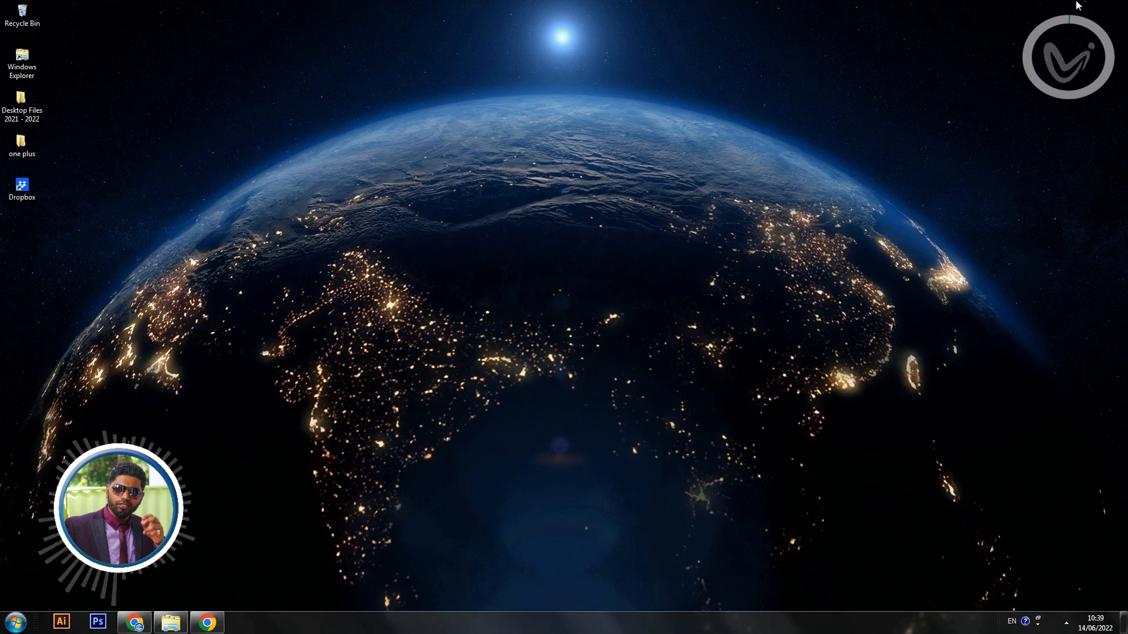
Open the Photoshop Tutorial folder in Windows Explorer and look over the stock images it contains.
click(186, 630)
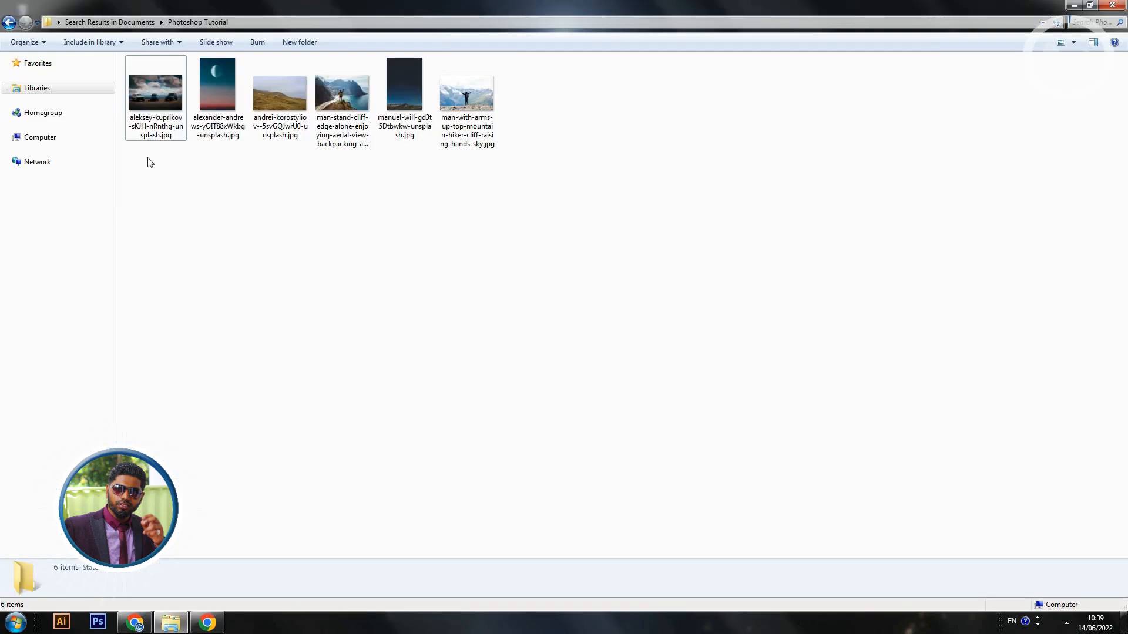
drag(149, 158, 411, 69)
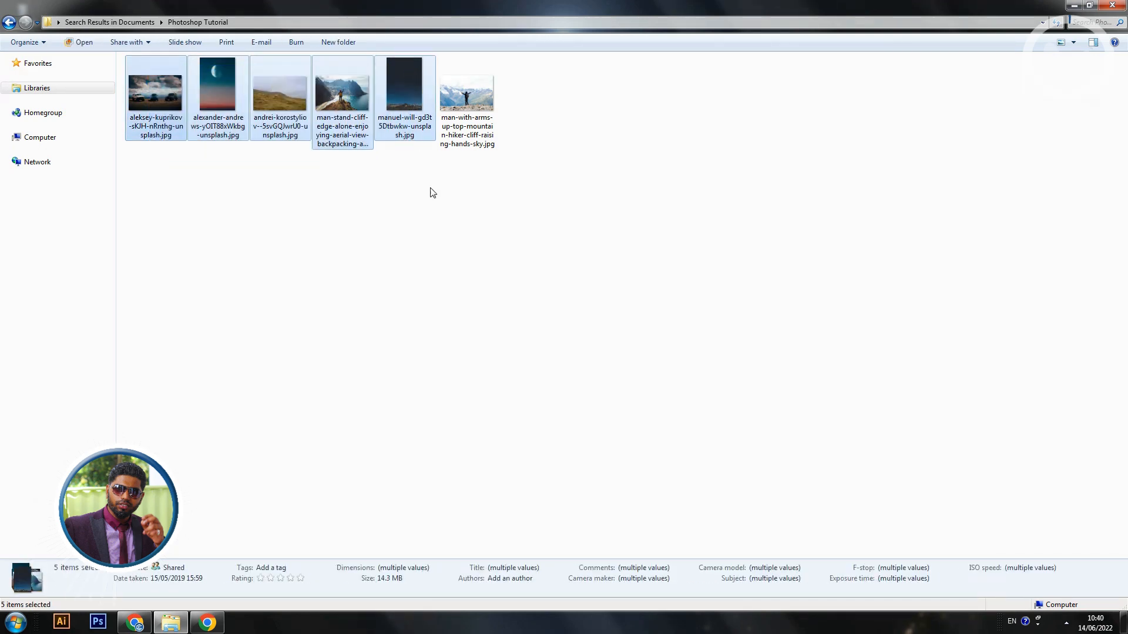
click(532, 238)
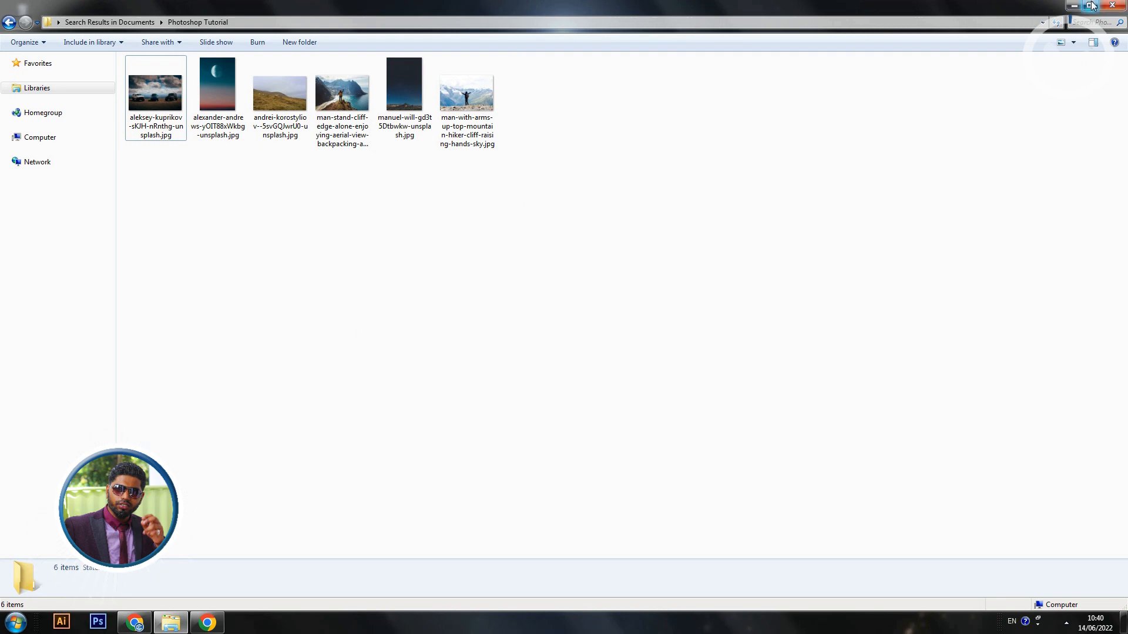
Switch to Photoshop and start a new document named "Photoshop Tutorial - Pic".
click(97, 621)
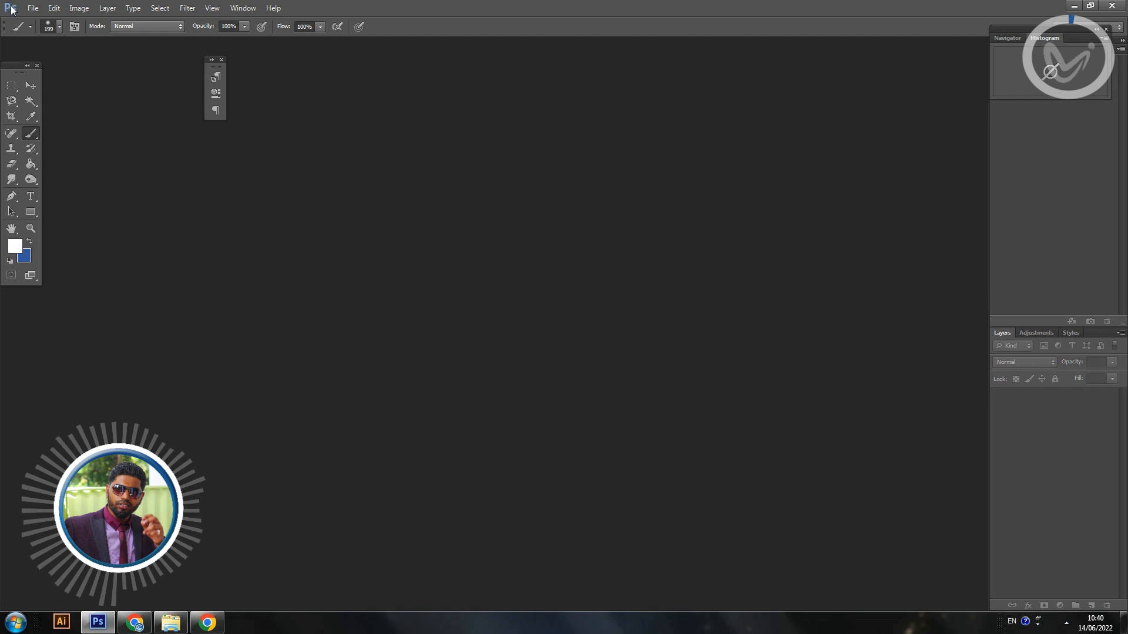
click(30, 8)
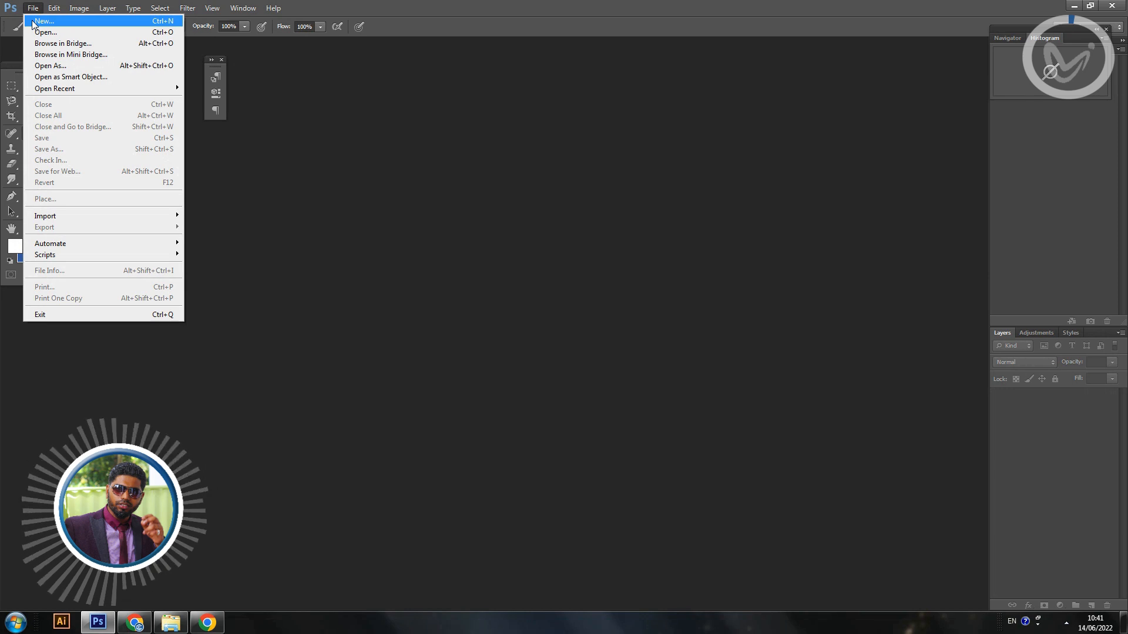
click(412, 113)
click(35, 8)
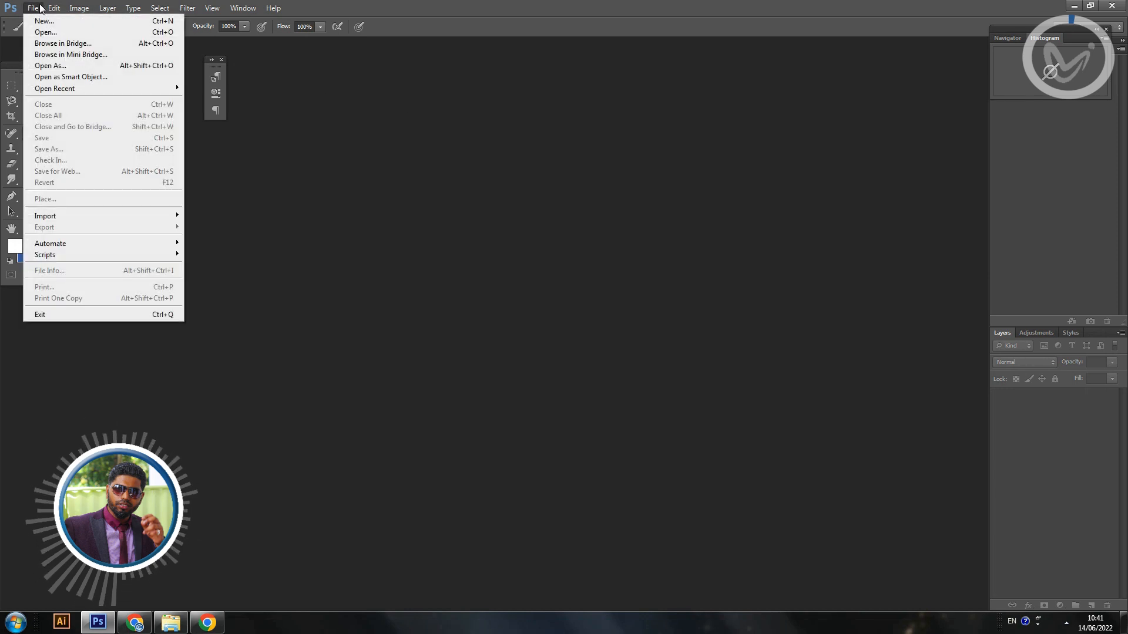
click(43, 24)
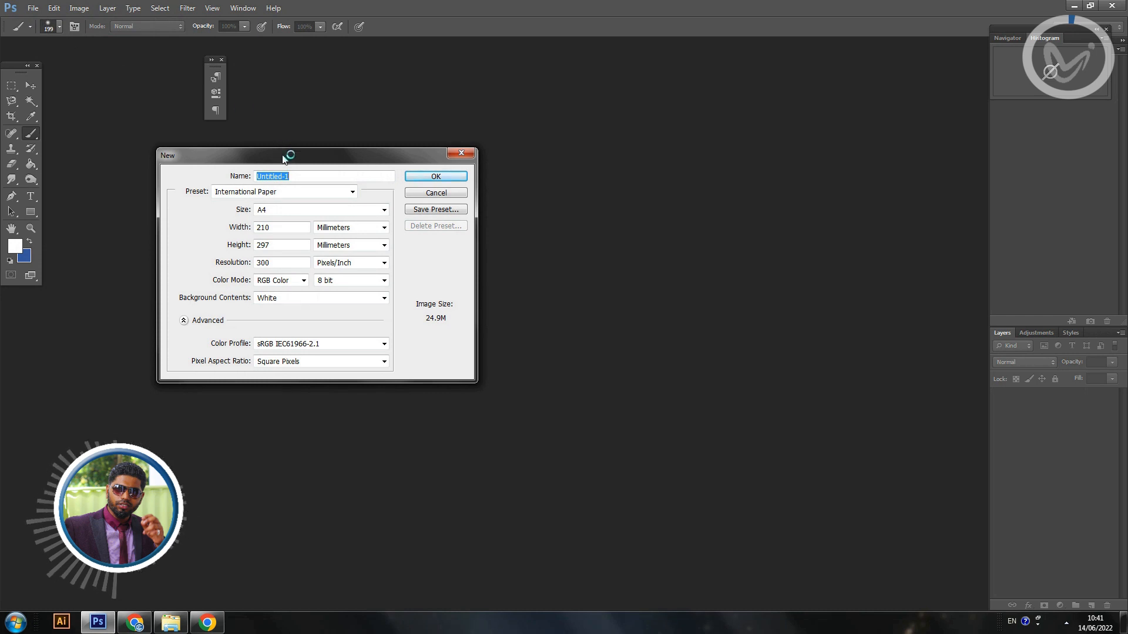
drag(282, 160, 363, 168)
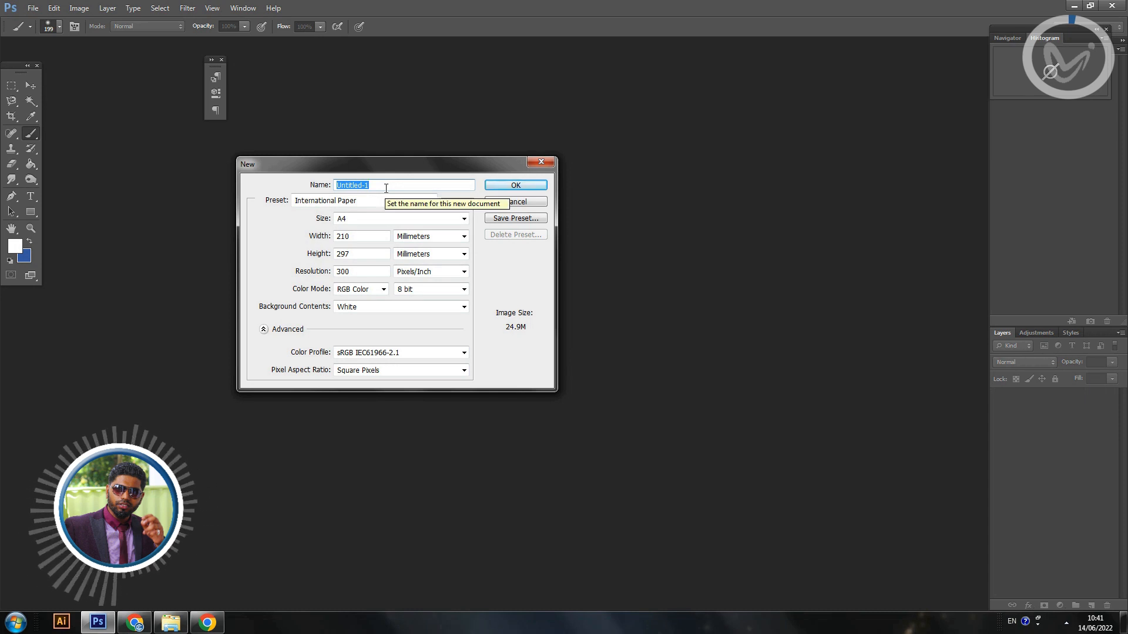
text(Photo)
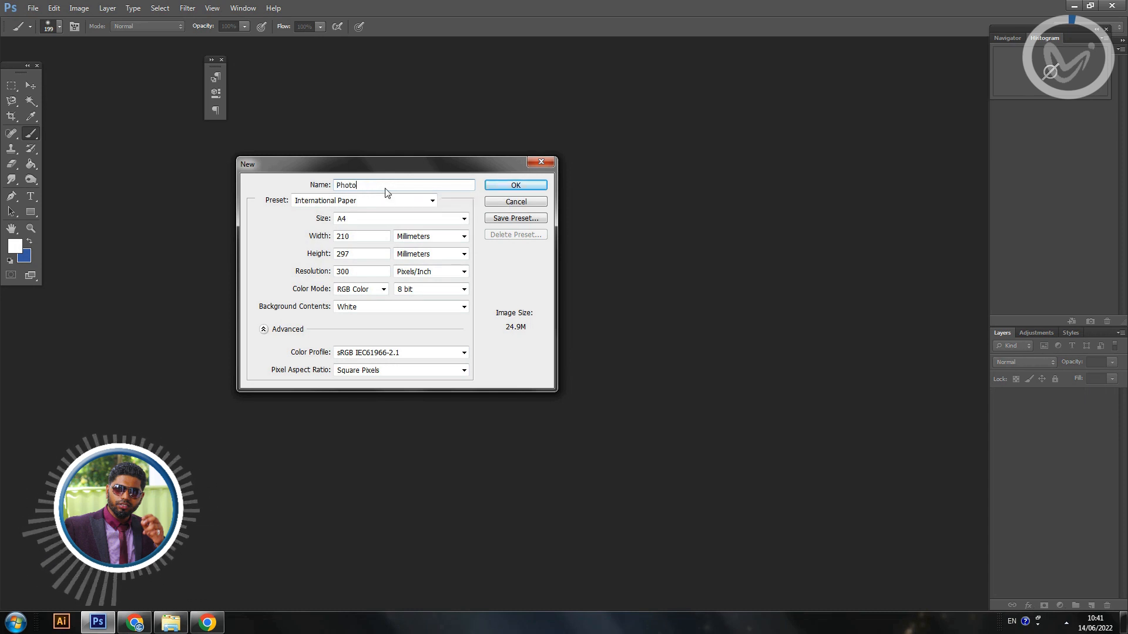
text(shop Tut)
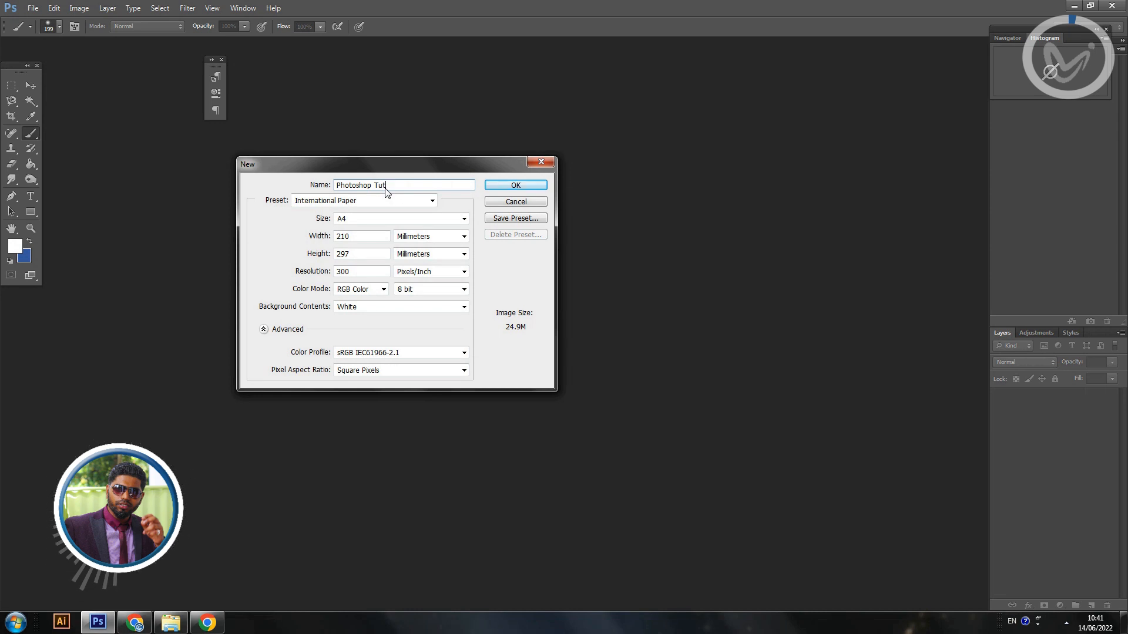
text(orial -)
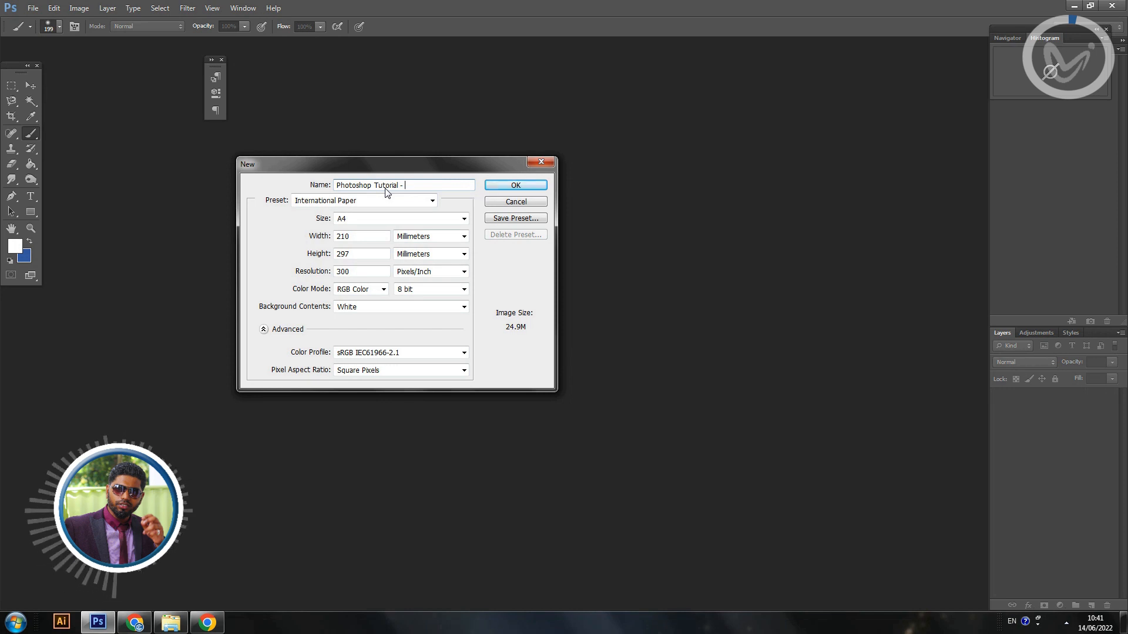
text(Pic)
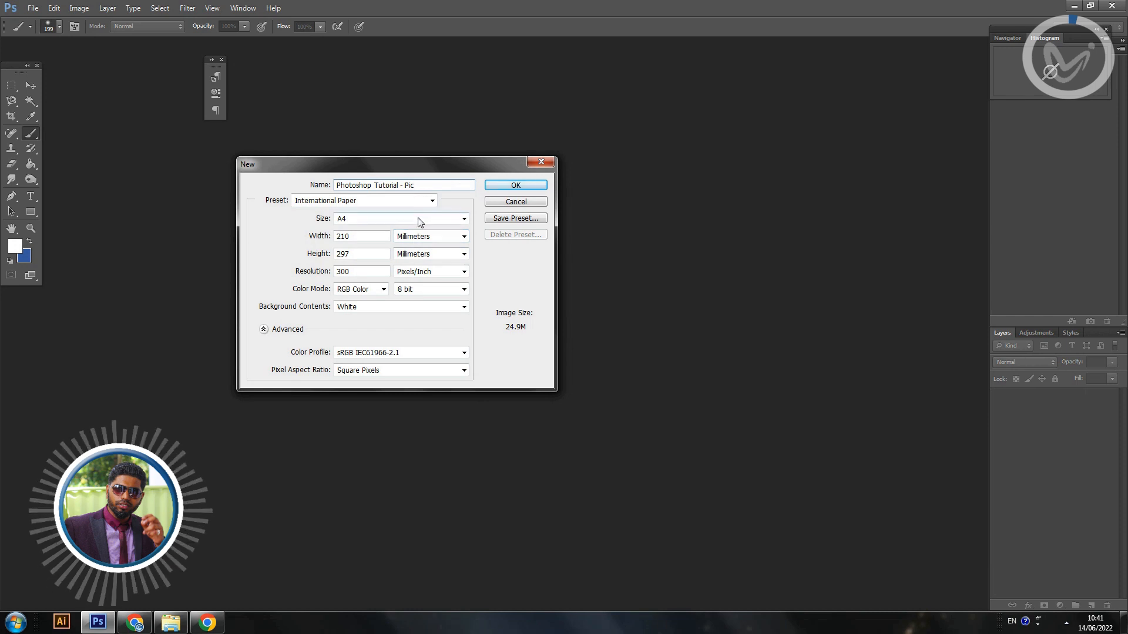
Create the document from the International Paper preset at A4 size in RGB Color mode.
click(404, 205)
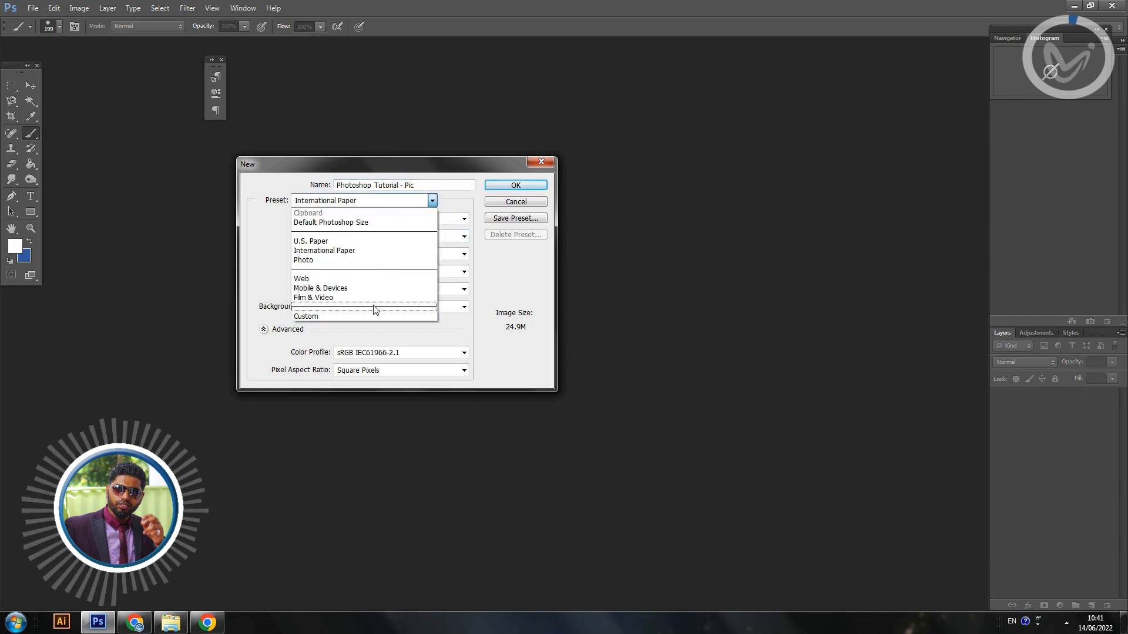
click(384, 252)
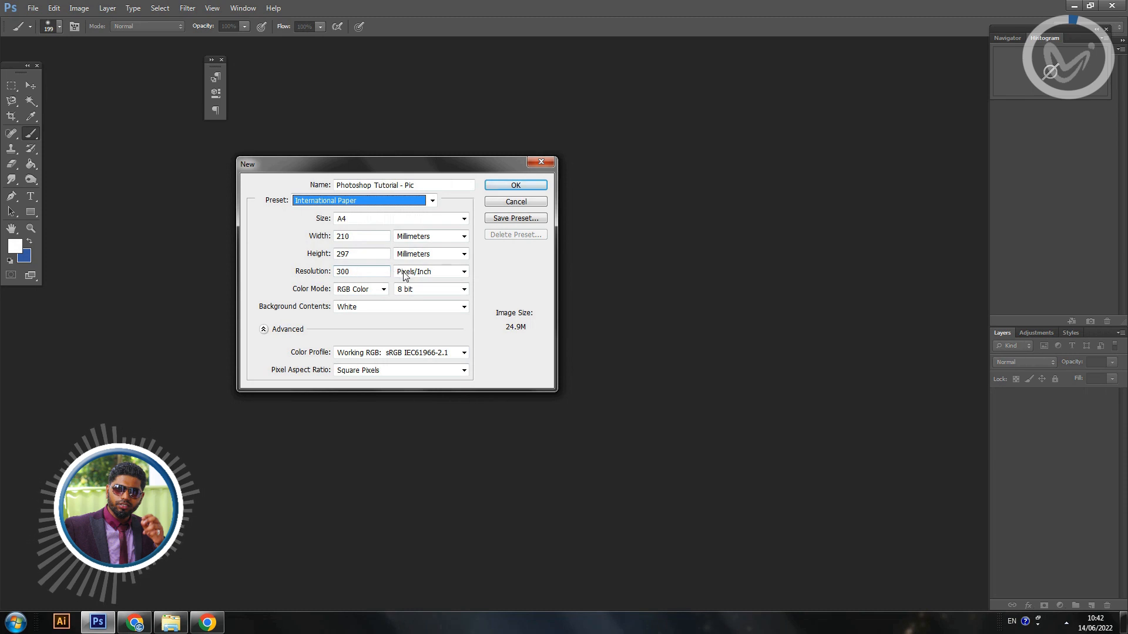
click(382, 293)
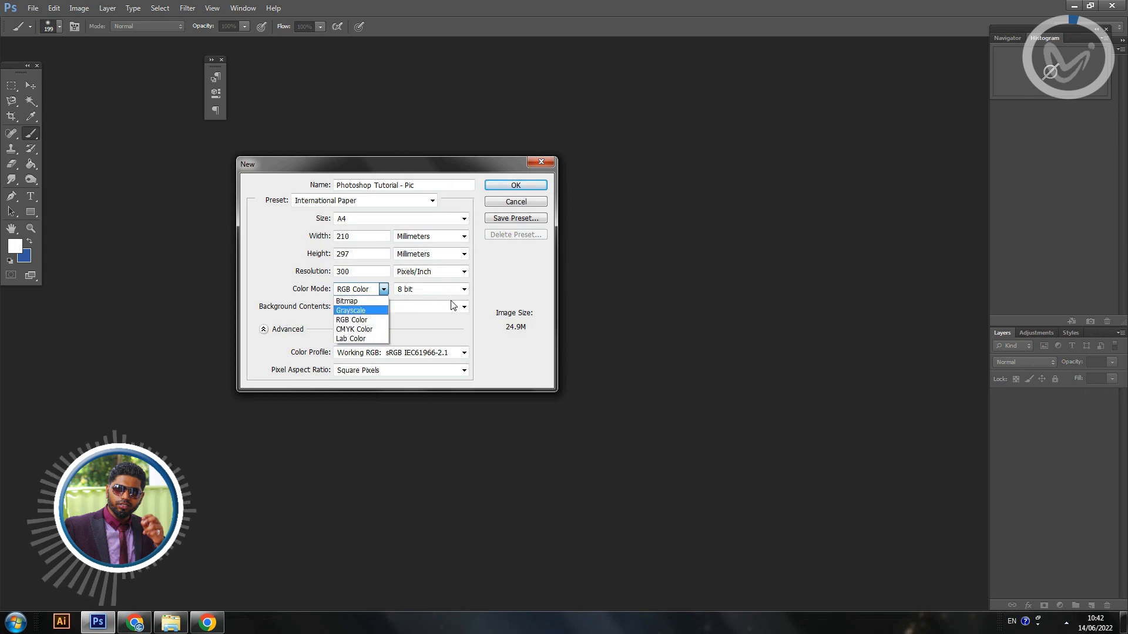
click(477, 278)
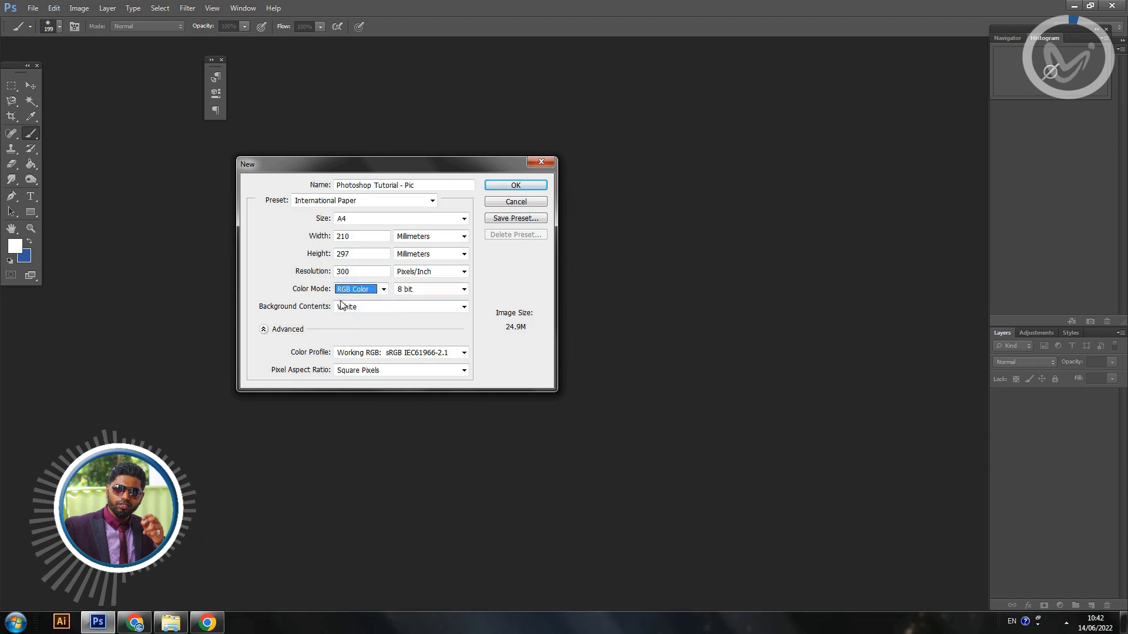
click(383, 289)
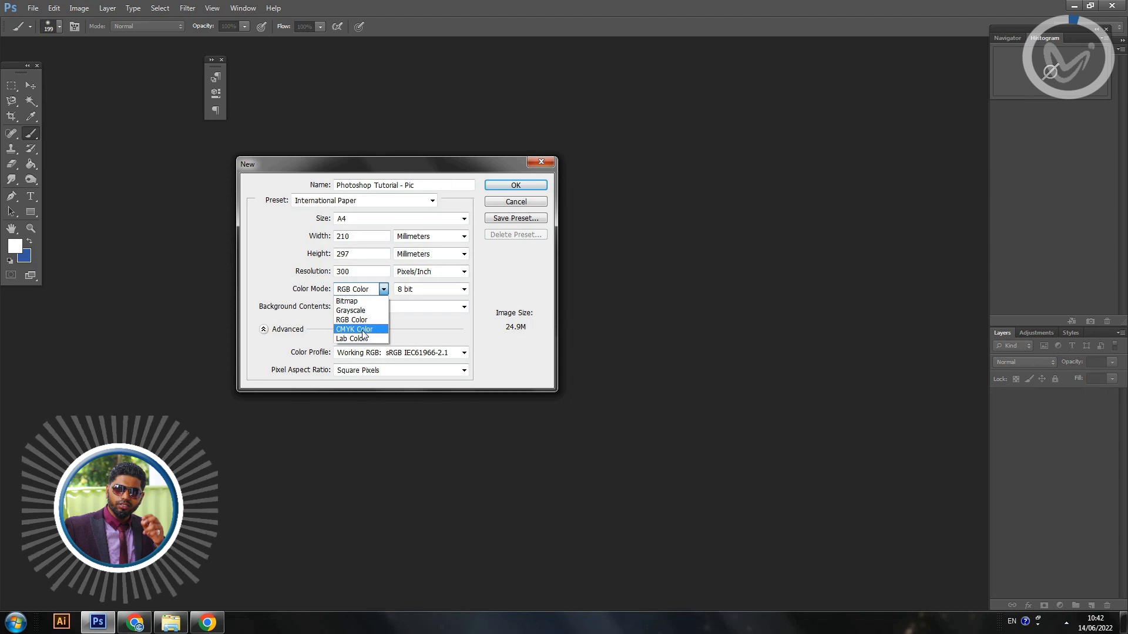
click(497, 280)
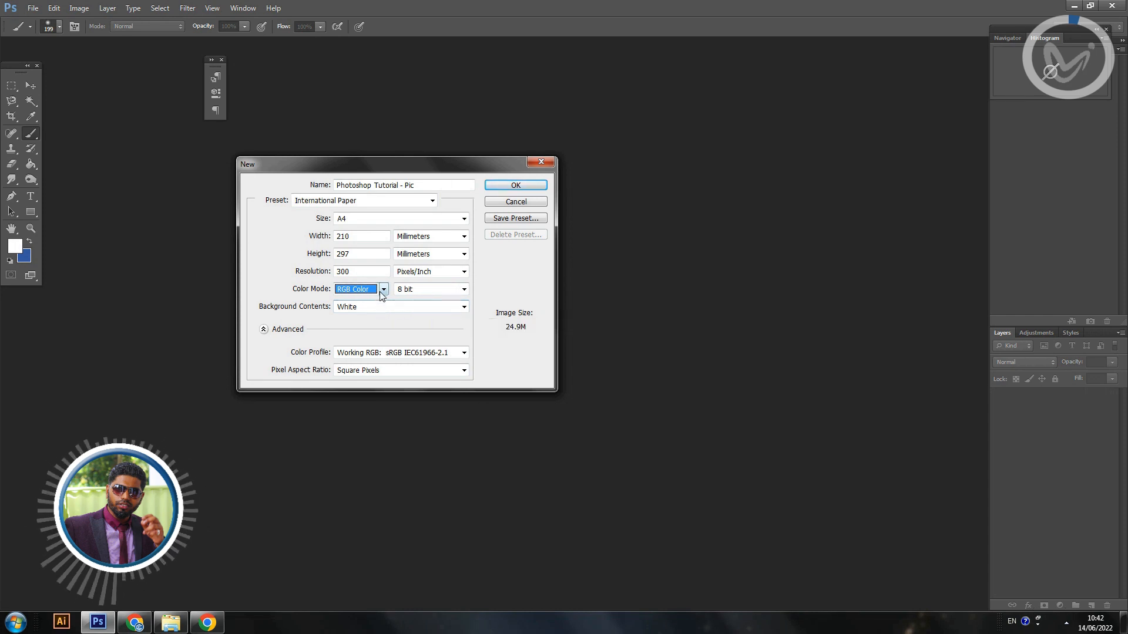
click(383, 289)
click(489, 284)
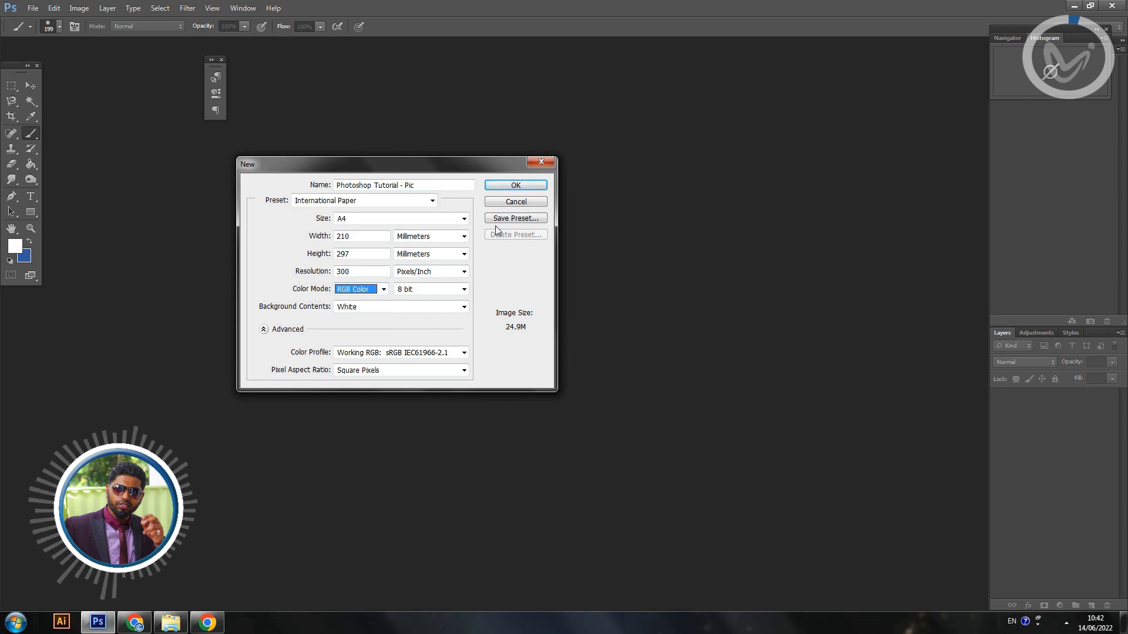
click(502, 186)
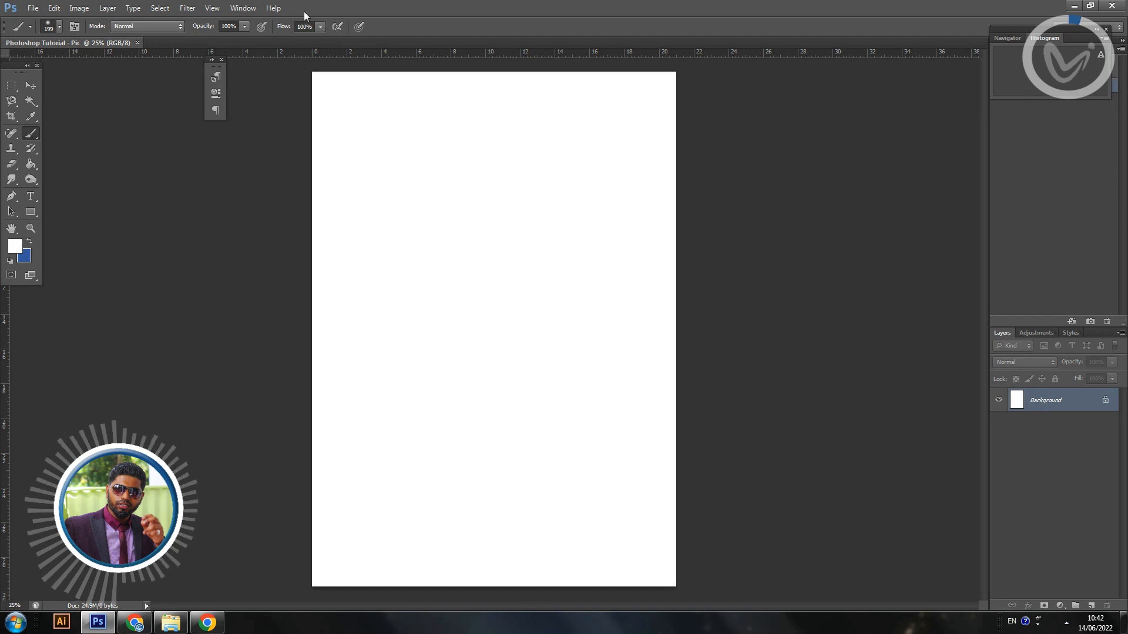
Hide the Layers panel and show it again.
click(243, 8)
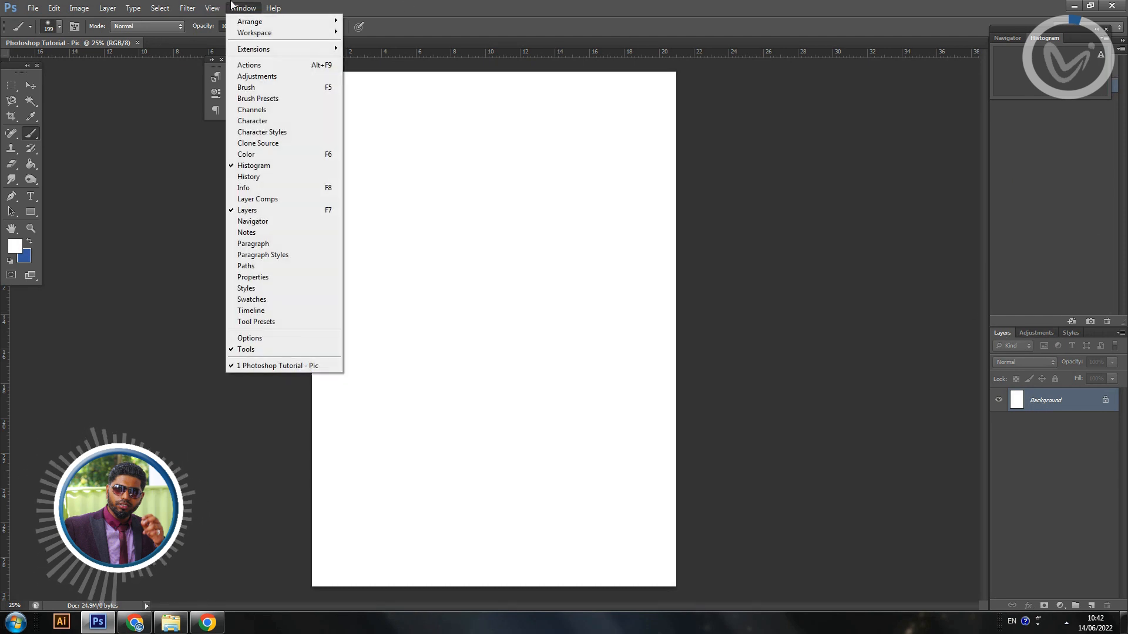
click(233, 212)
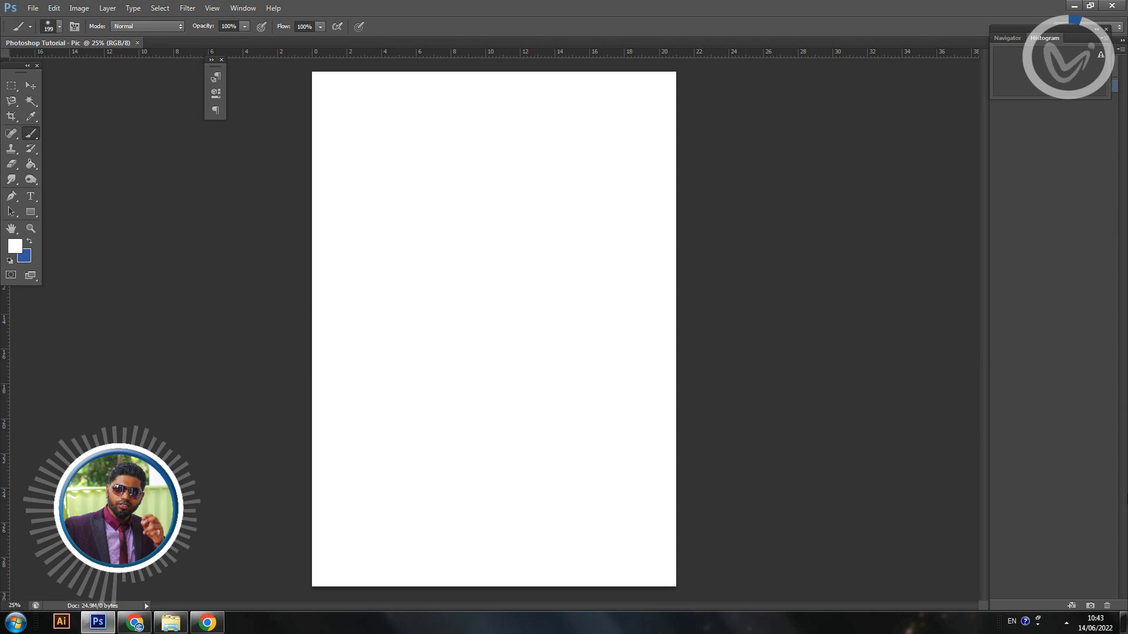
click(240, 8)
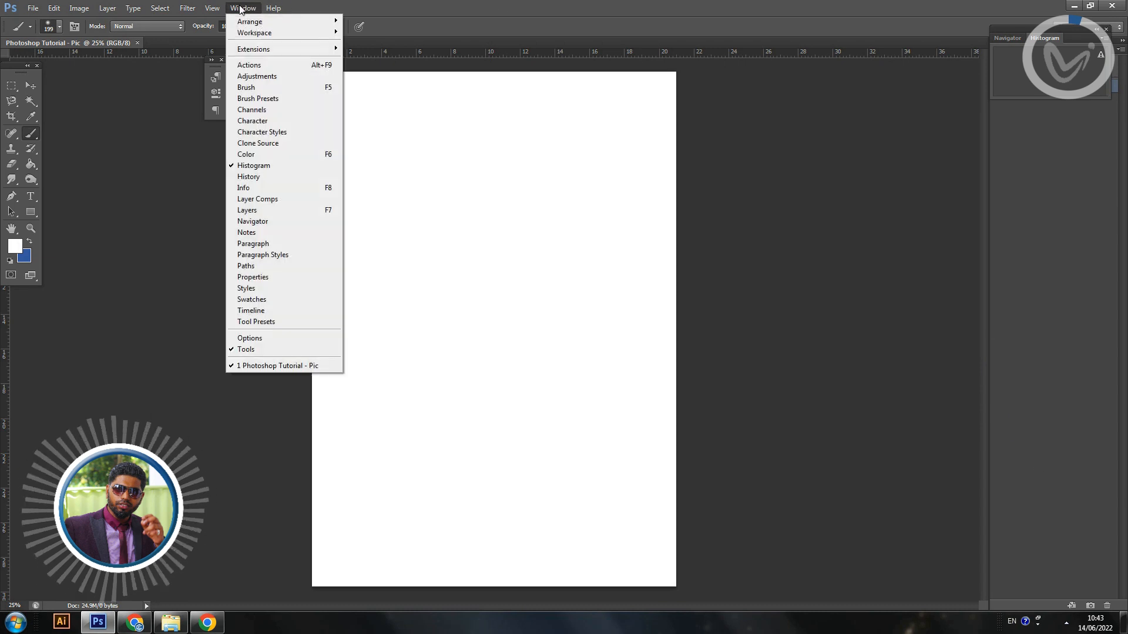
click(281, 210)
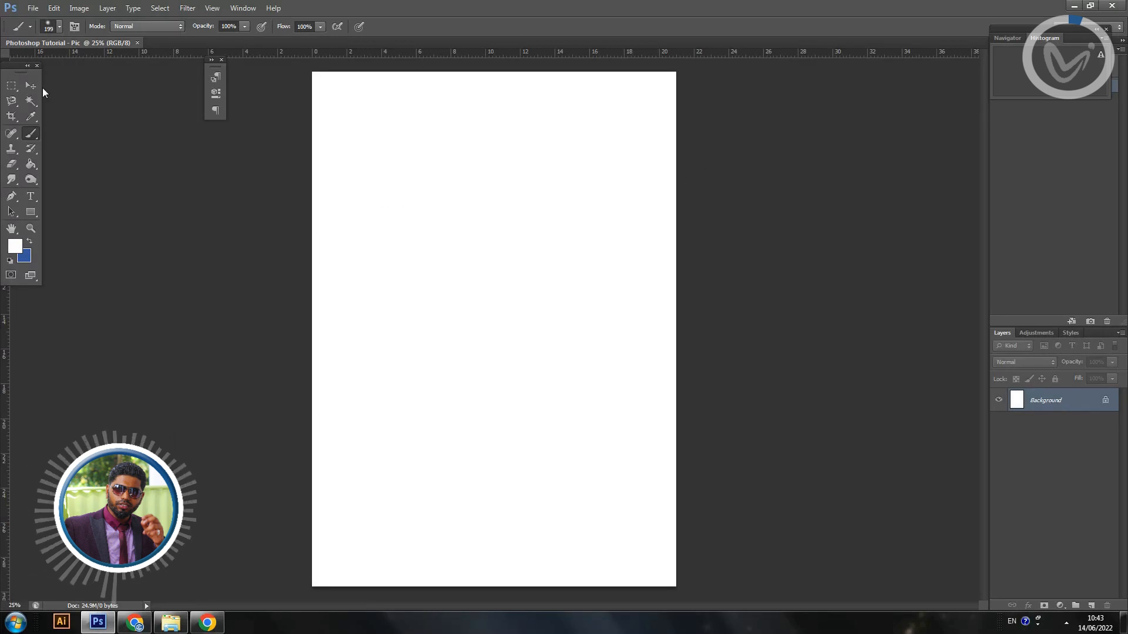
Activate the Move tool and convert the locked Background into a regular layer with the default settings.
click(27, 88)
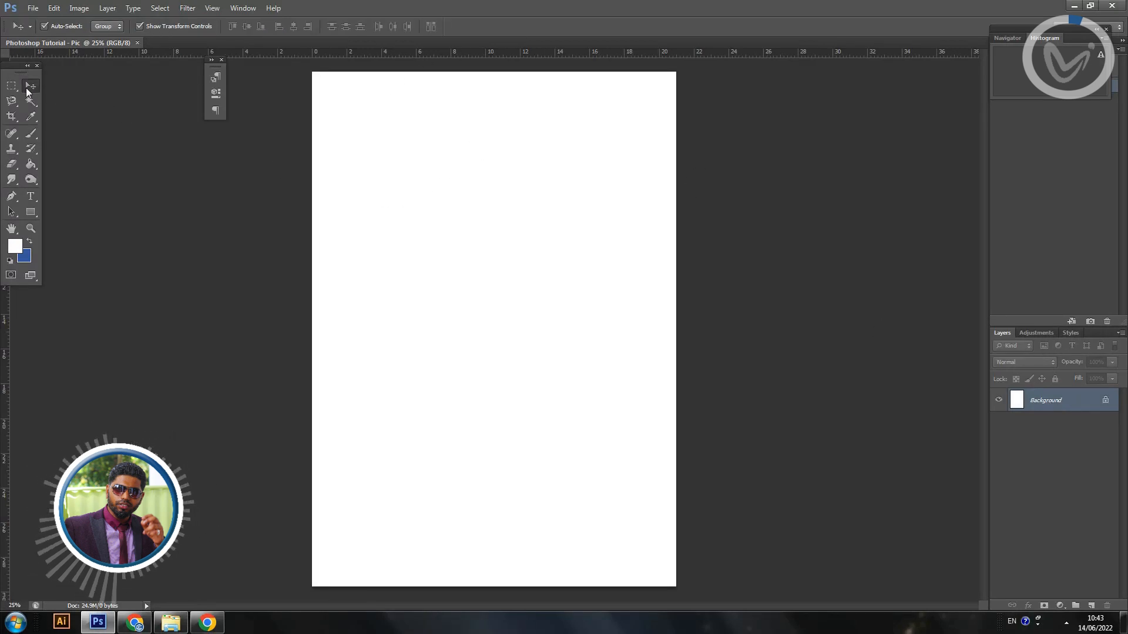
double_click(1072, 400)
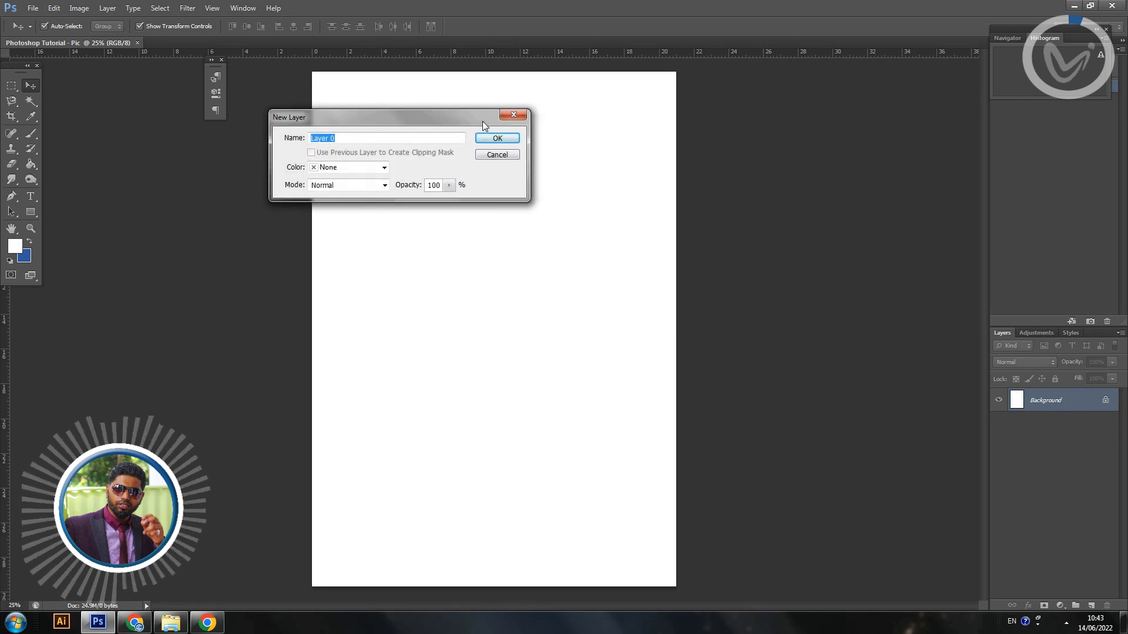
click(494, 141)
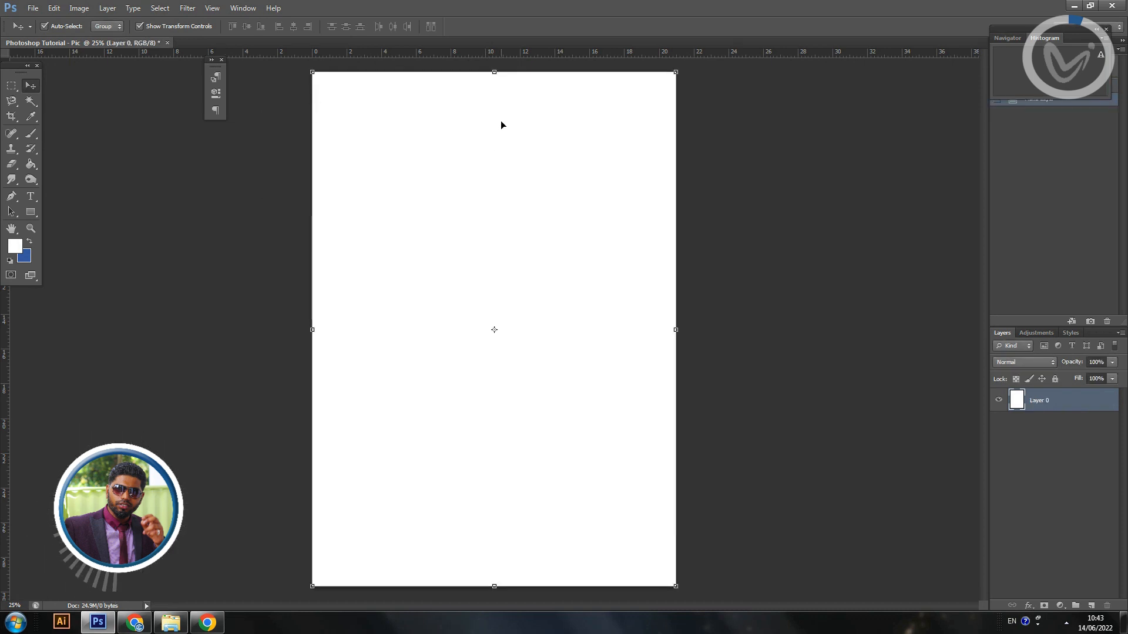
Switch to the image folder in Windows Explorer, restore its window to a smaller size and move it to uncover the canvas.
click(168, 617)
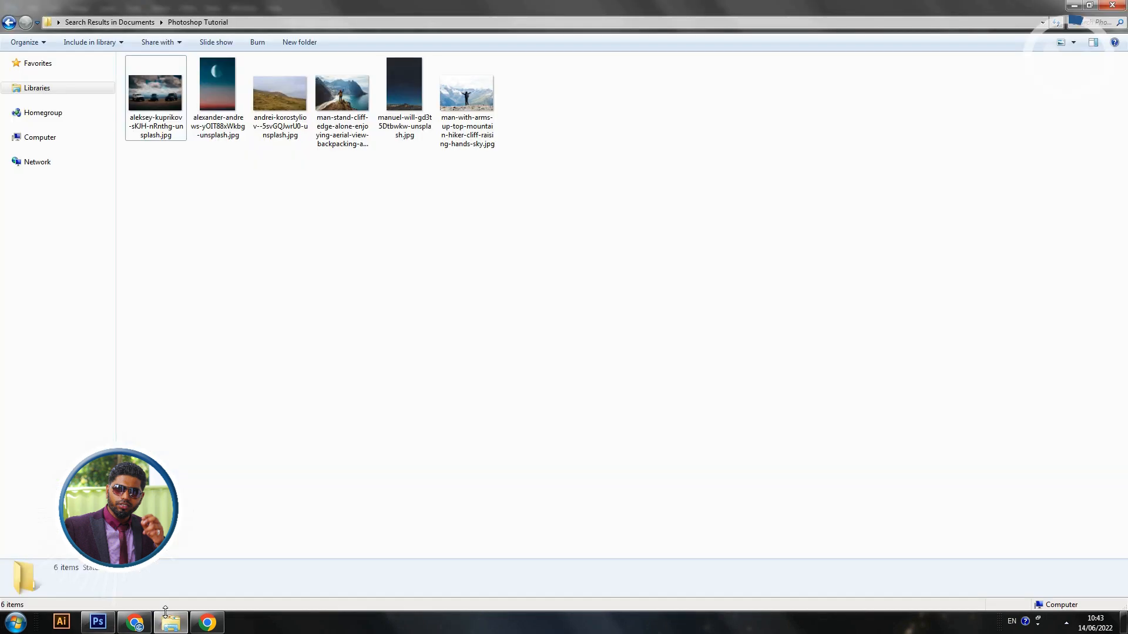
click(1090, 5)
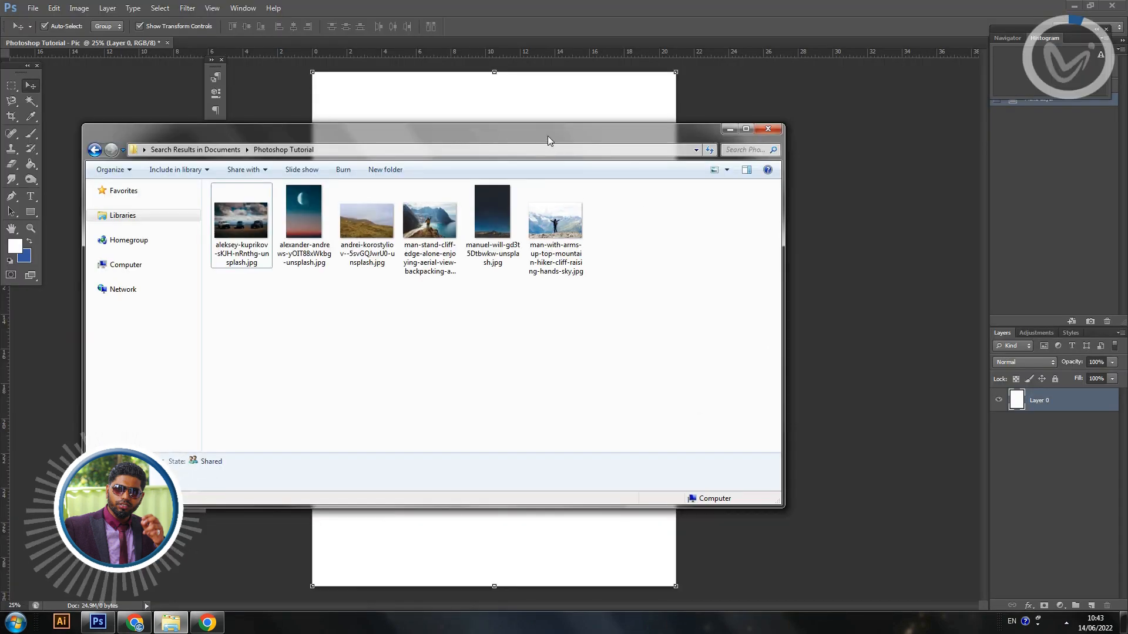
drag(548, 135, 653, 260)
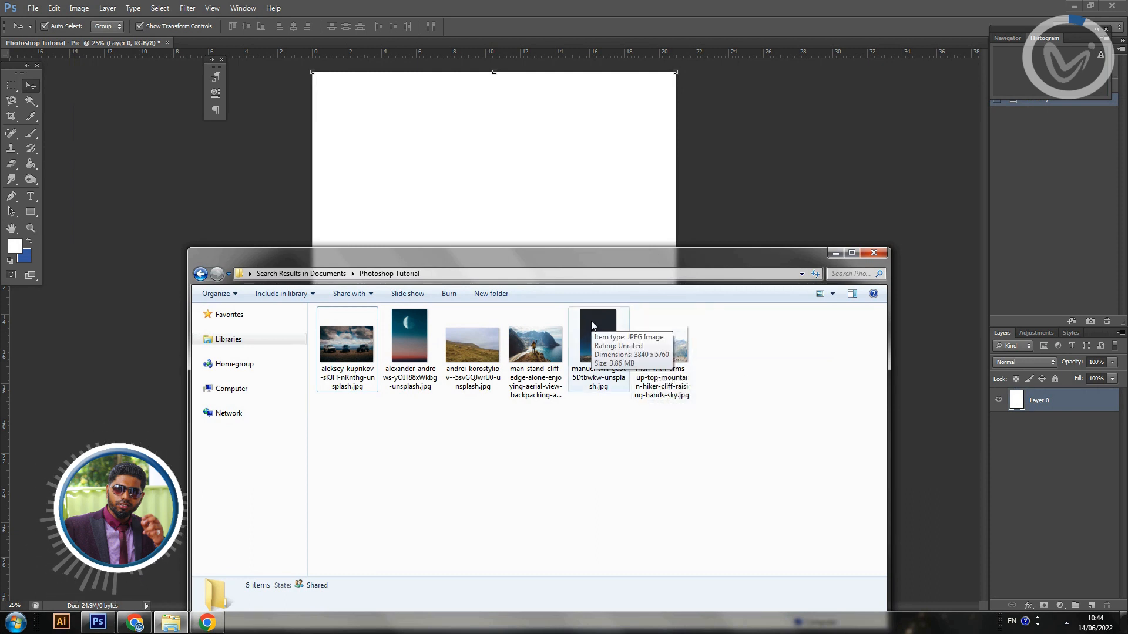
drag(604, 260, 255, 384)
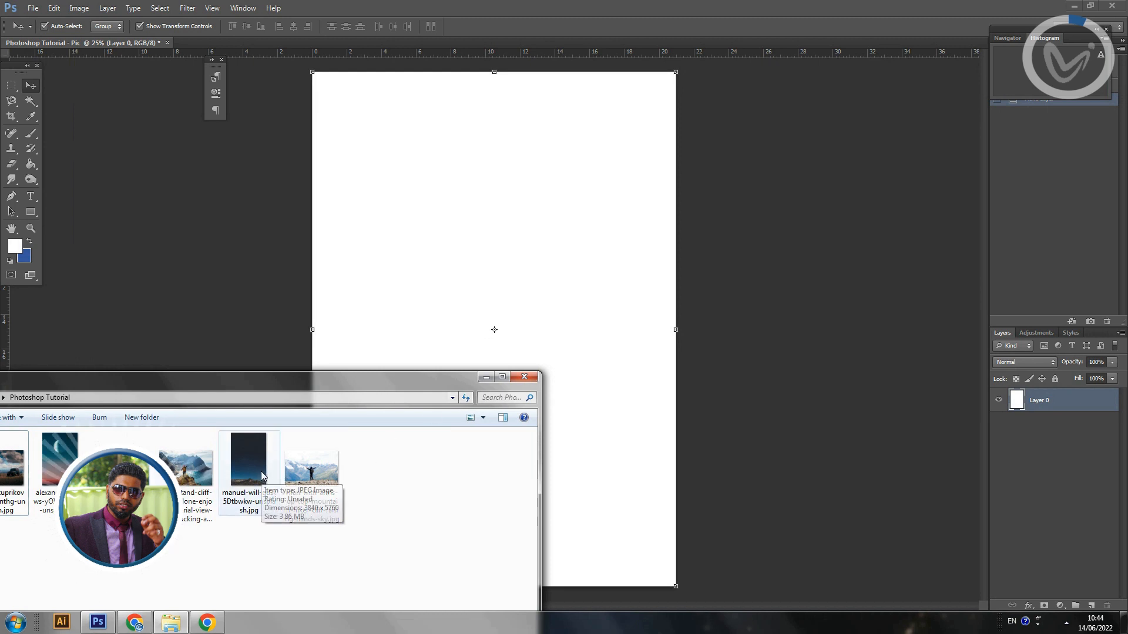
Place the starry night-sky photo from the Photoshop Tutorial folder onto the A4 page at its default size.
drag(254, 482, 387, 254)
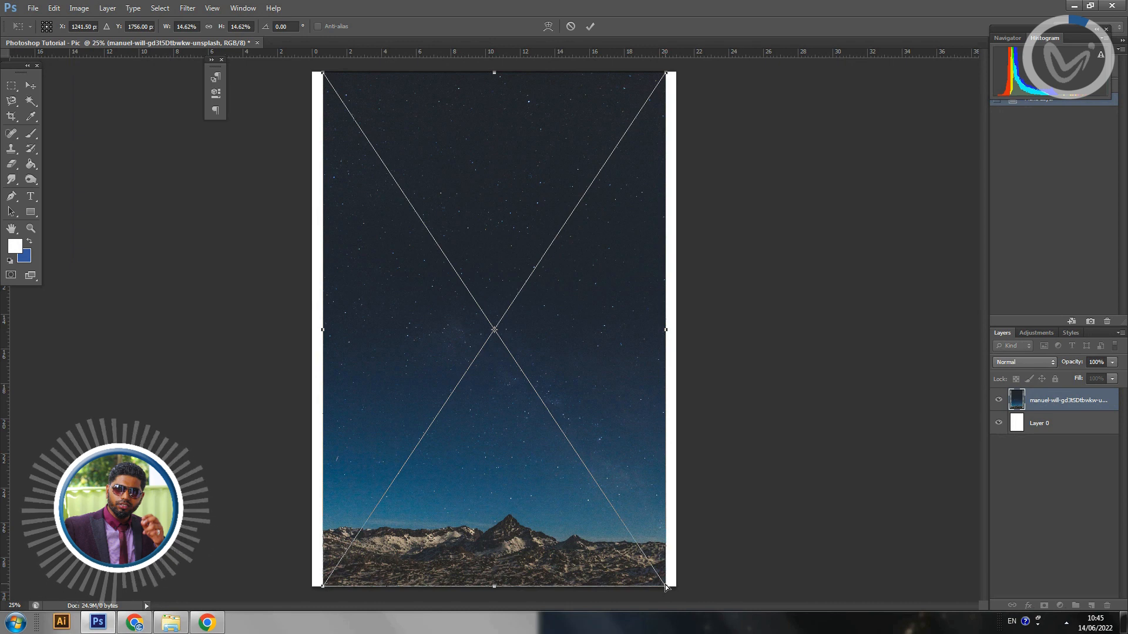
key(Escape)
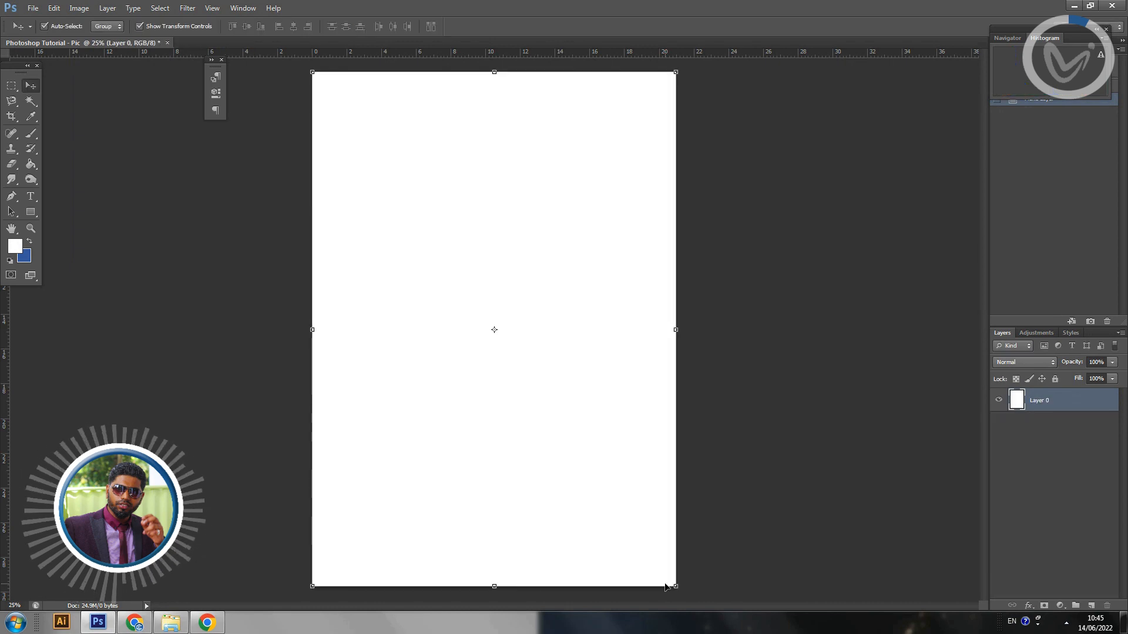
key(alt+Tab)
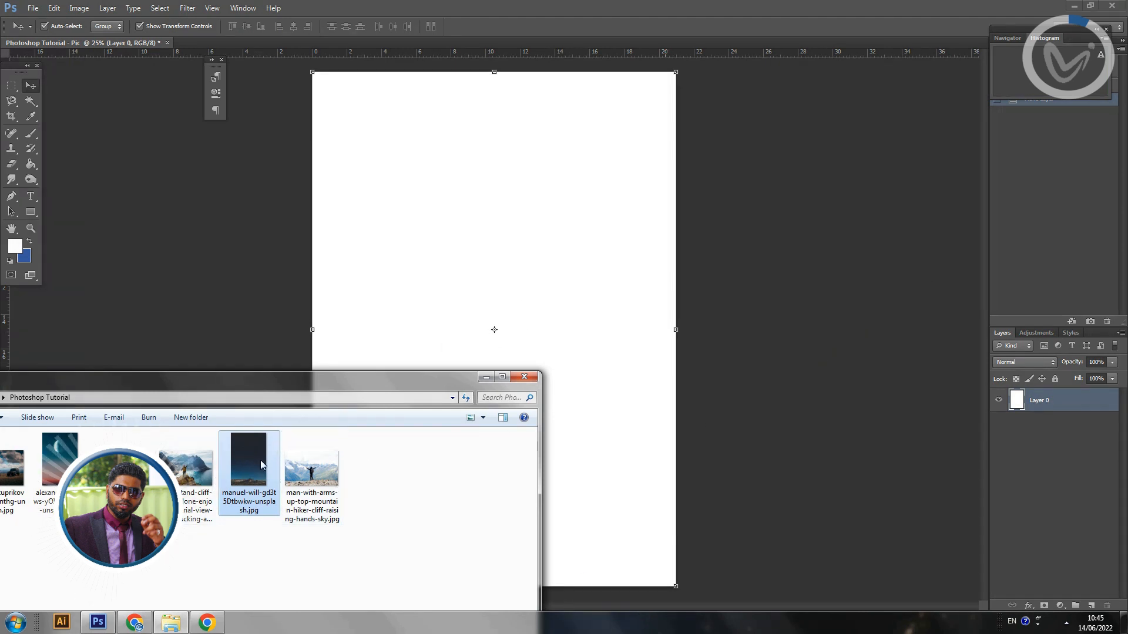
drag(249, 466, 439, 273)
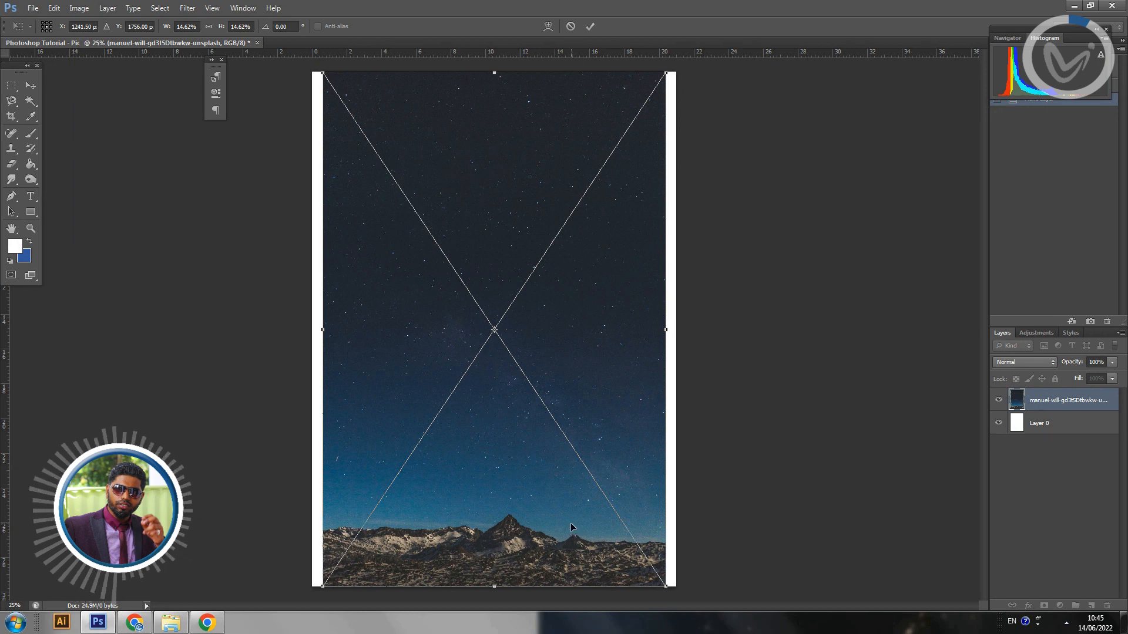
key(Return)
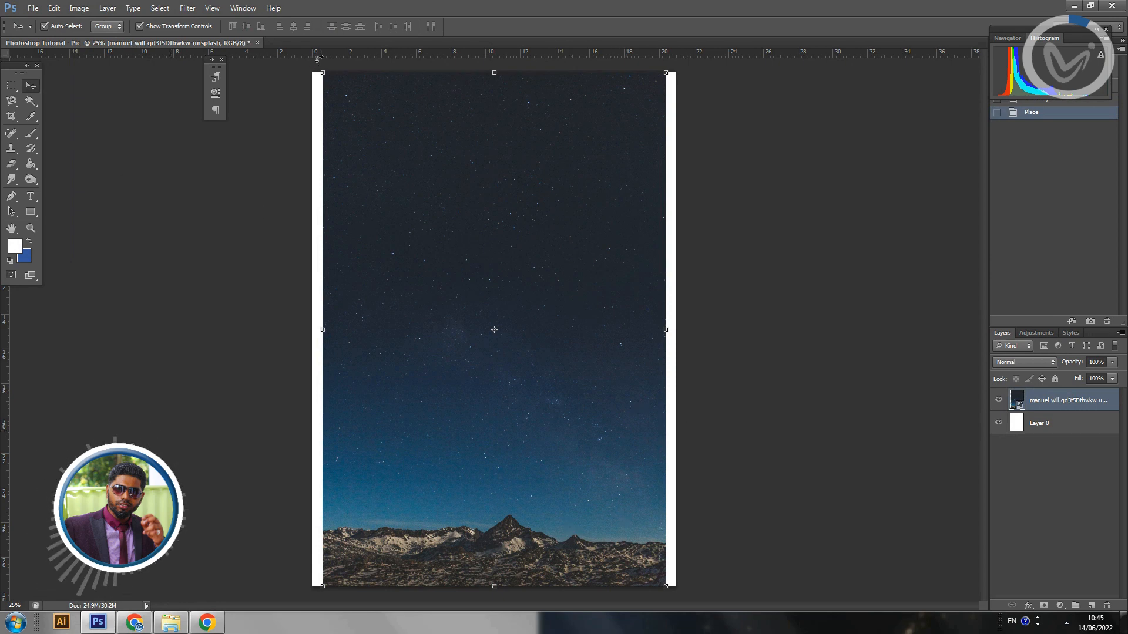
Align the night-sky photo with the page's top-left corner, scale it proportionally to about 15.56% to cover the page, and activate the Rectangular Marquee tool.
drag(516, 184, 453, 169)
click(139, 26)
click(146, 27)
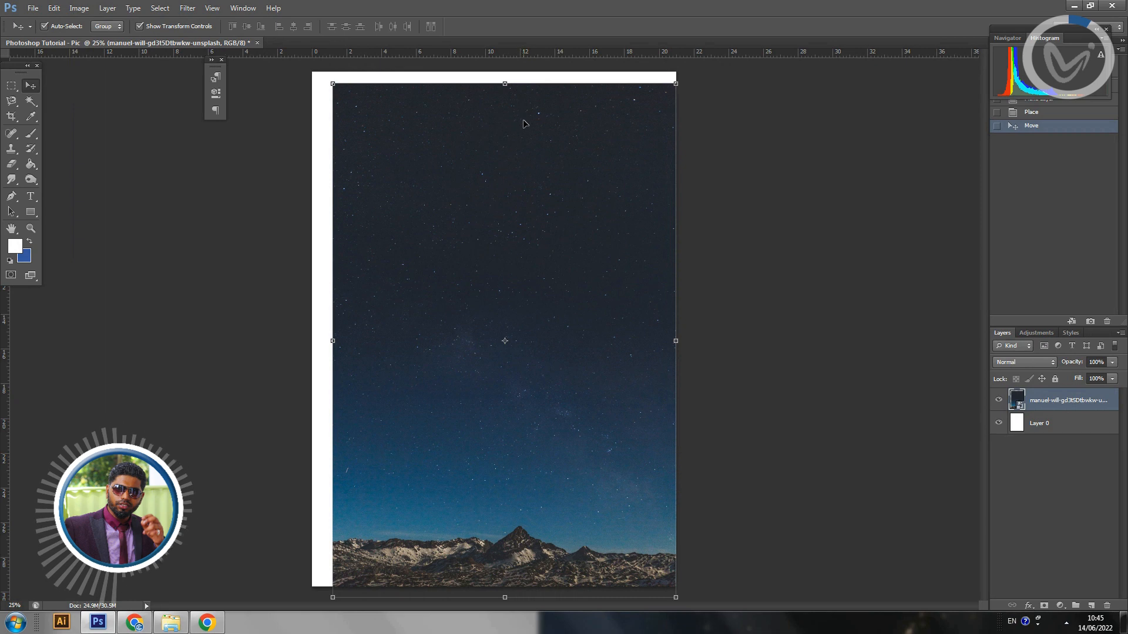
drag(463, 199, 445, 189)
drag(656, 586, 686, 612)
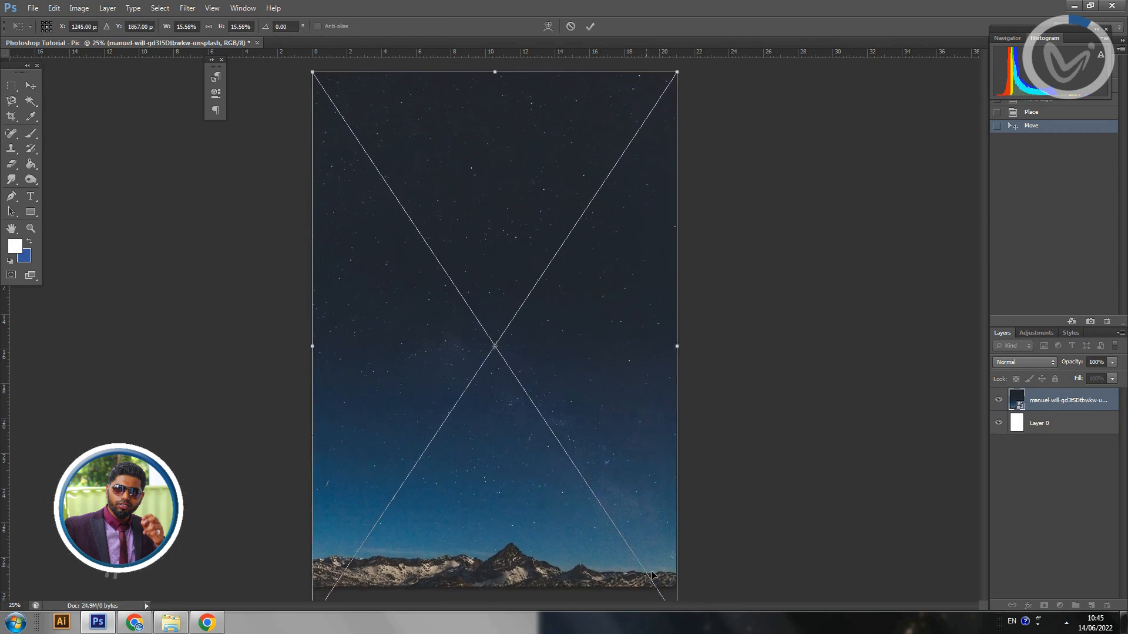
key(Return)
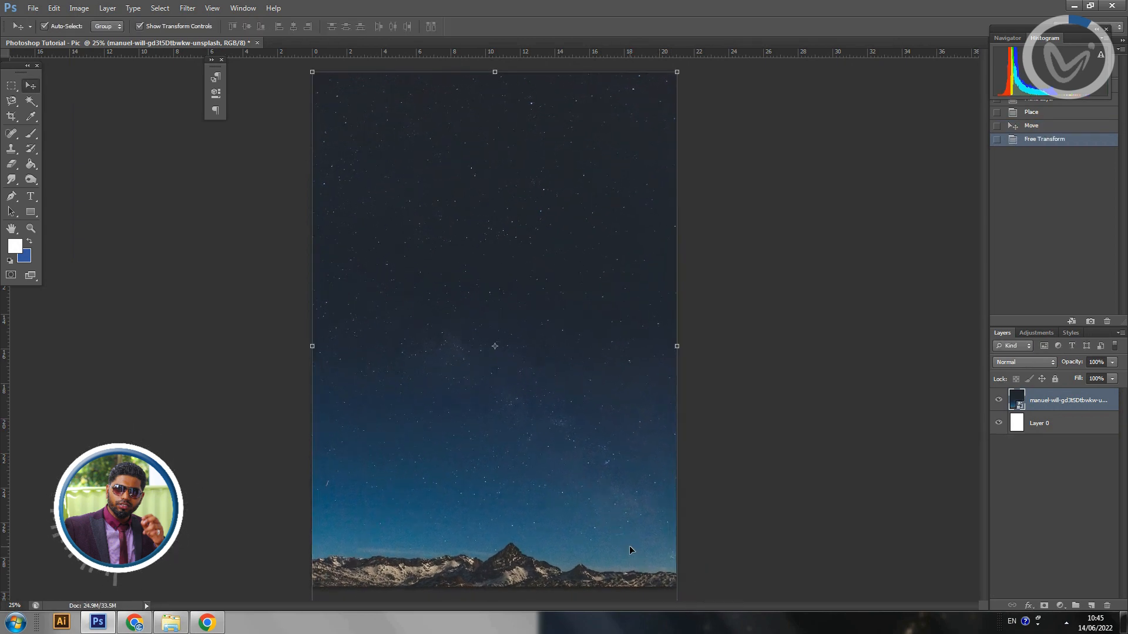
drag(630, 491, 630, 490)
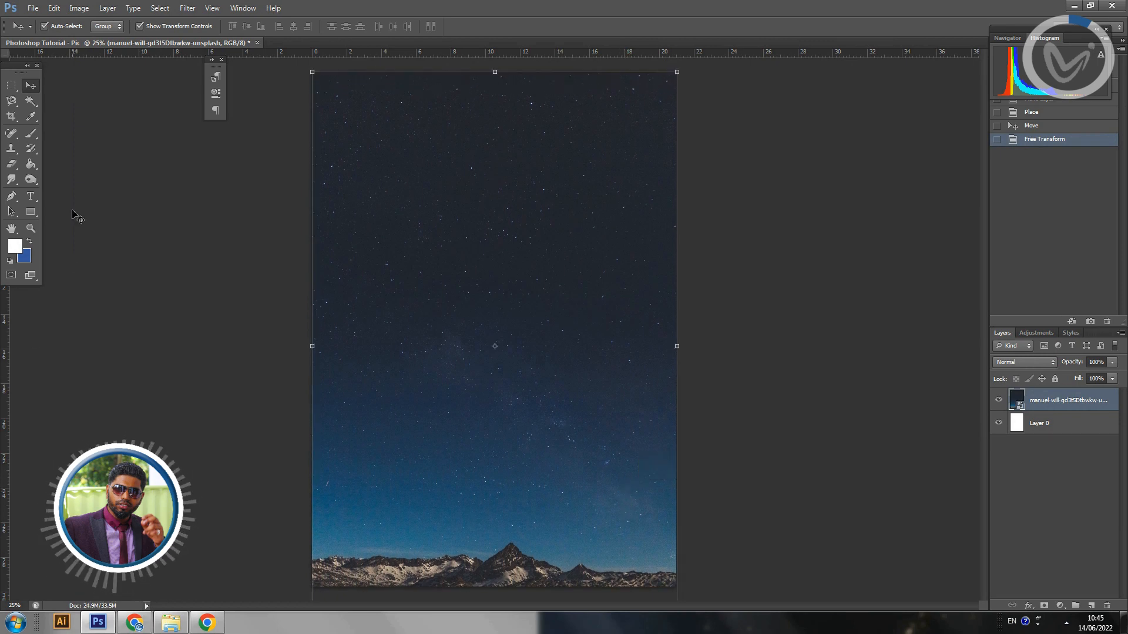
click(16, 88)
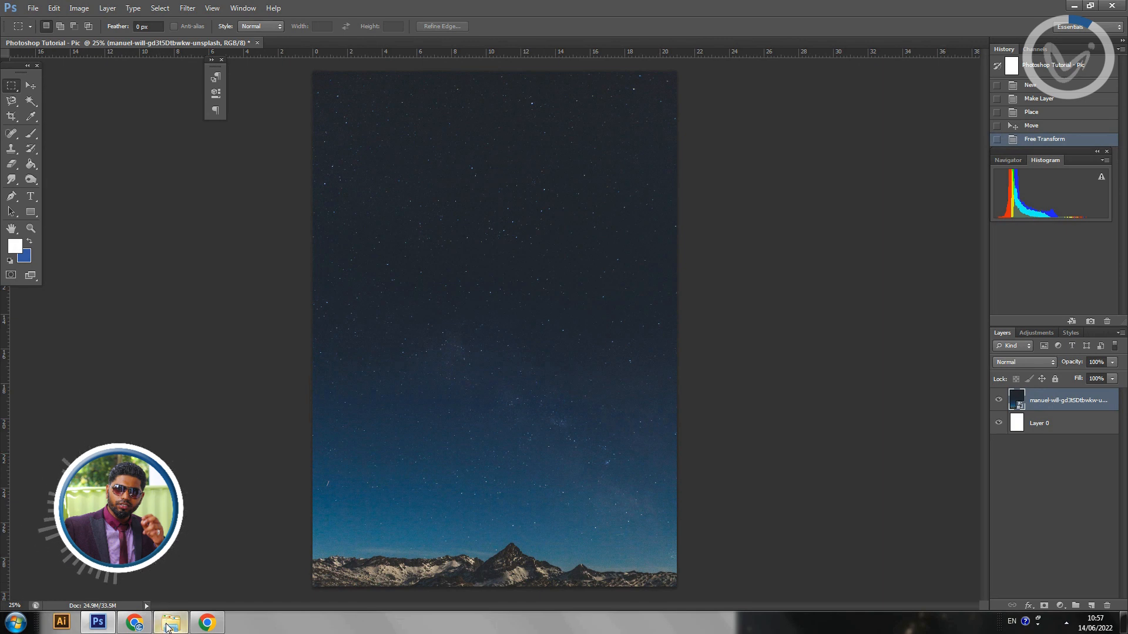
Place the teal snowy-mountain photo from the image folder over the night sky and scale it proportionally to about 12.51%.
mouse_move(169, 627)
click(180, 535)
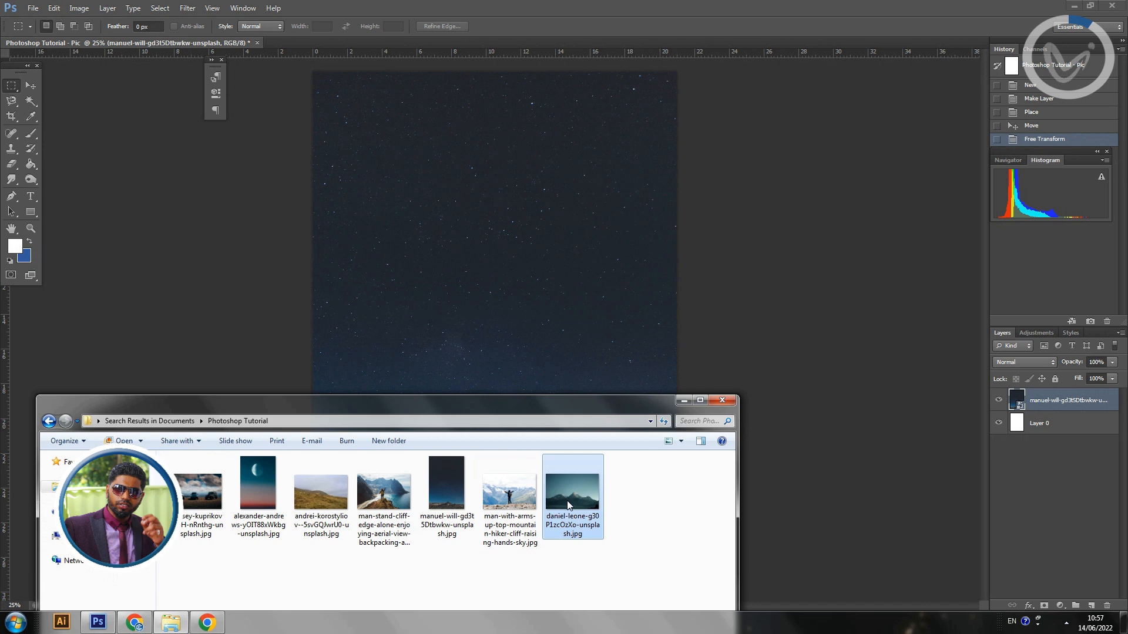
drag(567, 500, 456, 330)
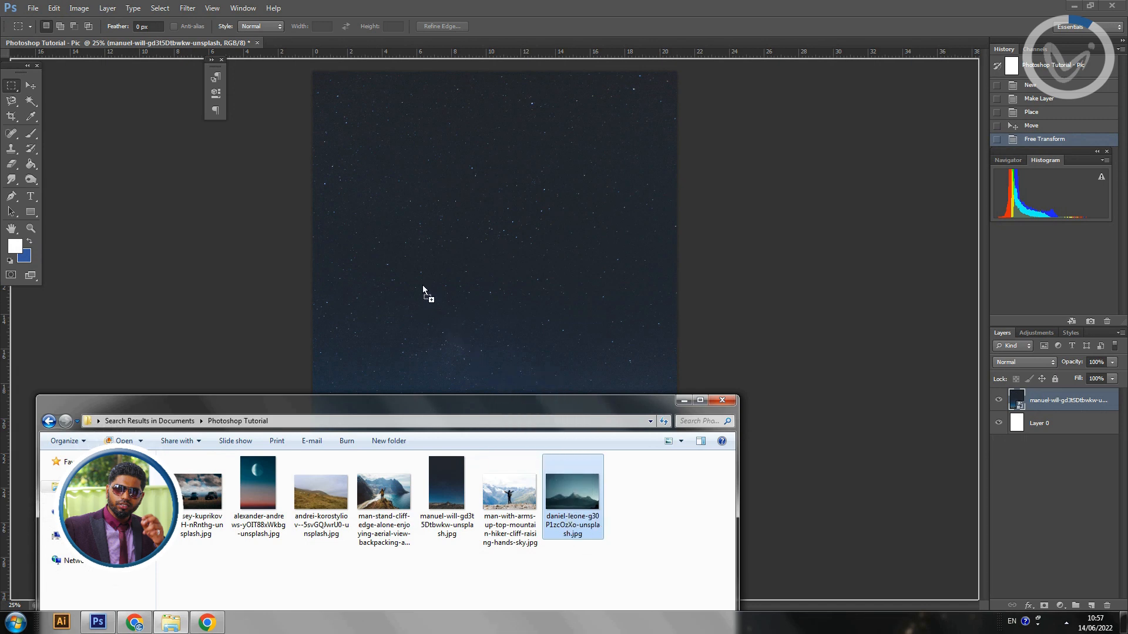
drag(420, 276, 420, 276)
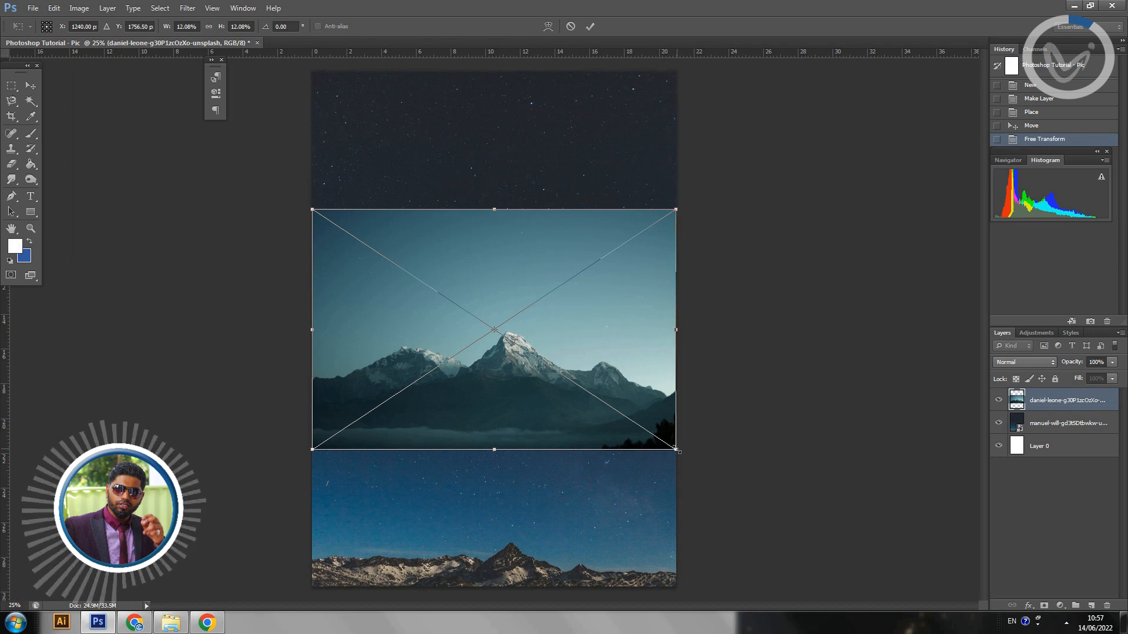
drag(676, 449, 648, 405)
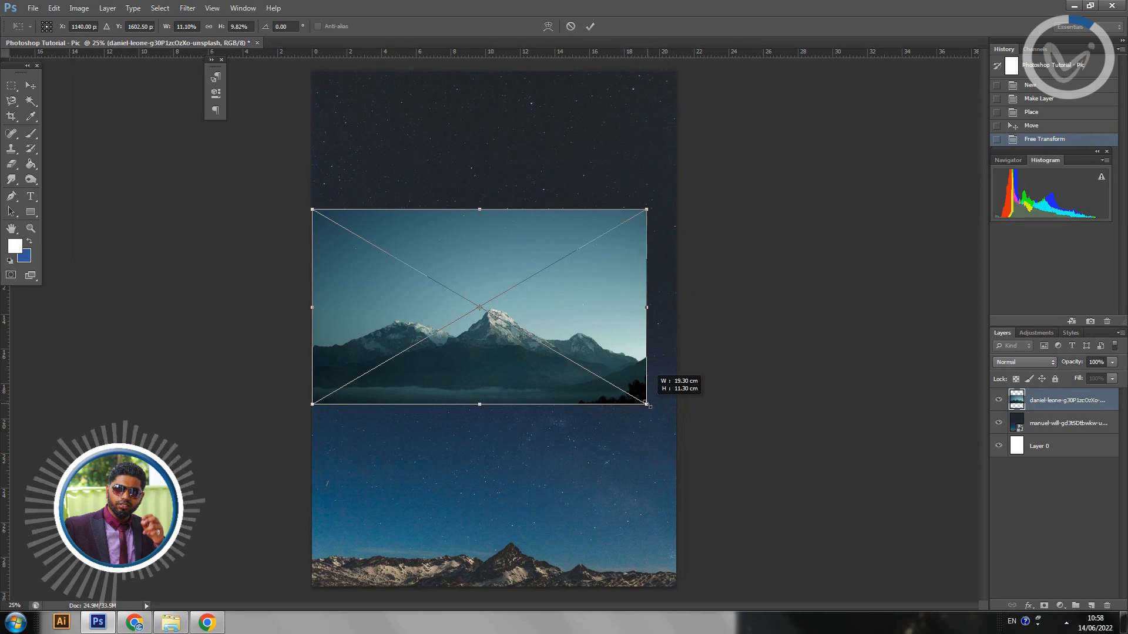
drag(647, 405, 681, 473)
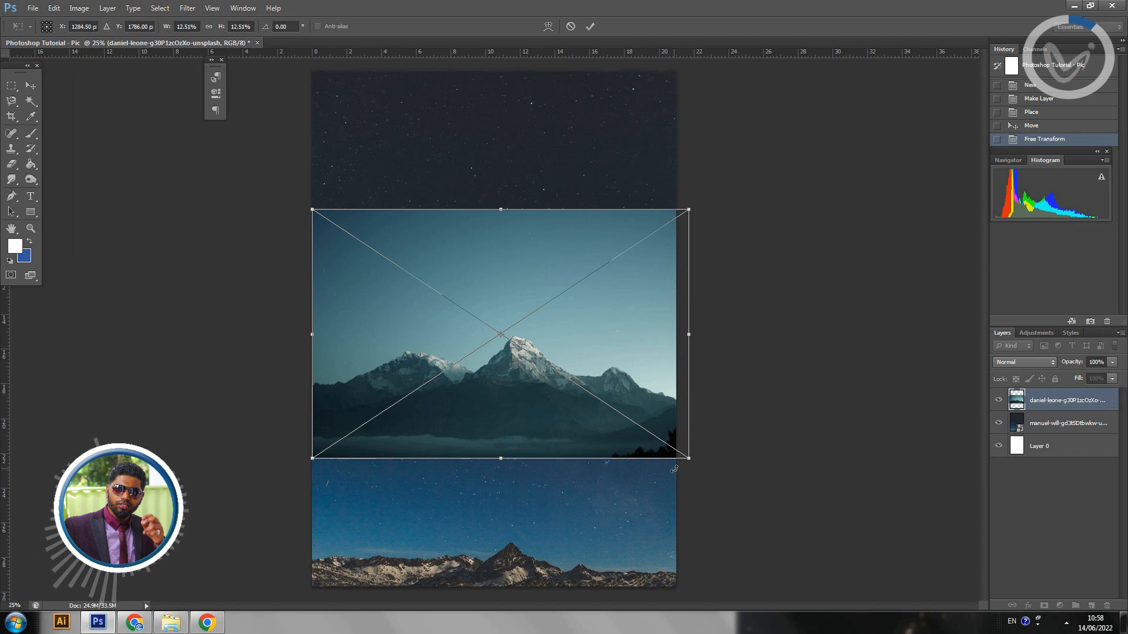
key(Return)
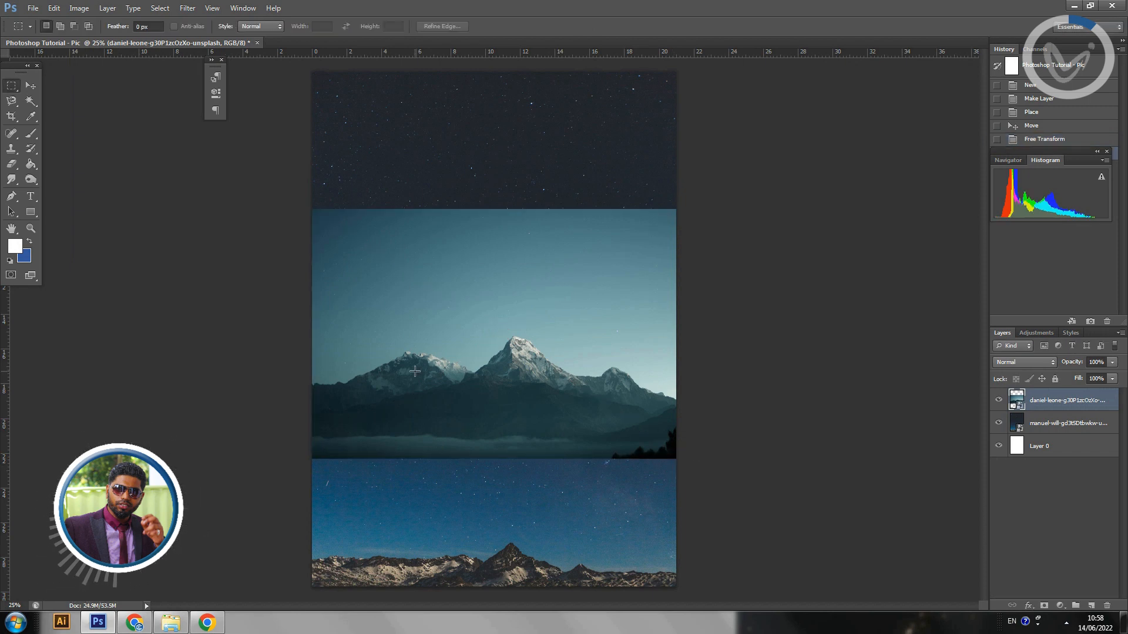
Move the mountain photo up the page and centre it horizontally with the Move tool.
click(37, 91)
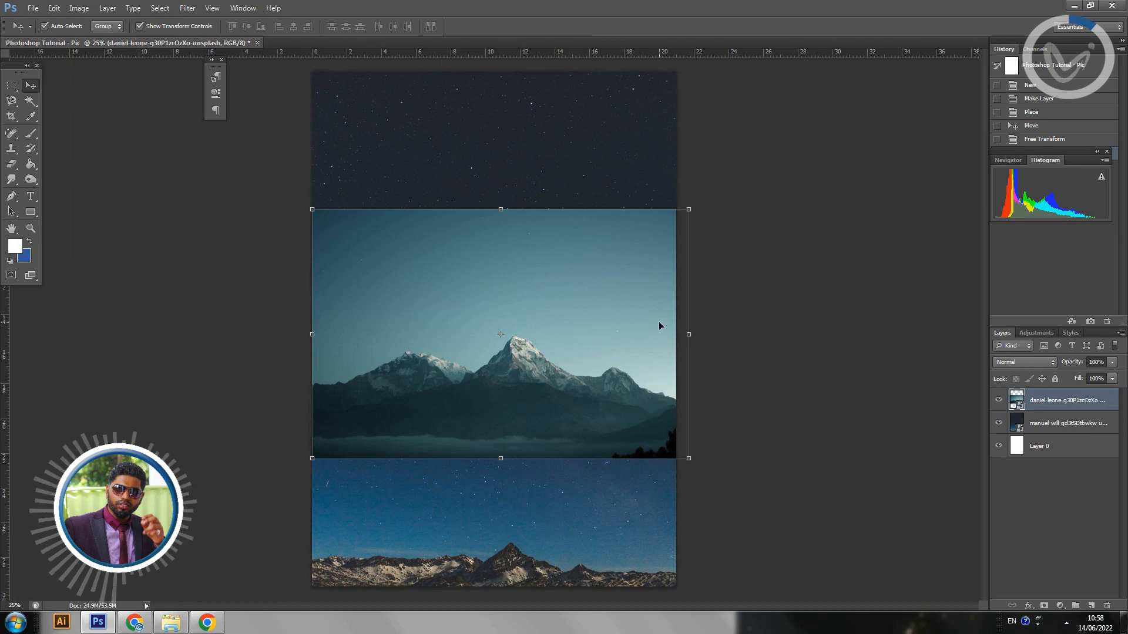
drag(658, 322, 640, 319)
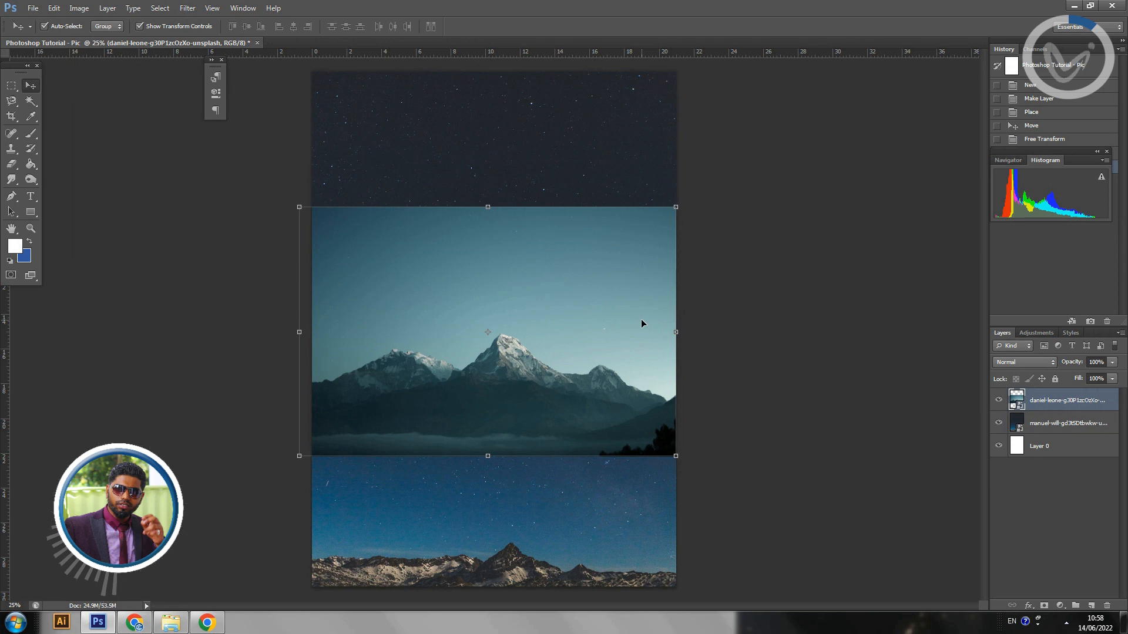
drag(584, 337, 590, 300)
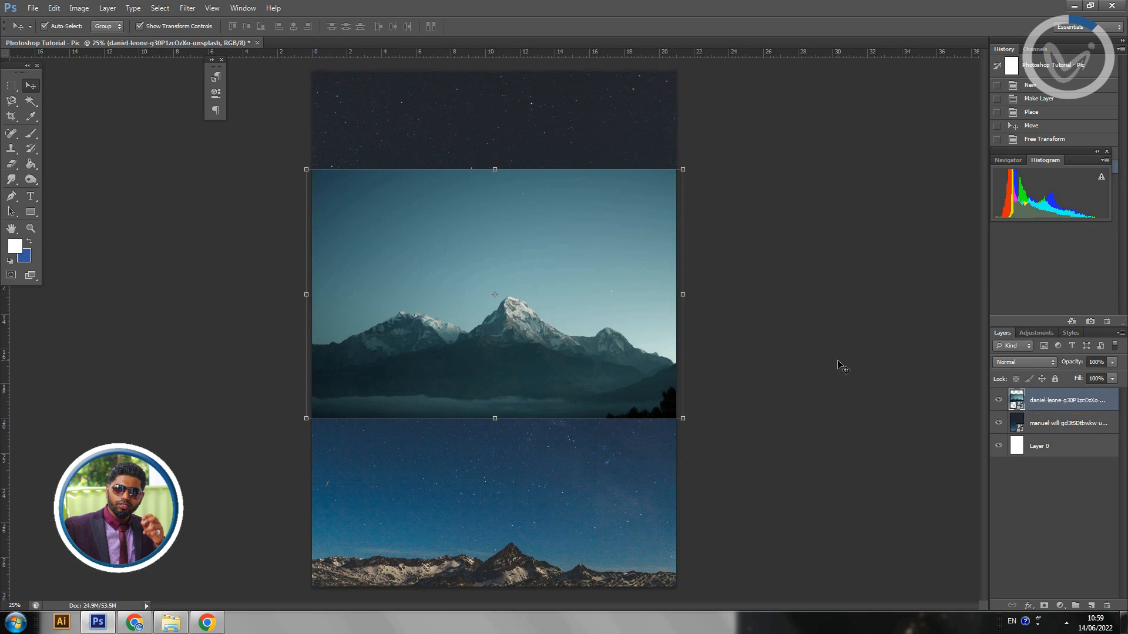
Rename the starry-sky photo layer as Sky and the mountain photo layer as Mountain.
mouse_move(1044, 403)
mouse_down()
mouse_move(1087, 562)
mouse_move(1087, 605)
mouse_move(1061, 394)
mouse_up()
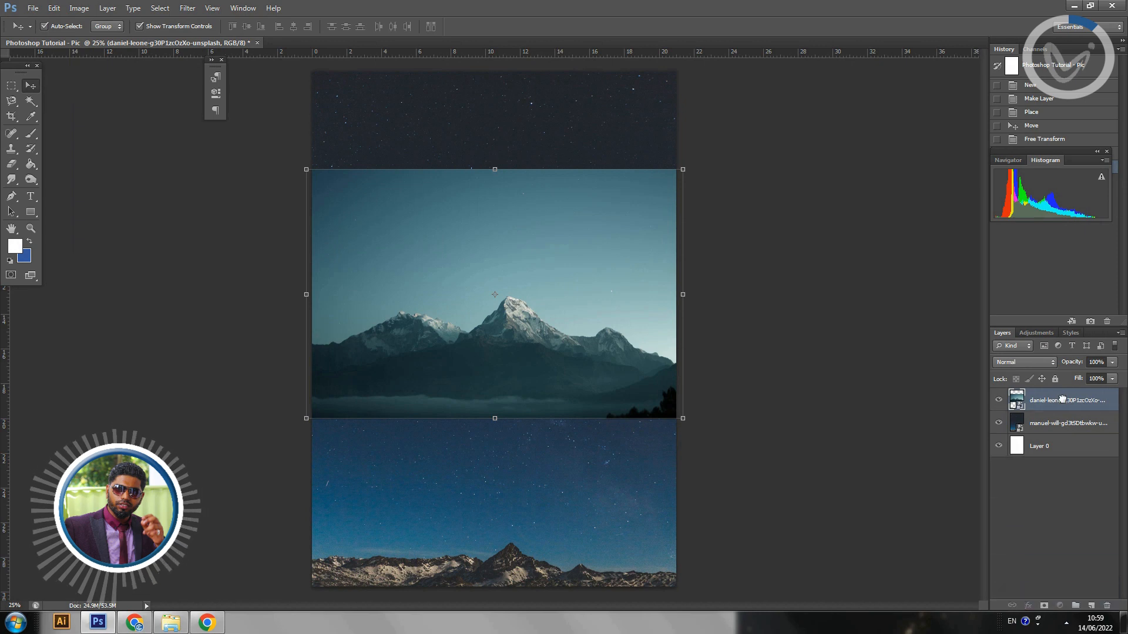
click(1073, 424)
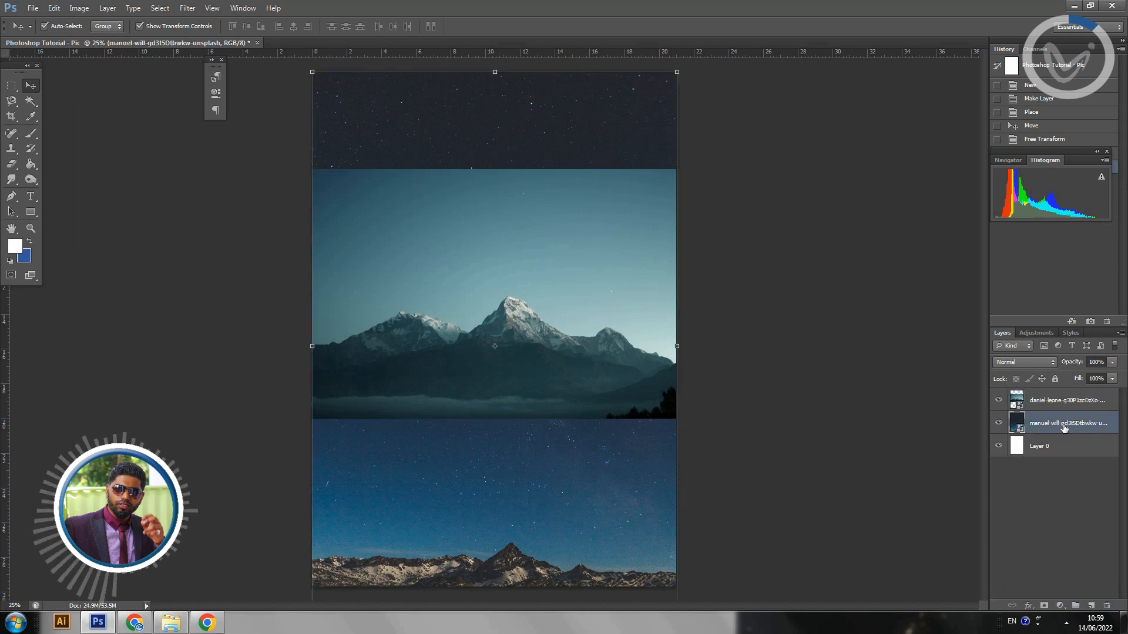
double_click(1064, 425)
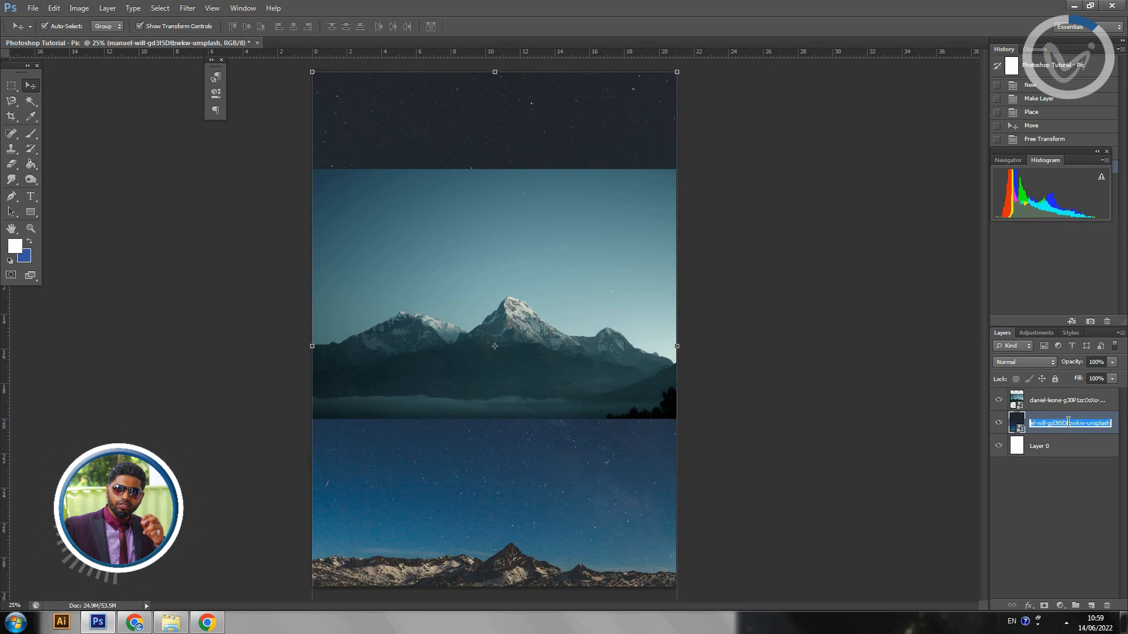
text(Sky)
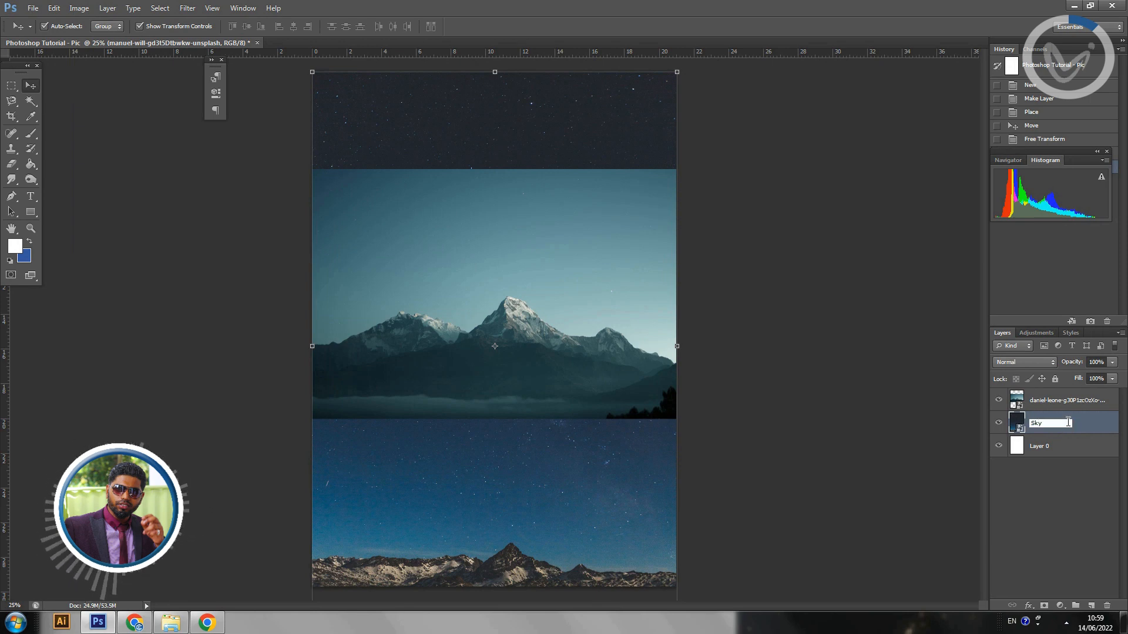
click(1050, 400)
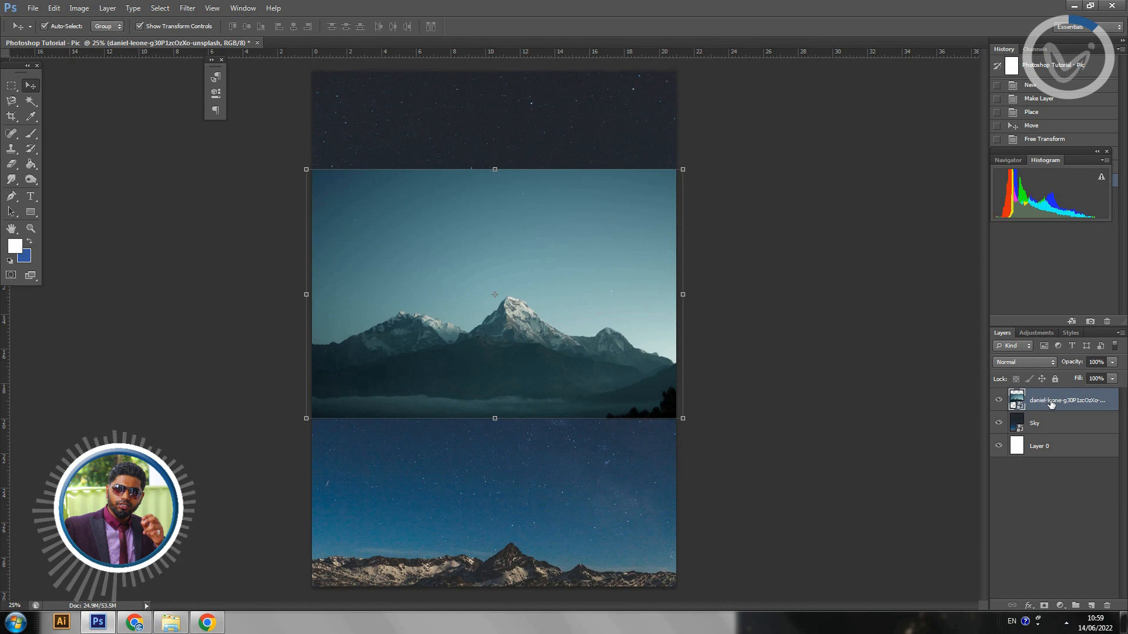
double_click(1051, 401)
text(Mountain)
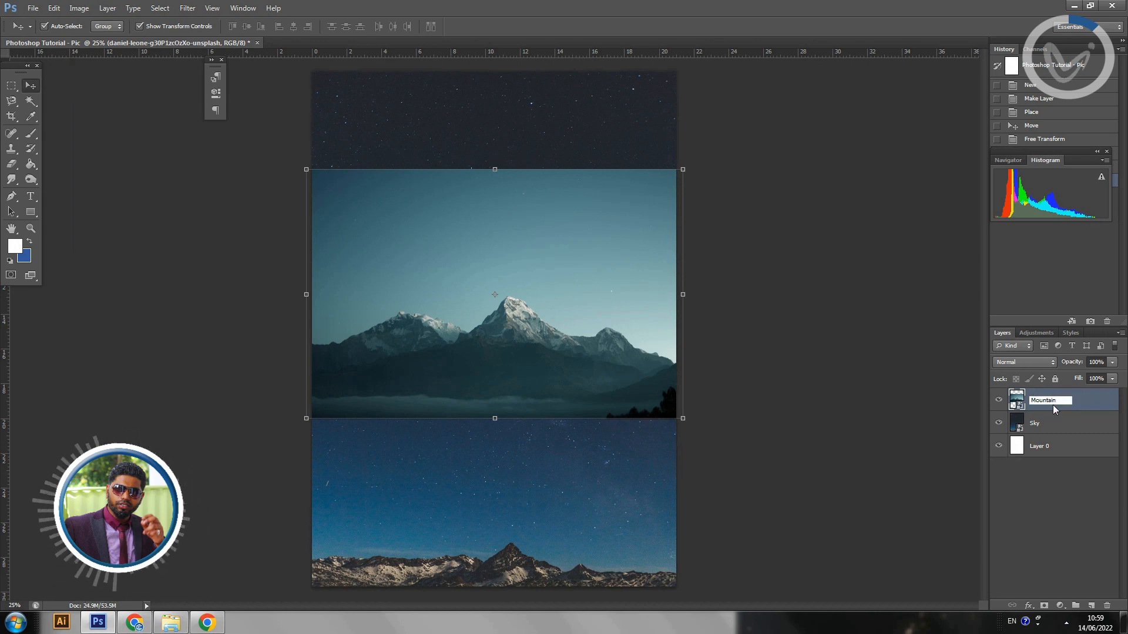
key(Return)
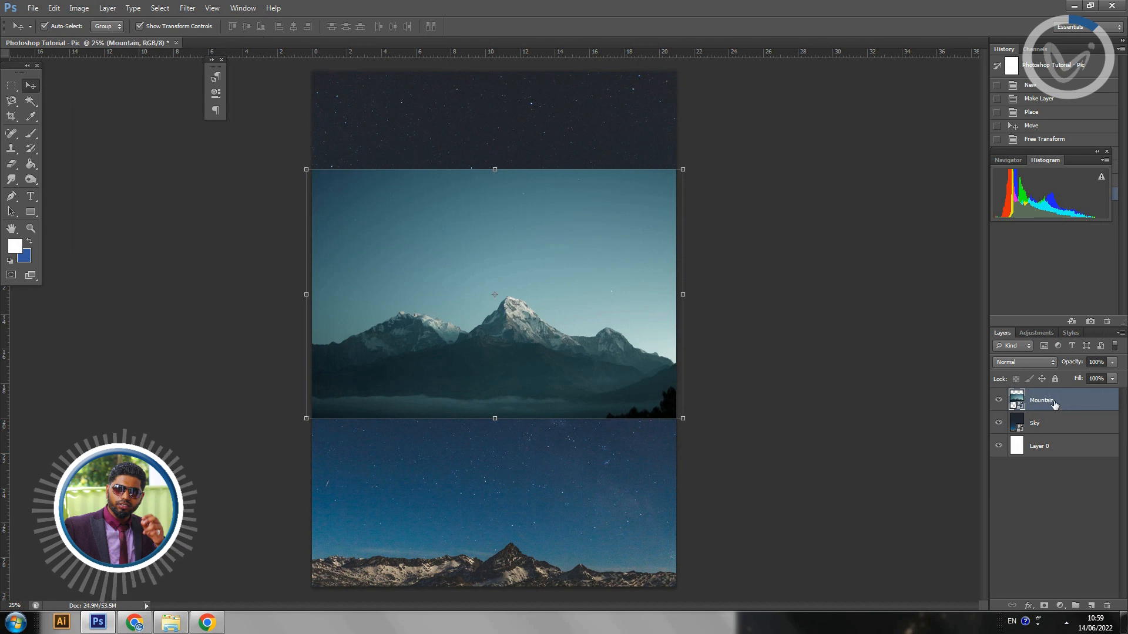
Duplicate the Mountain layer and delete the copy.
drag(1061, 398, 1098, 599)
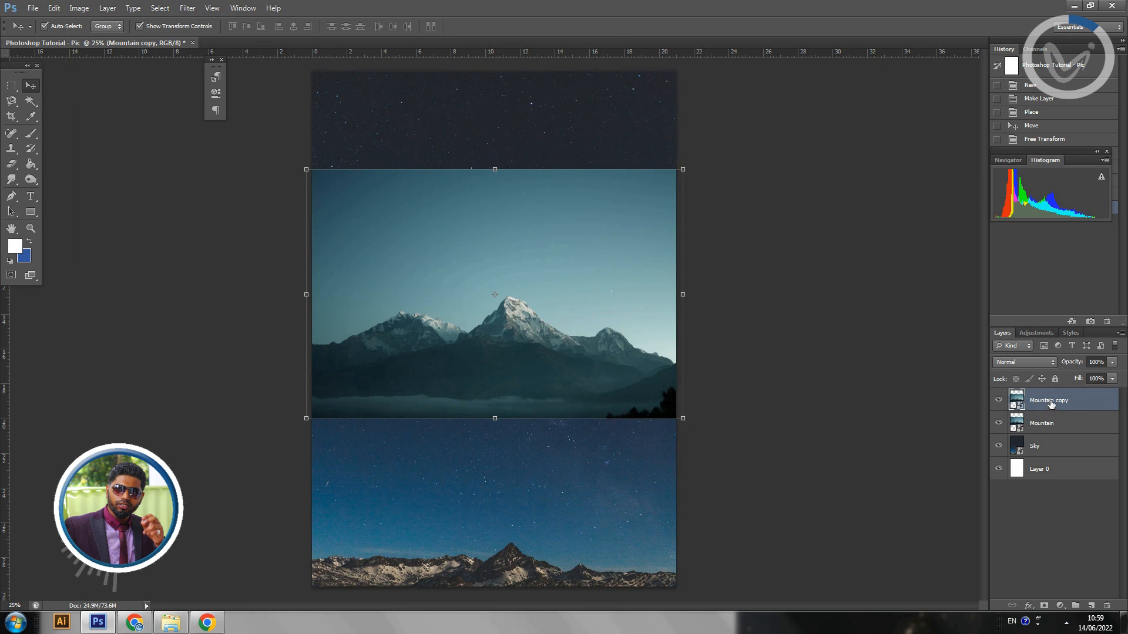
drag(1051, 404, 1107, 605)
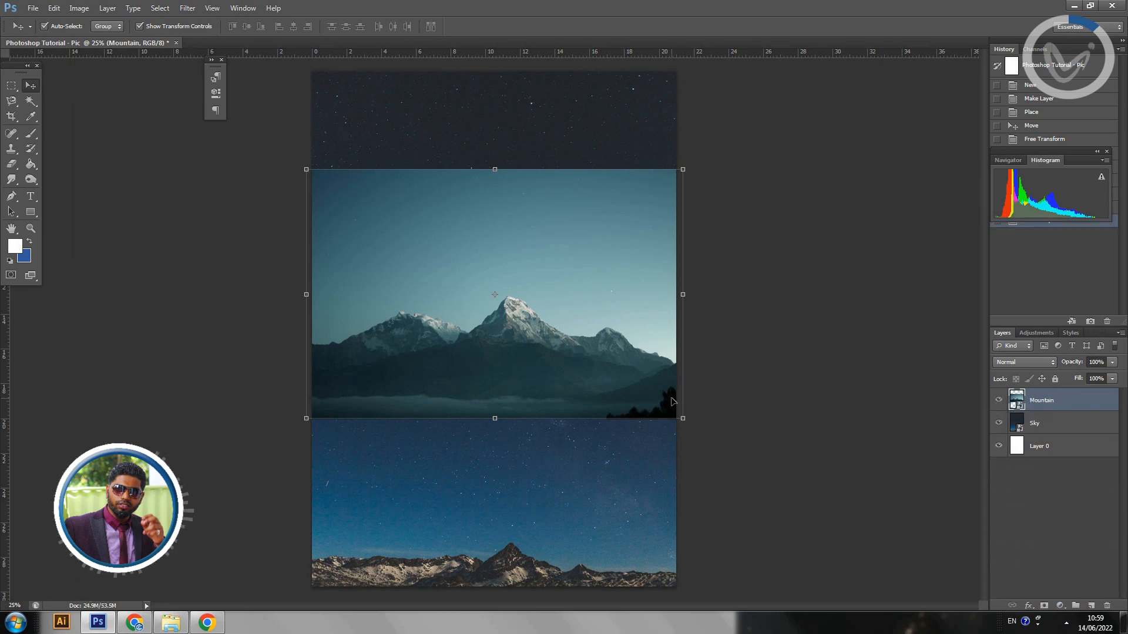
Scale the Mountain layer down to about 10.89% and centre it horizontally on the page.
drag(682, 418, 635, 386)
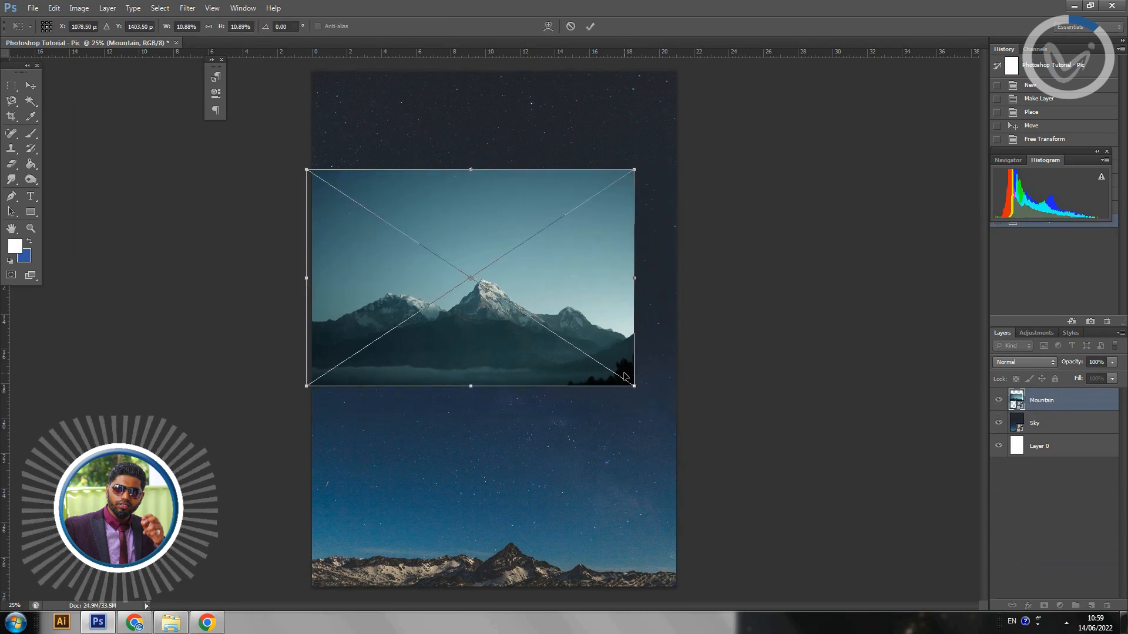
key(Return)
drag(537, 269, 562, 272)
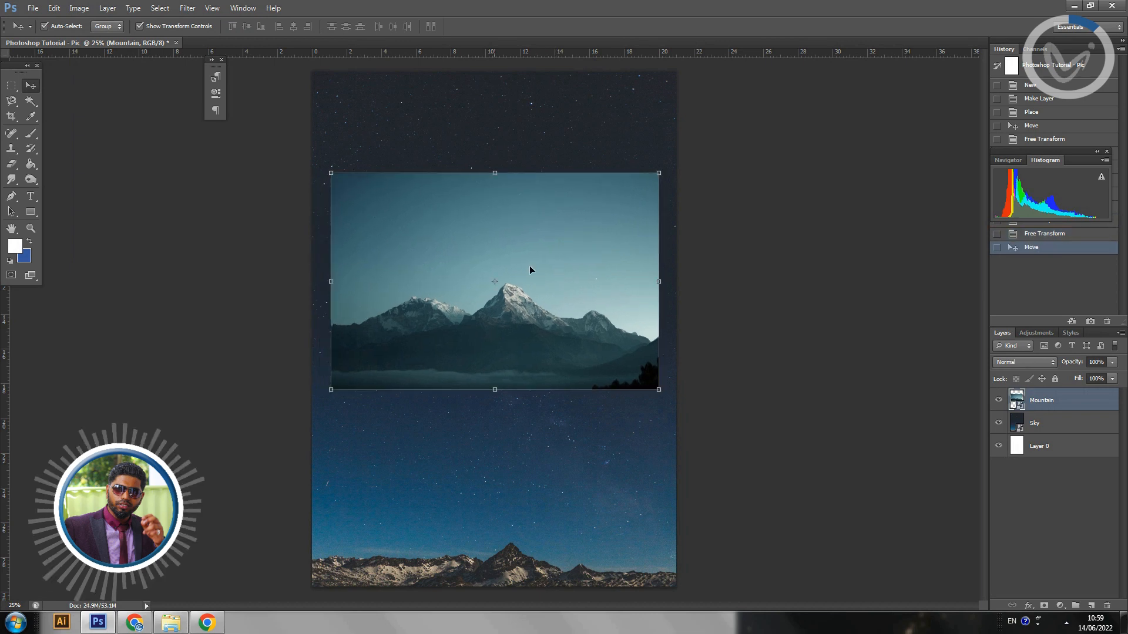
Select the upper sky area of the Mountain layer with the Magic Wand tool.
click(33, 107)
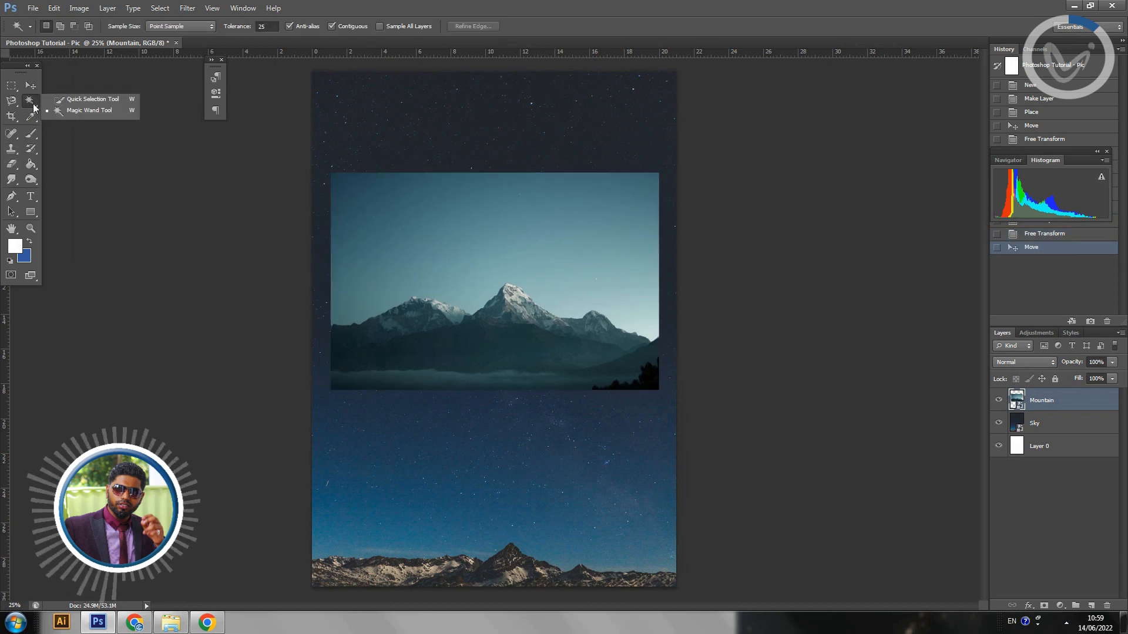
click(86, 114)
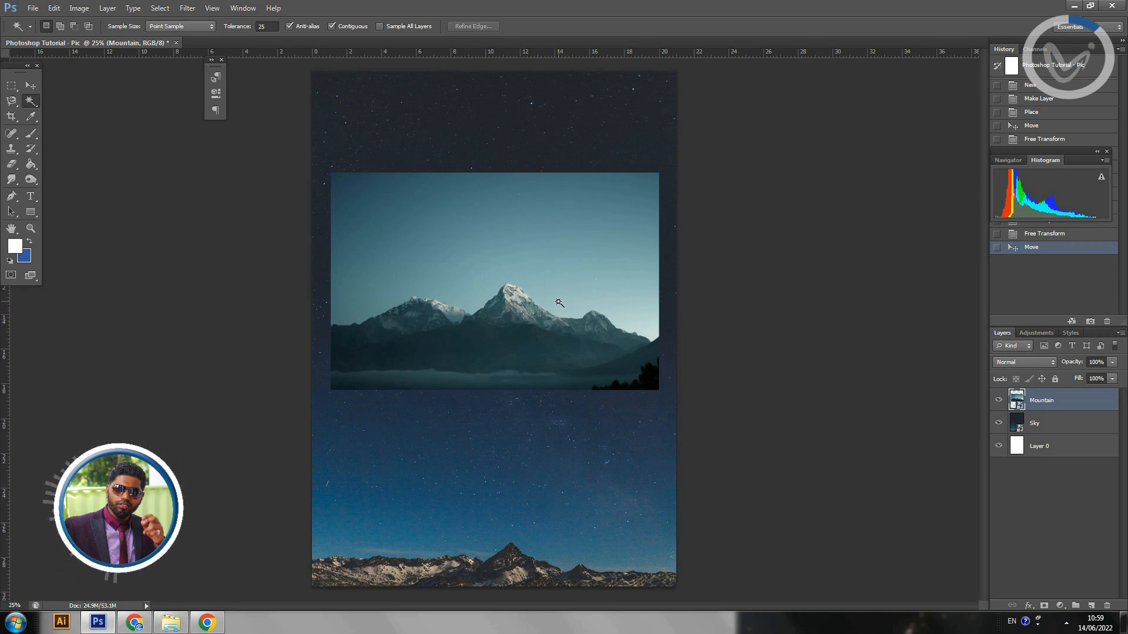
click(625, 201)
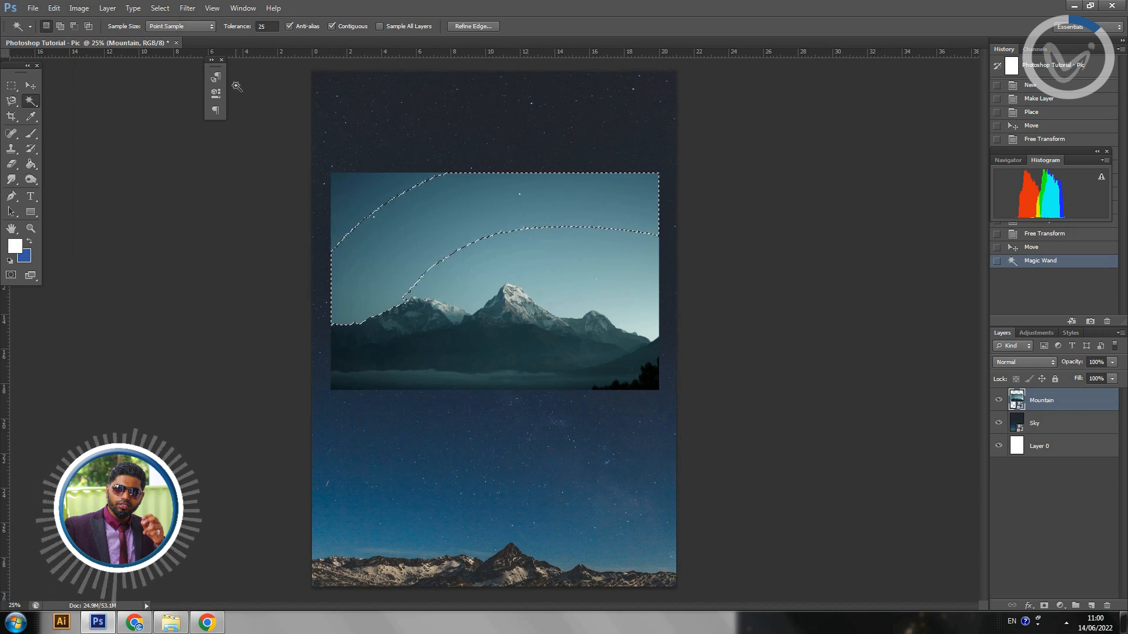
Set the Magic Wand tolerance to 75 and reselect from the upper-left sky of the mountain photo.
click(267, 27)
text(75)
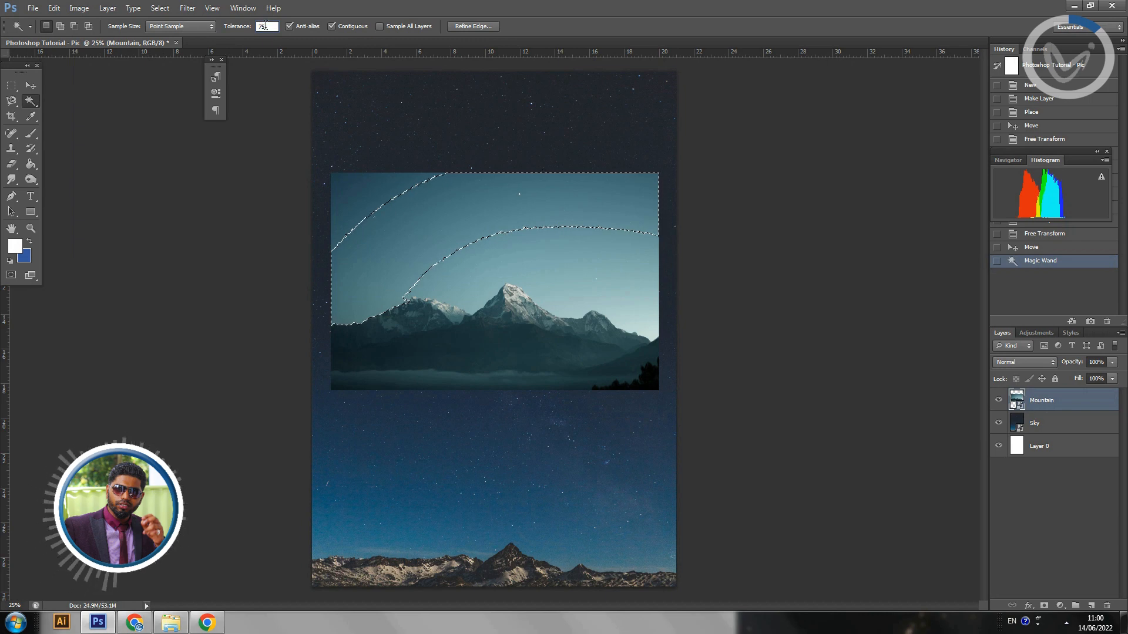
click(383, 203)
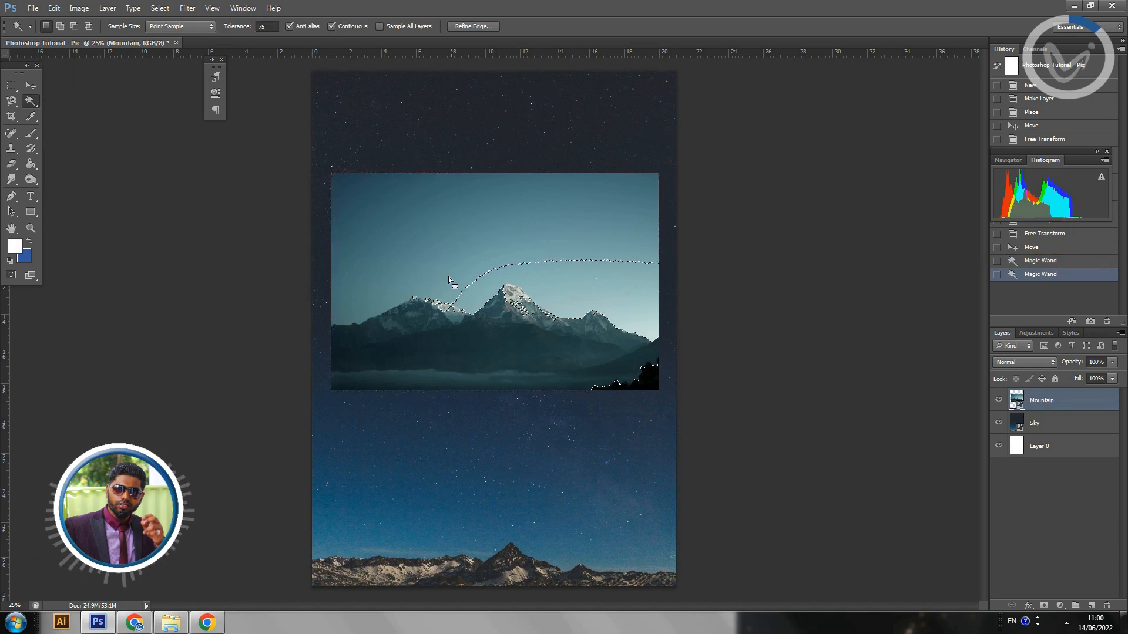
Set the Magic Wand tolerance to 50 and reselect the sky of the Mountain layer from its upper-left area.
click(257, 27)
text(50)
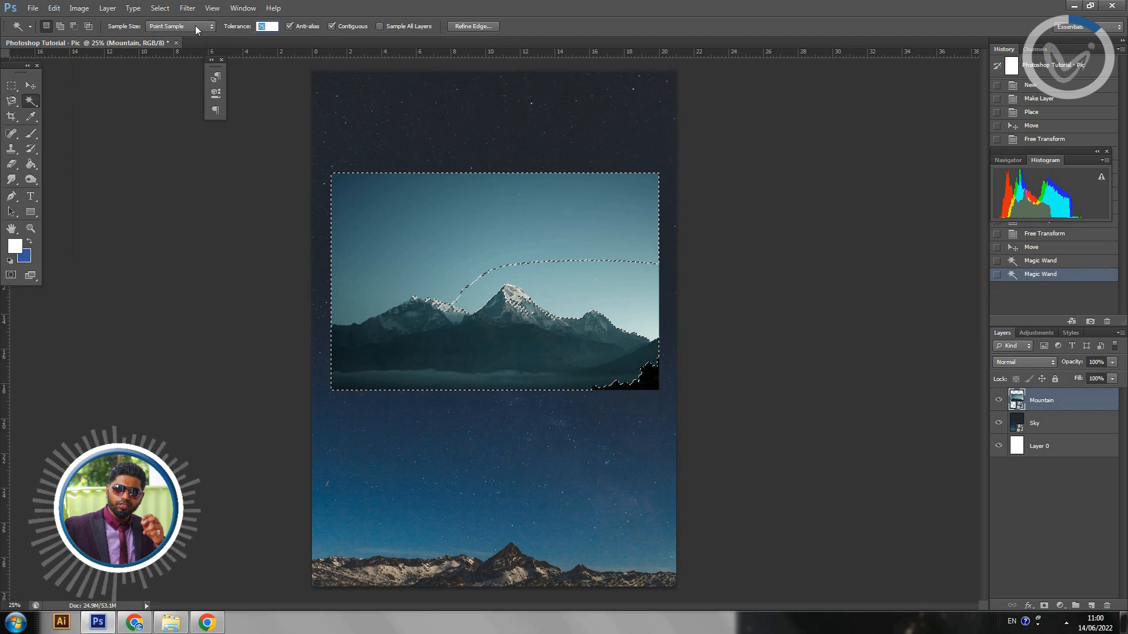
click(403, 229)
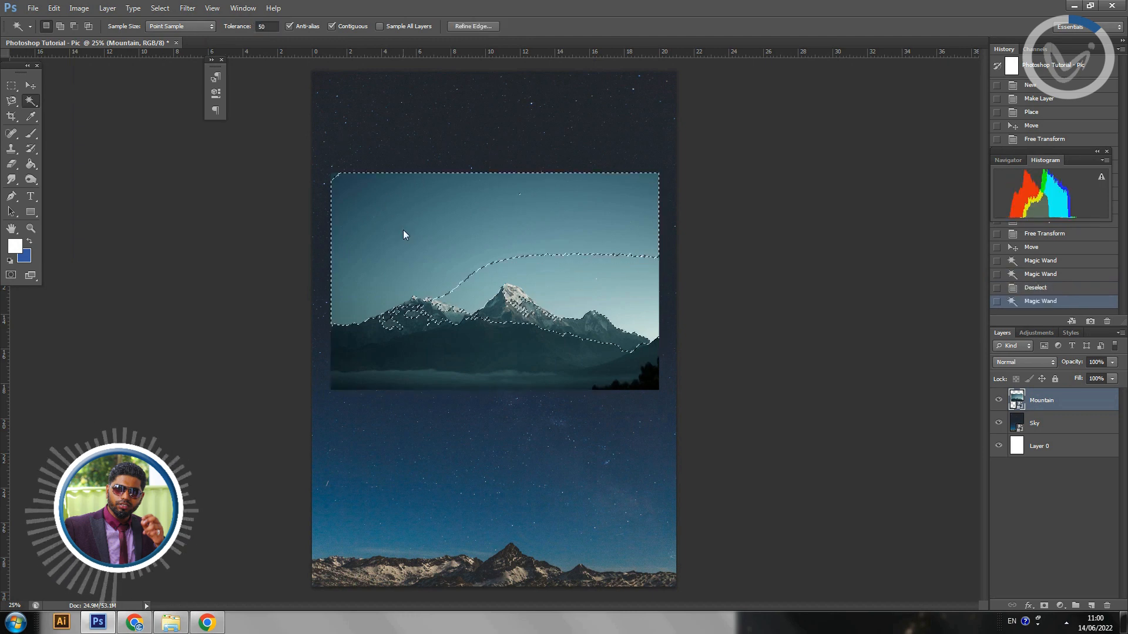
Set the Magic Wand tolerance to 30, deselect, and reselect the sky above the left peak of the Mountain layer.
click(262, 27)
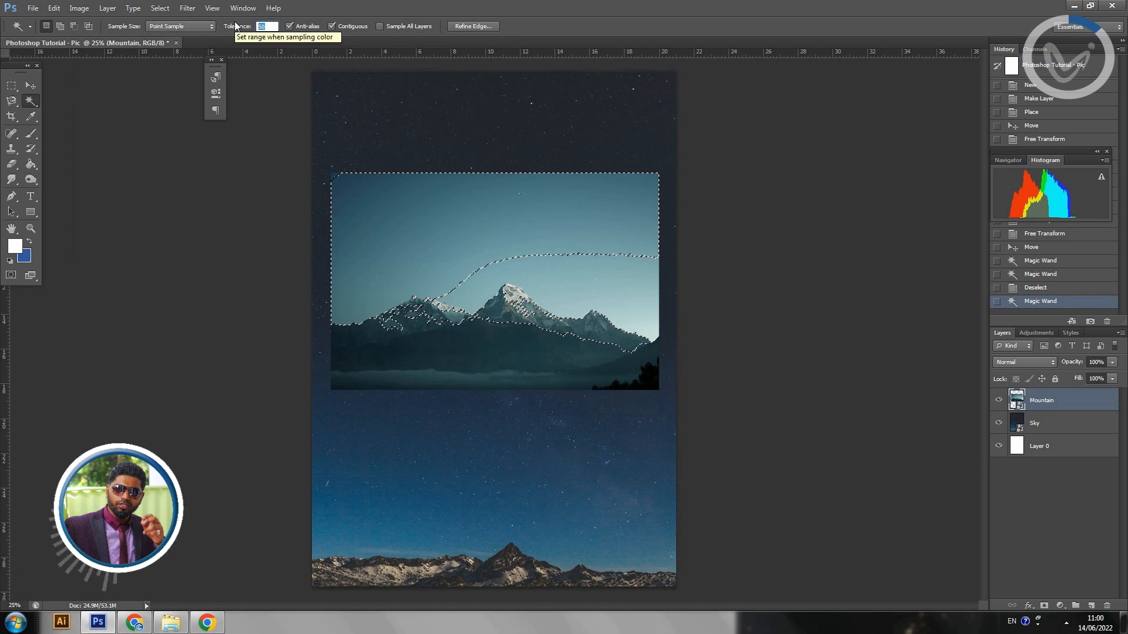
text(30)
key(ctrl+d)
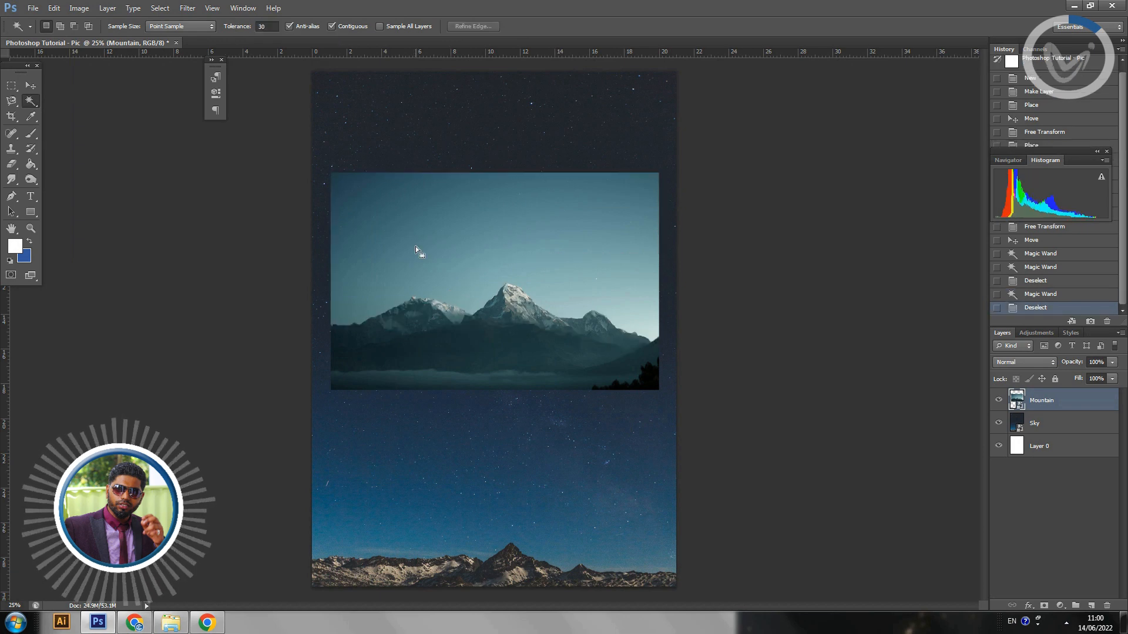
click(416, 246)
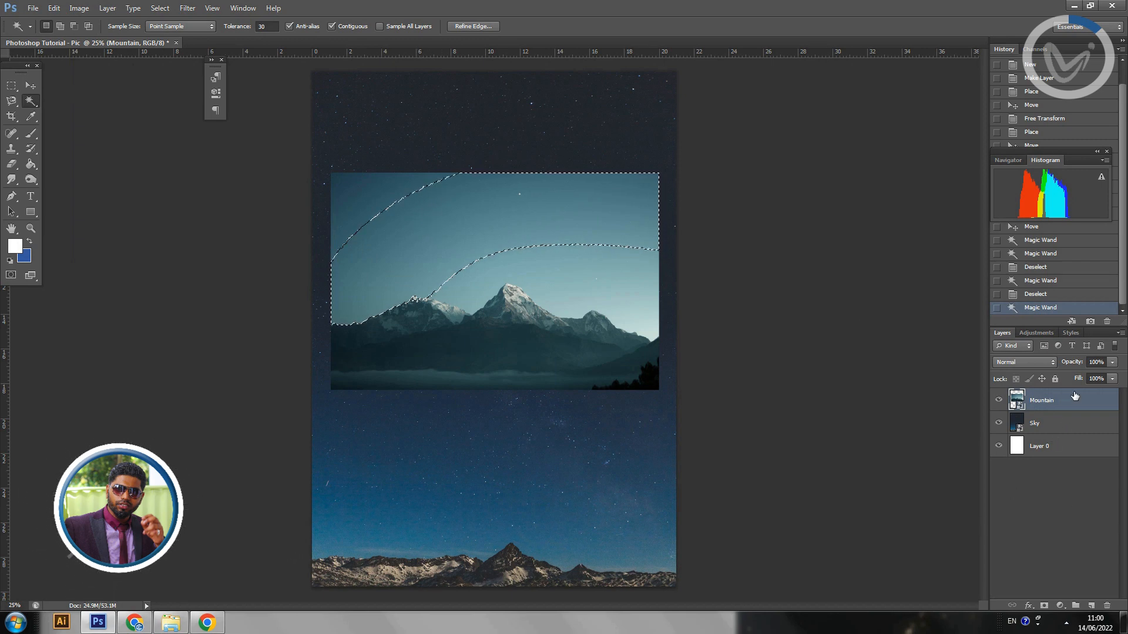
Try to delete a Magic Wand sky selection on a duplicate of the Mountain layer, then remove the duplicate and deselect.
drag(1075, 398, 1089, 601)
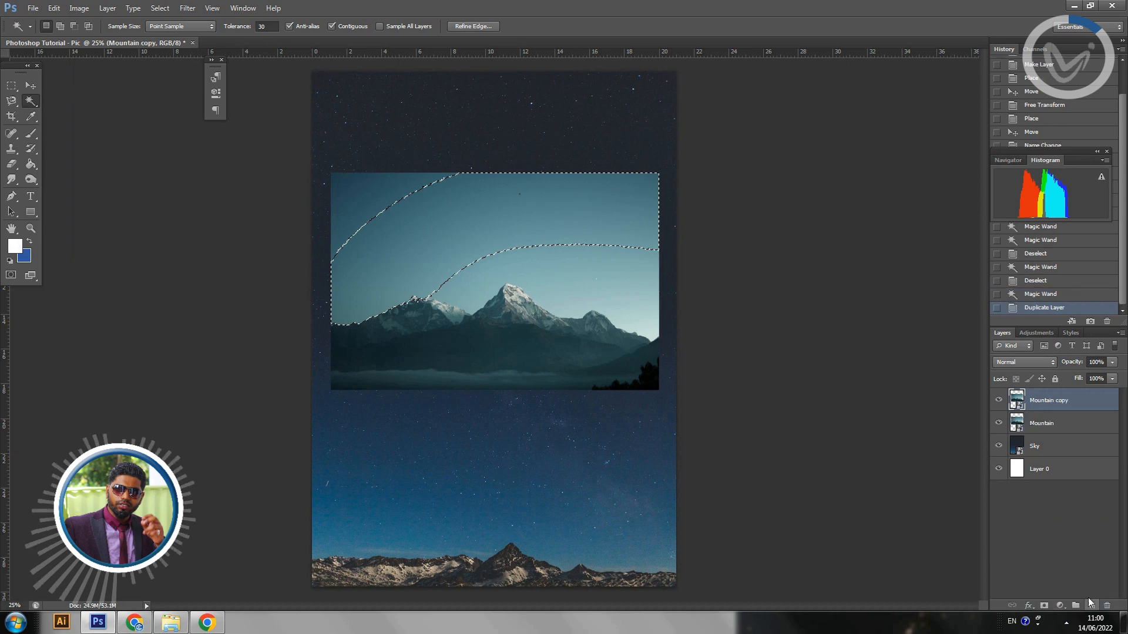
key(ctrl+d)
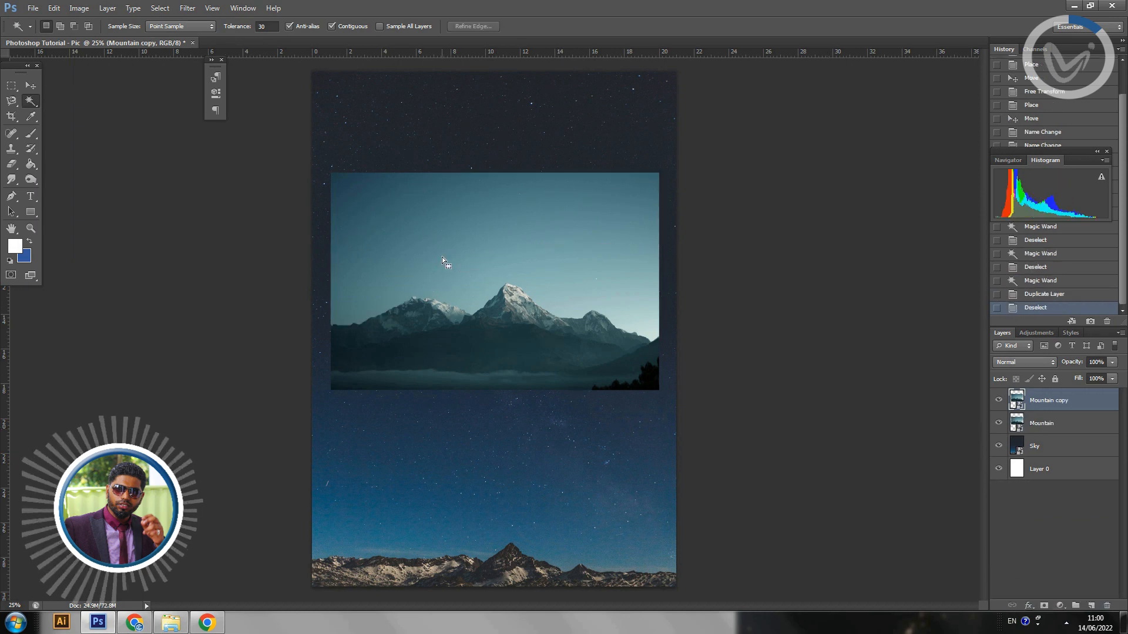
click(448, 249)
key(Delete)
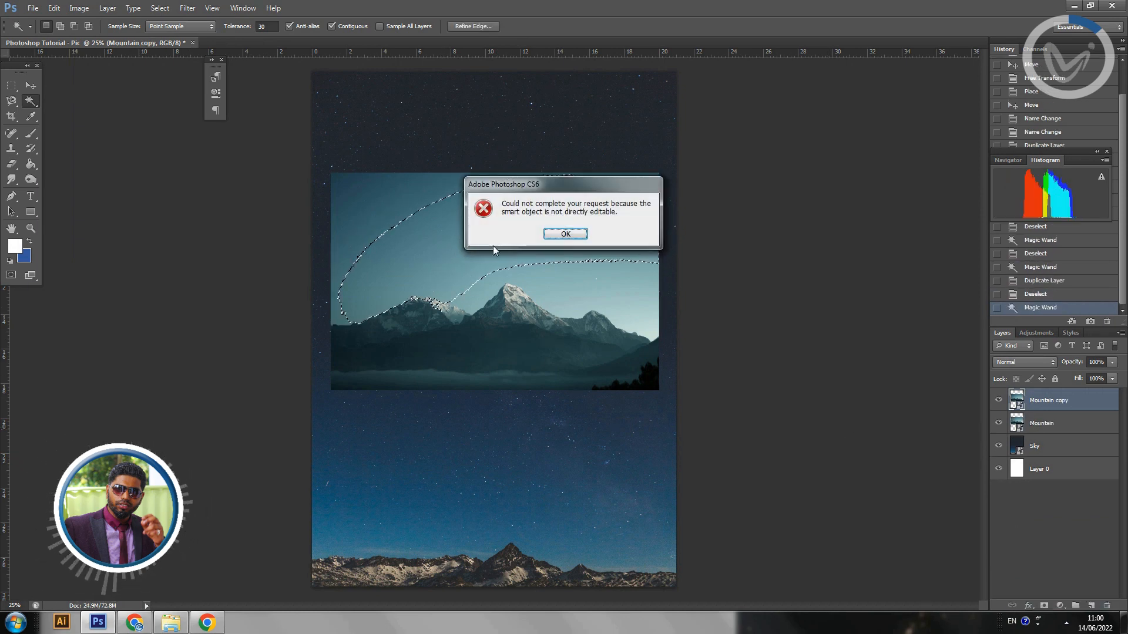
click(563, 233)
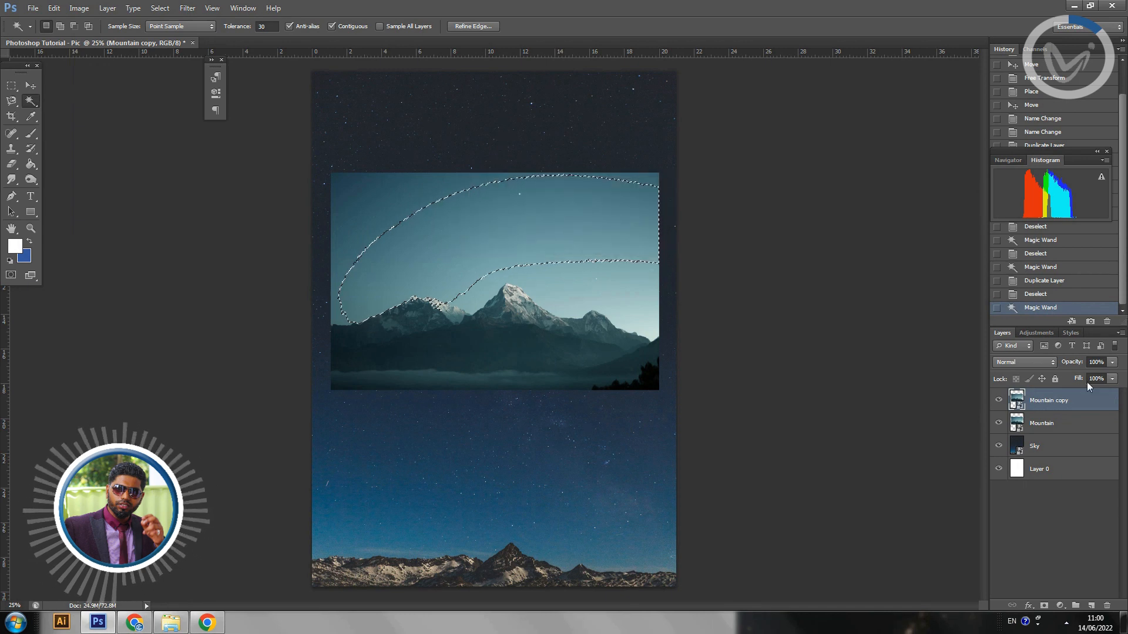
drag(1076, 408, 1107, 607)
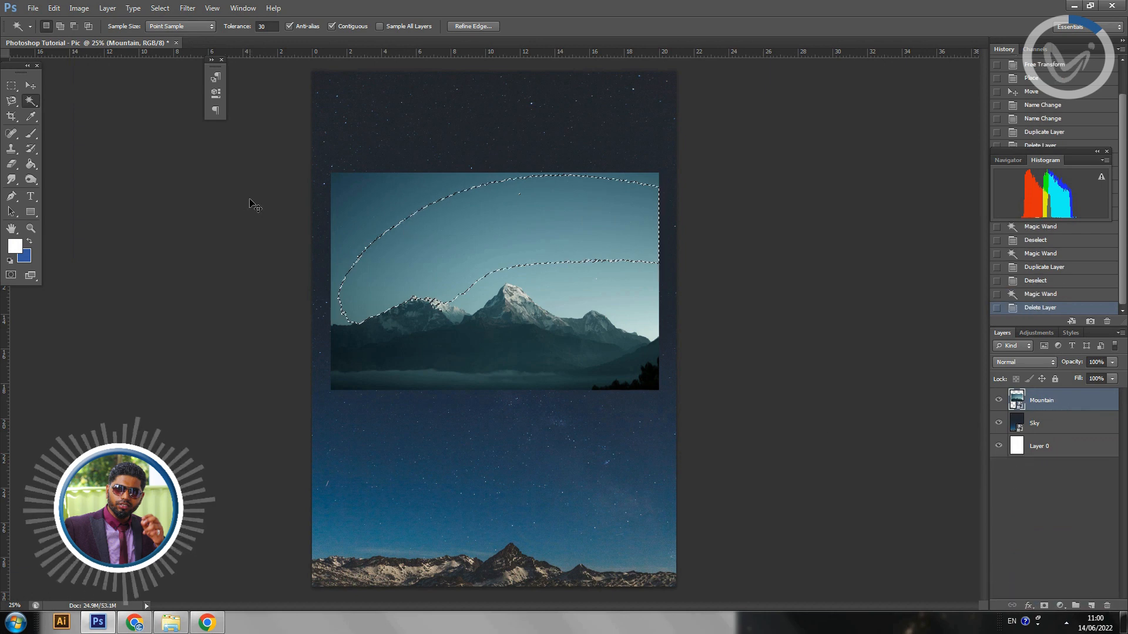
key(ctrl+d)
Enlarge the Mountain layer from its lower corners so that it spans the full width of the page.
click(29, 87)
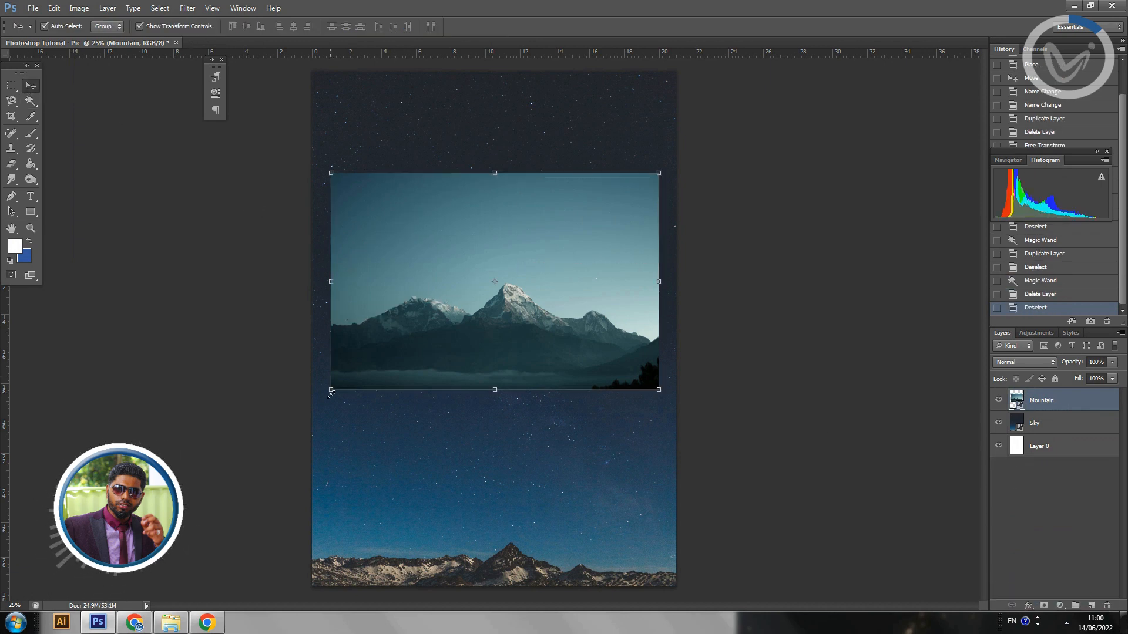
drag(331, 390, 314, 401)
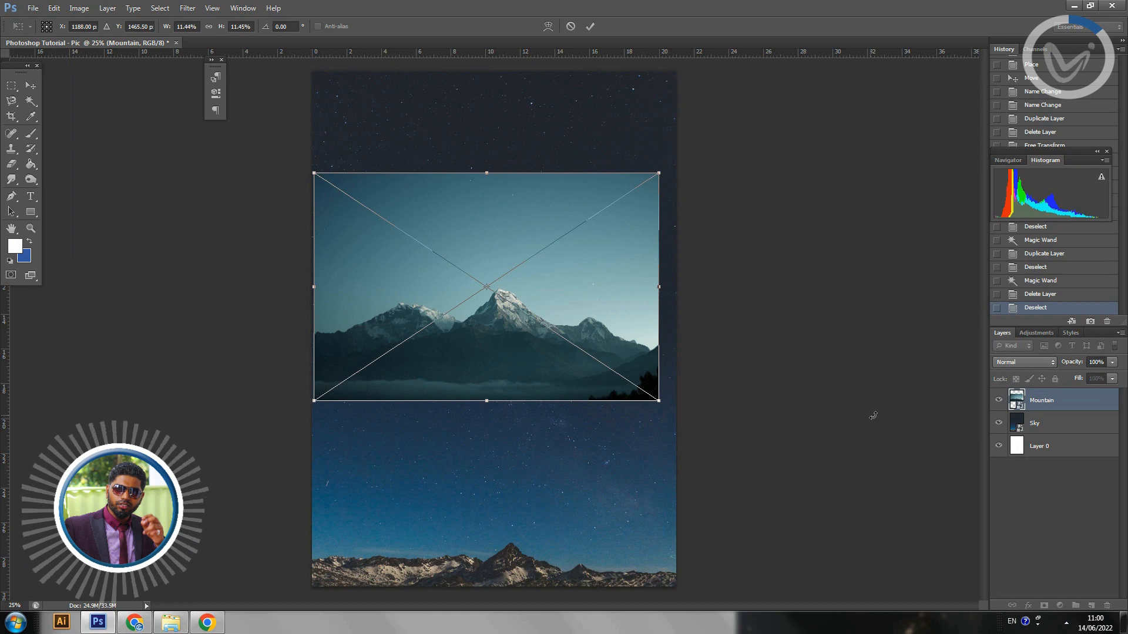
drag(660, 401, 677, 414)
key(Return)
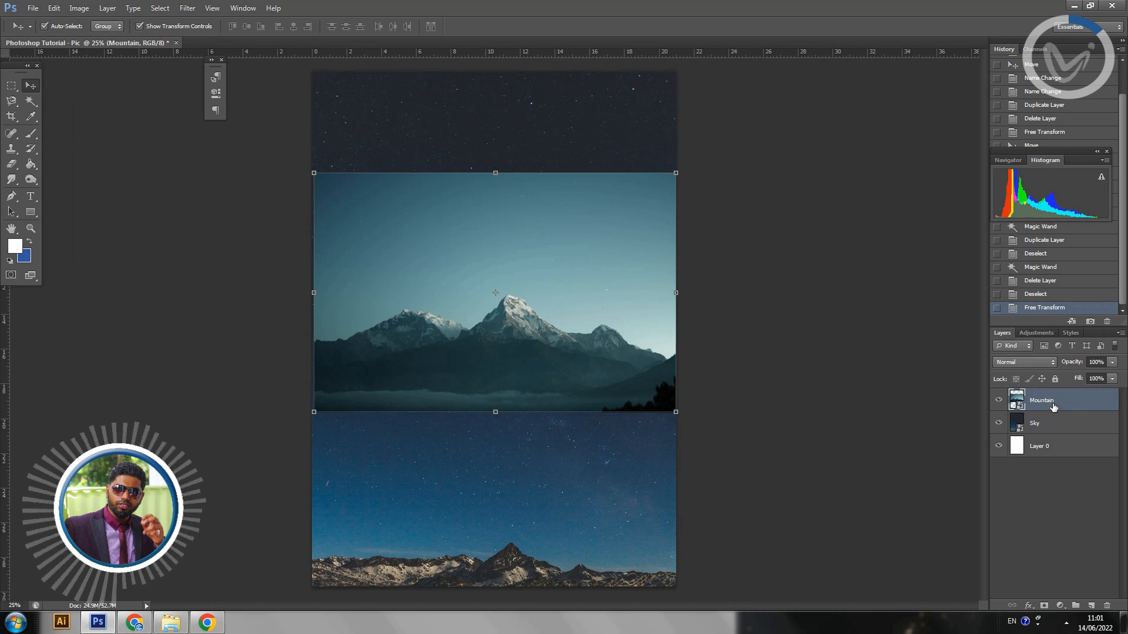
Duplicate the enlarged Mountain layer.
drag(1053, 406, 1091, 605)
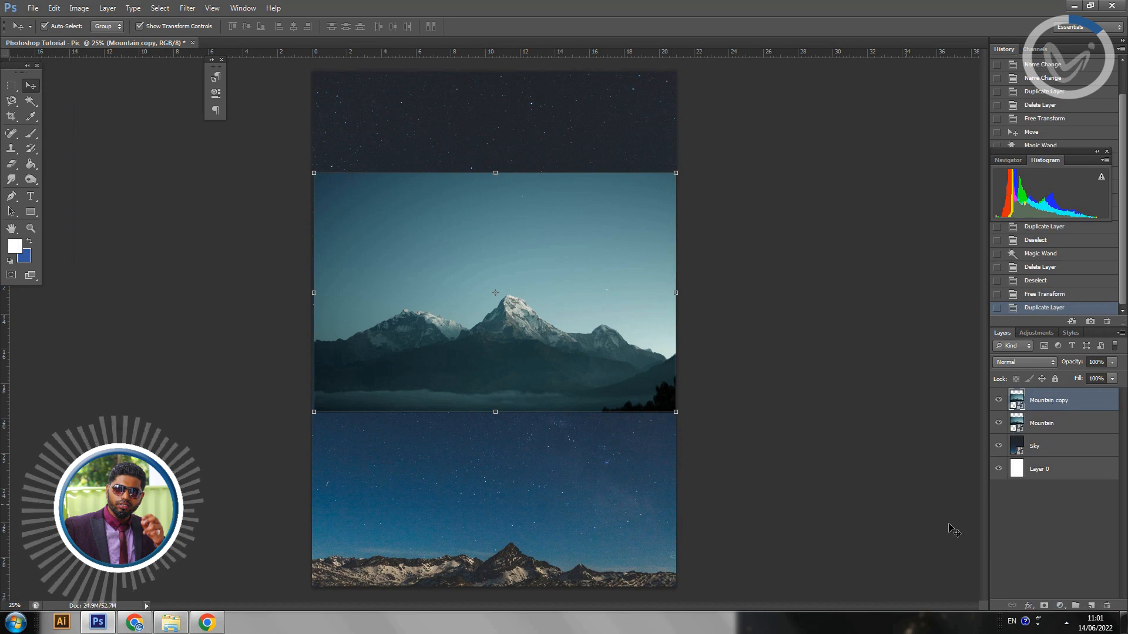
click(12, 164)
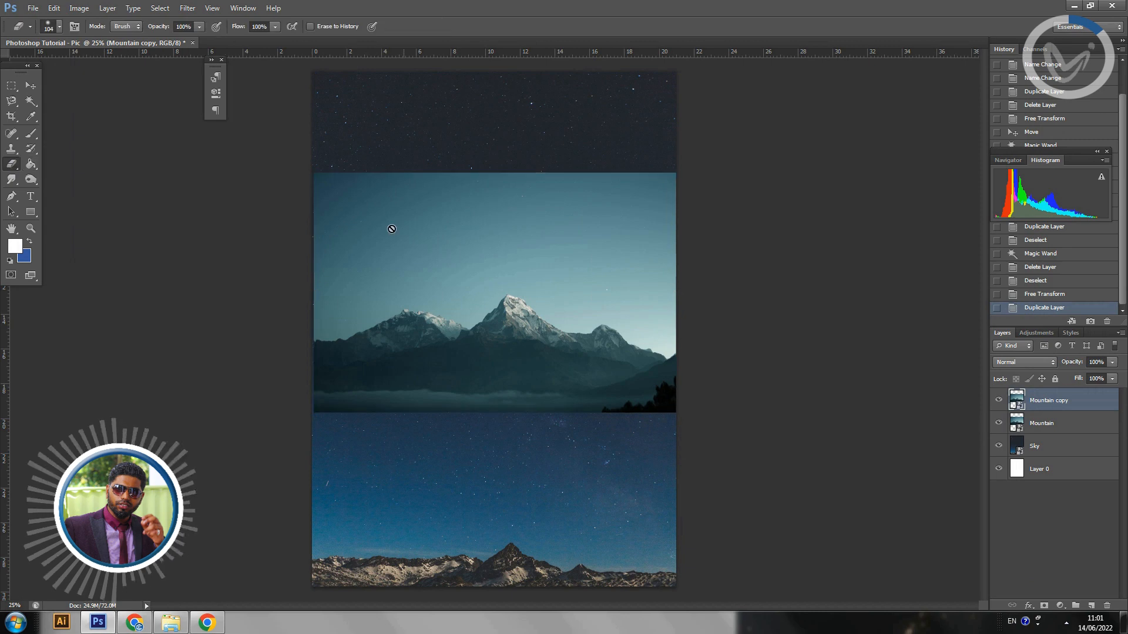
click(427, 259)
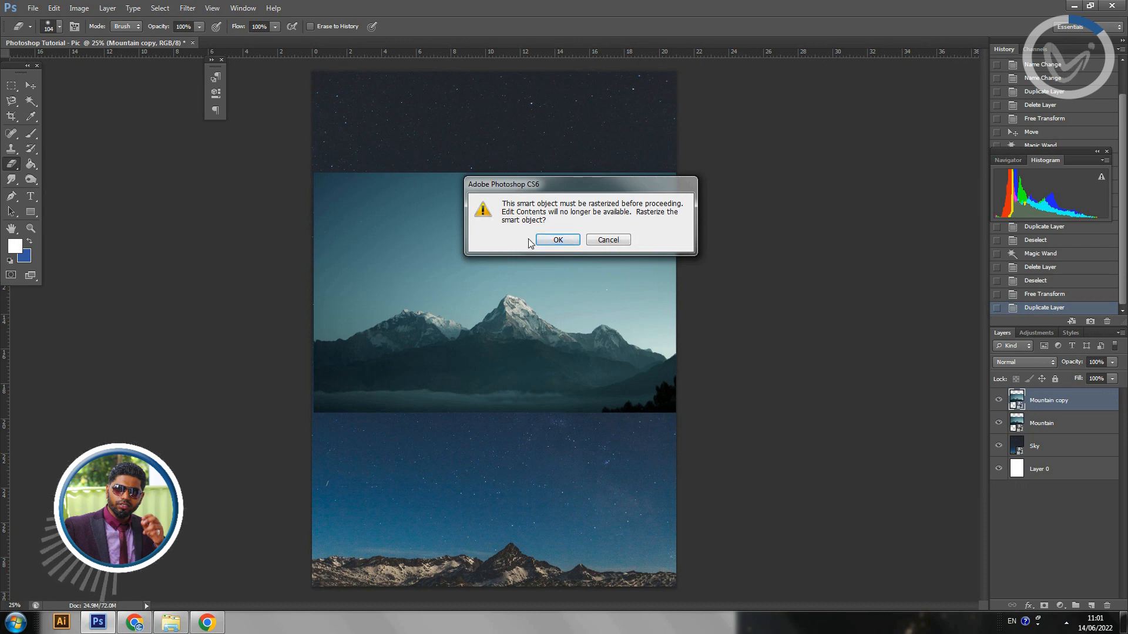
click(605, 239)
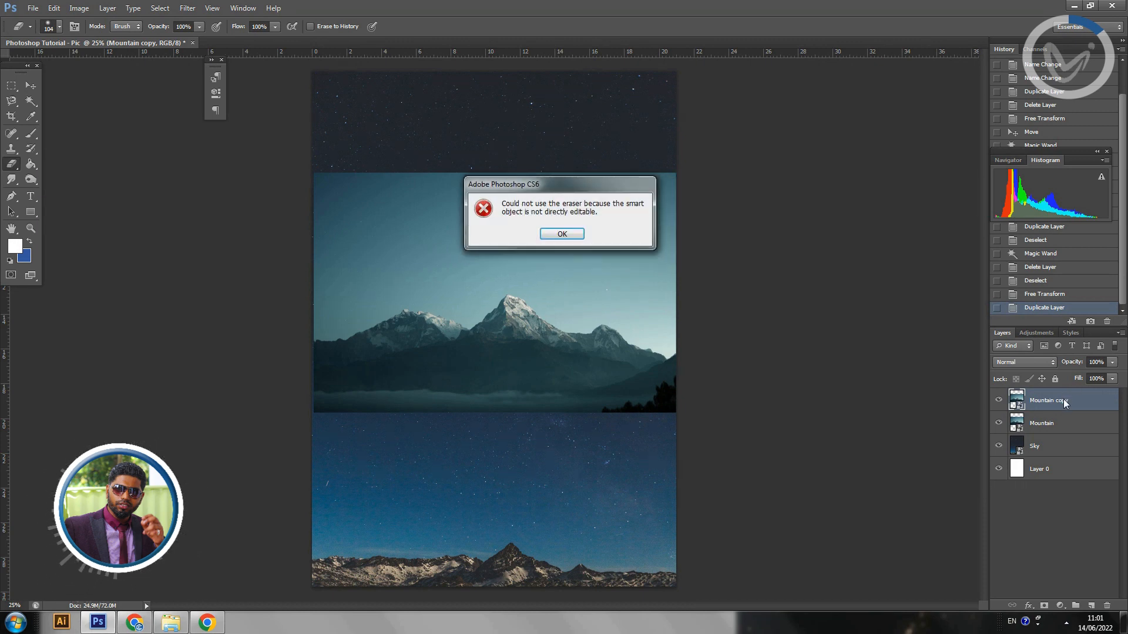
click(576, 241)
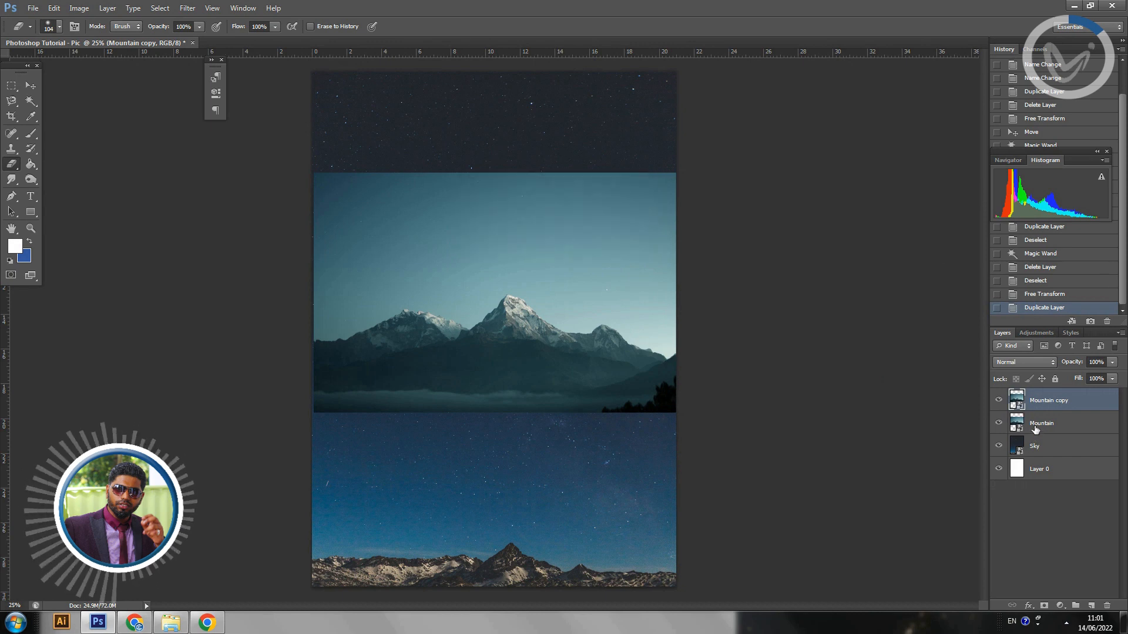
Rasterize the Mountain copy layer.
right_click(1039, 407)
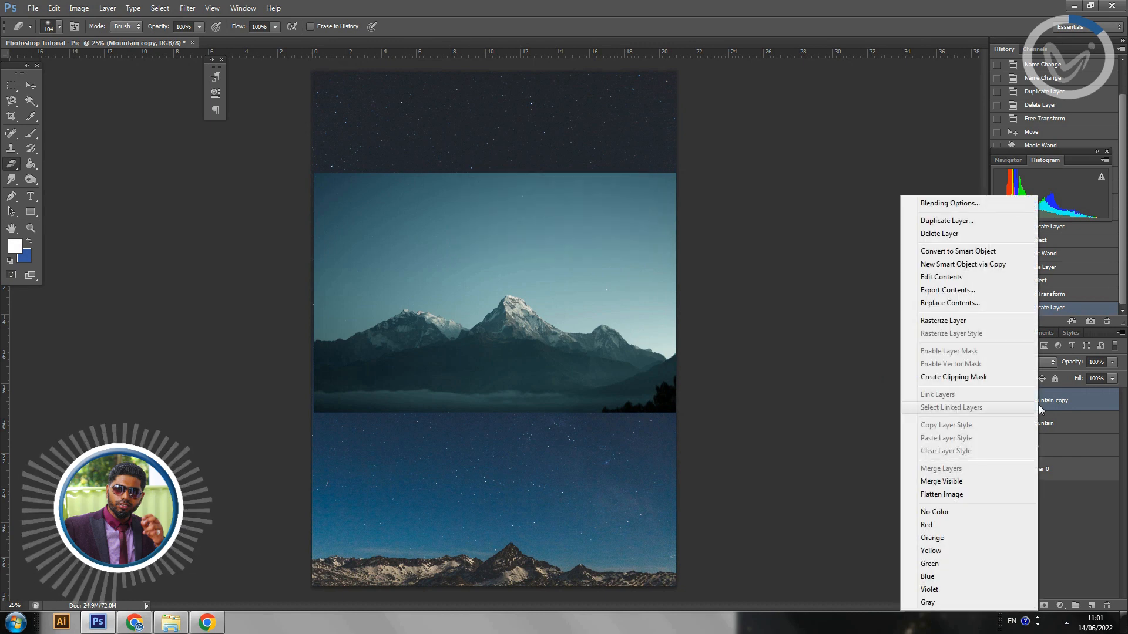
click(976, 323)
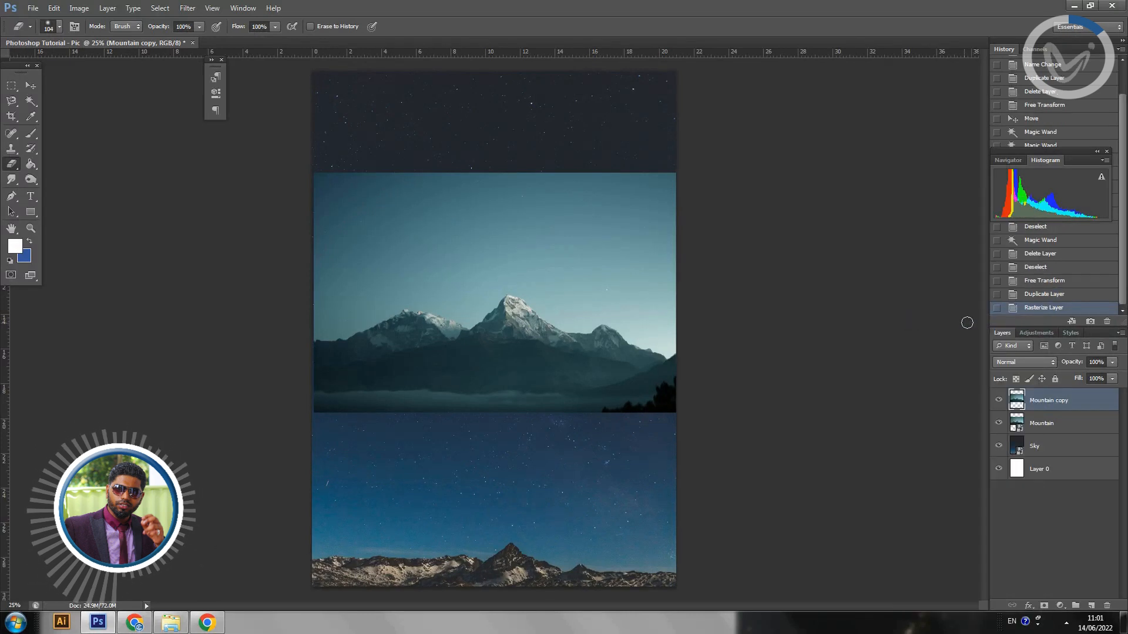
Delete the upper-left sky area of the Mountain copy layer using the Magic Wand at tolerance 25, and hide the original Mountain layer.
click(30, 103)
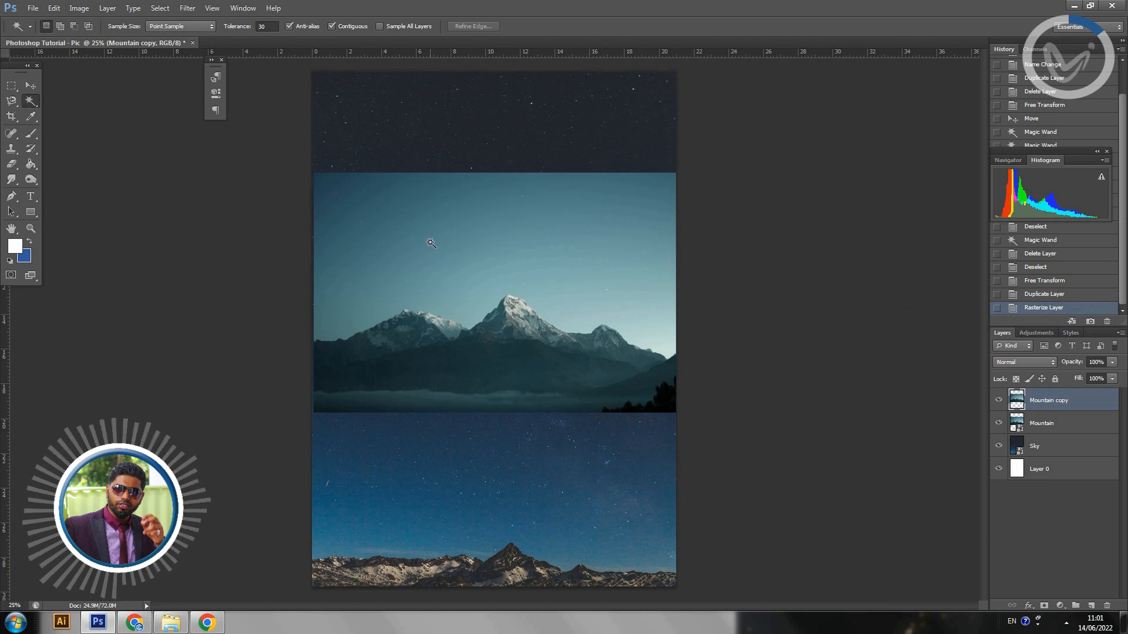
click(390, 217)
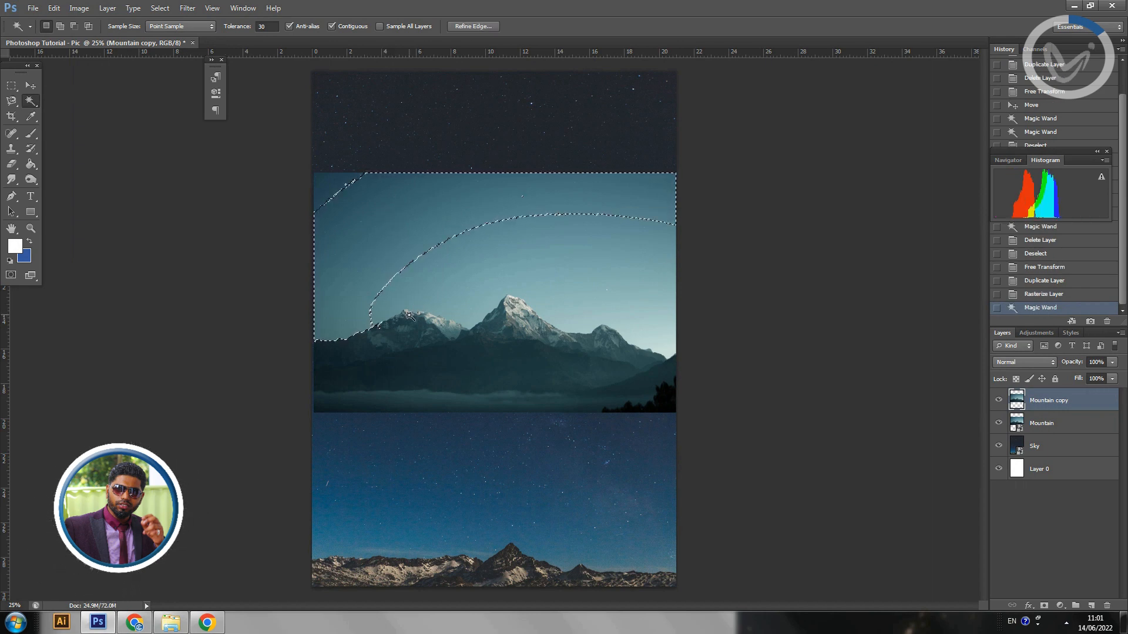
double_click(272, 26)
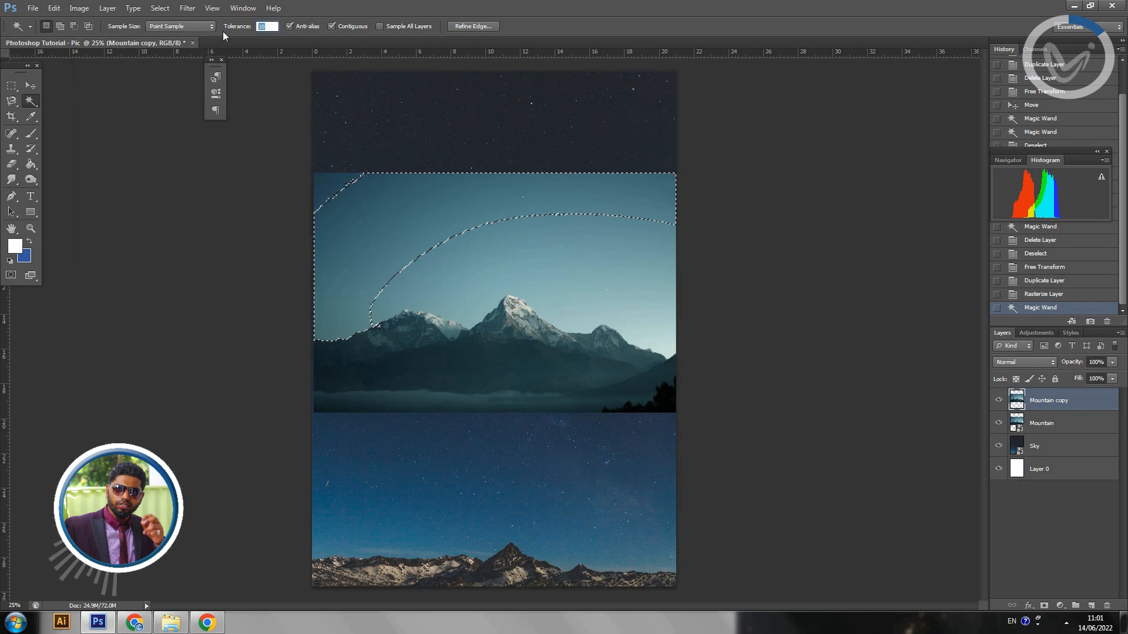
text(25)
key(Return)
key(ctrl+d)
click(354, 205)
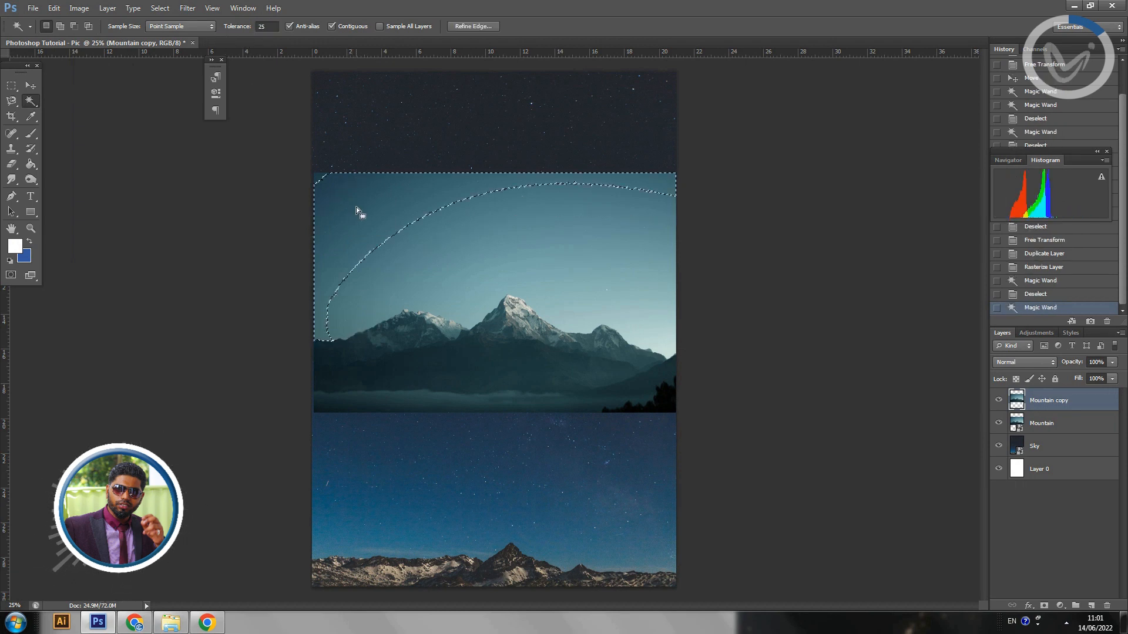
key(Delete)
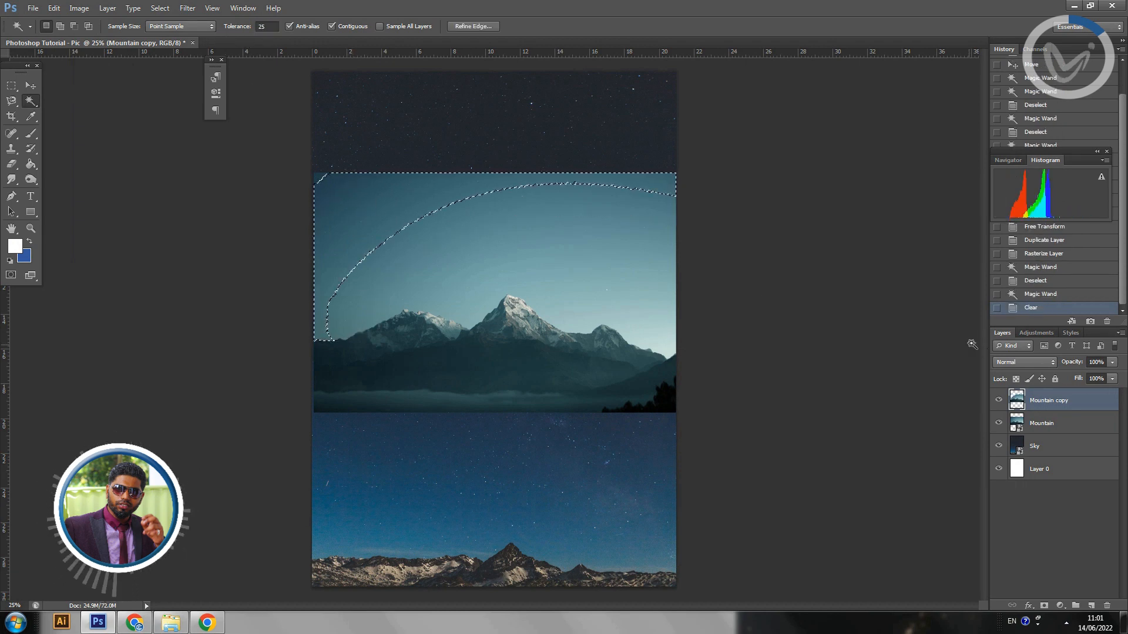
click(999, 423)
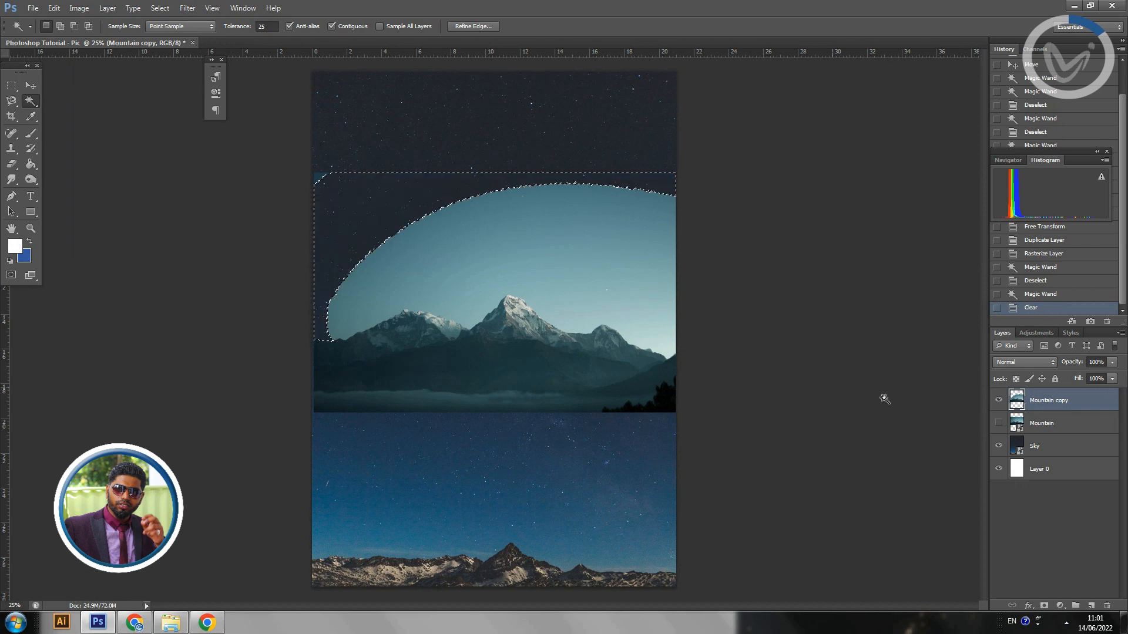
Select and delete the remaining sky areas around the peaks and the upper-left corner remnant on the Mountain copy layer, then deselect.
click(406, 279)
key(Delete)
click(483, 298)
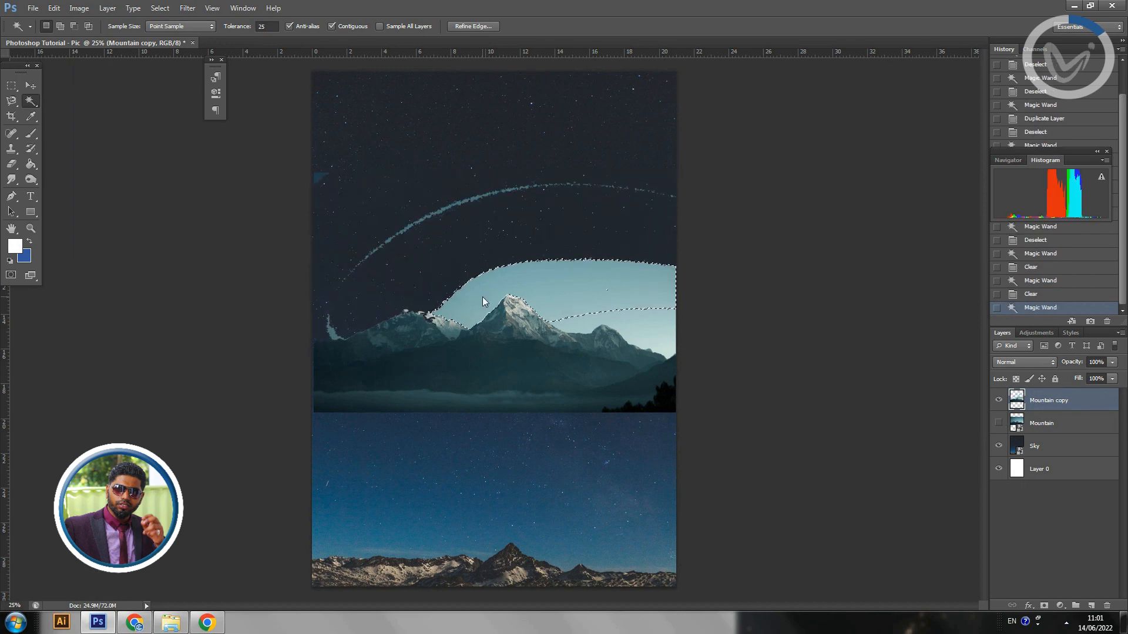
key(Delete)
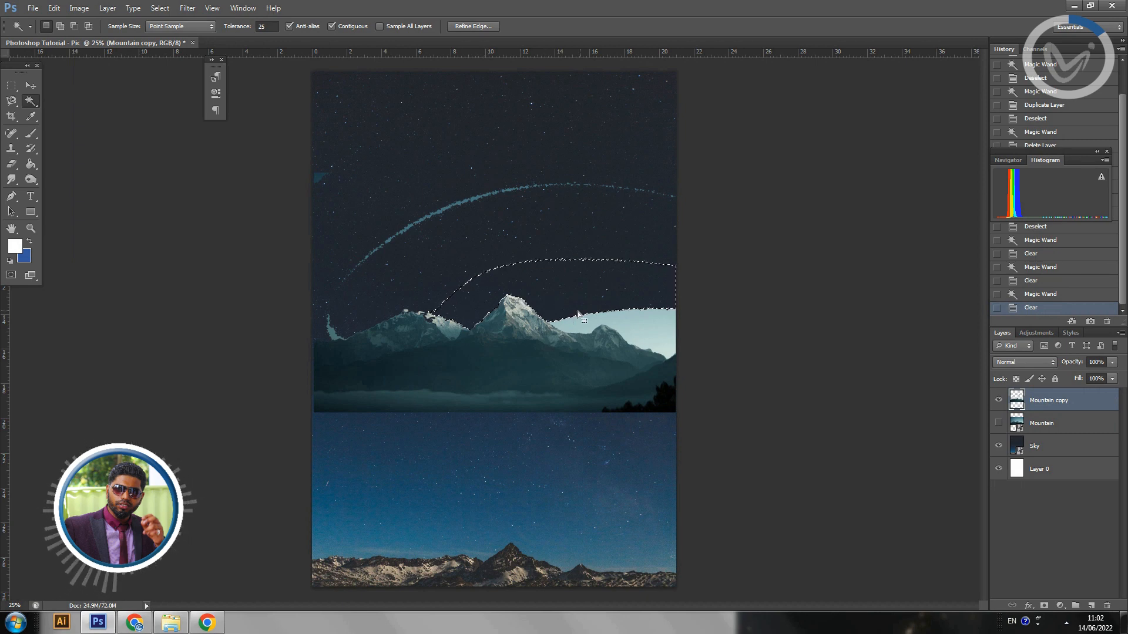
click(633, 322)
key(Delete)
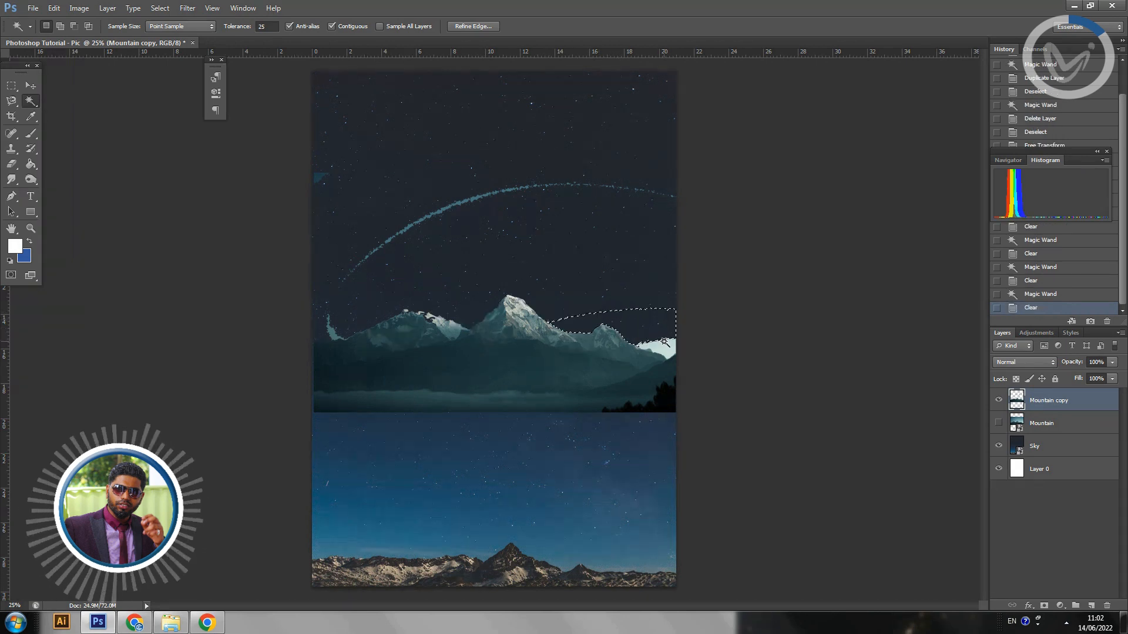
click(664, 344)
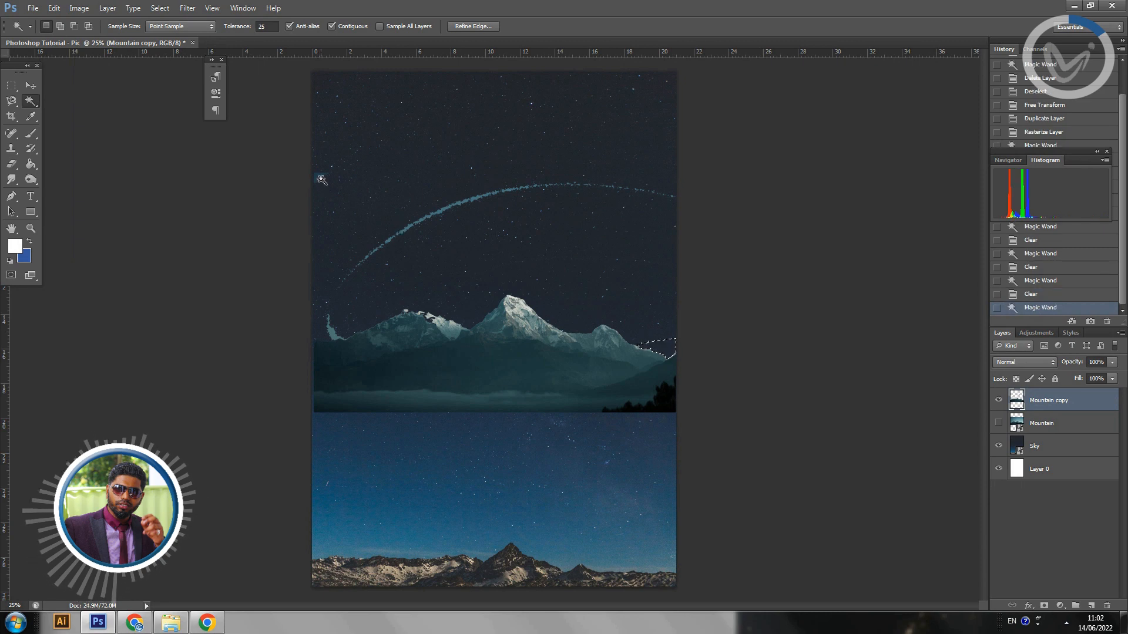
key(Delete)
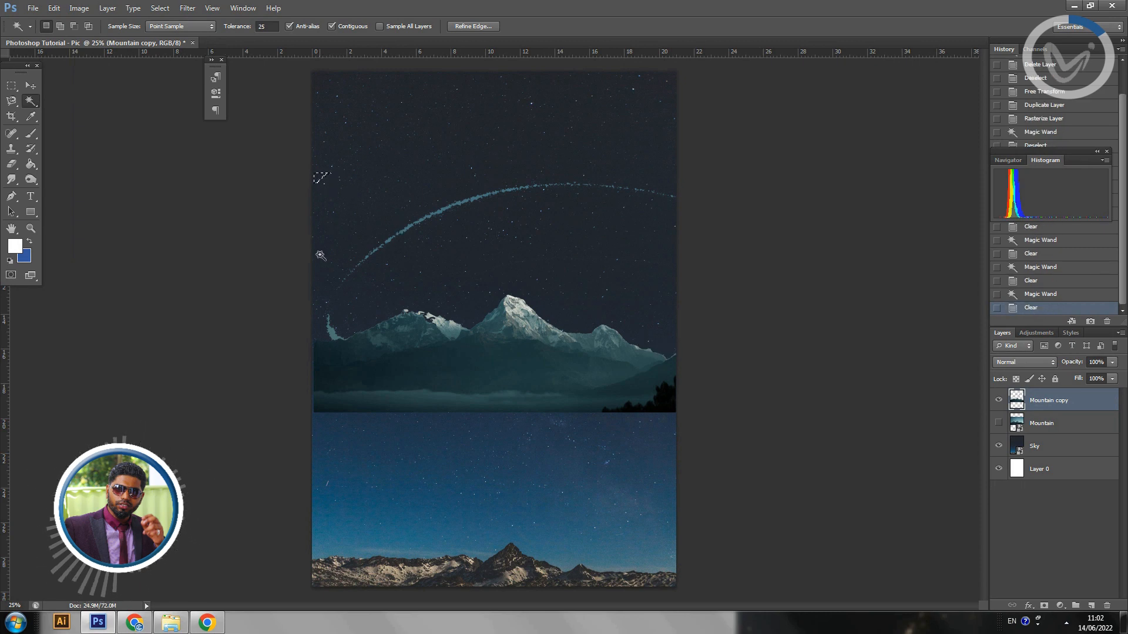
key(ctrl+d)
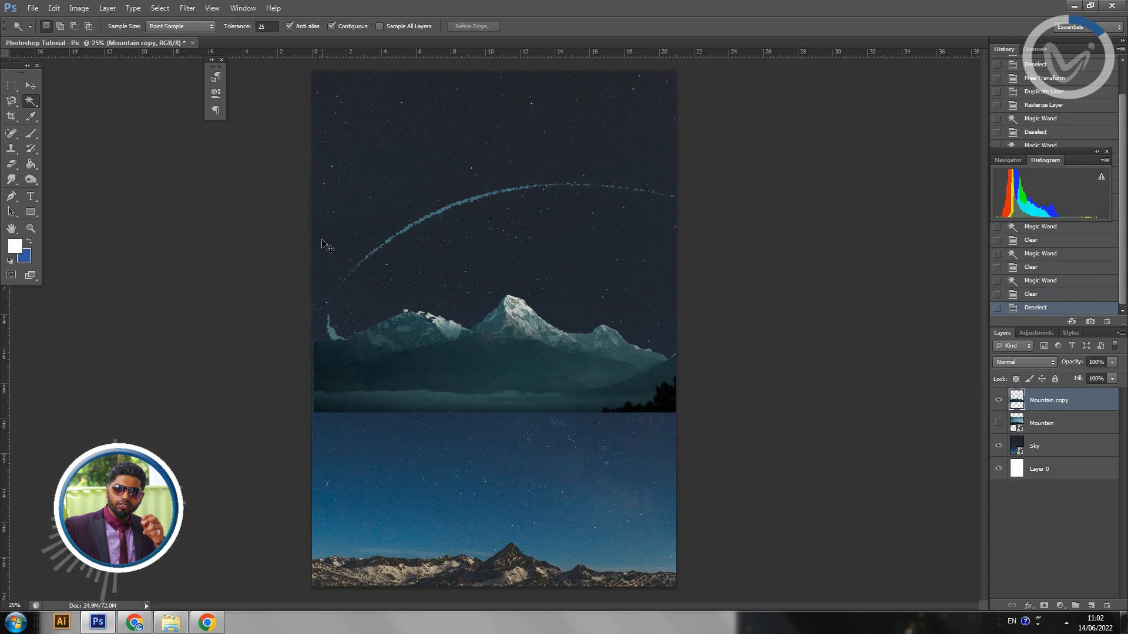
Erase the leftover arc in the sky and the remnant above the left ridge on the Mountain copy layer with a soft 492 px Eraser.
click(11, 165)
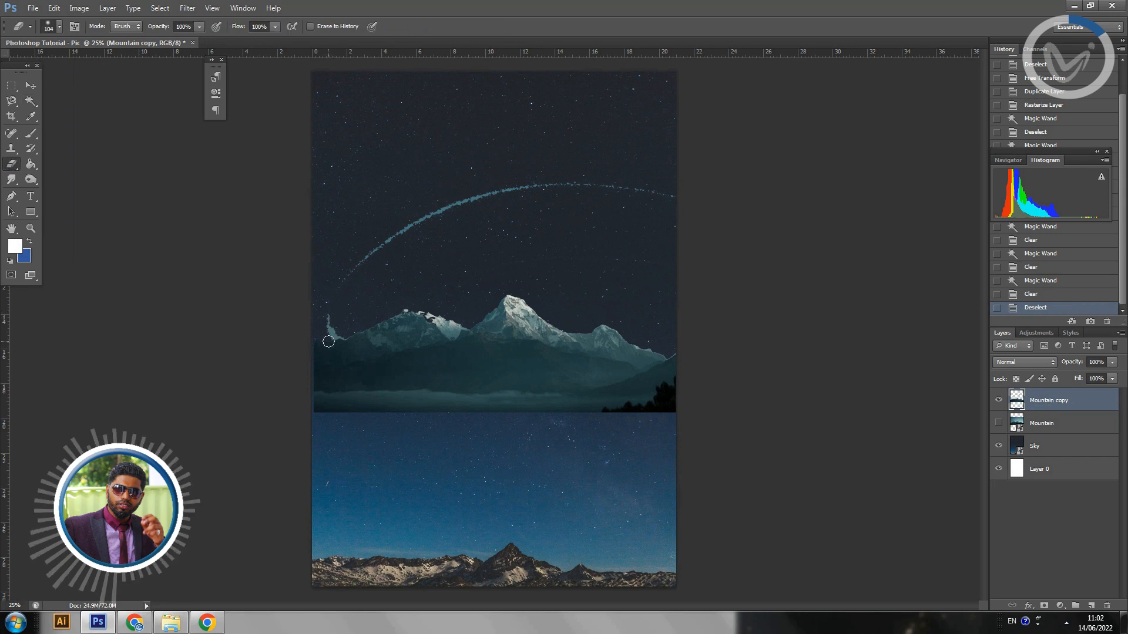
click(59, 27)
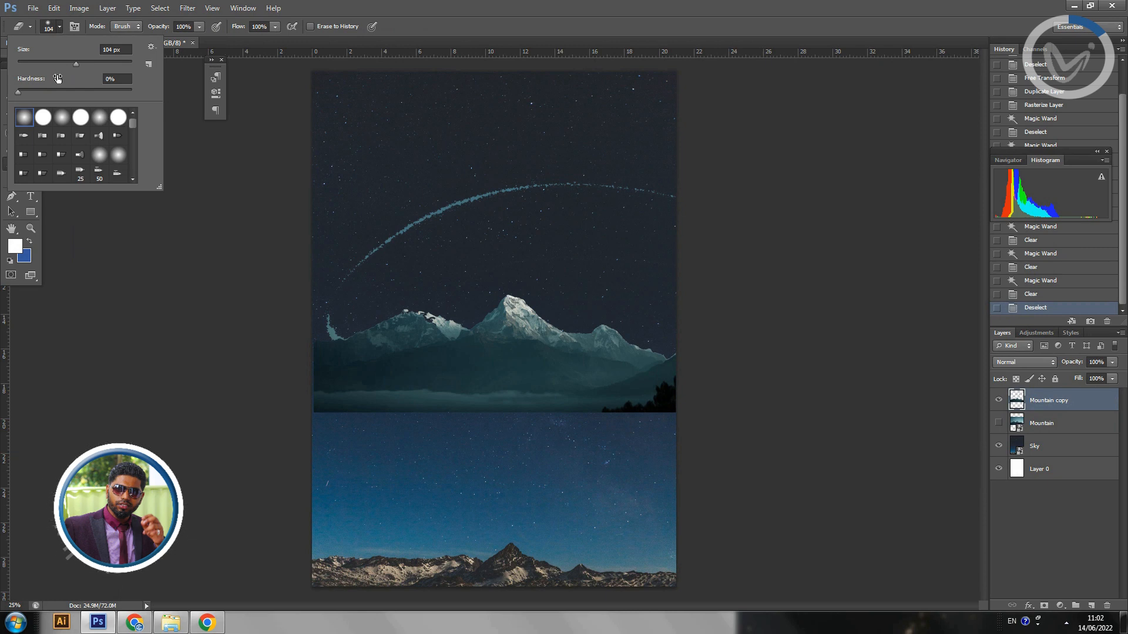
click(75, 63)
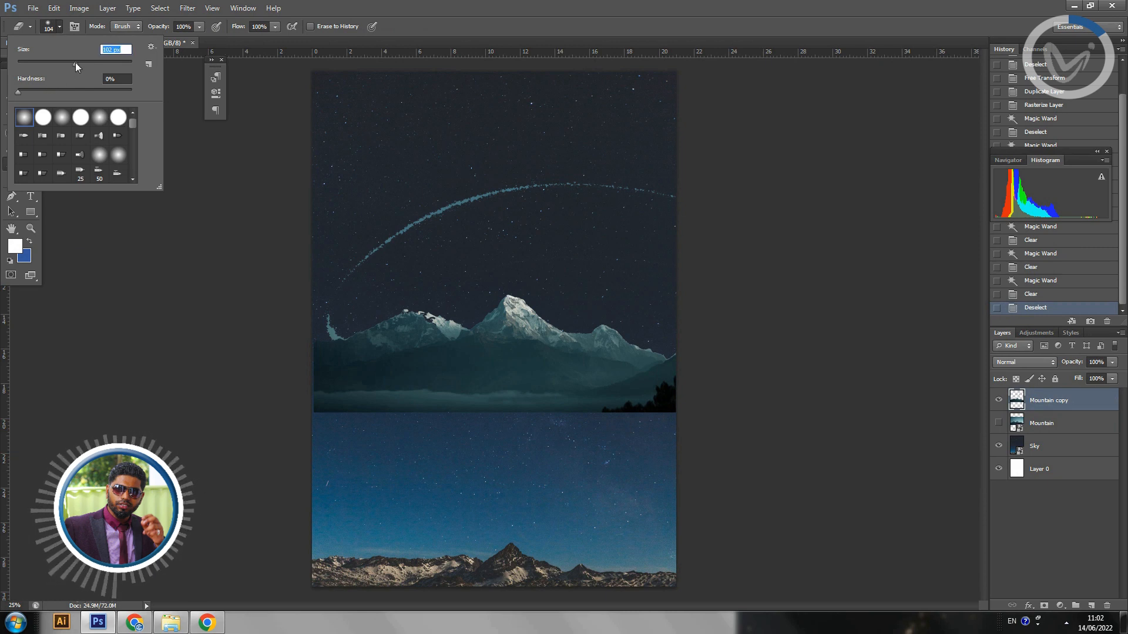
drag(87, 61, 92, 61)
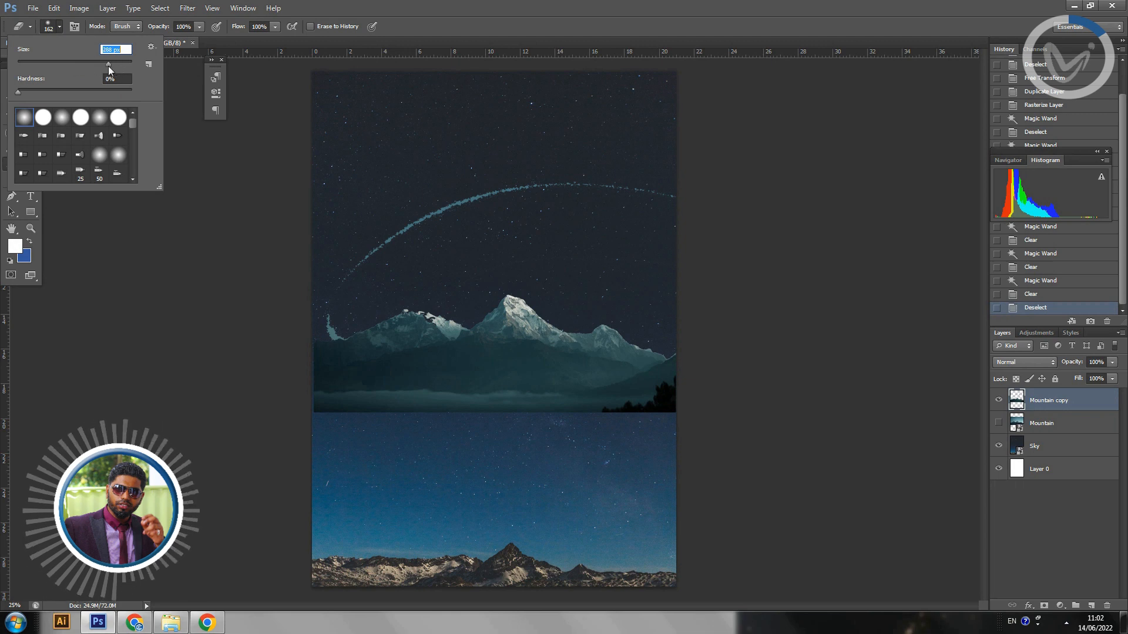
drag(108, 66, 113, 64)
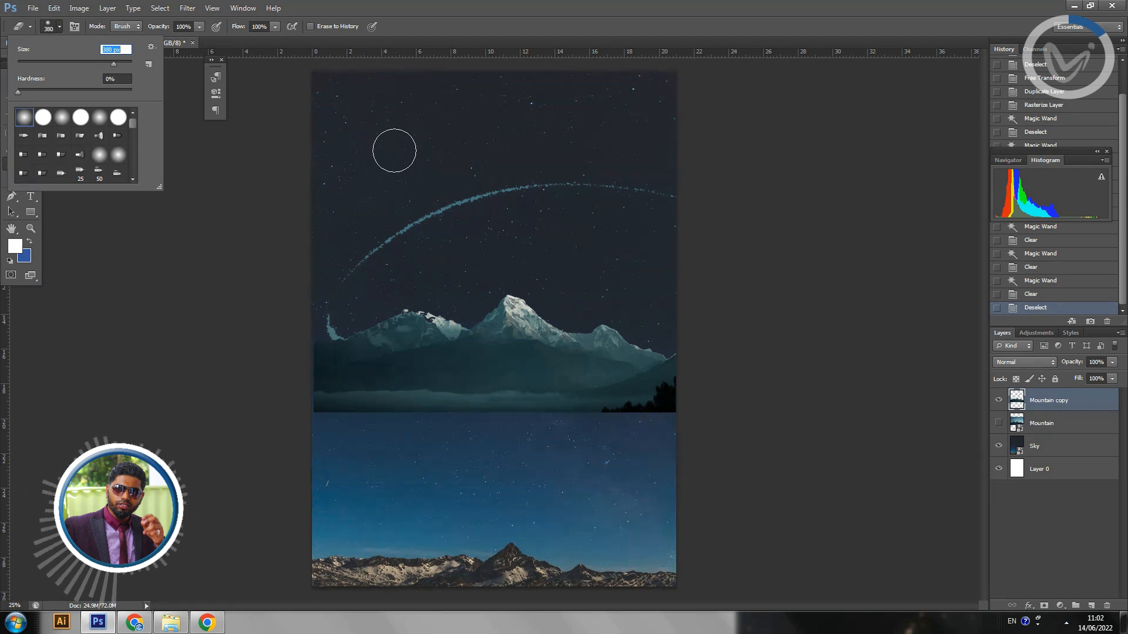
alt+right_click(437, 176)
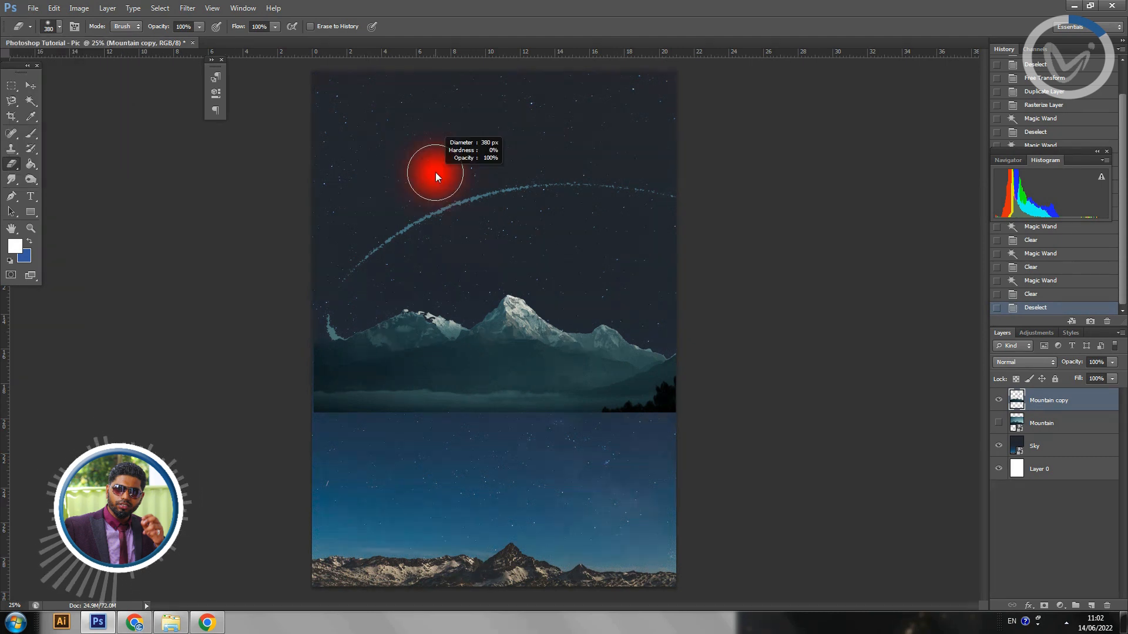
mouse_move(436, 174)
mouse_down()
mouse_move(500, 176)
mouse_move(441, 180)
mouse_up()
mouse_move(667, 191)
mouse_down()
mouse_move(535, 188)
mouse_move(417, 239)
mouse_move(451, 214)
mouse_move(368, 240)
mouse_move(526, 190)
mouse_move(388, 219)
mouse_move(371, 255)
mouse_move(314, 282)
mouse_move(511, 247)
mouse_move(601, 246)
mouse_move(721, 270)
mouse_move(444, 260)
mouse_up()
click(315, 281)
click(317, 280)
click(326, 300)
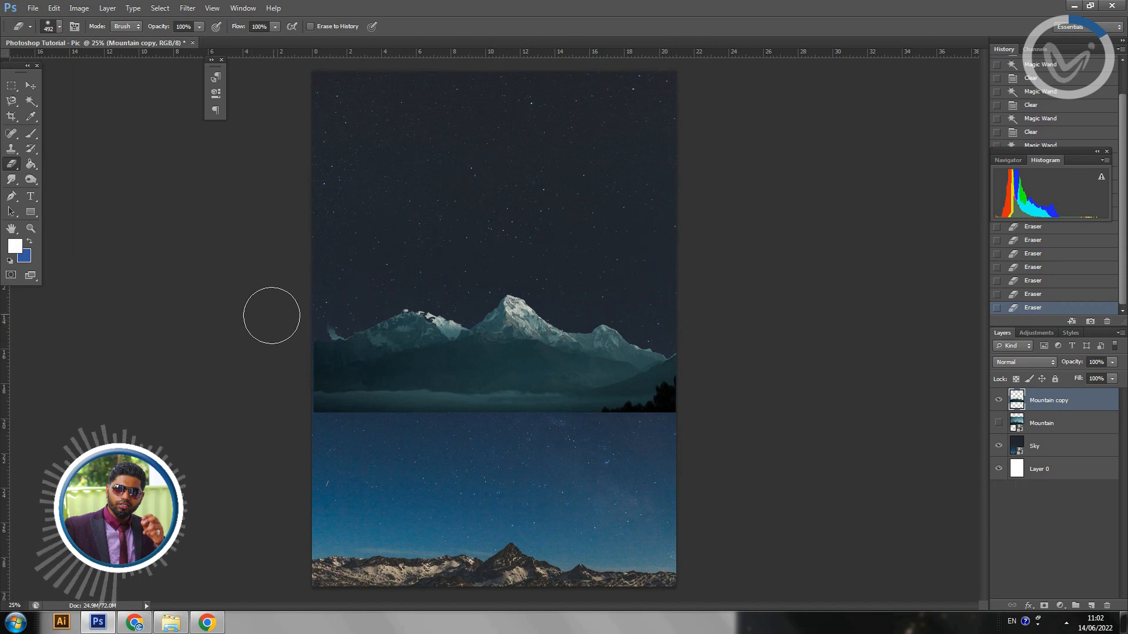
click(332, 303)
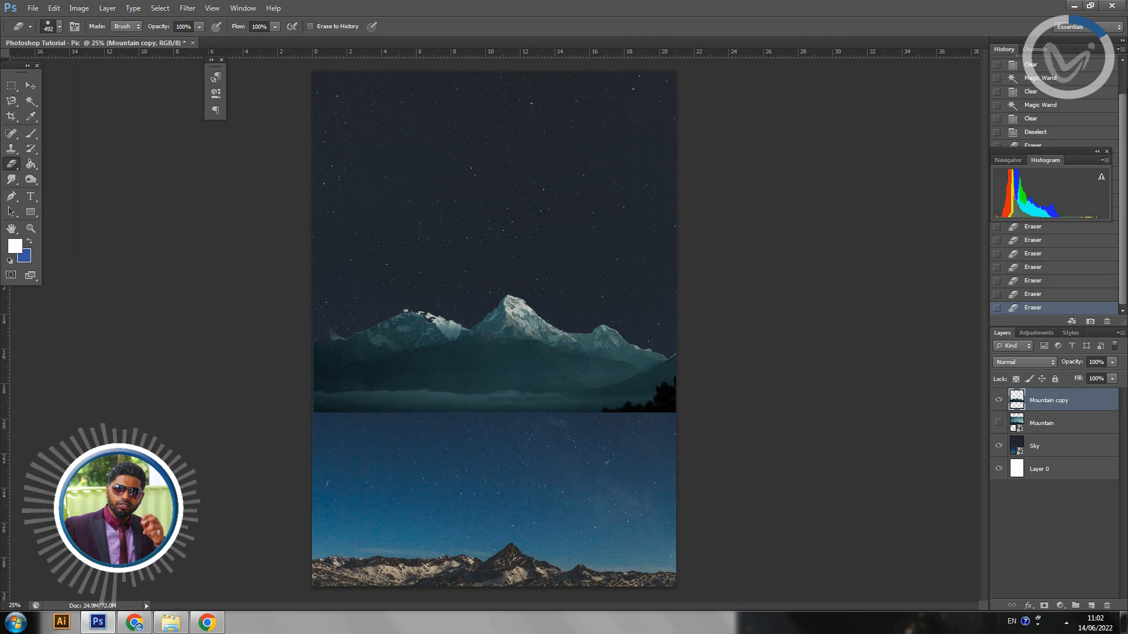
Show the original Mountain layer and scale both mountain layers together to about 100.3% so they reach the page's left edge.
click(999, 423)
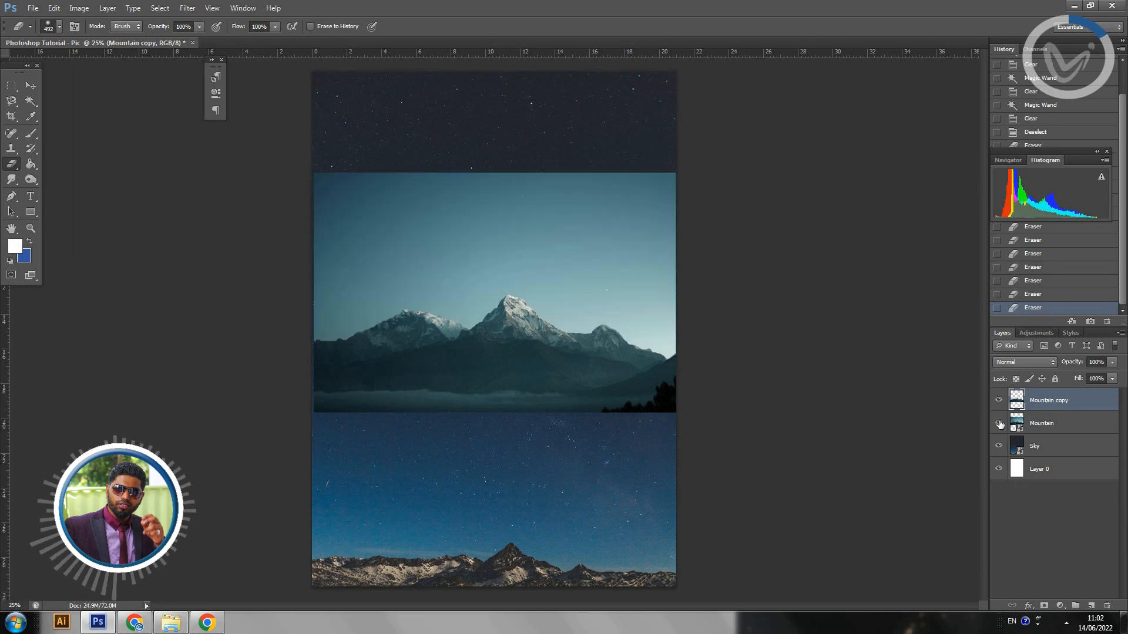
ctrl+click(1053, 429)
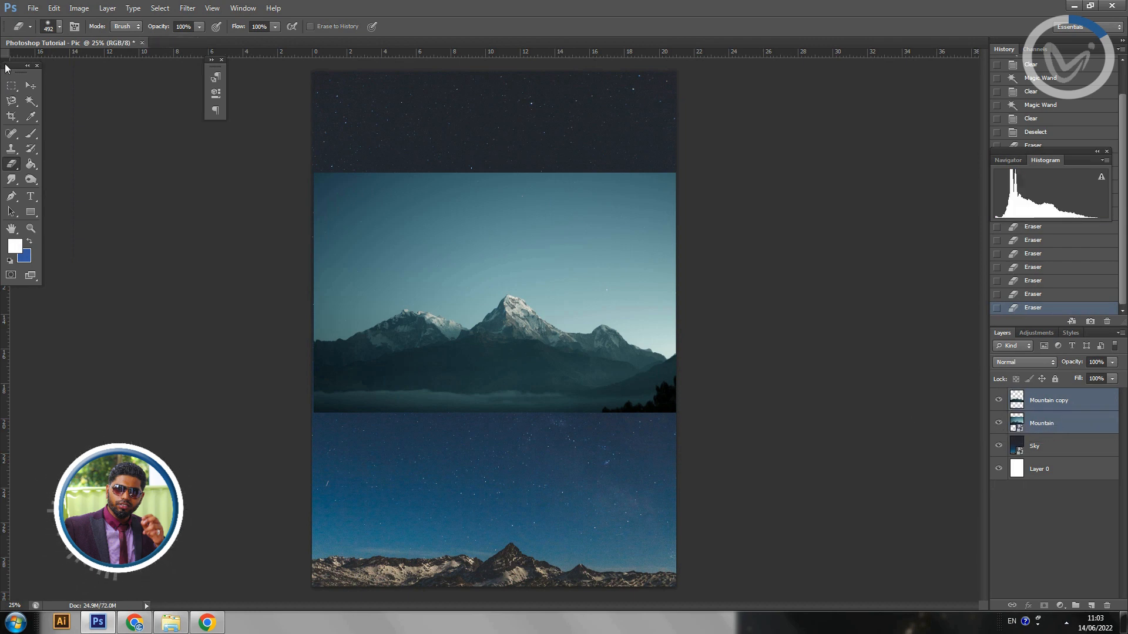
click(31, 86)
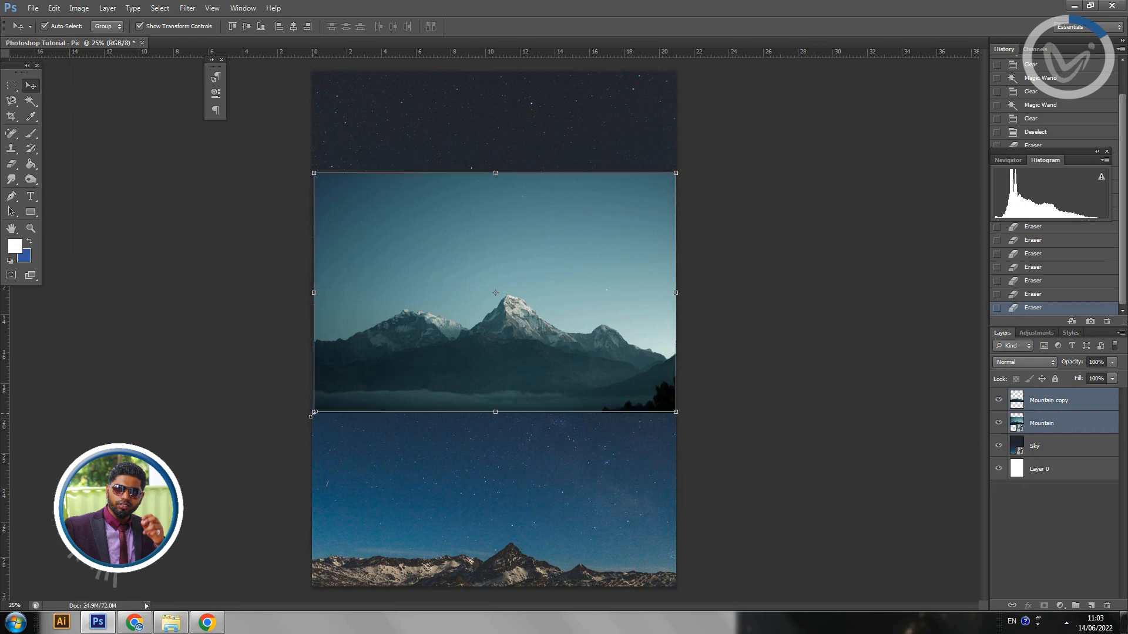
mouse_move(313, 413)
mouse_down()
mouse_move(301, 416)
mouse_move(313, 413)
mouse_up()
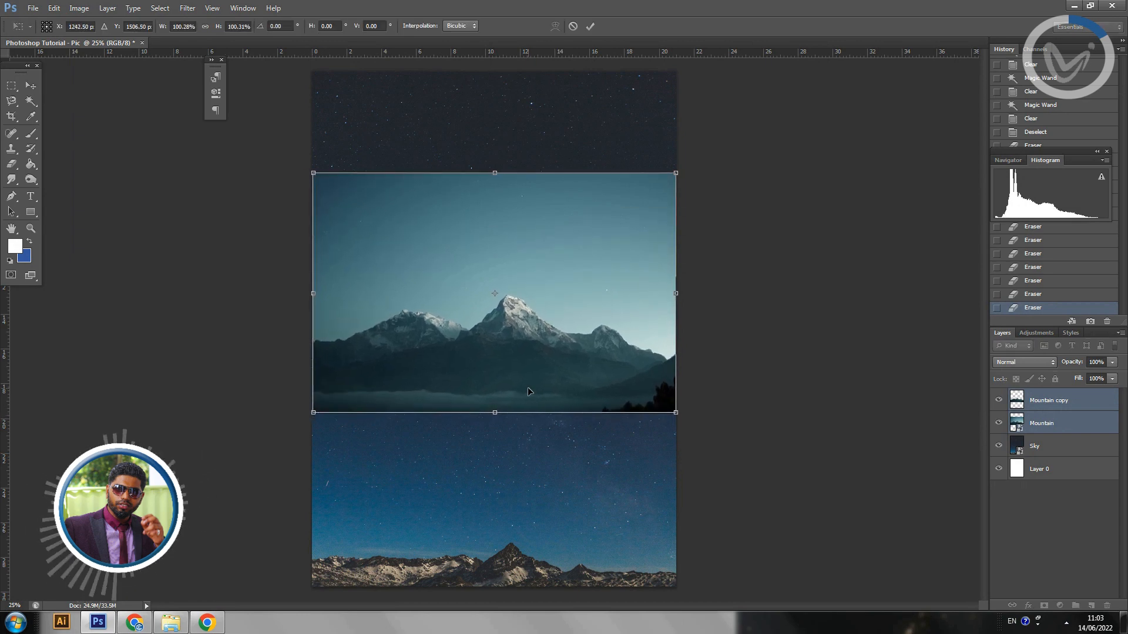
key(Return)
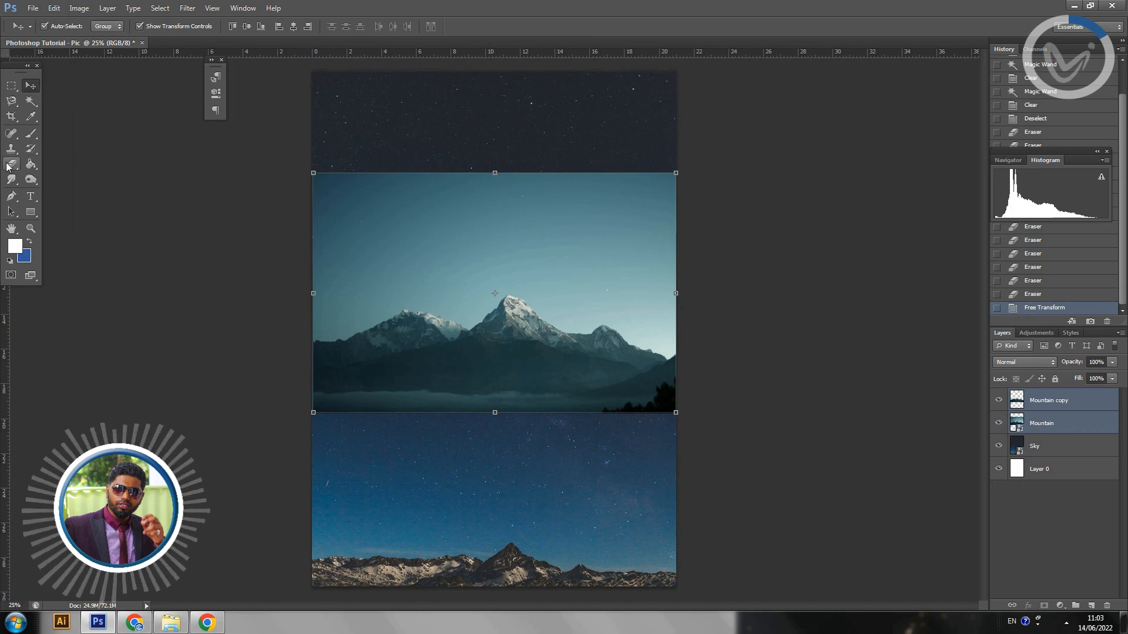
Rasterize the original Mountain layer and enlarge the Eraser to 836 px.
key(e)
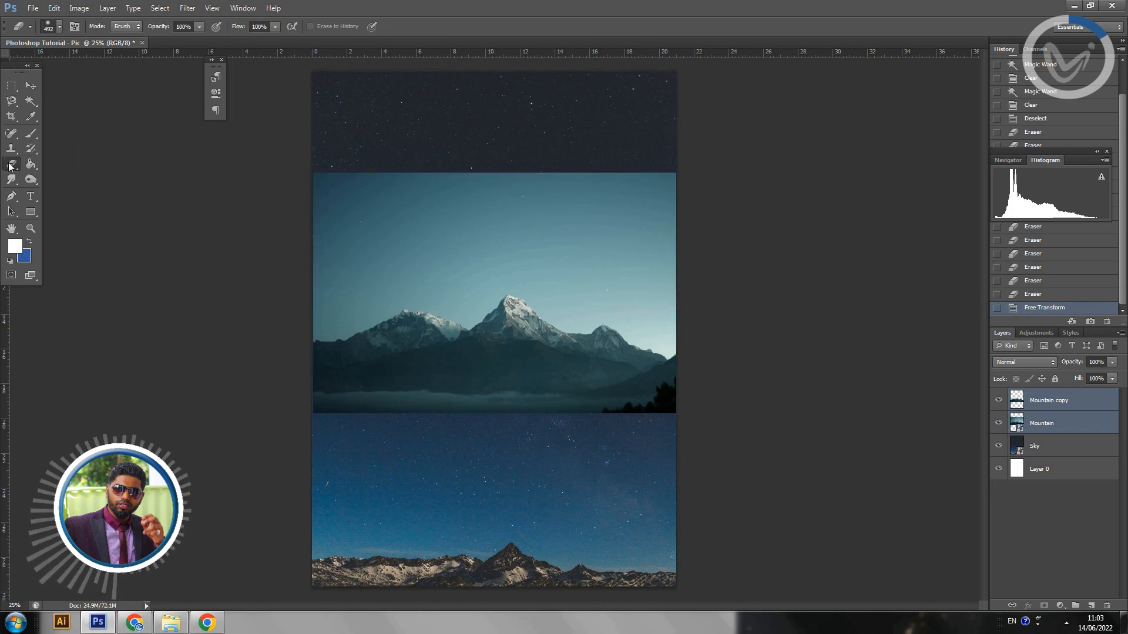
click(1035, 429)
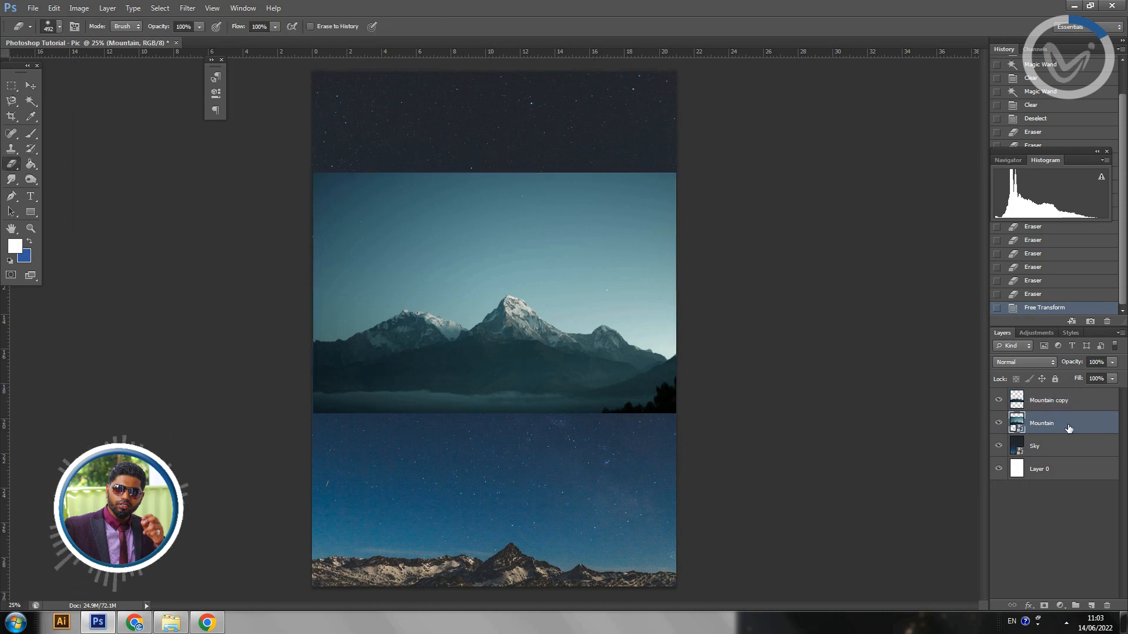
right_click(1069, 429)
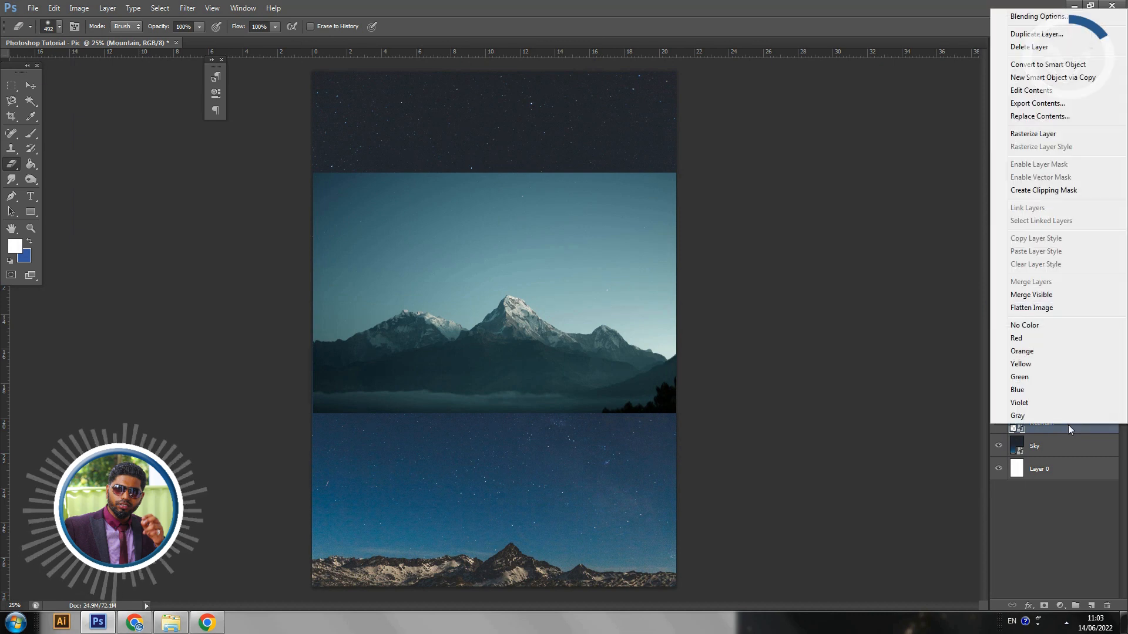
click(1032, 134)
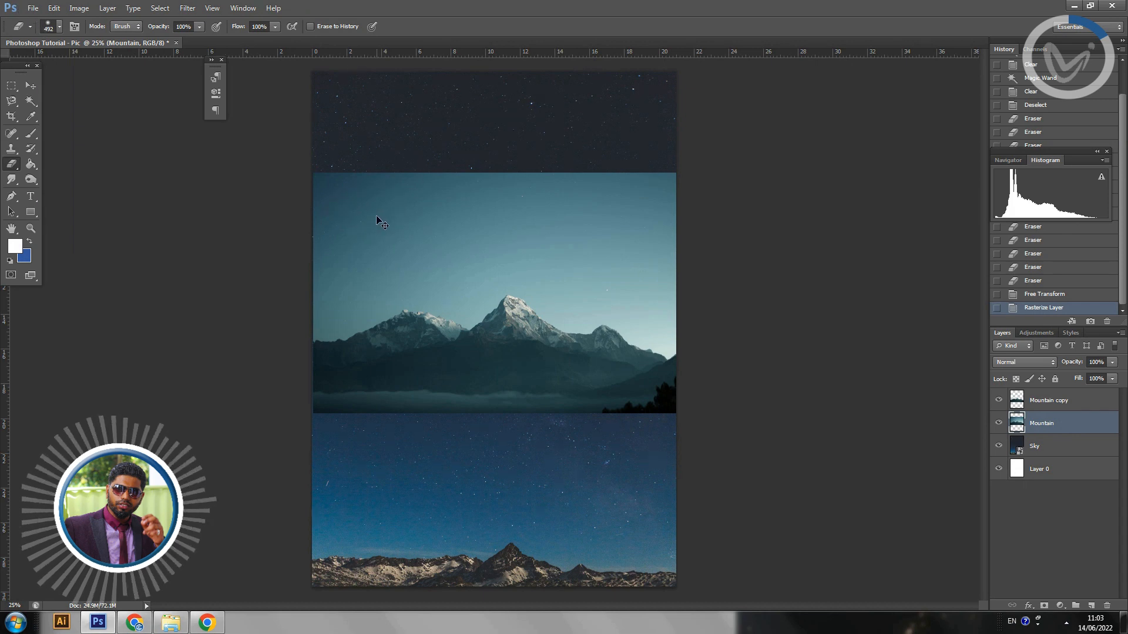
drag(435, 139, 460, 140)
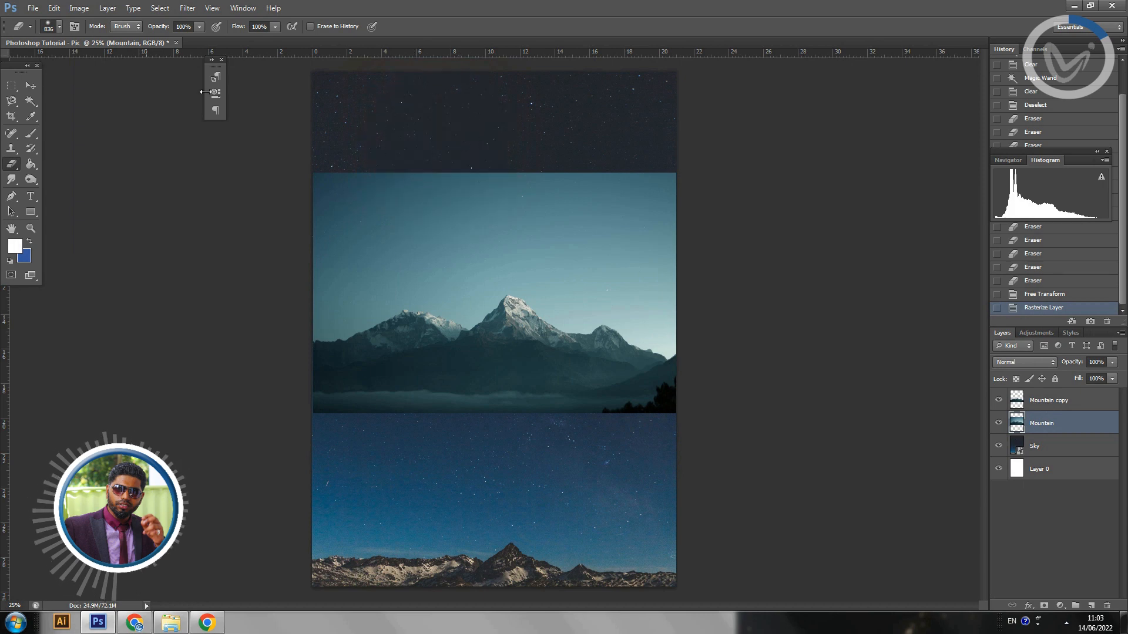
click(60, 27)
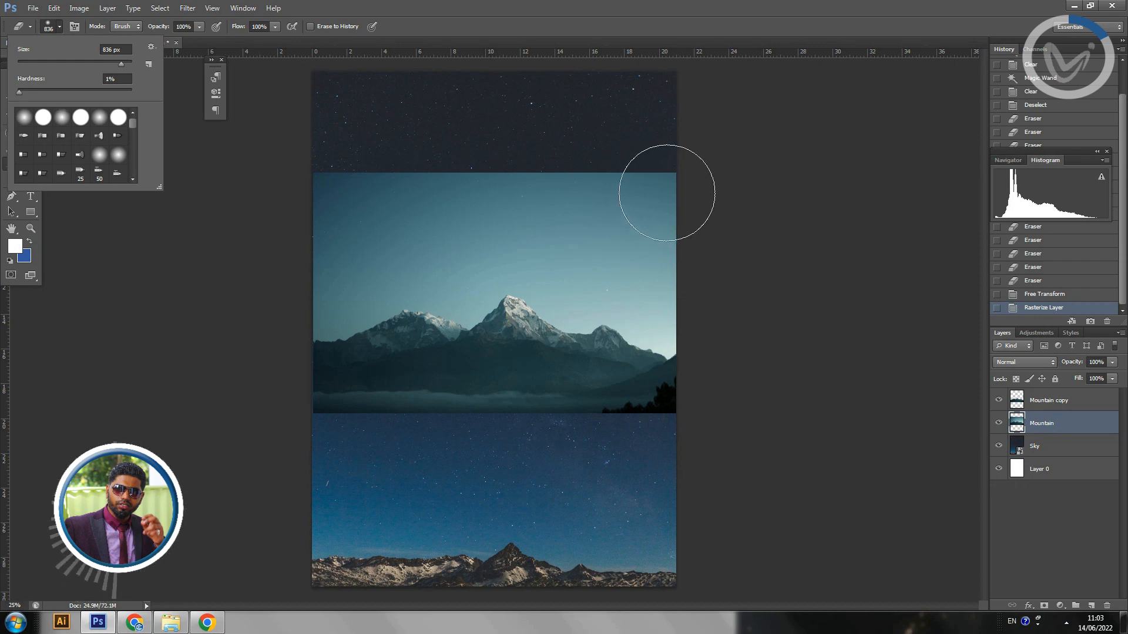
click(42, 117)
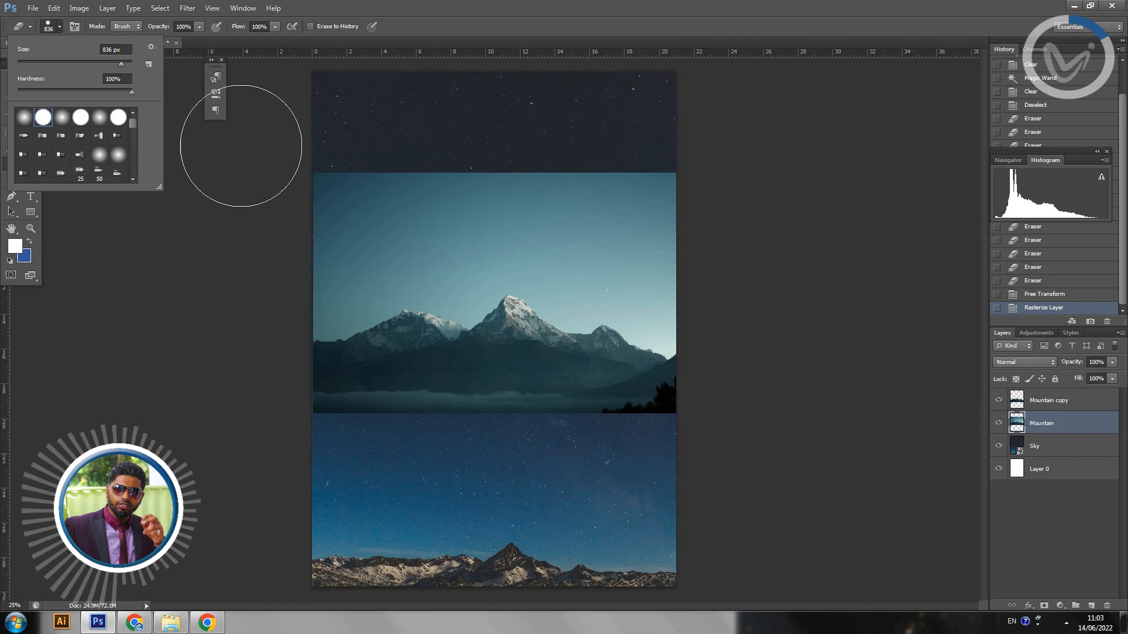
click(646, 176)
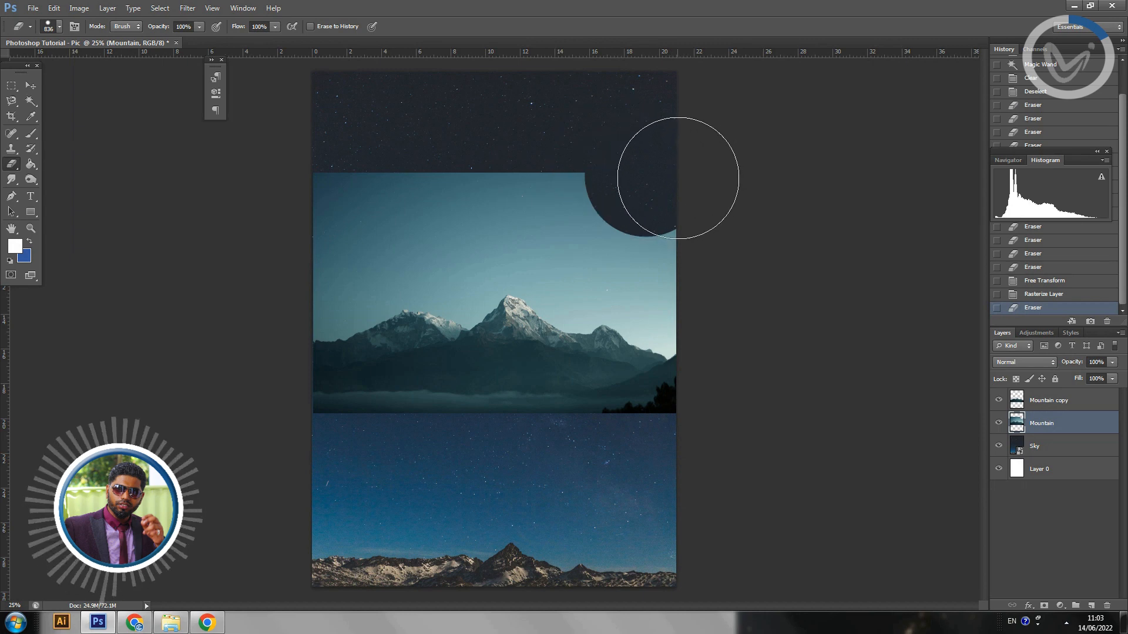
key(ctrl+z)
Erase the upper sky of the Mountain layer across its full width with a soft 836 px Eraser at 0% hardness.
click(59, 29)
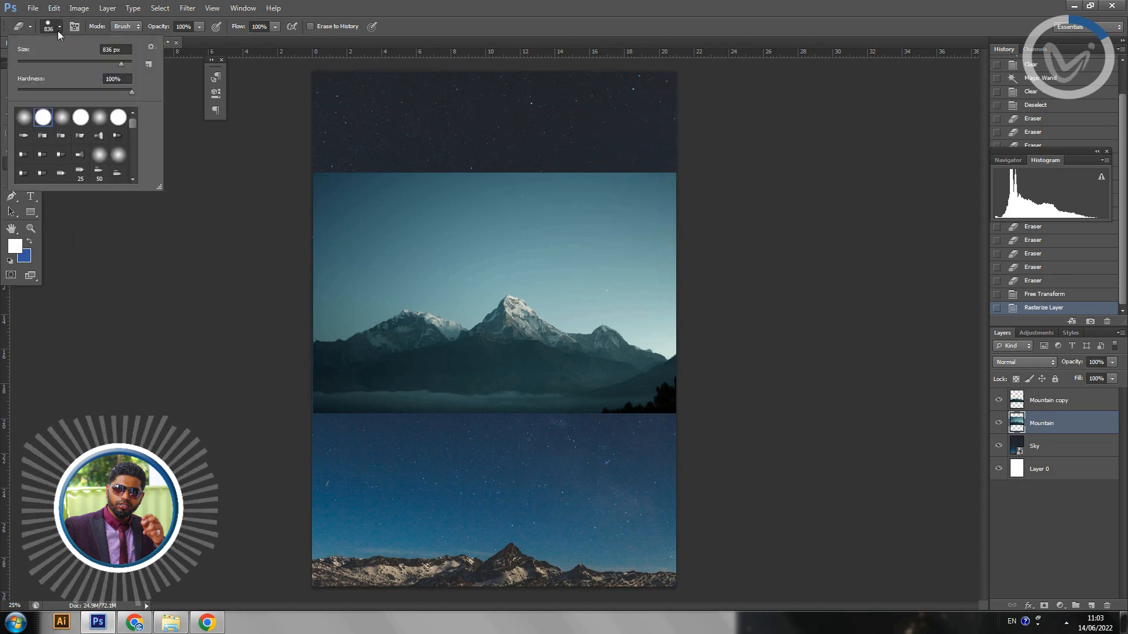
click(24, 119)
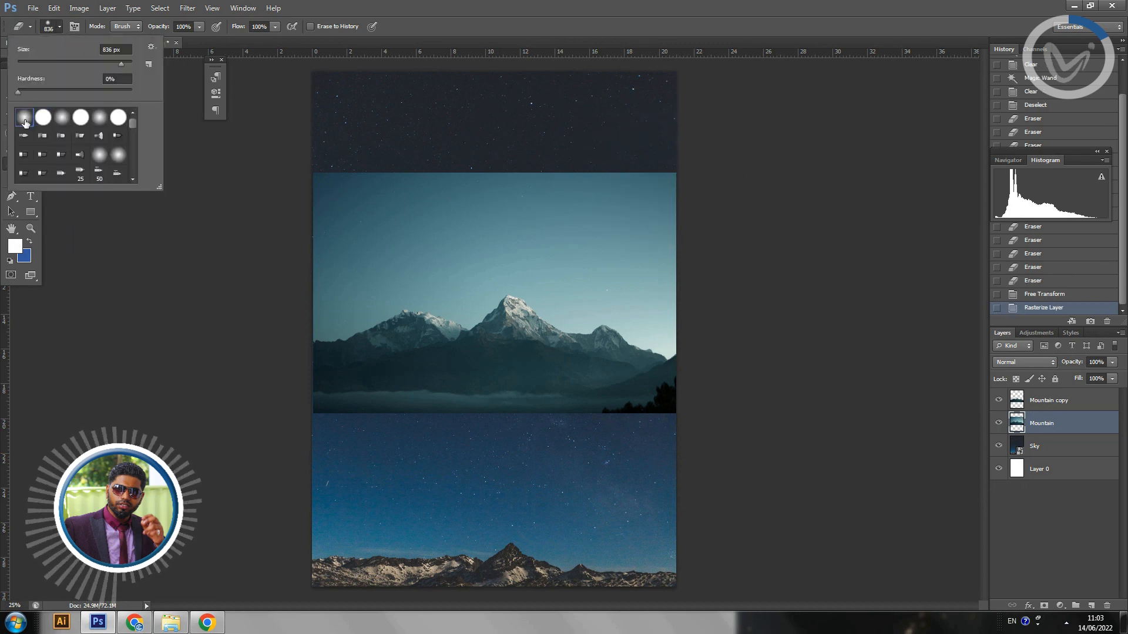
click(657, 191)
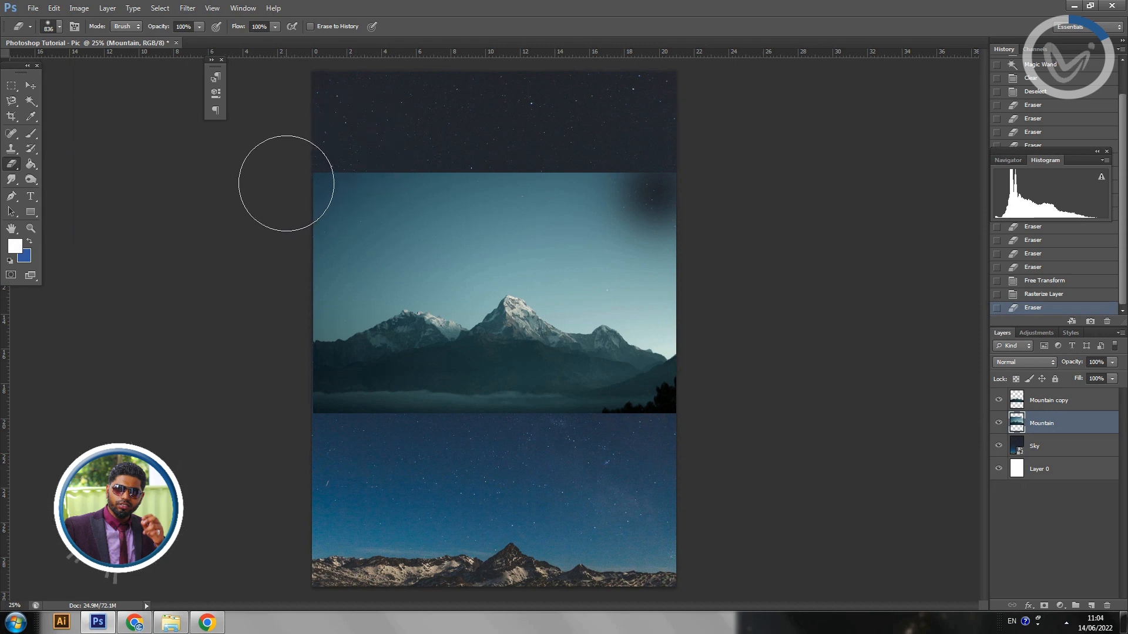
mouse_move(285, 181)
mouse_down()
mouse_move(732, 194)
mouse_move(704, 210)
mouse_move(329, 188)
mouse_up()
drag(548, 201, 168, 190)
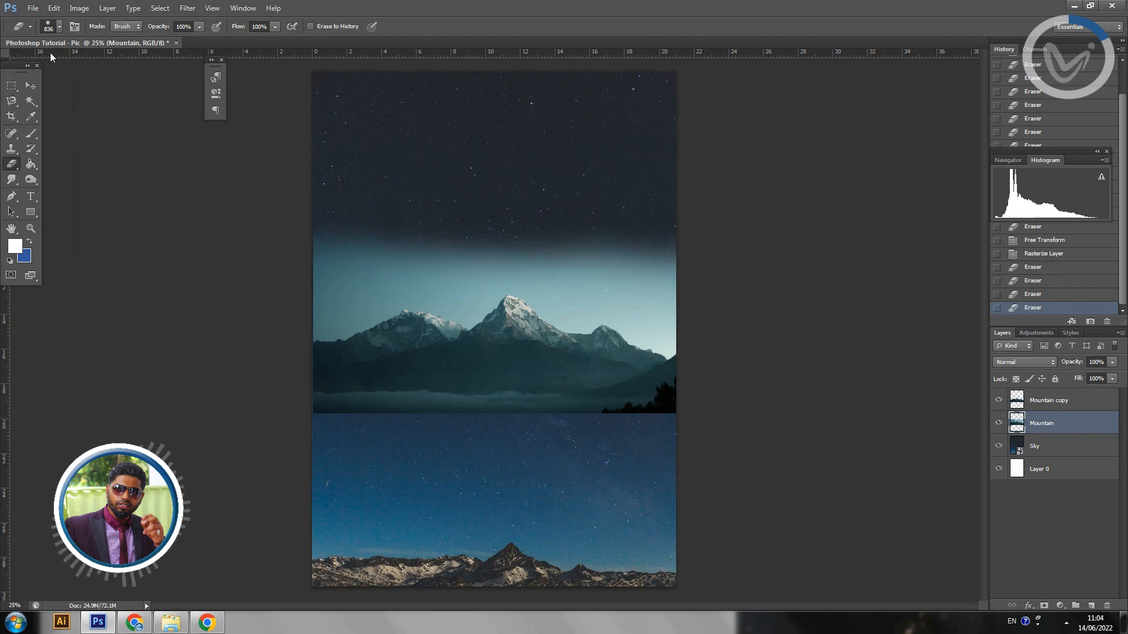
Fade the upper edge and corners of the Mountain layer's remaining sky glow with the soft Eraser at 1985 px and 737 px.
click(58, 28)
drag(122, 68, 128, 69)
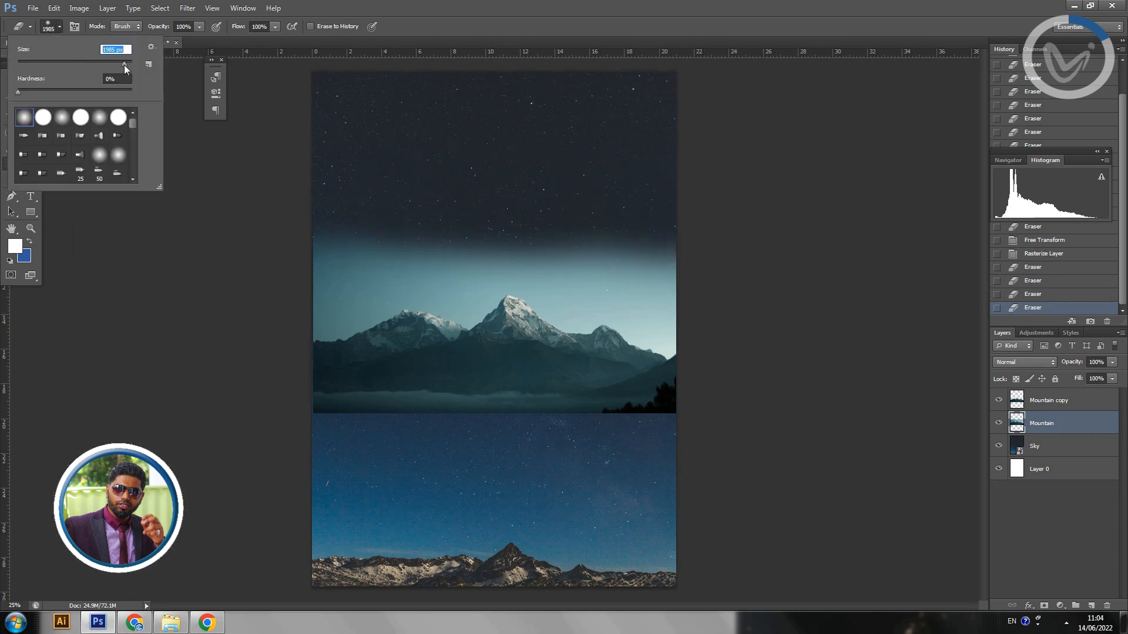
click(315, 170)
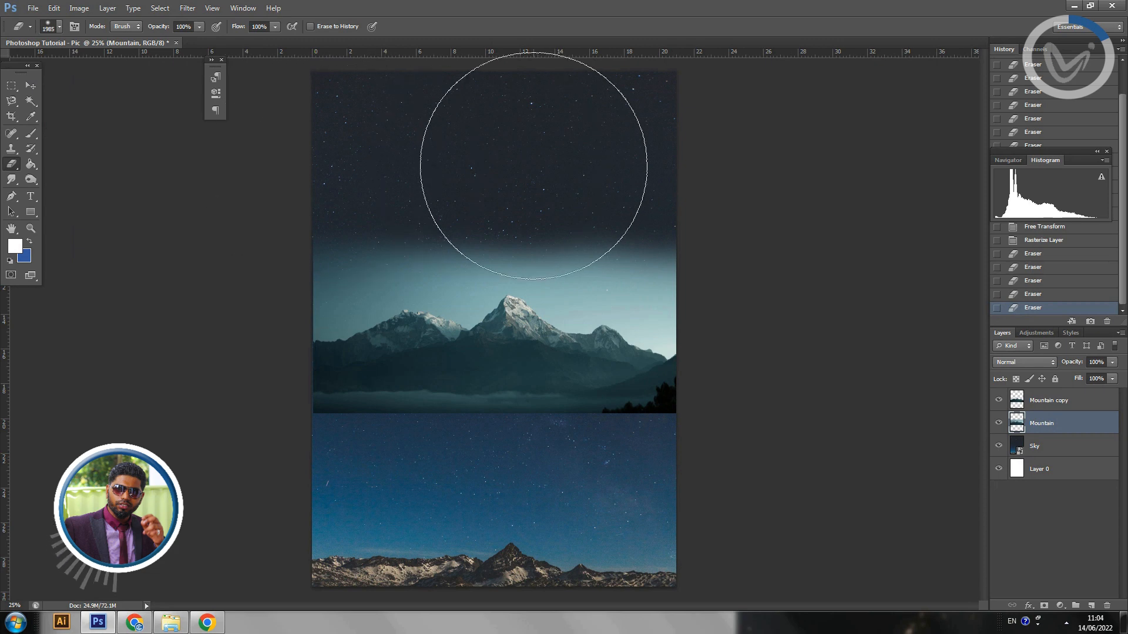
click(534, 168)
click(655, 177)
click(688, 183)
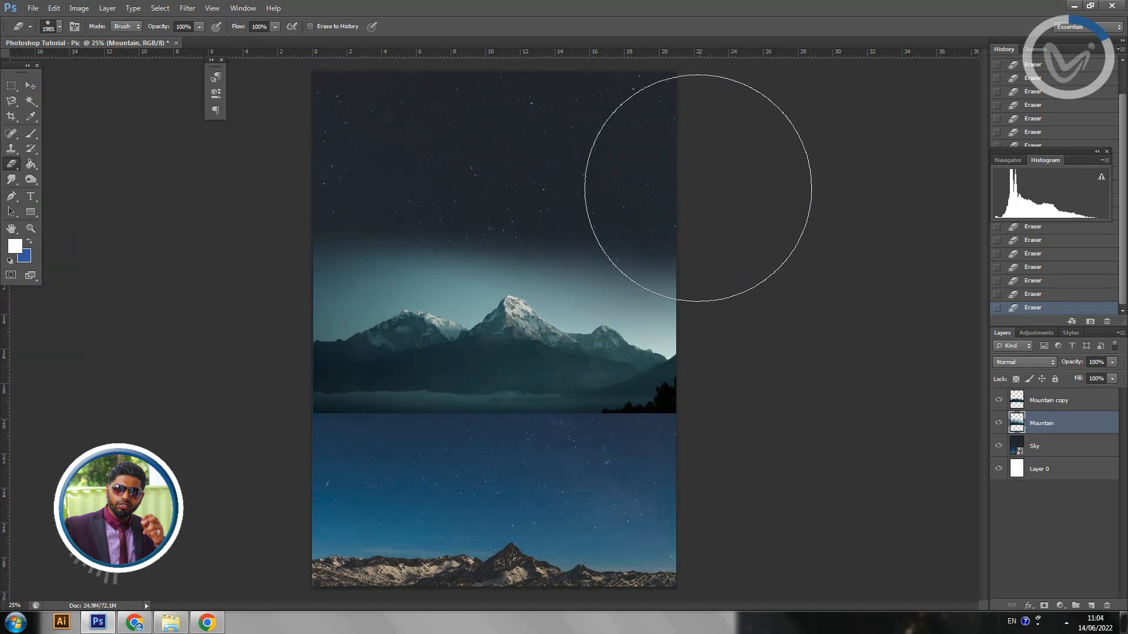
click(652, 188)
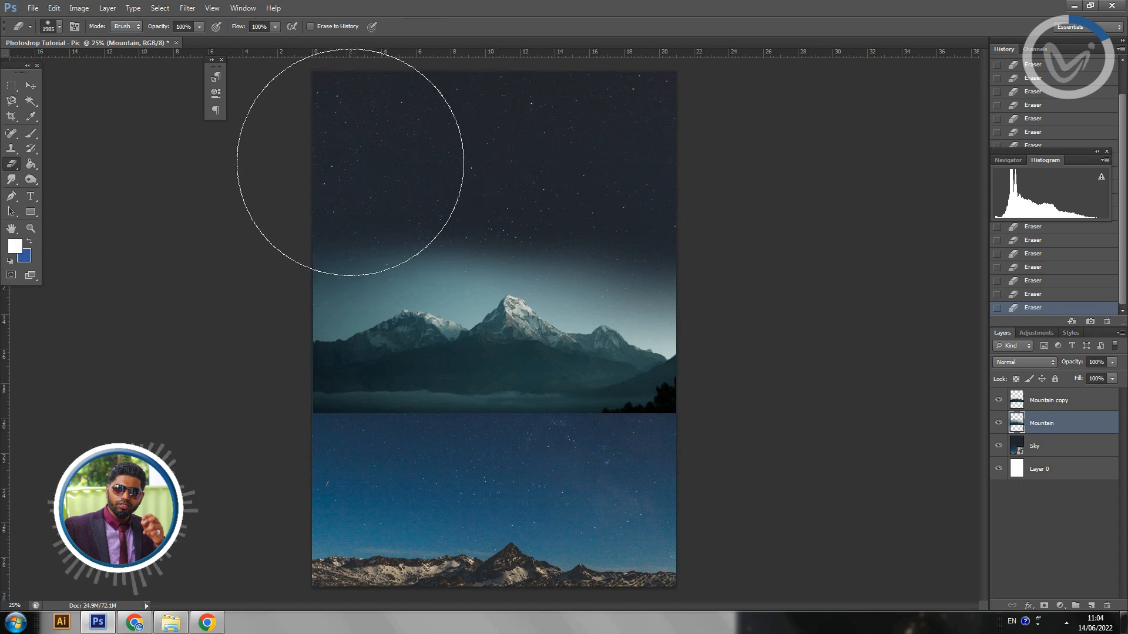
drag(475, 202, 383, 187)
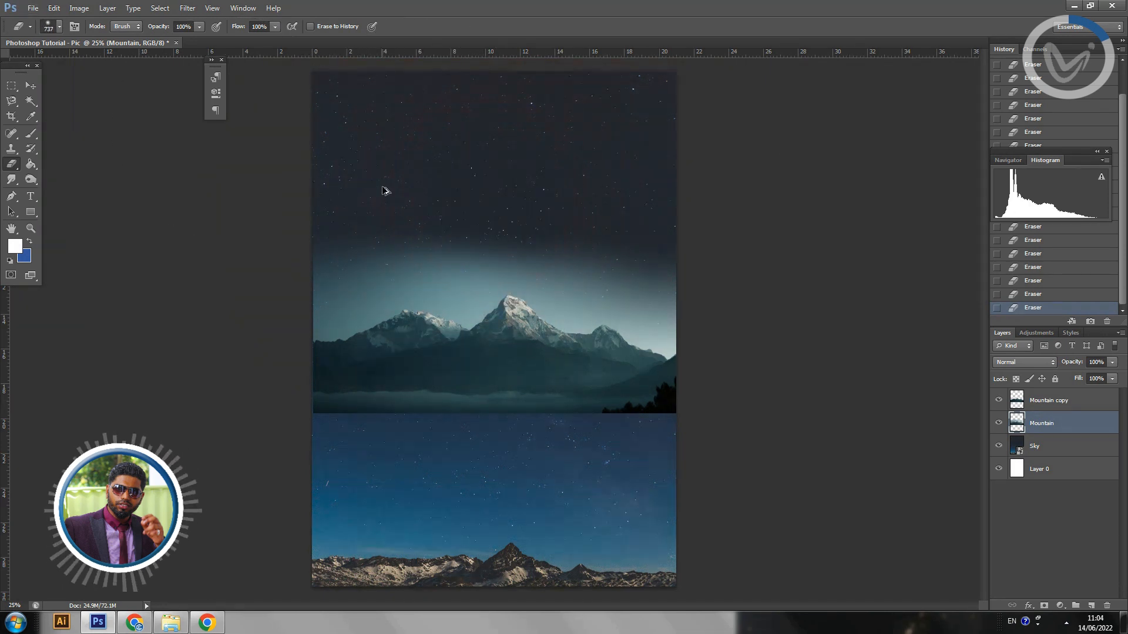
mouse_move(312, 230)
mouse_down()
mouse_move(583, 202)
mouse_move(563, 211)
mouse_move(657, 212)
mouse_move(636, 223)
mouse_move(714, 214)
mouse_move(683, 245)
mouse_move(677, 235)
mouse_move(707, 244)
mouse_up()
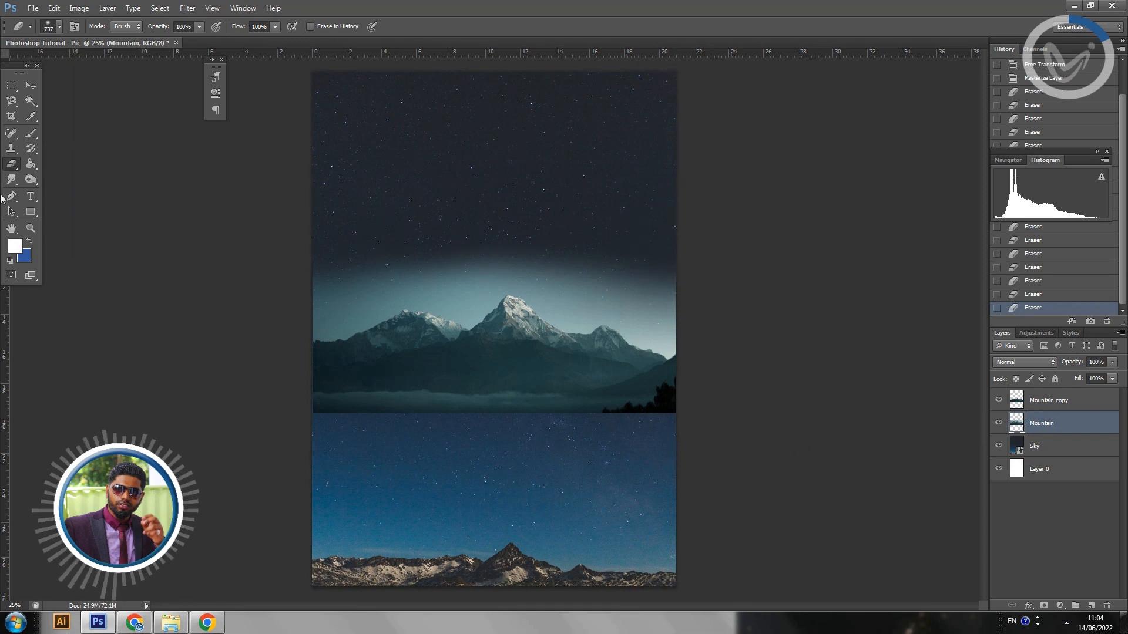
Move the Mountain and Mountain copy layers together slightly down the page.
click(32, 86)
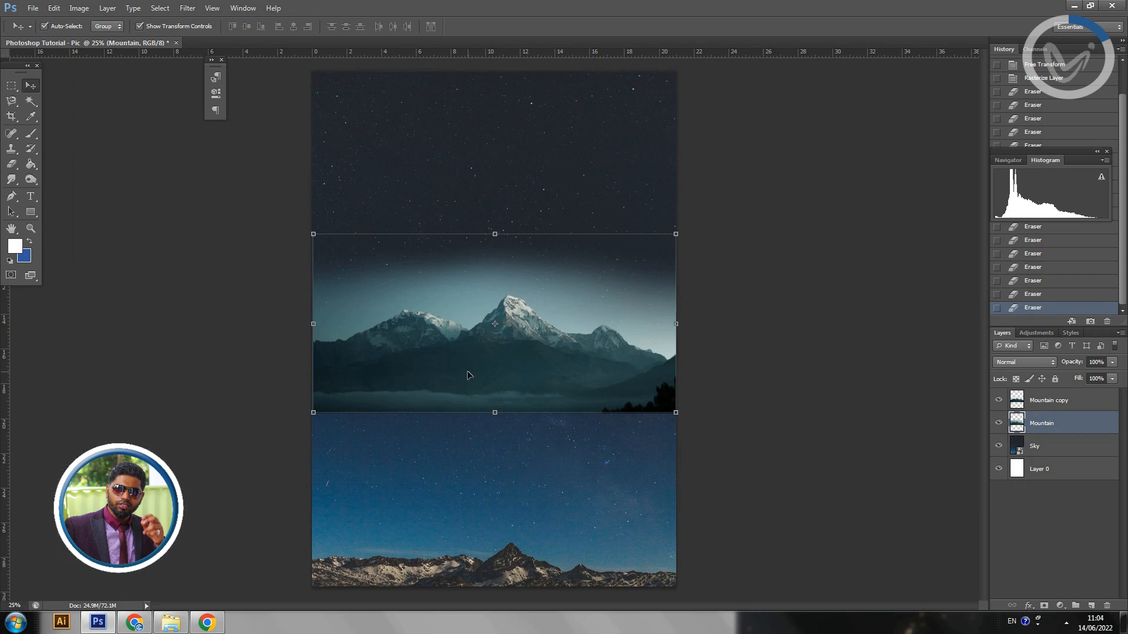
drag(468, 375, 468, 395)
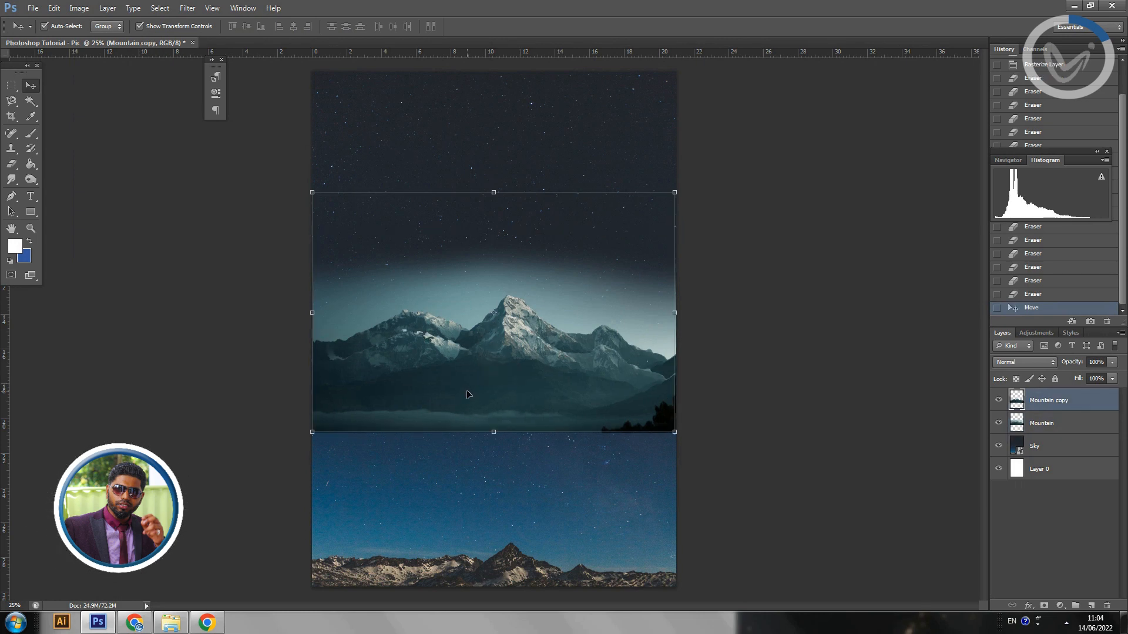
key(ctrl+z)
shift+click(1039, 421)
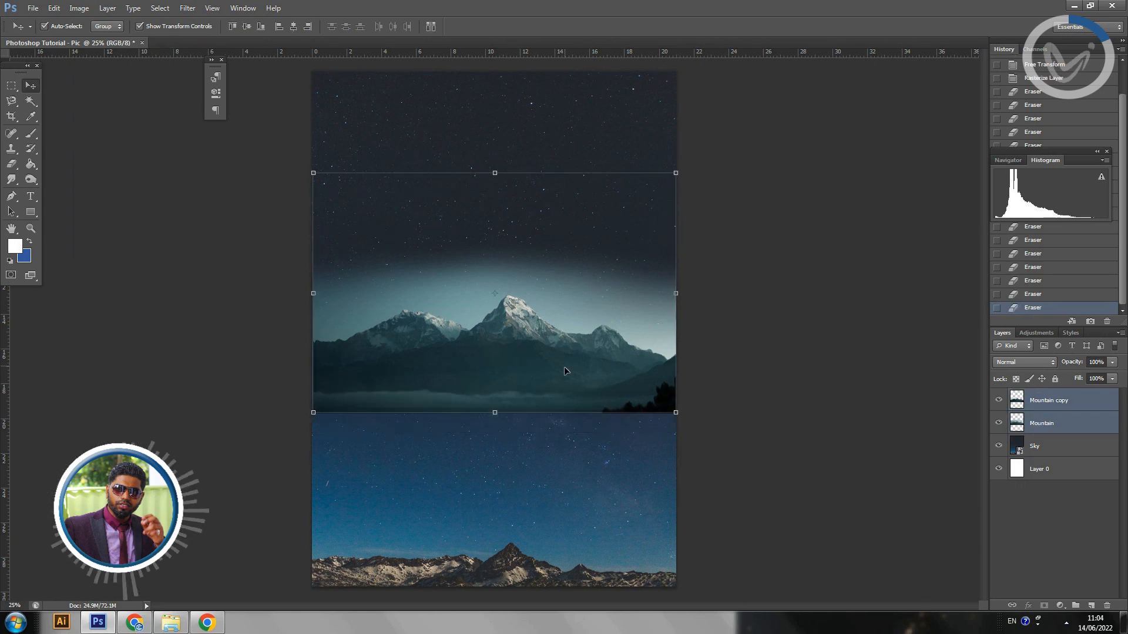
drag(564, 367, 562, 377)
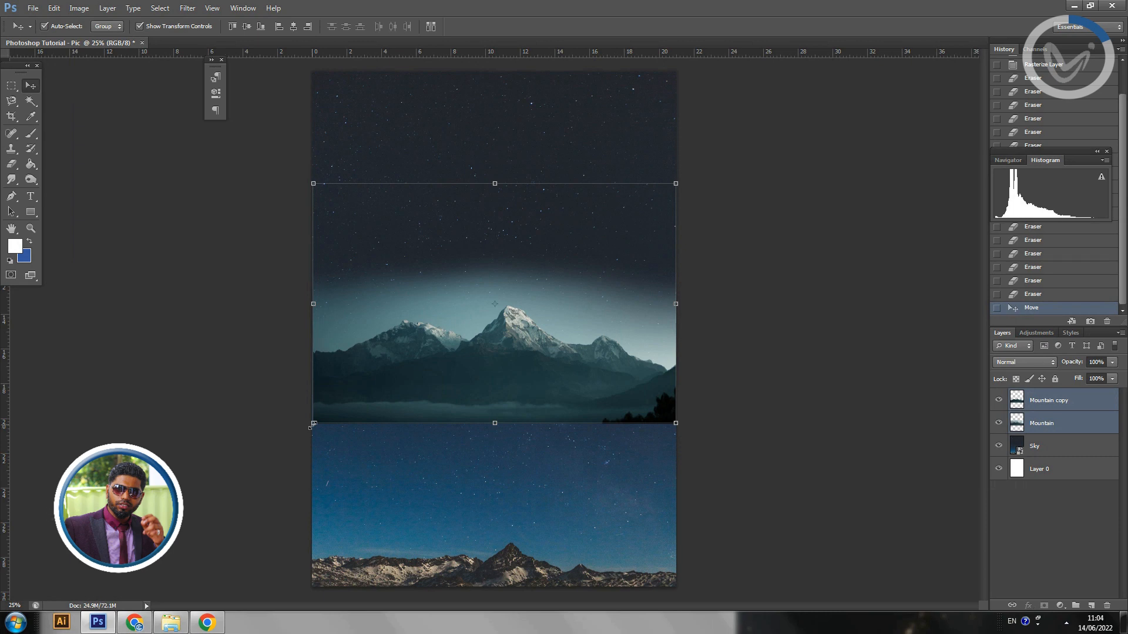
Enlarge the Mountain and Mountain copy layers together beyond both page sides, and move them up and back to the page's horizontal centre.
drag(312, 423, 310, 425)
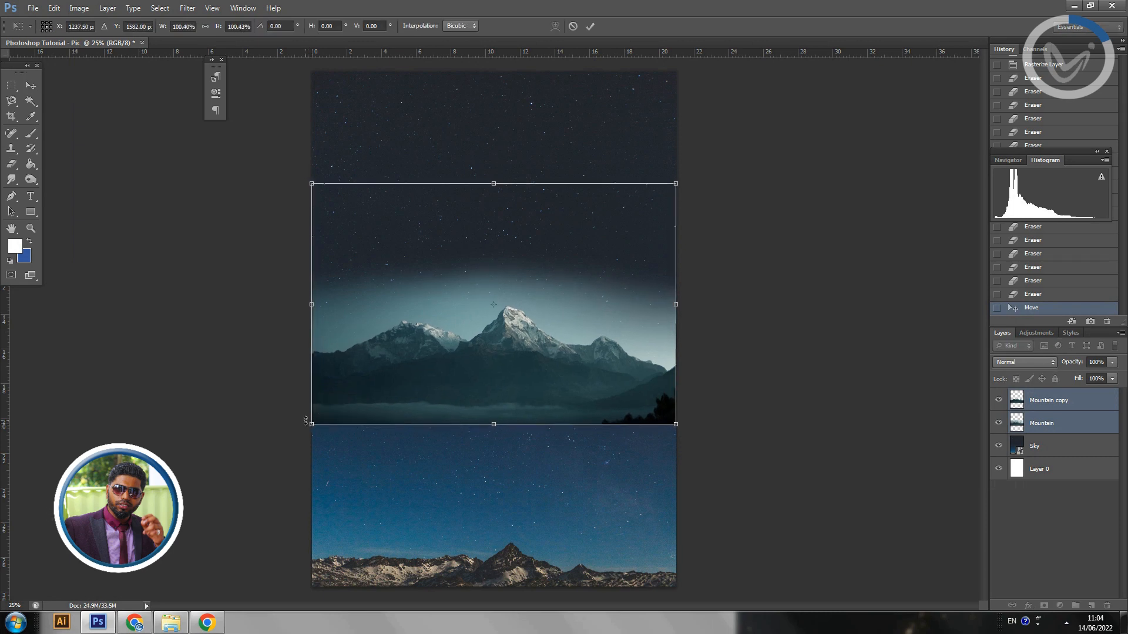
key(Return)
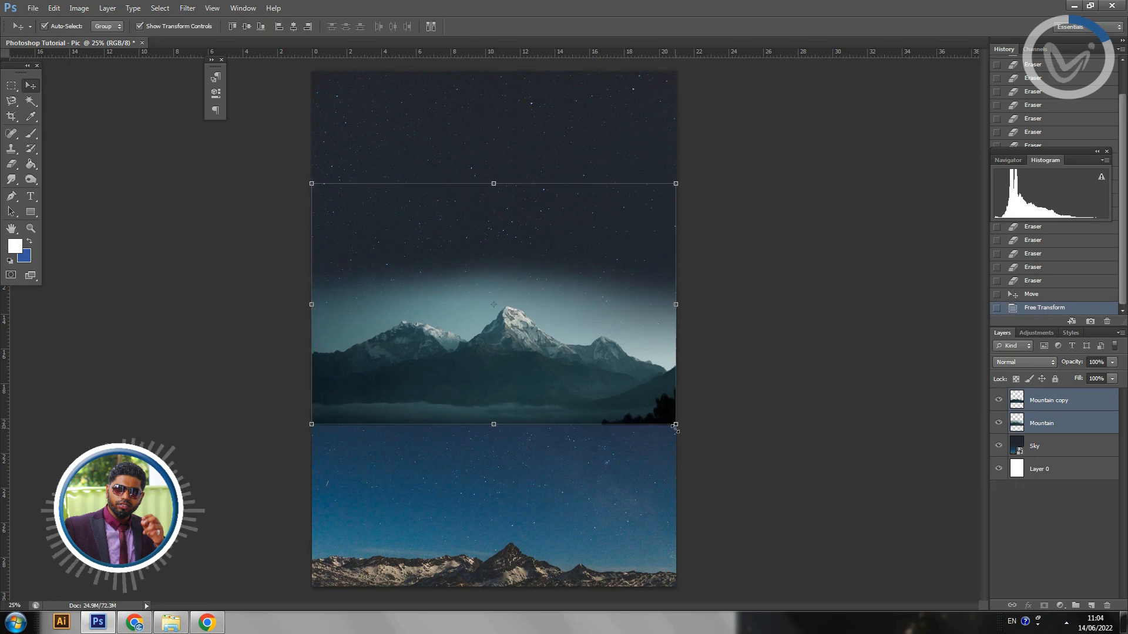
drag(676, 429, 714, 423)
key(Return)
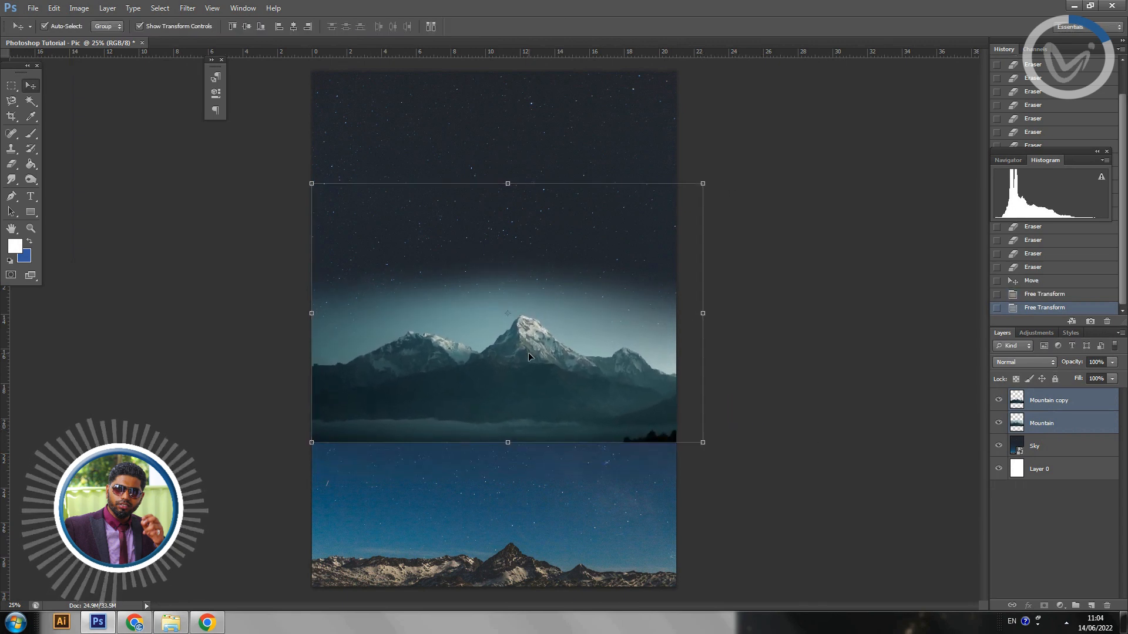
drag(529, 356, 522, 327)
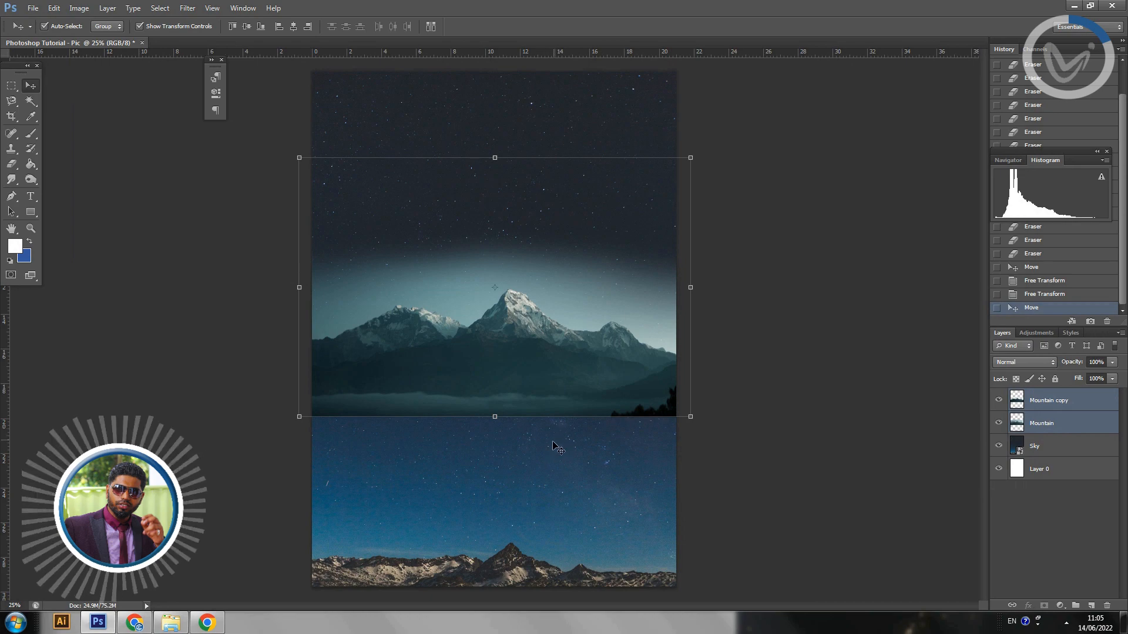
Place the grassy hillside photo with sheep from the Photoshop Tutorial folder above the mountain layers, scaled to 17.85%.
key(alt+Tab)
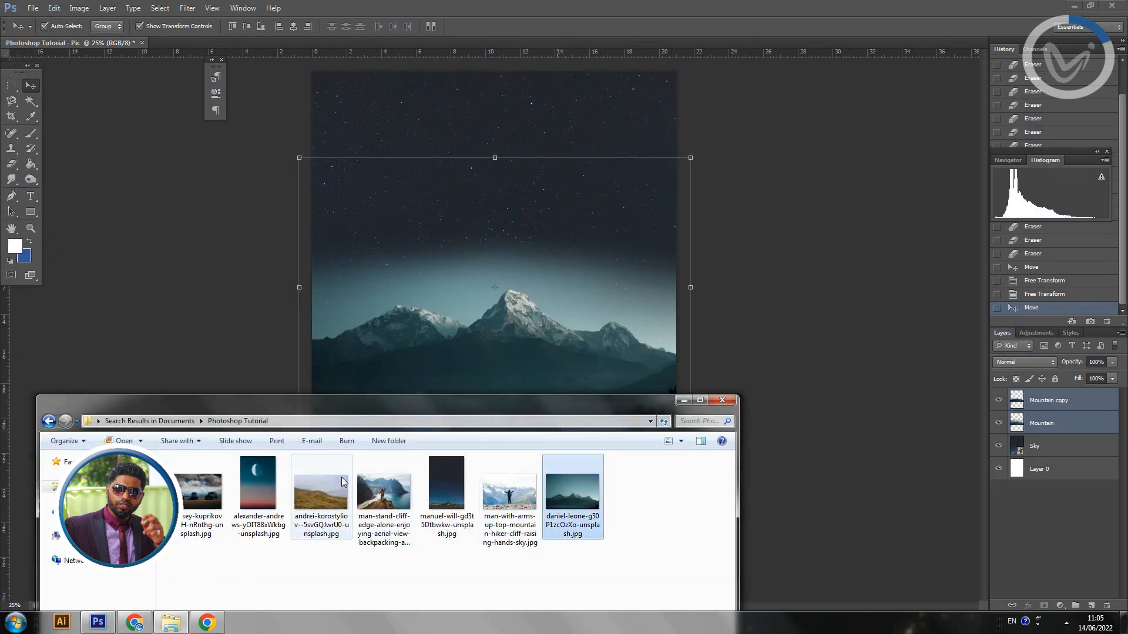
click(316, 499)
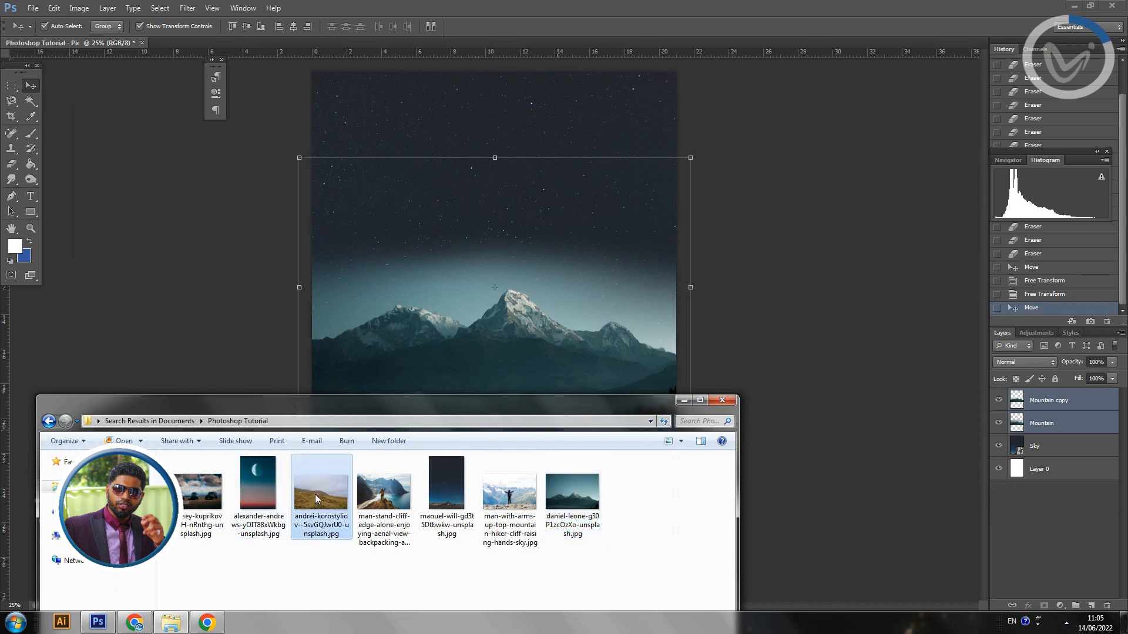
drag(316, 518, 355, 387)
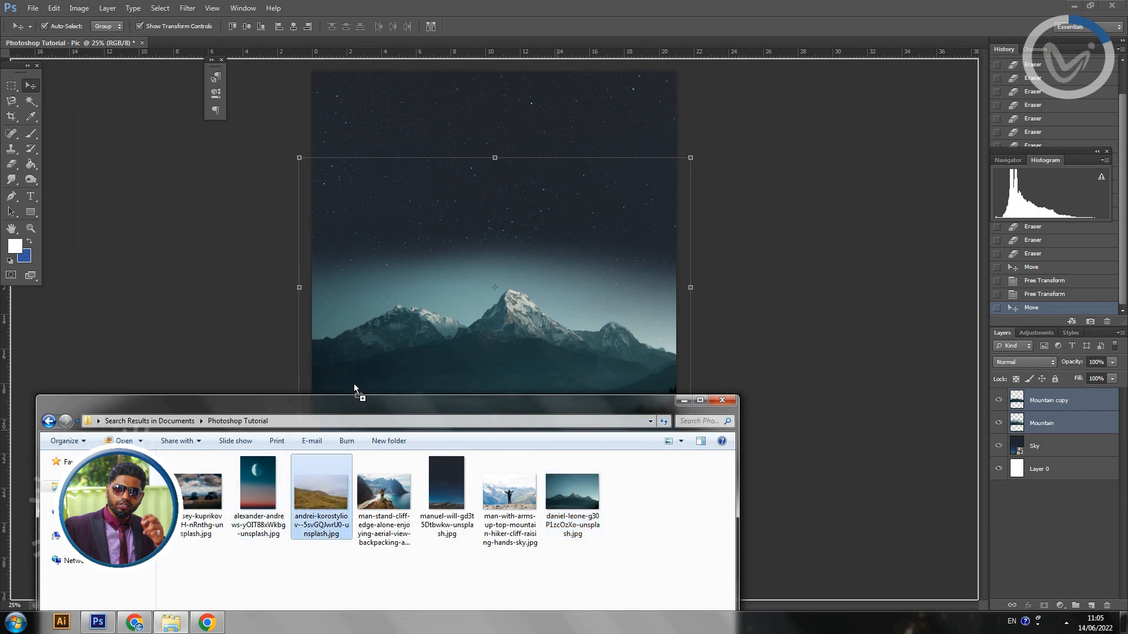
drag(374, 338, 373, 339)
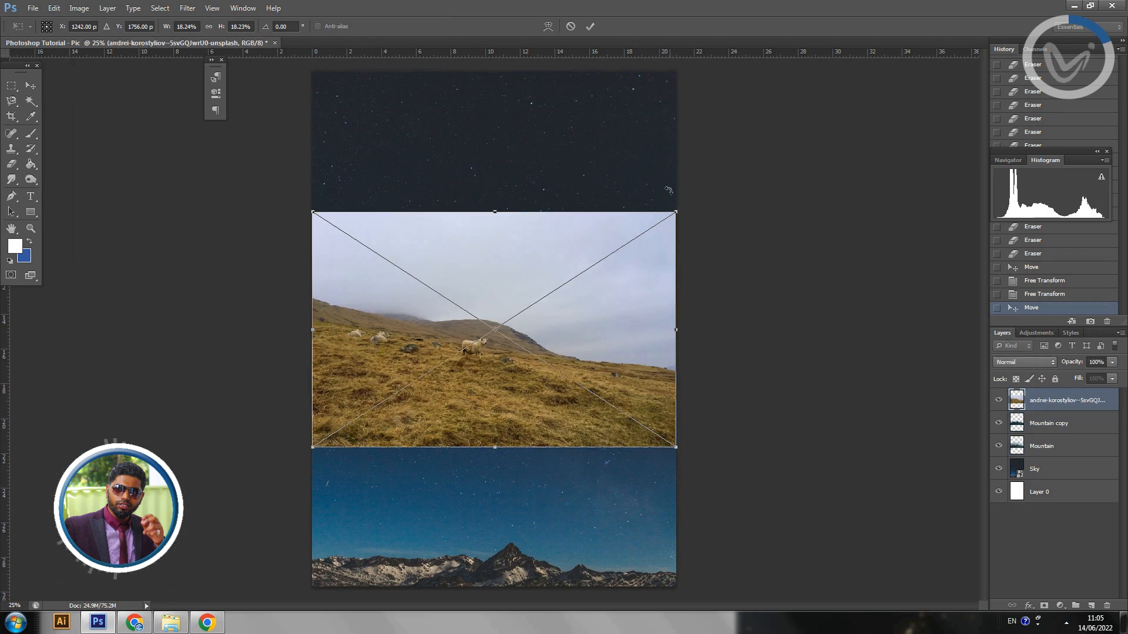
key(ctrl+plus)
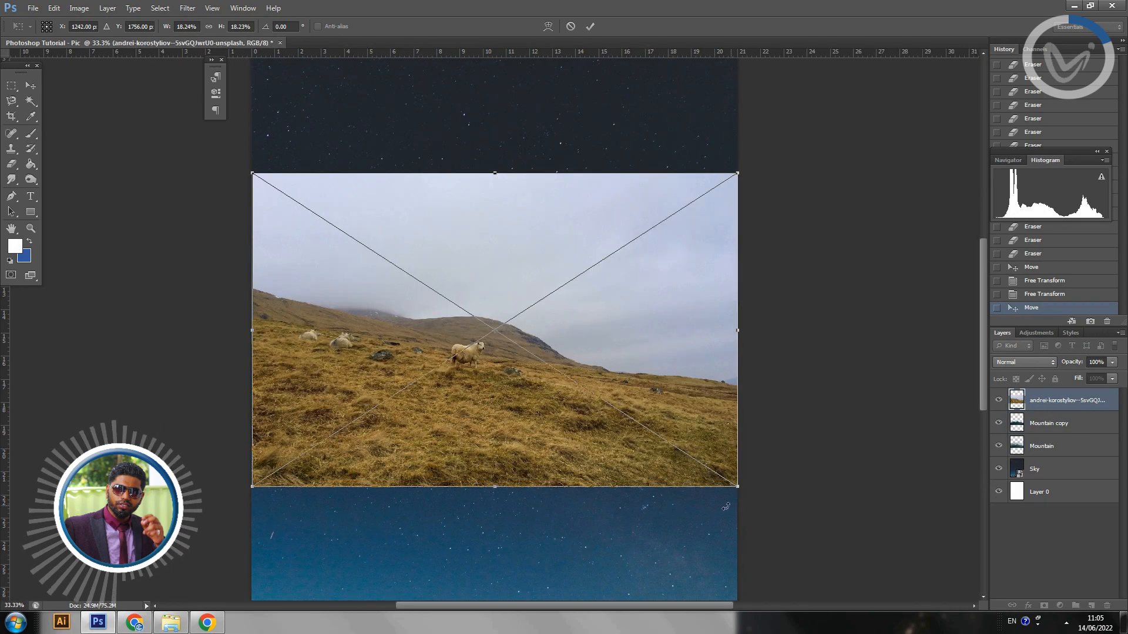
drag(741, 490, 731, 483)
key(Return)
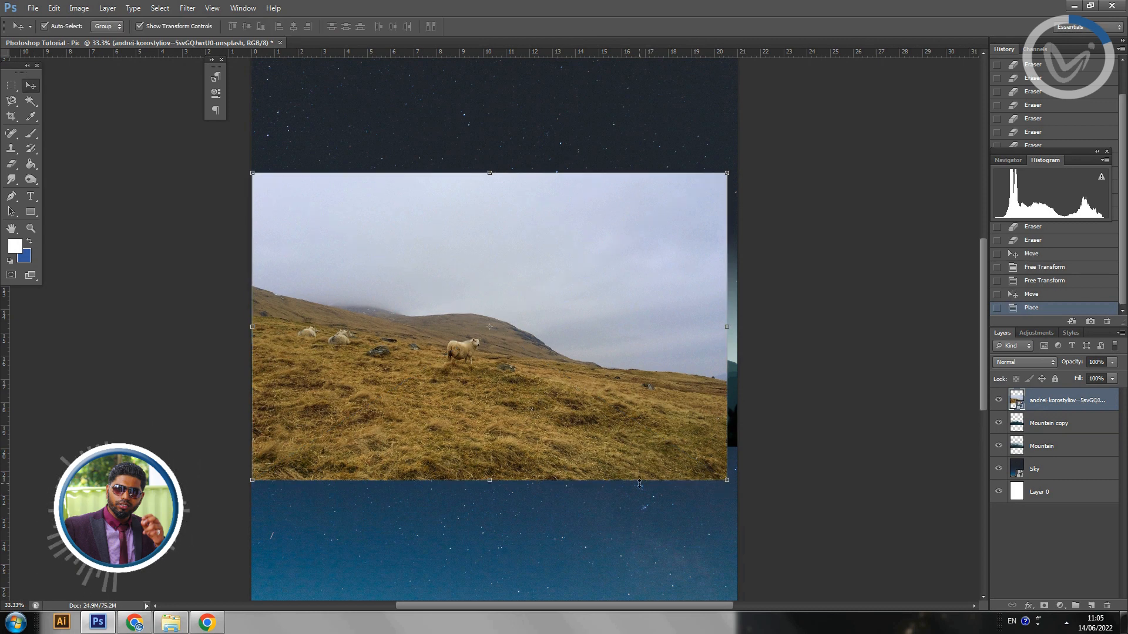
Move the hillside layer down, rotate it -5.49° and enlarge it to 21.92% so it spans the page width.
drag(400, 272, 407, 319)
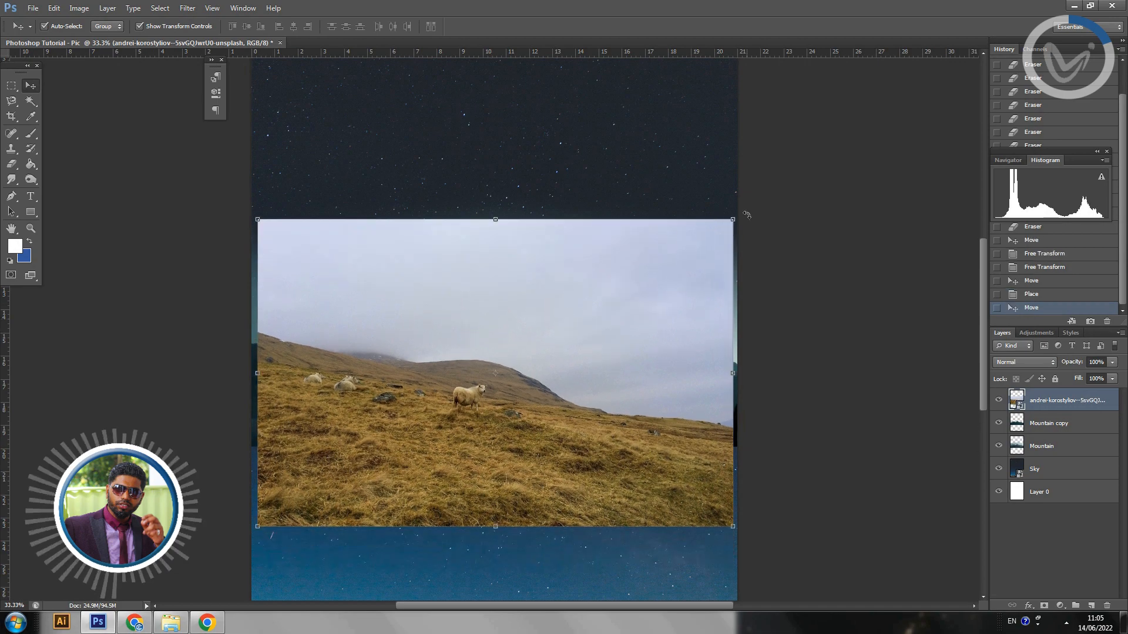
drag(746, 208, 718, 198)
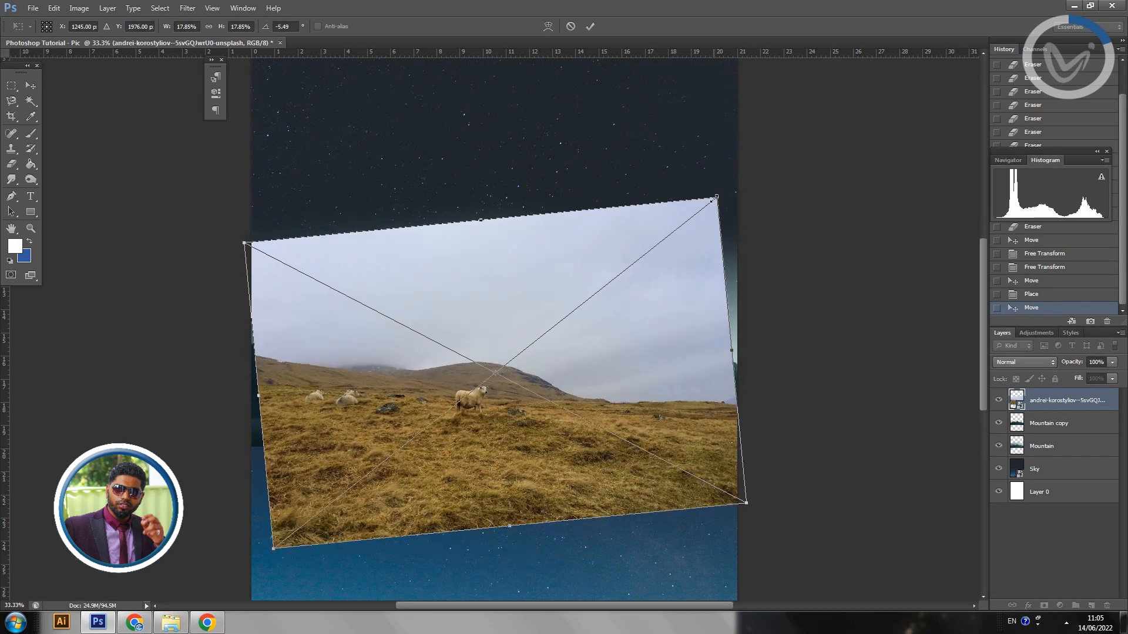
scroll(573, 316, down, 3)
scroll(436, 404, down, 3)
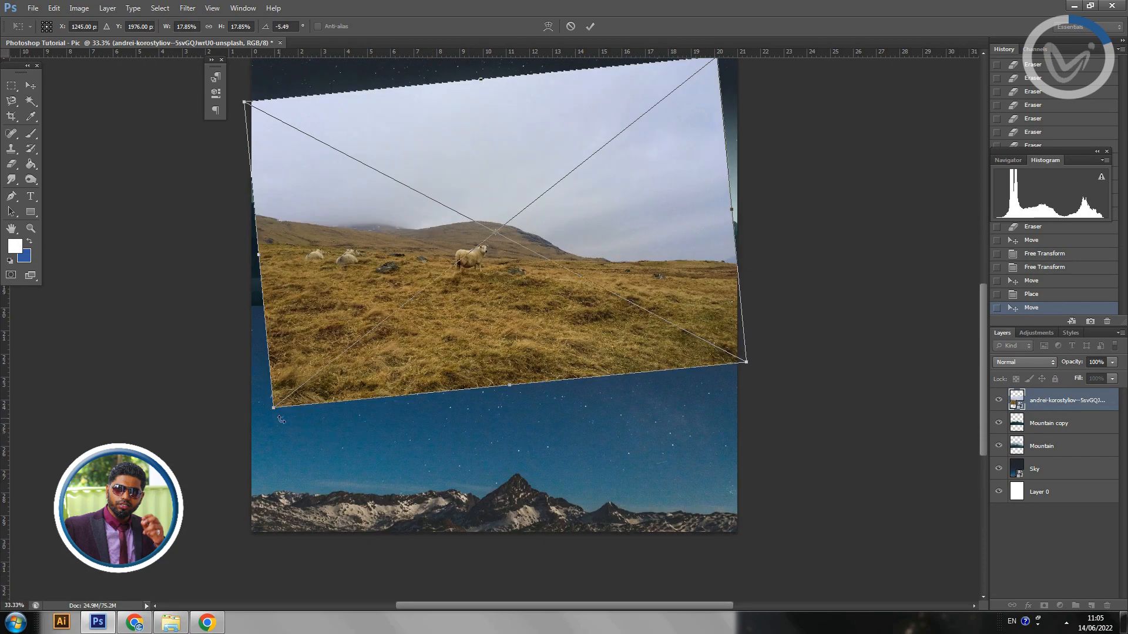
drag(274, 408, 324, 456)
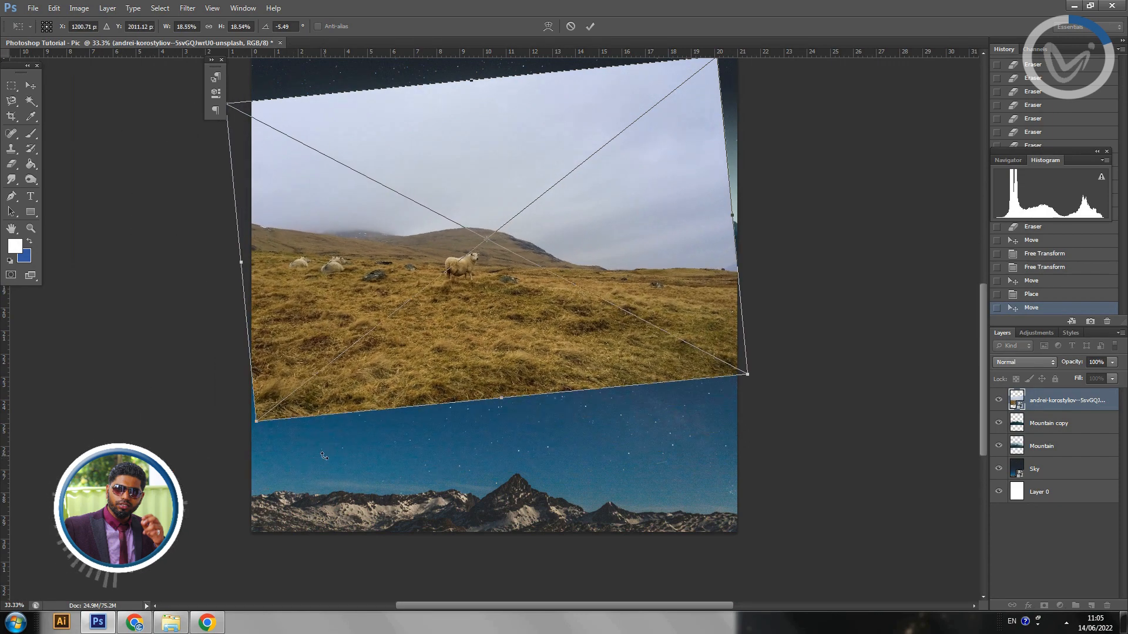
drag(746, 374, 837, 429)
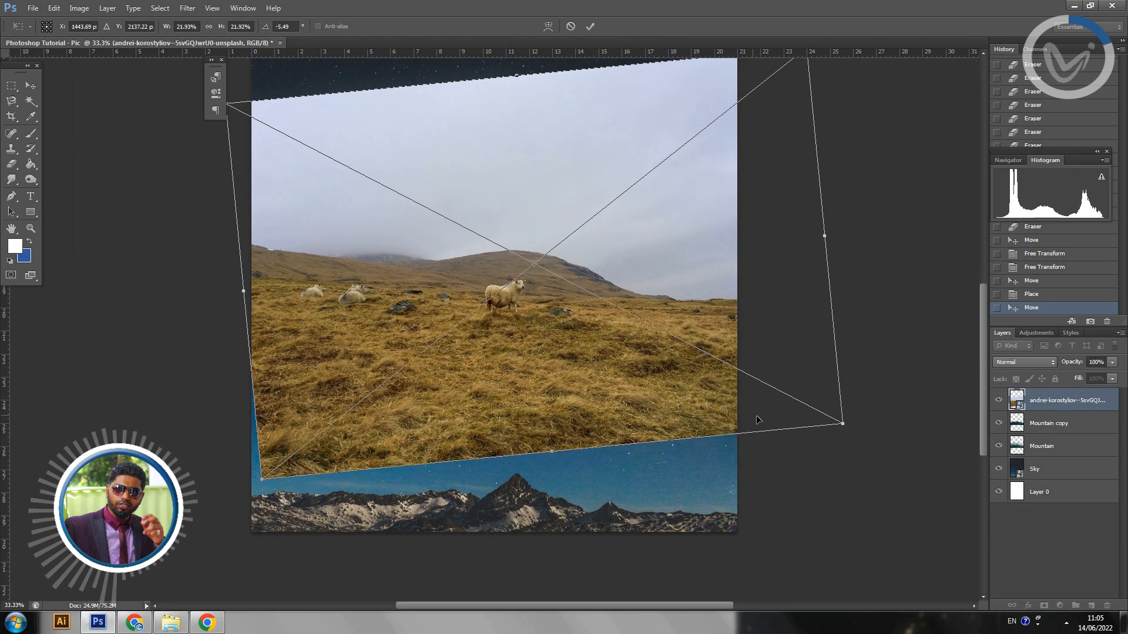
key(Return)
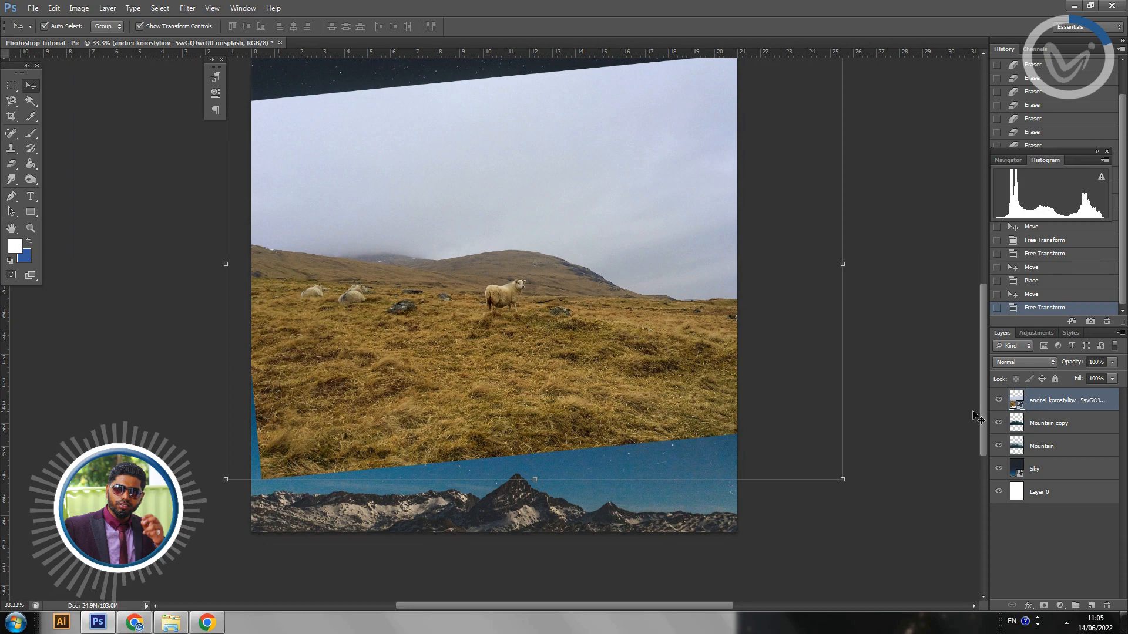
Toggle the hillside layer's visibility to compare its position with the mountains behind it.
click(1000, 401)
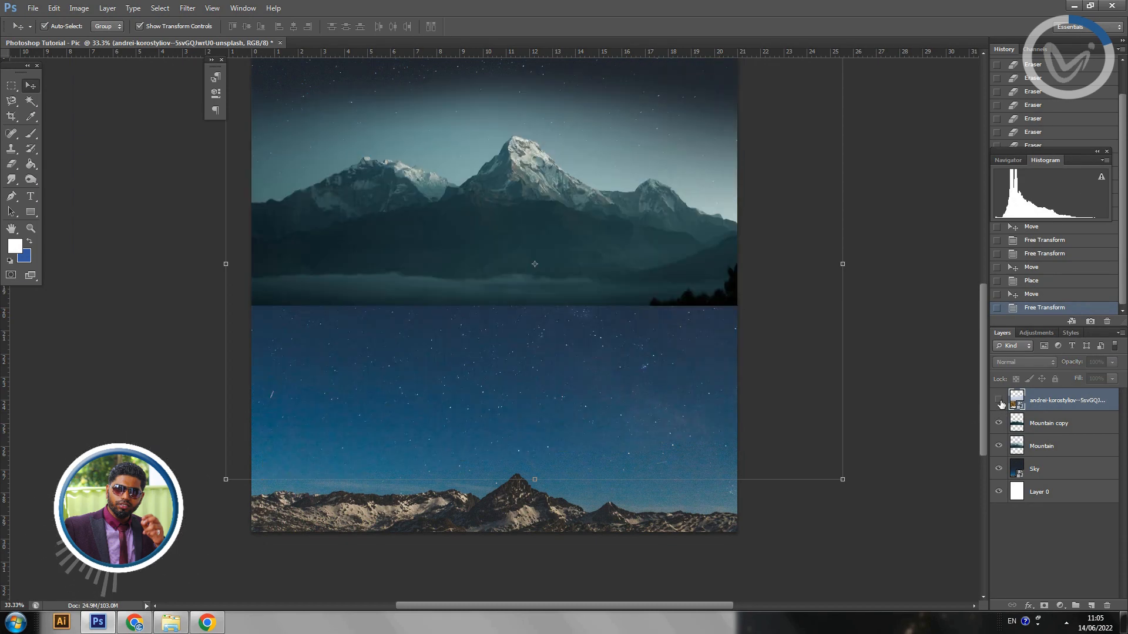
click(1000, 401)
click(1000, 400)
click(1000, 400)
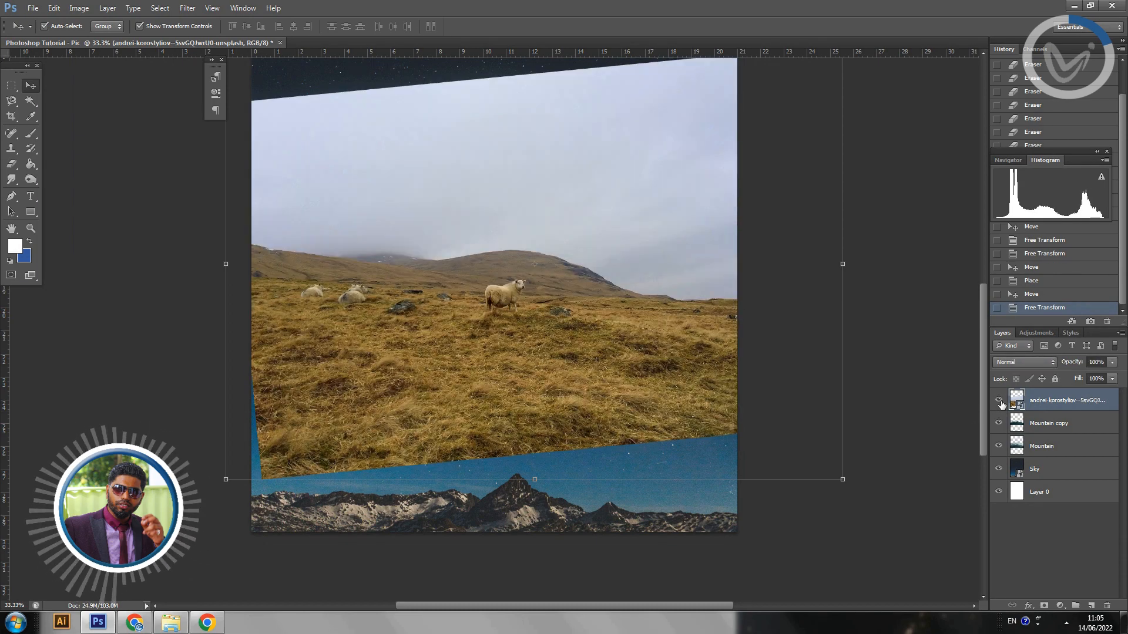
click(1000, 401)
click(1000, 401)
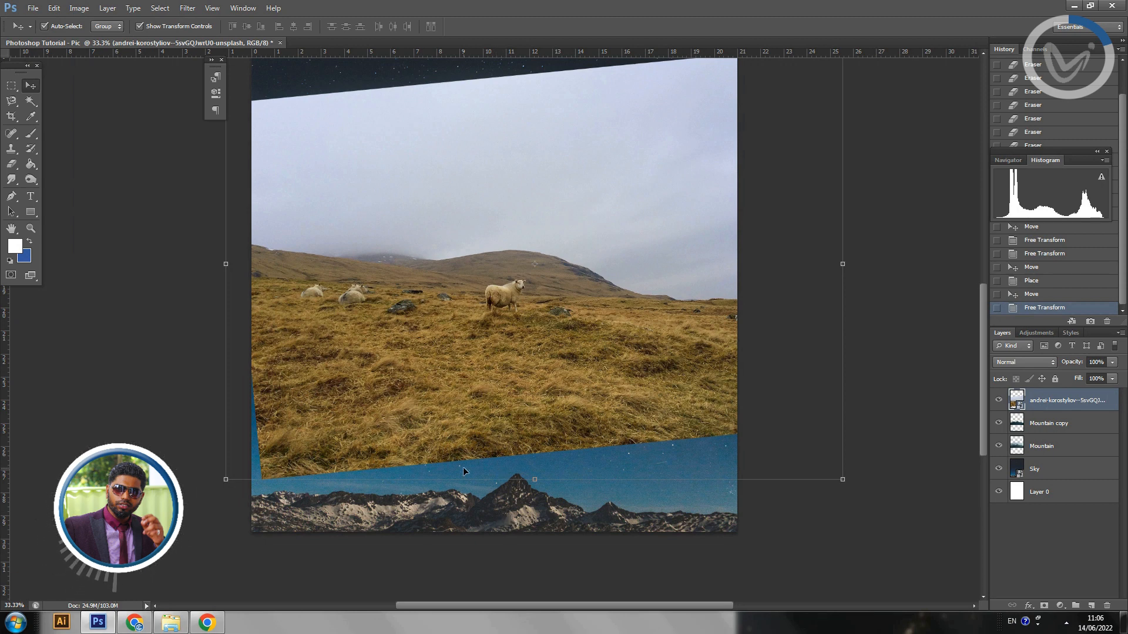
Move the hillside layer further down the page and shrink it slightly.
drag(306, 289, 318, 316)
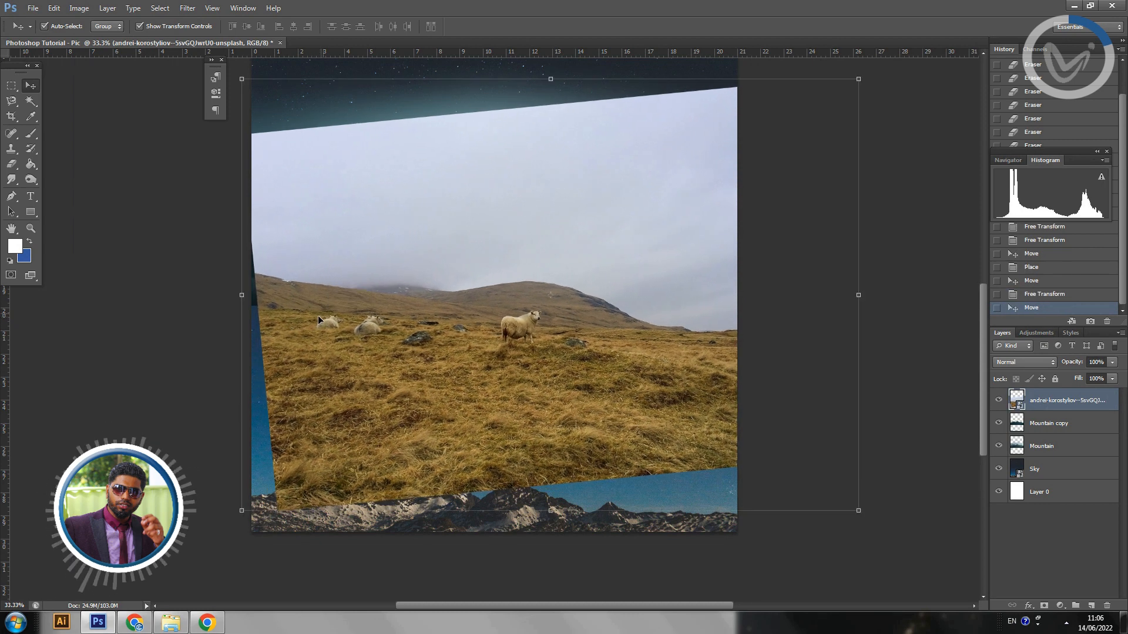
drag(861, 80, 802, 95)
key(Return)
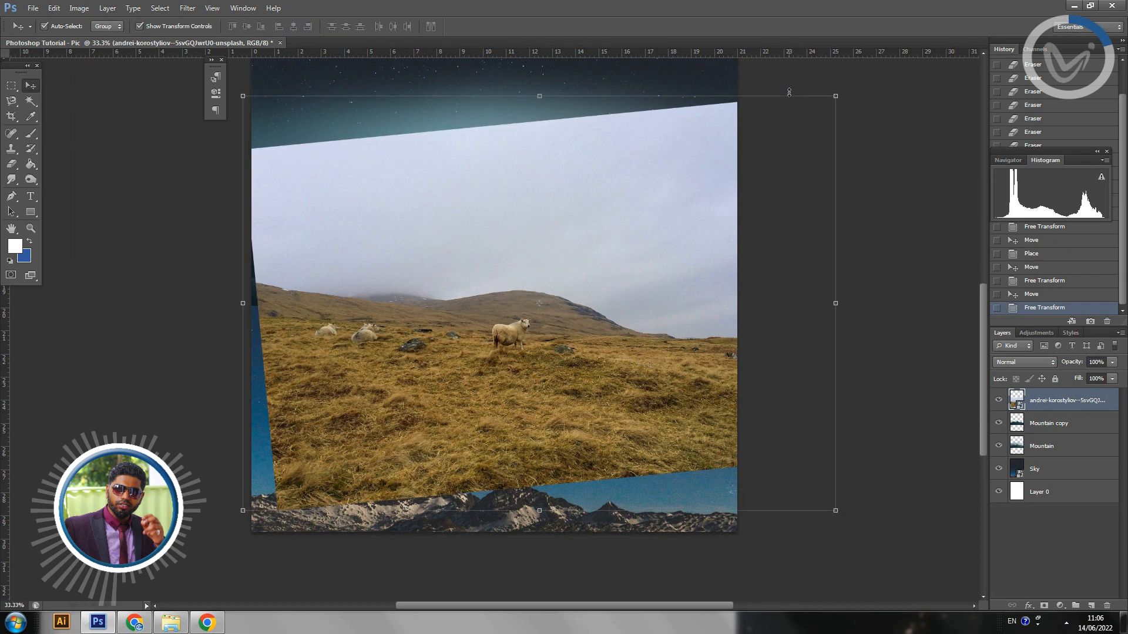
drag(420, 407, 418, 409)
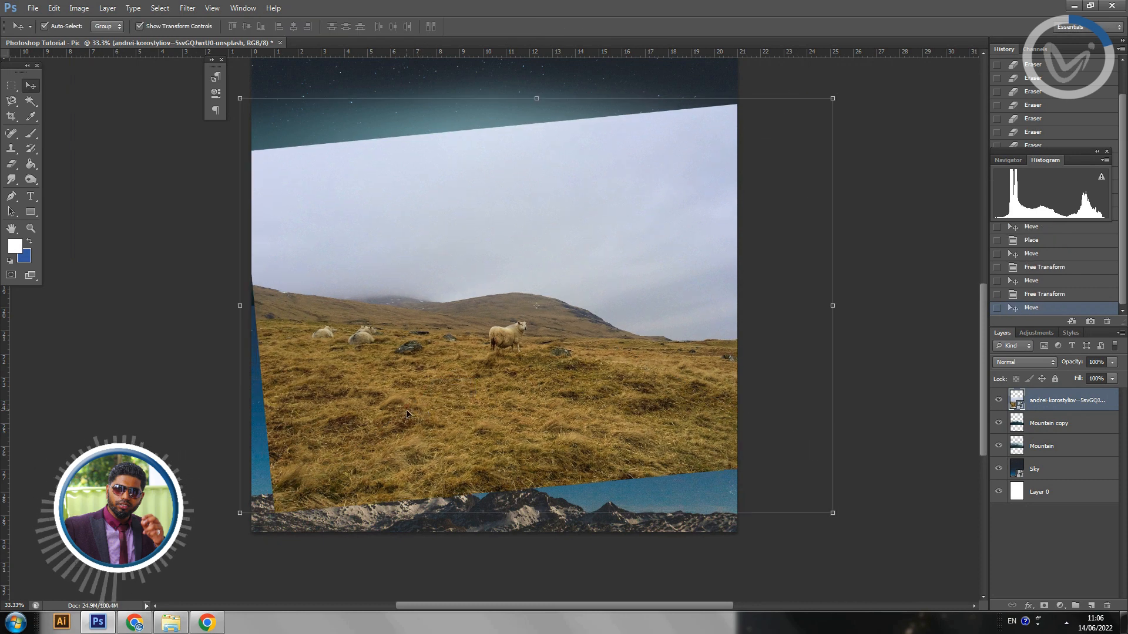
Switch to the Pen tool in Path mode.
click(11, 200)
click(36, 195)
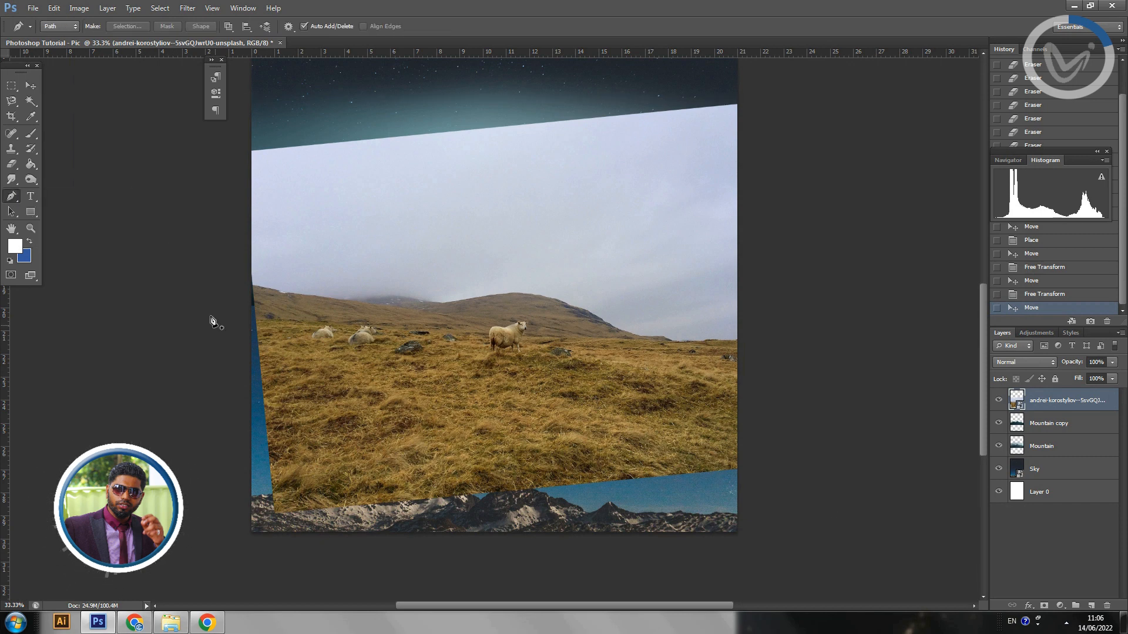
click(253, 287)
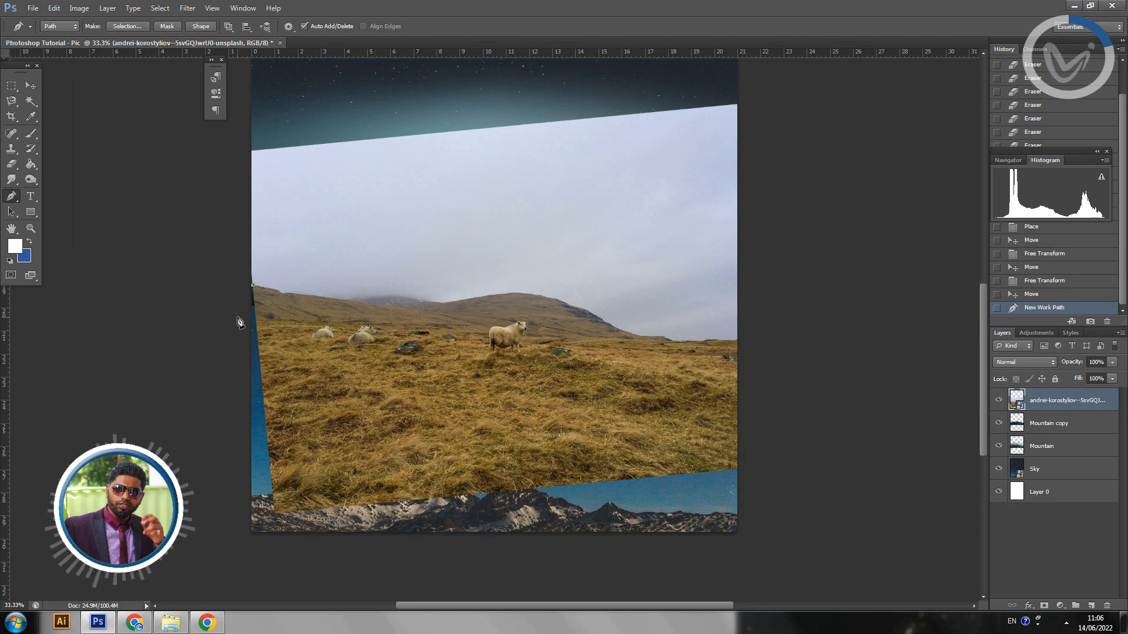
click(273, 289)
key(ctrl+alt+z)
key(ctrl+alt+z)
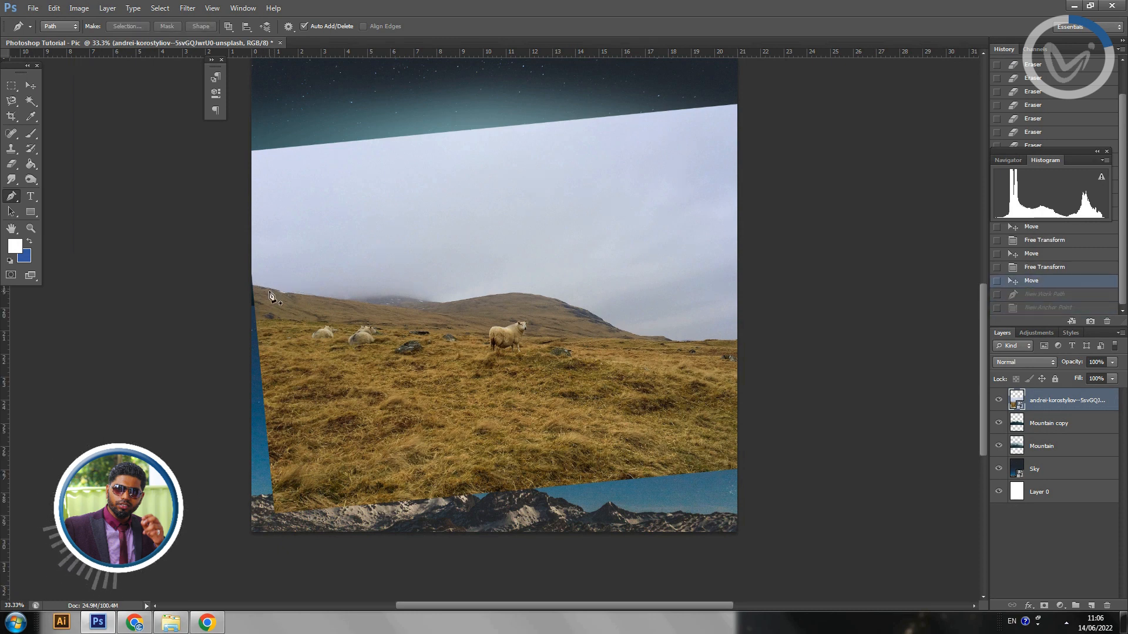
Trace a Pen path across the hillside's upper slope, just below the ridge, from the page's left edge to its right edge.
click(255, 289)
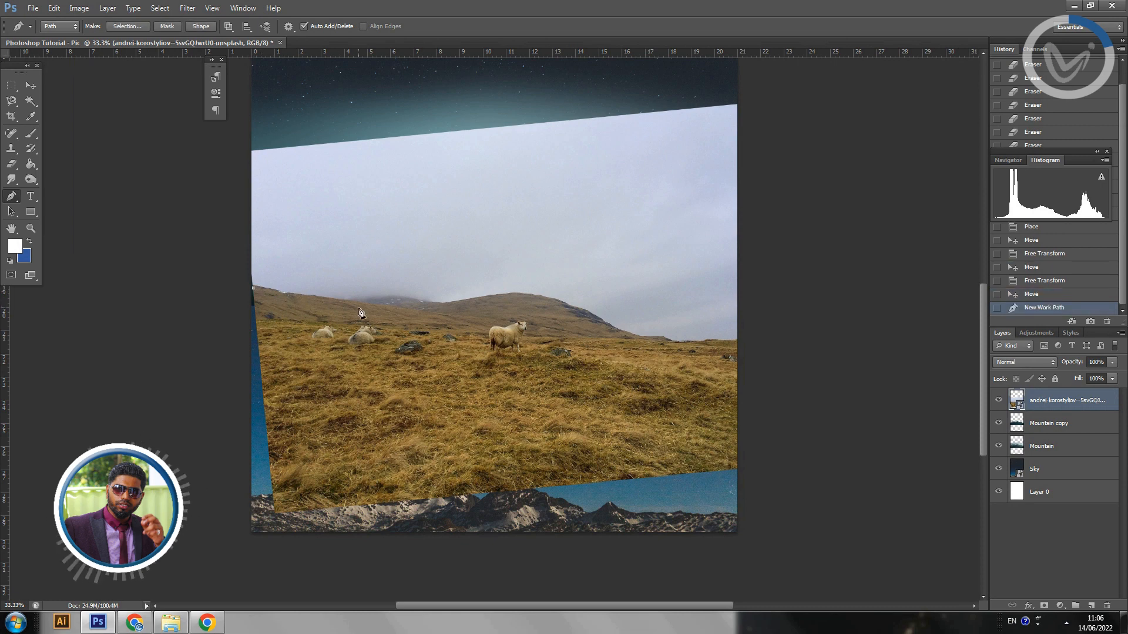
click(438, 316)
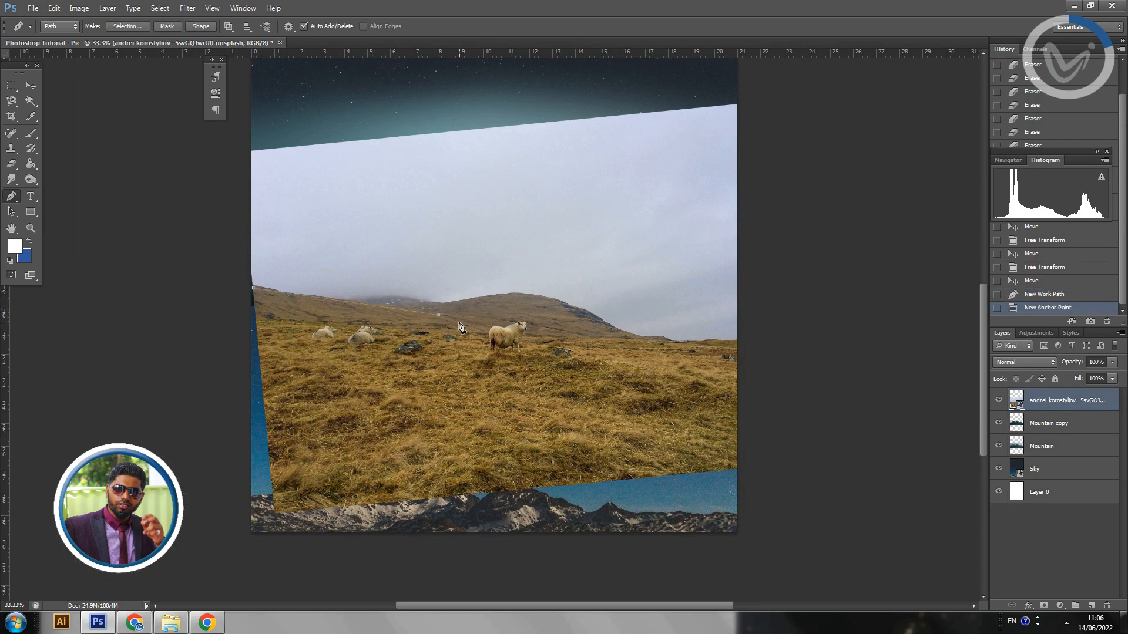
click(513, 322)
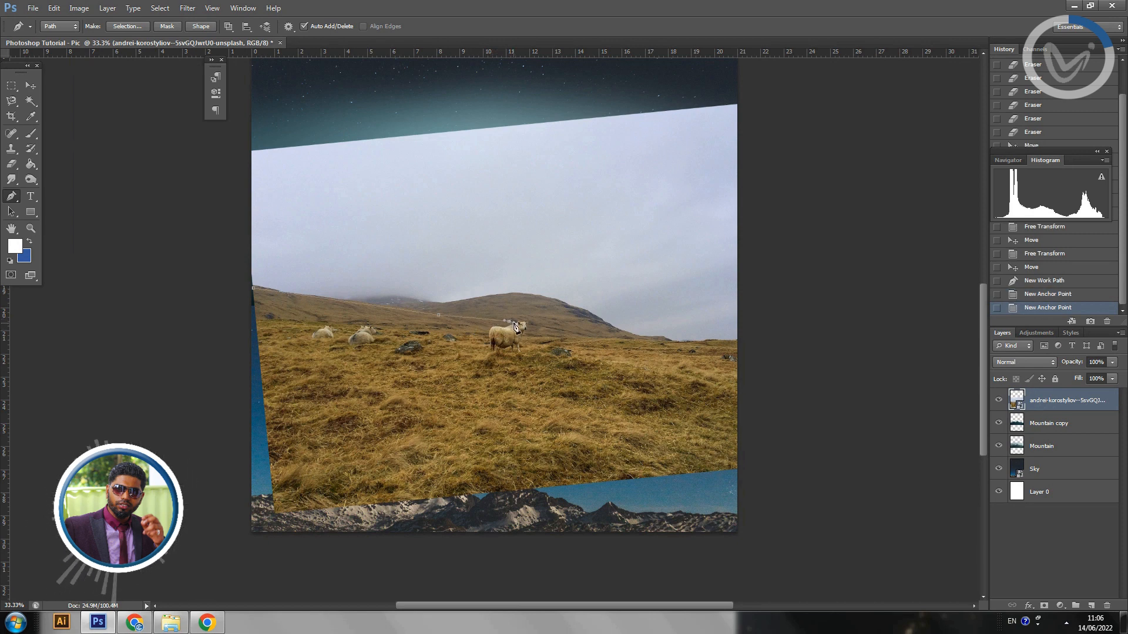
click(589, 339)
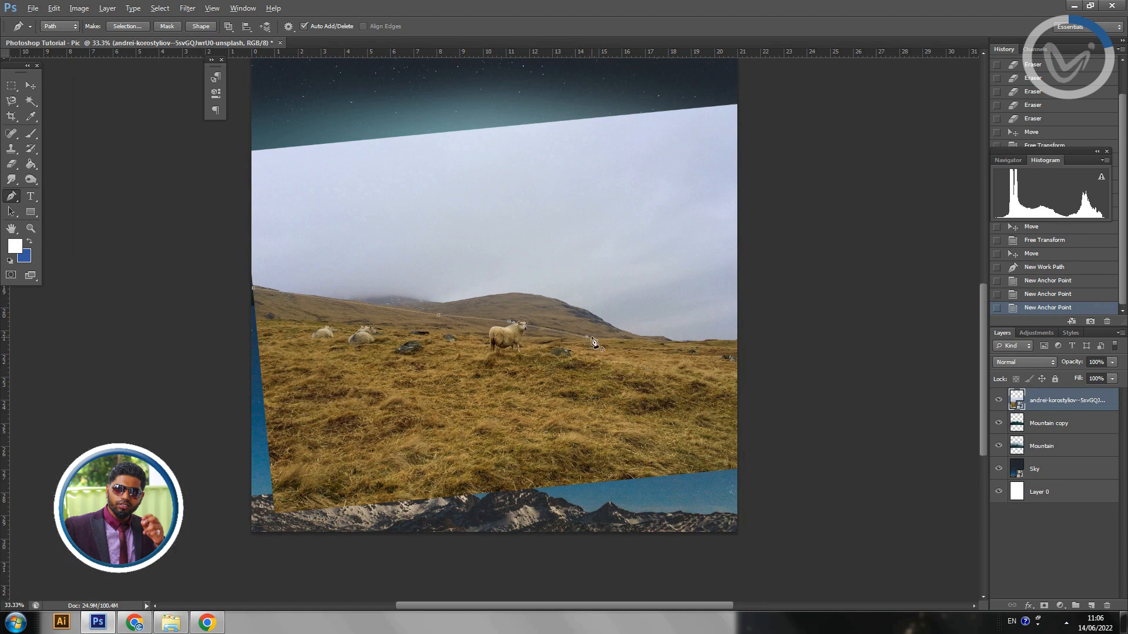
click(590, 339)
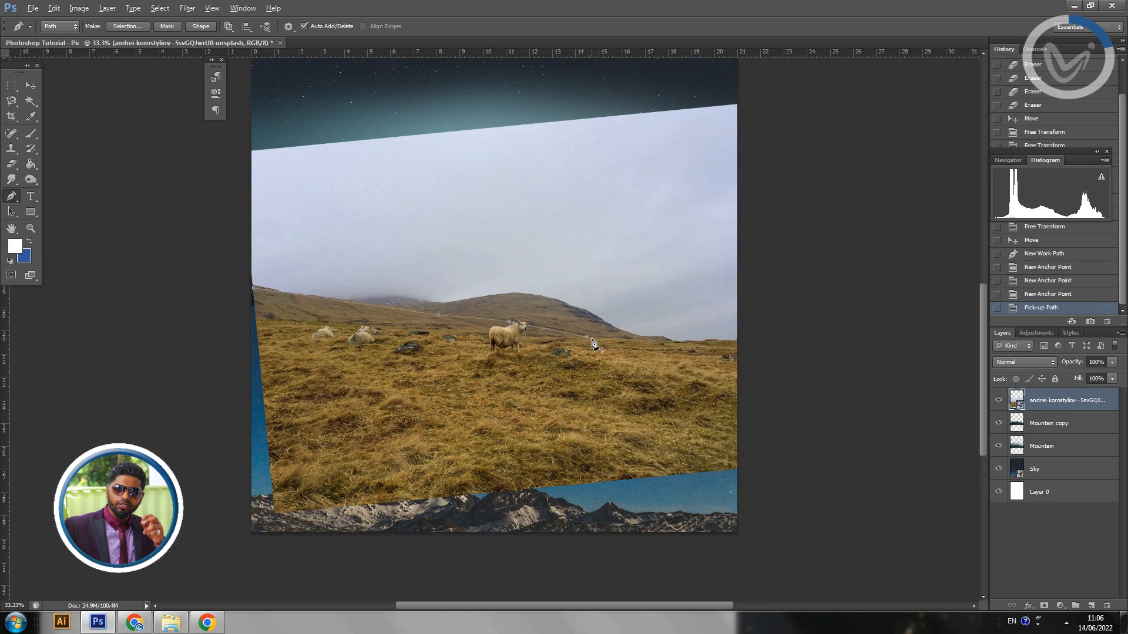
click(646, 339)
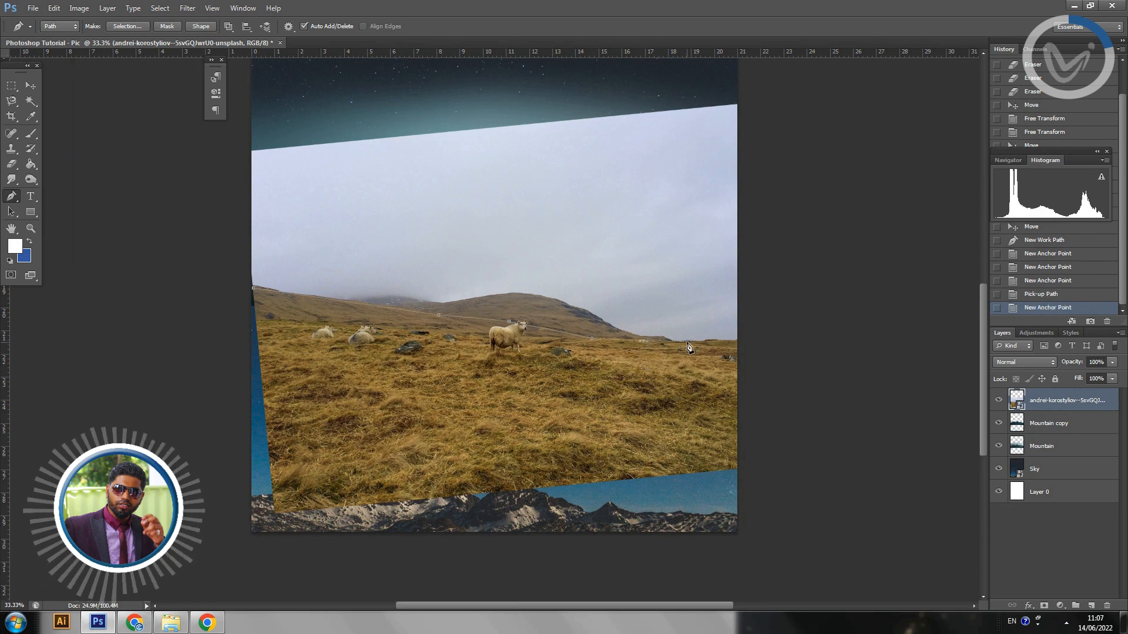
click(689, 342)
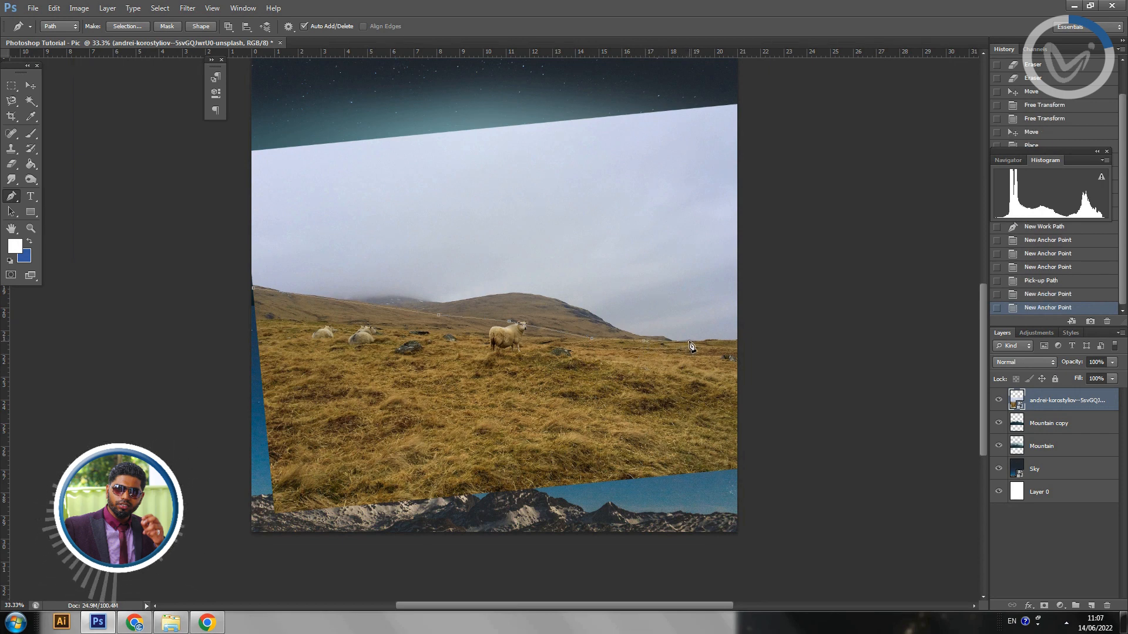
click(738, 342)
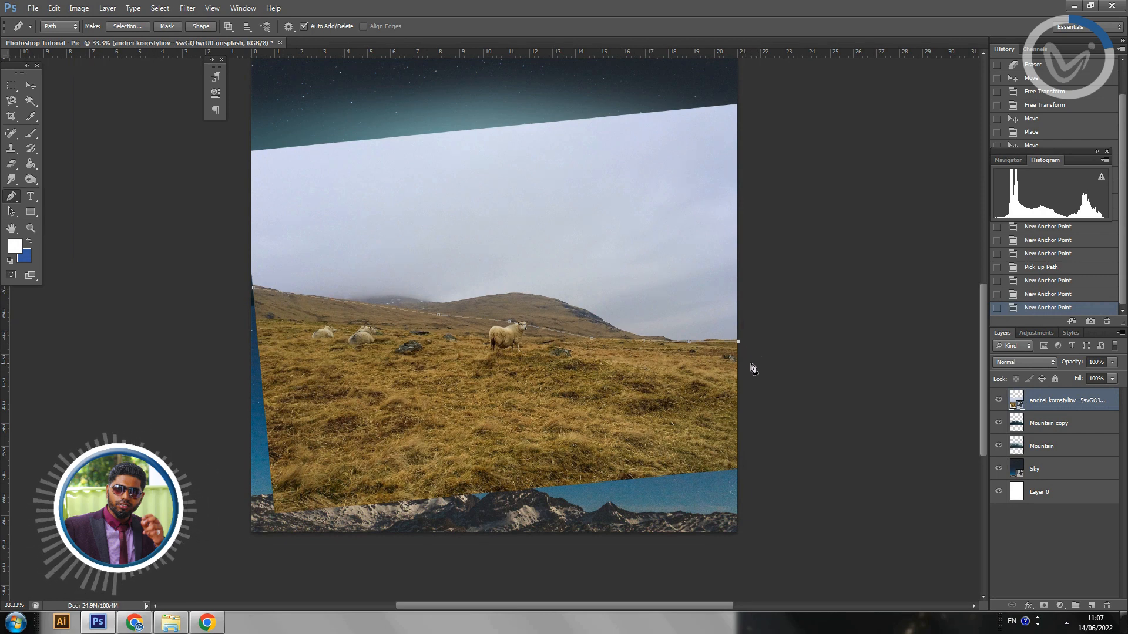
Close the path around the grass beyond the page edges and convert it to a new anti-aliased selection with 0 px feather.
click(756, 520)
click(738, 568)
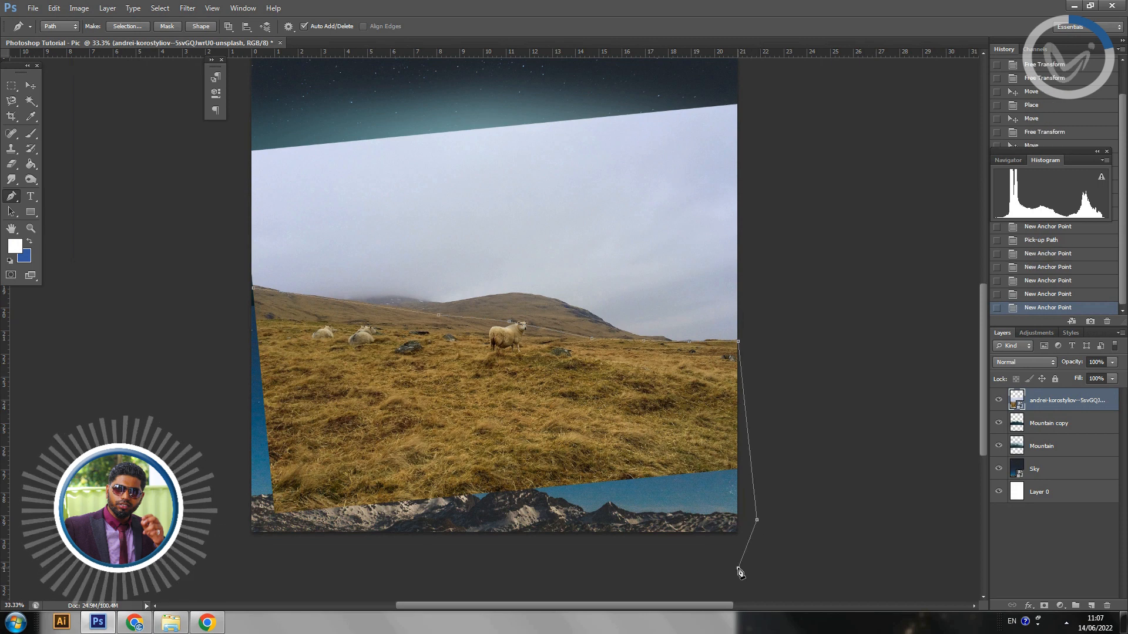
click(231, 546)
click(222, 356)
click(229, 297)
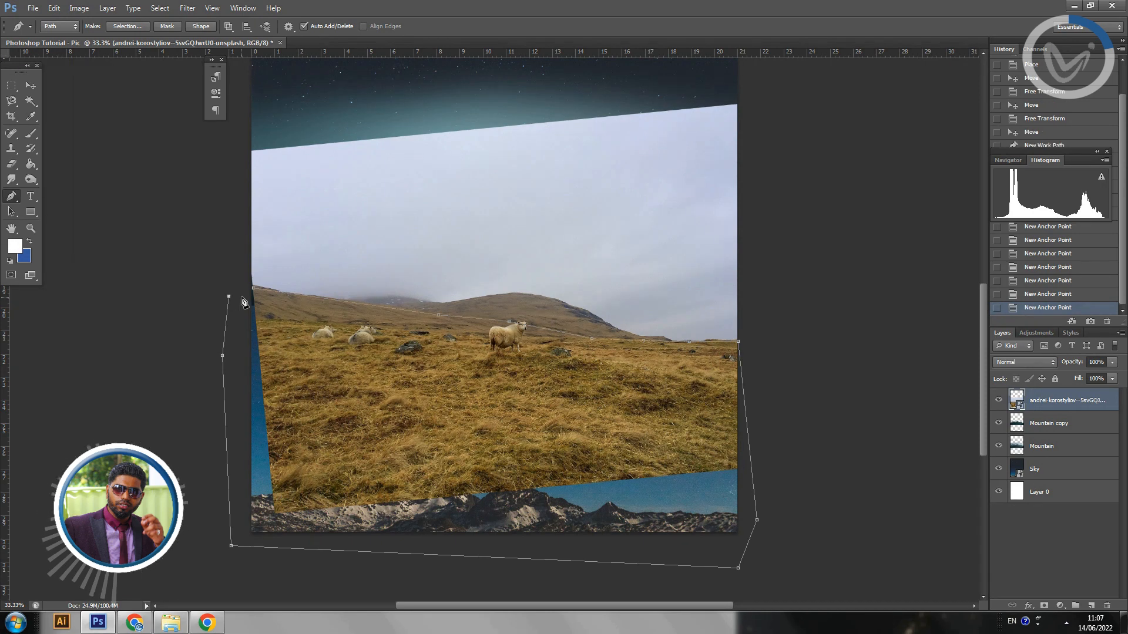
click(253, 288)
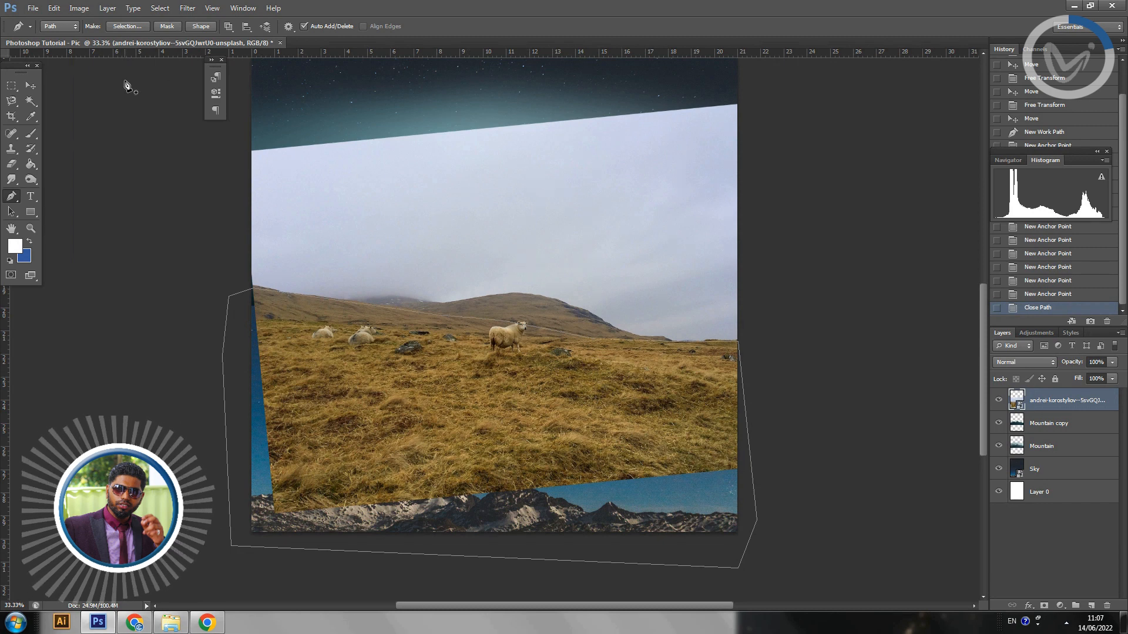
click(132, 26)
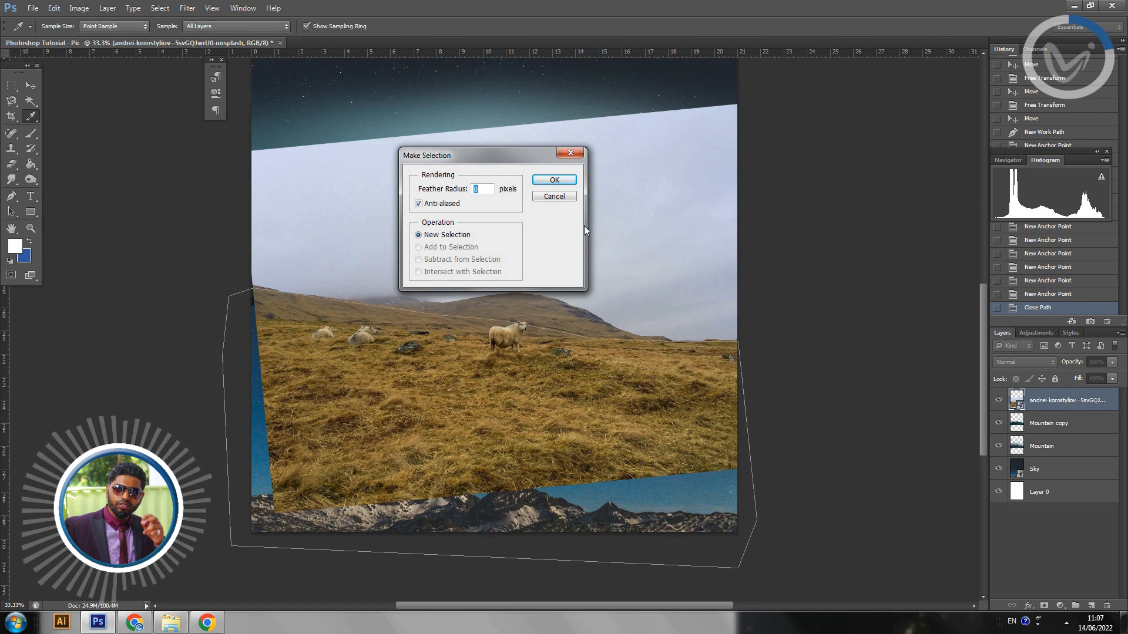
click(555, 180)
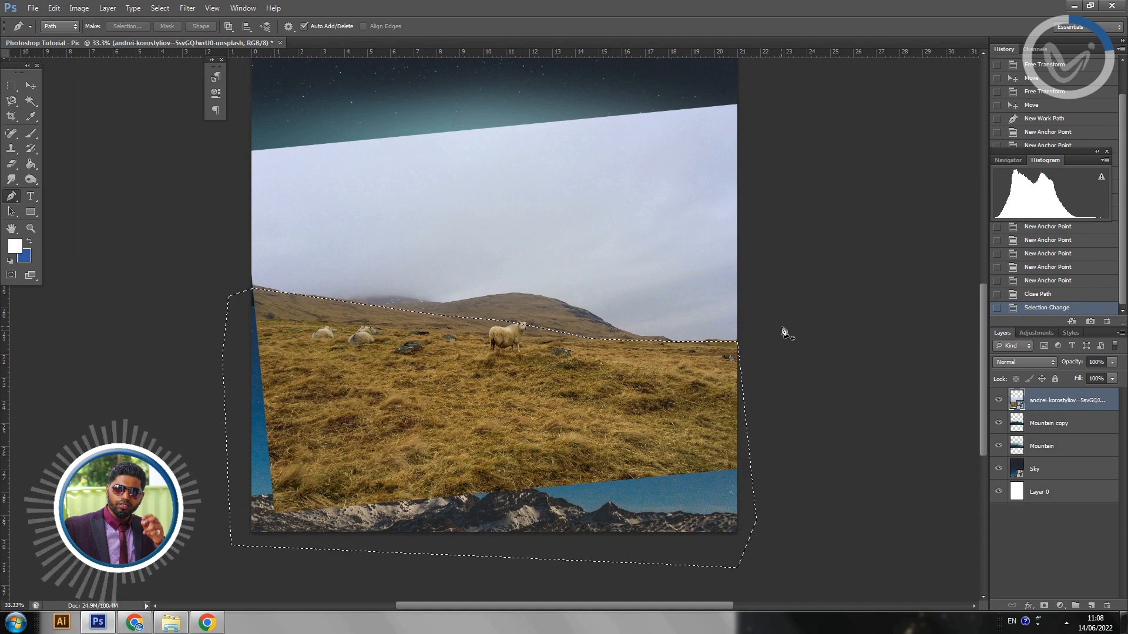
Rasterize the hillside smart object layer so its pixels can be erased.
key(Delete)
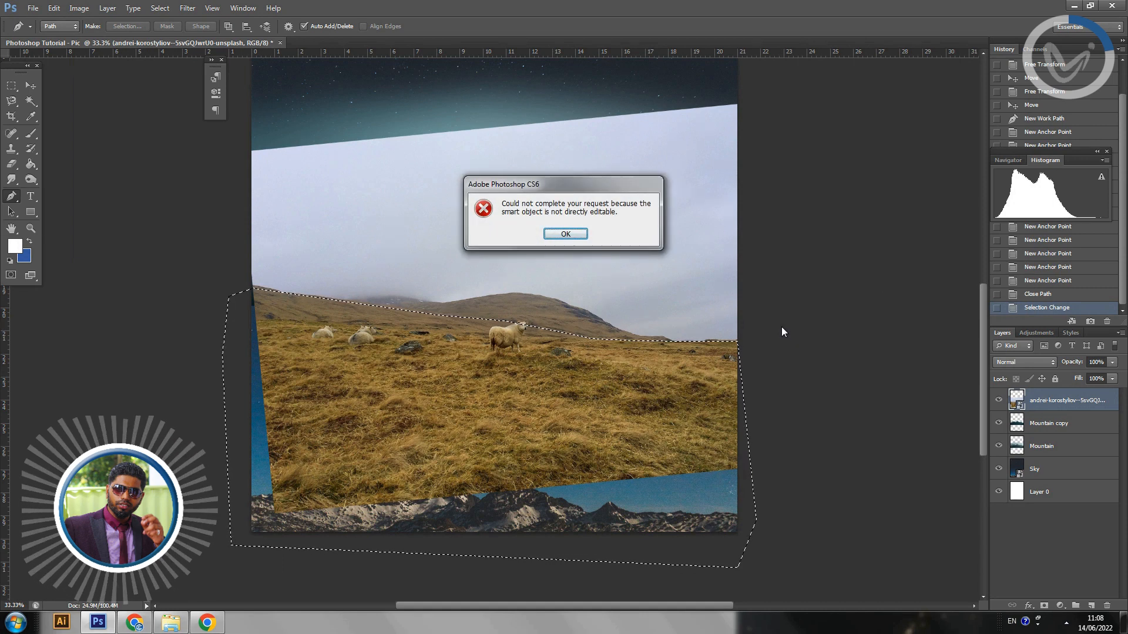
key(Return)
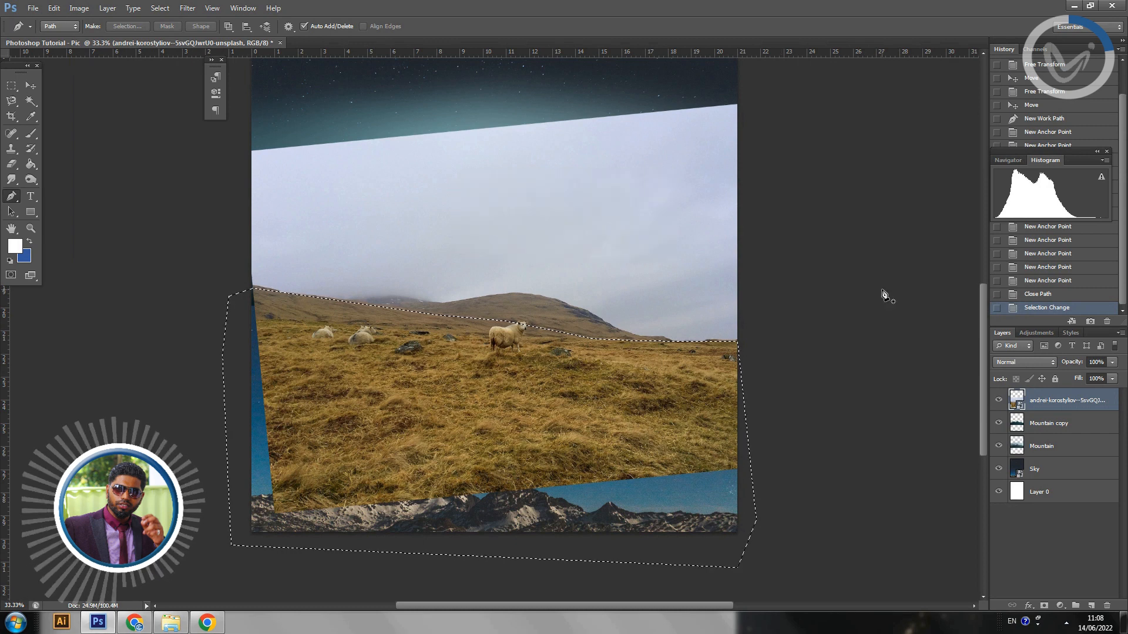
right_click(1044, 400)
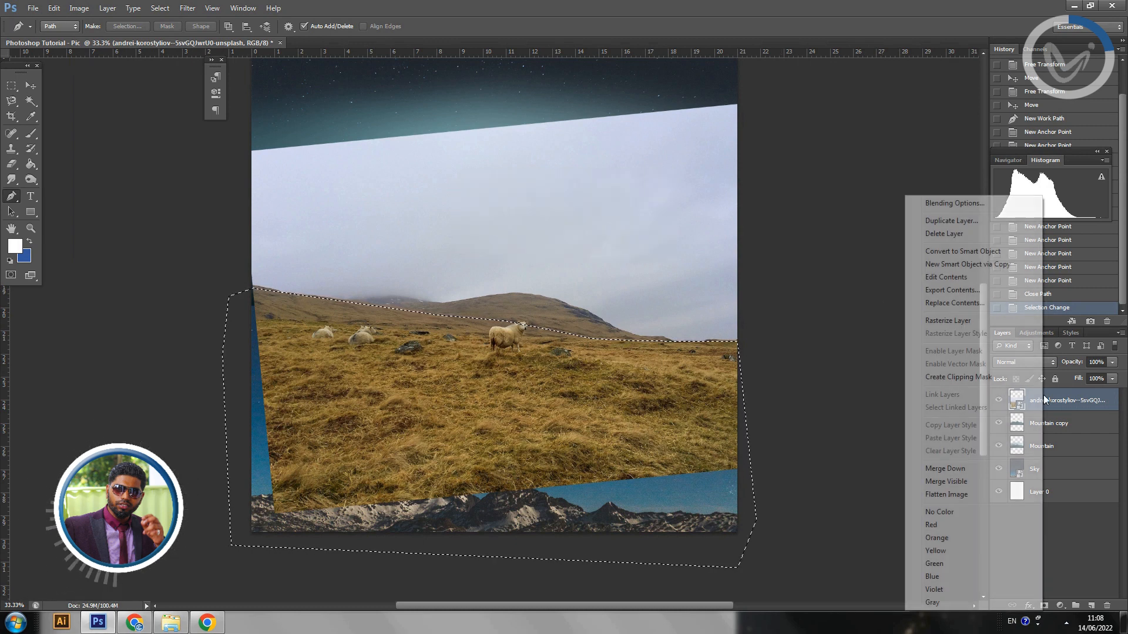
click(1001, 327)
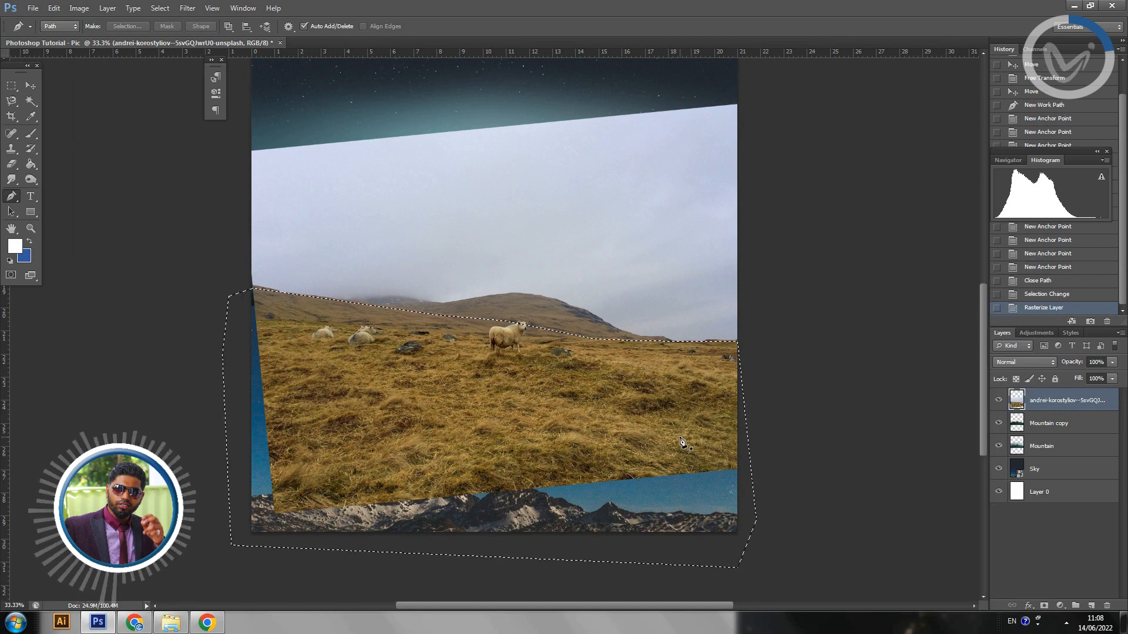
Invert the selection, delete the hillside photo's sky and ridge above the traced line, and deselect.
key(Delete)
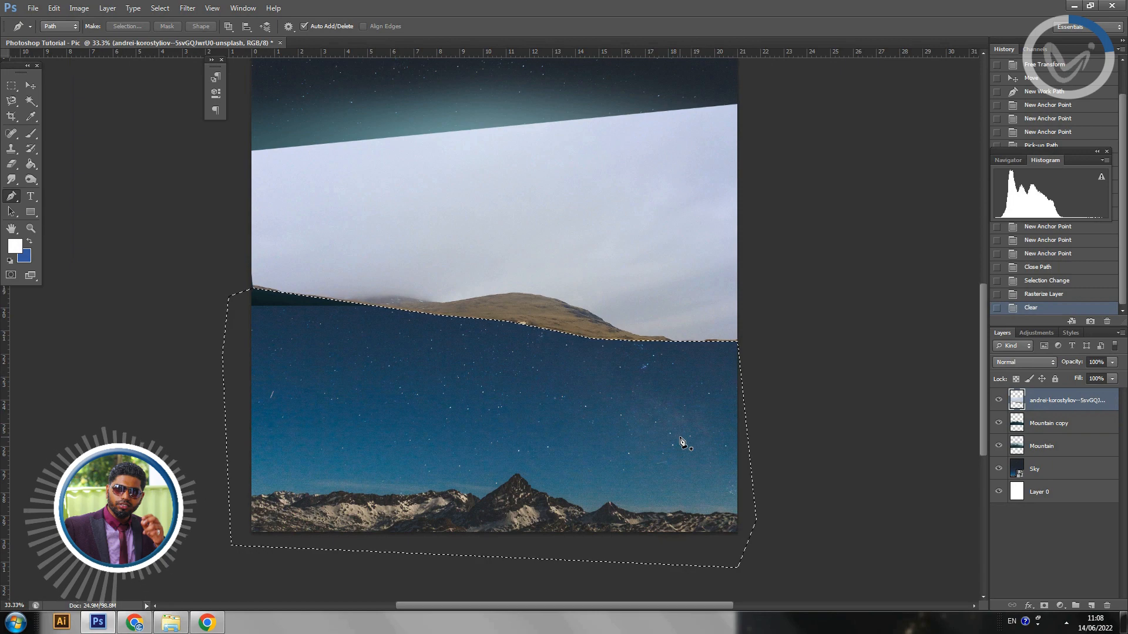
key(ctrl+z)
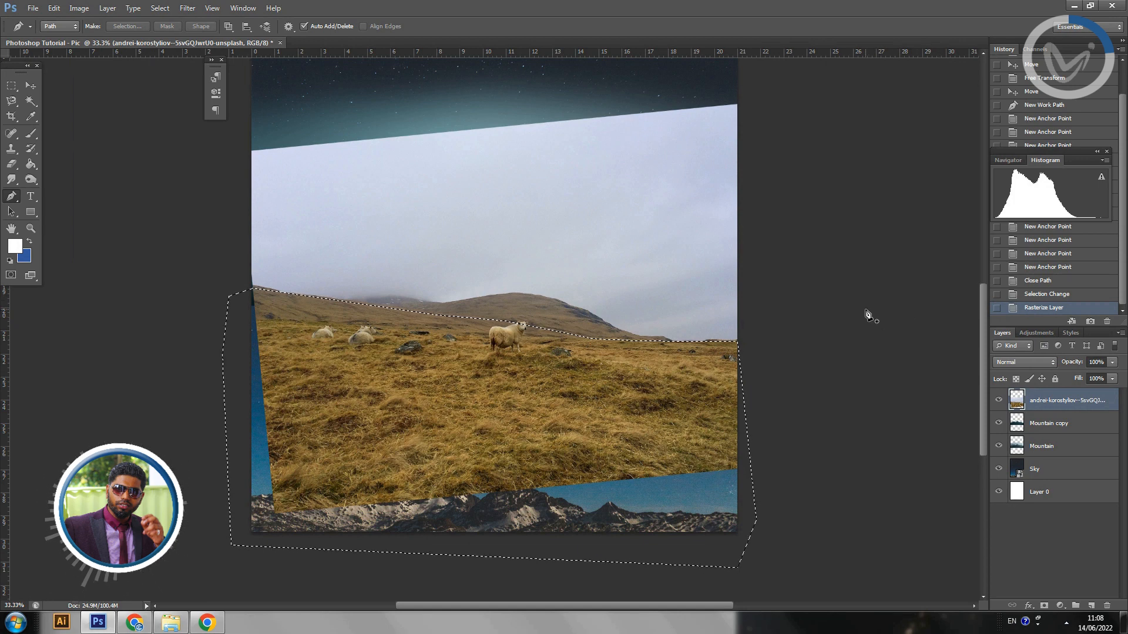
key(ctrl+shift+i)
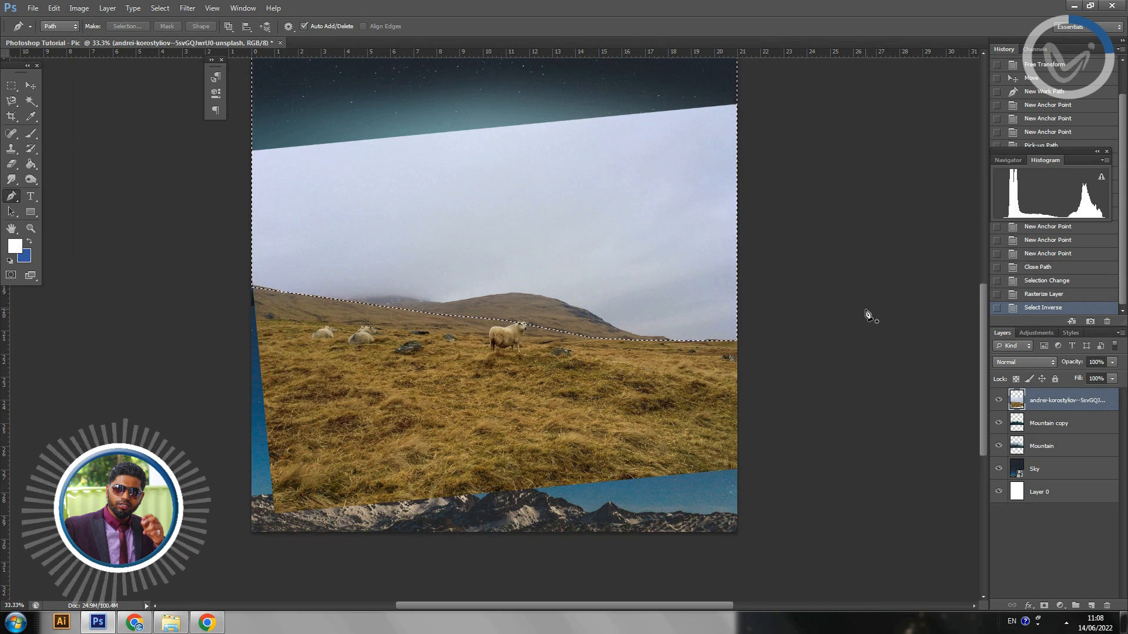
key(Delete)
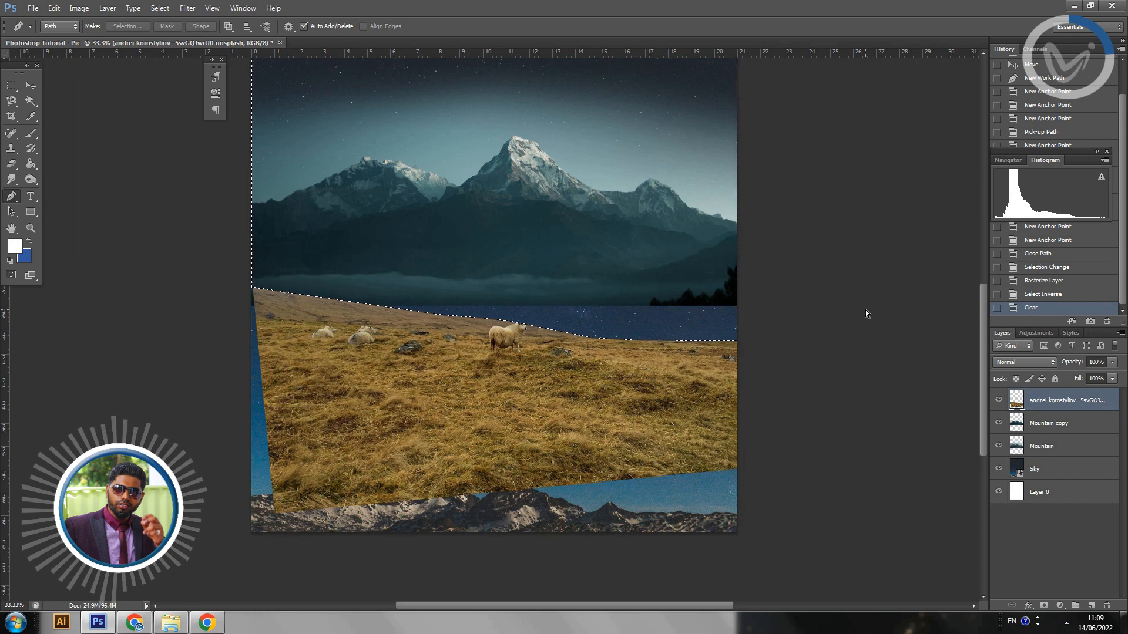
key(ctrl+d)
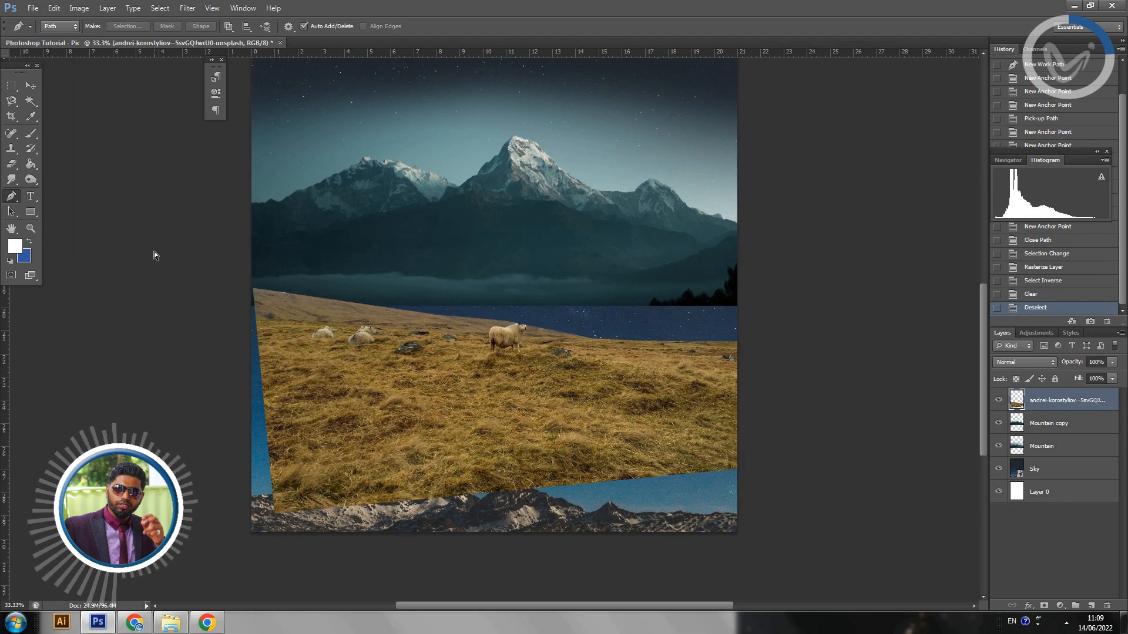
Switch to the Clone Stamp tool with a soft 0% hardness brush about 380 px in size.
click(31, 86)
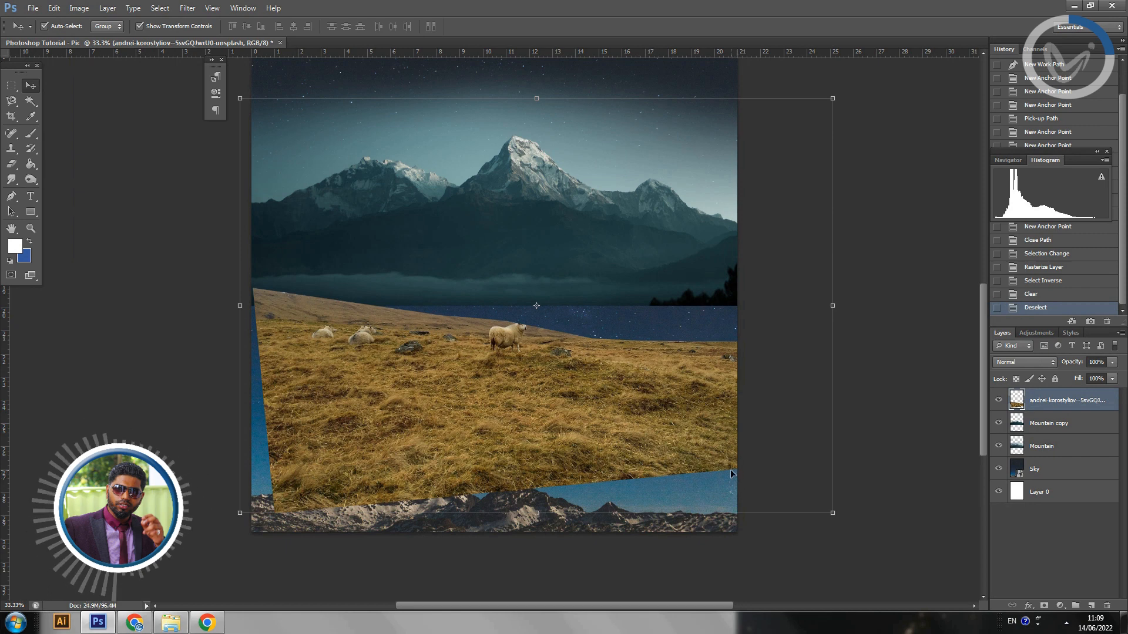
scroll(531, 411, up, 1)
scroll(500, 412, down, 2)
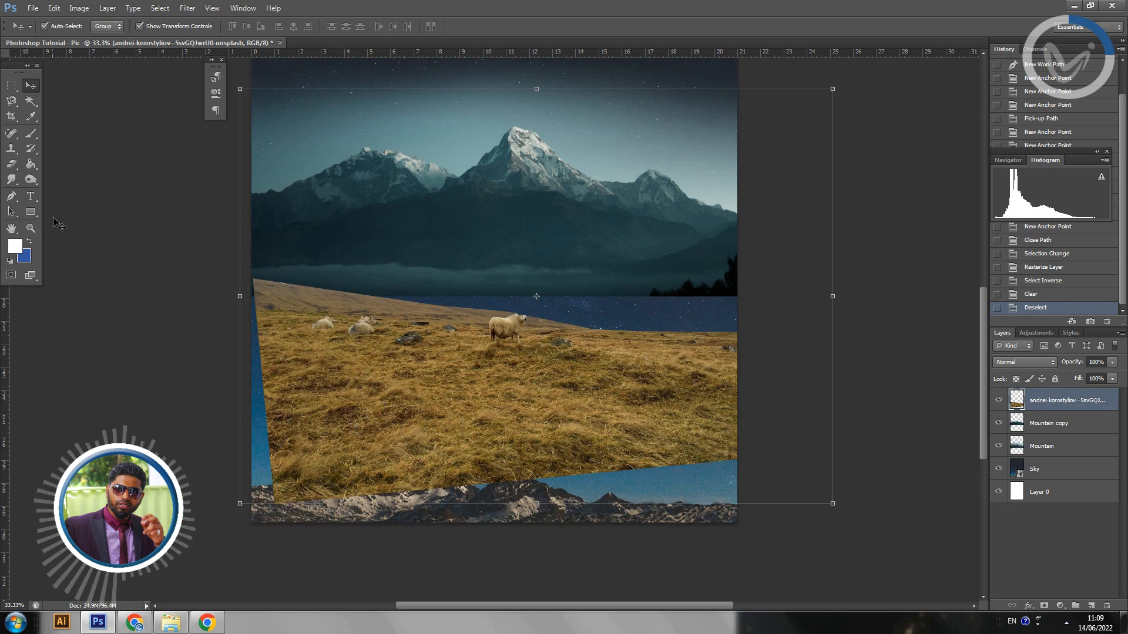
click(14, 155)
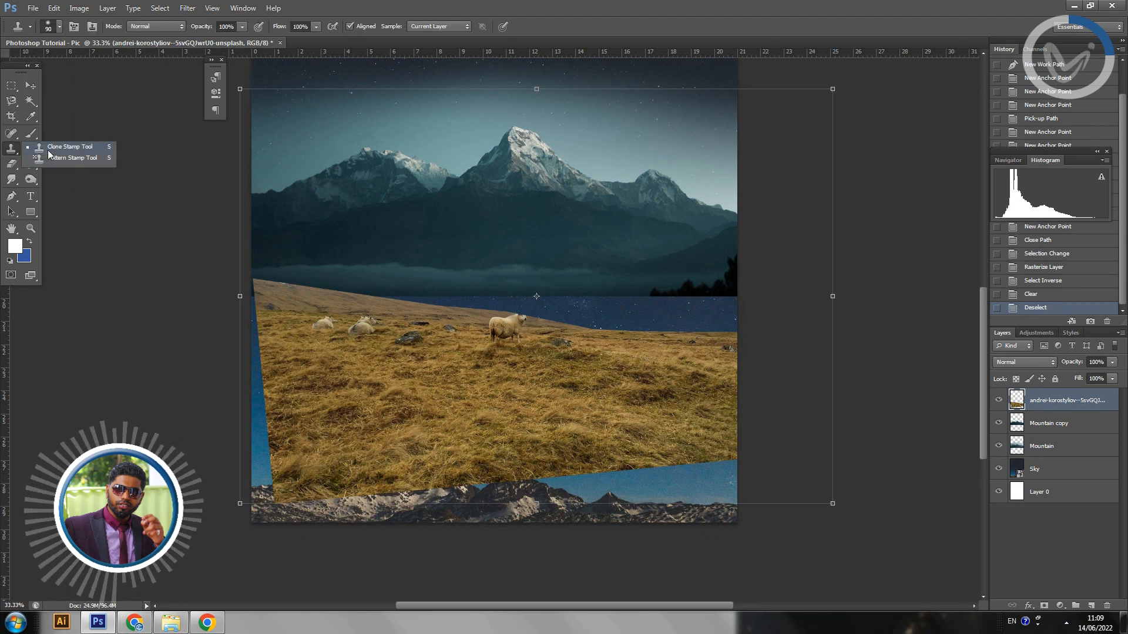
click(49, 151)
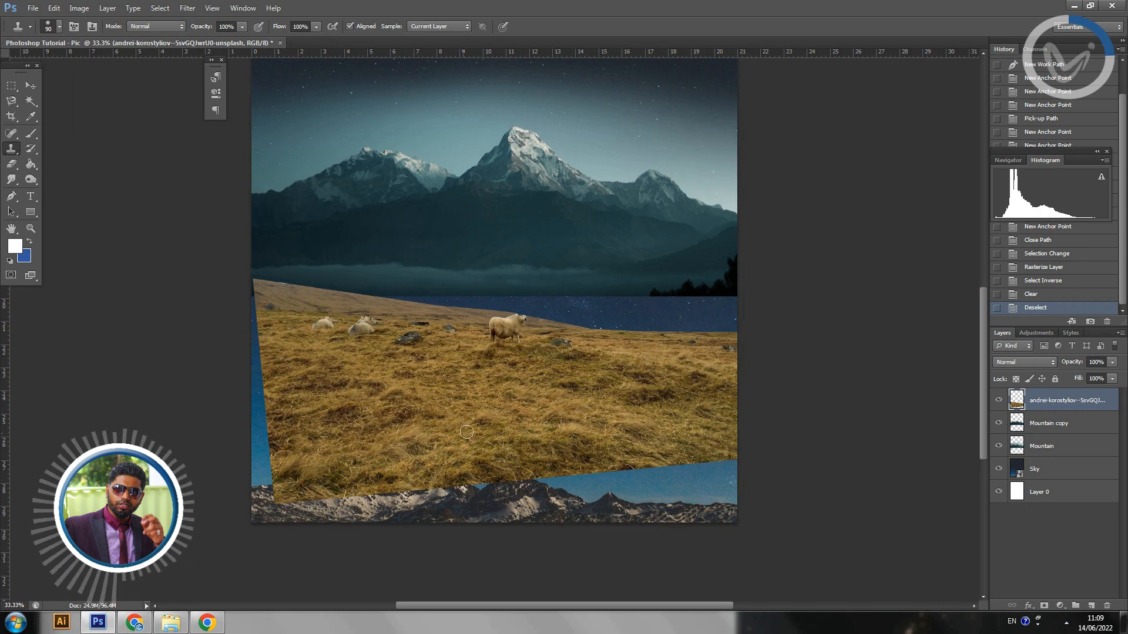
click(58, 25)
click(89, 64)
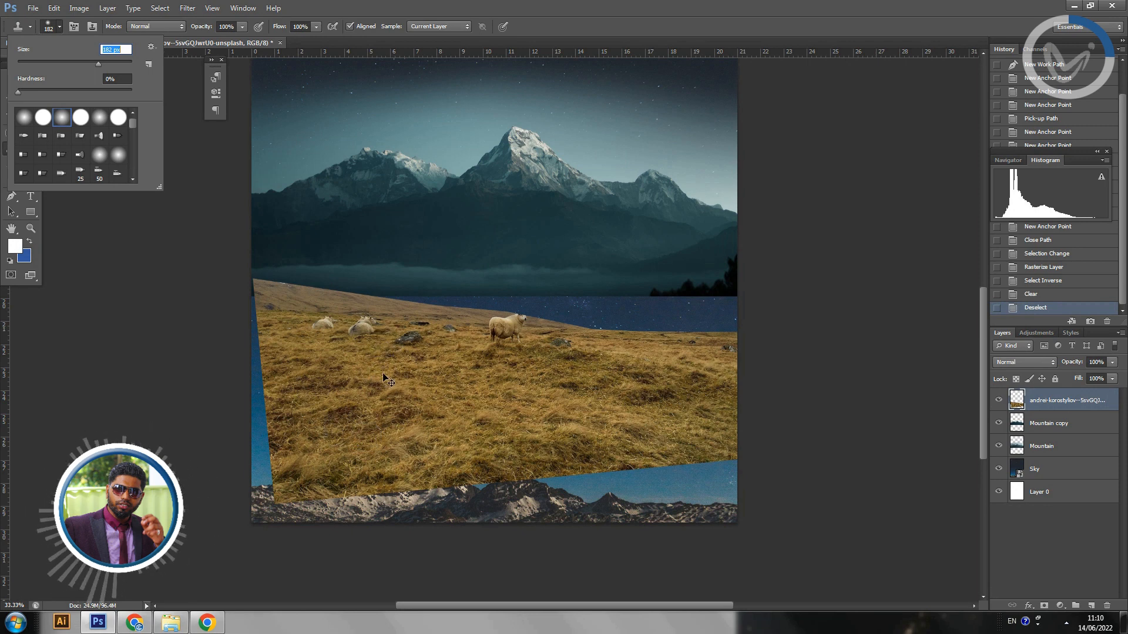
alt+right_click(428, 261)
drag(428, 260, 447, 260)
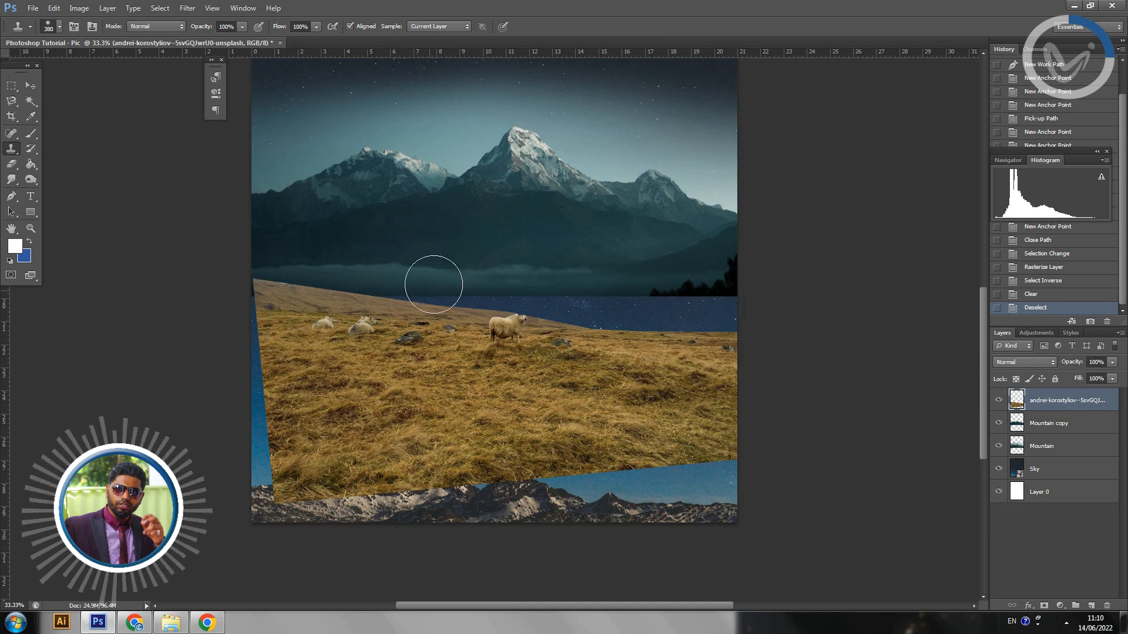
Clone sampled grass over the gap along the hillside's left edge and the lower-left part of the page.
alt+click(347, 380)
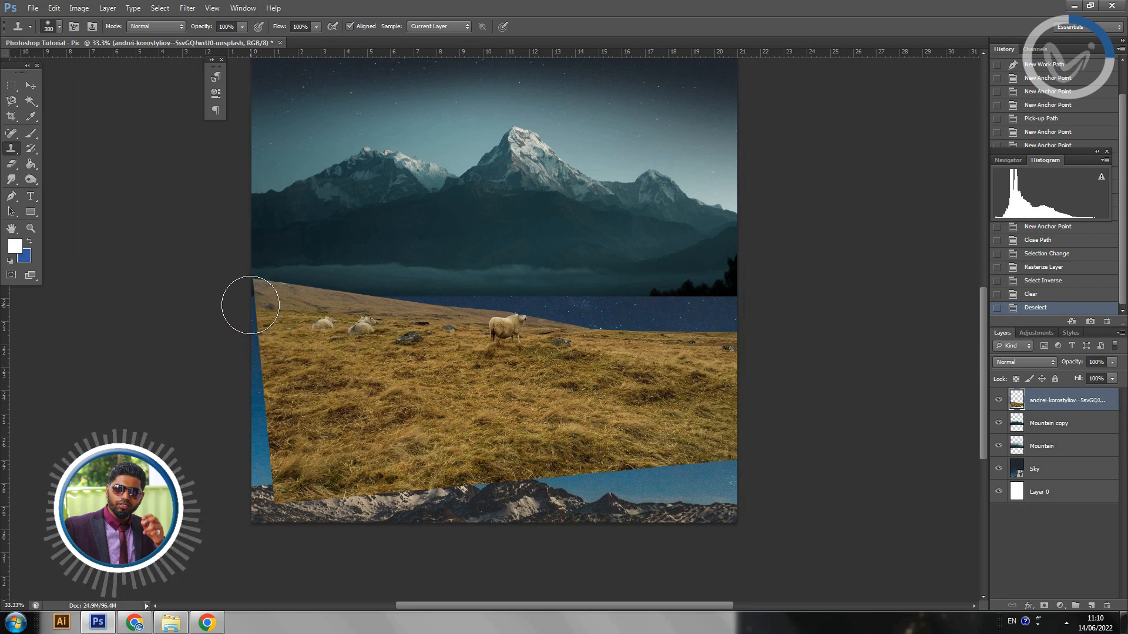
drag(253, 313, 254, 461)
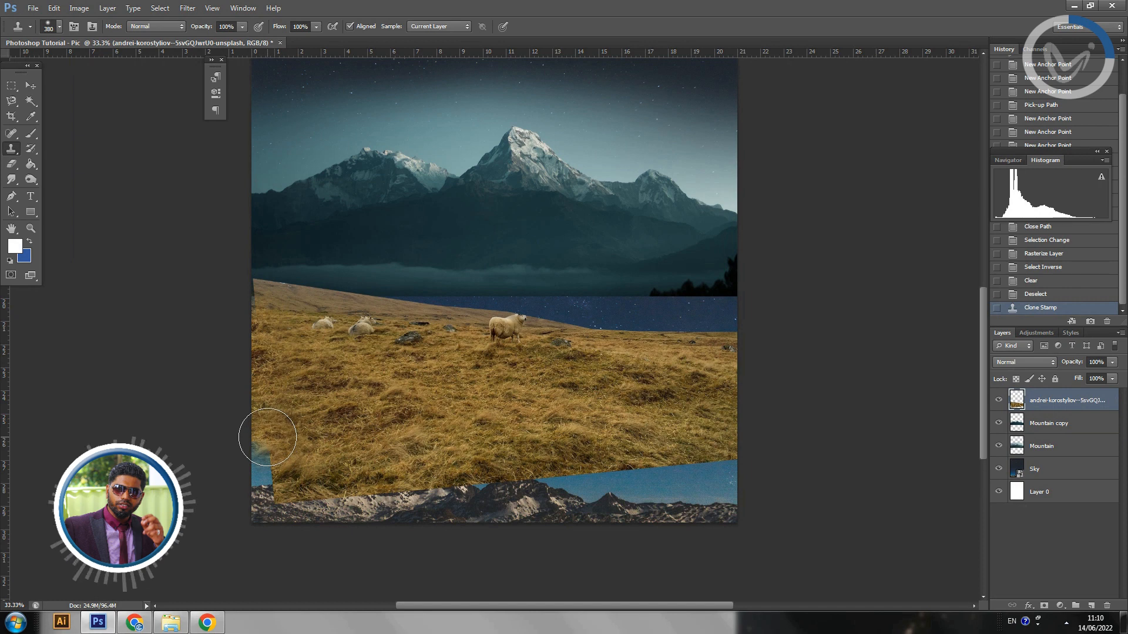
mouse_move(266, 439)
mouse_down()
mouse_move(264, 510)
mouse_move(344, 463)
mouse_move(272, 507)
mouse_move(363, 502)
mouse_move(358, 464)
mouse_move(355, 507)
mouse_move(511, 496)
mouse_up()
Resample the grass and clone it over the remaining blue sky and rocks in the page's lower-right area.
alt+click(470, 400)
alt+click(414, 404)
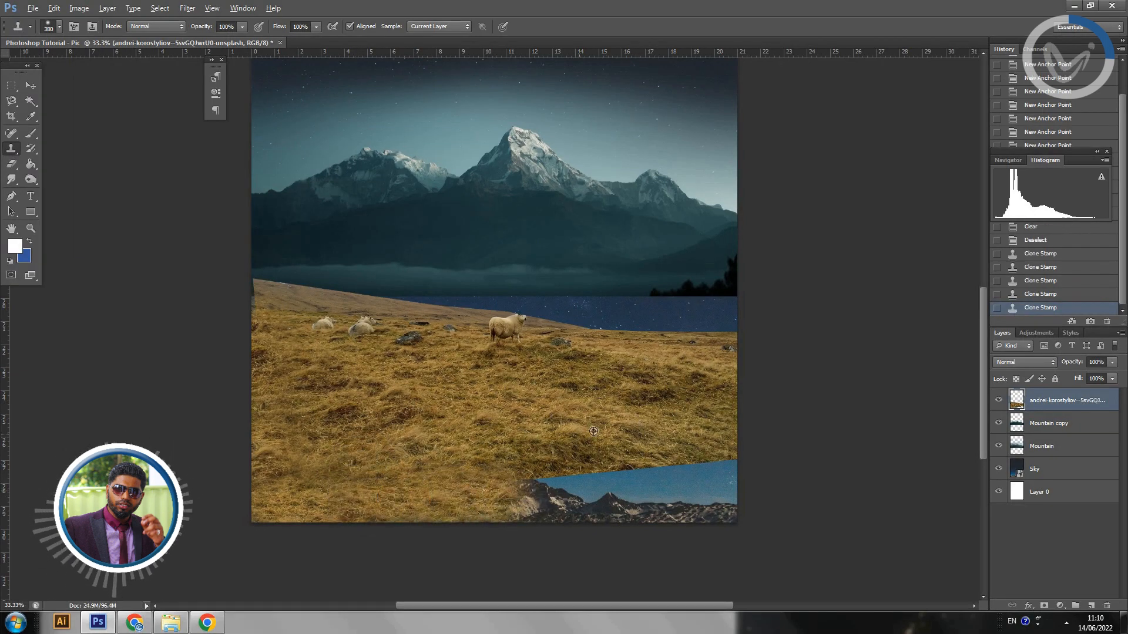
mouse_move(513, 442)
mouse_down()
mouse_move(510, 495)
mouse_move(625, 483)
mouse_up()
drag(529, 472, 666, 476)
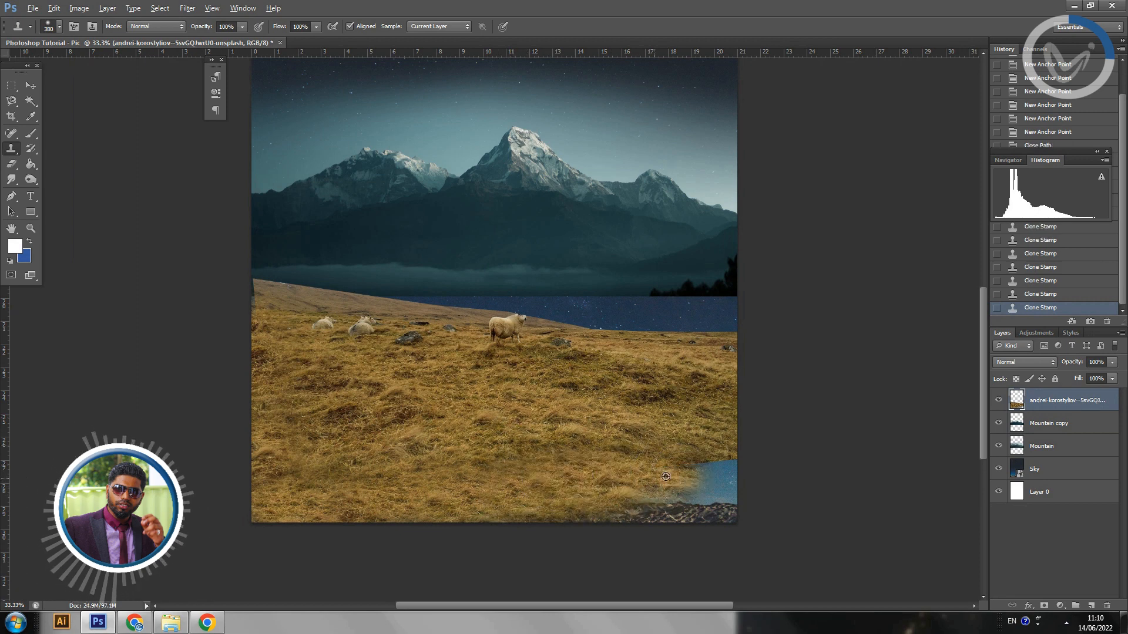
drag(537, 518, 744, 514)
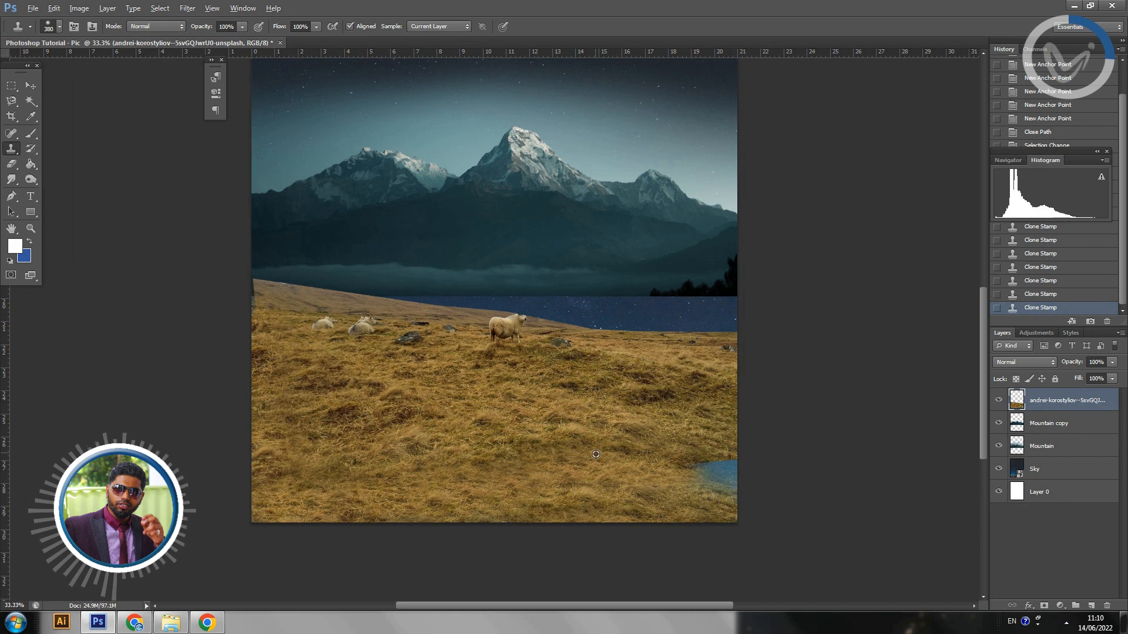
mouse_move(658, 477)
mouse_down()
mouse_move(758, 476)
mouse_move(737, 454)
mouse_move(720, 461)
mouse_move(717, 510)
mouse_up()
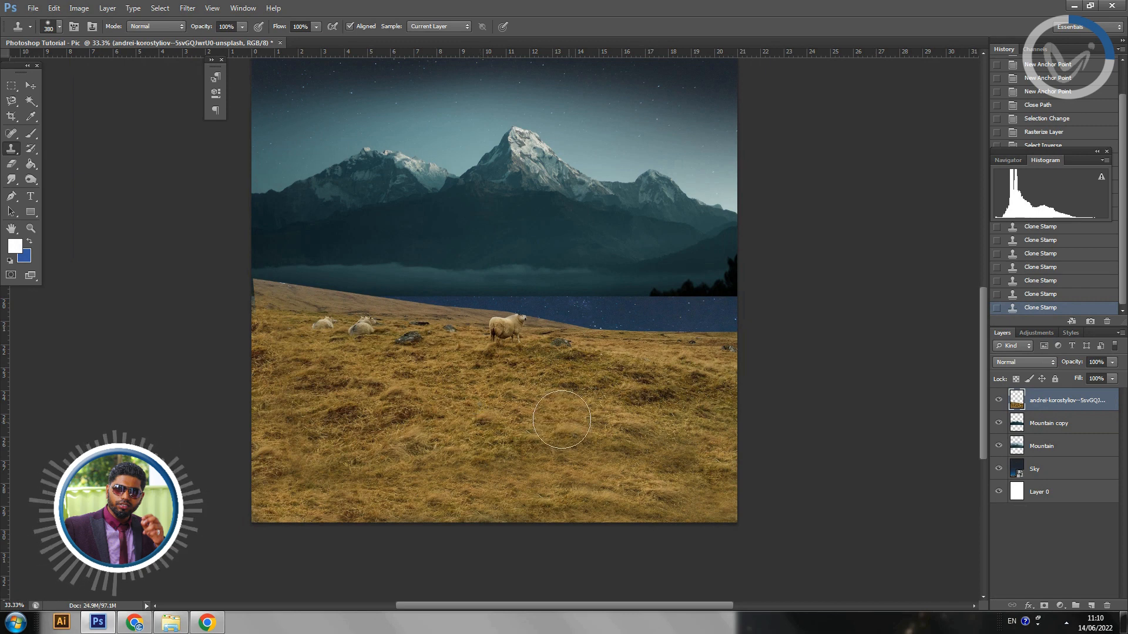
drag(677, 480, 637, 479)
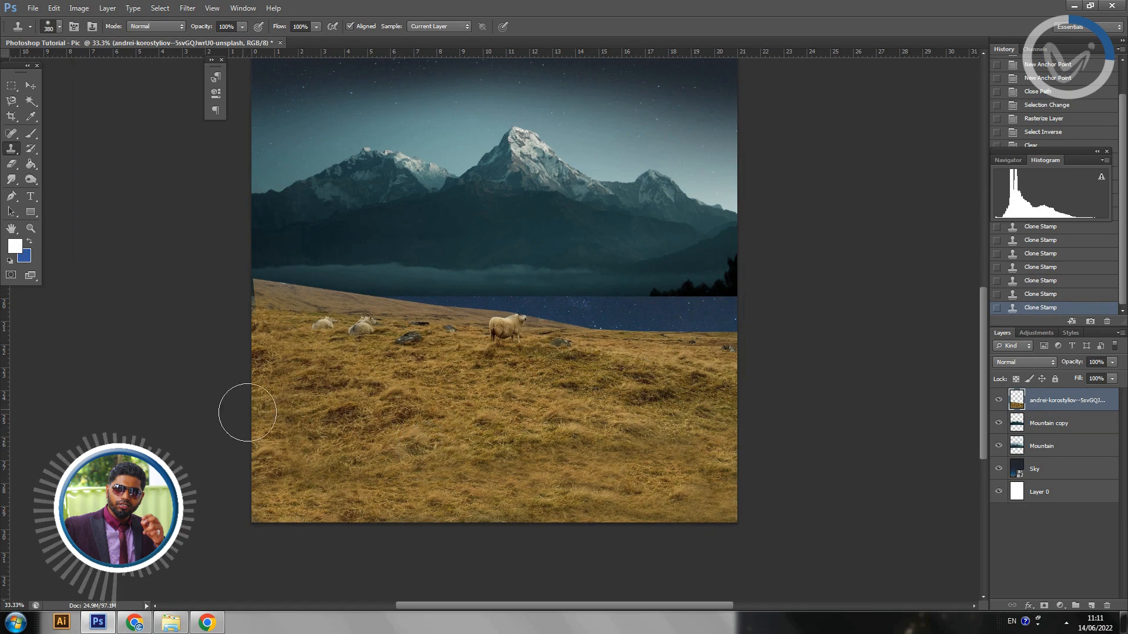
Reduce the clone brush to 176 px and fill the narrow gap at the left edge of the hillside's upper slope.
key(ctrl+plus)
key(ctrl+plus)
key(ctrl+plus)
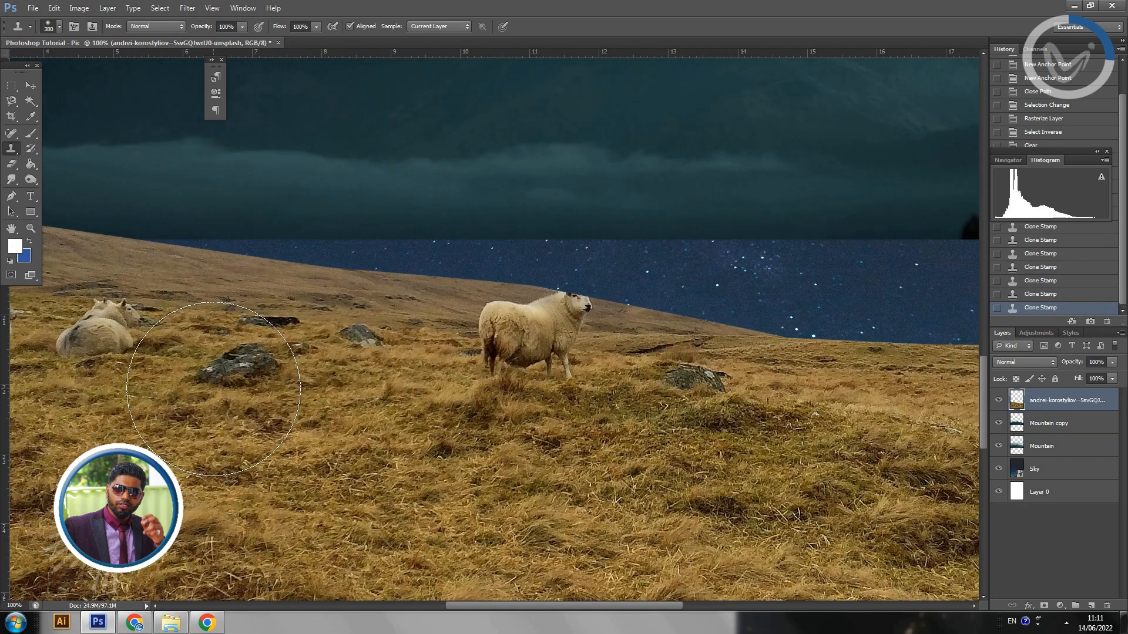
drag(276, 396, 733, 411)
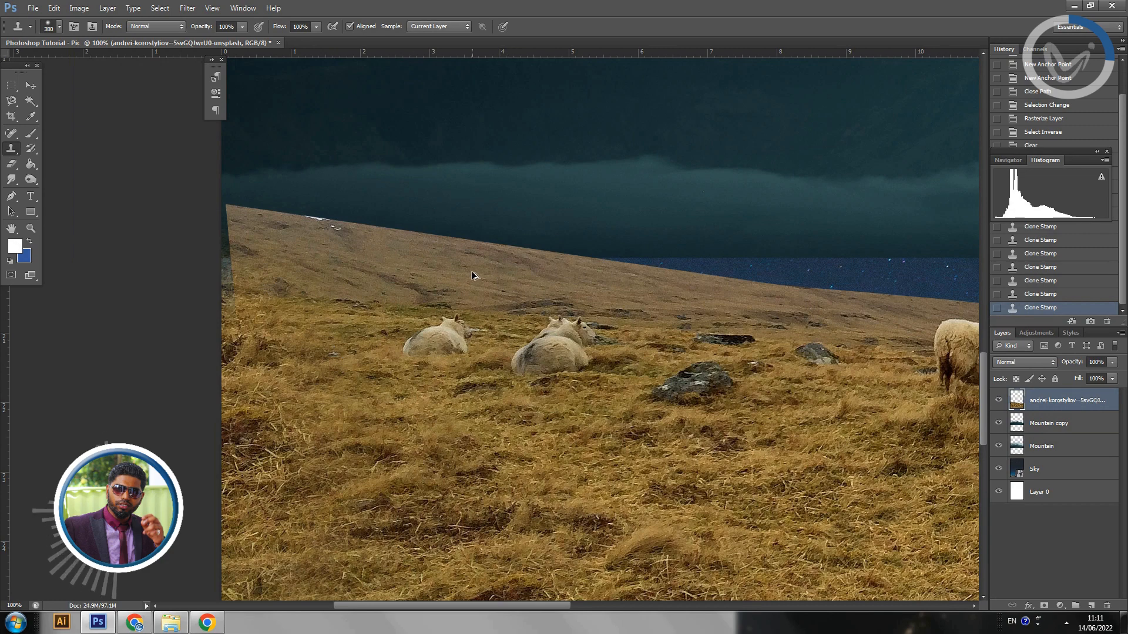
drag(471, 270, 414, 272)
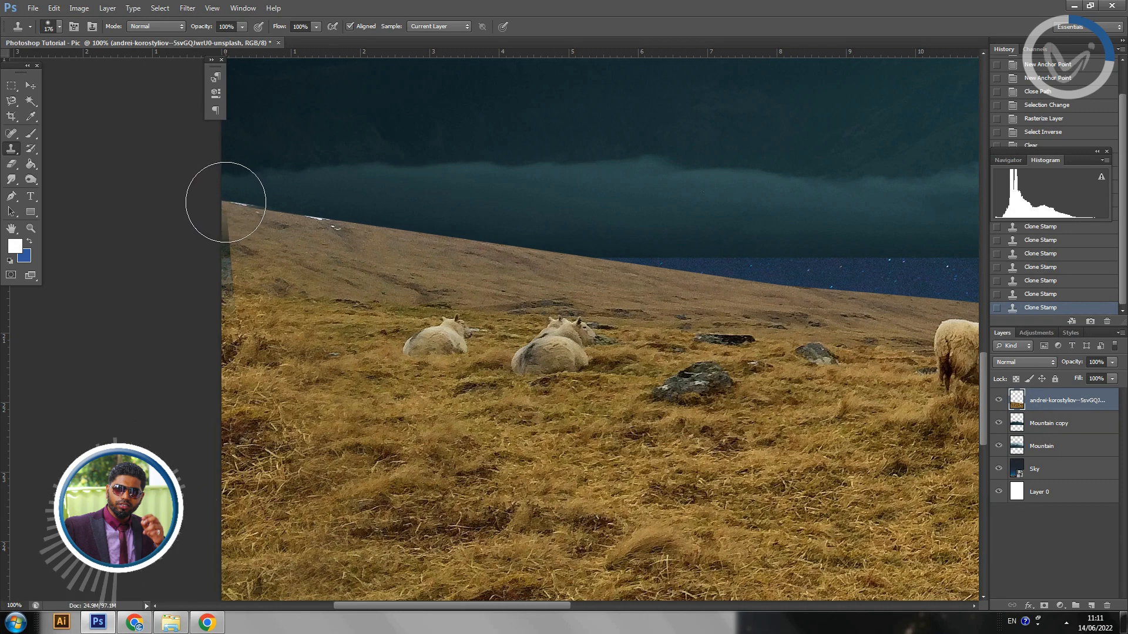
drag(226, 205, 222, 297)
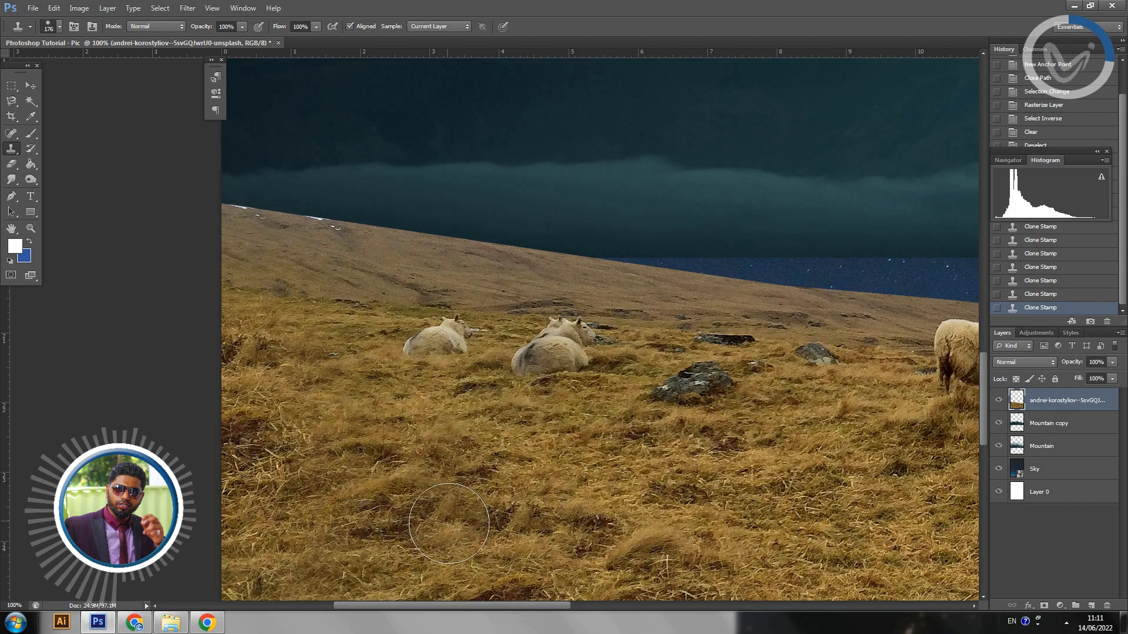
mouse_move(552, 473)
mouse_down()
mouse_move(363, 472)
mouse_move(360, 411)
mouse_move(454, 423)
mouse_move(479, 448)
mouse_up()
drag(276, 293, 251, 290)
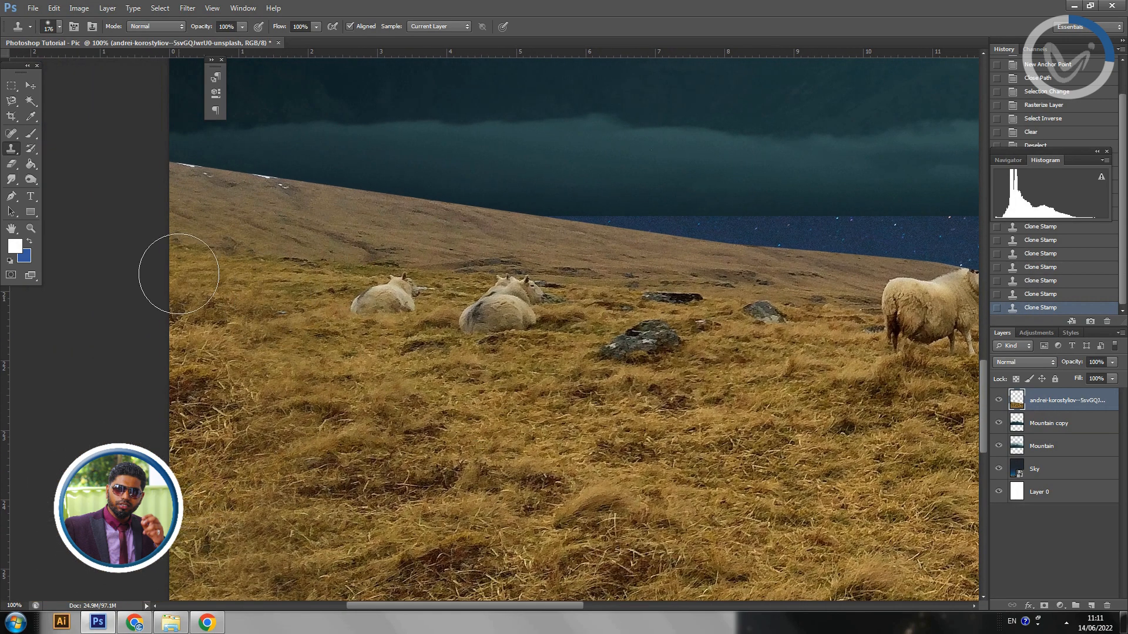
Clone nearby grass over the leftmost lying sheep to remove it from the hillside.
alt+click(278, 268)
mouse_move(338, 271)
mouse_down()
mouse_move(381, 277)
mouse_move(378, 334)
mouse_up()
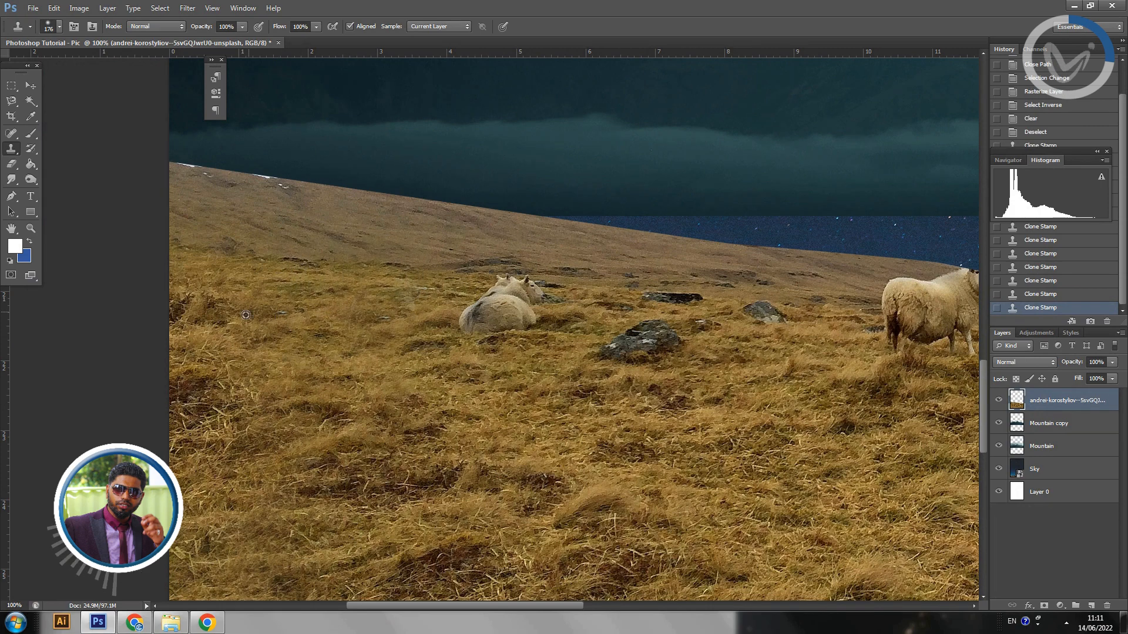
alt+click(276, 293)
drag(386, 292, 388, 325)
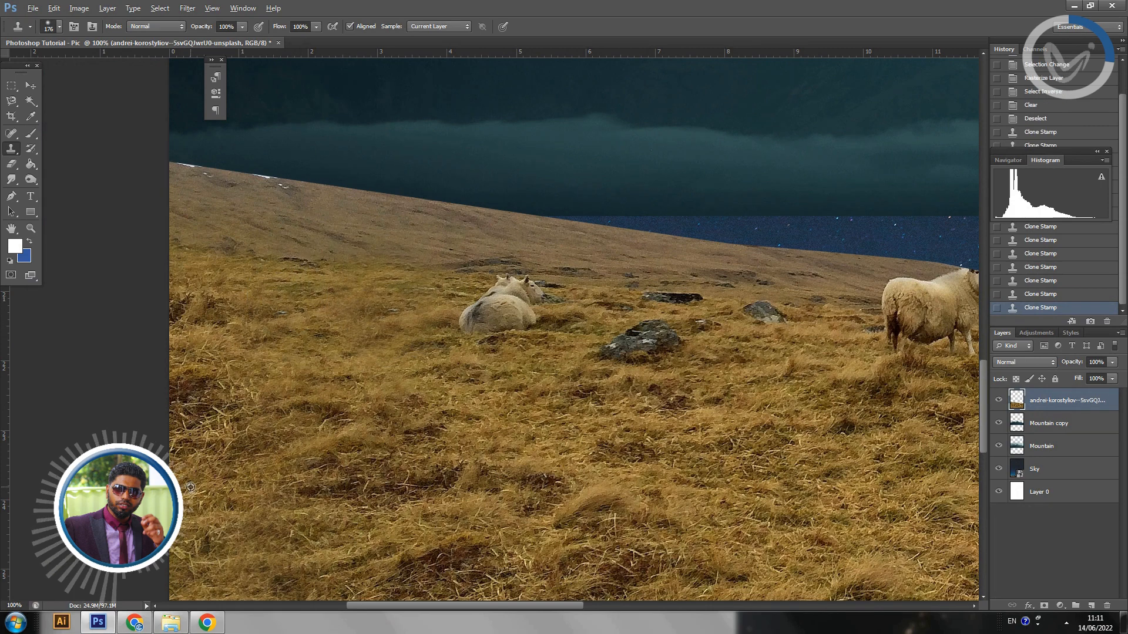
Sample grass around the remaining lying sheep and clone it over the animal until it is removed from the hillside.
alt+click(447, 266)
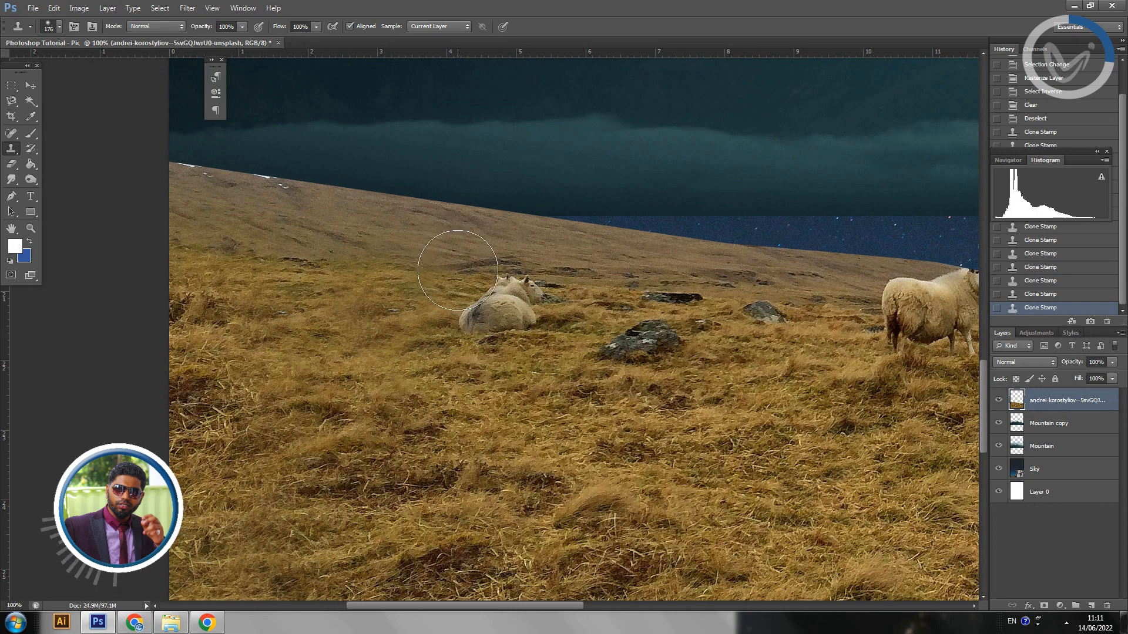
drag(493, 282, 498, 258)
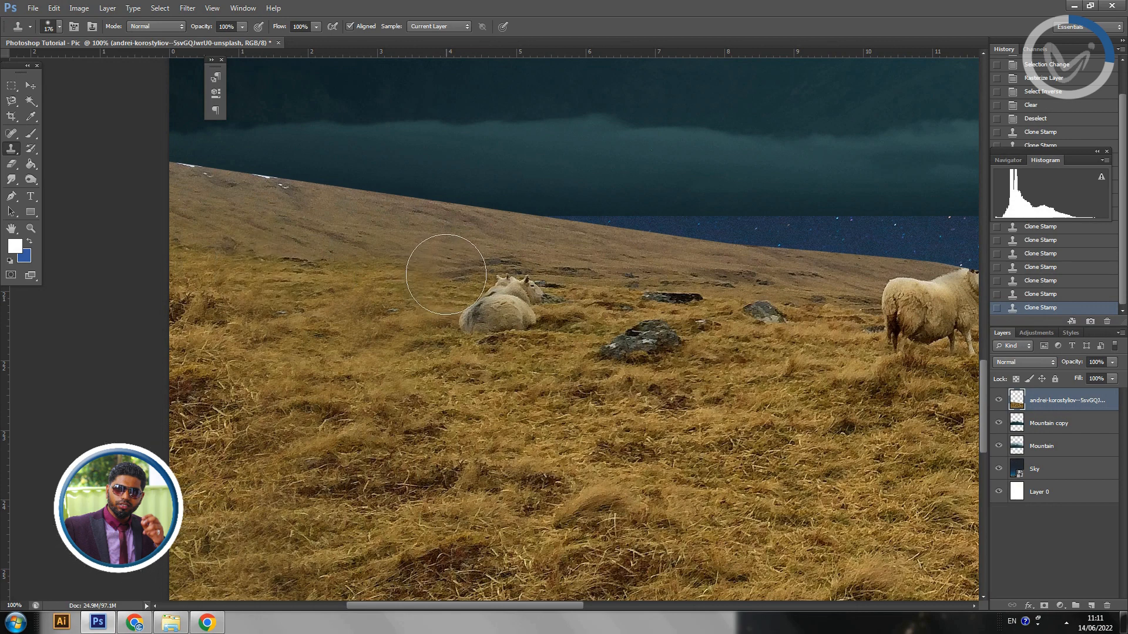
drag(458, 265, 453, 277)
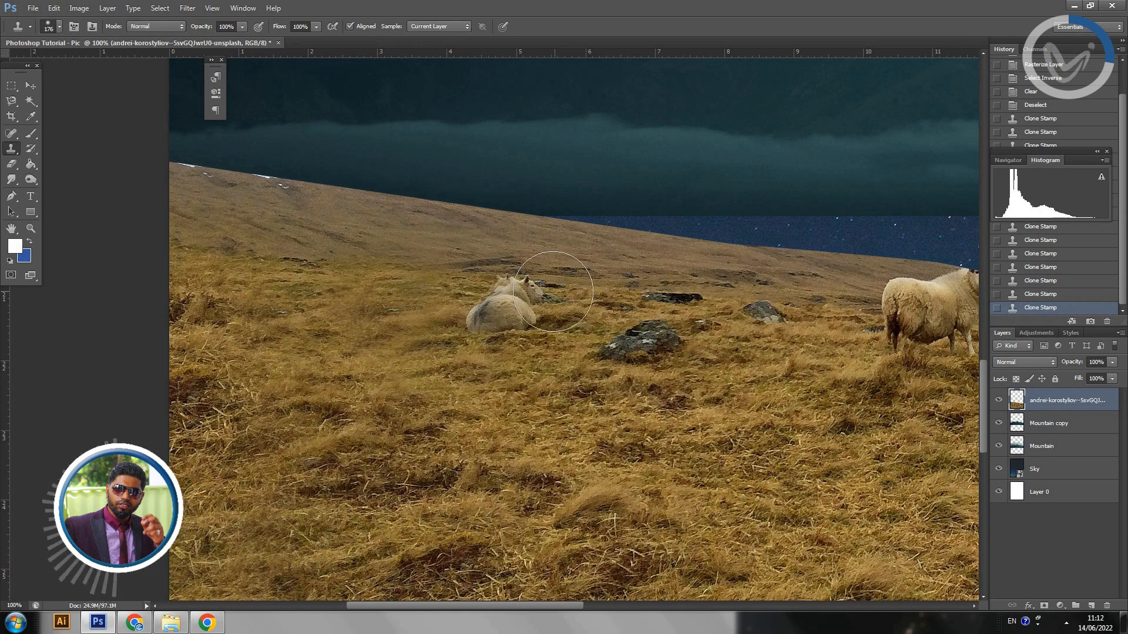
mouse_move(553, 292)
mouse_down()
mouse_move(517, 281)
mouse_move(528, 285)
mouse_move(526, 333)
mouse_up()
alt+click(574, 279)
mouse_move(508, 288)
mouse_down()
mouse_move(483, 311)
mouse_move(474, 344)
mouse_move(494, 344)
mouse_move(475, 327)
mouse_up()
alt+click(483, 386)
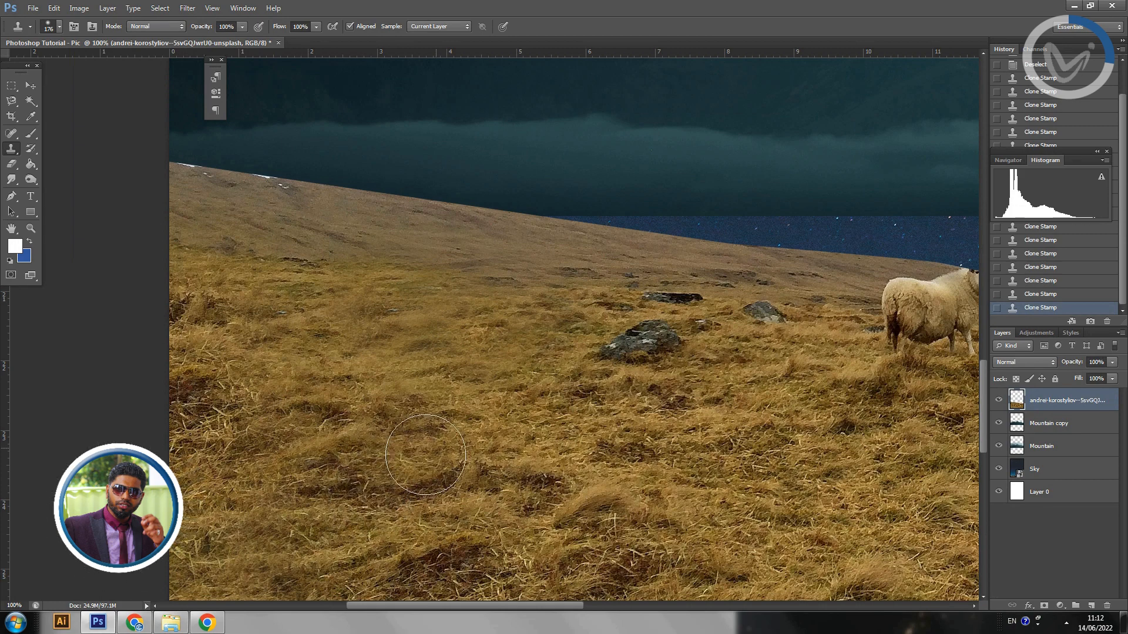
Clone nearby hillside over the standing sheep's hindquarters and undo the last clone stroke.
drag(658, 358, 444, 353)
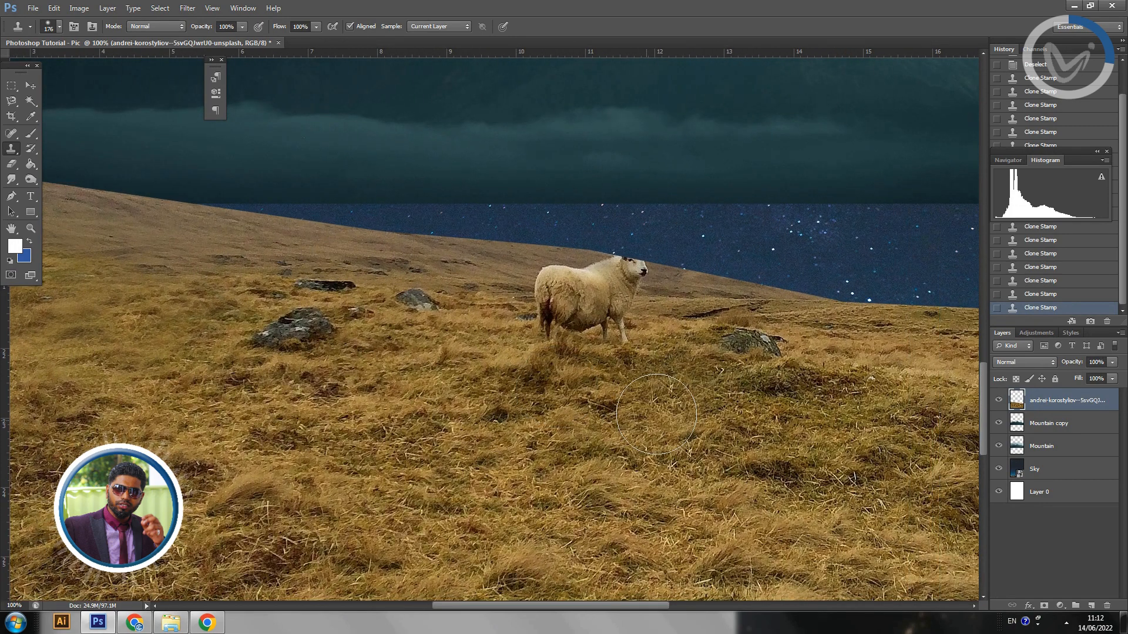
alt+click(478, 291)
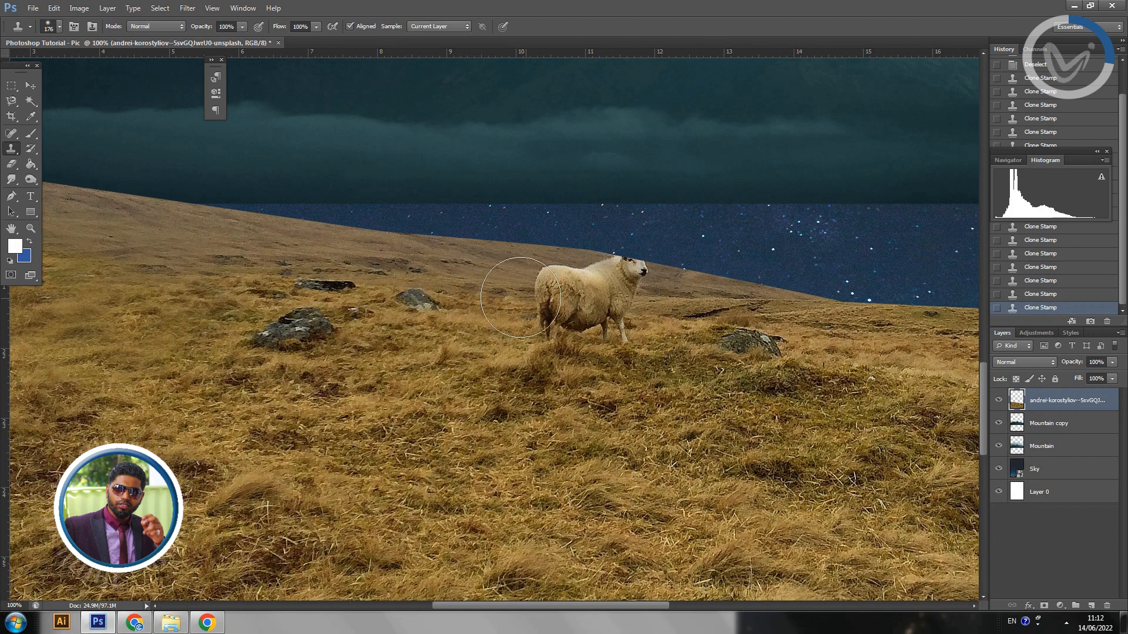
mouse_move(554, 298)
mouse_down()
mouse_move(687, 332)
mouse_move(629, 307)
mouse_move(563, 309)
mouse_up()
alt+click(680, 313)
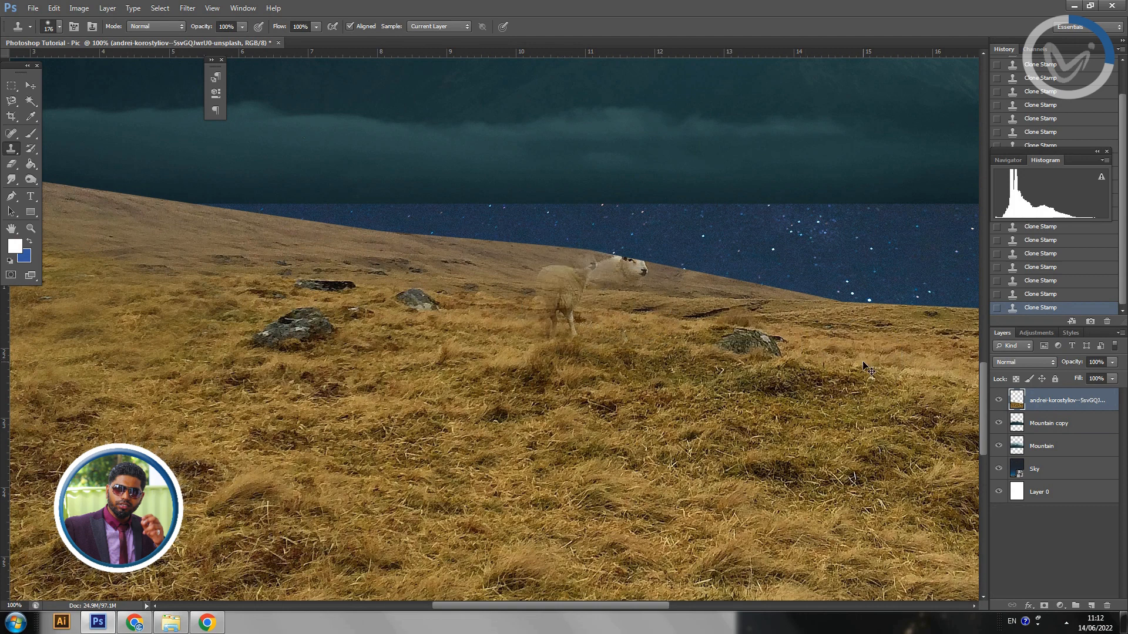
key(ctrl+z)
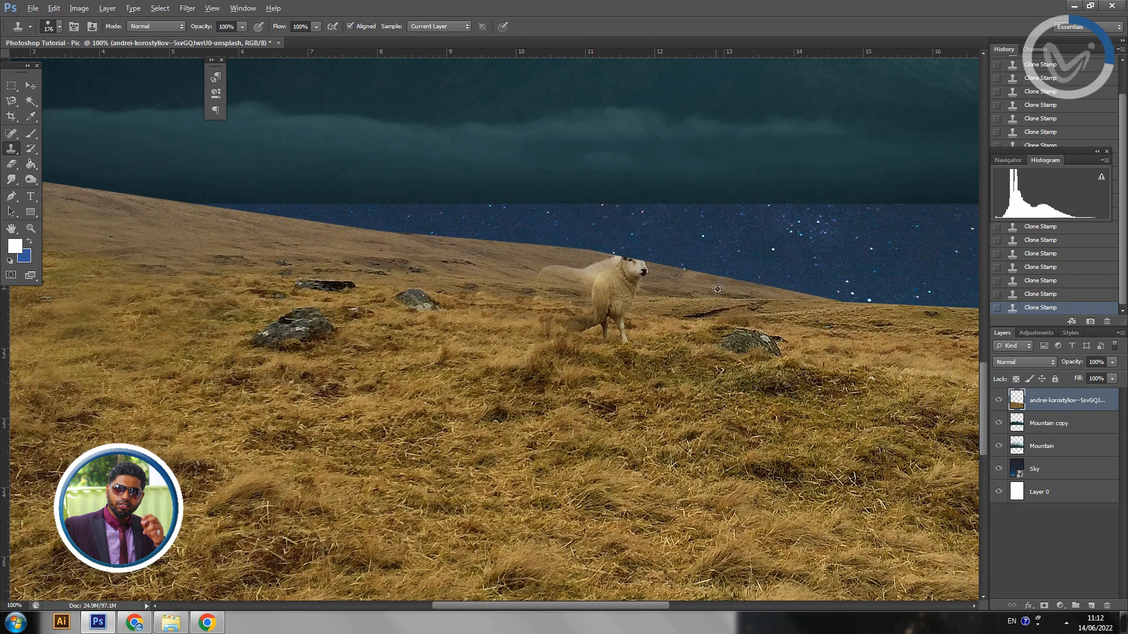
Resample the grass below the standing sheep and clone it over its legs, belly and back.
alt+click(614, 397)
drag(555, 323, 618, 332)
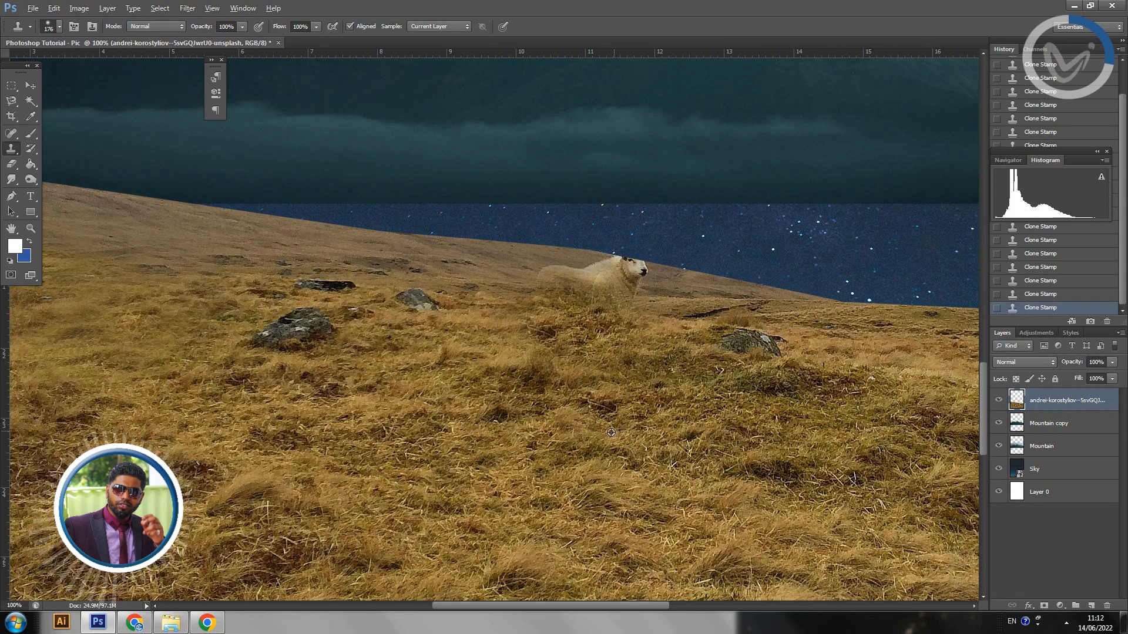
drag(550, 328, 633, 330)
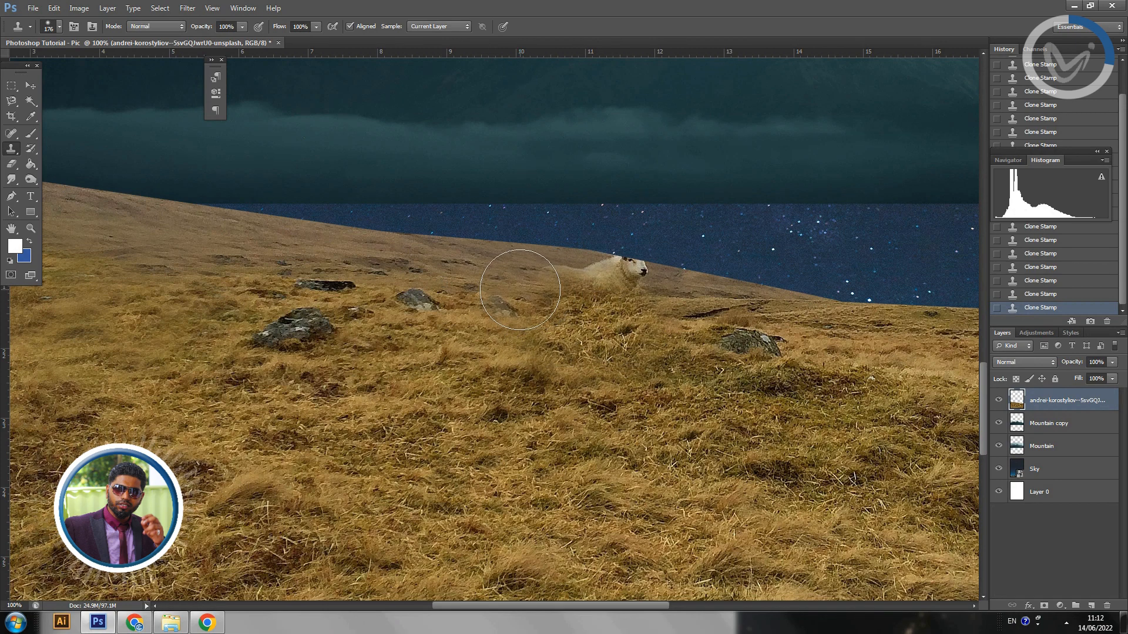
drag(517, 292, 579, 310)
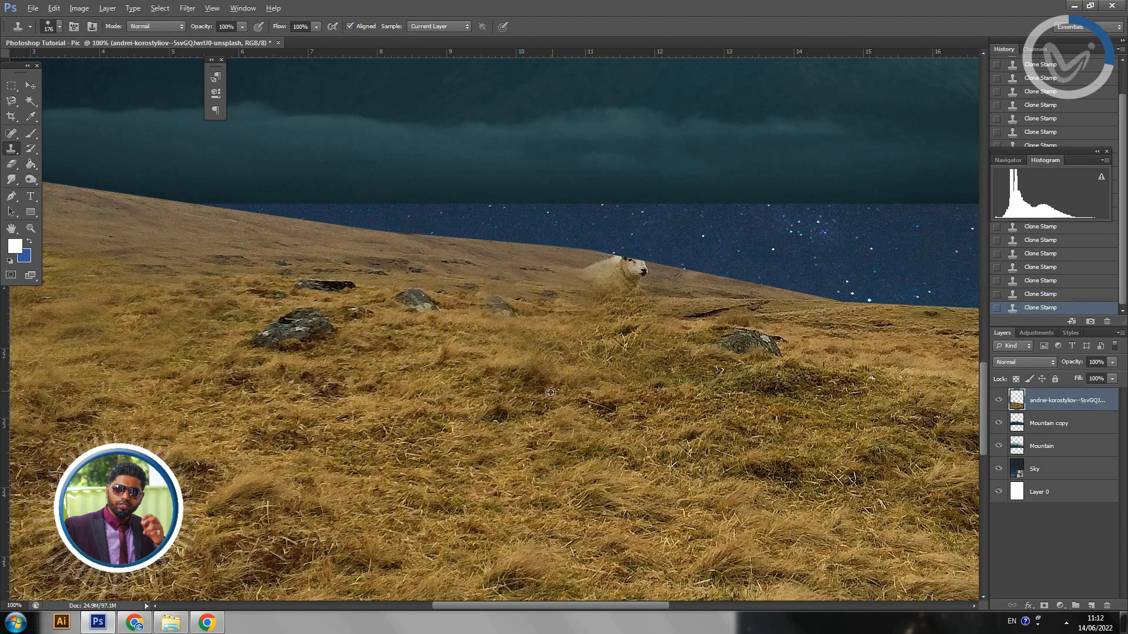
Reduce the clone brush to 104 px and clone hillside over the sheep's neck and head, restoring the ridge line.
key(alt)
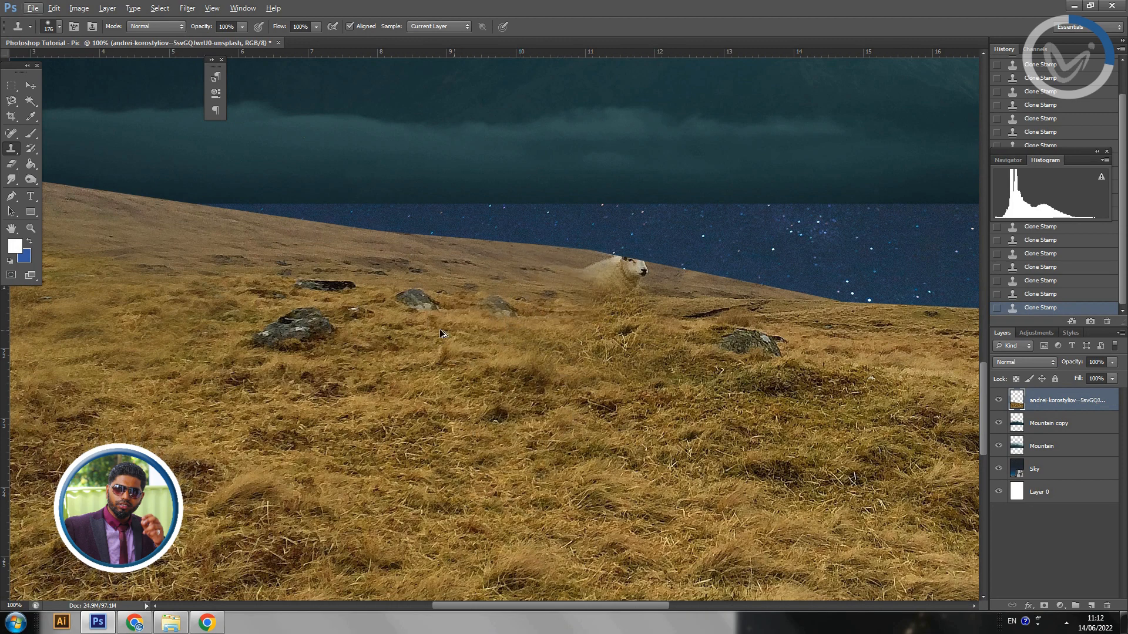
mouse_move(473, 333)
mouse_down()
mouse_move(442, 331)
mouse_move(452, 327)
mouse_up()
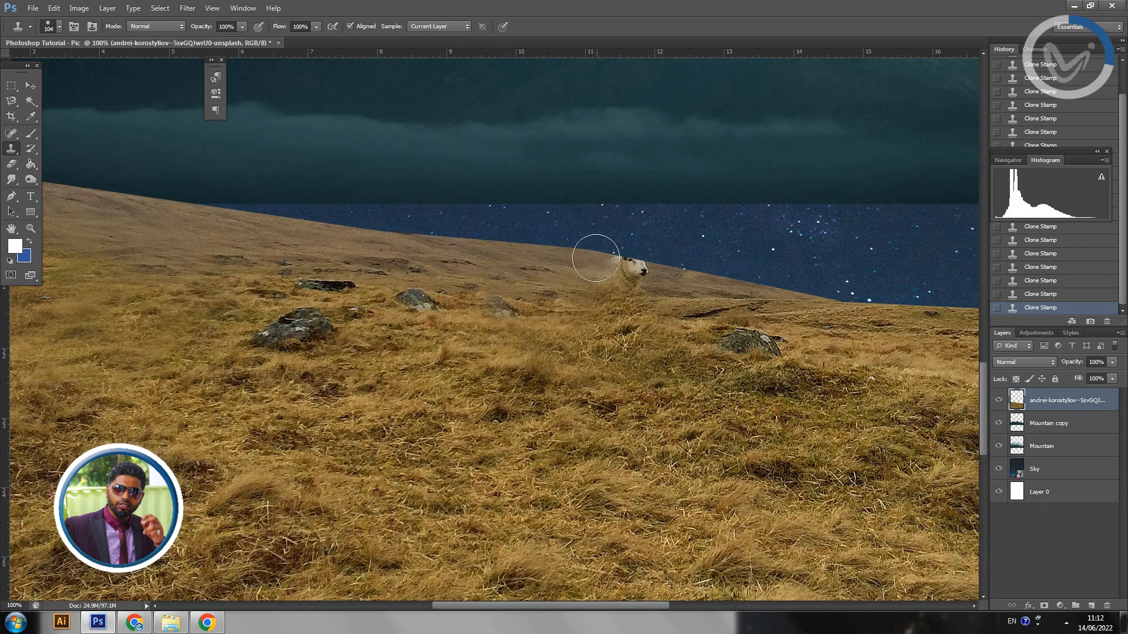
drag(596, 257, 594, 299)
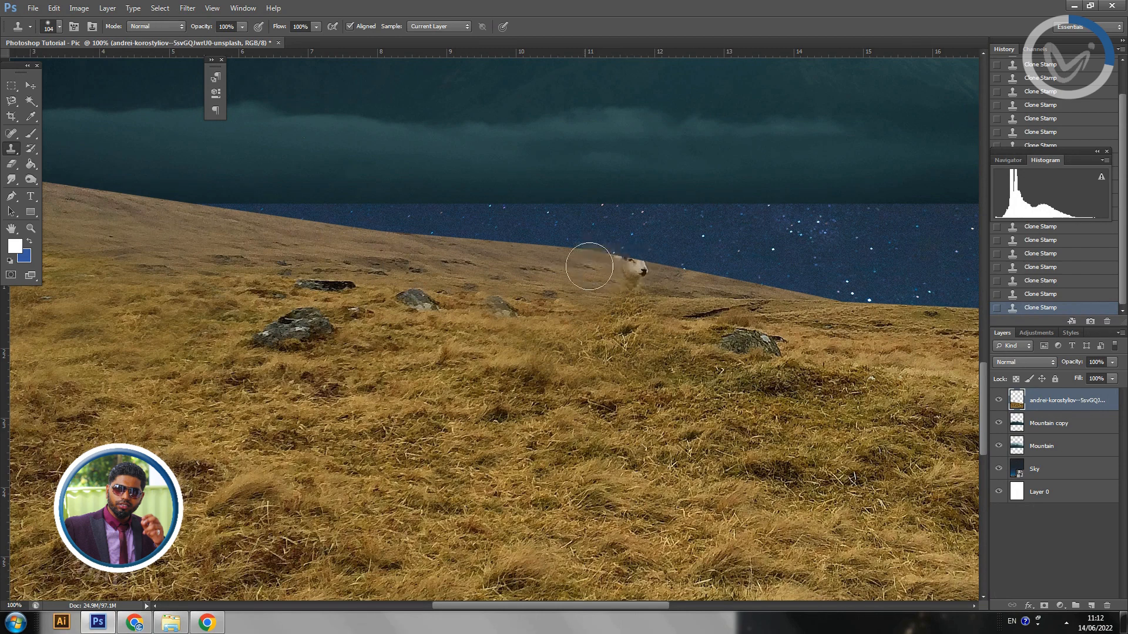
drag(627, 263, 622, 260)
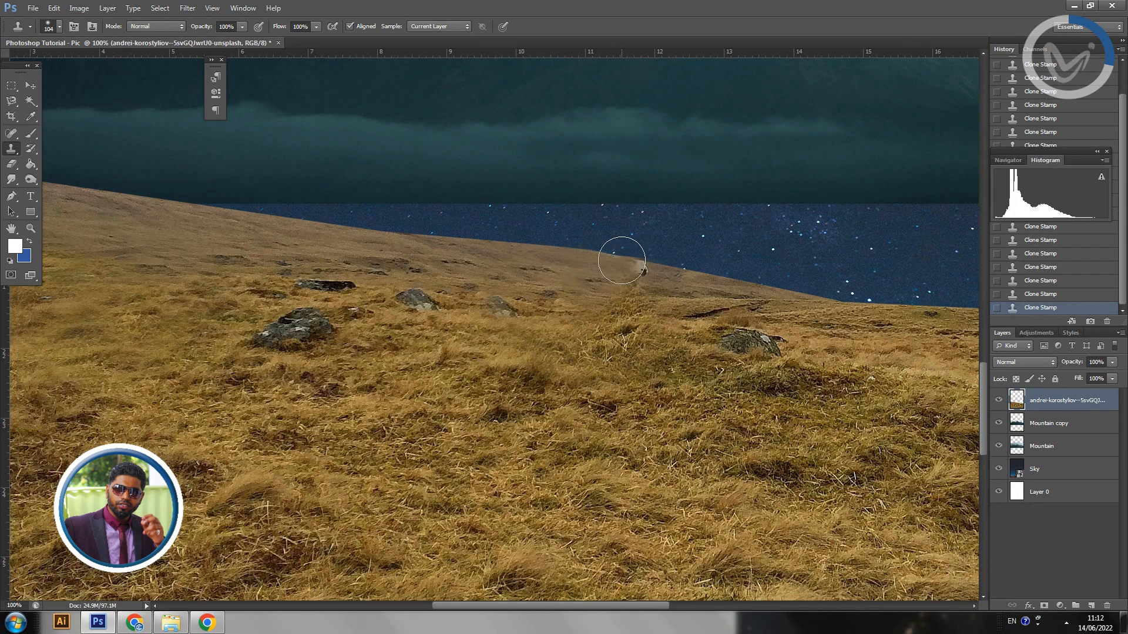
alt+click(682, 272)
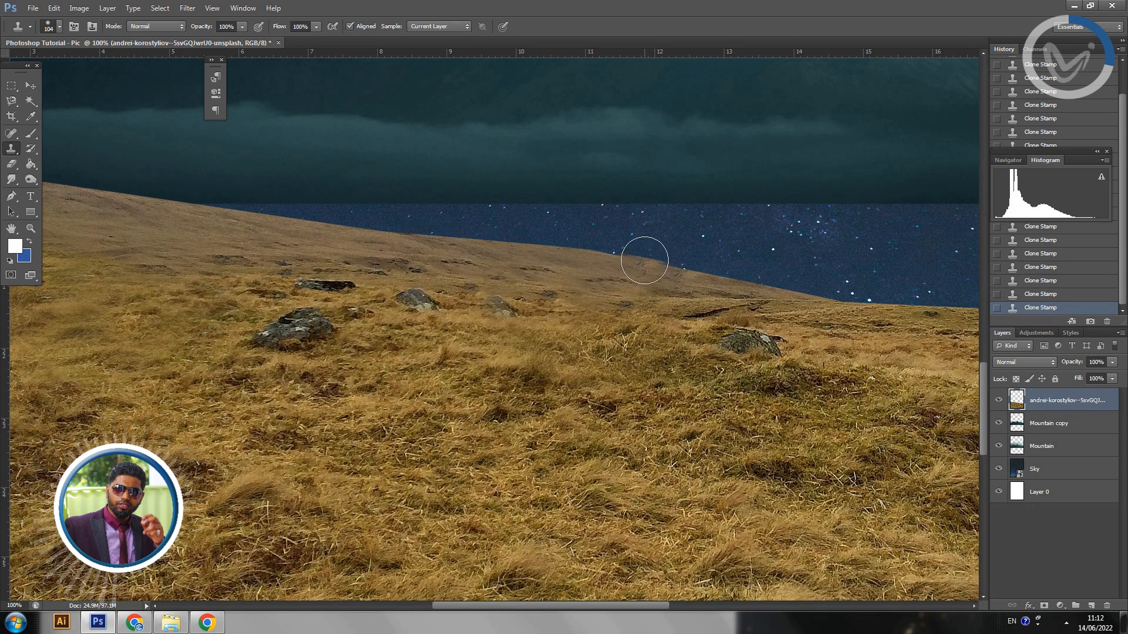
drag(643, 262, 642, 315)
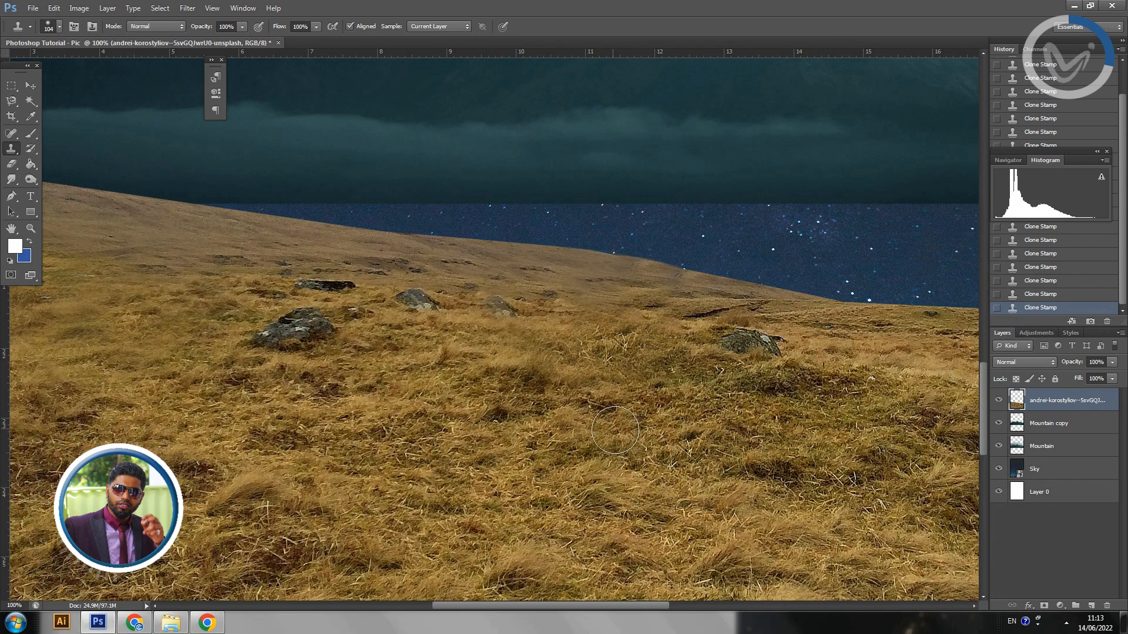
Scale the hillside layer to 117% and move it up so its ridge covers the blue strip below the mountains.
key(ctrl+minus)
key(ctrl+minus)
key(ctrl+minus)
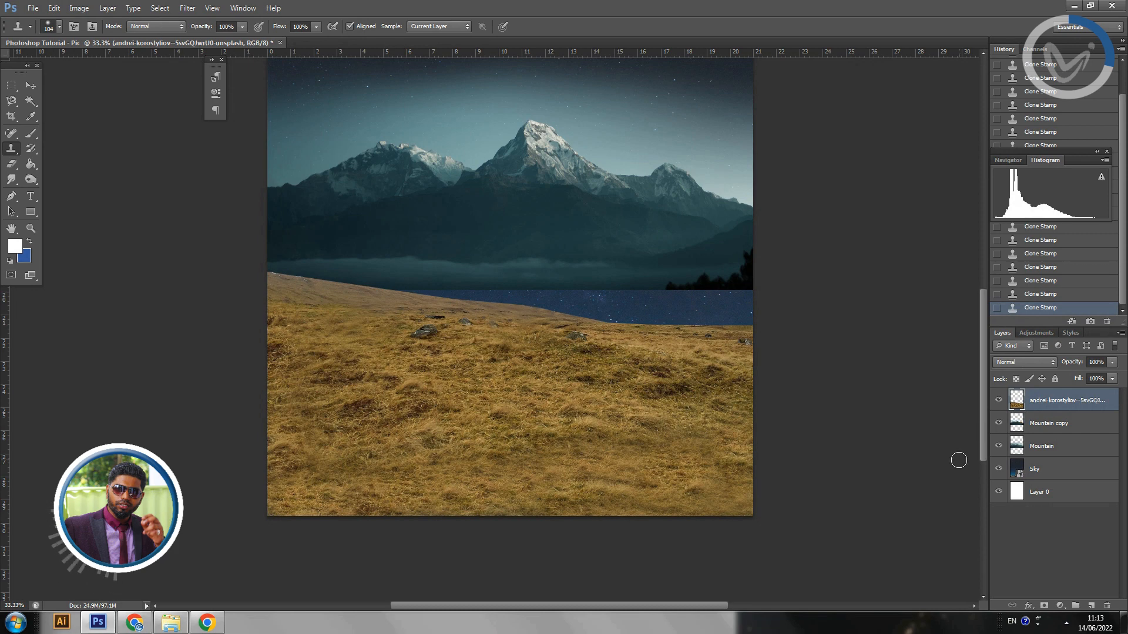
scroll(959, 460, up, 8)
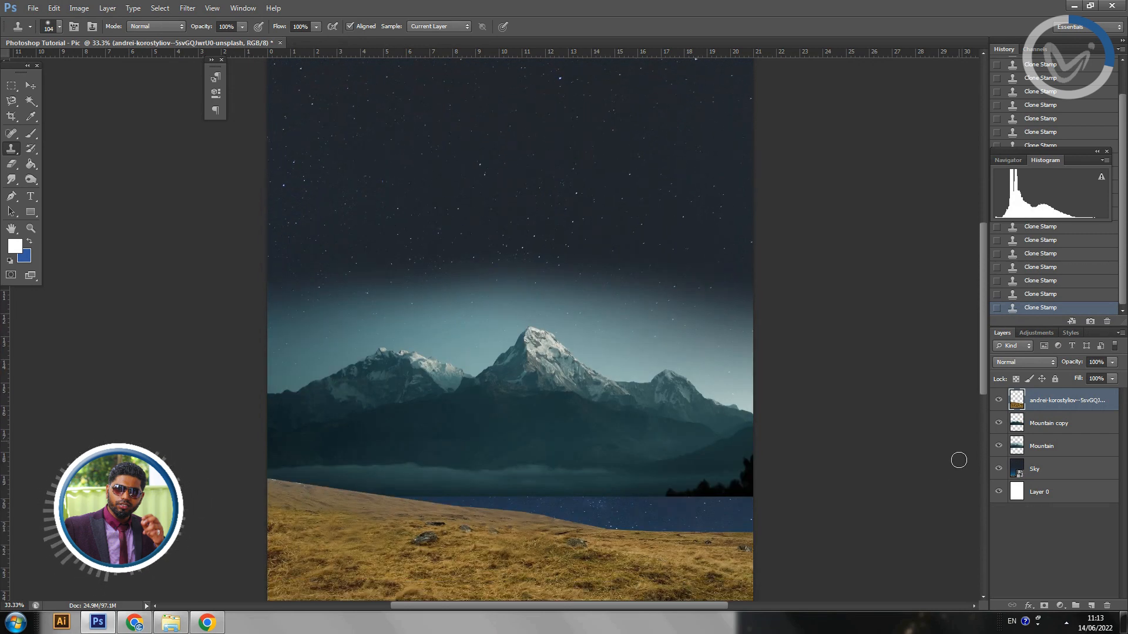
scroll(959, 461, down, 7)
click(1054, 424)
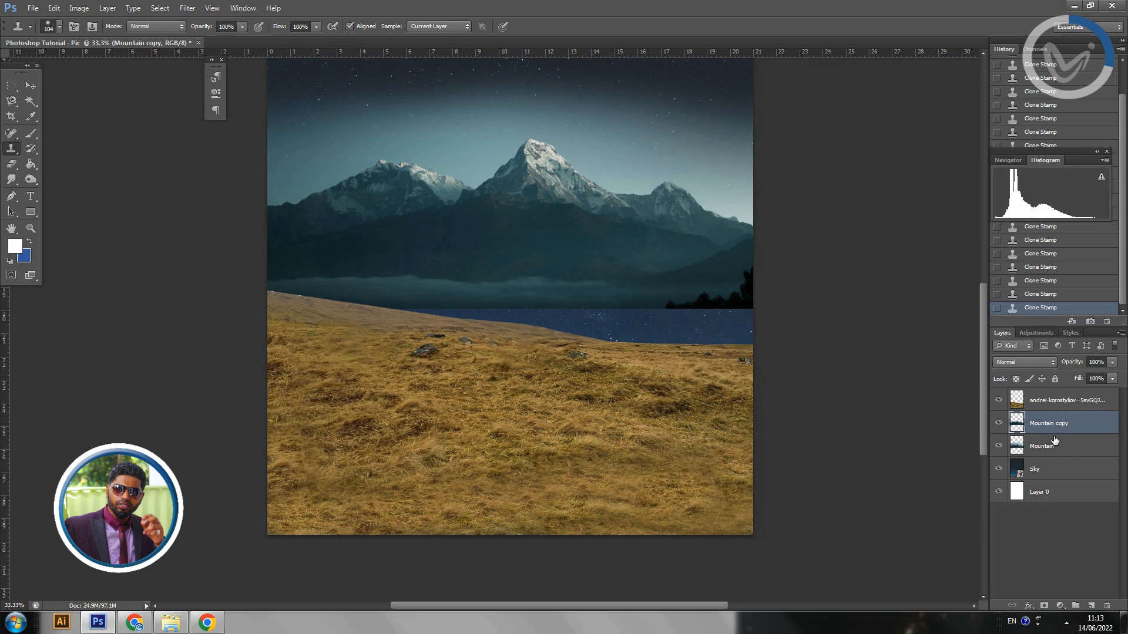
shift+click(1053, 446)
click(31, 85)
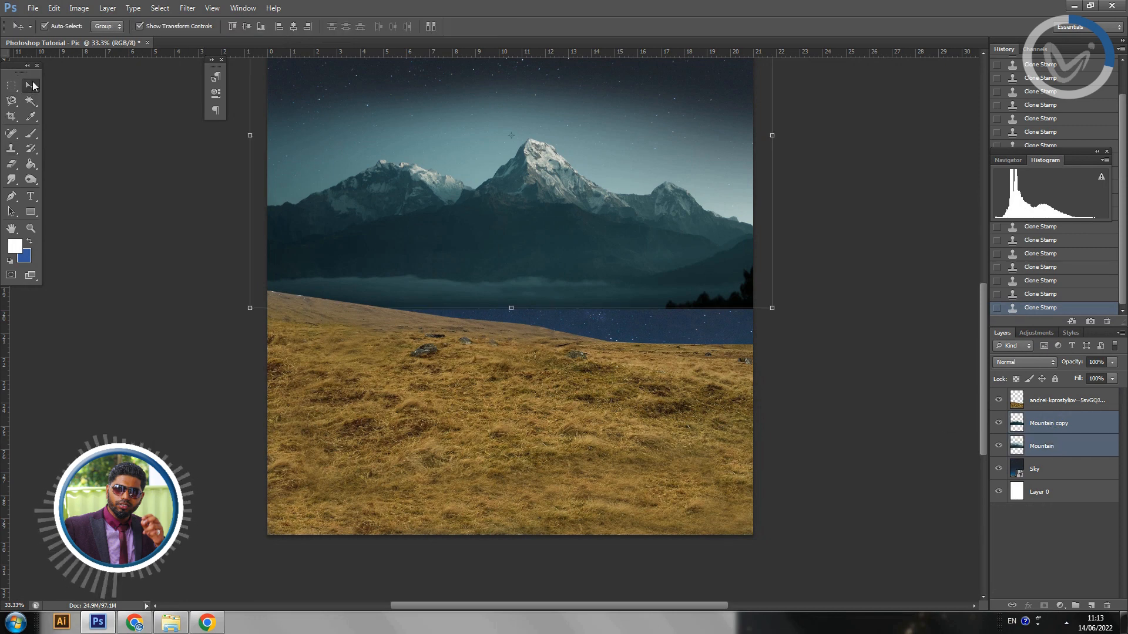
click(1038, 395)
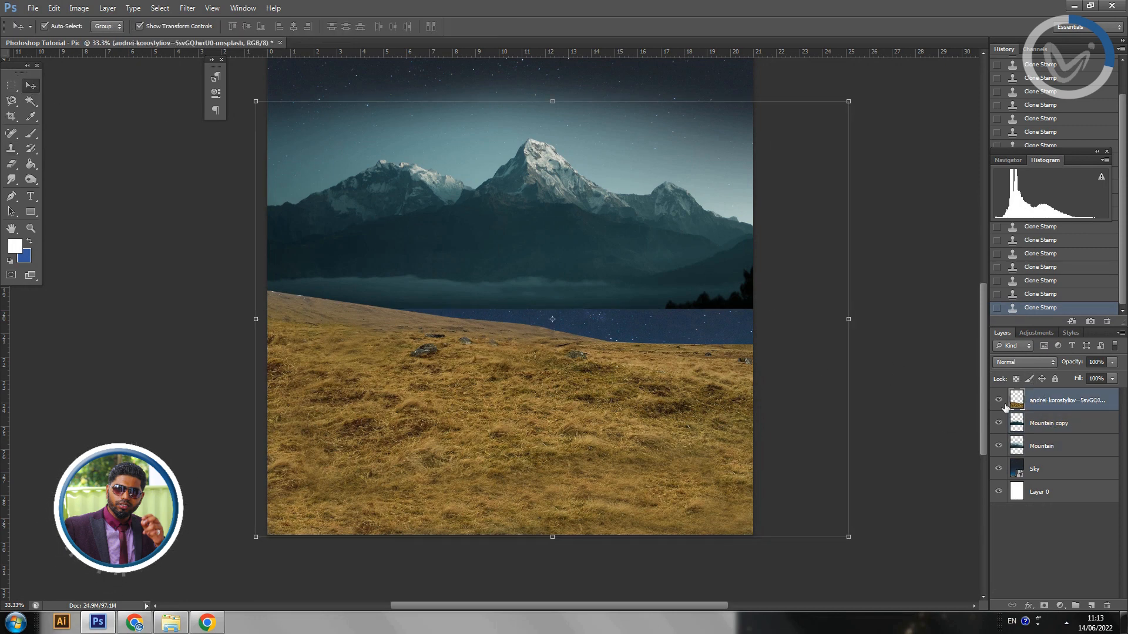
drag(853, 106, 894, 83)
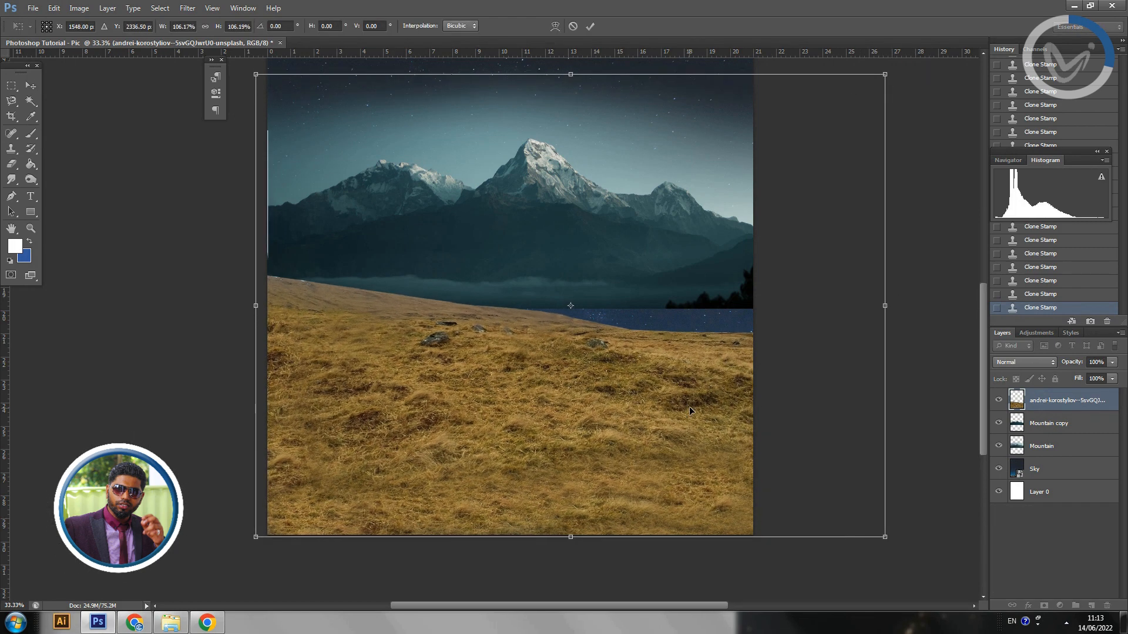
drag(687, 411, 658, 368)
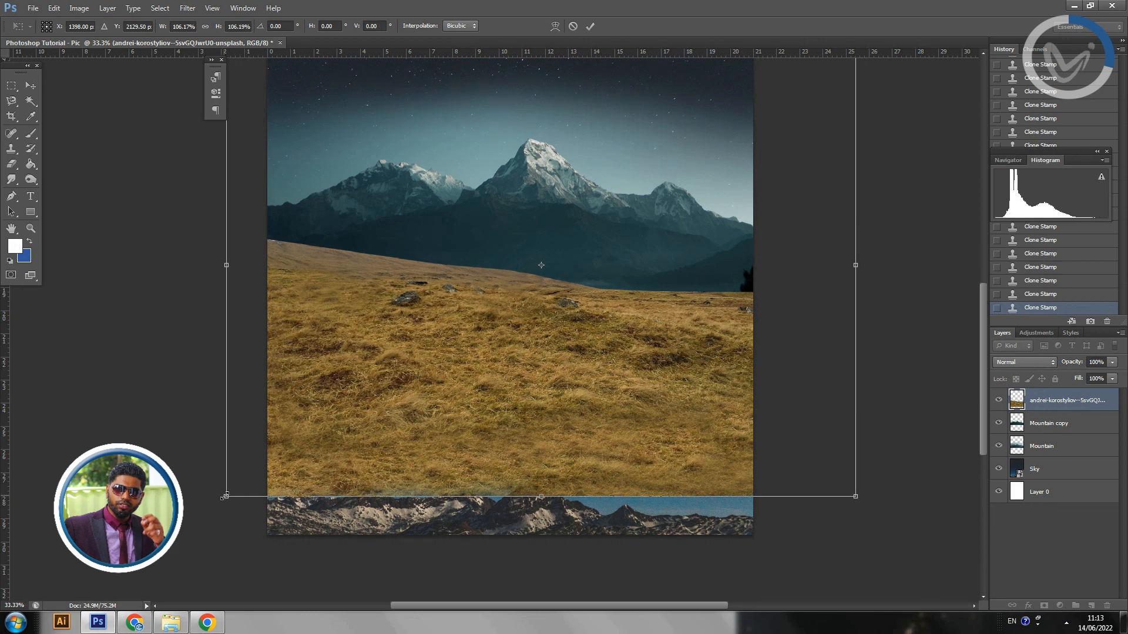
drag(225, 497, 163, 544)
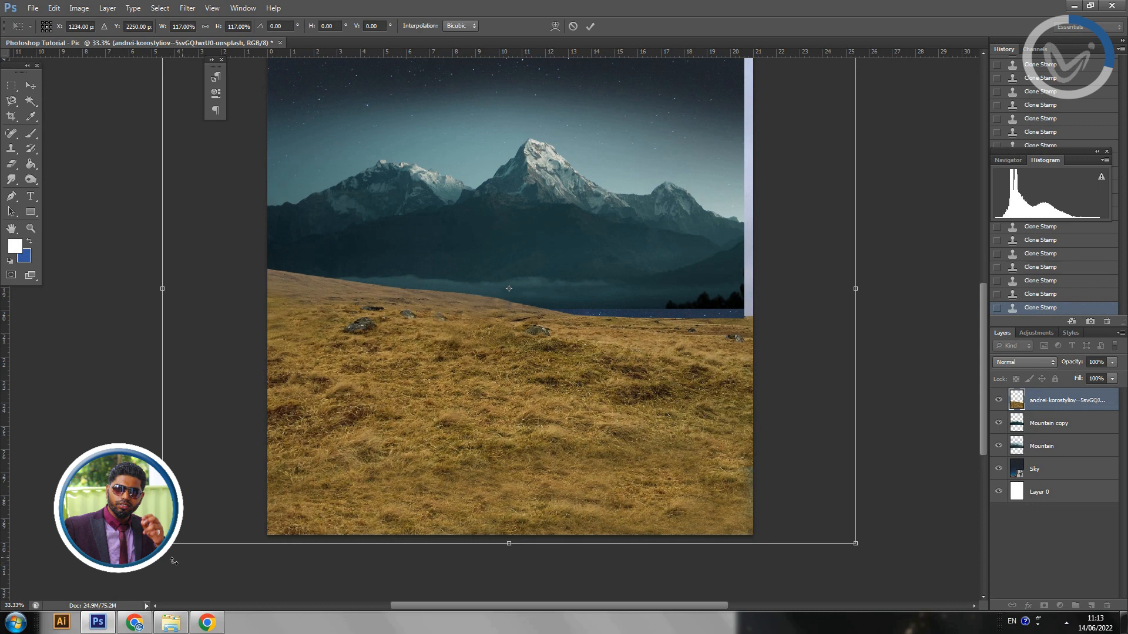
drag(390, 504, 401, 479)
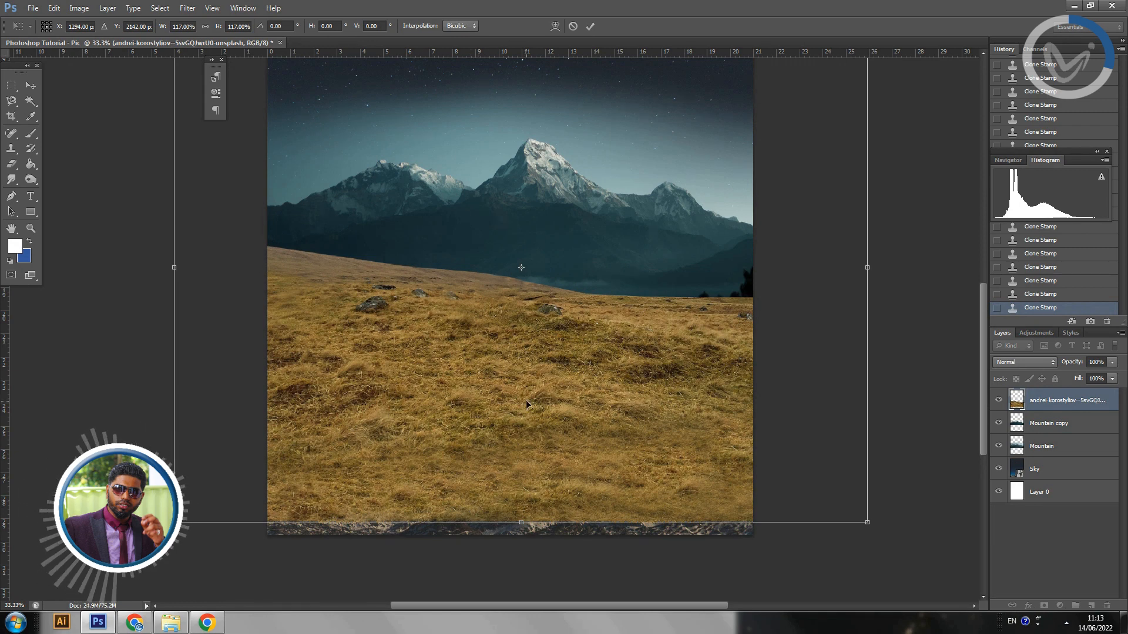
drag(526, 404, 527, 392)
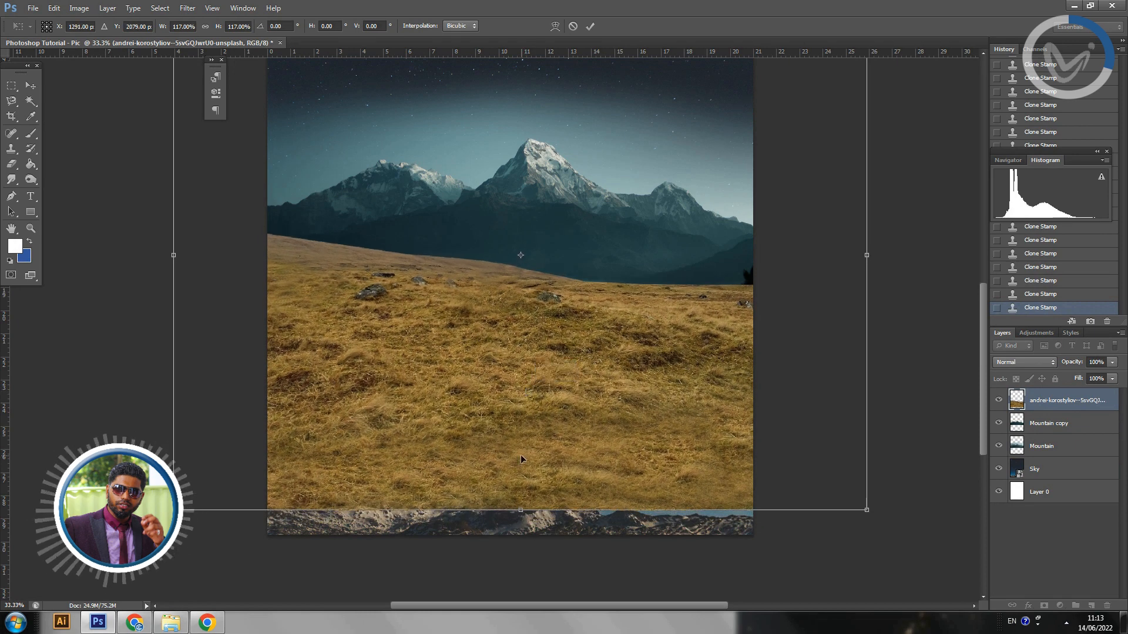
key(Return)
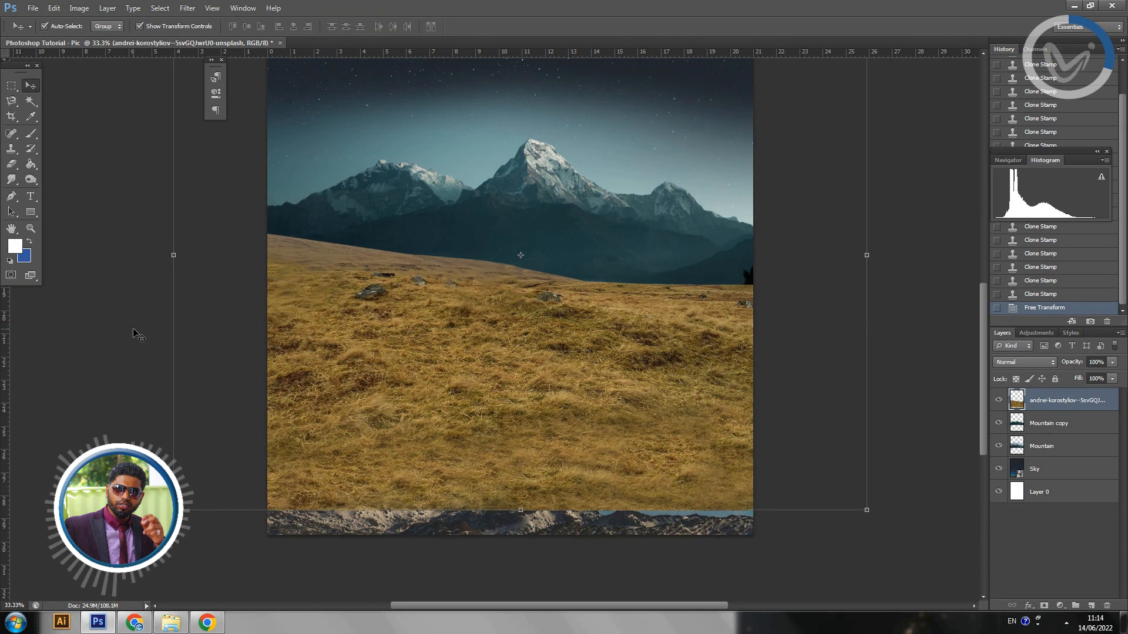
Enlarge the clone brush to 360 px and clone sampled grass over the exposed rocky strip along the page's lower edge.
click(11, 149)
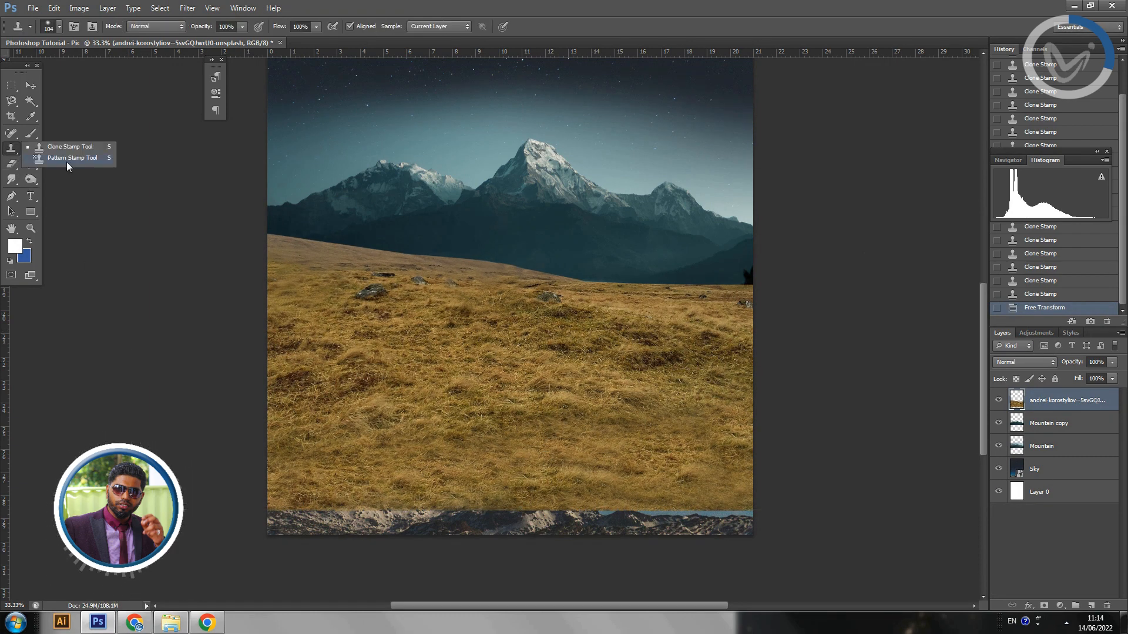
click(59, 26)
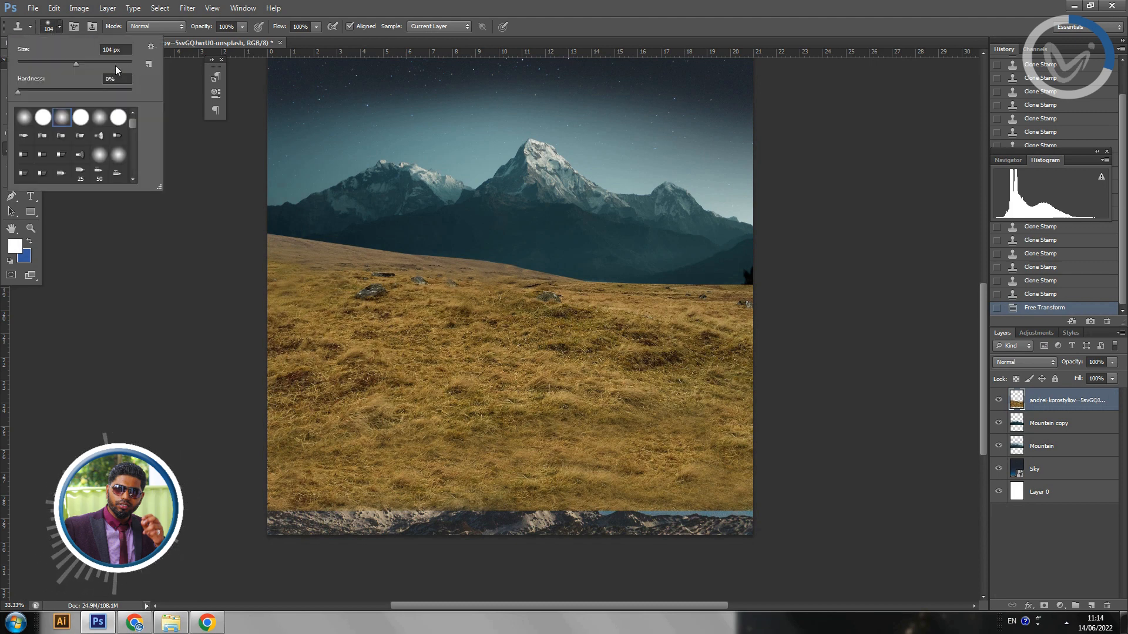
alt+click(325, 470)
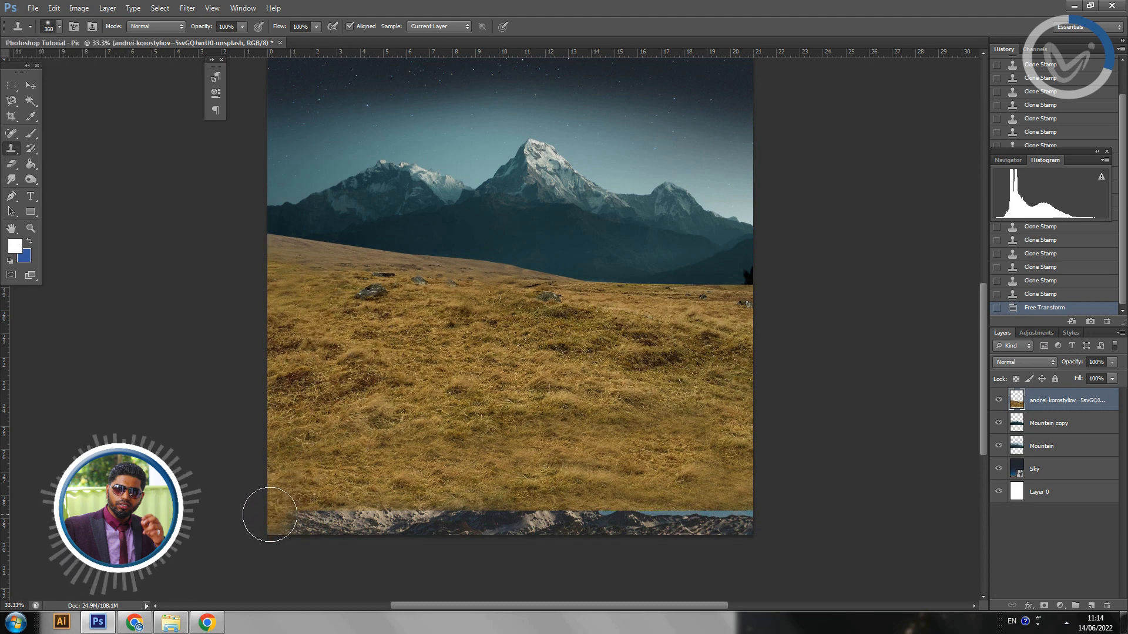
drag(276, 518, 487, 522)
alt+click(369, 446)
mouse_move(412, 527)
mouse_down()
mouse_move(653, 523)
mouse_move(638, 519)
mouse_move(743, 528)
mouse_move(677, 501)
mouse_move(773, 518)
mouse_up()
Sample darker grass tufts and clone them over the smooth, repetitive areas in the lower part of the hillside.
alt+click(566, 445)
alt+click(646, 457)
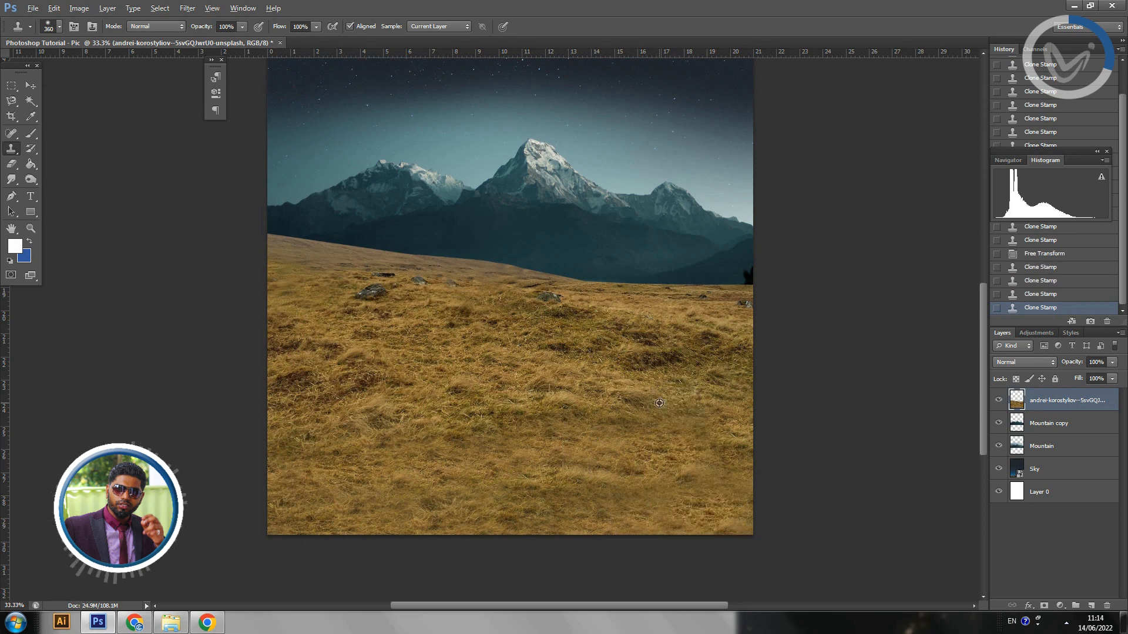
click(608, 479)
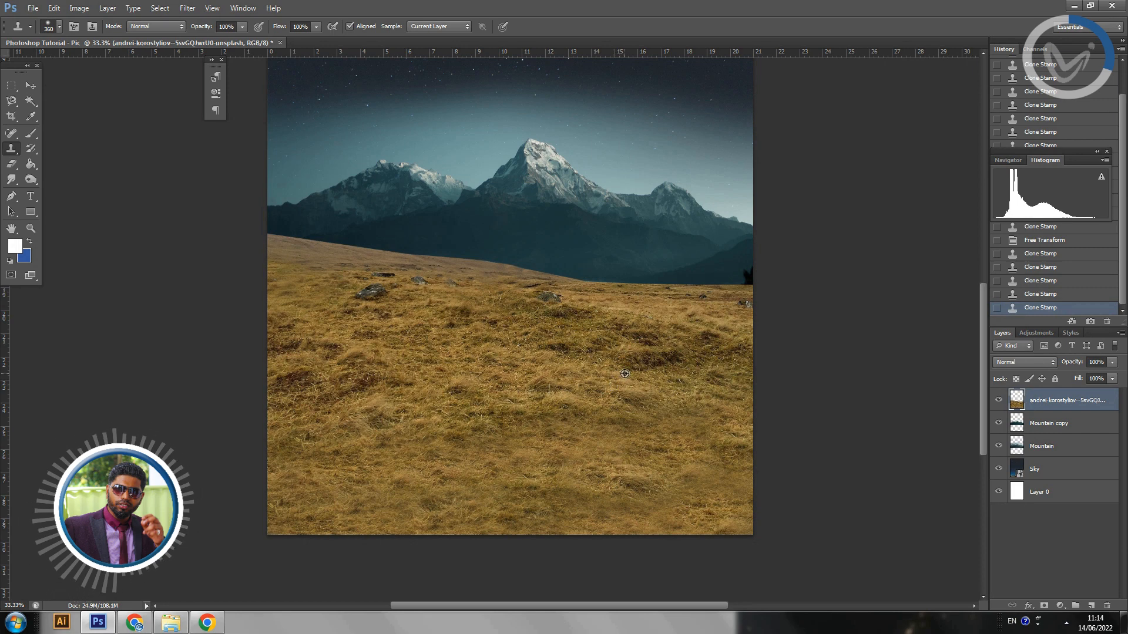
drag(564, 471, 603, 437)
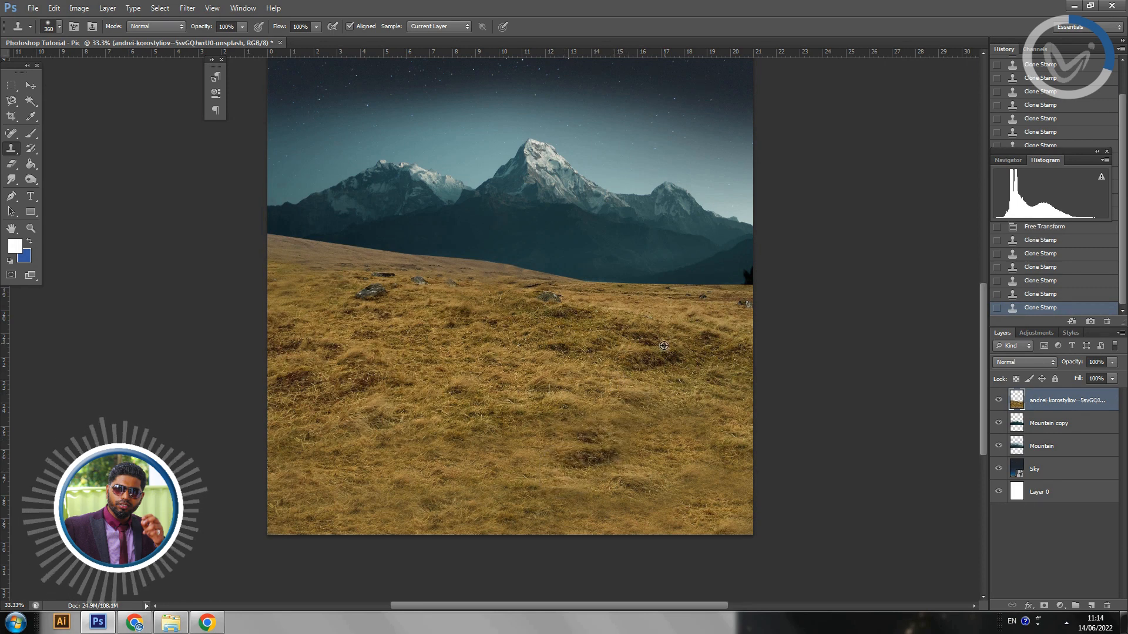
mouse_move(547, 409)
mouse_down()
mouse_move(505, 455)
mouse_move(429, 503)
mouse_move(443, 443)
mouse_move(550, 470)
mouse_up()
alt+click(458, 418)
key(alt)
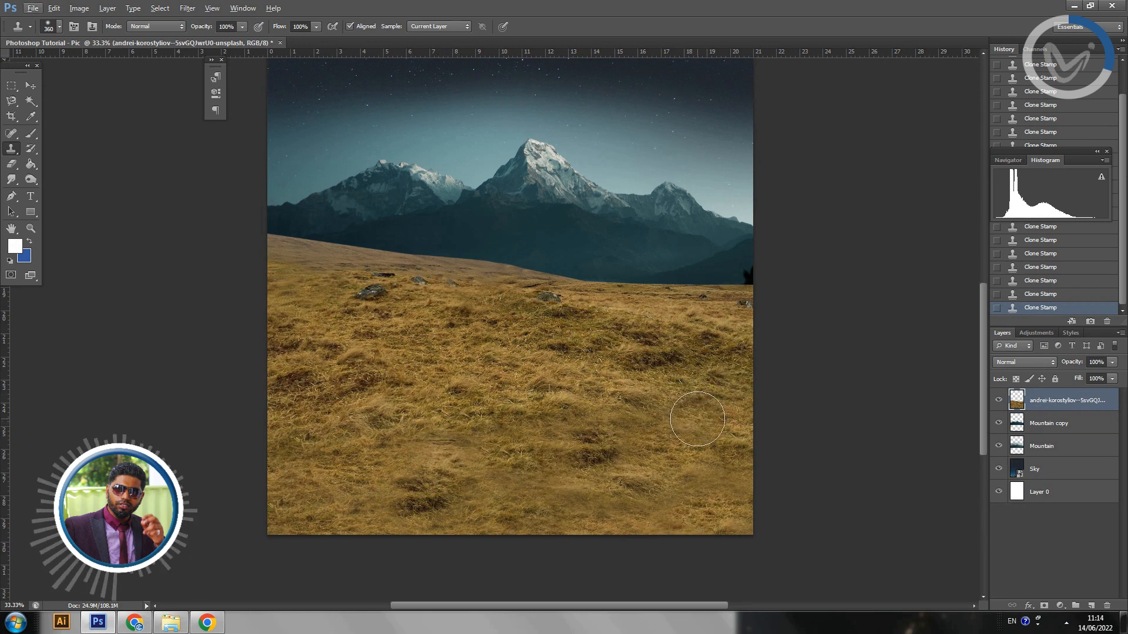
Rasterize the Sky smart-object layer so that image adjustments can be applied to it.
key(ctrl+minus)
key(ctrl+minus)
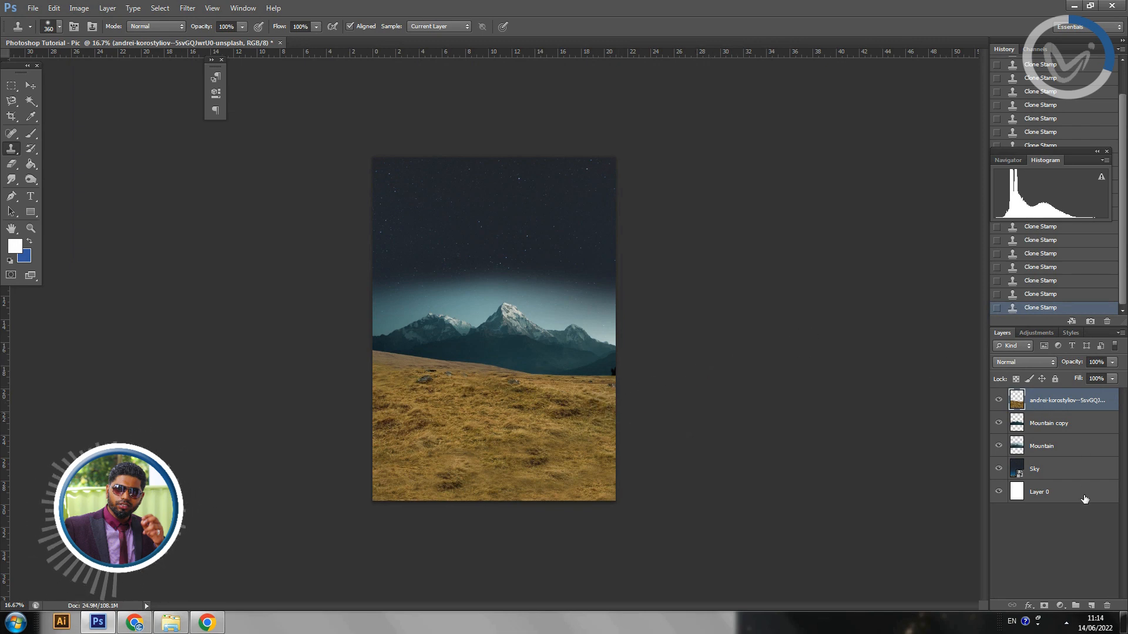
click(1077, 472)
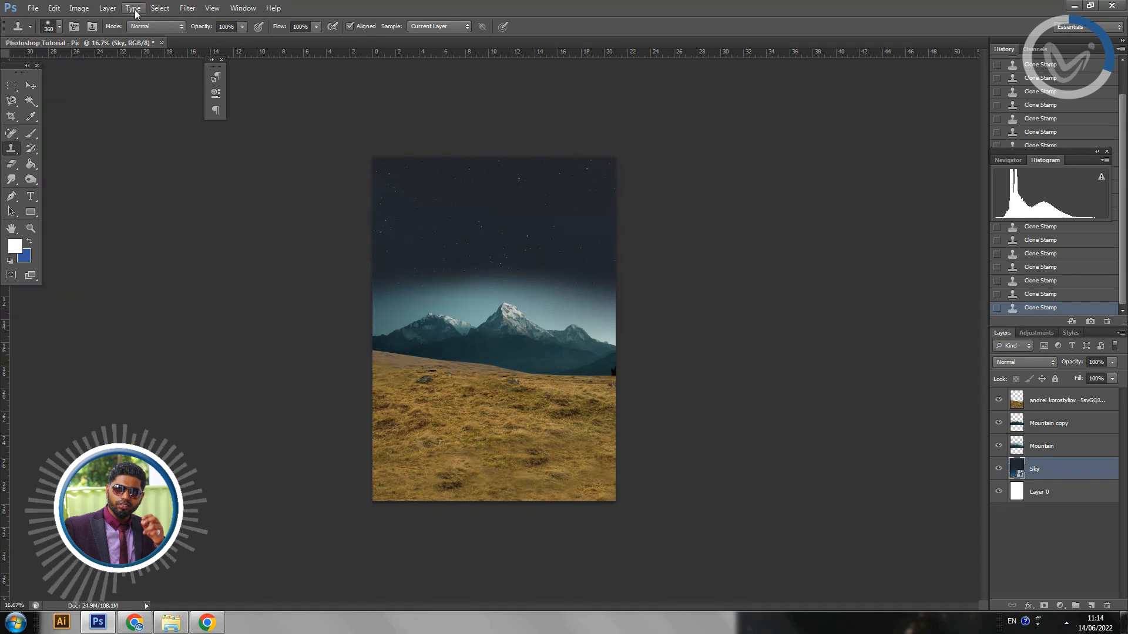
click(108, 9)
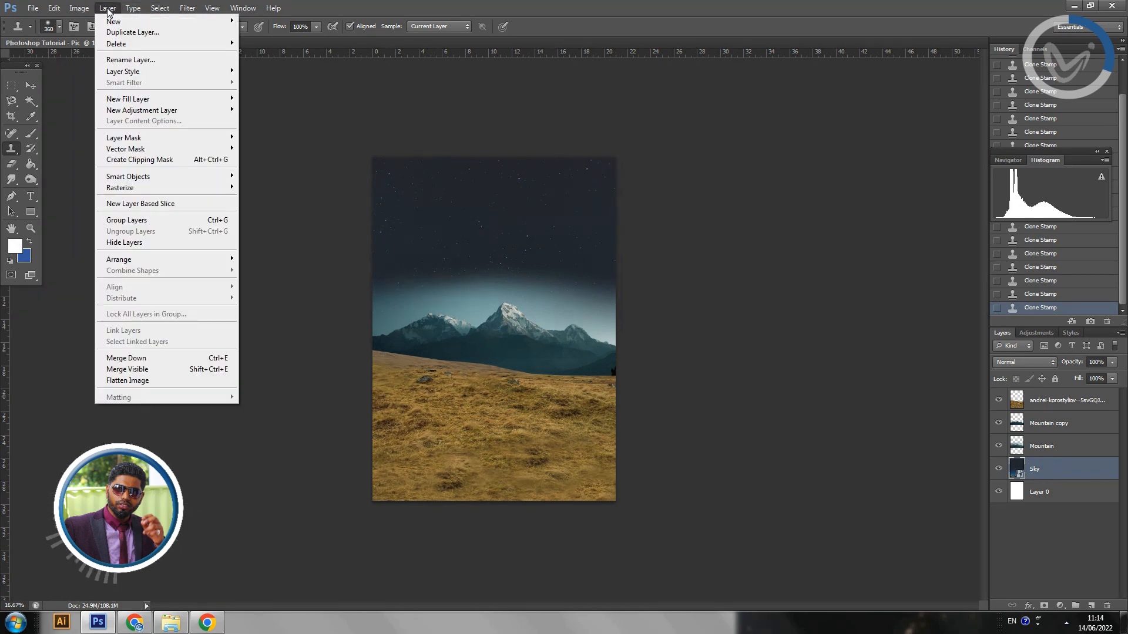
mouse_move(120, 44)
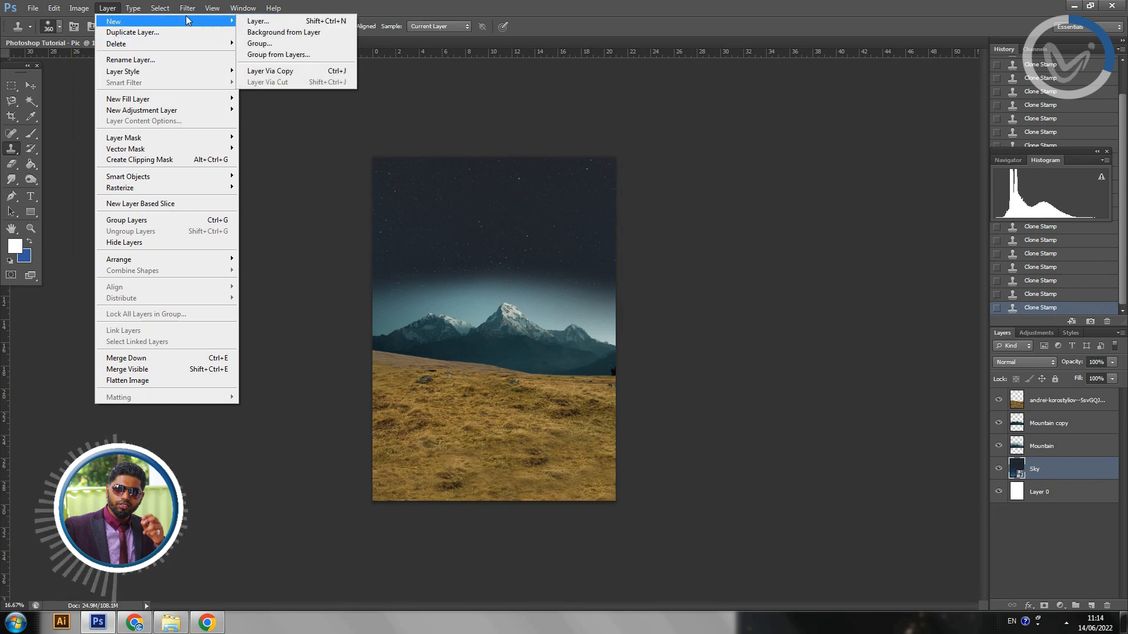
mouse_move(161, 8)
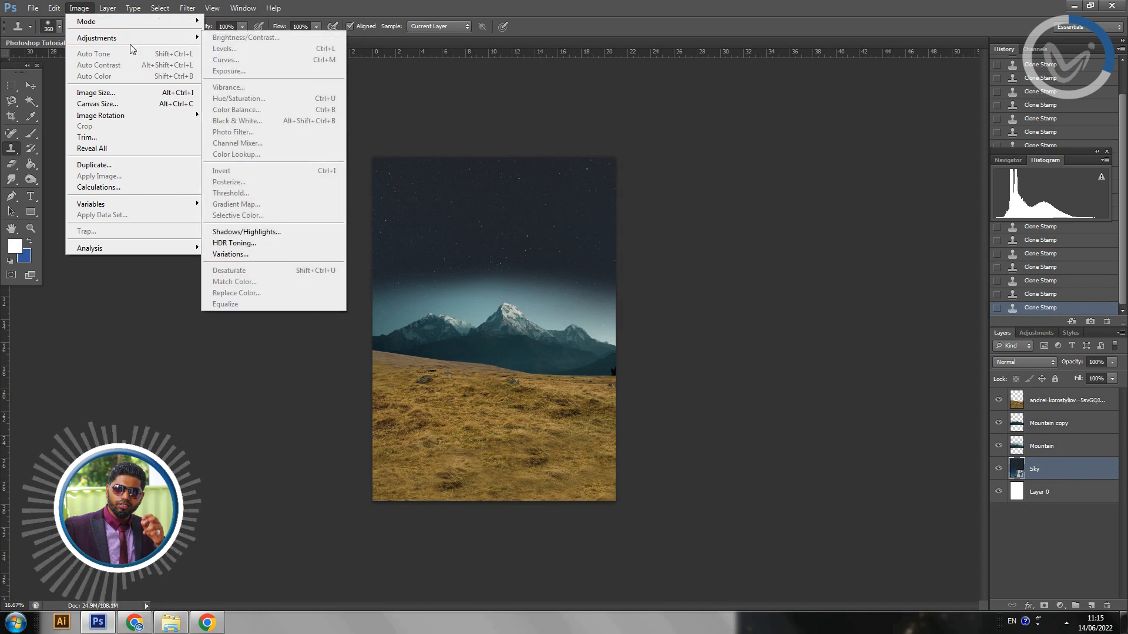
click(465, 88)
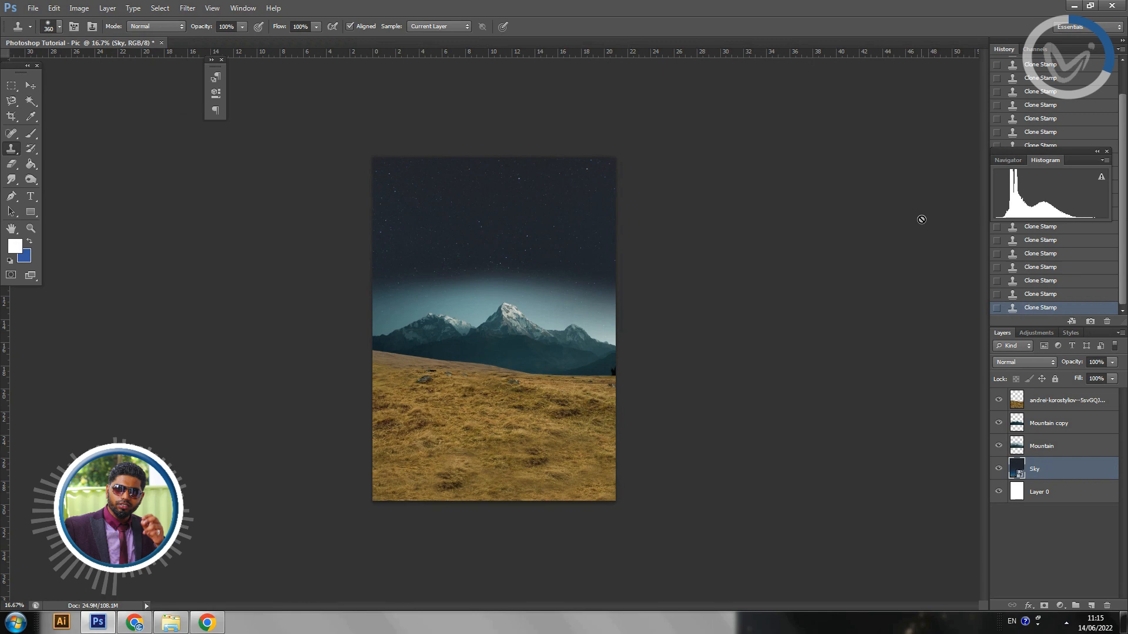
right_click(1077, 470)
click(1045, 179)
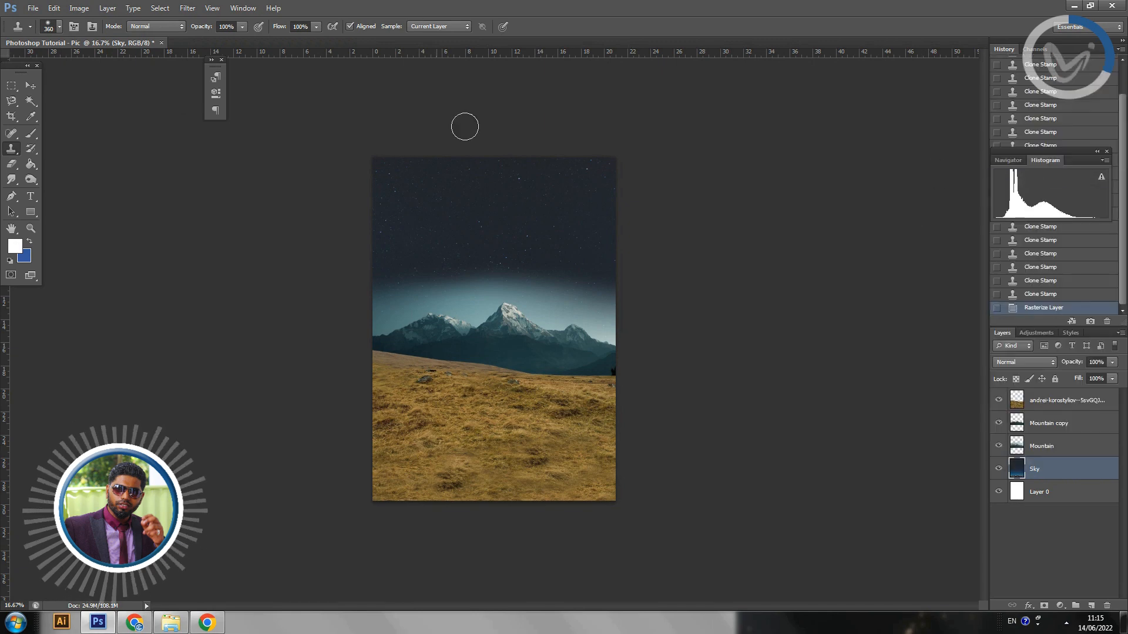
Duplicate the rasterized Sky layer.
click(80, 8)
mouse_move(88, 40)
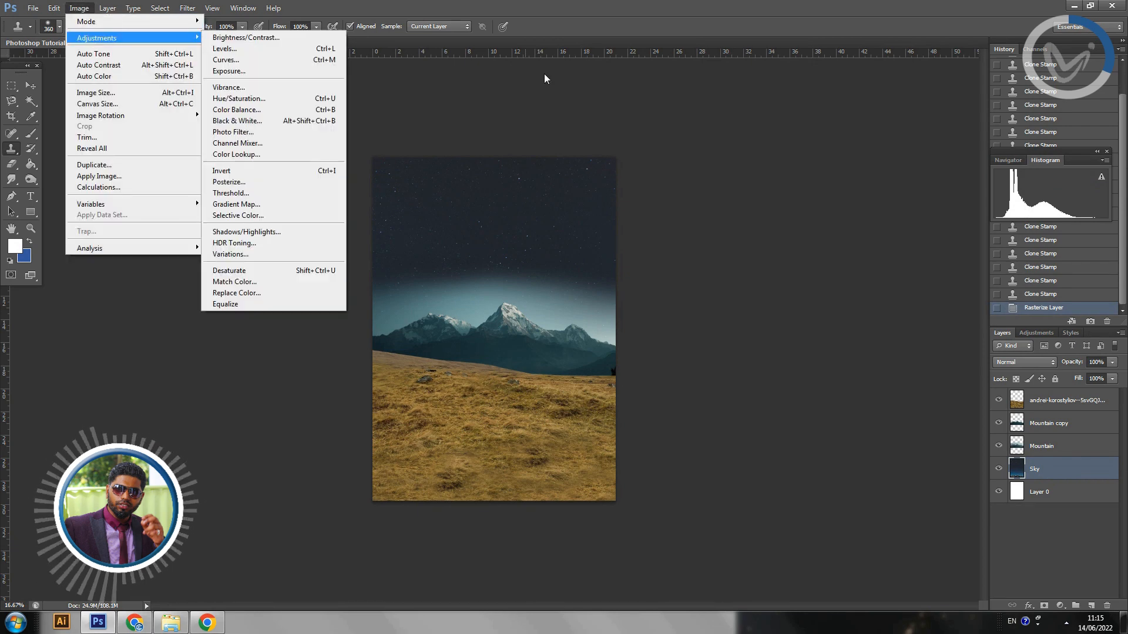
click(1052, 478)
drag(1053, 477, 1097, 605)
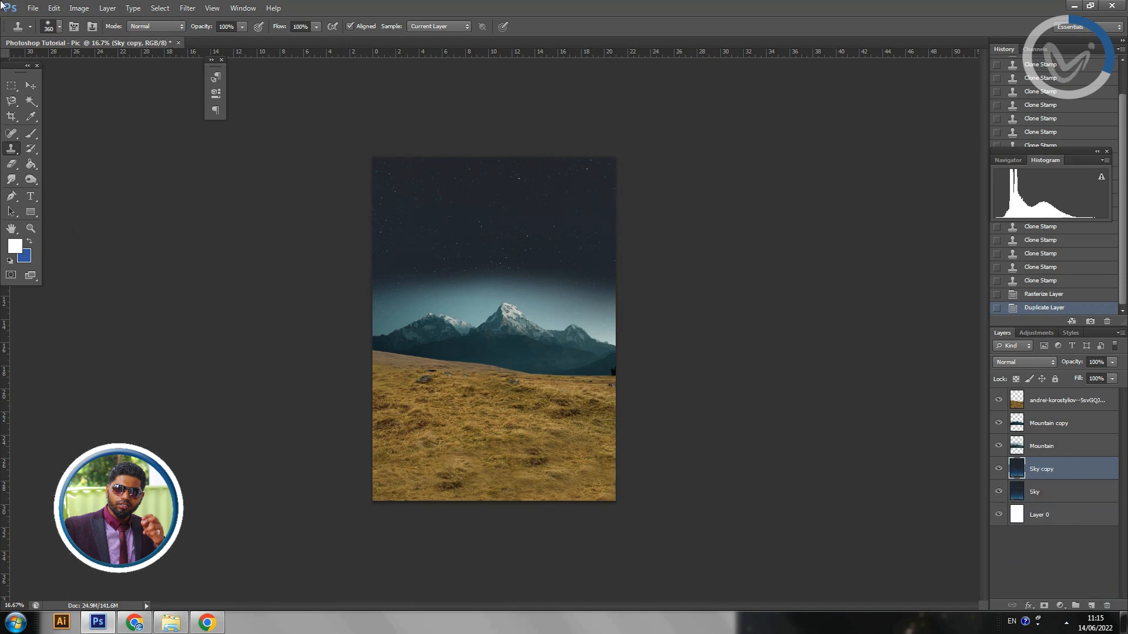
Open Hue/Saturation on the Sky copy layer and colorize it with hue 202, saturation 32 and lightness -9.
click(79, 9)
mouse_move(81, 37)
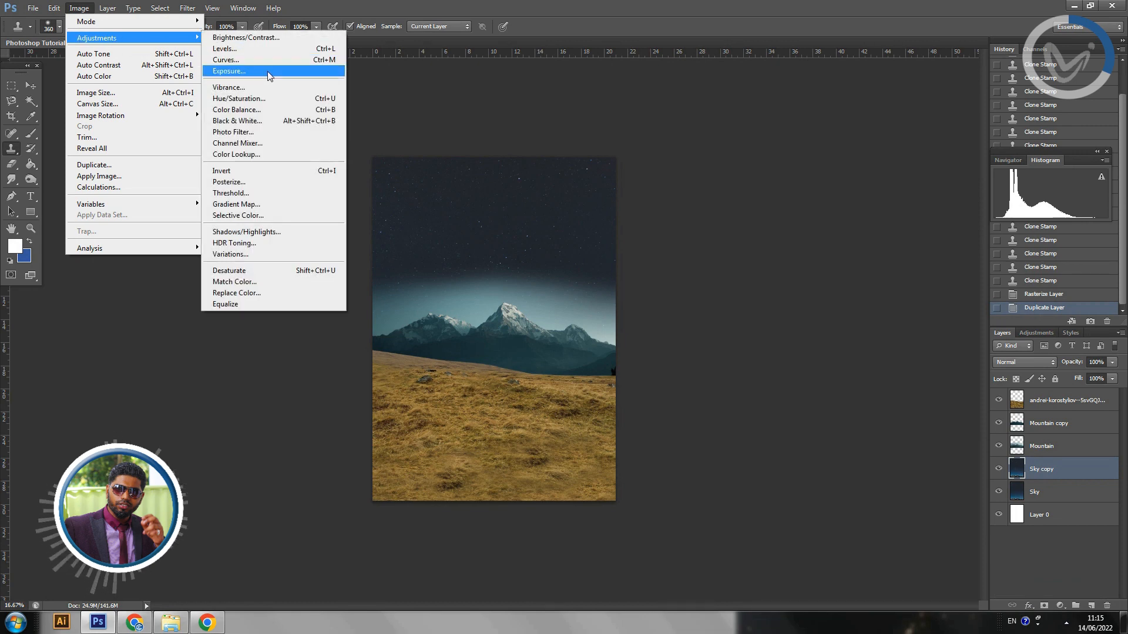
click(268, 99)
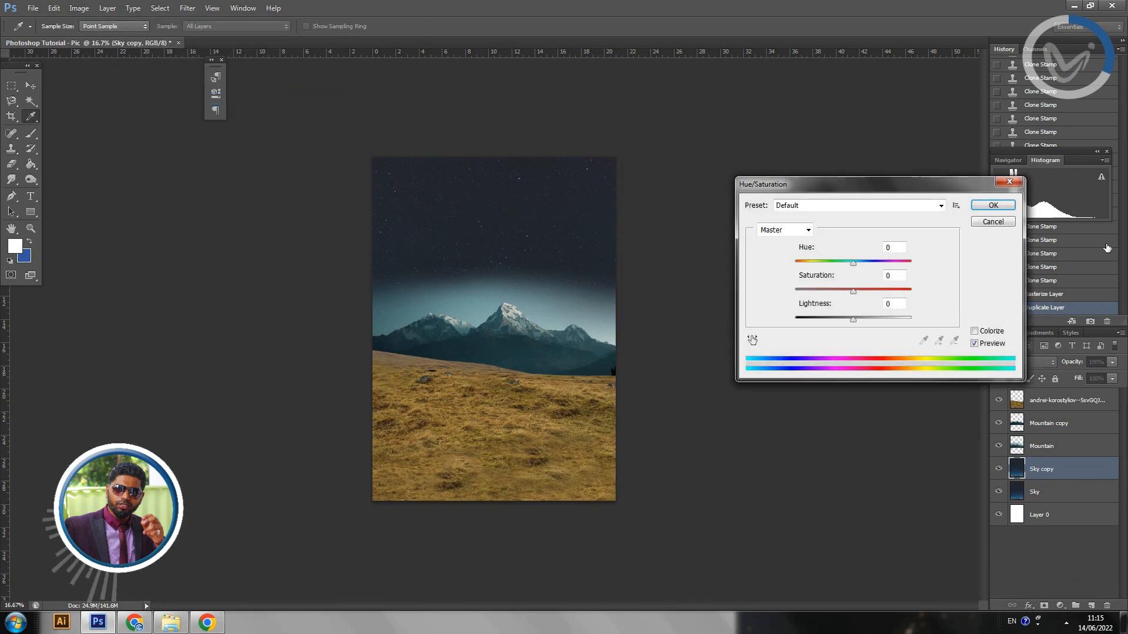
click(980, 333)
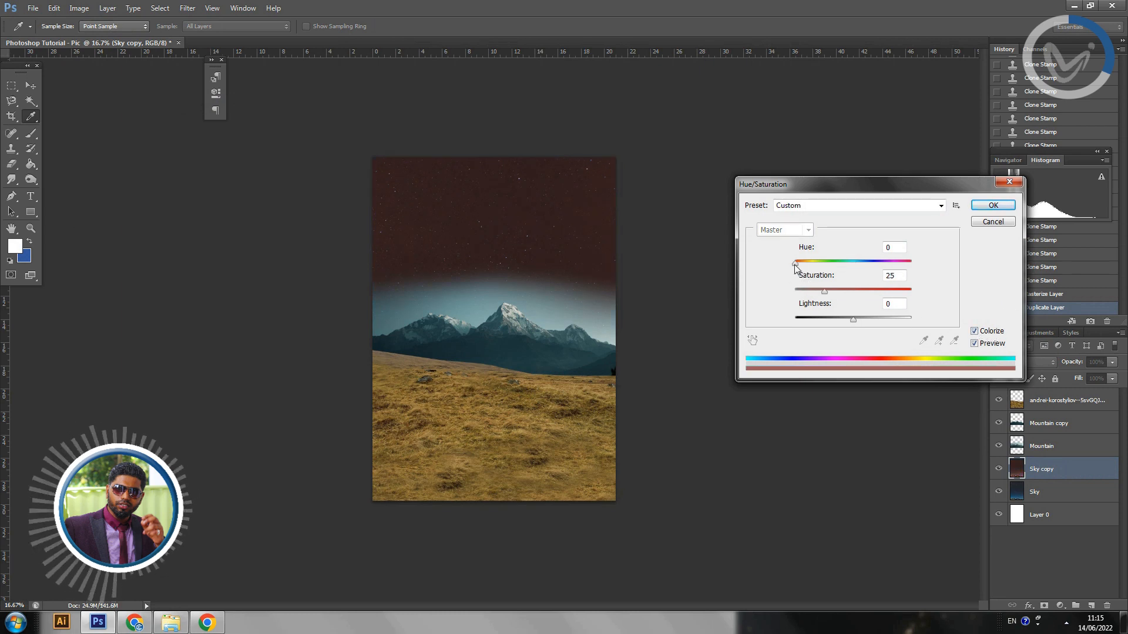
drag(795, 265, 769, 269)
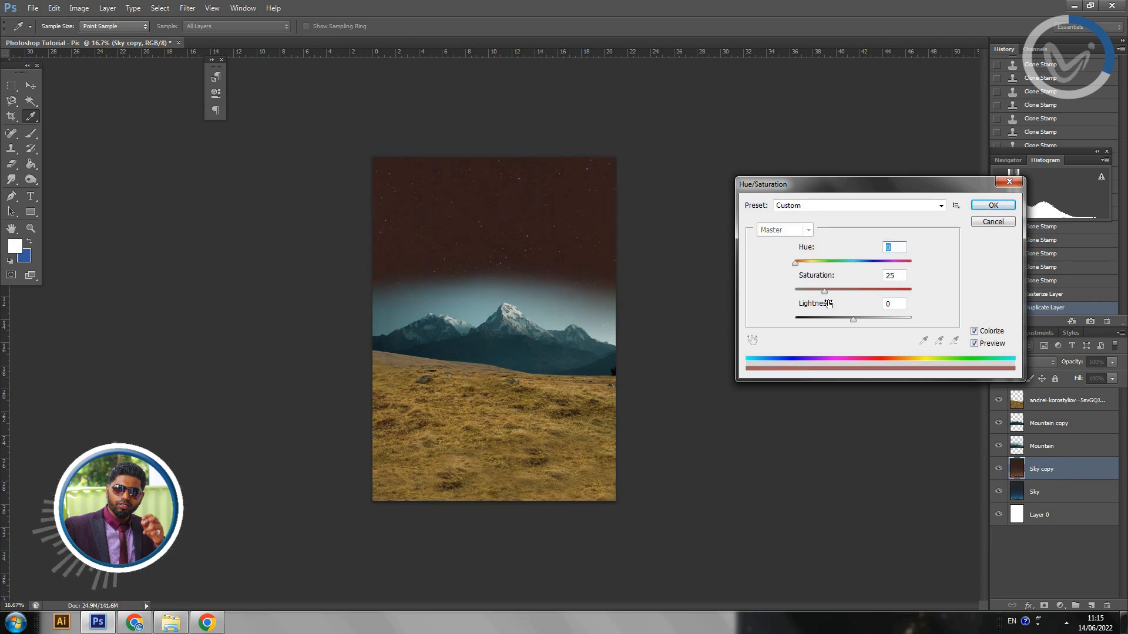
mouse_move(828, 293)
mouse_down()
mouse_move(850, 291)
mouse_move(837, 299)
mouse_move(852, 322)
mouse_move(873, 318)
mouse_move(838, 302)
mouse_up()
drag(803, 265, 860, 269)
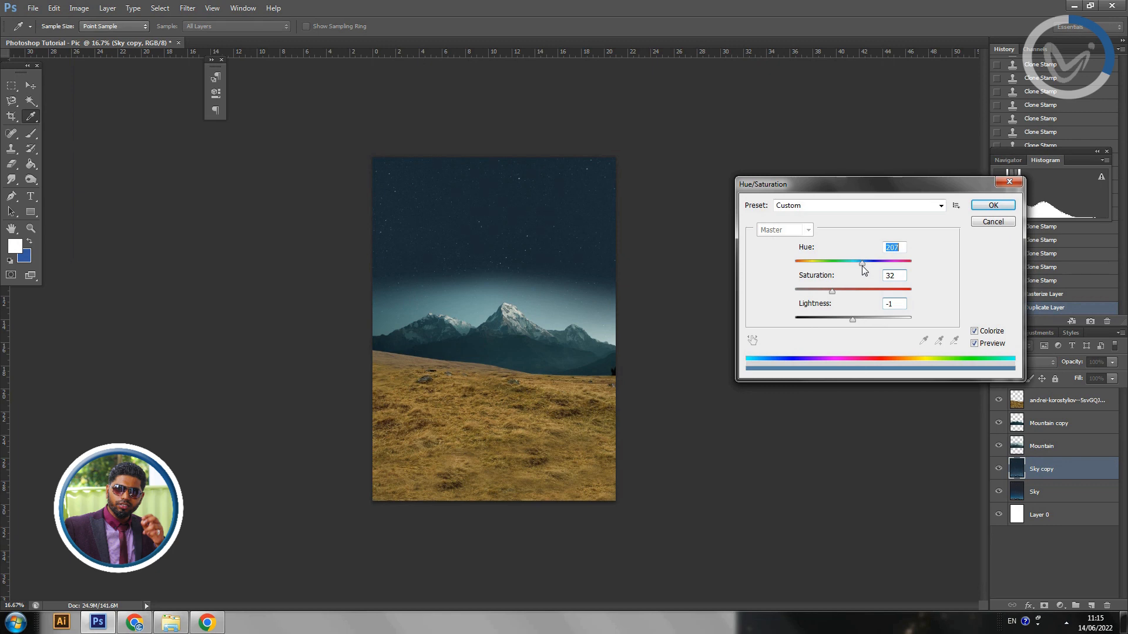
drag(862, 265, 860, 266)
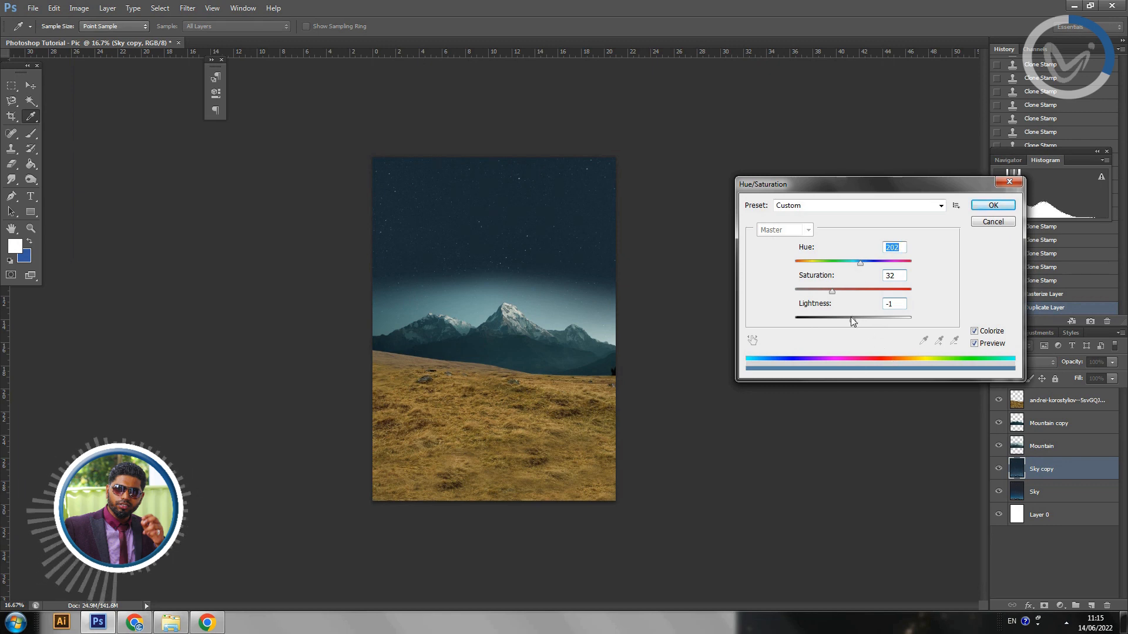
drag(852, 318, 848, 322)
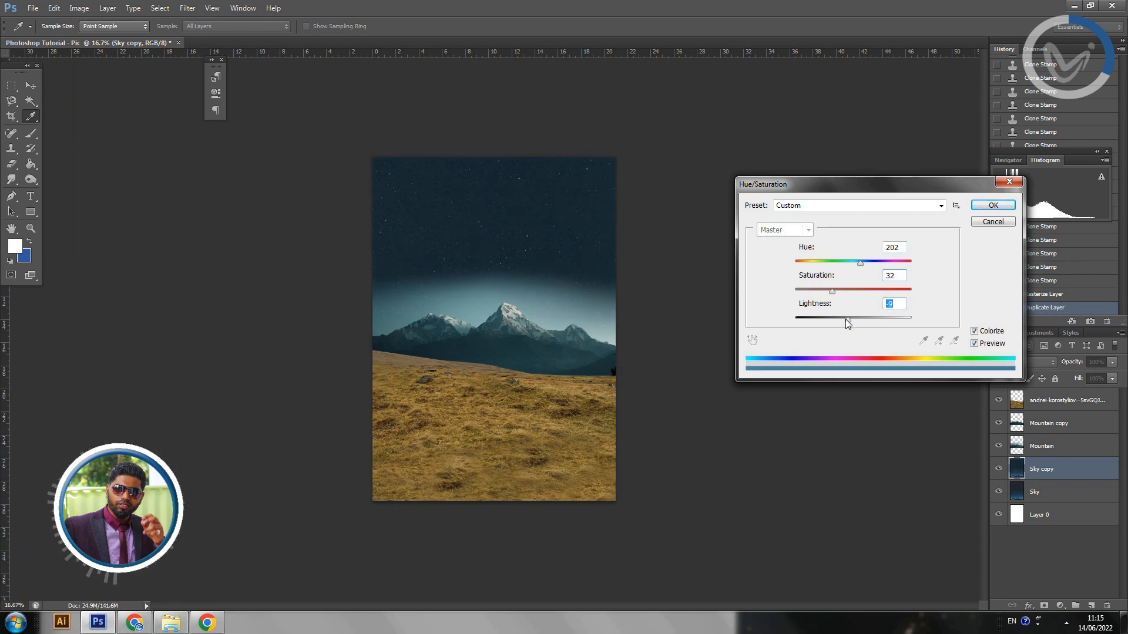
Shift the sky's colorization to hue 213, saturation 44 and lightness -25, and apply the adjustment.
drag(833, 292, 846, 299)
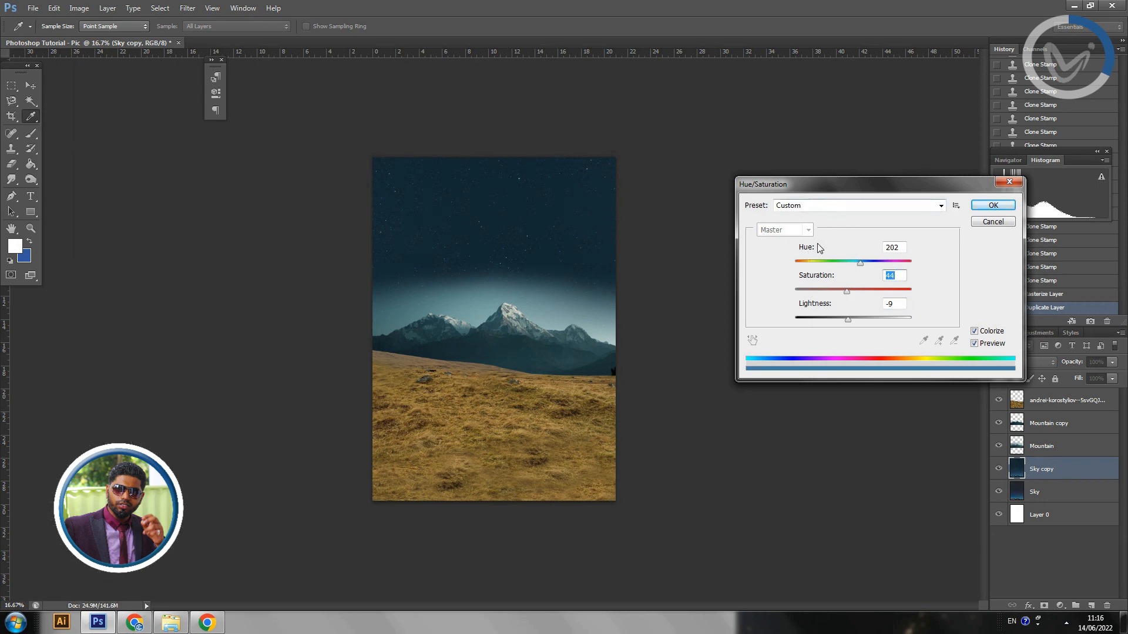
click(863, 264)
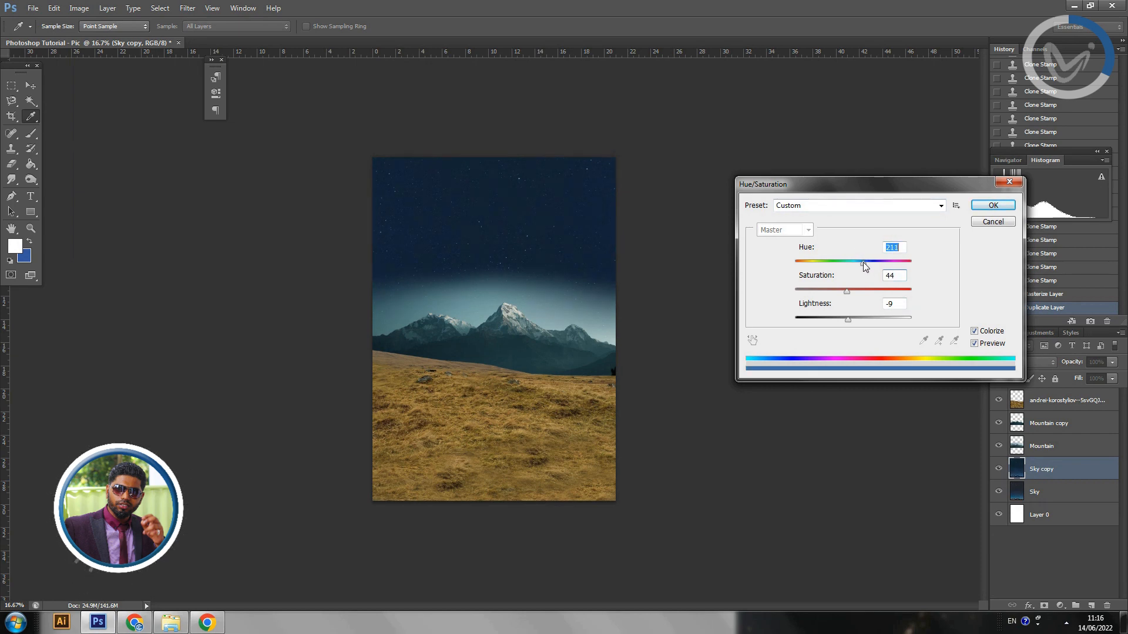
drag(865, 266, 863, 259)
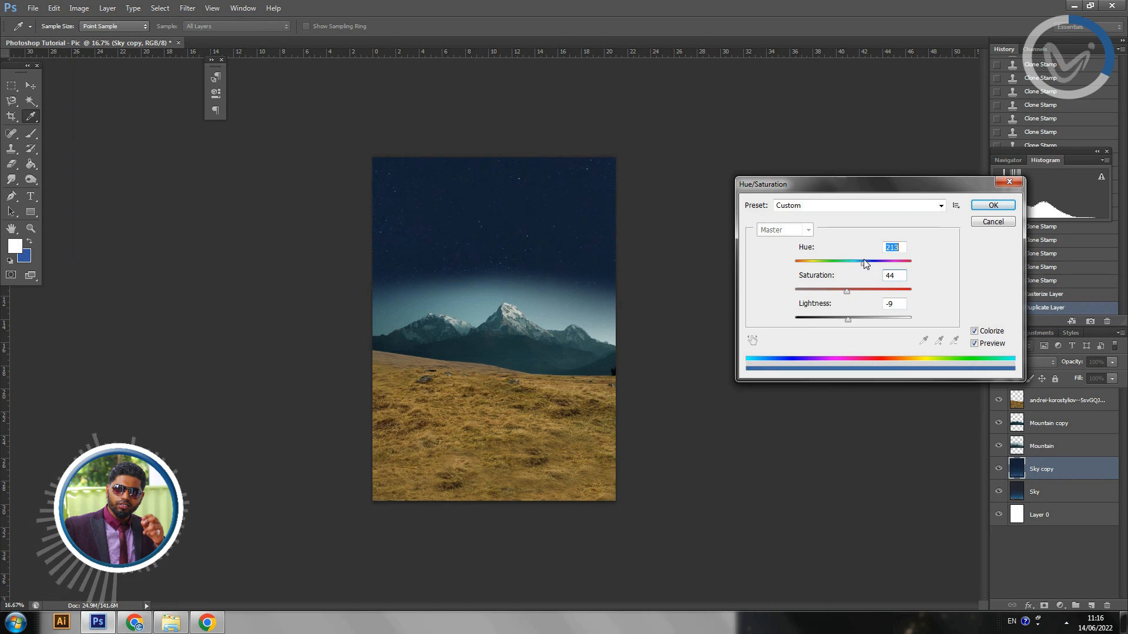
drag(847, 317, 840, 318)
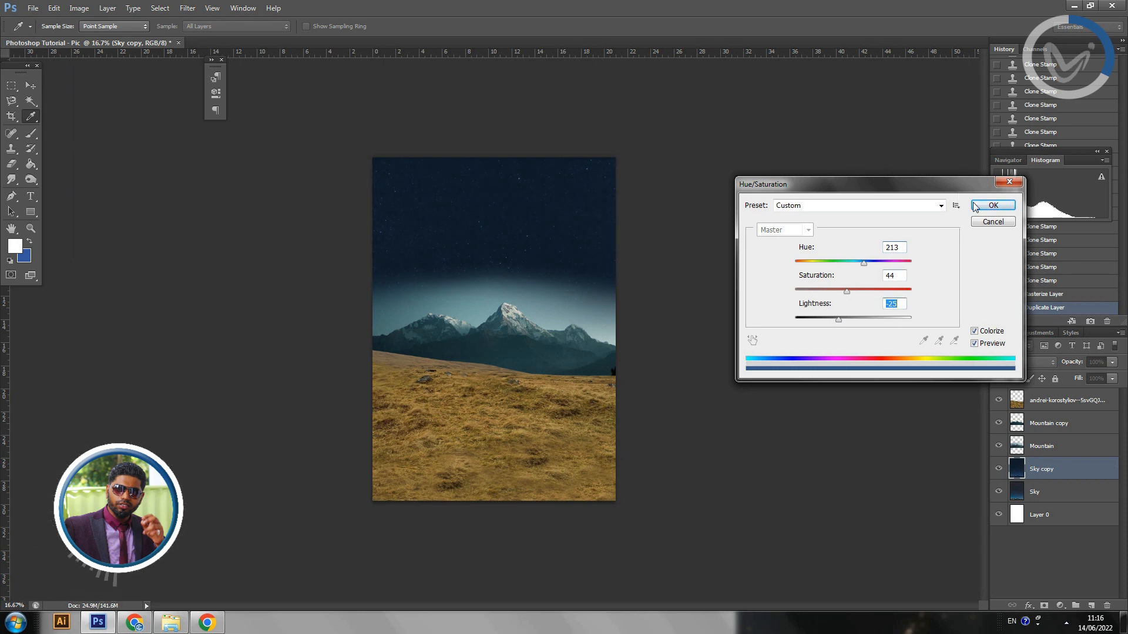
click(991, 205)
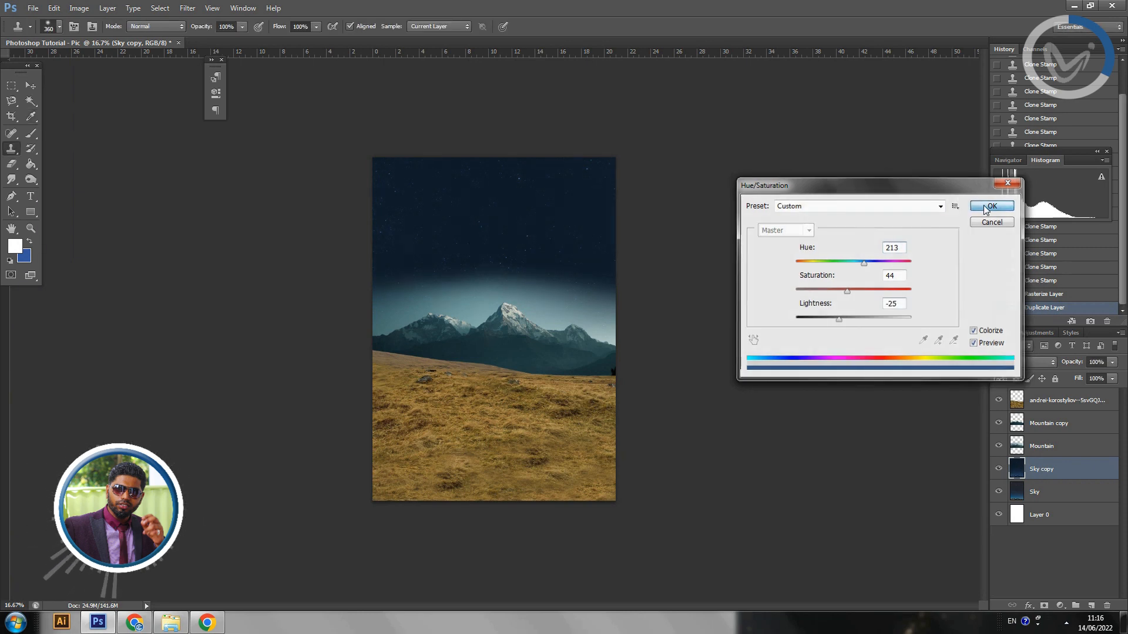
Try to clone over the left end of the haze edge on the Mountain layer with a 494 px brush.
click(1043, 443)
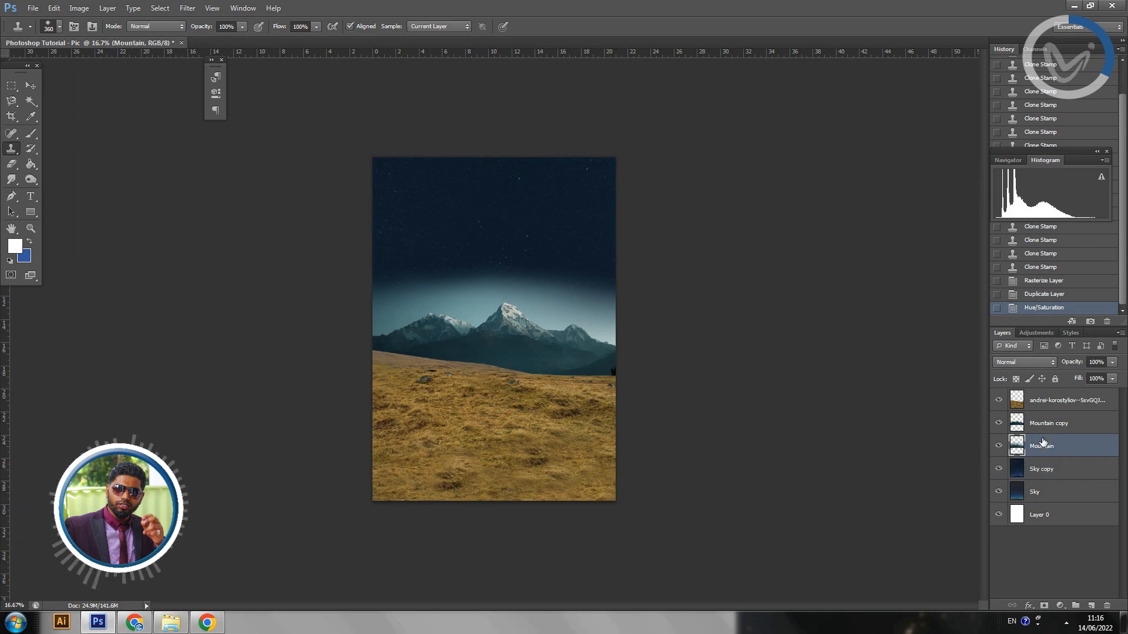
click(998, 446)
click(999, 446)
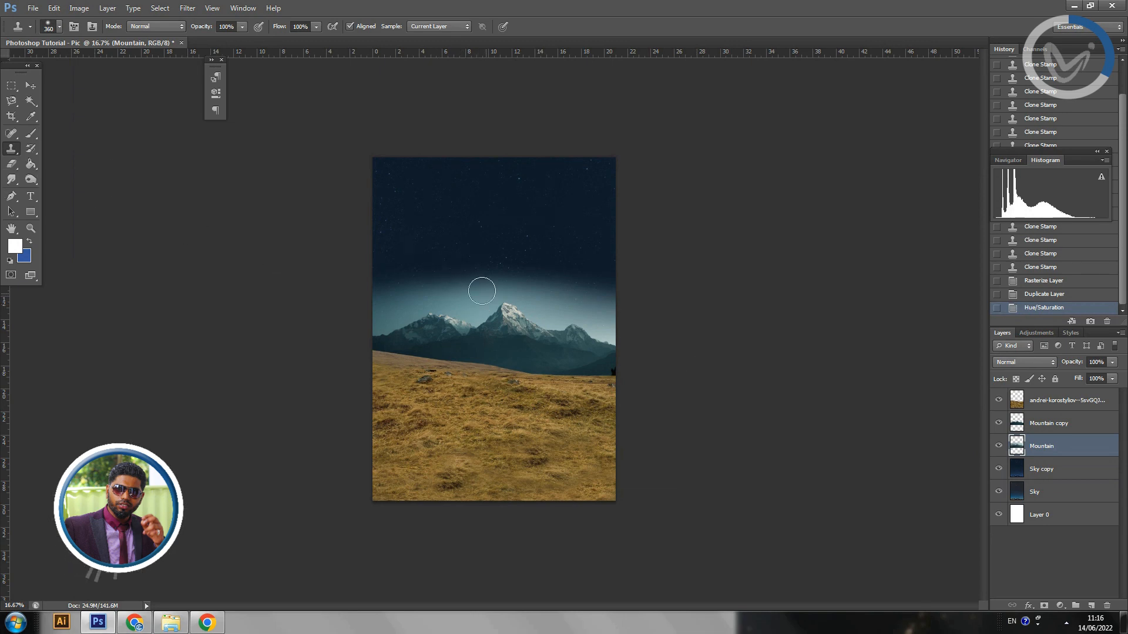
click(59, 27)
click(120, 65)
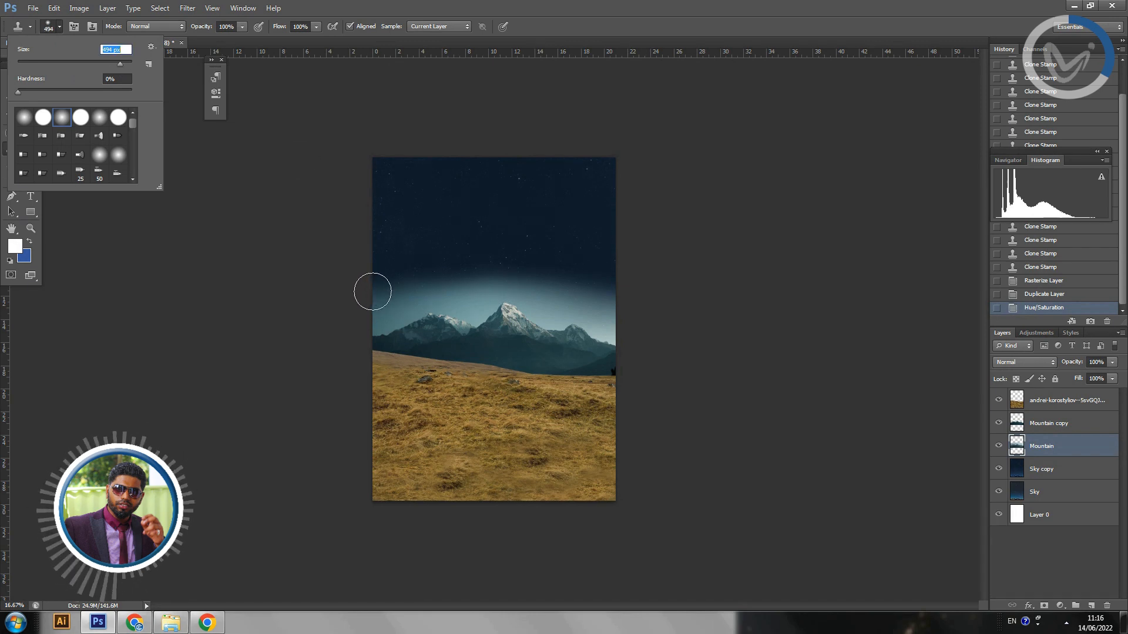
drag(373, 292, 400, 277)
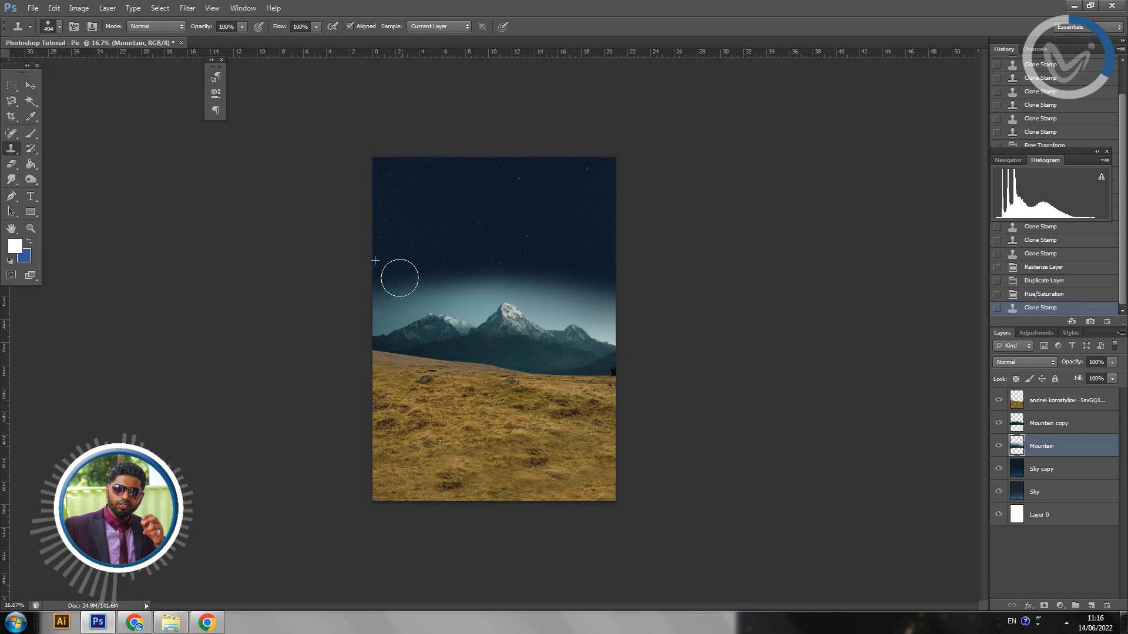
click(999, 447)
click(1000, 447)
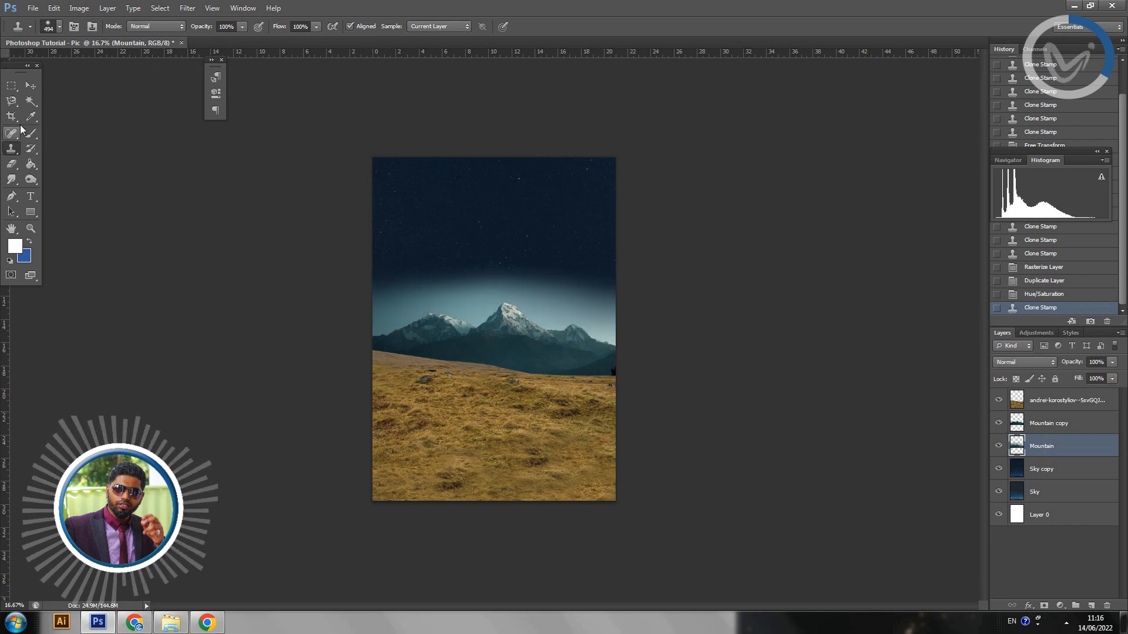
Try erasing the haze's upper edge on the Mountain layer with a 737 px Eraser, and undo the strokes.
click(11, 164)
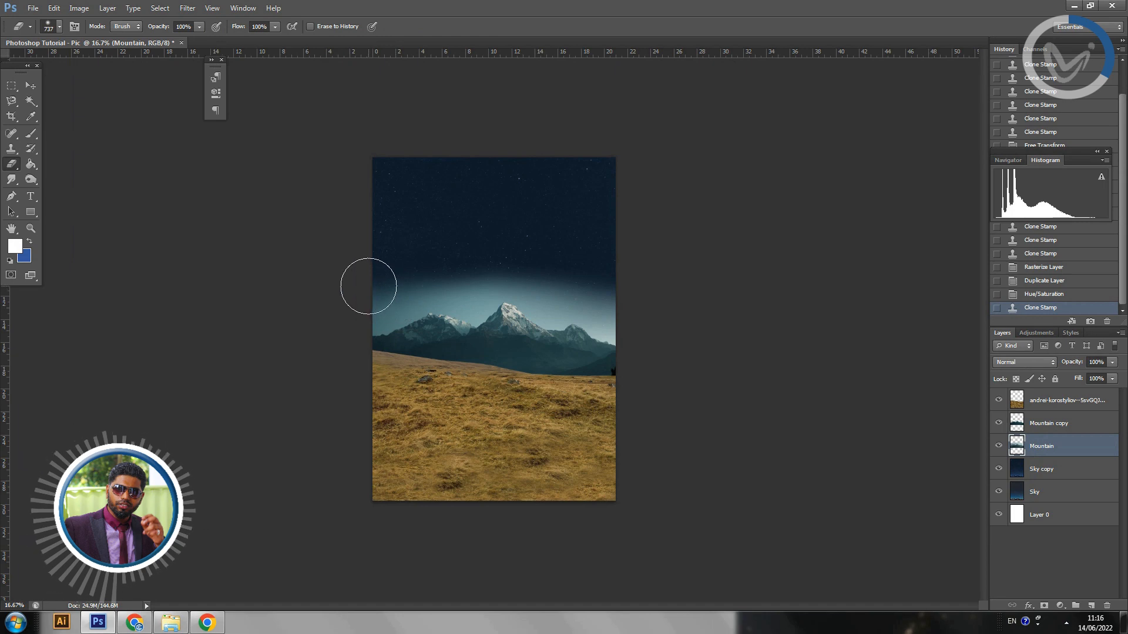
mouse_move(368, 286)
mouse_down()
mouse_move(459, 258)
mouse_move(378, 273)
mouse_move(508, 264)
mouse_up()
key(ctrl+alt+z)
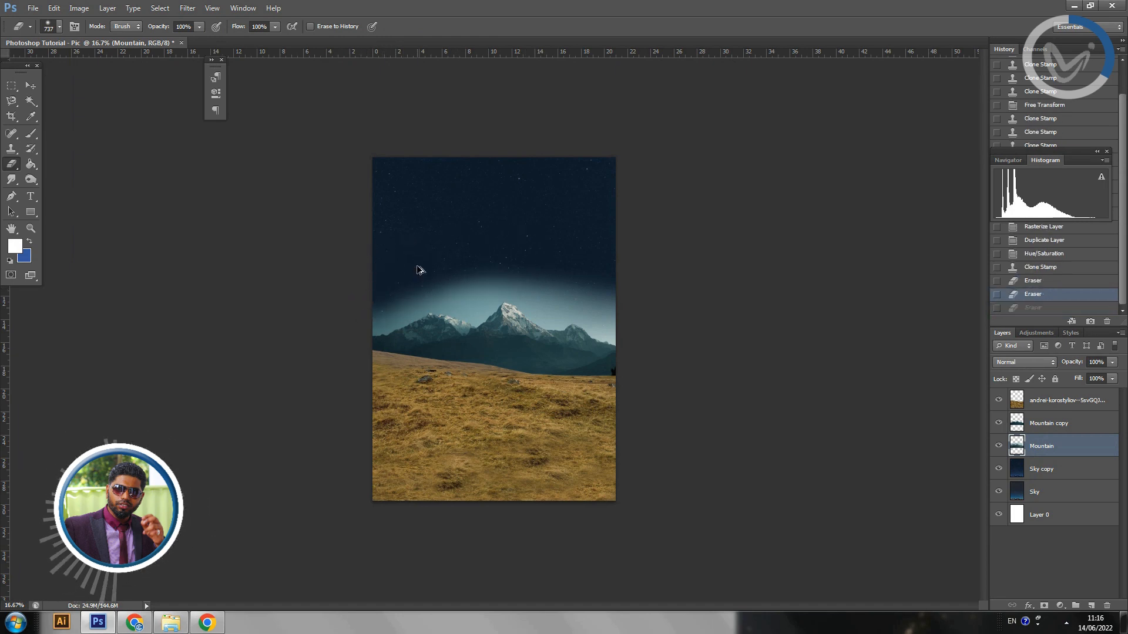
key(ctrl+alt+z)
key(ctrl+alt+z)
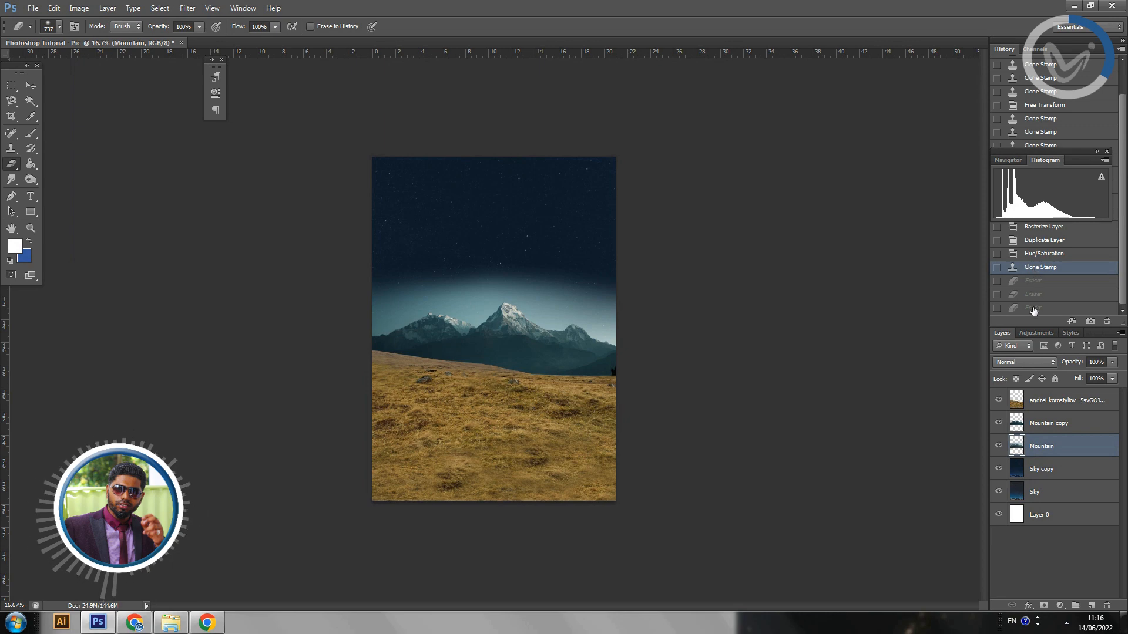
Compare the eraser history states and revert the document to the Hue/Saturation state.
click(1020, 285)
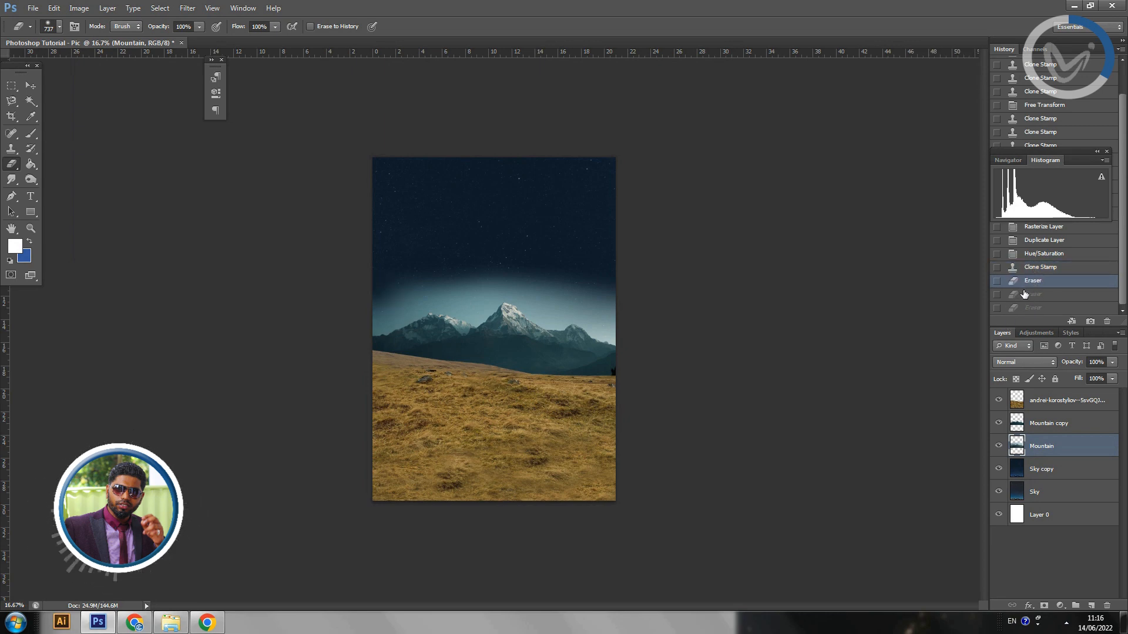
click(1026, 295)
click(1026, 308)
click(1028, 295)
click(1029, 282)
click(1033, 254)
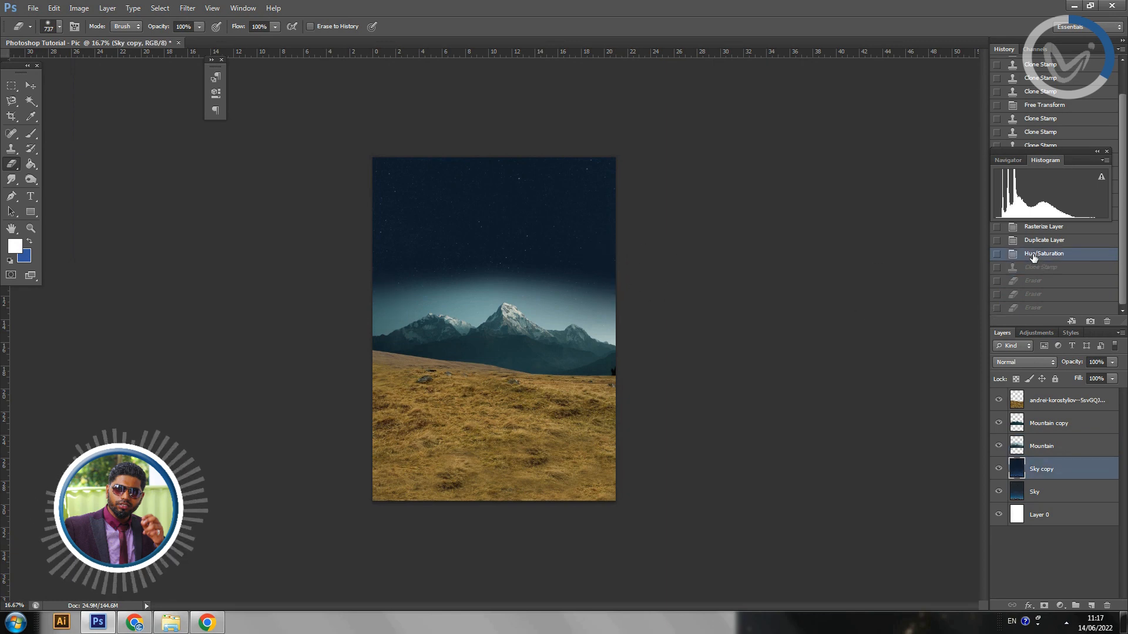
Enlarge the Eraser to 1057 px and erase the haze's upper edge across the full width of the Mountain layer.
click(59, 27)
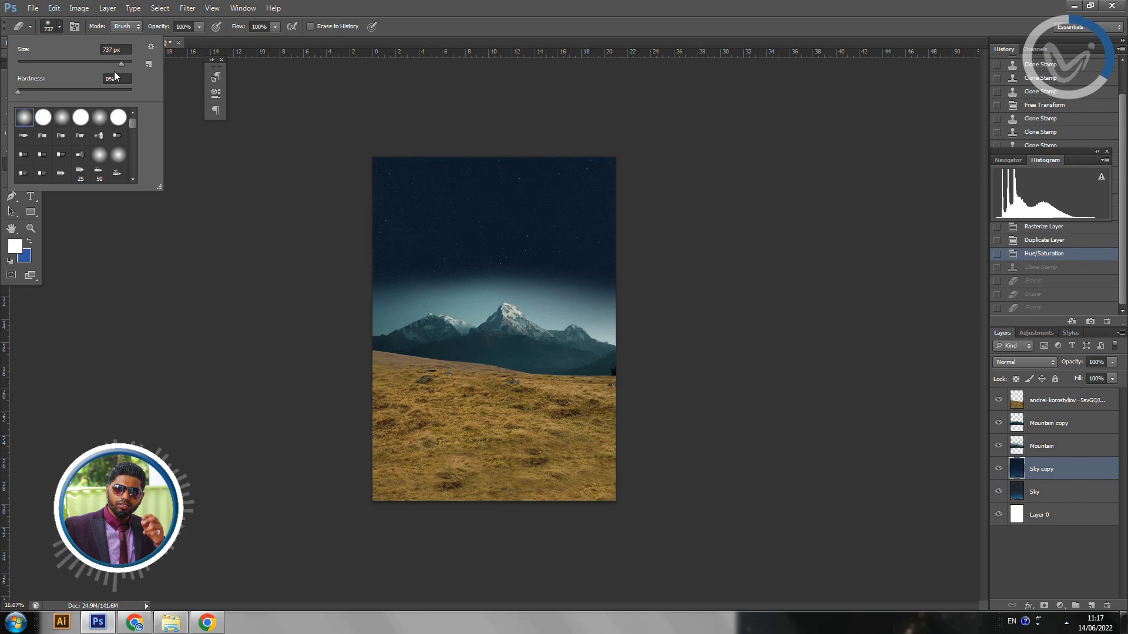
drag(122, 64, 122, 61)
key(Return)
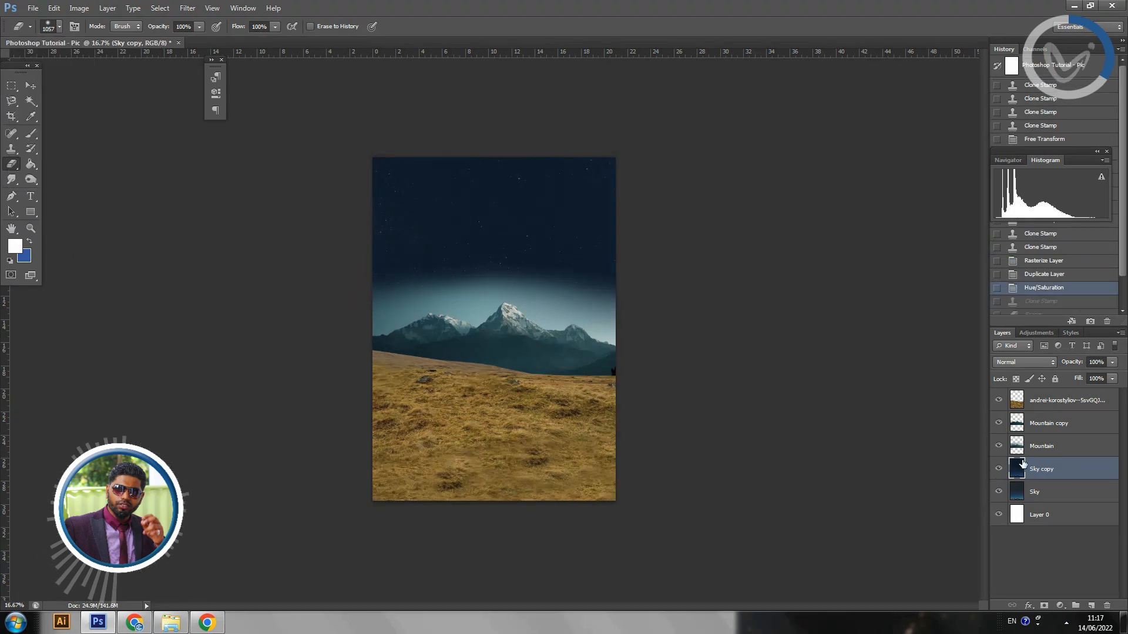
click(1046, 446)
click(381, 272)
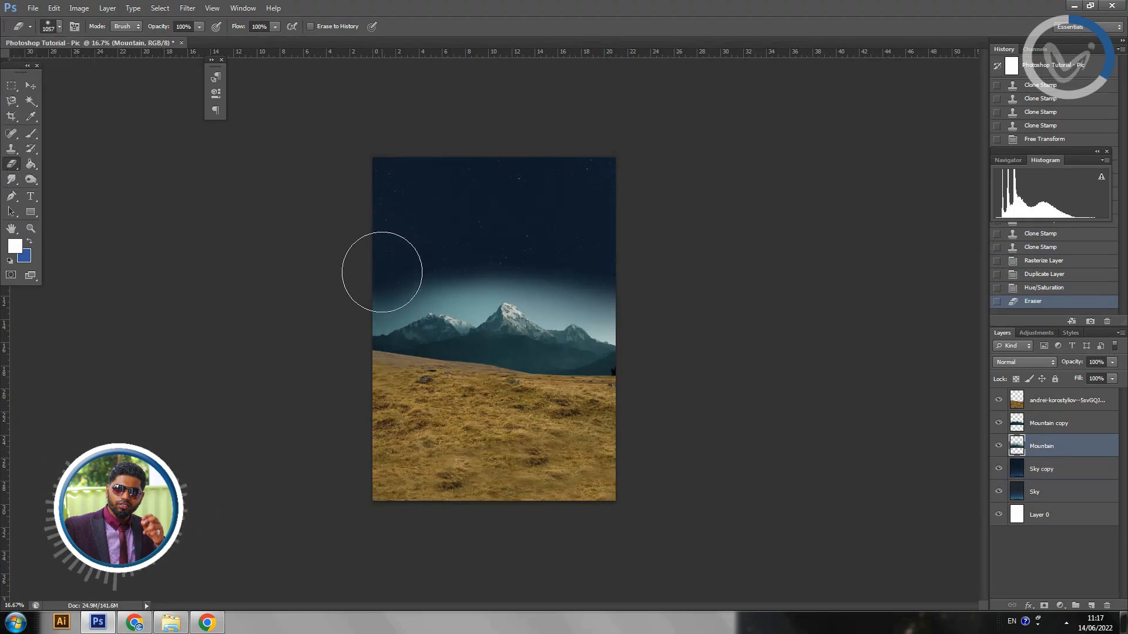
click(353, 277)
drag(412, 258, 614, 264)
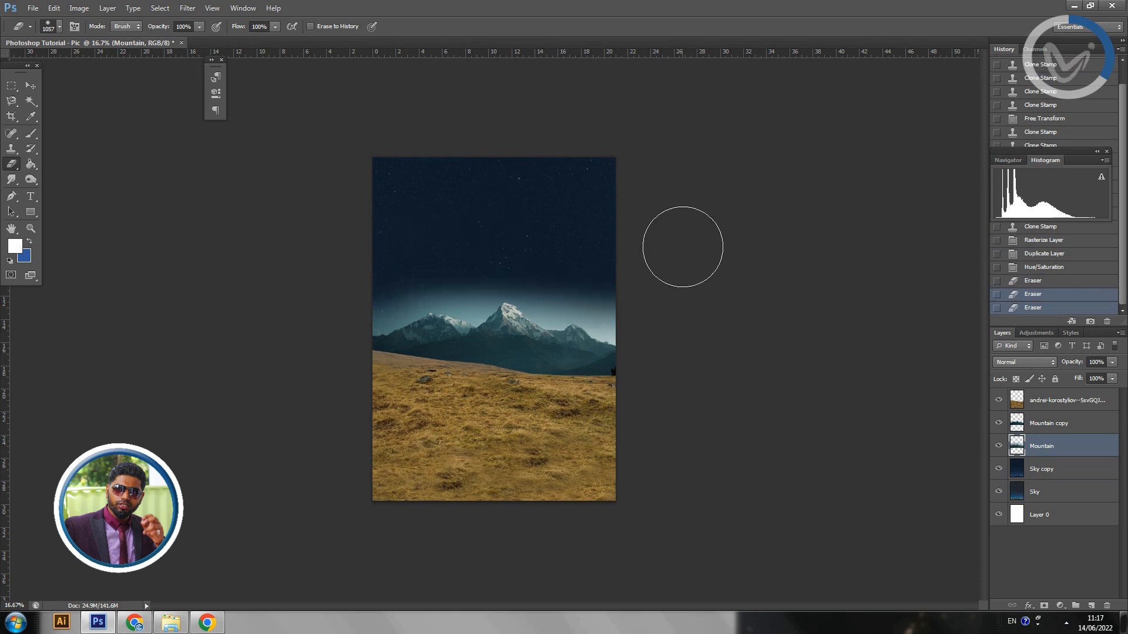
Erase the remaining haze edge at the right end of the Mountain layer with the 1057 px Eraser.
click(632, 270)
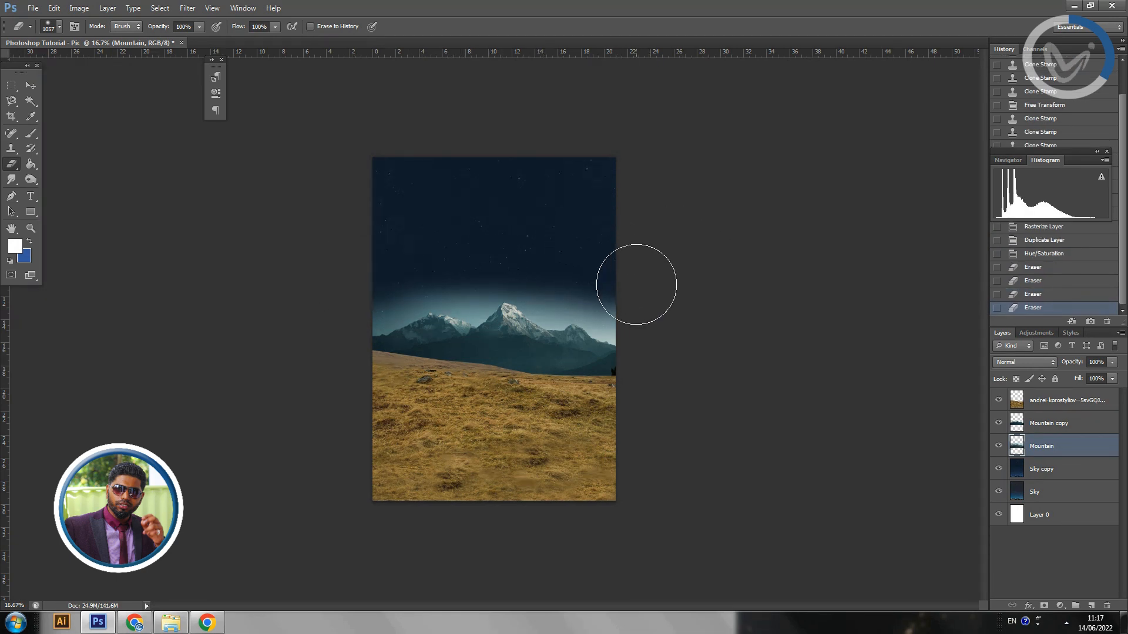
click(637, 285)
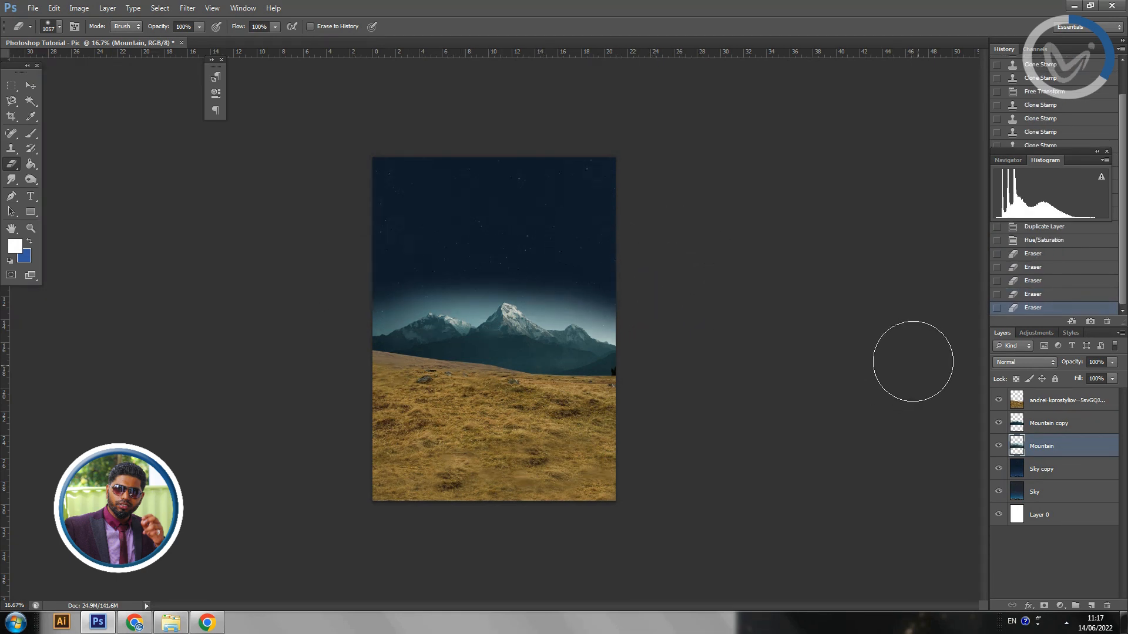
Add a new layer above the hillside layer and choose the 2500 px cloud-shaped brush with white as the foreground color.
click(1060, 405)
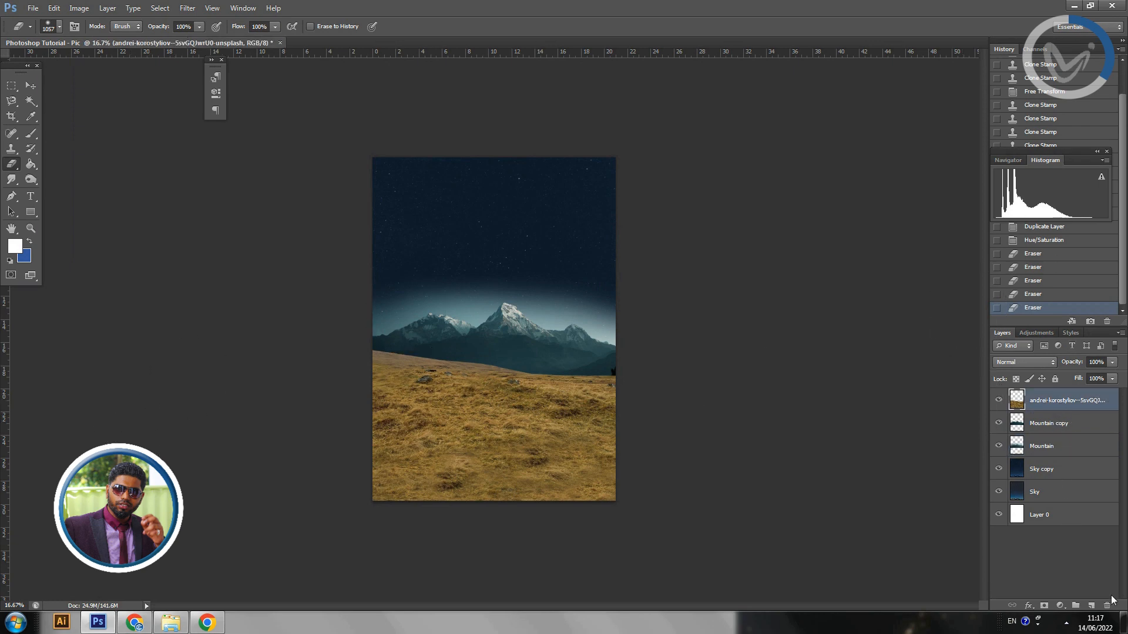
click(1094, 605)
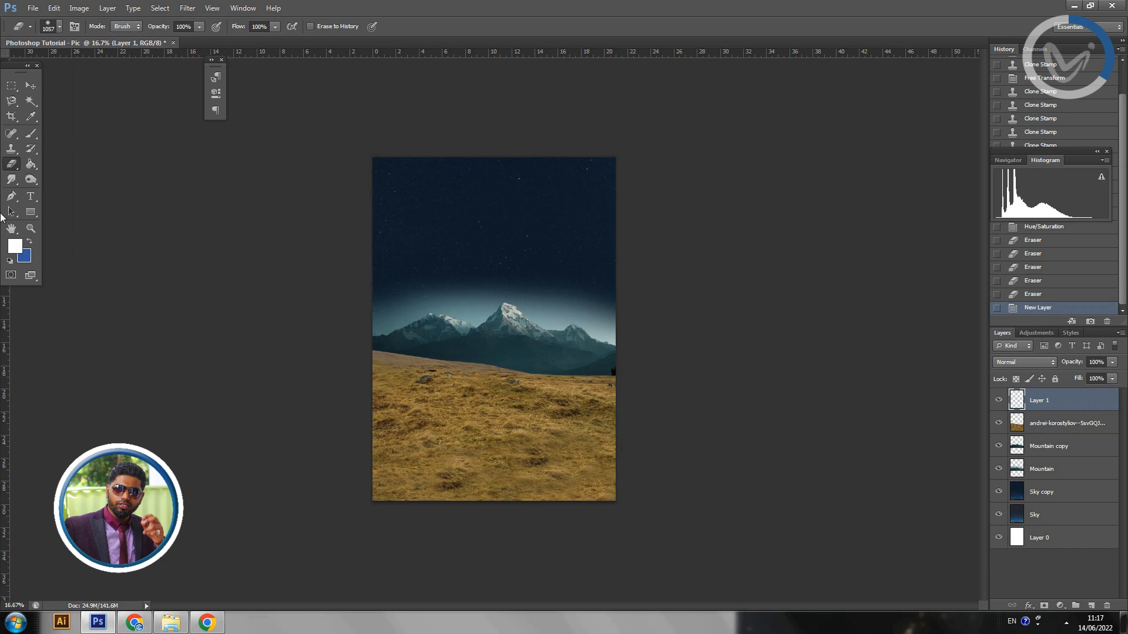
click(31, 134)
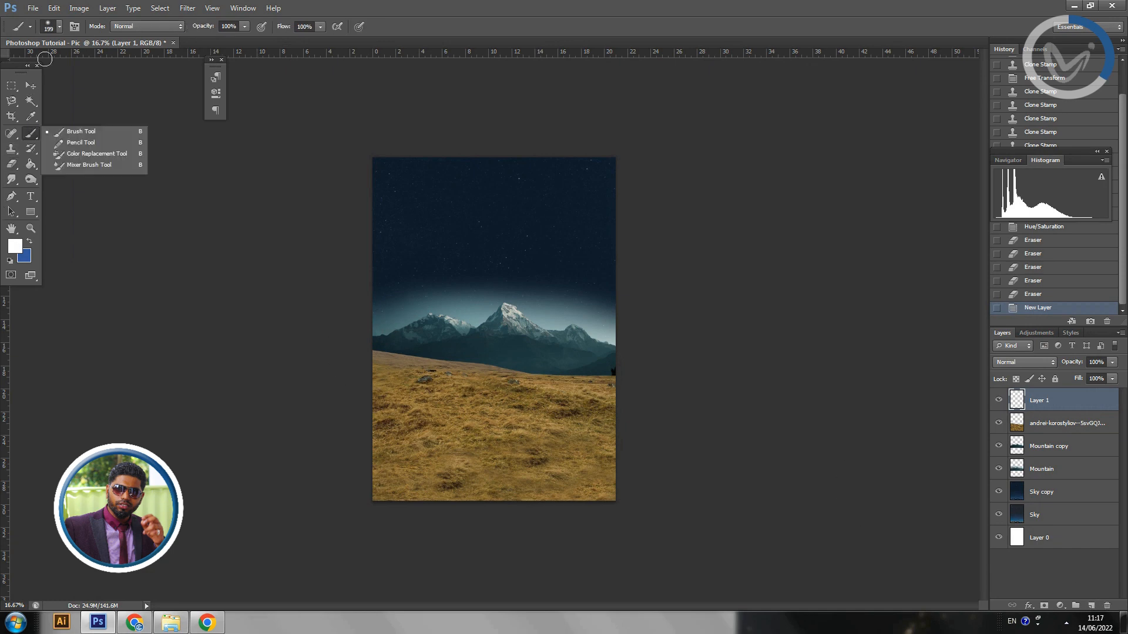
click(59, 27)
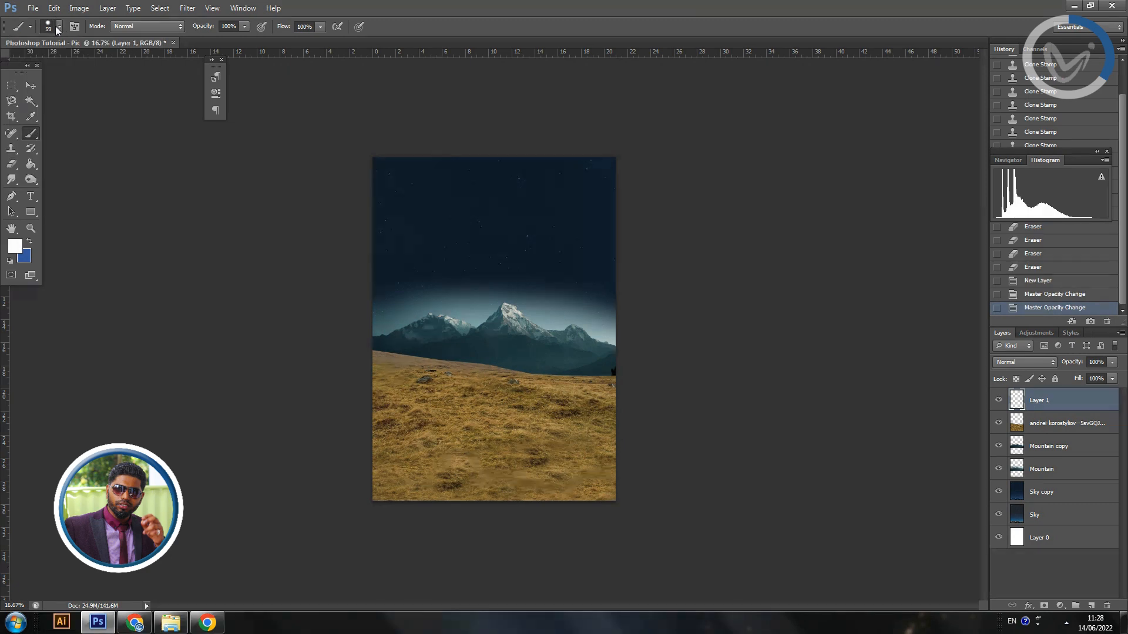
click(58, 27)
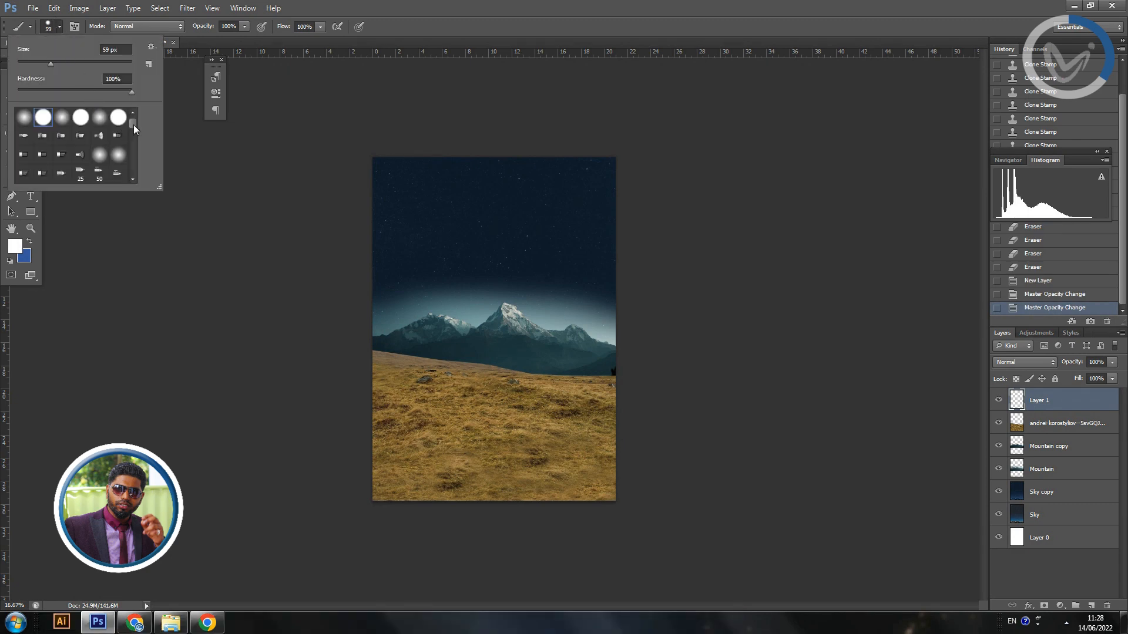
drag(133, 124, 133, 129)
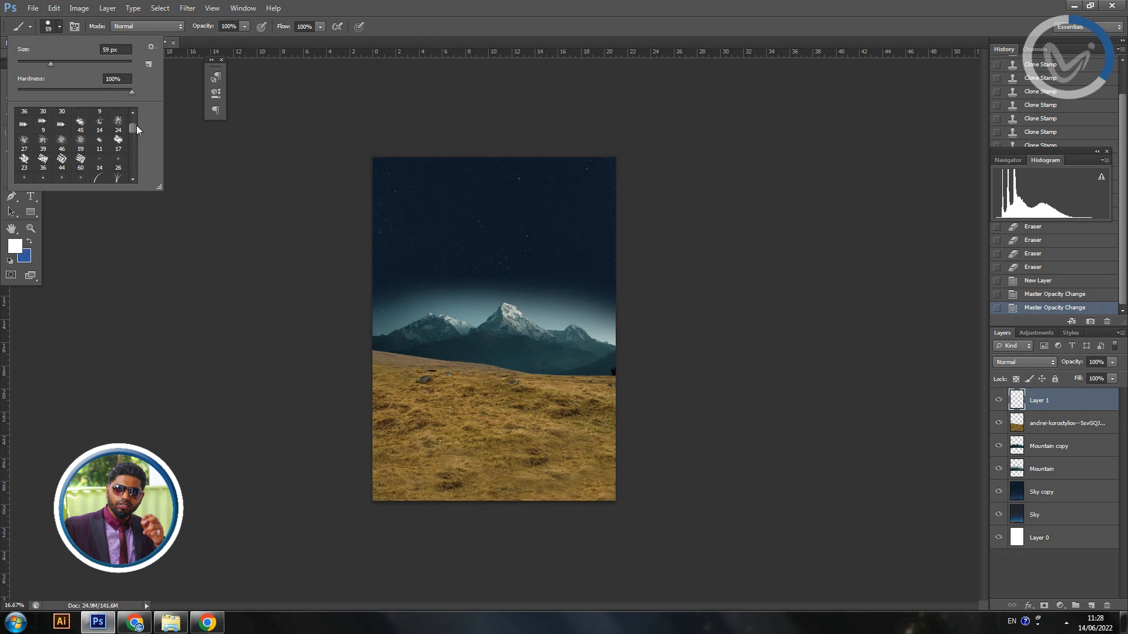
drag(136, 126, 136, 130)
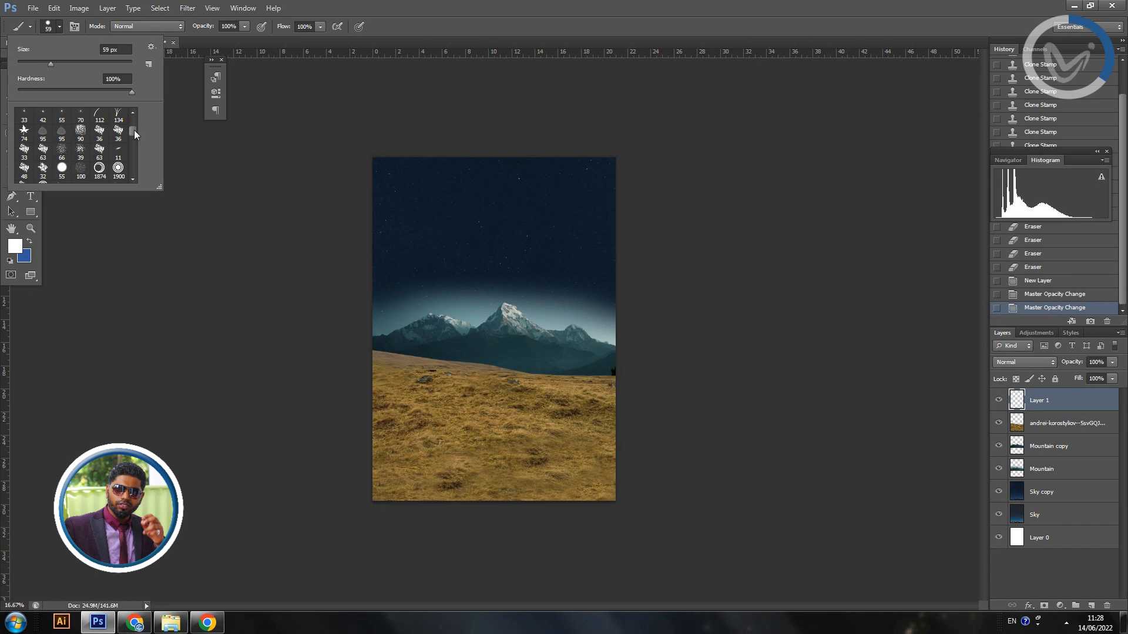
drag(134, 129, 132, 171)
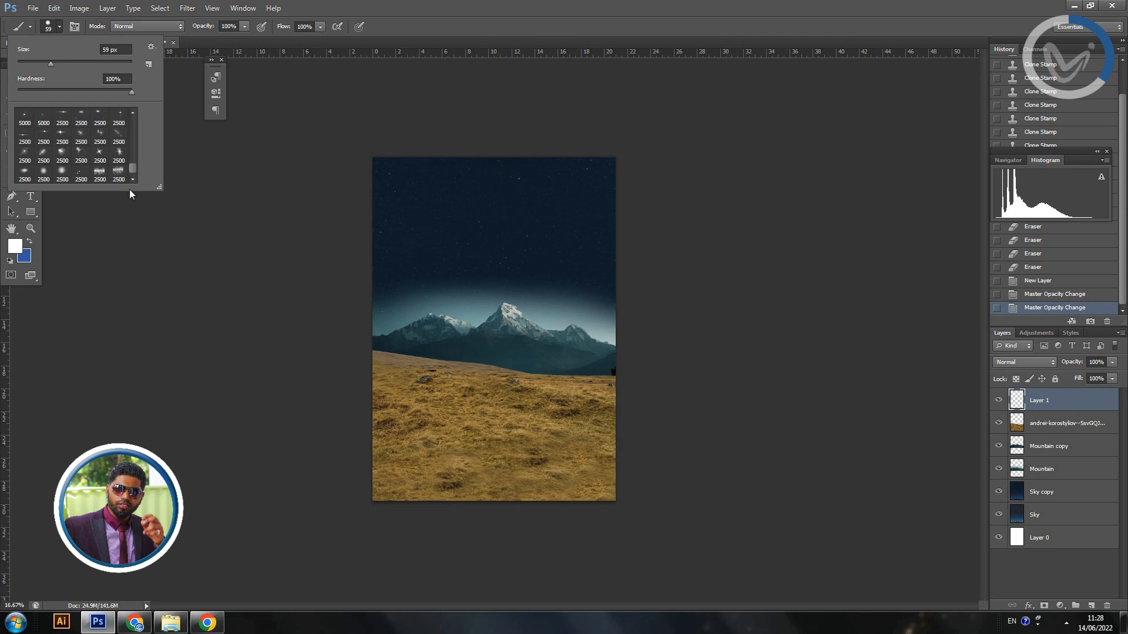
click(101, 176)
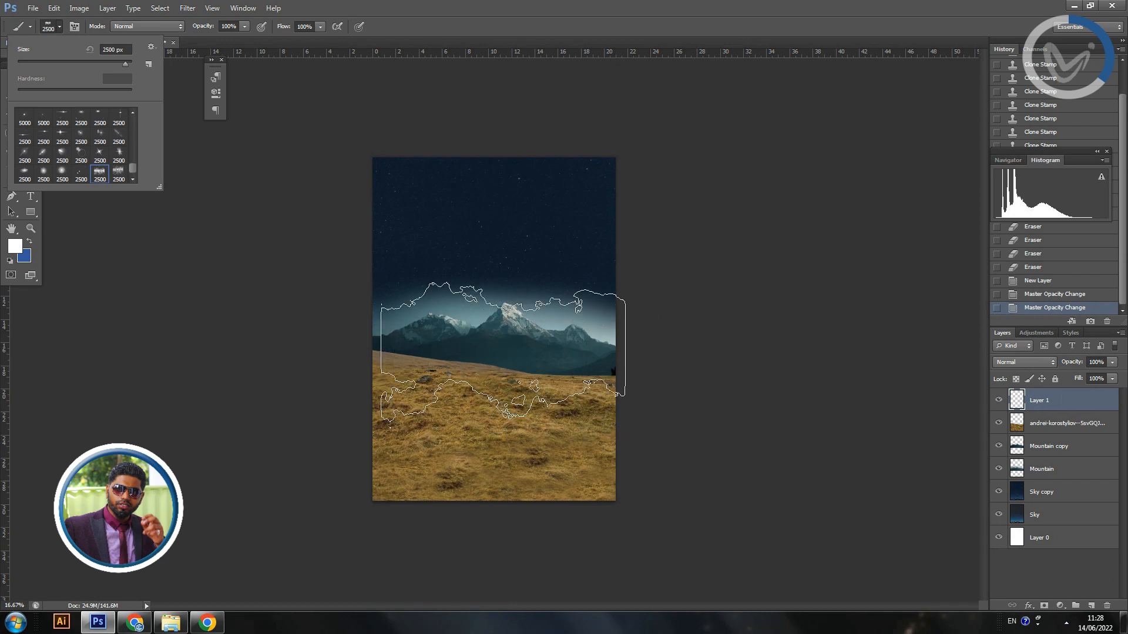
click(16, 247)
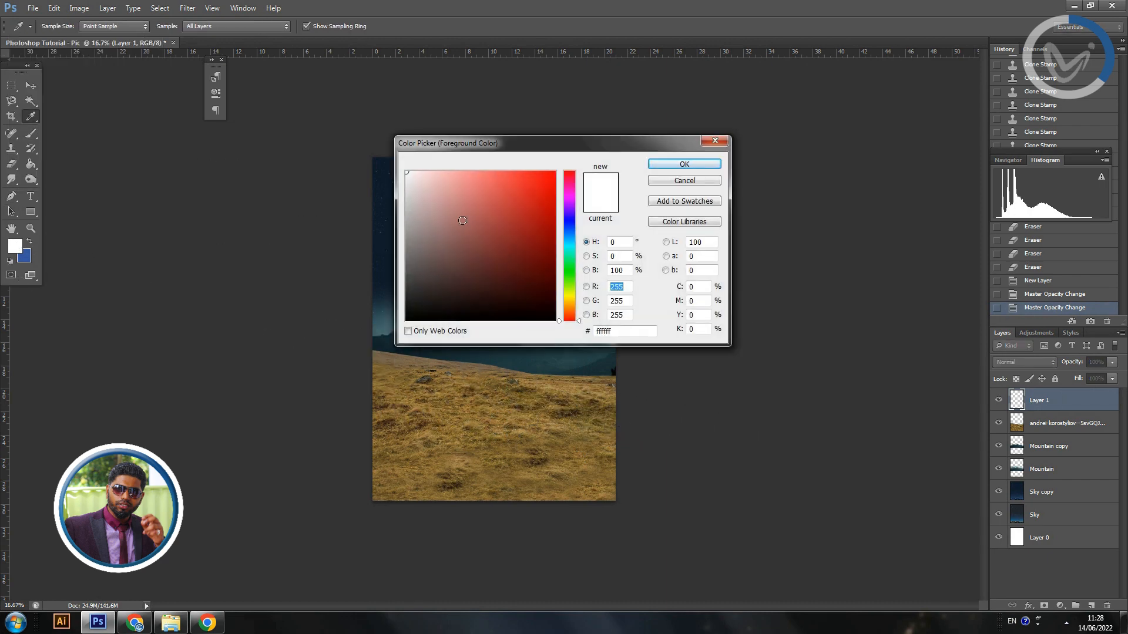
click(710, 166)
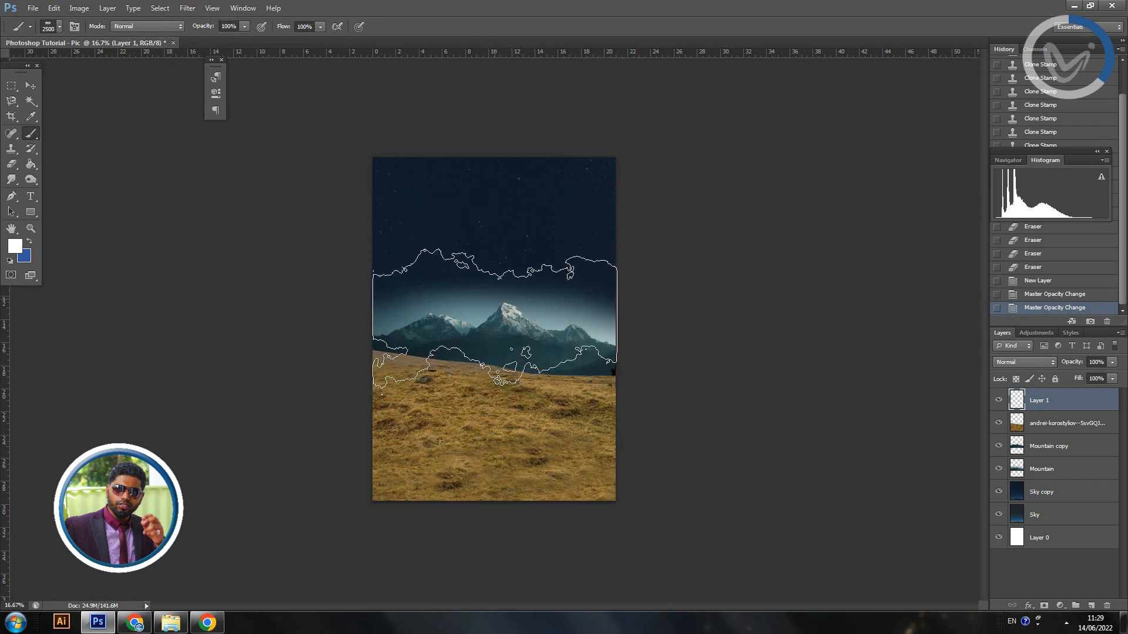
Try stamping the fog brush once at several heights over the sky, mountains and hillside on Layer 1, undoing each stamp.
click(497, 326)
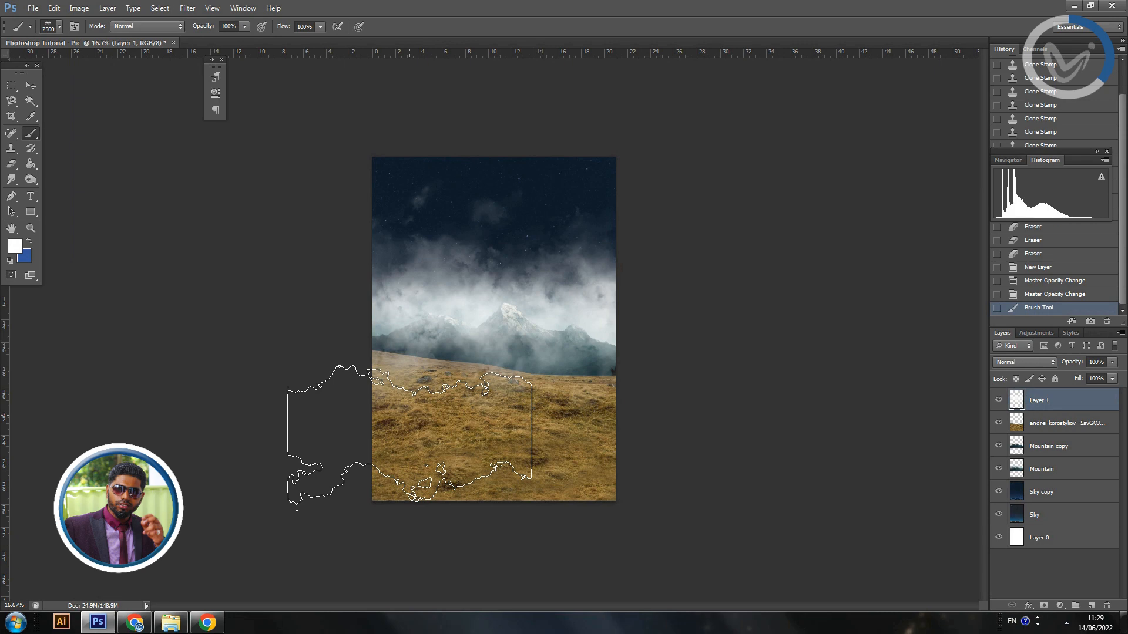
key(ctrl+z)
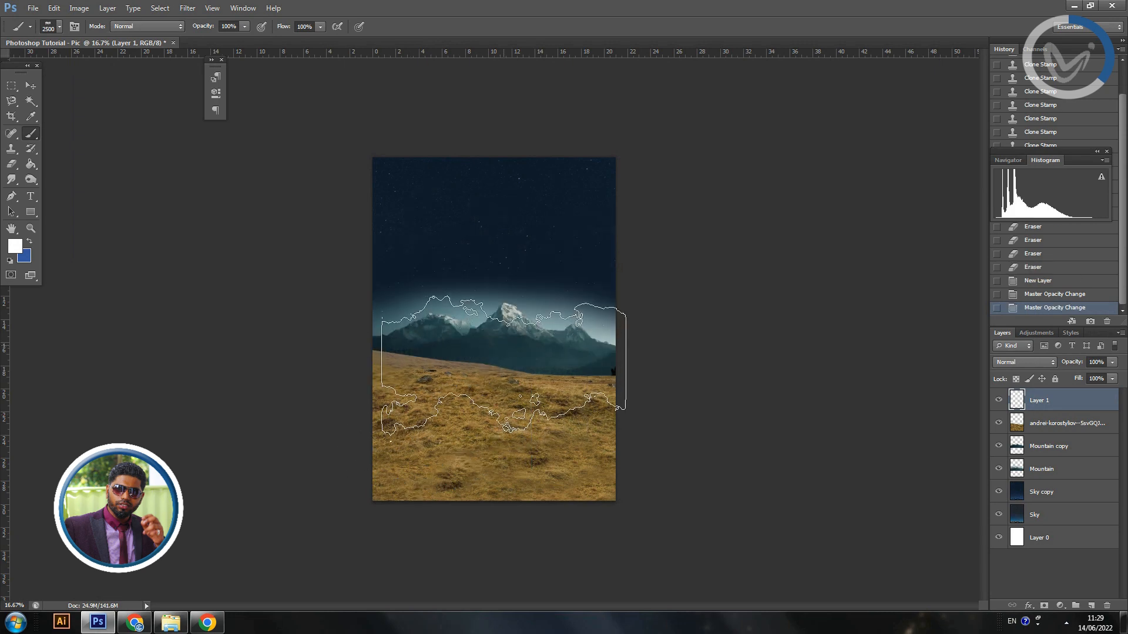
click(497, 353)
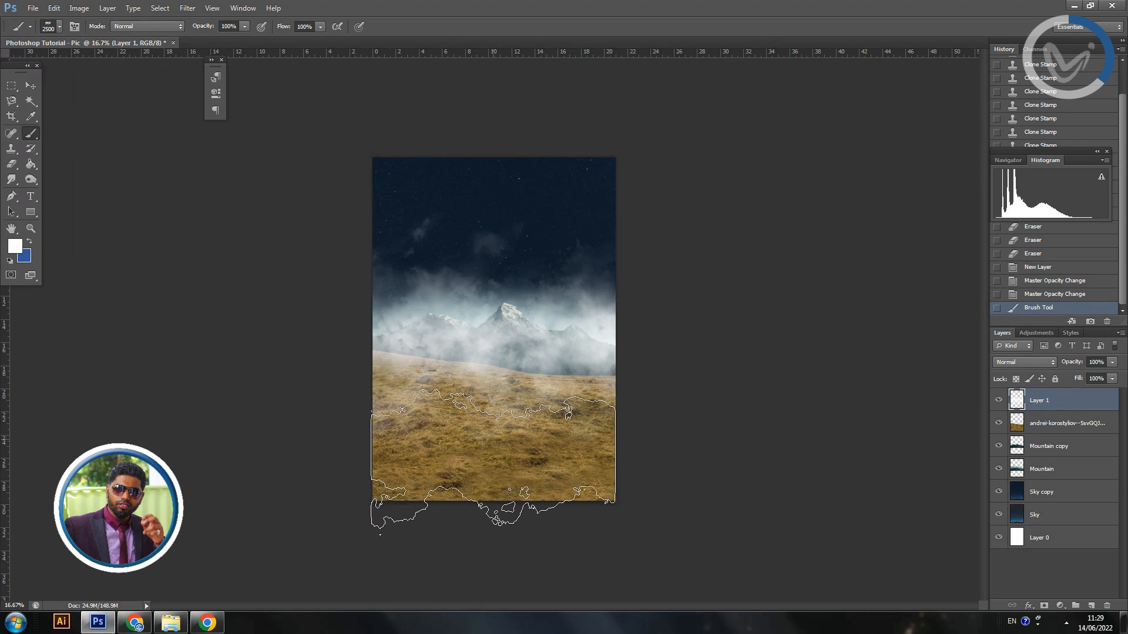
key(ctrl+z)
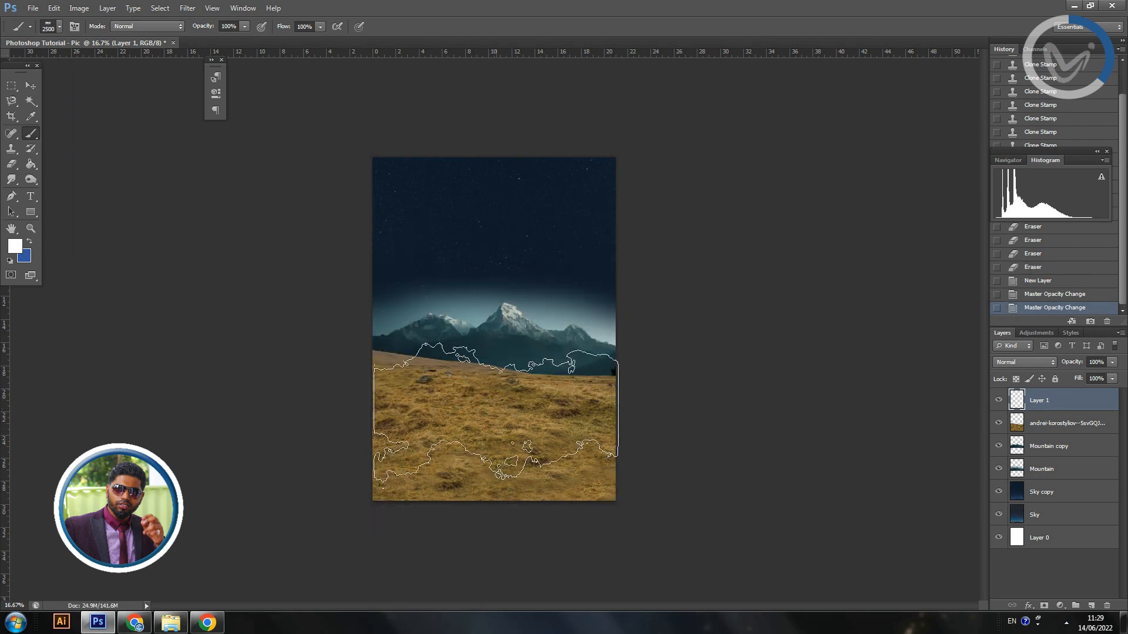
click(496, 388)
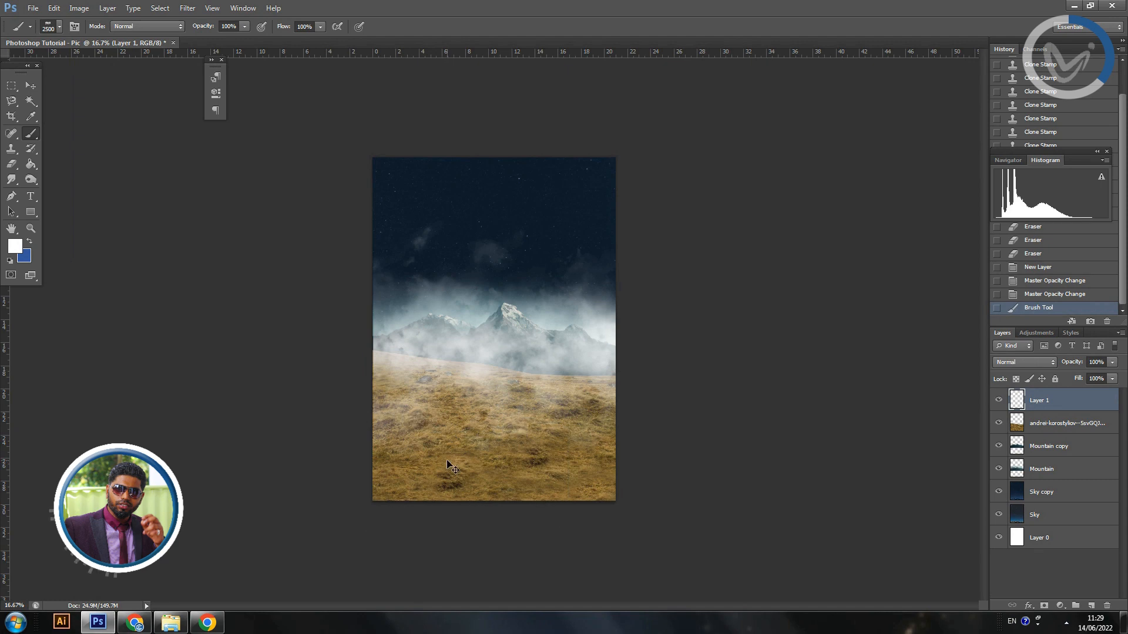
key(ctrl+z)
click(498, 279)
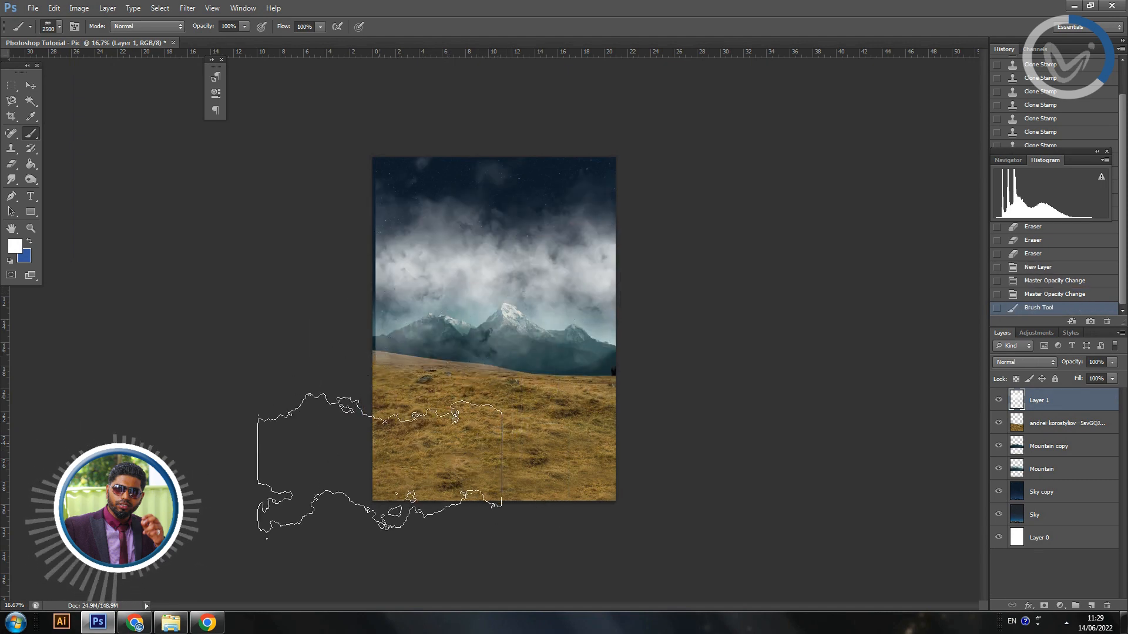
key(ctrl+z)
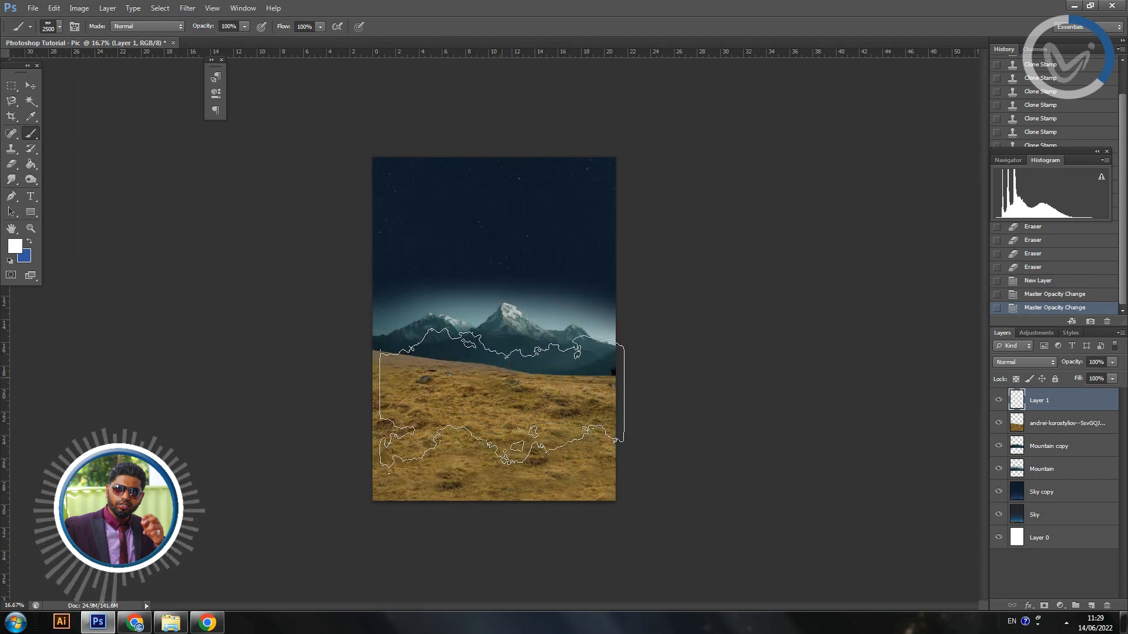
click(447, 411)
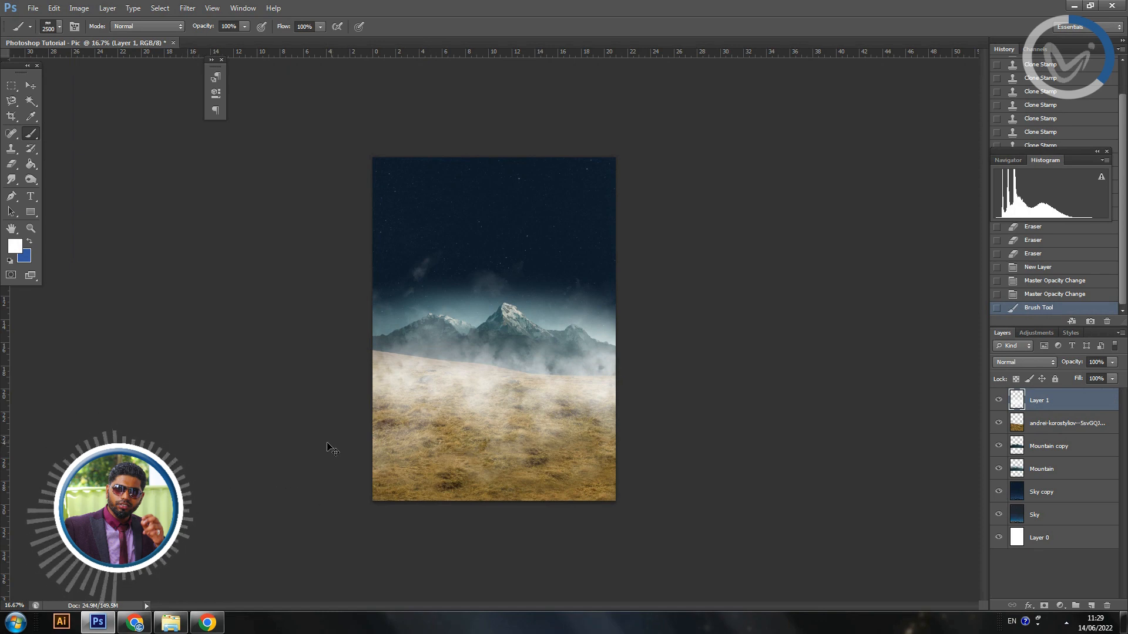
key(ctrl+z)
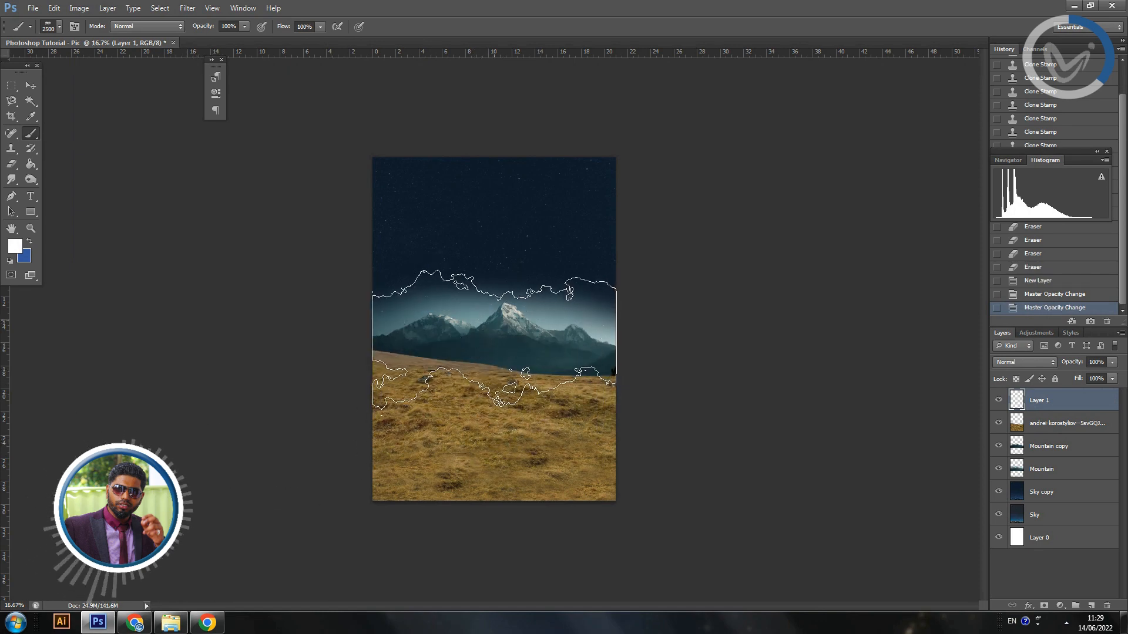
Stamp white fog across the full image width on Layer 1, covering the mountains and the upper edge of the hillside.
click(497, 320)
key(ctrl+z)
click(494, 338)
click(493, 356)
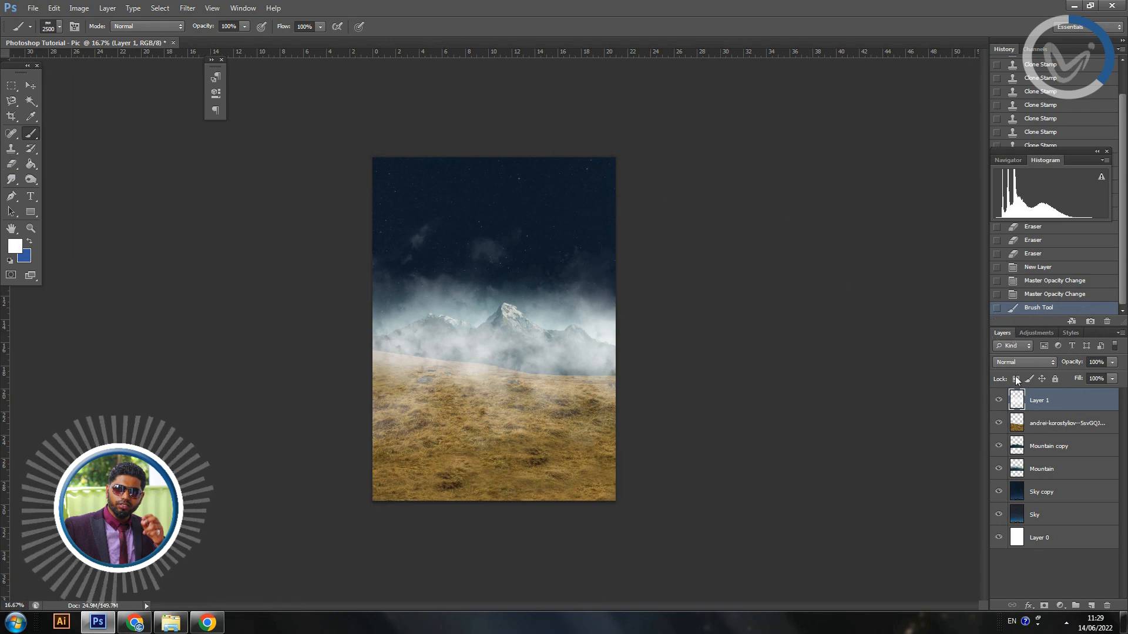
Hide Layer 1, compare the image with the Mountain layer off and on, and set the Mountain layer's opacity to 64%.
click(1000, 401)
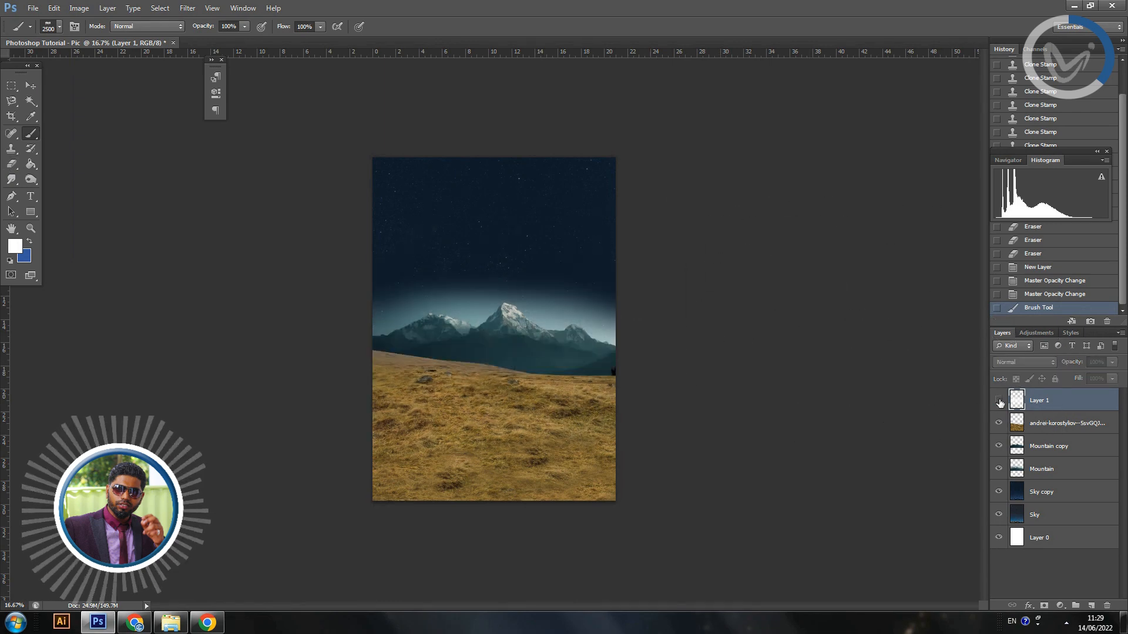
click(1044, 468)
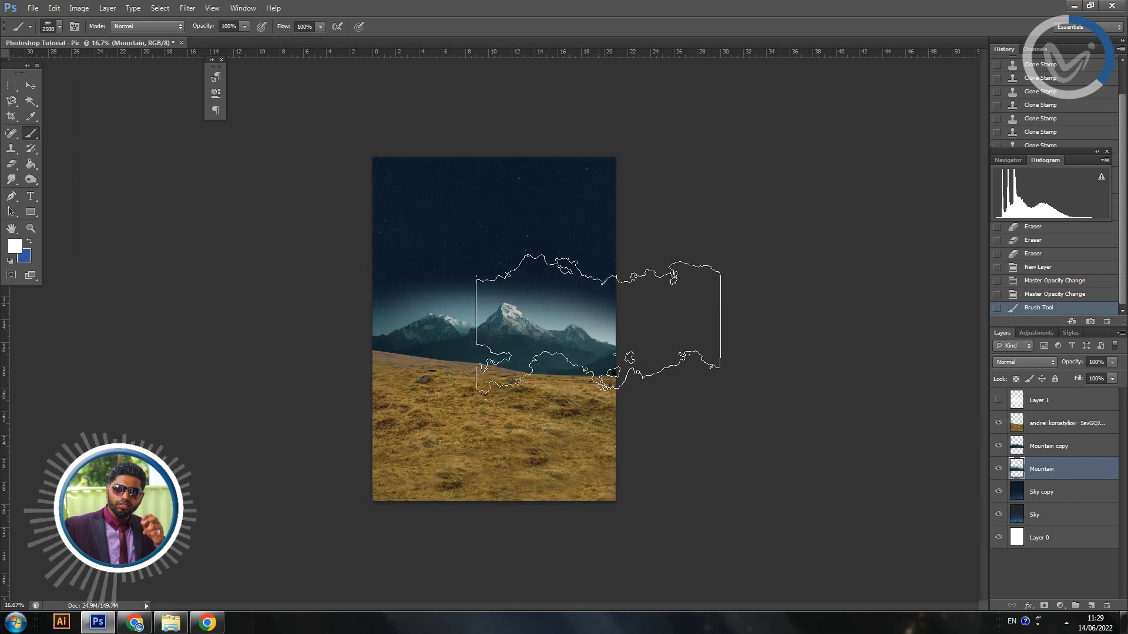
click(30, 86)
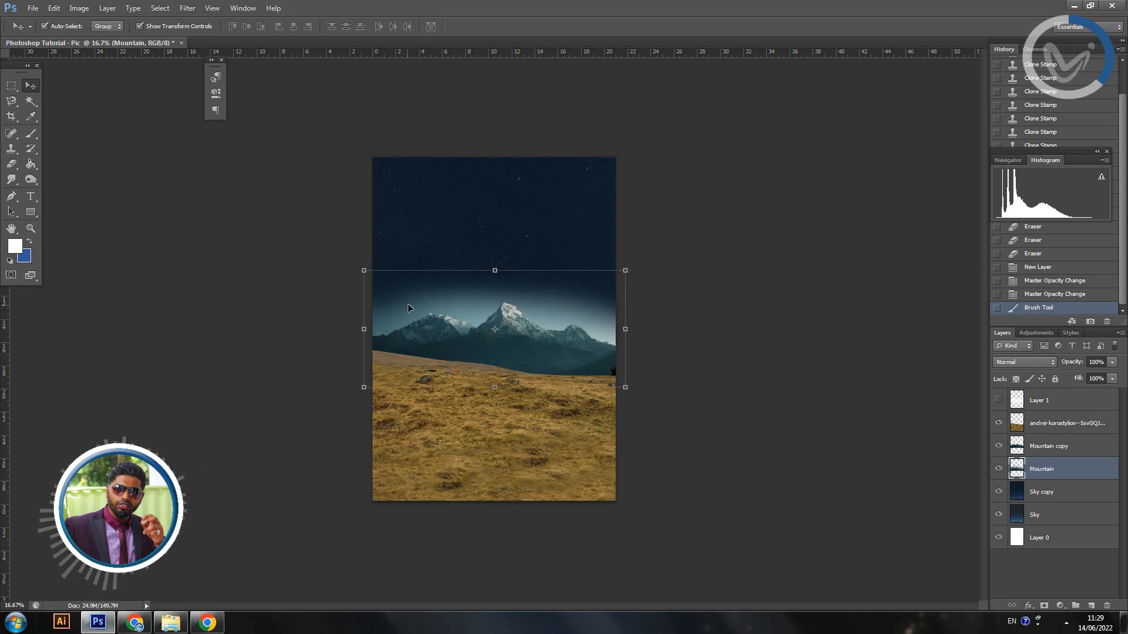
click(998, 469)
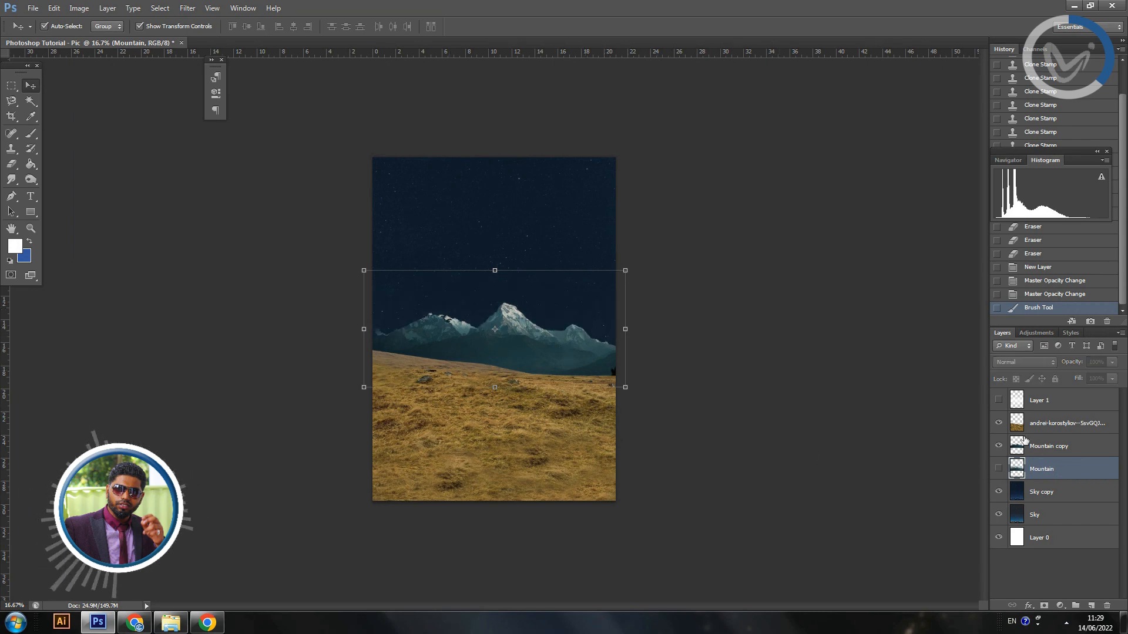
click(999, 469)
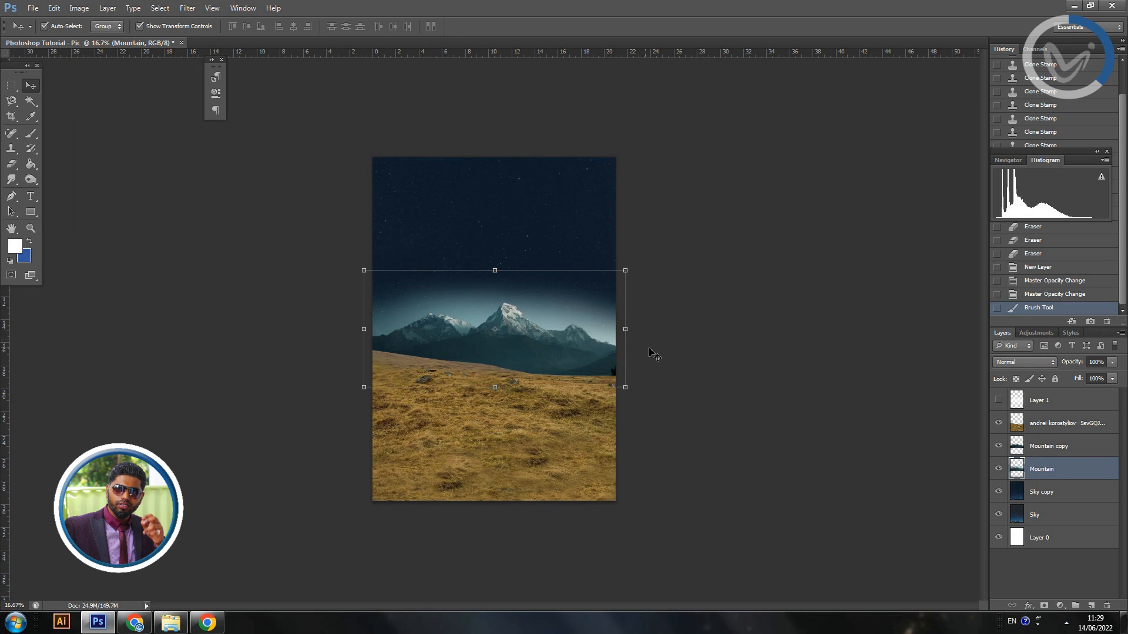
click(1111, 362)
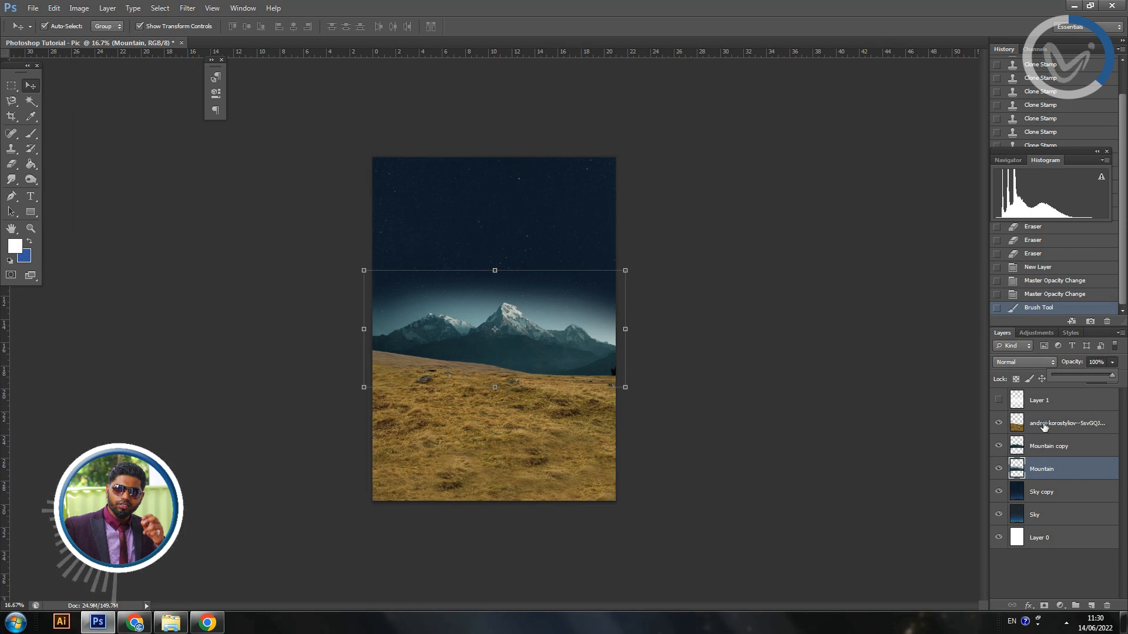
click(1101, 376)
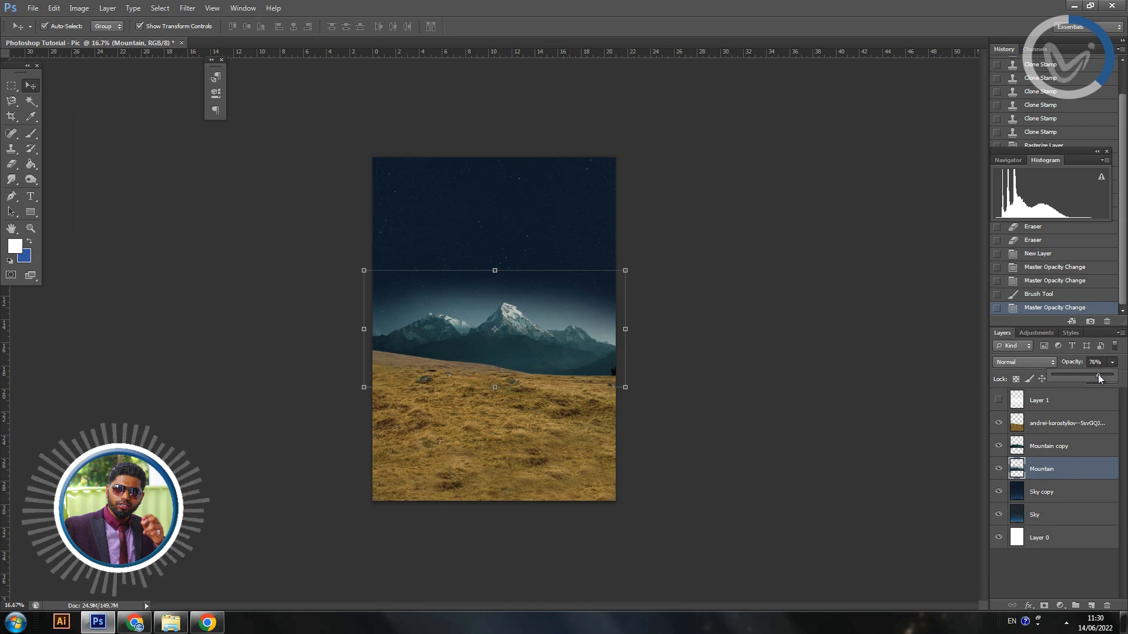
drag(1098, 376, 1093, 376)
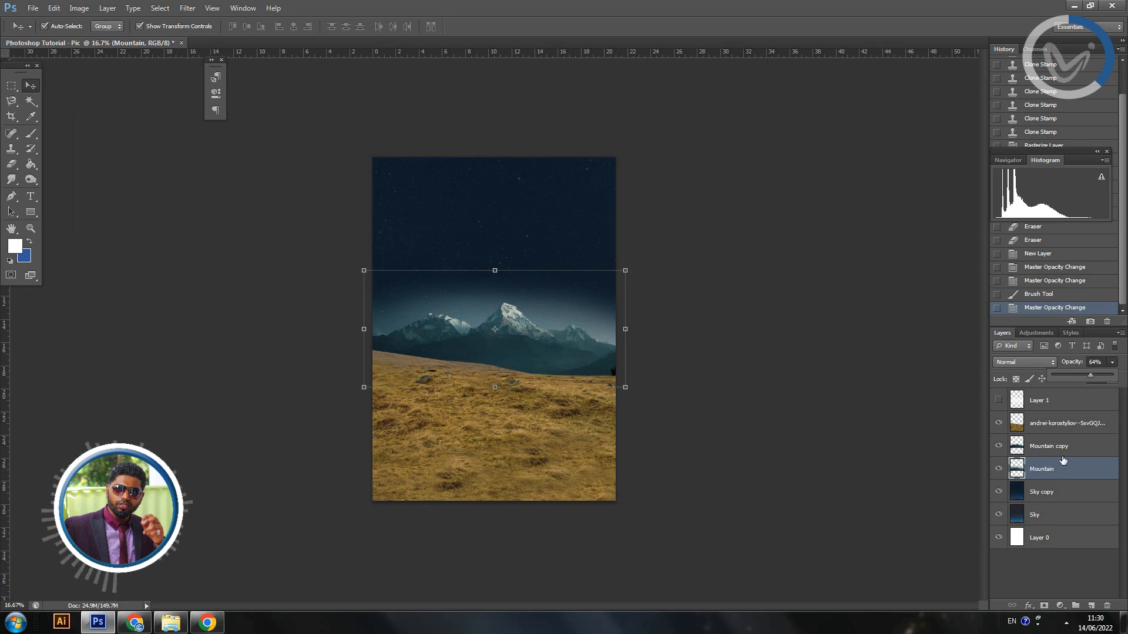
Show Layer 1 again and rename it Fog.
click(1040, 402)
click(998, 400)
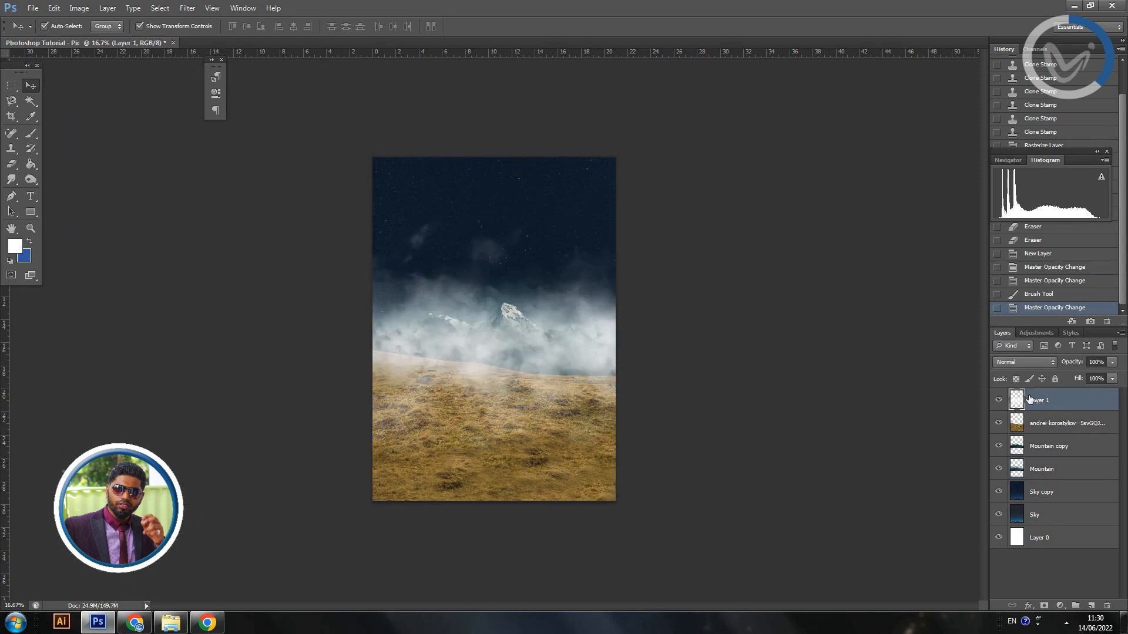
double_click(1050, 405)
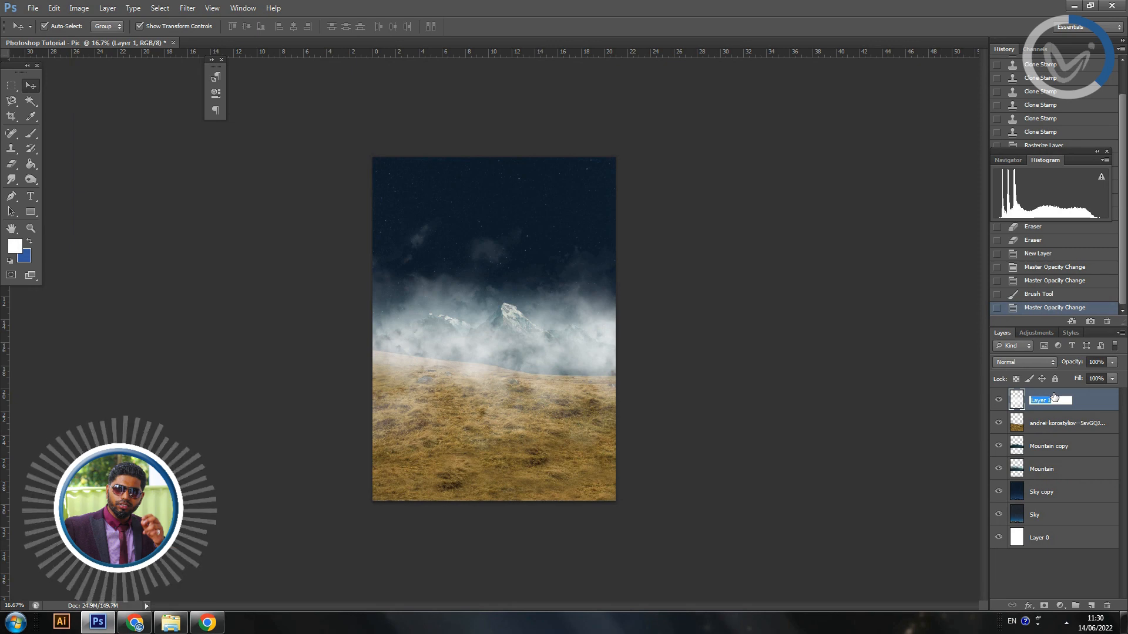
text(Fog)
key(Return)
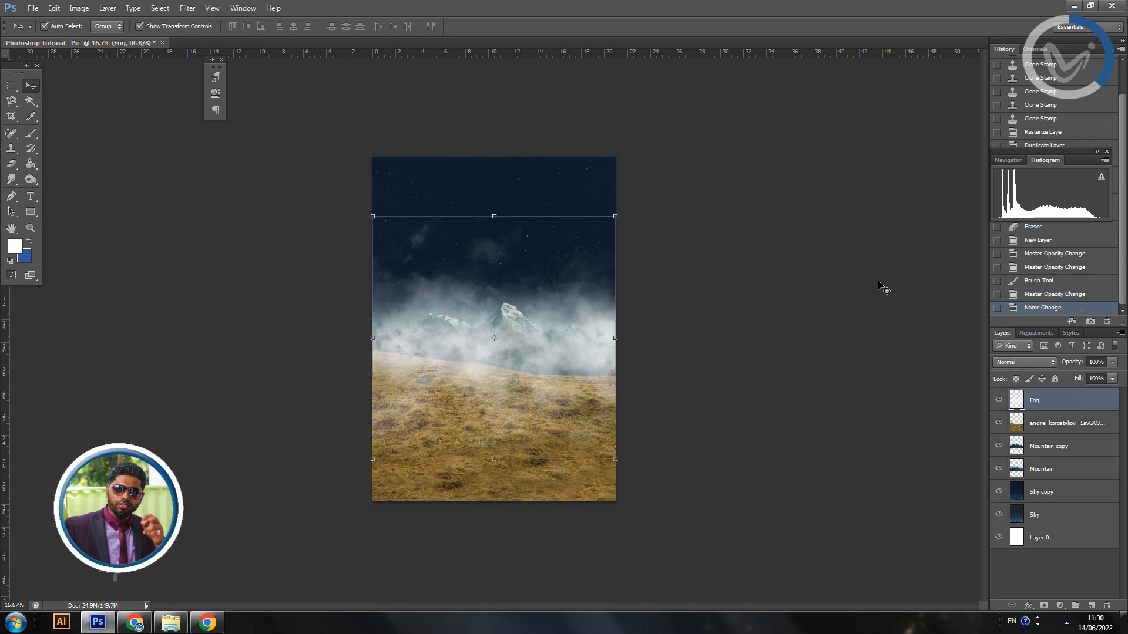
Erase the fog covering the grassy hillside on the Fog layer with broad sweeps of the Eraser across the image width.
click(12, 164)
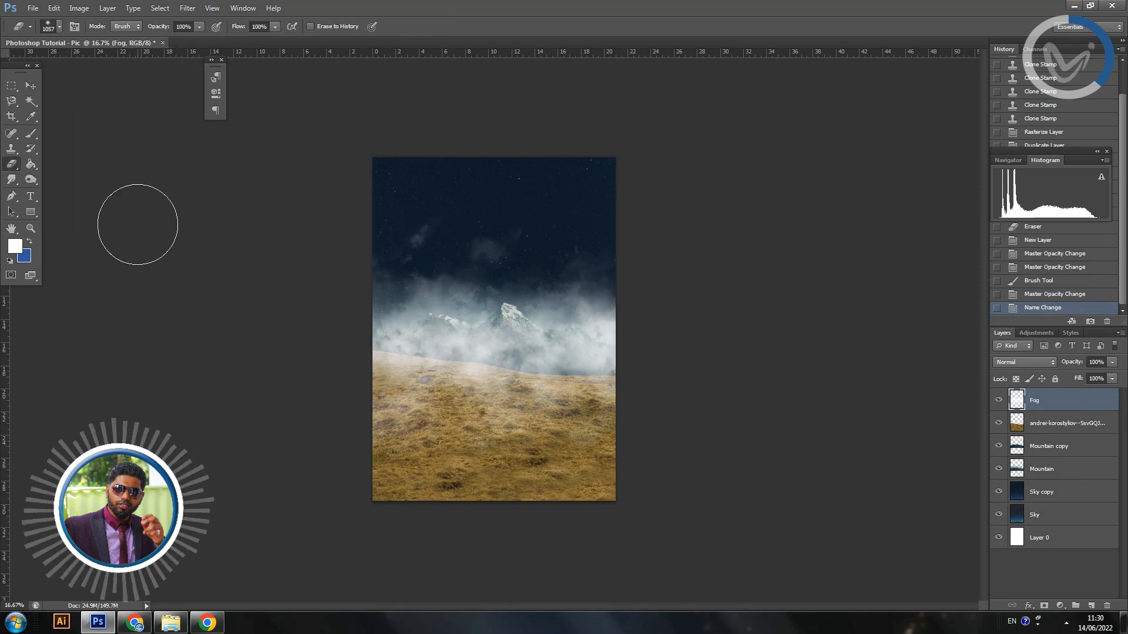
mouse_move(377, 415)
mouse_down()
mouse_move(555, 425)
mouse_move(371, 432)
mouse_move(673, 437)
mouse_up()
drag(423, 425, 661, 432)
mouse_move(281, 450)
mouse_down()
mouse_move(488, 470)
mouse_move(468, 468)
mouse_up()
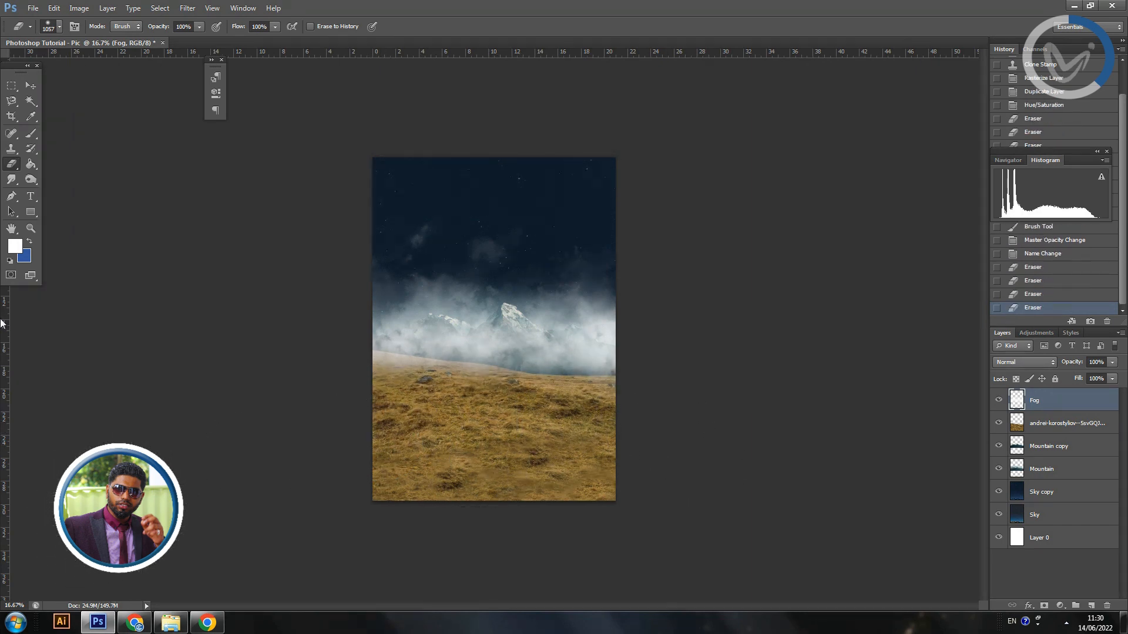
Enlarge the soft eraser to 2680 px and erase the fog wisps across the starry sky on the Fog layer.
click(60, 27)
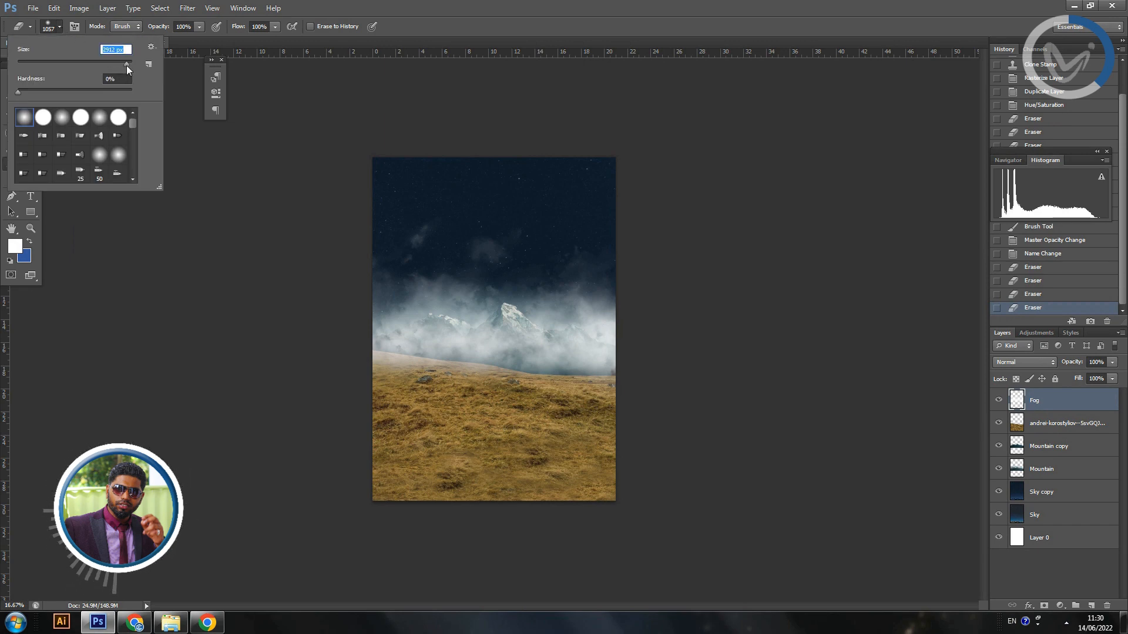
drag(127, 65, 126, 66)
click(625, 172)
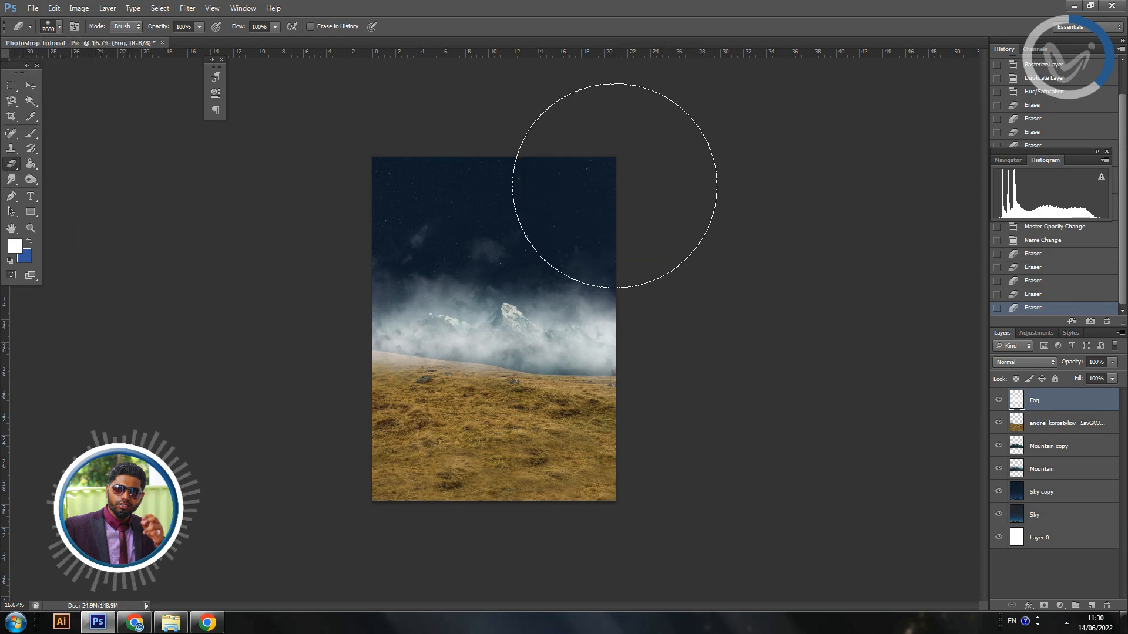
click(611, 188)
click(517, 200)
click(435, 192)
click(376, 182)
click(395, 176)
click(479, 194)
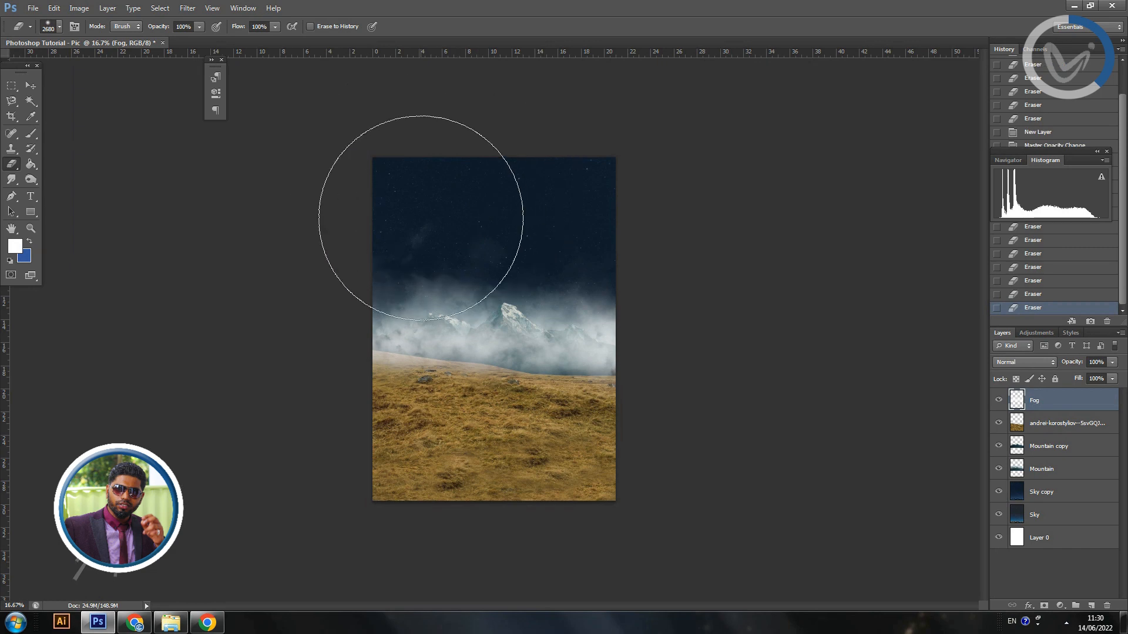
Thin out the fog over the mountain peaks on the Fog layer by erasing along their whole width.
click(473, 222)
click(438, 253)
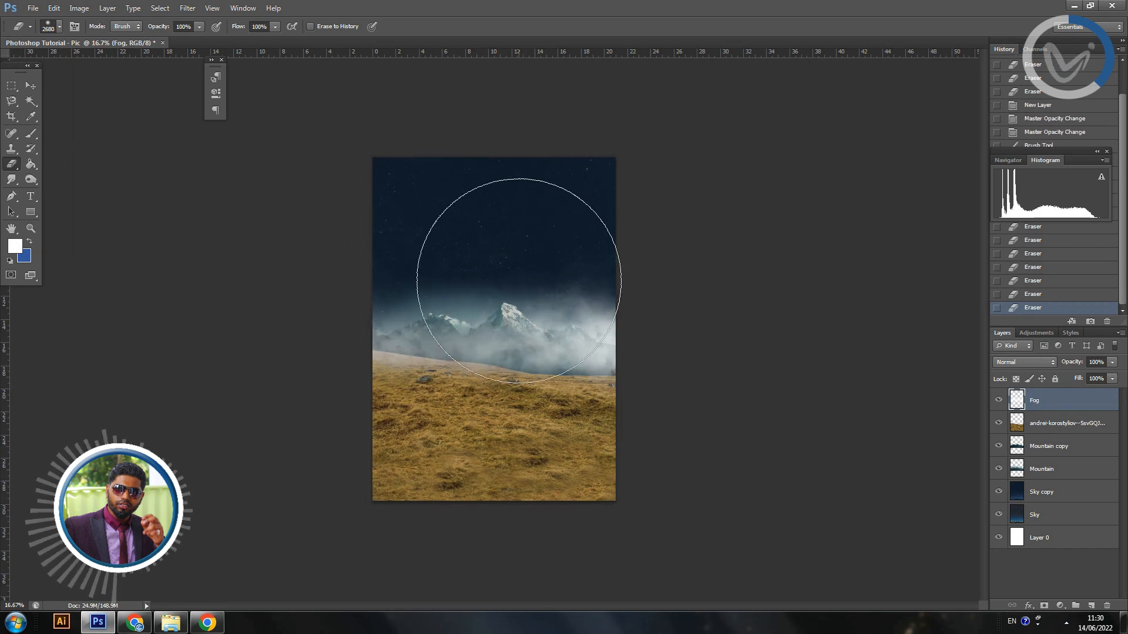
click(470, 264)
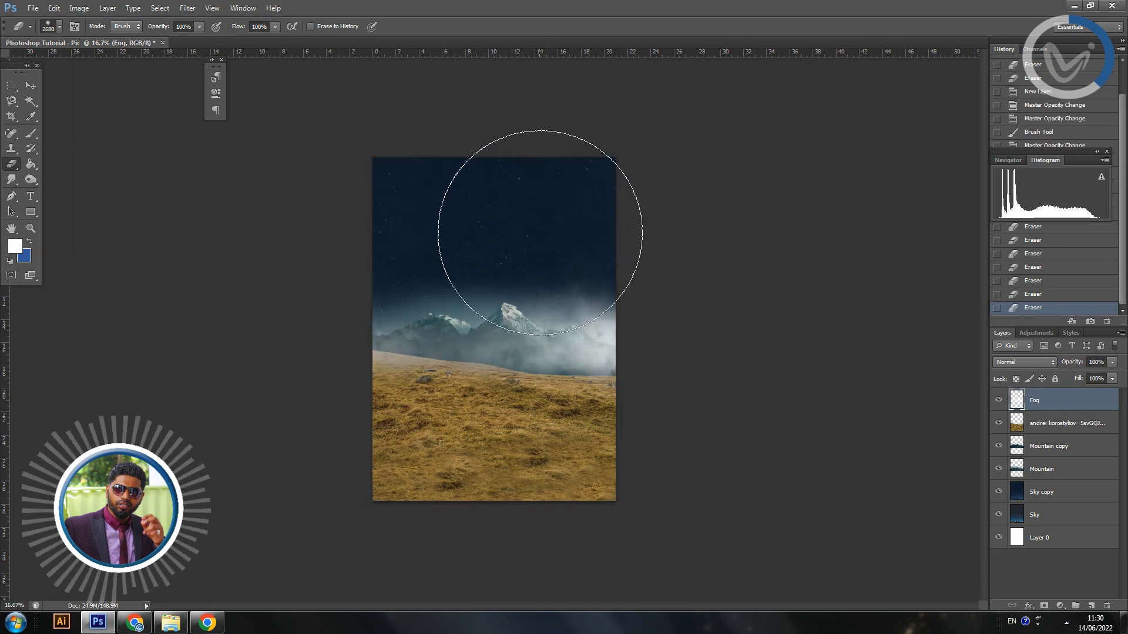
click(540, 232)
click(603, 212)
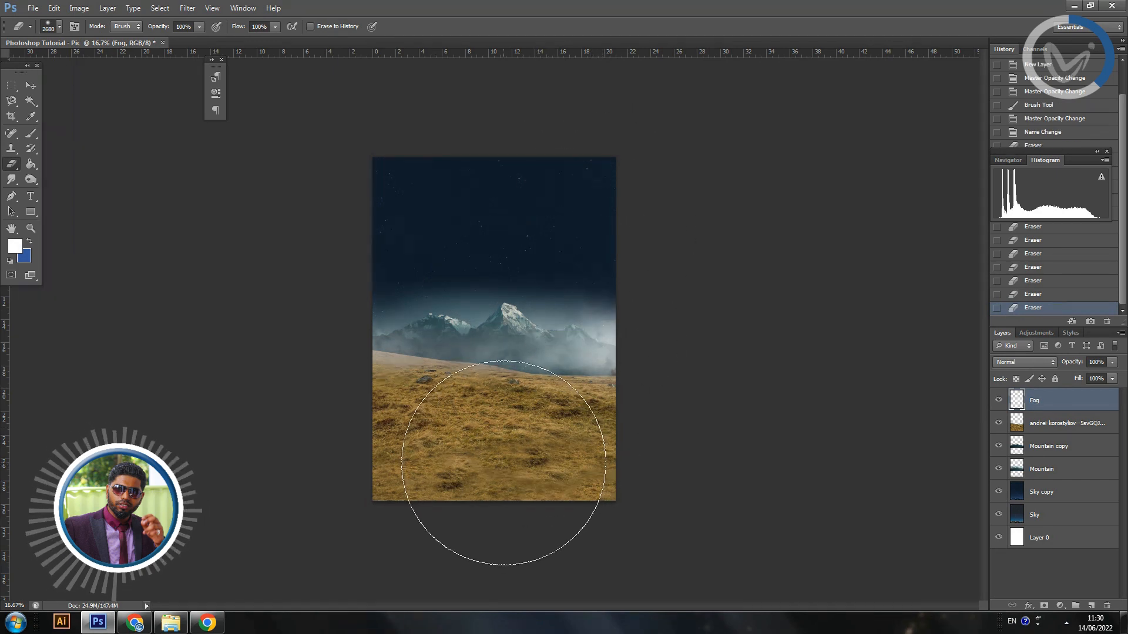
Set the Fog layer's opacity to 54%.
click(1112, 362)
click(1094, 376)
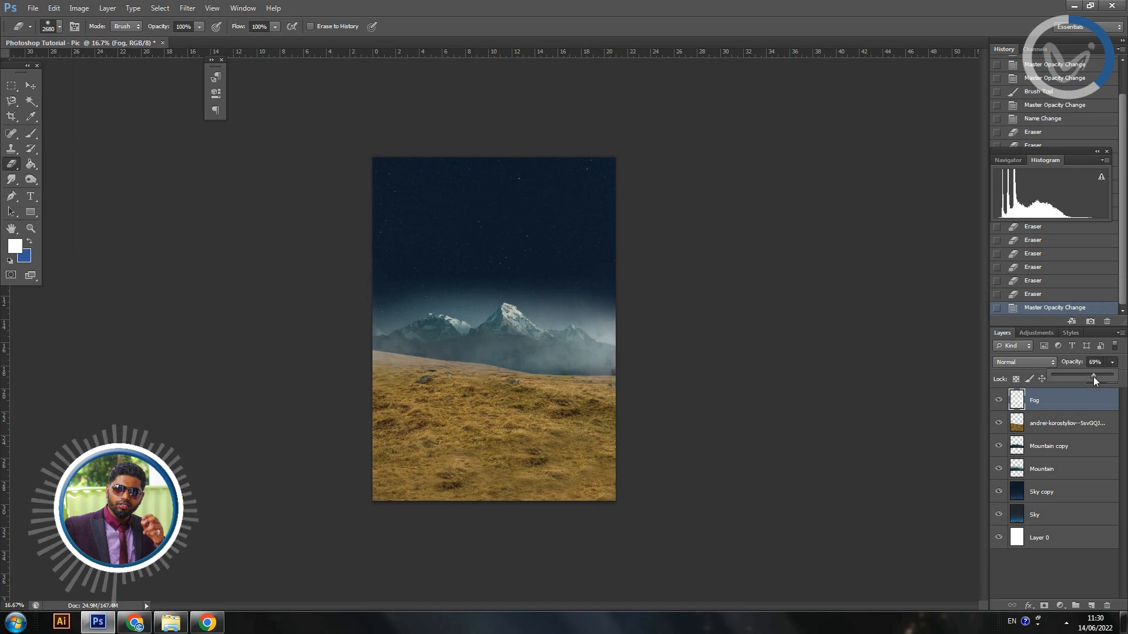
click(1083, 379)
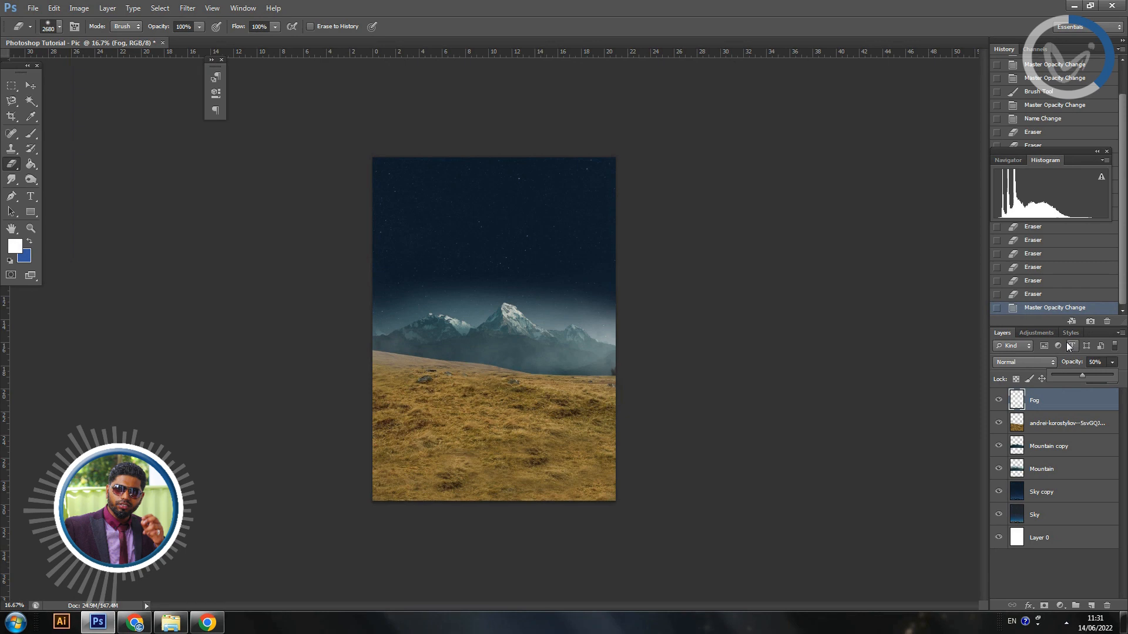
click(1091, 376)
click(1085, 376)
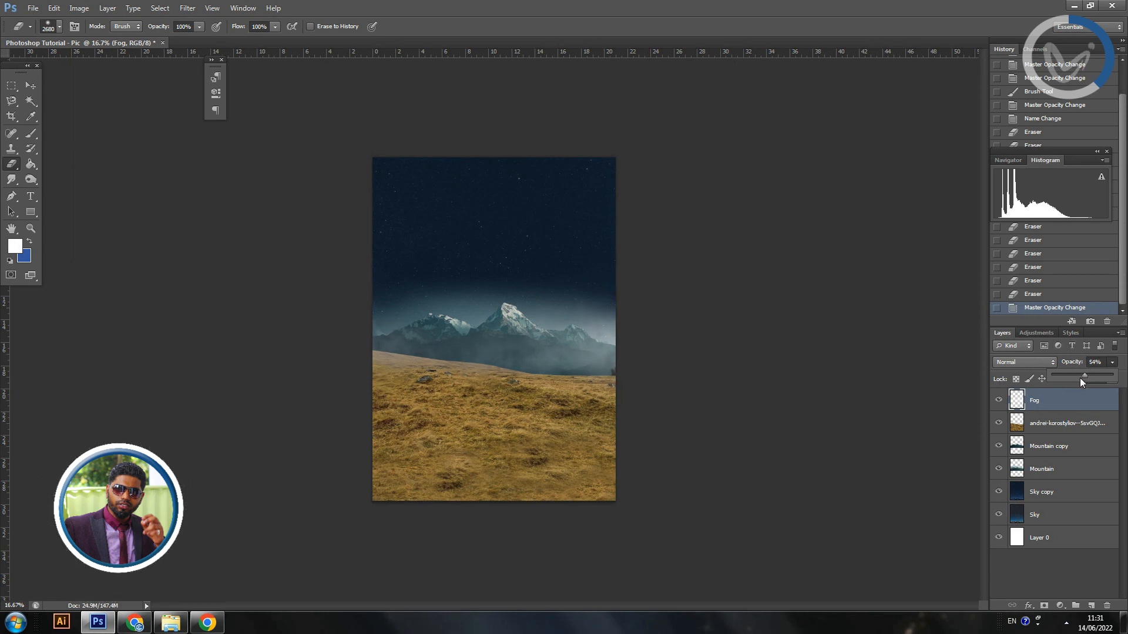
Compare the image with the Fog layer hidden and shown, leaving the layer visible.
click(999, 400)
click(999, 400)
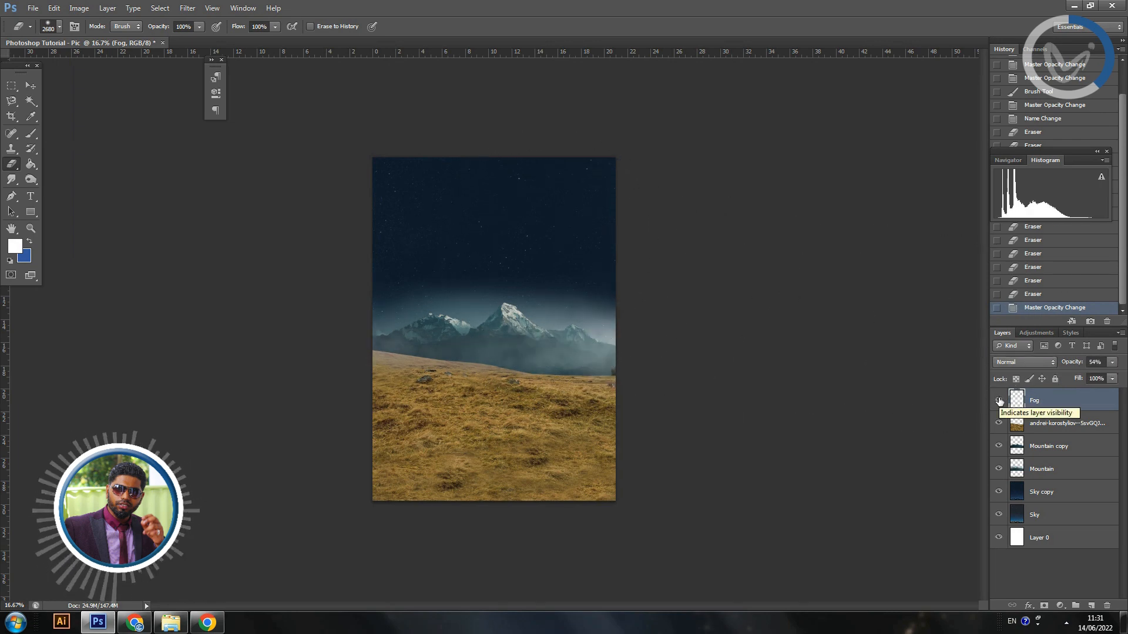
click(999, 401)
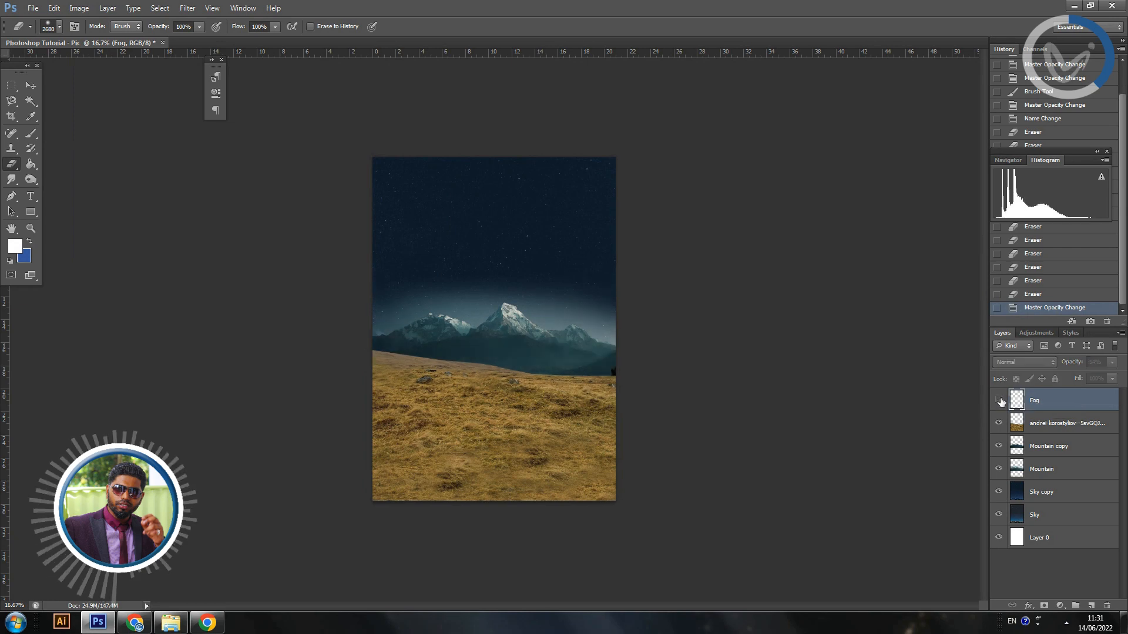
click(999, 401)
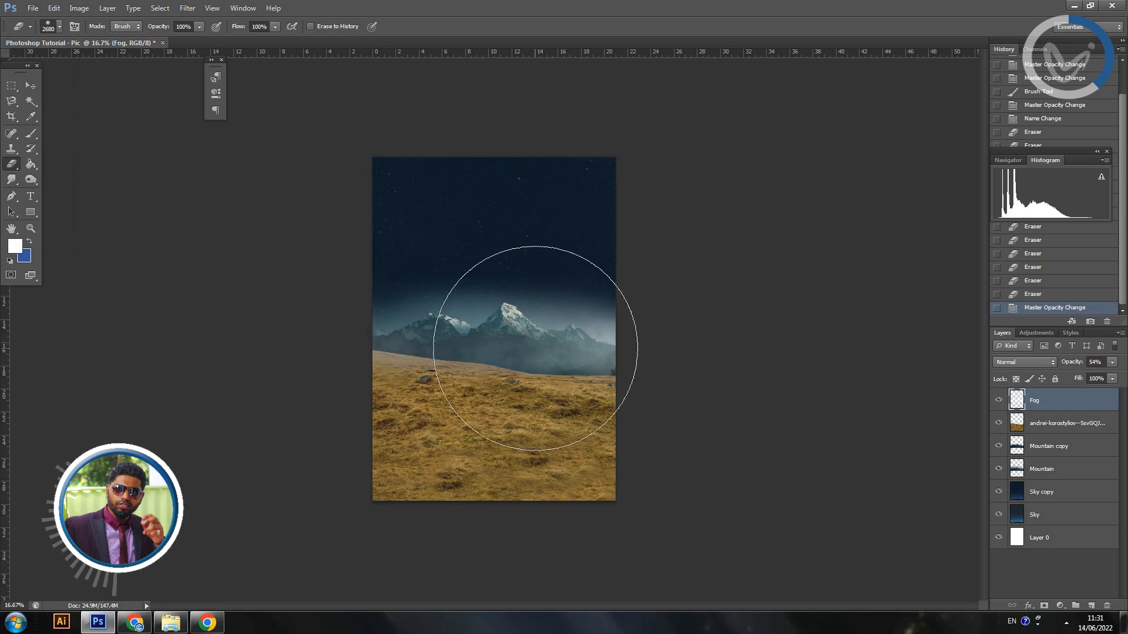
Select the grassy hillside's layer and rename it Grass.
click(30, 85)
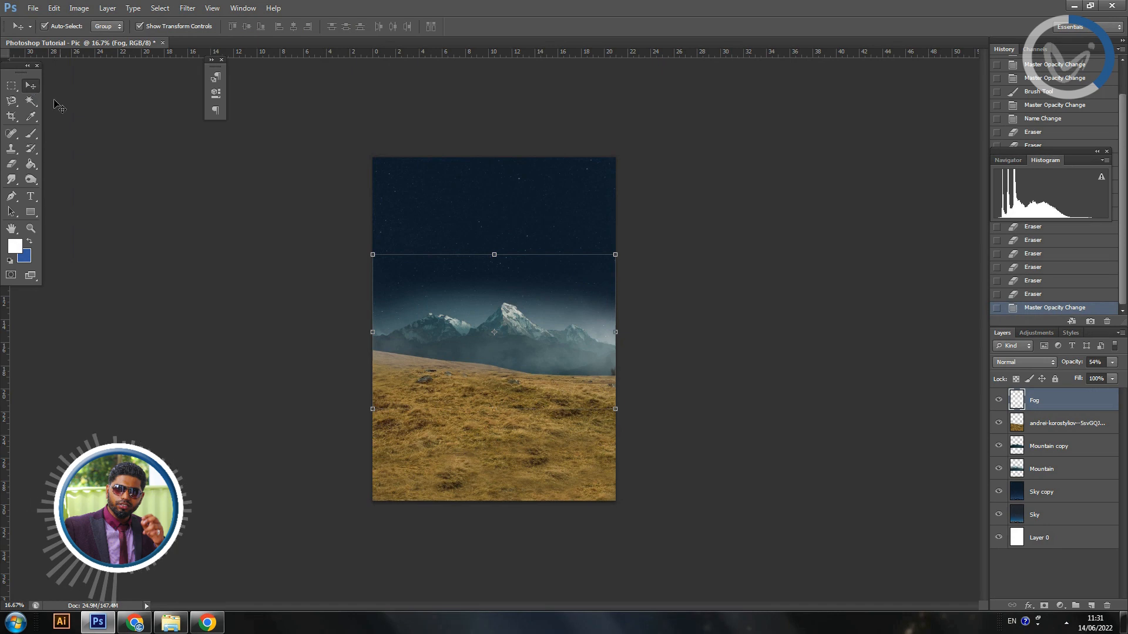
right_click(543, 466)
click(565, 474)
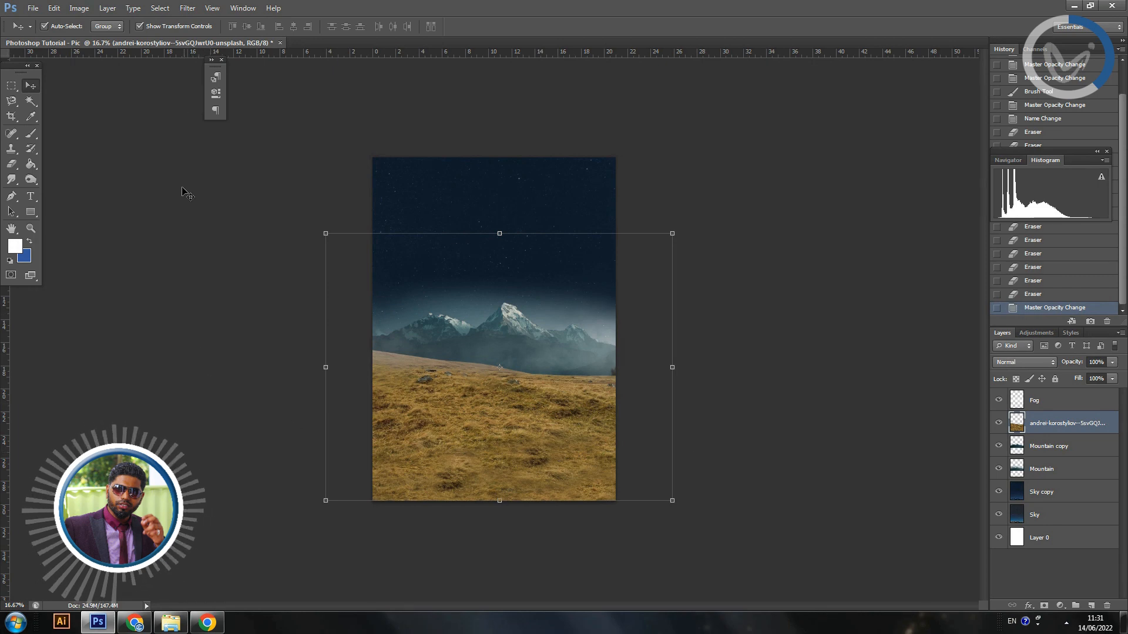
mouse_move(1060, 424)
mouse_down()
mouse_move(1065, 532)
mouse_move(1081, 584)
mouse_move(1073, 432)
mouse_up()
double_click(1067, 424)
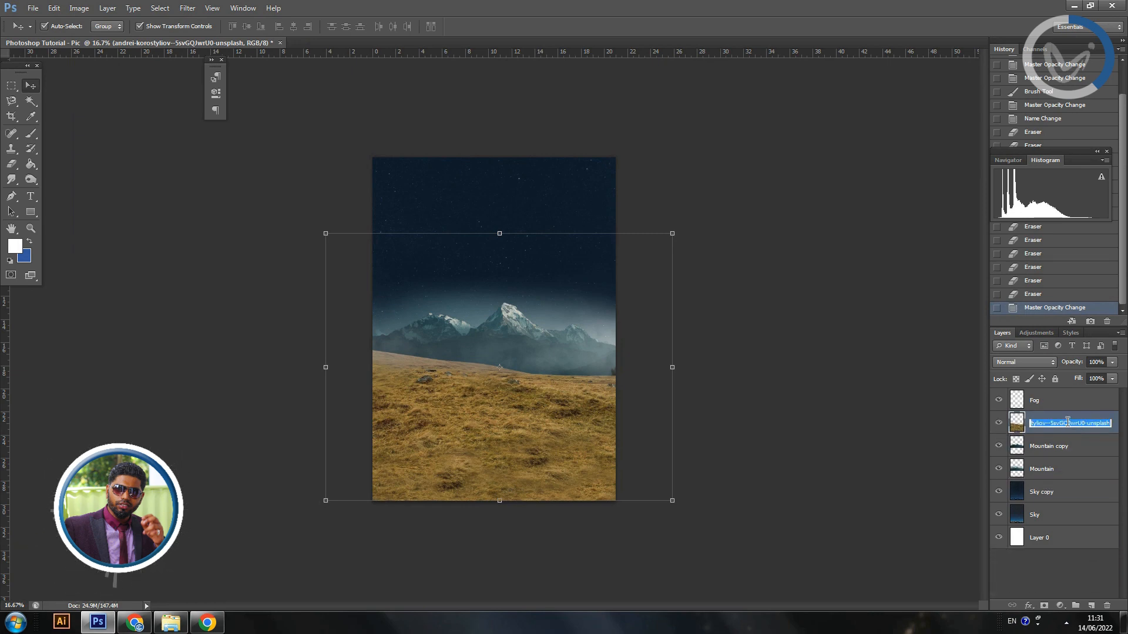
text(Grass)
key(Return)
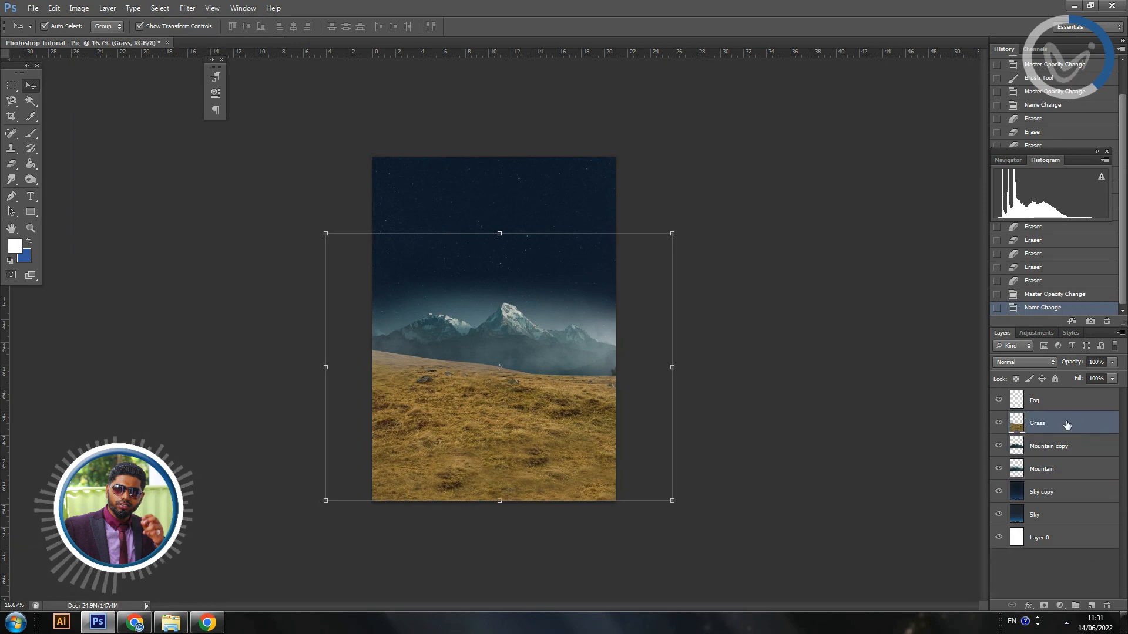
Duplicate the Grass layer and start a Hue/Saturation adjustment on the copy with Colorize turned on.
drag(1067, 425, 1090, 605)
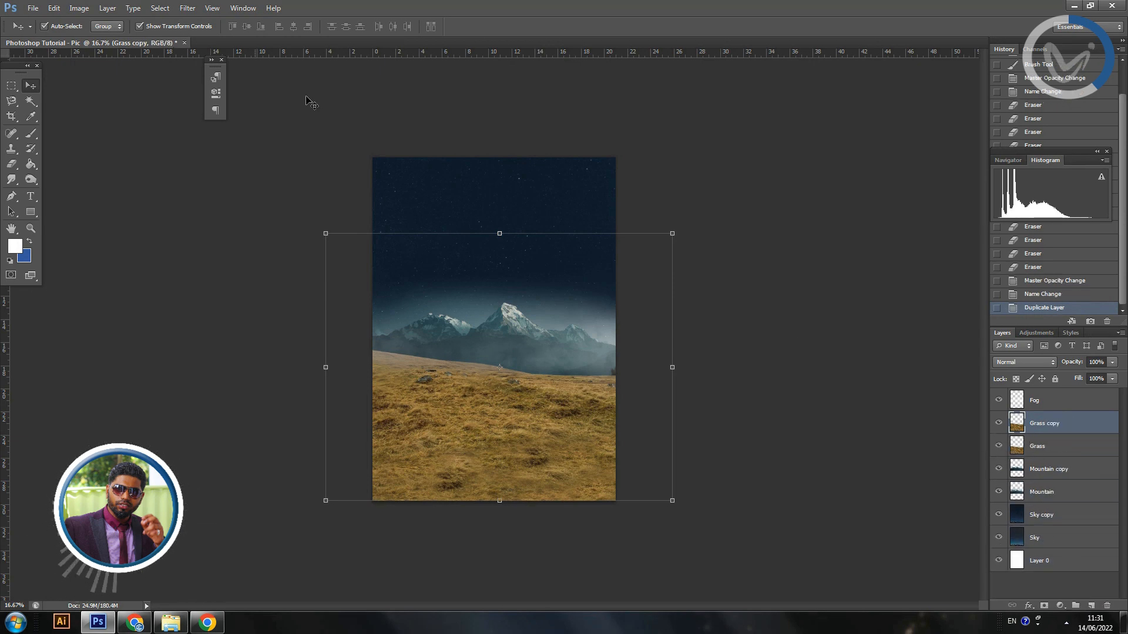
click(75, 8)
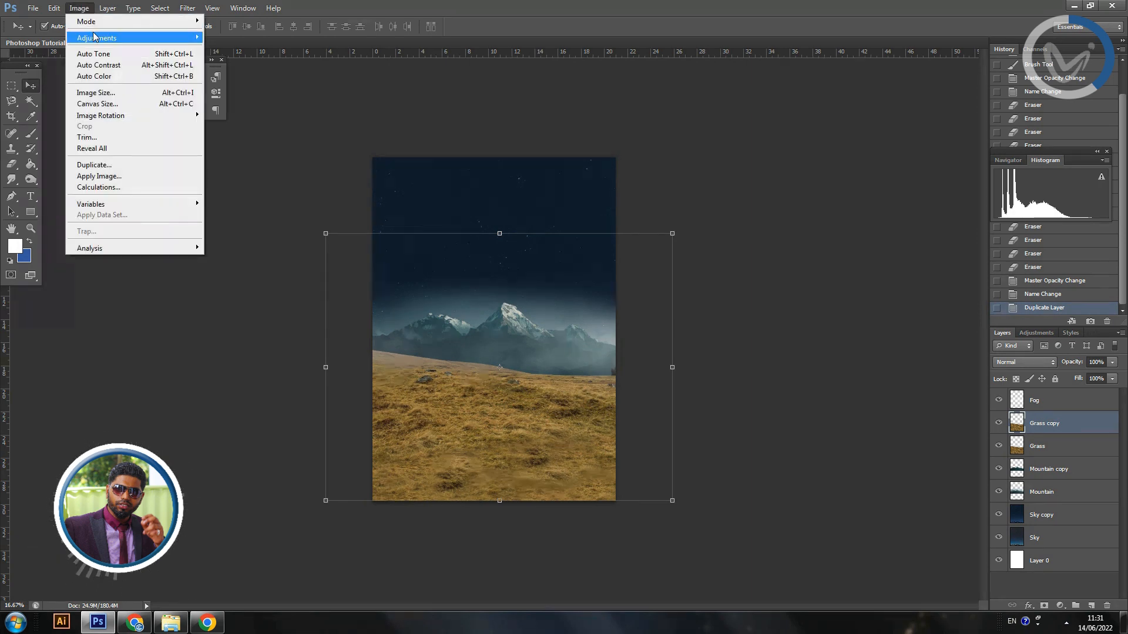
mouse_move(97, 38)
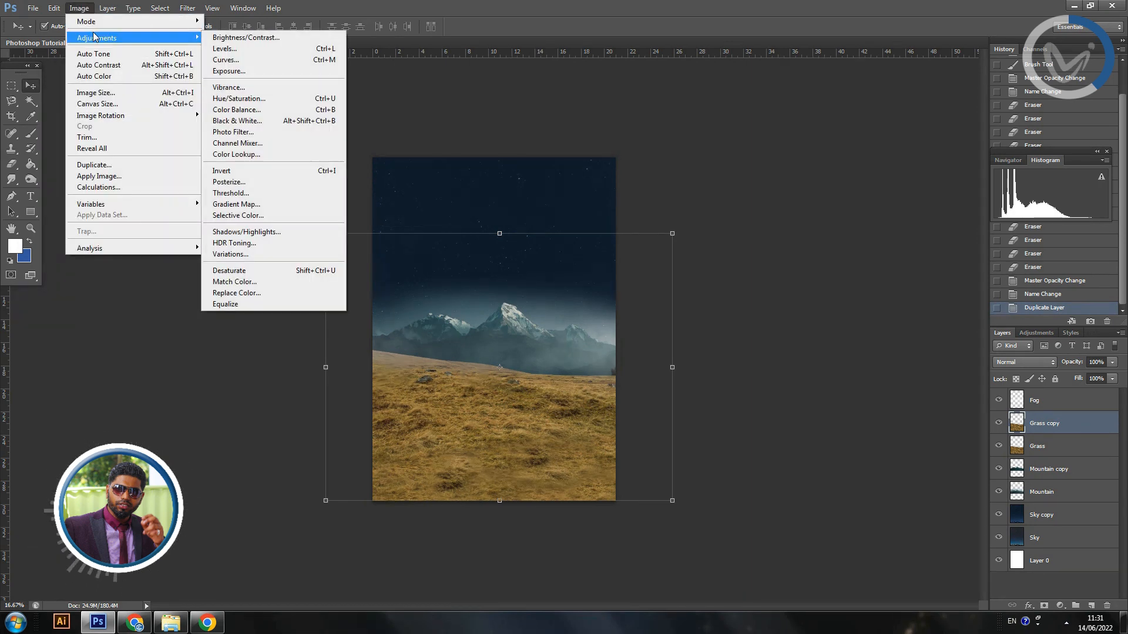
click(329, 104)
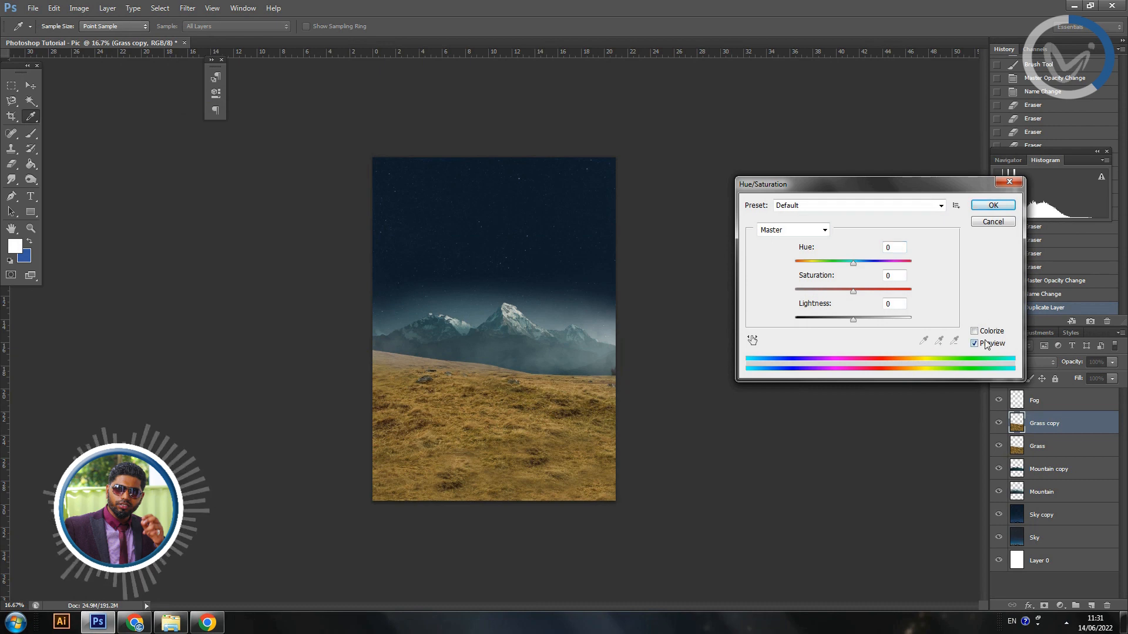
click(975, 331)
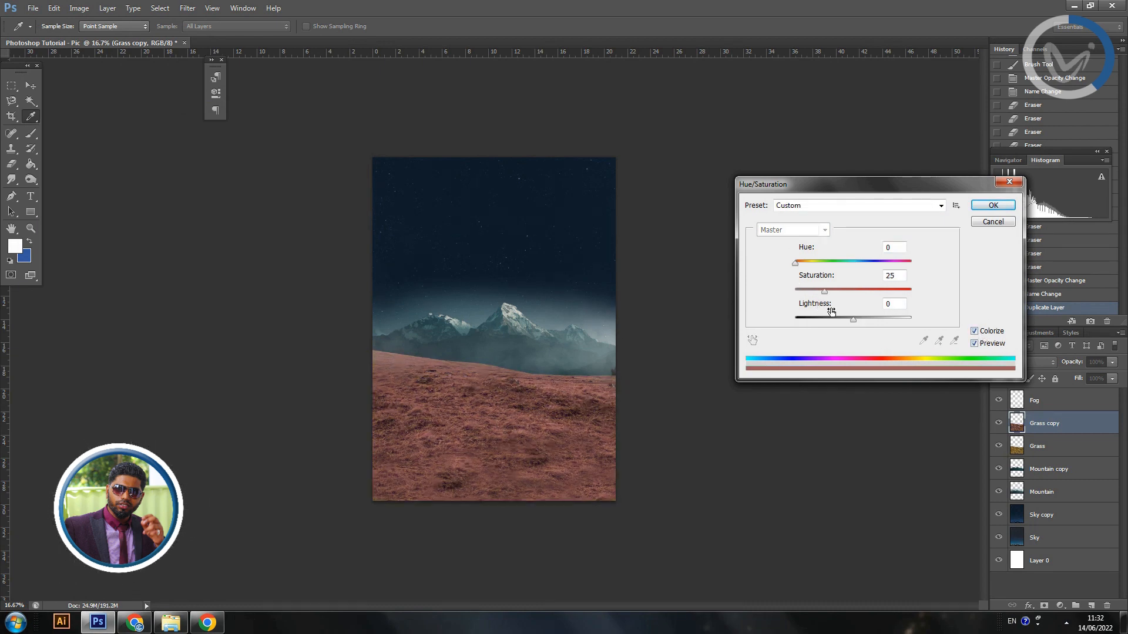
Tint the Grass copy dark brown by applying Hue 0, Saturation 15 and Lightness -39.
click(796, 263)
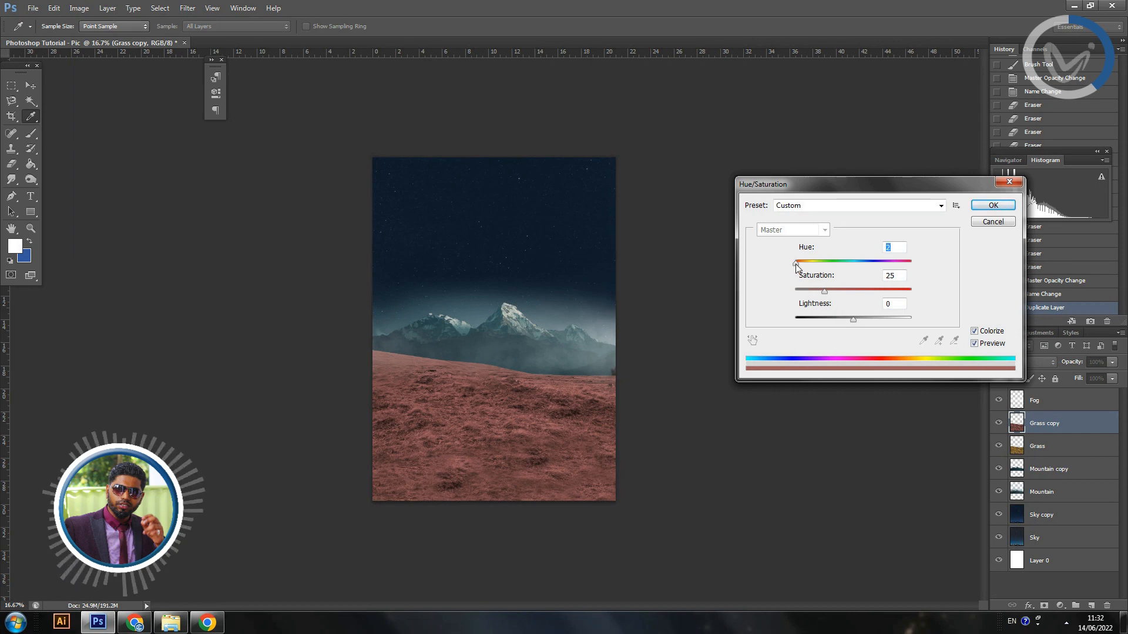
mouse_move(796, 263)
mouse_down()
mouse_move(820, 262)
mouse_move(786, 262)
mouse_move(805, 265)
mouse_move(796, 262)
mouse_up()
drag(853, 318, 815, 294)
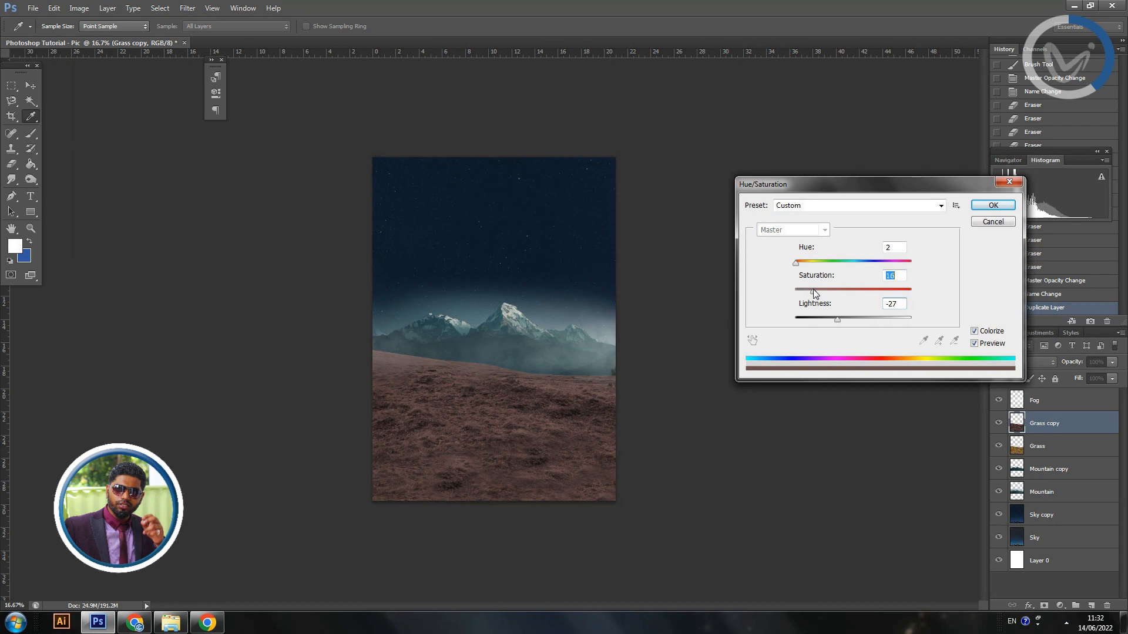
drag(838, 322, 833, 317)
drag(797, 264, 816, 292)
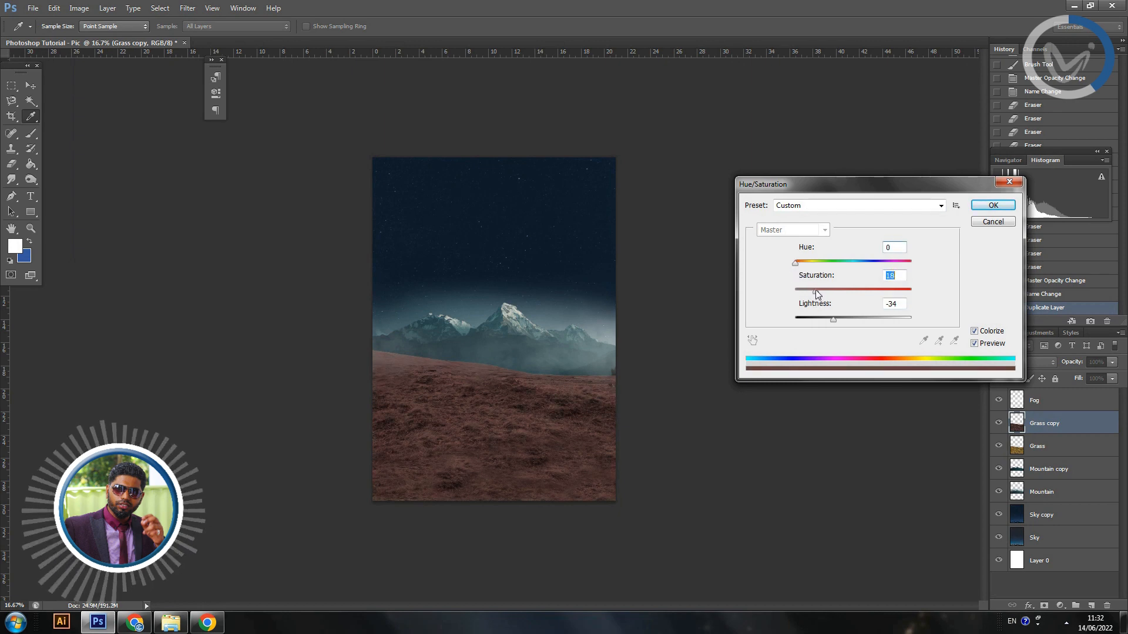
drag(808, 288, 837, 319)
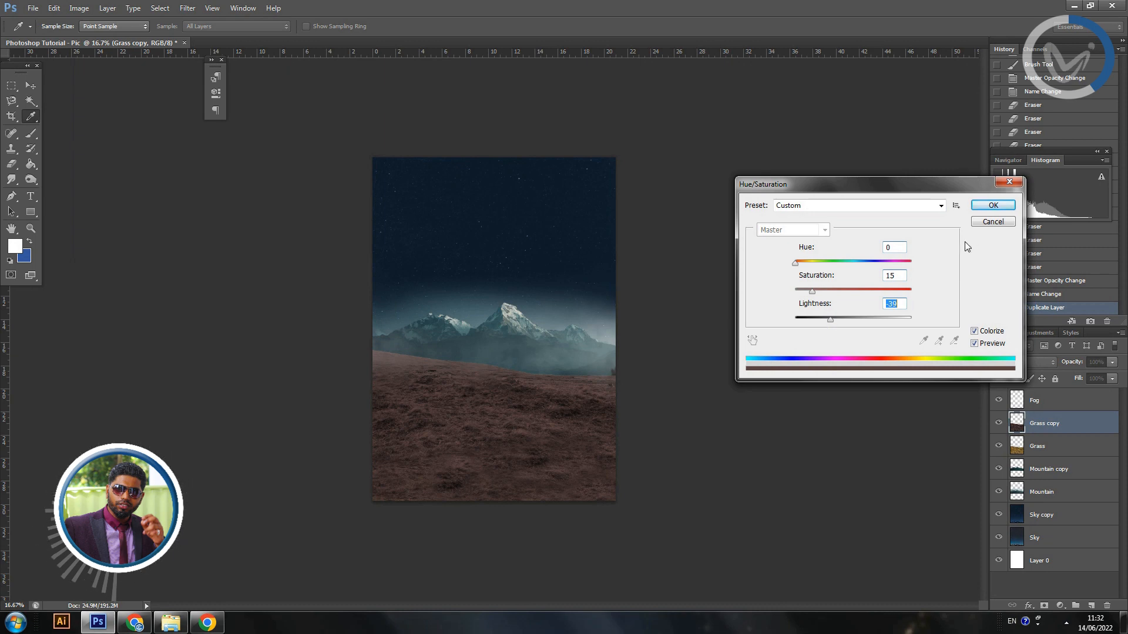
click(993, 206)
key(v)
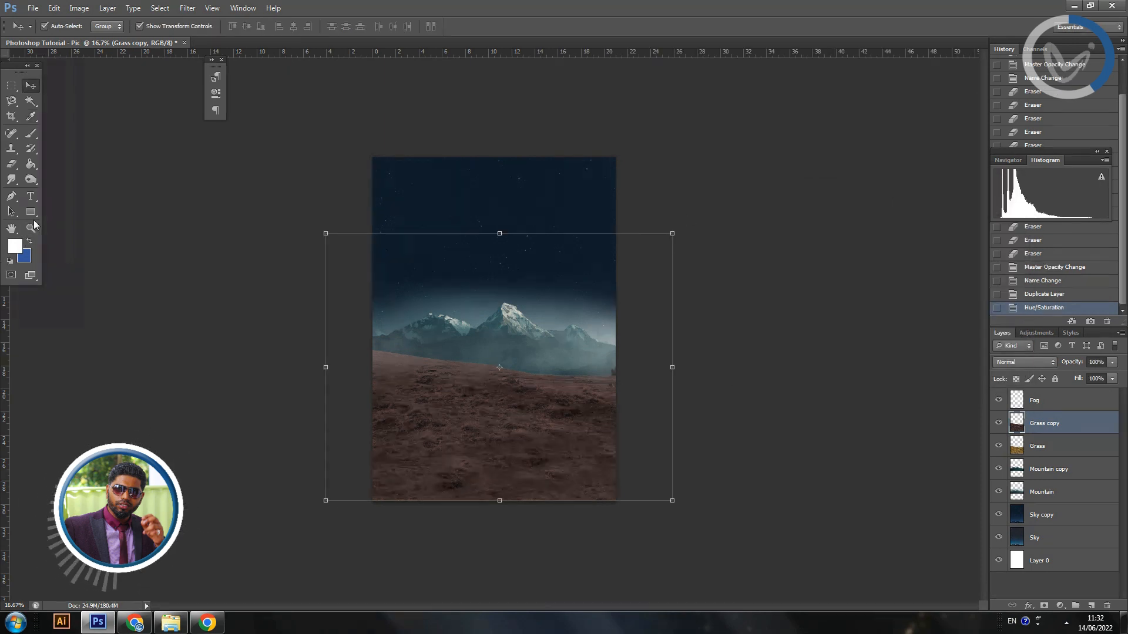
Compare the hillside with Grass copy off and on, then hide the original Grass layer.
click(1000, 426)
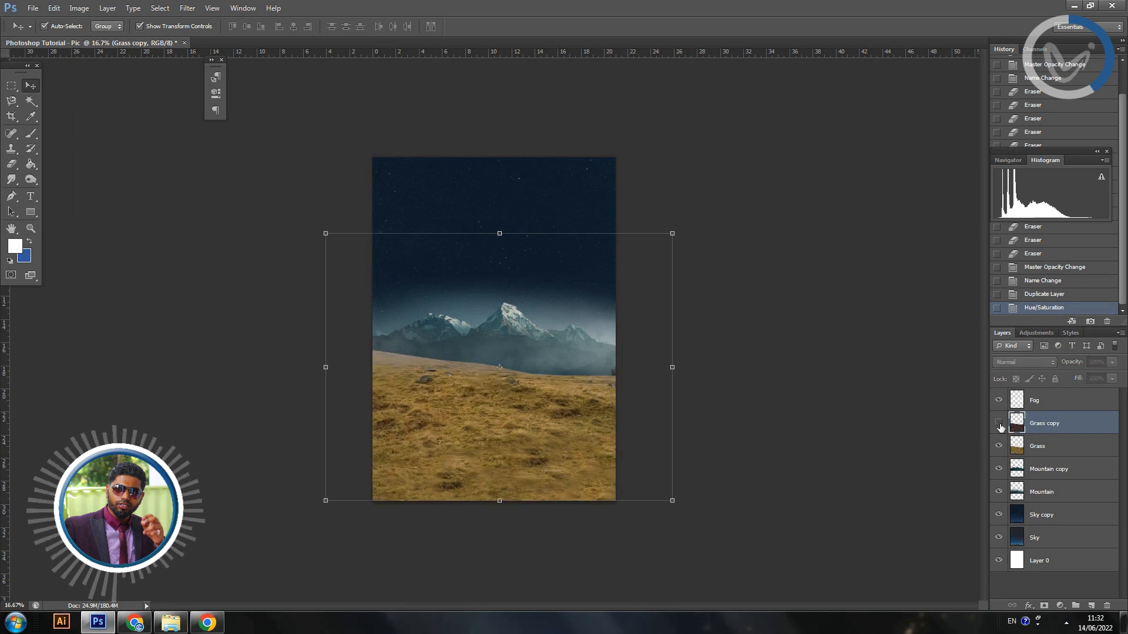
click(1000, 426)
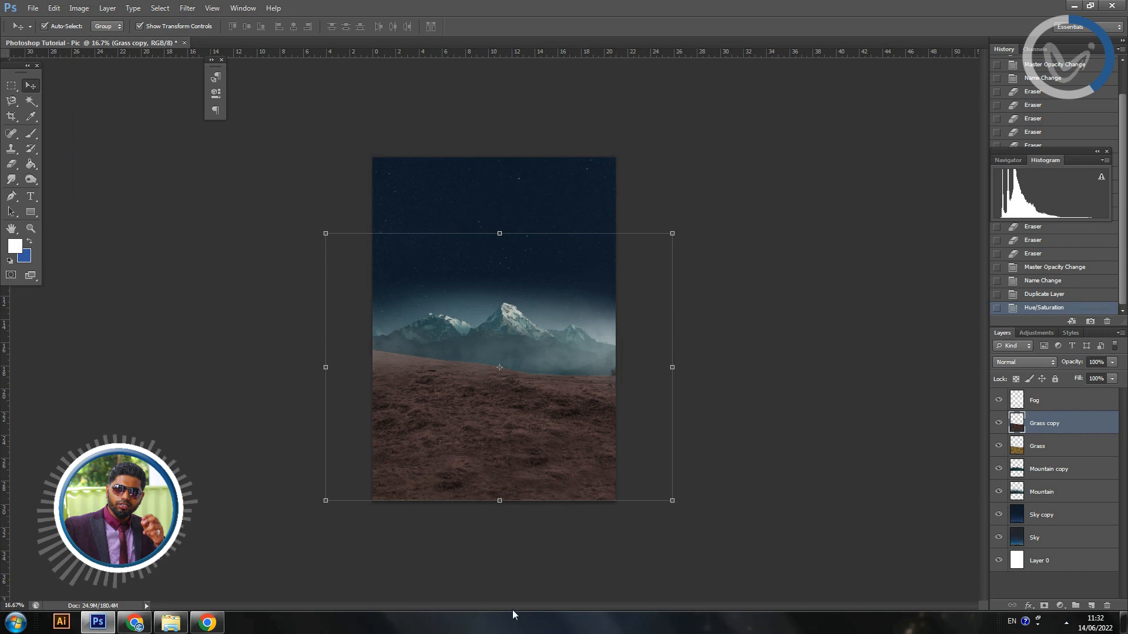
click(999, 446)
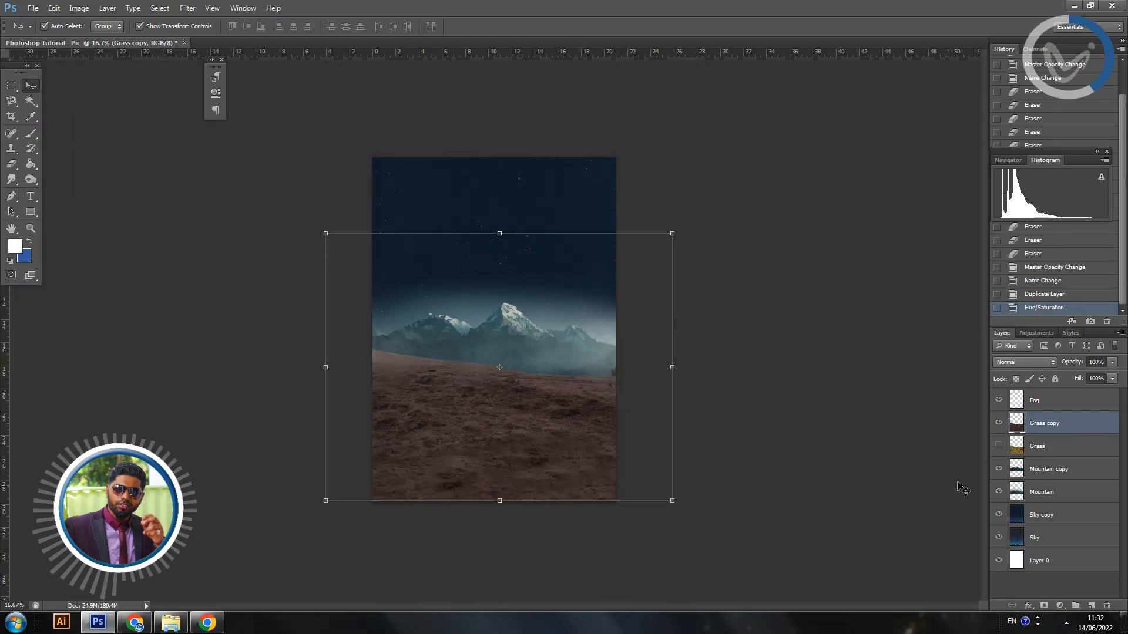
Place the photo of three off-road vehicles from the Photoshop Tutorial folder and move its layer above Fog.
click(12, 85)
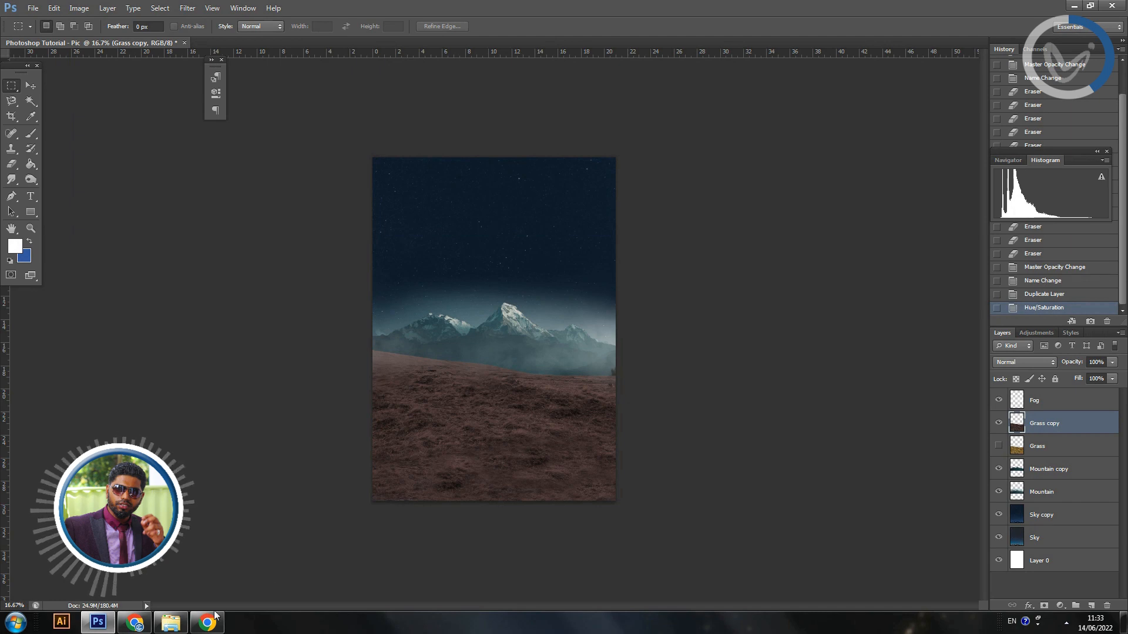
mouse_move(177, 624)
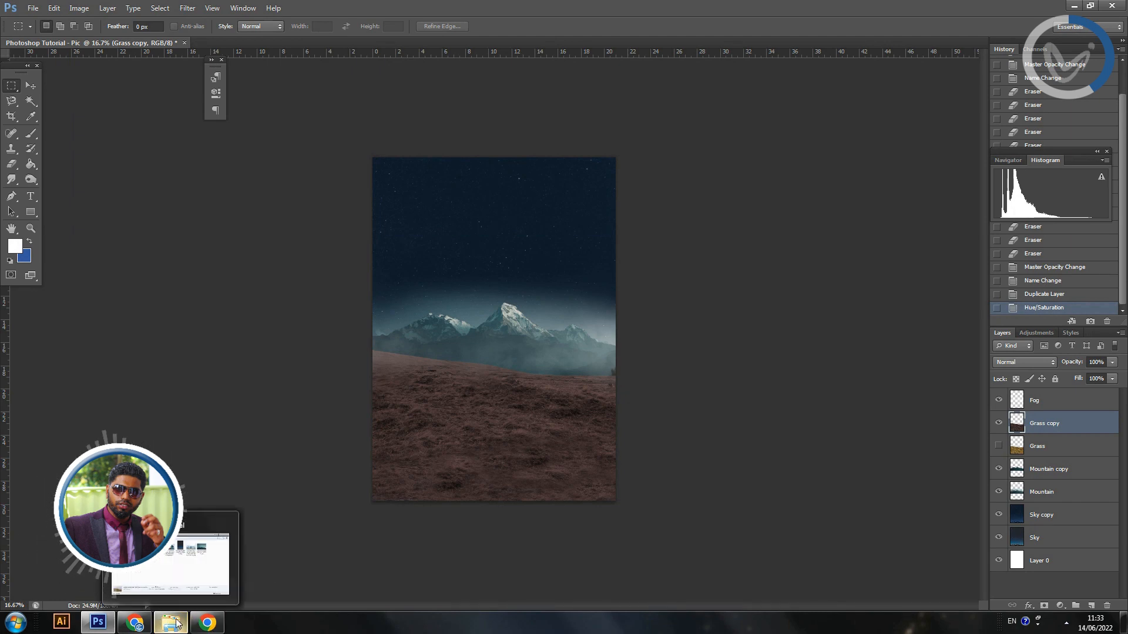
click(184, 569)
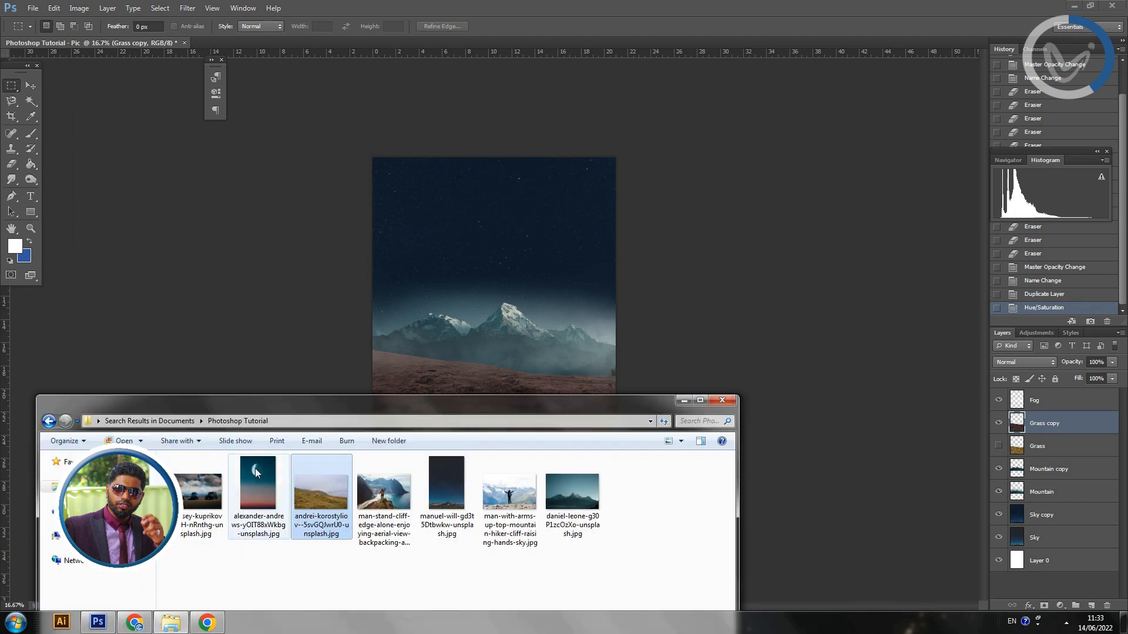
click(200, 490)
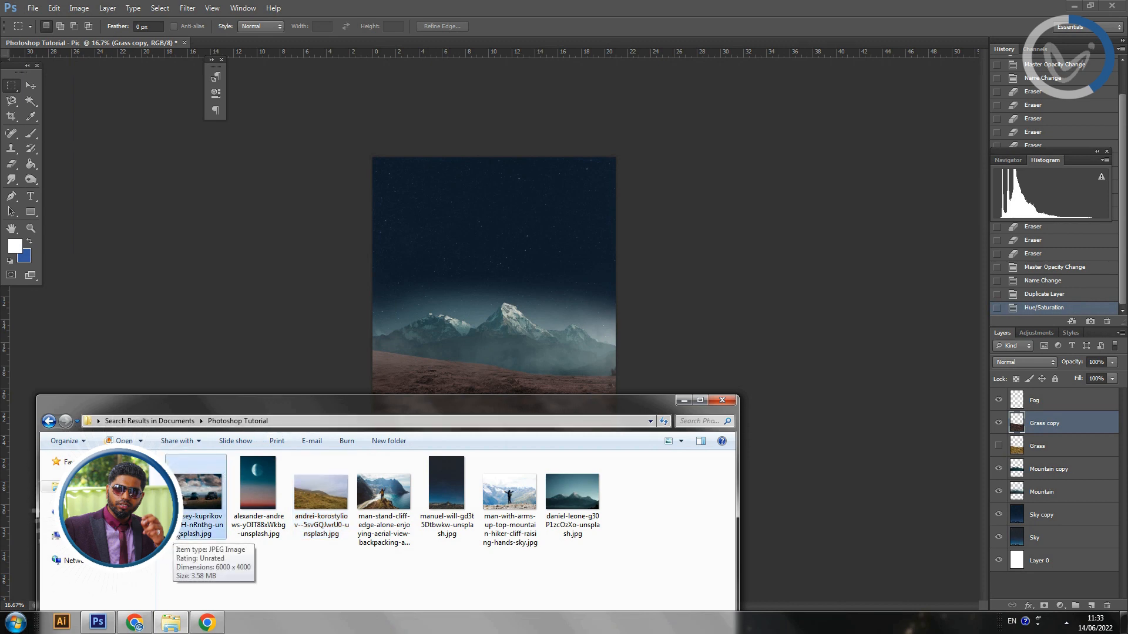
drag(179, 536, 437, 340)
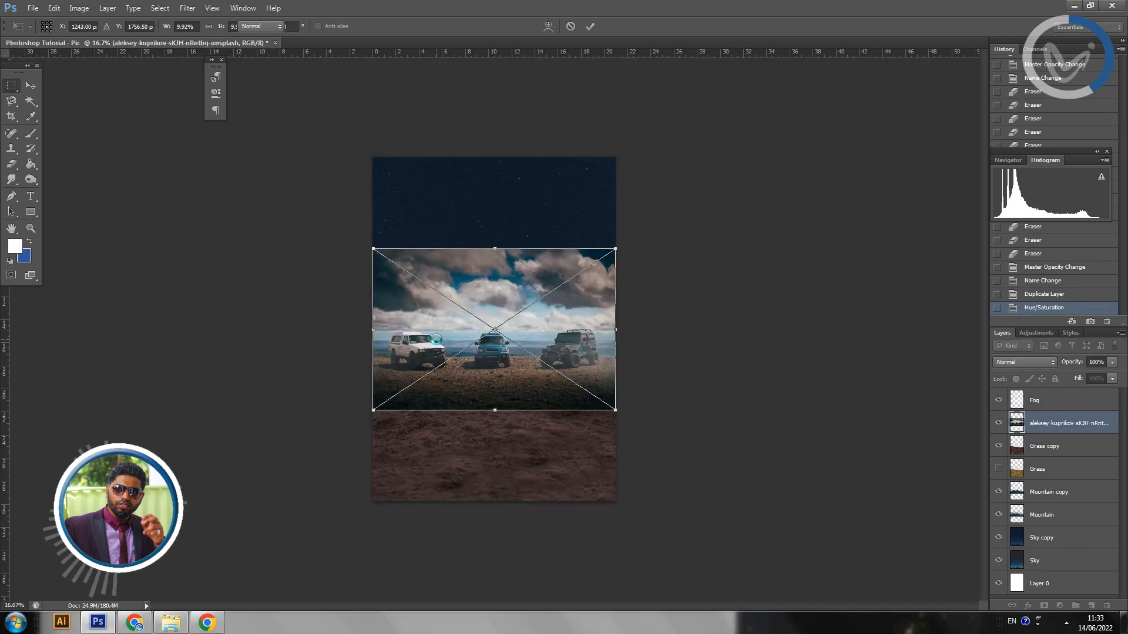
key(Return)
drag(1040, 429, 1043, 398)
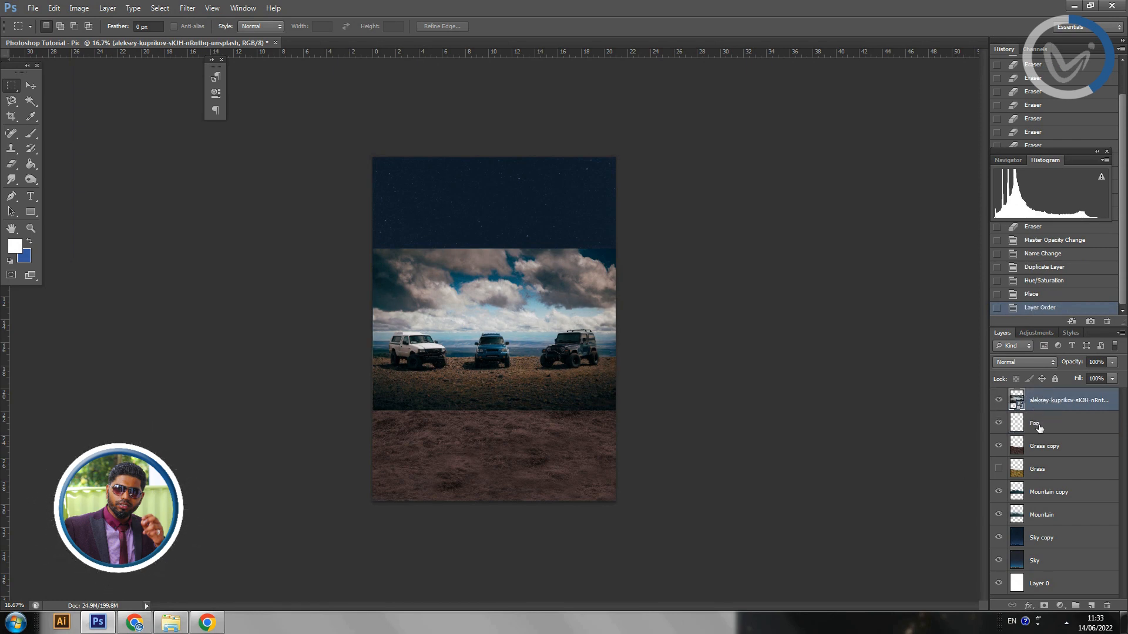
Scale the vehicle photo down slightly and shift it within the page over the mountains and hillside.
click(29, 86)
drag(372, 409, 395, 388)
mouse_move(476, 355)
mouse_down()
mouse_move(451, 353)
mouse_move(459, 361)
mouse_up()
key(Return)
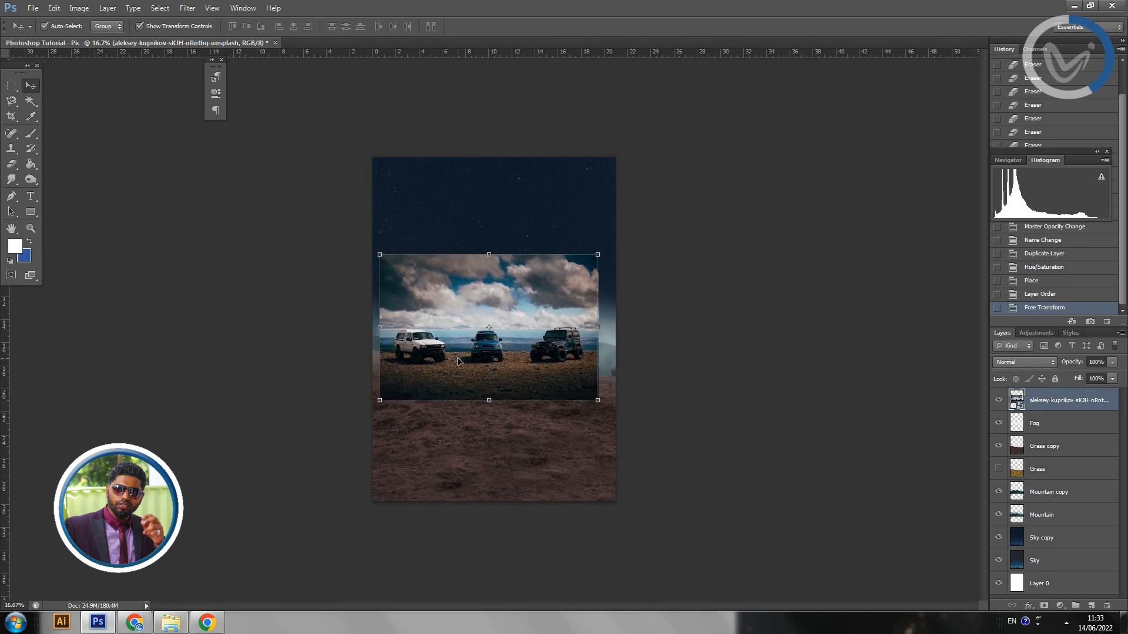
Select the area around the white and blue vehicles with a rectangular marquee and try to delete it.
click(12, 86)
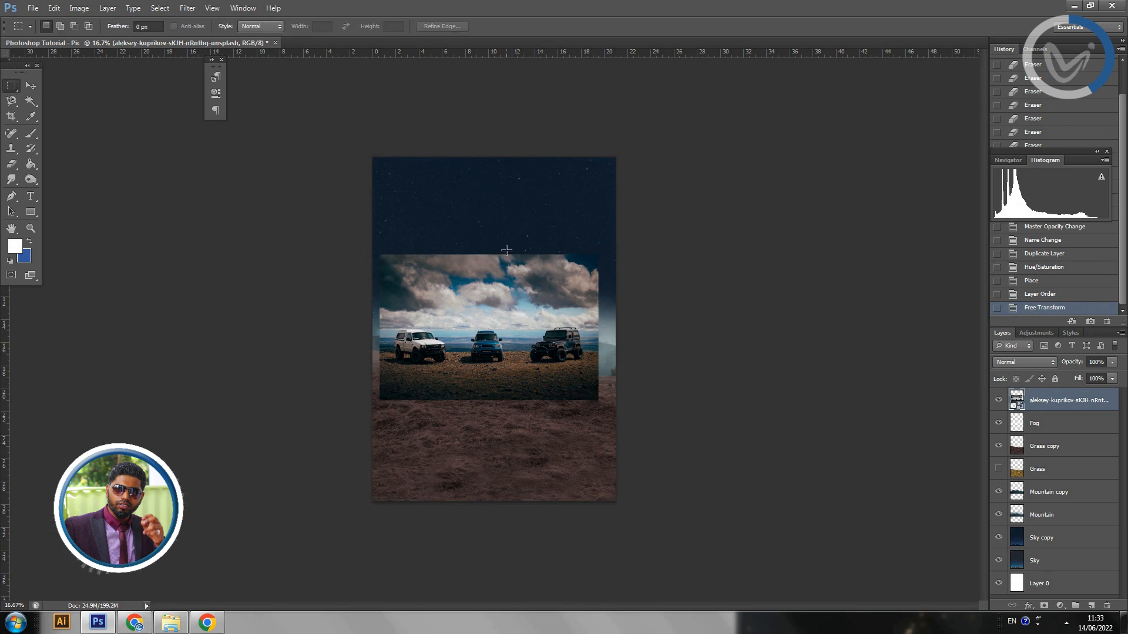
drag(503, 251, 339, 433)
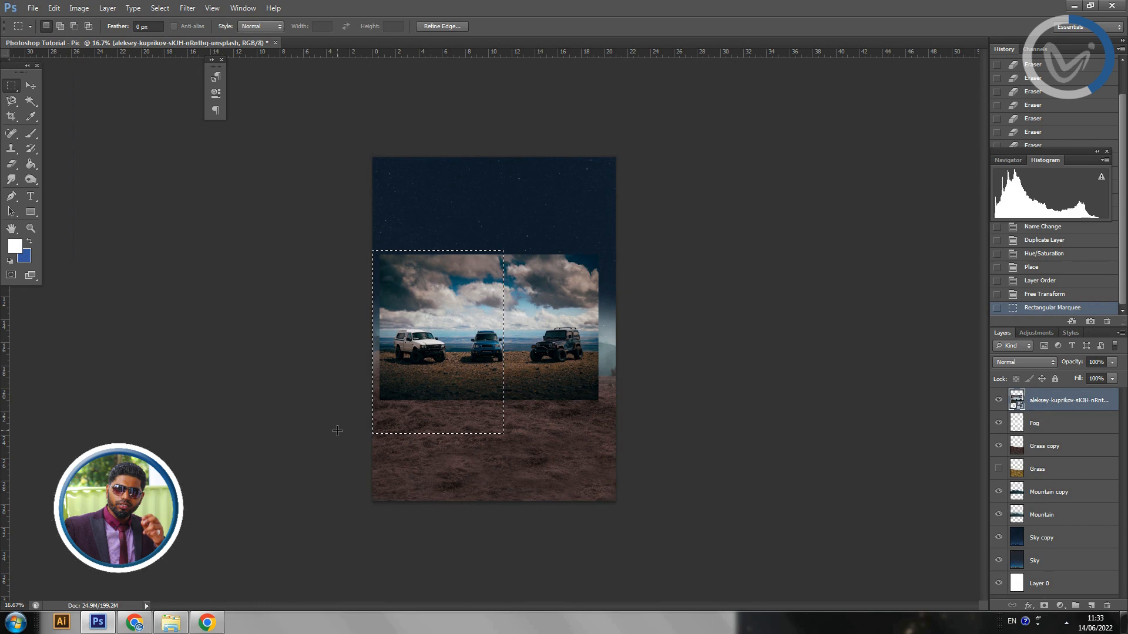
key(Delete)
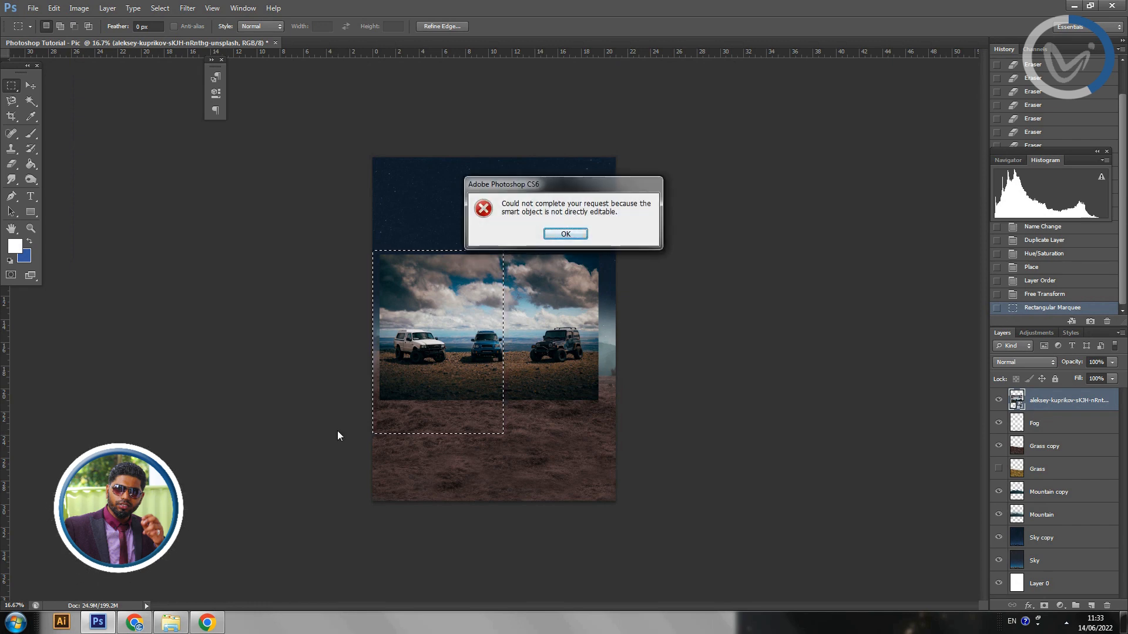
key(Return)
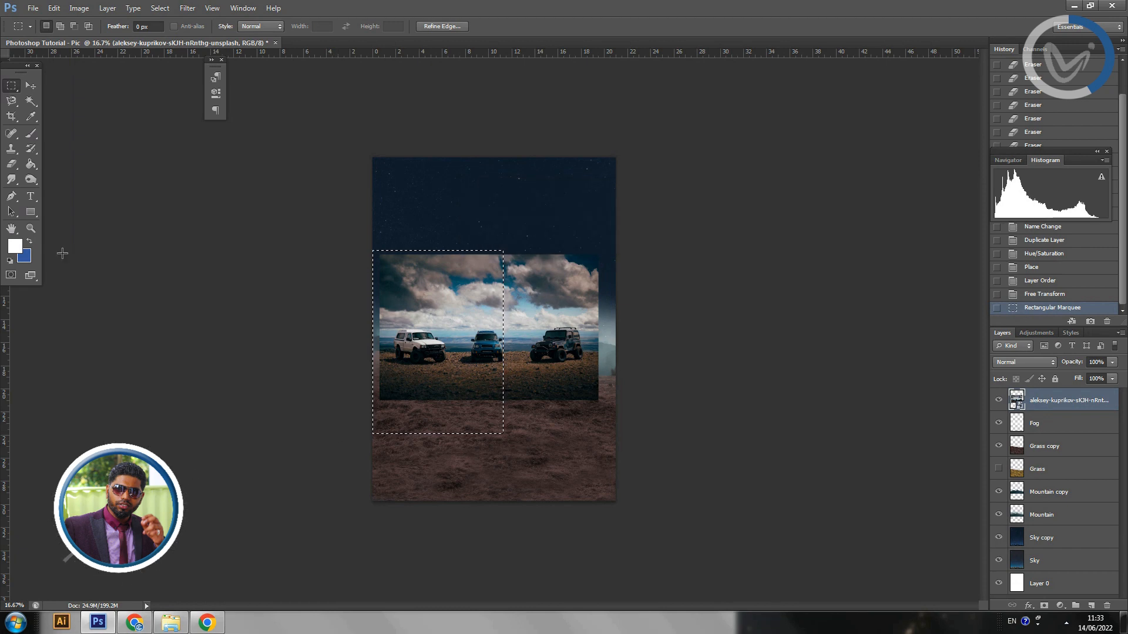
Rasterize the vehicle photo's layer, delete the selected area with the white and blue vehicles, and deselect.
right_click(1057, 402)
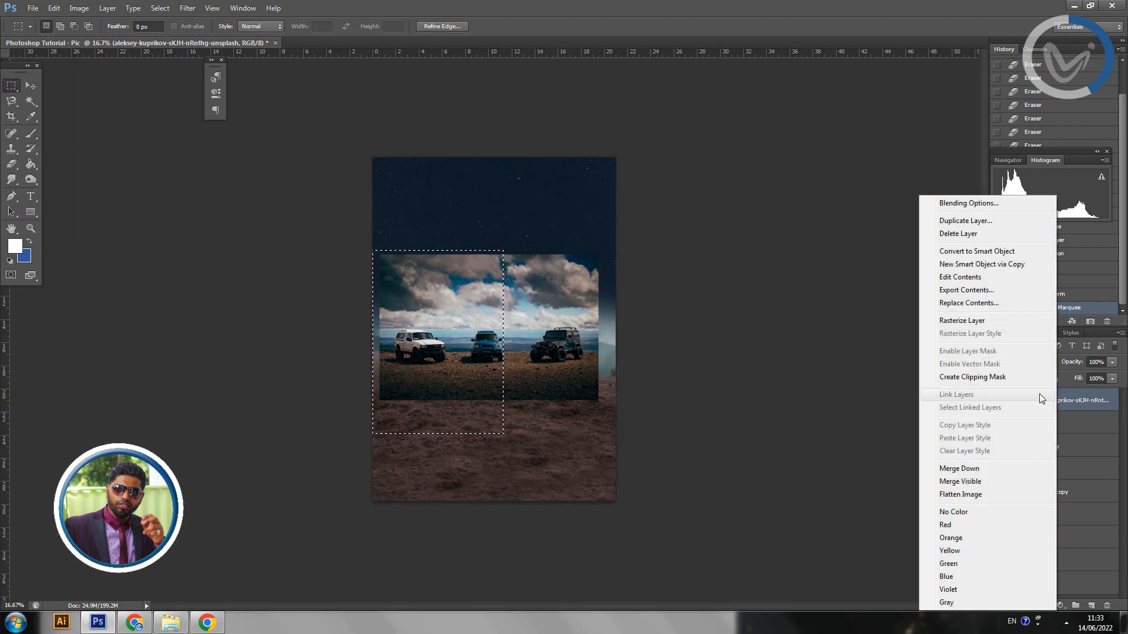
click(994, 323)
key(Delete)
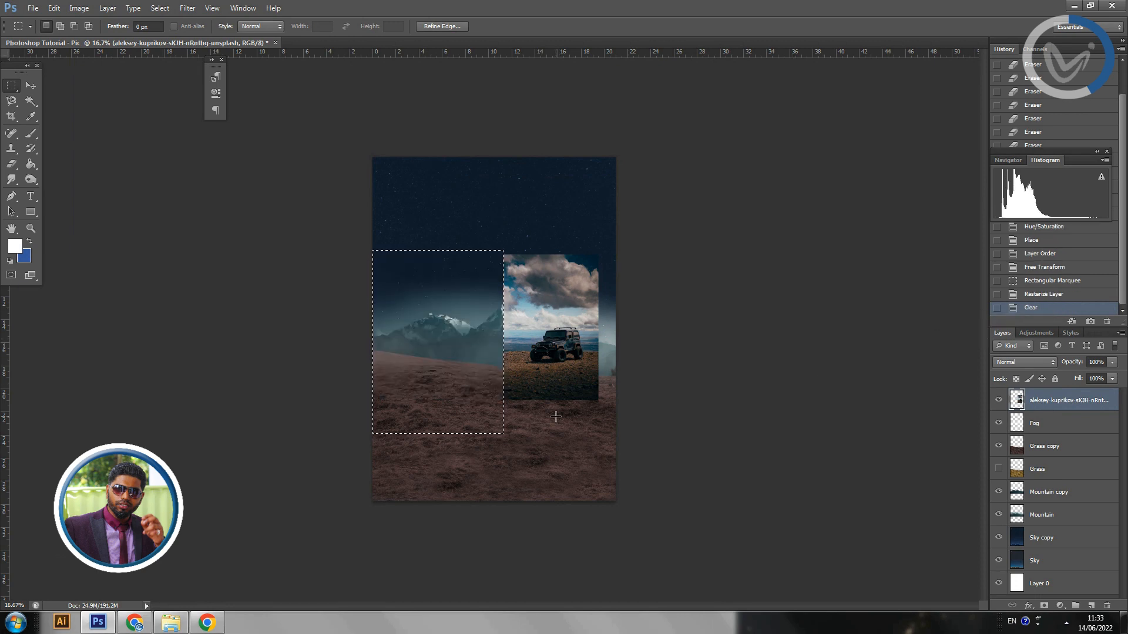
click(555, 419)
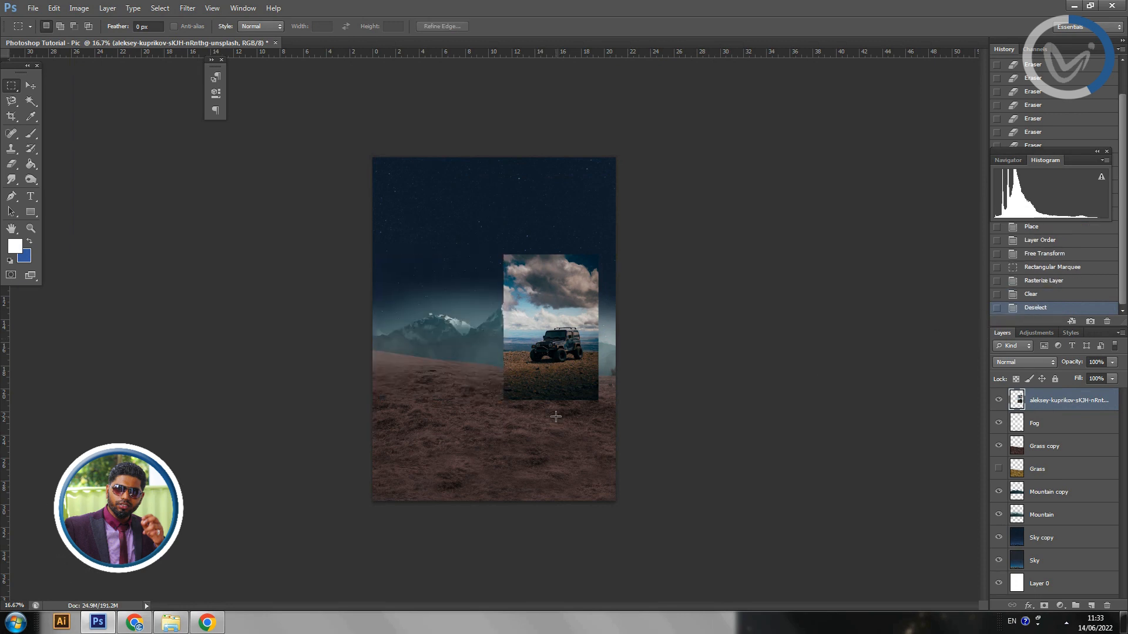
Enlarge and reposition the remaining black jeep photo until it covers most of the page.
click(30, 85)
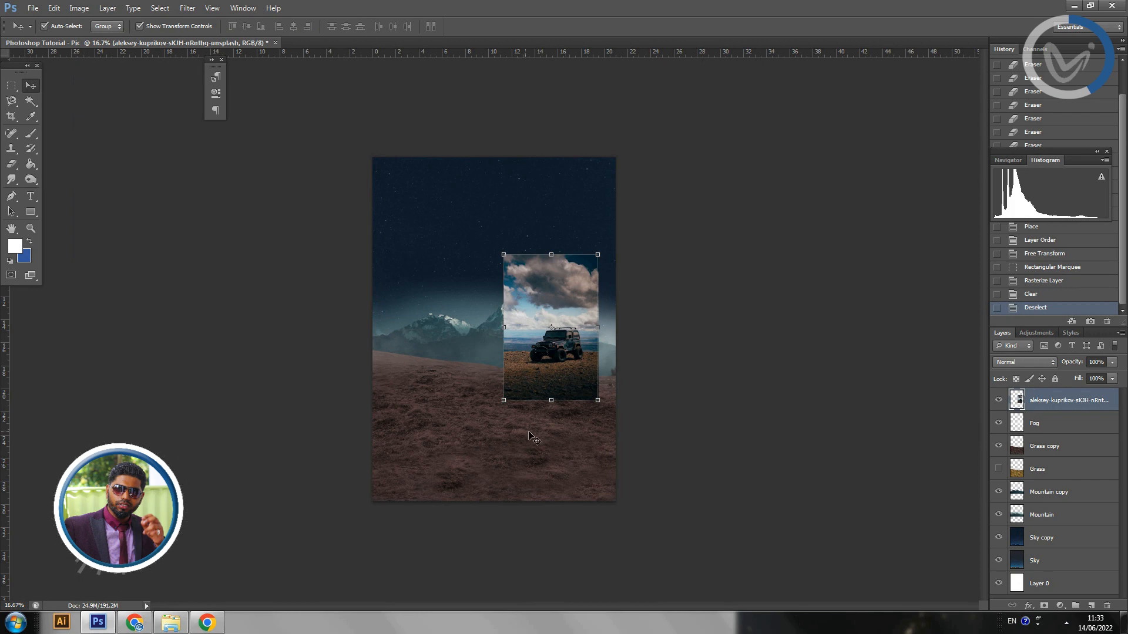
drag(501, 403, 410, 467)
drag(546, 410, 494, 395)
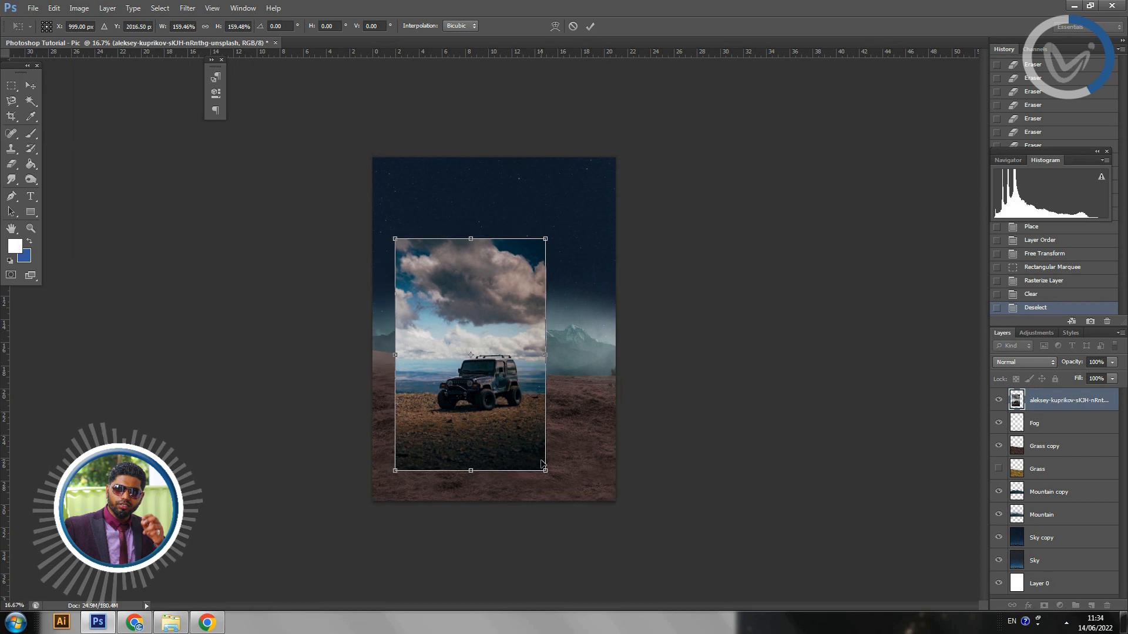
drag(541, 464, 562, 497)
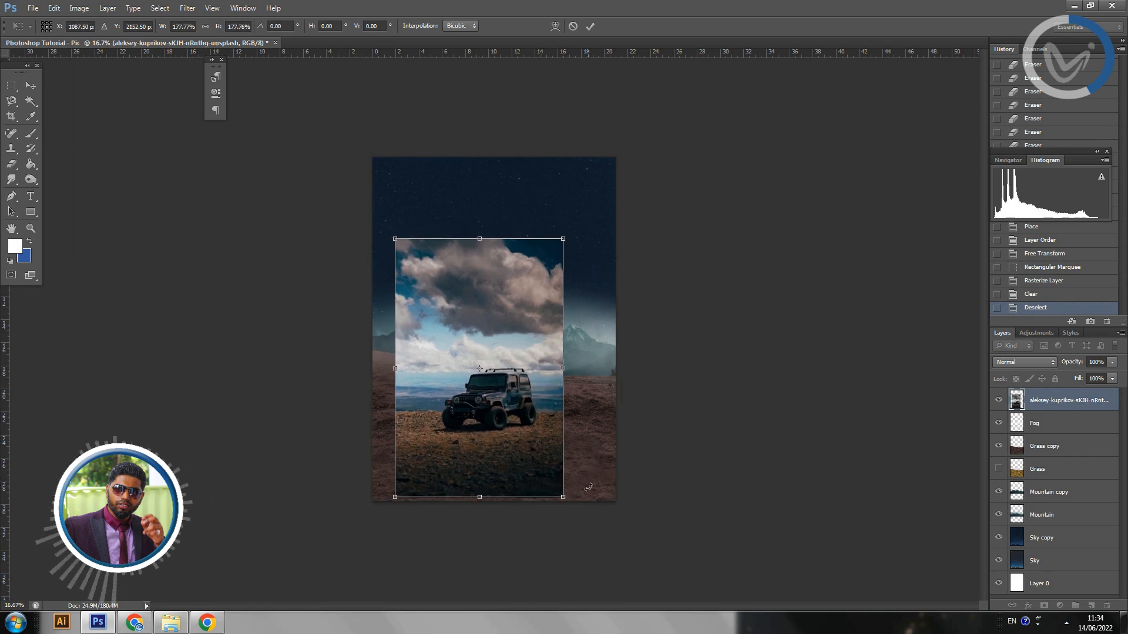
key(Return)
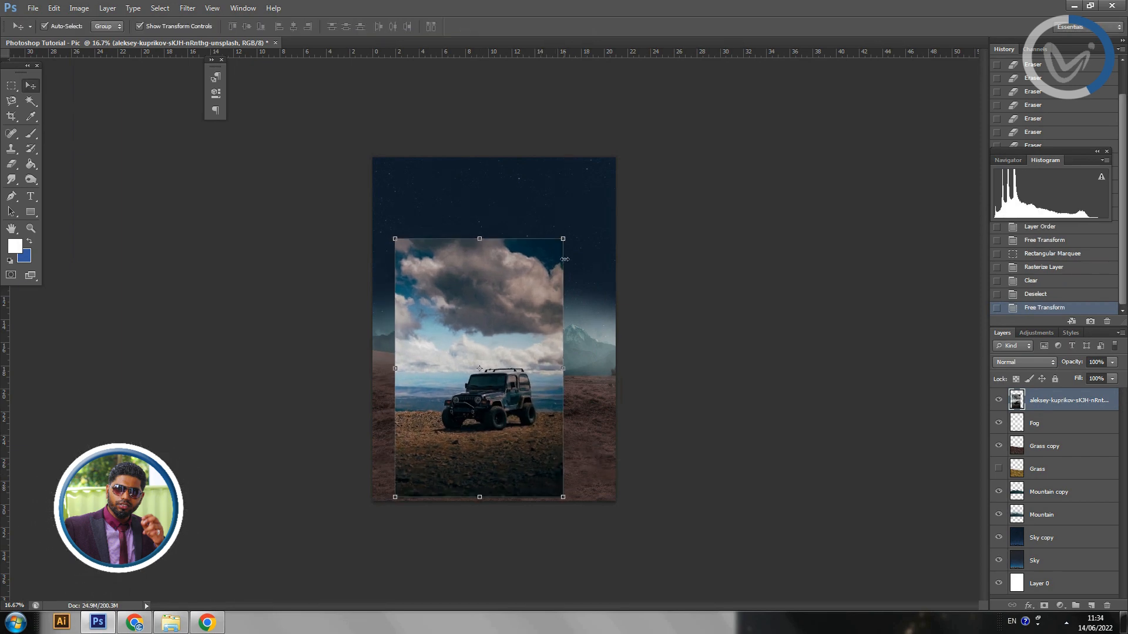
drag(563, 240, 610, 178)
key(Return)
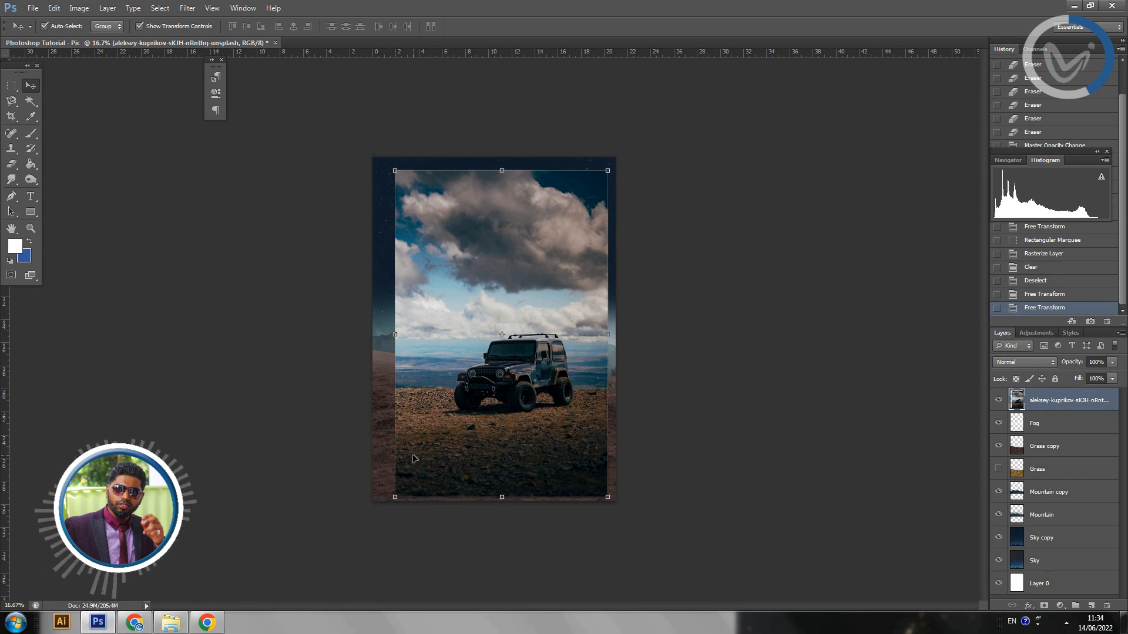
Compare the composition with the jeep photo and Grass copy layers hidden and shown.
click(999, 401)
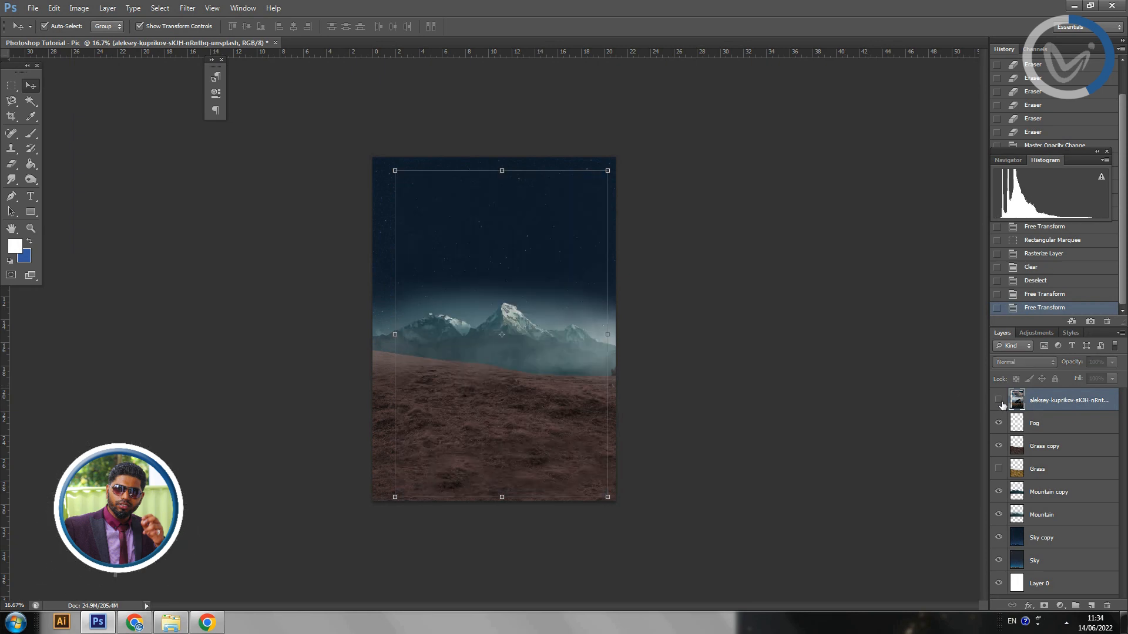
click(999, 400)
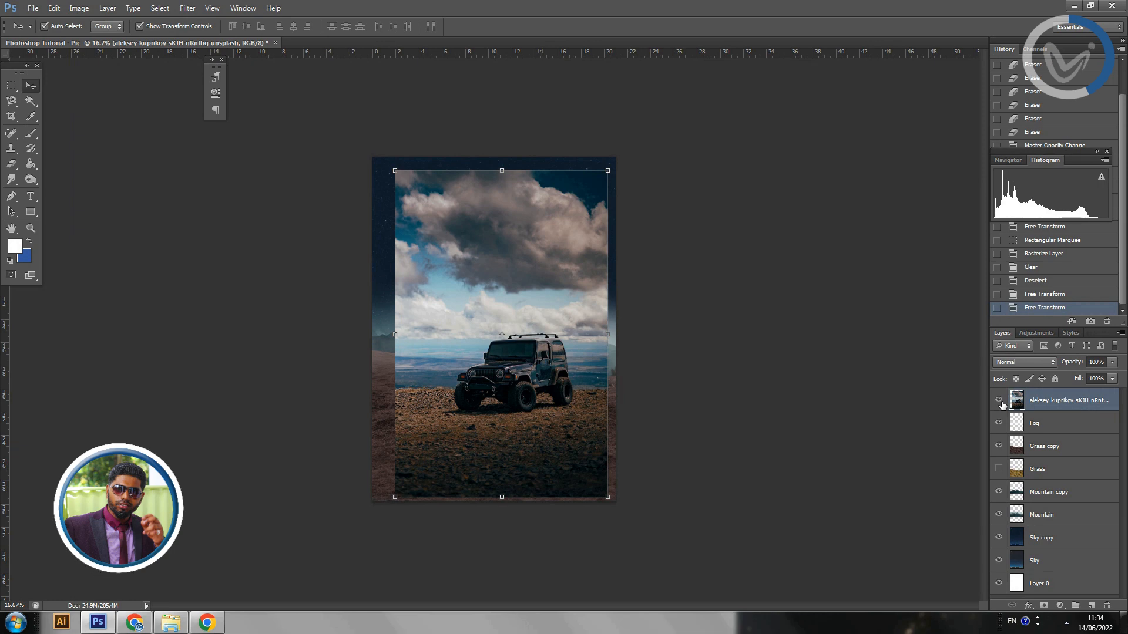
click(998, 401)
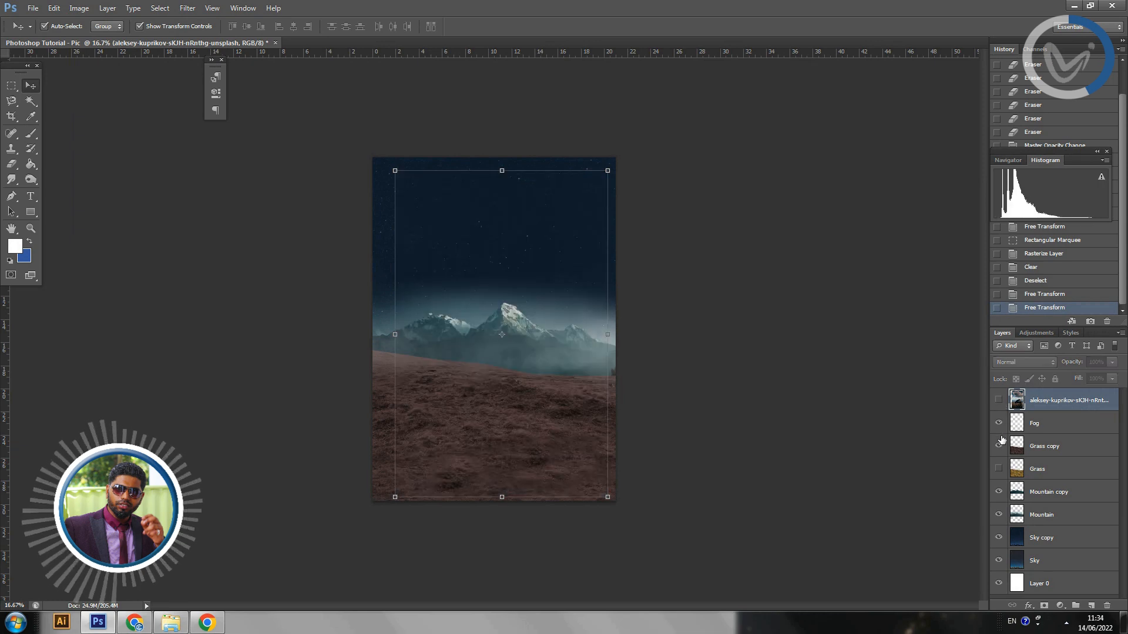
click(999, 446)
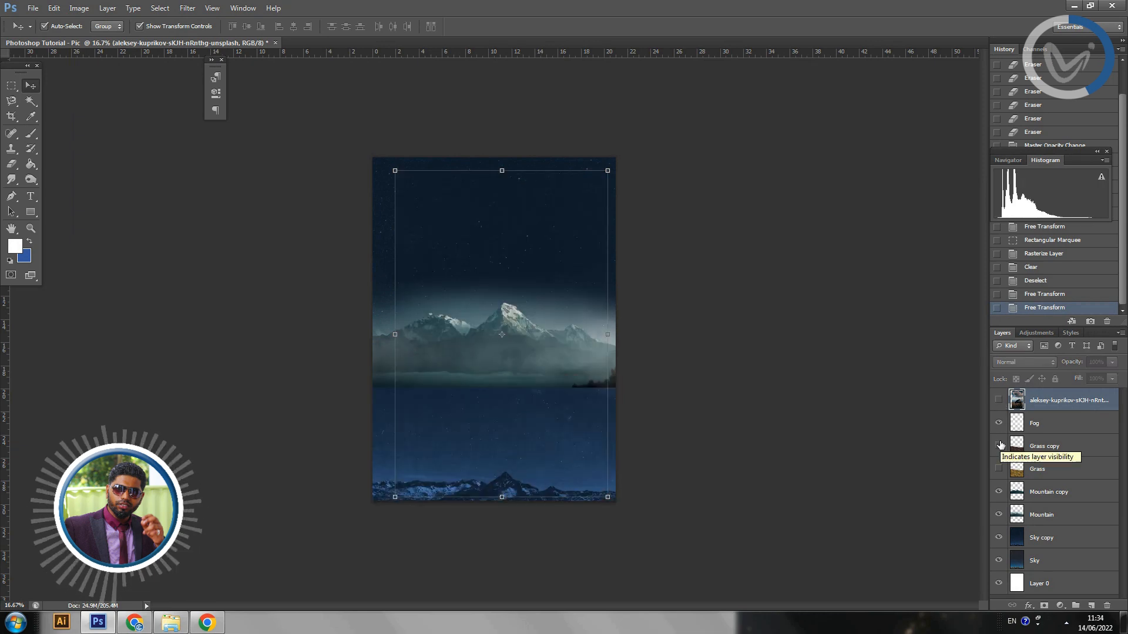
click(1000, 445)
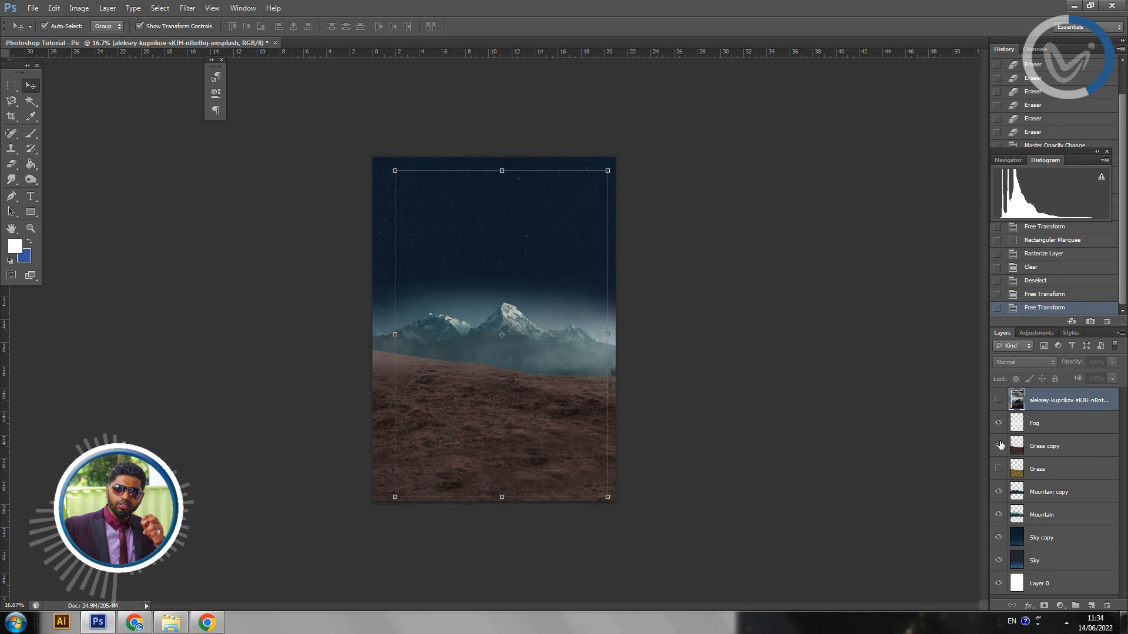
click(999, 399)
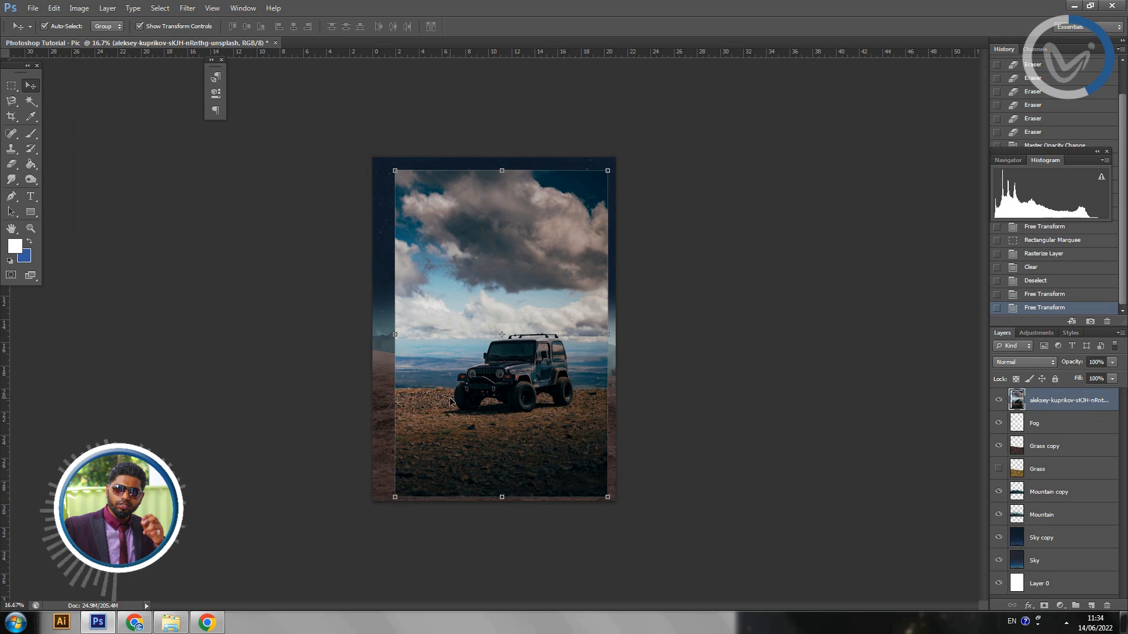
Activate the Pen tool in Path mode with the jeep magnified for outlining.
key(ctrl+plus)
key(ctrl+plus)
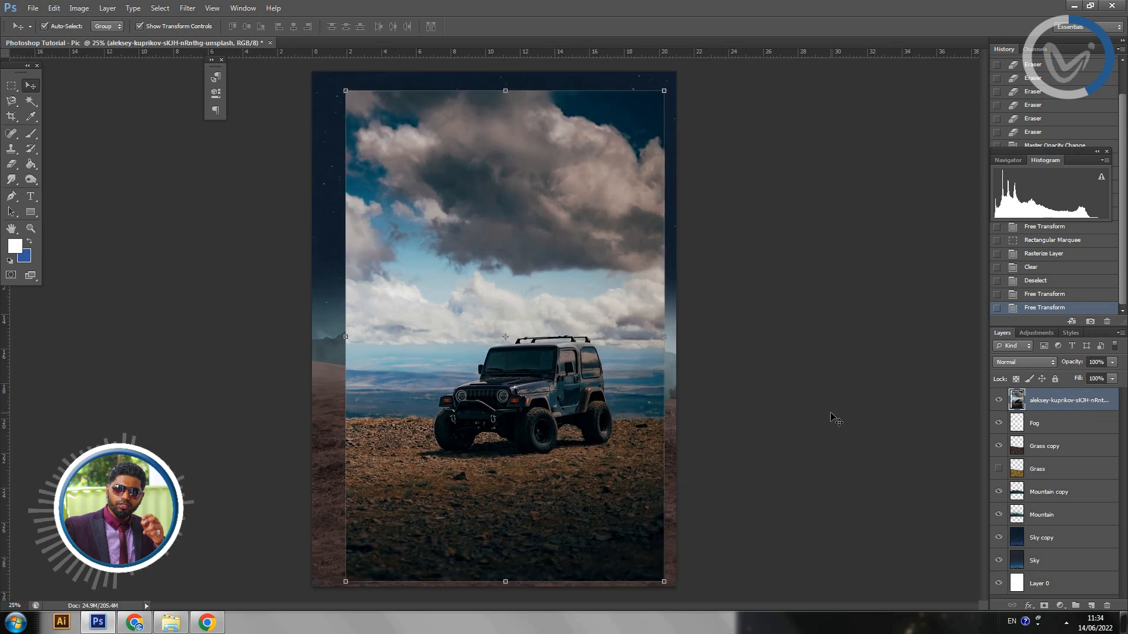
scroll(602, 493, down, 3)
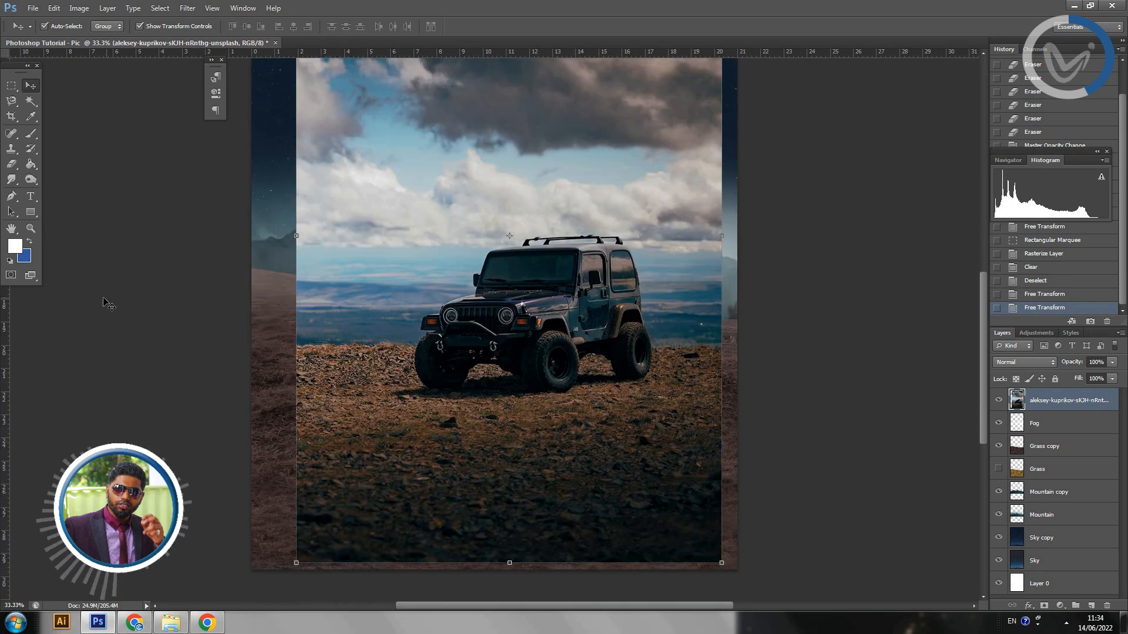
click(15, 202)
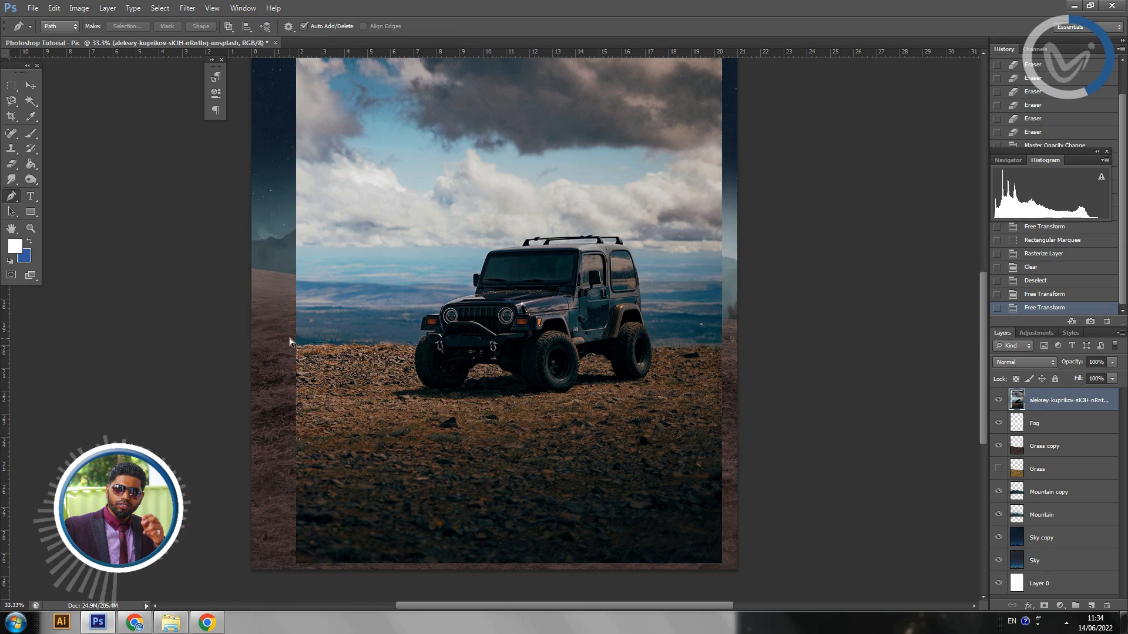
key(ctrl+plus)
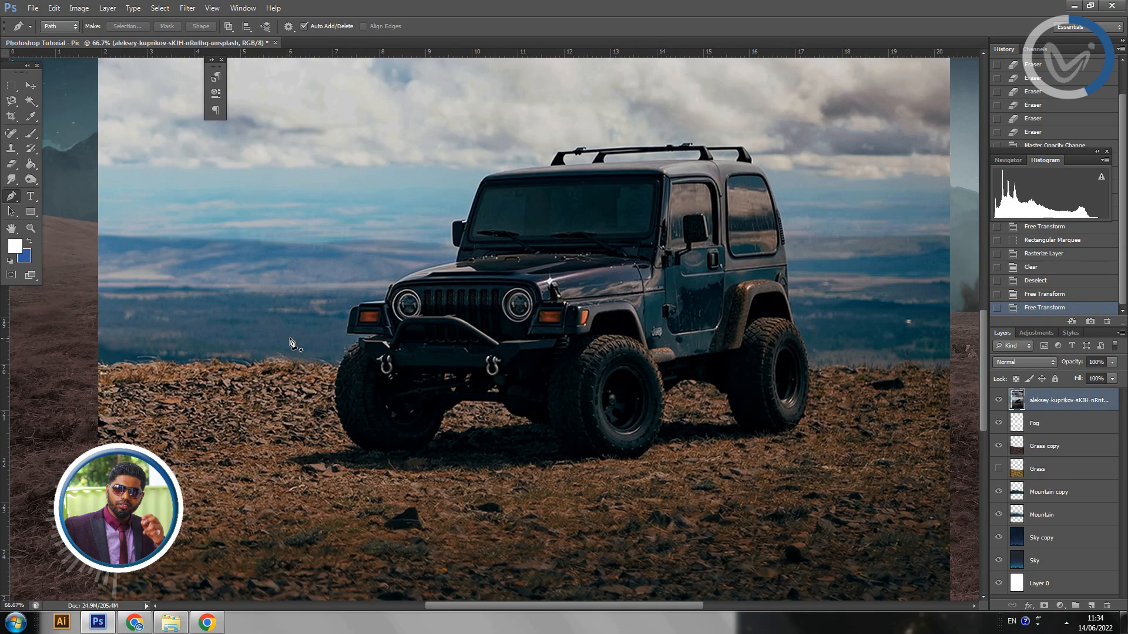
Examine the jeep at several magnifications, finishing on a close view of its roof and front at 66.7%.
key(ctrl+minus)
key(ctrl+minus)
key(ctrl+minus)
key(ctrl+minus)
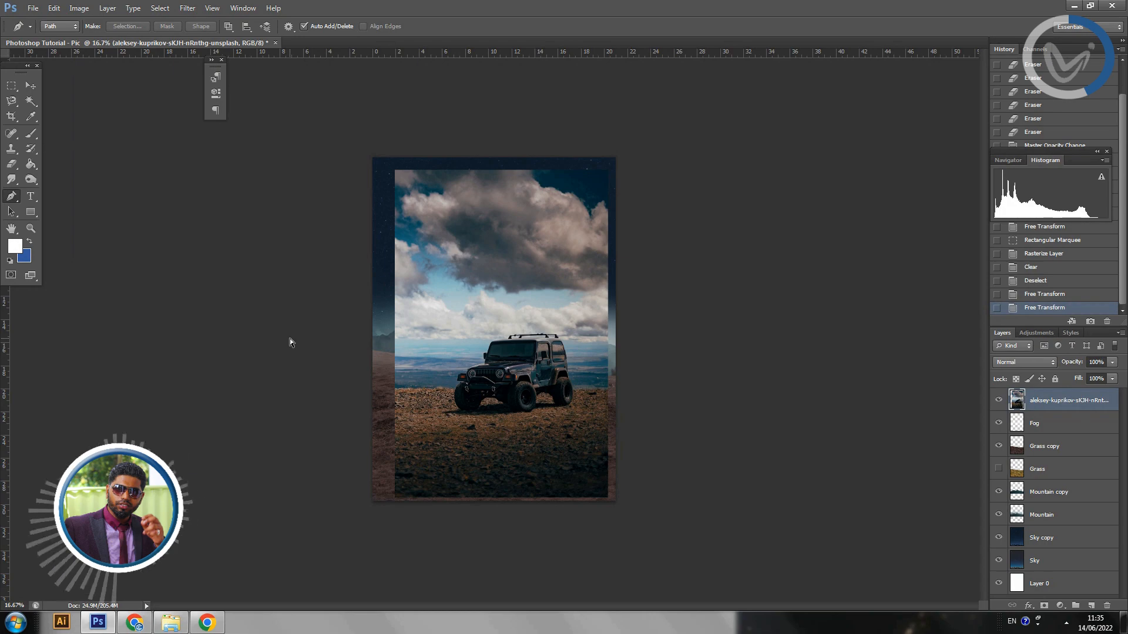
key(ctrl+plus)
key(ctrl+plus)
key(ctrl+plus)
key(ctrl+plus)
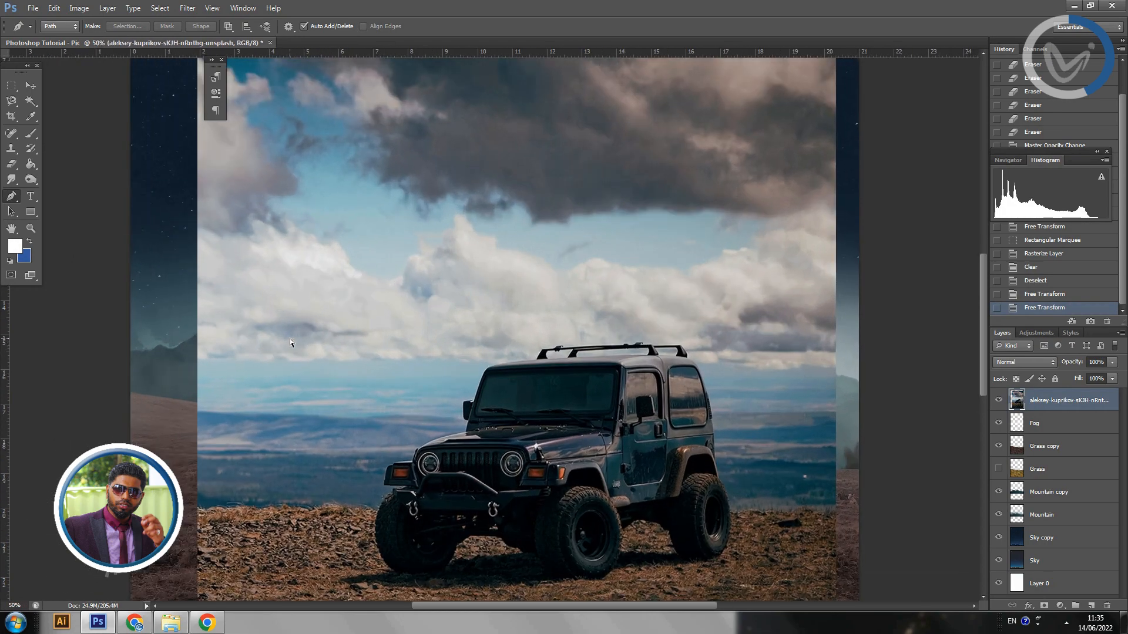
key(ctrl+minus)
key(ctrl+minus)
key(ctrl+minus)
key(ctrl+minus)
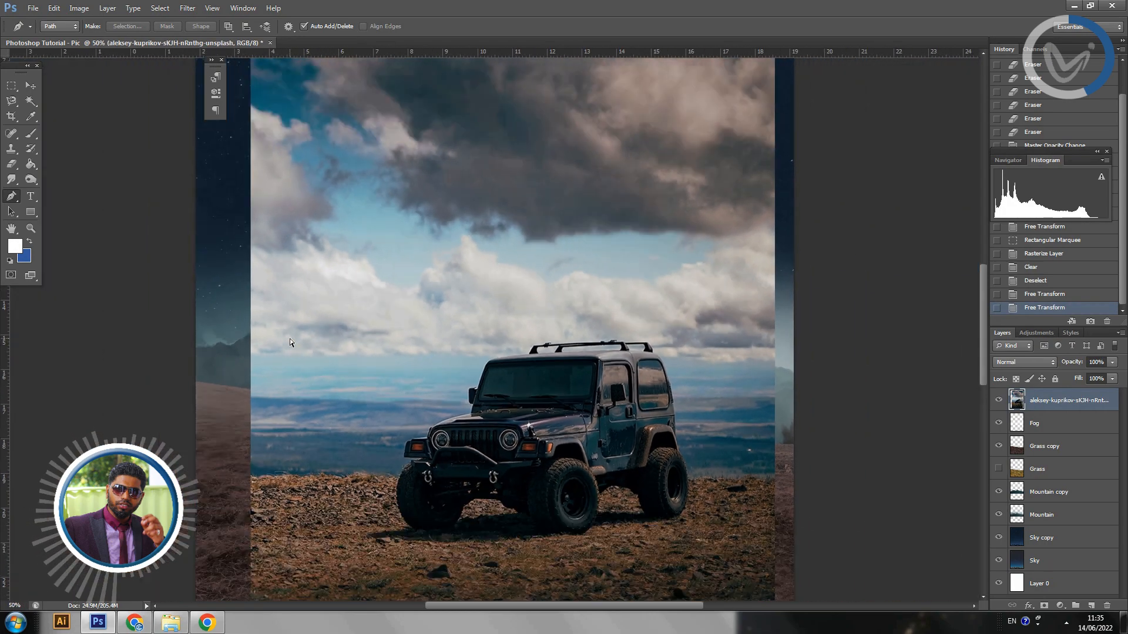
key(ctrl+plus)
key(ctrl+plus)
key(ctrl+plus)
key(ctrl+plus)
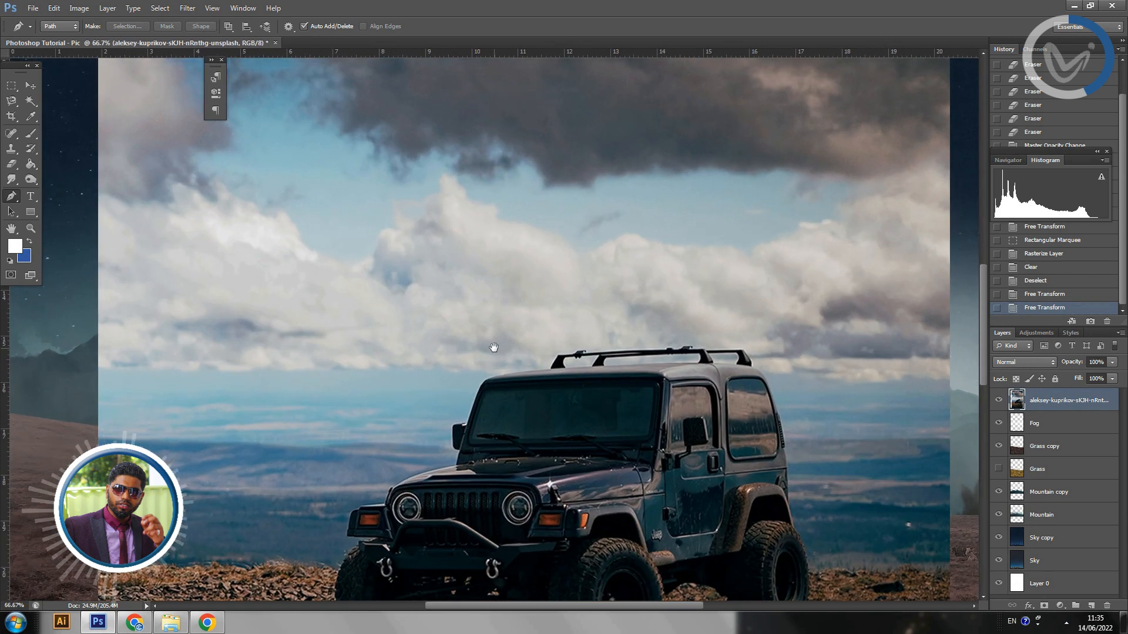
drag(494, 347, 568, 386)
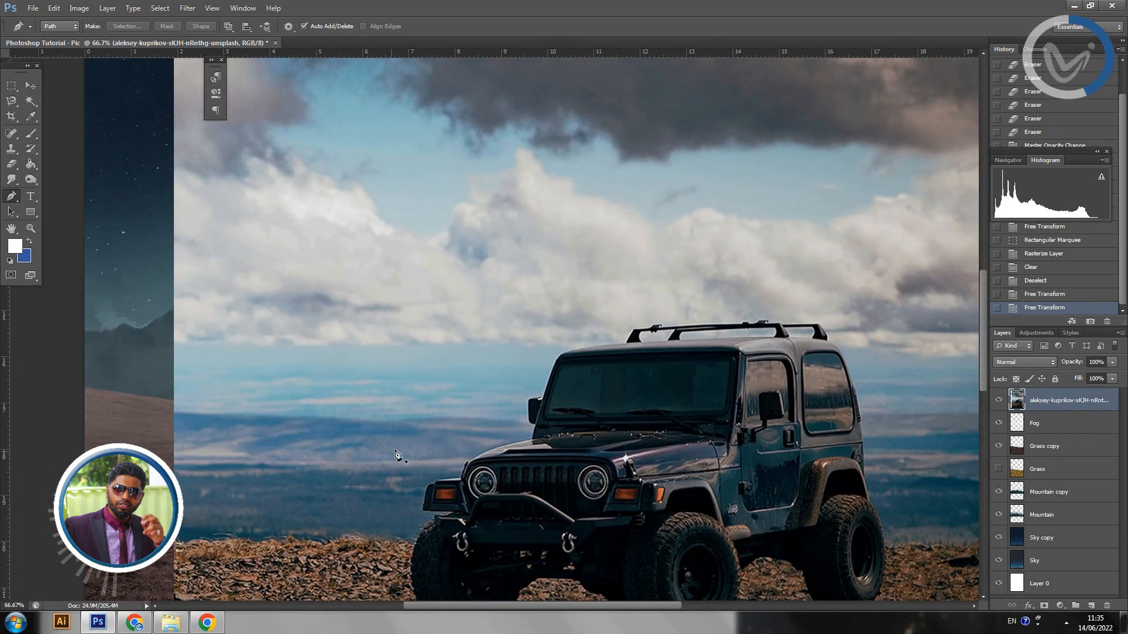
drag(396, 454, 342, 321)
key(ctrl+plus)
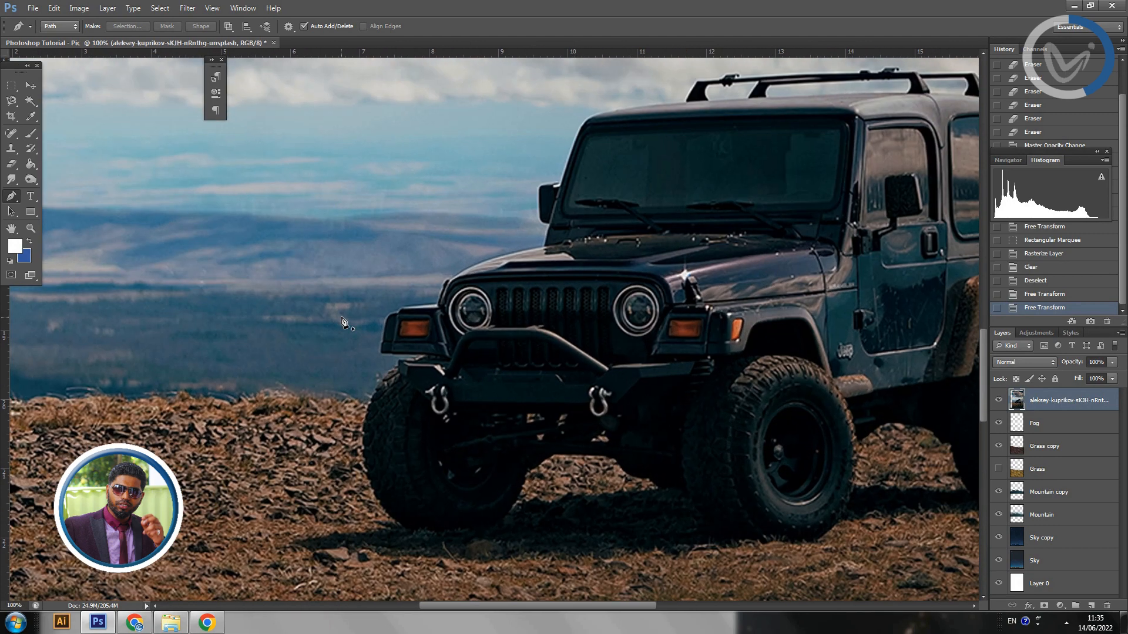
key(ctrl+minus)
key(ctrl+minus)
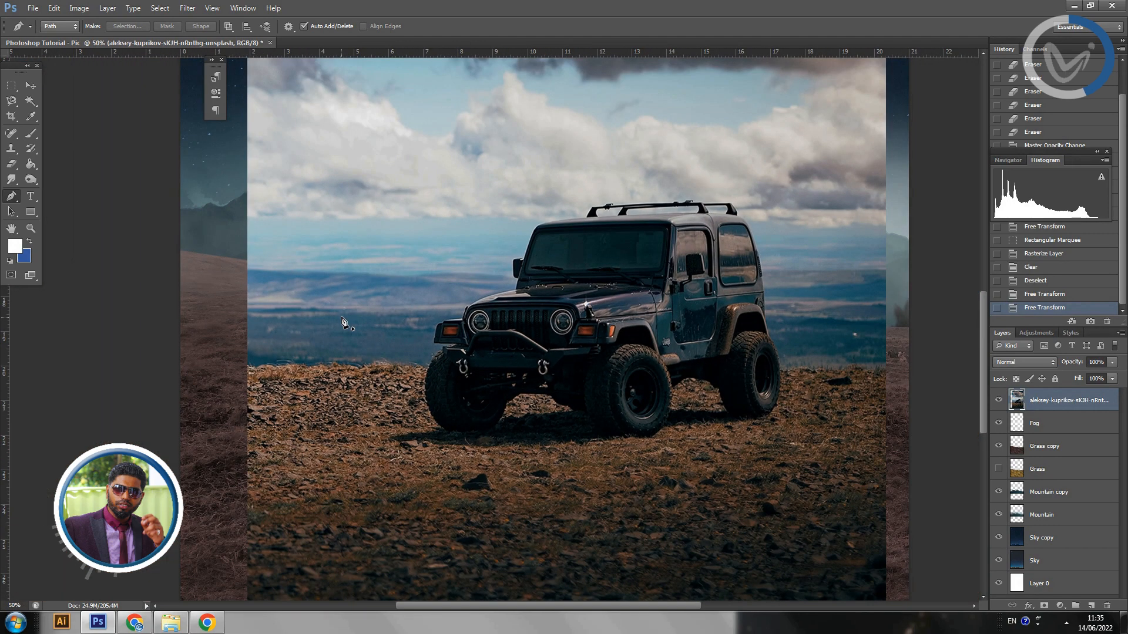
drag(382, 221, 339, 364)
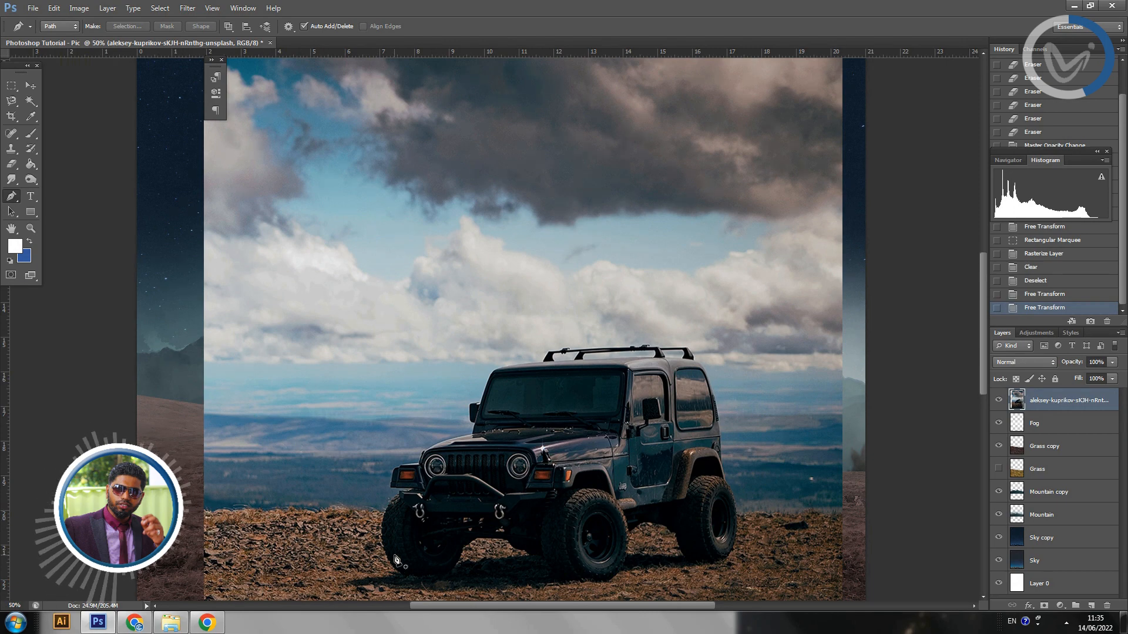
scroll(346, 549, down, 3)
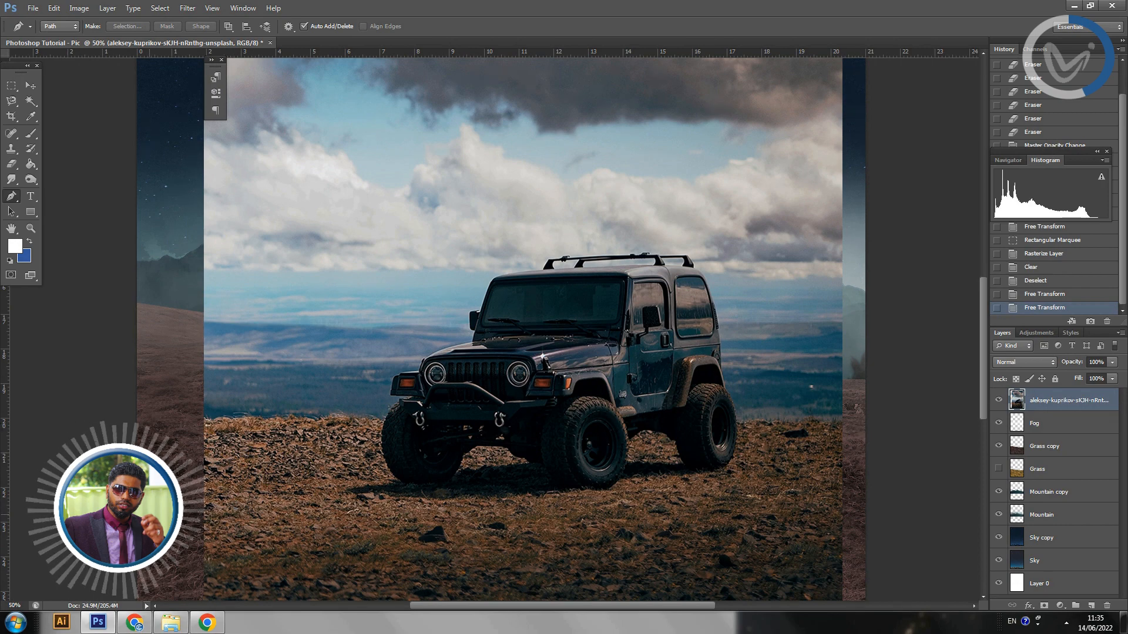
Start a Pen tool path just outside the jeep photo's left edge and run it straight along the ground's horizon to the front tire.
key(ctrl+plus)
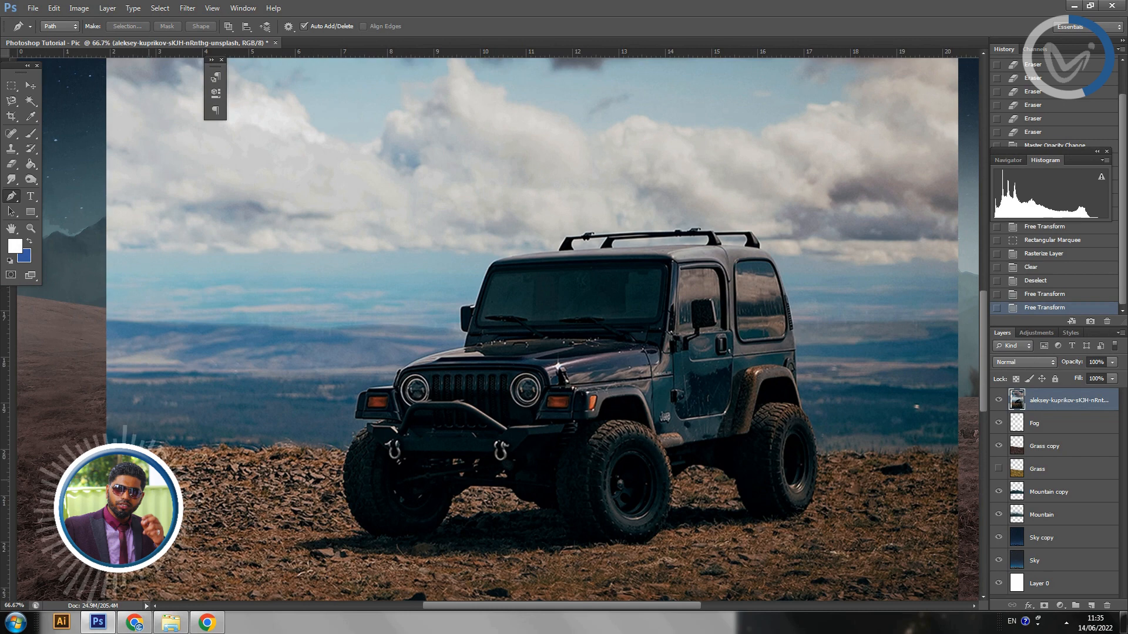
key(ctrl+plus)
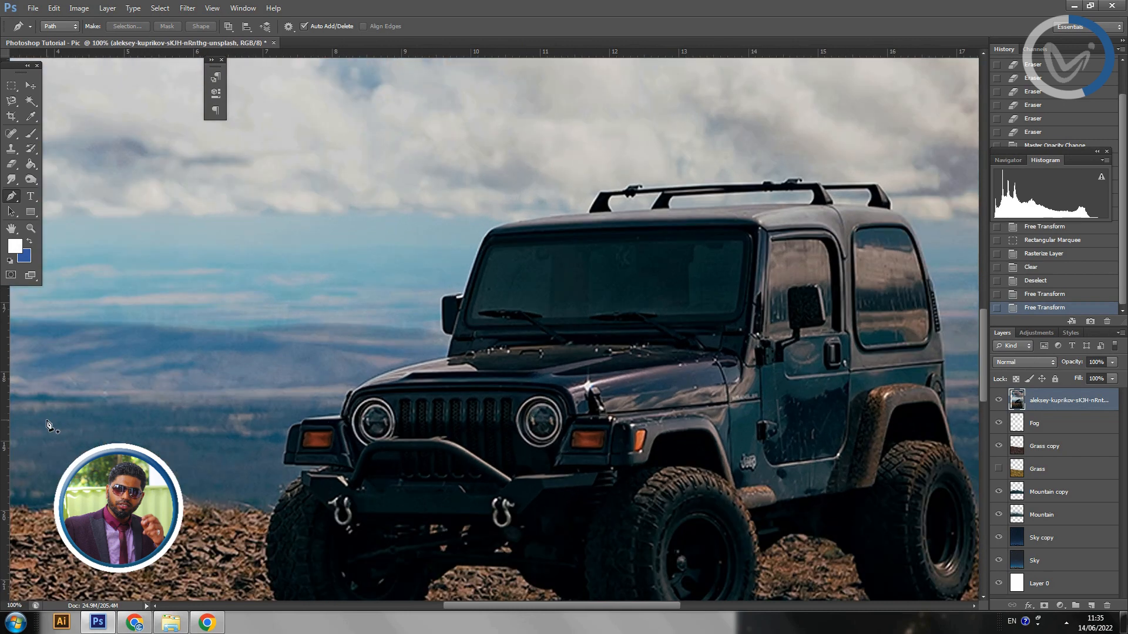
drag(161, 437, 596, 292)
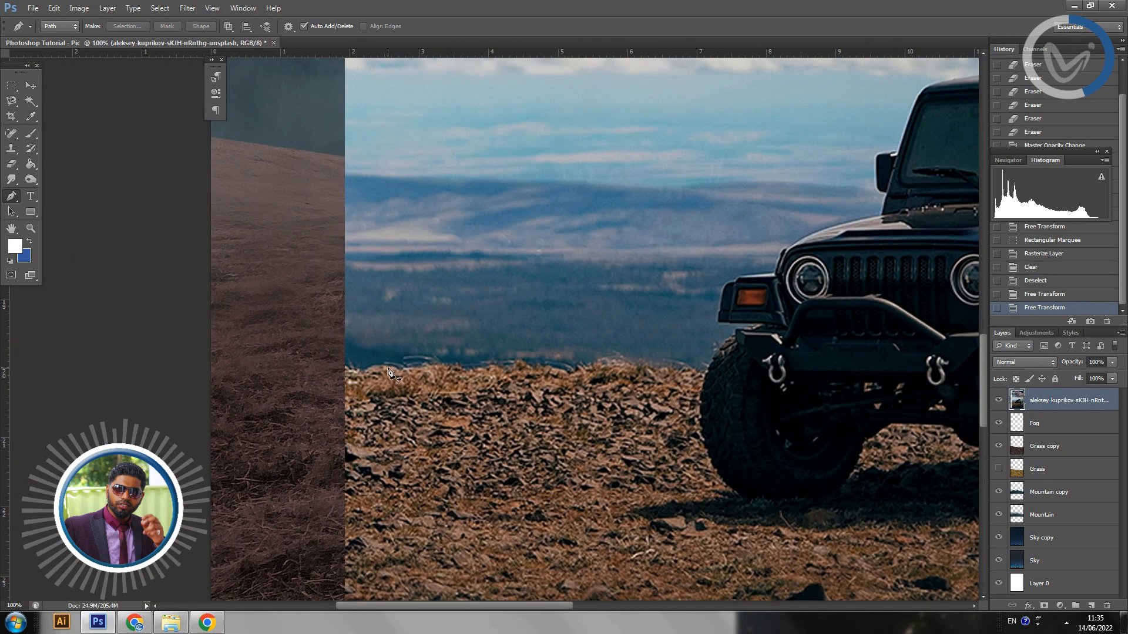
click(337, 370)
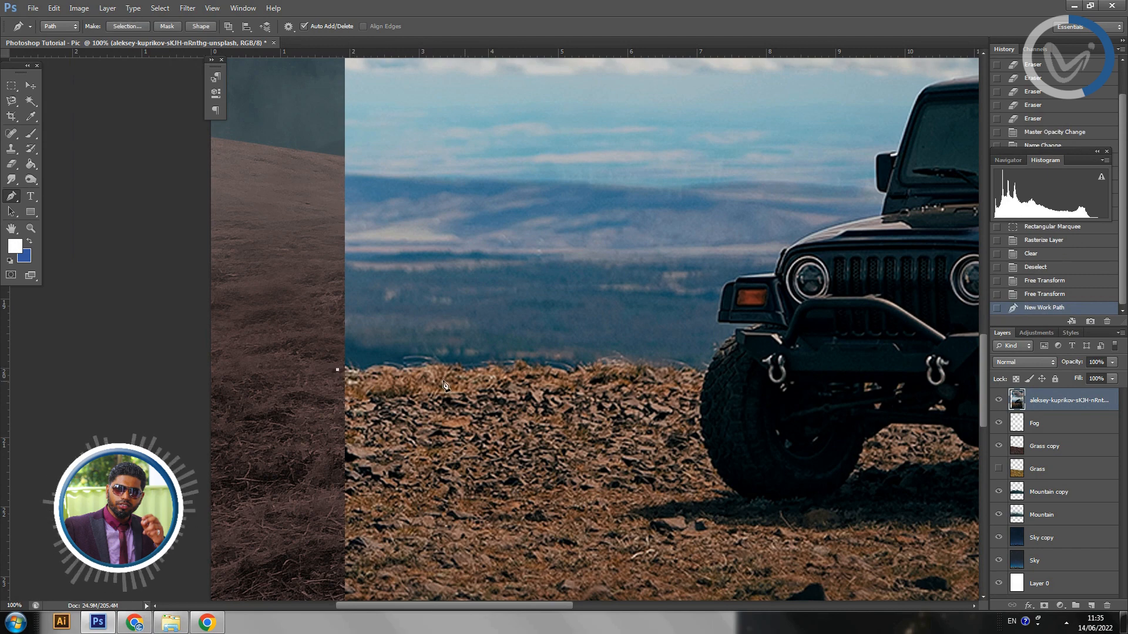
key(ctrl+z)
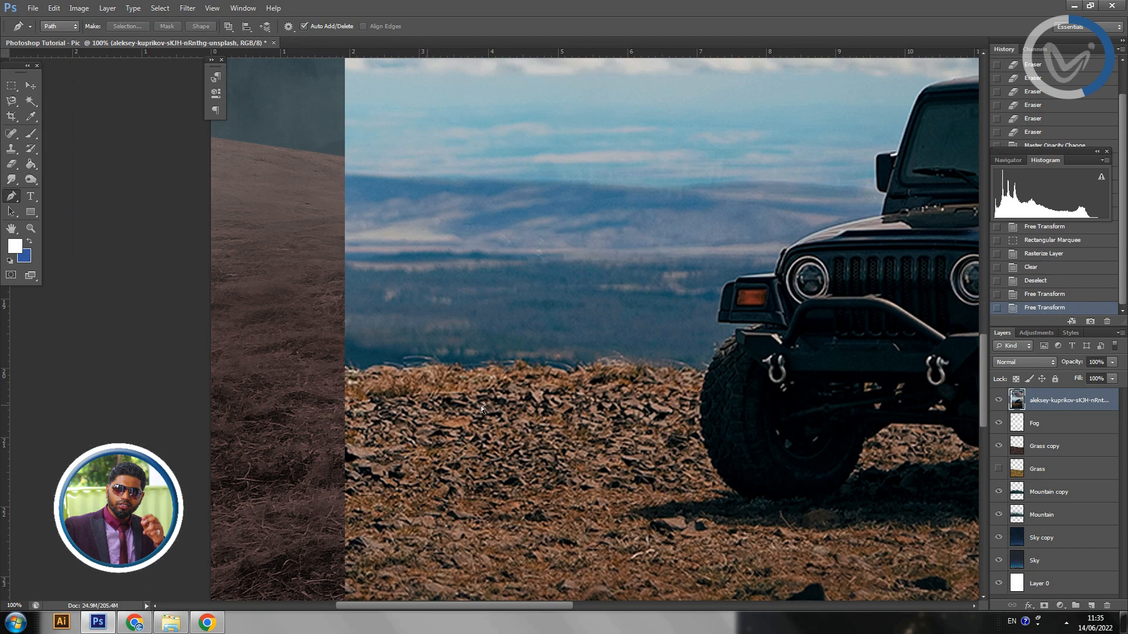
click(334, 374)
click(702, 374)
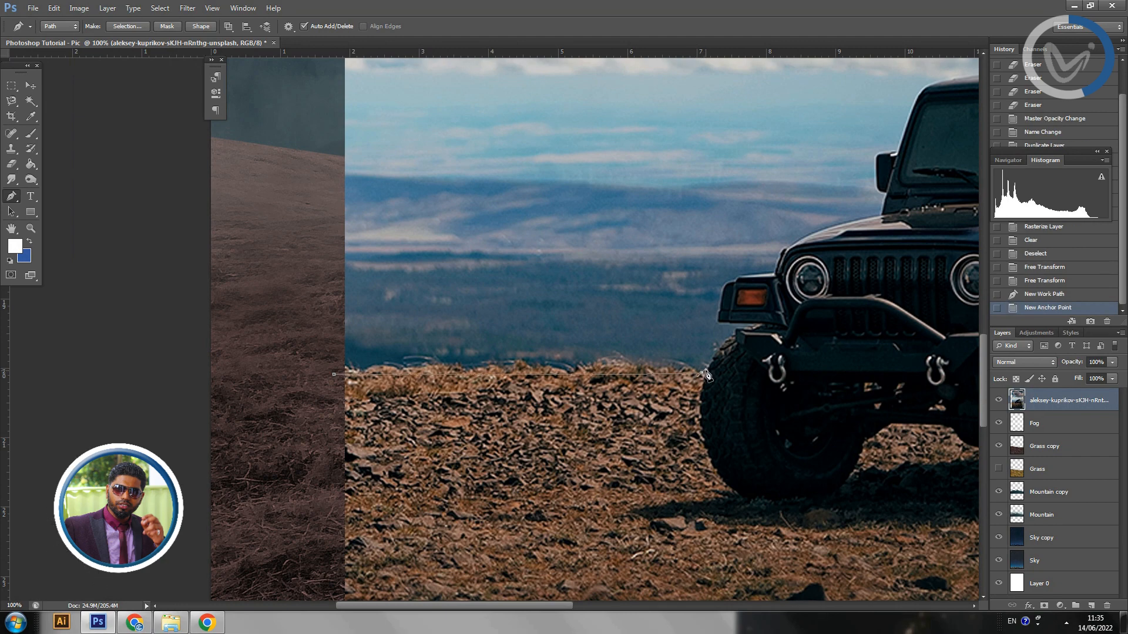
Continue the path with a curve up the outer shoulder of the jeep's front tire, adjusting the last anchor's handle.
key(ctrl+plus)
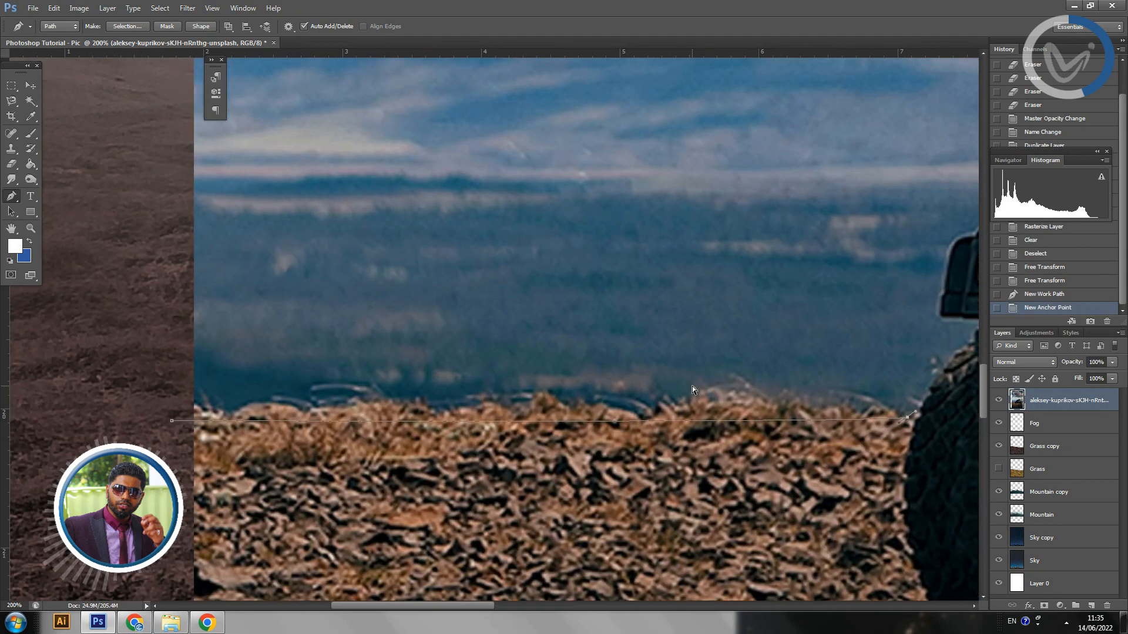
drag(692, 386, 427, 373)
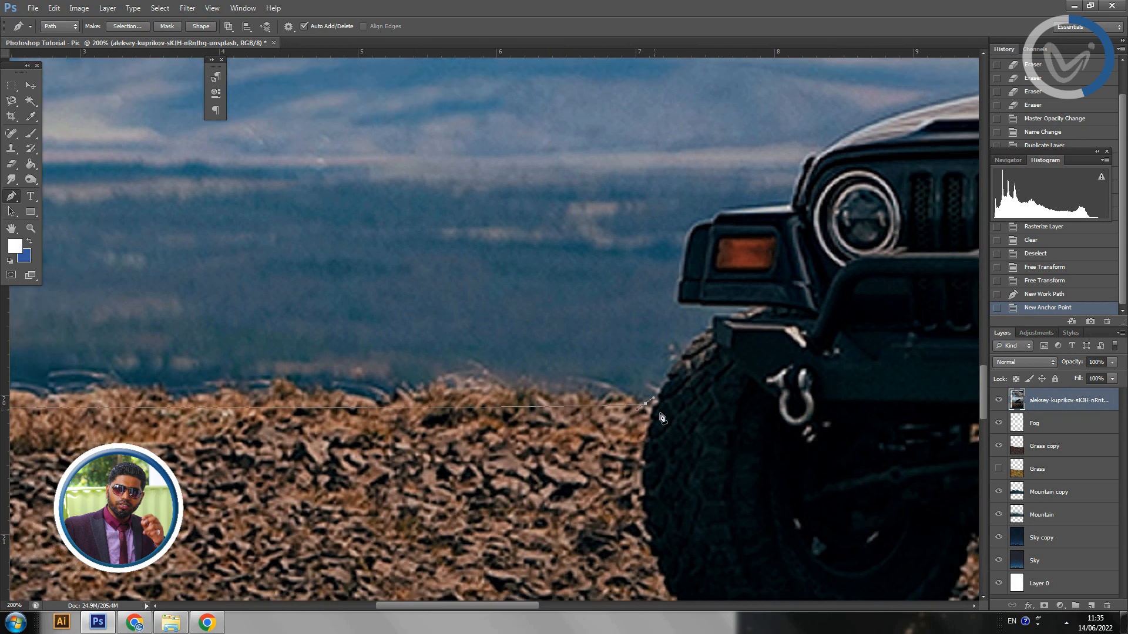
click(657, 402)
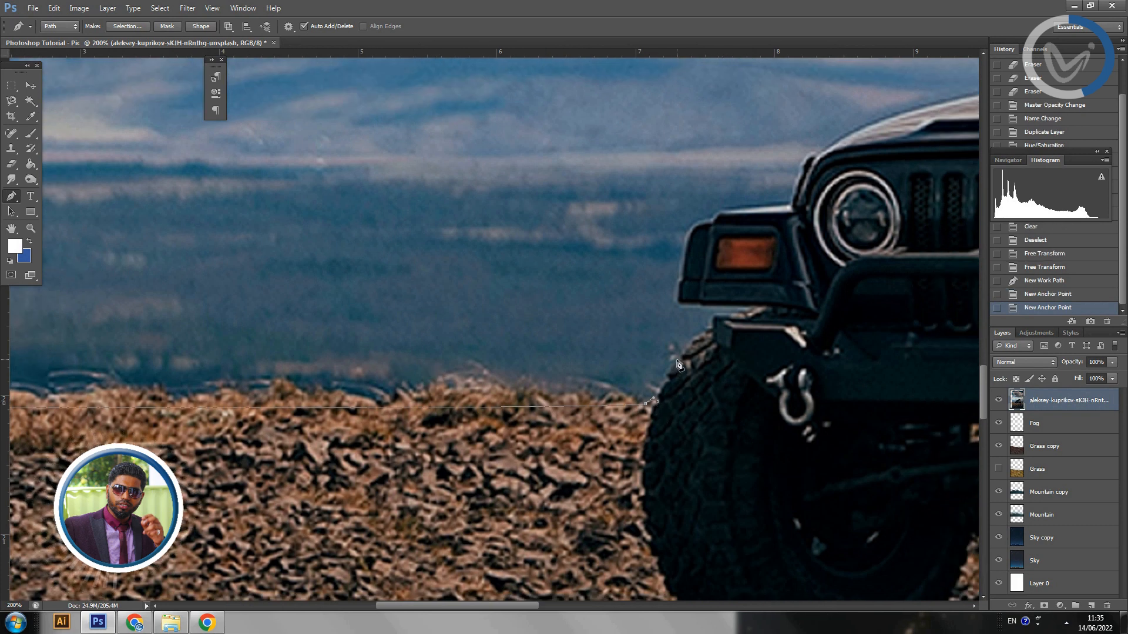
drag(676, 358, 693, 340)
key(alt)
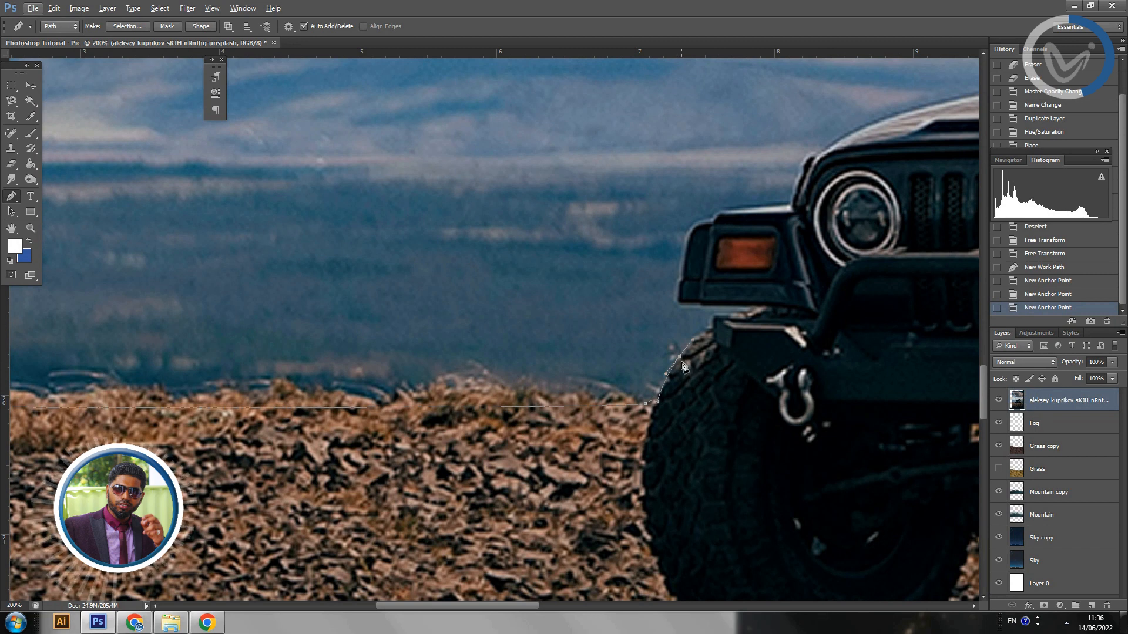
key(alt)
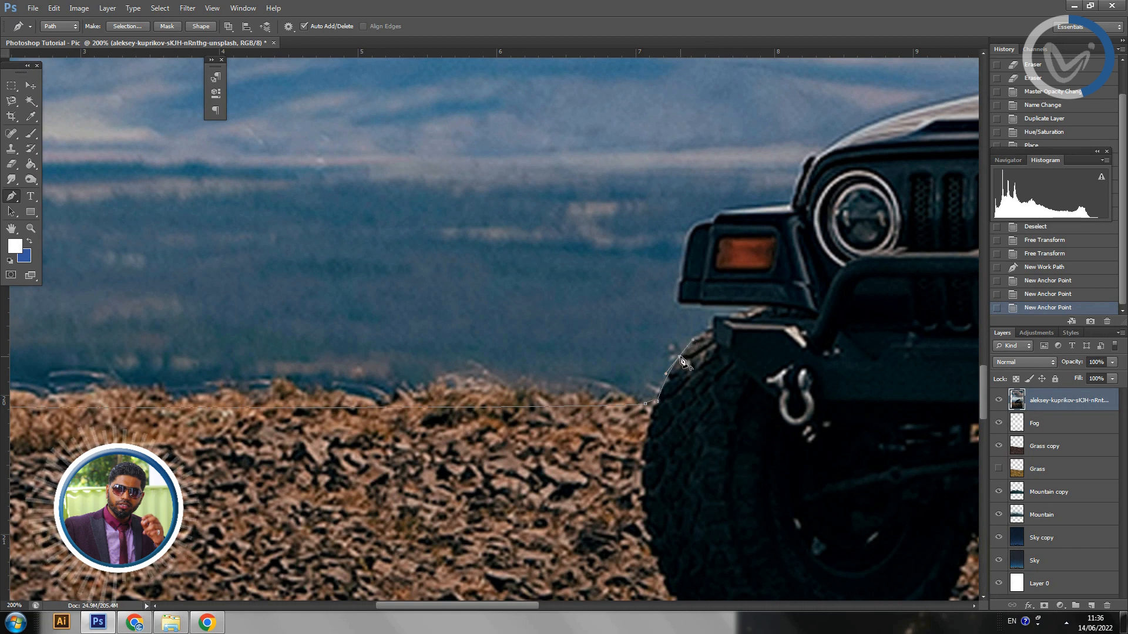
click(681, 361)
click(681, 360)
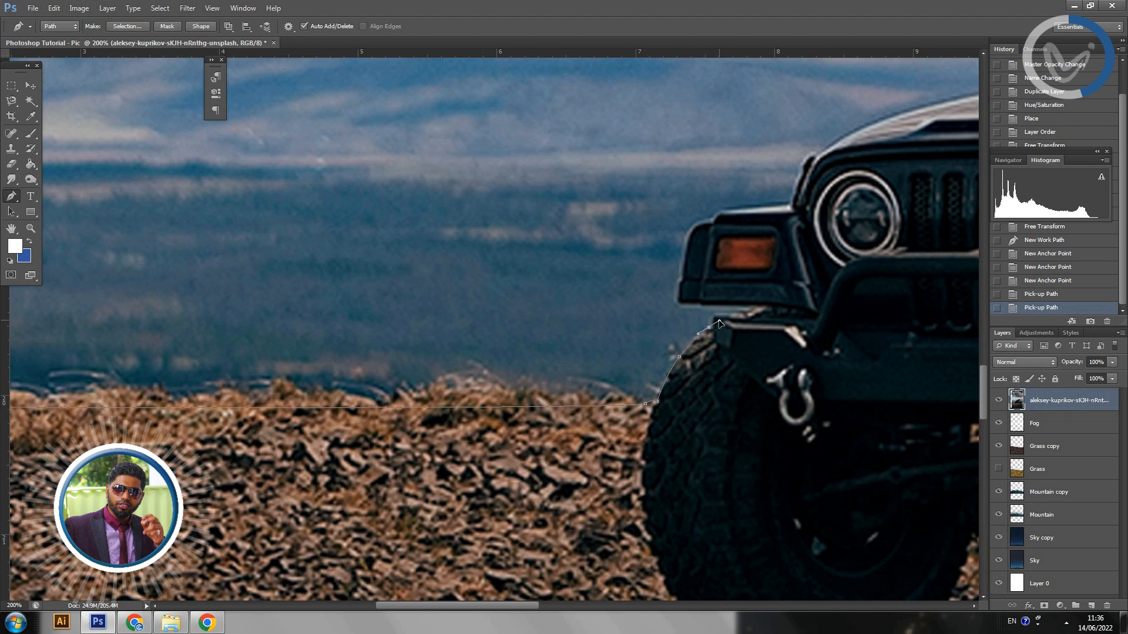
Extend the path over the top of the front tire and into the gap beneath the front fender, adjusting anchors to fit.
click(717, 323)
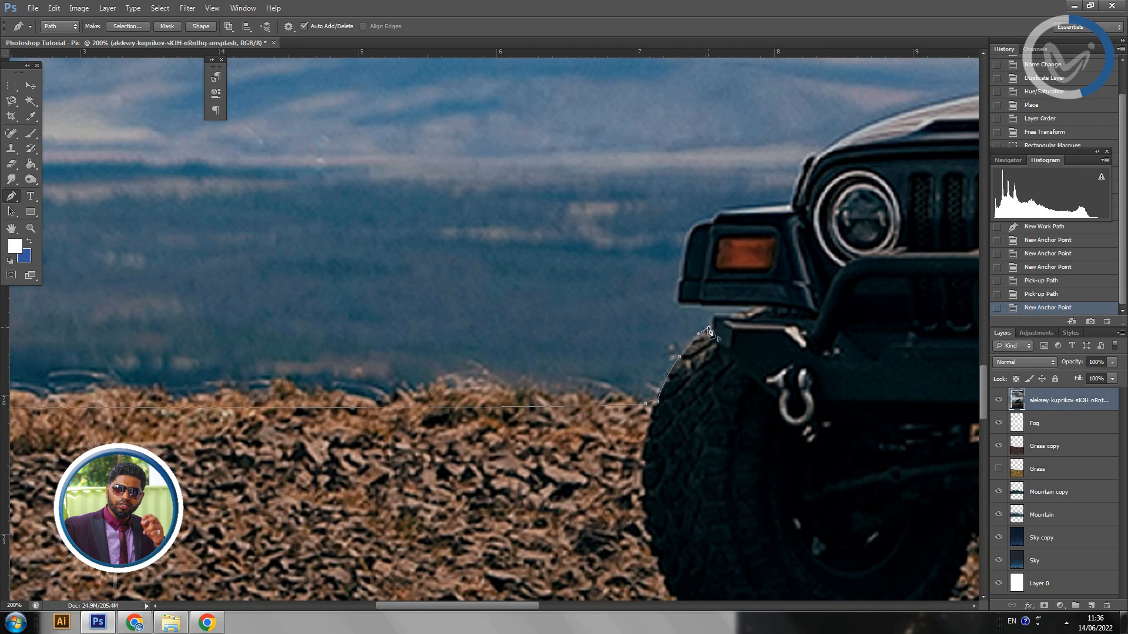
click(711, 326)
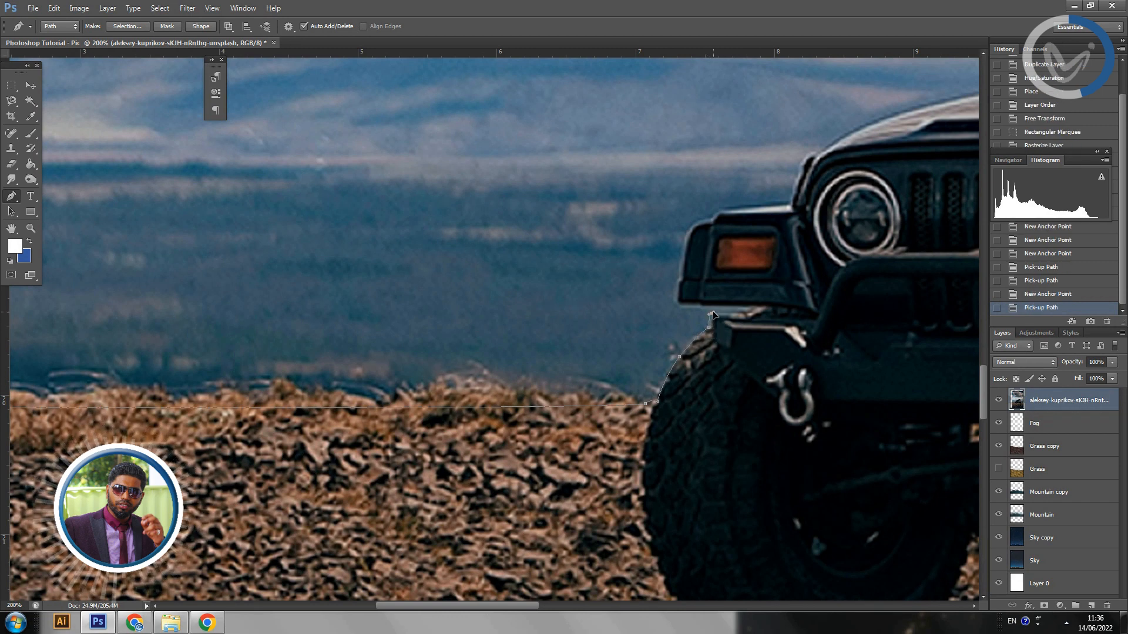
click(712, 315)
click(711, 319)
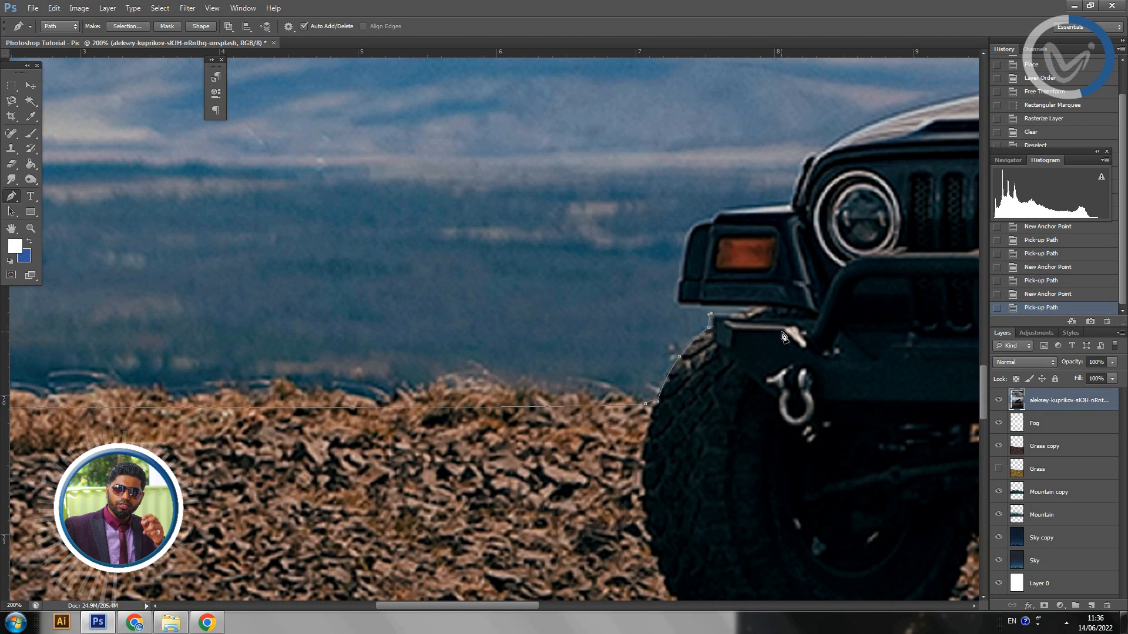
click(744, 314)
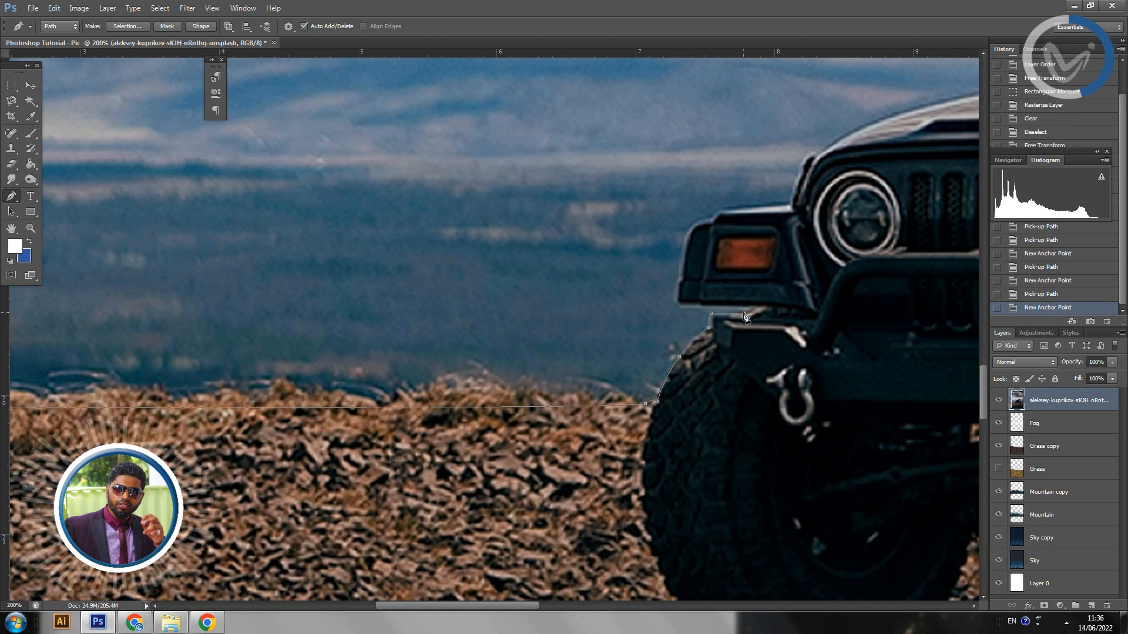
click(750, 315)
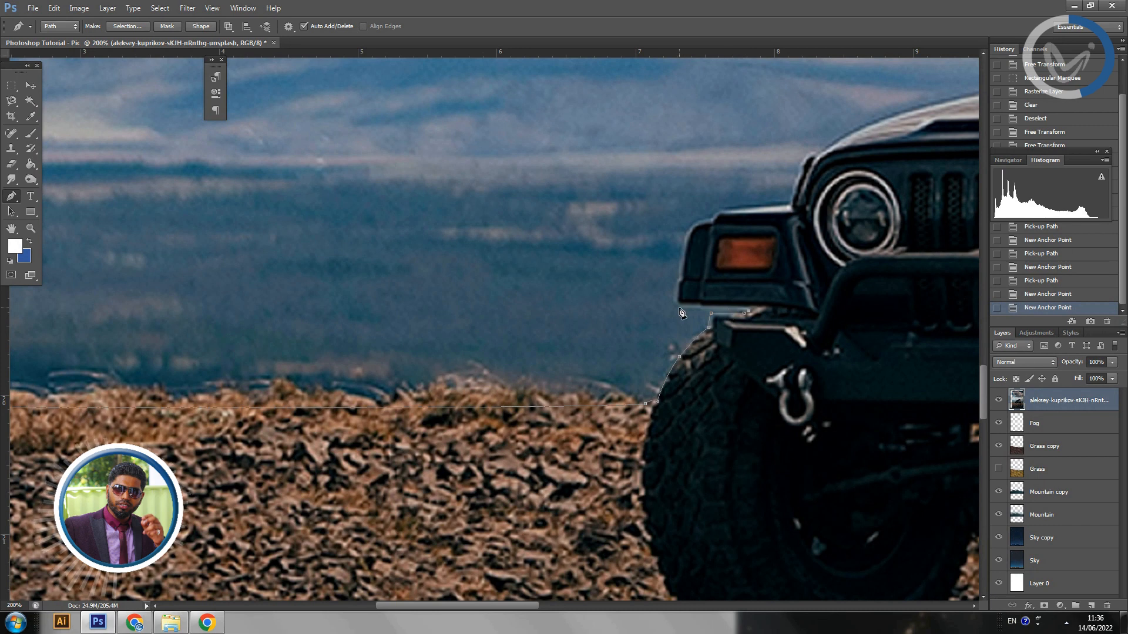
Trace the fender's underside and outer side beside the orange turn signal up to its upper corner.
click(679, 307)
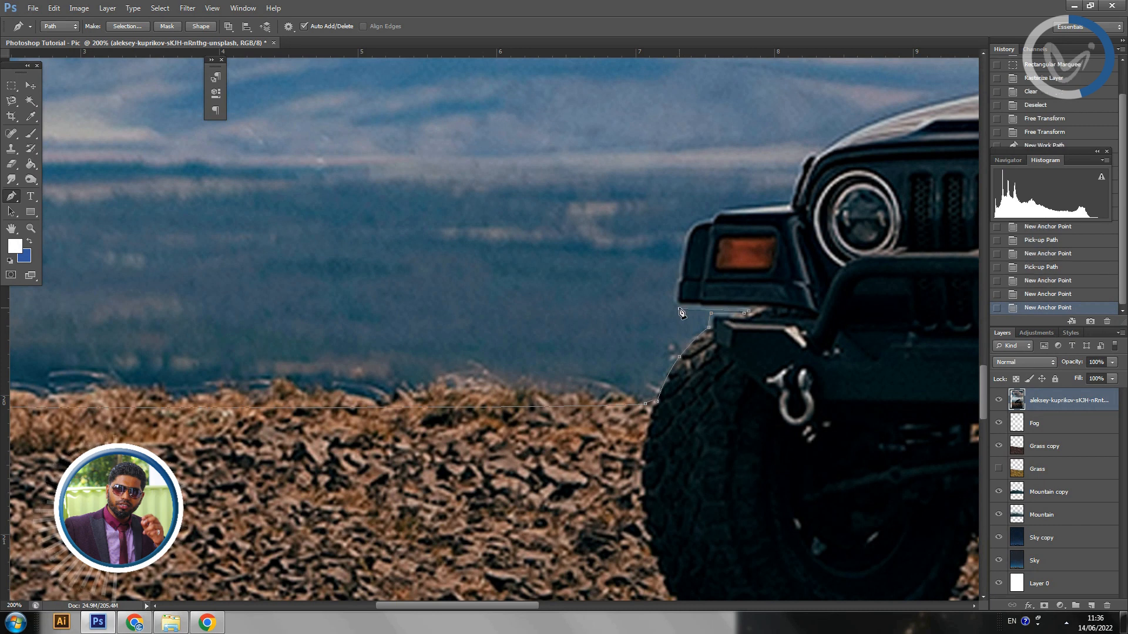
click(676, 269)
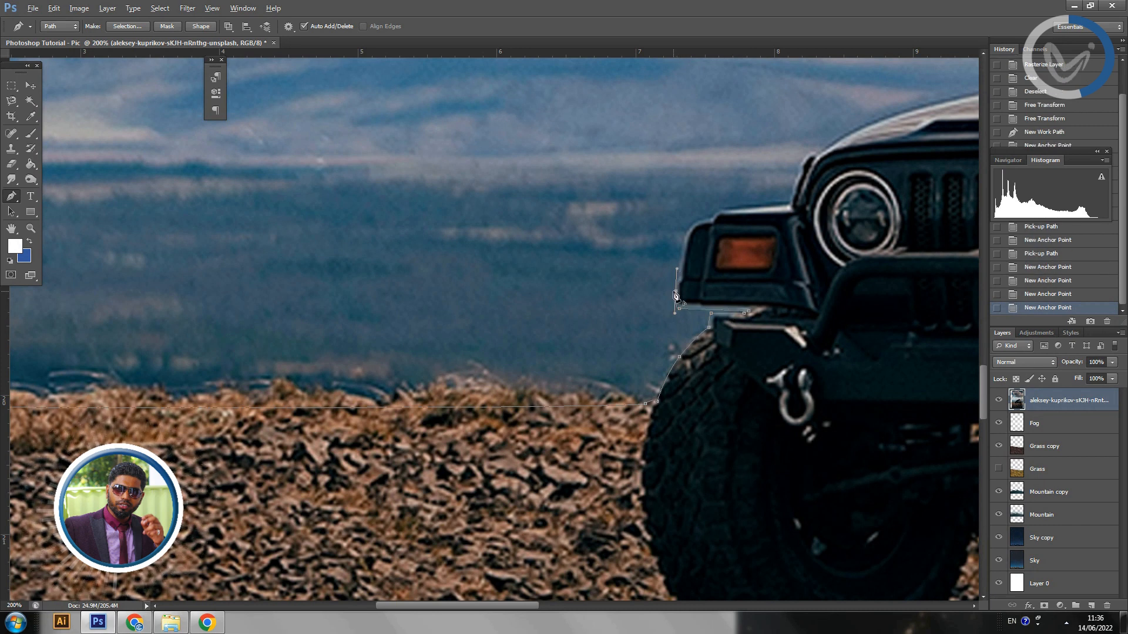
click(676, 269)
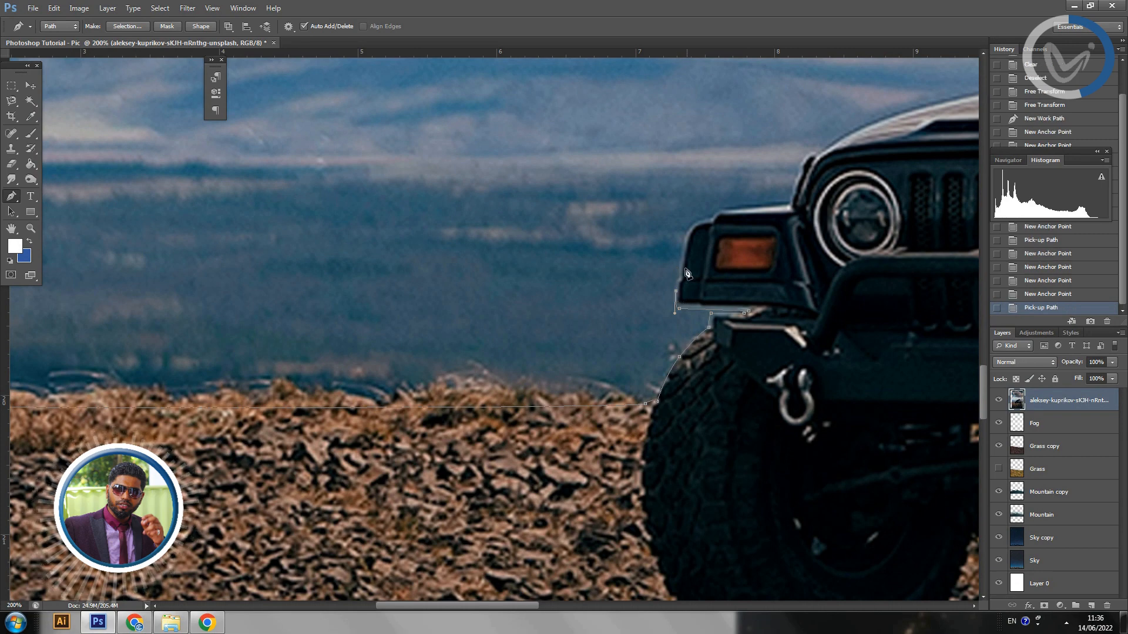
drag(693, 252, 605, 353)
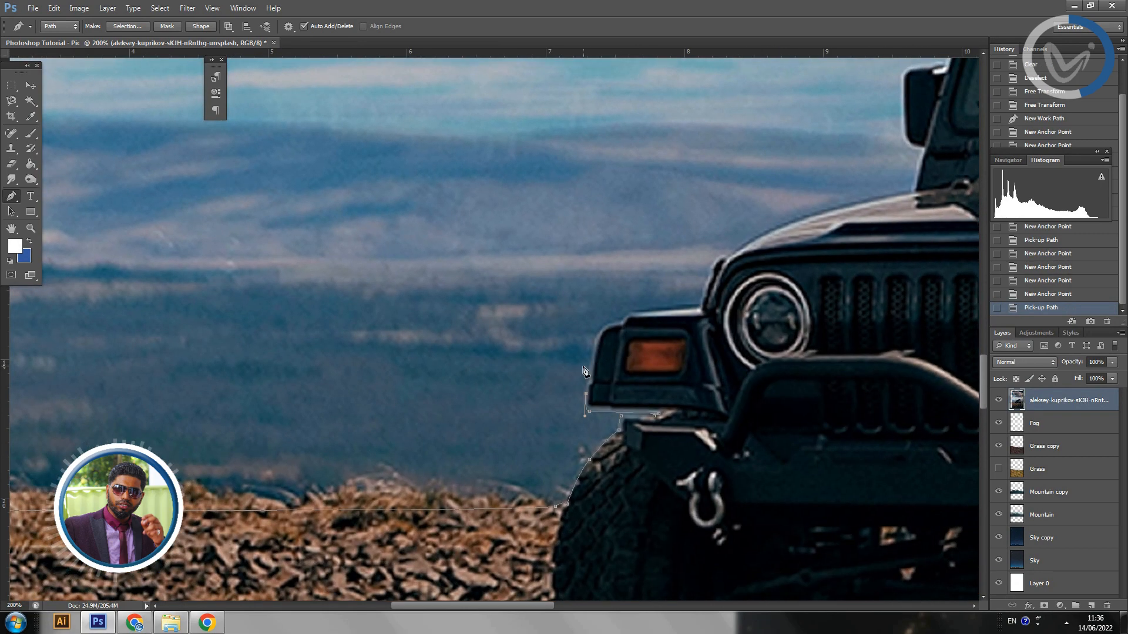
click(595, 333)
click(605, 333)
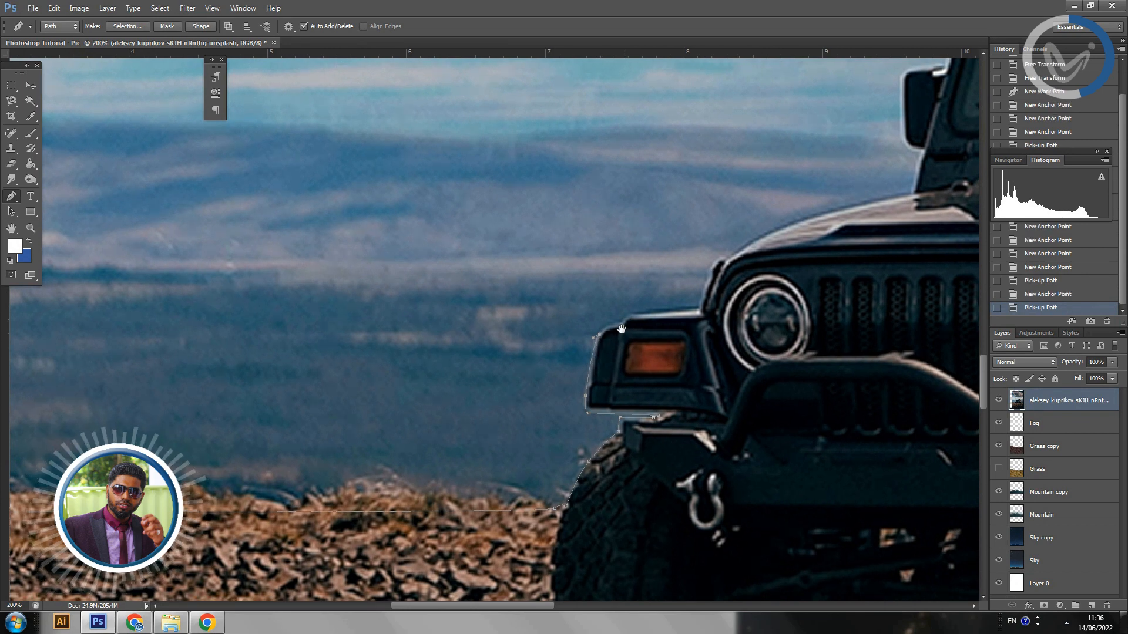
Trace the rounded upper corner and top edge of the fender above the turn signal as far as the grille.
drag(604, 333, 578, 407)
key(alt)
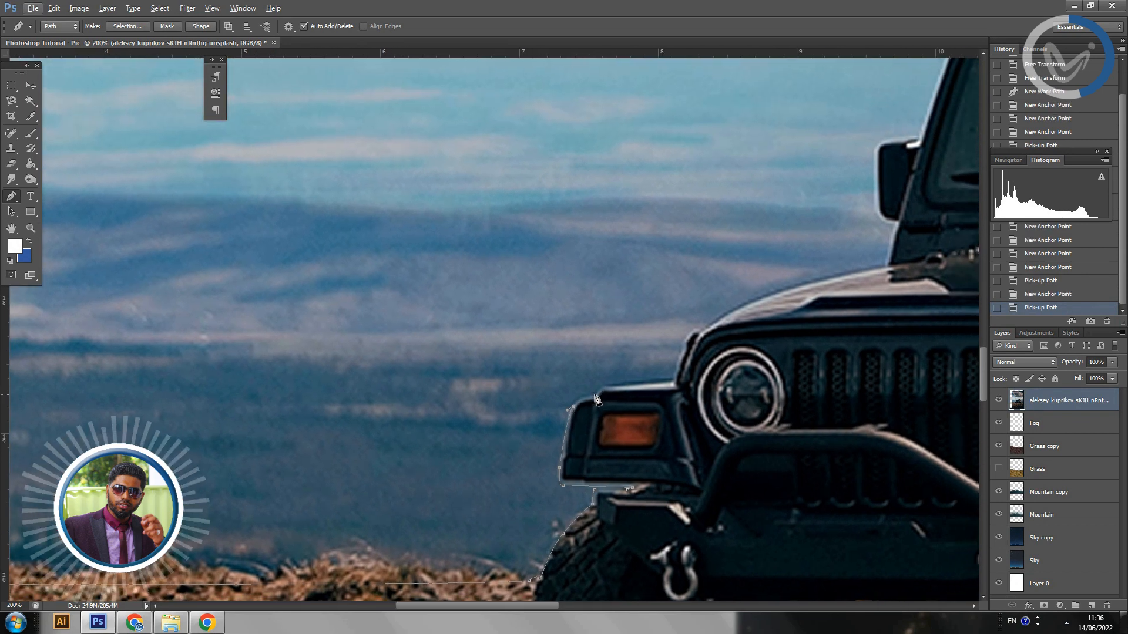
drag(594, 397, 605, 395)
alt+click(593, 397)
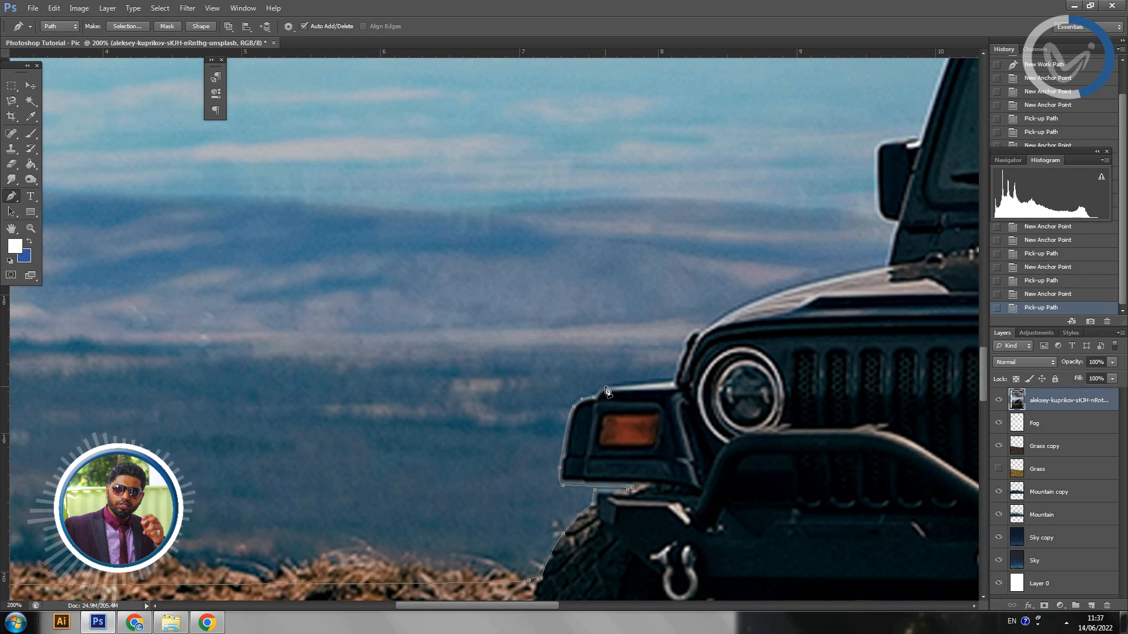
drag(611, 387, 113, 454)
alt+click(605, 387)
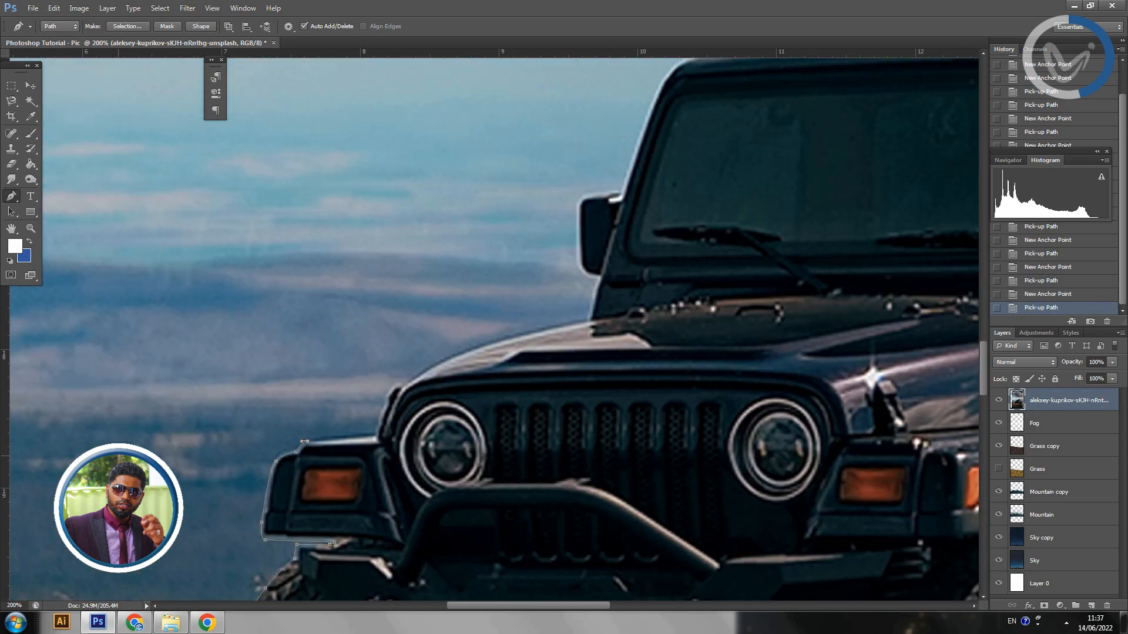
click(377, 438)
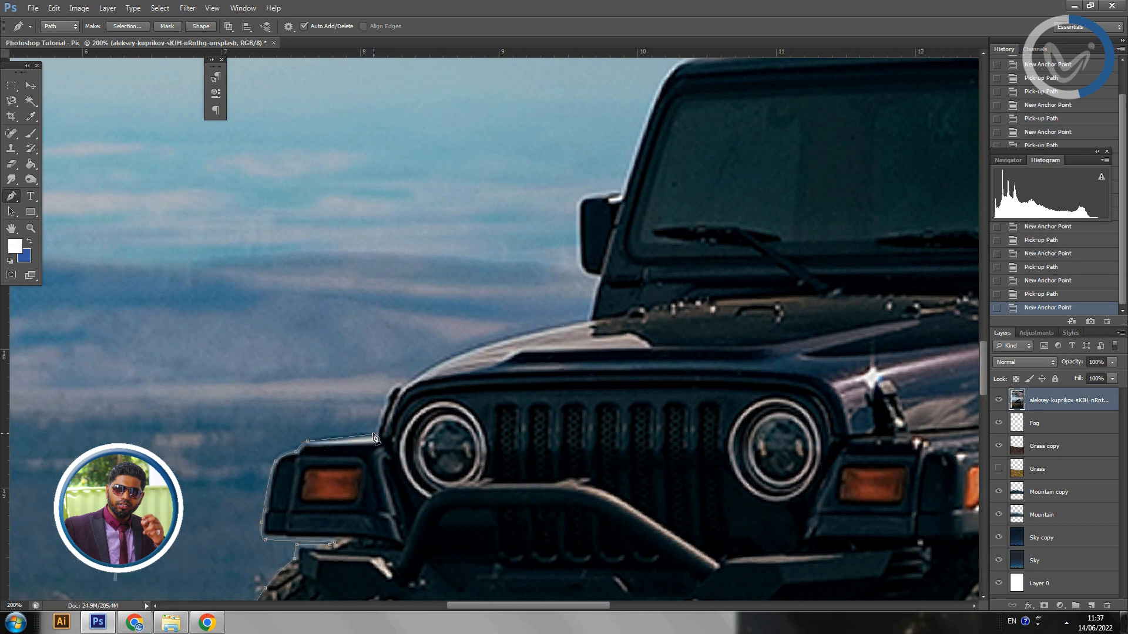
Curve the path up the grille's outer edge and along the hood's upper contour to the base of the windshield frame.
drag(388, 394, 398, 445)
alt+click(388, 394)
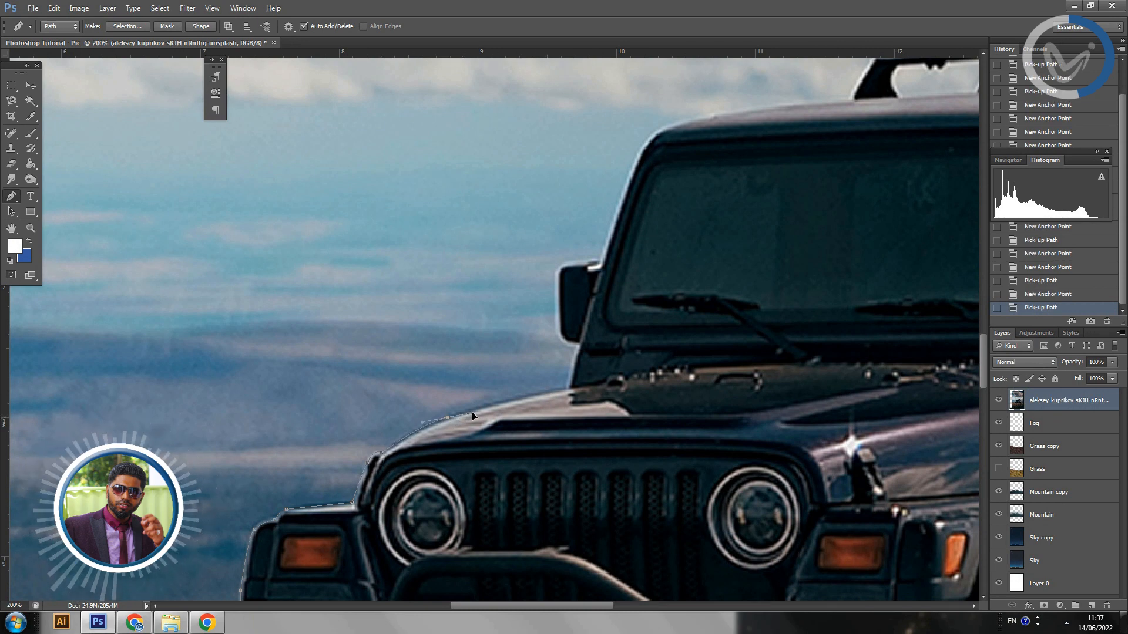
mouse_move(475, 411)
mouse_down()
mouse_move(511, 398)
mouse_move(496, 393)
mouse_move(494, 406)
mouse_up()
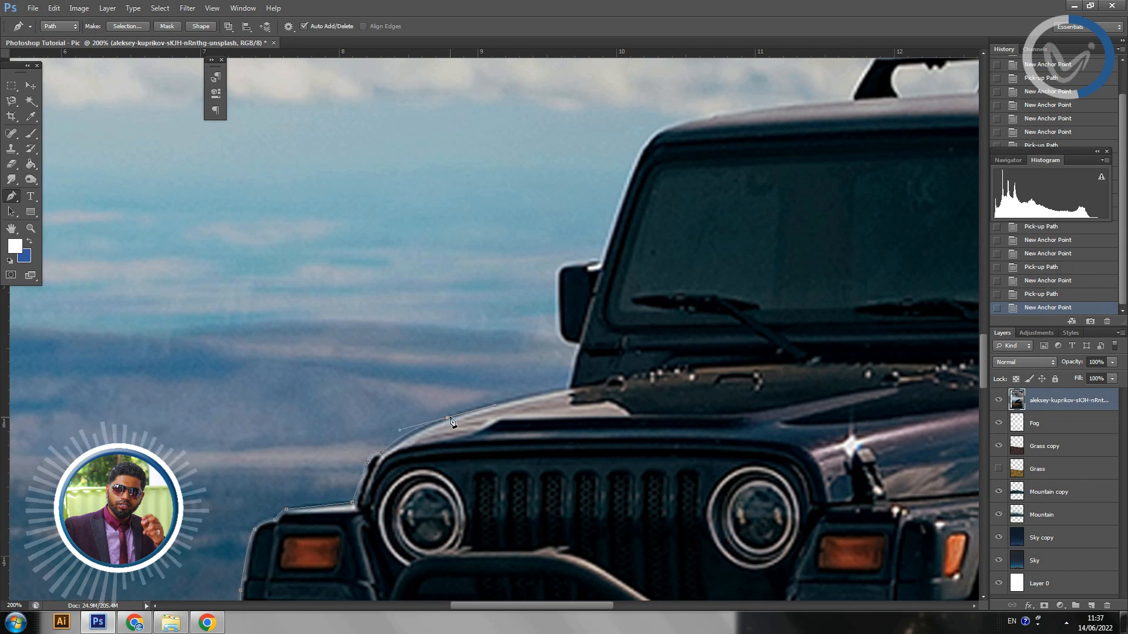
key(ctrl+z)
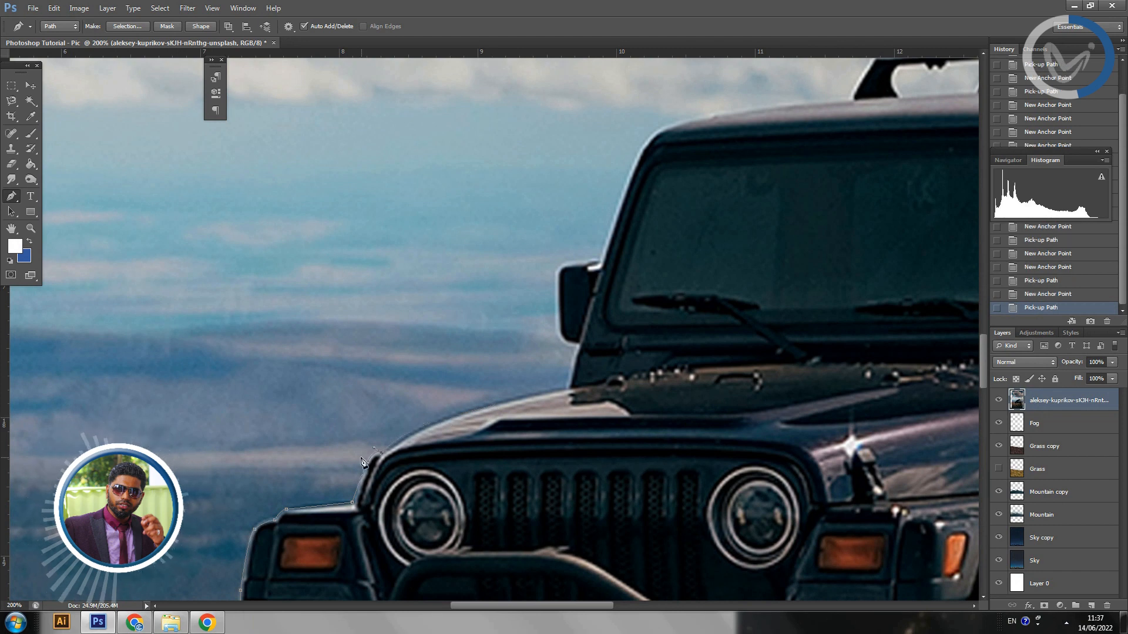
drag(440, 421, 462, 411)
alt+click(440, 421)
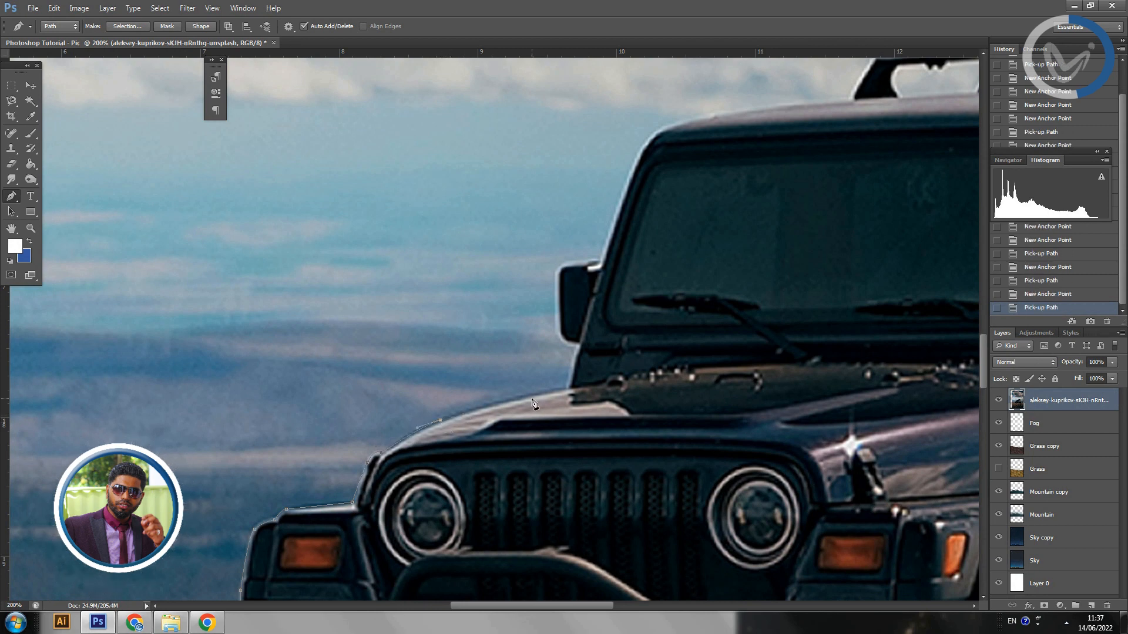
click(560, 395)
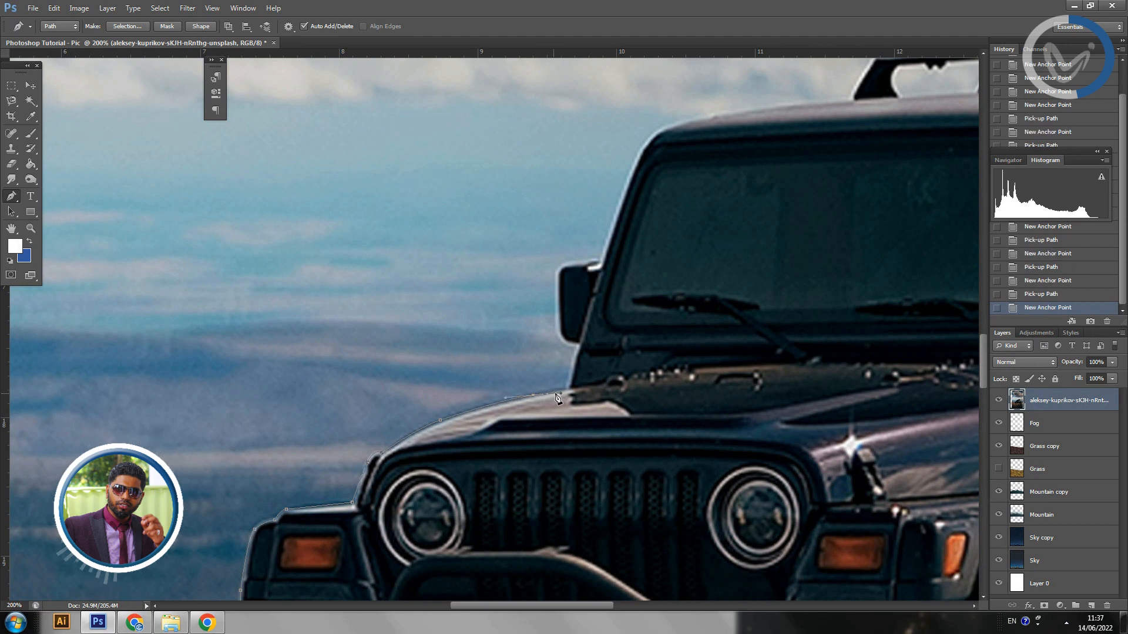
Continue the path from the hood up the windshield frame's base and around the lower corner of the side mirror.
alt+click(561, 395)
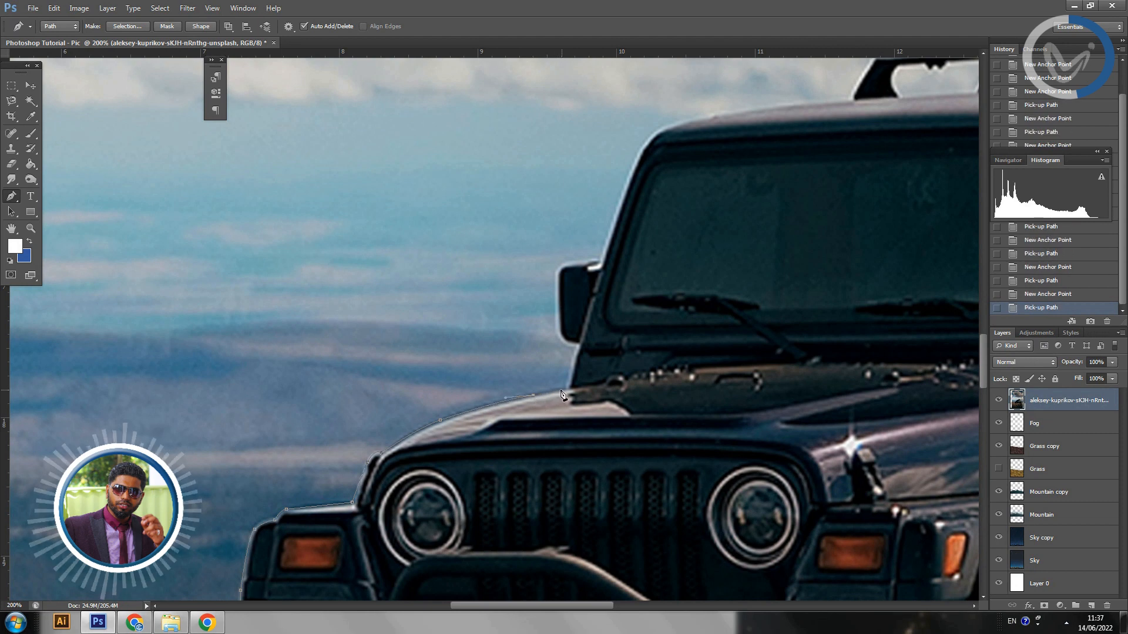
click(577, 354)
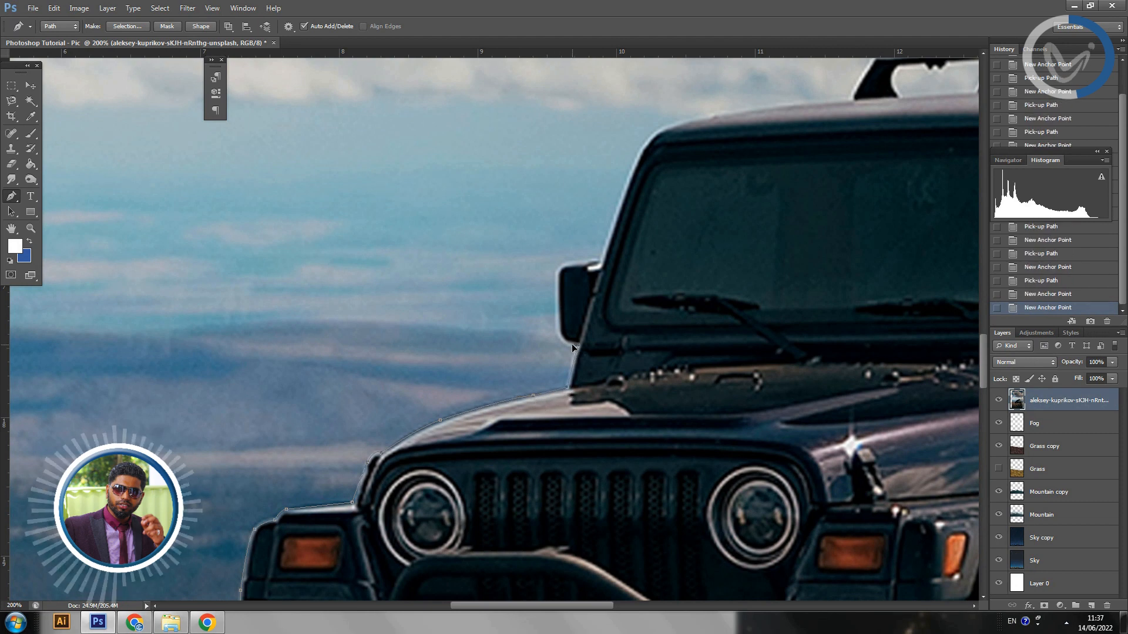
click(574, 345)
drag(557, 340, 513, 414)
click(559, 333)
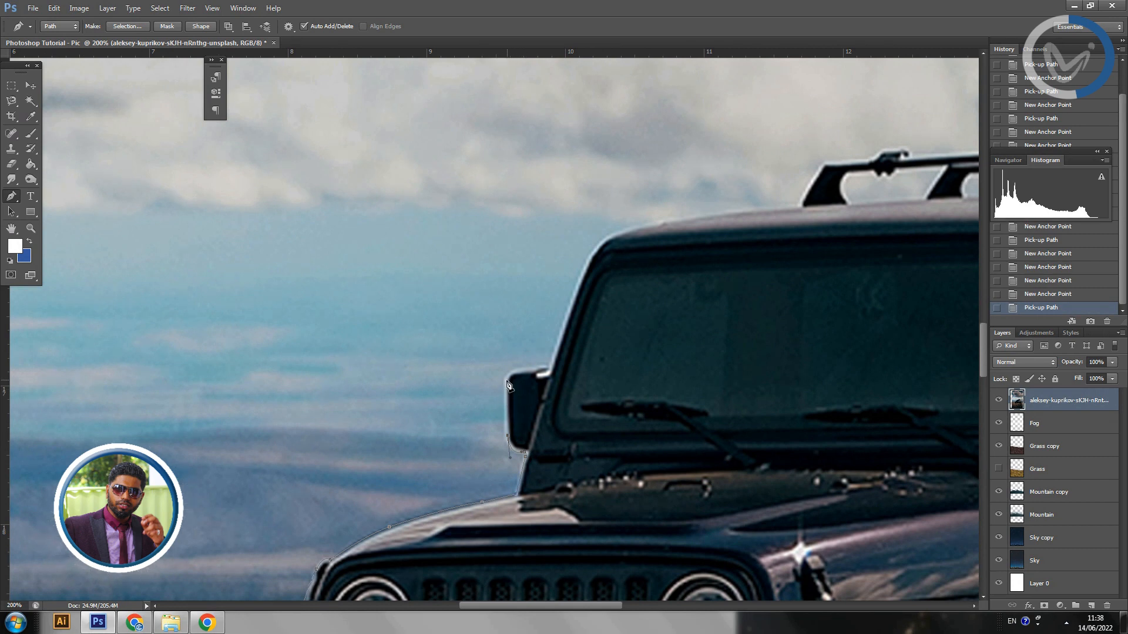
Trace the side mirror's outer upper corner and top edge back to the windshield pillar.
click(509, 382)
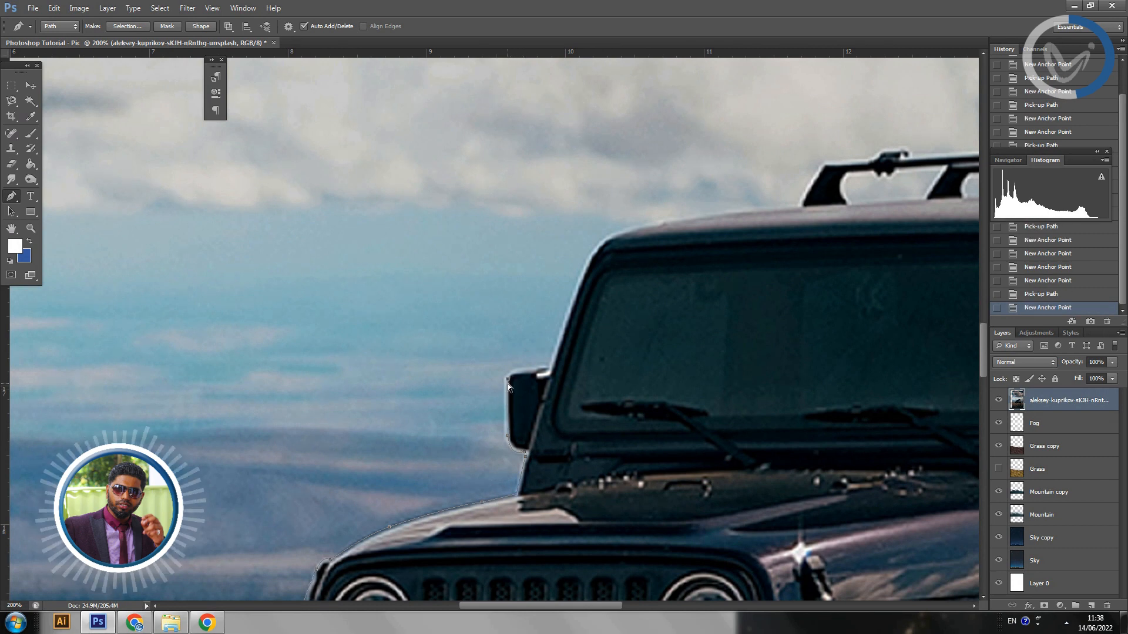
click(508, 383)
click(507, 383)
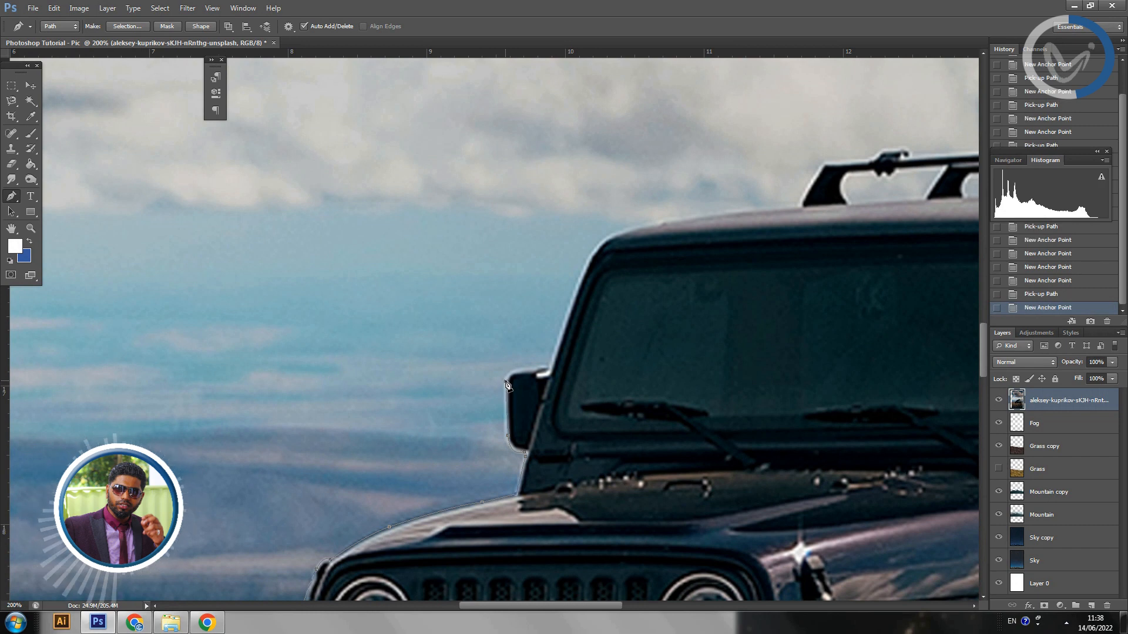
drag(535, 372, 545, 374)
click(542, 374)
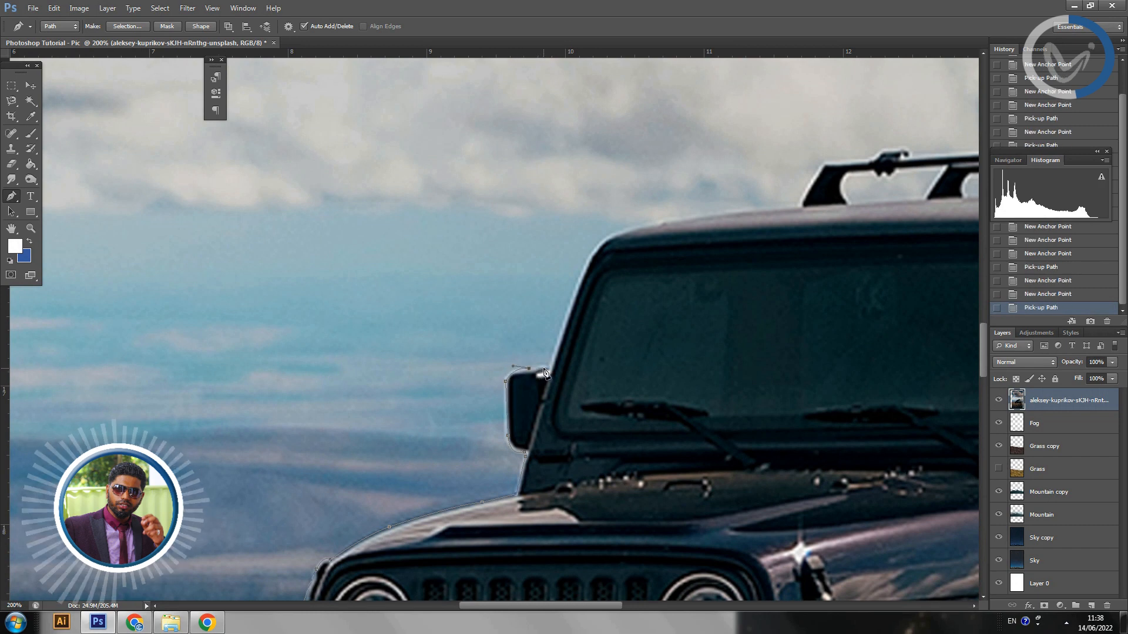
click(544, 373)
click(549, 368)
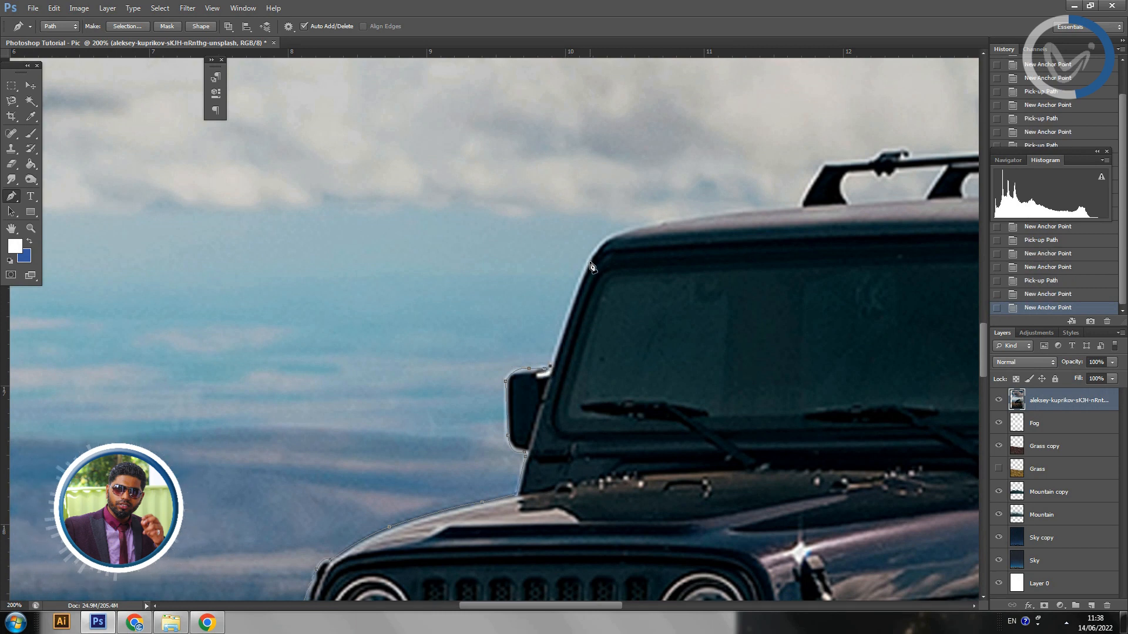
Extend the path up the windshield pillar and curve it around the roof's front corner.
drag(591, 255, 410, 408)
click(404, 383)
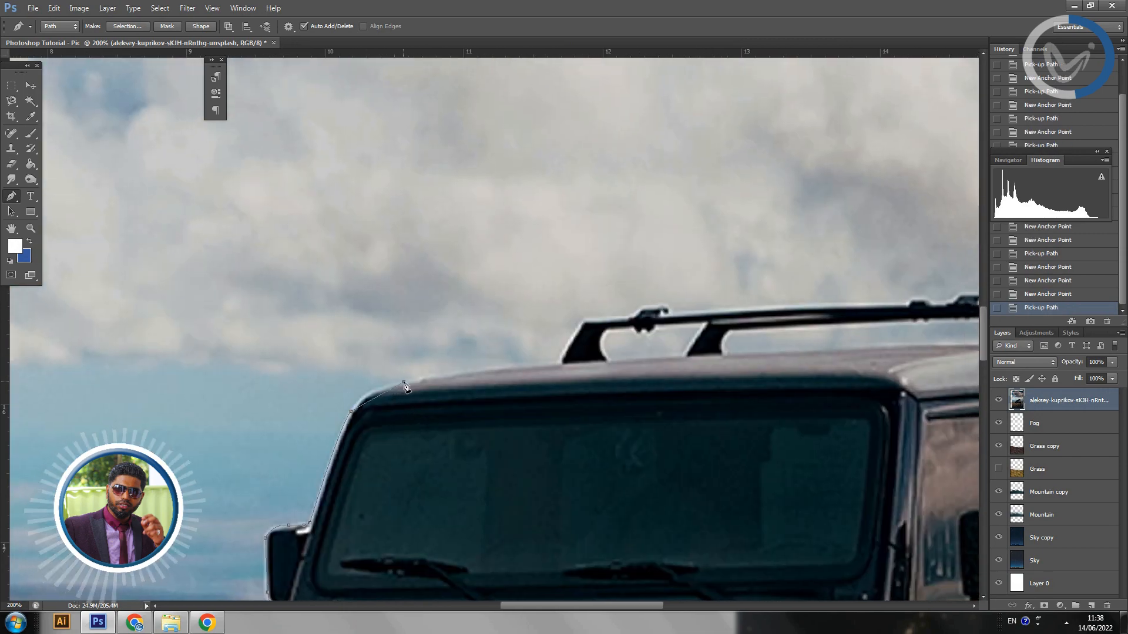
drag(444, 380, 444, 380)
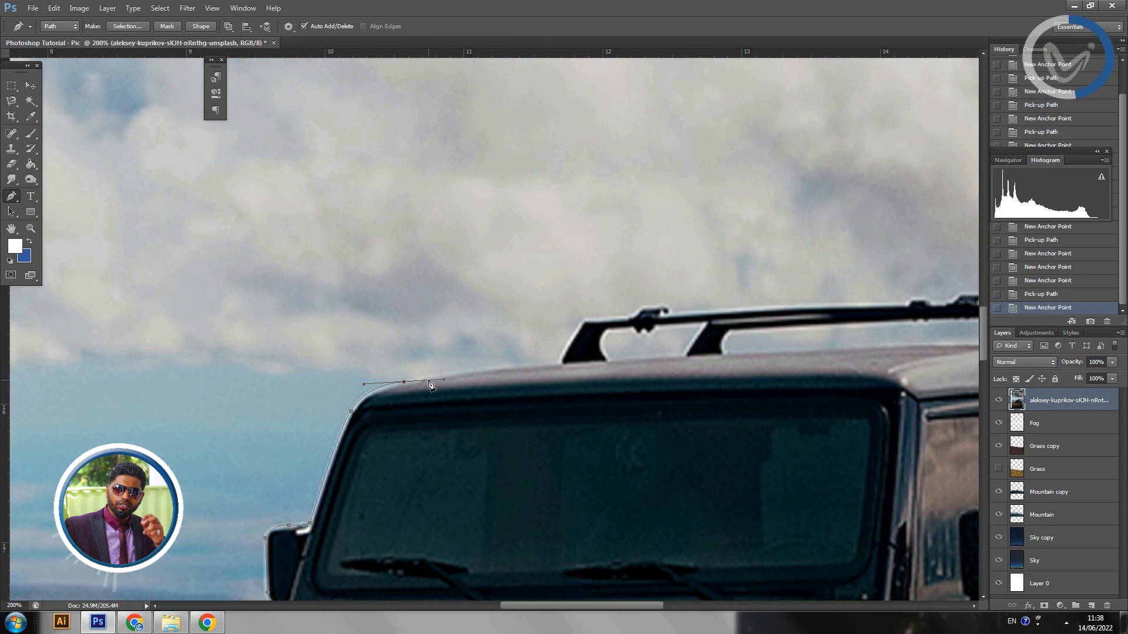
click(402, 384)
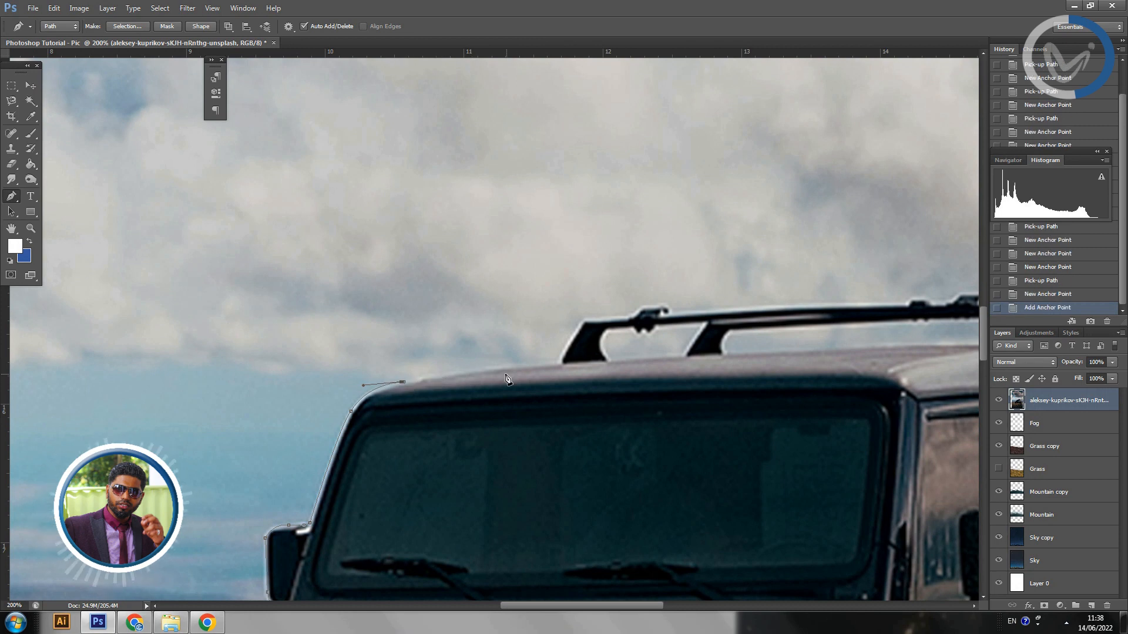
Trace the roof's front edge to the roof rack and follow the rack's front leg to its upper corner.
drag(558, 364, 570, 358)
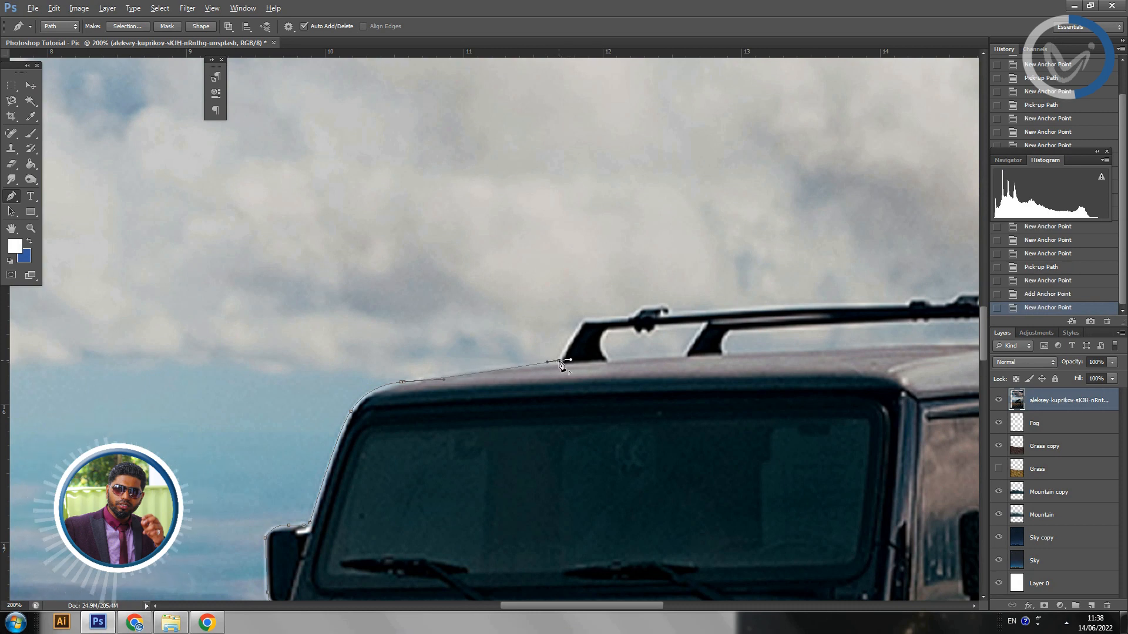
alt+click(559, 361)
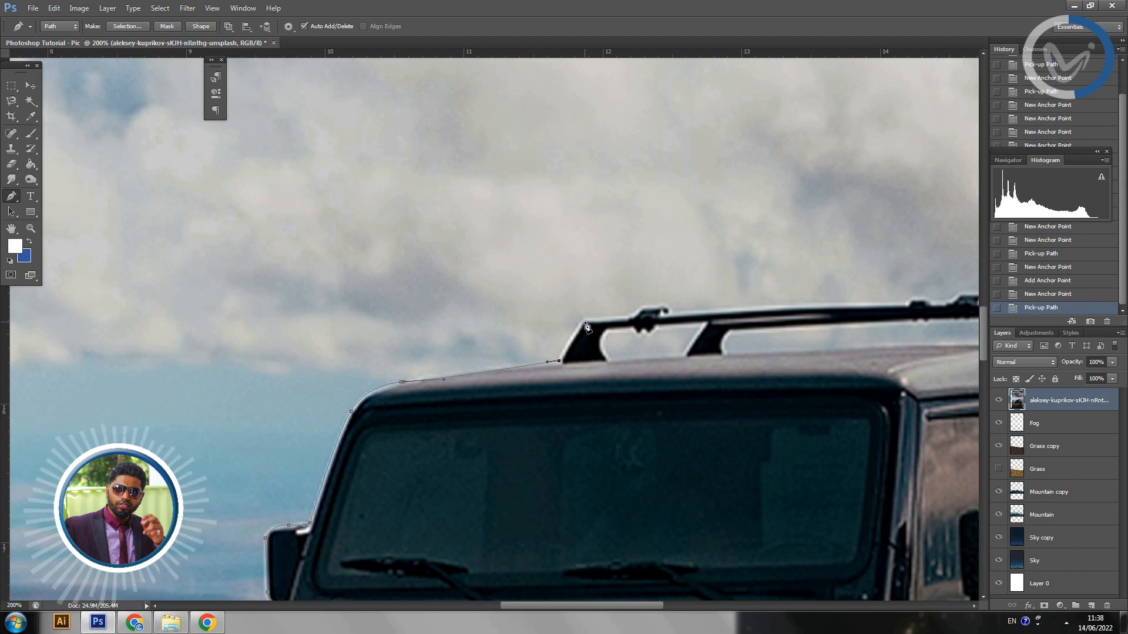
drag(583, 322, 589, 319)
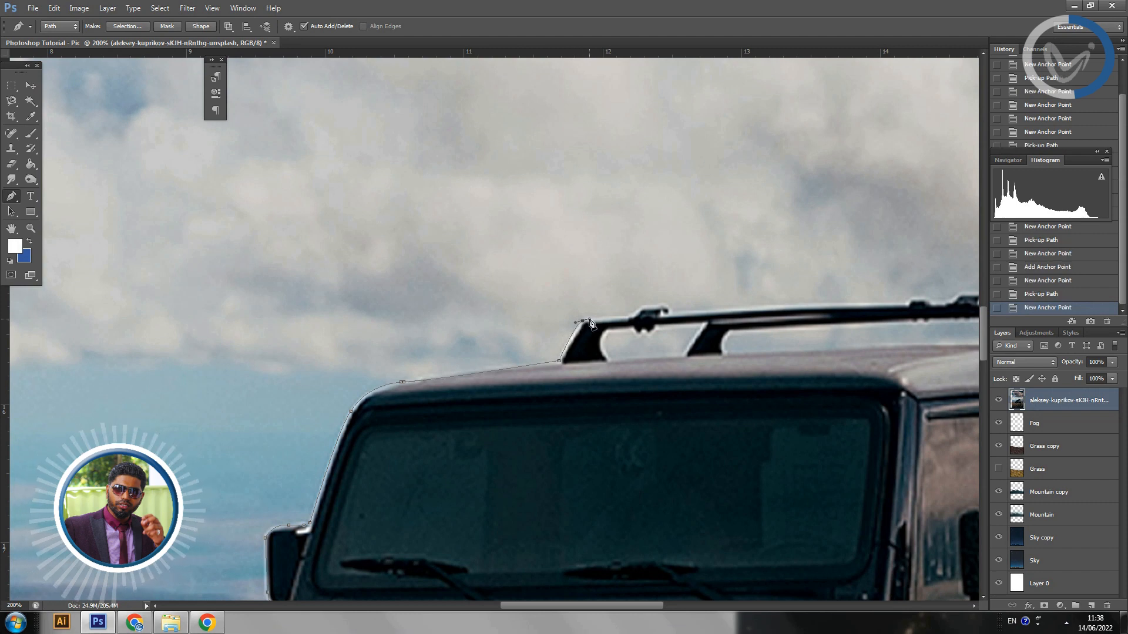
alt+click(582, 321)
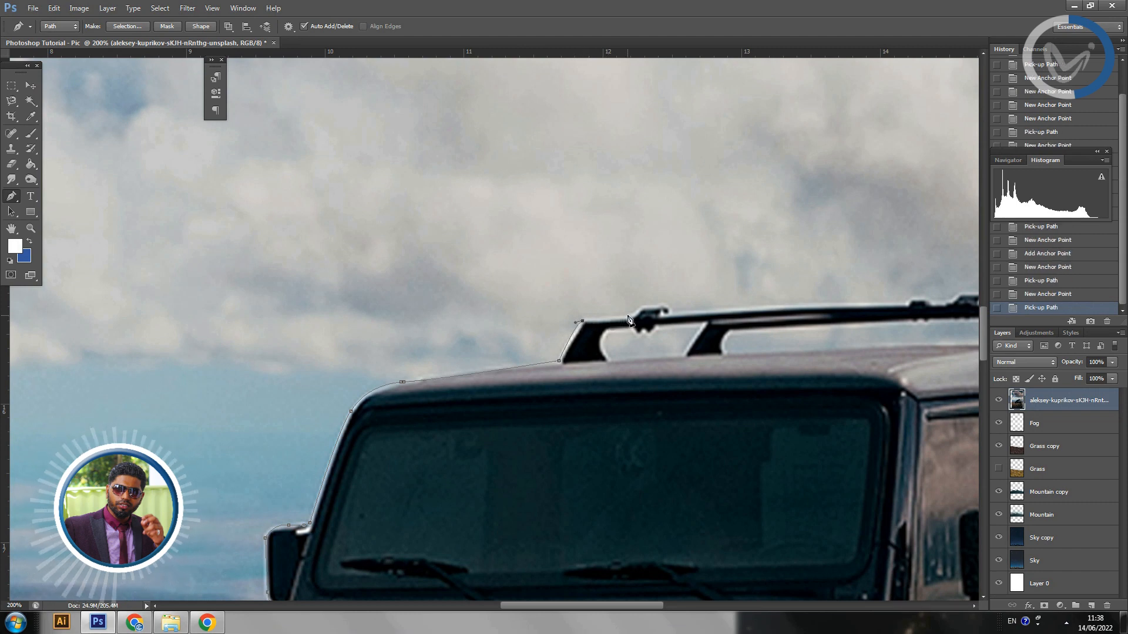
Trace the short front stretch of the rack bar and outline the first clamp on top of it.
click(629, 318)
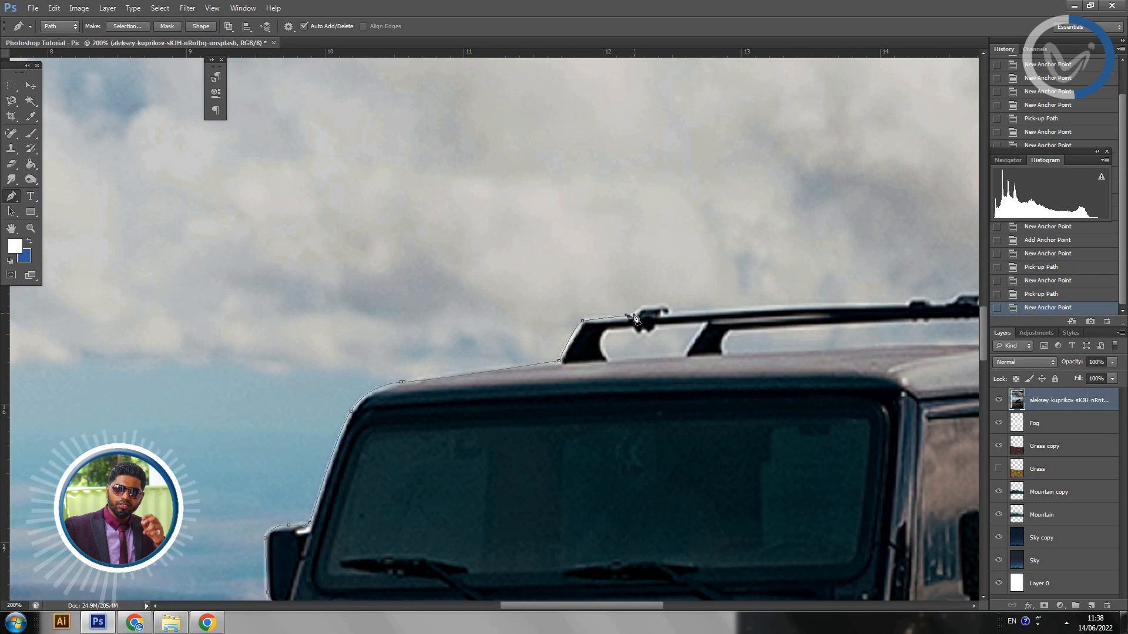
drag(641, 306, 589, 332)
alt+click(637, 307)
click(640, 306)
click(589, 332)
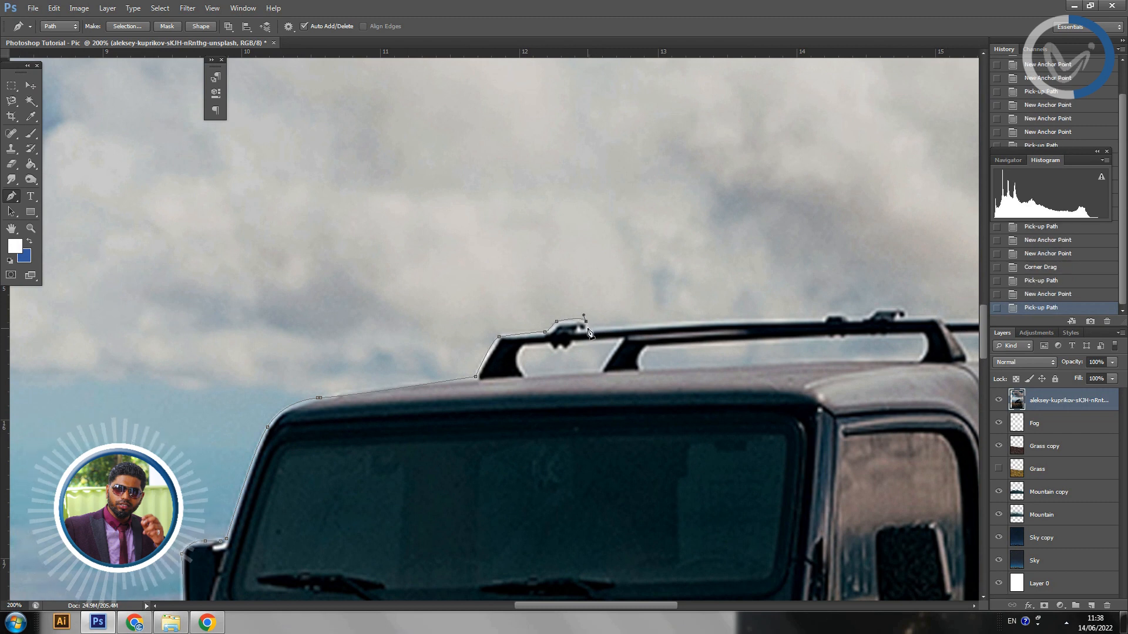
click(589, 329)
click(588, 329)
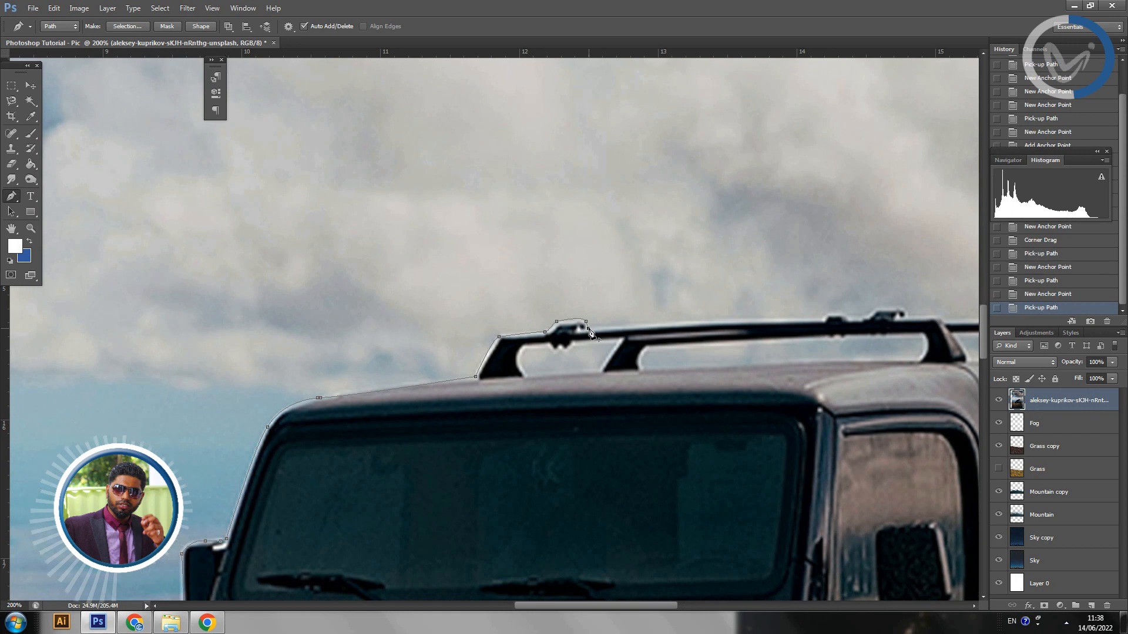
Follow the rack bar's top edge to the rear clamps and trace over the small low clamp.
drag(661, 333, 334, 410)
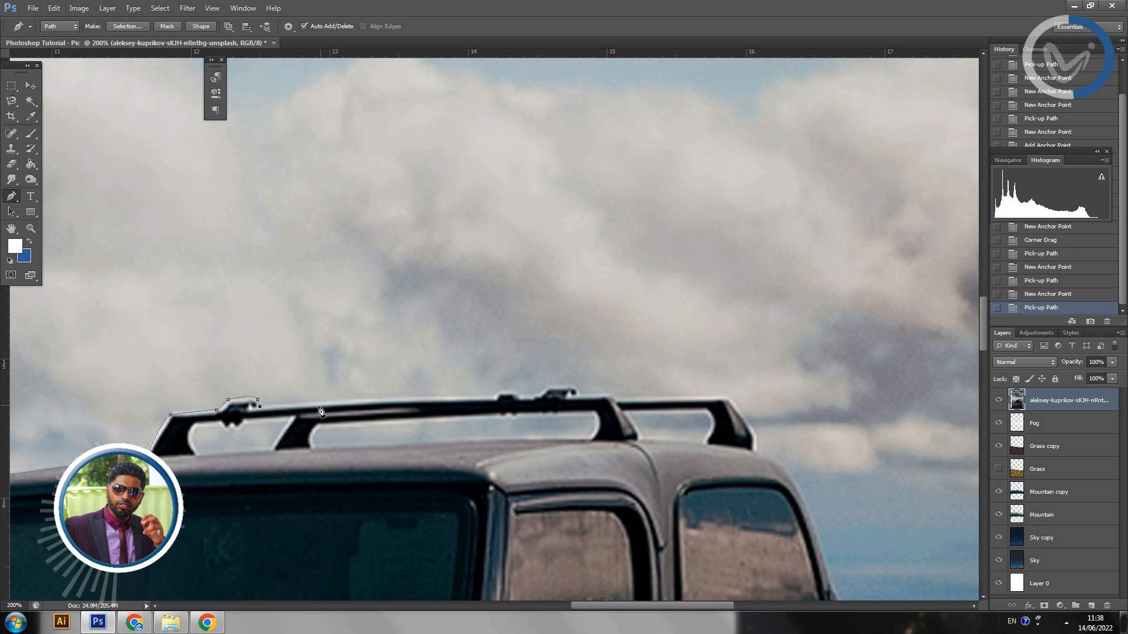
click(497, 398)
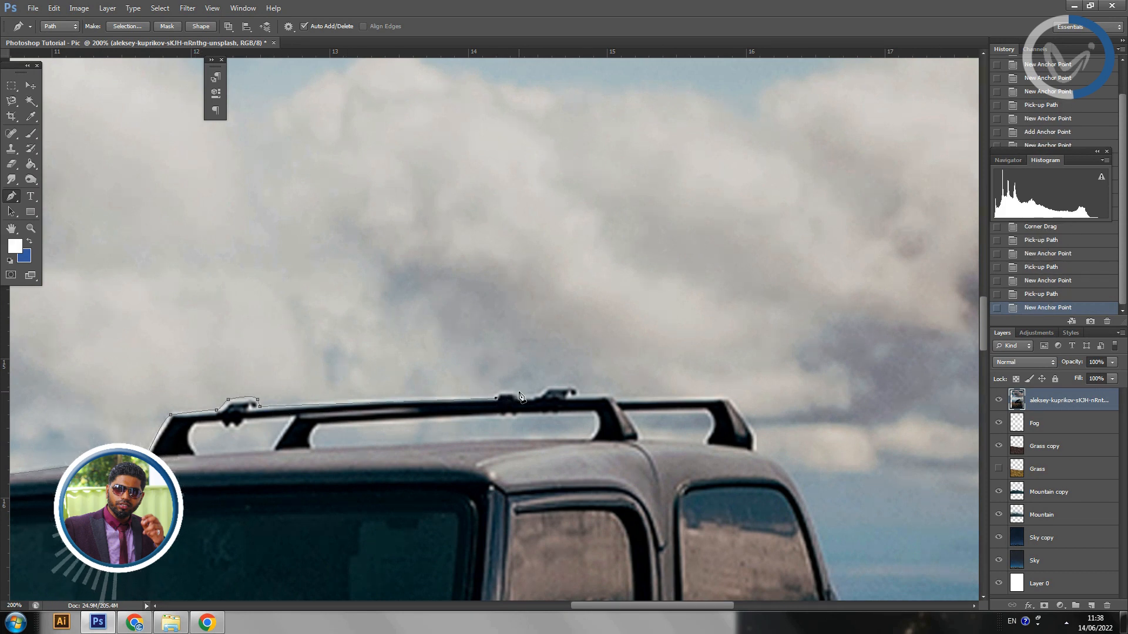
drag(516, 396, 482, 403)
click(515, 394)
alt+click(526, 398)
click(483, 392)
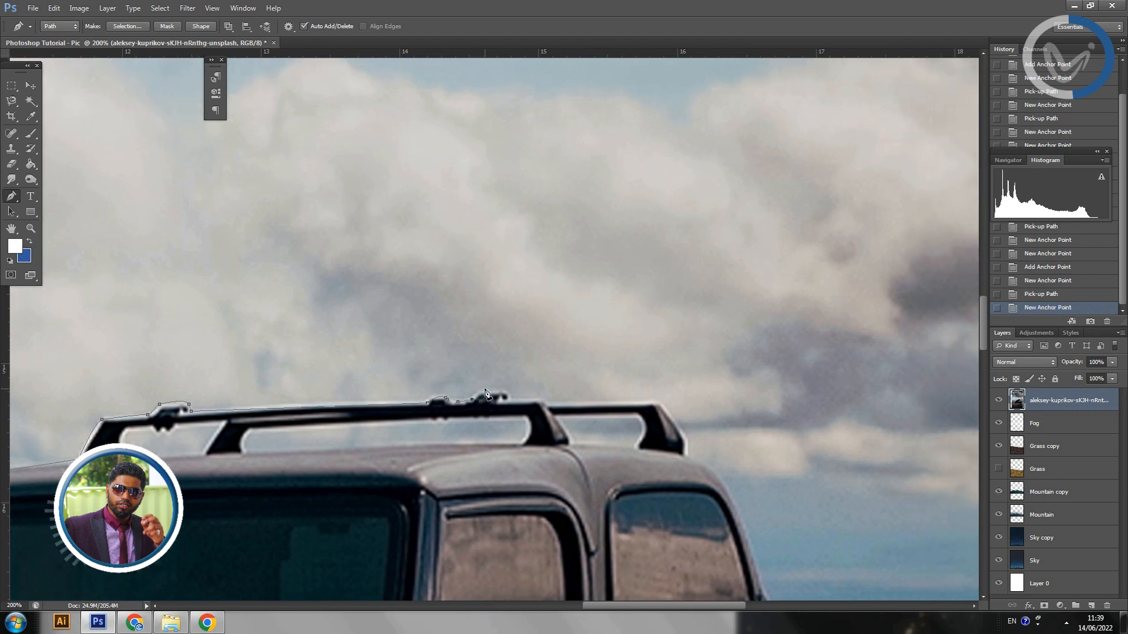
Outline the taller rear clamp on the roof rack and bring the path back down to the bar.
drag(494, 393, 510, 396)
alt+click(487, 392)
click(507, 392)
click(509, 401)
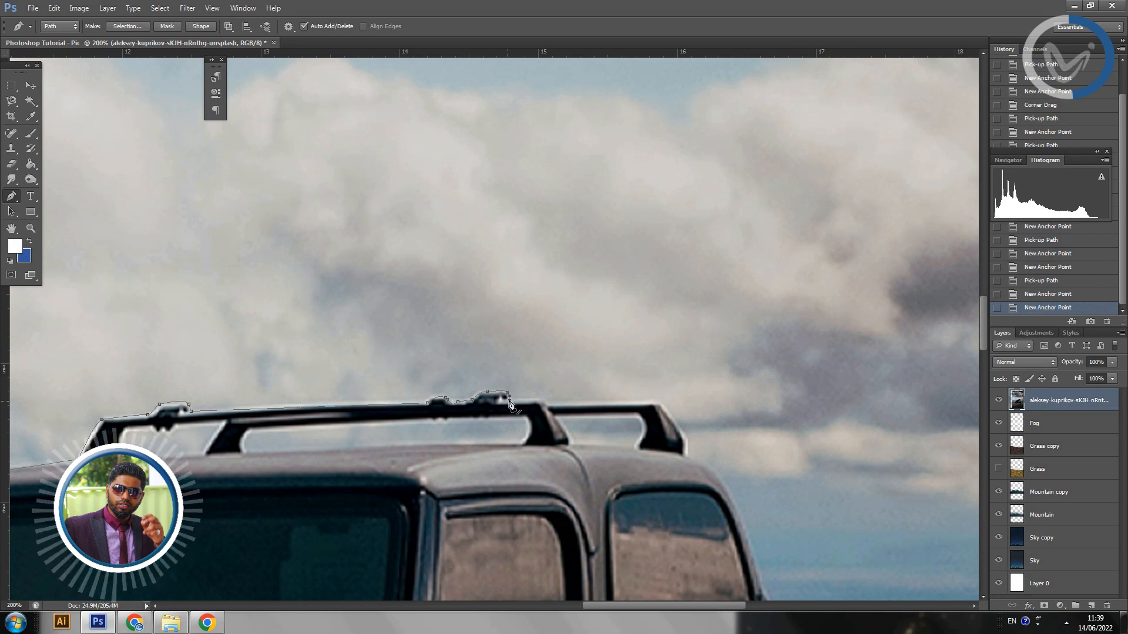
Trace the remaining top edge of the rack bar to its rear end and make that anchor a corner.
click(534, 402)
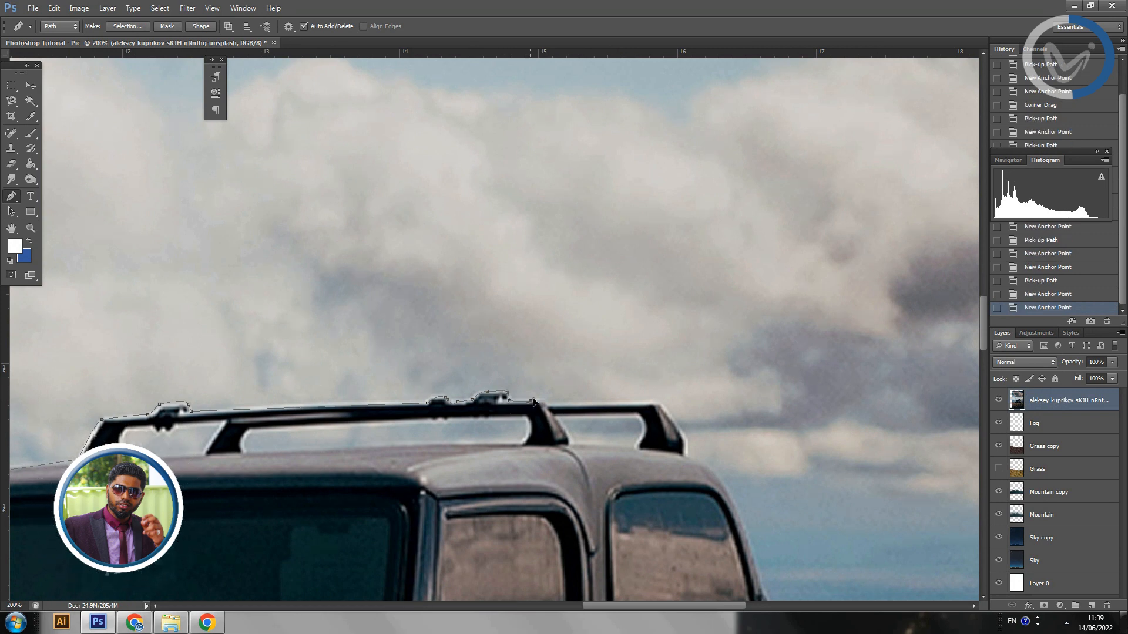
click(536, 403)
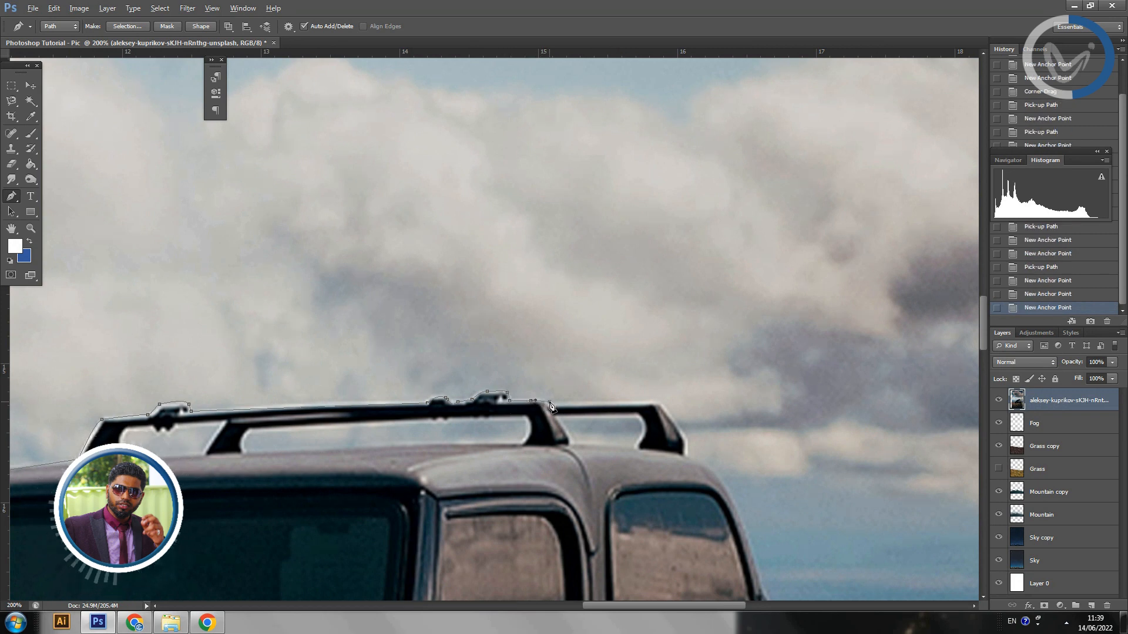
click(550, 403)
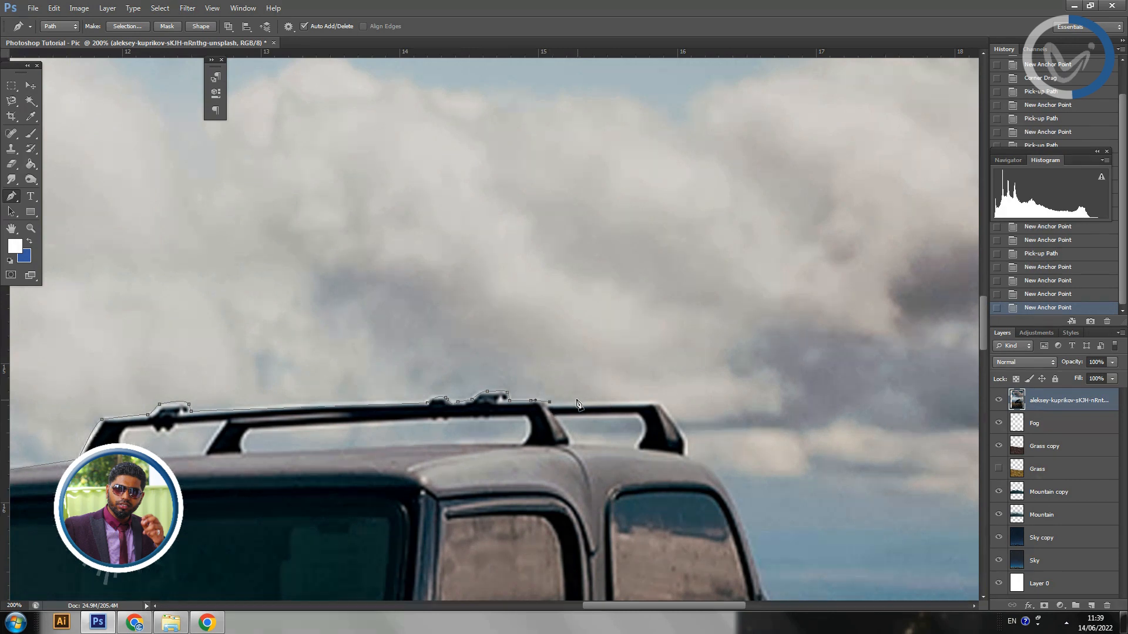
click(659, 404)
alt+click(659, 403)
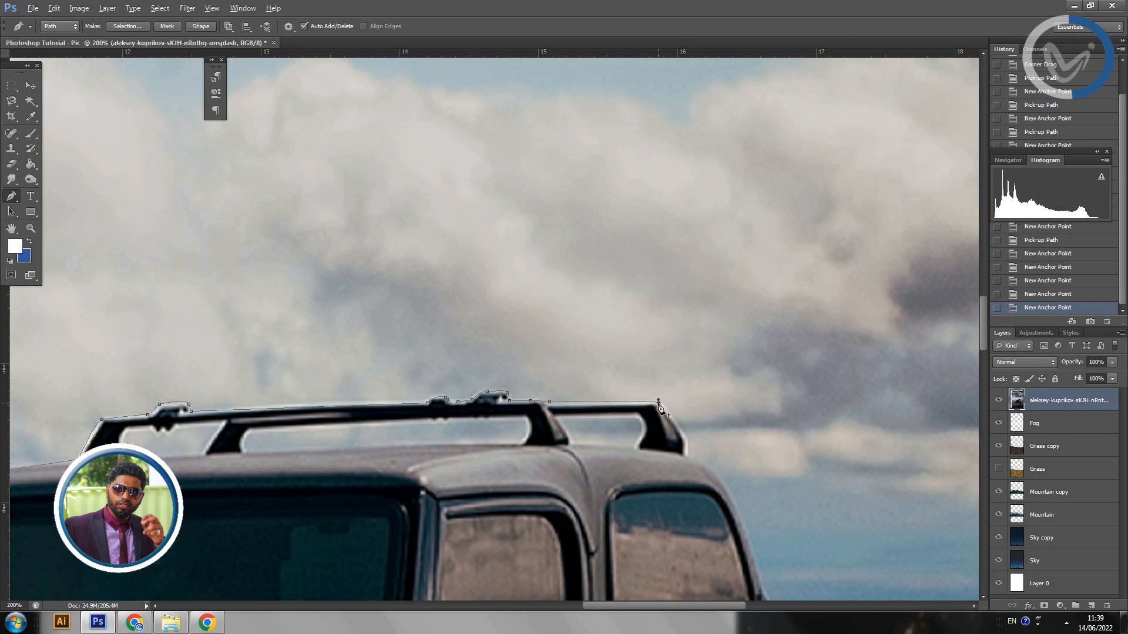
Trace down the rack's rear leg and around the hardtop's rear corner, following the edge beside the rear side window.
drag(686, 451, 524, 216)
alt+click(687, 442)
click(568, 289)
alt+click(513, 210)
drag(573, 270, 522, 208)
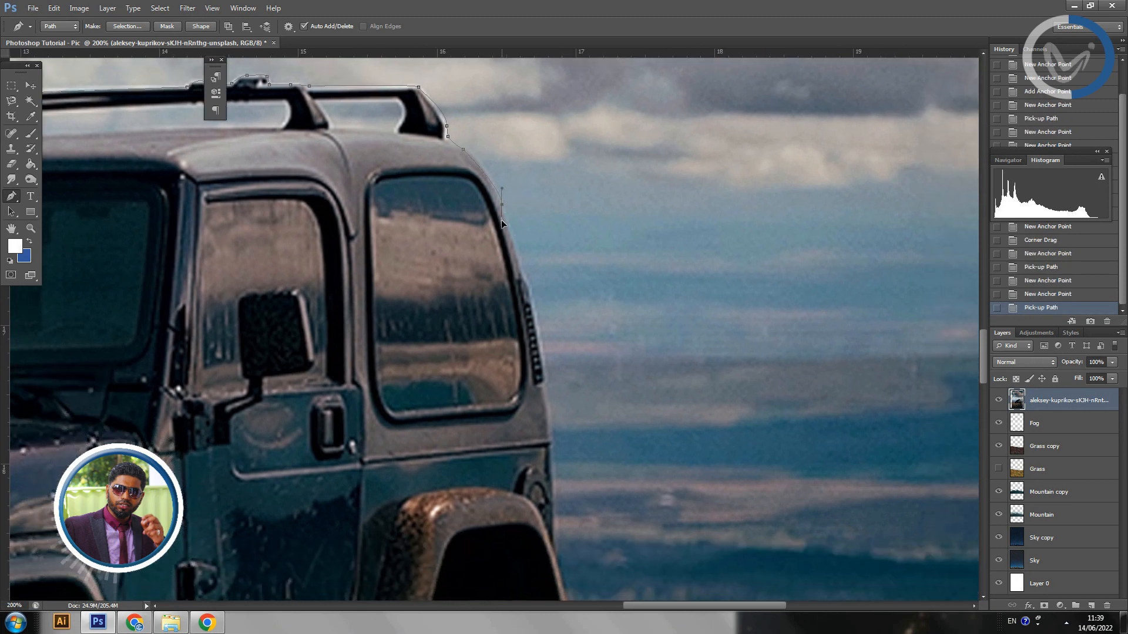
click(516, 242)
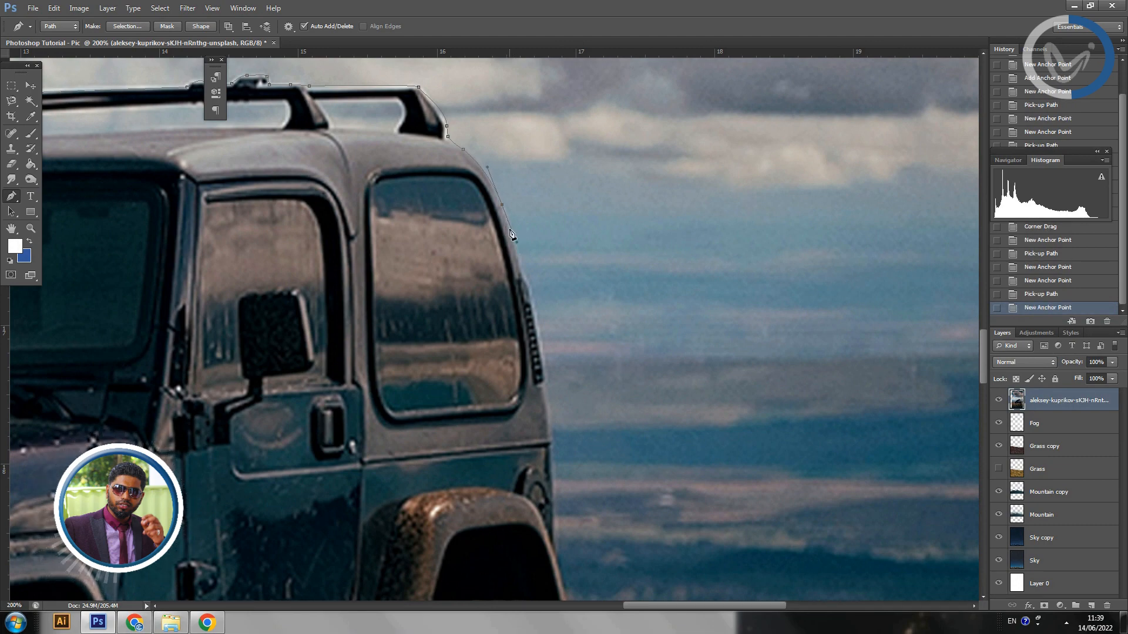
click(504, 207)
drag(529, 239, 496, 193)
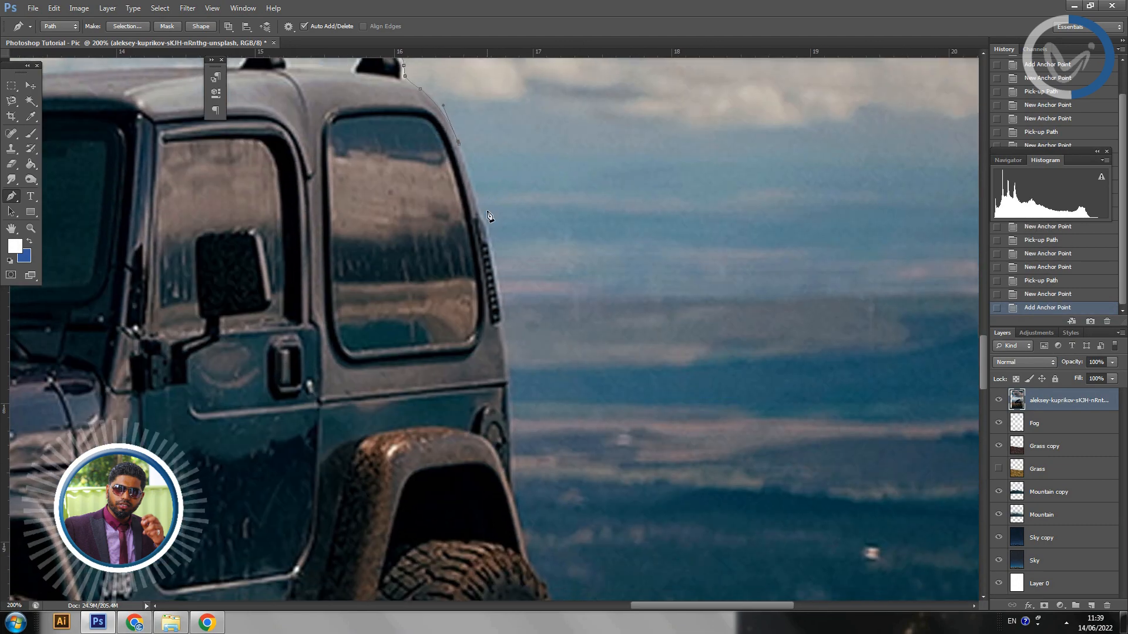
Outline the dark ribbed strip on the hardtop's rear edge from its upper end to its lower end.
click(480, 213)
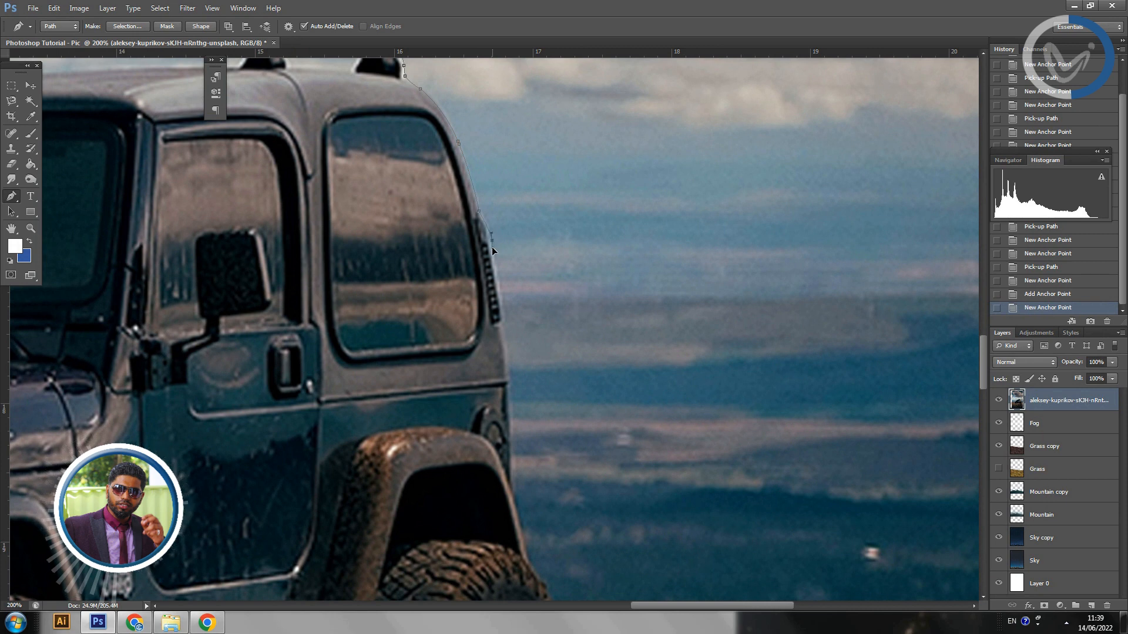
click(492, 238)
click(492, 239)
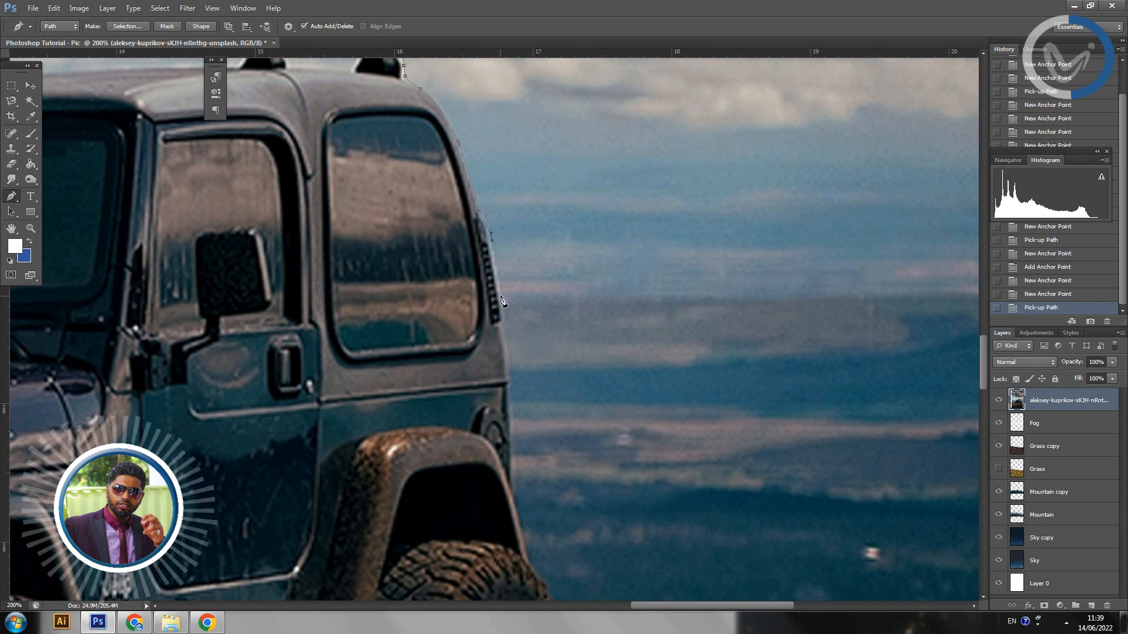
click(500, 297)
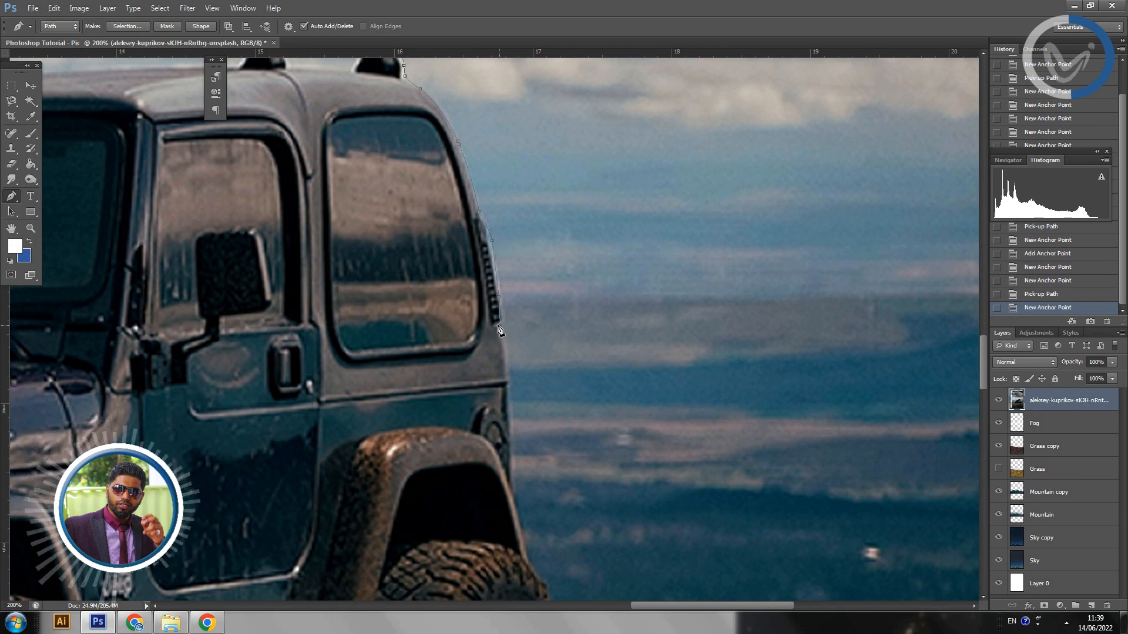
drag(493, 329, 483, 203)
alt+click(501, 325)
Continue the path down the body's rear edge past the fuel filler and onto the rear fender's outer edge.
click(473, 247)
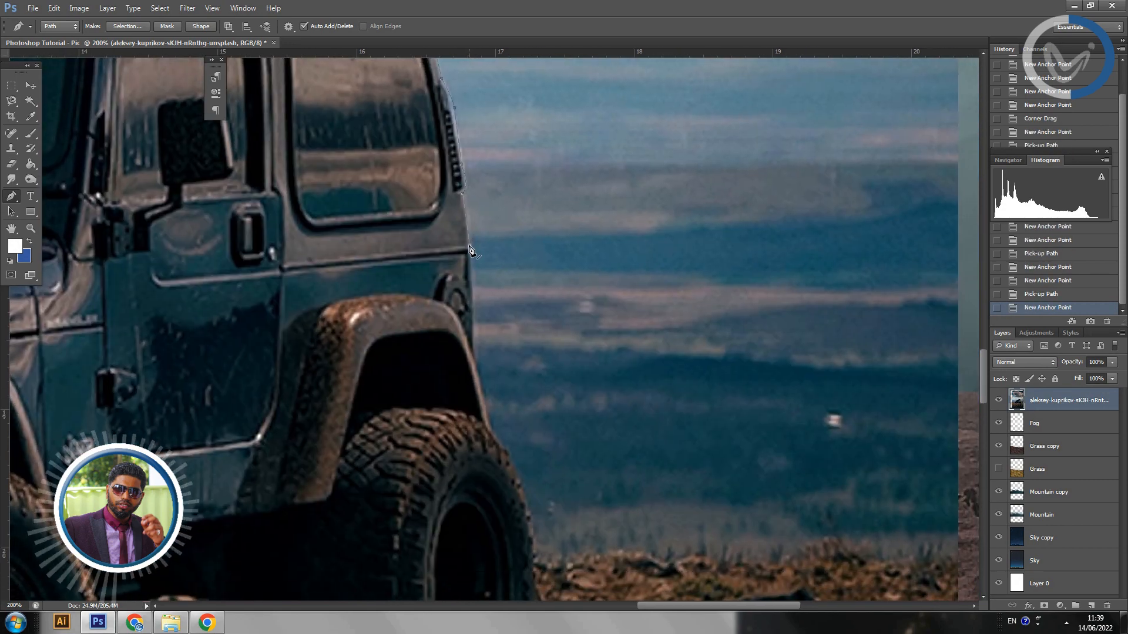
click(474, 304)
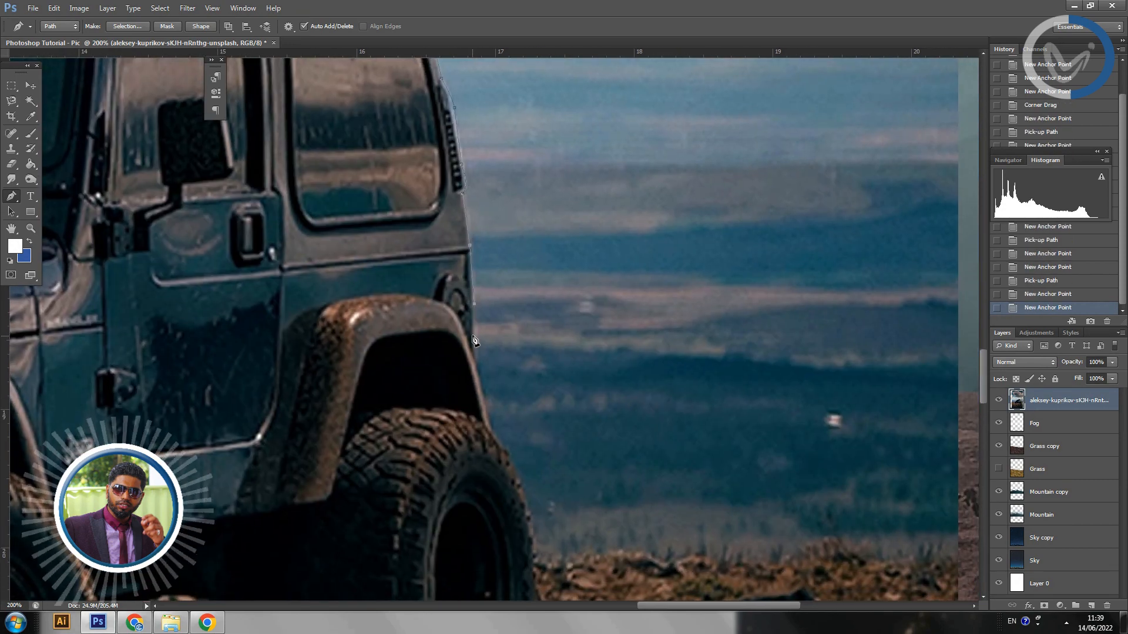
click(474, 352)
drag(481, 343, 456, 242)
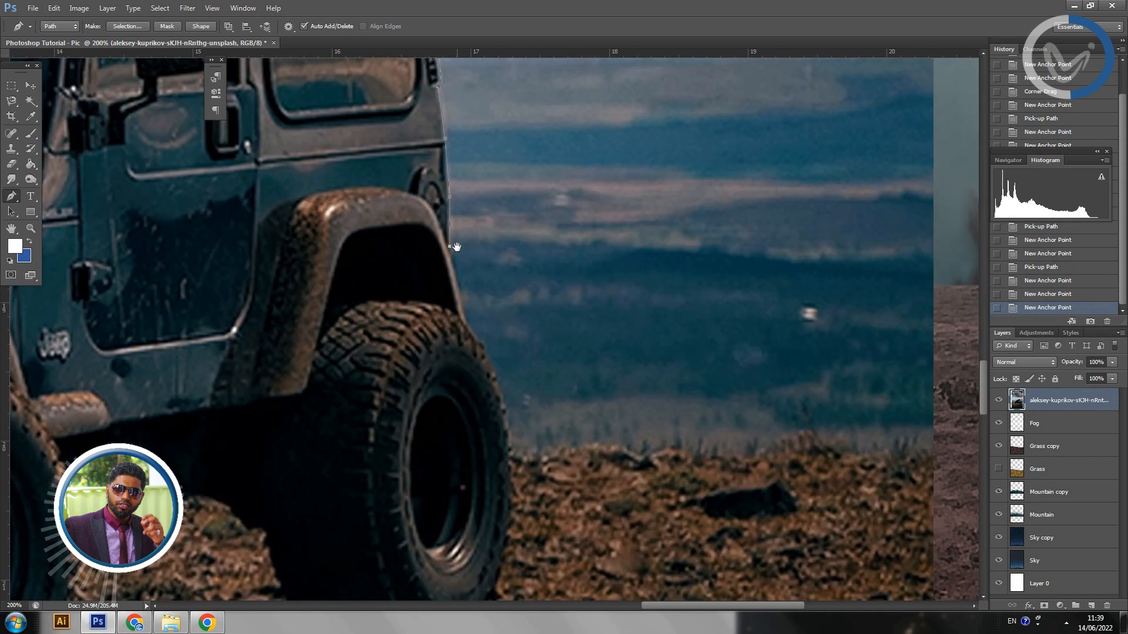
click(454, 270)
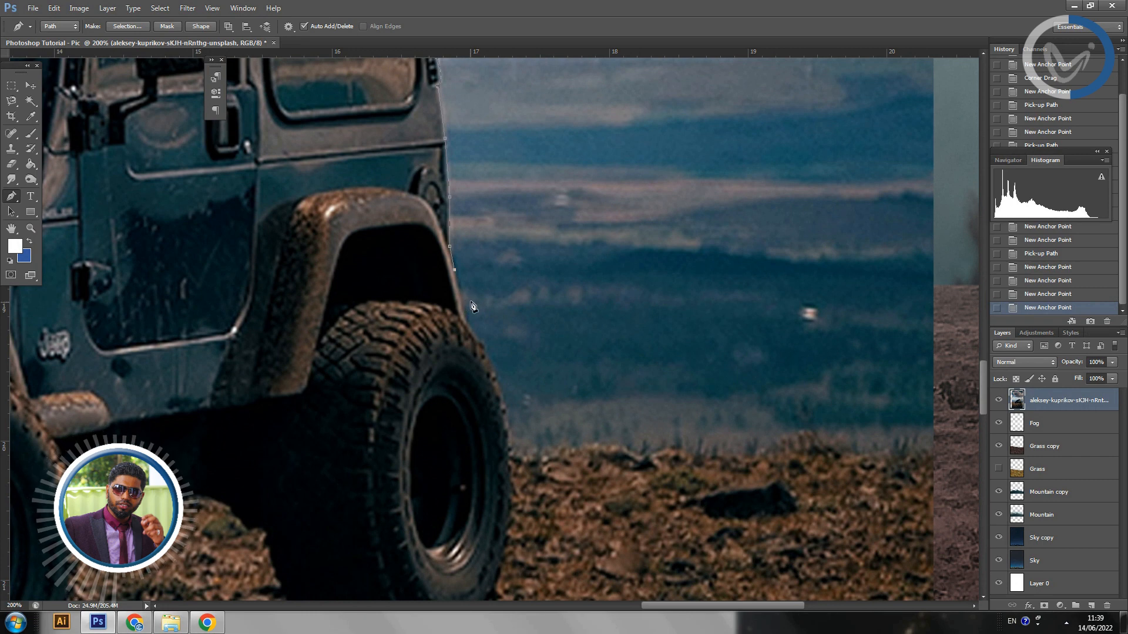
Continue the path down the rear fender's outer edge and over the upper tread of the rear tire.
click(462, 297)
click(465, 315)
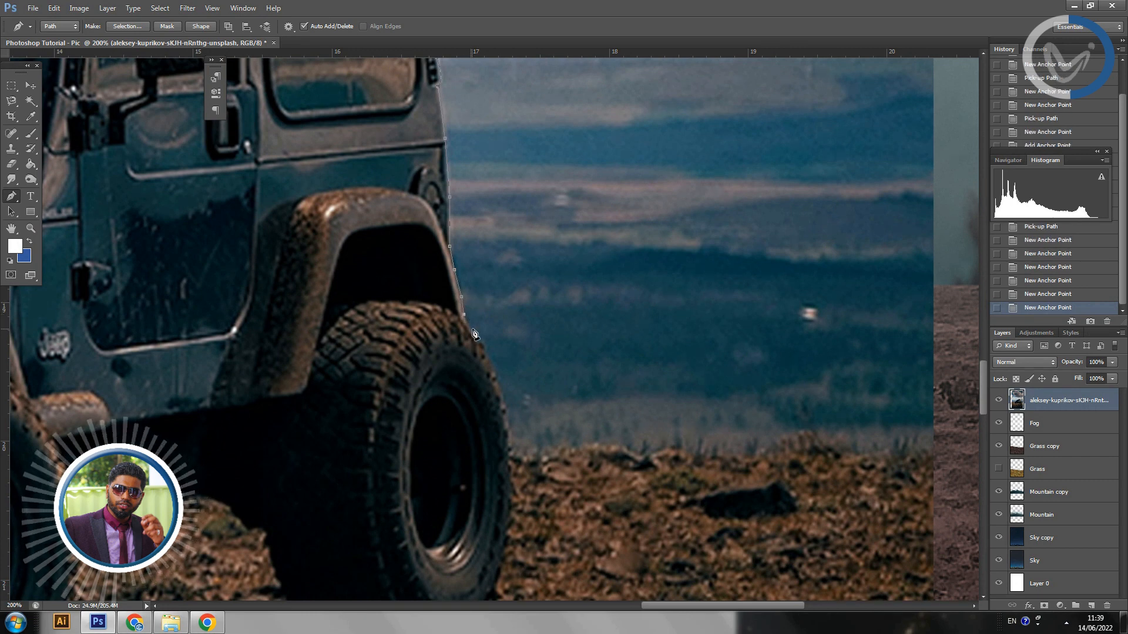
click(474, 332)
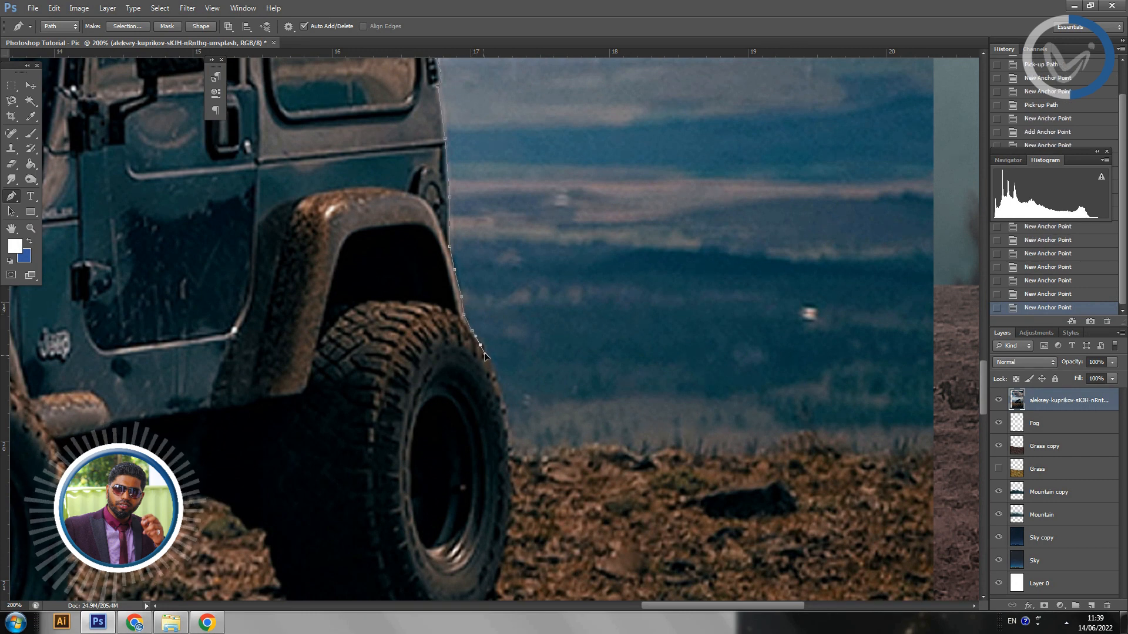
click(480, 345)
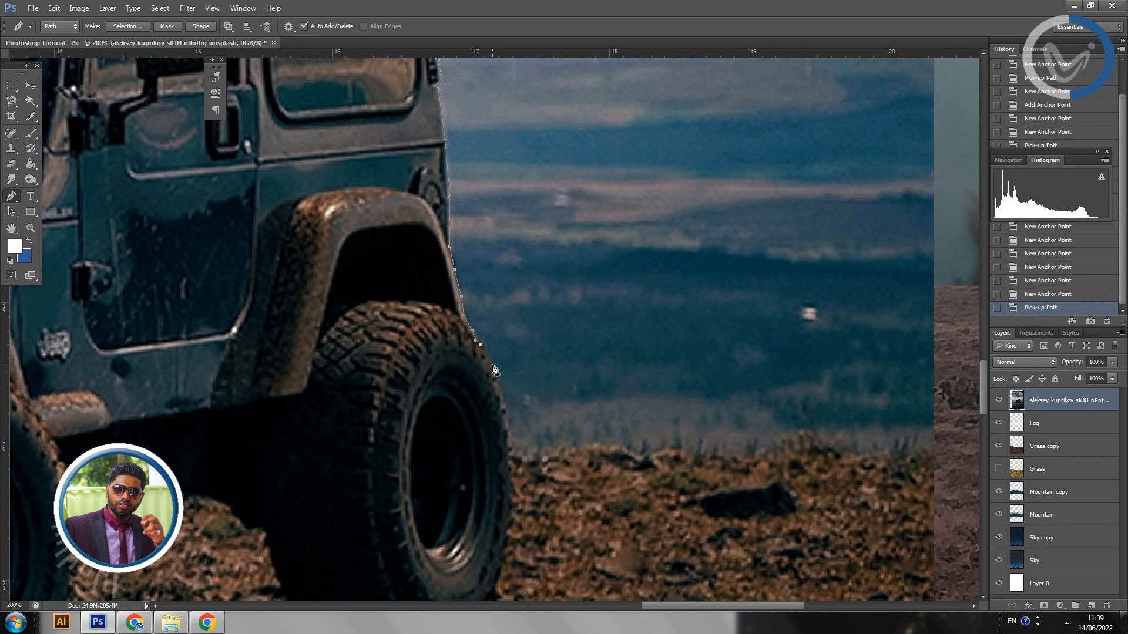
click(493, 363)
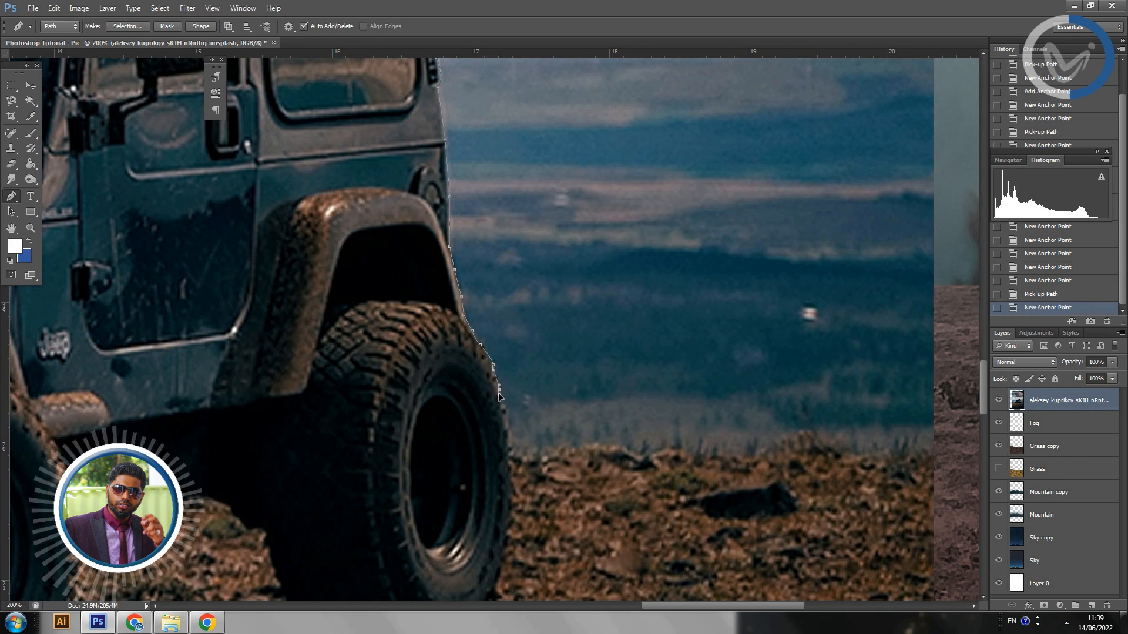
Trace down the rear tire's outer edge to where it meets the ground's horizon.
drag(504, 402, 472, 224)
alt+click(499, 390)
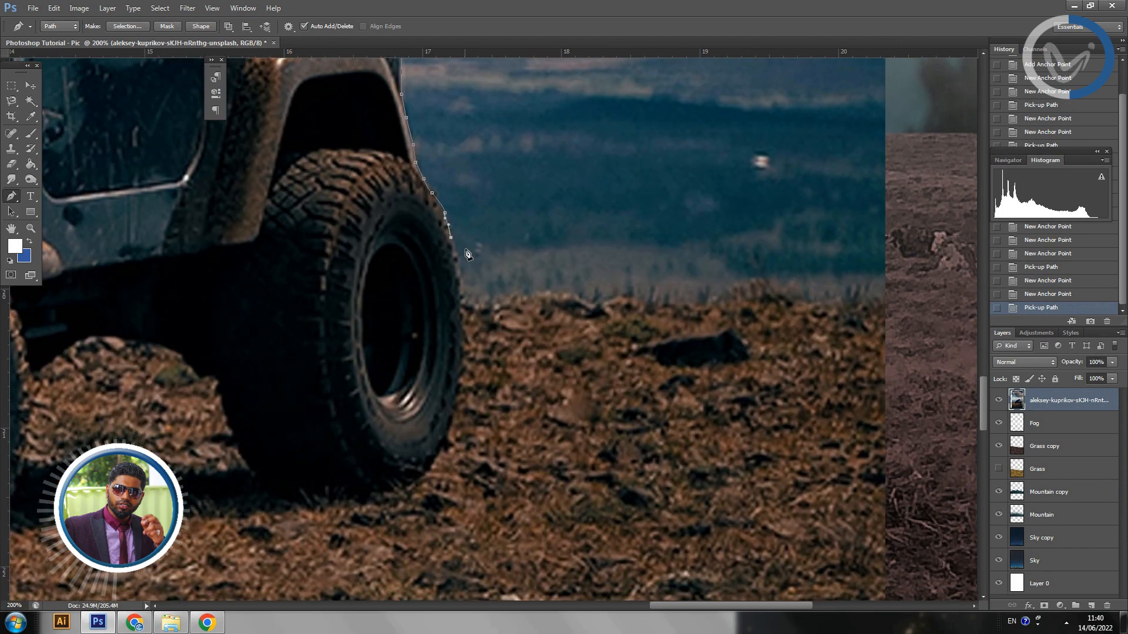
click(457, 263)
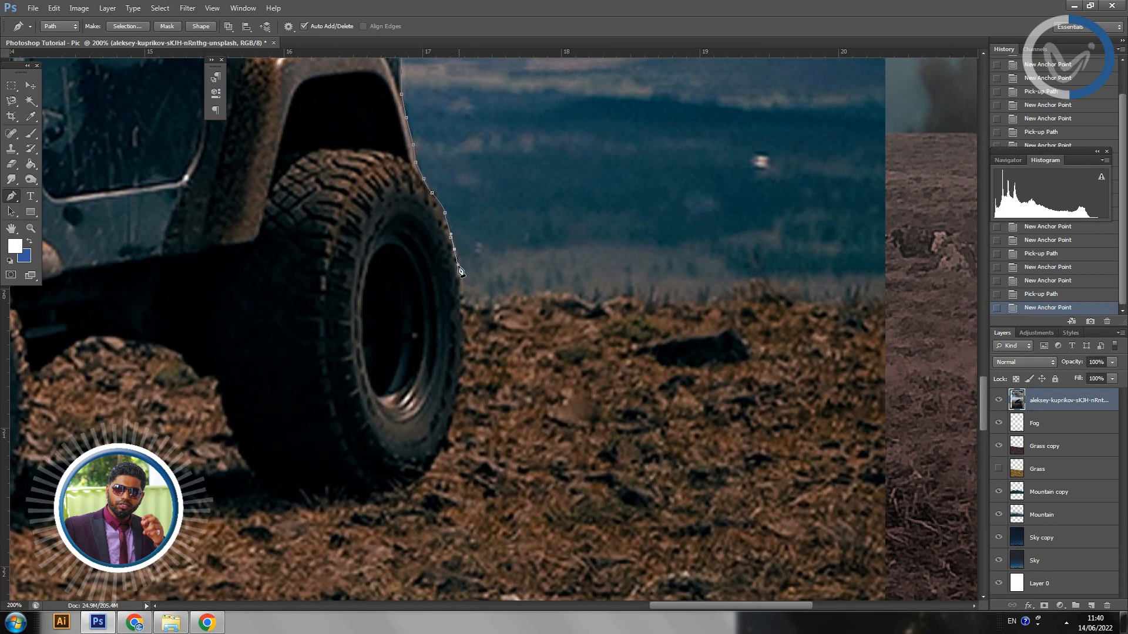
click(462, 295)
click(464, 310)
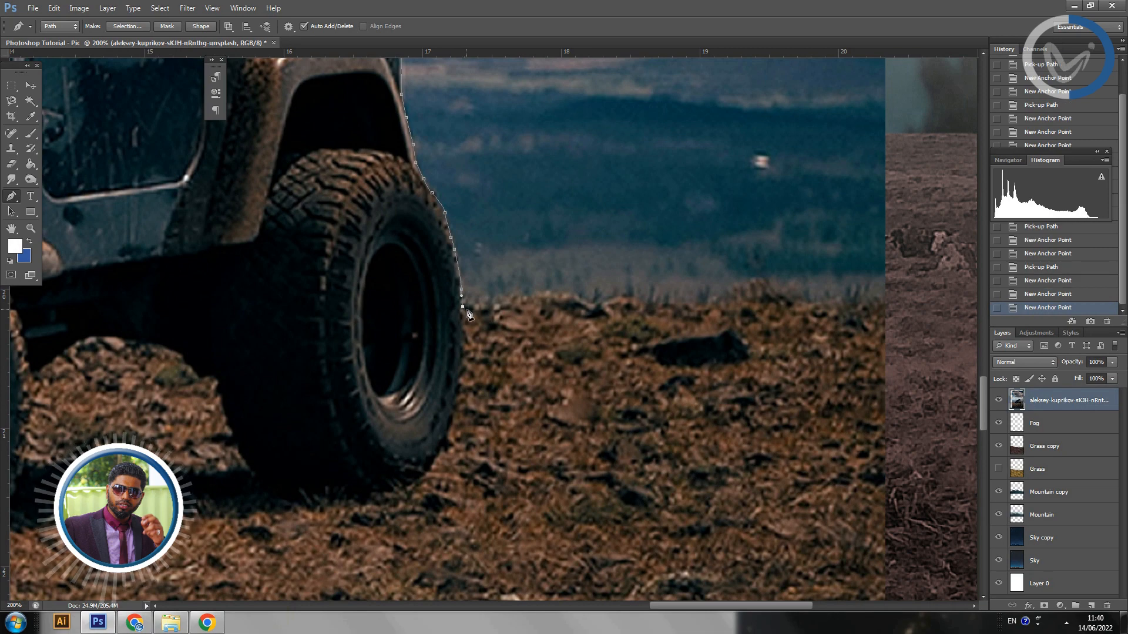
Trace the ground's uneven horizon from the rear tire to just past the photo's nearest side edge.
key(ctrl+minus)
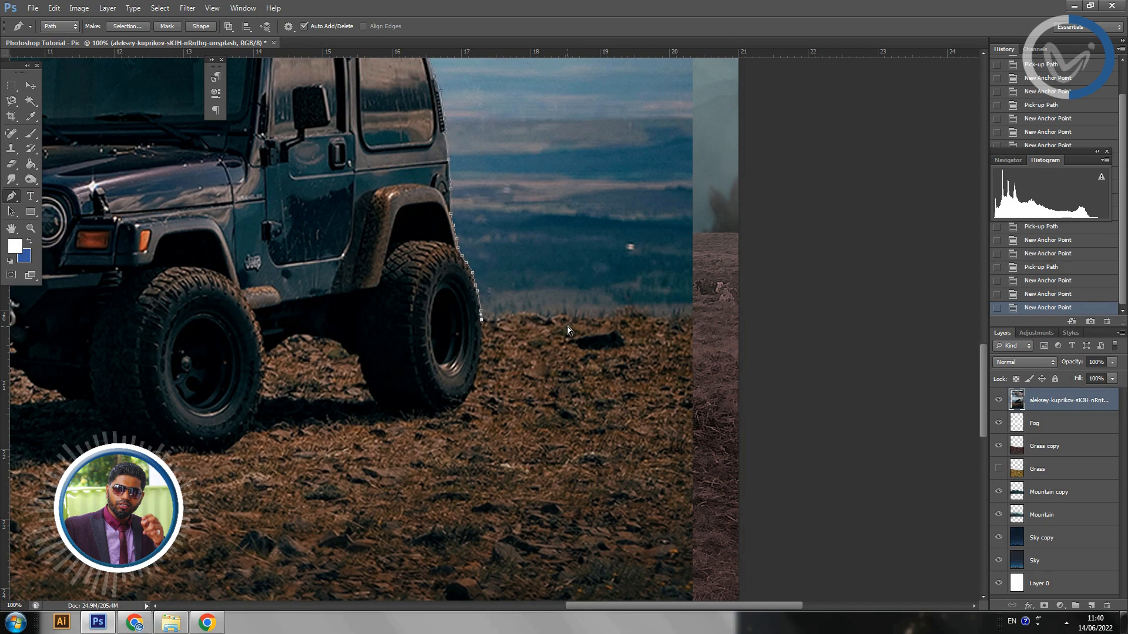
key(ctrl+minus)
key(ctrl+plus)
key(ctrl+plus)
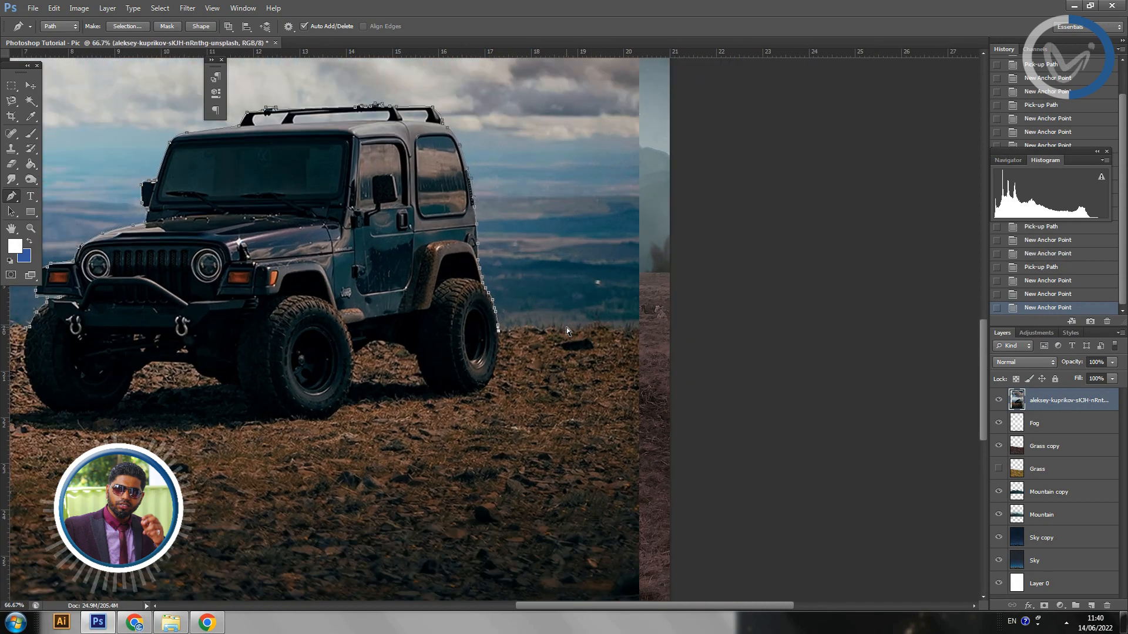
click(530, 333)
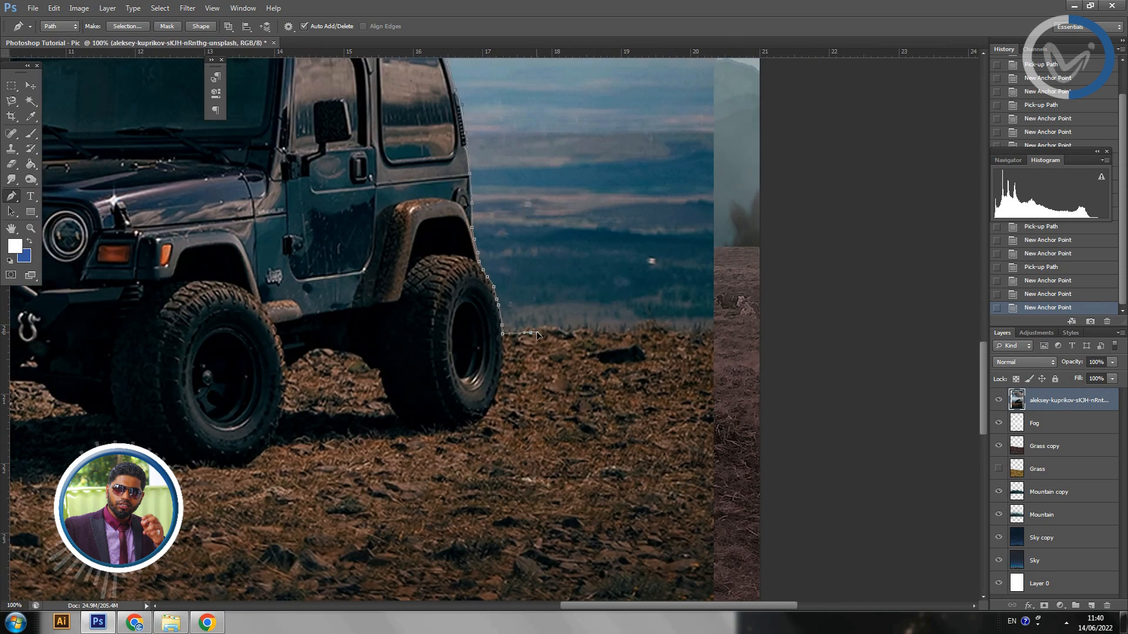
click(564, 330)
click(585, 328)
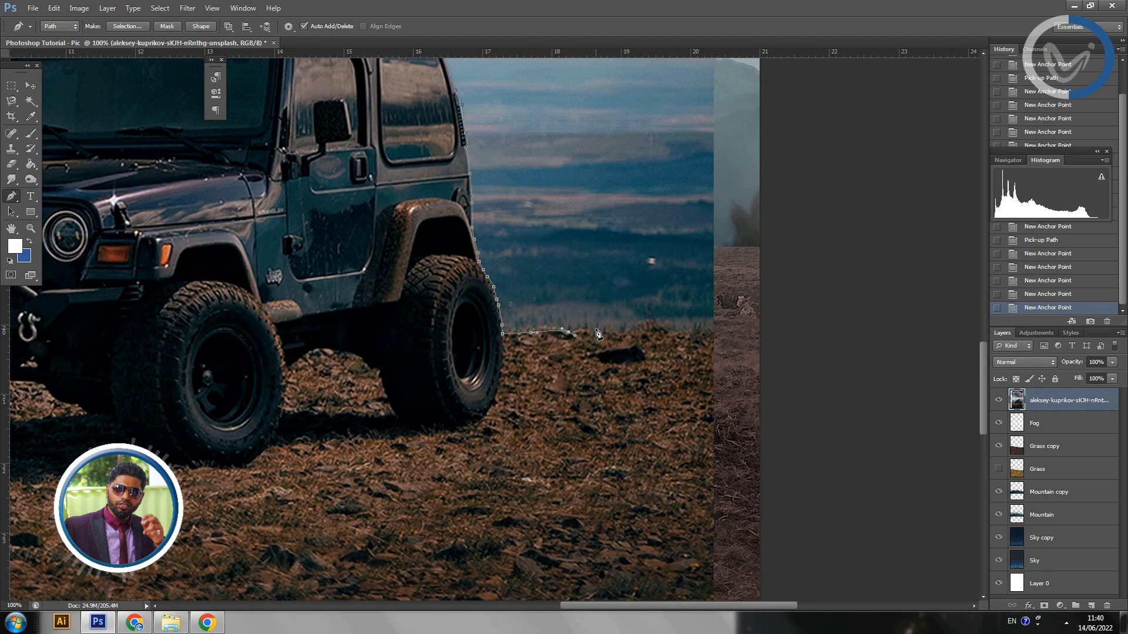
click(602, 331)
click(618, 331)
drag(635, 339, 712, 326)
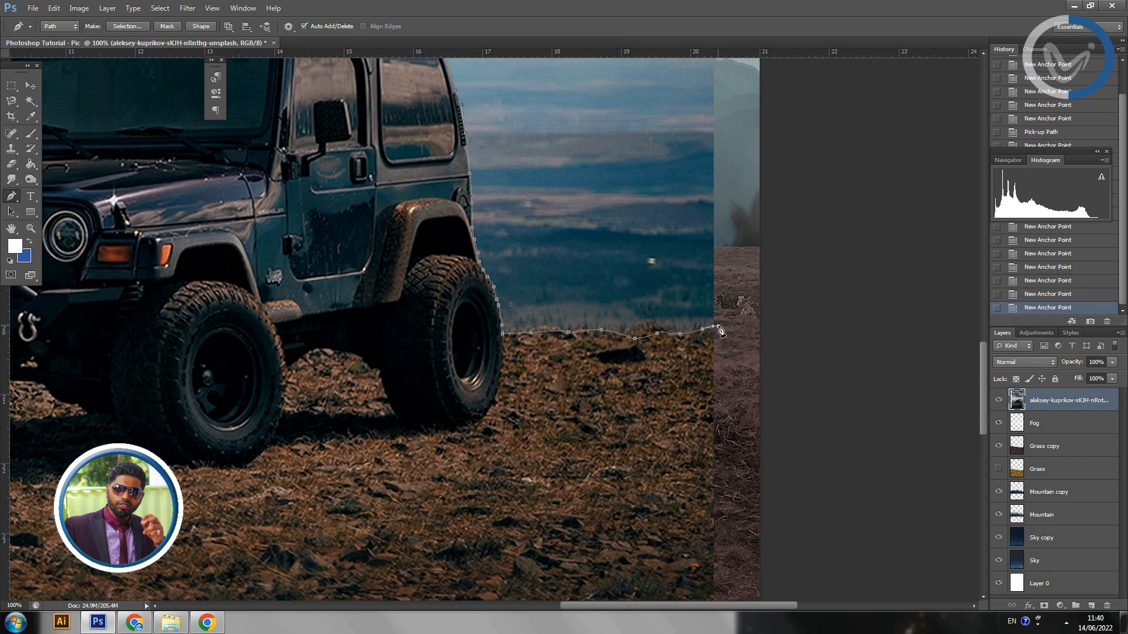
click(718, 326)
Run the path around the sky outside the canvas and close it at its starting anchor on the horizon.
key(ctrl+minus)
key(ctrl+minus)
key(ctrl+minus)
key(ctrl+minus)
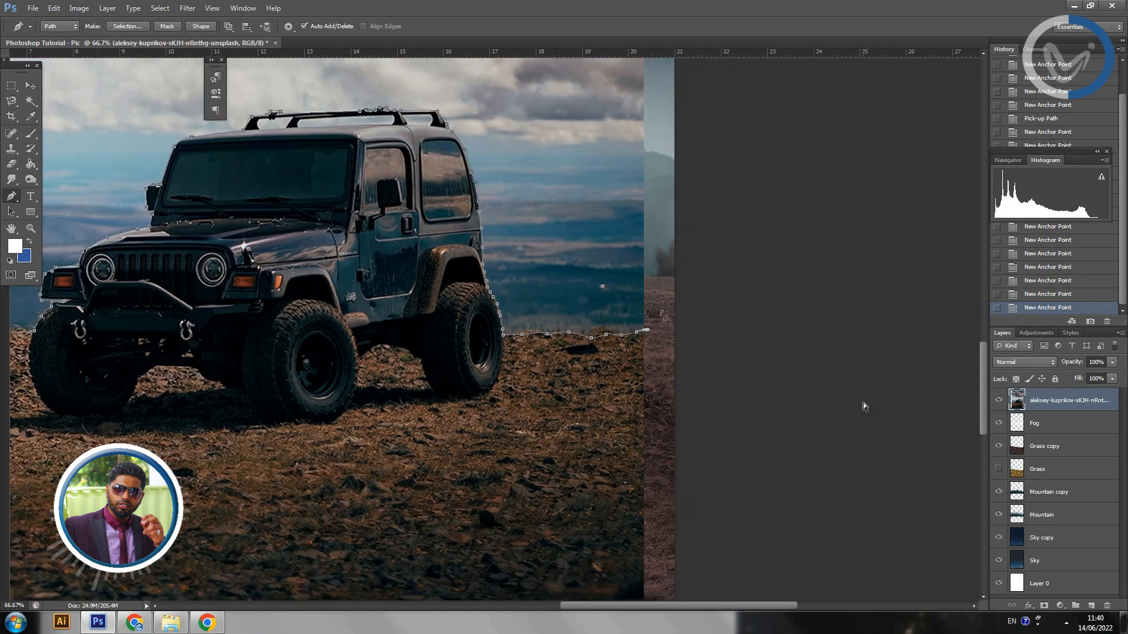
key(ctrl+minus)
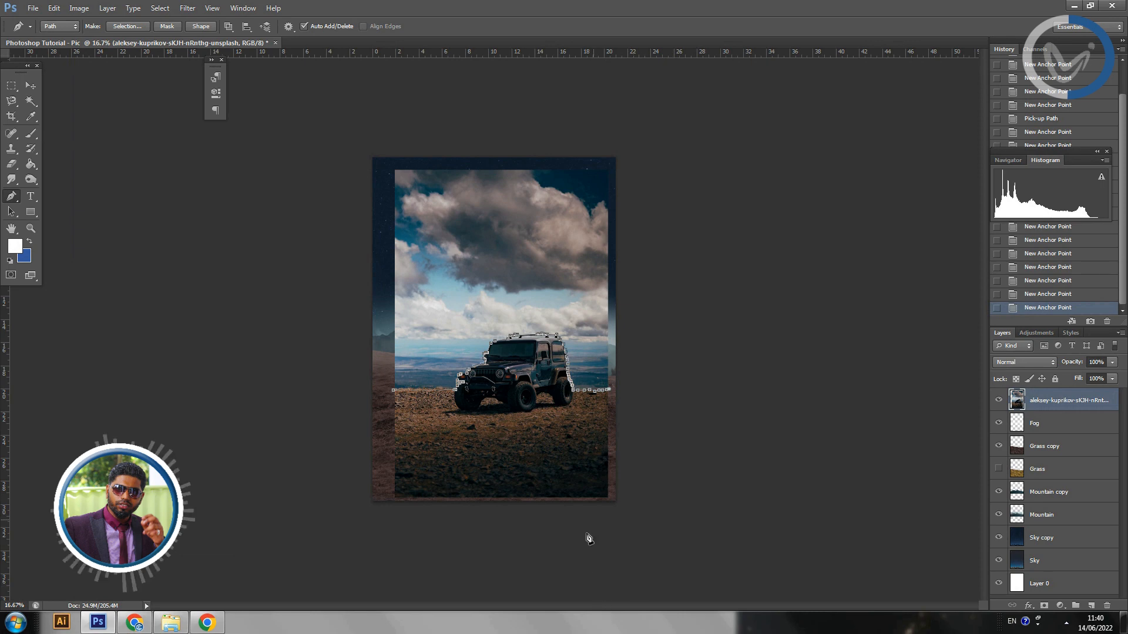
click(648, 148)
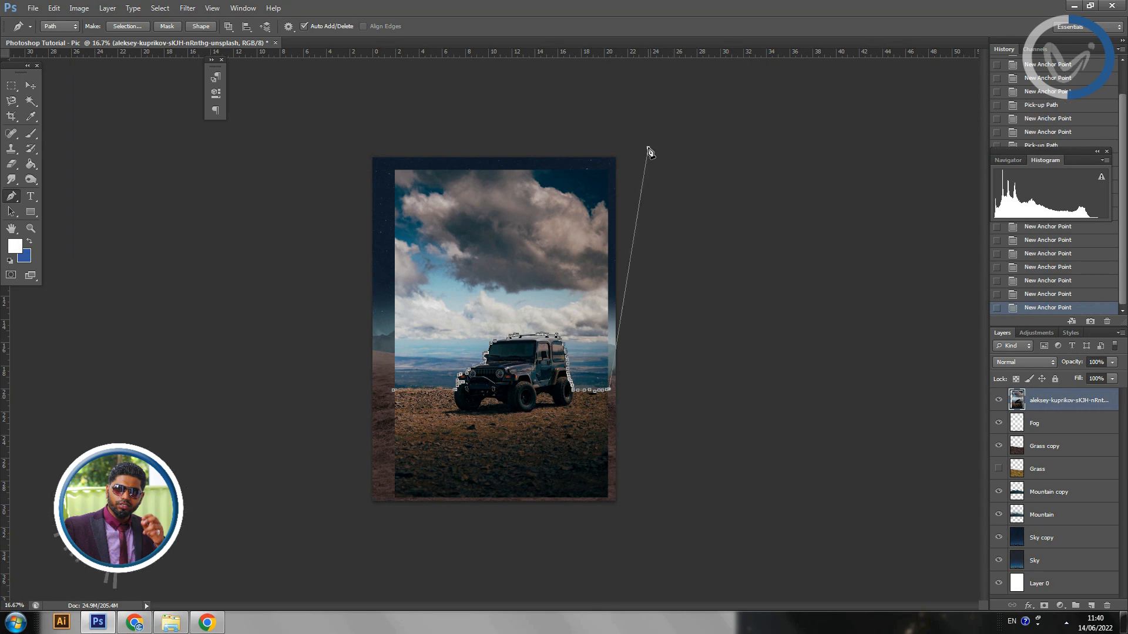
click(310, 134)
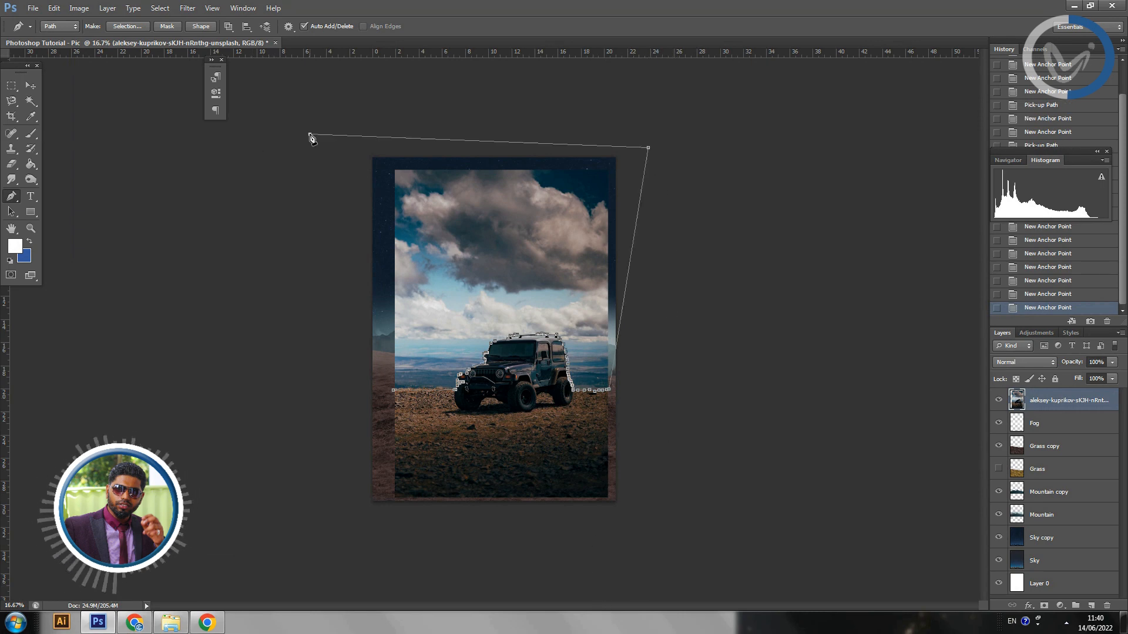
click(349, 373)
click(393, 390)
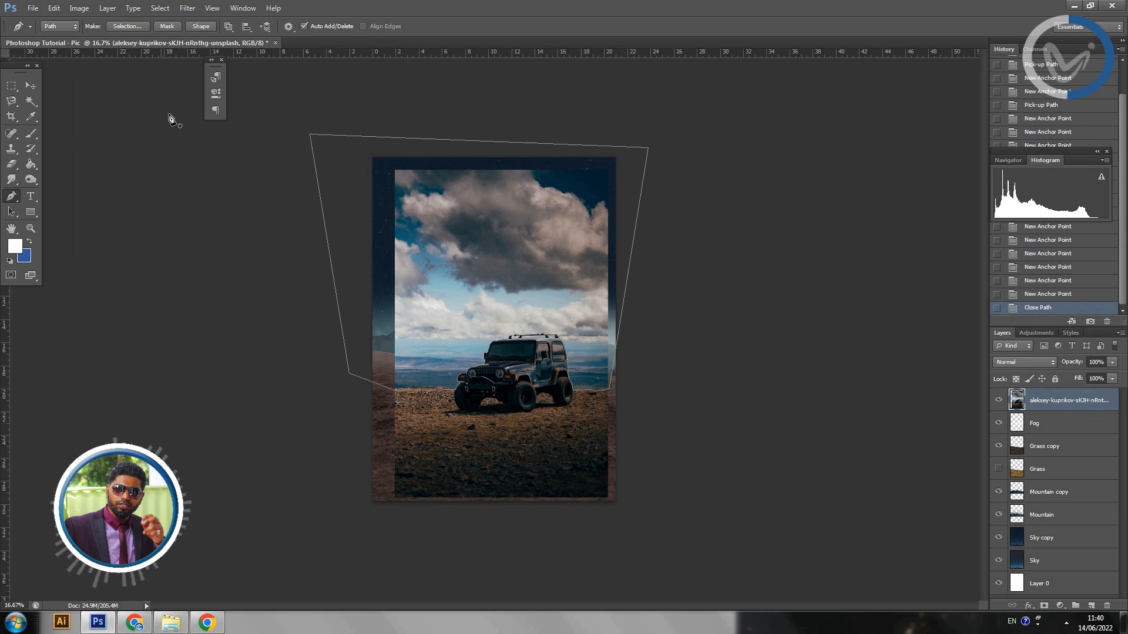
Convert the path to a new anti-aliased selection with 0 px feather, delete the photo's sky inside it and deselect.
click(127, 26)
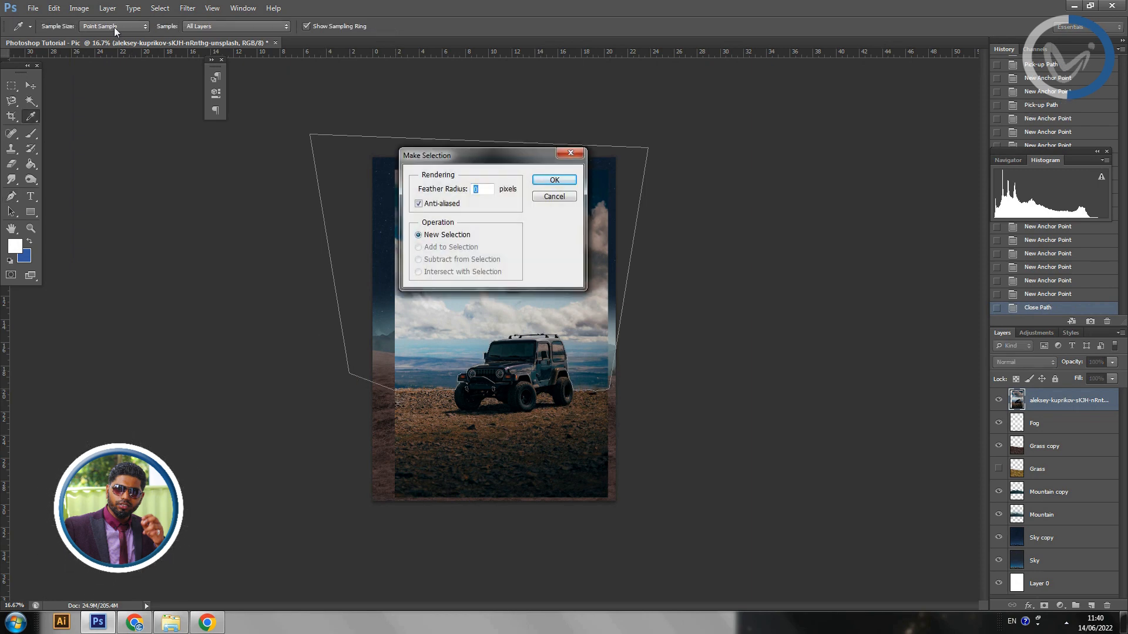
key(Return)
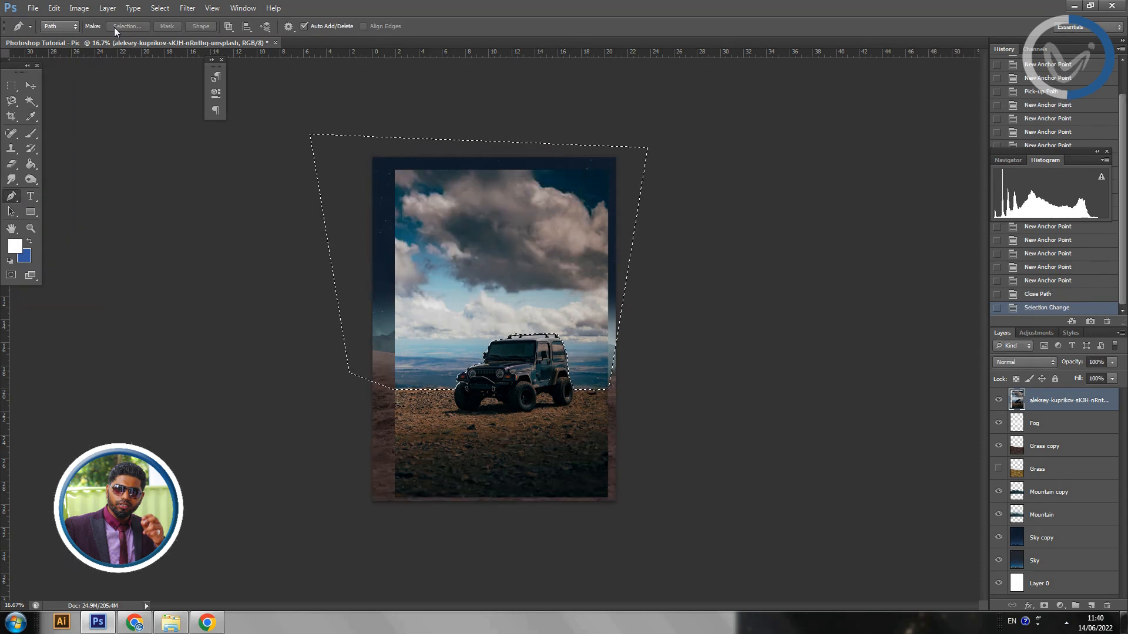
key(Delete)
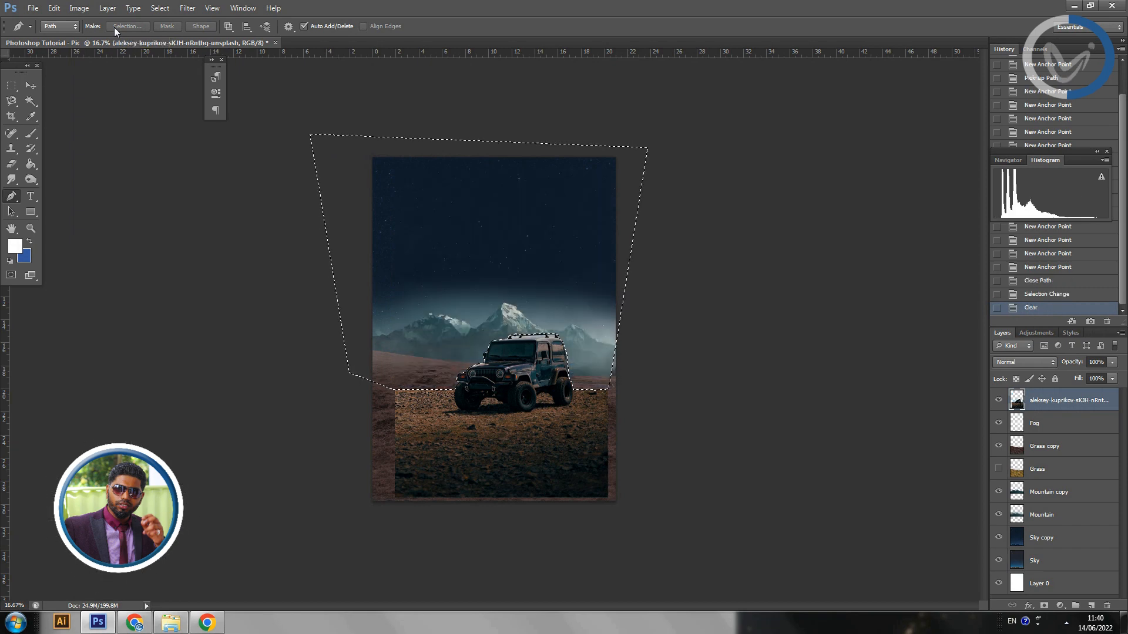
key(ctrl+d)
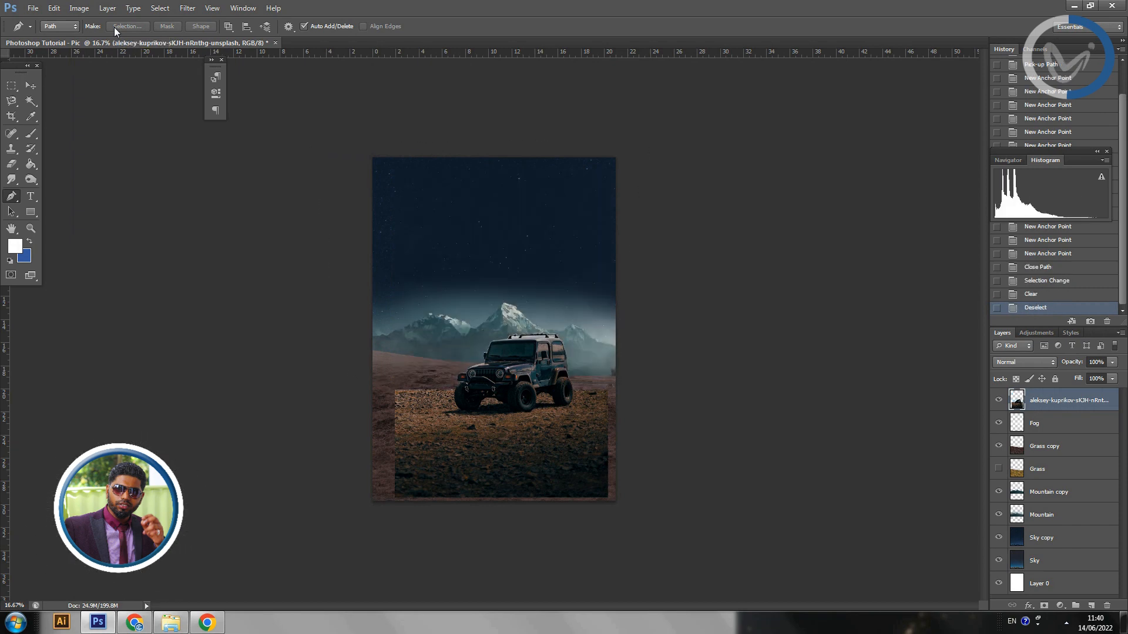
Move the jeep cutout slightly to the left, keeping its ground patch within the canvas.
key(ctrl+plus)
key(ctrl+plus)
key(ctrl+plus)
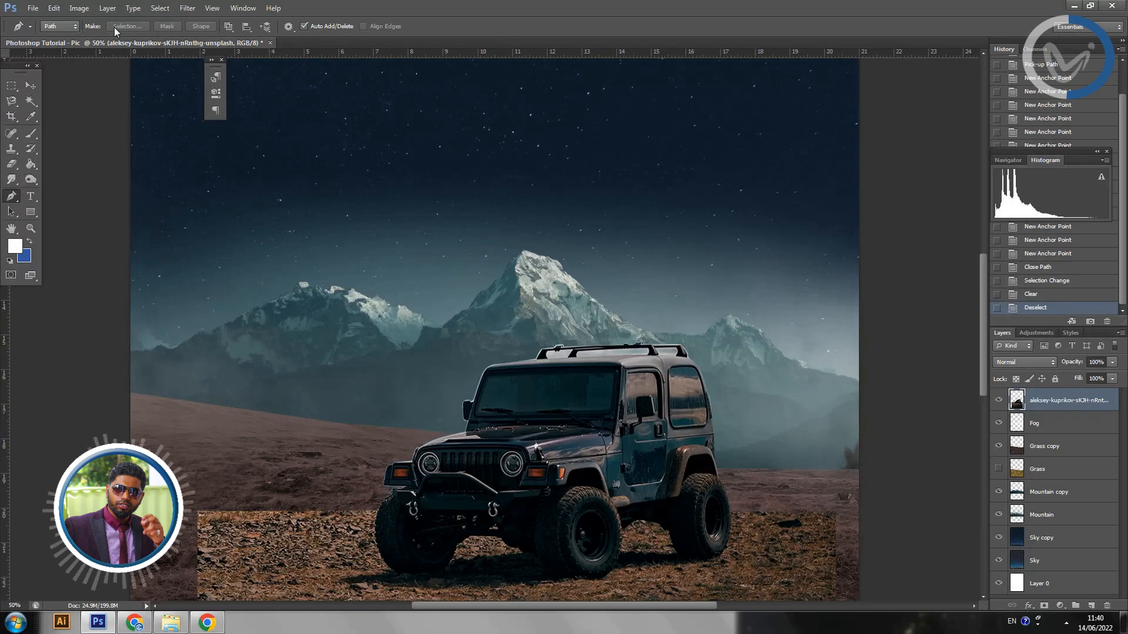
key(ctrl+minus)
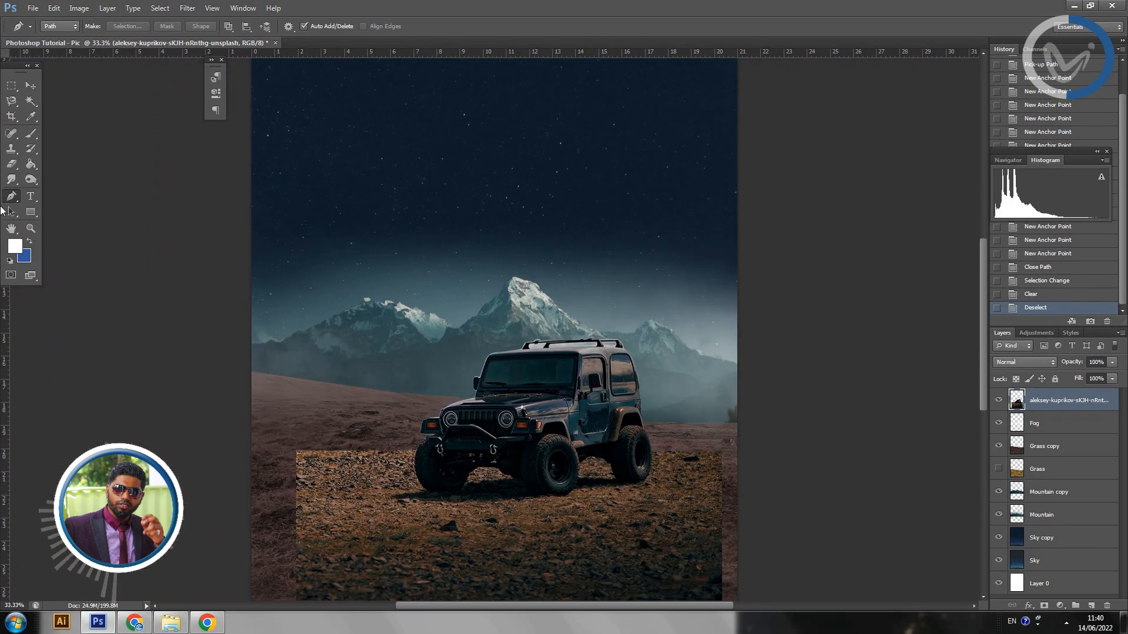
click(34, 84)
scroll(304, 352, down, 3)
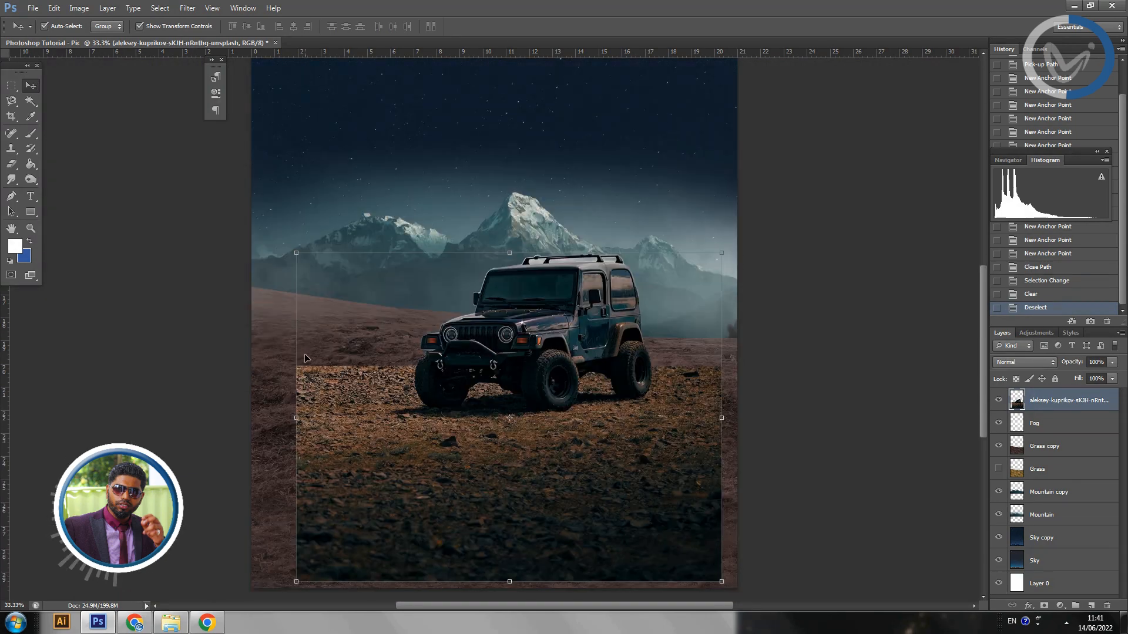
drag(339, 417, 306, 416)
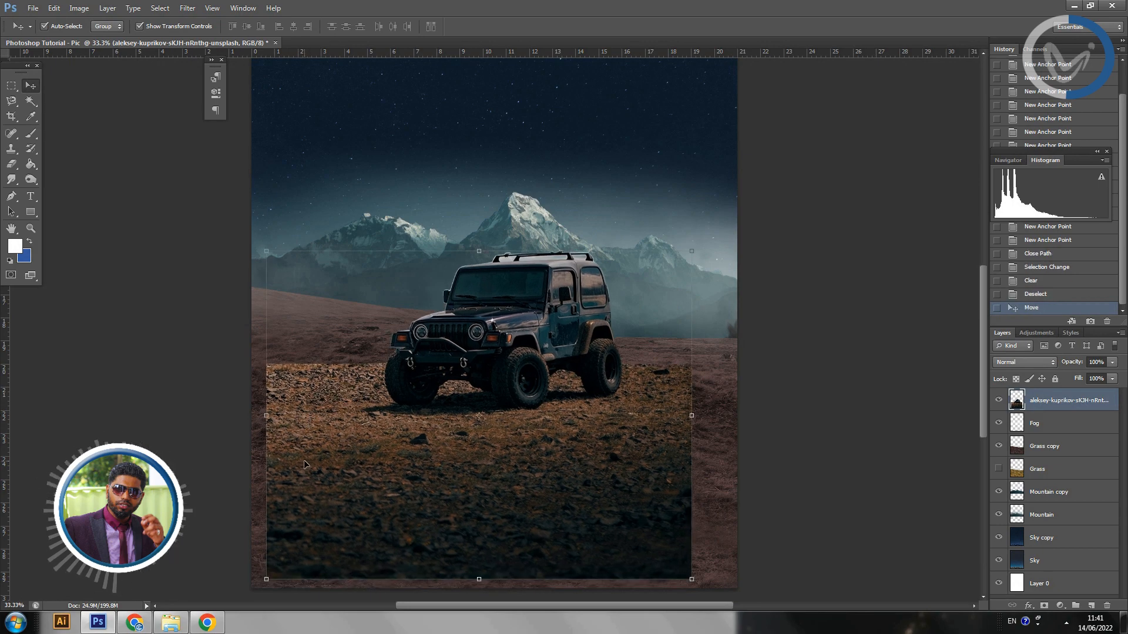
Pick the Eraser tool, duplicate the jeep layer and hide the original as a backup.
key(ctrl+plus)
key(ctrl+plus)
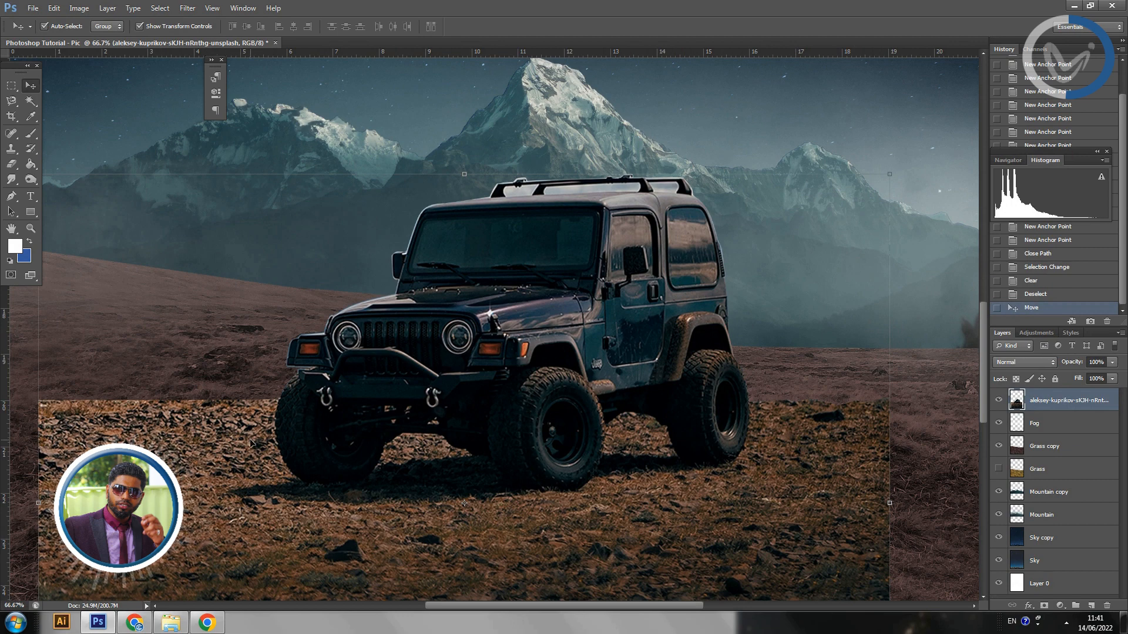
key(ctrl+minus)
key(ctrl+minus)
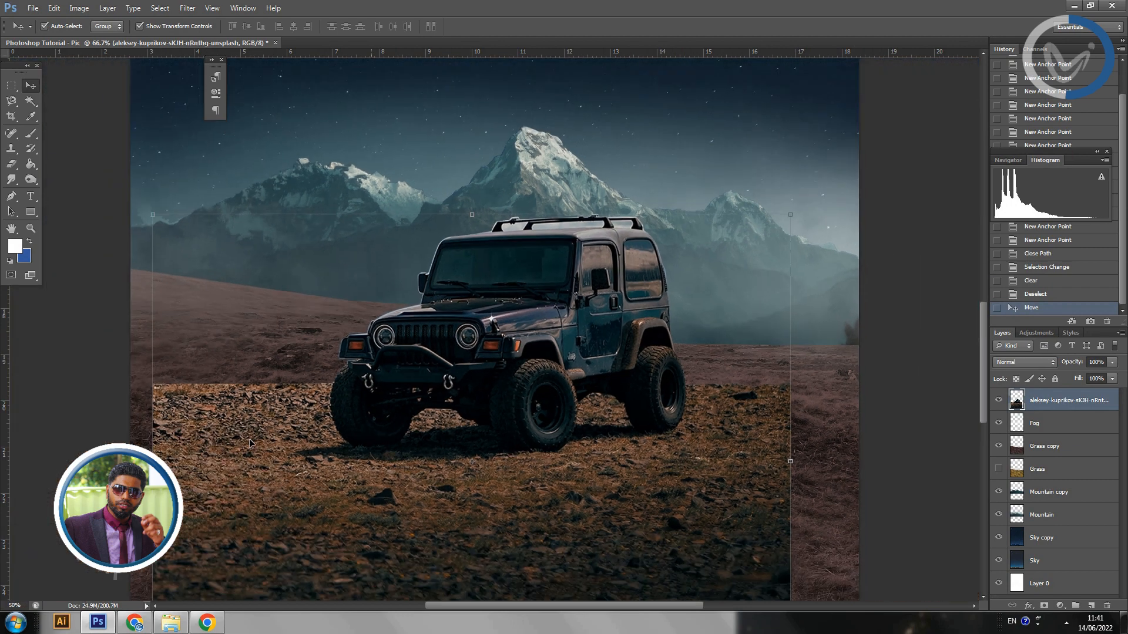
right_click(11, 163)
click(65, 167)
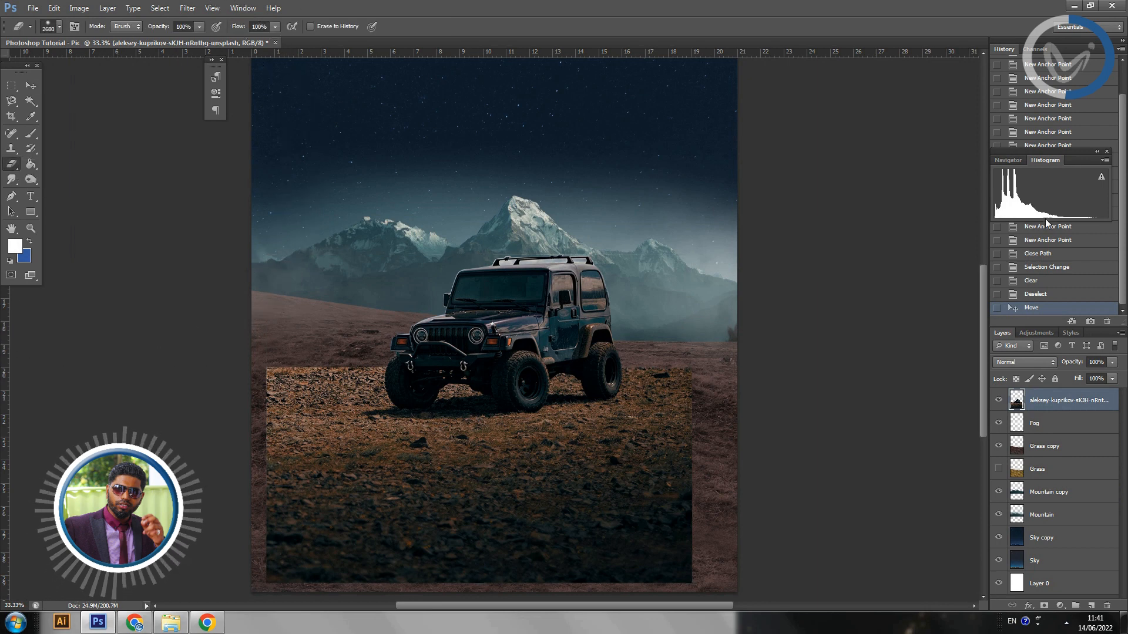
drag(1065, 404, 1091, 605)
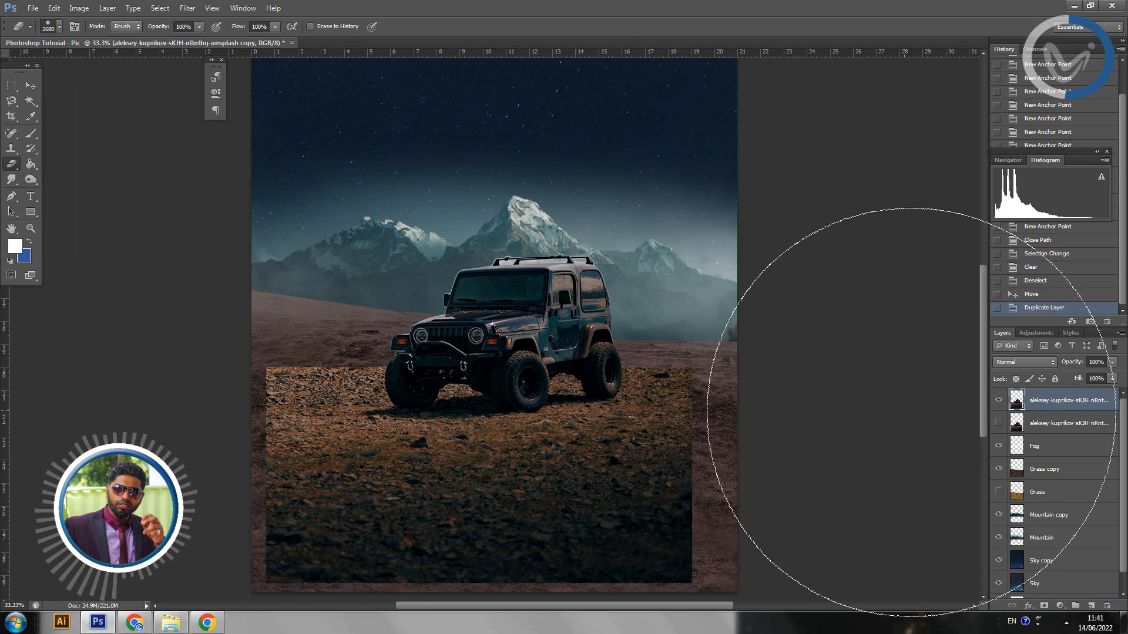
Set the eraser size to 432 px and softly erase the hard upper and side edges of the jeep's ground patch.
click(60, 29)
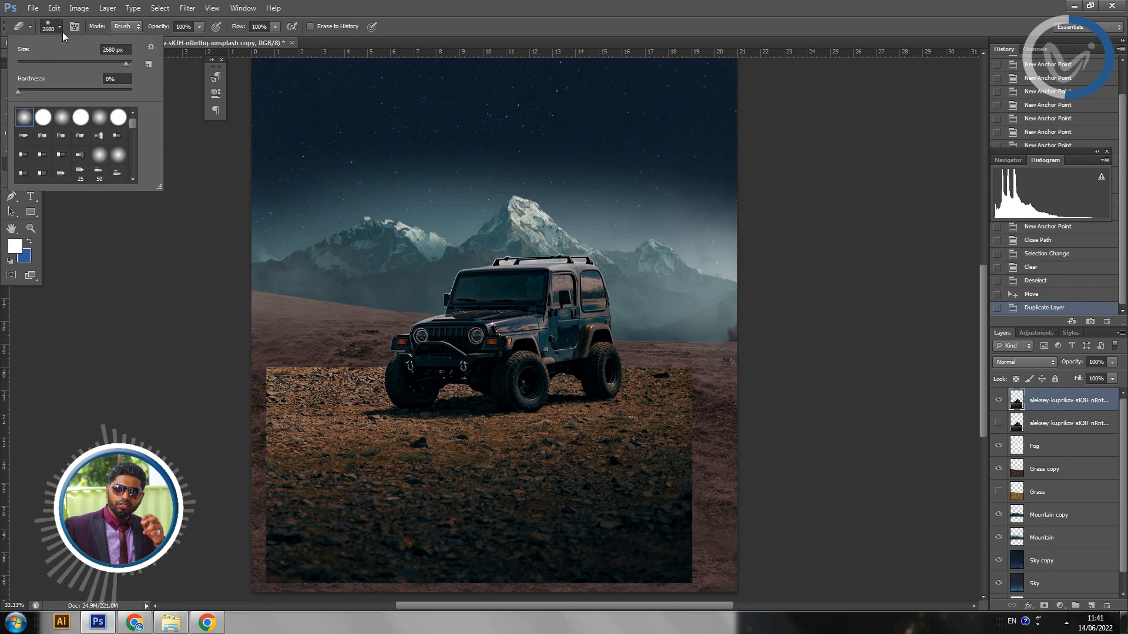
click(85, 63)
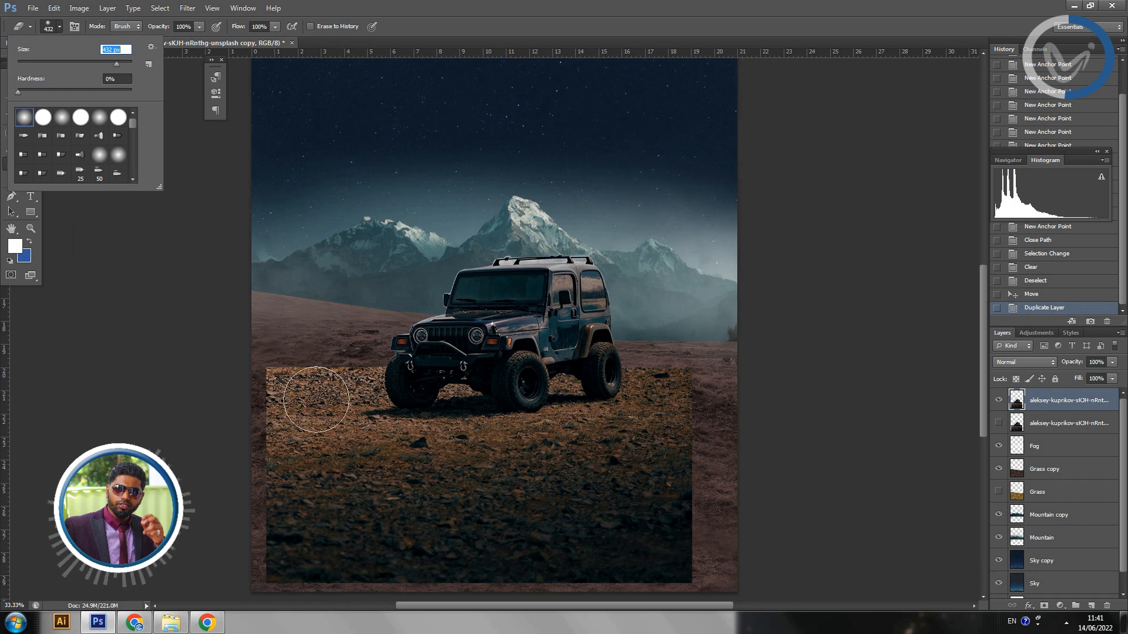
click(272, 373)
mouse_move(262, 368)
mouse_down()
mouse_move(327, 355)
mouse_move(282, 370)
mouse_move(252, 430)
mouse_move(278, 396)
mouse_move(235, 398)
mouse_move(224, 425)
mouse_move(275, 371)
mouse_move(335, 340)
mouse_move(291, 381)
mouse_up()
mouse_move(190, 433)
mouse_down()
mouse_move(231, 455)
mouse_move(241, 425)
mouse_move(235, 456)
mouse_up()
mouse_move(730, 377)
mouse_down()
mouse_move(693, 345)
mouse_move(768, 360)
mouse_move(682, 355)
mouse_move(725, 376)
mouse_move(726, 584)
mouse_move(698, 439)
mouse_up()
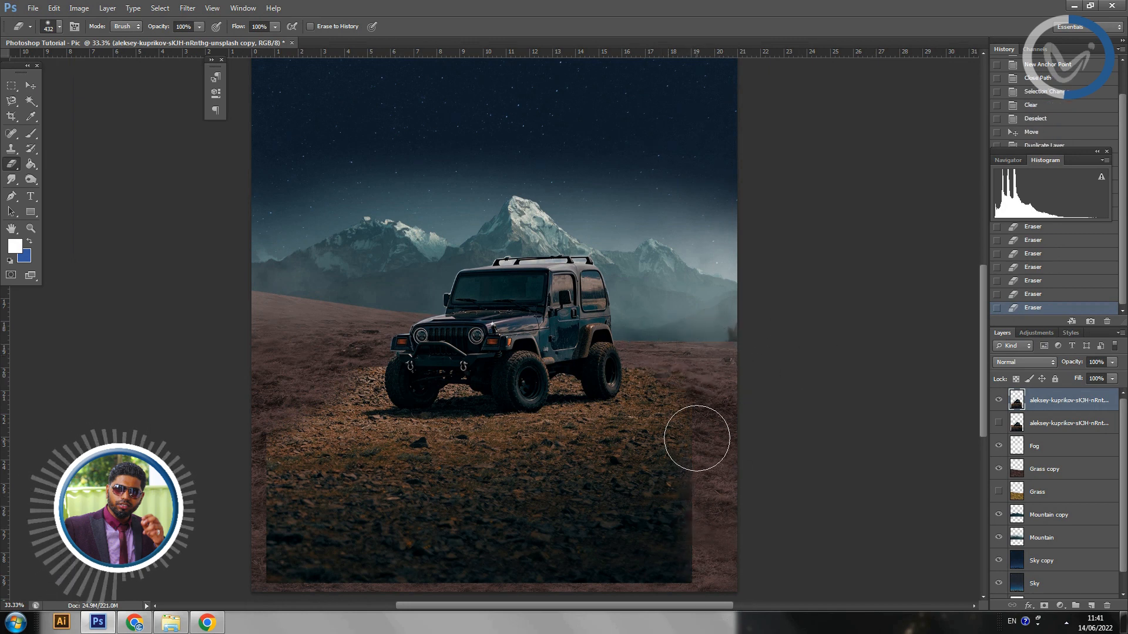
Scale the jeep copy down slightly from its upper-right corner, keeping its proportions, and apply the transform.
click(31, 85)
drag(493, 292, 492, 329)
scroll(768, 398, down, 1)
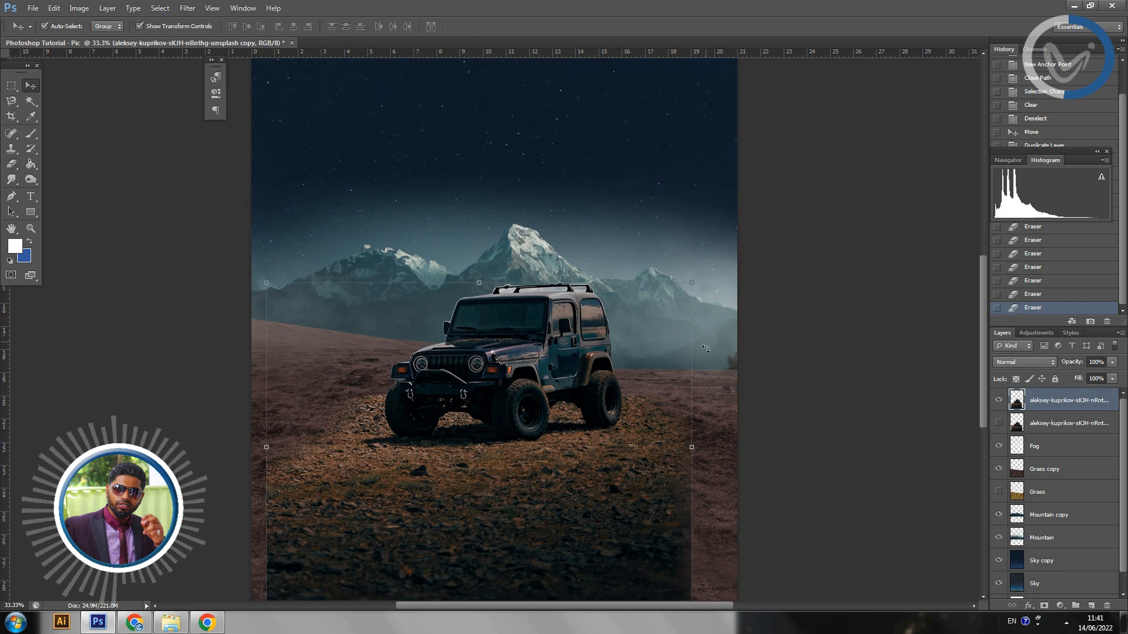
drag(691, 281, 667, 307)
key(Return)
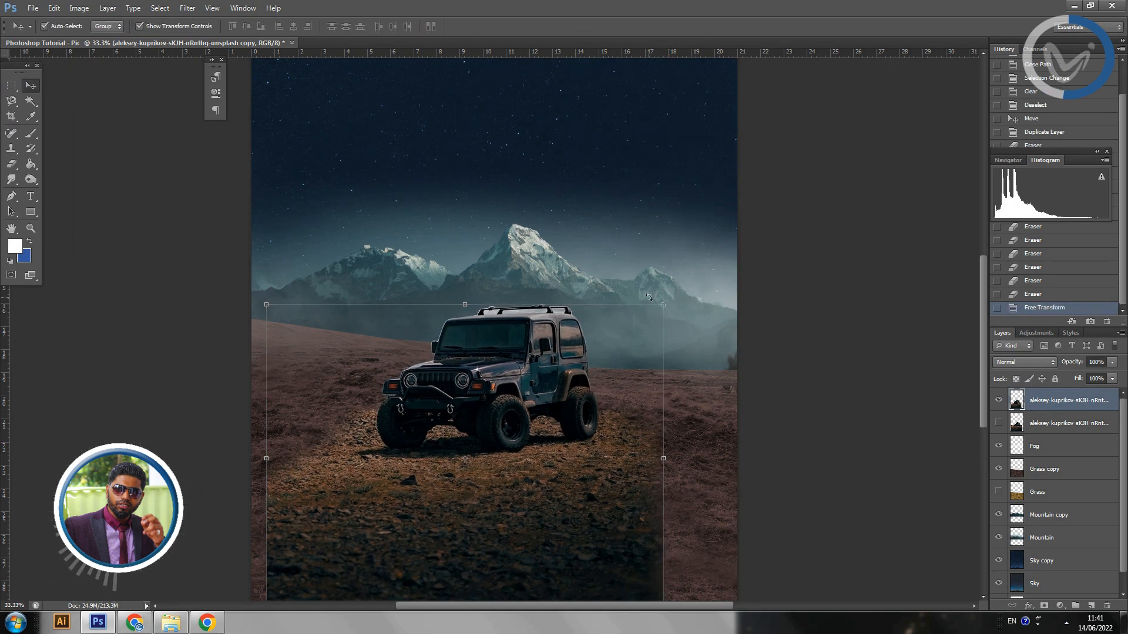
key(ctrl+plus)
key(ctrl+plus)
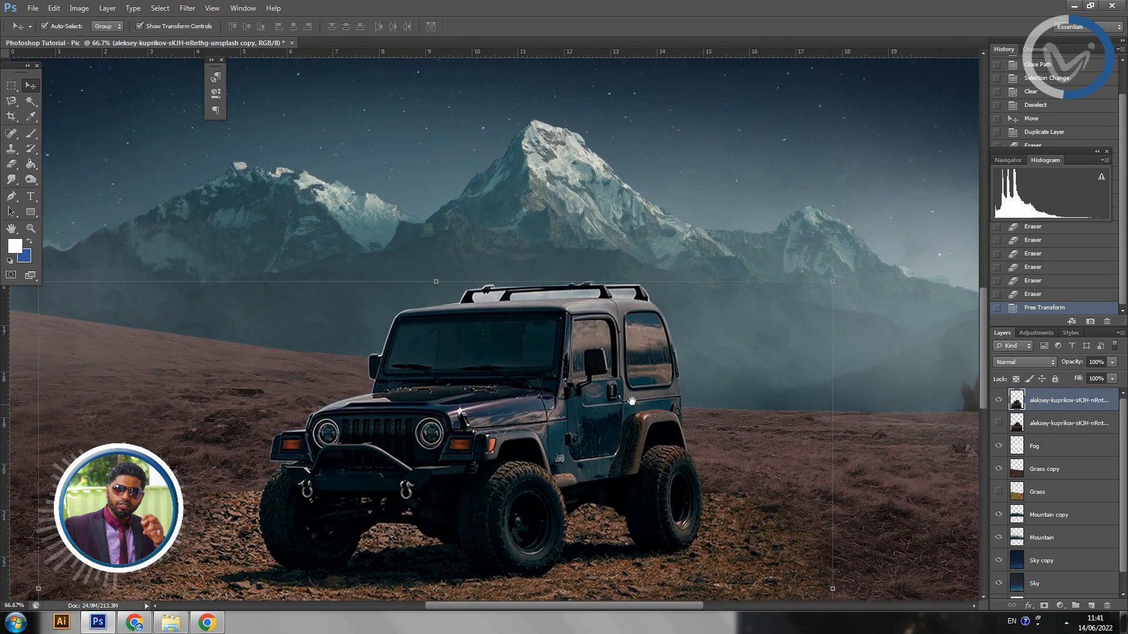
drag(633, 406, 740, 255)
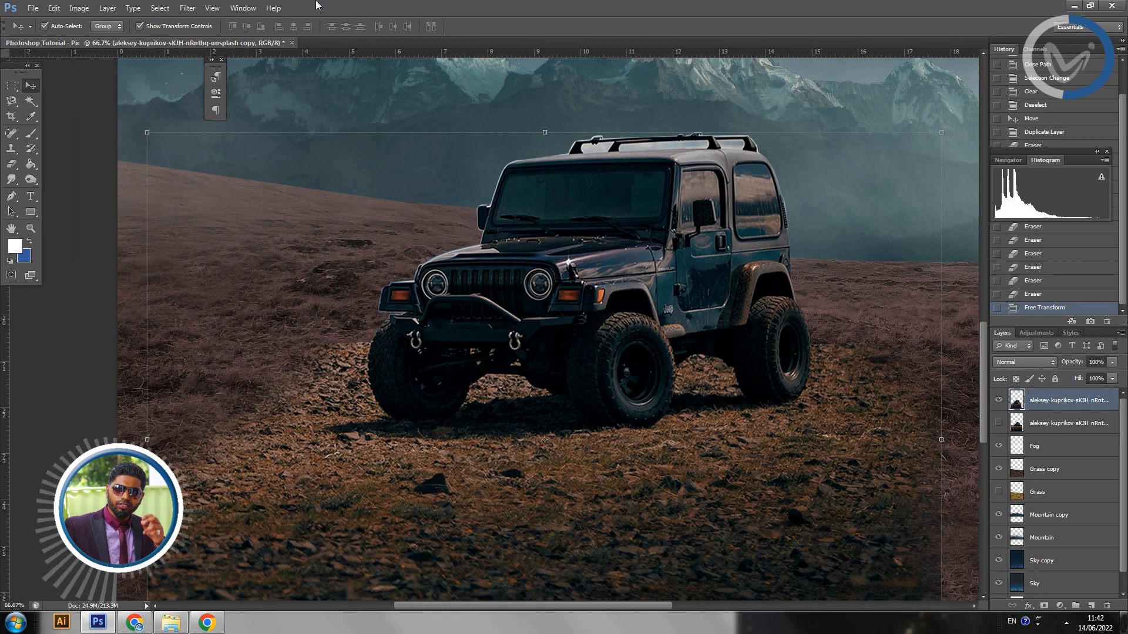
click(243, 7)
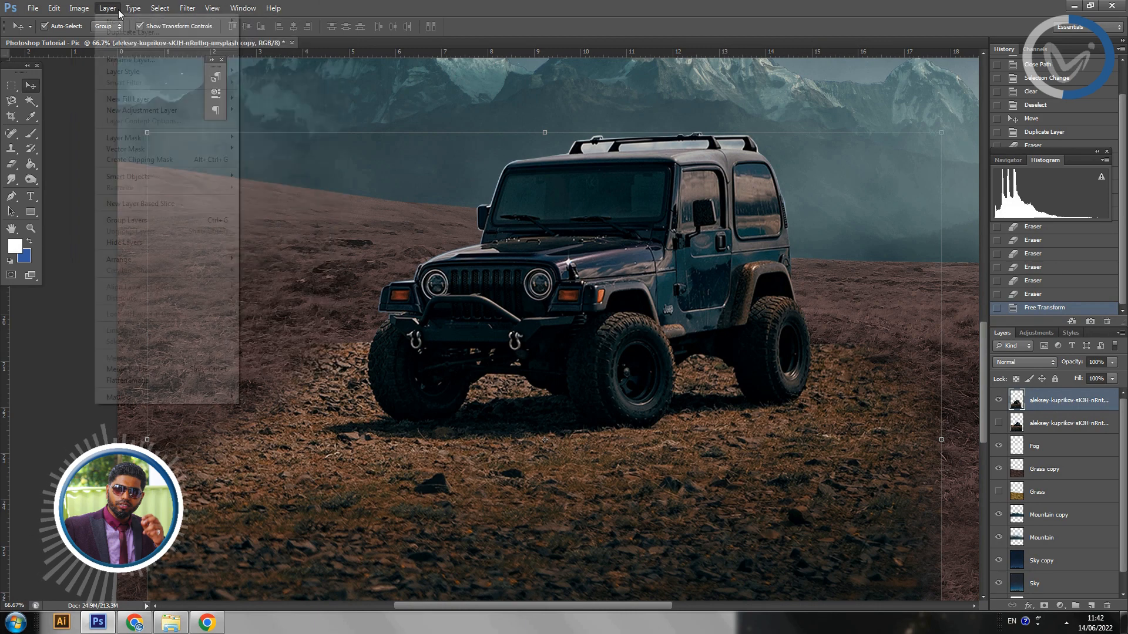
mouse_move(112, 37)
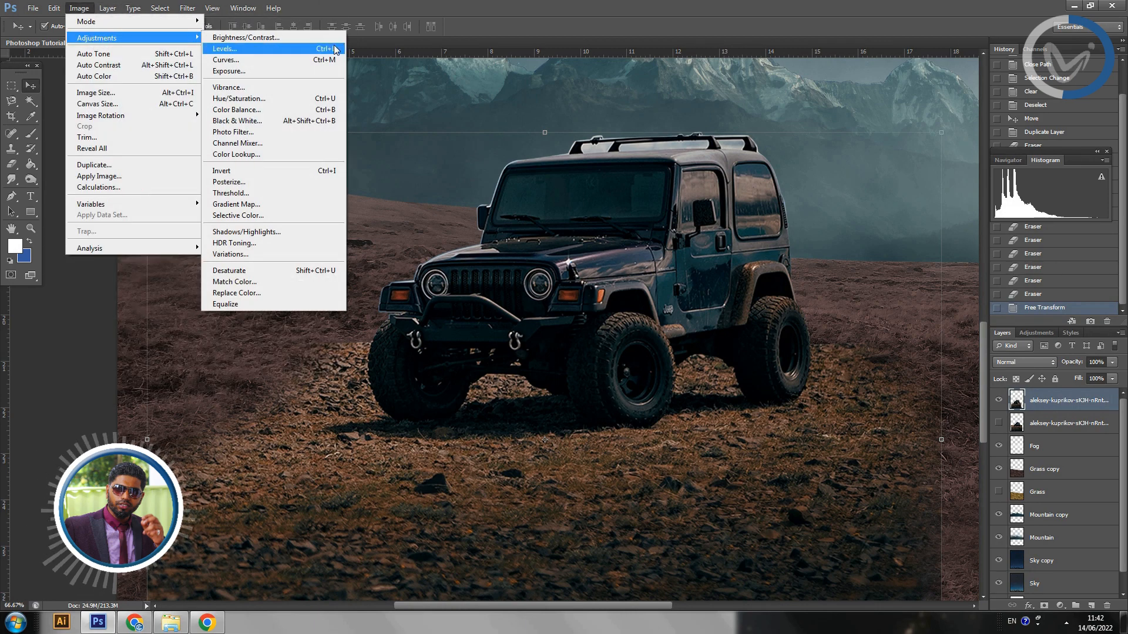
click(334, 101)
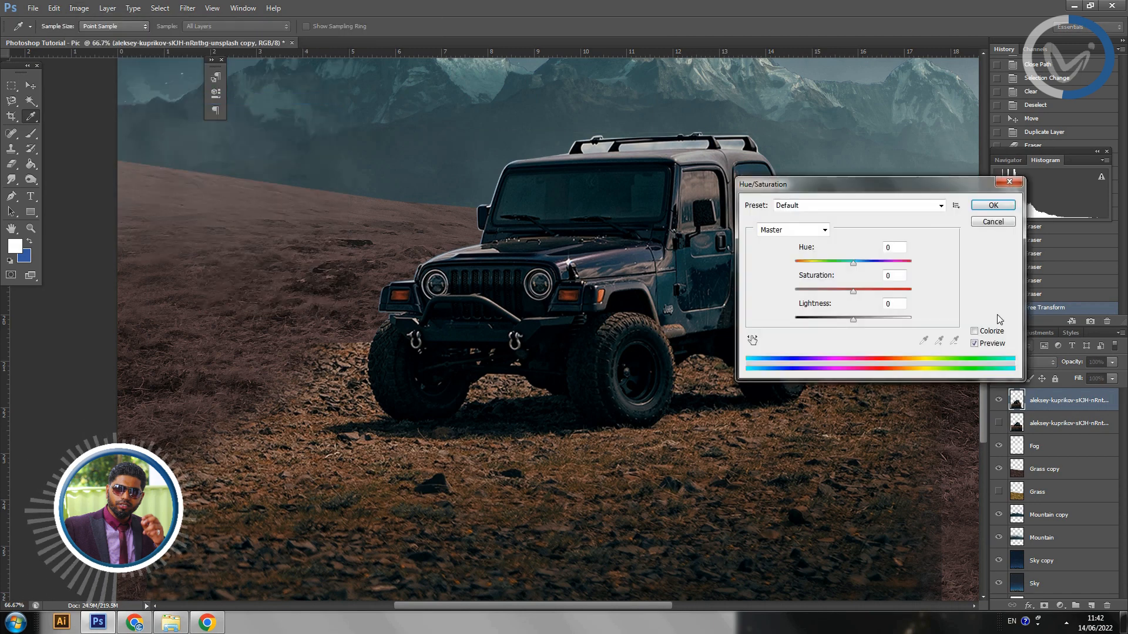
click(975, 331)
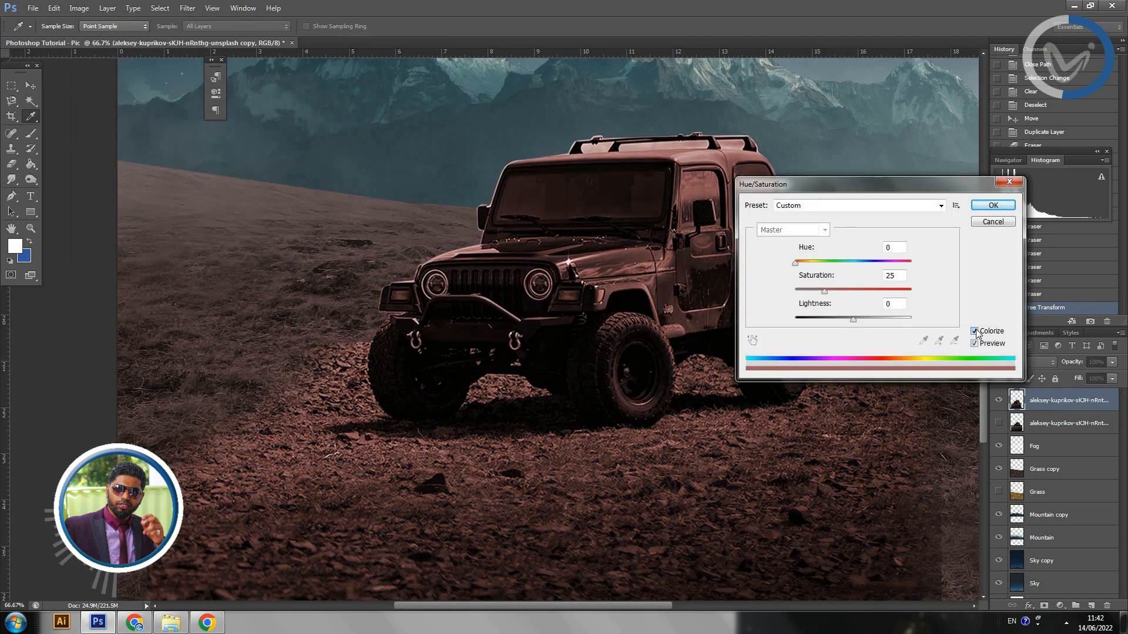
click(975, 331)
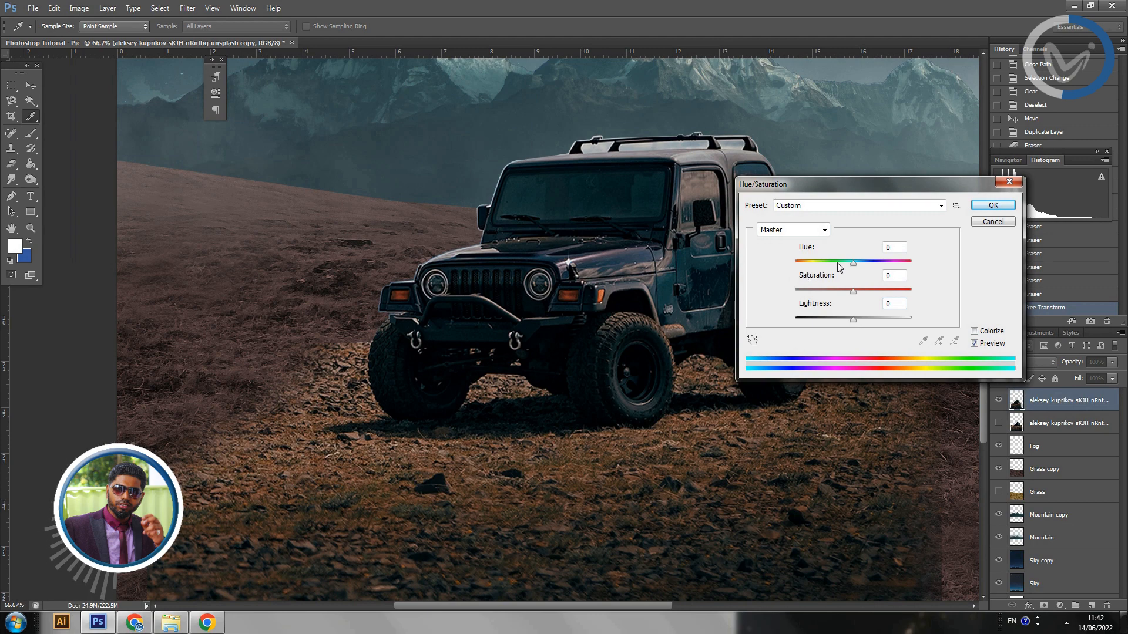
mouse_move(853, 268)
mouse_down()
mouse_move(863, 259)
mouse_move(836, 259)
mouse_up()
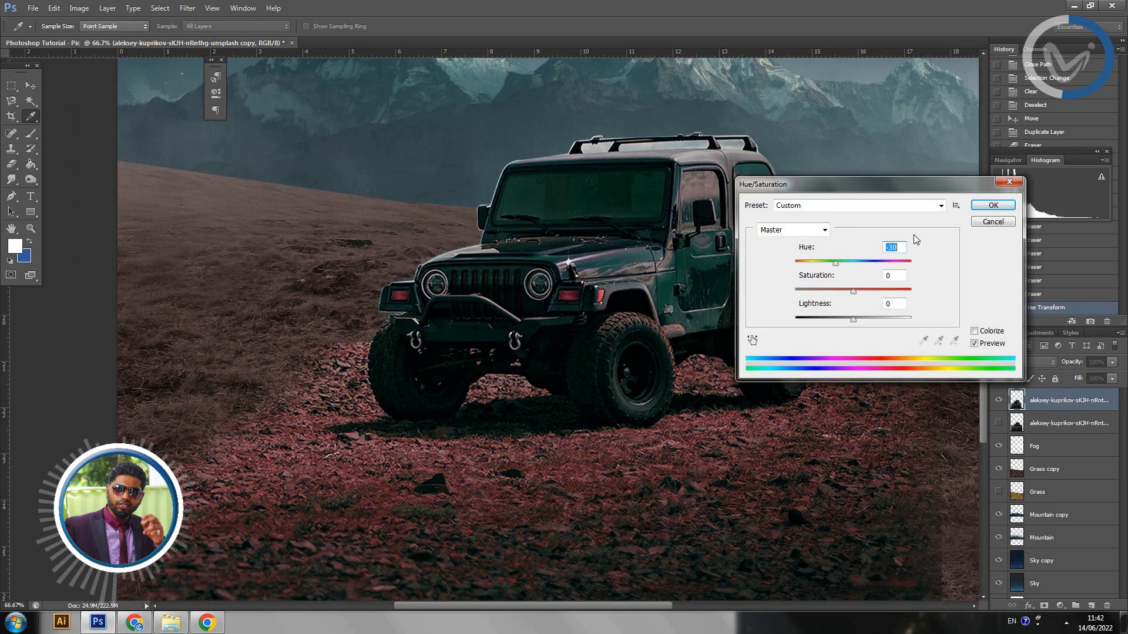
click(1006, 226)
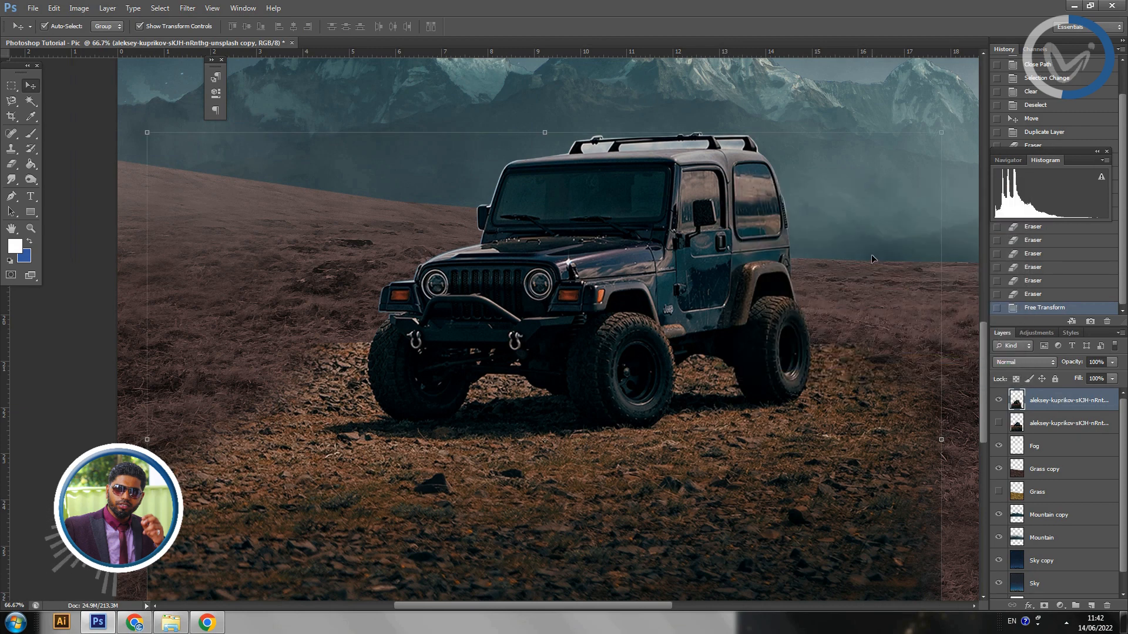
Start a Pen tool path on the outer edge of the jeep's far front tyre and curve it down the tyre's side.
key(ctrl+minus)
key(ctrl+minus)
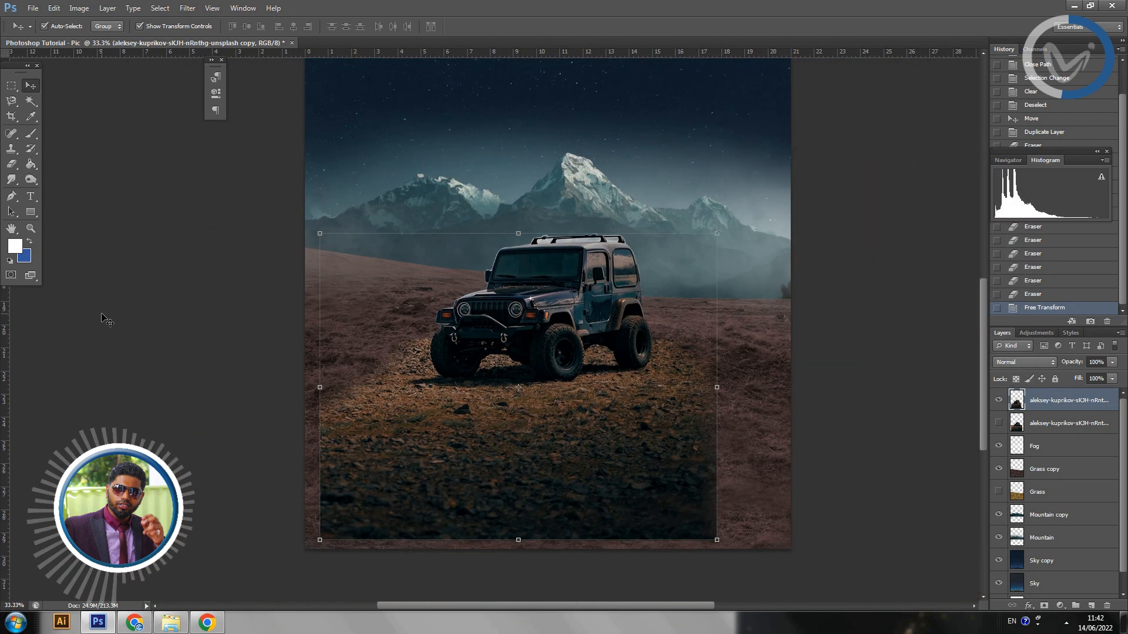
key(ctrl+plus)
key(ctrl+plus)
key(ctrl+plus)
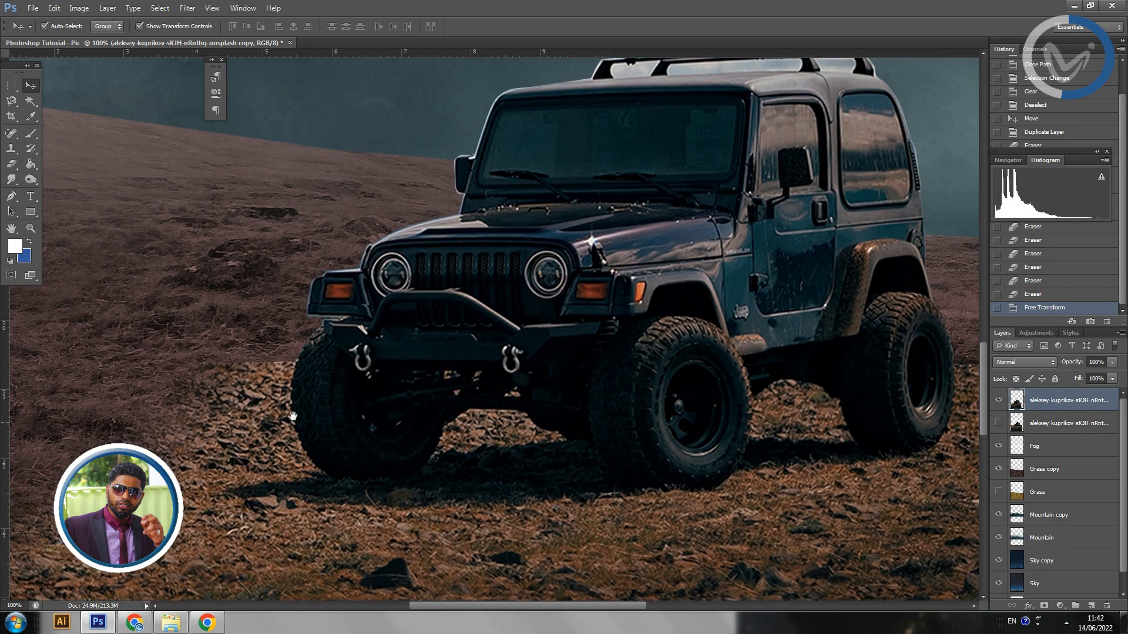
drag(293, 416, 353, 338)
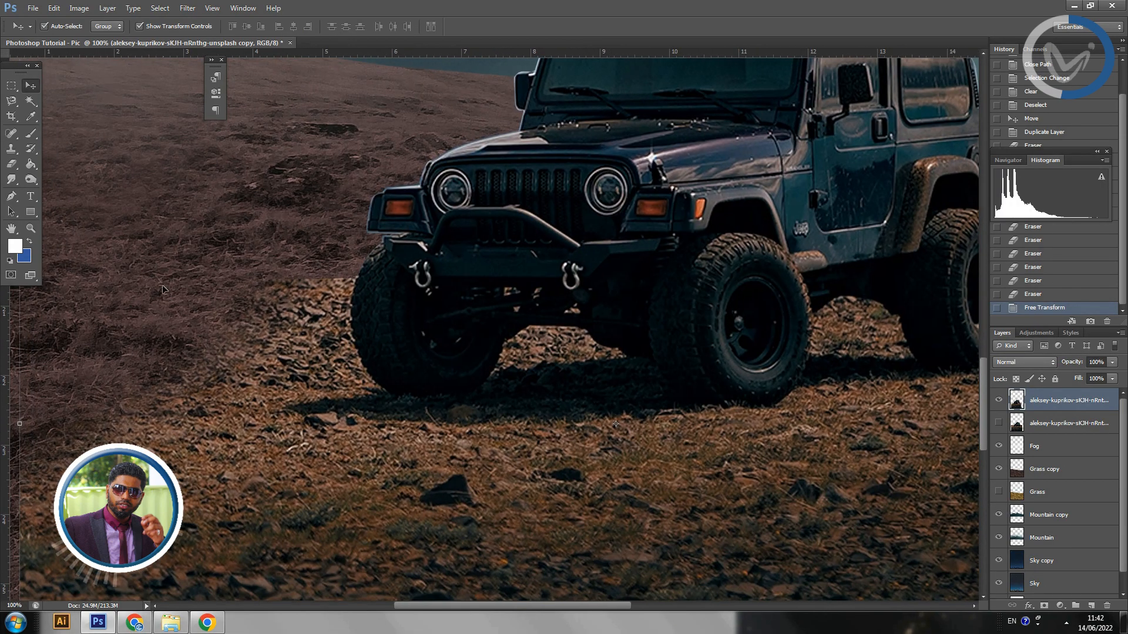
click(12, 197)
key(ctrl+plus)
key(ctrl+plus)
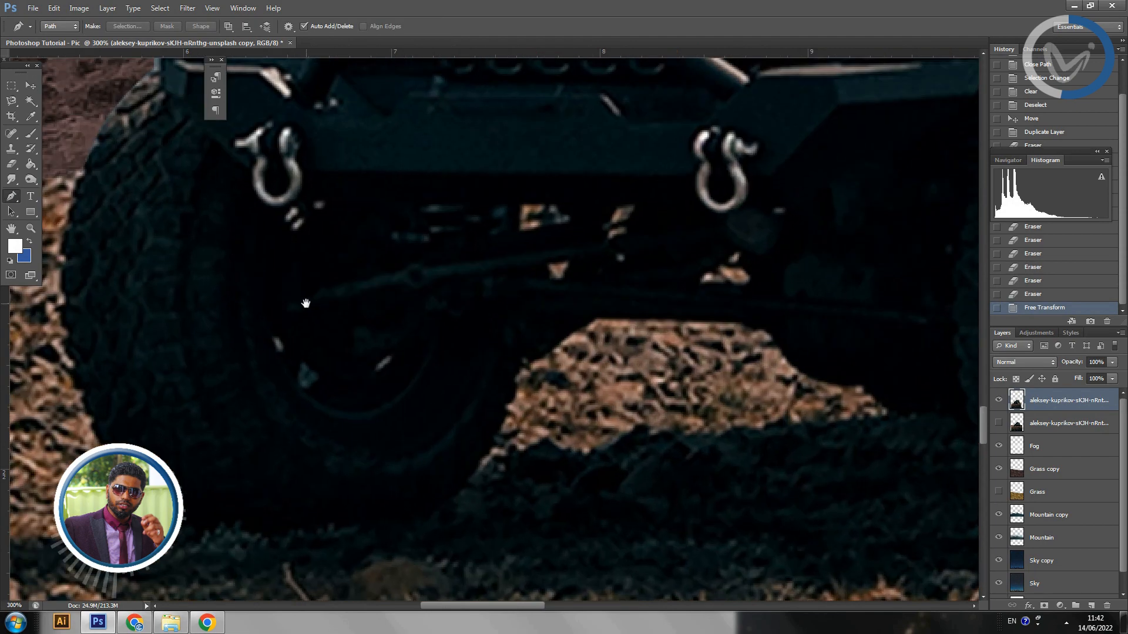
drag(306, 303, 461, 342)
click(347, 211)
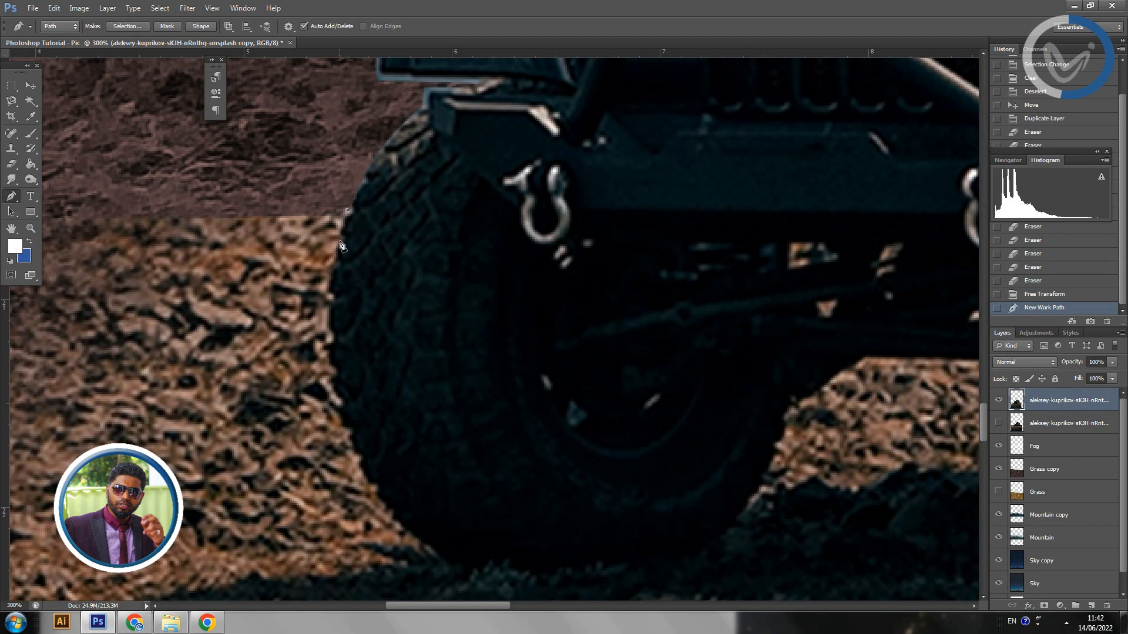
drag(340, 411, 356, 532)
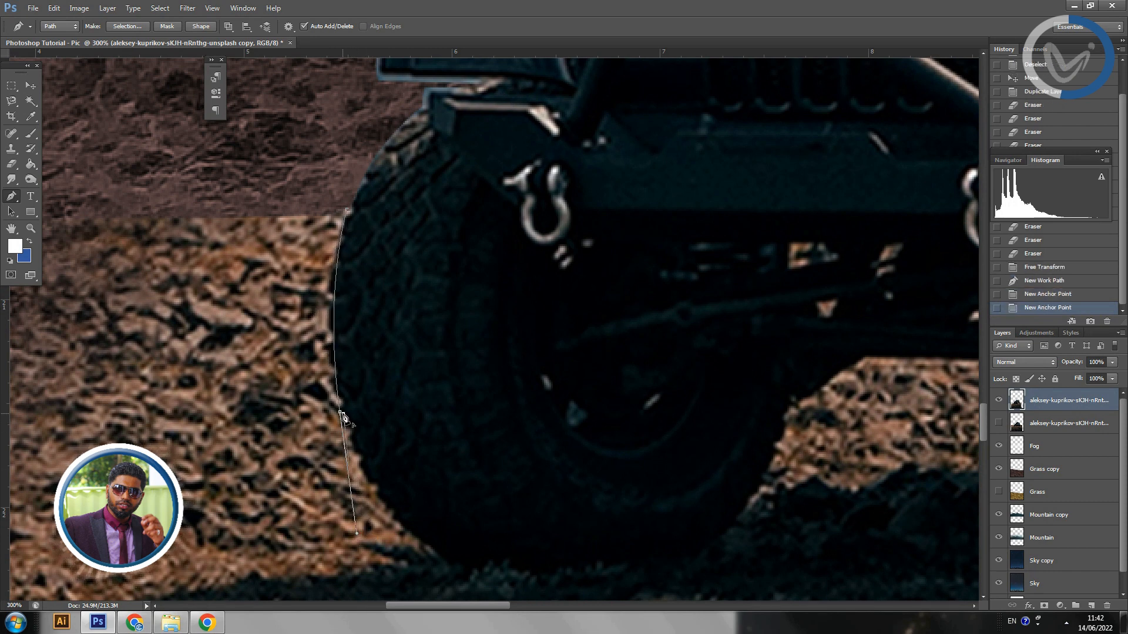
key(ctrl+z)
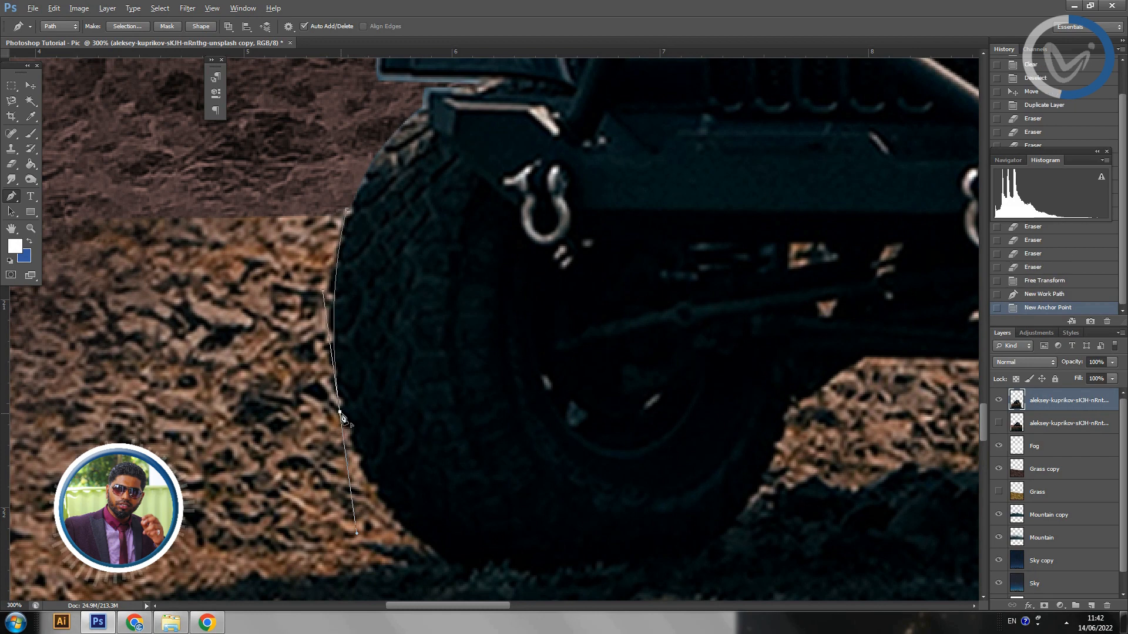
click(341, 413)
Extend the path around the far front tyre's lower curve to where it meets the ground shadow.
drag(365, 433, 255, 221)
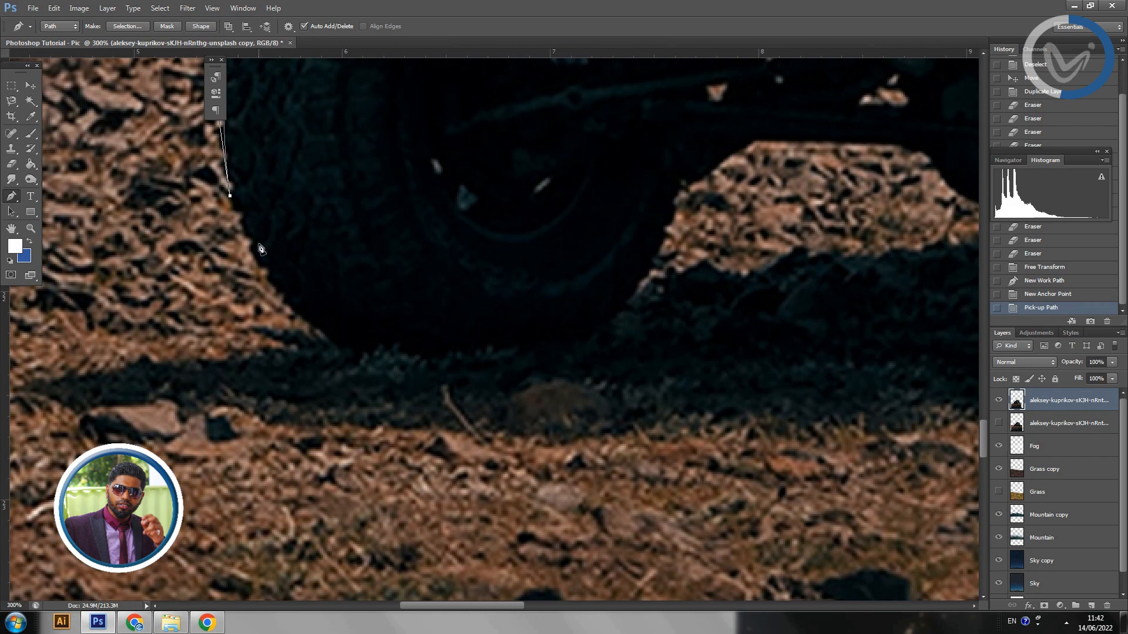
drag(272, 277, 376, 358)
click(272, 277)
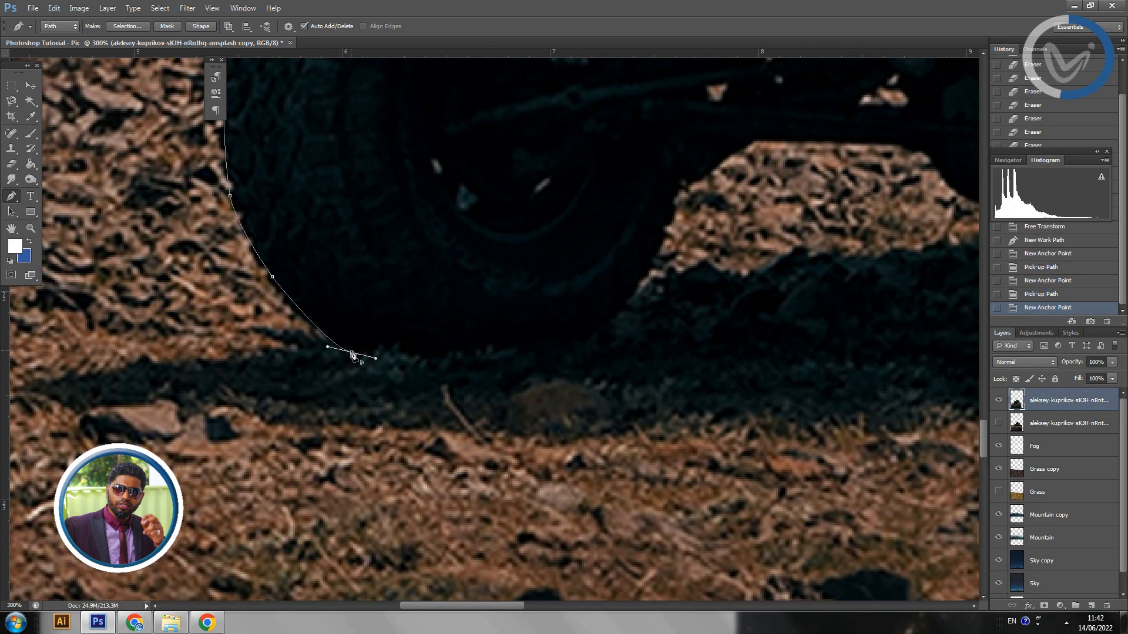
click(351, 353)
scroll(505, 352, down, 2)
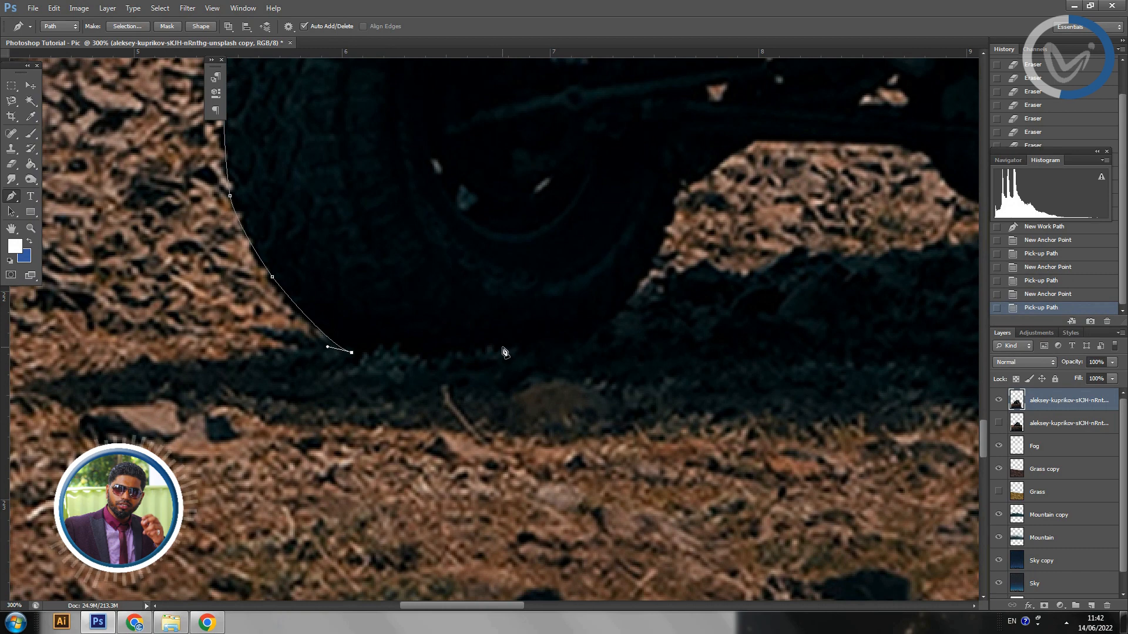
scroll(503, 350, down, 1)
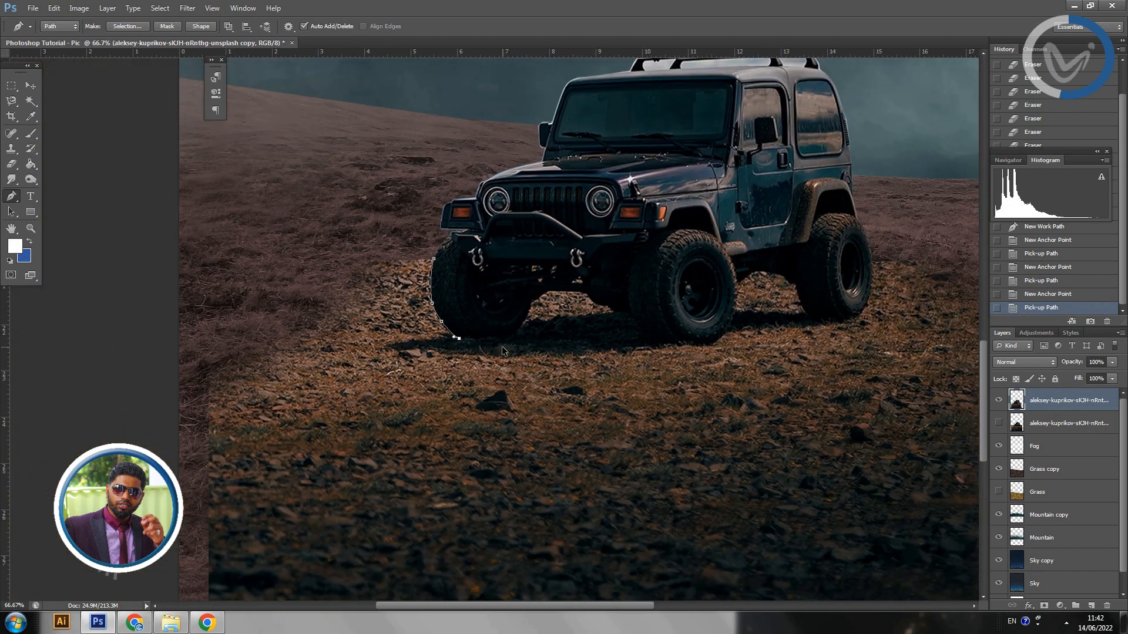
key(ctrl+alt+z)
key(ctrl+alt+z)
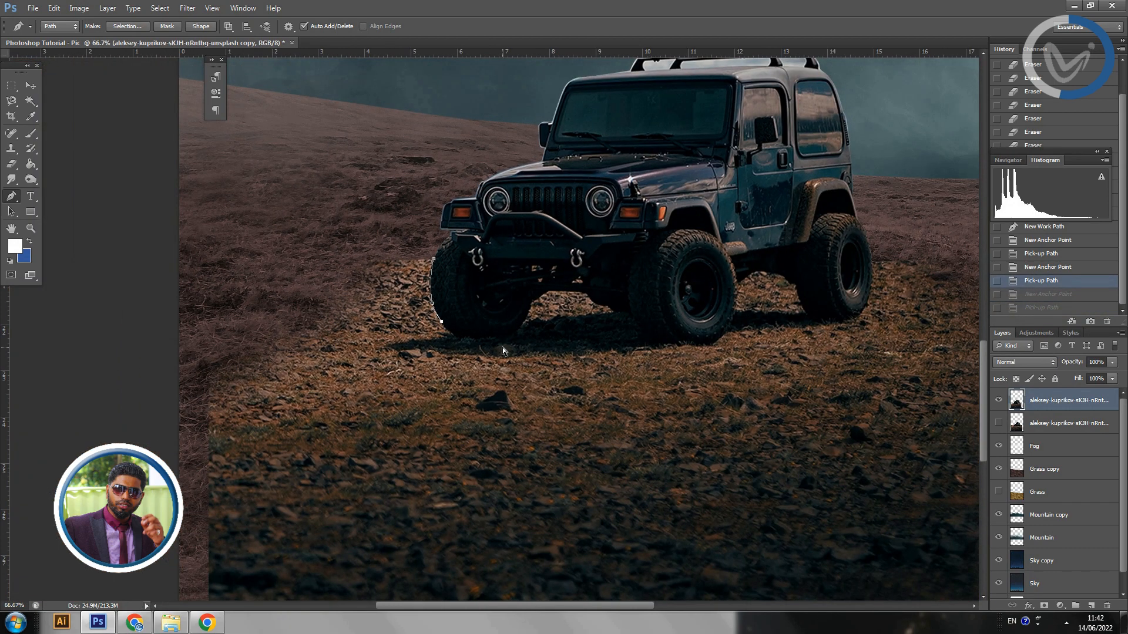
scroll(502, 351, up, 2)
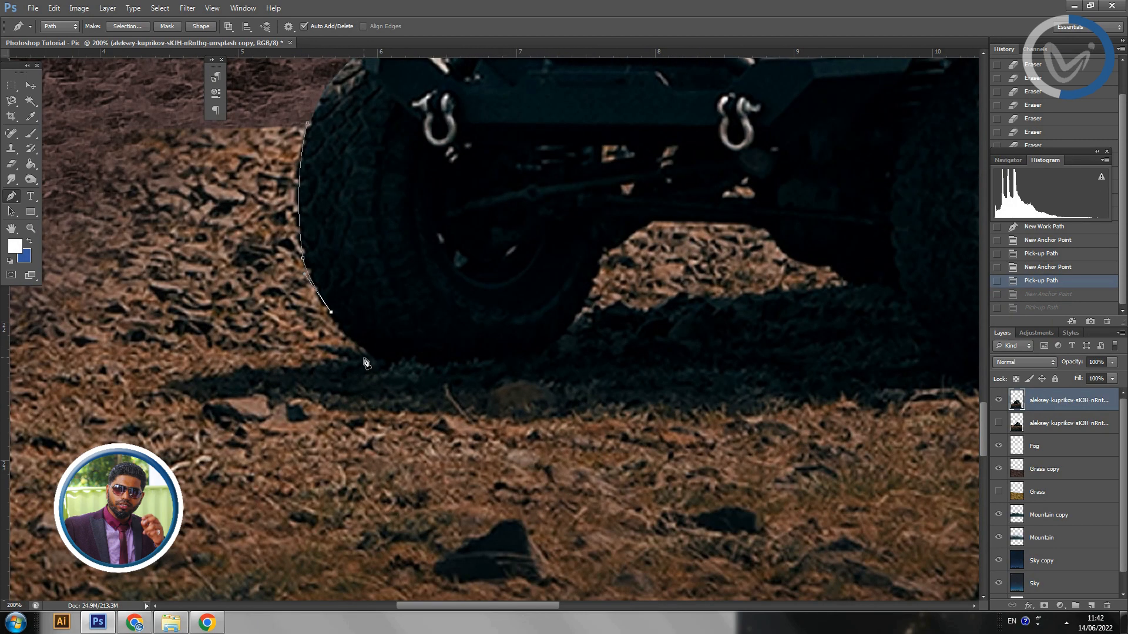
click(366, 352)
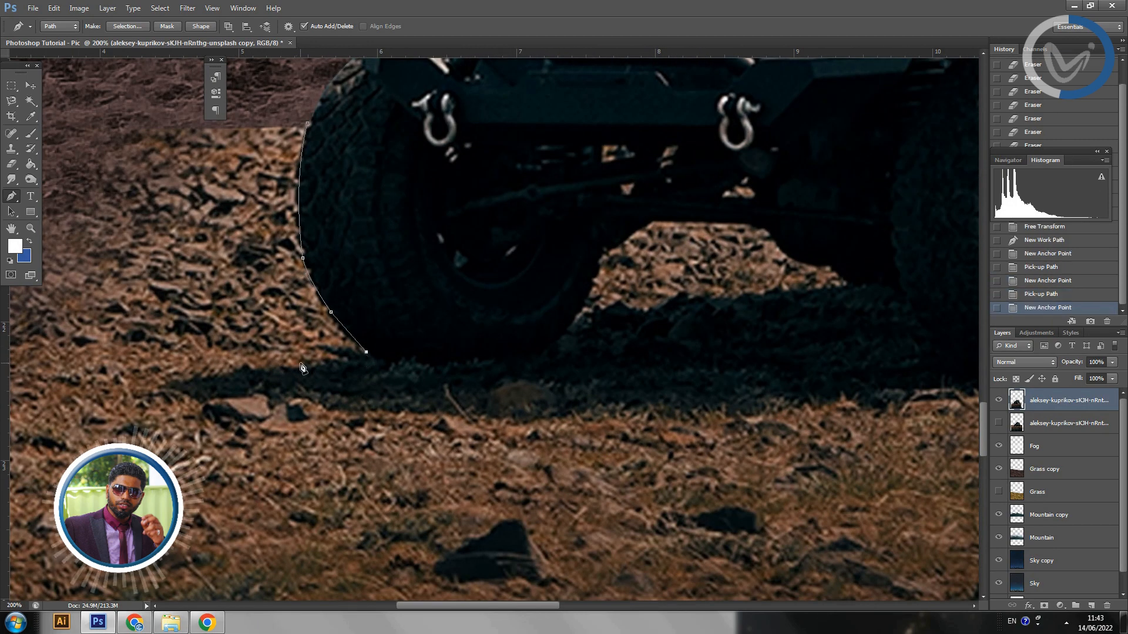
Trace the path around the pointed outer tip of the shadow beside the far front tyre.
click(346, 348)
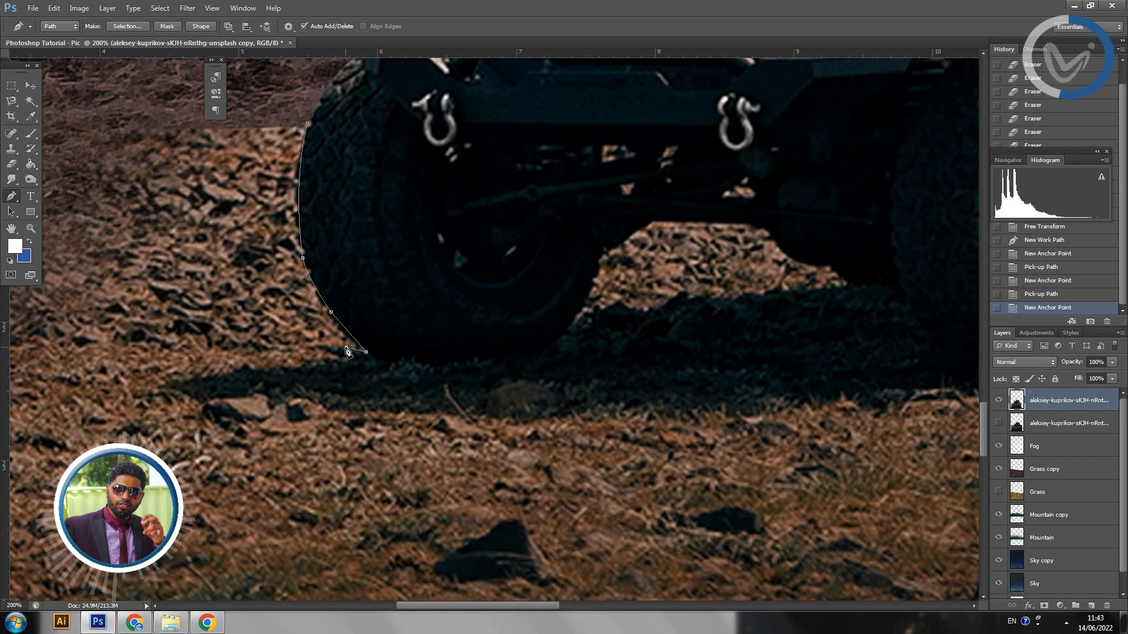
click(319, 347)
drag(333, 354, 345, 359)
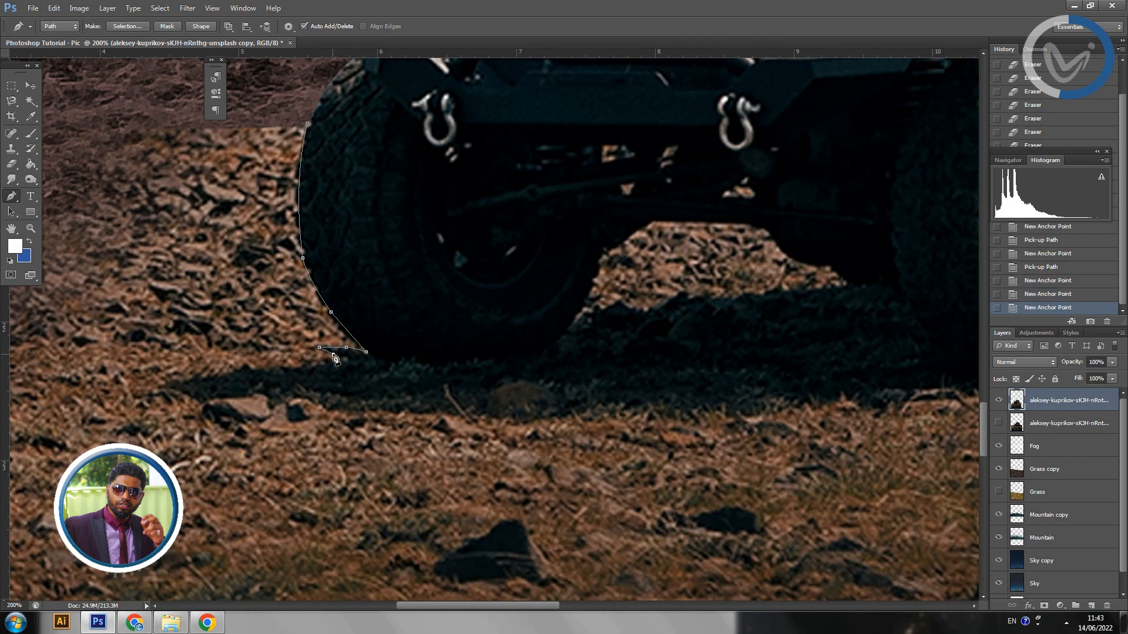
click(157, 387)
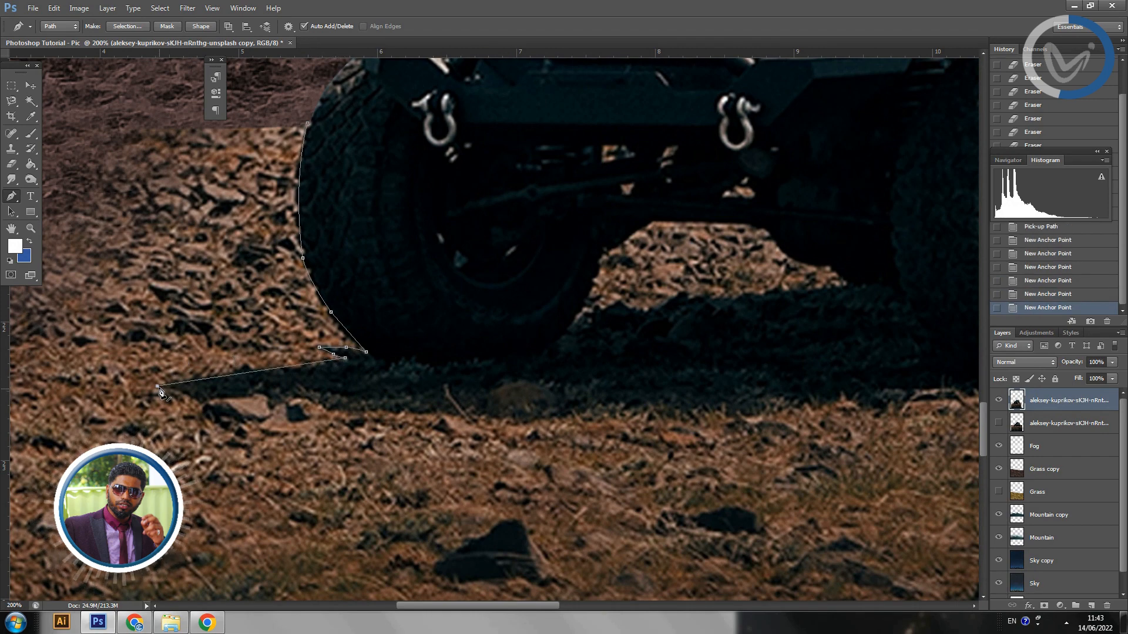
click(228, 386)
click(297, 411)
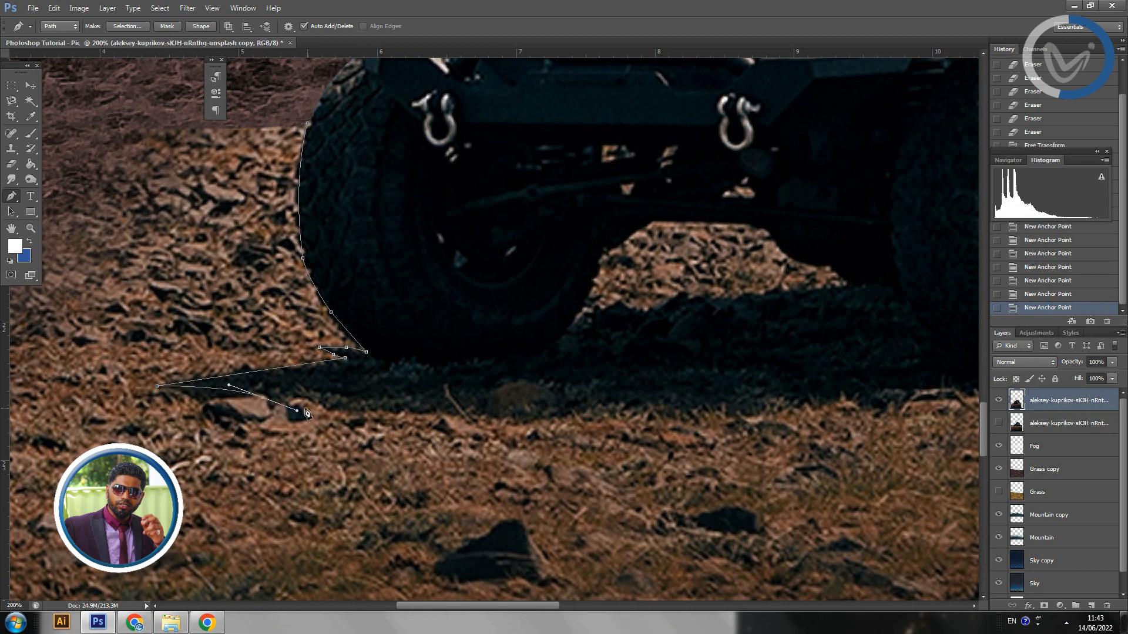
Continue the path along the shadow's front edge from the far front tyre to the base of the near front tyre.
key(ctrl+minus)
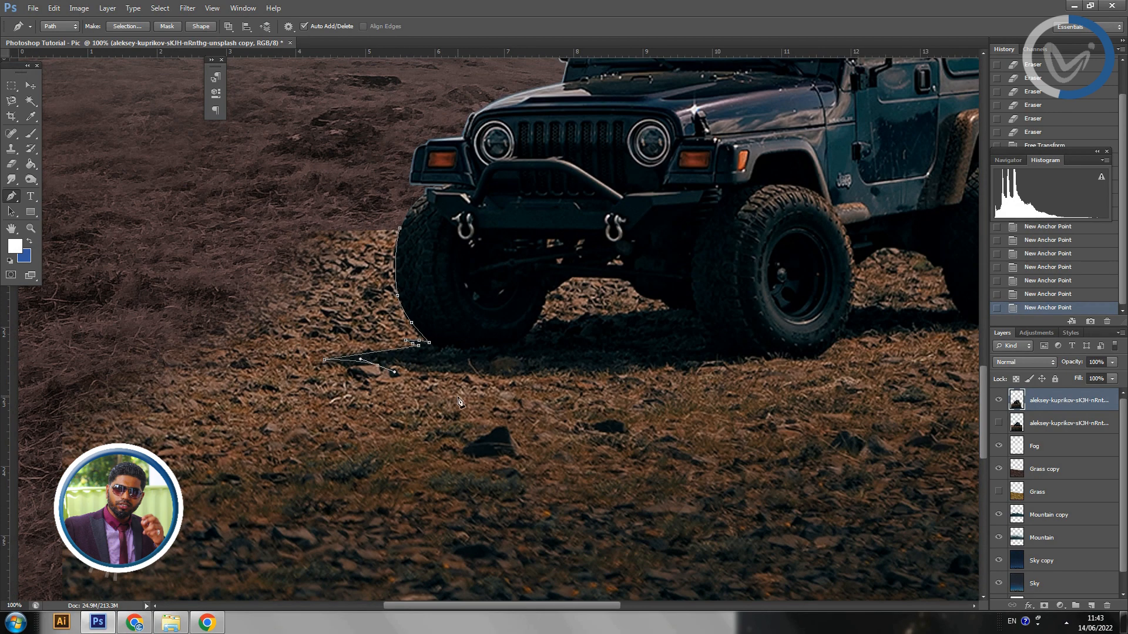
click(472, 378)
click(559, 385)
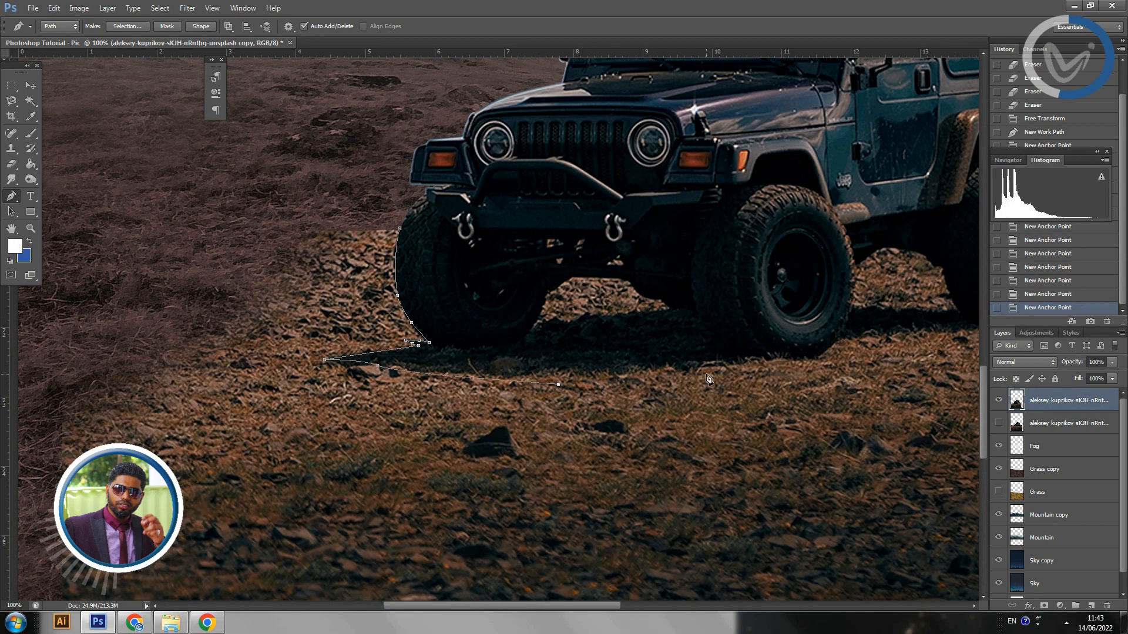
click(733, 375)
click(757, 366)
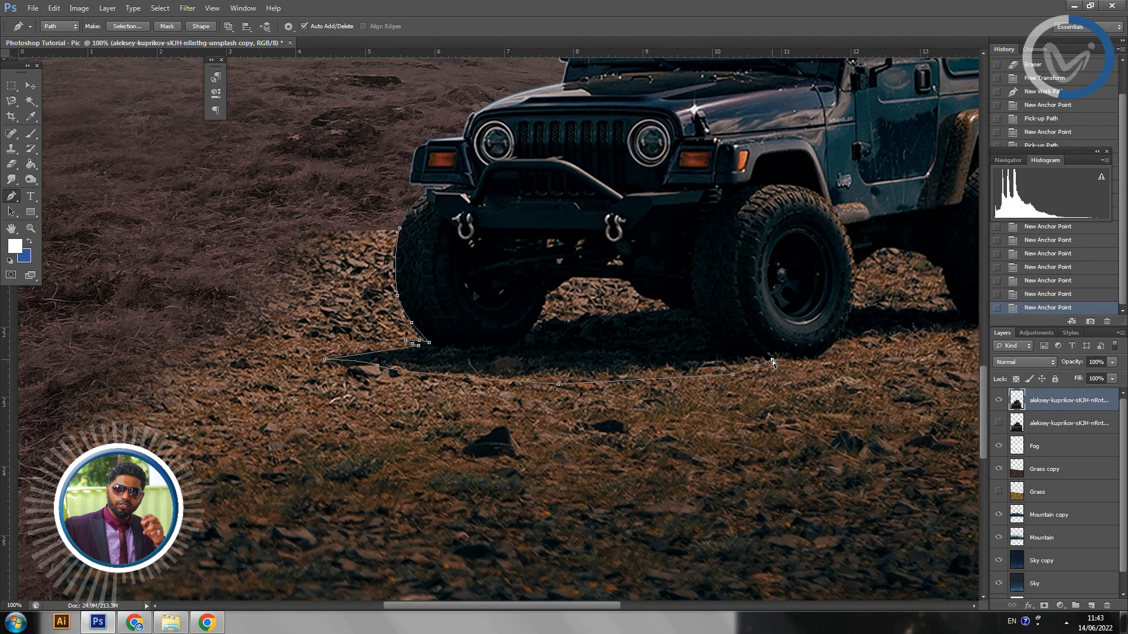
Replace the path's last two anchor points and trace it closely around the base of the near front tyre.
key(ctrl+minus)
key(ctrl+plus)
key(ctrl+plus)
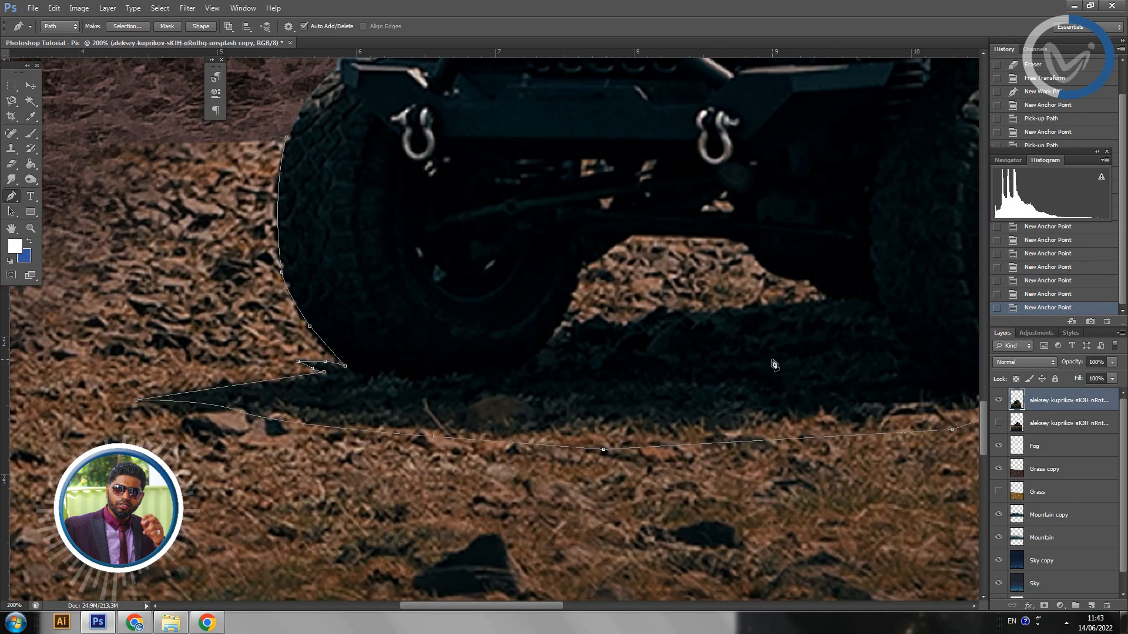
drag(772, 360, 227, 433)
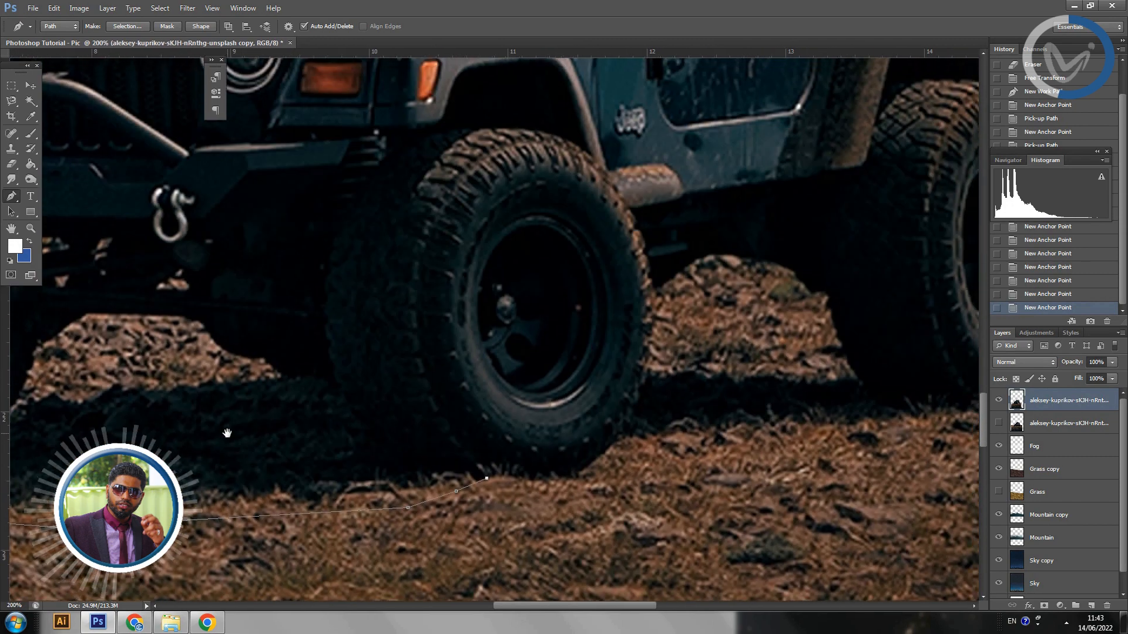
click(506, 476)
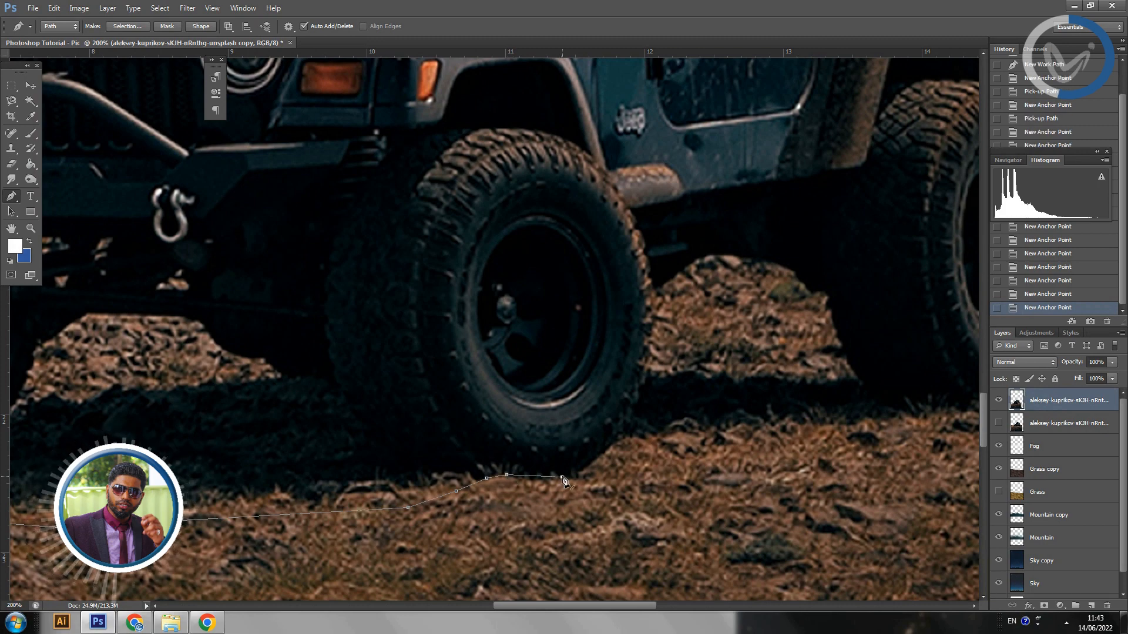
key(ctrl+alt+z)
key(ctrl+alt+z)
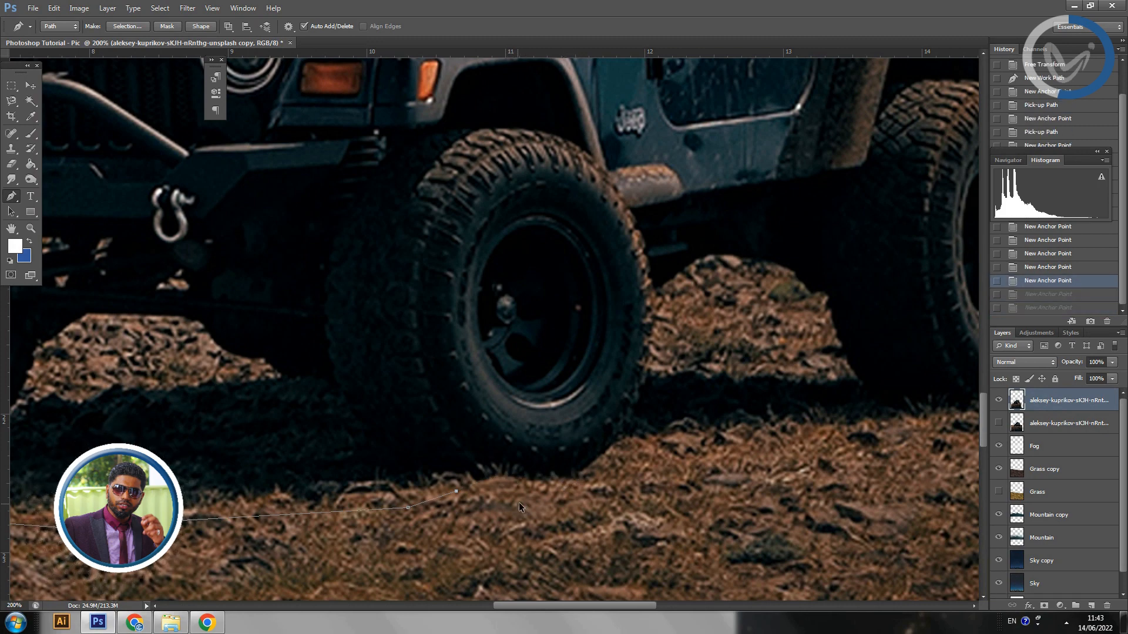
click(483, 483)
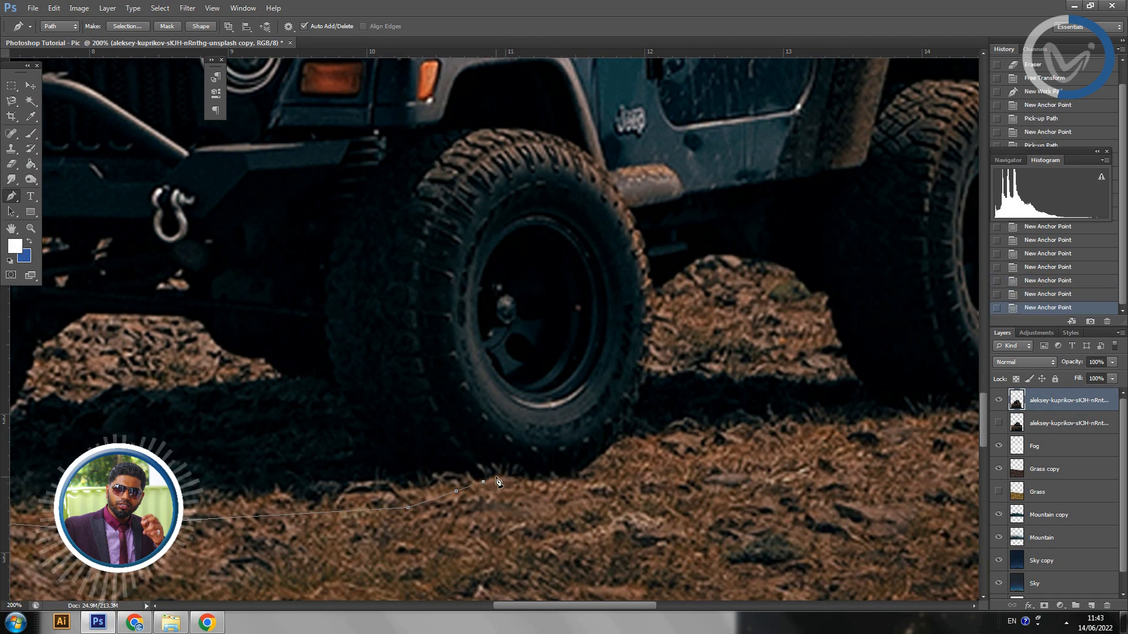
click(548, 483)
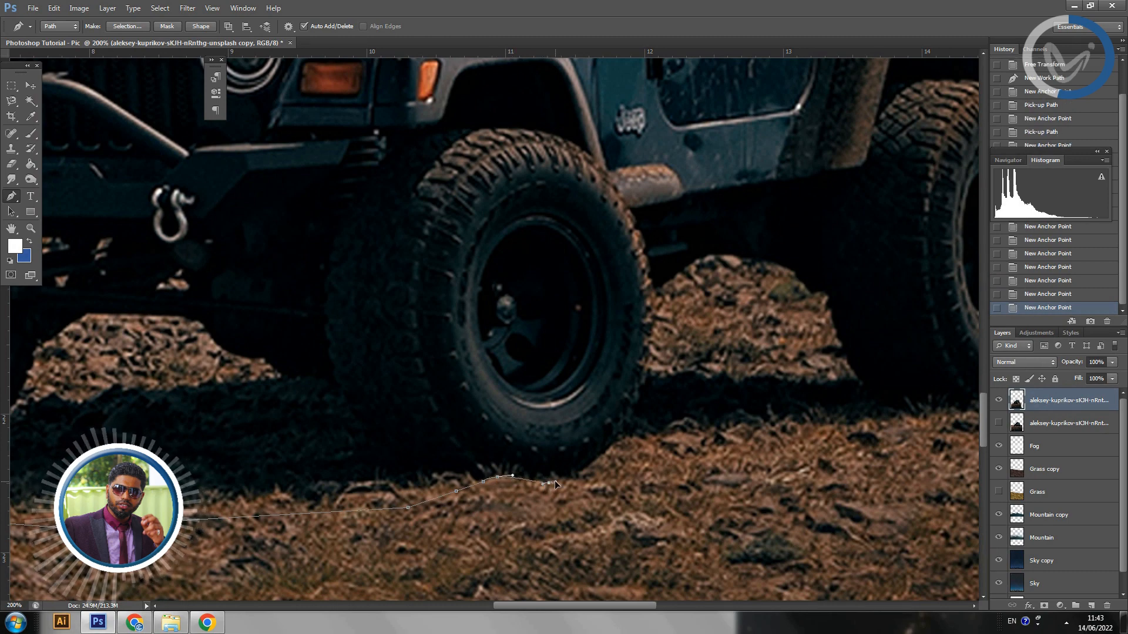
click(574, 476)
click(585, 469)
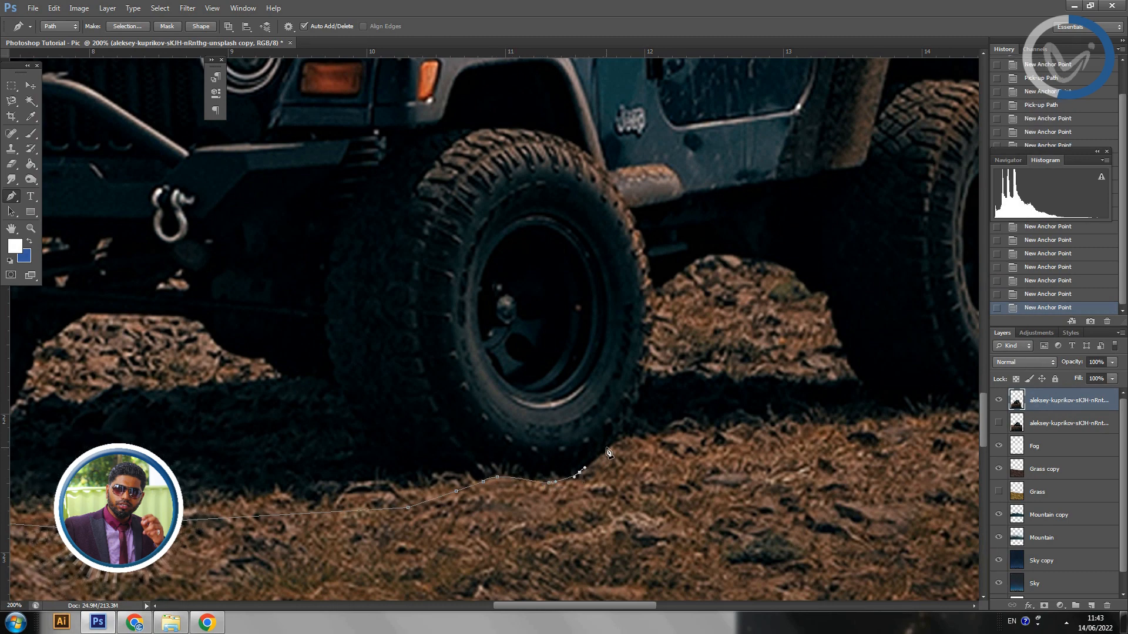
click(607, 448)
Extend the path along the shadow's edge from the near front tyre towards the base of the rear tyre.
drag(672, 398, 600, 437)
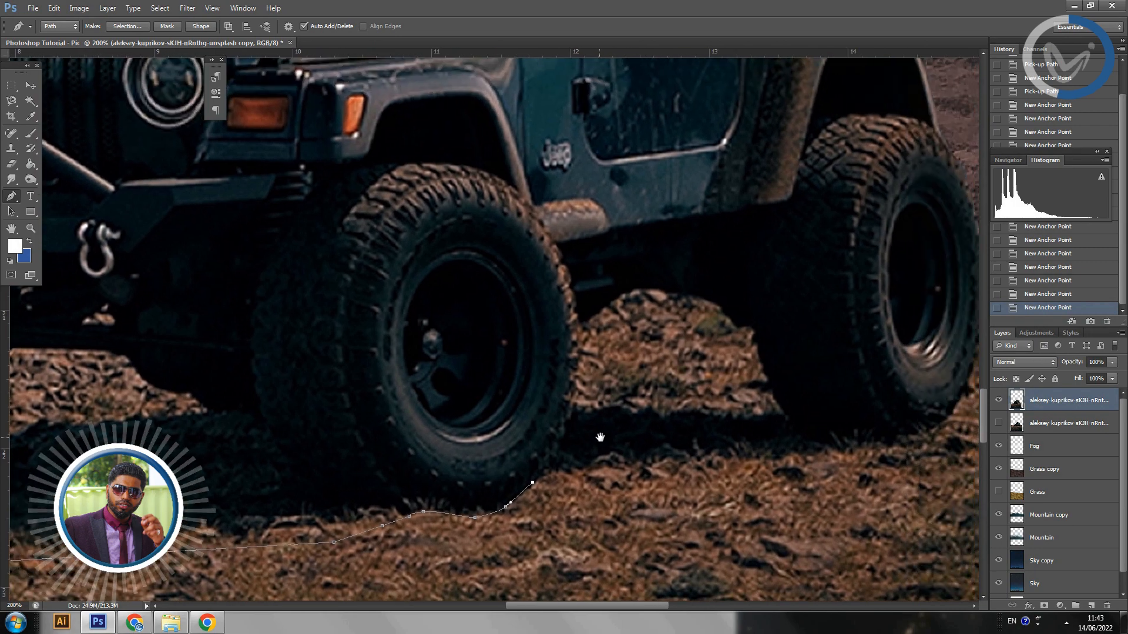
click(550, 471)
click(568, 472)
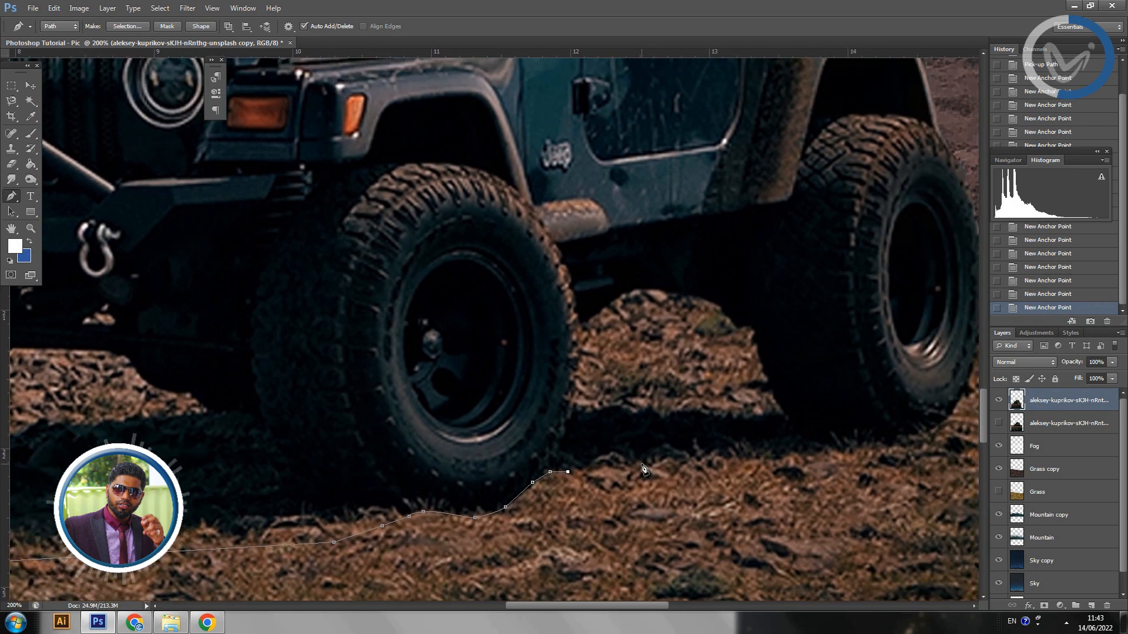
click(641, 465)
click(805, 445)
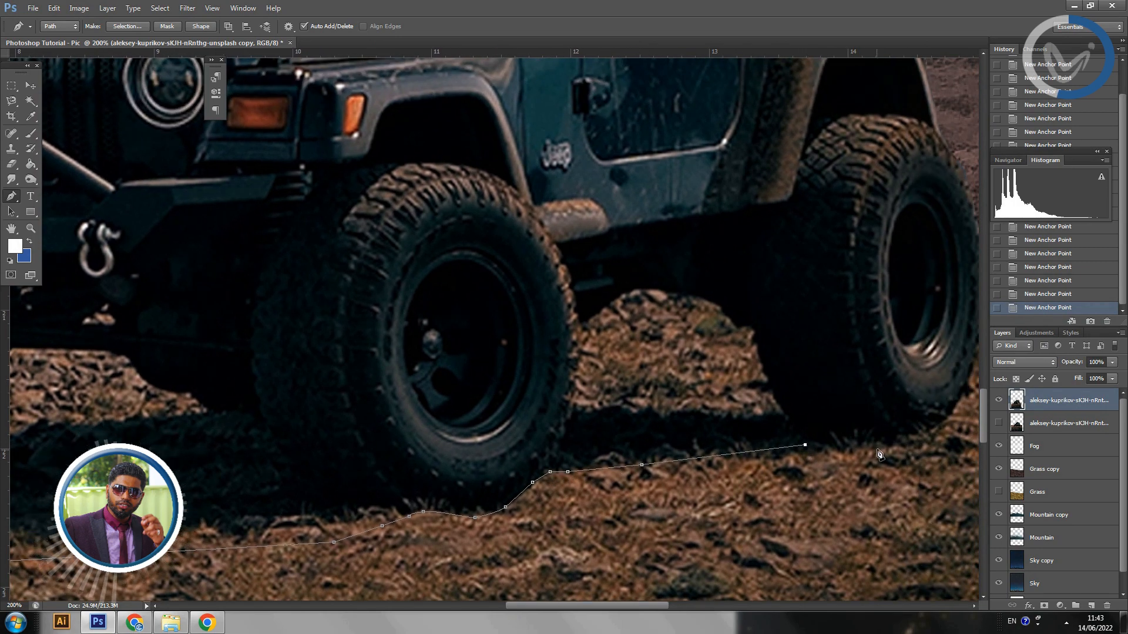
Trace the path under the rear tyre and up its outer side.
drag(844, 453, 730, 486)
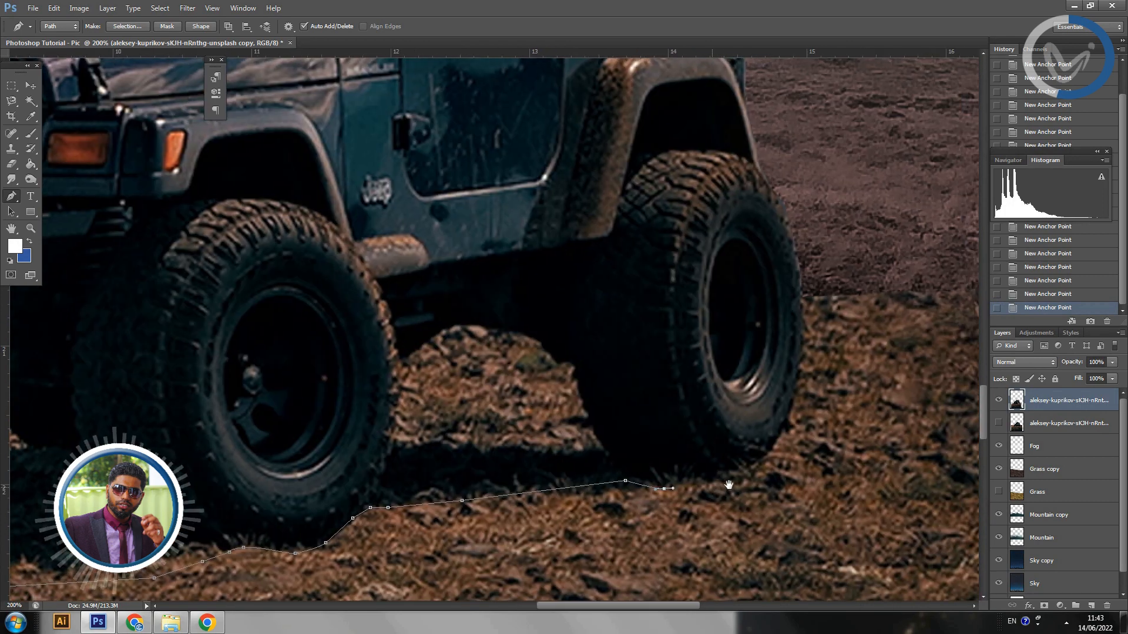
click(692, 484)
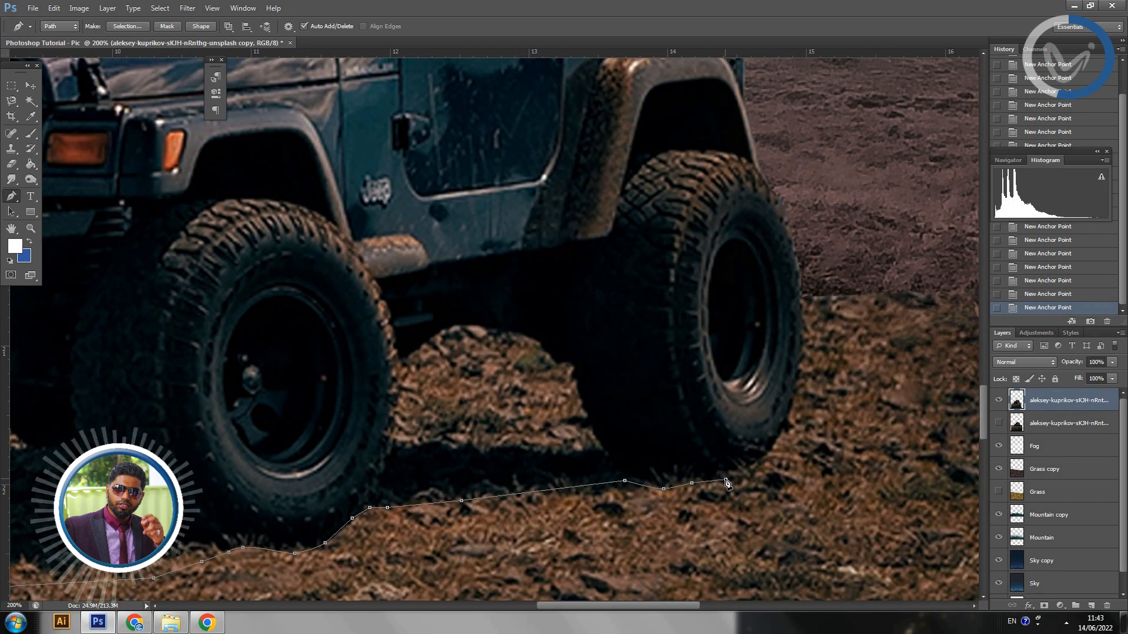
drag(802, 424, 671, 474)
click(645, 492)
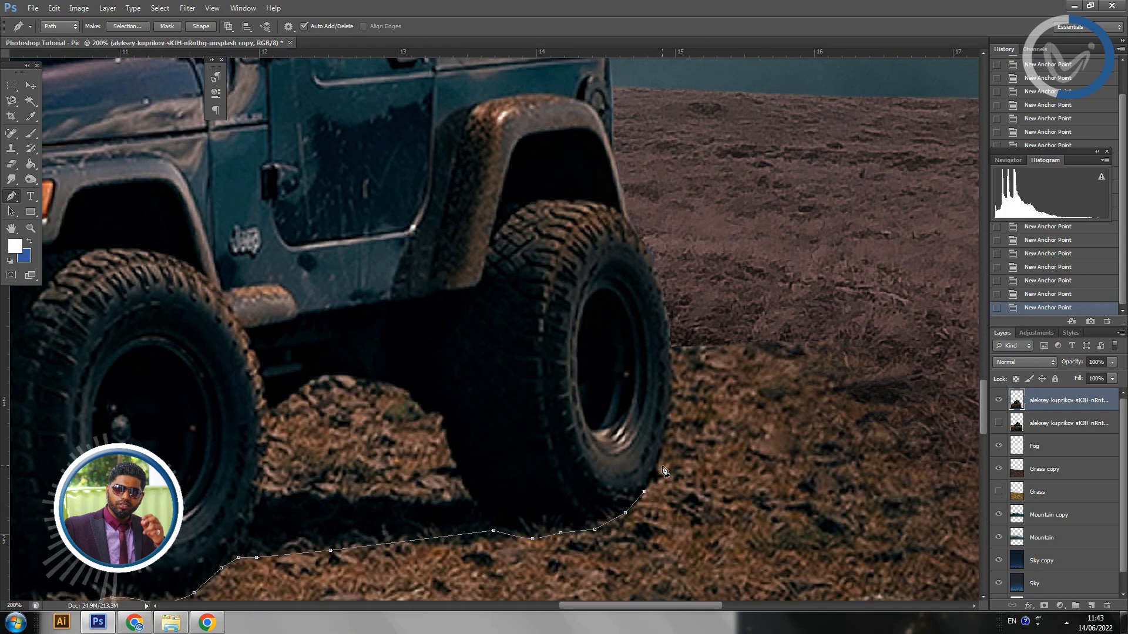
key(ctrl+z)
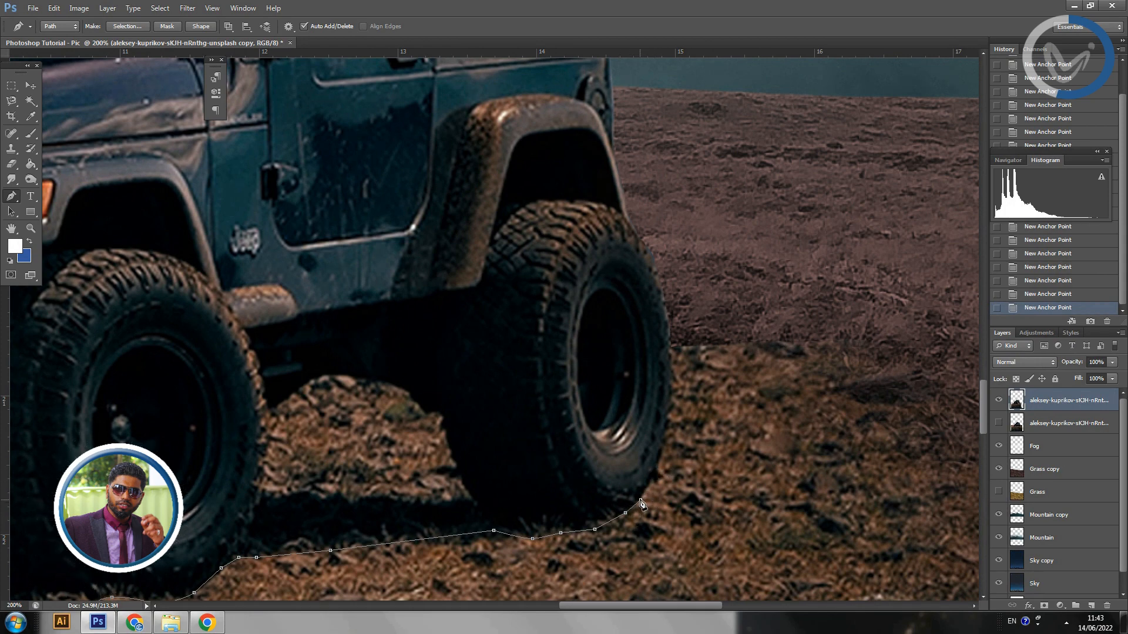
drag(709, 433, 674, 473)
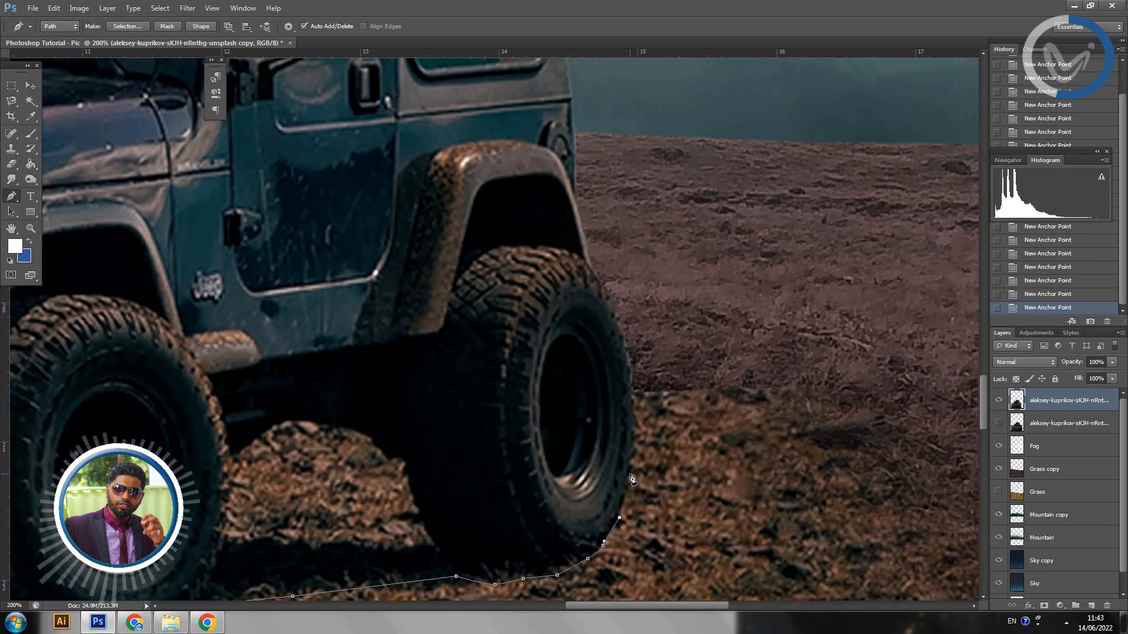
click(636, 443)
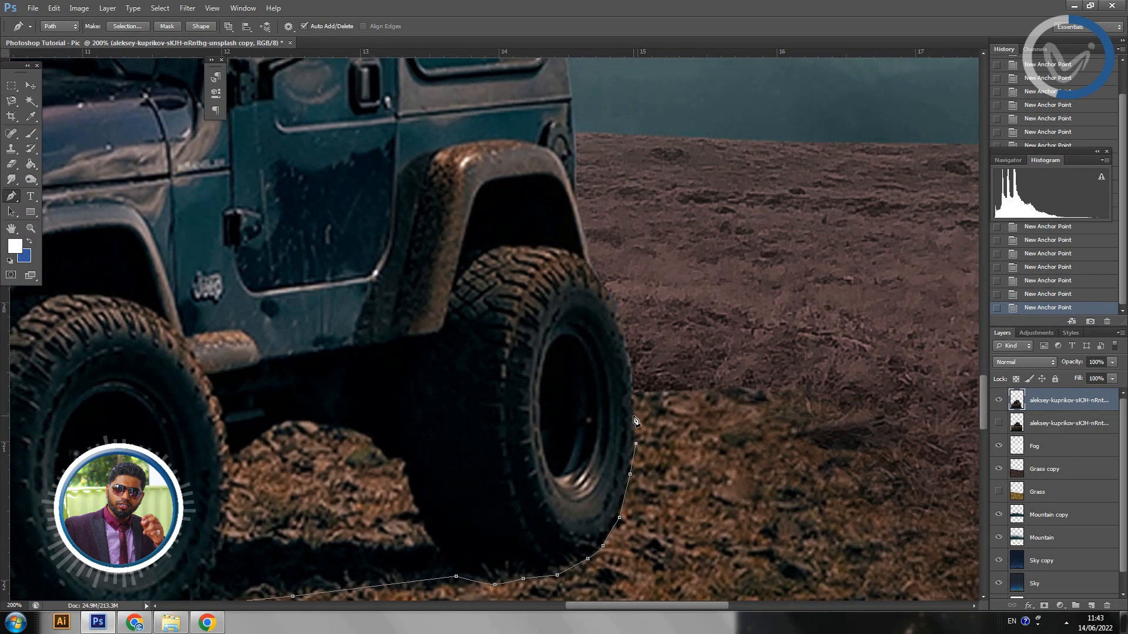
Carry the path away from the rear tyre, across the grass and down around the lower canvas edge beyond the brown ground.
drag(646, 379, 673, 371)
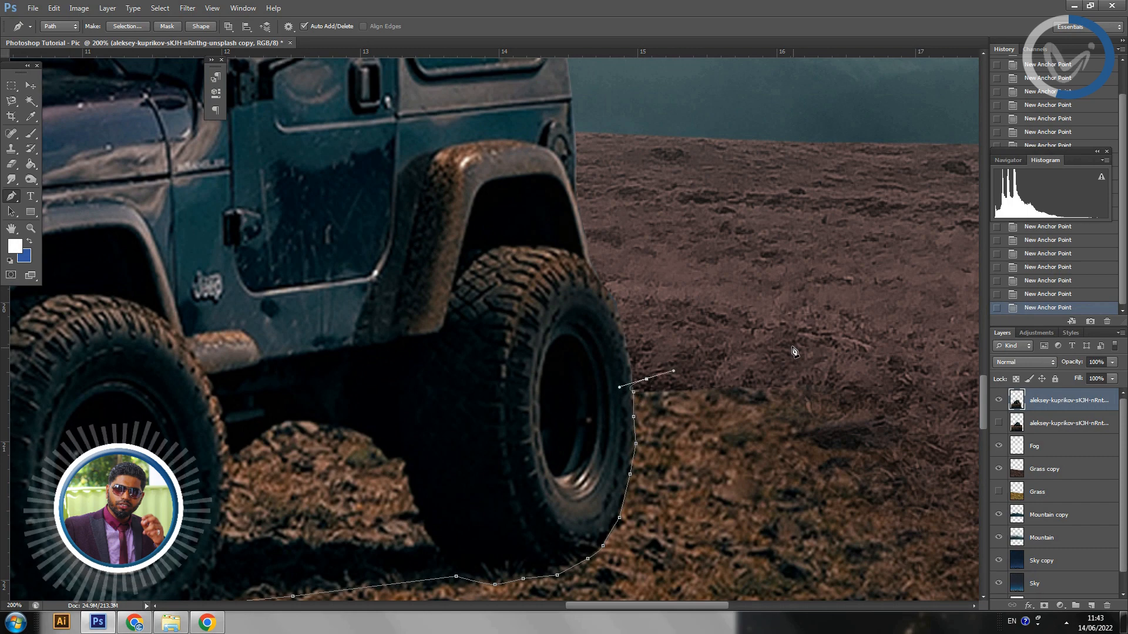
key(ctrl+minus)
key(ctrl+minus)
key(ctrl+minus)
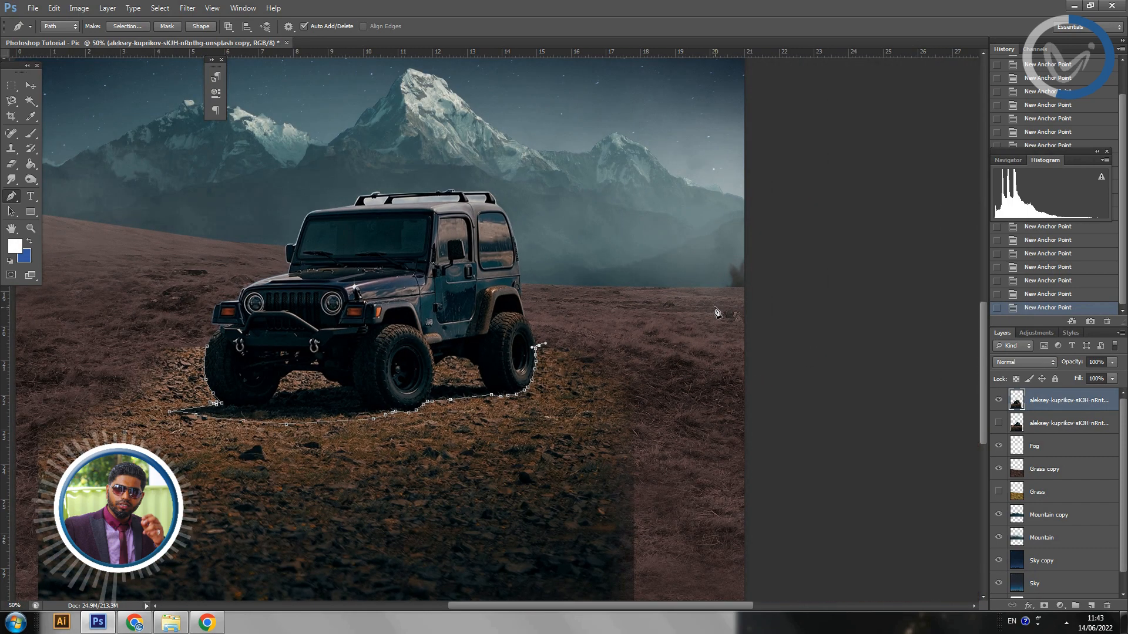
click(699, 416)
drag(681, 494, 614, 173)
click(648, 332)
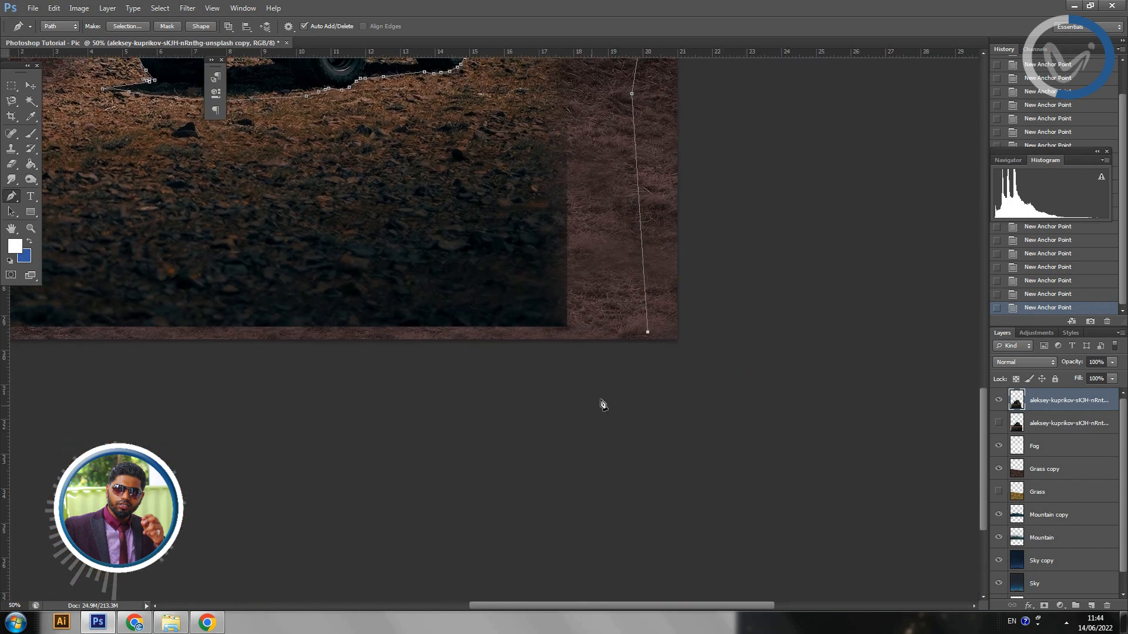
drag(550, 403, 441, 391)
drag(289, 396, 718, 472)
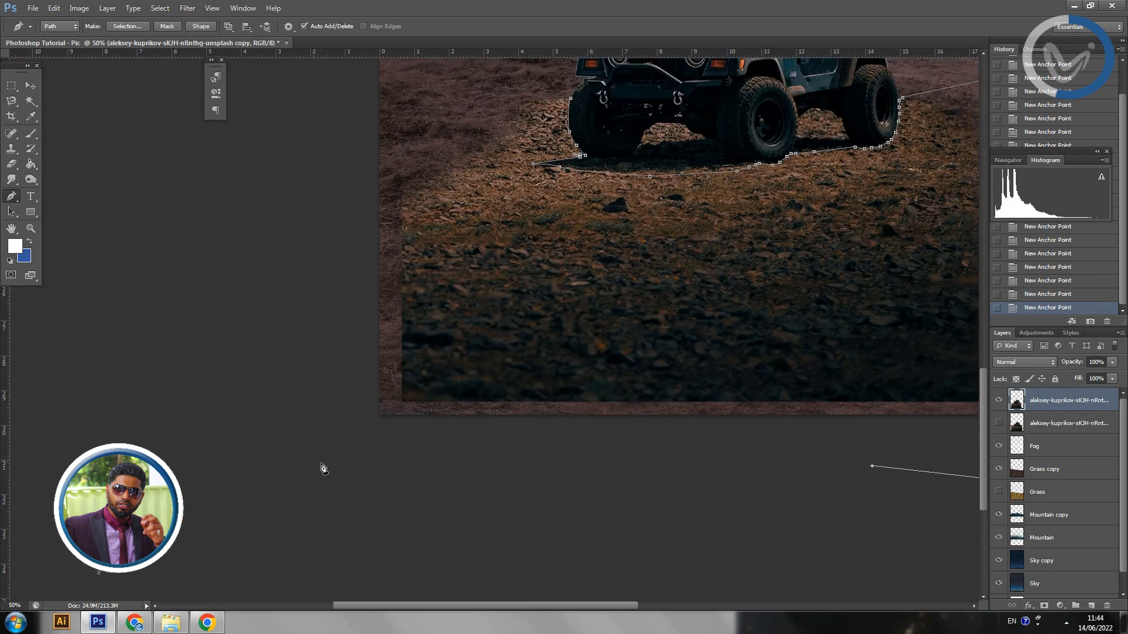
Loop the path around the canvas's lower-left side, back across the grass, and close it at the far front tyre.
click(295, 457)
click(324, 258)
click(352, 162)
click(419, 104)
click(504, 94)
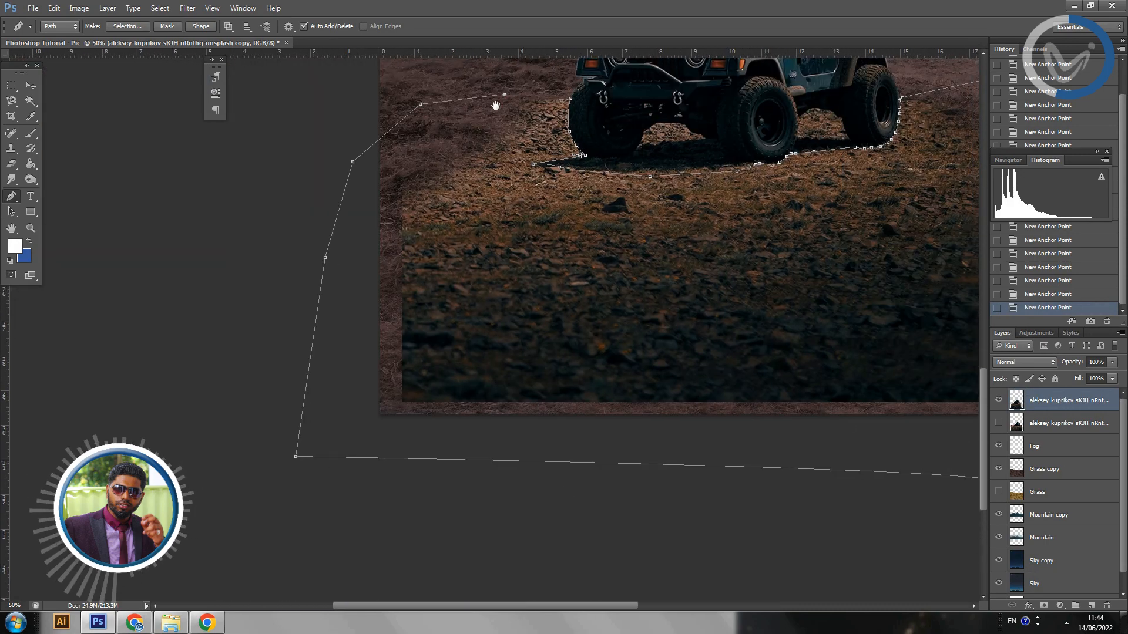
drag(467, 139, 374, 251)
click(433, 205)
click(453, 202)
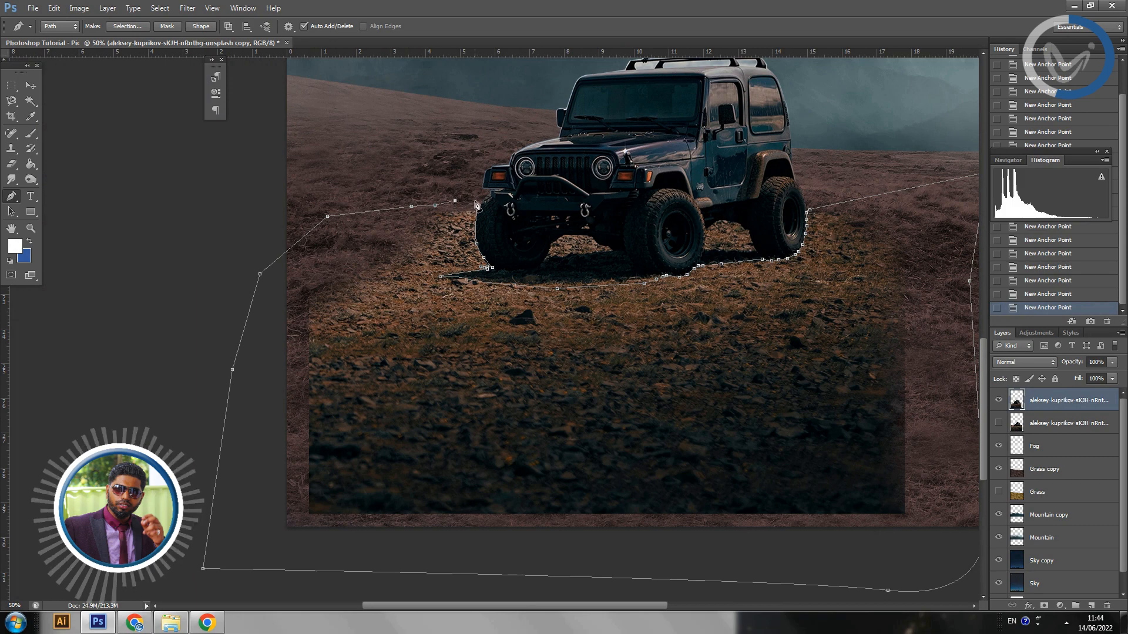
click(474, 201)
click(478, 214)
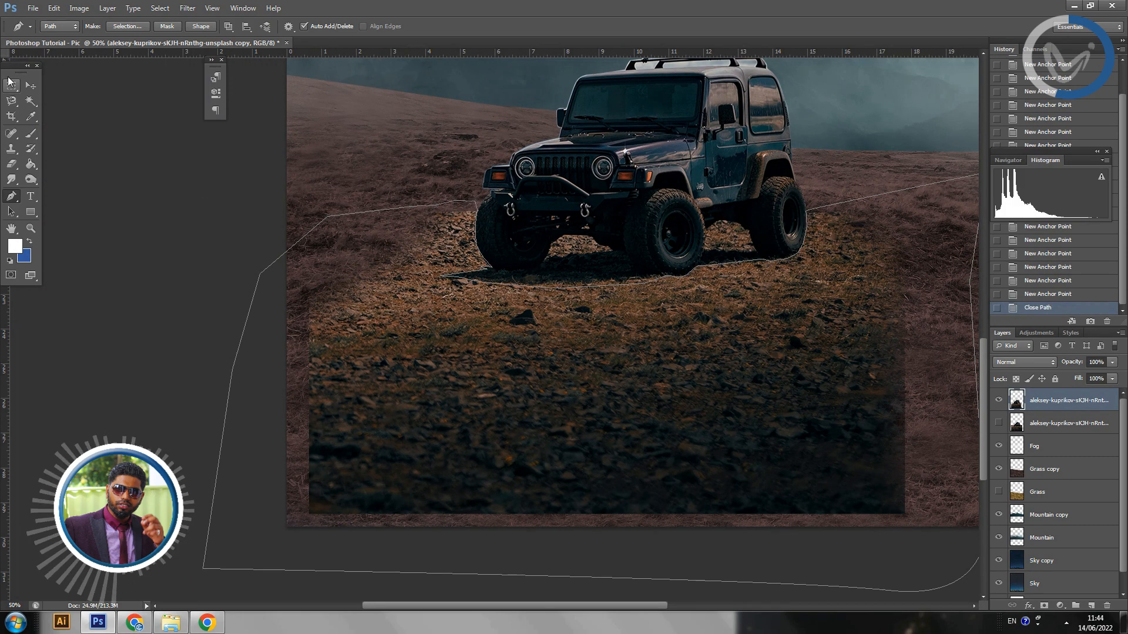
Turn the closed path into a selection and delete the enclosed brown ground from the jeep layer, leaving nothing selected.
click(127, 26)
key(Return)
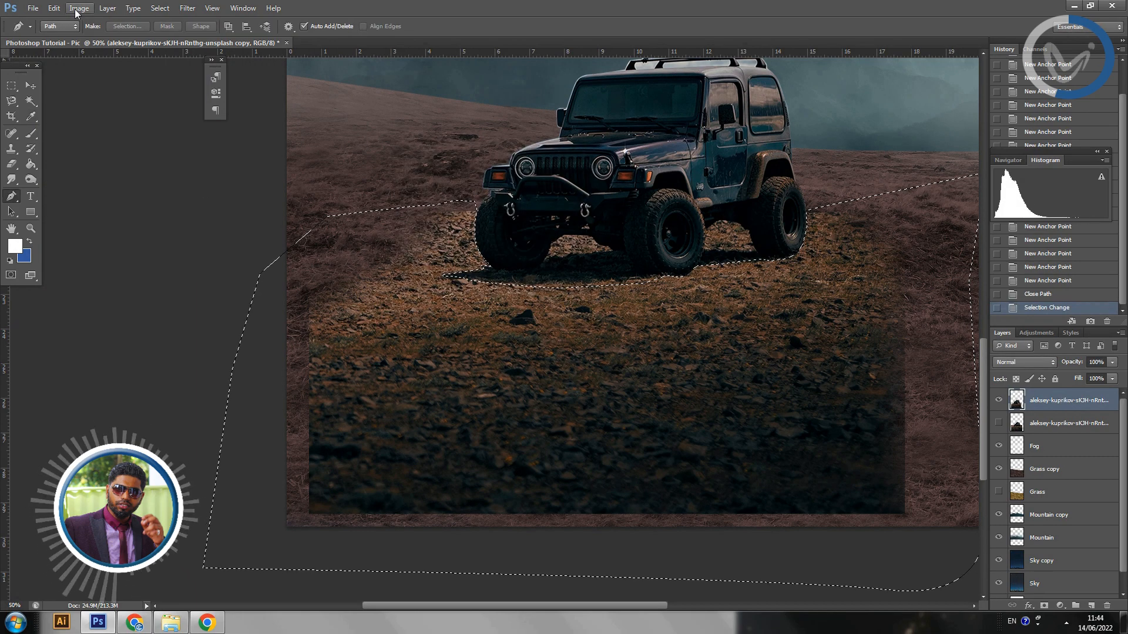
key(Delete)
key(ctrl+d)
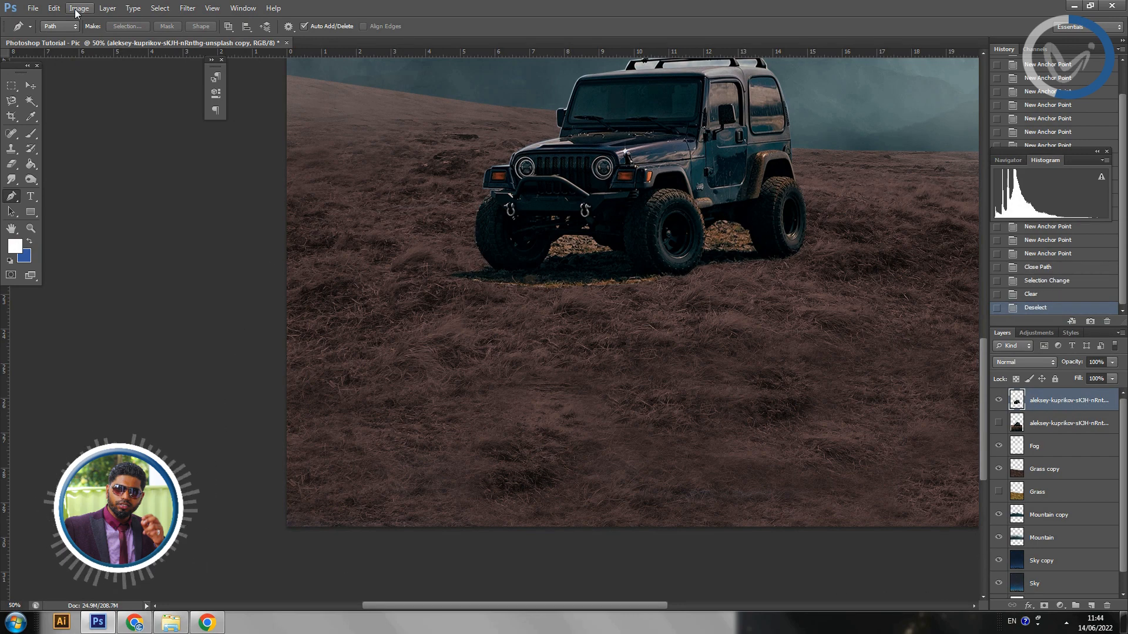
Soften the front edge of the jeep's shadow with a 154 px Eraser at 0% hardness, removing the brown fringe.
key(ctrl+plus)
key(ctrl+plus)
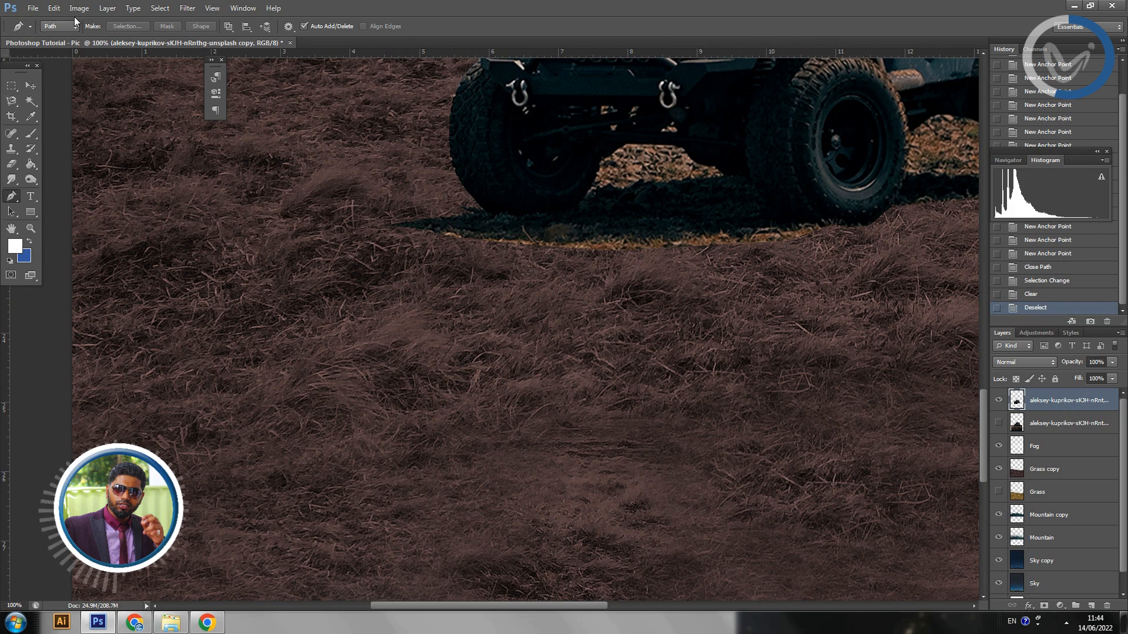
click(11, 164)
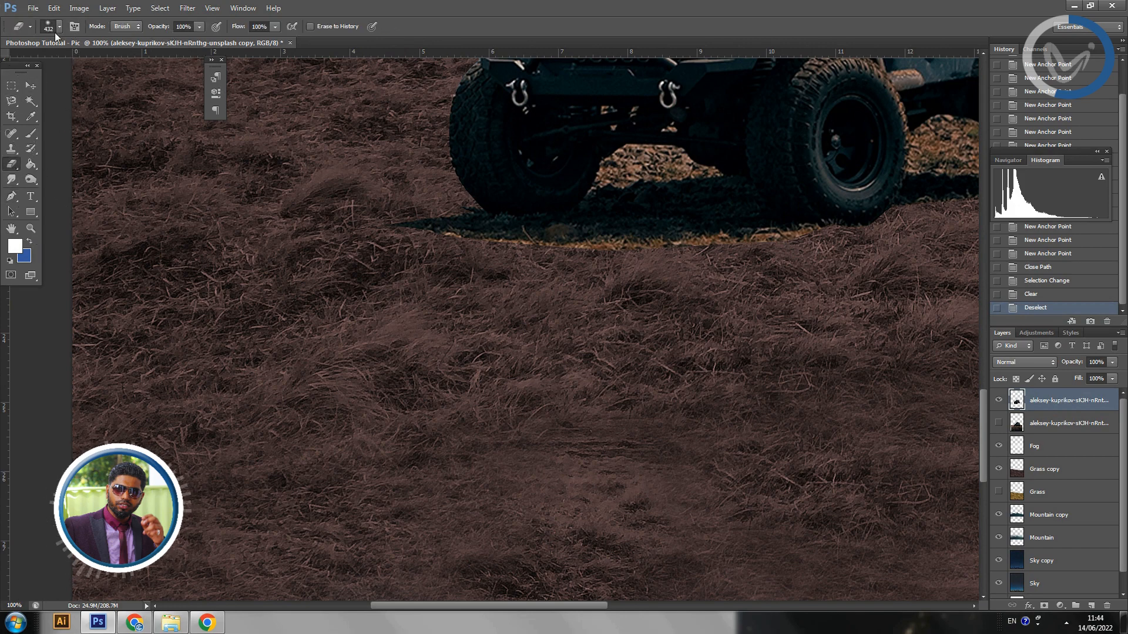
click(59, 27)
click(90, 63)
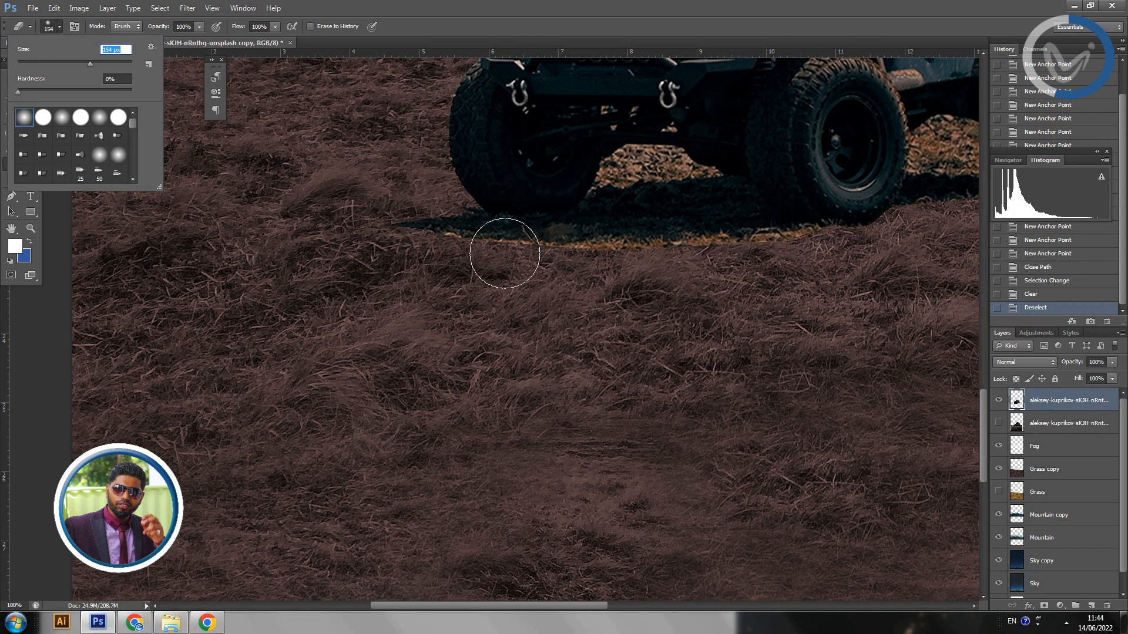
mouse_move(361, 241)
mouse_down()
mouse_move(486, 274)
mouse_move(521, 265)
mouse_move(549, 277)
mouse_up()
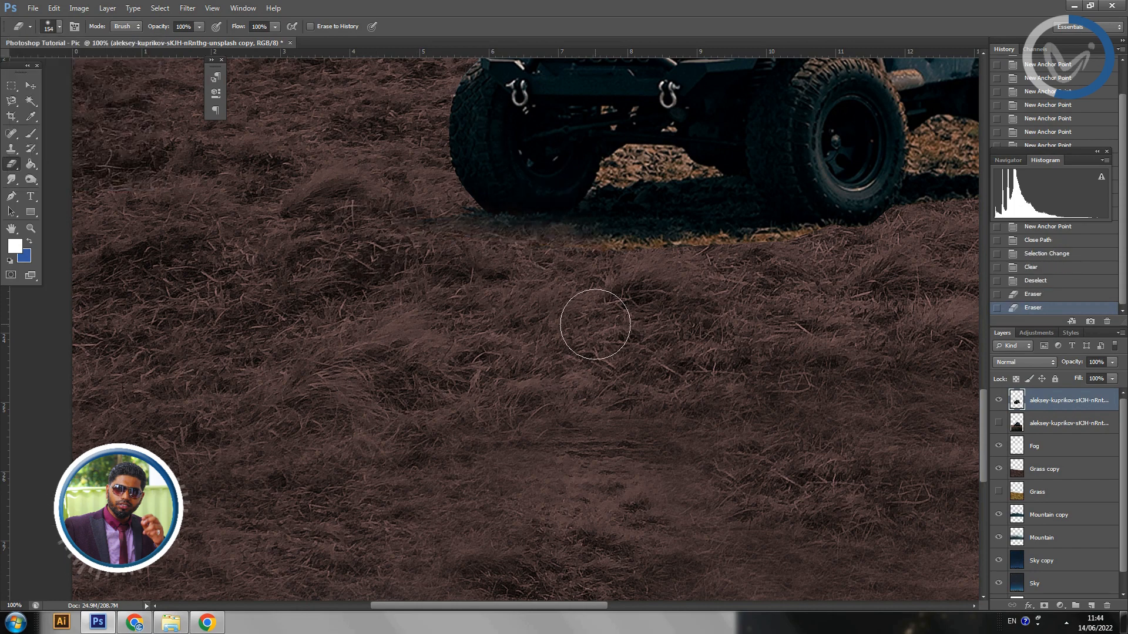
key(ctrl+z)
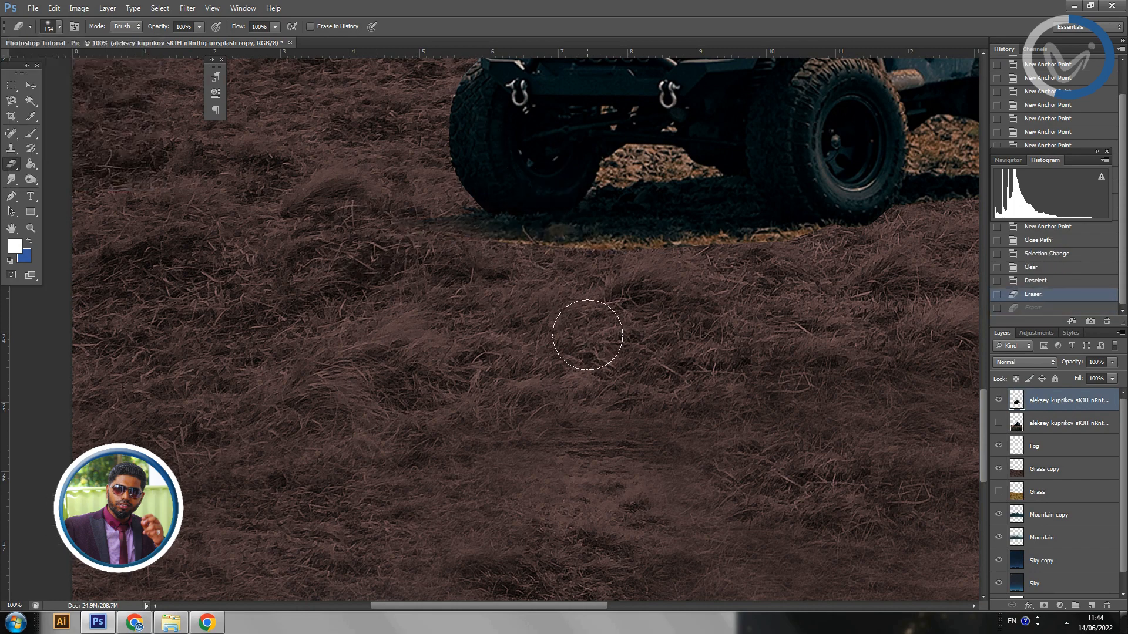
mouse_move(532, 272)
mouse_down()
mouse_move(788, 289)
mouse_move(783, 272)
mouse_up()
mouse_move(850, 288)
mouse_down()
mouse_move(511, 446)
mouse_move(443, 506)
mouse_move(400, 506)
mouse_move(390, 486)
mouse_move(329, 498)
mouse_up()
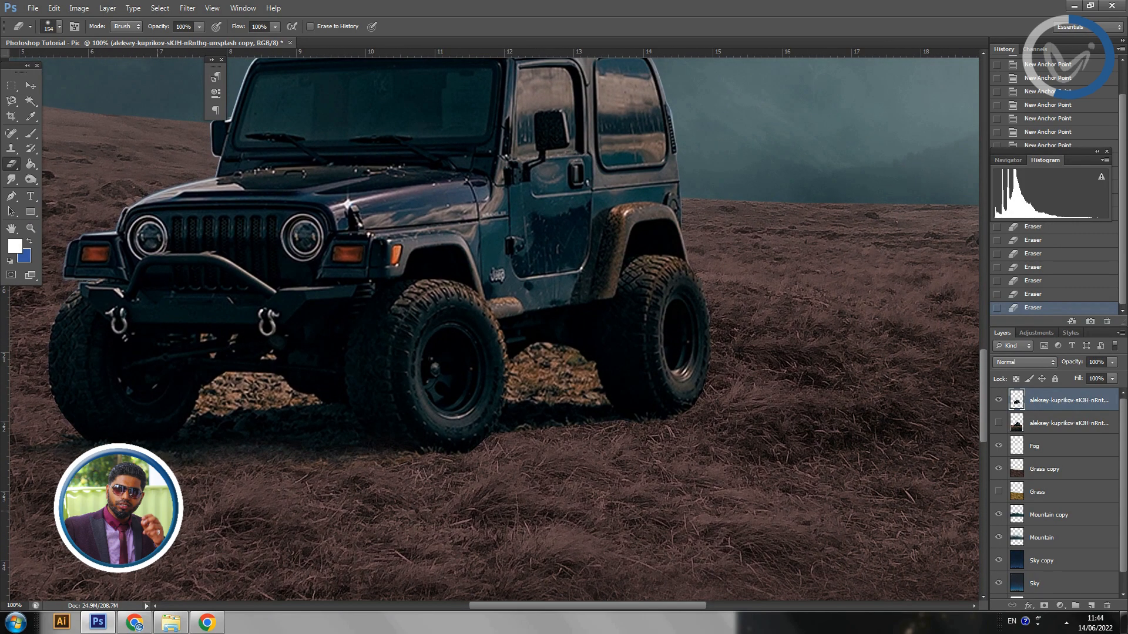
Undo the last three eraser strokes and erase again along the shadow's front edge near the near front tyre.
key(ctrl+alt+z)
key(ctrl+alt+z)
key(ctrl+alt+z)
drag(373, 498, 301, 501)
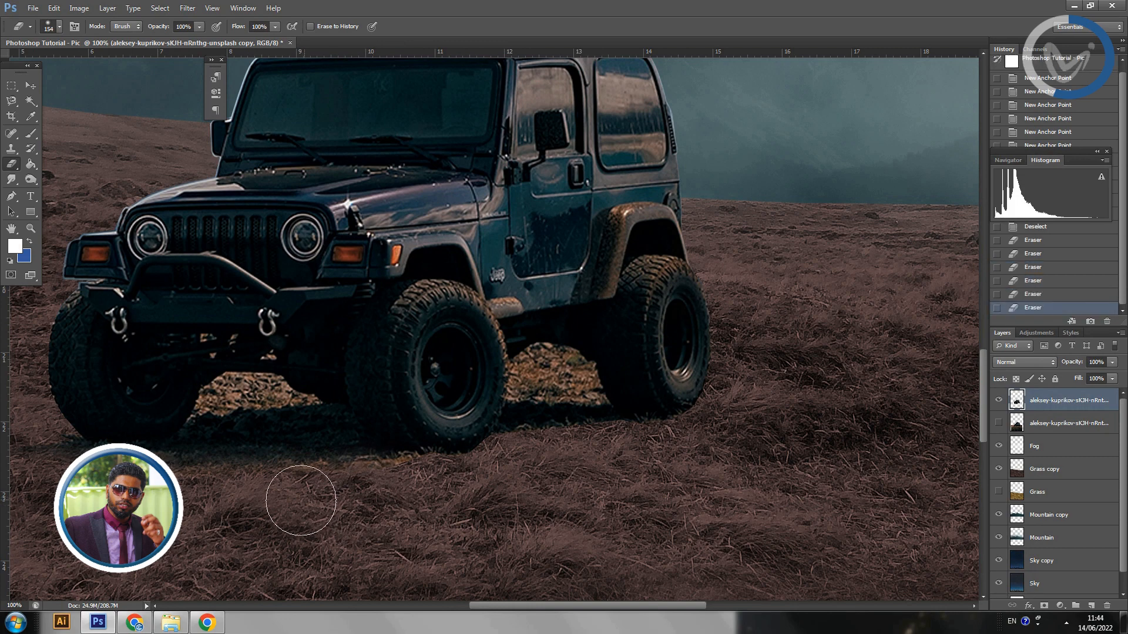
Erase the middle of the brown ground visible between the near front and rear tyres with a 119 px soft Eraser.
scroll(382, 536, right, 4)
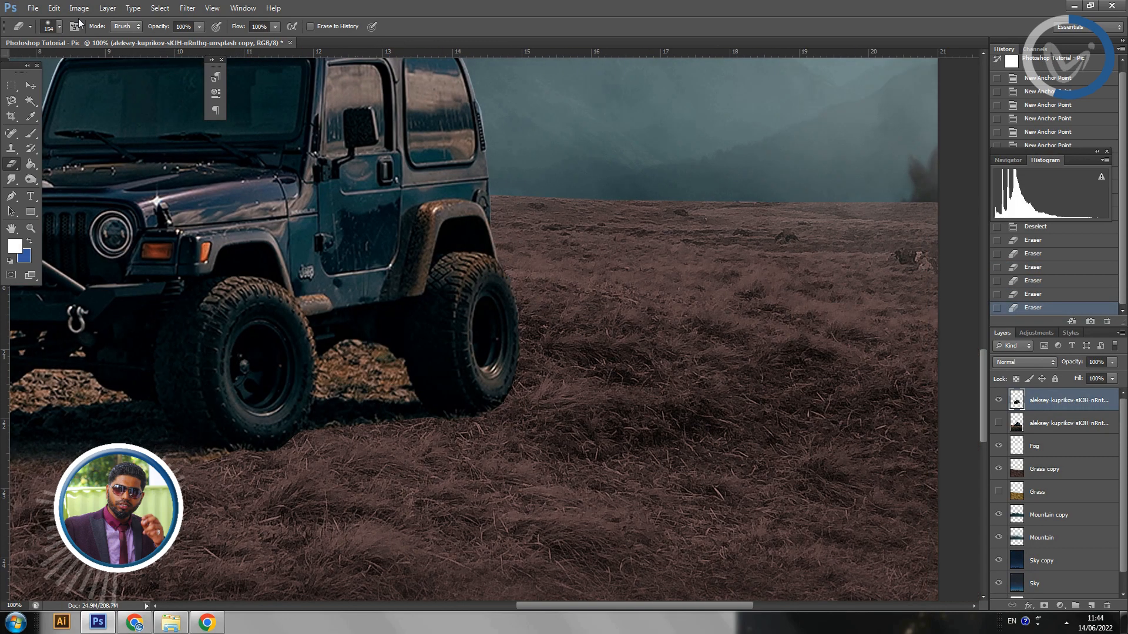
click(57, 27)
click(63, 63)
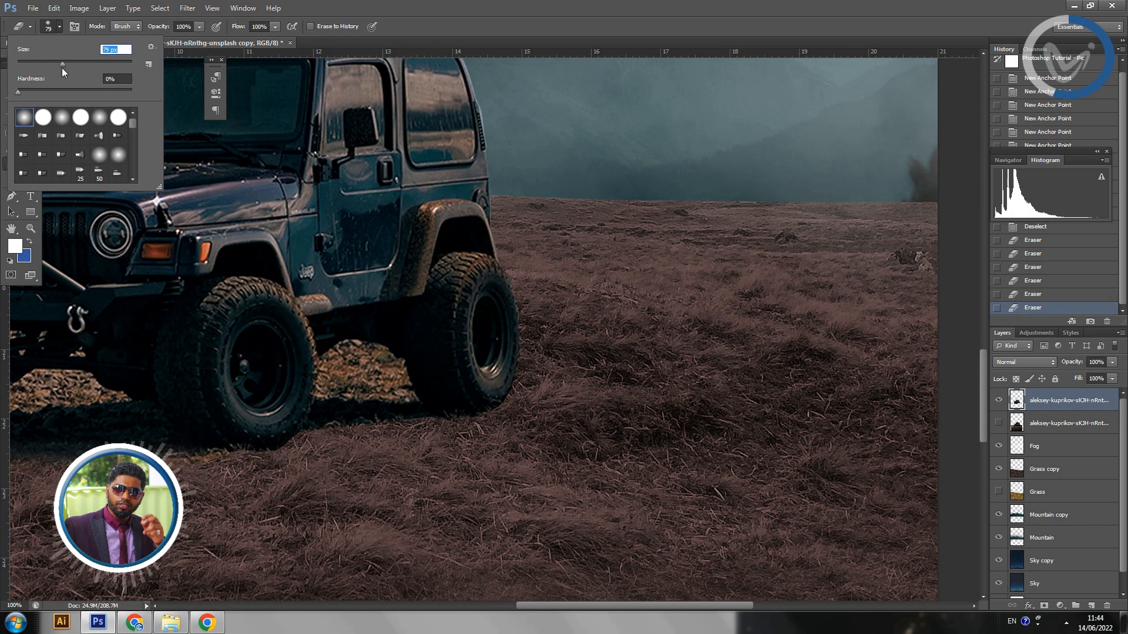
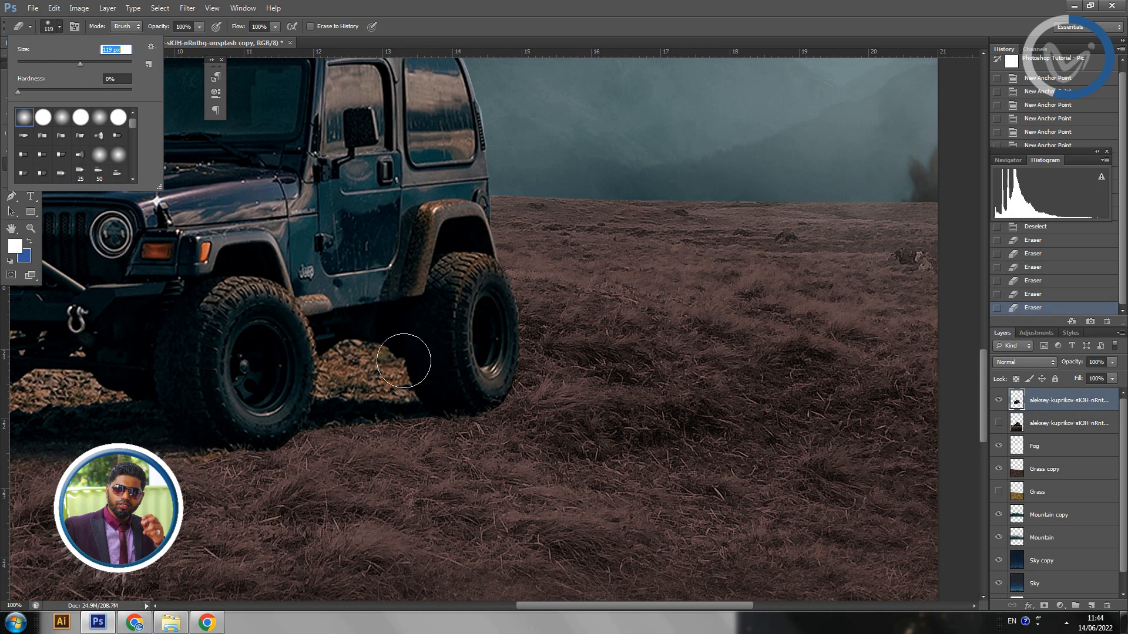
click(354, 368)
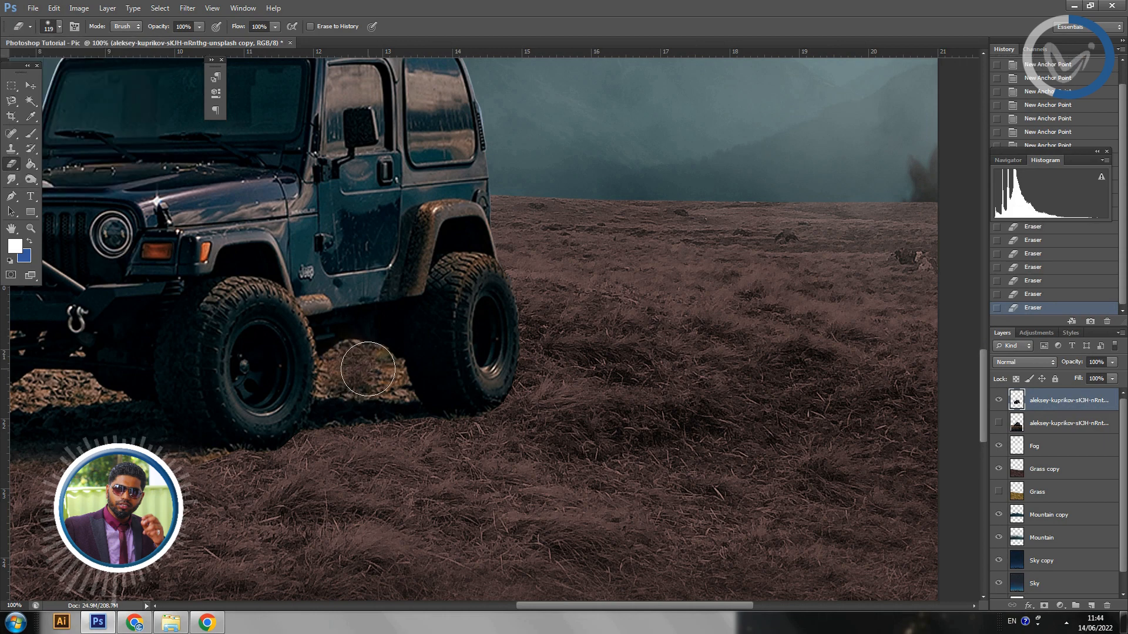
Erase the brown ground beneath the front bumper with a 52 px Eraser and undo the last stroke.
drag(284, 397, 480, 419)
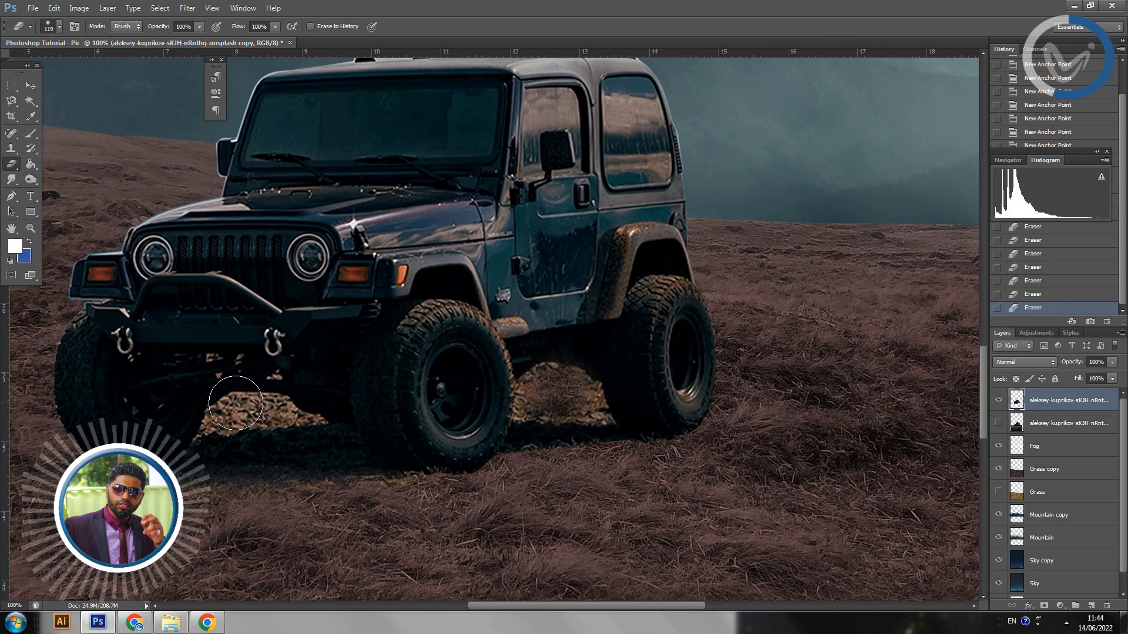
click(59, 27)
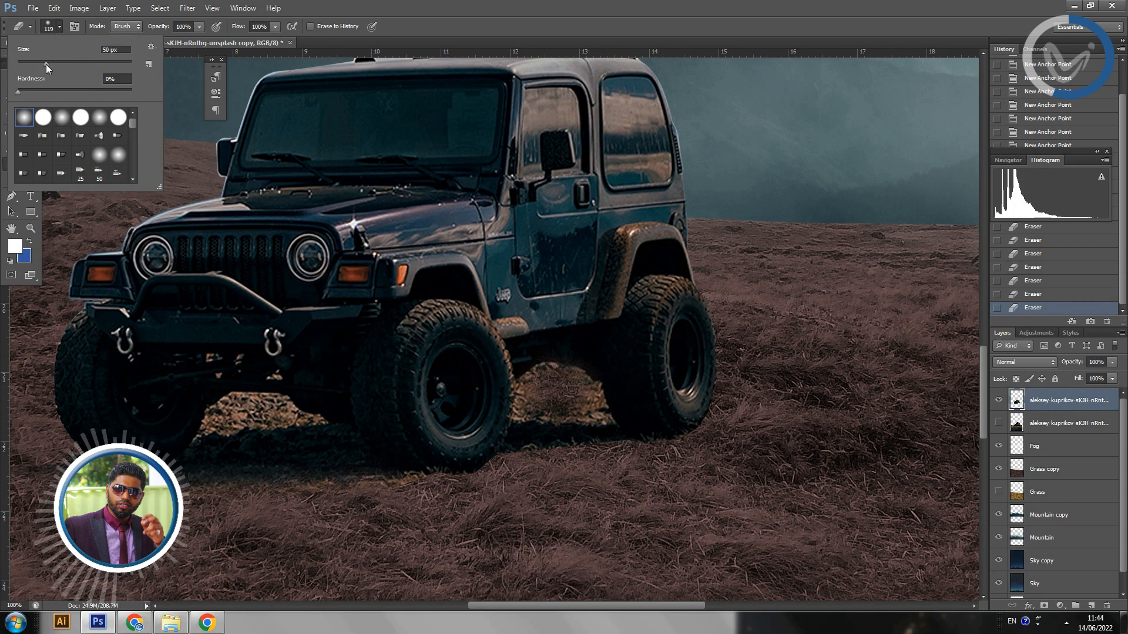
drag(47, 68, 47, 65)
click(214, 424)
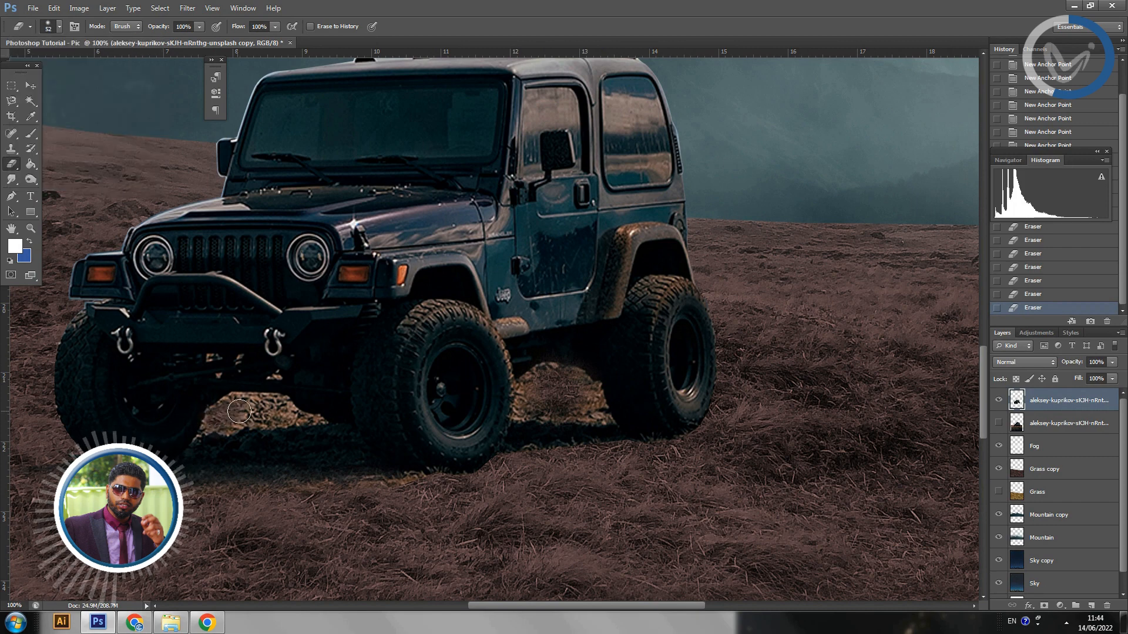
drag(259, 412, 286, 410)
drag(288, 412, 302, 419)
key(ctrl+z)
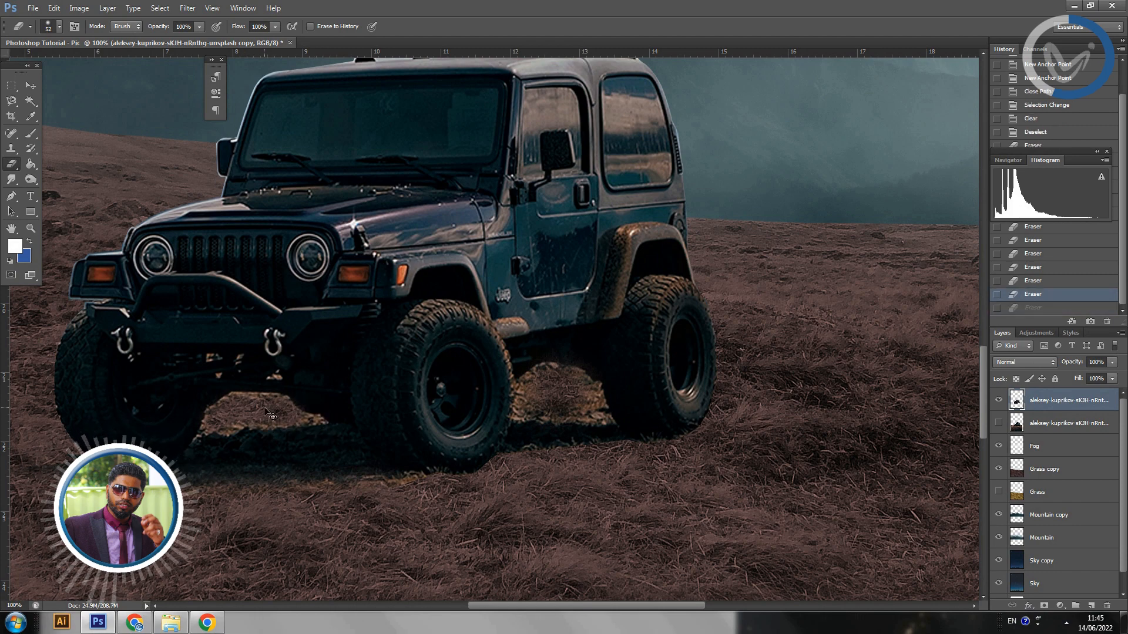
Clean the brown fringe around the opening beneath the front bumper with a 28 px Eraser, undoing and redoing one stroke.
key(ctrl+plus)
key(ctrl+plus)
drag(224, 420, 821, 292)
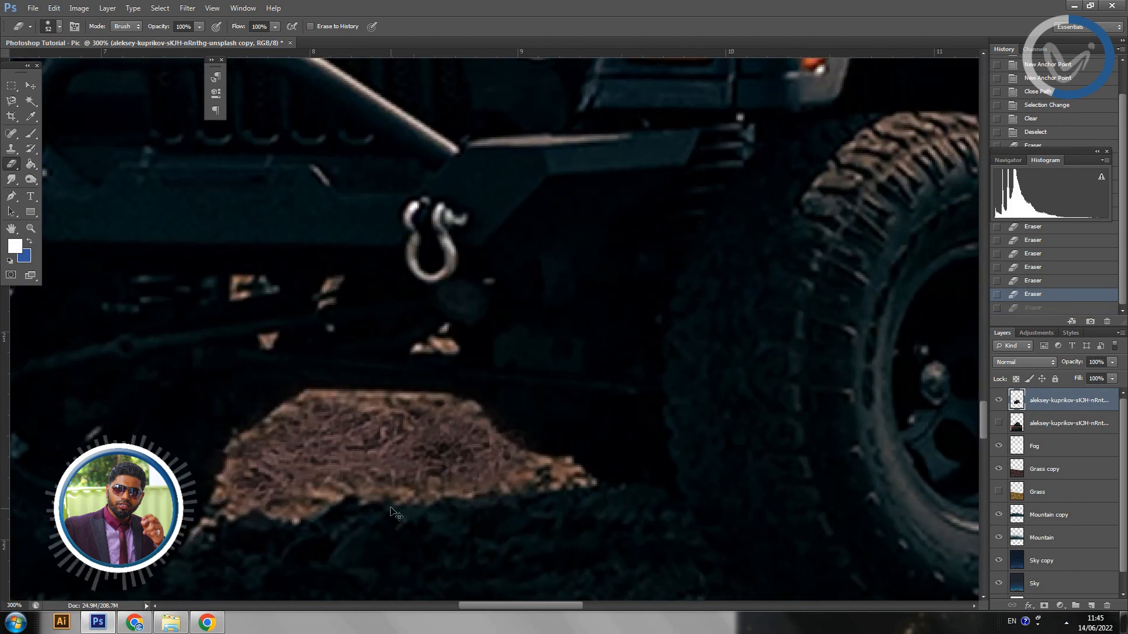
mouse_move(489, 469)
mouse_down()
mouse_move(455, 473)
mouse_move(562, 473)
mouse_move(517, 465)
mouse_move(444, 421)
mouse_move(306, 410)
mouse_move(234, 482)
mouse_up()
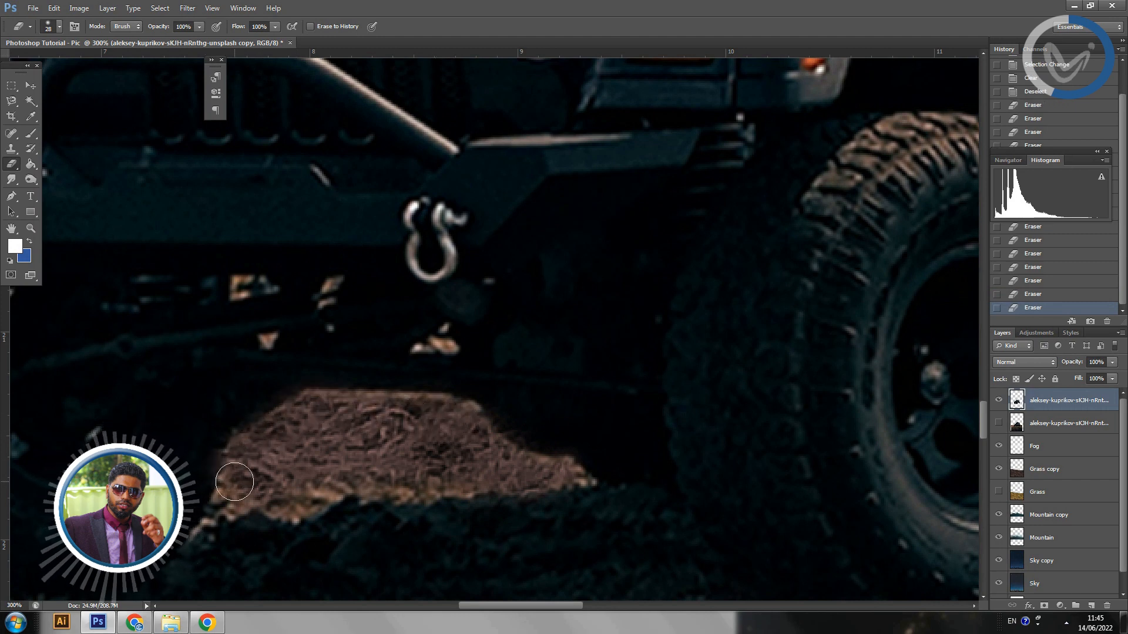
key(ctrl+z)
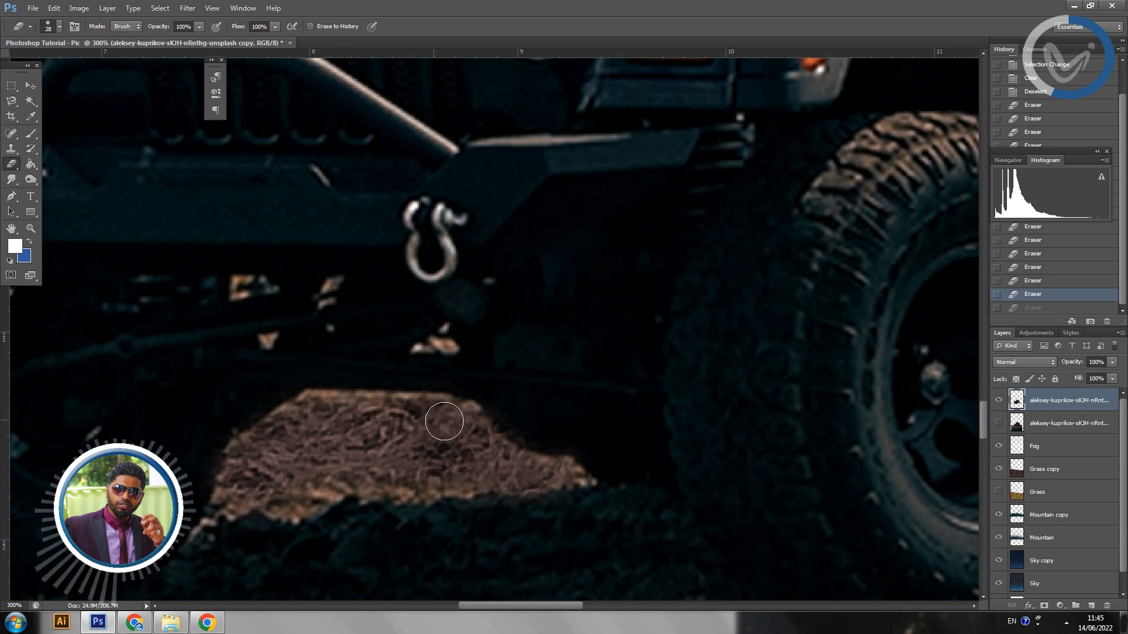
mouse_move(444, 421)
mouse_down()
mouse_move(438, 459)
mouse_move(455, 467)
mouse_move(264, 498)
mouse_up()
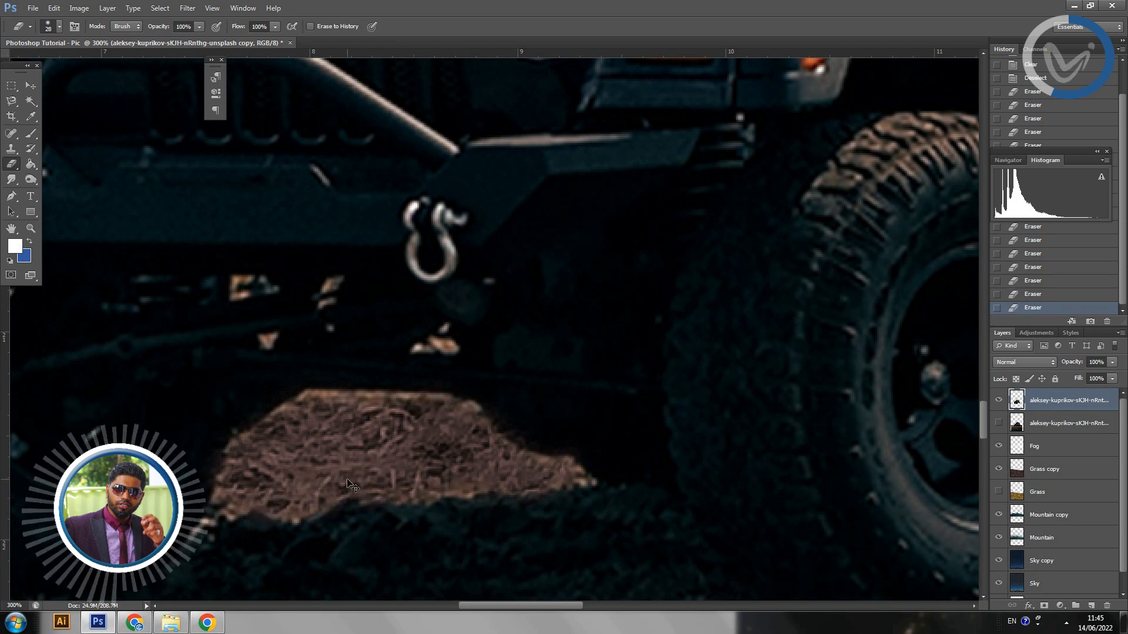
key(ctrl+minus)
key(ctrl+minus)
key(ctrl+minus)
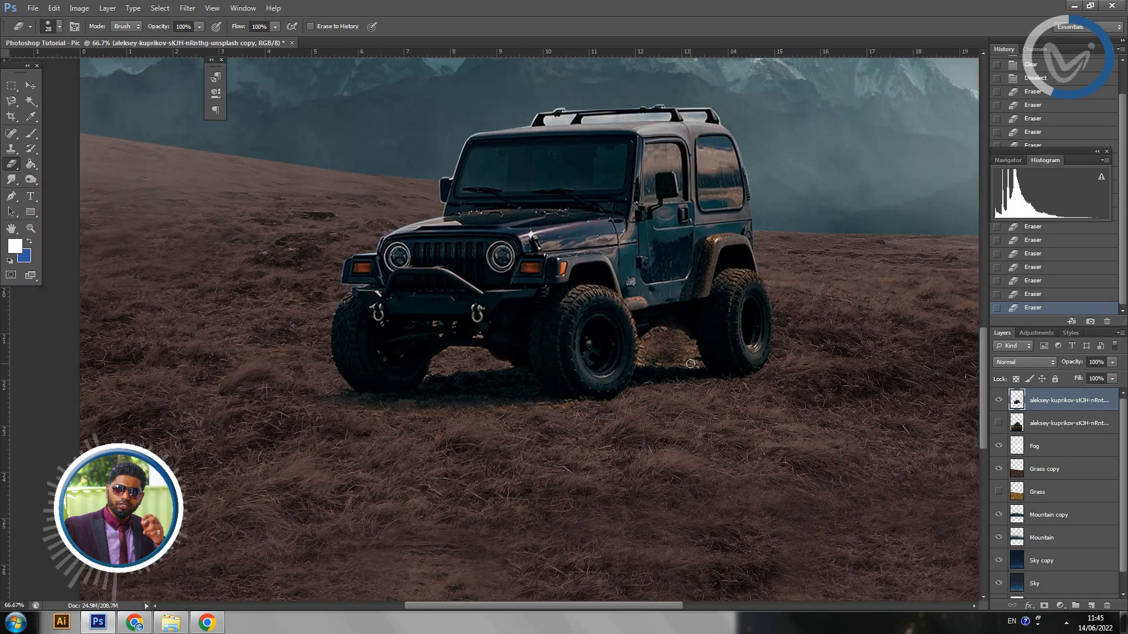
Erase the brown fringe along the shadow's front edge below the near front tyre with the 28 px Eraser.
key(ctrl+plus)
key(ctrl+plus)
key(ctrl+plus)
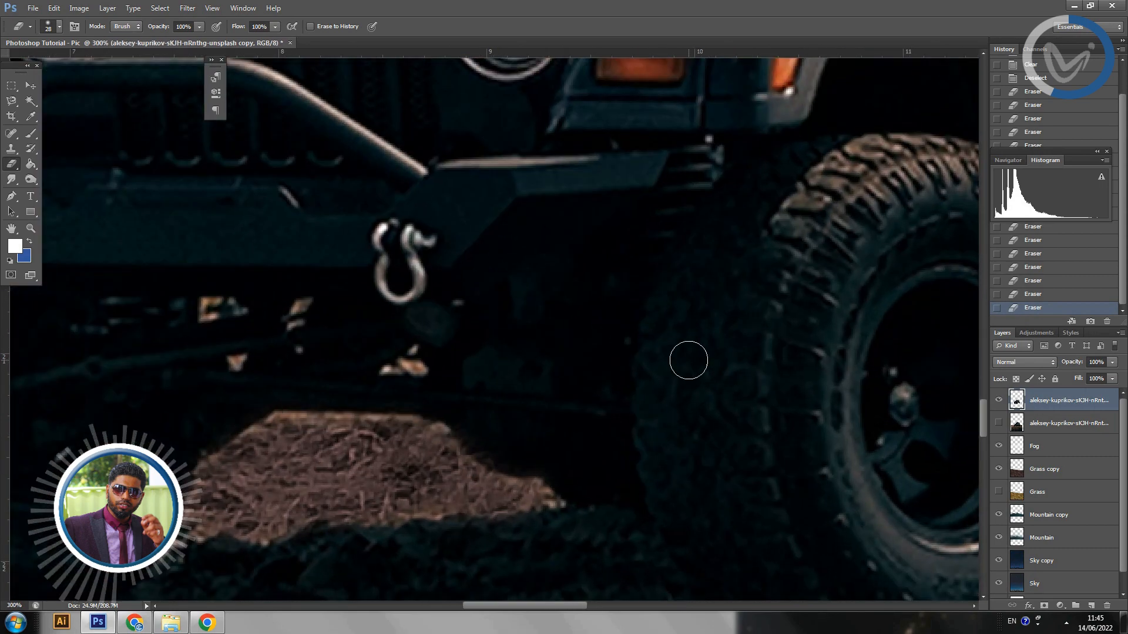
mouse_move(687, 360)
mouse_down()
mouse_move(500, 314)
mouse_move(425, 267)
mouse_move(427, 208)
mouse_up()
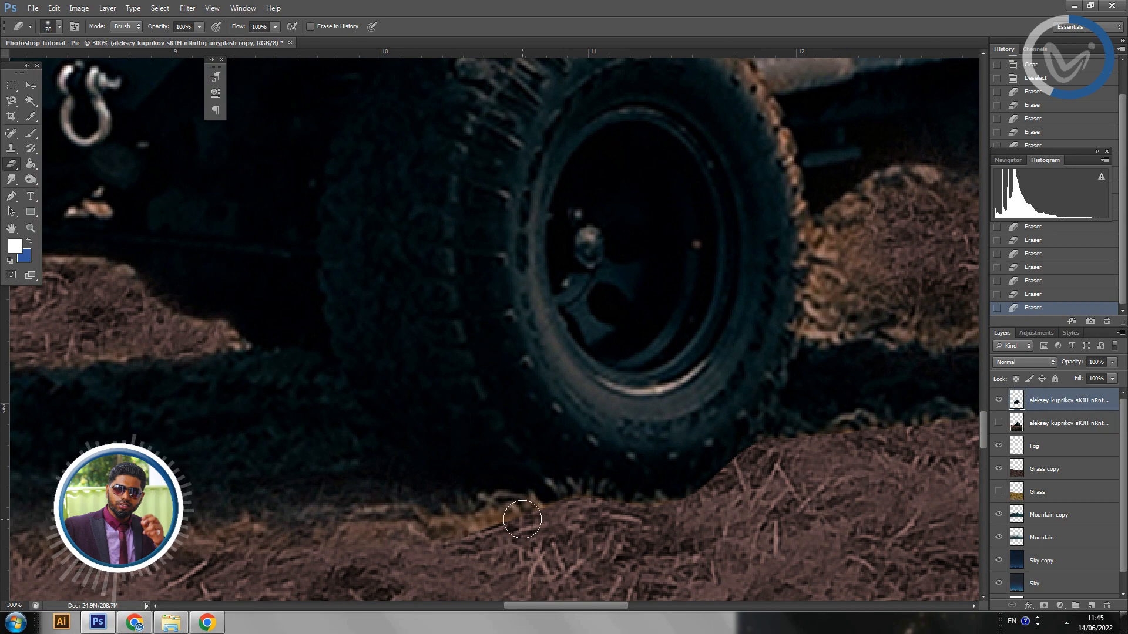
mouse_move(531, 518)
mouse_down()
mouse_move(451, 529)
mouse_move(504, 536)
mouse_move(437, 531)
mouse_move(522, 553)
mouse_up()
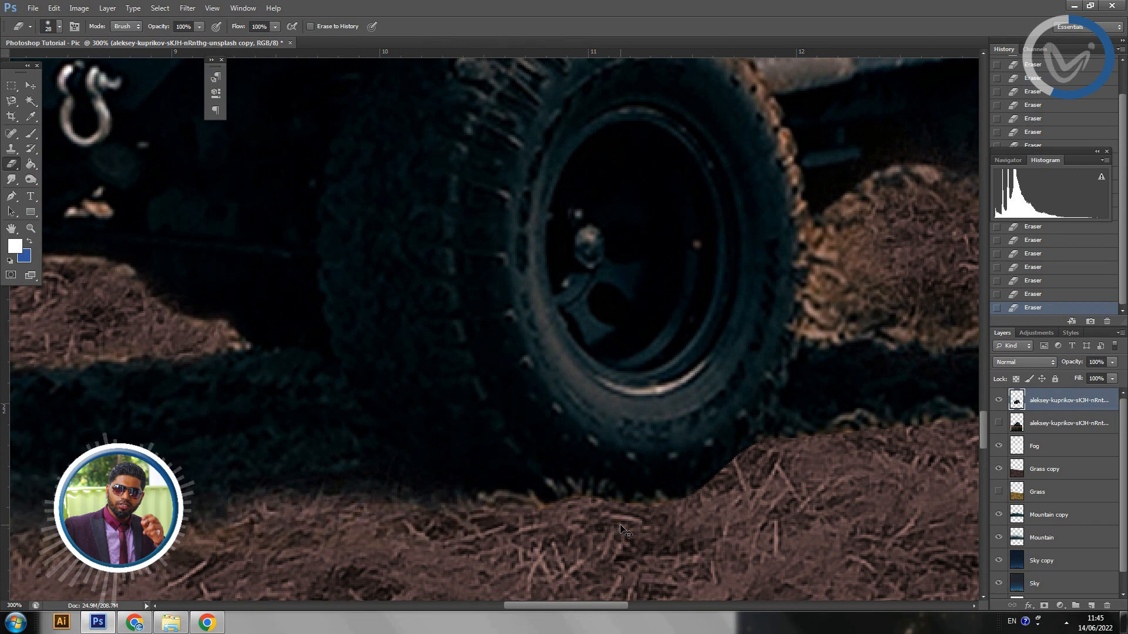
key(ctrl+z)
drag(452, 546, 320, 534)
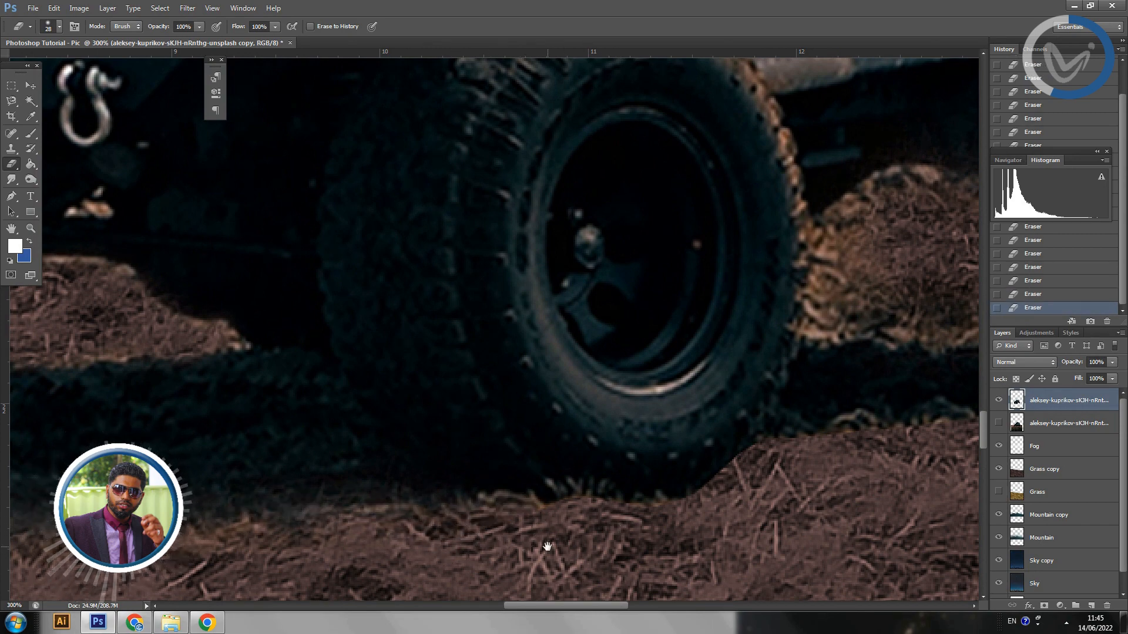
Erase the remaining brown ground between the near front and rear tyres with the 28 px Eraser.
drag(546, 547, 303, 543)
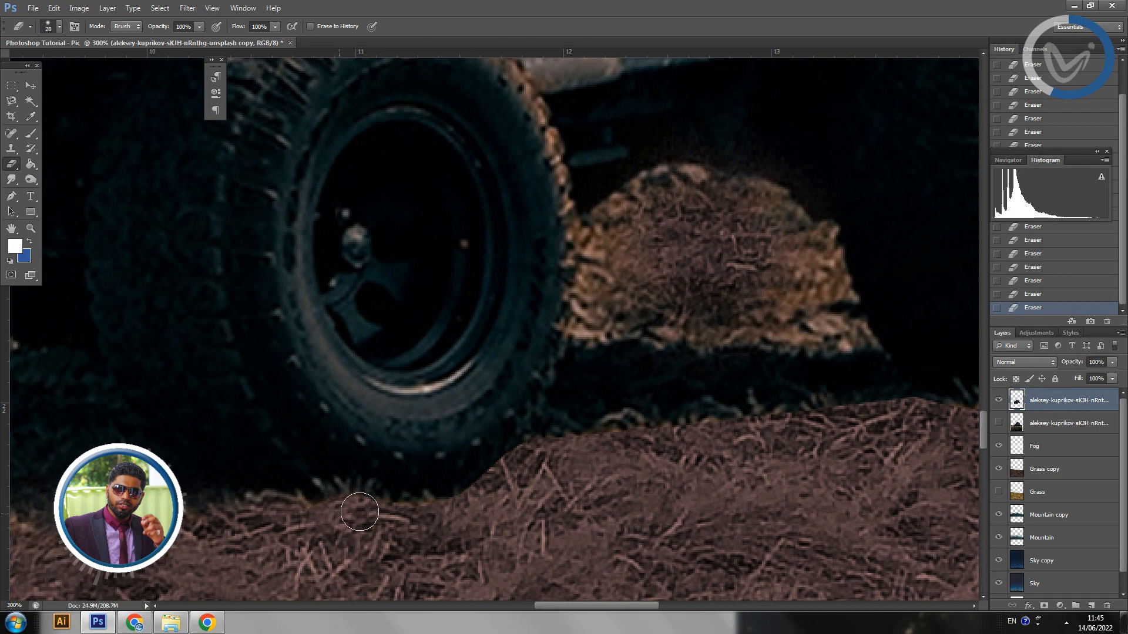
drag(542, 510, 194, 588)
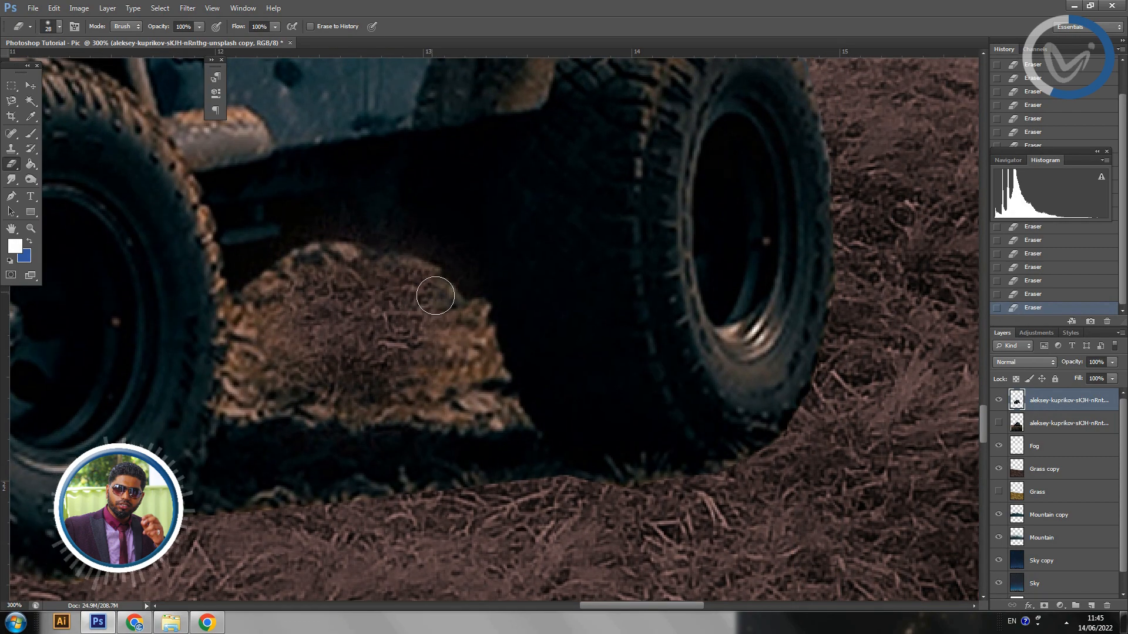
mouse_move(435, 296)
mouse_down()
mouse_move(466, 312)
mouse_move(486, 372)
mouse_move(468, 394)
mouse_move(428, 363)
mouse_move(478, 373)
mouse_move(498, 397)
mouse_move(478, 412)
mouse_move(246, 401)
mouse_move(241, 376)
mouse_move(260, 307)
mouse_move(314, 262)
mouse_move(398, 285)
mouse_up()
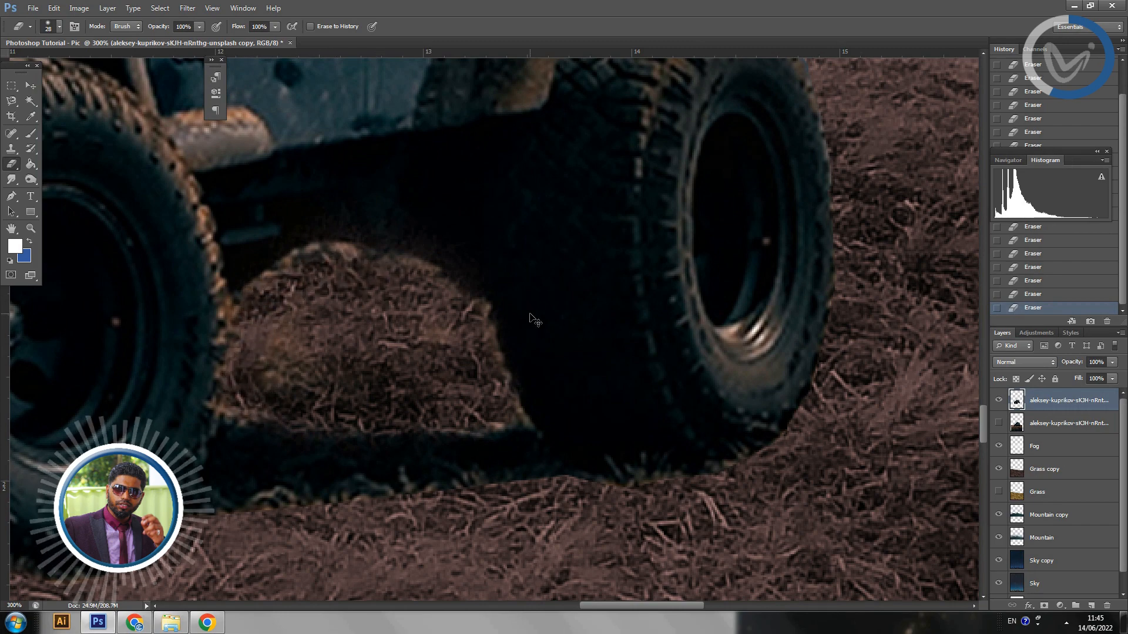
Select the original sky in the roof rack's middle gap with the Magic Wand and delete it from the jeep layer.
scroll(535, 320, down, 5)
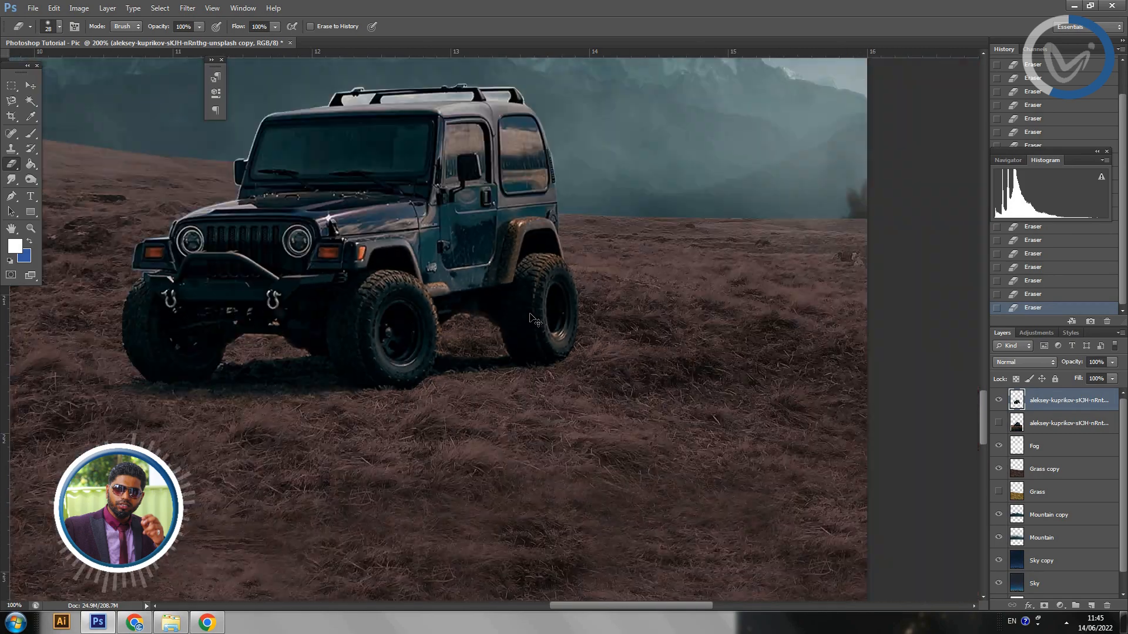
scroll(530, 314, up, 4)
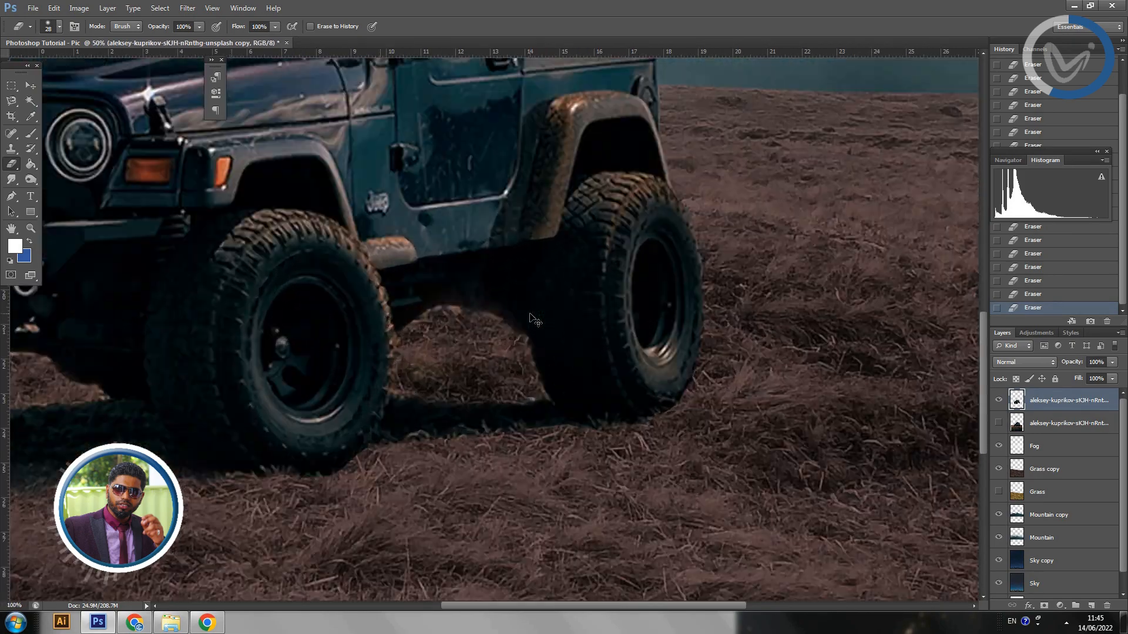
drag(589, 284, 805, 588)
drag(426, 94, 448, 274)
click(28, 103)
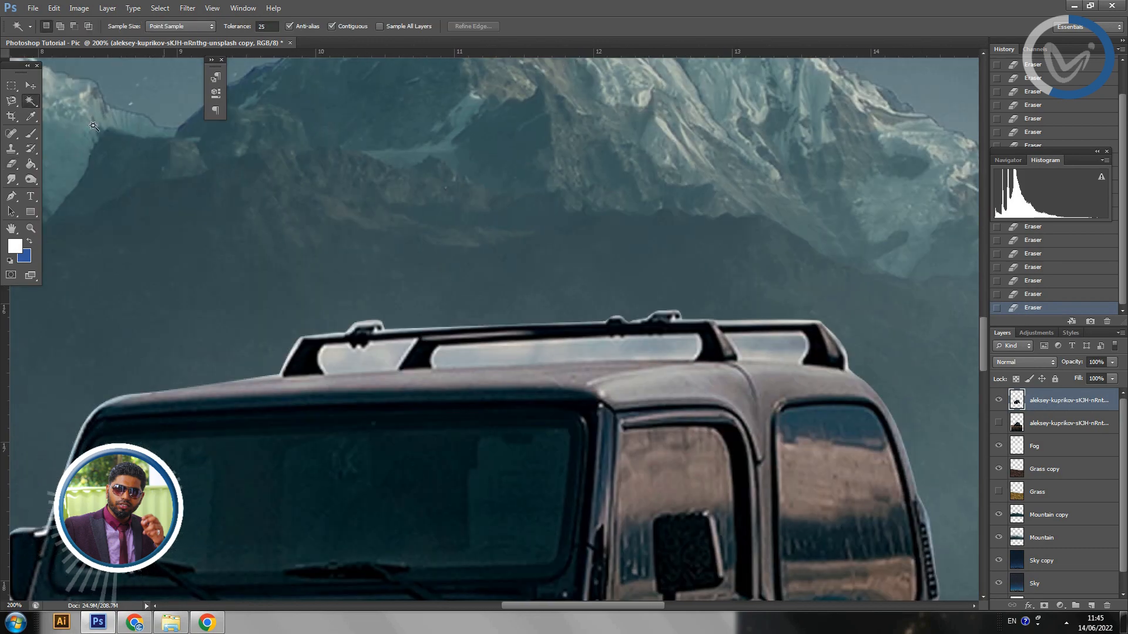
click(577, 348)
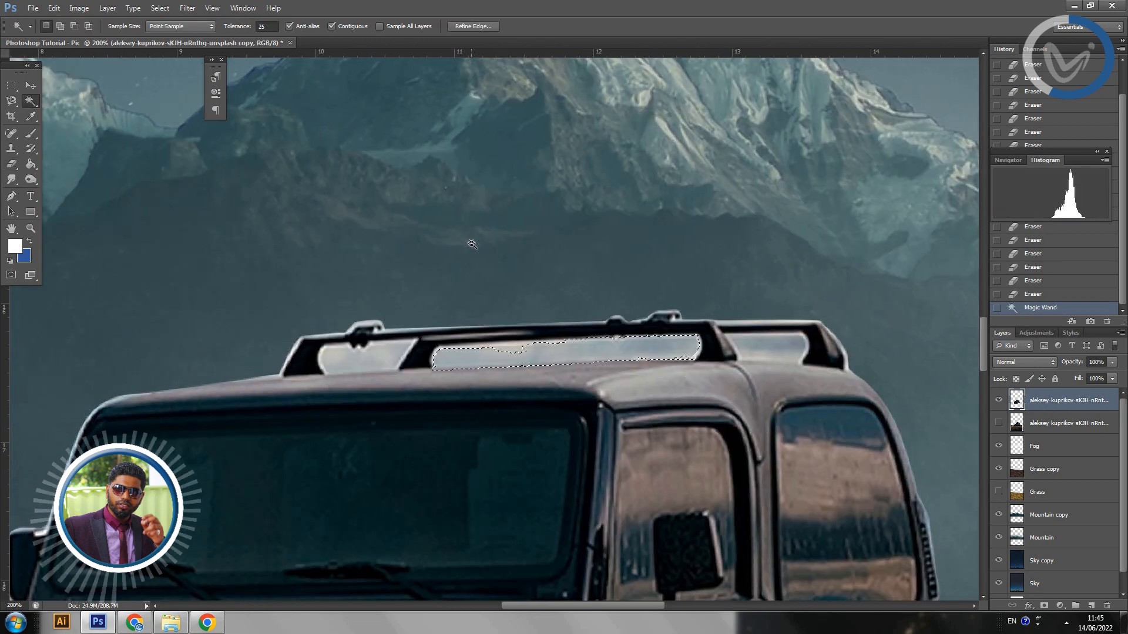
key(Delete)
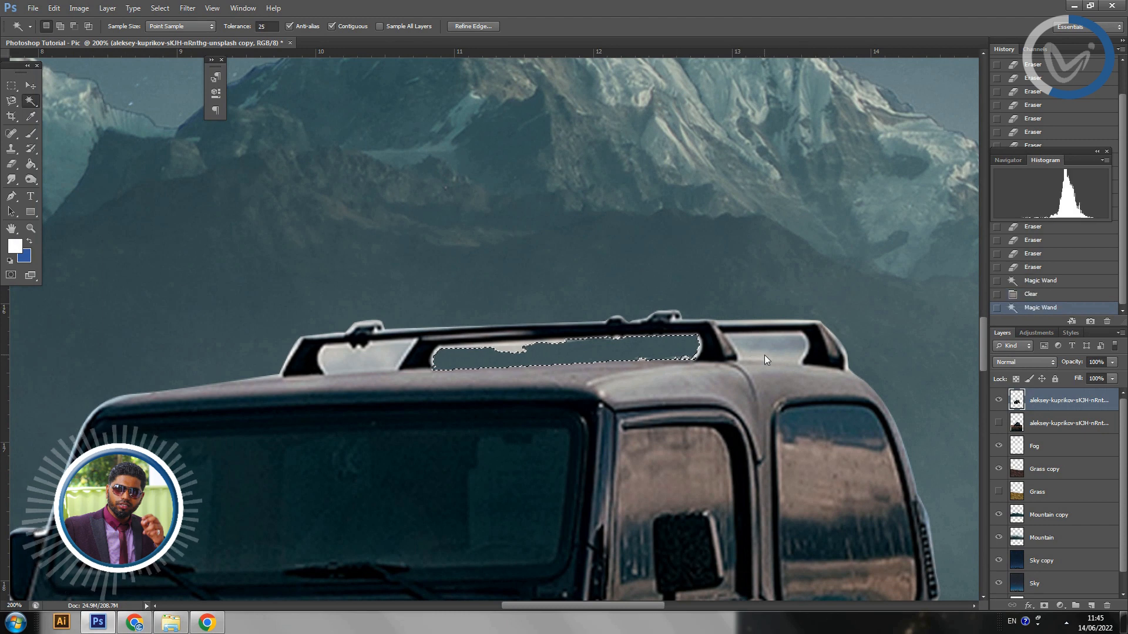
Delete the original sky from the roof rack's rear and front gaps with the Magic Wand, leaving nothing selected.
click(765, 346)
click(766, 344)
key(ctrl+d)
click(766, 344)
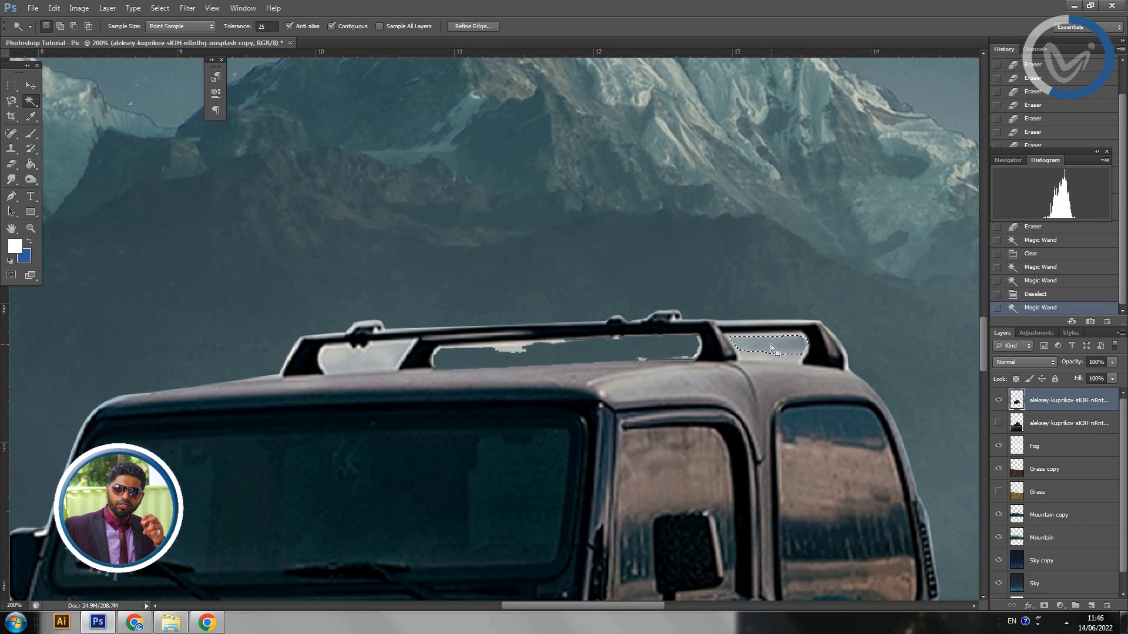
key(Delete)
click(348, 361)
key(Delete)
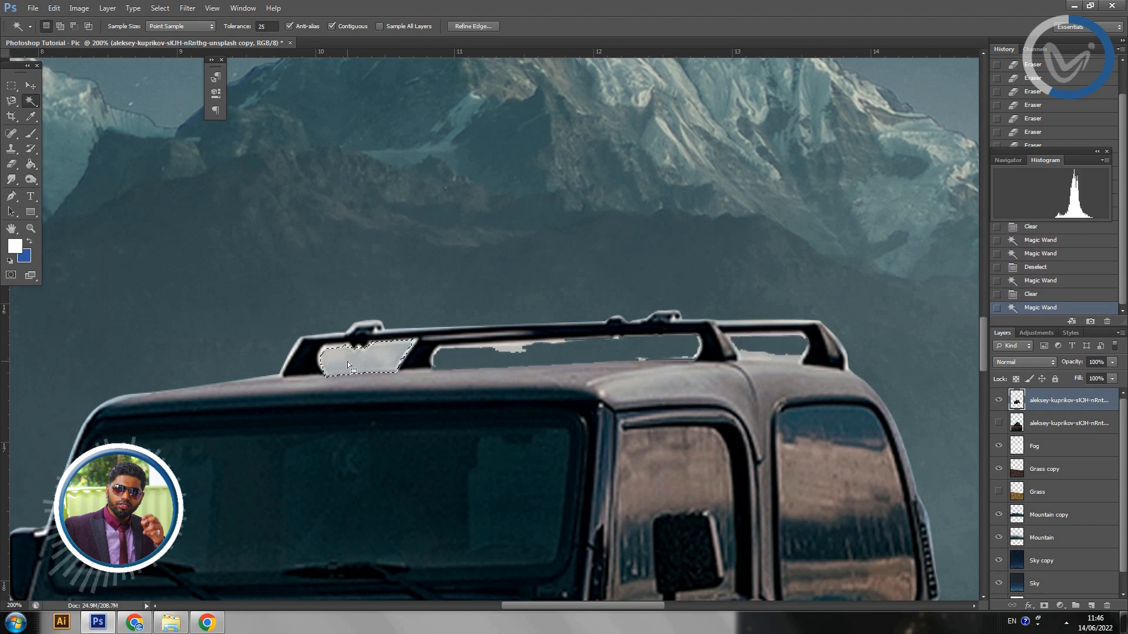
key(ctrl+d)
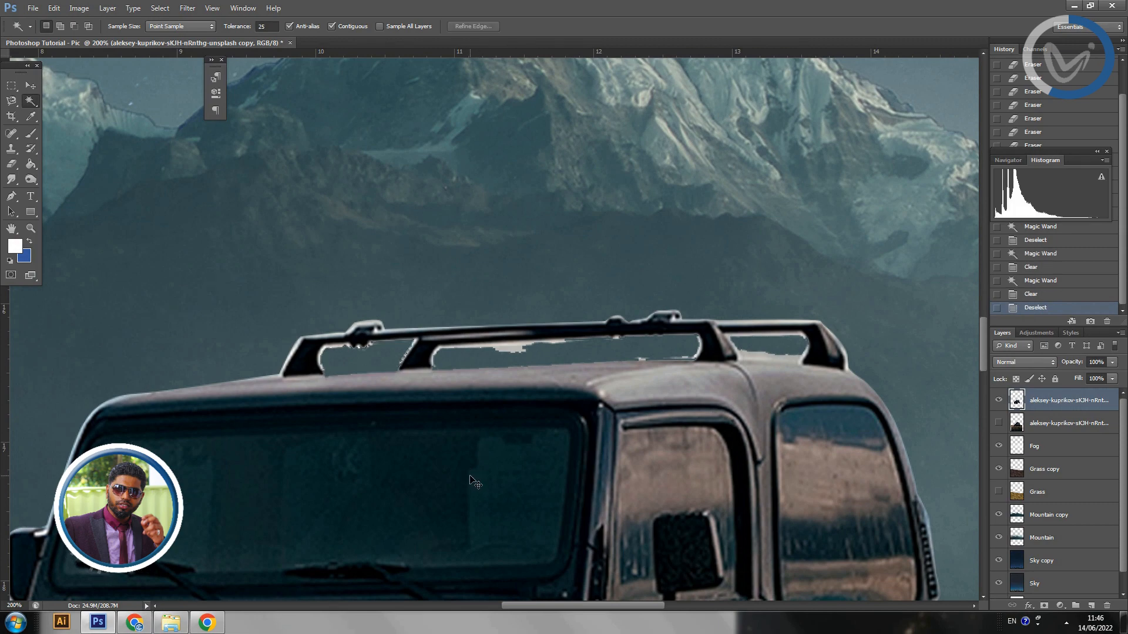
Try erasing the pale sky remnant in the roof rack's middle gap with a 15 px soft Eraser, and undo the stroke.
key(ctrl+plus)
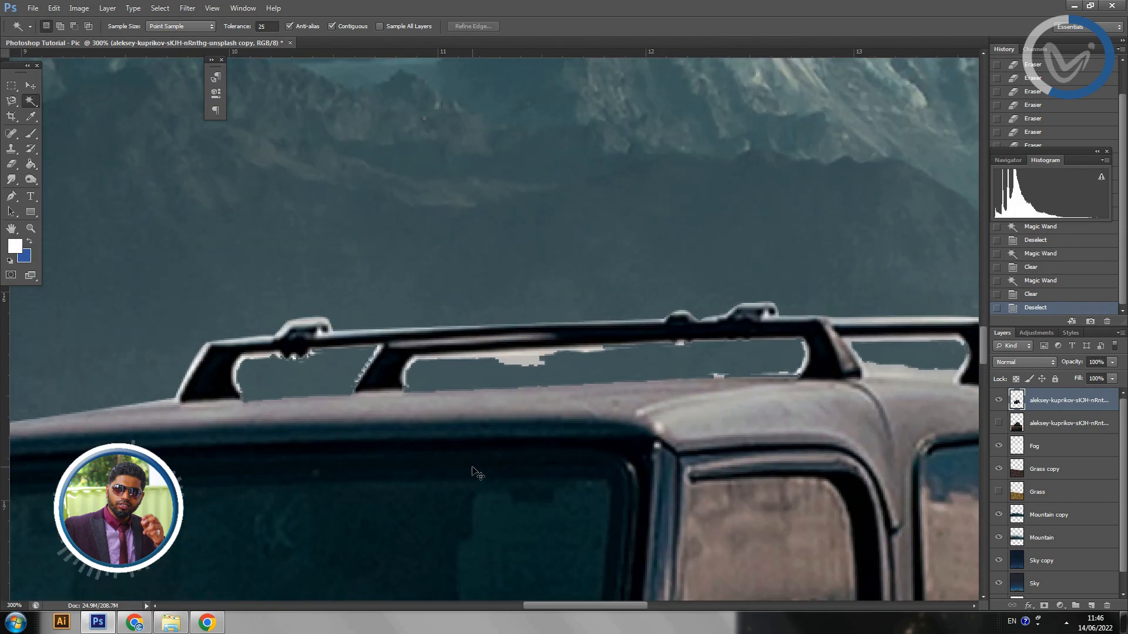
key(e)
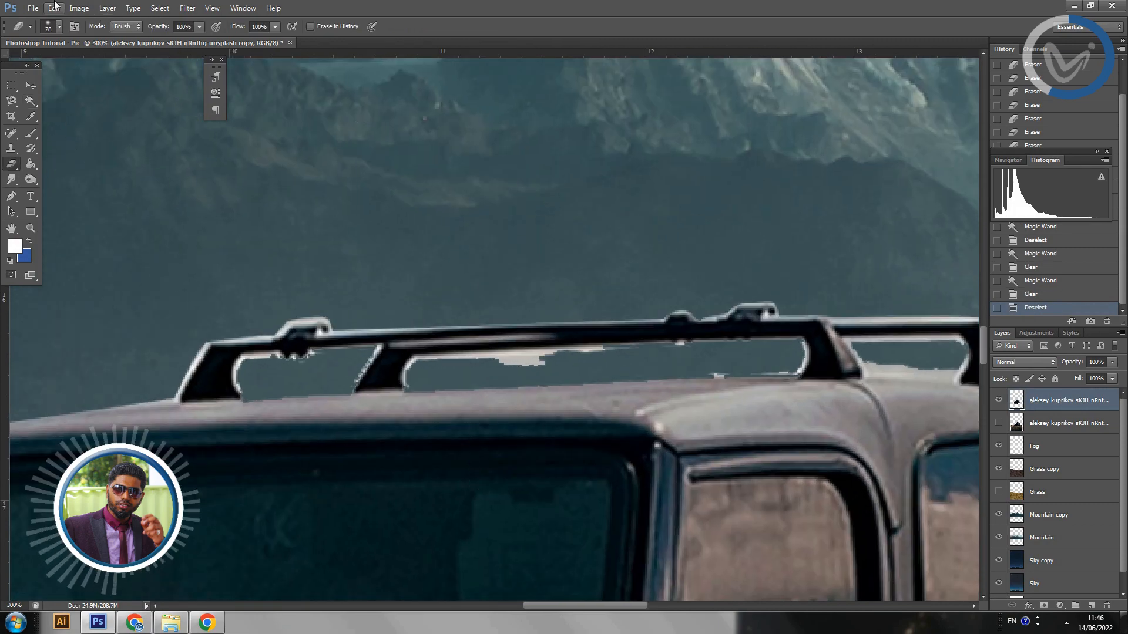
click(60, 27)
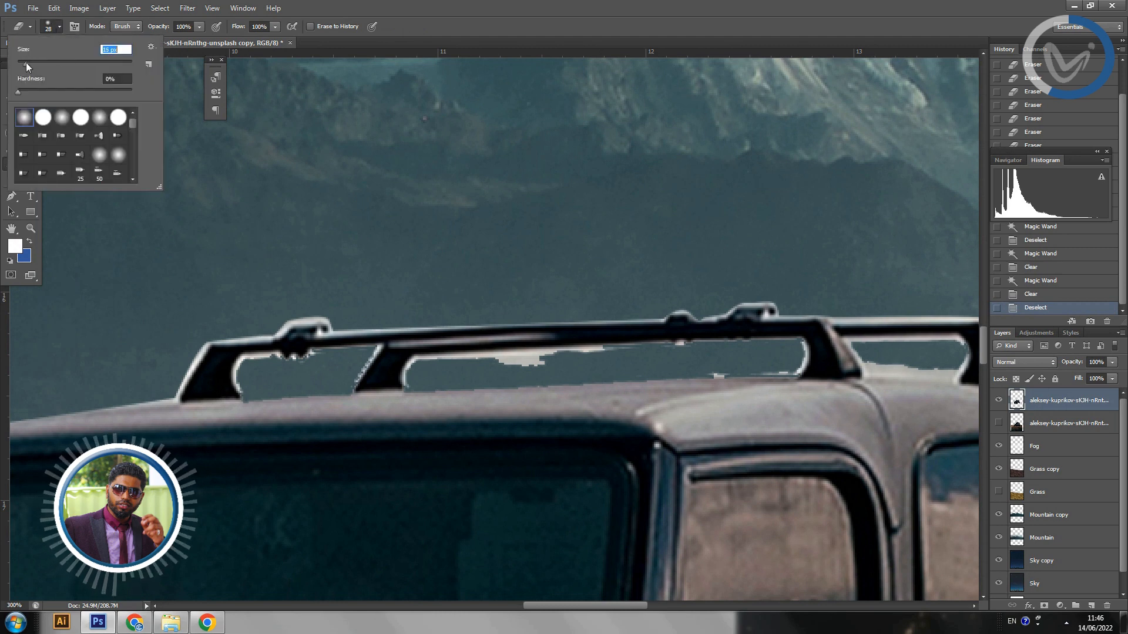
drag(552, 368, 461, 366)
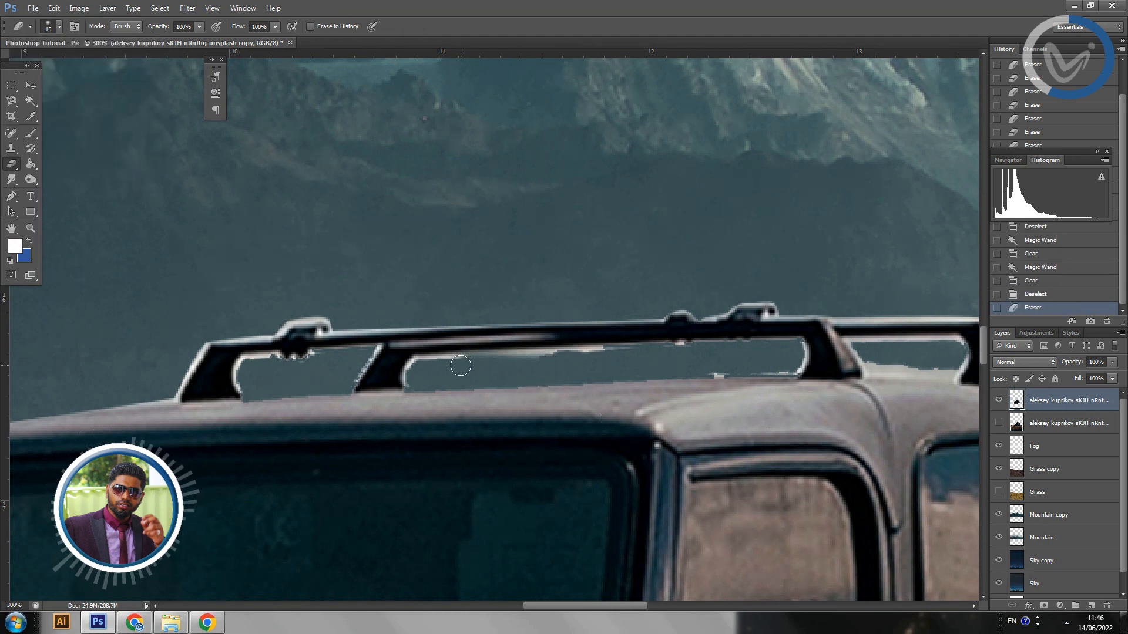
key(ctrl+z)
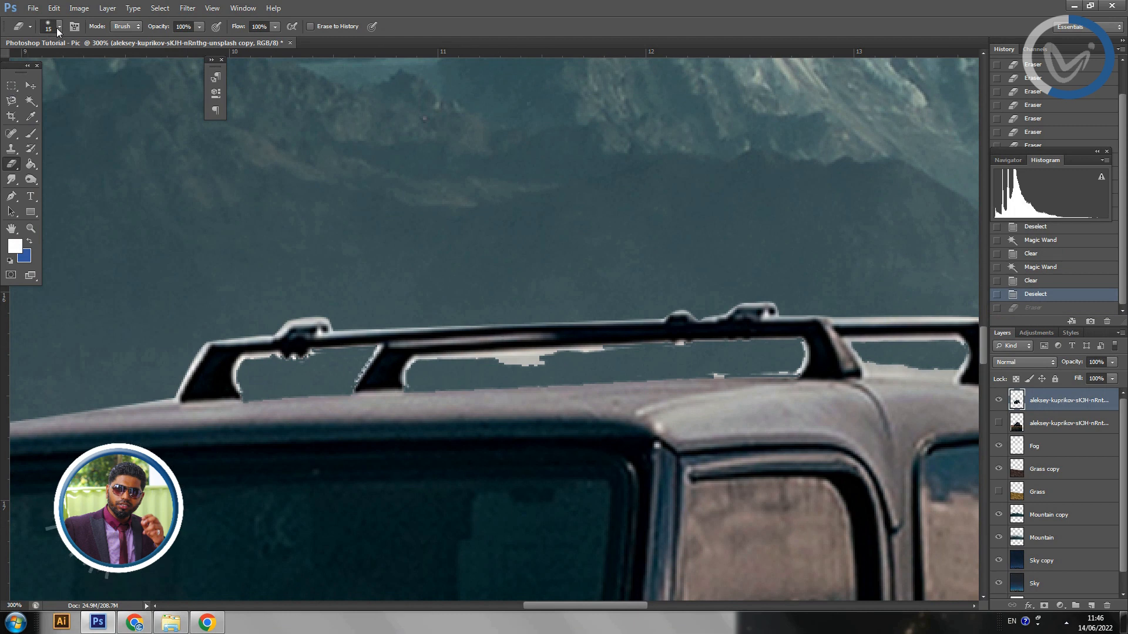
Erase the pale sky remnants along the underside of the roof rack's long rail with a larger soft Eraser, ending at 22 px.
click(58, 28)
click(53, 63)
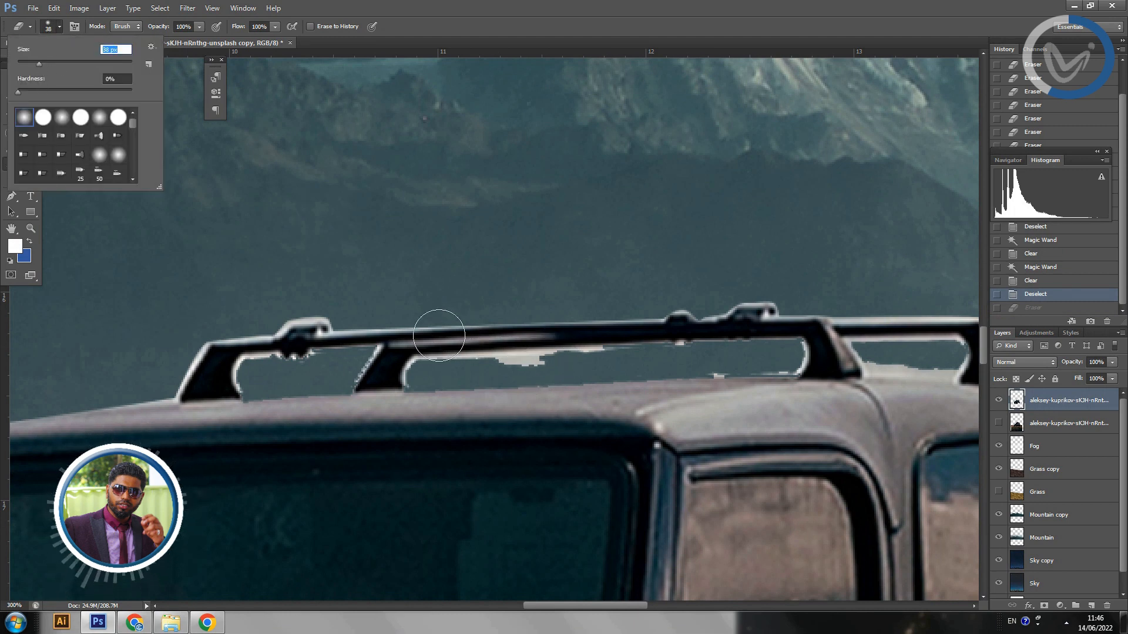
drag(532, 366, 479, 369)
mouse_move(614, 359)
mouse_down()
mouse_move(465, 379)
mouse_move(501, 376)
mouse_move(421, 376)
mouse_up()
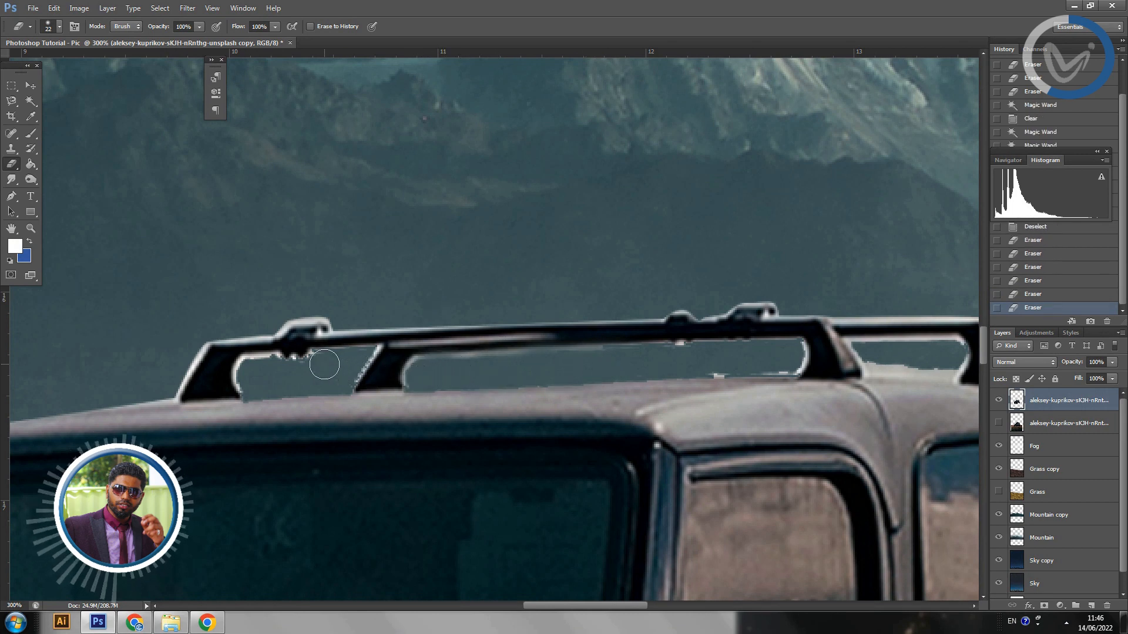
Erase the pale sky remnants left in the roof rack's front, middle and rear gaps with the 22 px soft Eraser.
mouse_move(325, 365)
mouse_down()
mouse_move(247, 371)
mouse_move(253, 388)
mouse_move(282, 387)
mouse_move(341, 378)
mouse_move(363, 346)
mouse_up()
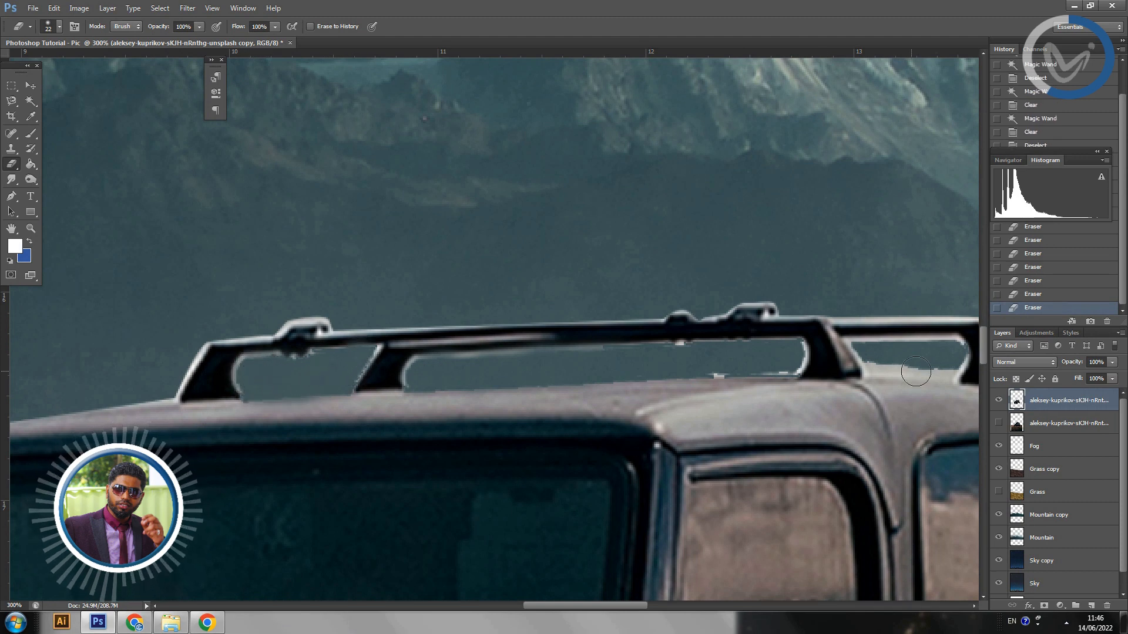
mouse_move(686, 361)
mouse_down()
mouse_move(728, 360)
mouse_move(713, 367)
mouse_move(800, 352)
mouse_up()
drag(834, 389, 432, 392)
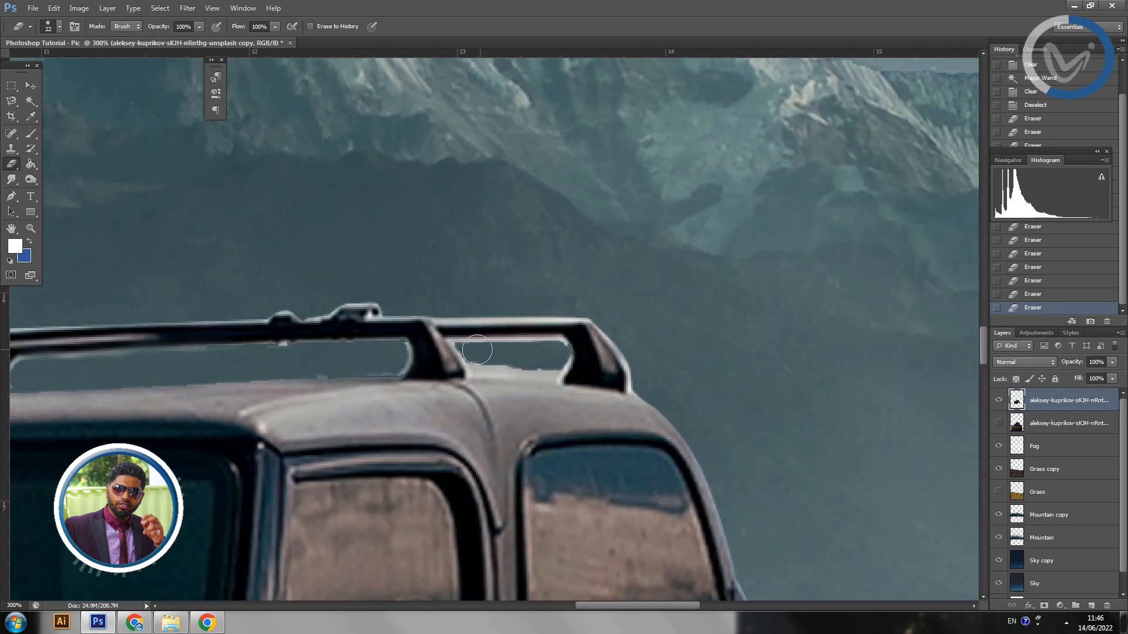
mouse_move(479, 356)
mouse_down()
mouse_move(536, 368)
mouse_move(499, 361)
mouse_move(559, 355)
mouse_move(473, 355)
mouse_up()
key(ctrl+z)
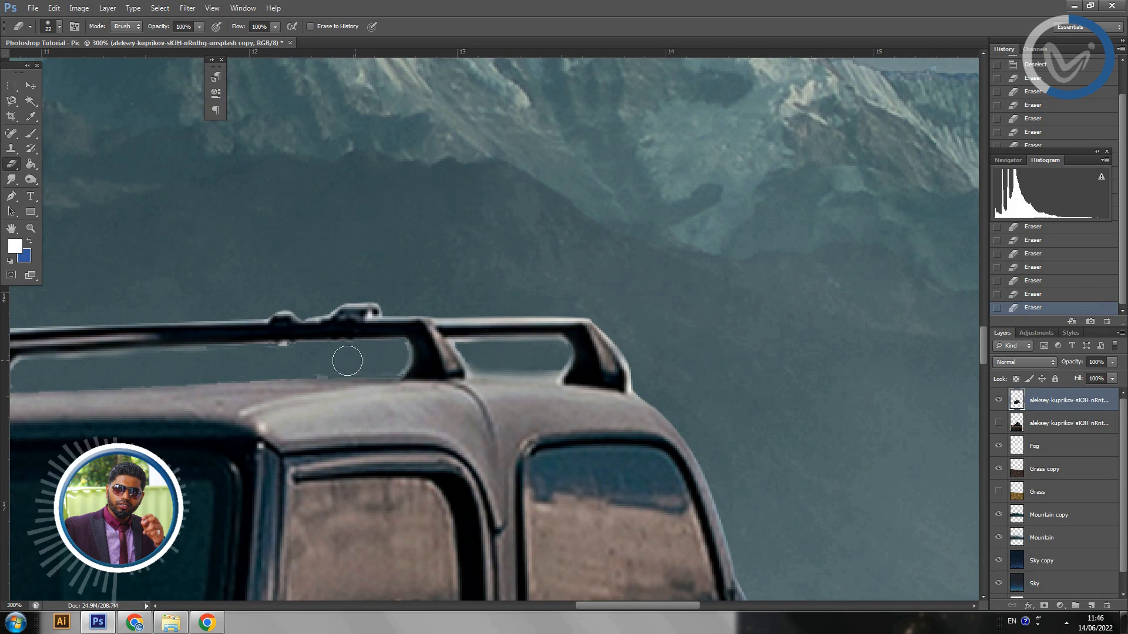
Move the cleaned jeep cutout layer below the hidden earlier jeep layer in the layer stack.
key(ctrl+1)
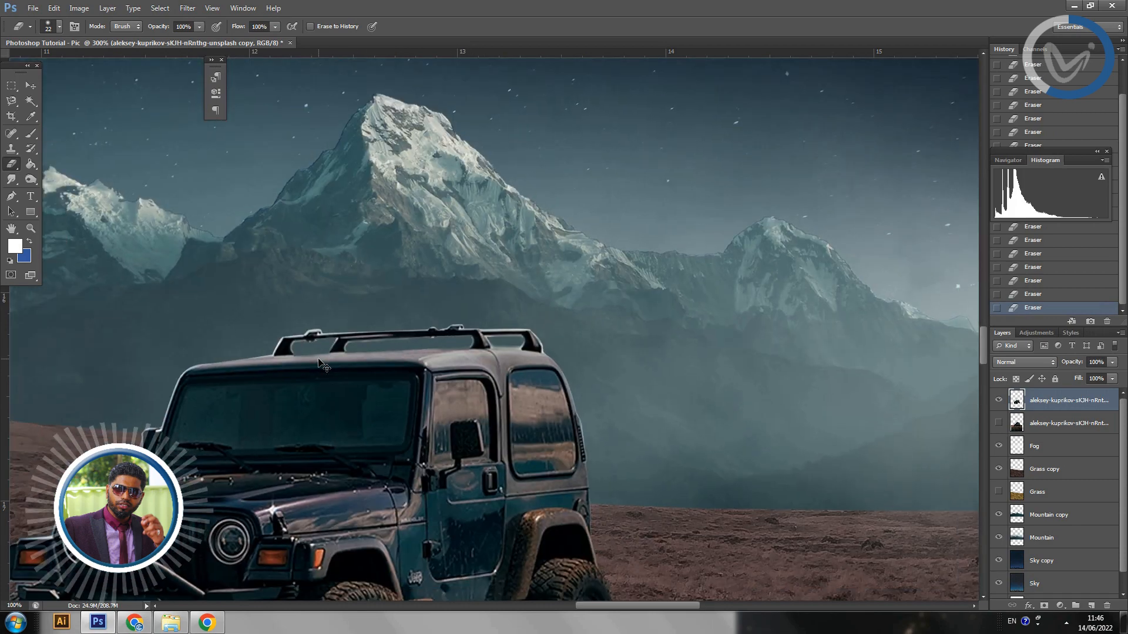
key(ctrl+minus)
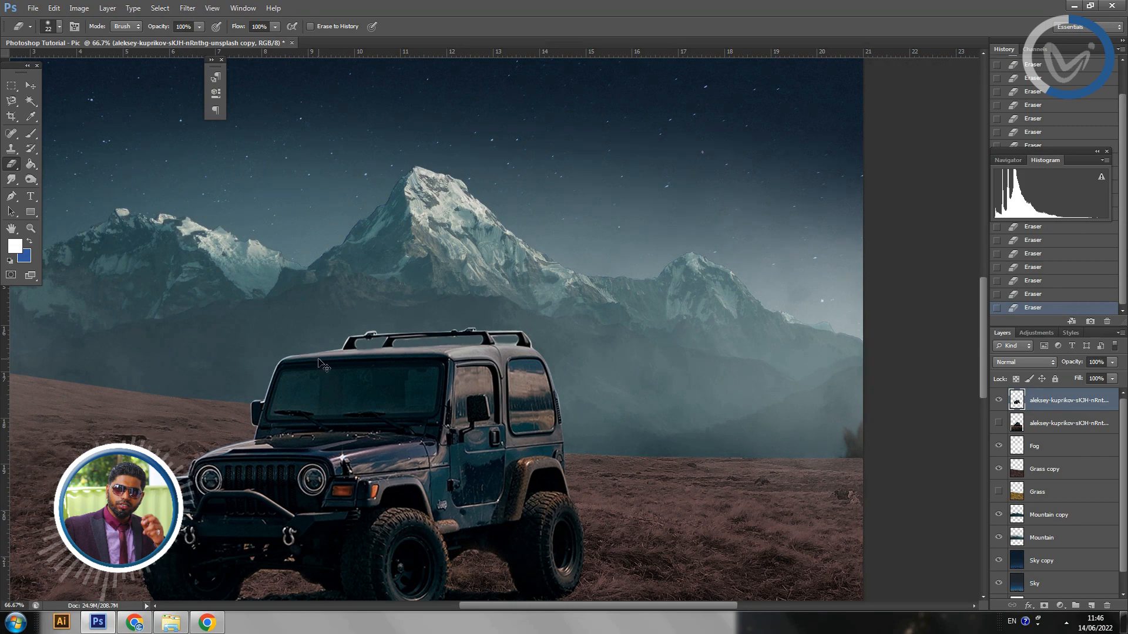
key(ctrl+minus)
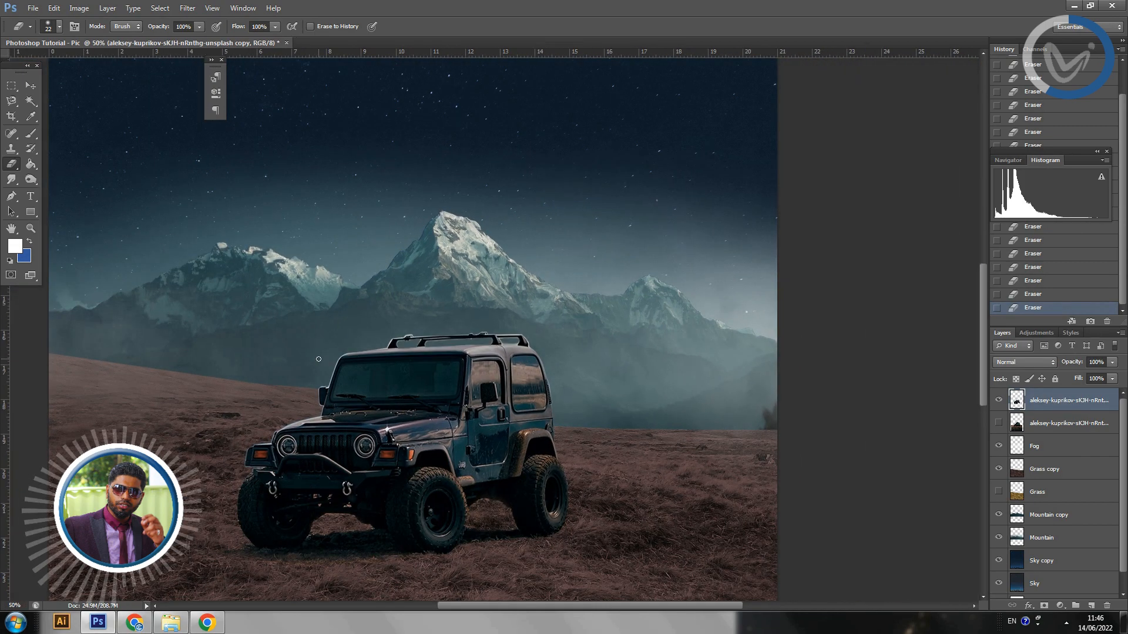
scroll(608, 476, down, 2)
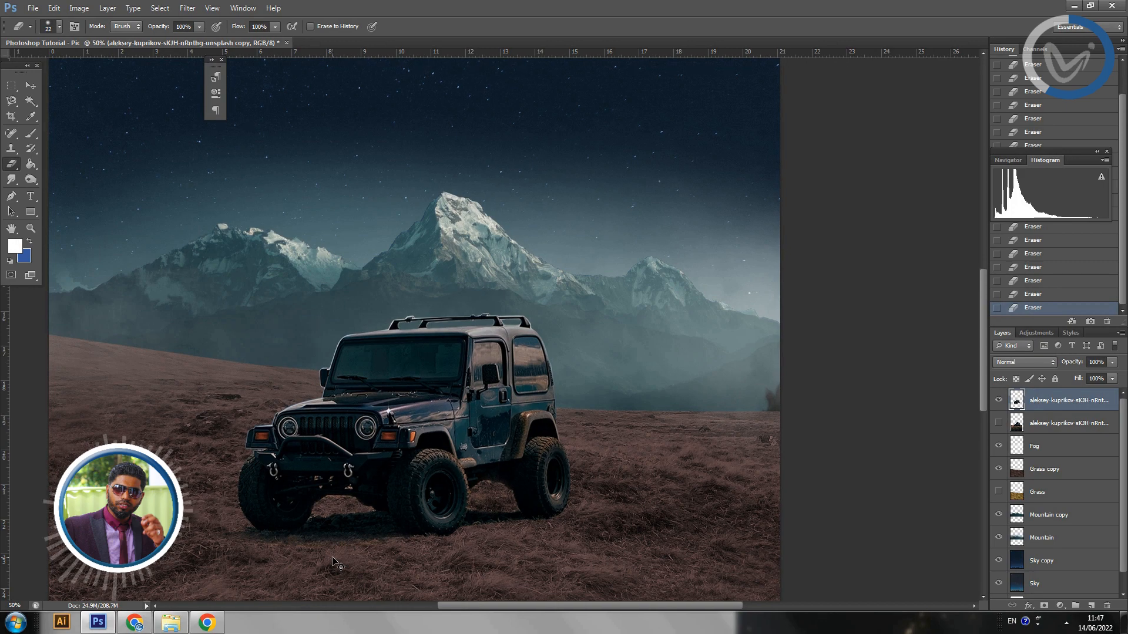
key(ctrl+plus)
drag(405, 511, 456, 345)
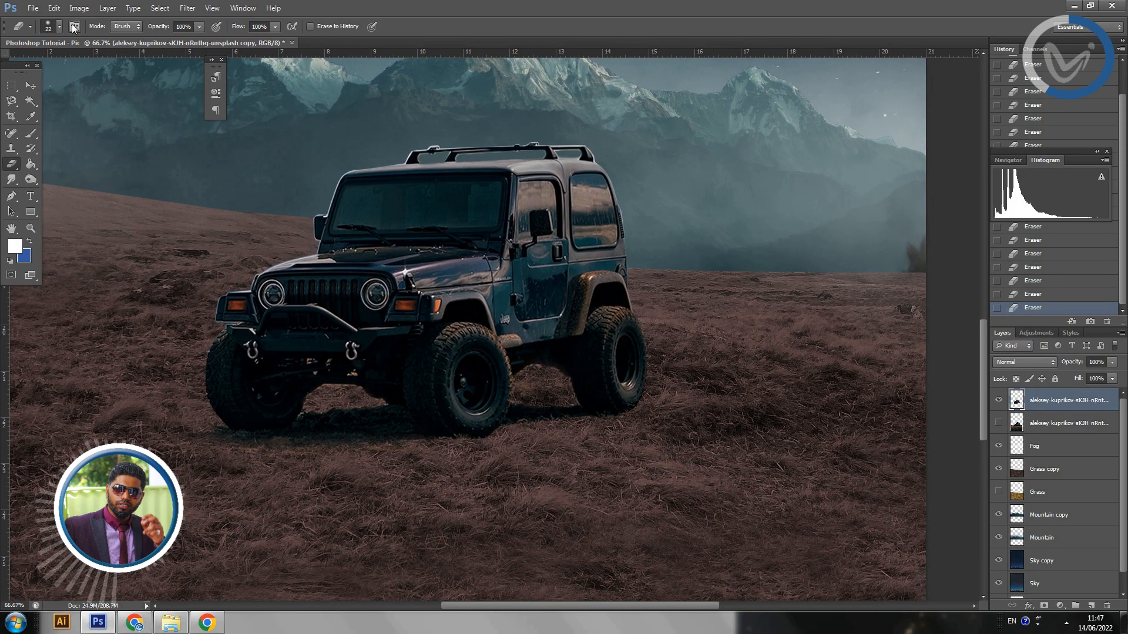
drag(1049, 404, 1076, 402)
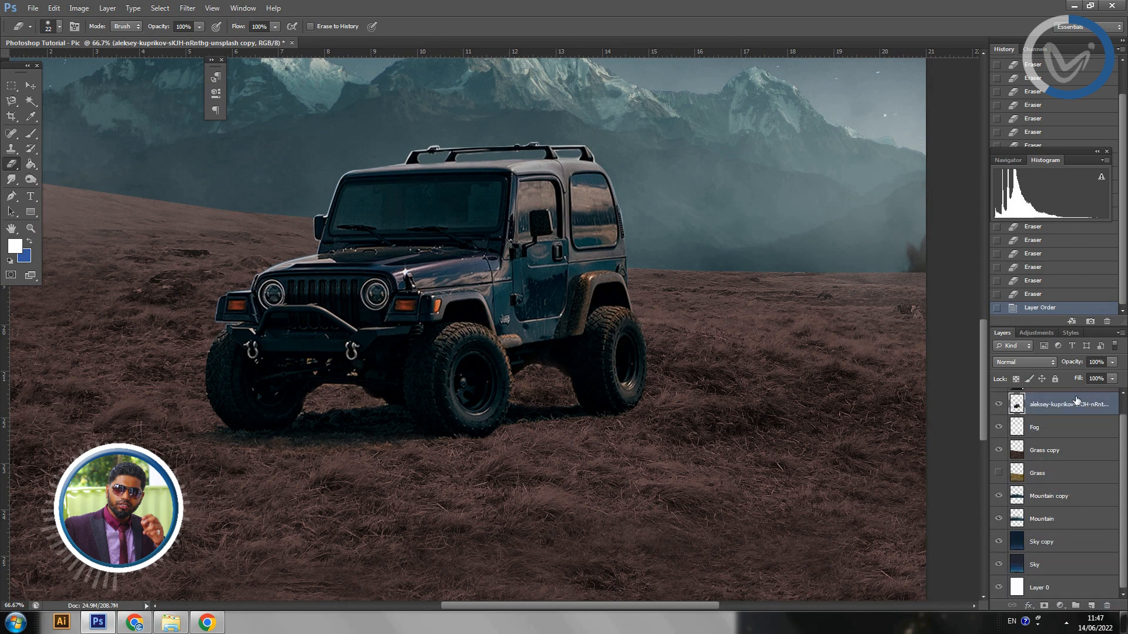
Examine the jeep in the whole composite and up close, toggling the cleaned jeep layer's visibility to compare.
key(ctrl+minus)
key(ctrl+minus)
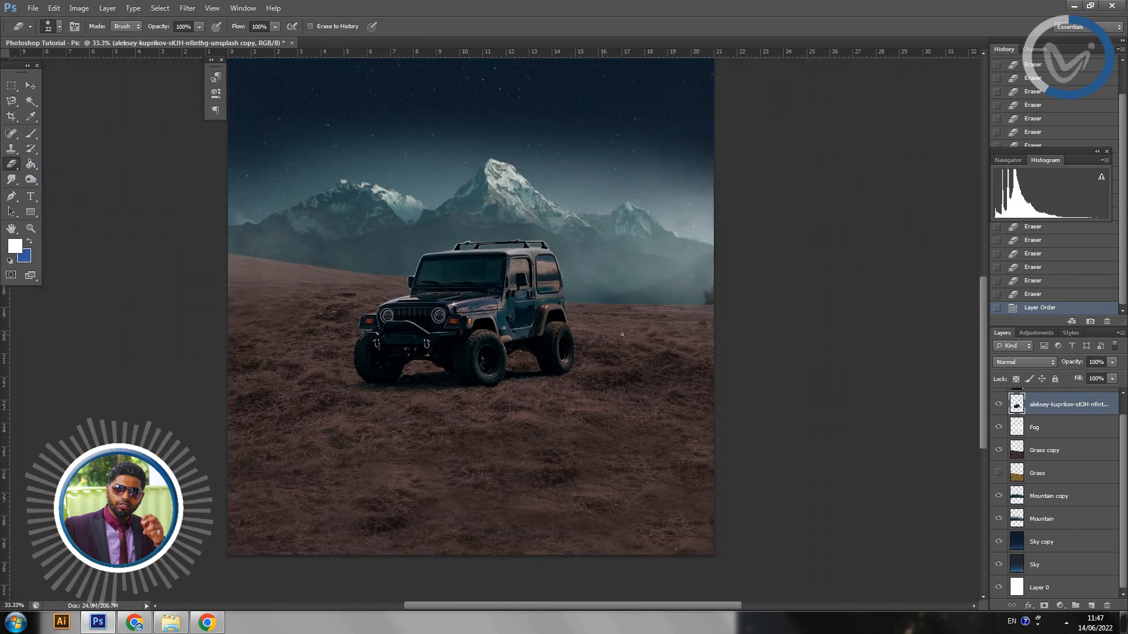
scroll(622, 334, up, 3)
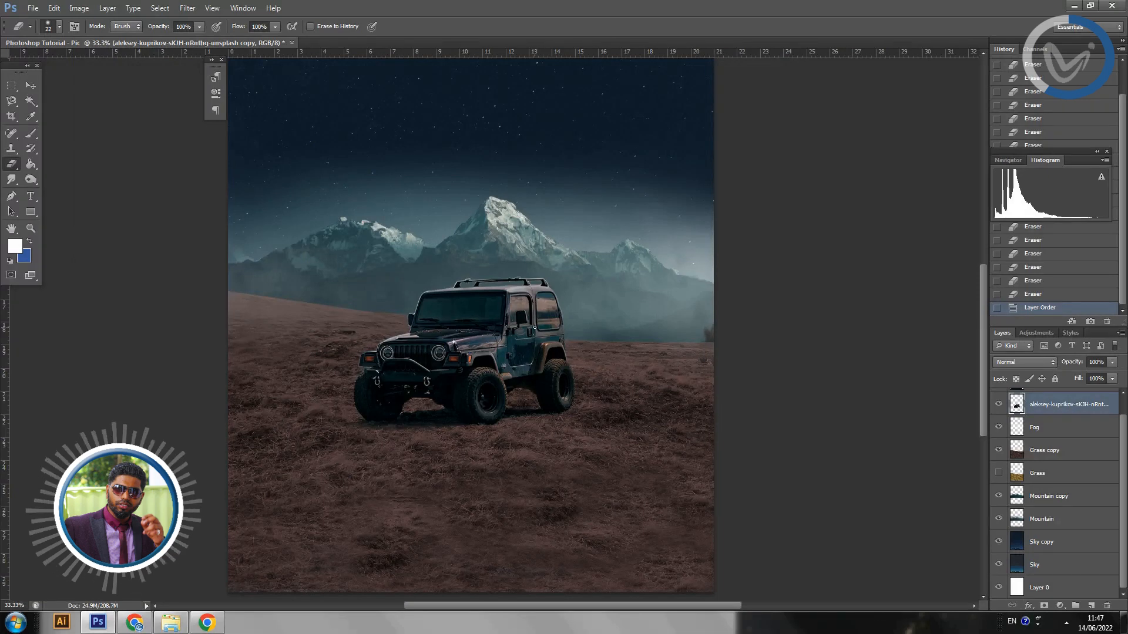
key(ctrl+plus)
key(ctrl+plus)
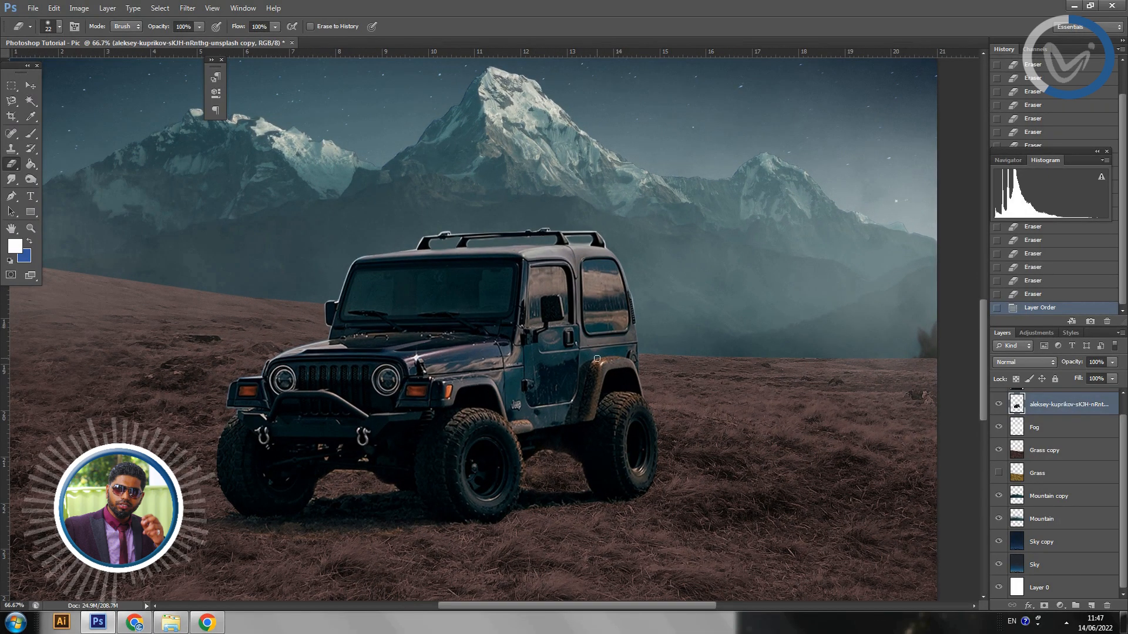
key(ctrl+plus)
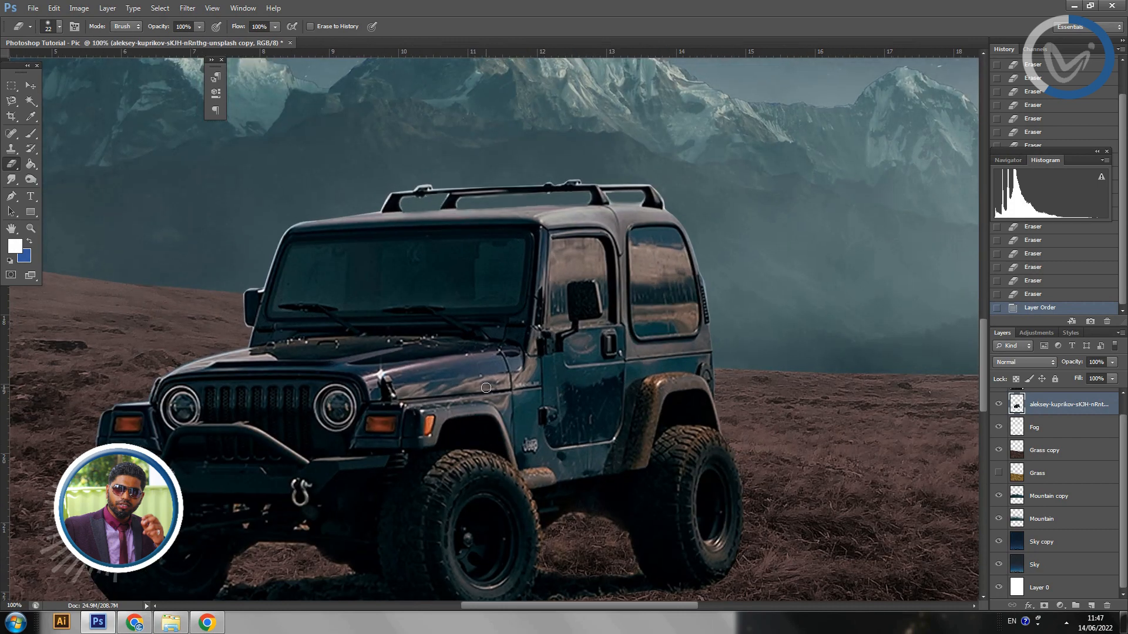
scroll(1078, 472, up, 1)
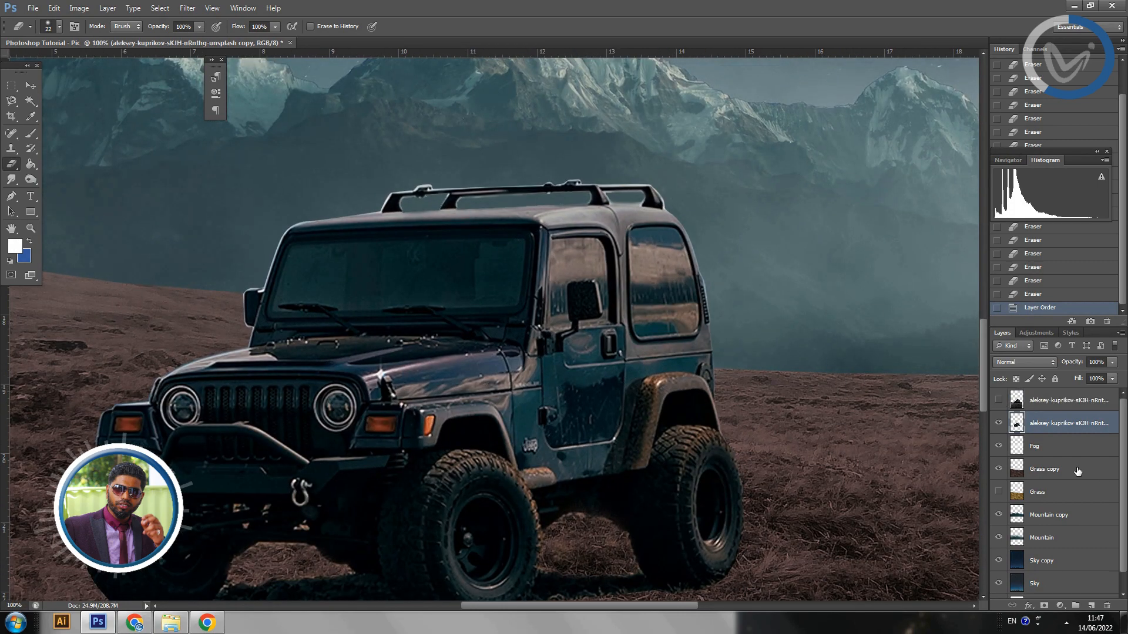
click(1048, 406)
click(999, 424)
click(998, 424)
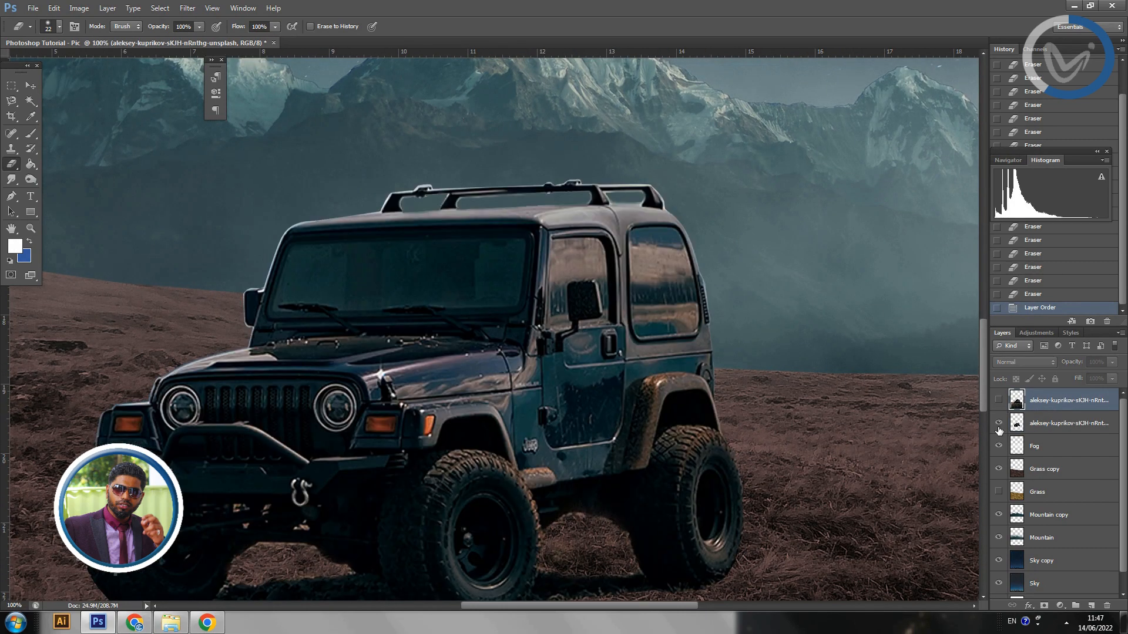
click(1061, 425)
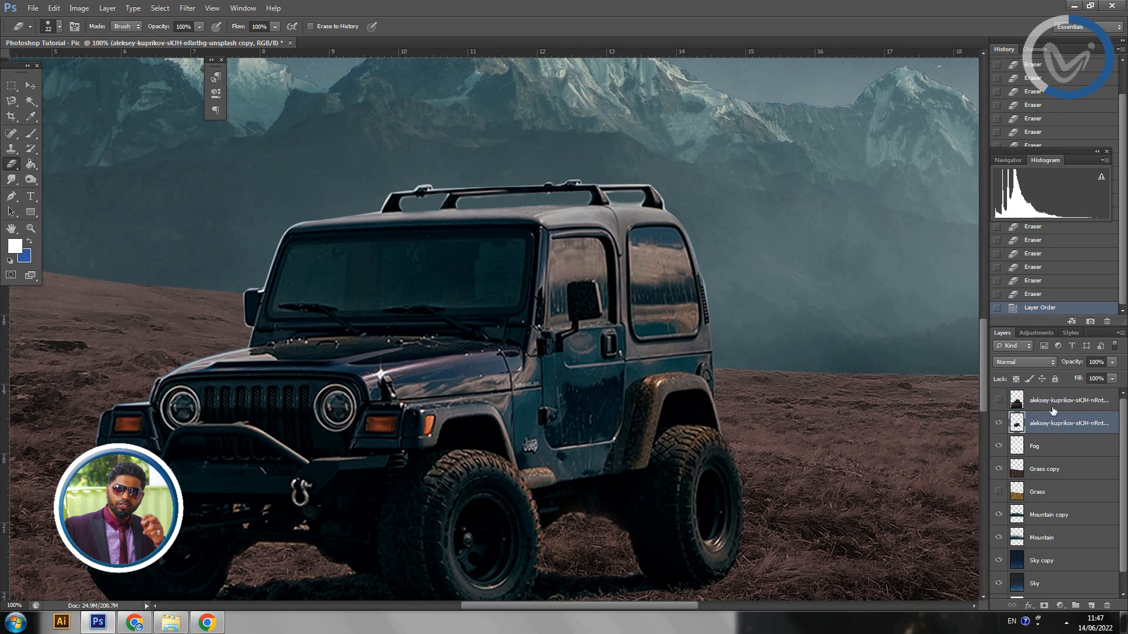
Delete the hidden earlier jeep layer and check the remaining jeep layer by toggling its visibility.
click(1052, 405)
drag(1051, 402, 1107, 605)
click(999, 400)
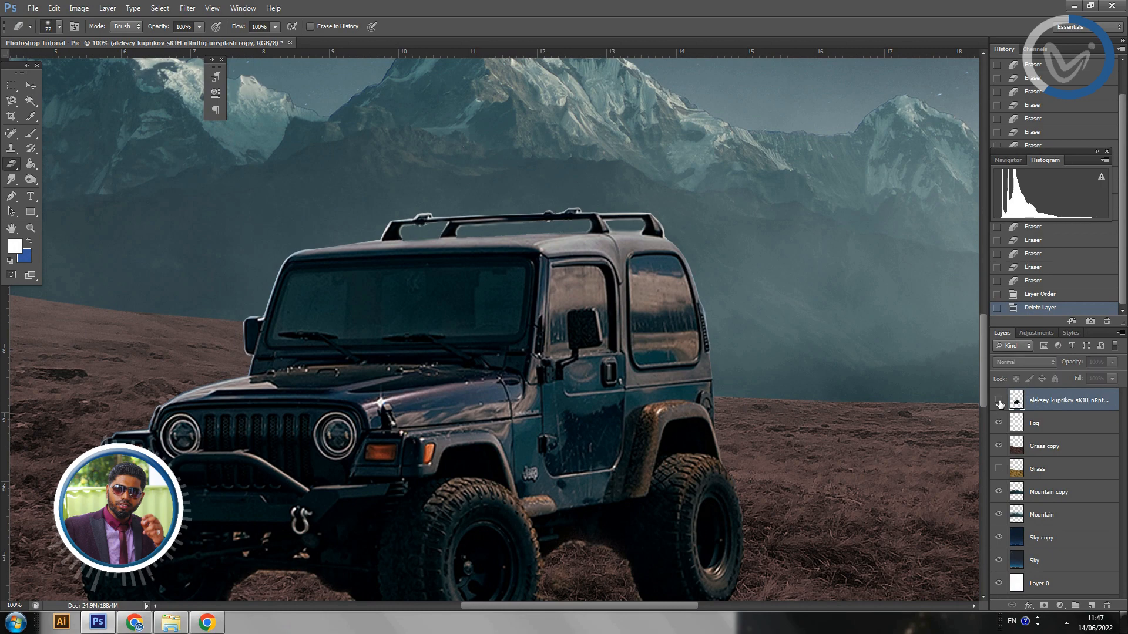
click(999, 400)
Duplicate the cleaned jeep layer and hide the layer it was copied from.
key(ctrl+minus)
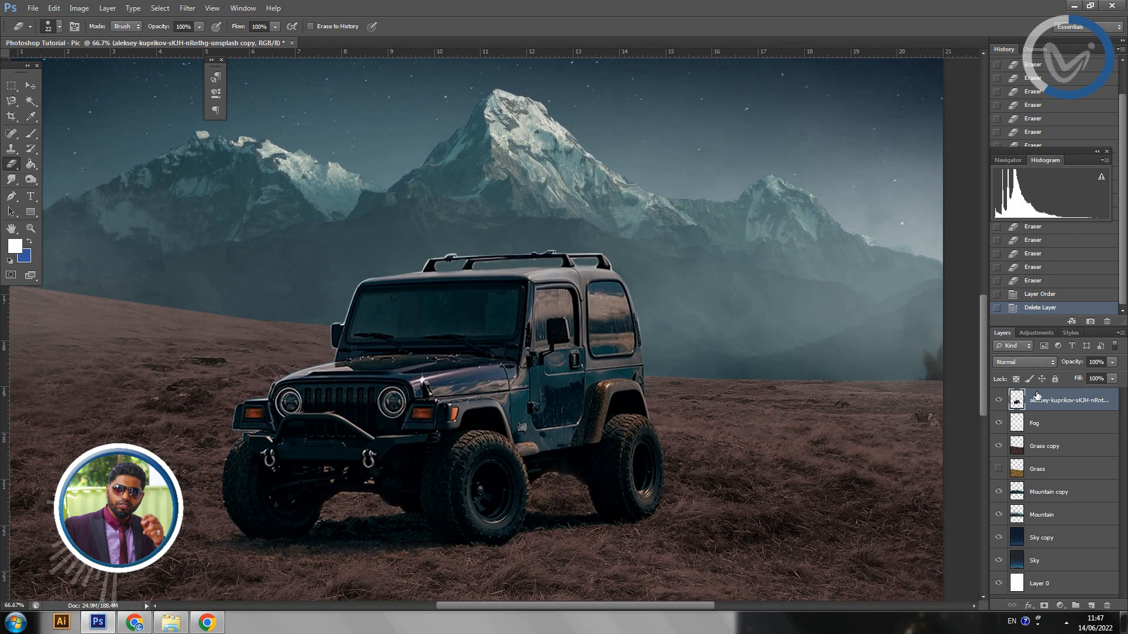
drag(1036, 404, 1092, 606)
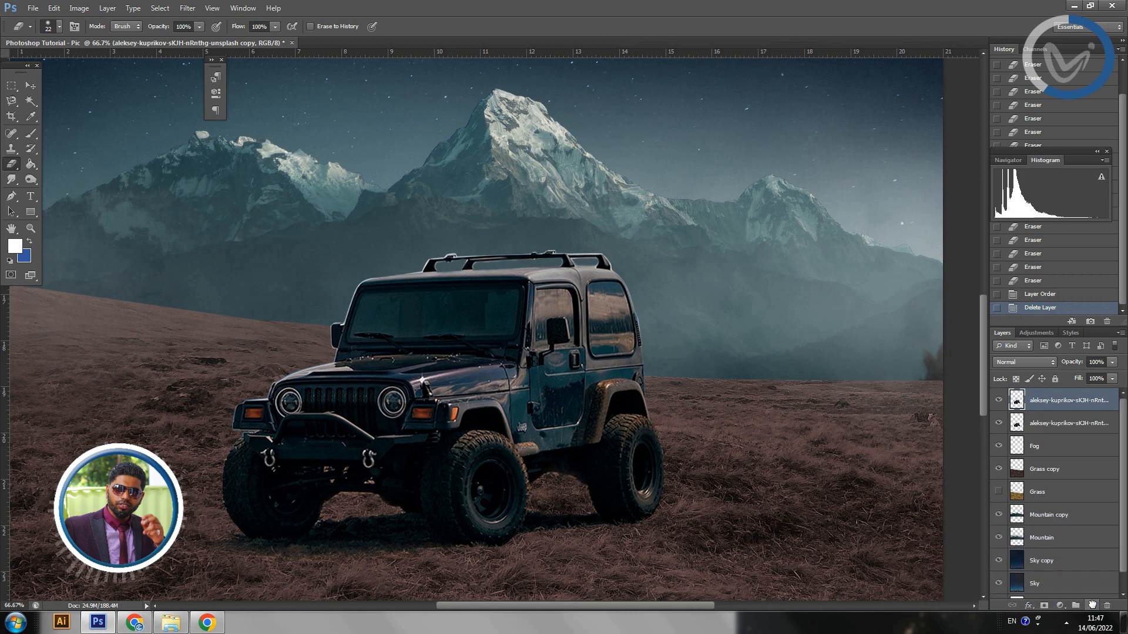
click(998, 423)
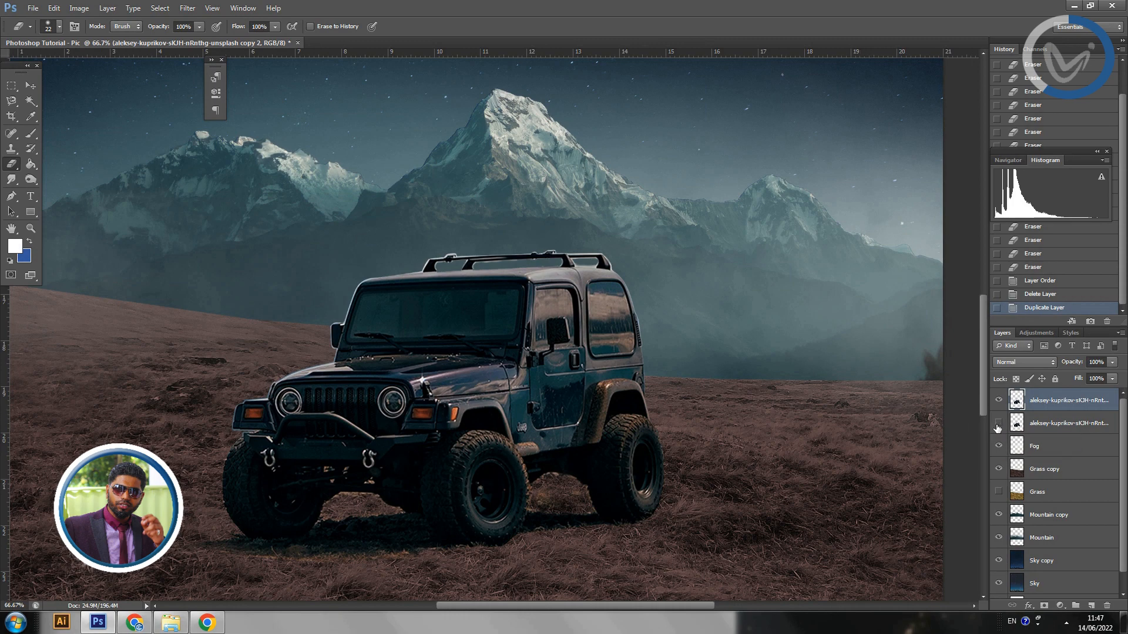
Duplicate the visible jeep copy once more and hide the copy beneath it, leaving only the topmost jeep layer visible.
key(ctrl+plus)
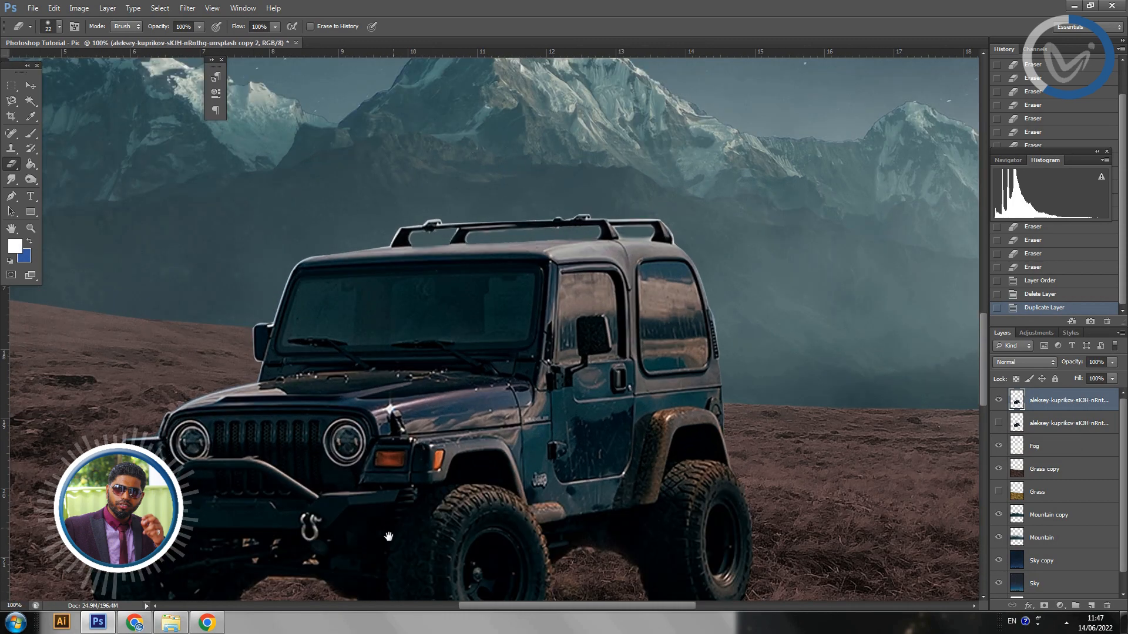
drag(388, 536, 413, 306)
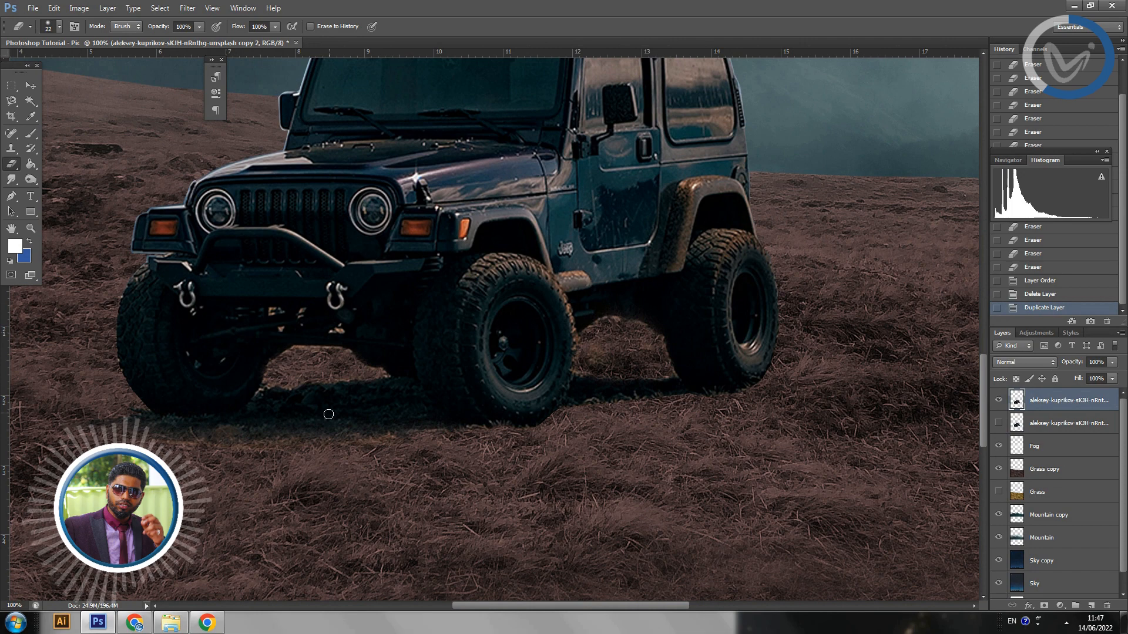
drag(1059, 401, 1091, 605)
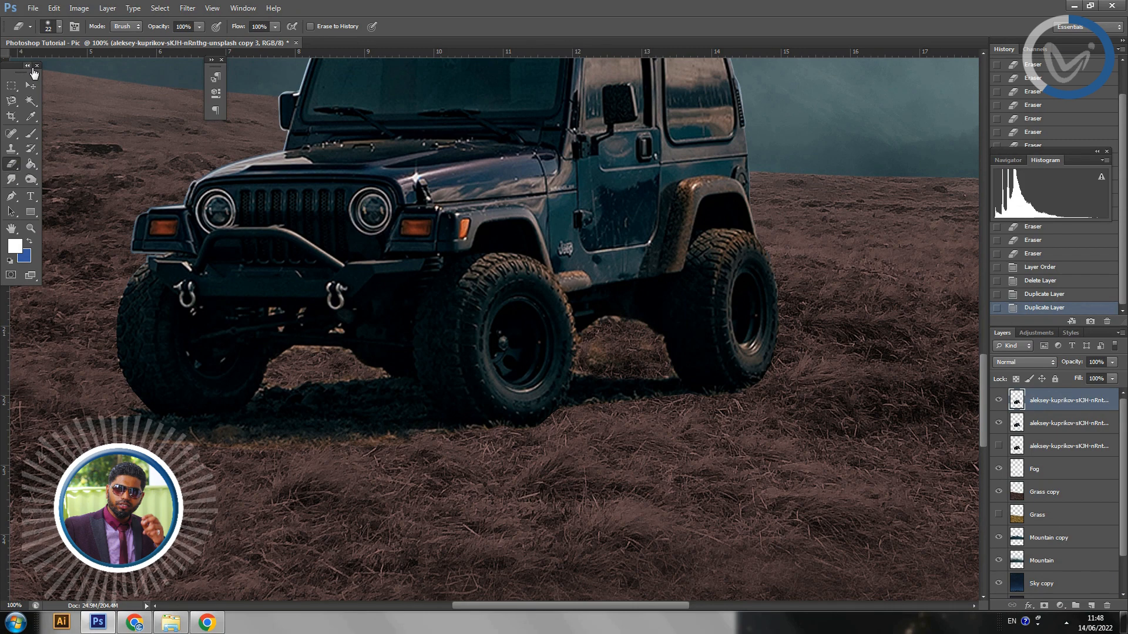
key(ctrl+minus)
key(ctrl+minus)
key(ctrl+minus)
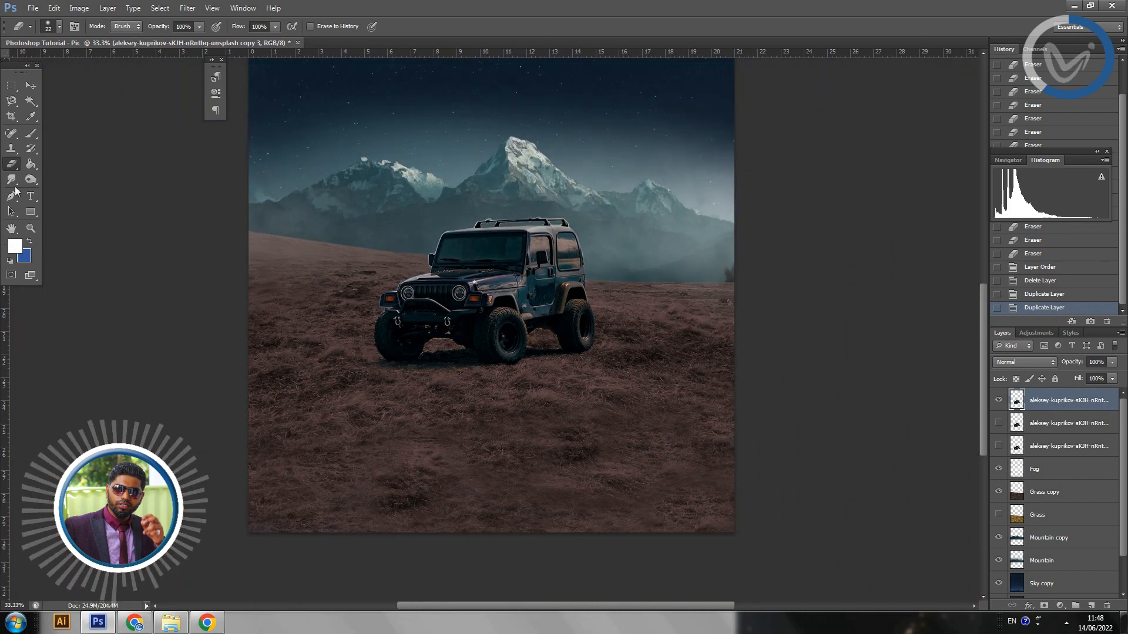
Set the soft Eraser's brush size to 825 px.
mouse_move(8, 168)
mouse_down()
mouse_move(47, 168)
mouse_move(44, 136)
mouse_up()
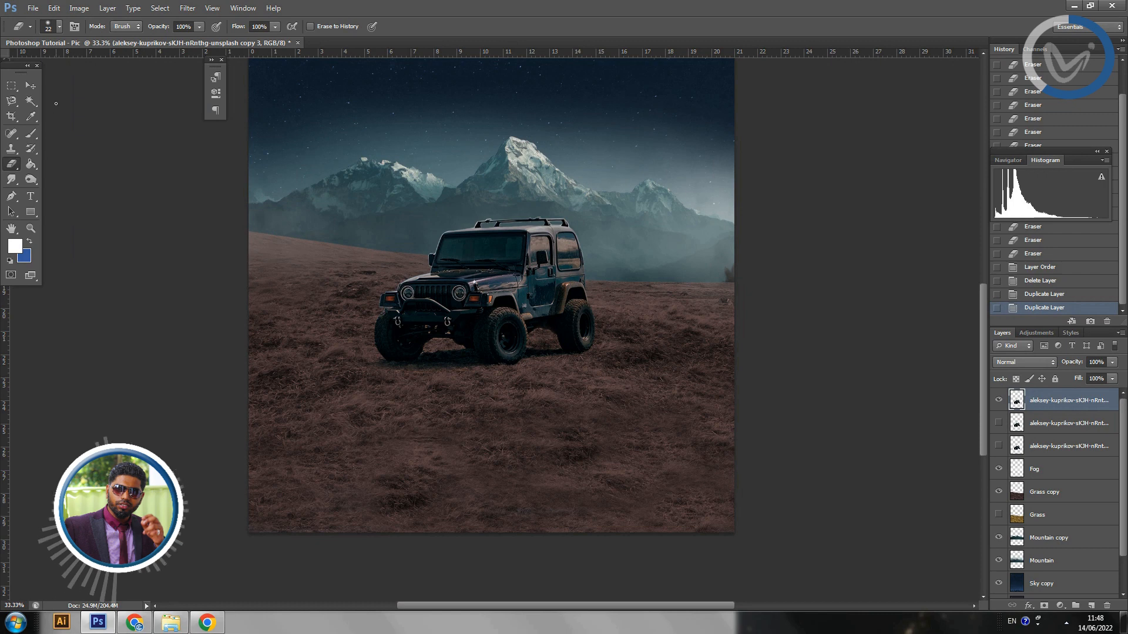
click(58, 26)
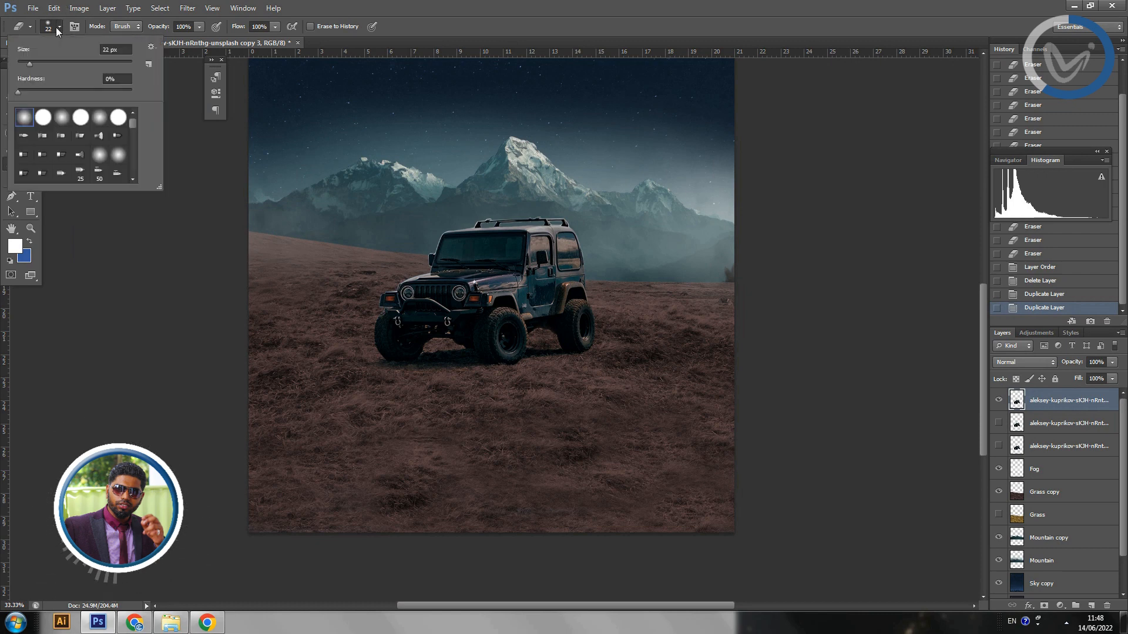
click(114, 63)
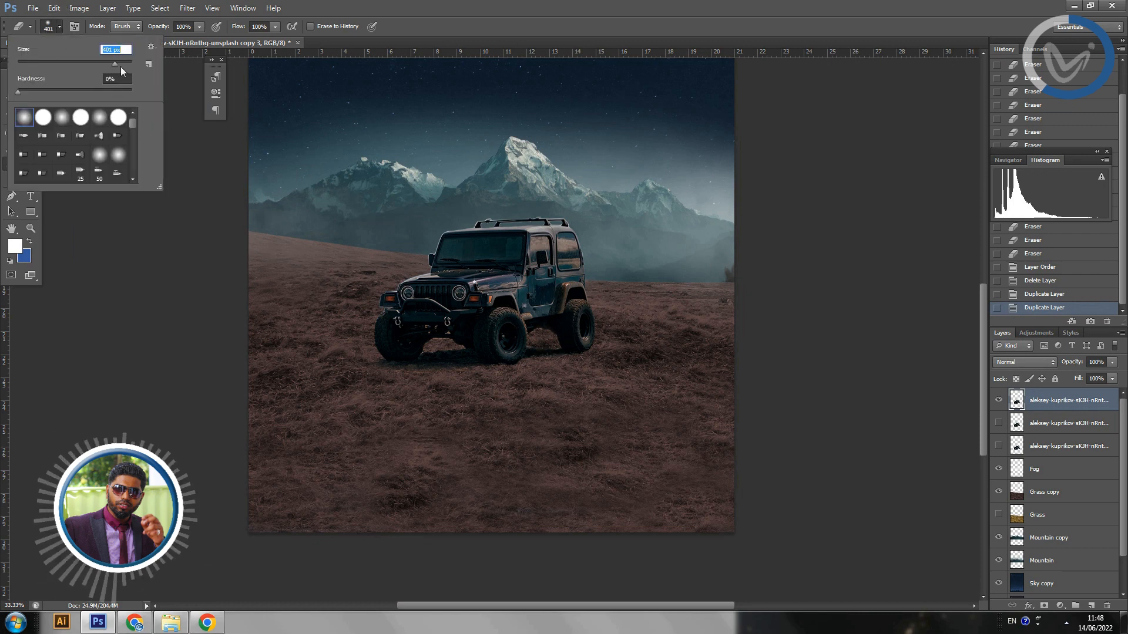
drag(121, 66, 126, 65)
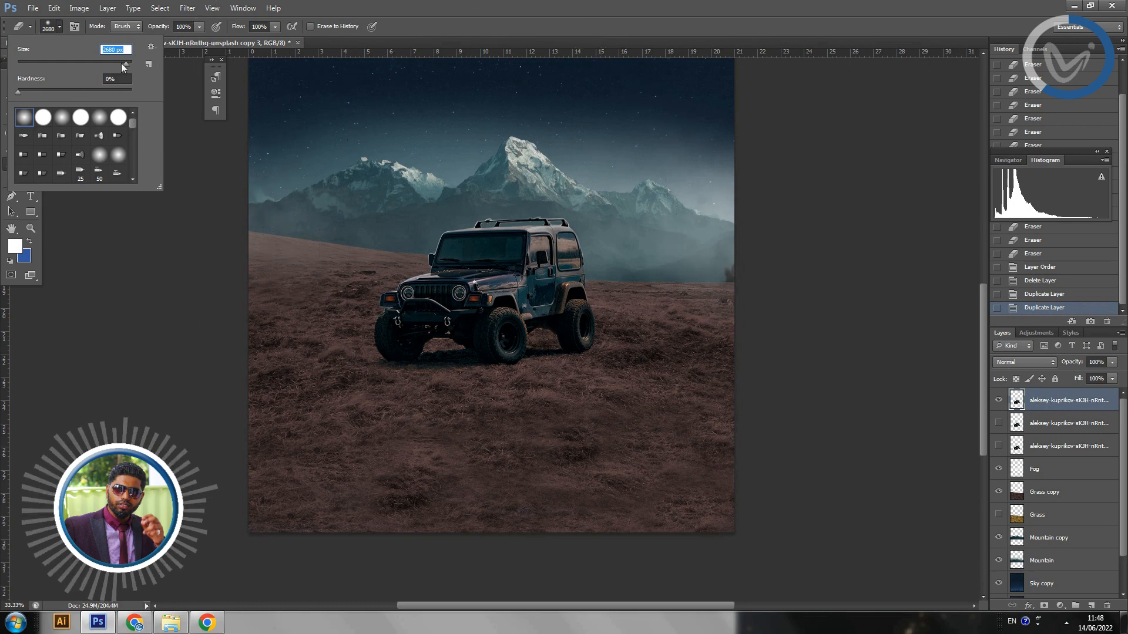
click(121, 63)
Try erasing the jeep's body from the topmost copy with the 825 px soft Eraser, and undo the strokes.
mouse_move(400, 270)
mouse_down()
mouse_move(605, 250)
mouse_move(539, 246)
mouse_move(583, 263)
mouse_move(592, 279)
mouse_move(556, 269)
mouse_move(341, 270)
mouse_move(384, 259)
mouse_up()
key(ctrl+plus)
key(ctrl+plus)
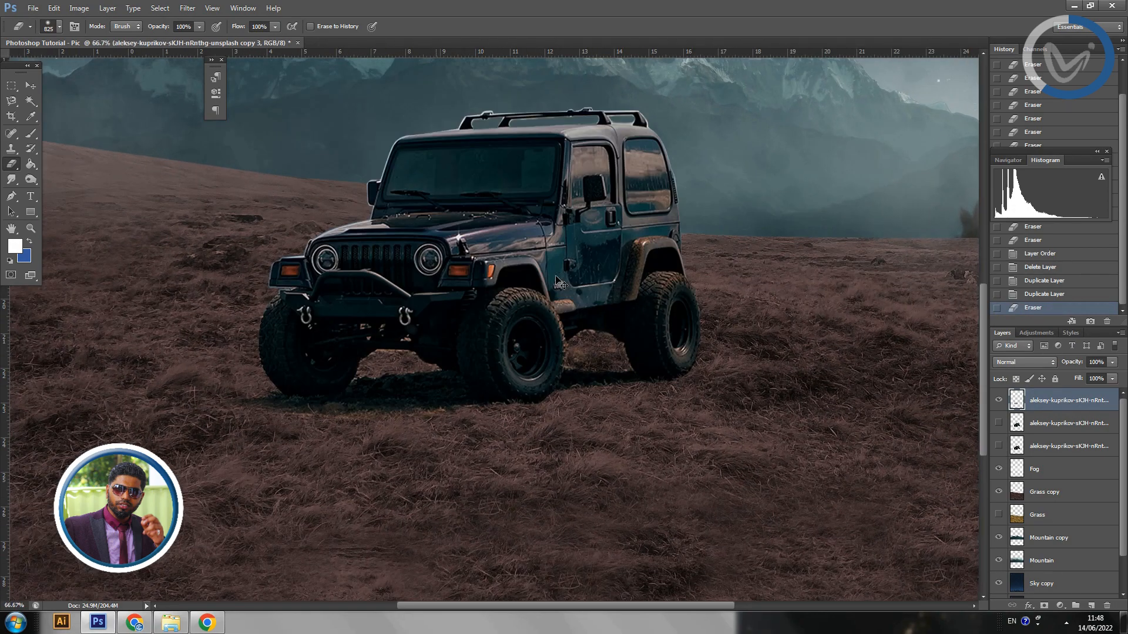
key(ctrl+z)
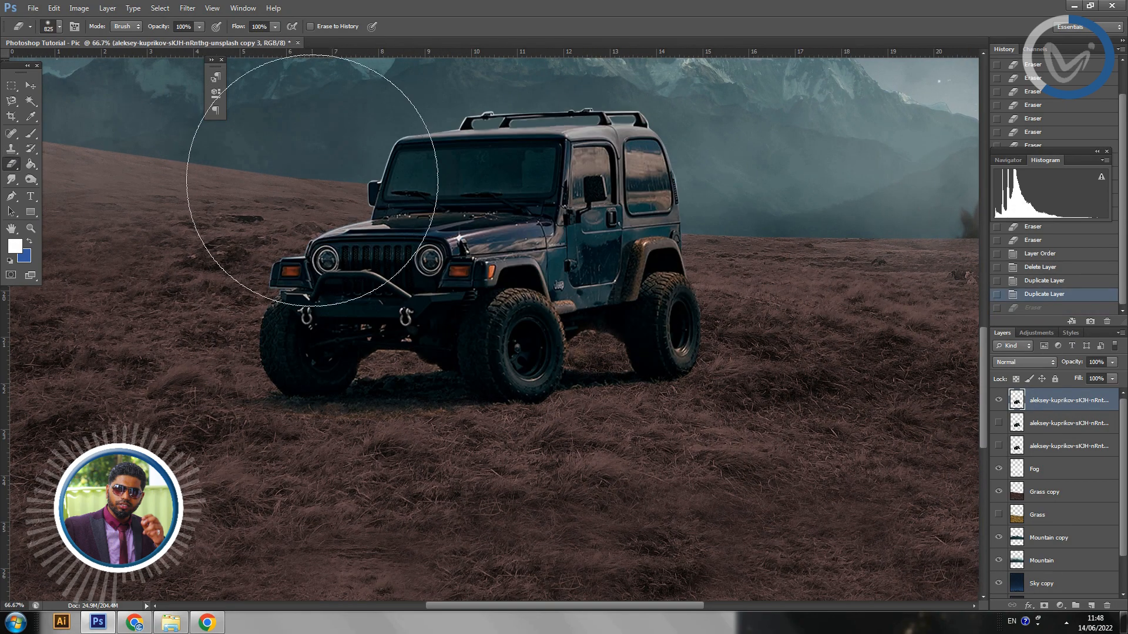
mouse_move(312, 180)
mouse_down()
mouse_move(301, 209)
mouse_move(431, 162)
mouse_move(659, 156)
mouse_up()
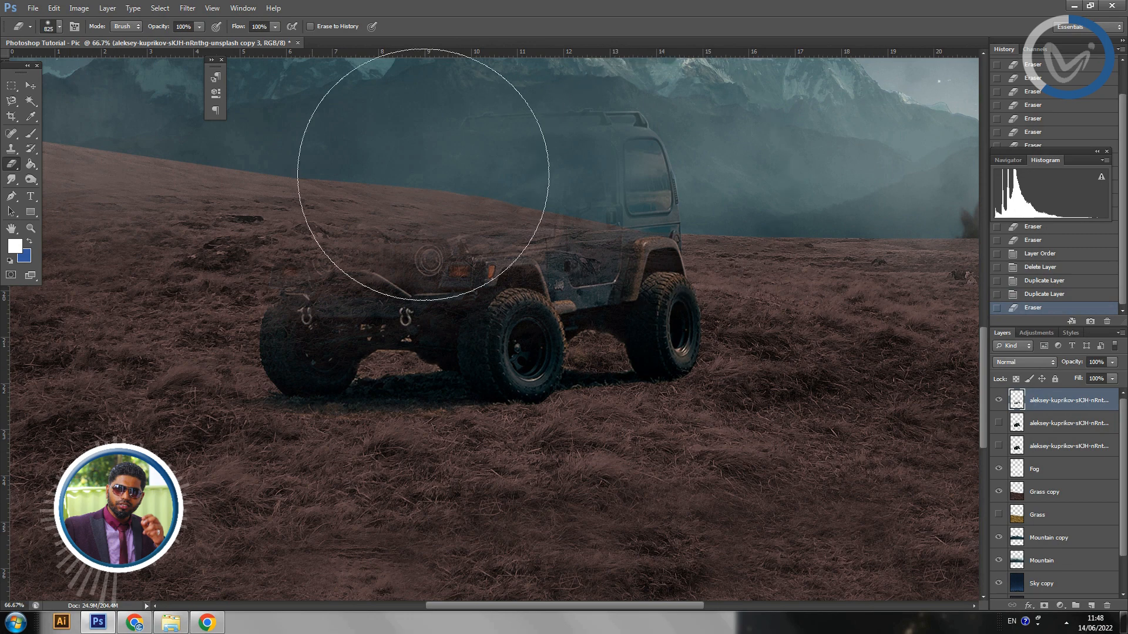
click(58, 27)
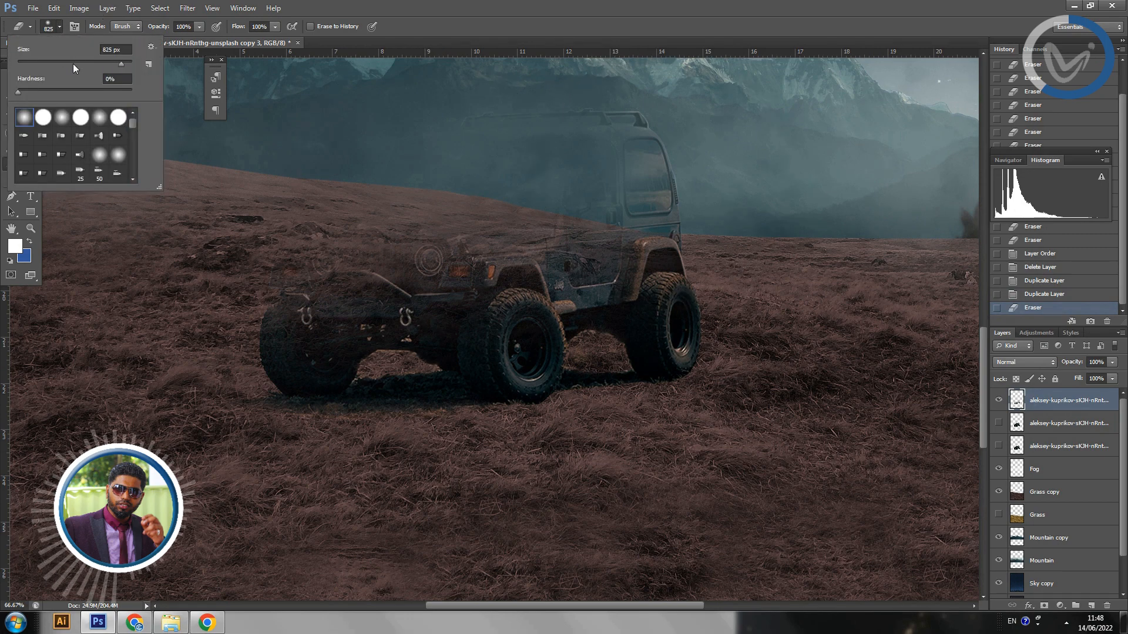
key(ctrl+z)
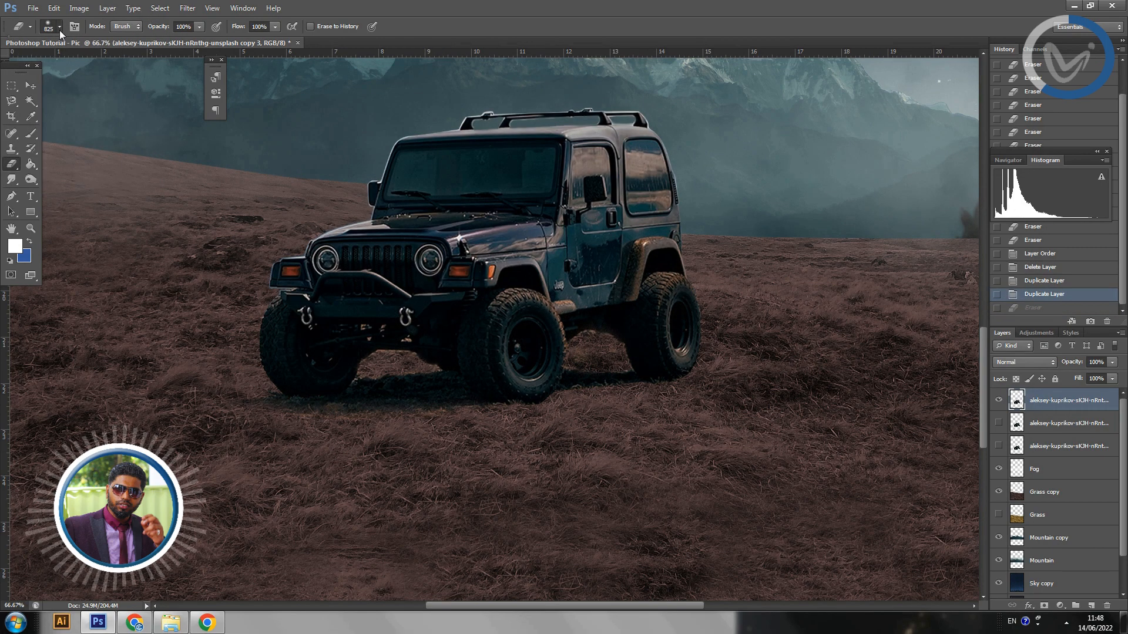
Erase the jeep's body from the topmost copy with a hard 825 px Eraser, and the leftover wheels with a soft 172 px one, keeping the shadow.
click(59, 26)
mouse_move(277, 196)
mouse_down()
mouse_move(481, 151)
mouse_move(647, 240)
mouse_move(682, 206)
mouse_move(716, 213)
mouse_move(654, 191)
mouse_move(500, 196)
mouse_move(433, 179)
mouse_move(390, 209)
mouse_move(309, 226)
mouse_move(272, 221)
mouse_up()
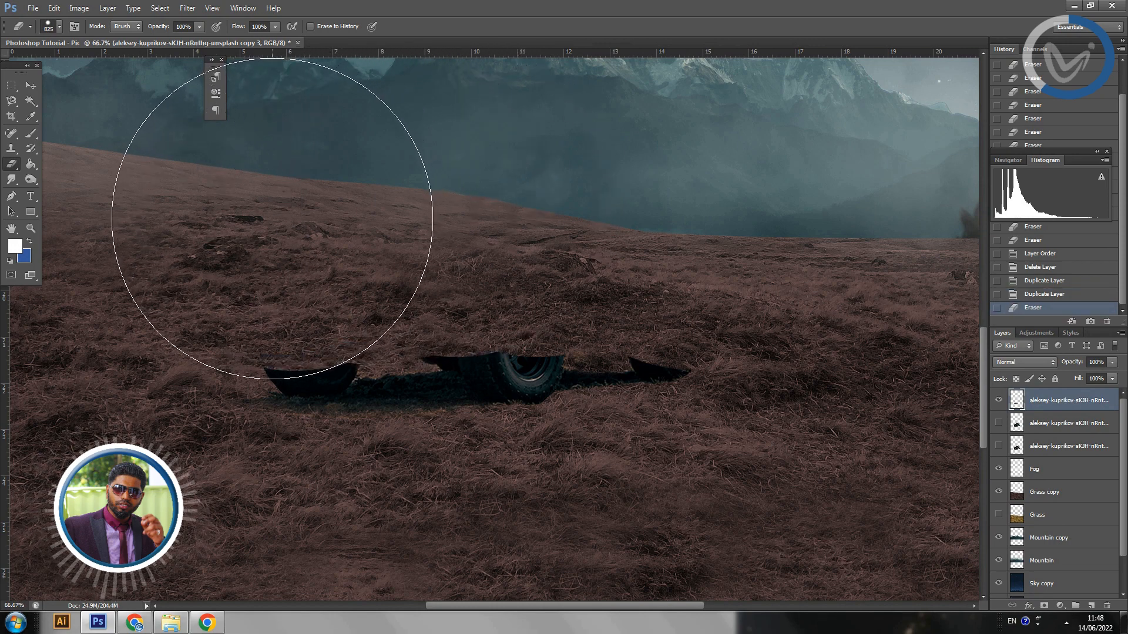
click(60, 27)
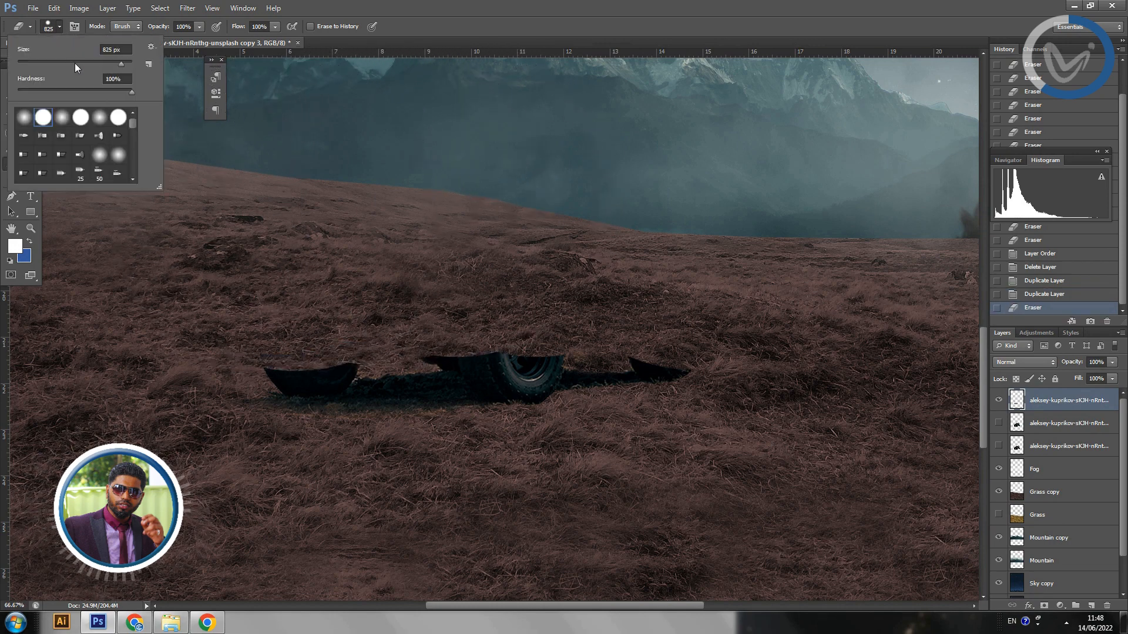
click(24, 117)
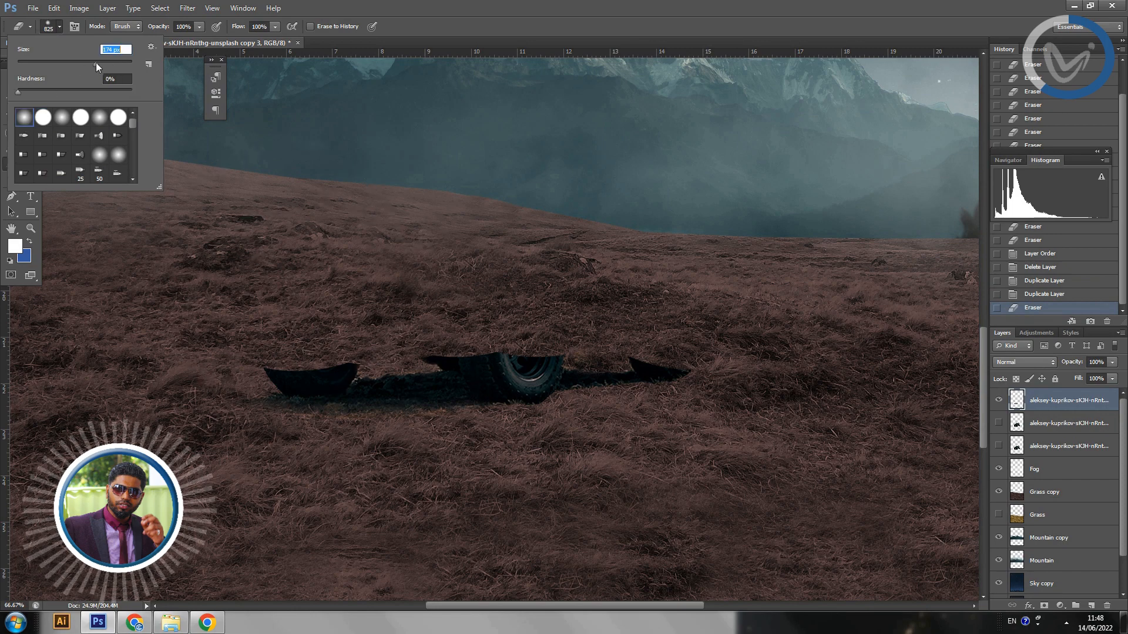
drag(96, 62, 96, 62)
mouse_move(275, 362)
mouse_down()
mouse_move(304, 362)
mouse_move(277, 358)
mouse_move(307, 373)
mouse_move(347, 359)
mouse_up()
mouse_move(412, 338)
mouse_down()
mouse_move(486, 342)
mouse_move(510, 372)
mouse_move(537, 369)
mouse_move(543, 351)
mouse_move(523, 380)
mouse_up()
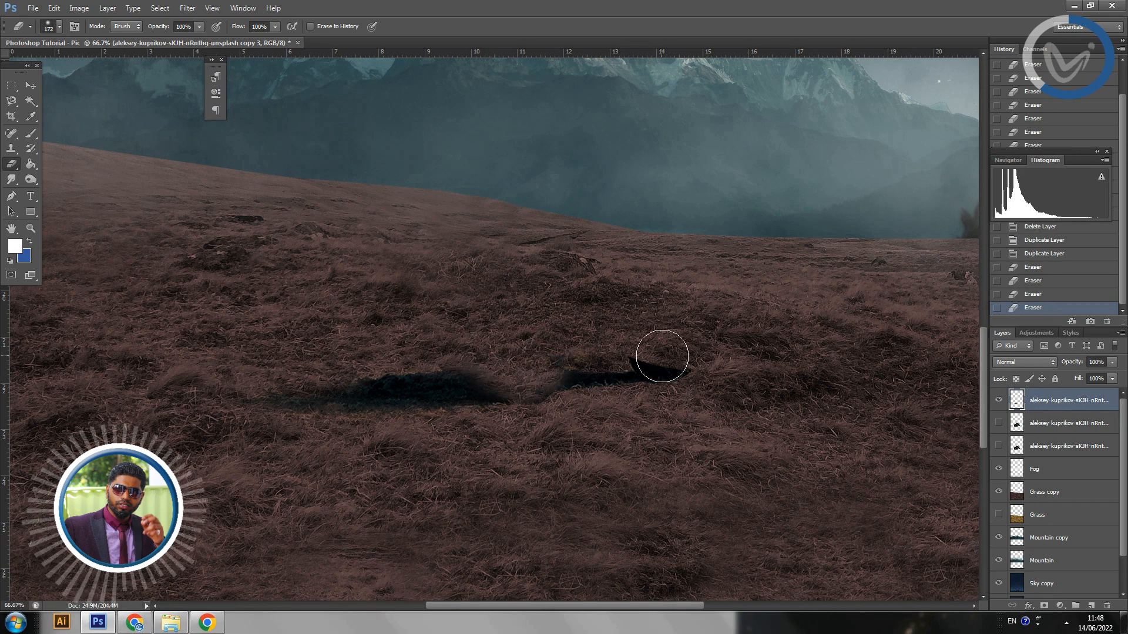
mouse_move(662, 356)
mouse_down()
mouse_move(657, 348)
mouse_move(678, 355)
mouse_move(652, 345)
mouse_move(640, 363)
mouse_up()
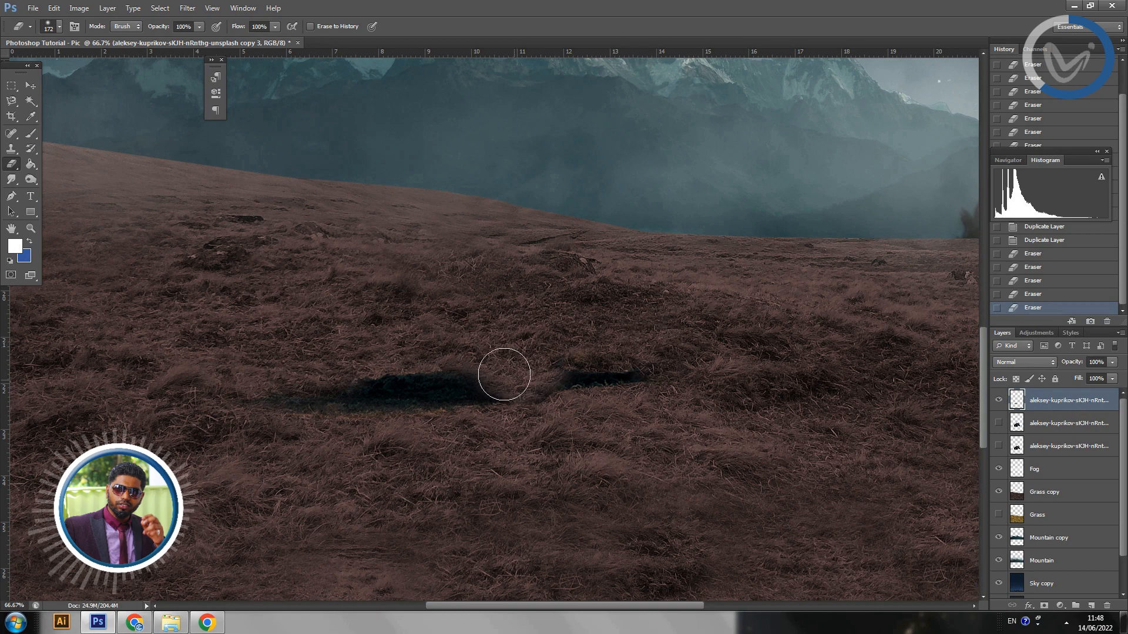
mouse_move(504, 375)
mouse_down()
mouse_move(493, 366)
mouse_move(519, 386)
mouse_up()
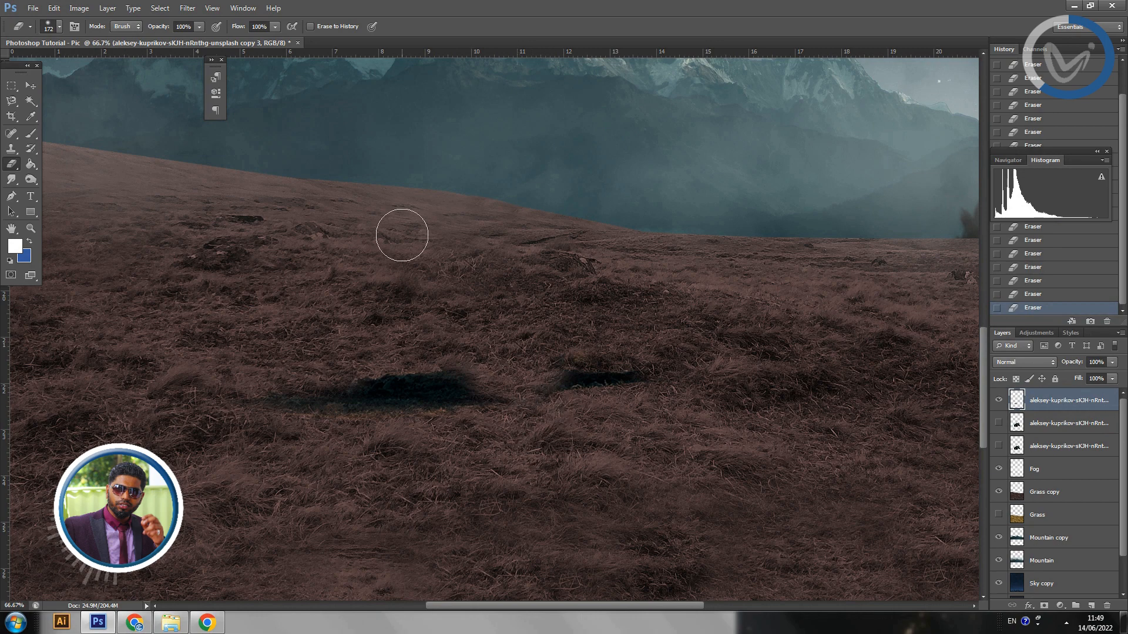
Colorize the isolated shadow layer with Hue/Saturation, using hue 0, a low saturation and lightness +8.
click(106, 9)
mouse_move(79, 8)
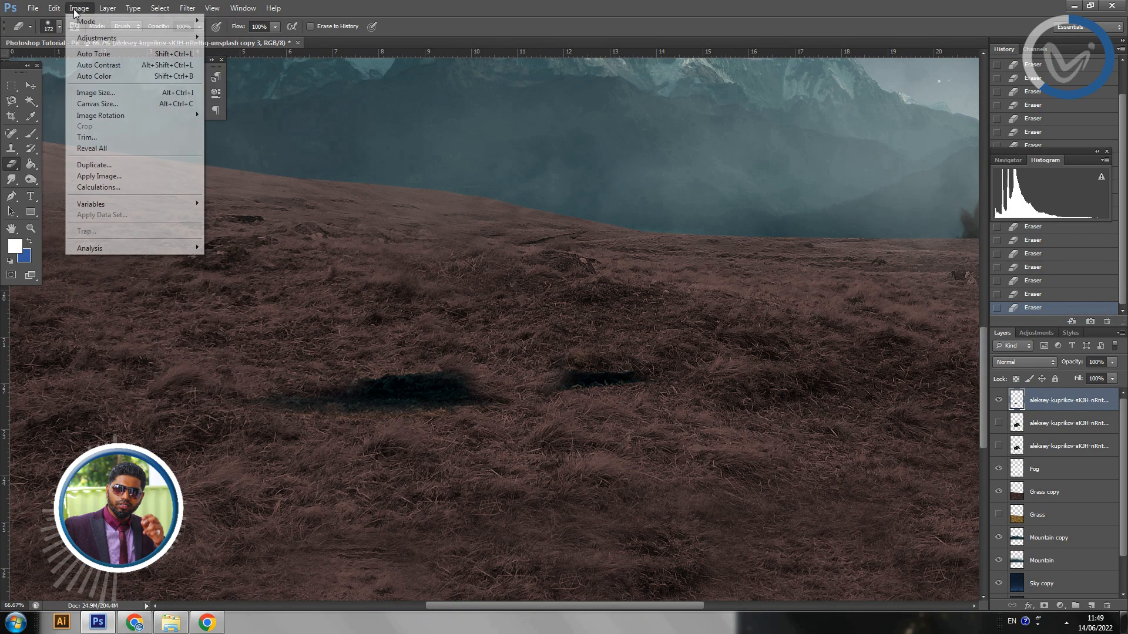
mouse_move(106, 39)
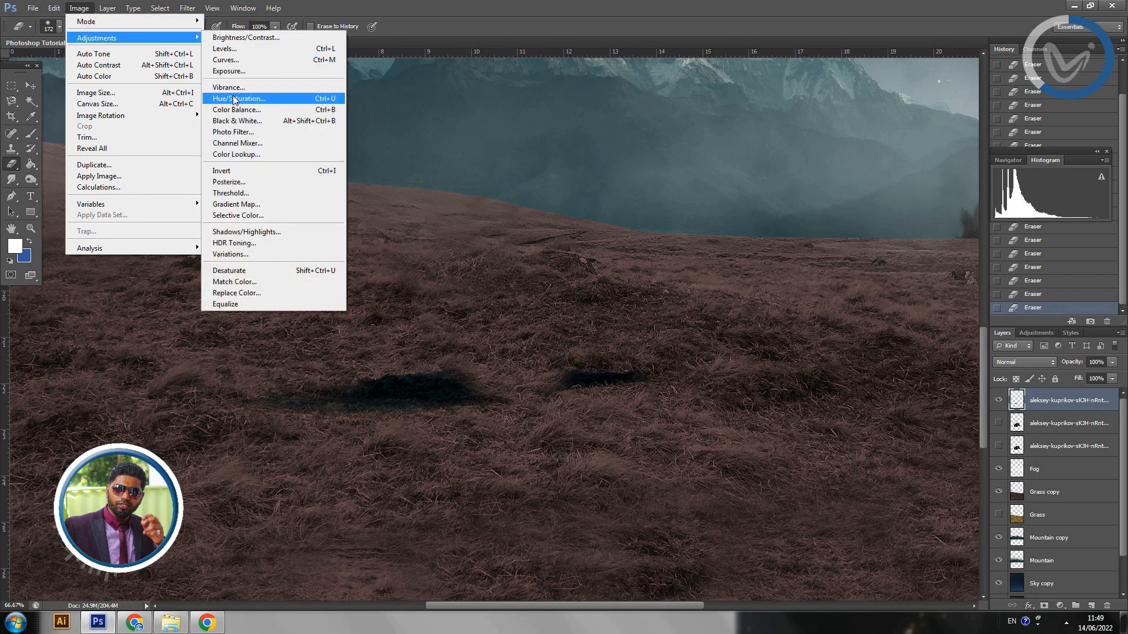
click(235, 98)
click(975, 332)
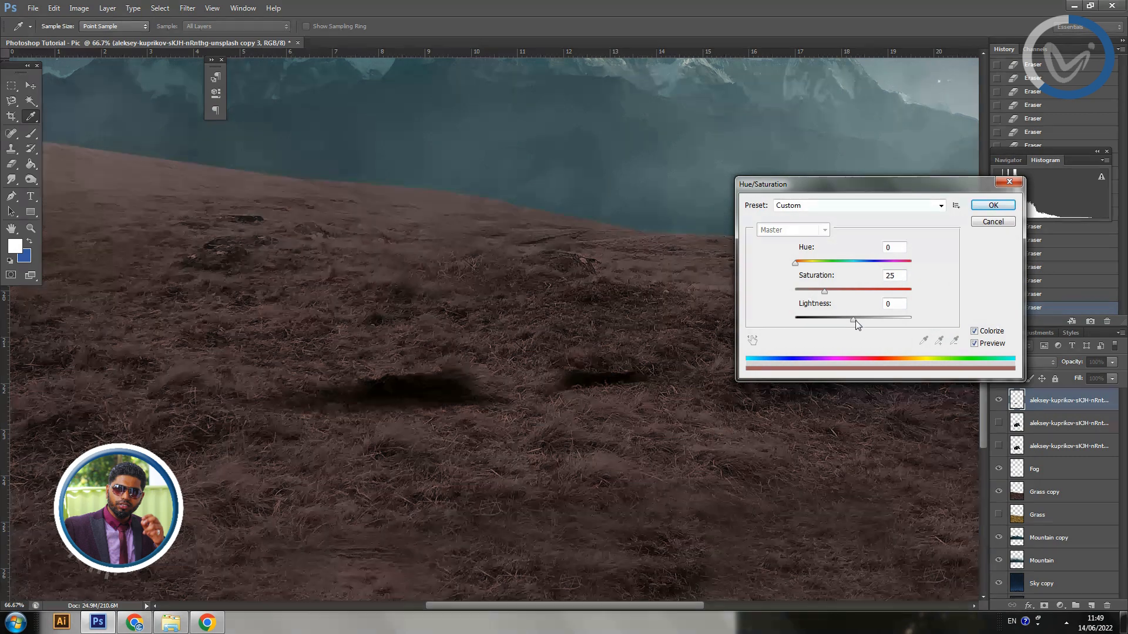
drag(854, 312, 812, 293)
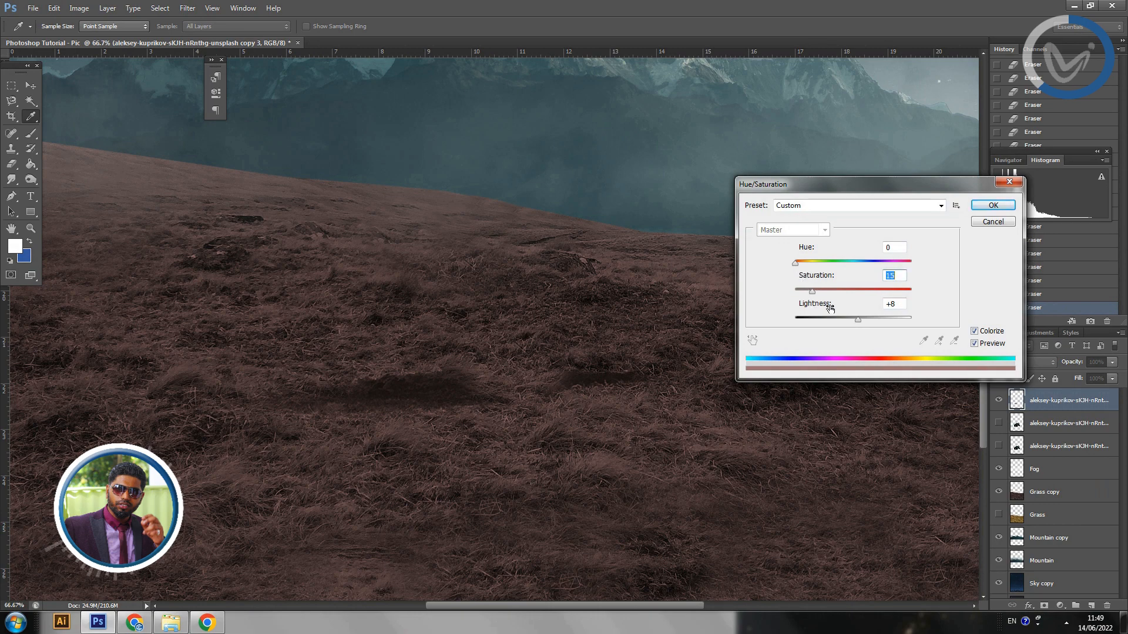
drag(802, 289, 810, 288)
click(993, 206)
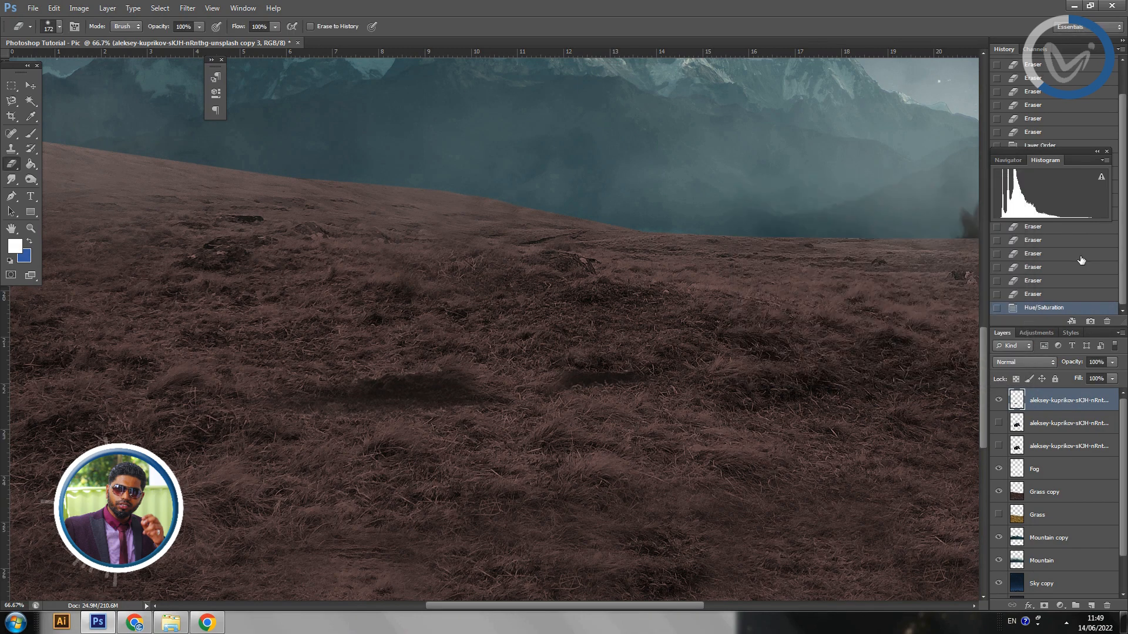
Show the jeep copy beneath the shadow layer and toggle the shadow layer's visibility to compare the ground under the wheels.
click(999, 424)
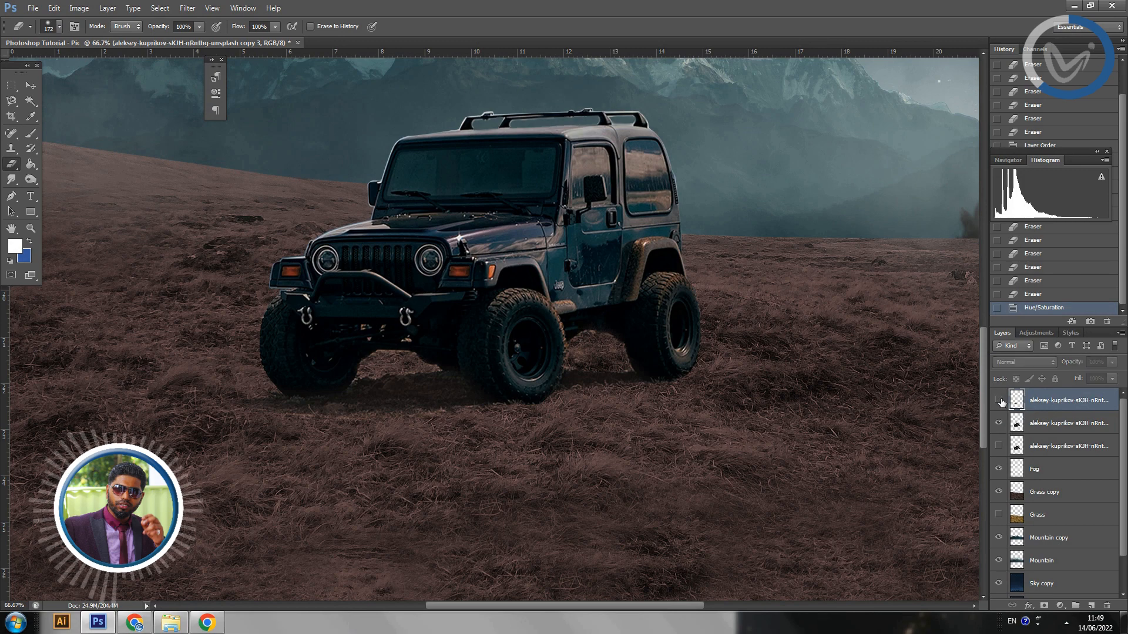
click(999, 400)
click(999, 400)
click(999, 400)
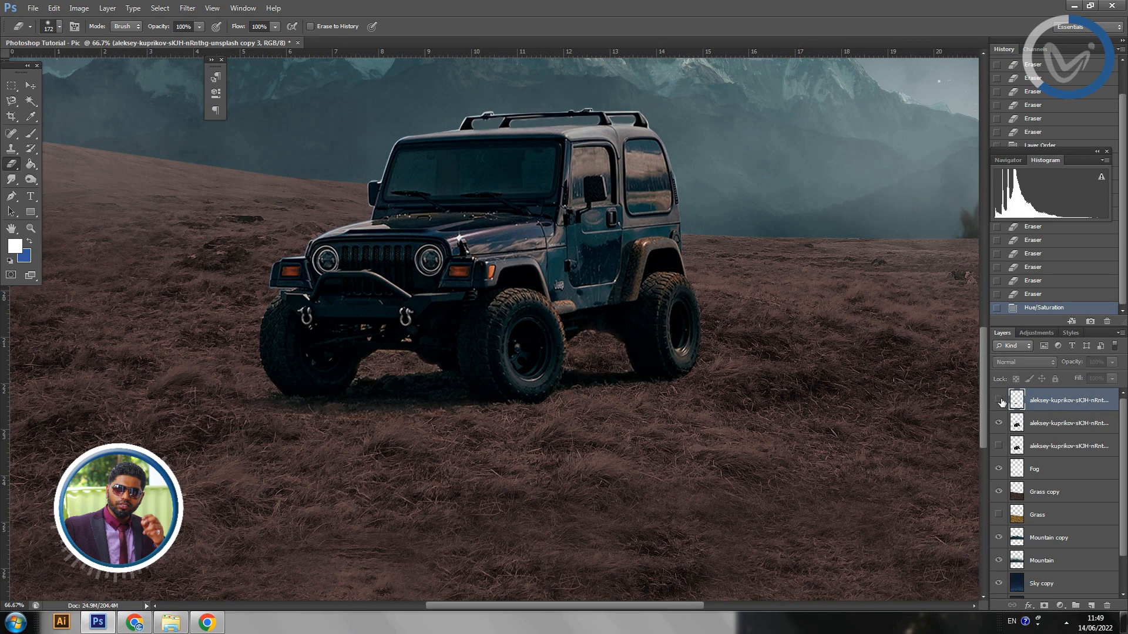
click(999, 400)
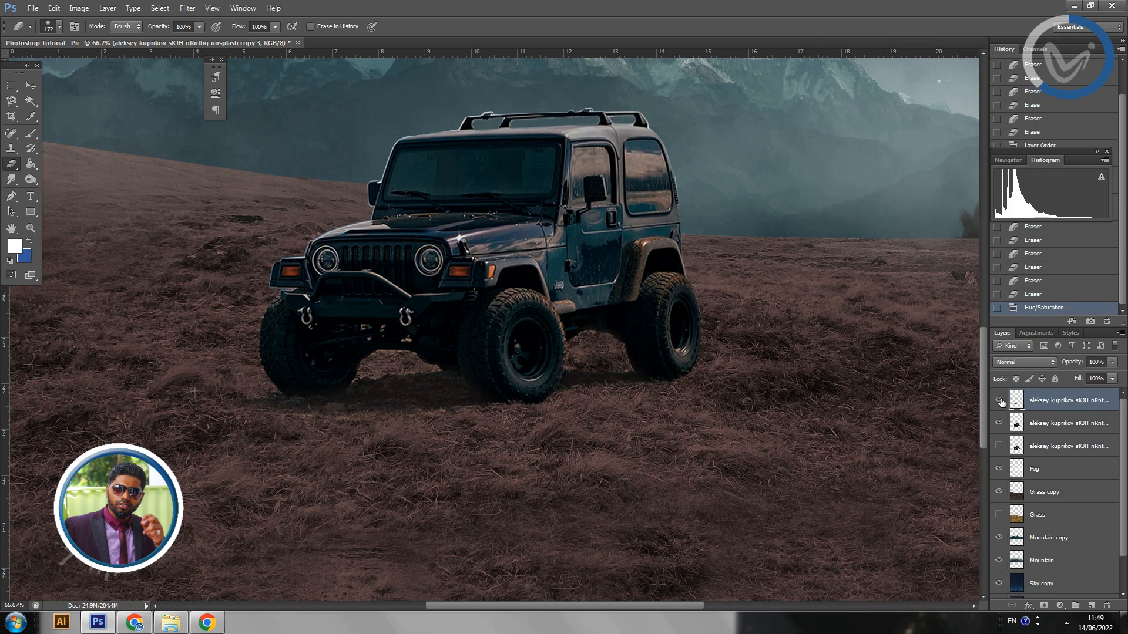
key(ctrl+minus)
key(ctrl+minus)
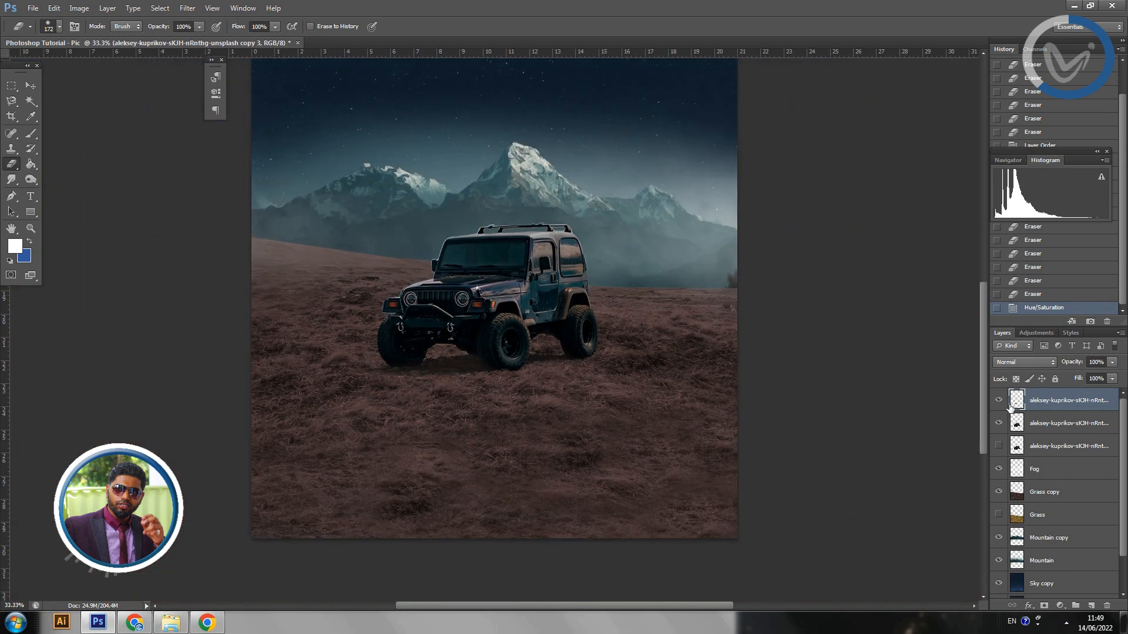
click(1000, 403)
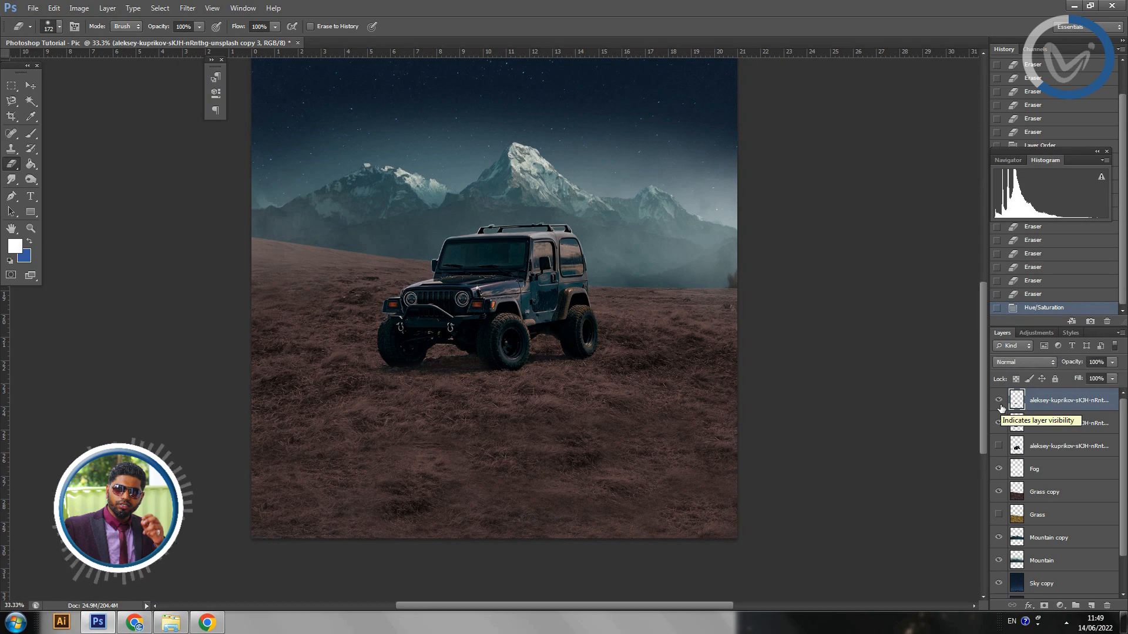
Darken the shadow layer with a Hue/Saturation lightness of -42 and toggle its visibility to compare.
click(79, 8)
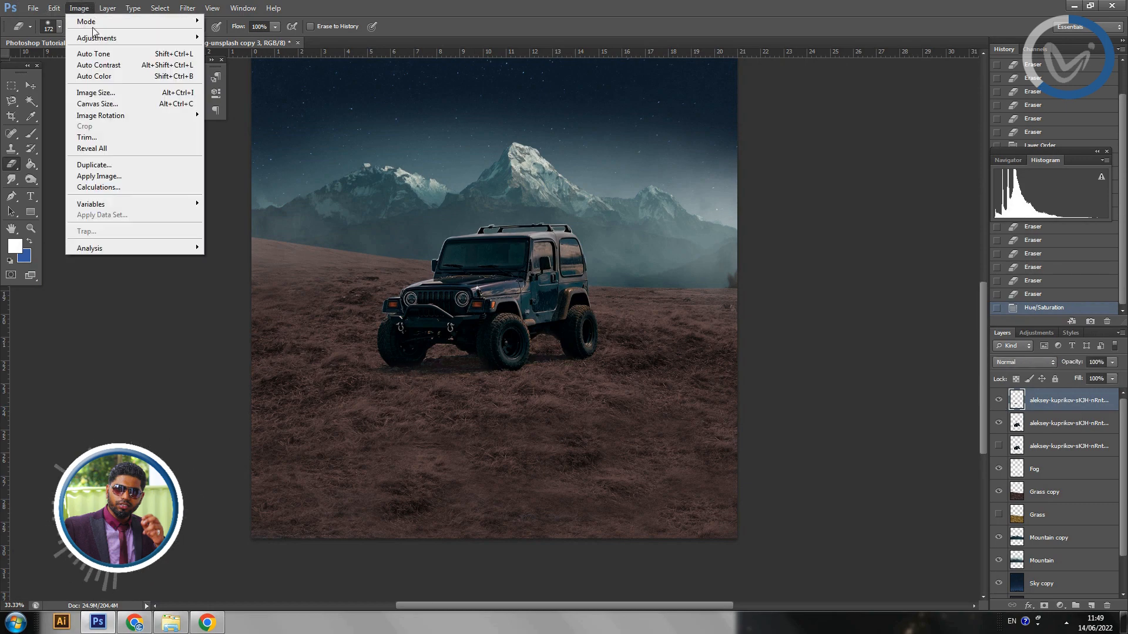
mouse_move(97, 38)
click(247, 95)
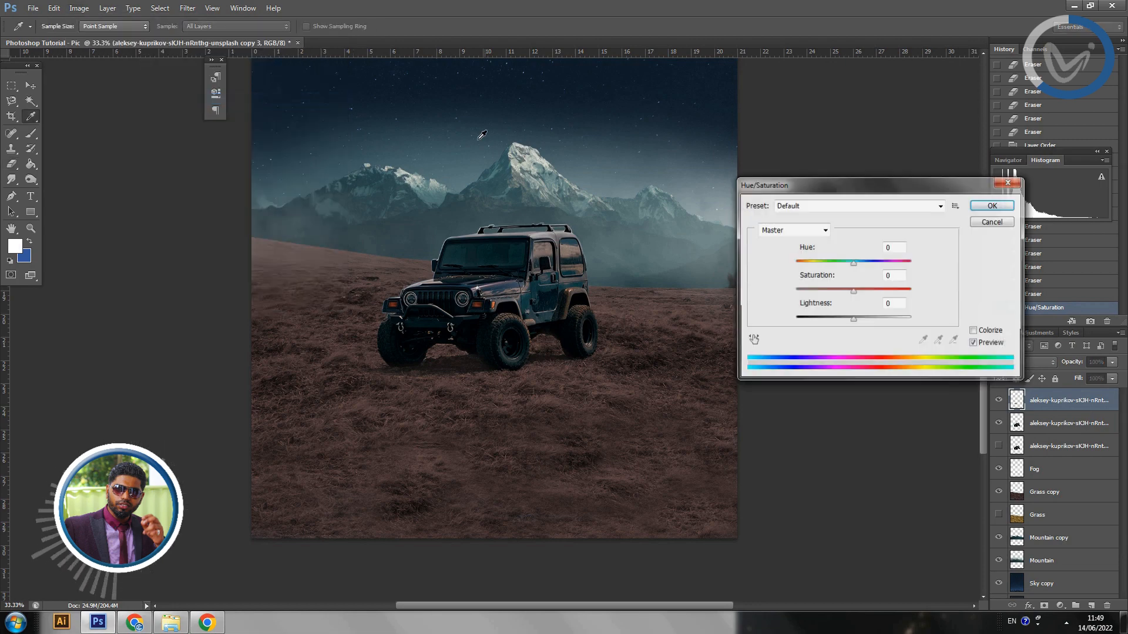
drag(854, 320, 828, 322)
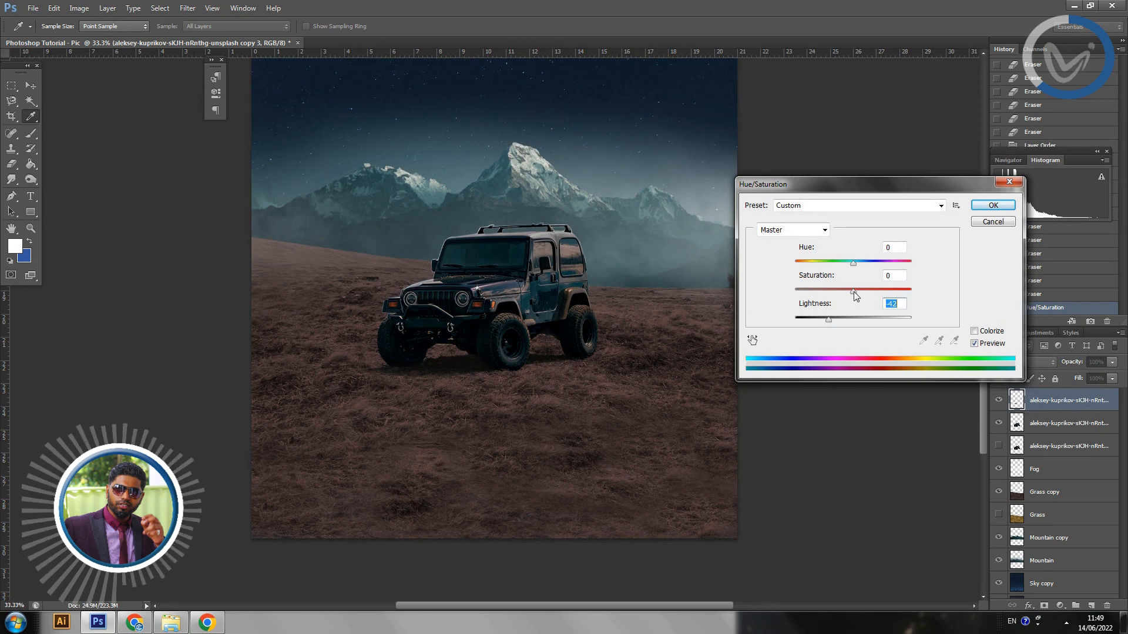
click(993, 205)
key(e)
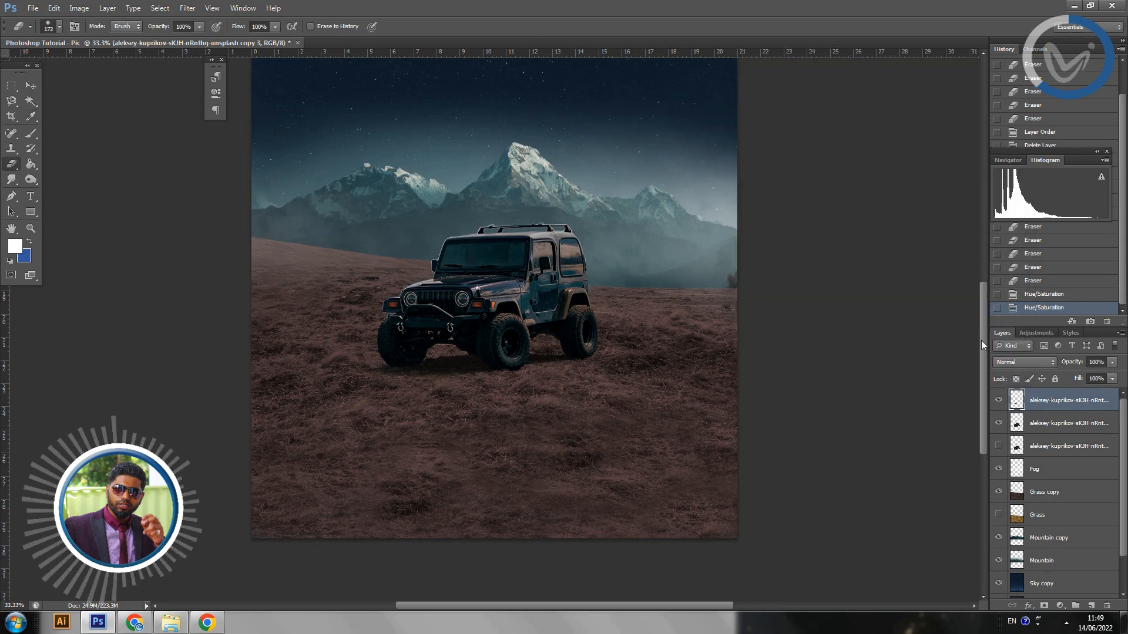
click(998, 401)
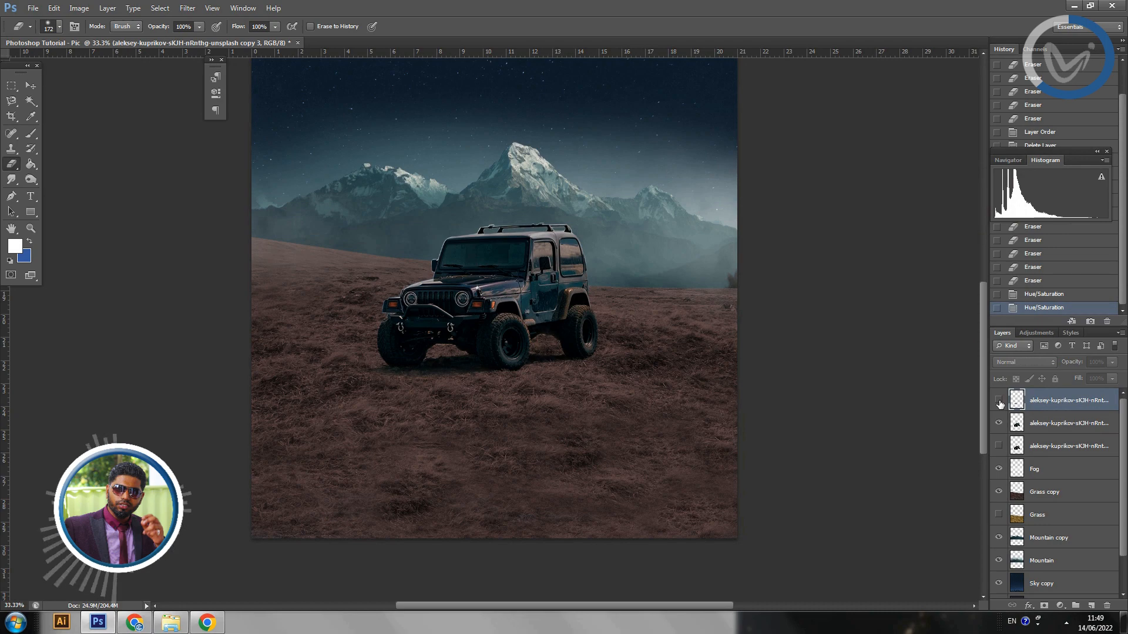
click(999, 403)
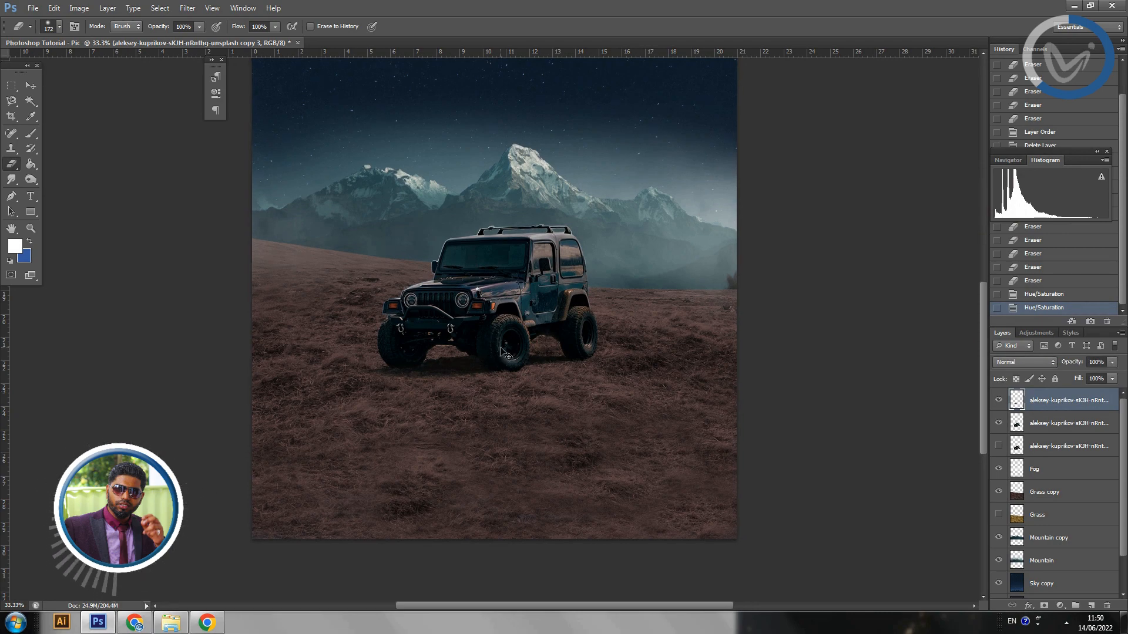
Add a new empty layer above the shadow layer and rename the visible full jeep copy as Jeep.
key(ctrl+minus)
key(ctrl+minus)
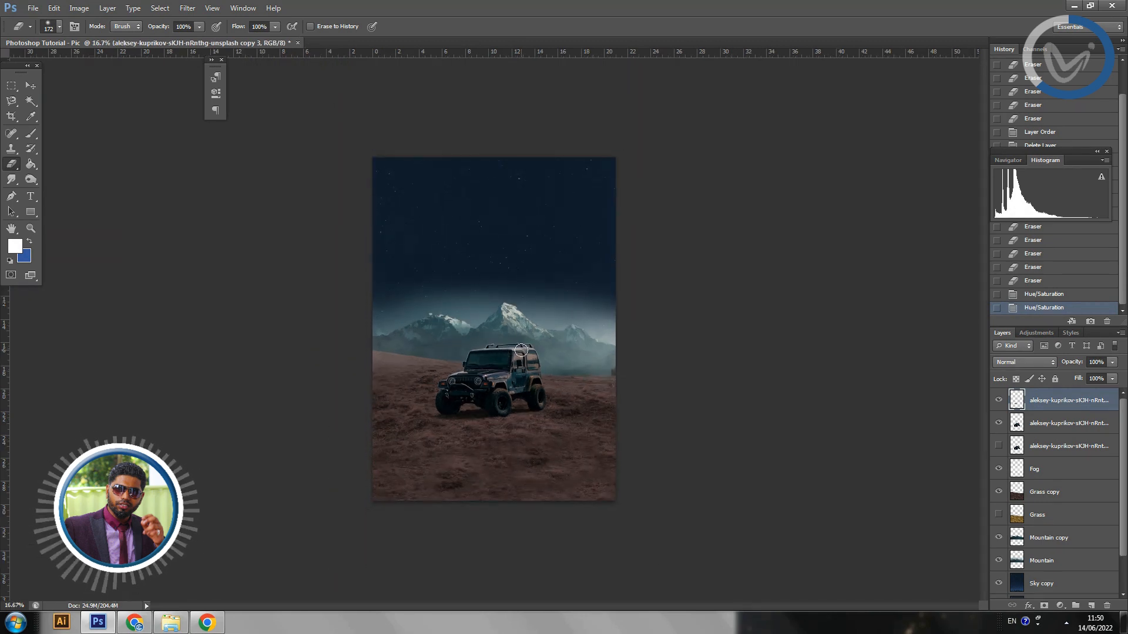
click(1092, 607)
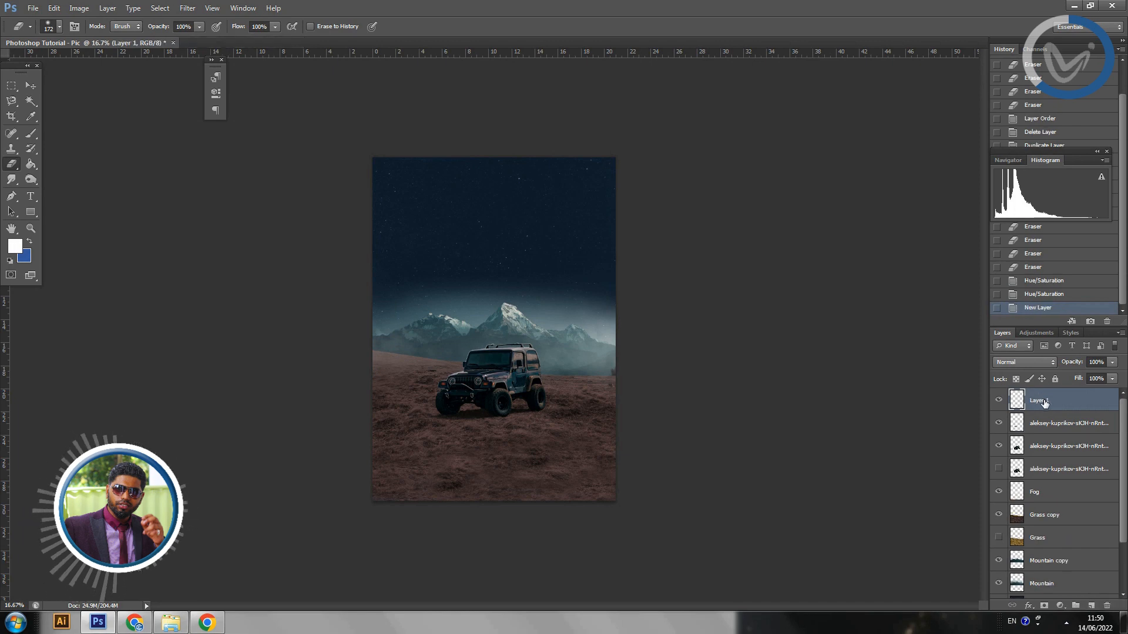
click(1061, 448)
double_click(1061, 446)
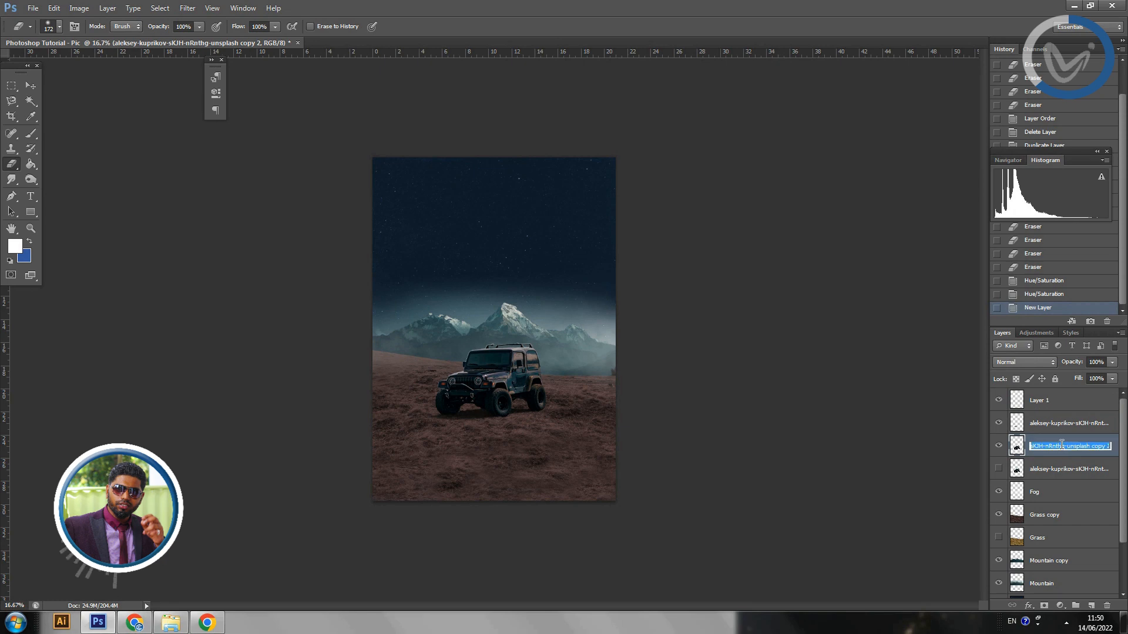
text(J)
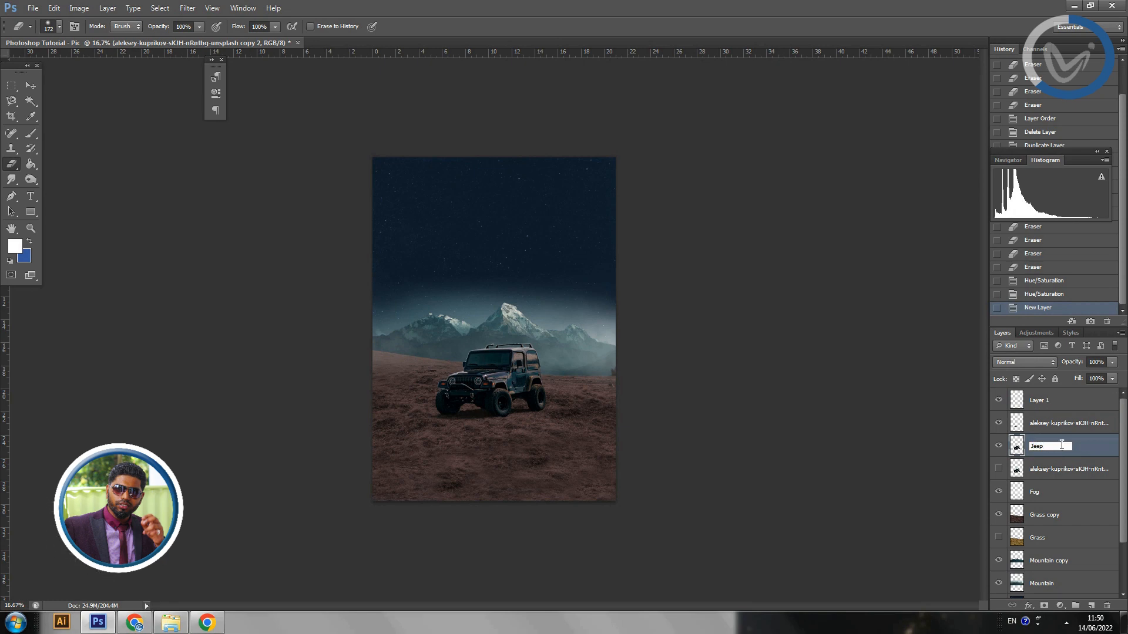
text(eep)
Rename the shadow layer as Shaddow and the new empty top layer as Headlights.
double_click(1066, 425)
text(Shaddow)
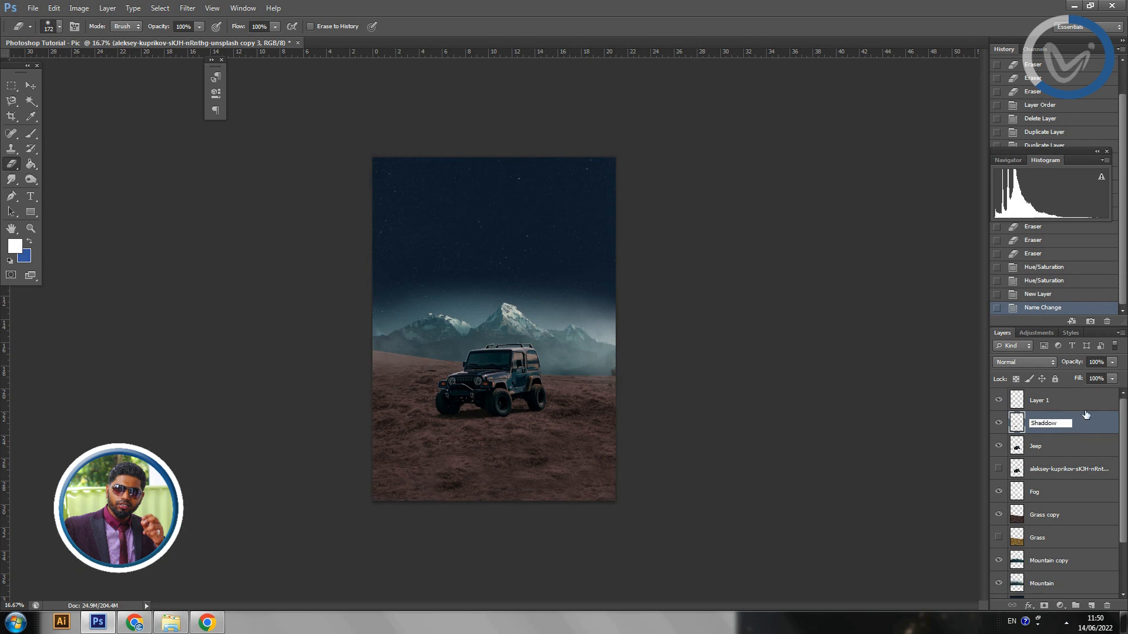
click(1075, 408)
double_click(1062, 399)
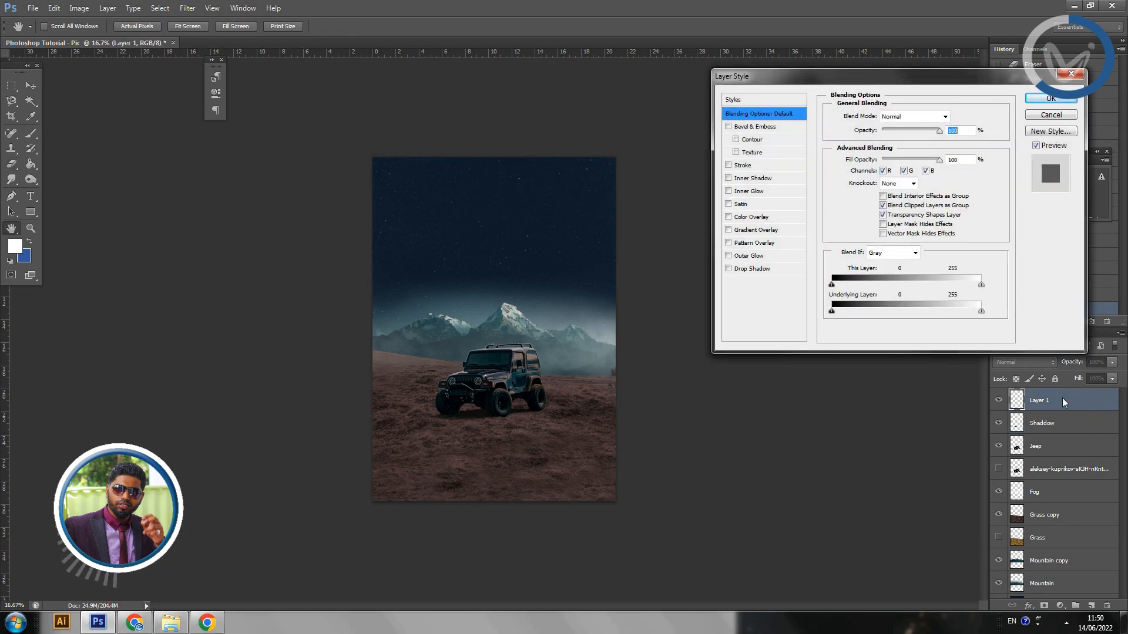
click(1055, 117)
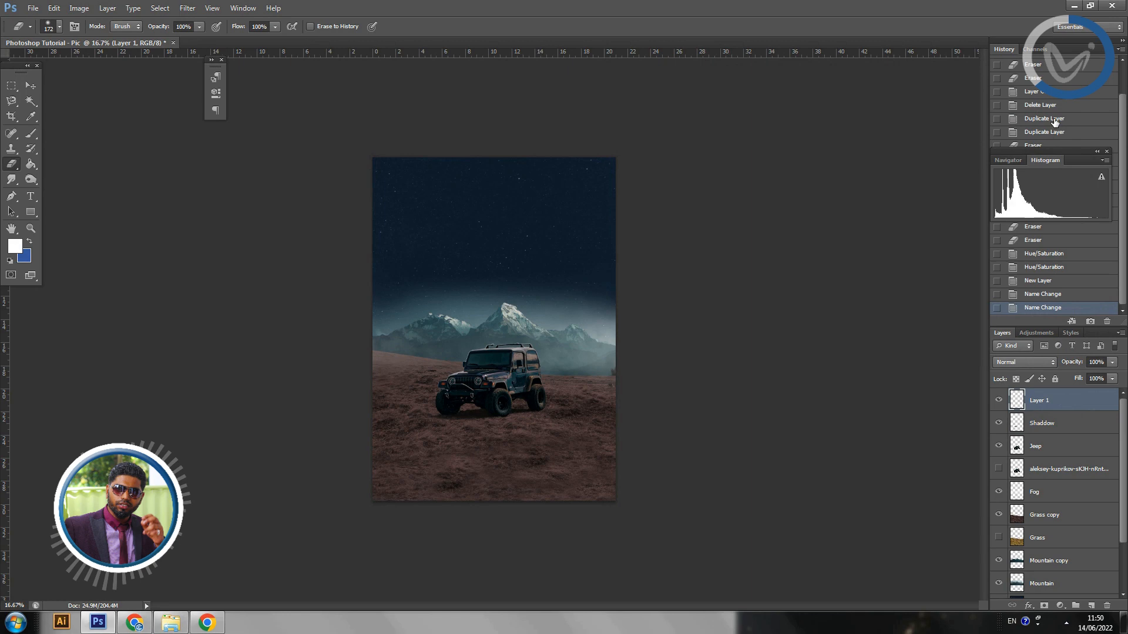
double_click(1039, 400)
text(Headlights)
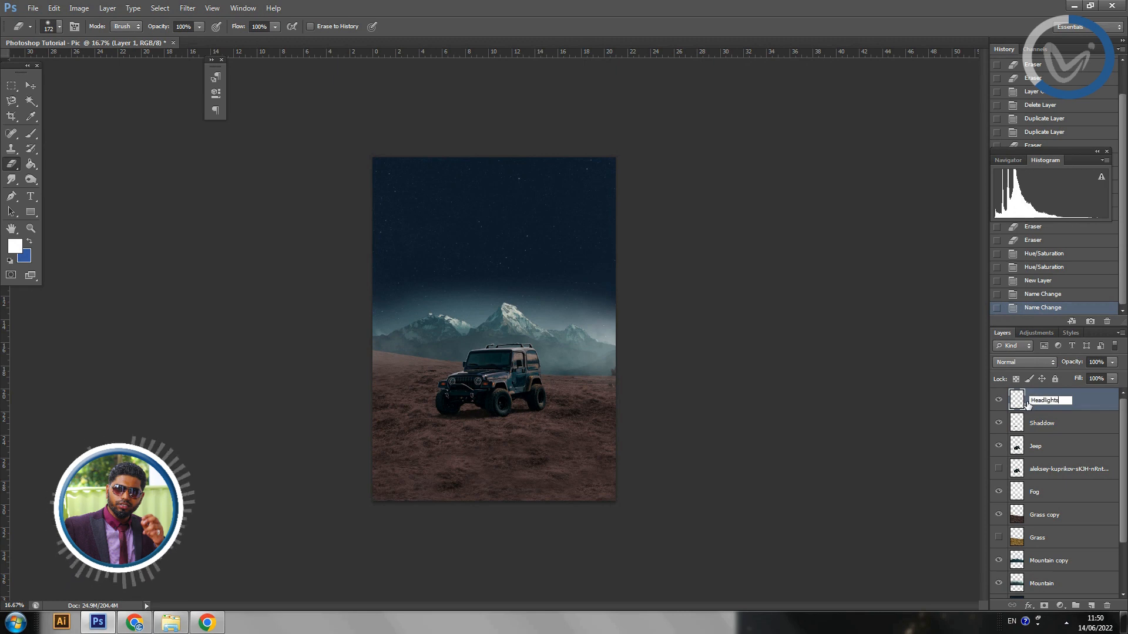
key(Return)
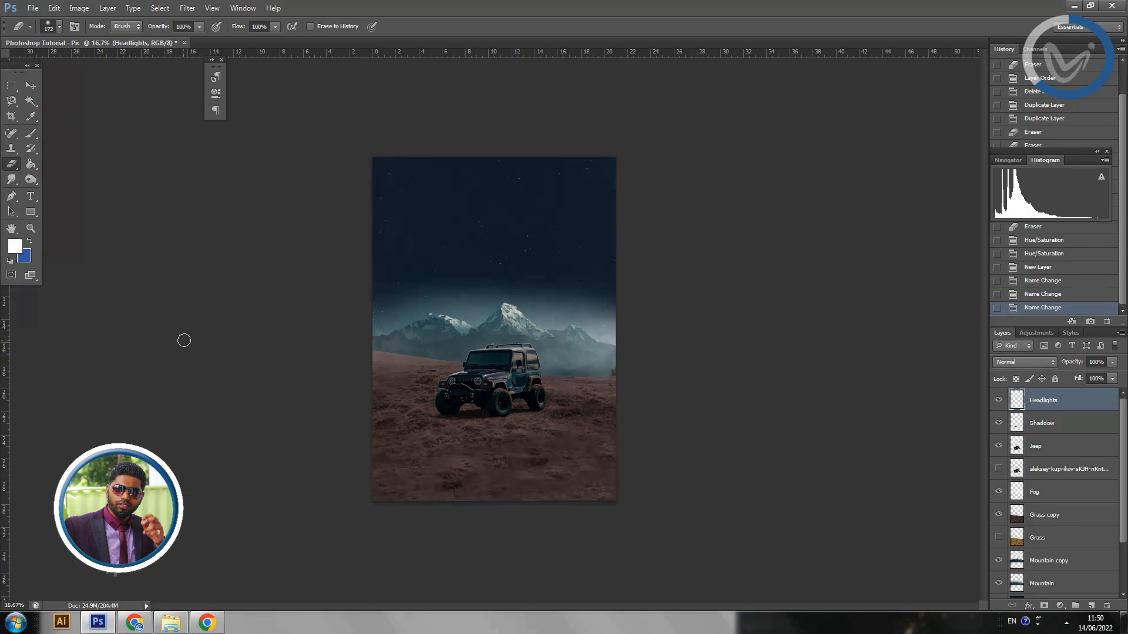
Choose the Brush tool with the 3170 px lens-flare tip and reduce its size to 59 px for the headlights.
key(ctrl+1)
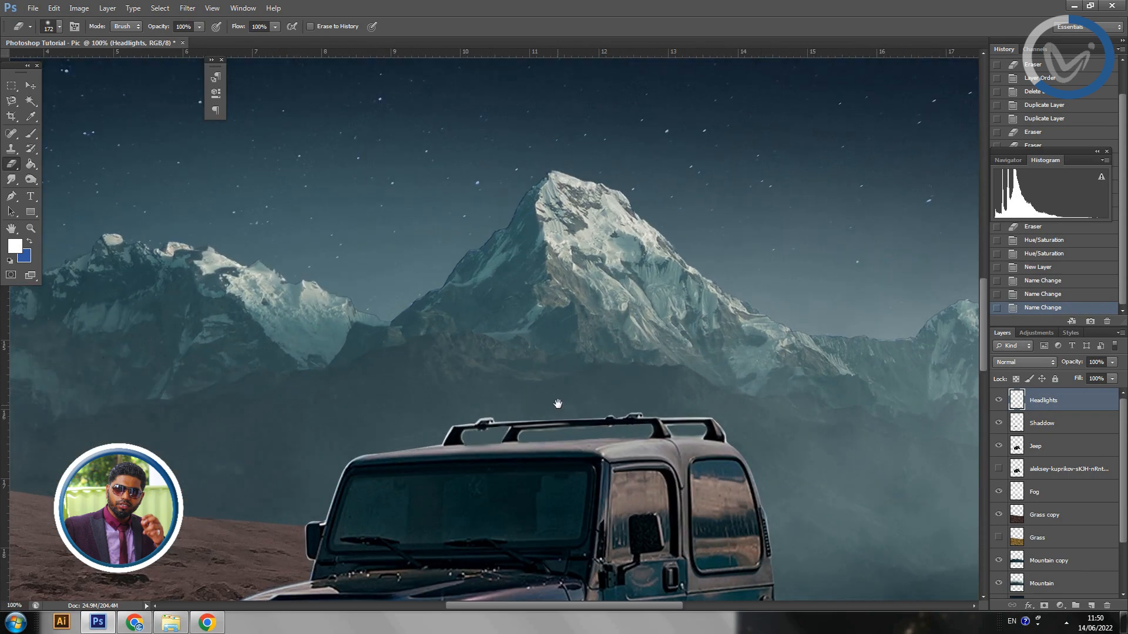
drag(538, 430, 605, 264)
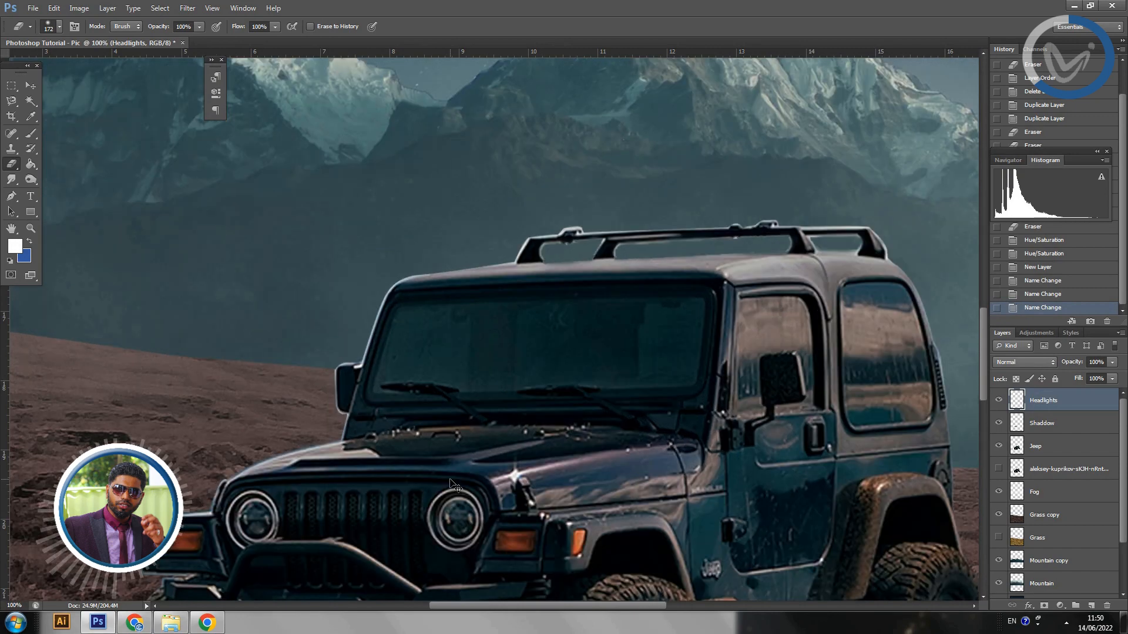
key(ctrl+plus)
drag(451, 480, 555, 232)
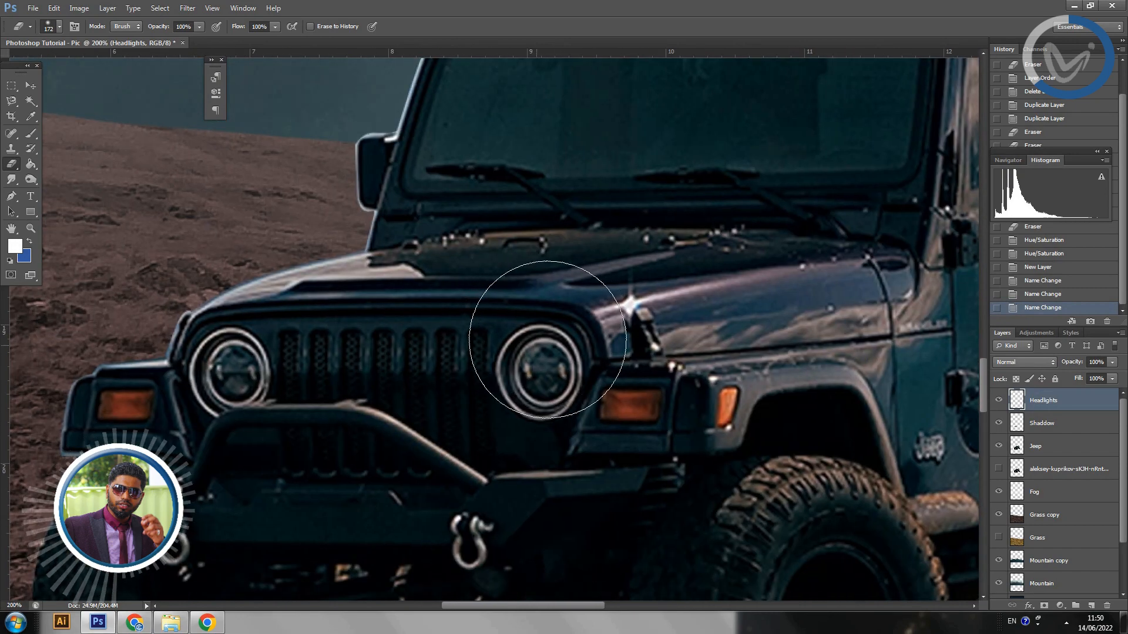
click(31, 133)
click(59, 27)
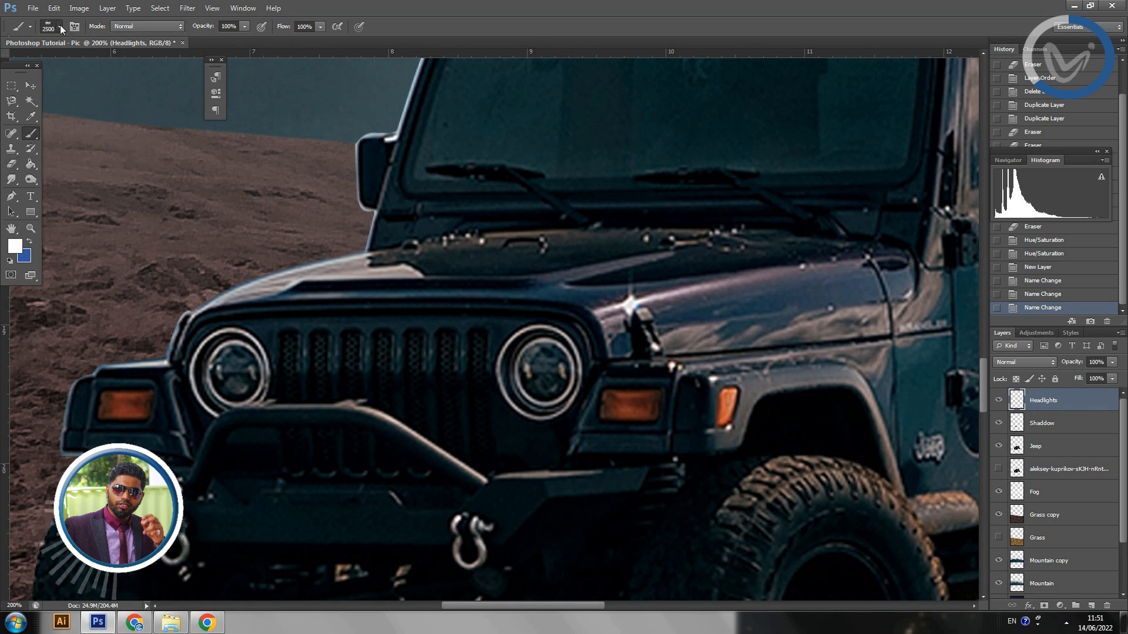
click(59, 27)
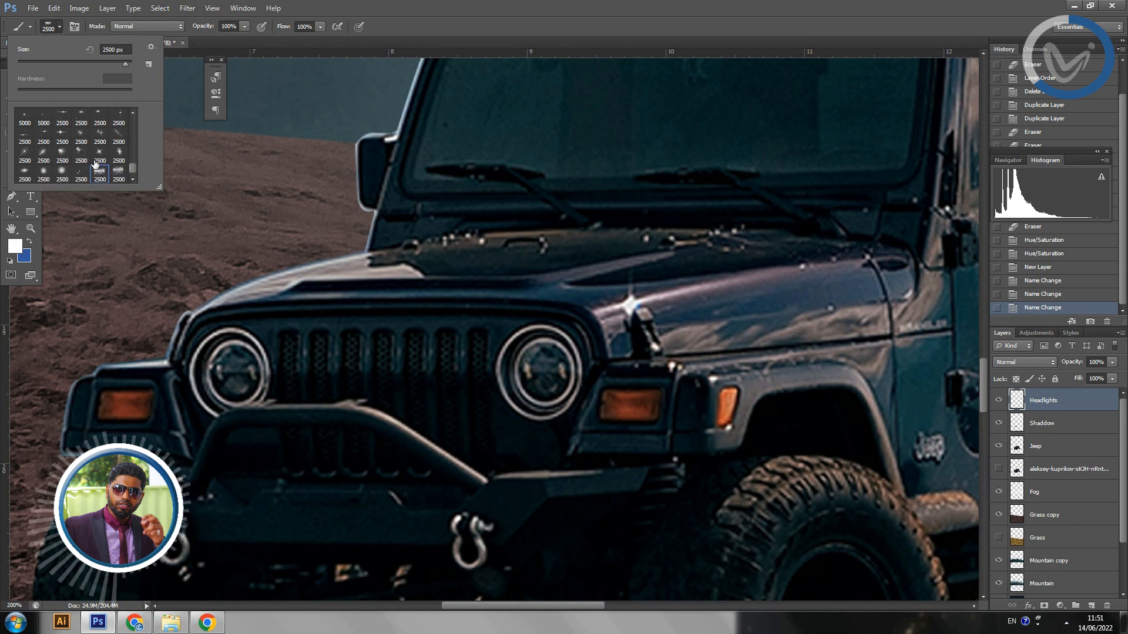
scroll(95, 164, up, 1)
scroll(94, 163, up, 1)
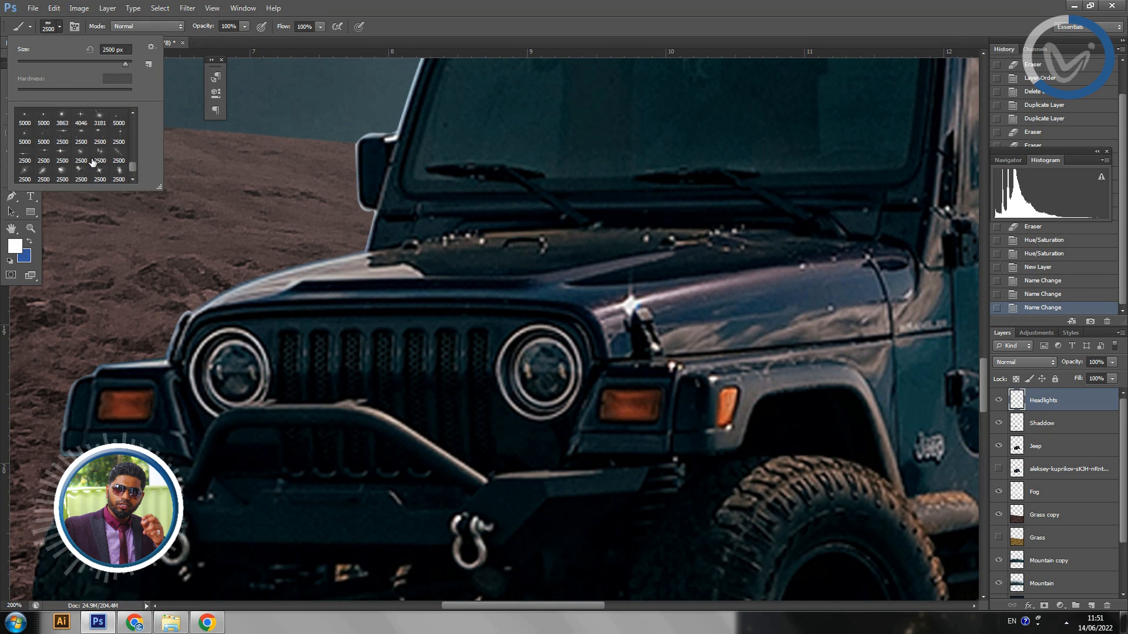
scroll(94, 163, up, 1)
scroll(101, 136, up, 3)
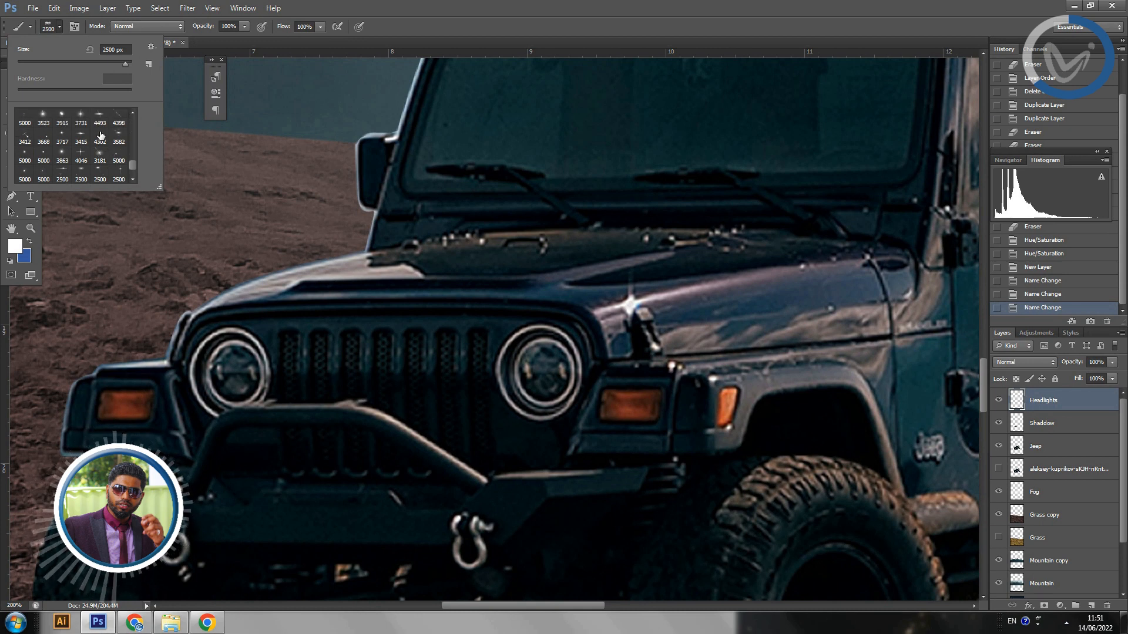
scroll(101, 150, up, 1)
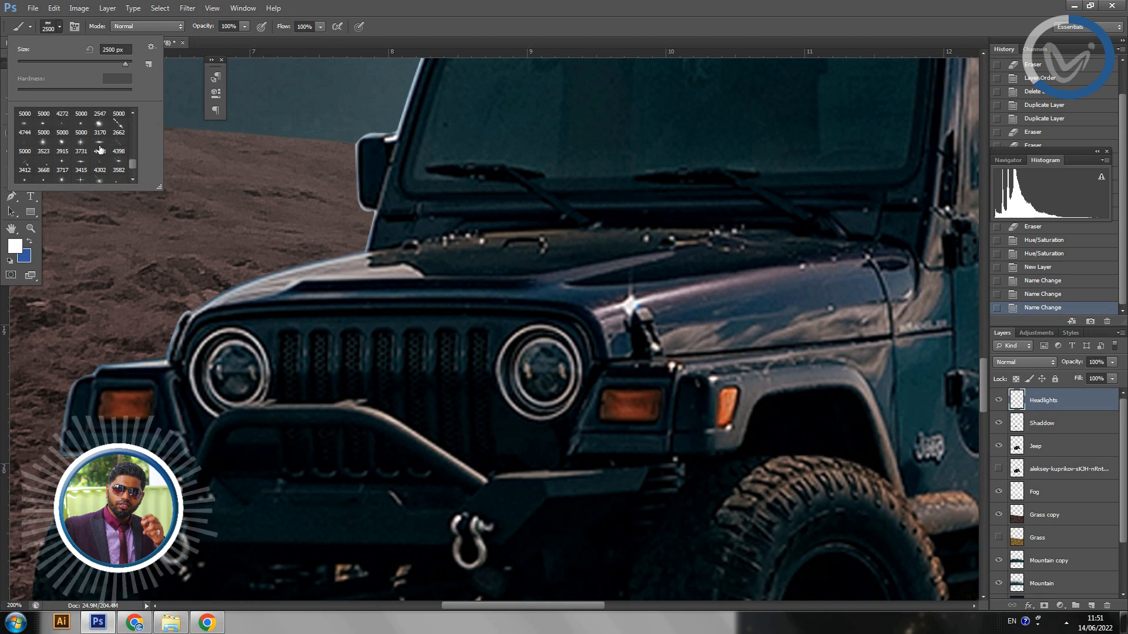
scroll(98, 153, up, 1)
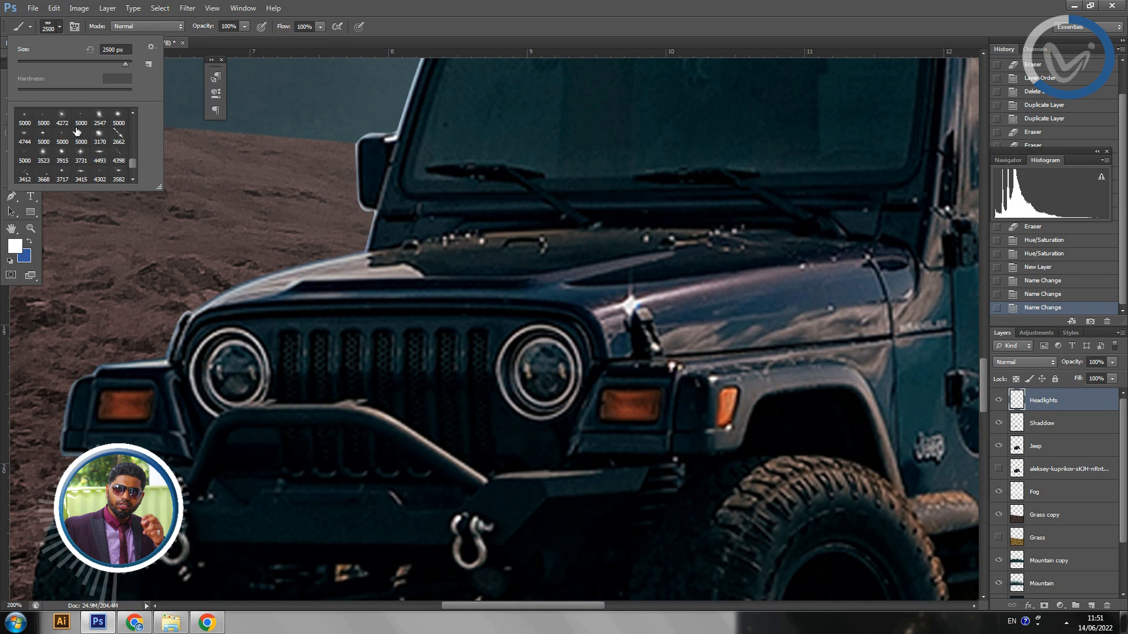
click(100, 139)
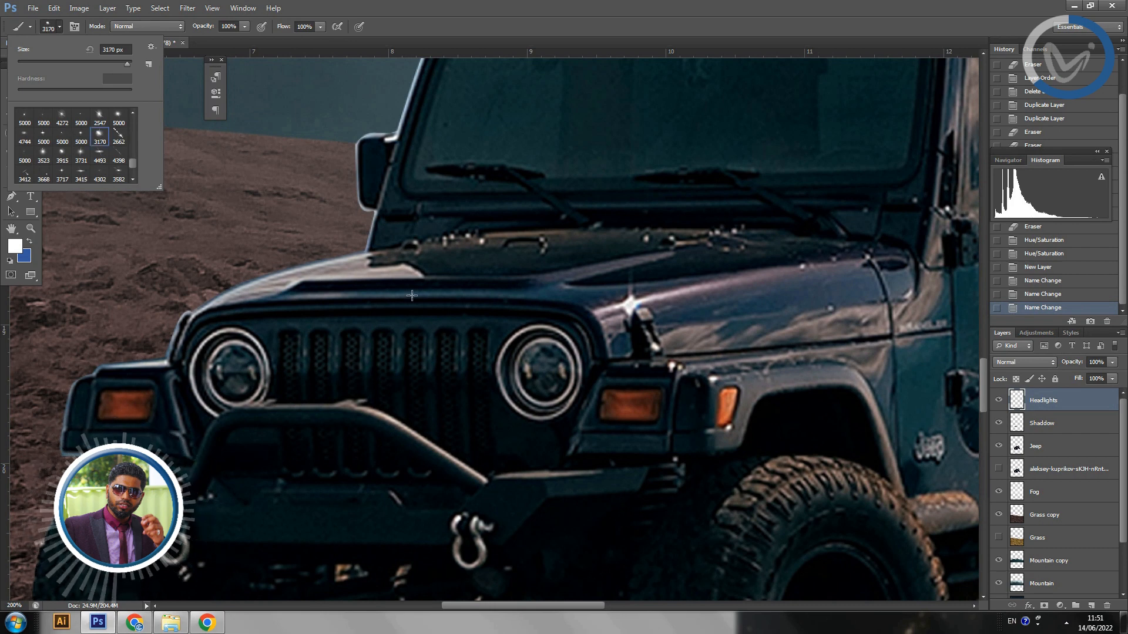
click(50, 63)
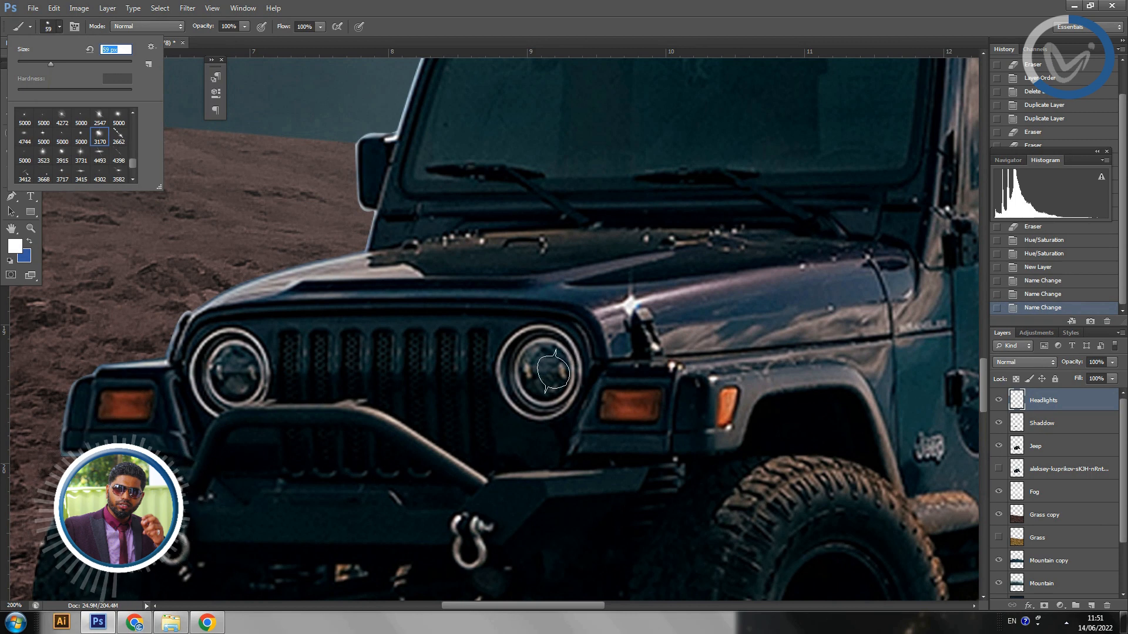
Try the 5000 px flare tip at 94 px, return to the 3170 px tip and set its size to 158 px.
click(117, 119)
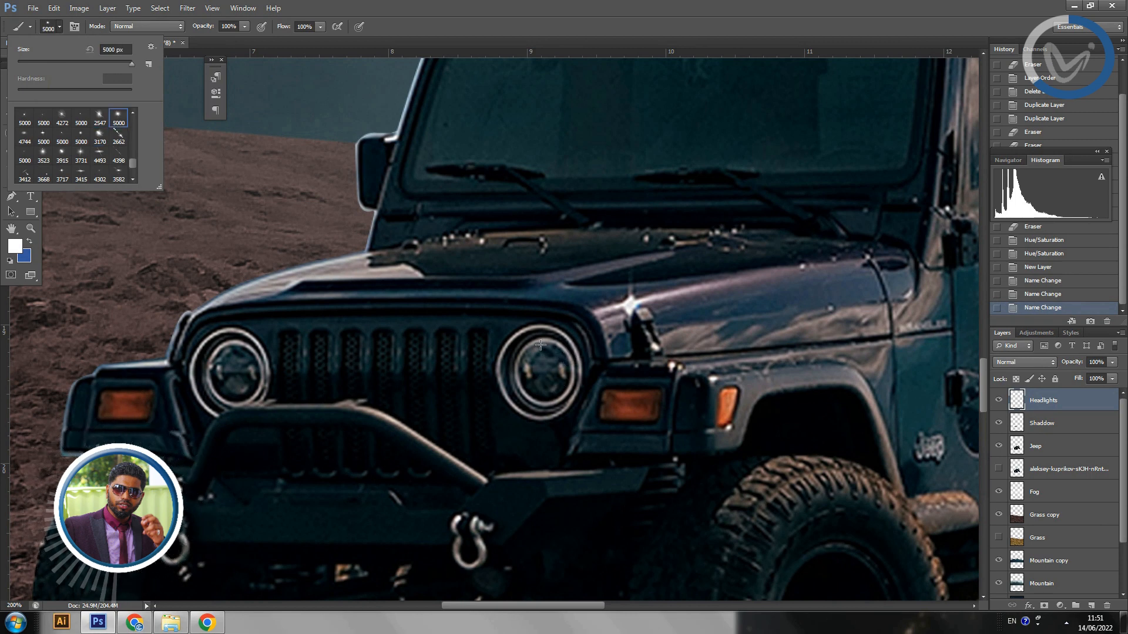
click(70, 63)
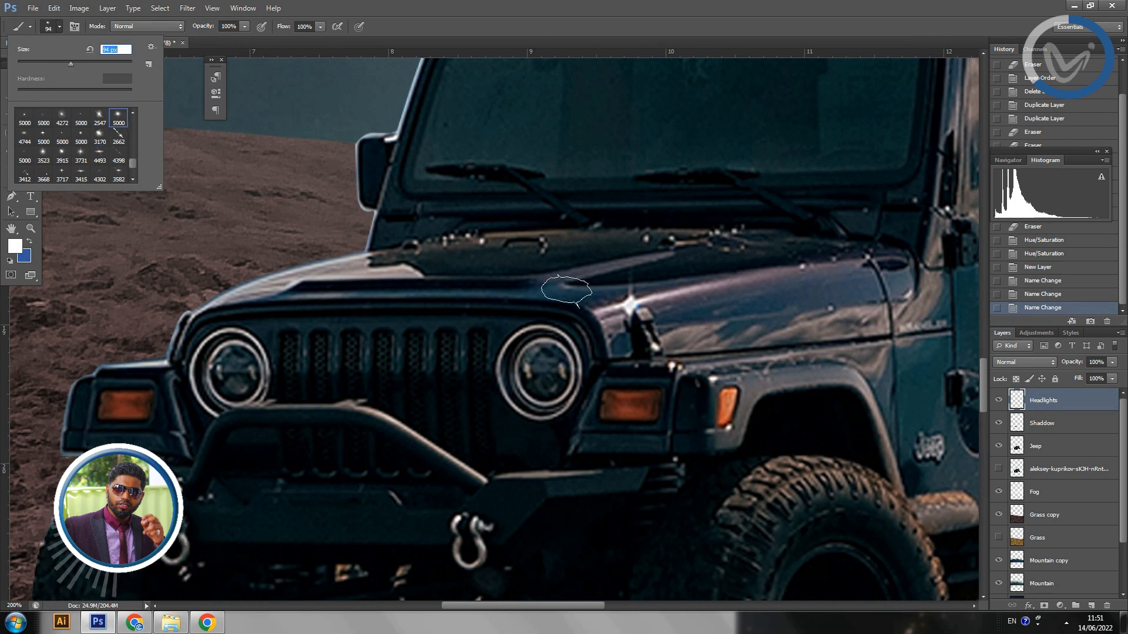
click(99, 138)
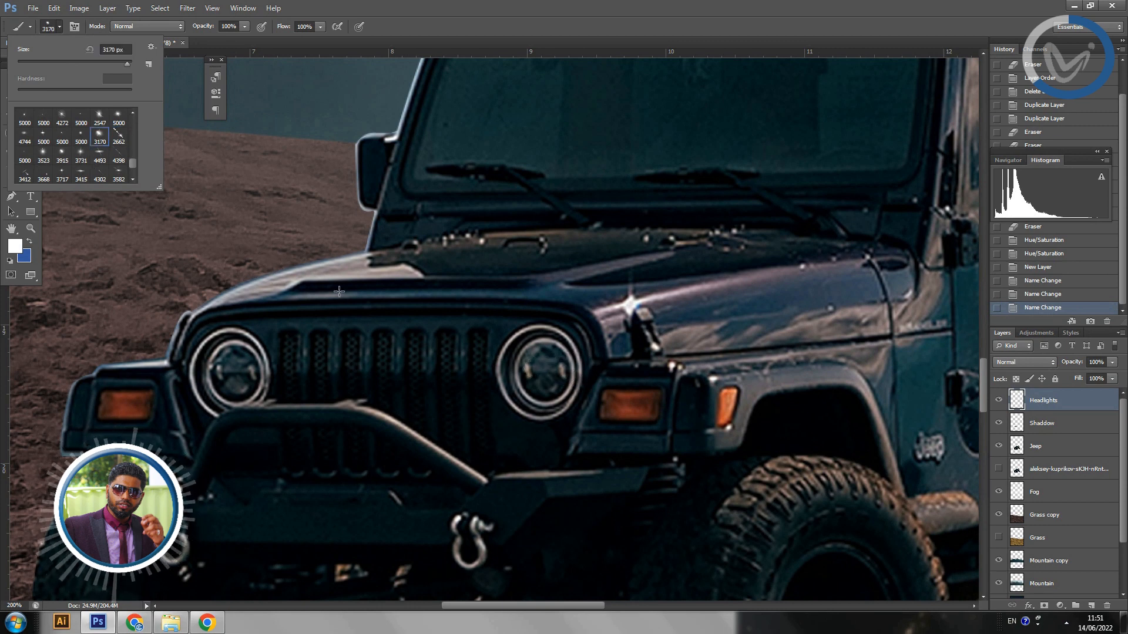
click(73, 63)
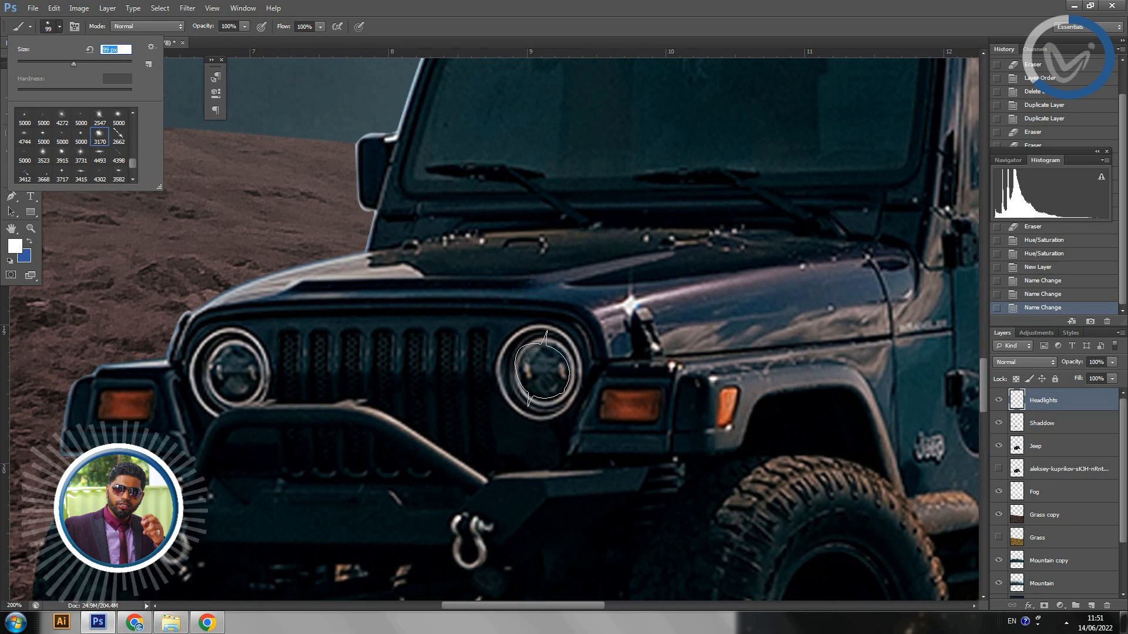
click(77, 63)
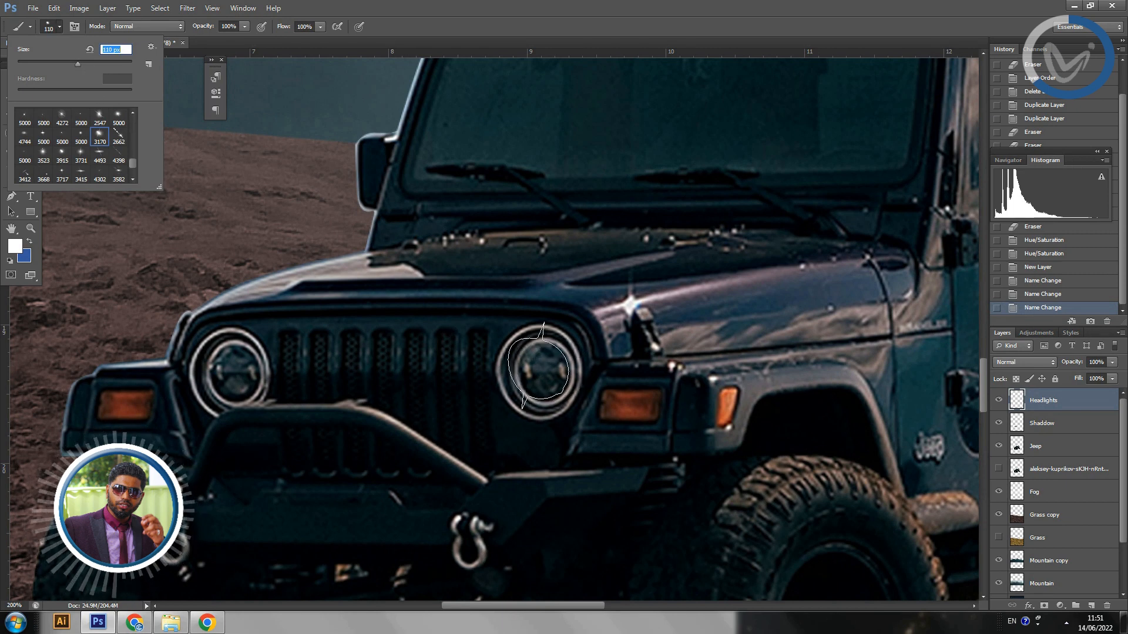
click(91, 61)
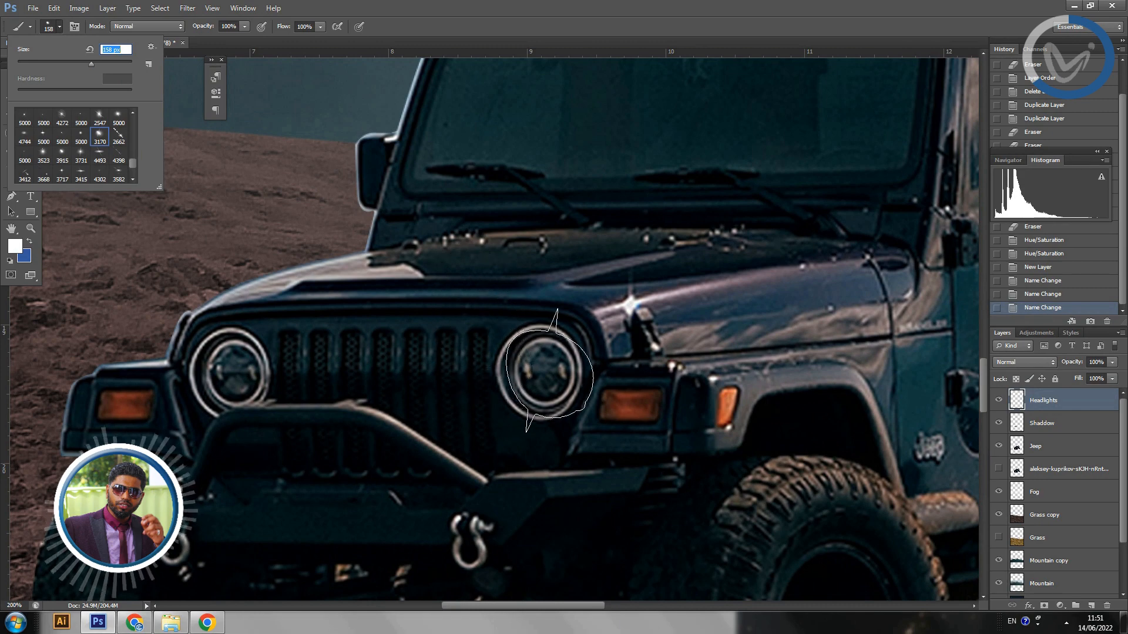
Undo a 158 px trial flare on the headlight nearer the jeep's visible side and stamp it twice in white at 168 px.
click(547, 366)
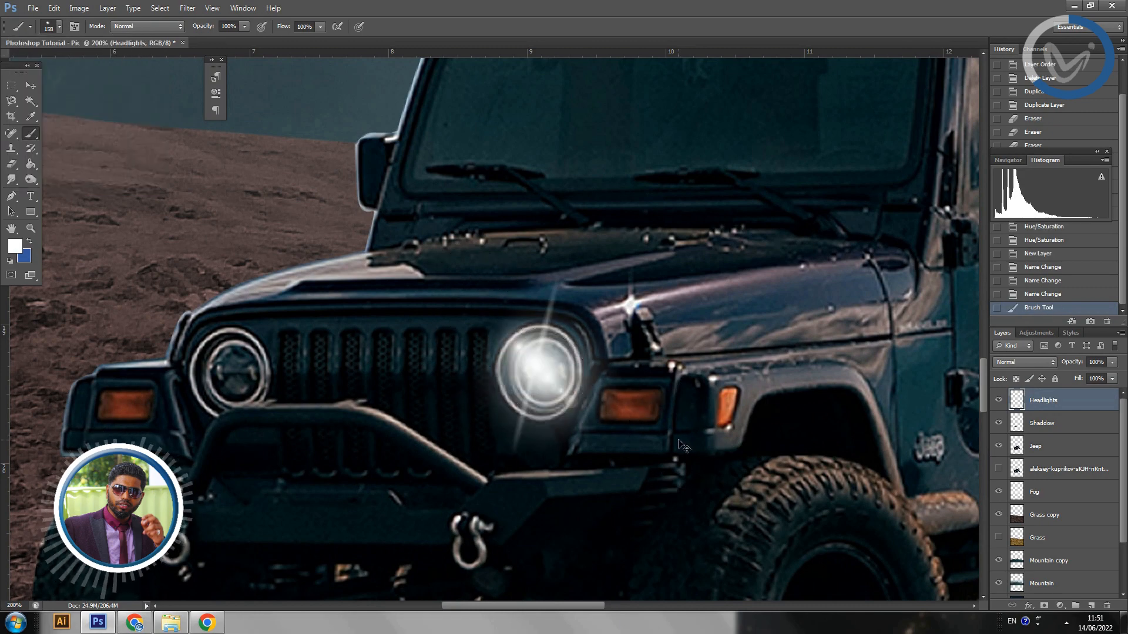
key(ctrl+z)
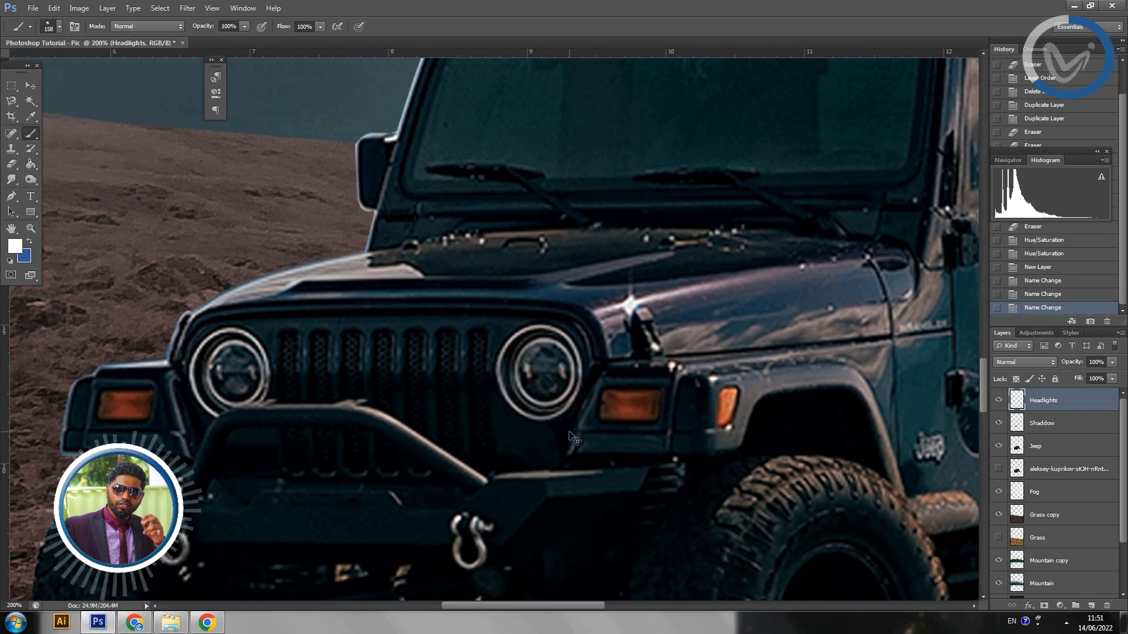
key(ctrl+plus)
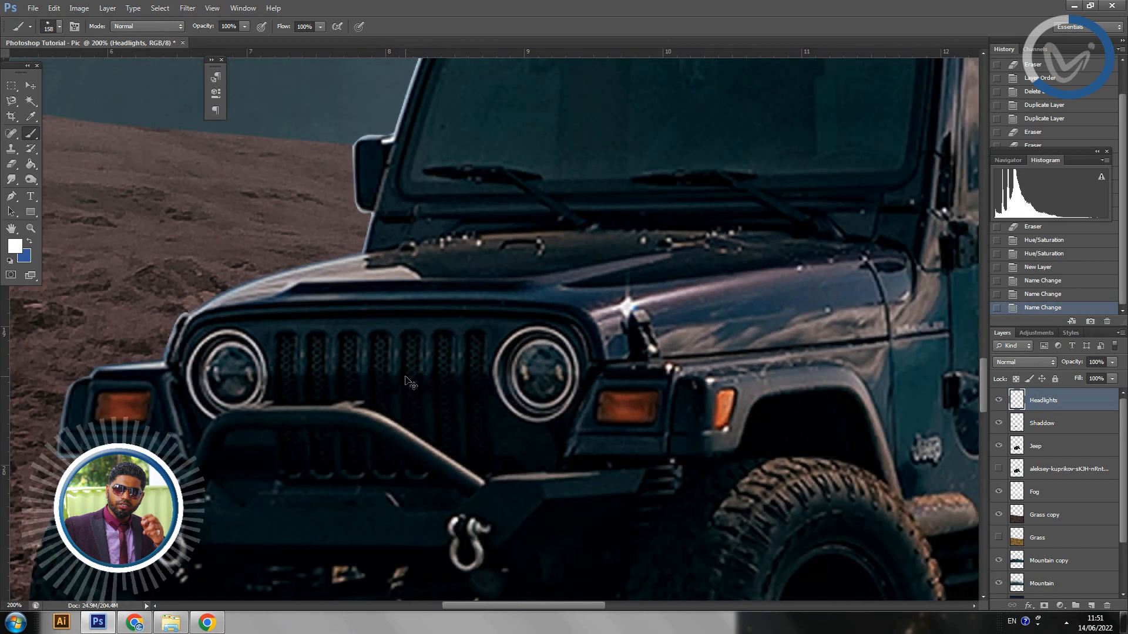
drag(456, 321, 462, 322)
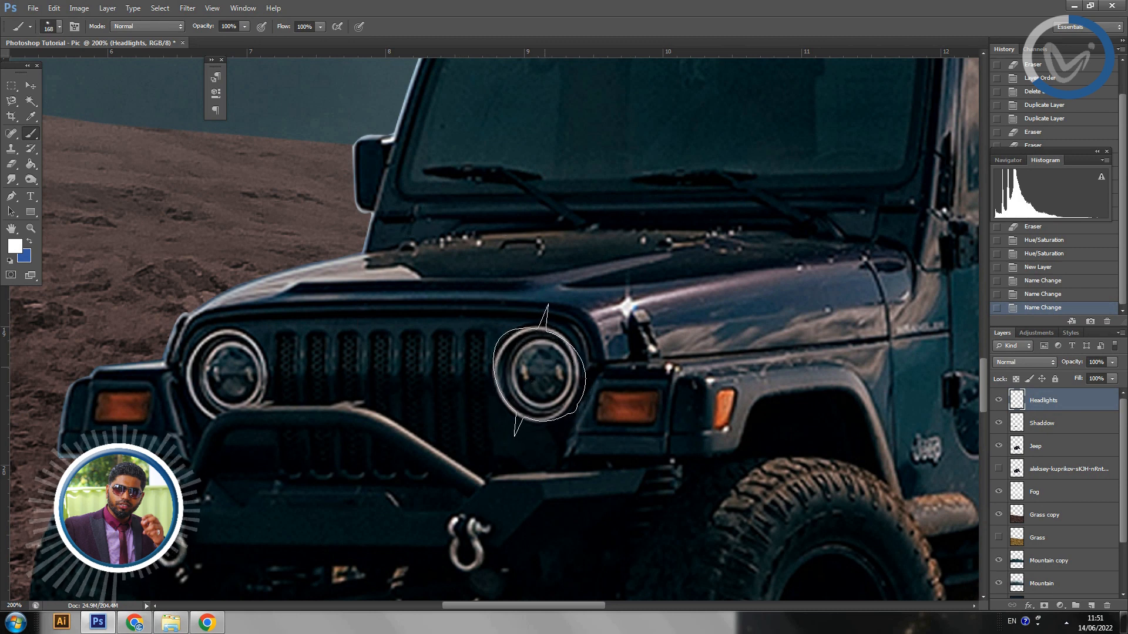
click(539, 373)
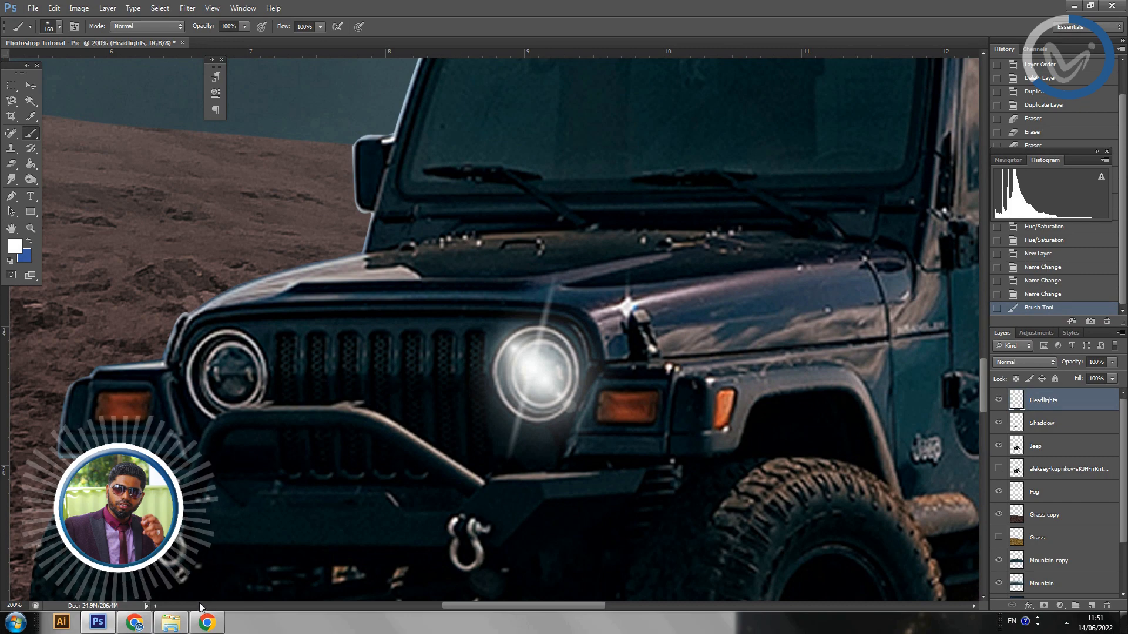
key(ctrl+minus)
key(ctrl+minus)
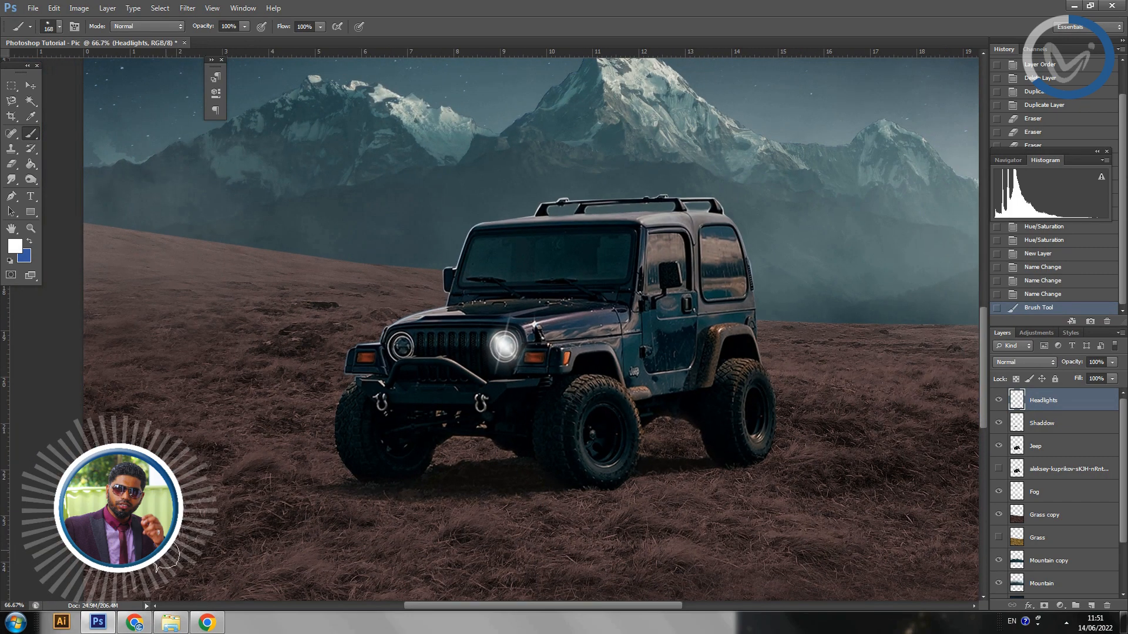
key(ctrl+plus)
key(ctrl+plus)
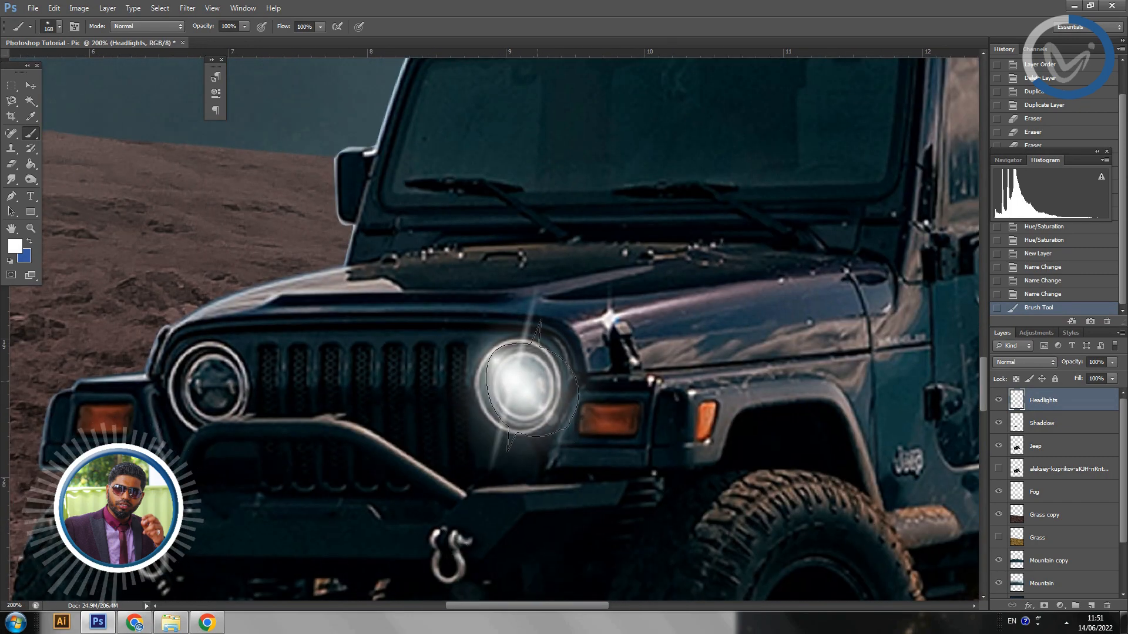
click(520, 388)
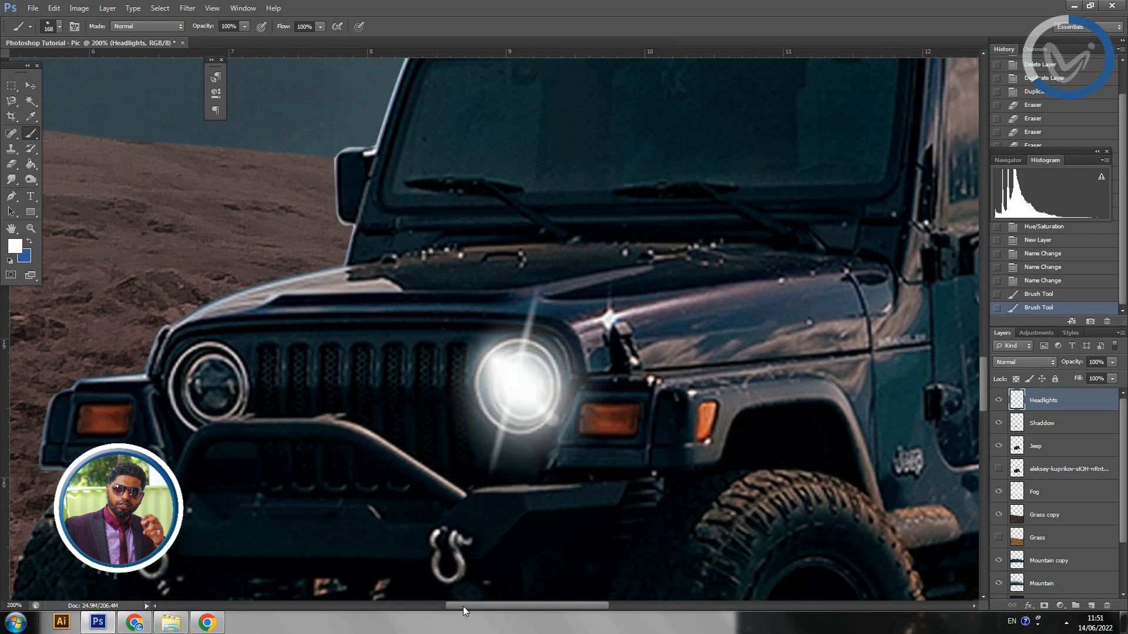
Stamp the same 168 px white flare twice on the jeep's other headlight.
drag(348, 497, 607, 476)
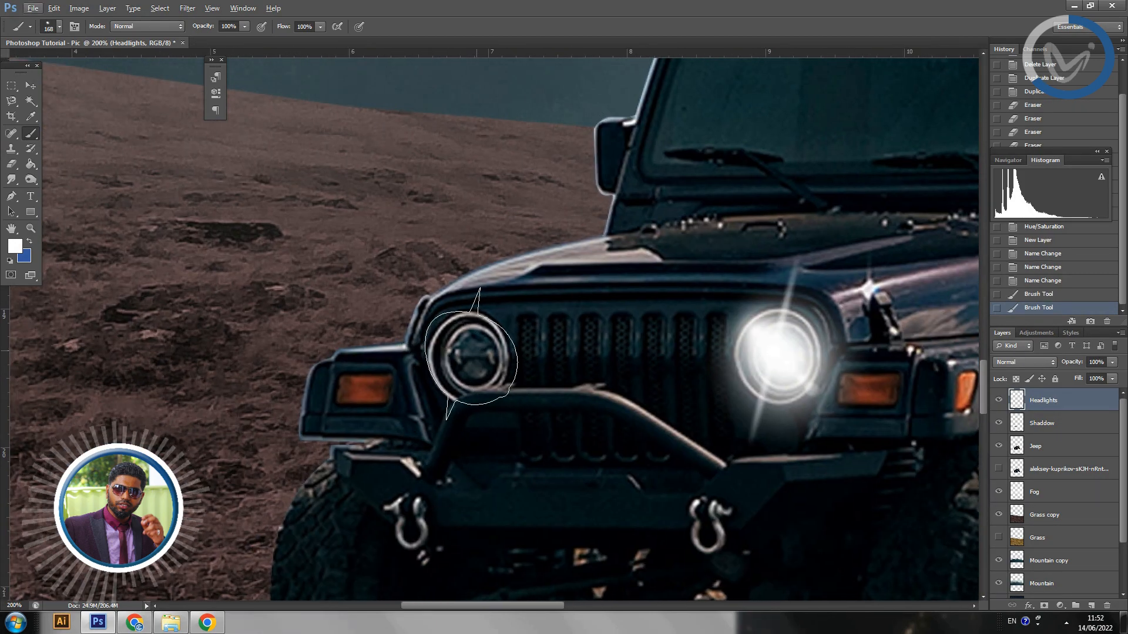
click(471, 358)
click(471, 355)
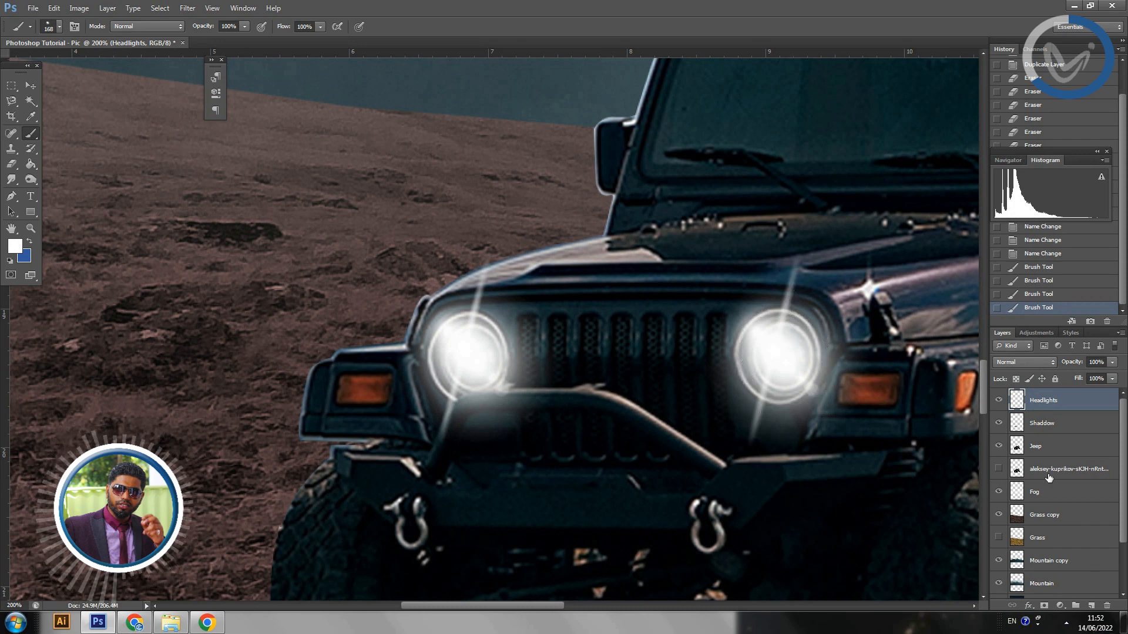
Duplicate the Headlights layer and rotate the copied flare on the headlight nearer the jeep's visible side so its streak runs horizontally.
drag(1055, 403, 1091, 606)
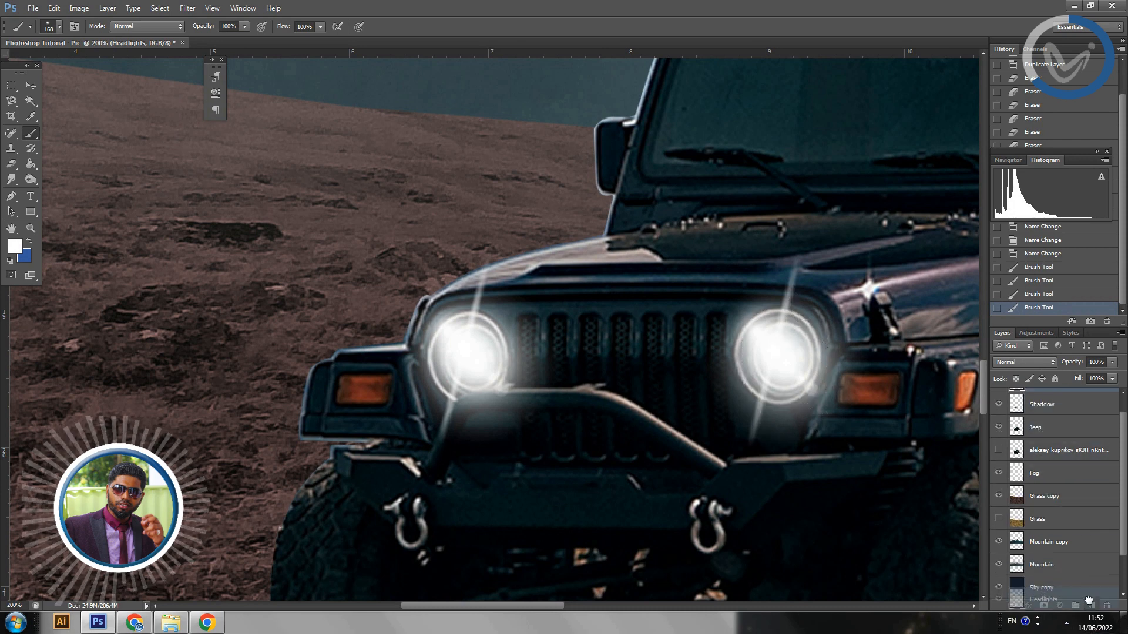
click(31, 86)
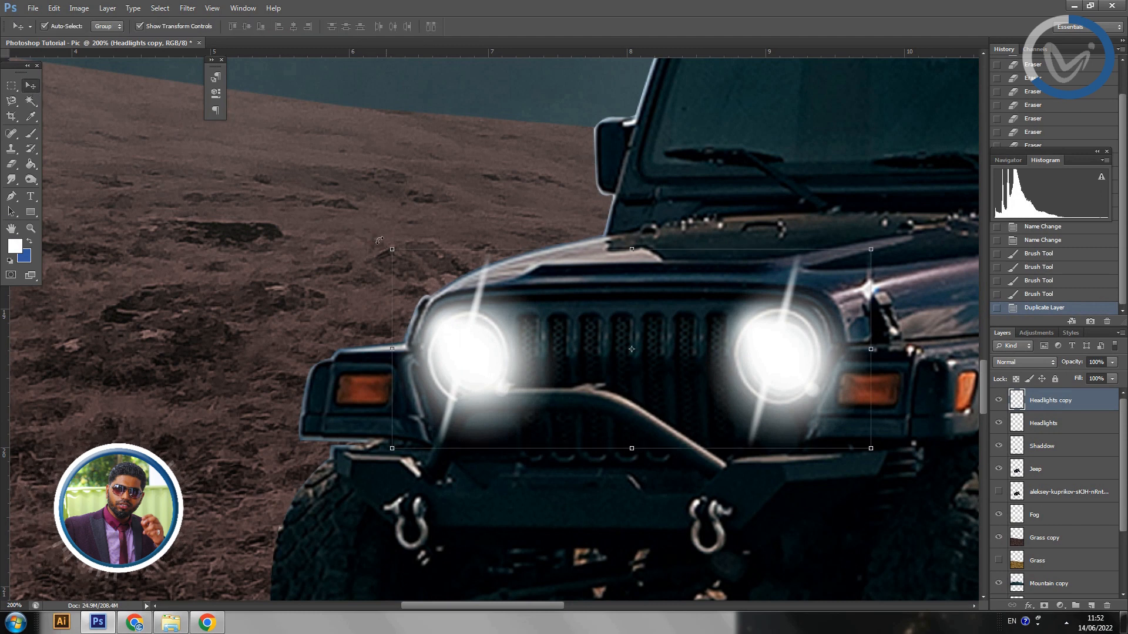
click(11, 85)
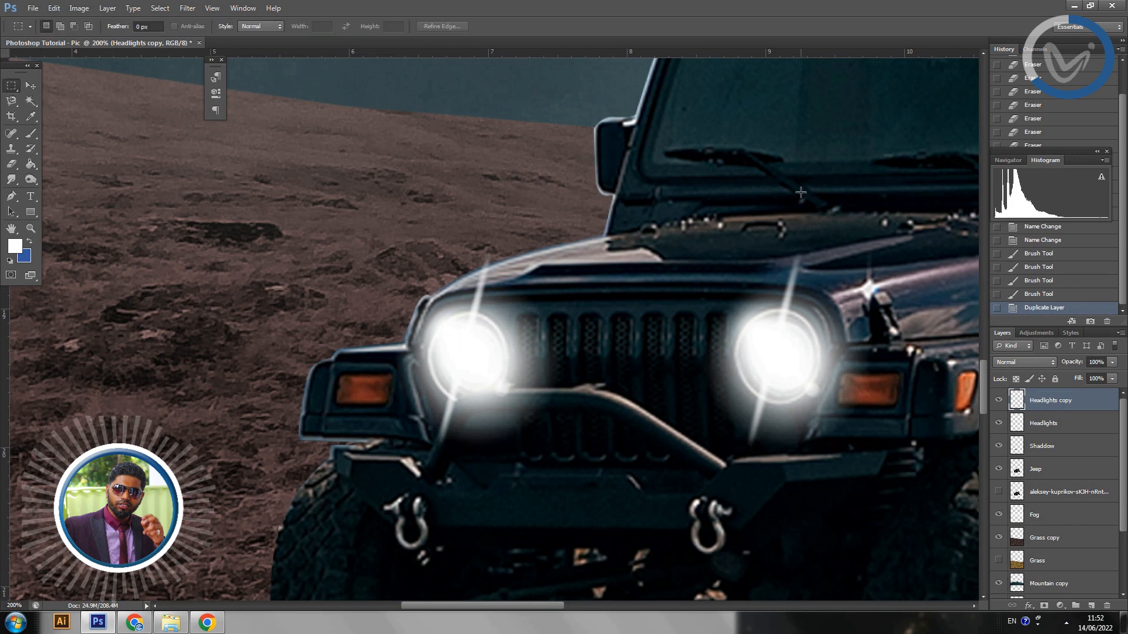
drag(677, 210, 870, 482)
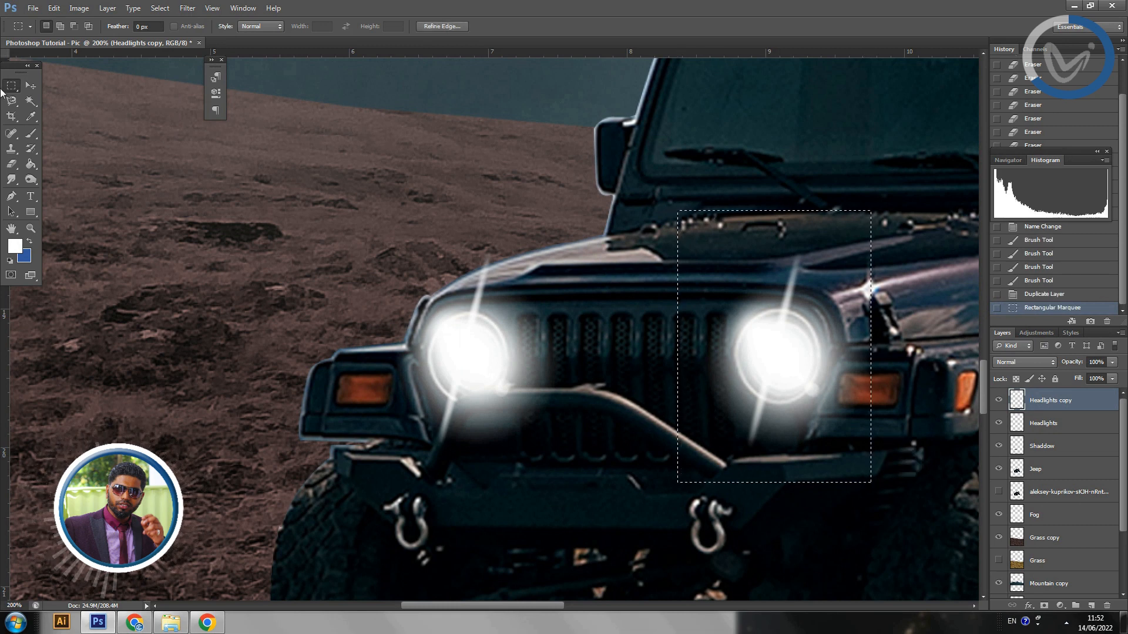
click(26, 88)
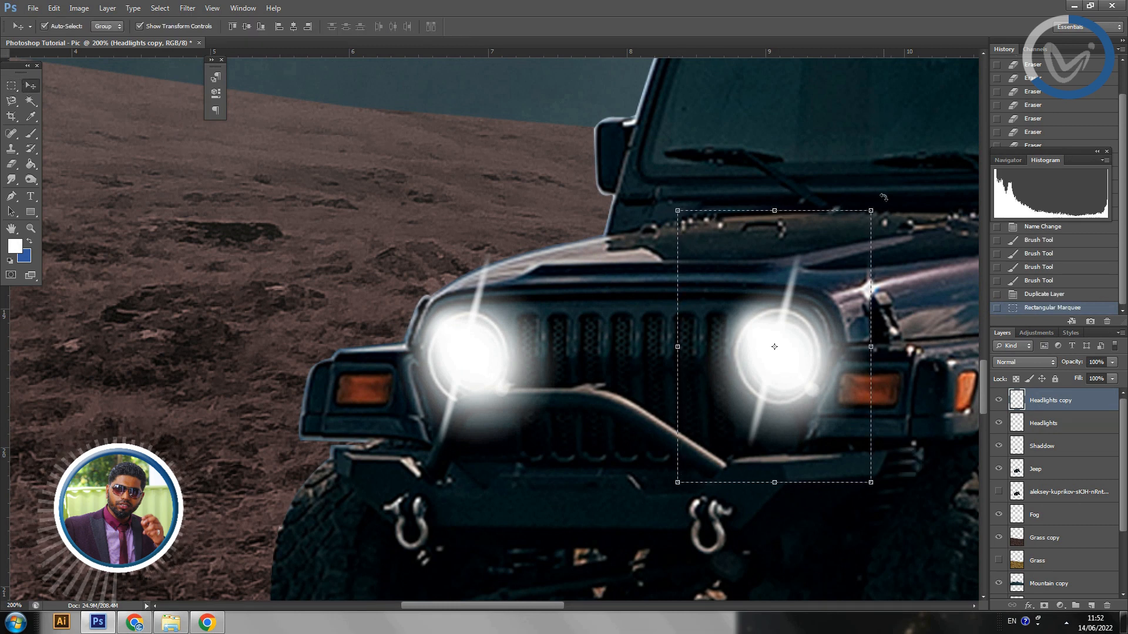
drag(883, 199, 495, 235)
key(Return)
key(ctrl+d)
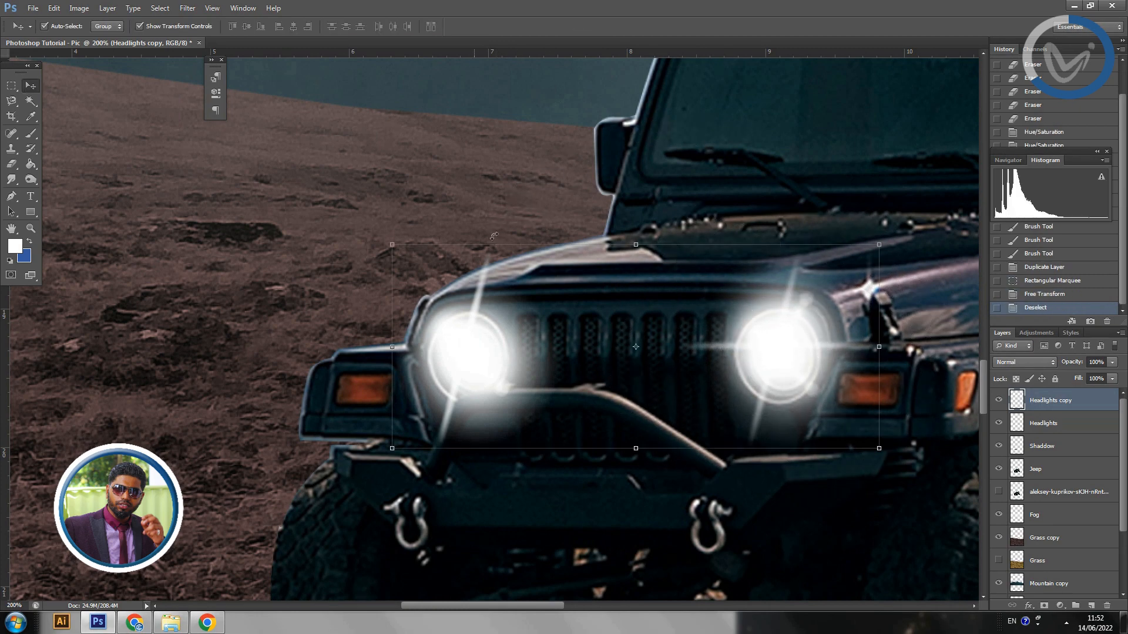
Hide the Headlights copy layer to compare the strength of the headlight glow.
key(ctrl+minus)
key(ctrl+minus)
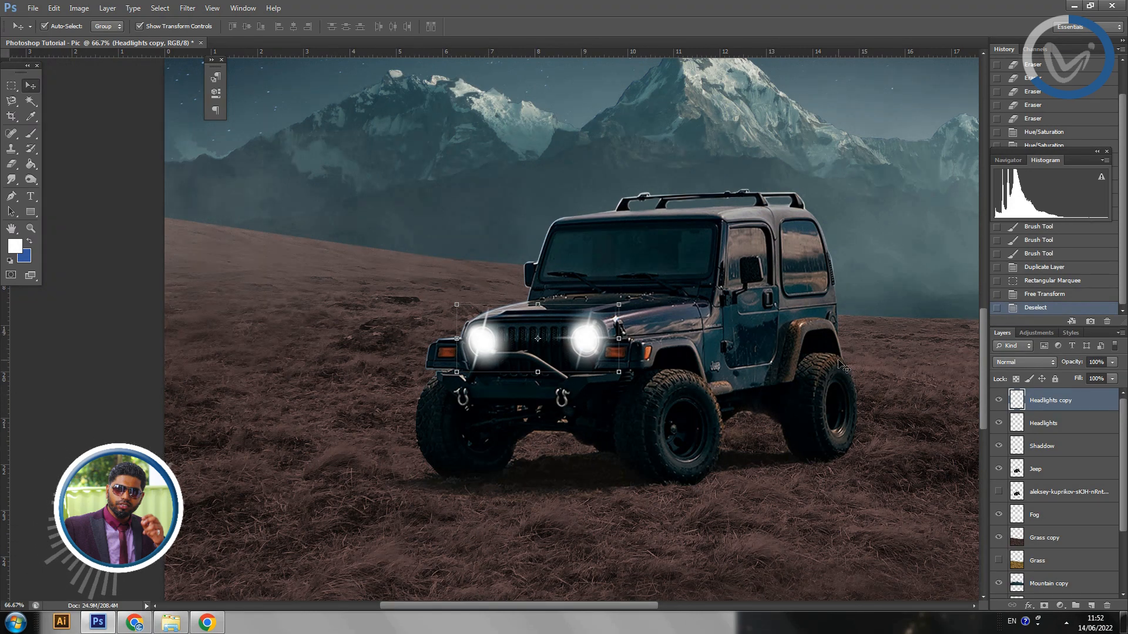
click(997, 401)
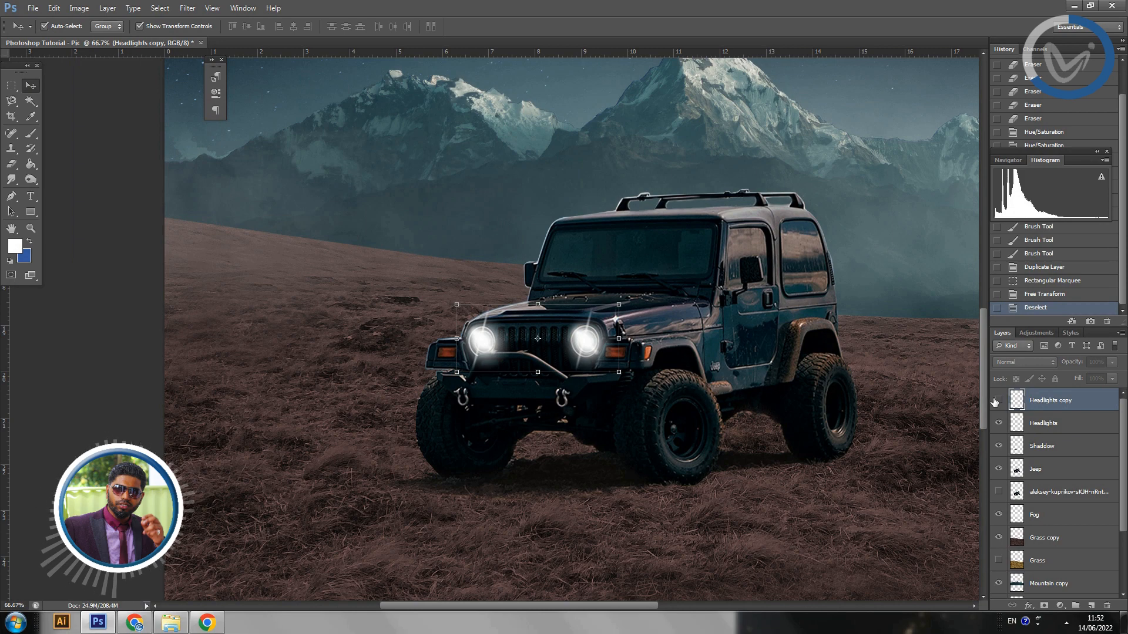
Compare the headlight glow across the whole composite and make the Headlights copy layer visible again.
click(13, 86)
key(ctrl+minus)
key(ctrl+minus)
key(ctrl+minus)
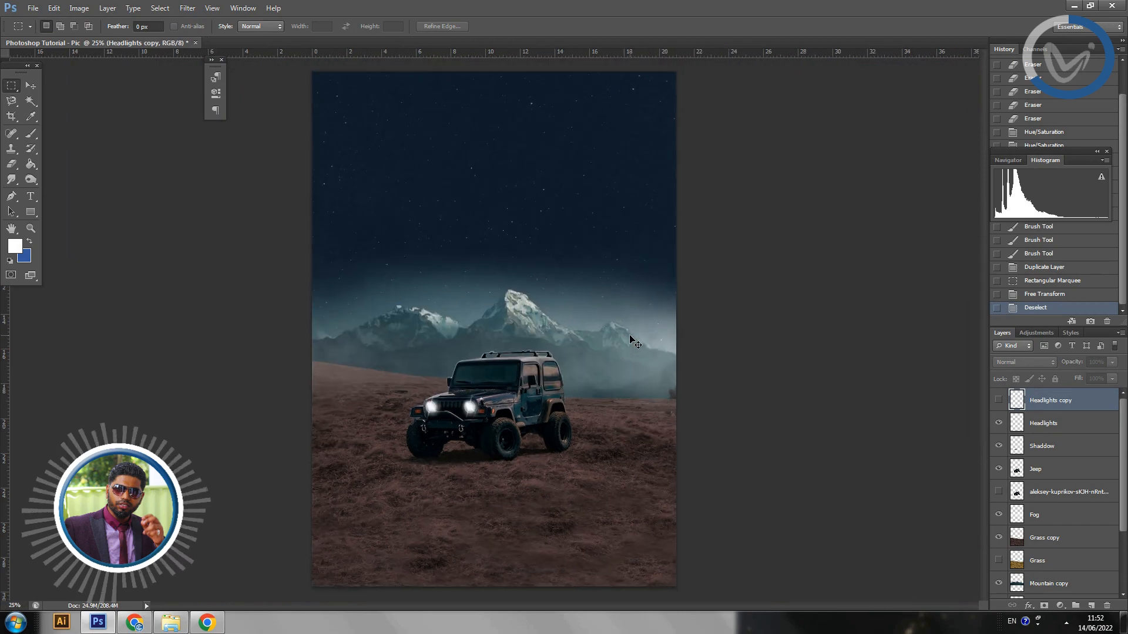
key(ctrl+plus)
key(ctrl+plus)
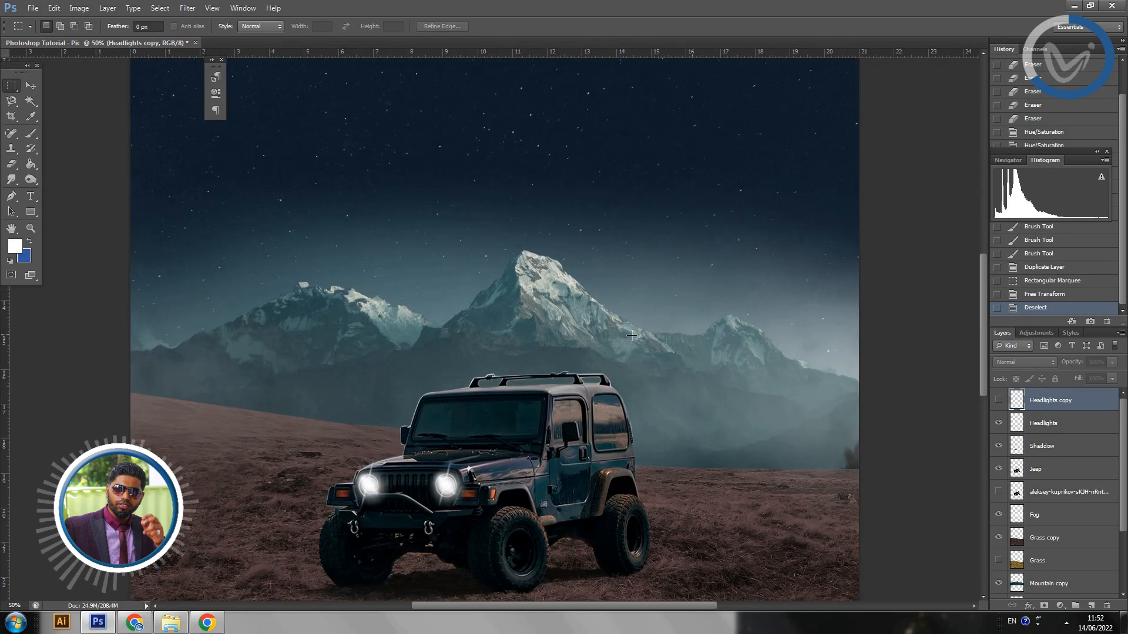
click(999, 401)
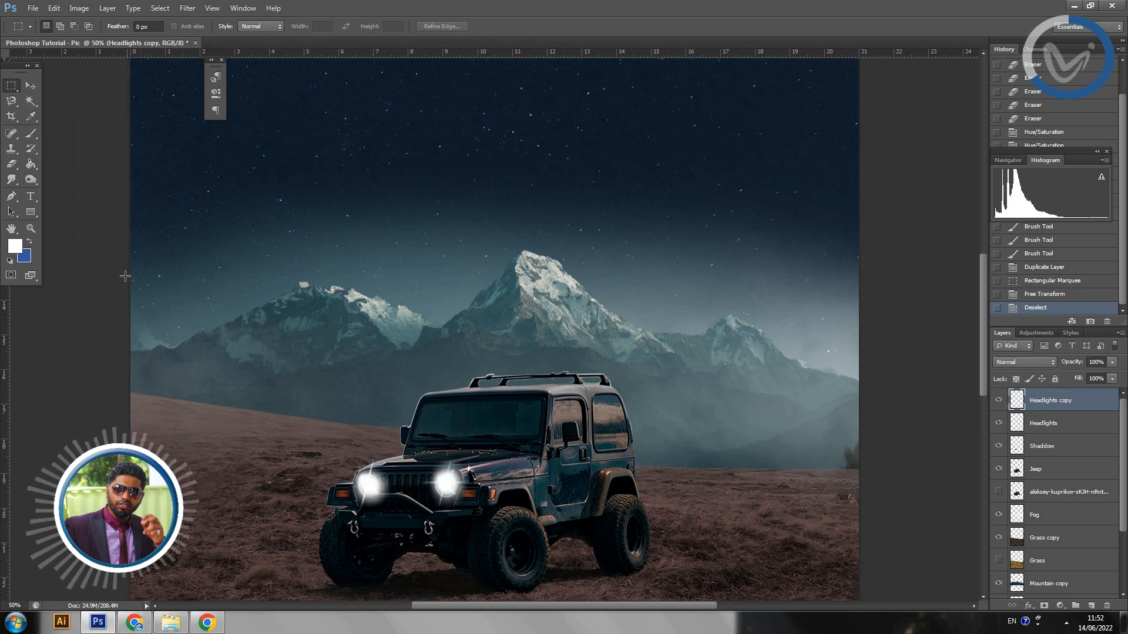
On Headlights copy, rotate the flare on the headlight farther from the jeep's visible side by -105° and recentre it over the lamp.
key(ctrl+plus)
key(ctrl+plus)
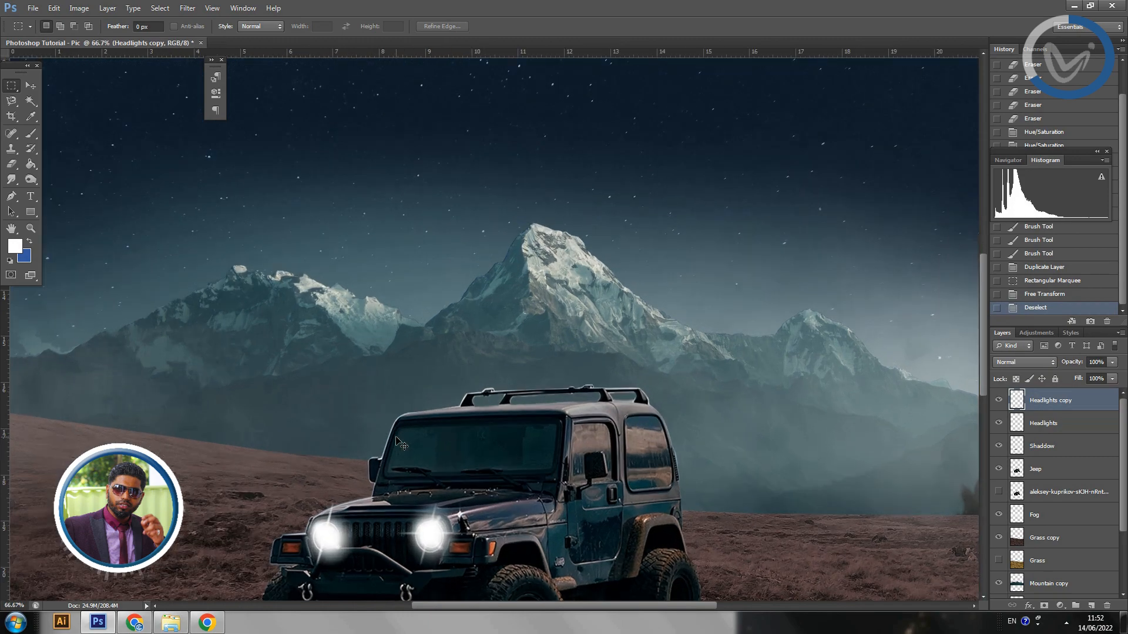
drag(405, 438, 514, 156)
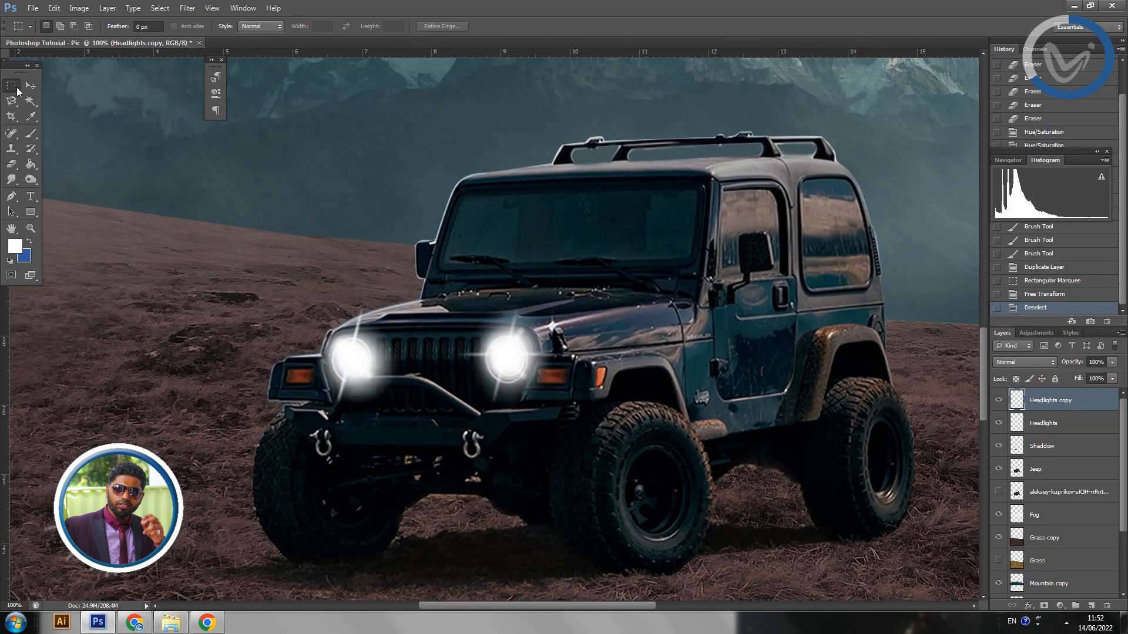
drag(242, 241, 417, 467)
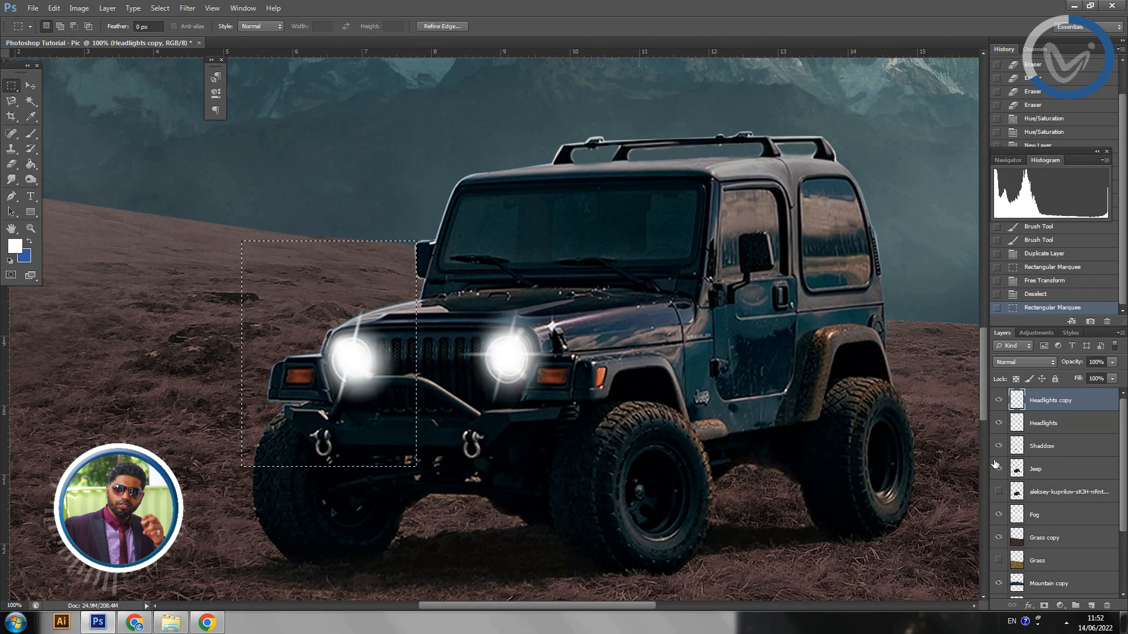
click(30, 85)
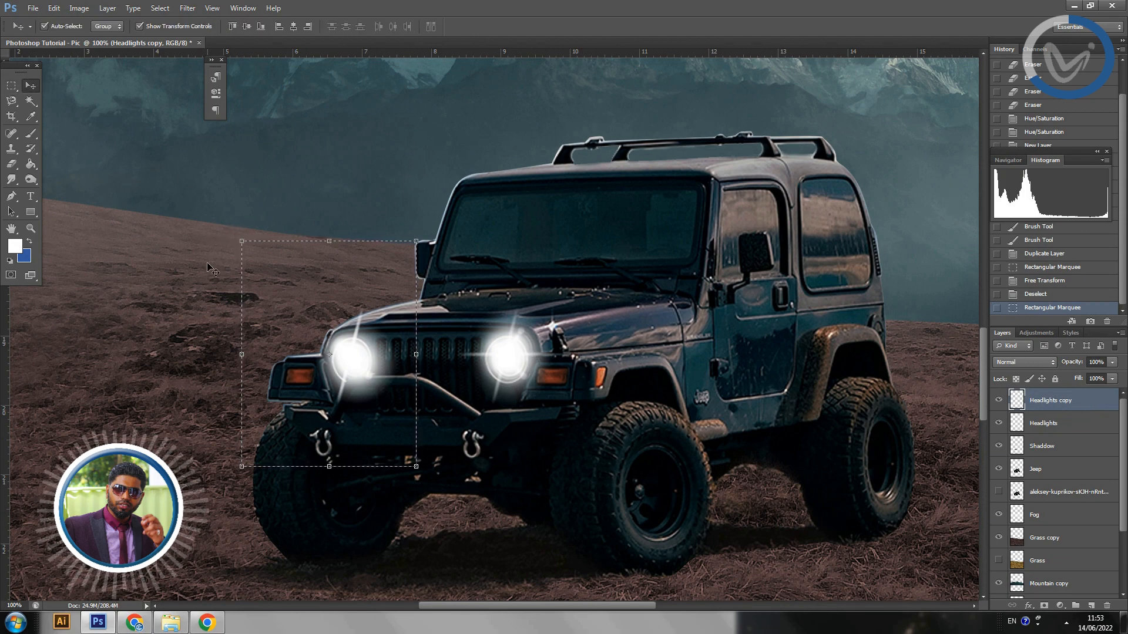
drag(232, 230, 238, 460)
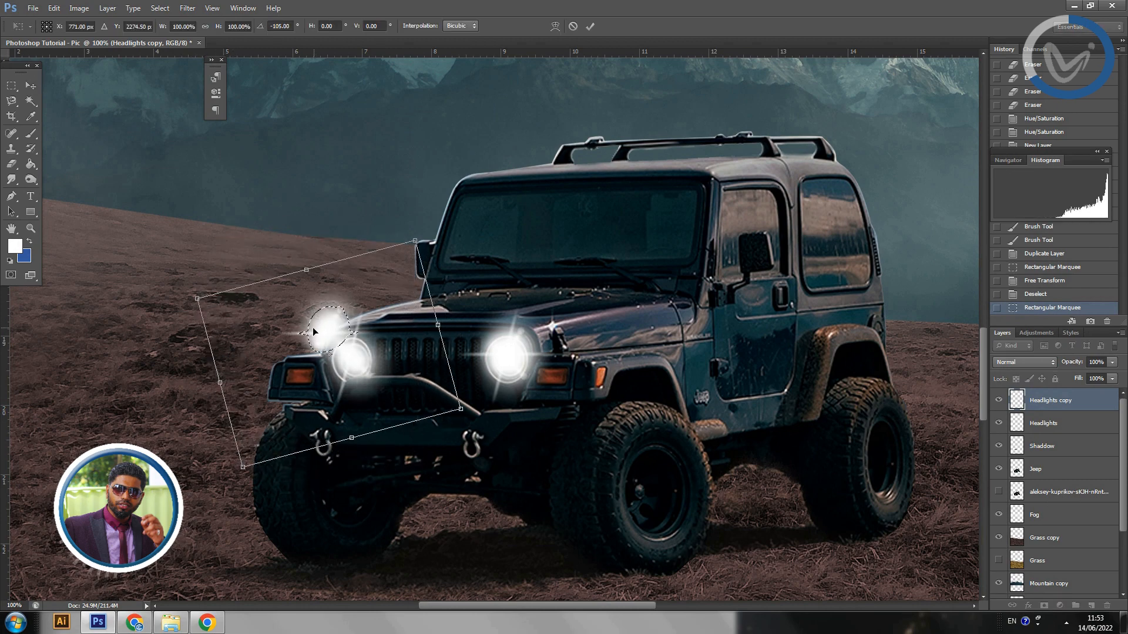
drag(319, 329, 349, 357)
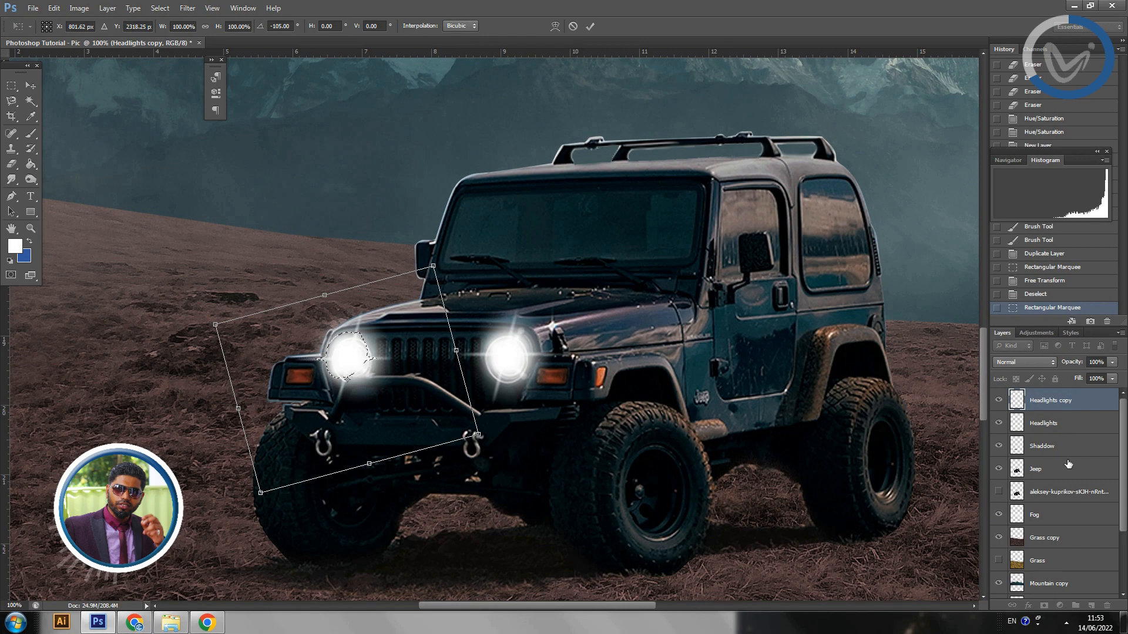
click(30, 85)
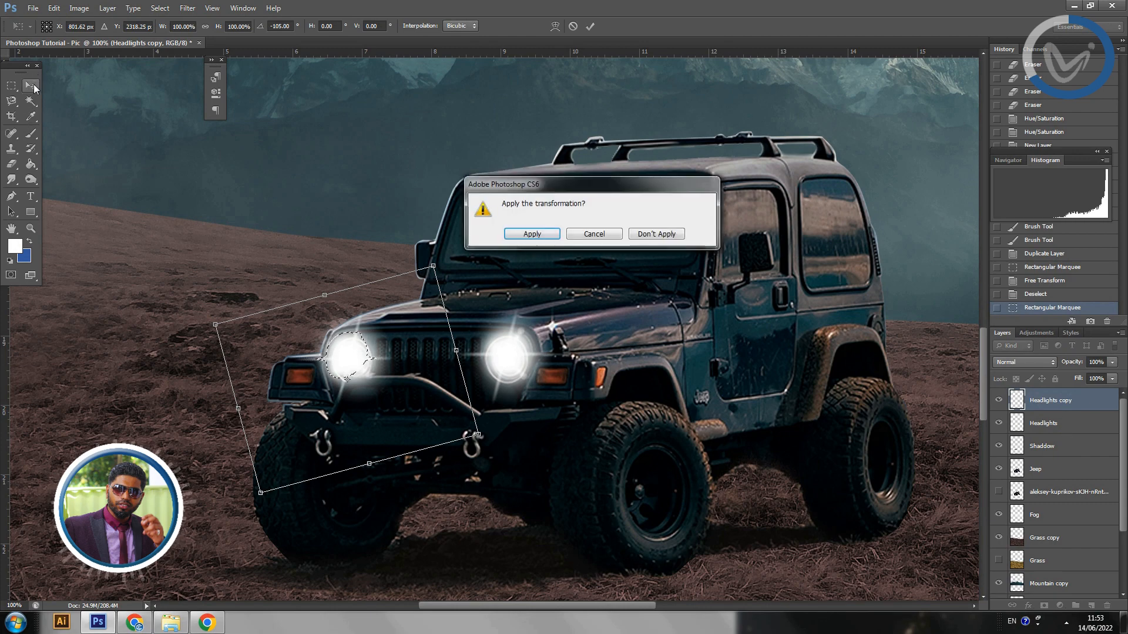
key(Return)
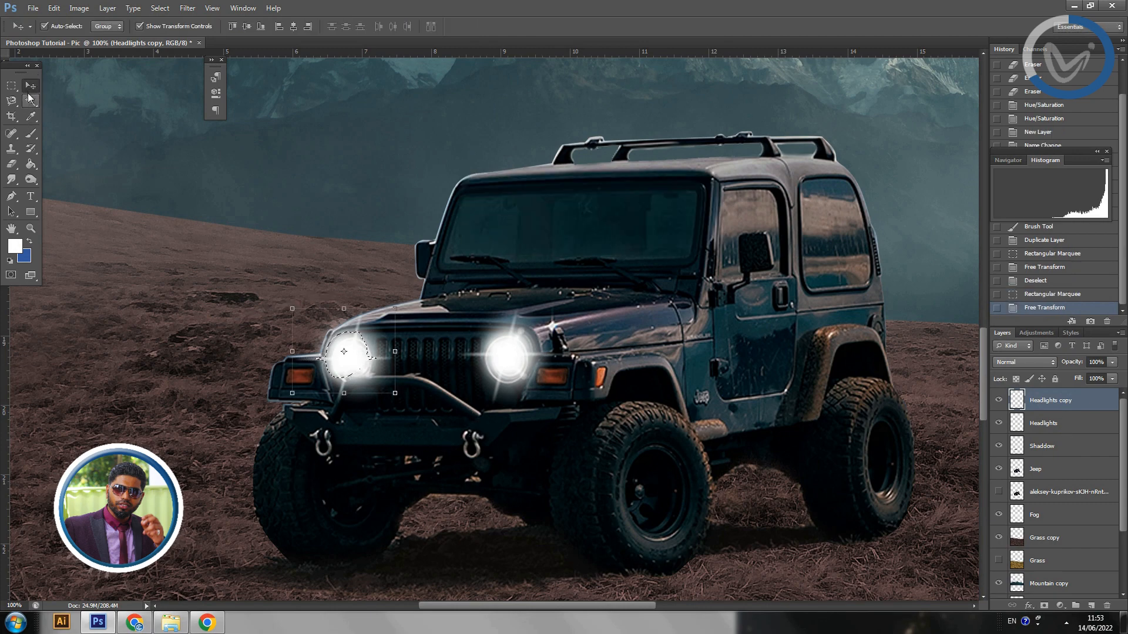
key(ctrl+d)
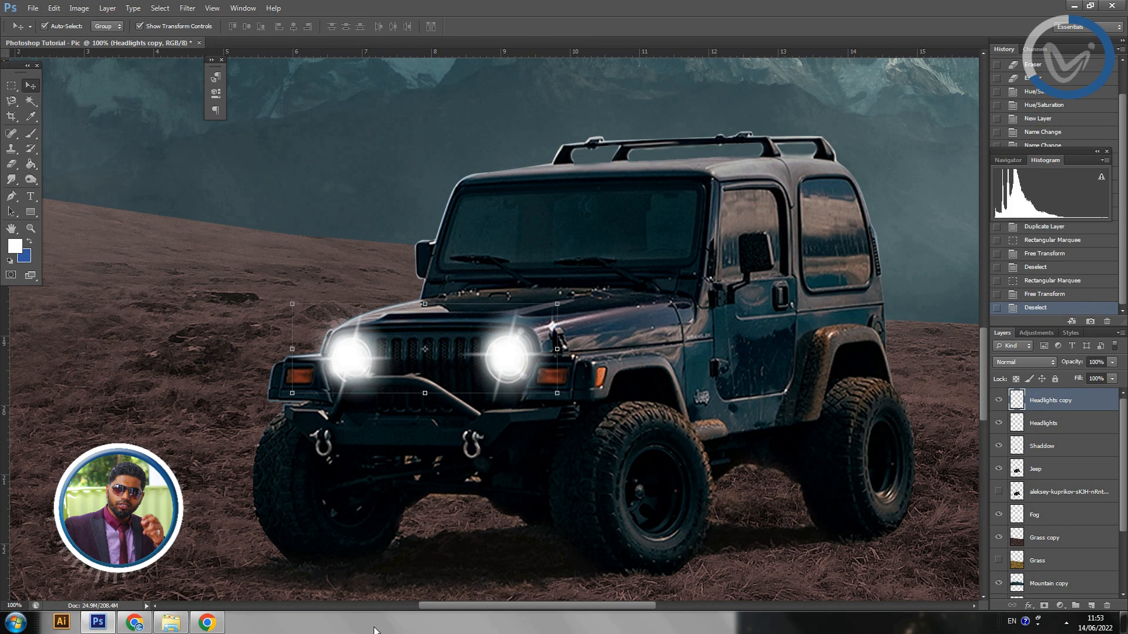
Select the Jeep layer and toggle its visibility to check what it contains.
scroll(424, 587, down, 2)
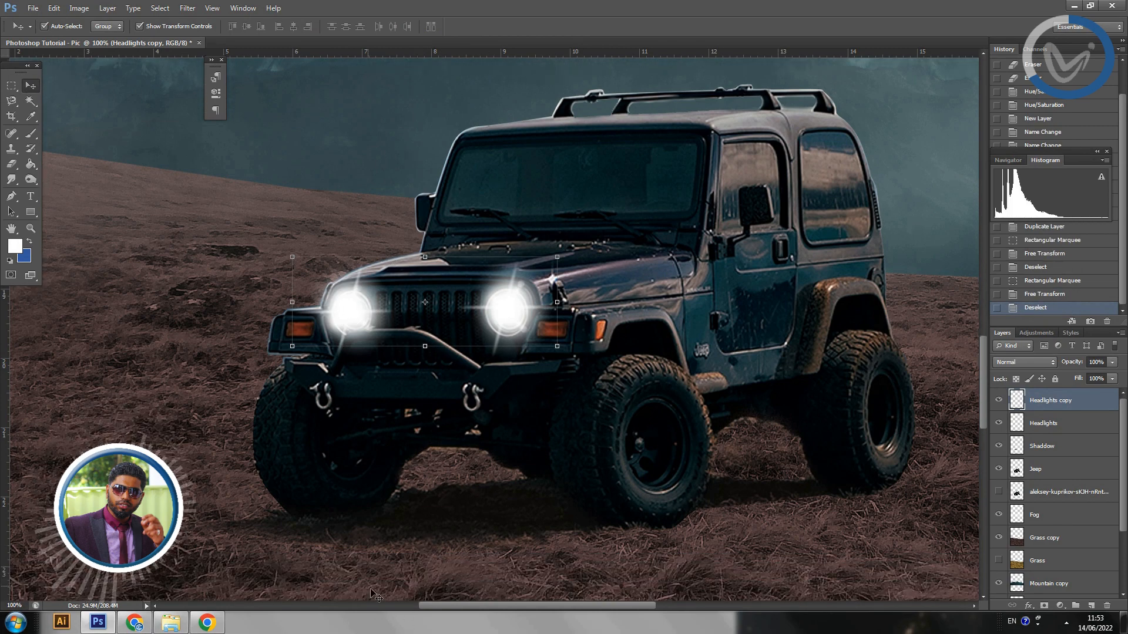
click(14, 87)
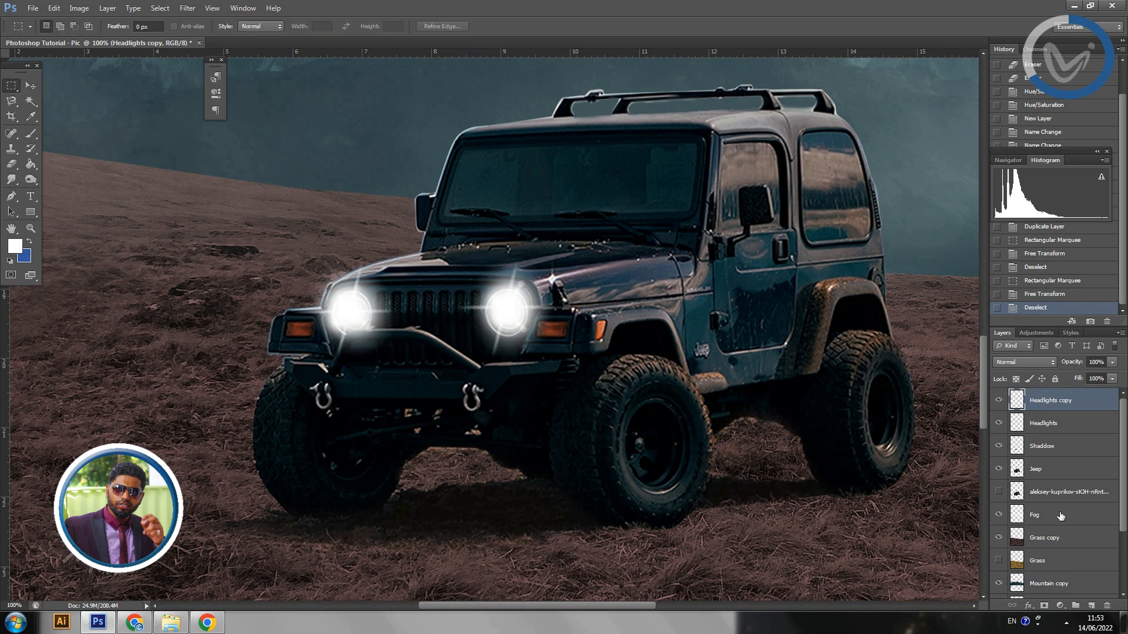
click(1060, 469)
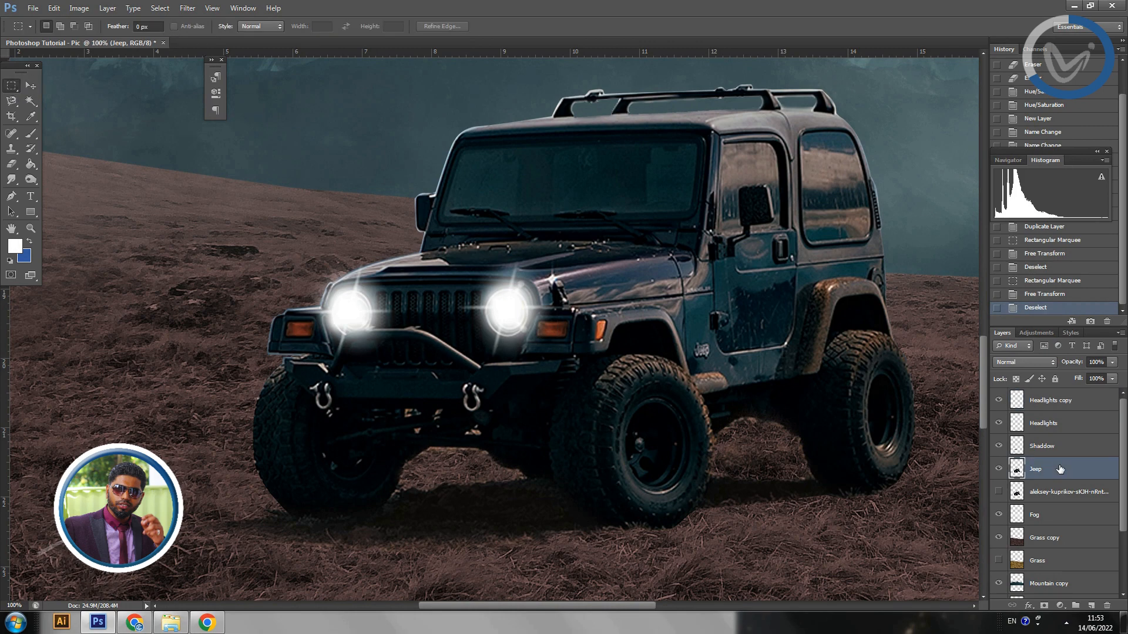
click(999, 470)
click(999, 470)
drag(1052, 480, 1090, 602)
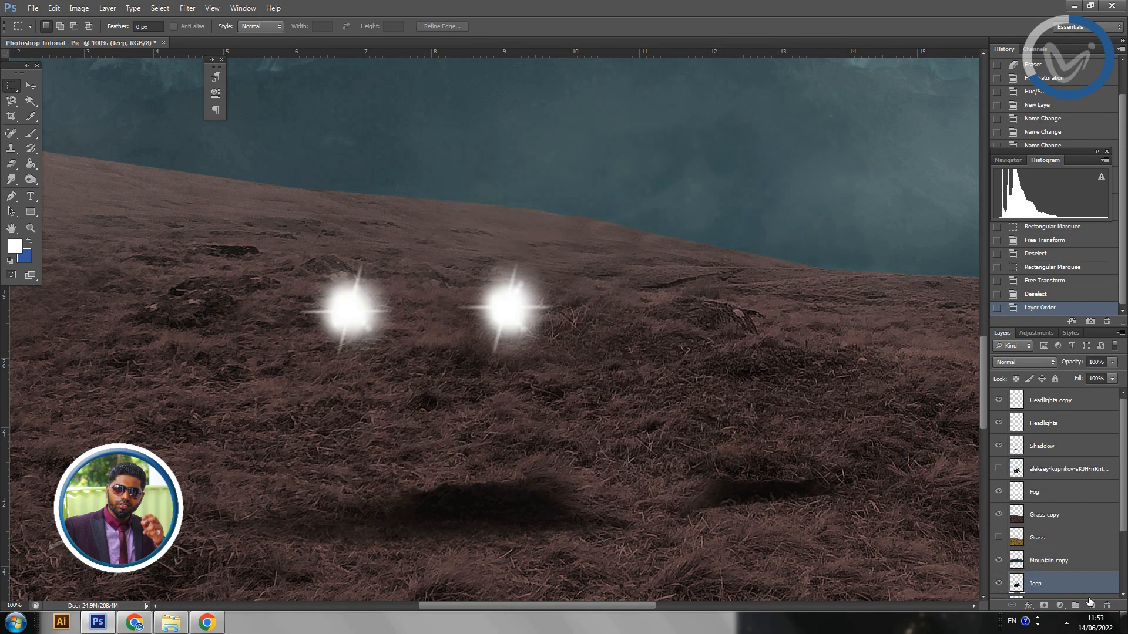
key(ctrl+z)
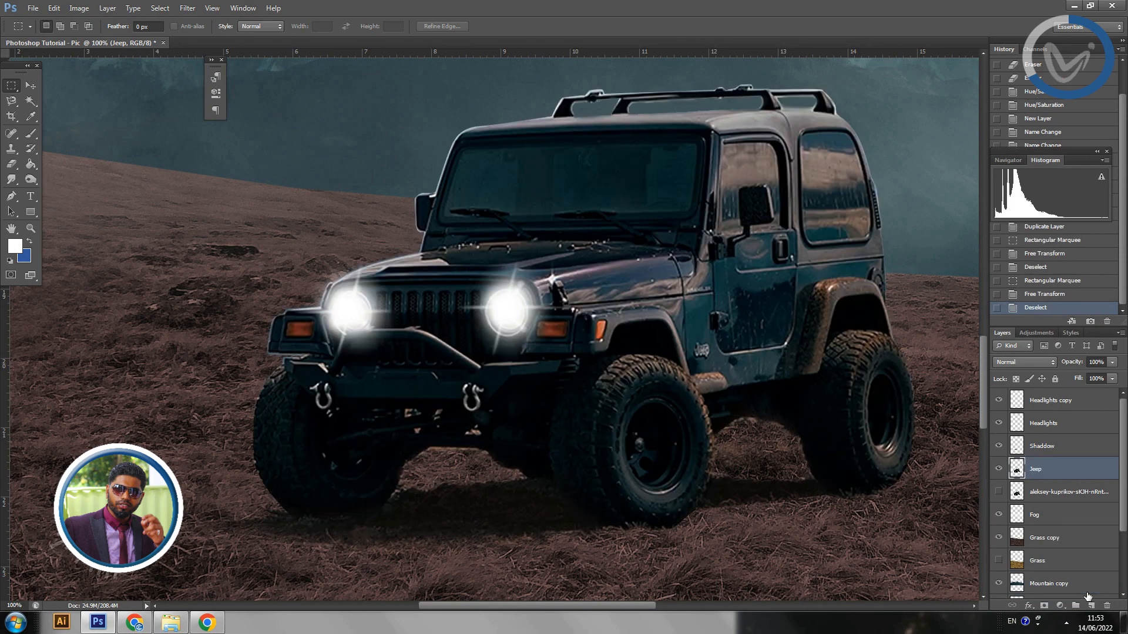
right_click(1075, 471)
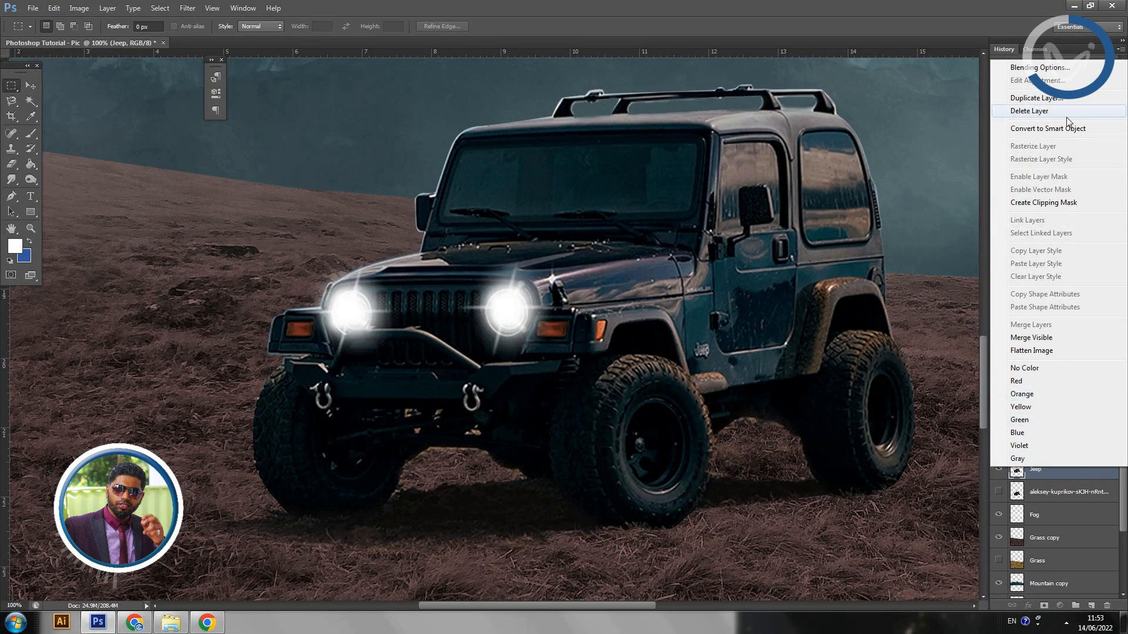
click(1083, 516)
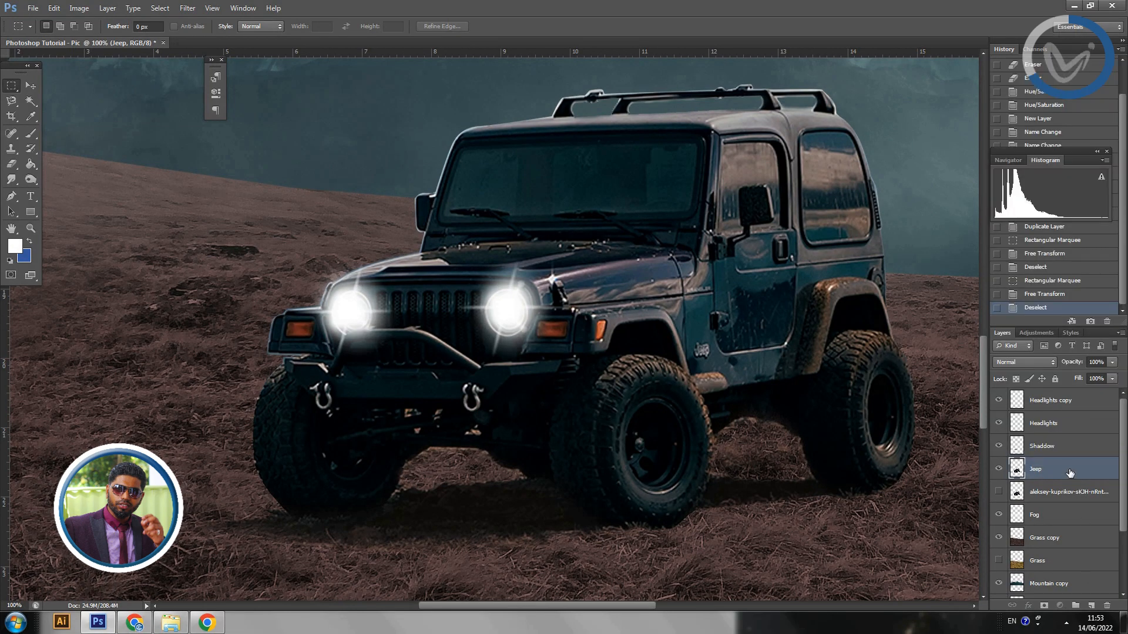
Duplicate the Jeep layer and slightly darken the copy with Levels, setting the midtone input level to 0.97.
drag(1069, 473, 1090, 605)
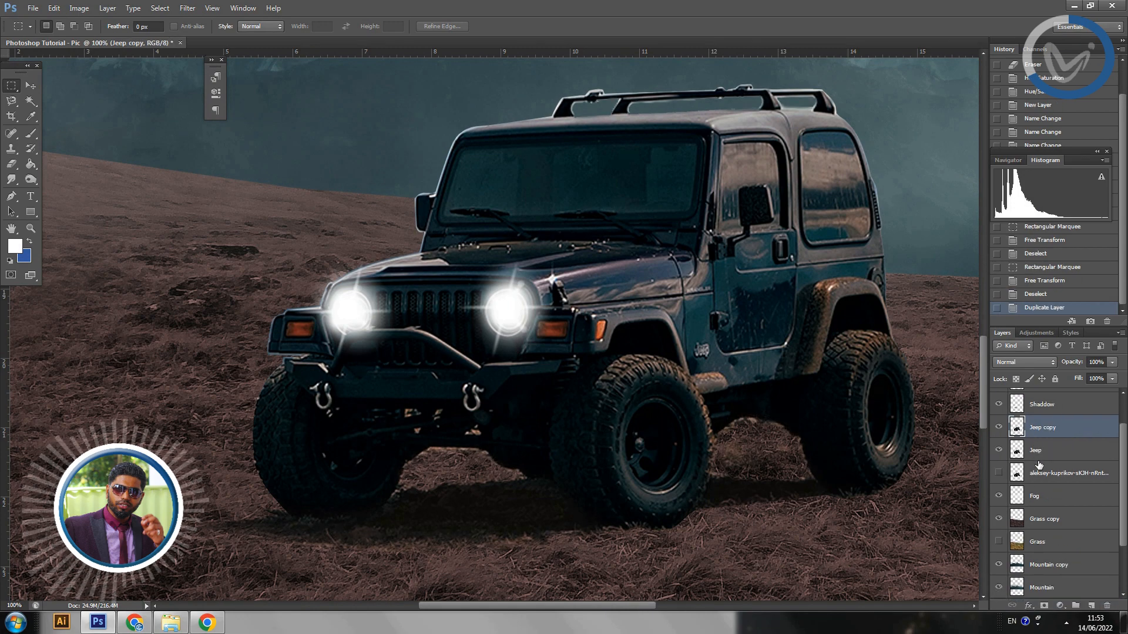
click(78, 7)
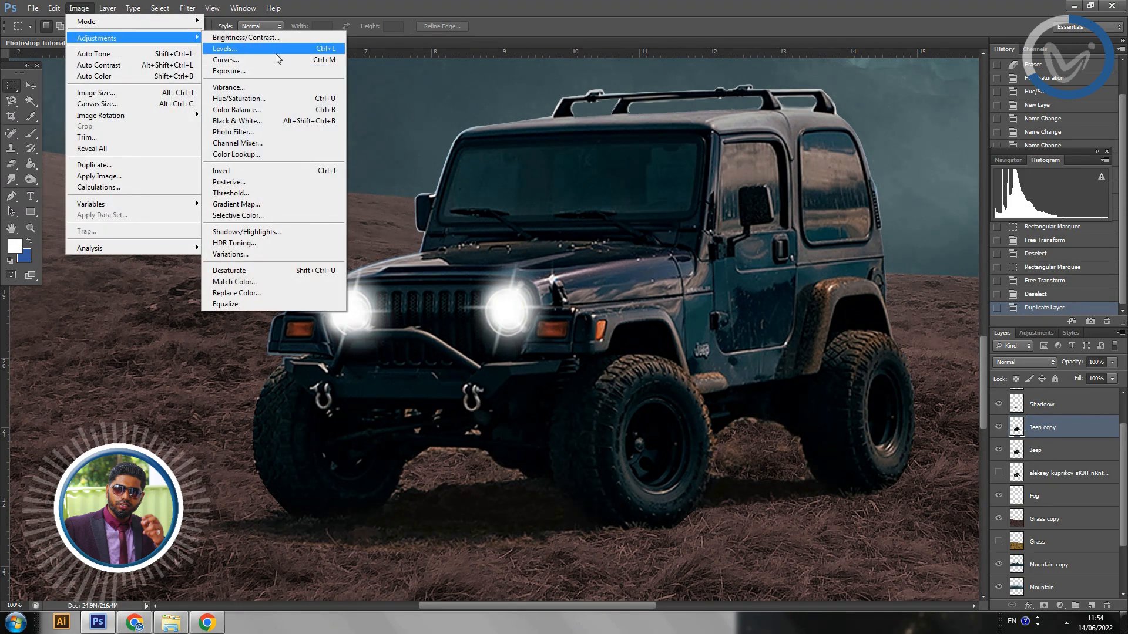
click(276, 54)
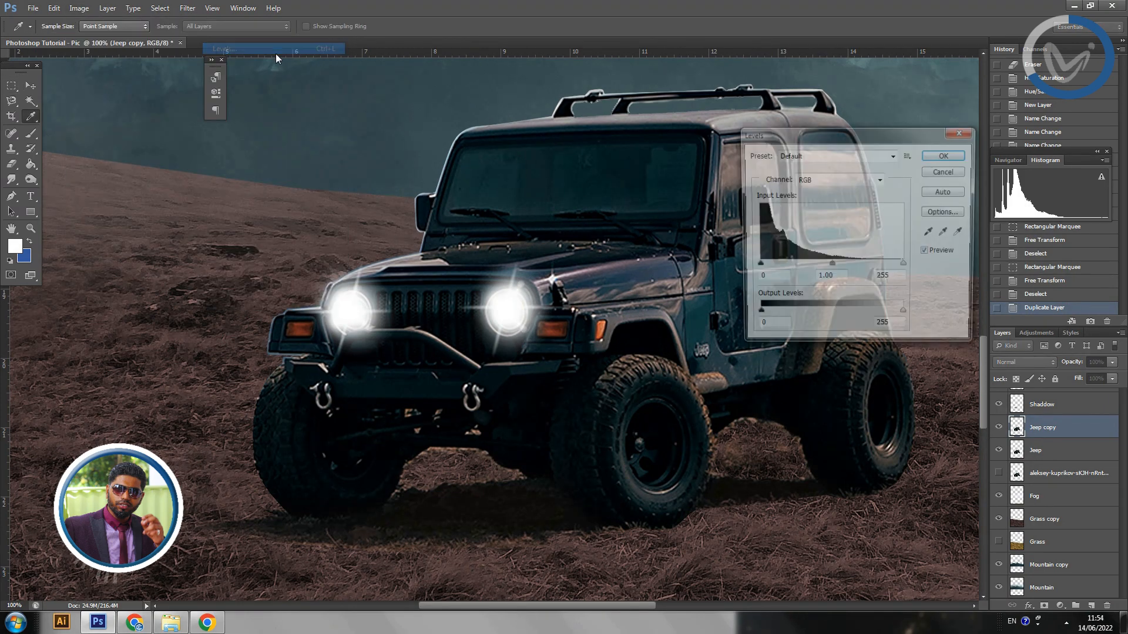
drag(880, 137, 981, 194)
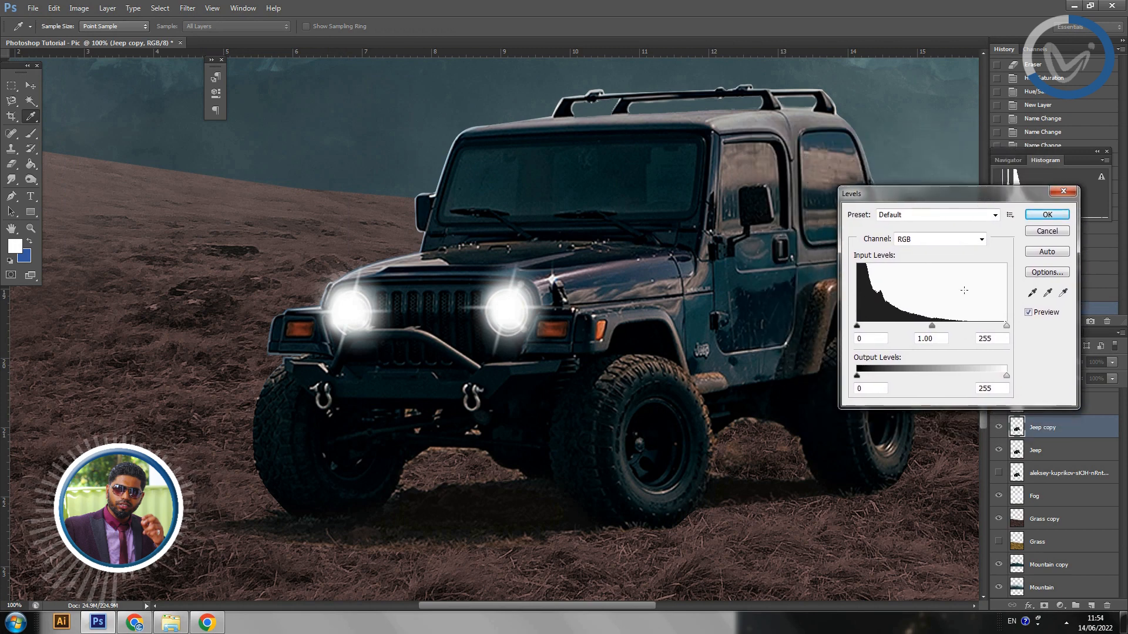
drag(932, 328, 938, 332)
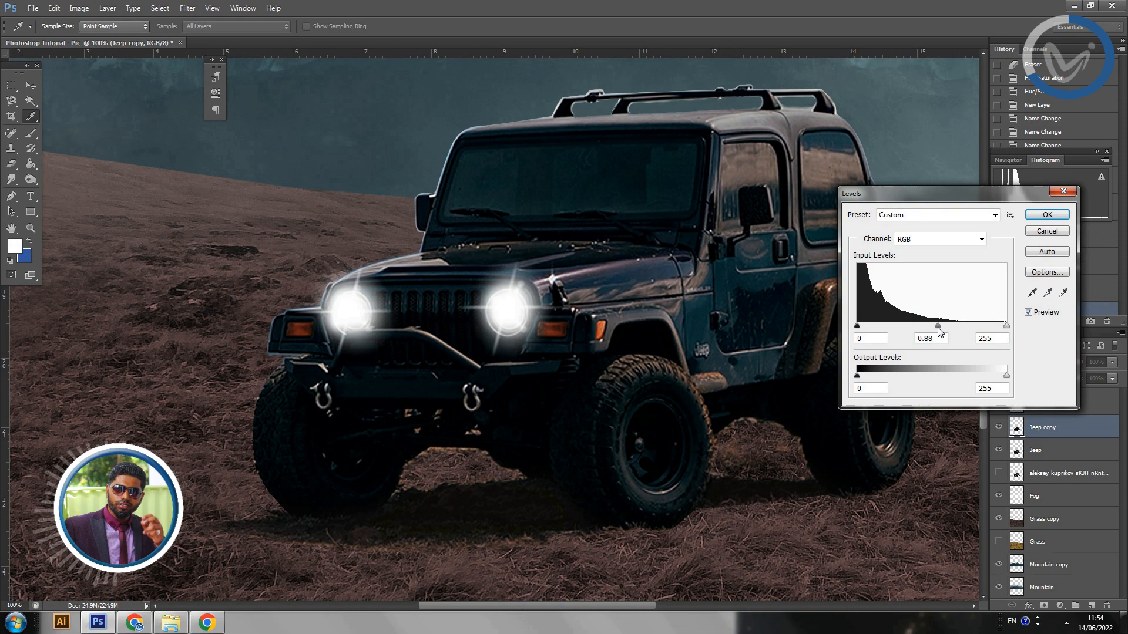
drag(939, 333, 933, 333)
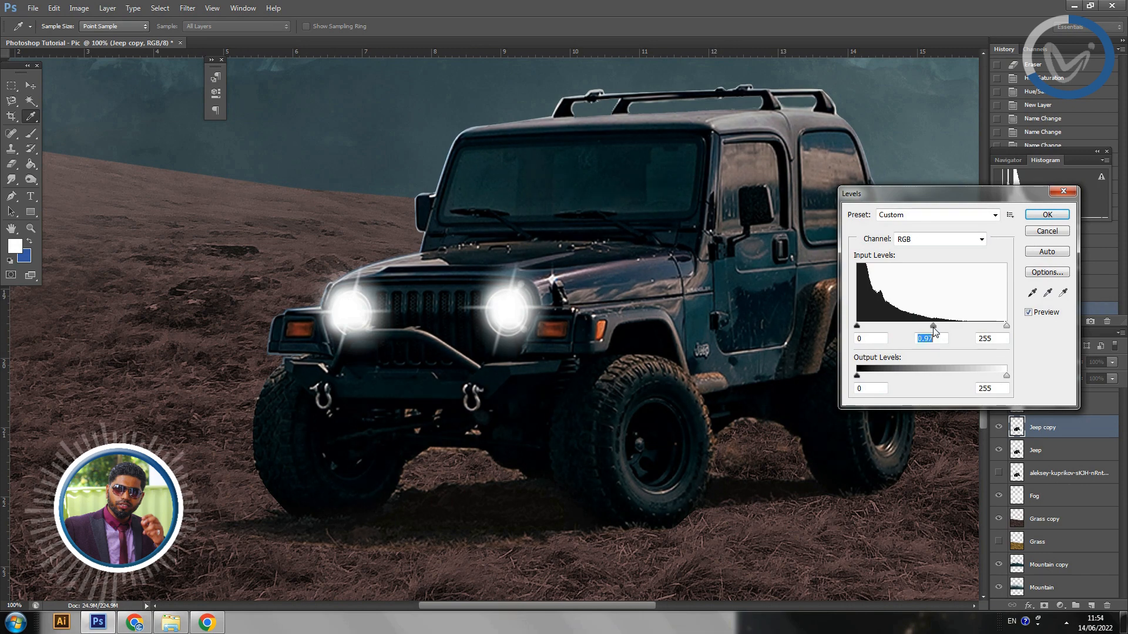
click(1046, 215)
Brighten the Jeep copy layer with an Exposure adjustment of +0.65.
click(80, 8)
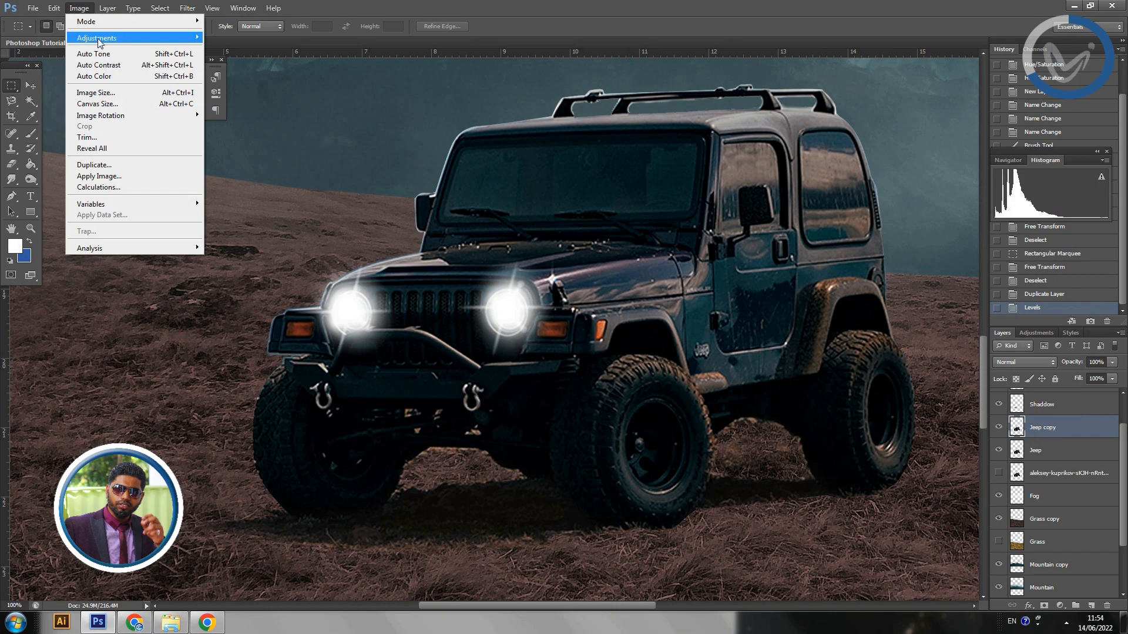
mouse_move(101, 37)
click(250, 71)
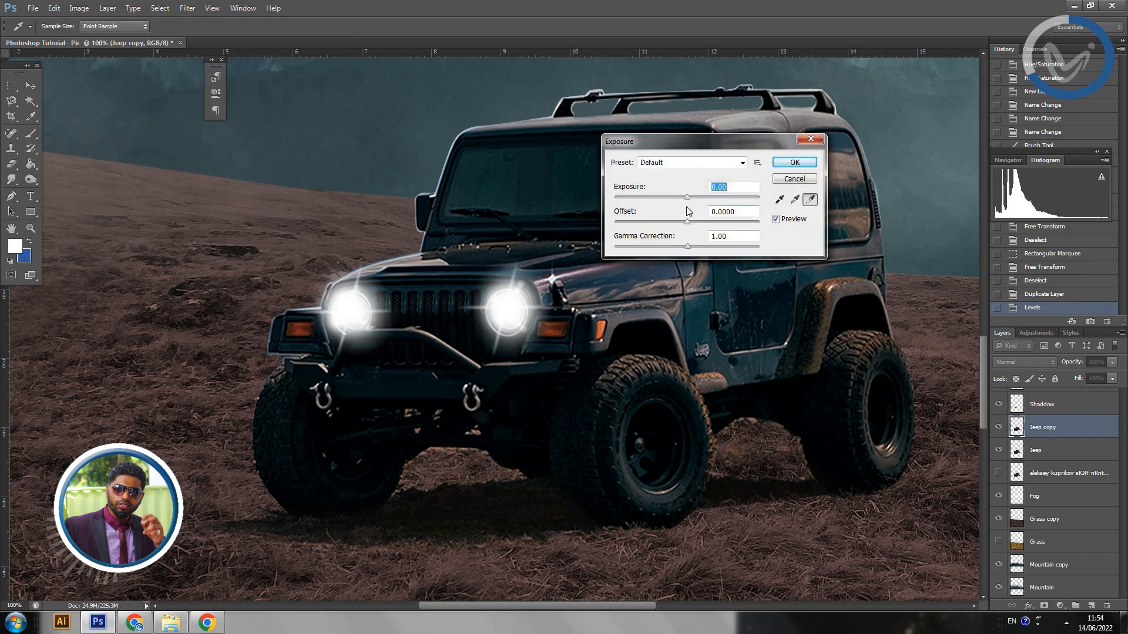
drag(749, 141, 946, 177)
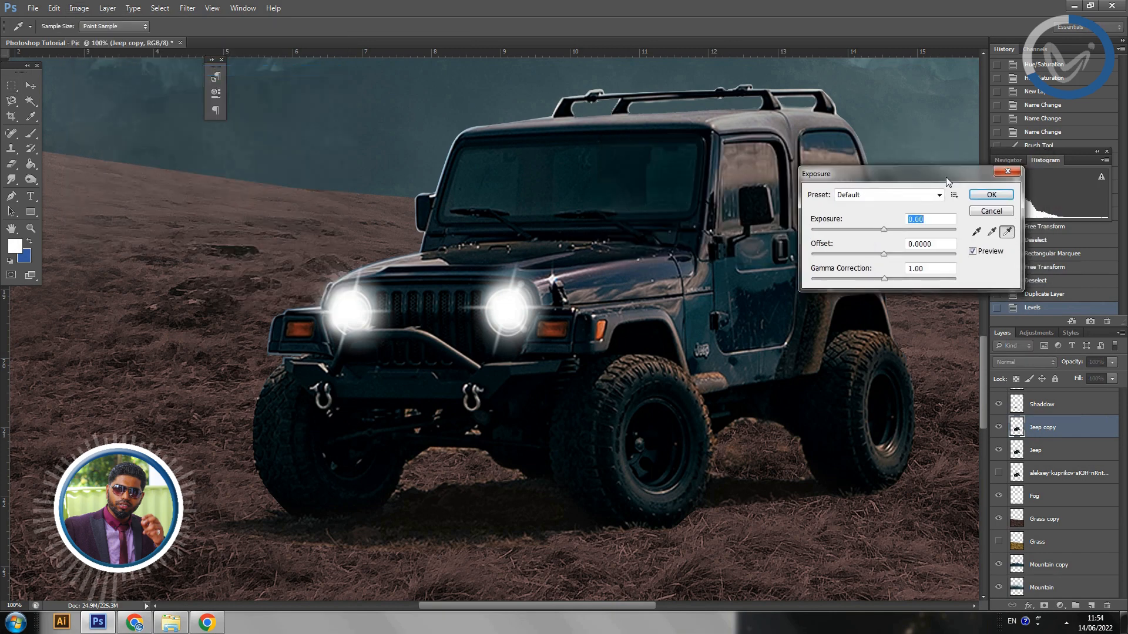
drag(886, 231, 885, 257)
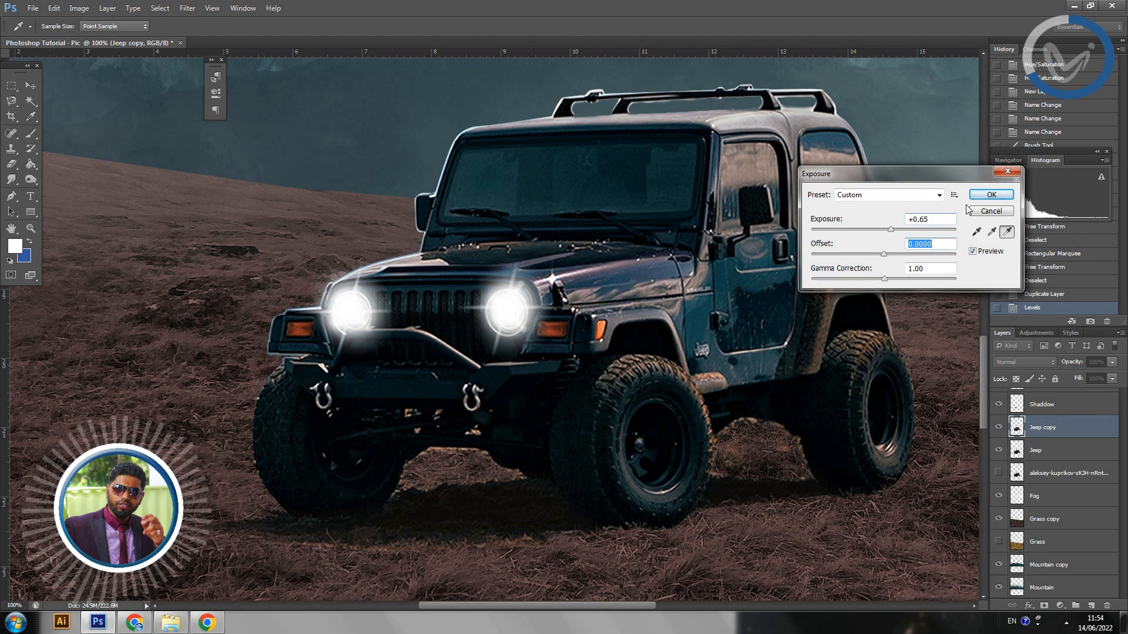
click(991, 195)
Enrich the Jeep copy layer's colours with a Vibrance adjustment of +34 vibrance and +8 saturation.
click(79, 9)
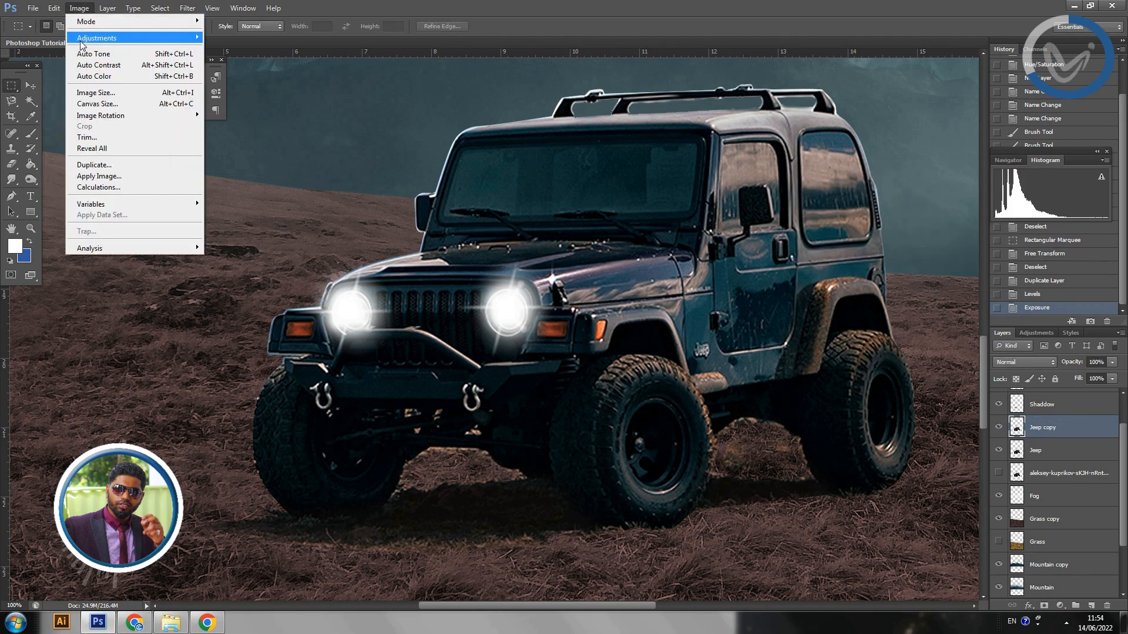
mouse_move(122, 38)
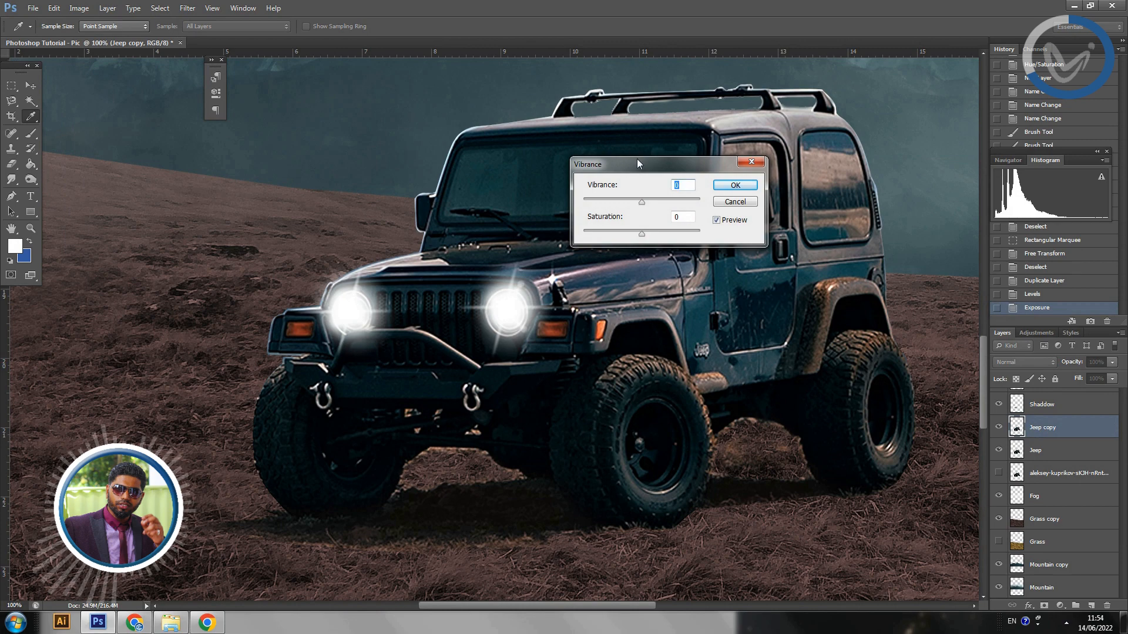
drag(637, 159, 793, 249)
mouse_move(795, 290)
mouse_down()
mouse_move(804, 290)
mouse_move(748, 297)
mouse_move(803, 295)
mouse_up()
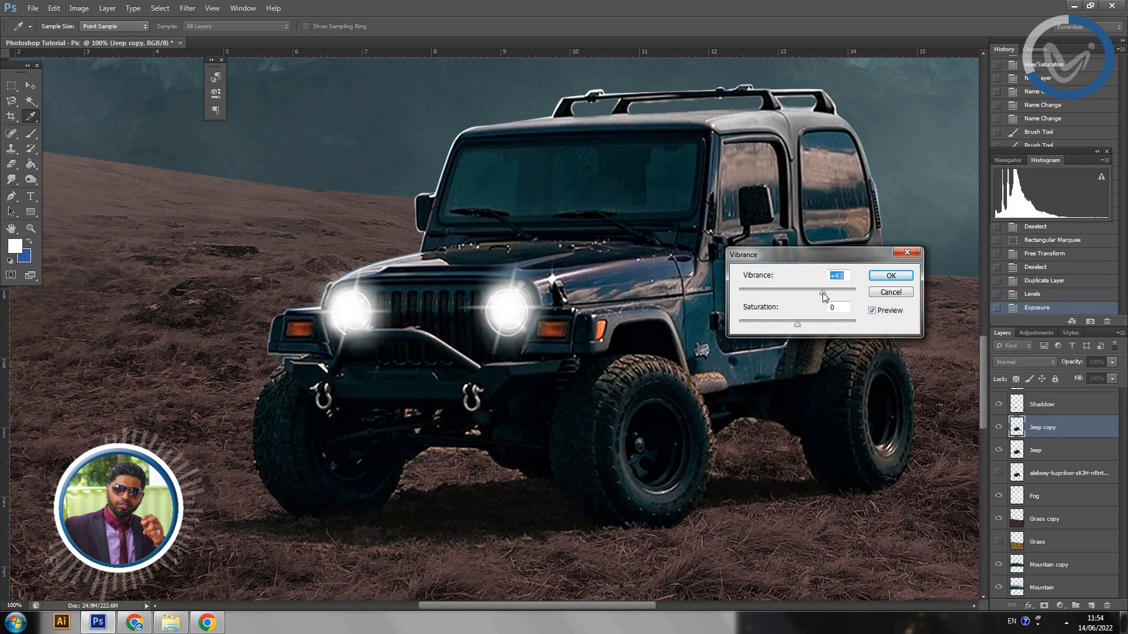
drag(839, 289, 798, 321)
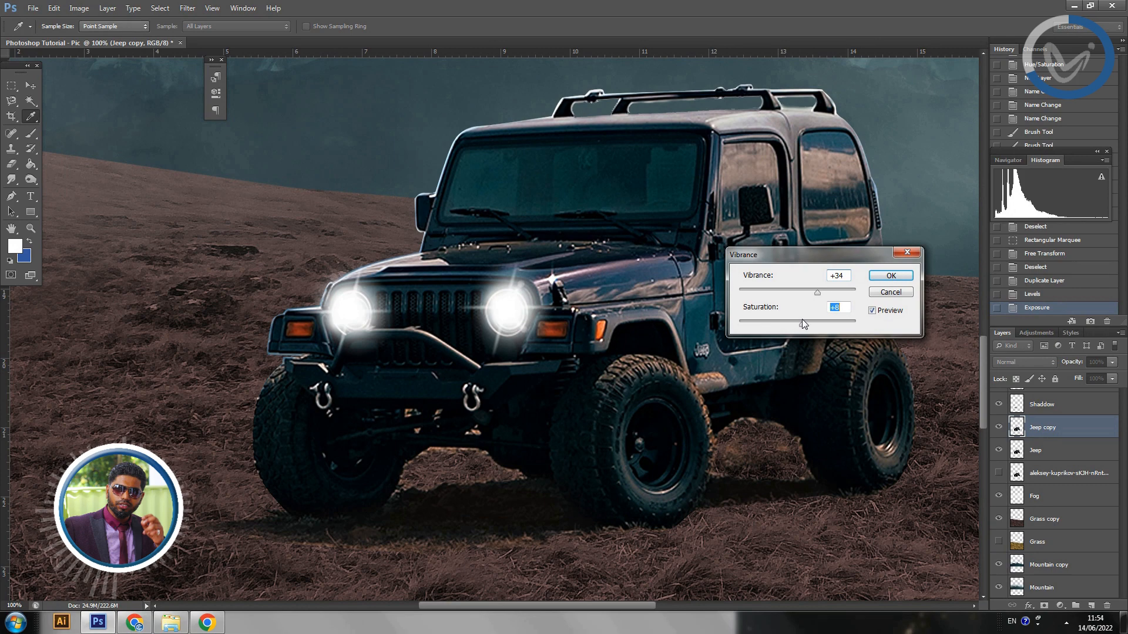
click(891, 275)
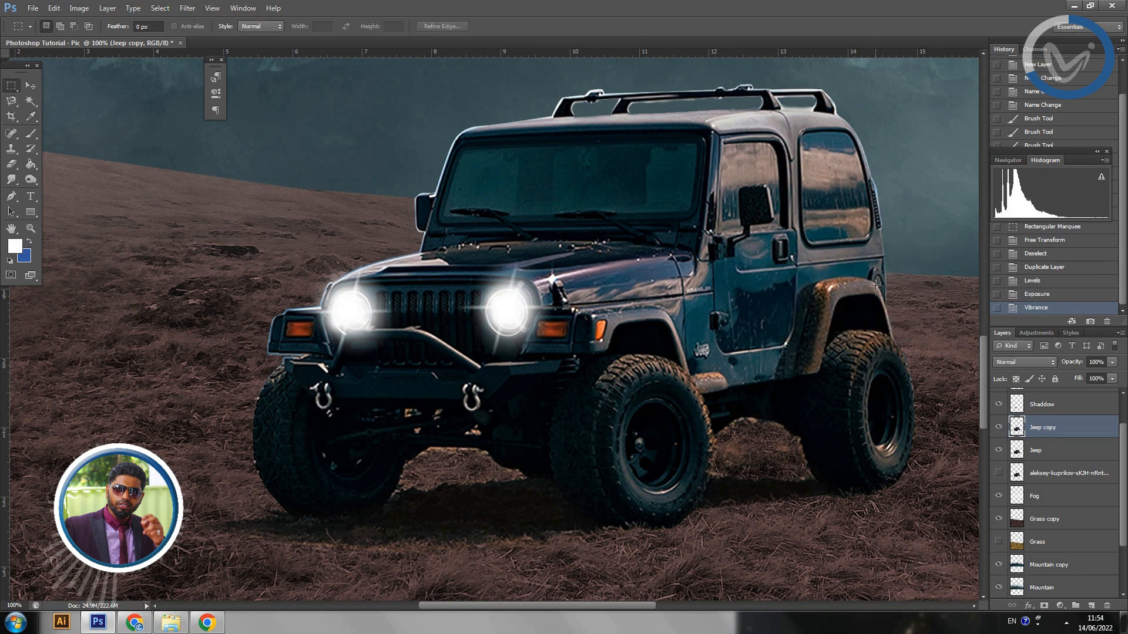
key(ctrl+minus)
key(ctrl+minus)
key(ctrl+minus)
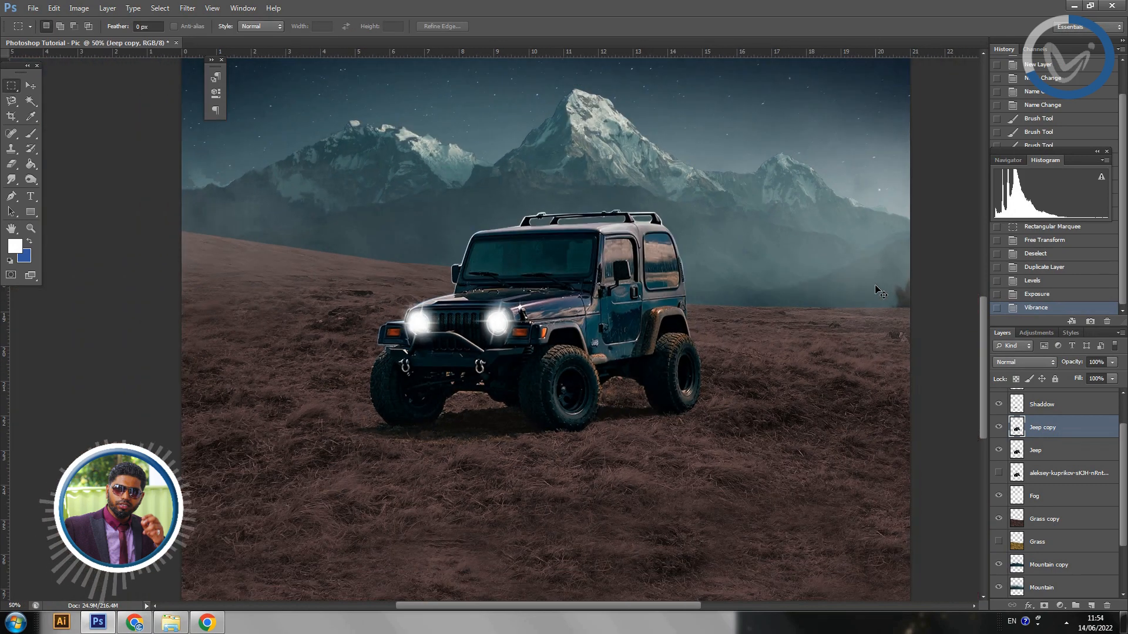
Compare the composite with and without the Jeep copy layer's adjustments by toggling its visibility, and inspect the jeep more closely.
key(ctrl+minus)
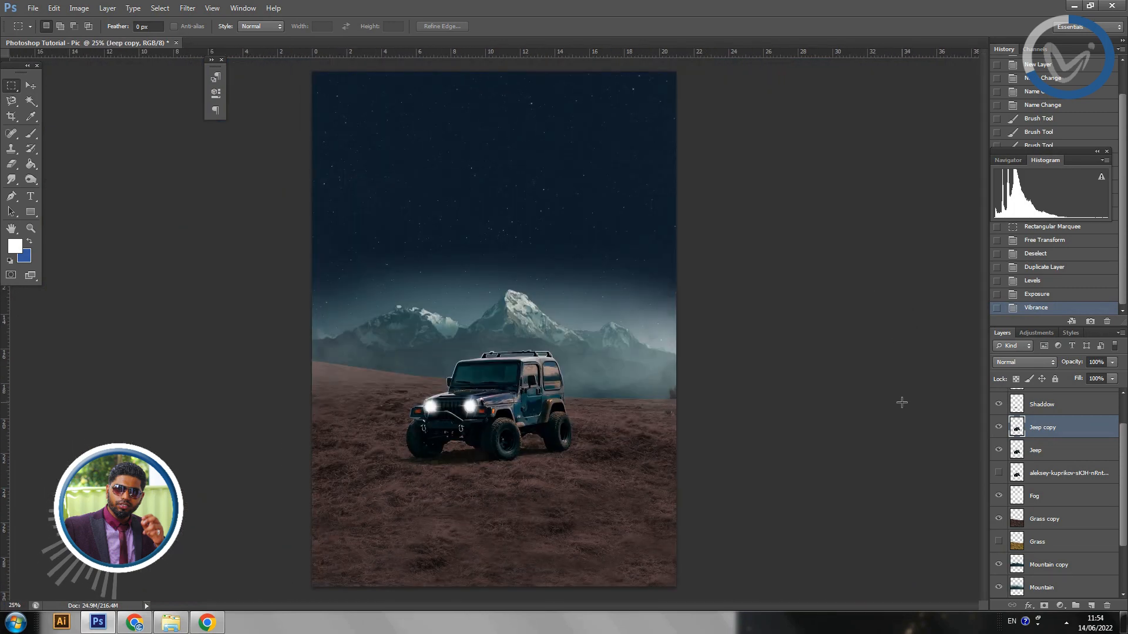
click(1000, 428)
click(1000, 428)
click(1000, 428)
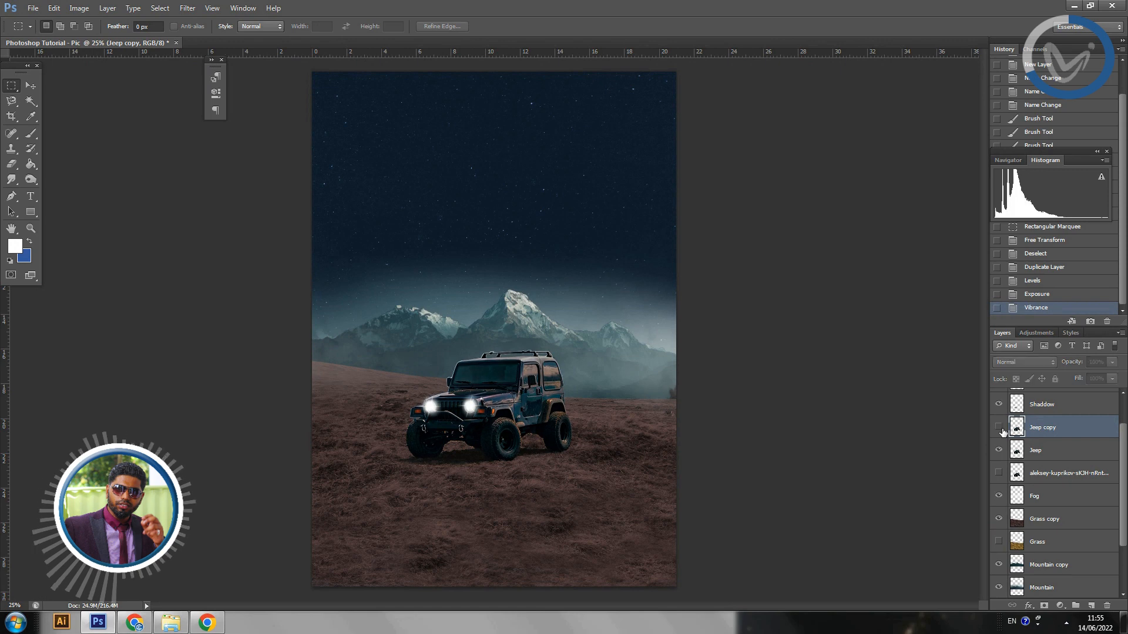
click(1000, 429)
click(999, 428)
click(1000, 428)
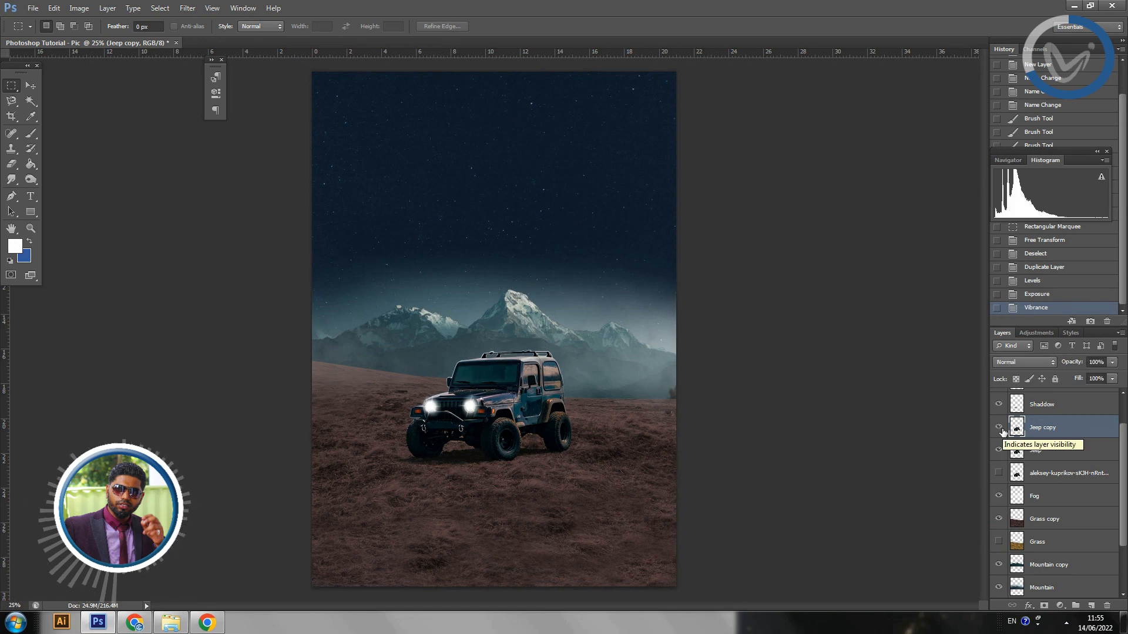
click(1000, 428)
click(1000, 428)
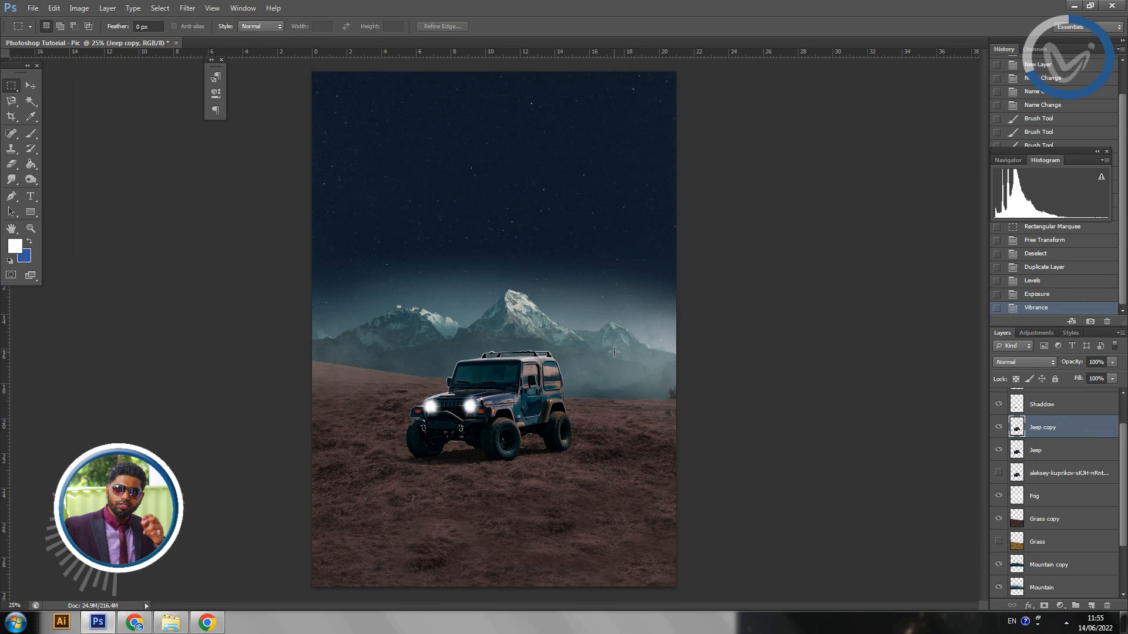
scroll(614, 352, up, 3)
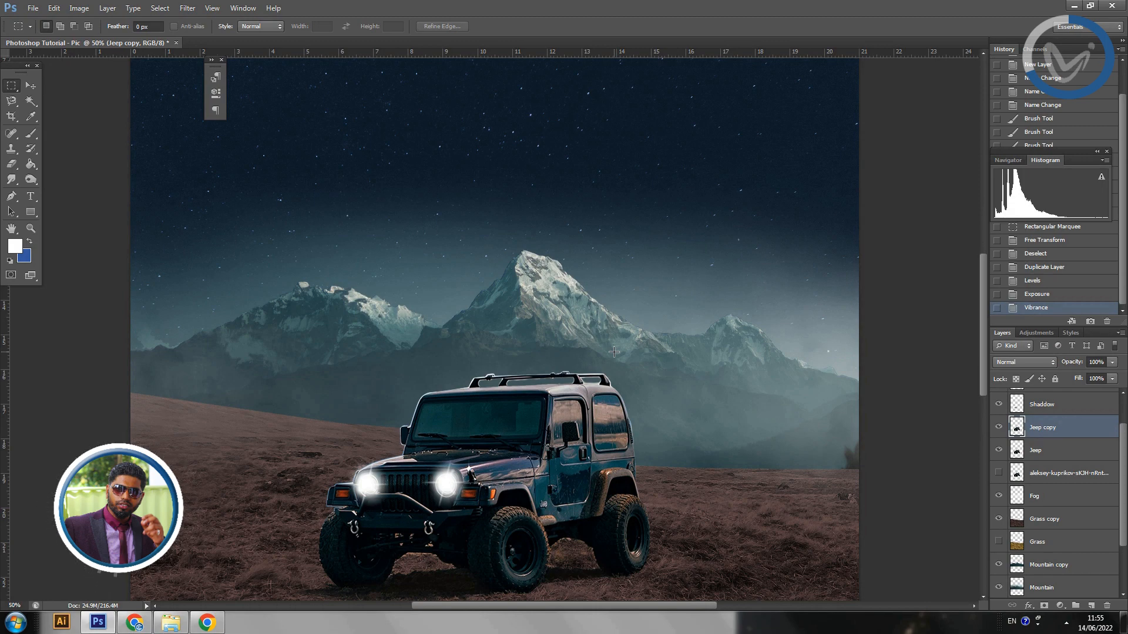
scroll(543, 339, down, 3)
scroll(543, 339, down, 5)
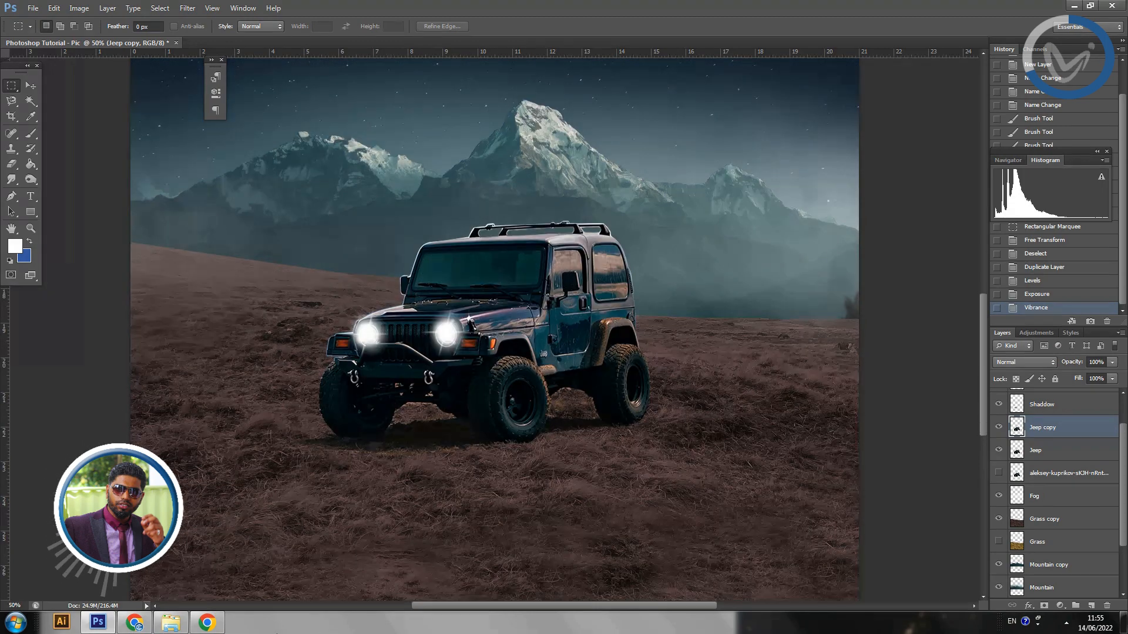
Preview the man-stand-cliff-edge and man-with-arms-up hiker photos from the Photoshop Tutorial folder side by side to choose one.
mouse_move(184, 621)
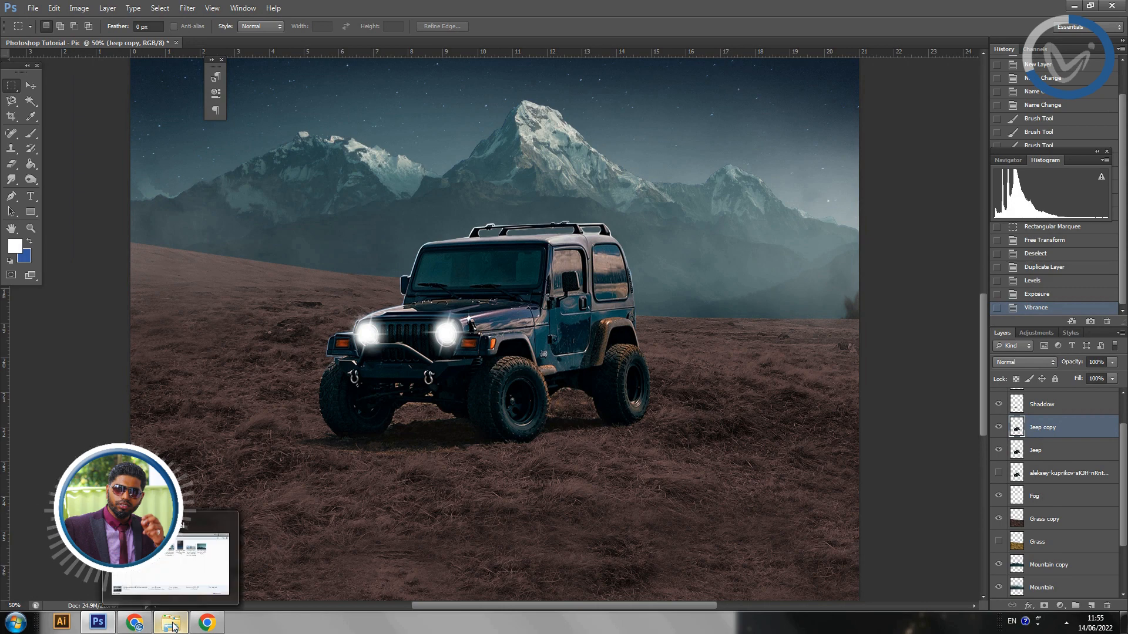
click(214, 594)
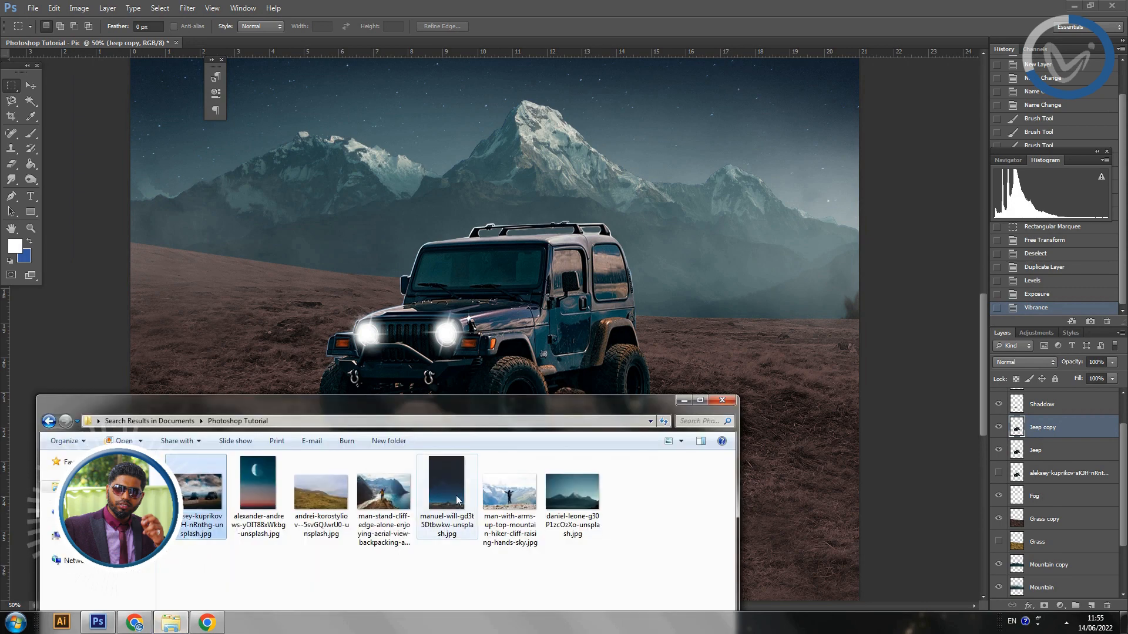
click(509, 500)
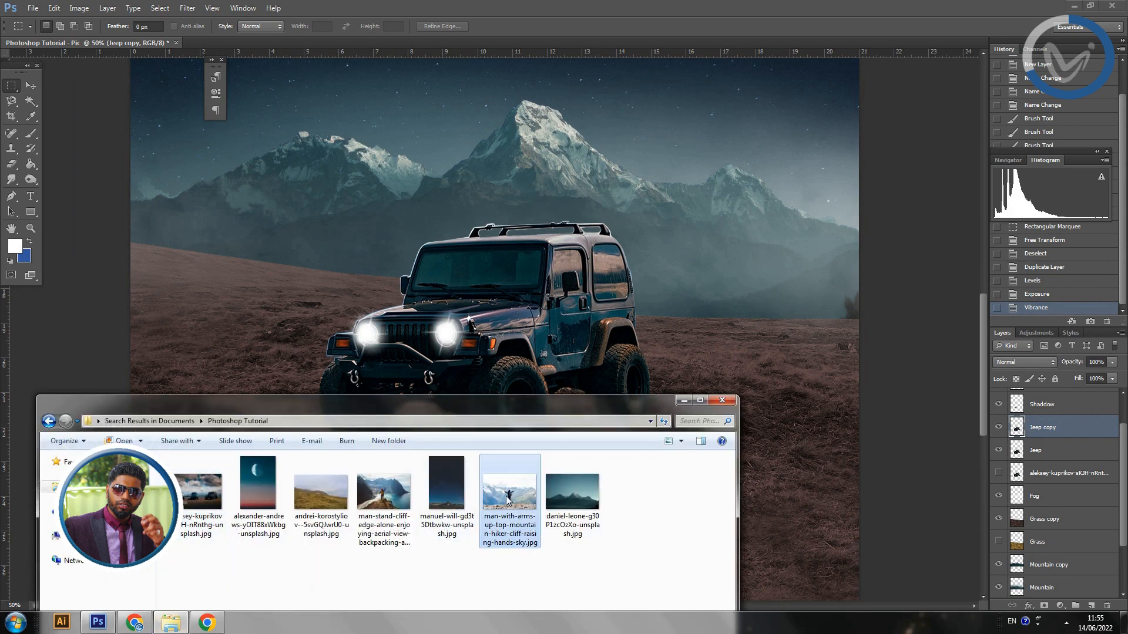
double_click(391, 512)
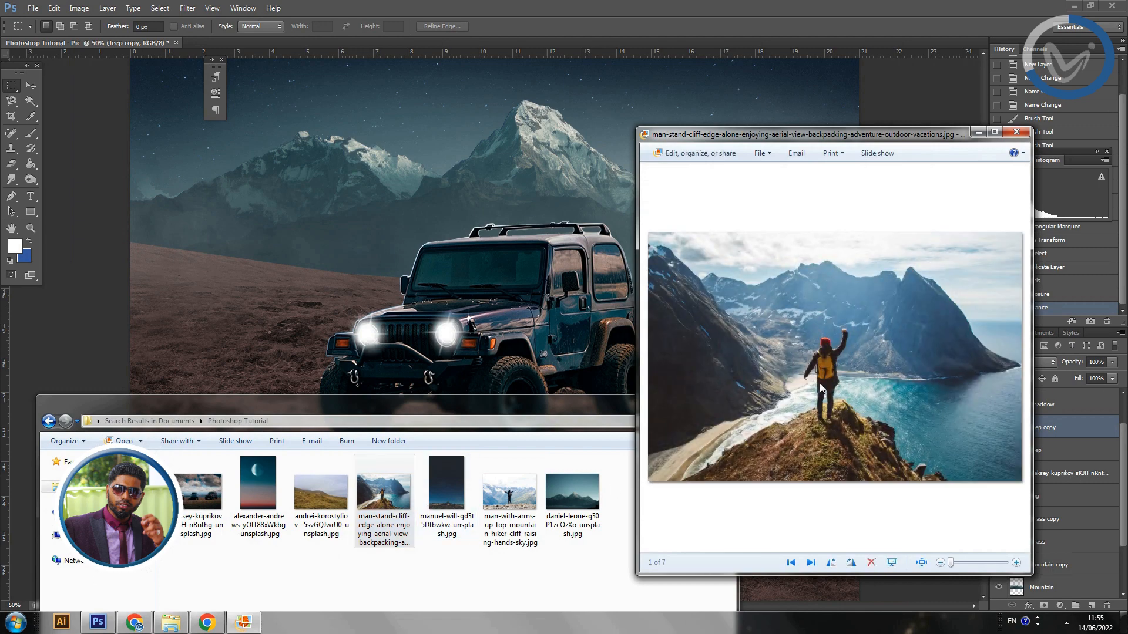
click(1016, 132)
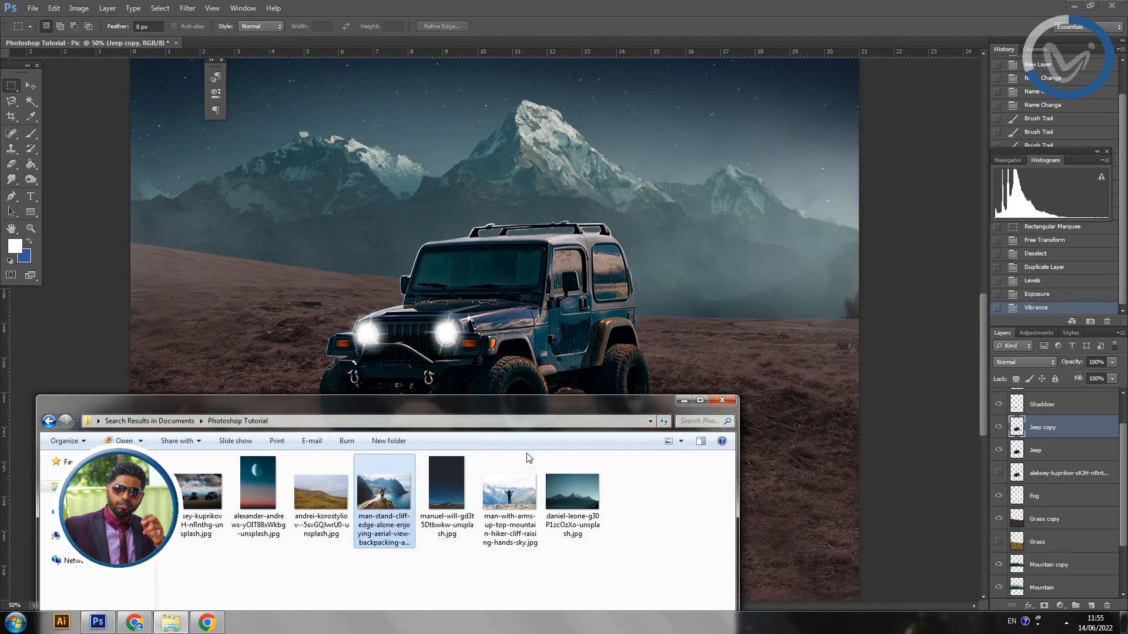
double_click(513, 495)
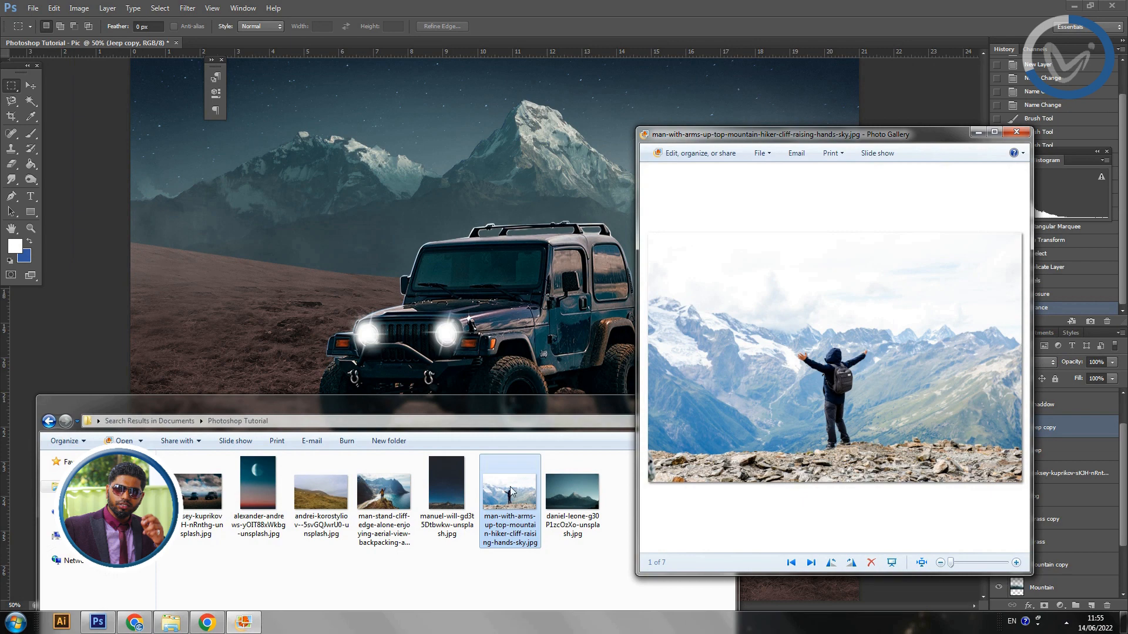
double_click(369, 493)
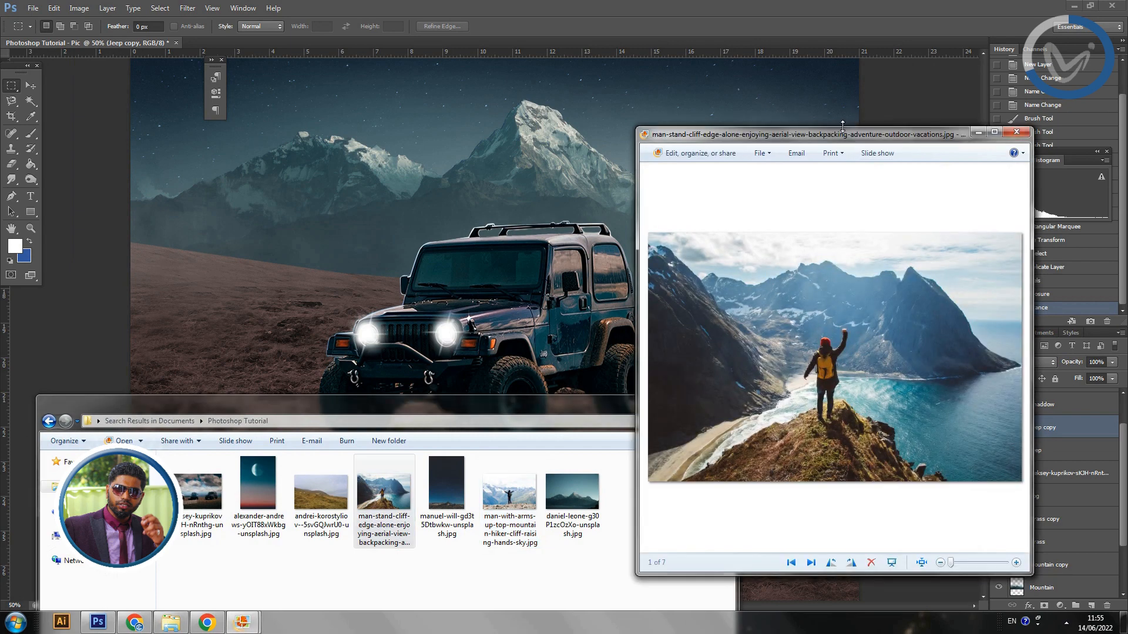
drag(843, 138, 138, 91)
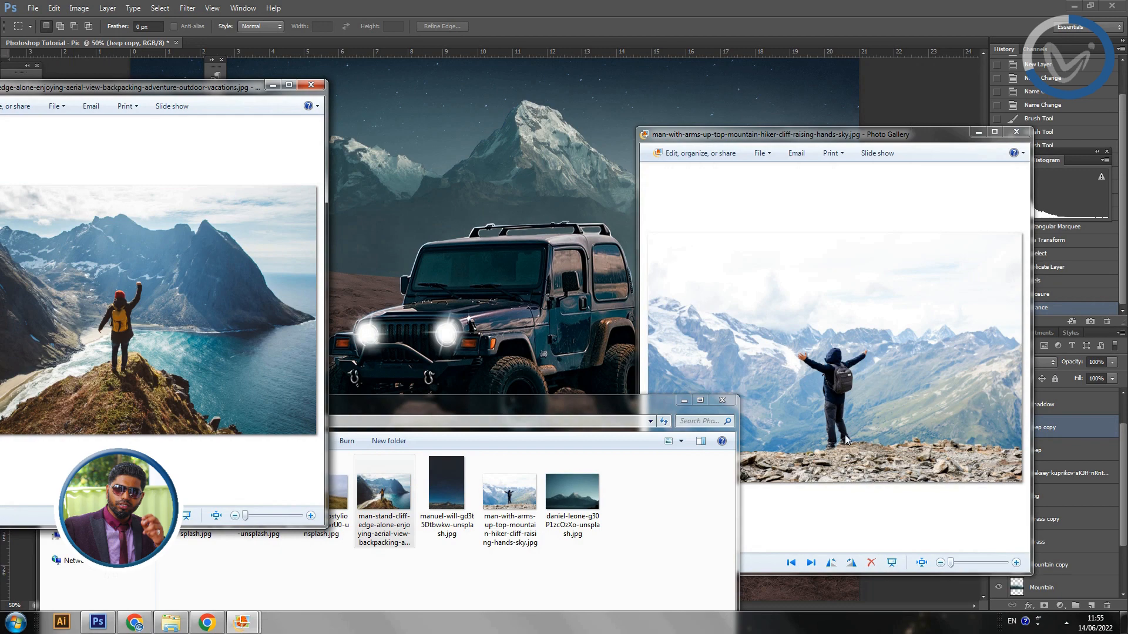
click(1016, 132)
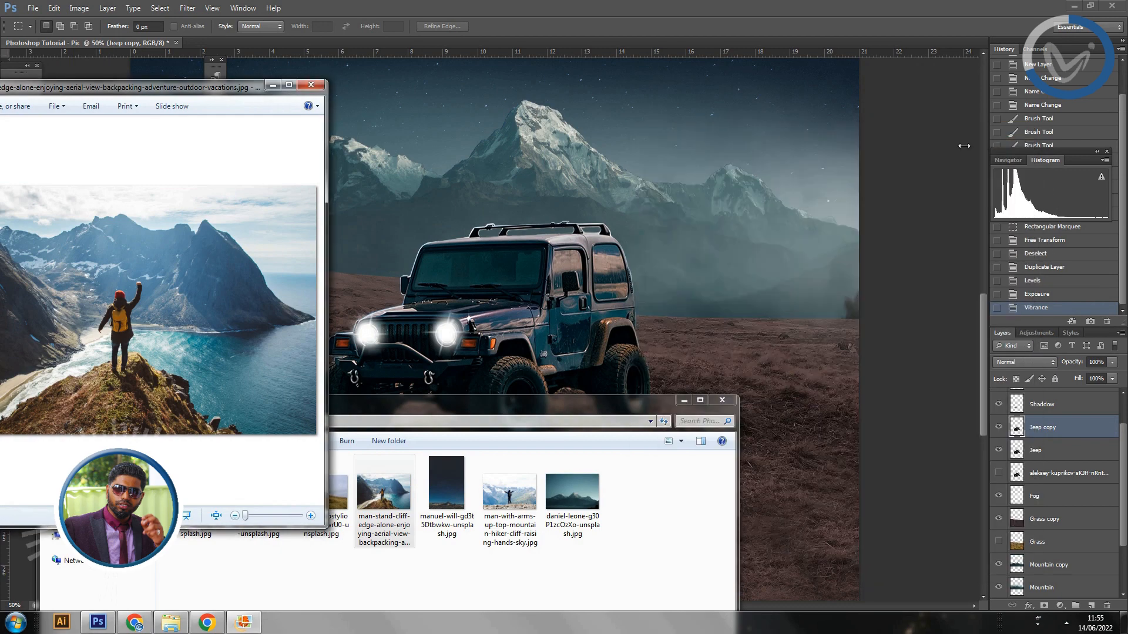
click(311, 84)
Add a new layer above Headlights copy and place the man-stand-cliff-edge photo from the Photoshop Tutorial folder there.
click(1057, 425)
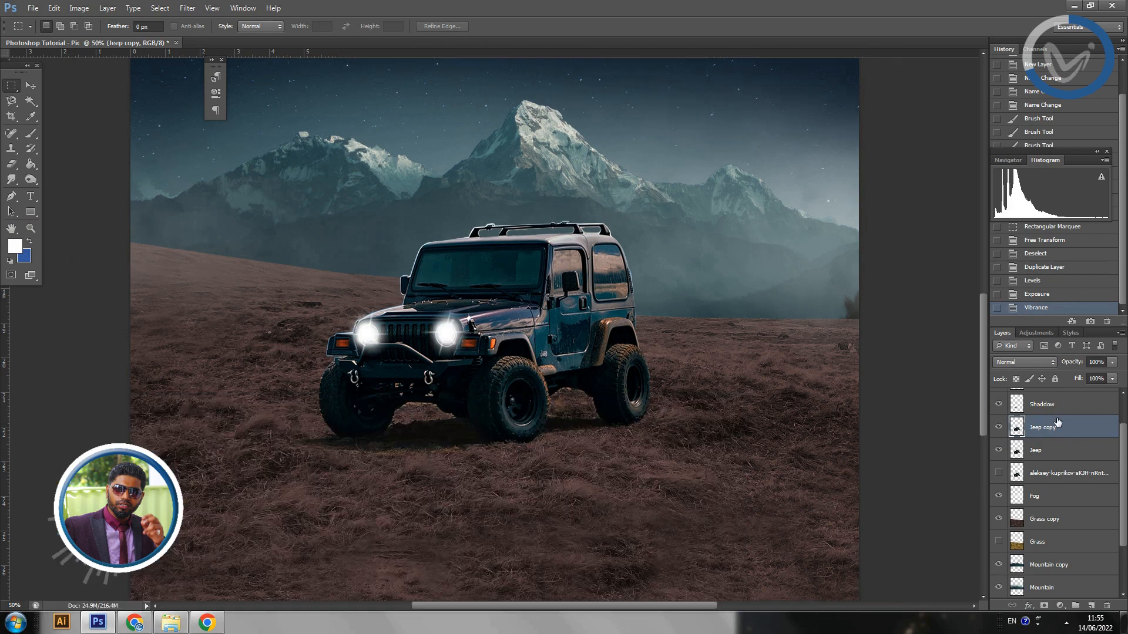
scroll(1057, 424, up, 2)
click(1059, 405)
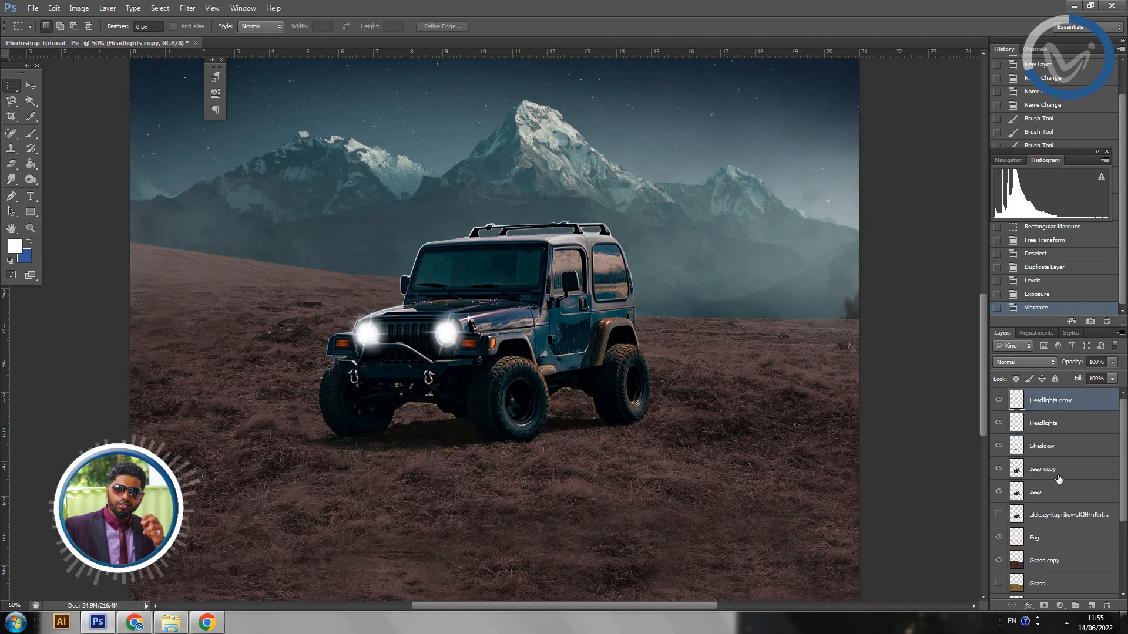
click(1091, 605)
key(alt+Tab)
drag(255, 480, 402, 290)
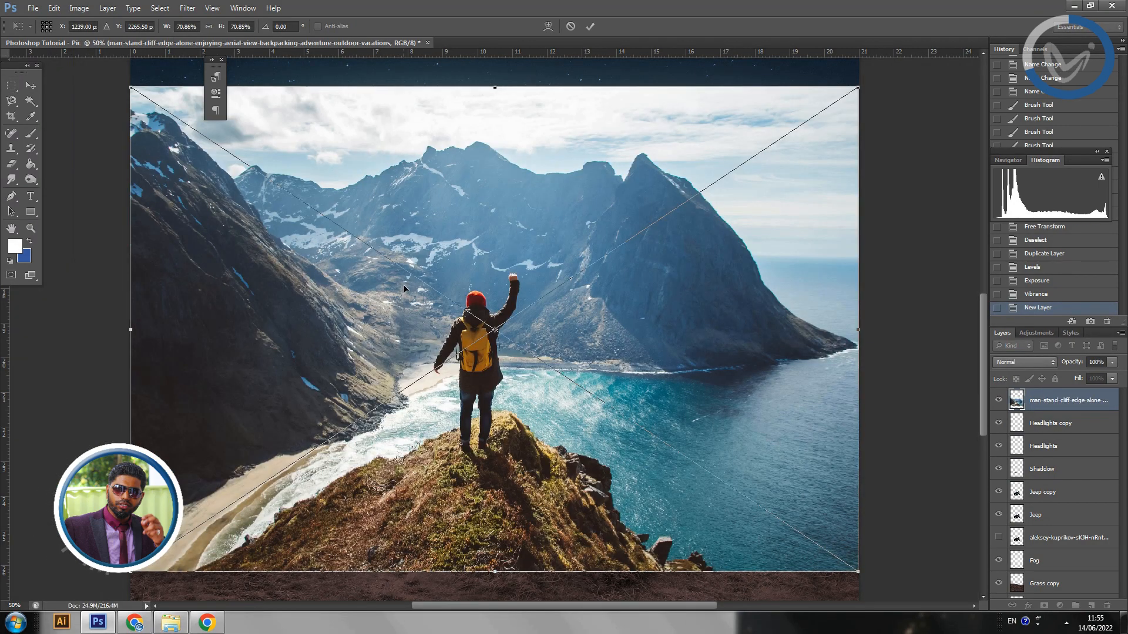
key(Return)
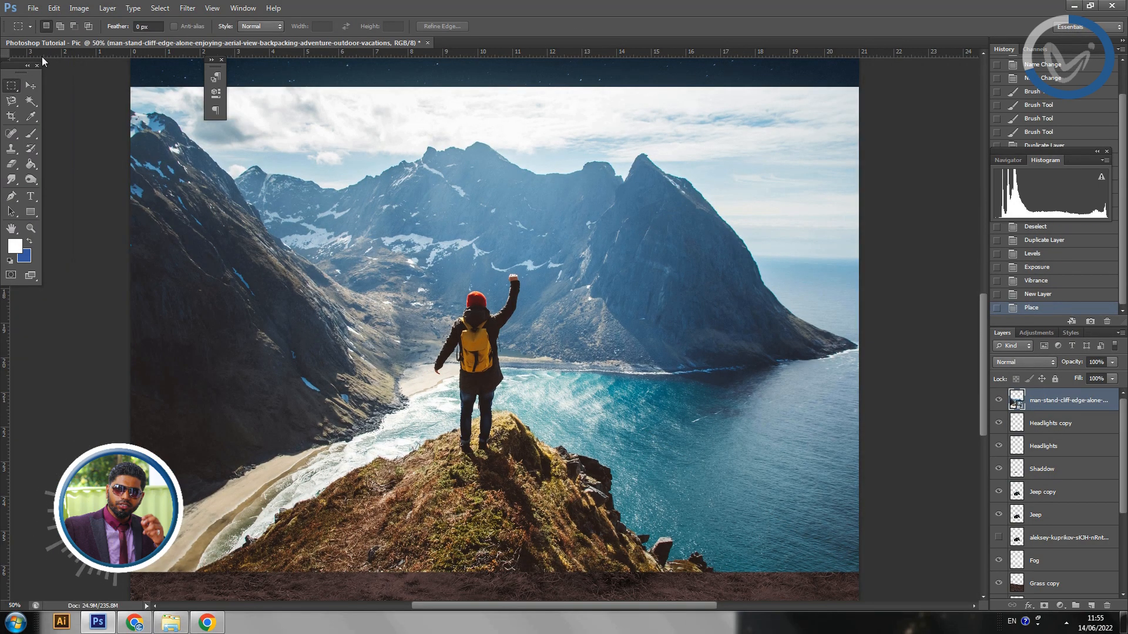
Scale the placed hiker photo down proportionally to about 49% and reposition it over the jeep.
key(ctrl+t)
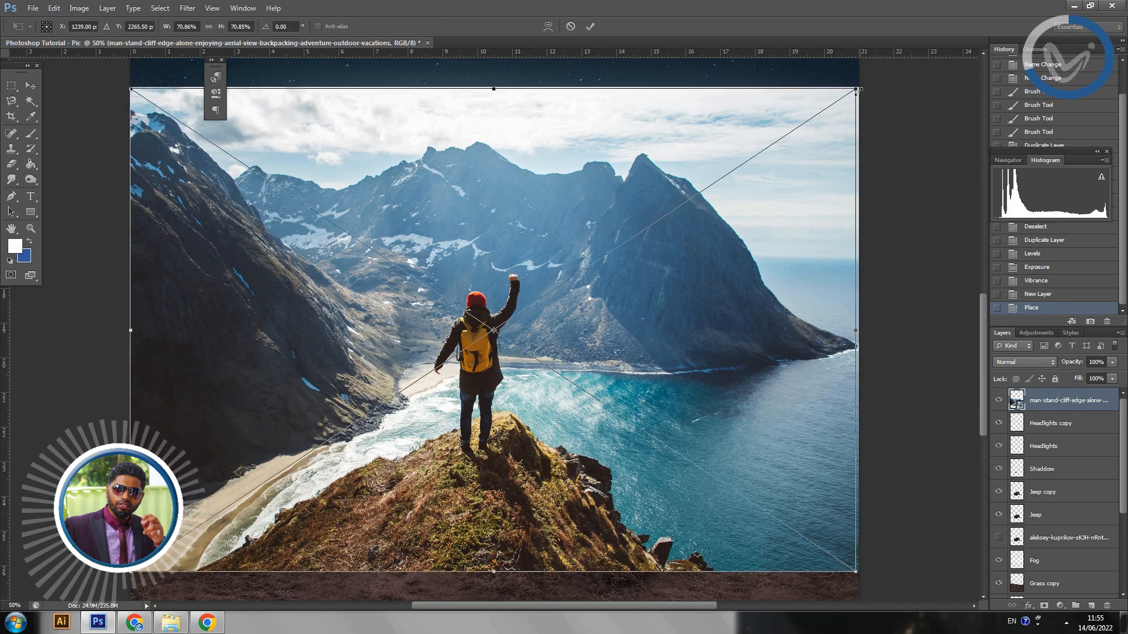
drag(858, 87, 637, 239)
drag(456, 349, 554, 249)
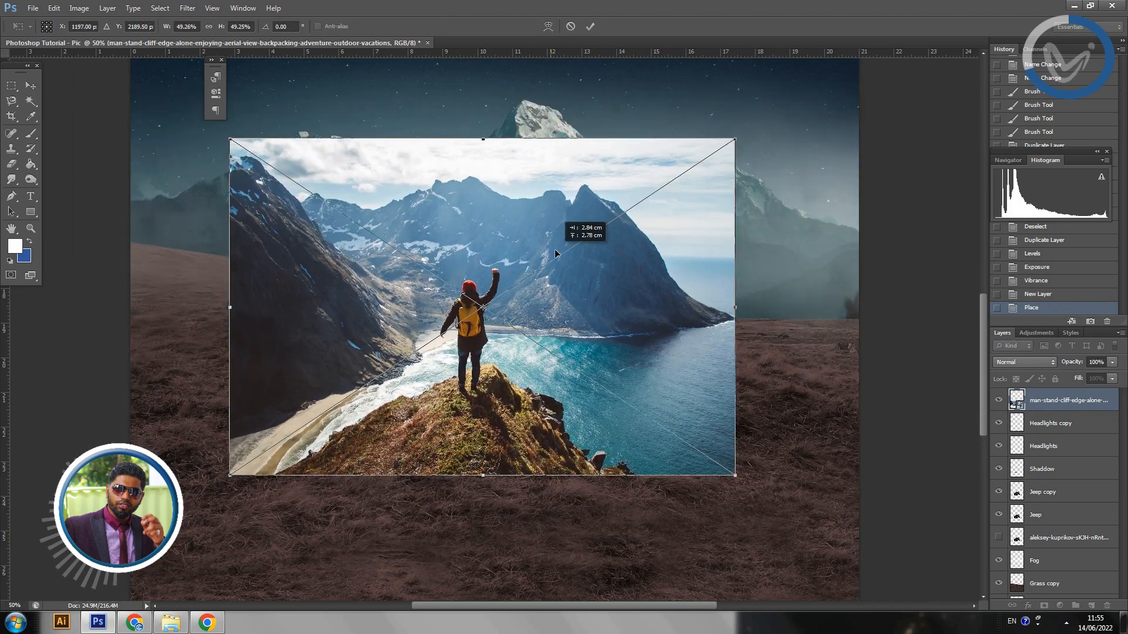
key(Return)
Start a Pen path at the heel of the hiker's left boot and trace its outer edge up to the trouser cuff.
key(ctrl+1)
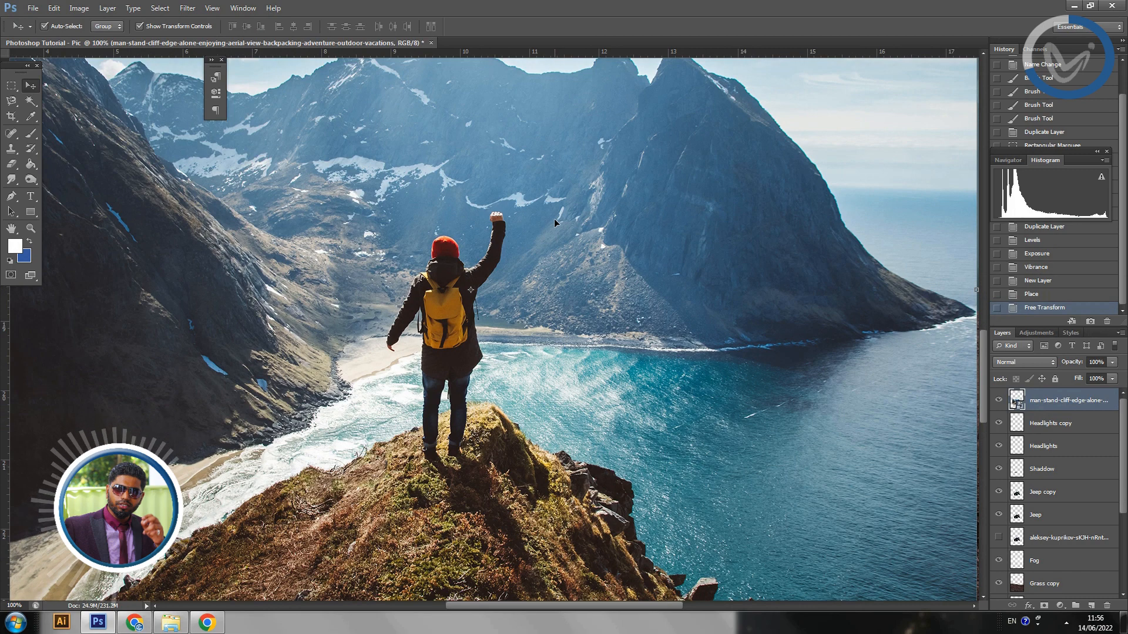
click(11, 195)
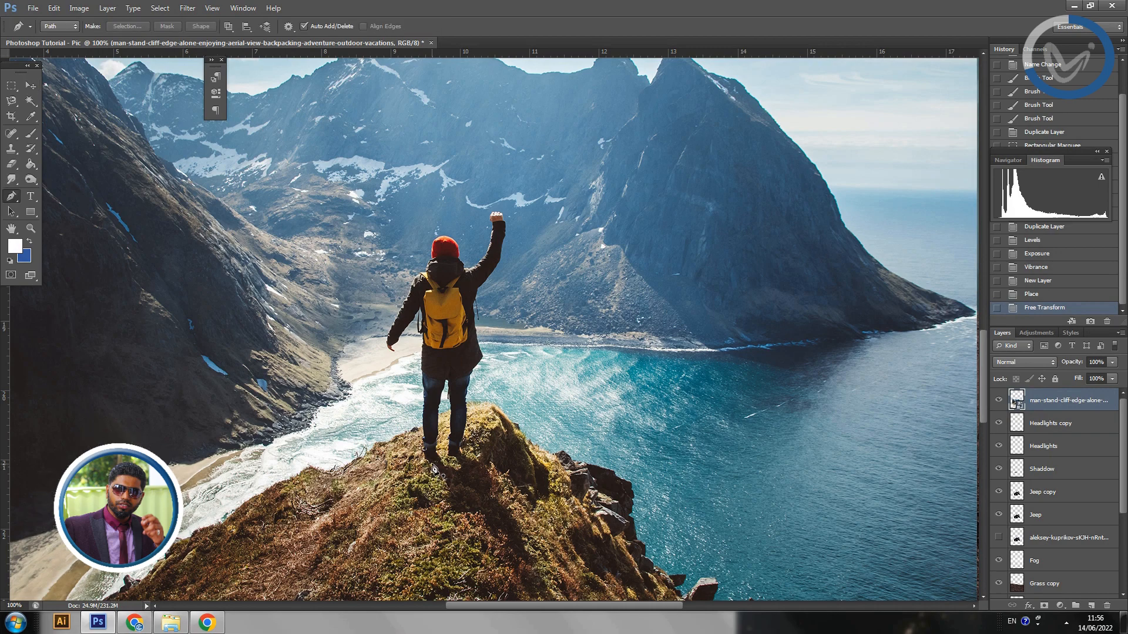
key(ctrl+plus)
key(ctrl+plus)
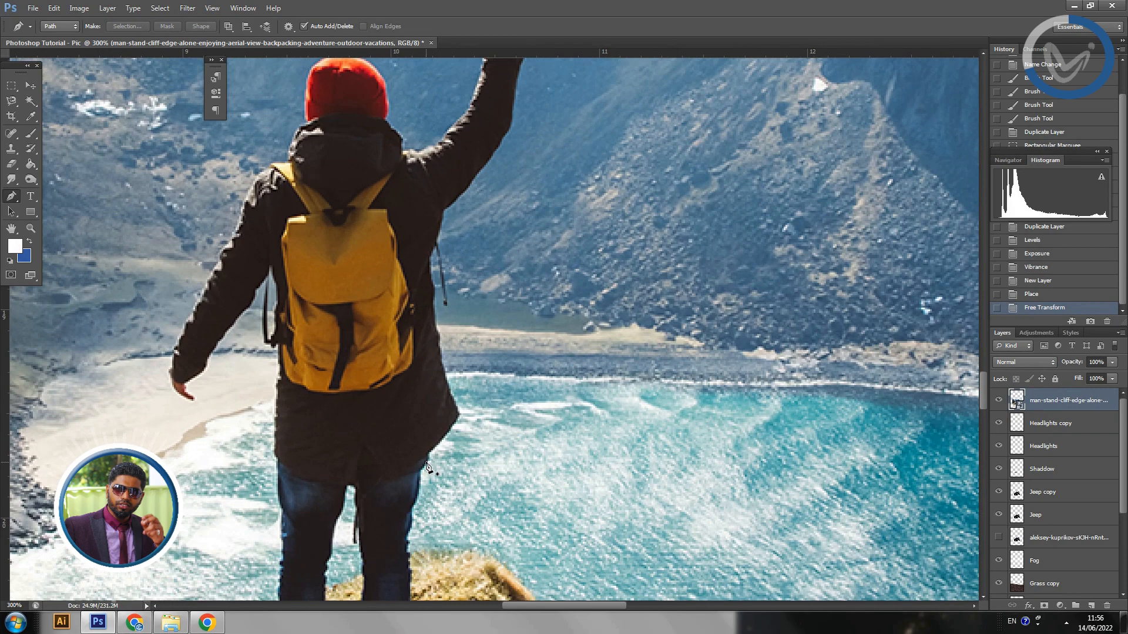
drag(400, 478, 616, 244)
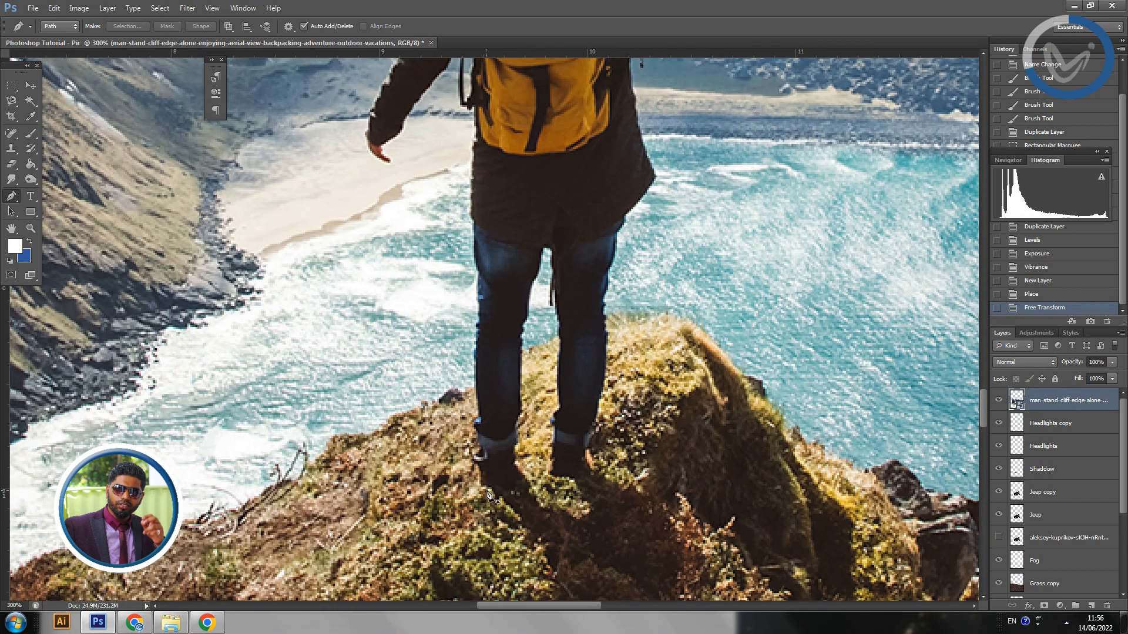
click(479, 487)
click(479, 471)
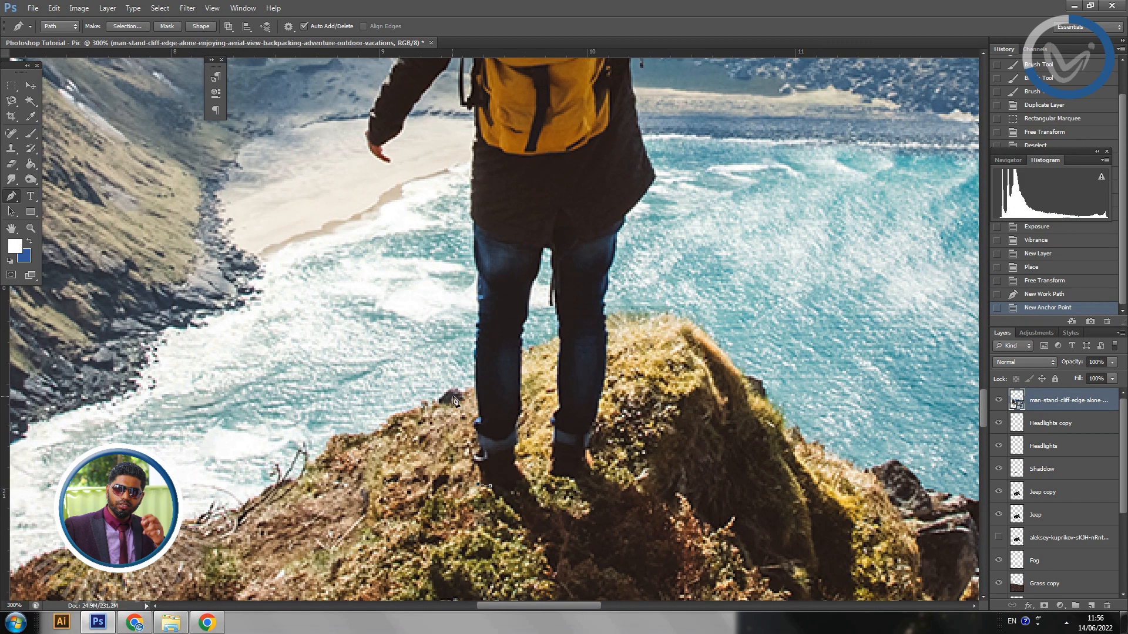
click(477, 394)
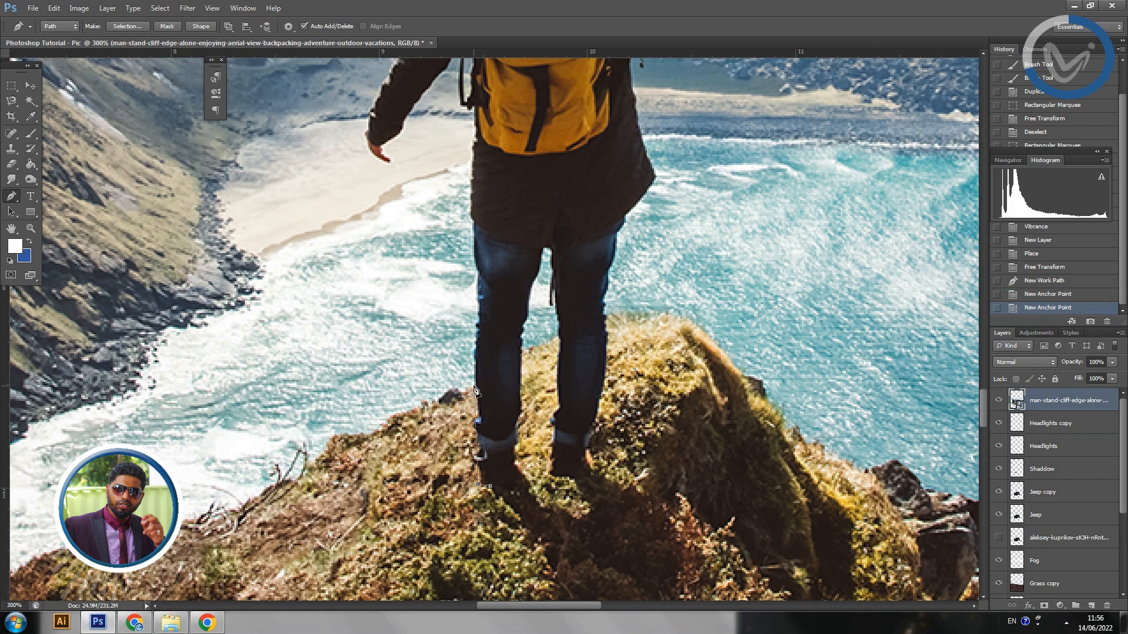
key(ctrl+z)
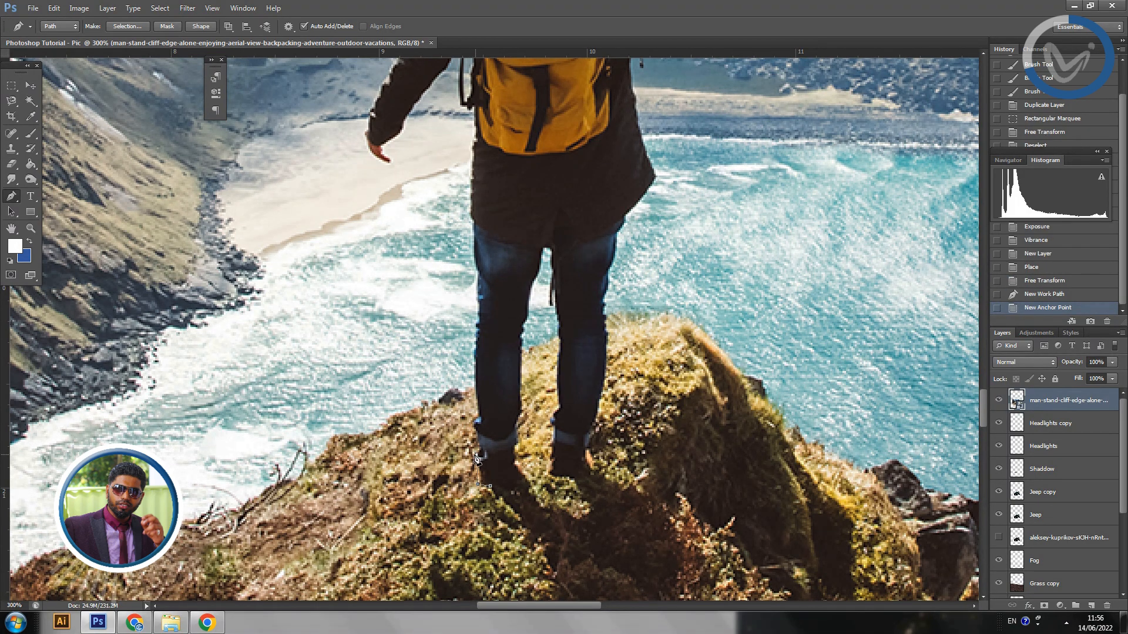
click(477, 453)
click(477, 436)
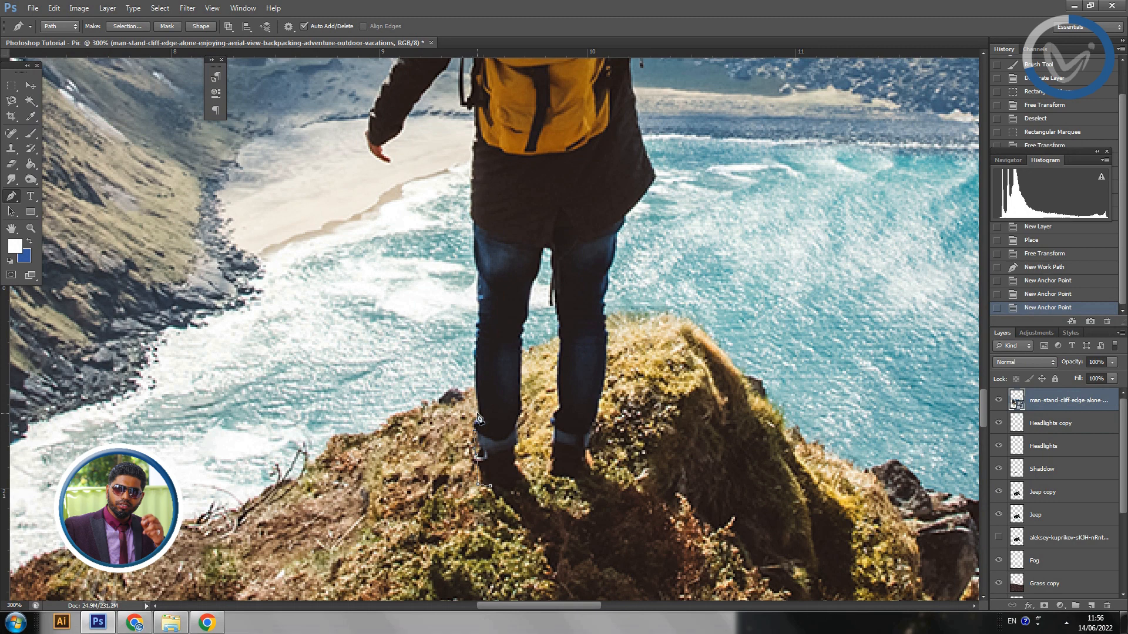
Continue the Pen path up the outer edge of the hiker's left trouser leg to the jacket hem.
click(478, 418)
click(478, 397)
click(482, 312)
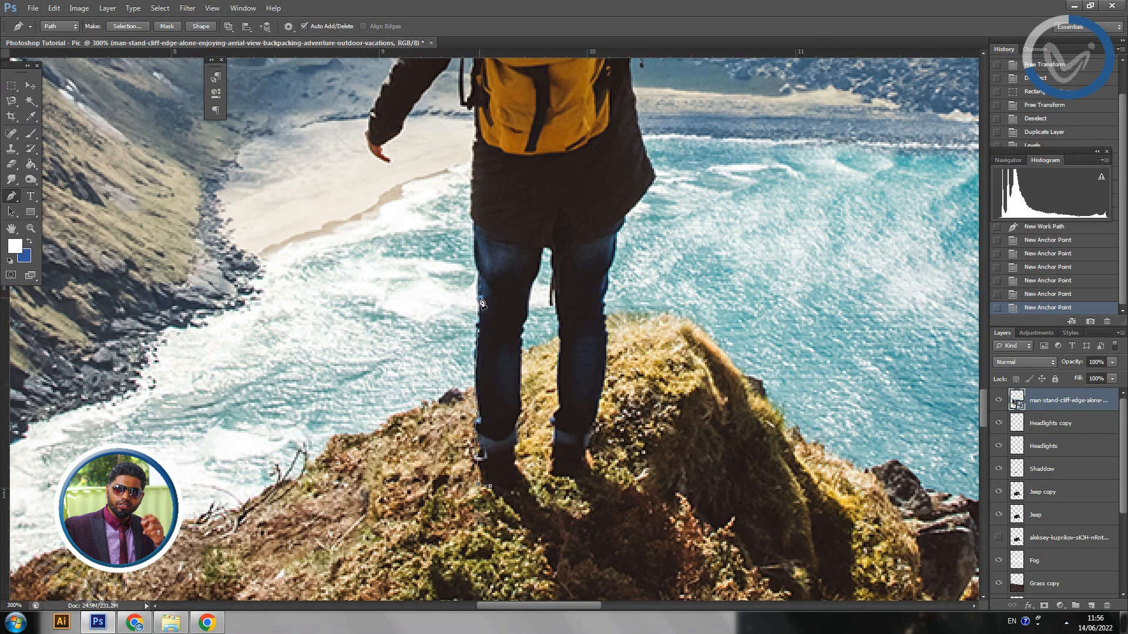
click(480, 292)
click(478, 272)
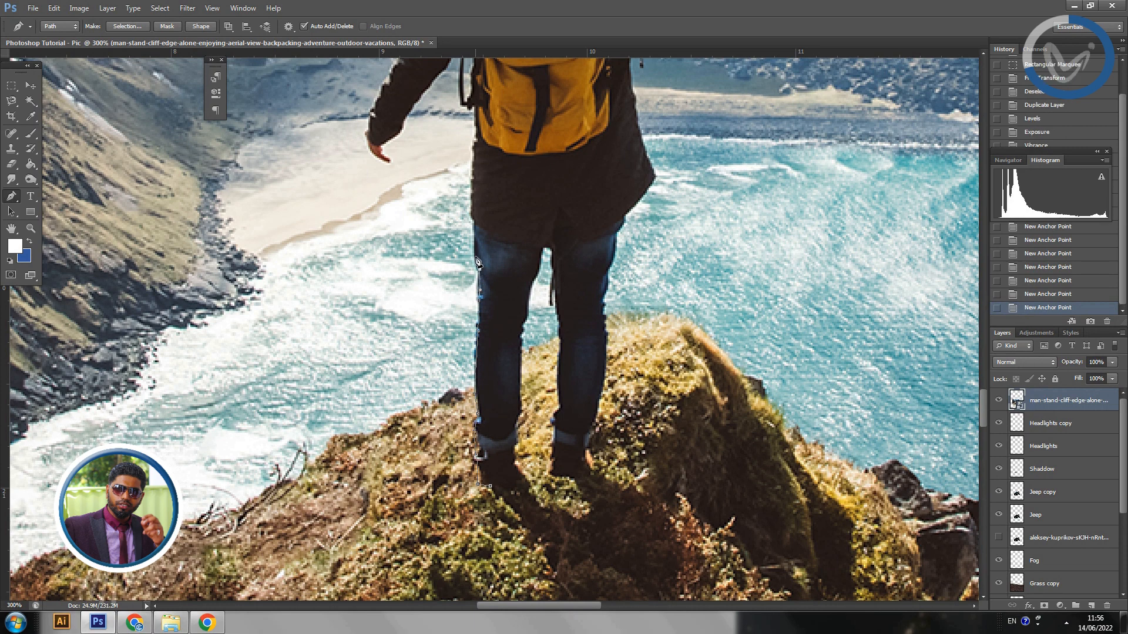
click(477, 253)
click(474, 222)
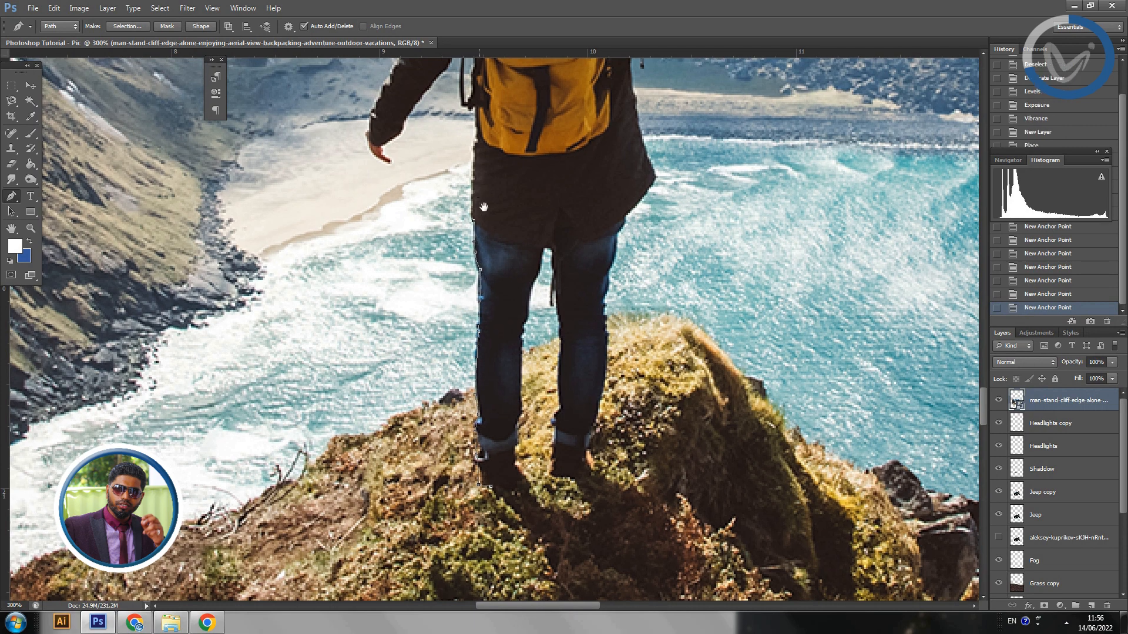
drag(483, 206, 501, 333)
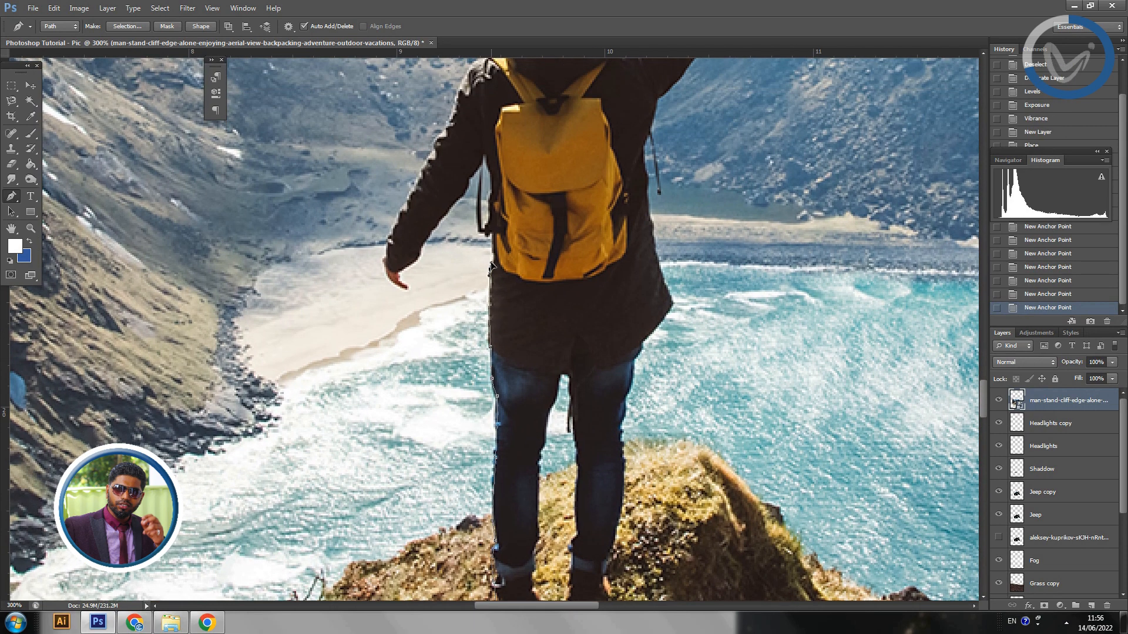
Continue the Pen path up the jacket's left edge and around the hanging strap to the underarm of the lowered arm.
click(493, 241)
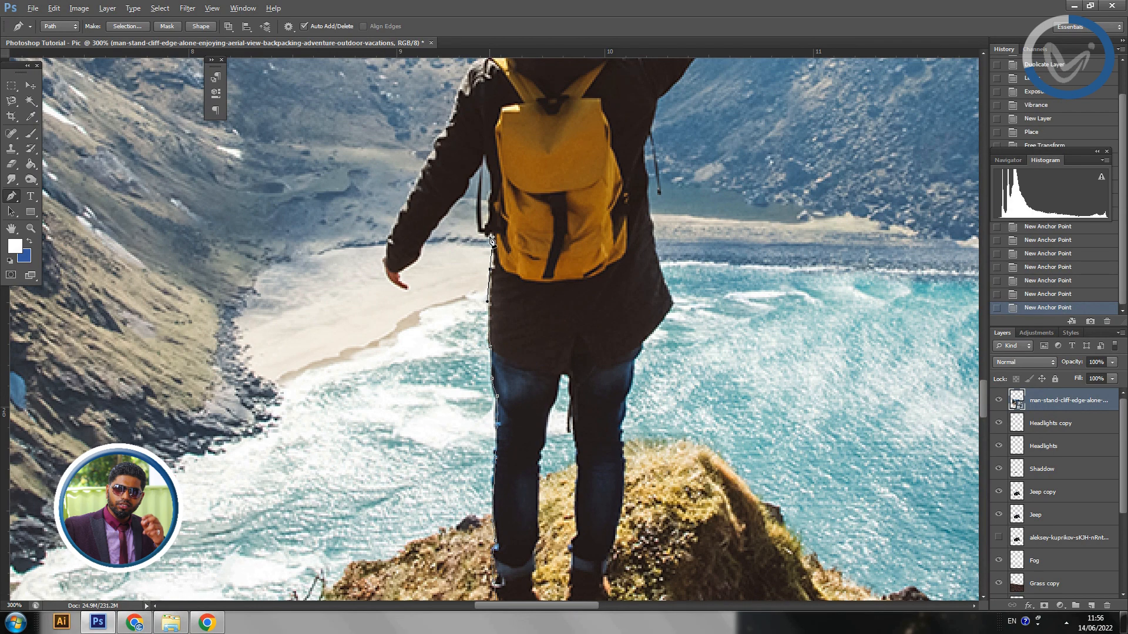
click(492, 241)
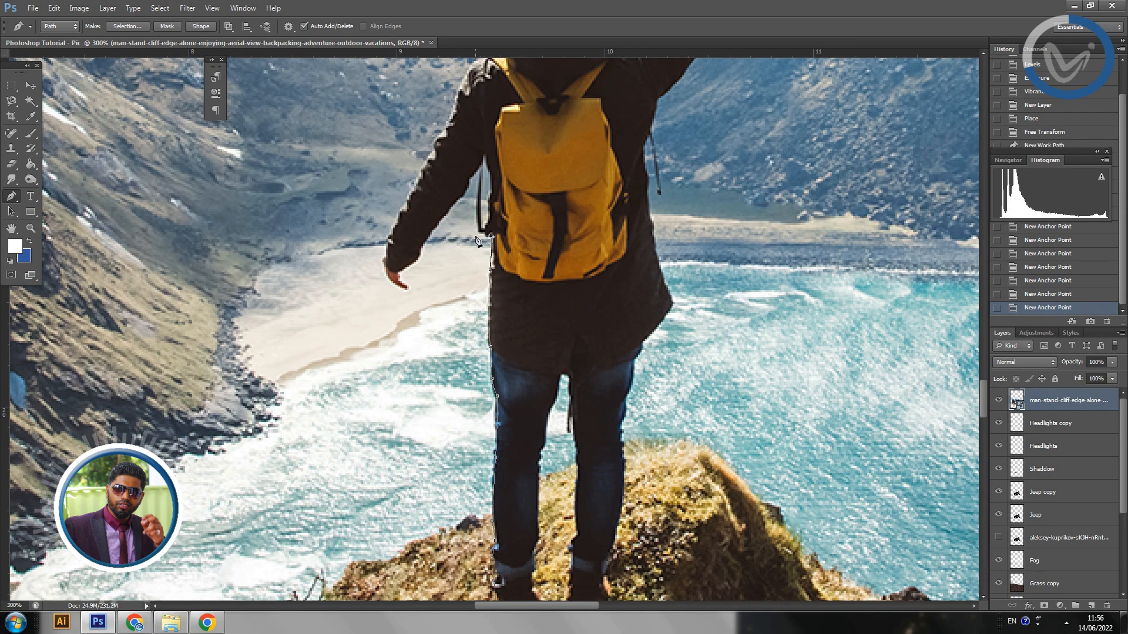
drag(477, 240, 485, 311)
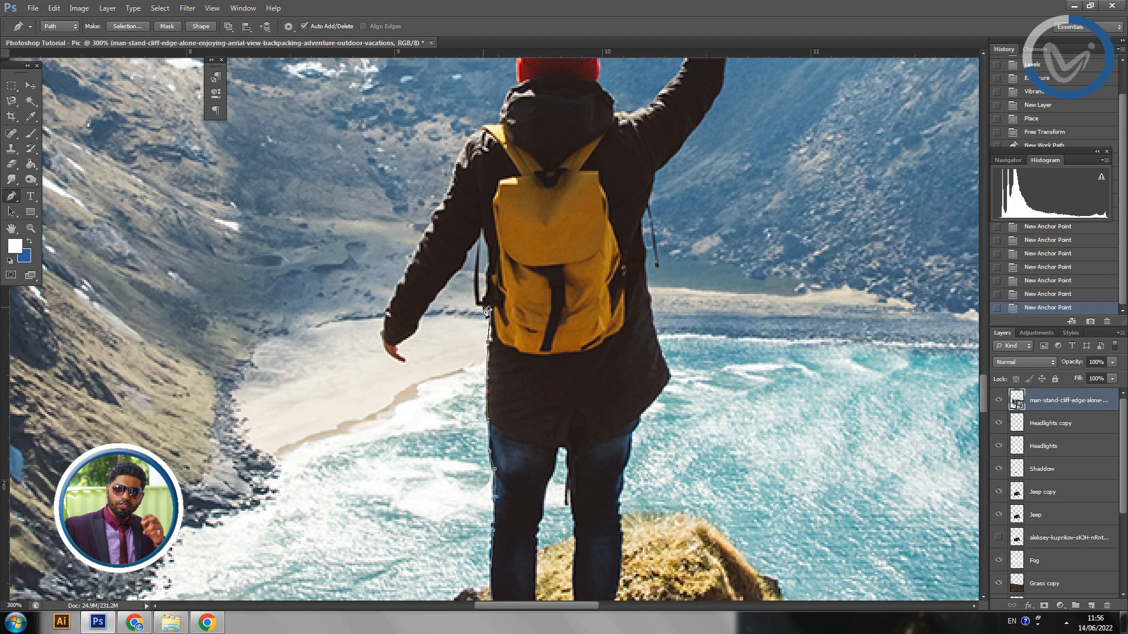
click(483, 312)
click(477, 307)
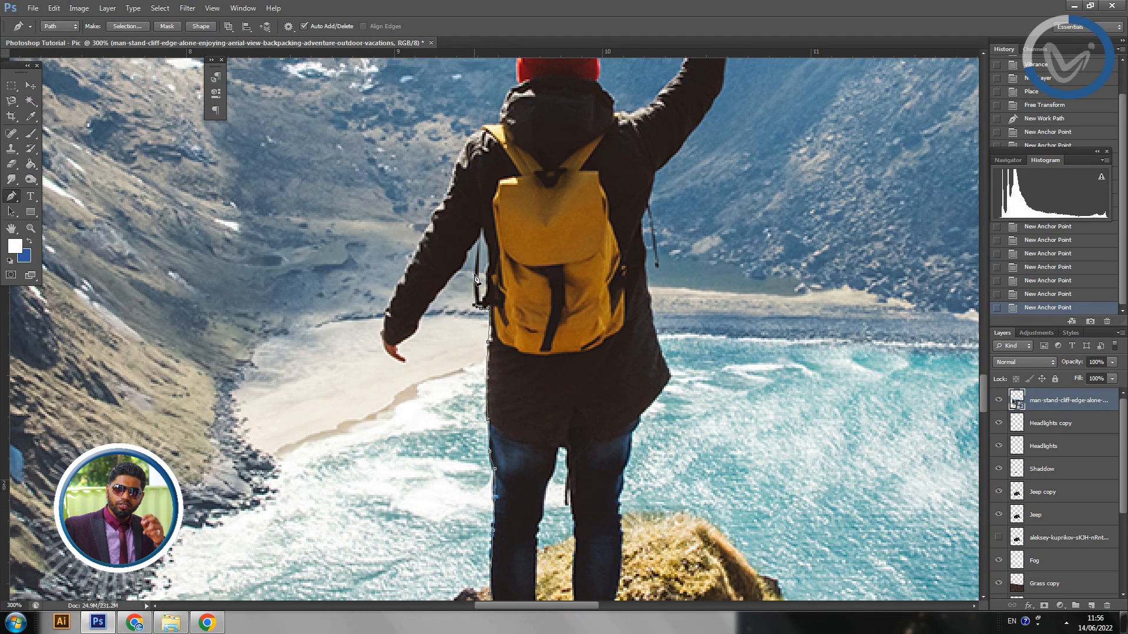
click(477, 275)
click(479, 258)
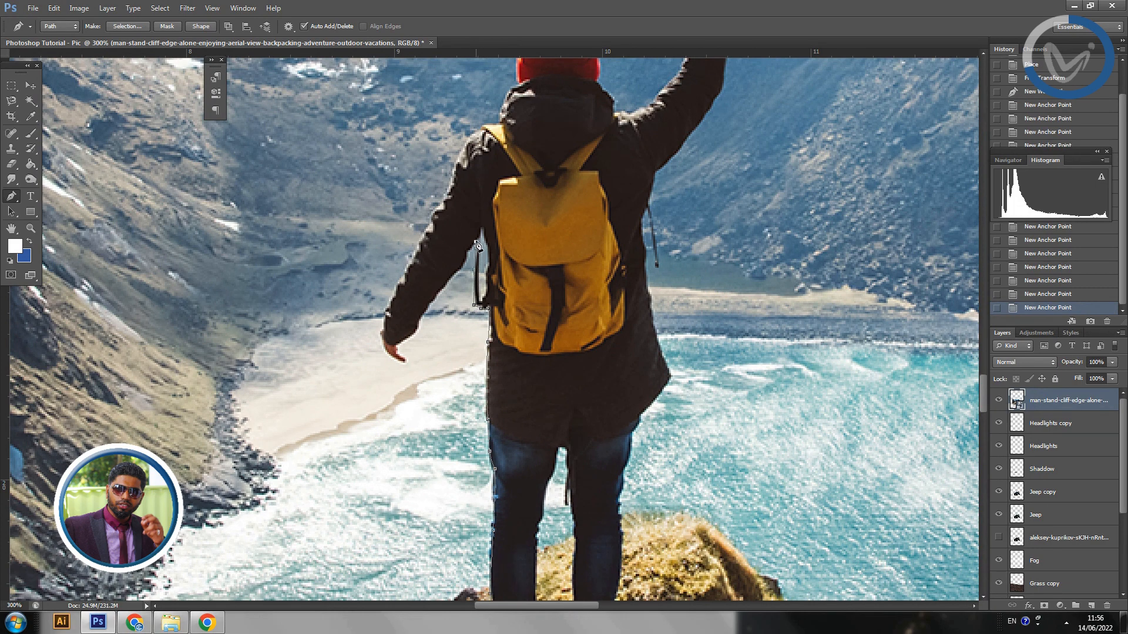
click(477, 242)
Trace the inner edge of the lowered sleeve with path points from the underarm down to the fingertips.
click(454, 275)
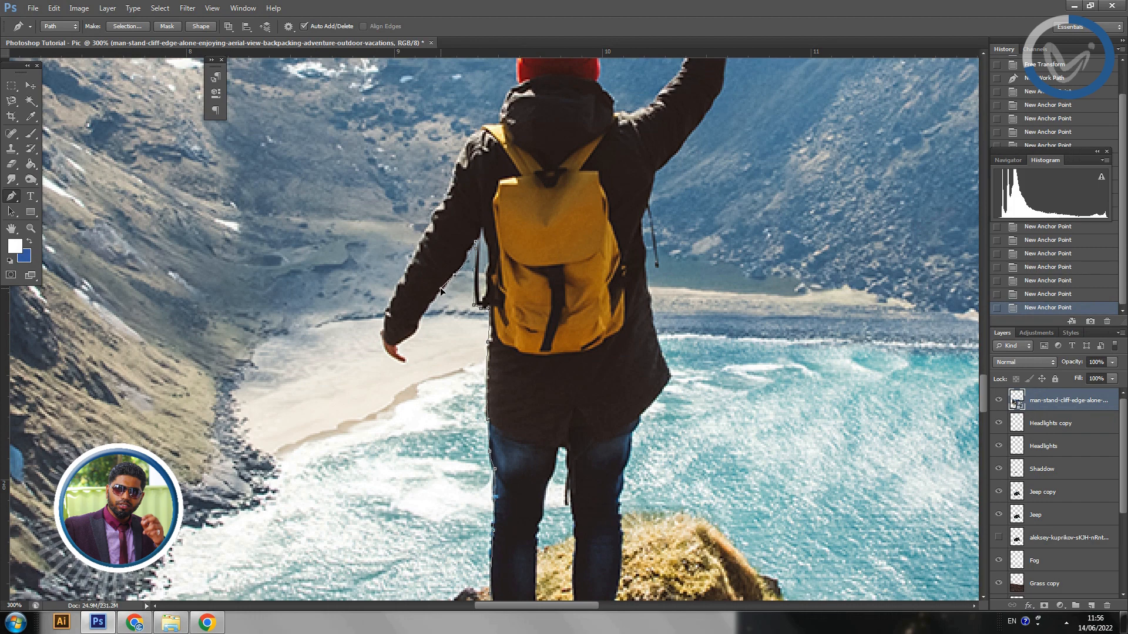
key(ctrl+z)
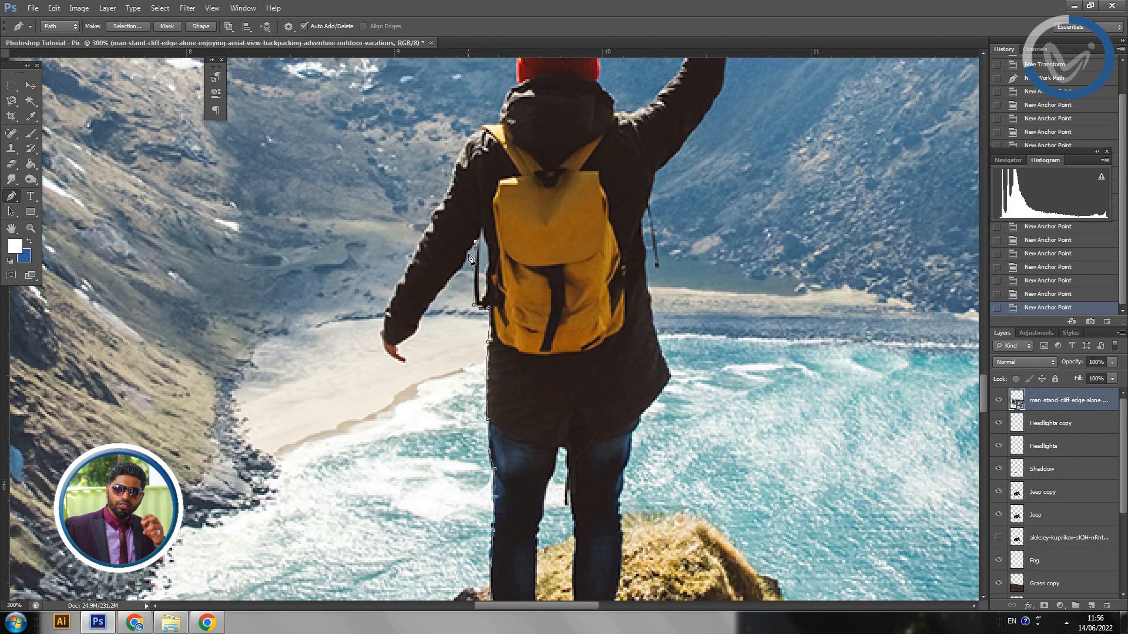
click(467, 253)
click(463, 264)
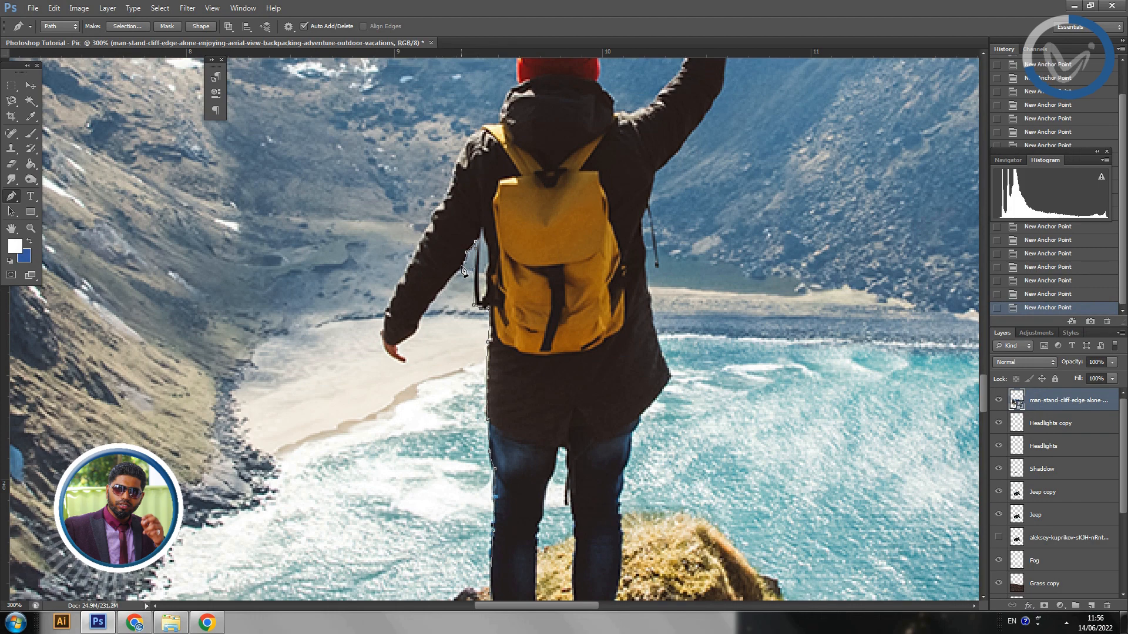
click(421, 321)
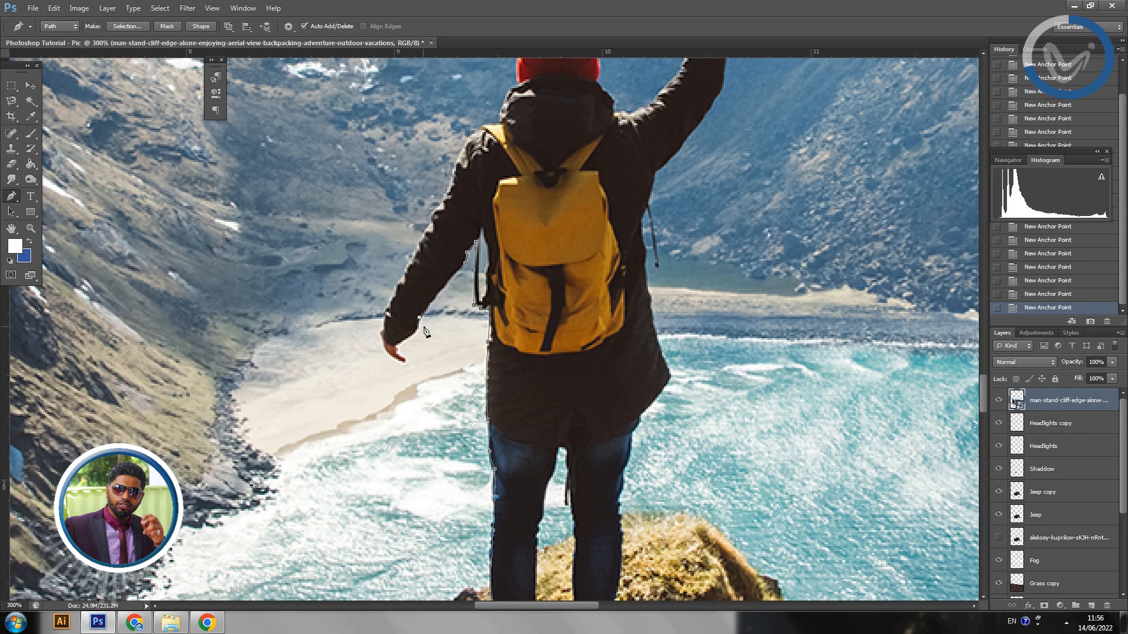
click(398, 346)
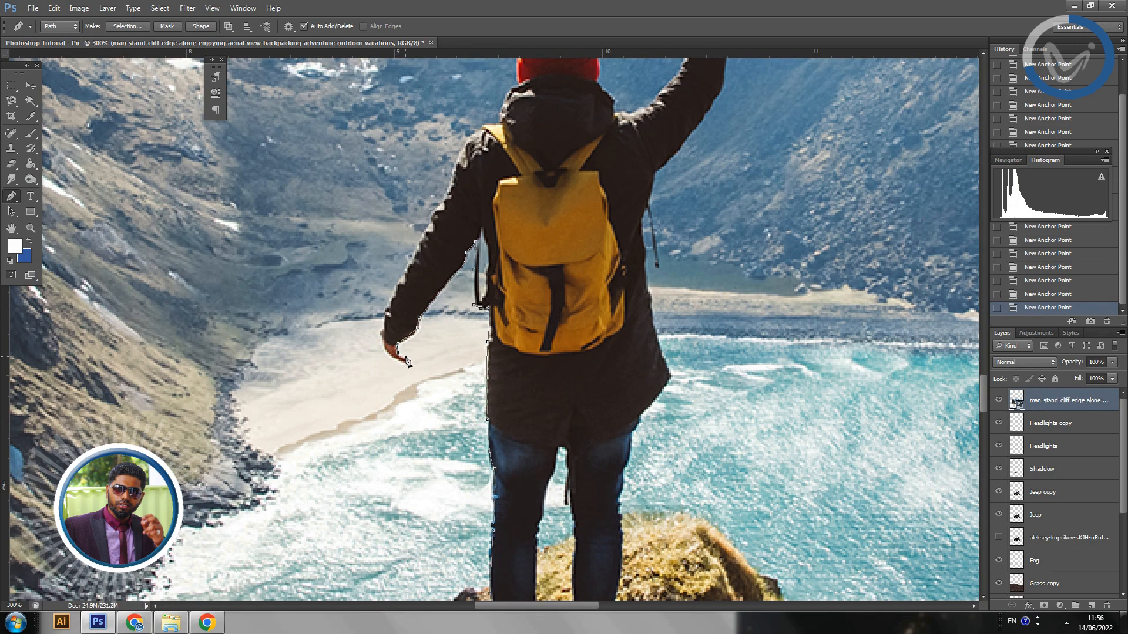
click(405, 359)
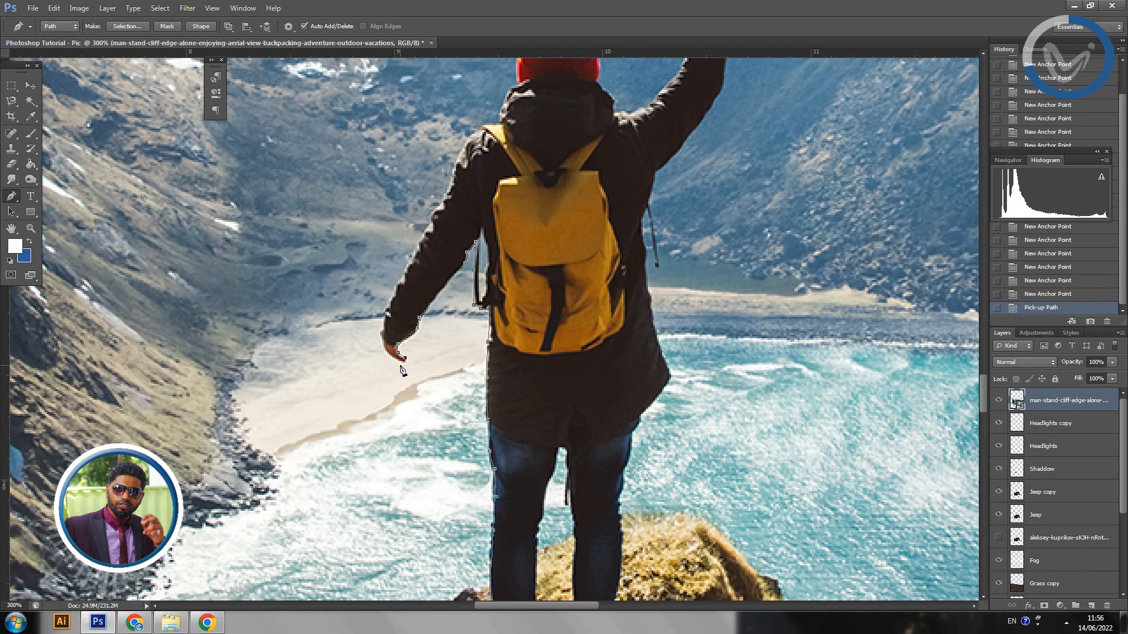
Trace the path around the fingertips and back along the outer side of the lowered hand to the wrist.
click(403, 363)
click(396, 359)
click(391, 355)
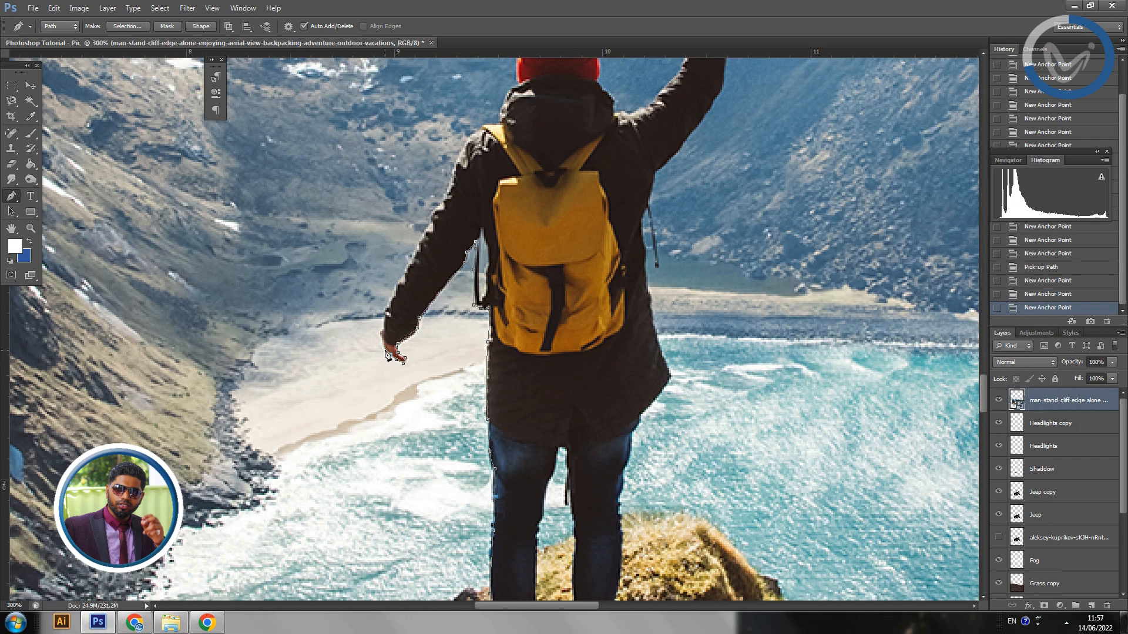
click(386, 349)
click(382, 343)
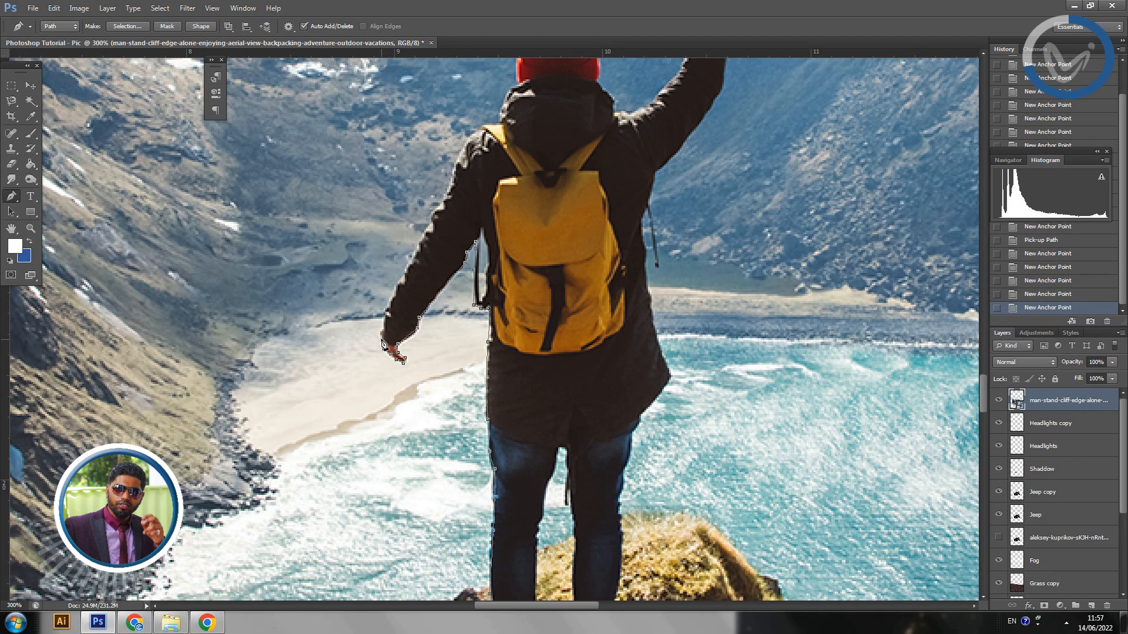
Continue the path along the outer edge of the lowered sleeve from the cuff up past the elbow.
click(385, 333)
click(388, 309)
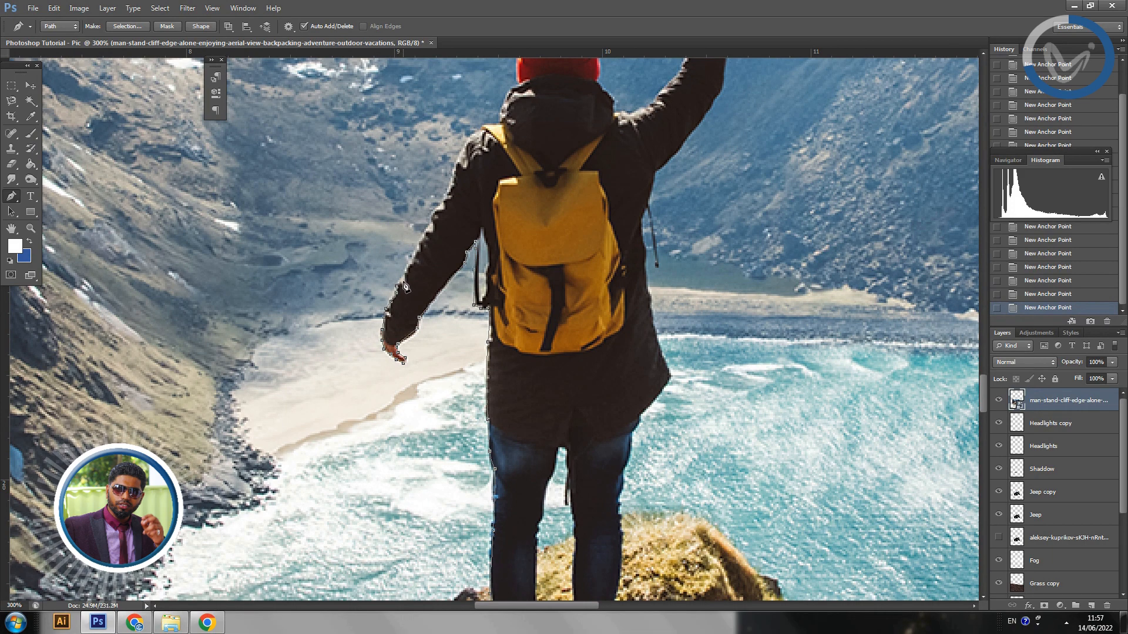
scroll(401, 280, up, 2)
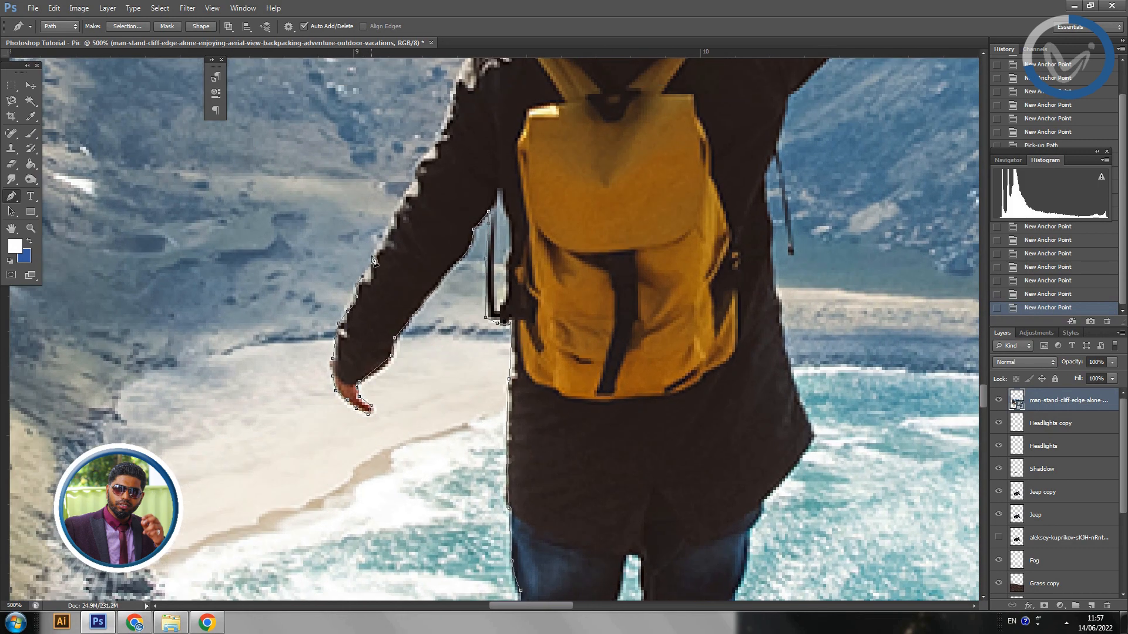
click(376, 258)
click(384, 246)
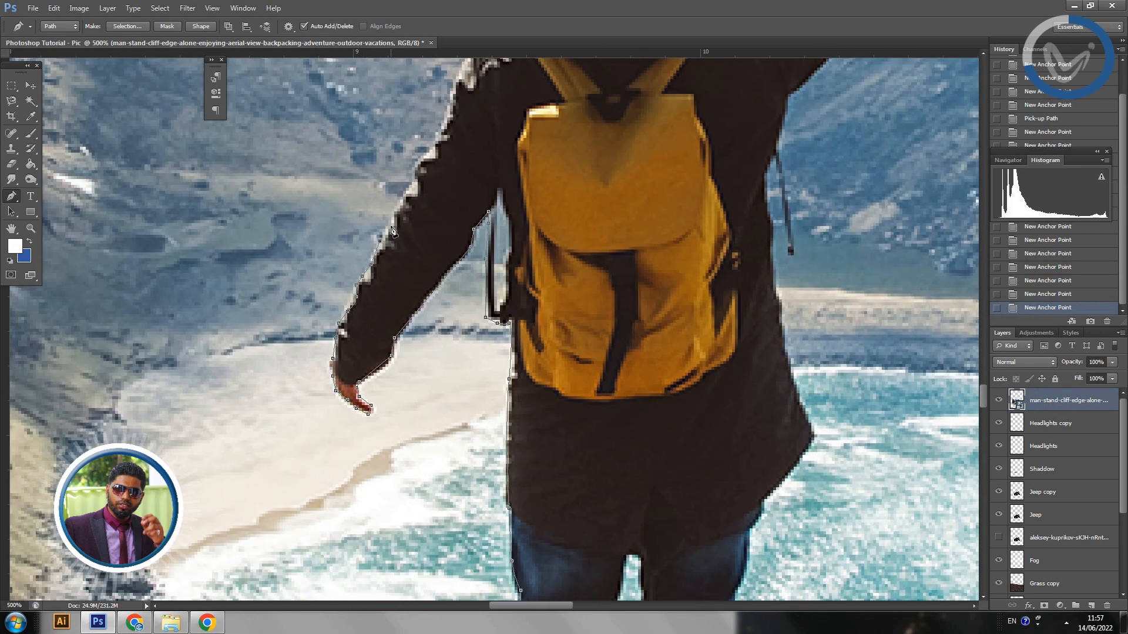
drag(397, 220, 367, 329)
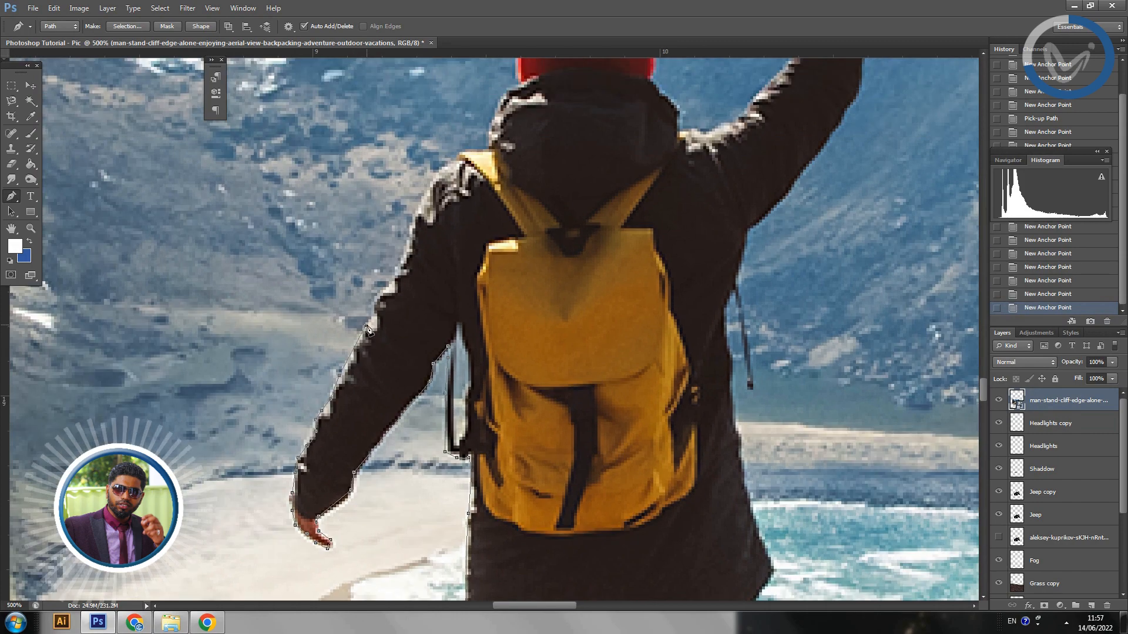
Extend the path up the upper sleeve to the shoulder, redoing the points above the elbow with a curve segment.
click(375, 309)
click(398, 270)
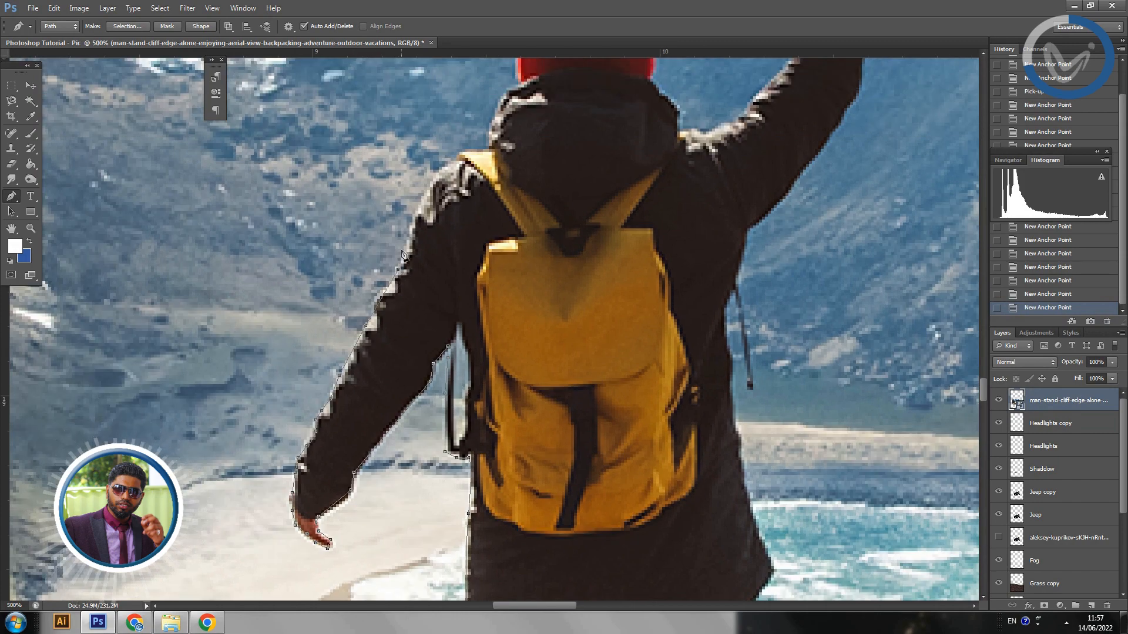
key(ctrl+alt+z)
key(ctrl+alt+z)
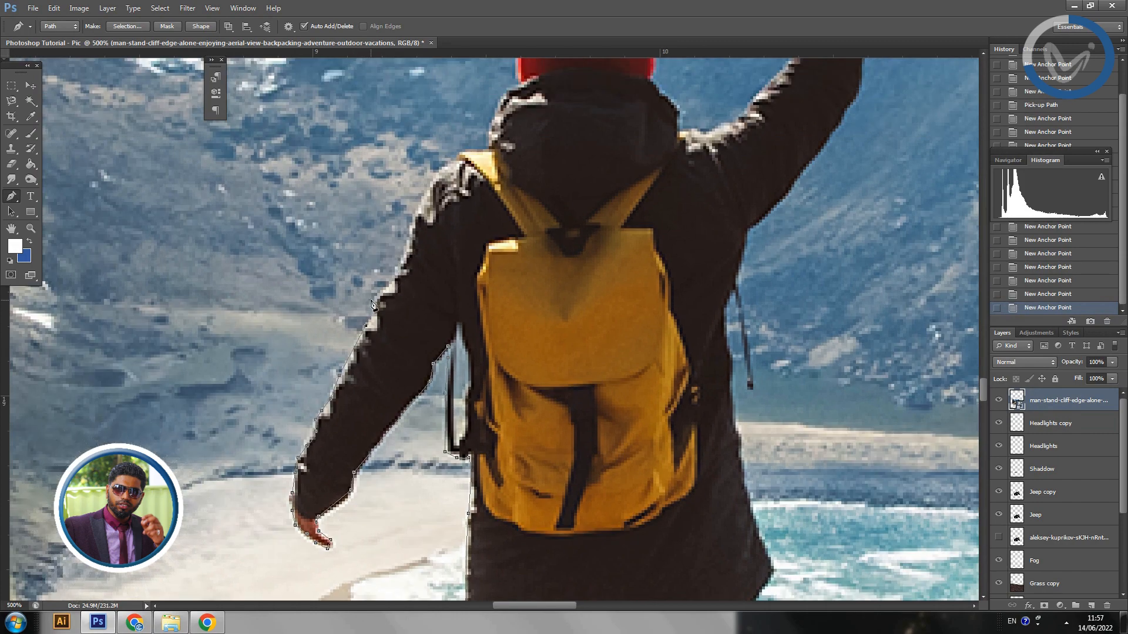
click(429, 194)
drag(433, 187, 321, 415)
alt+click(428, 194)
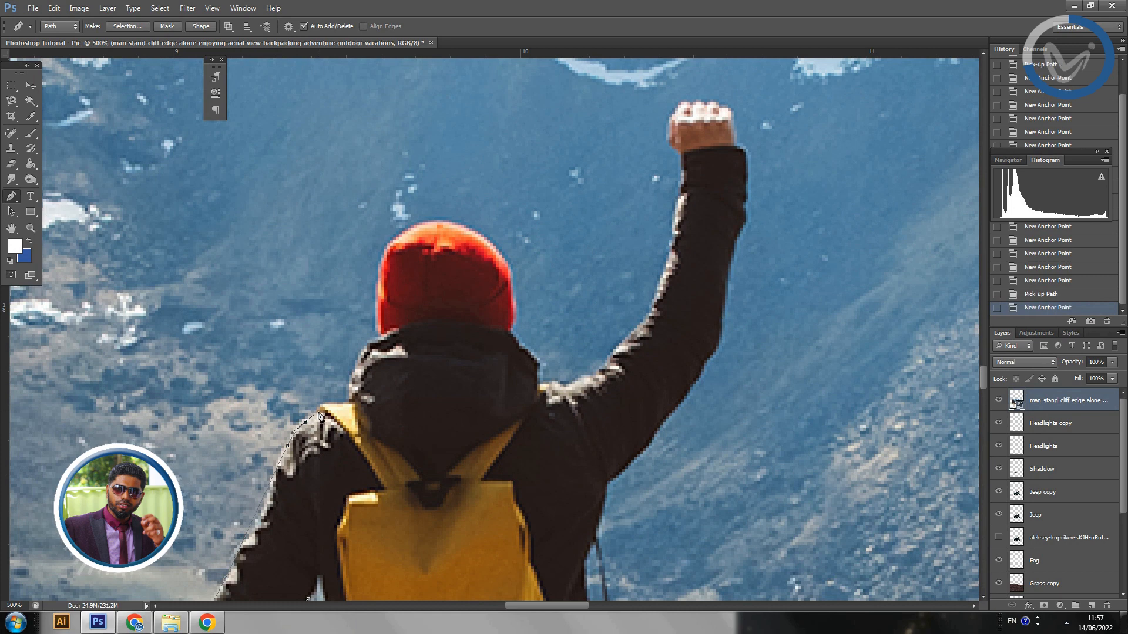
Trace the path over the yellow shoulder strap and up the left edge of the hood to the red hat's base.
click(320, 405)
click(329, 403)
click(340, 403)
click(350, 389)
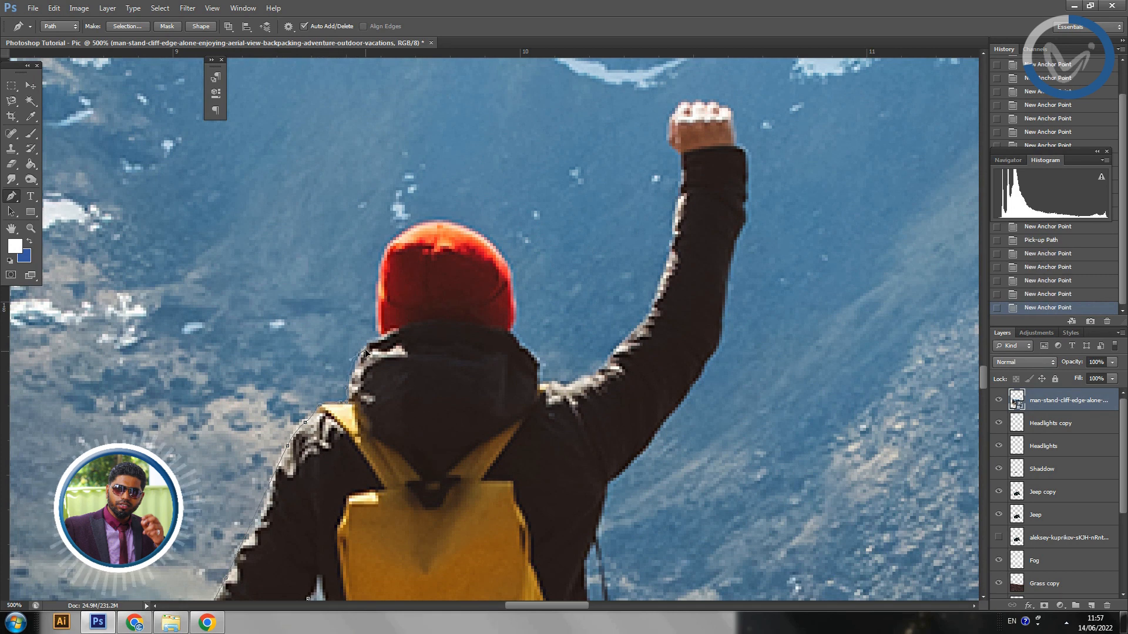
click(364, 347)
click(374, 341)
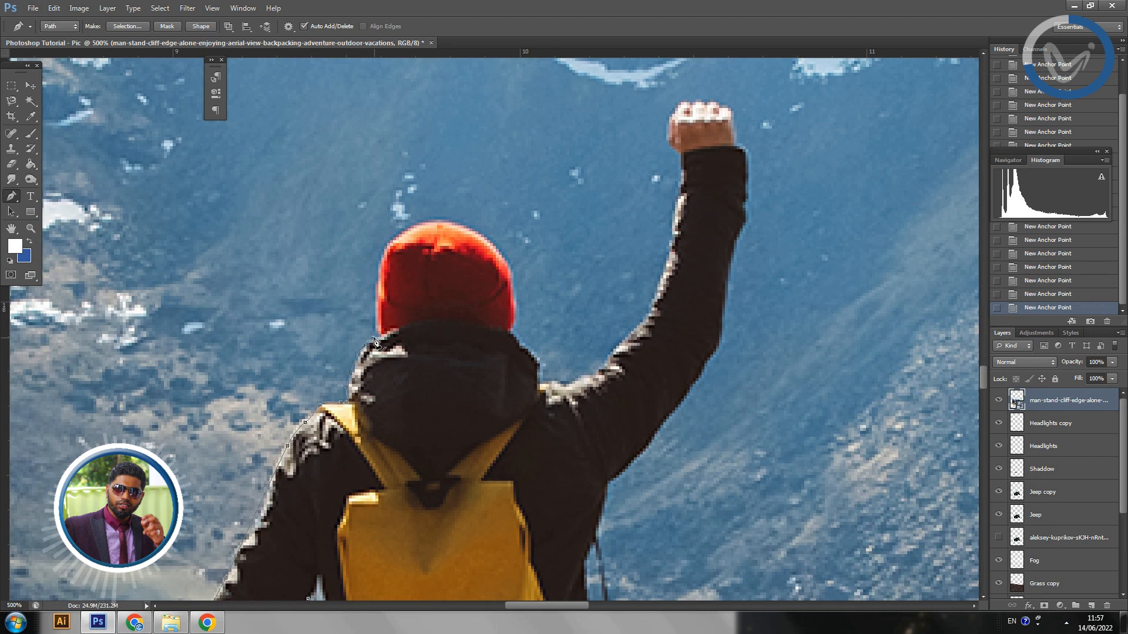
drag(381, 328, 355, 374)
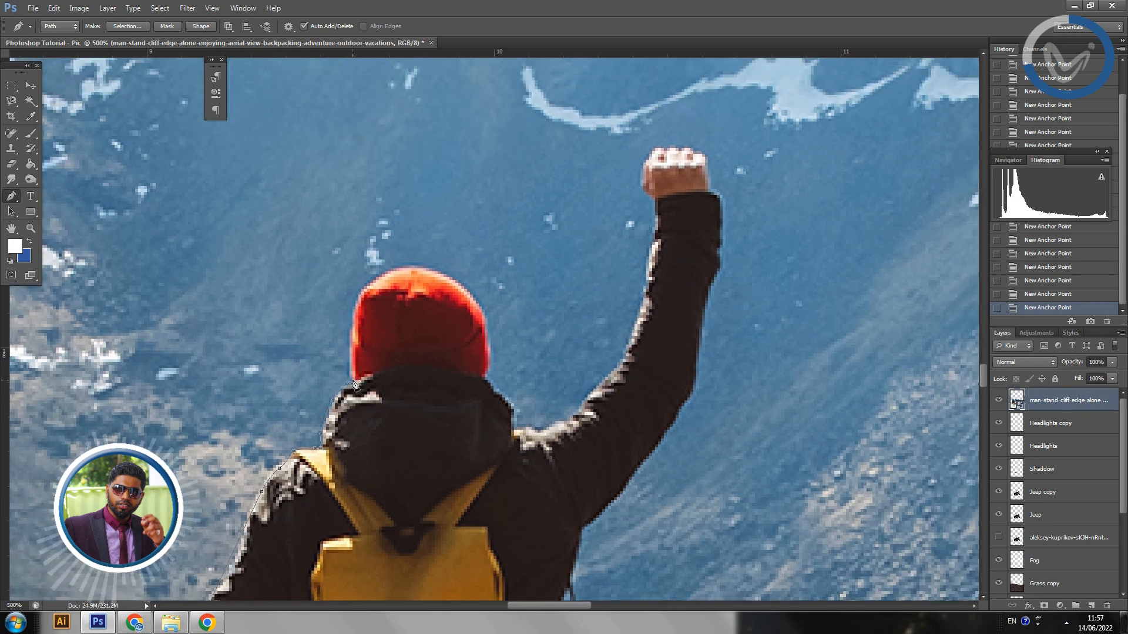
click(350, 349)
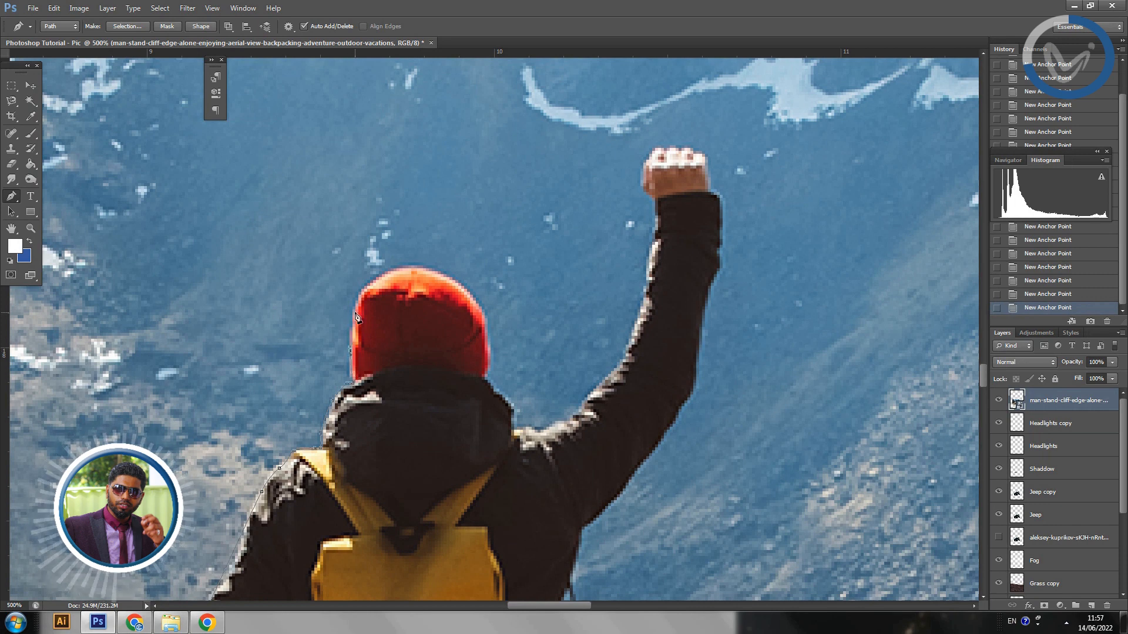
click(356, 315)
click(387, 275)
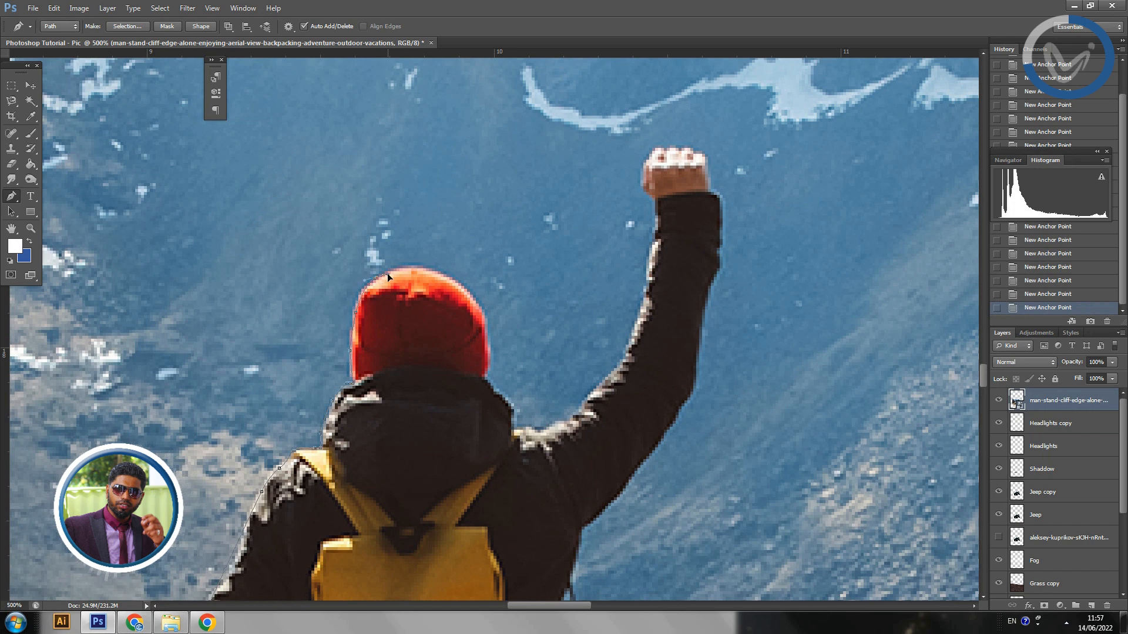
drag(401, 260, 401, 259)
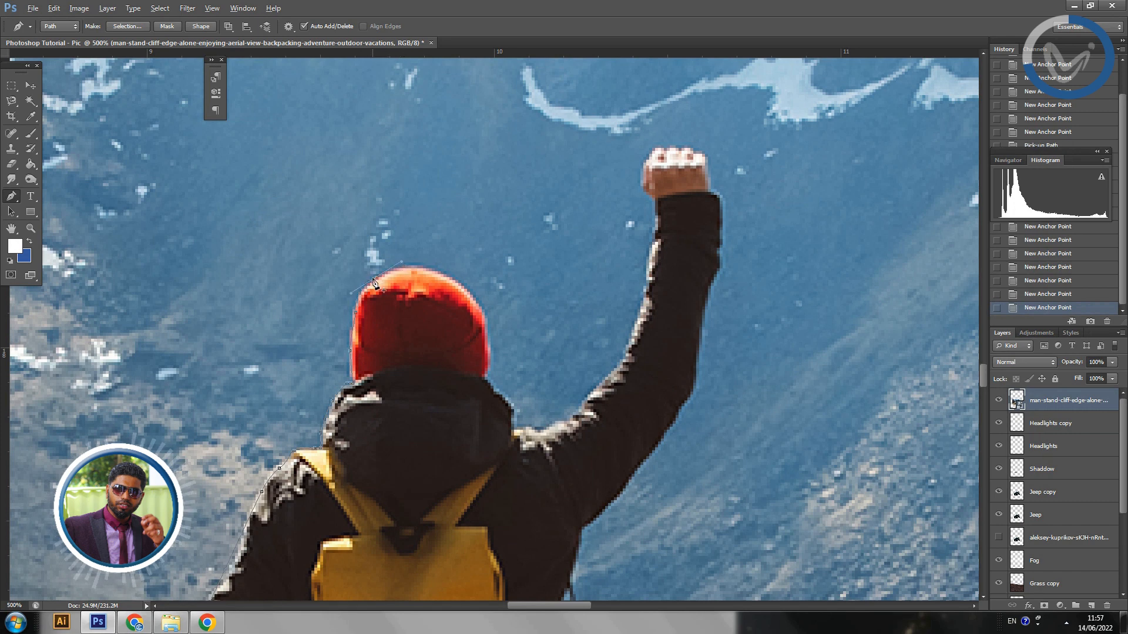
alt+click(376, 277)
key(ctrl+alt+z)
key(ctrl+alt+z)
key(ctrl+alt+z)
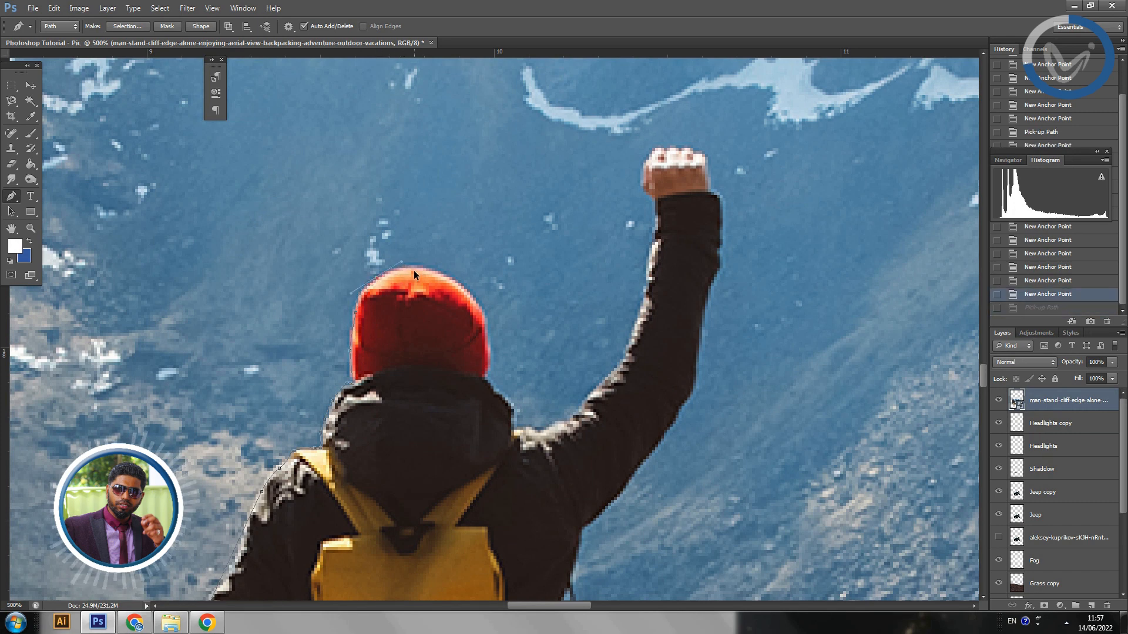
Trace the red hat's left side and rounded crown with curved path segments, removing the outgoing handles at the curve points.
click(353, 331)
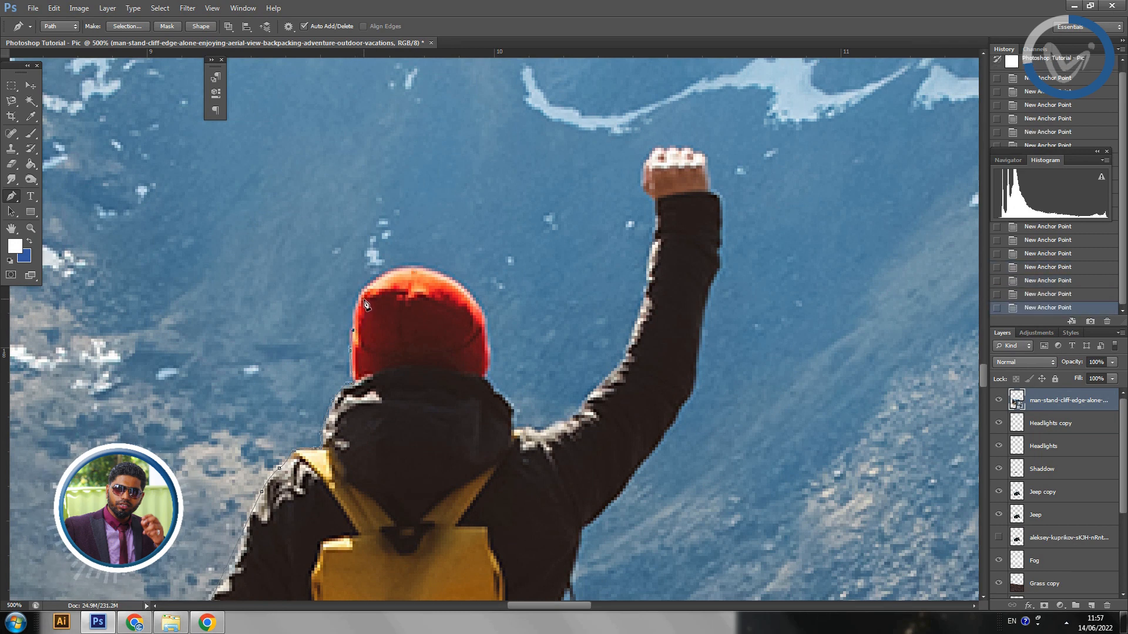
drag(374, 283, 394, 271)
alt+click(374, 283)
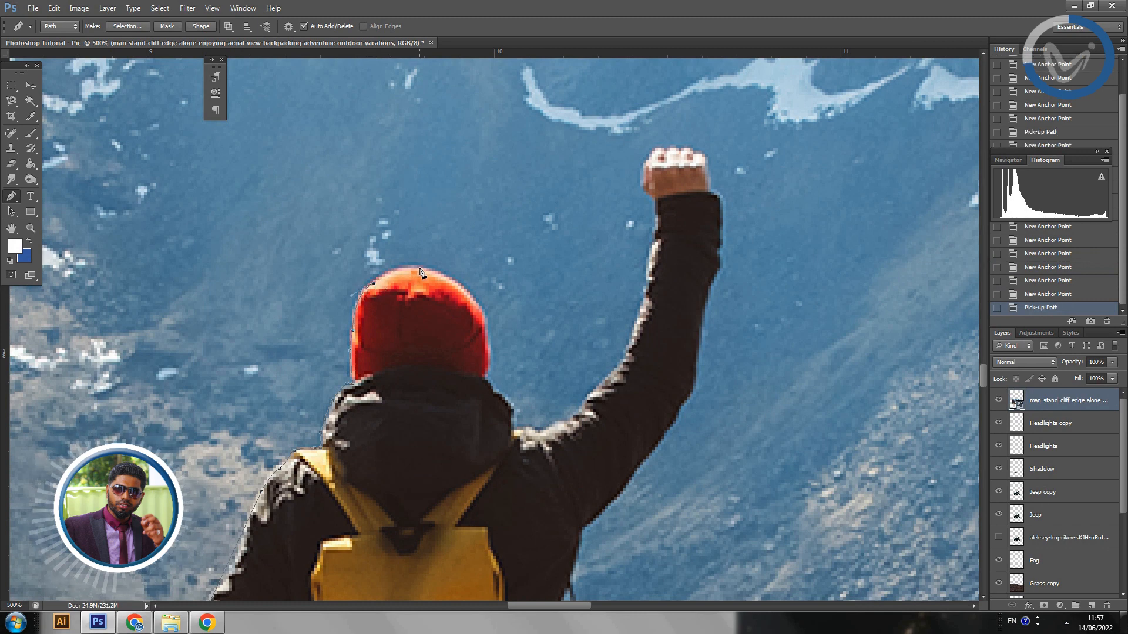
click(450, 276)
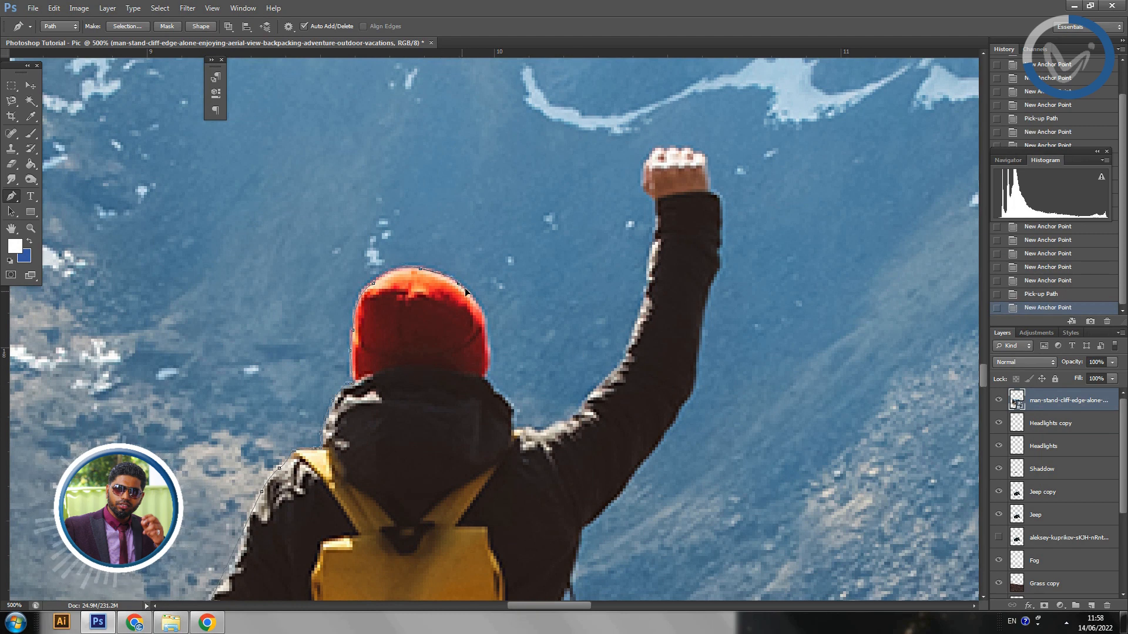
drag(468, 293, 468, 293)
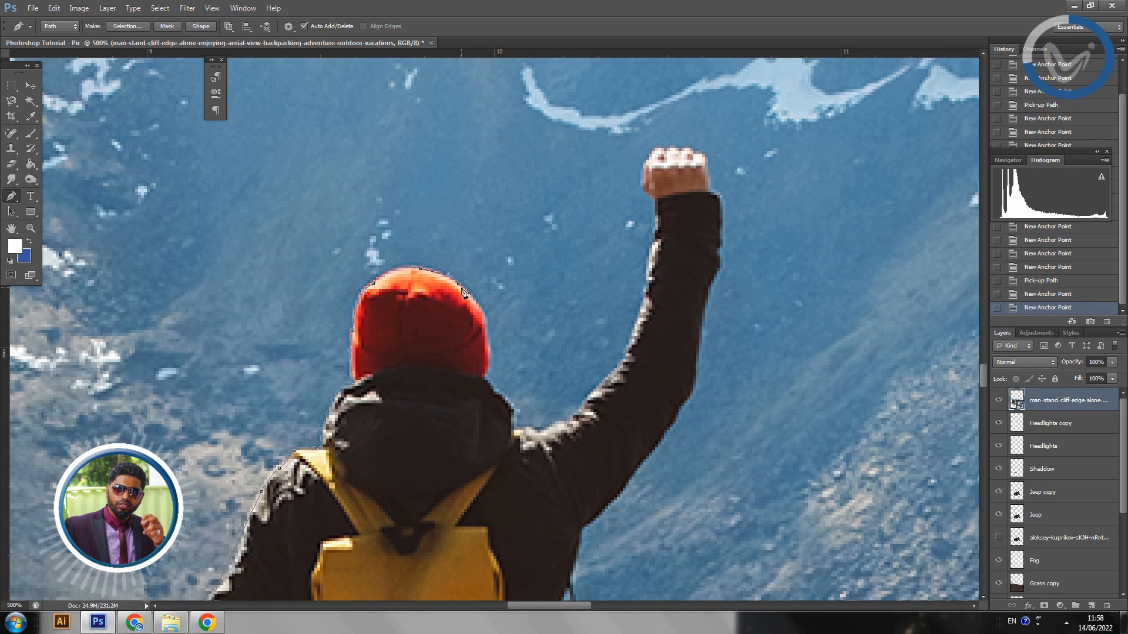
alt+click(458, 284)
Continue the path down the right side of the red hat and onto the upper right edge of the hood.
click(492, 352)
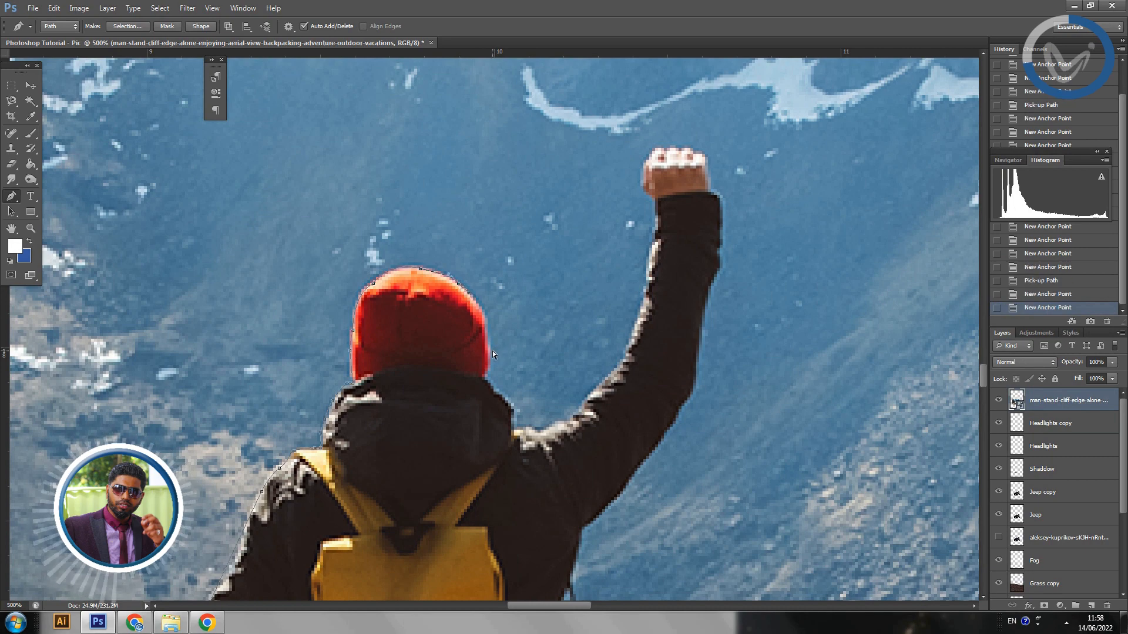
drag(468, 348, 469, 276)
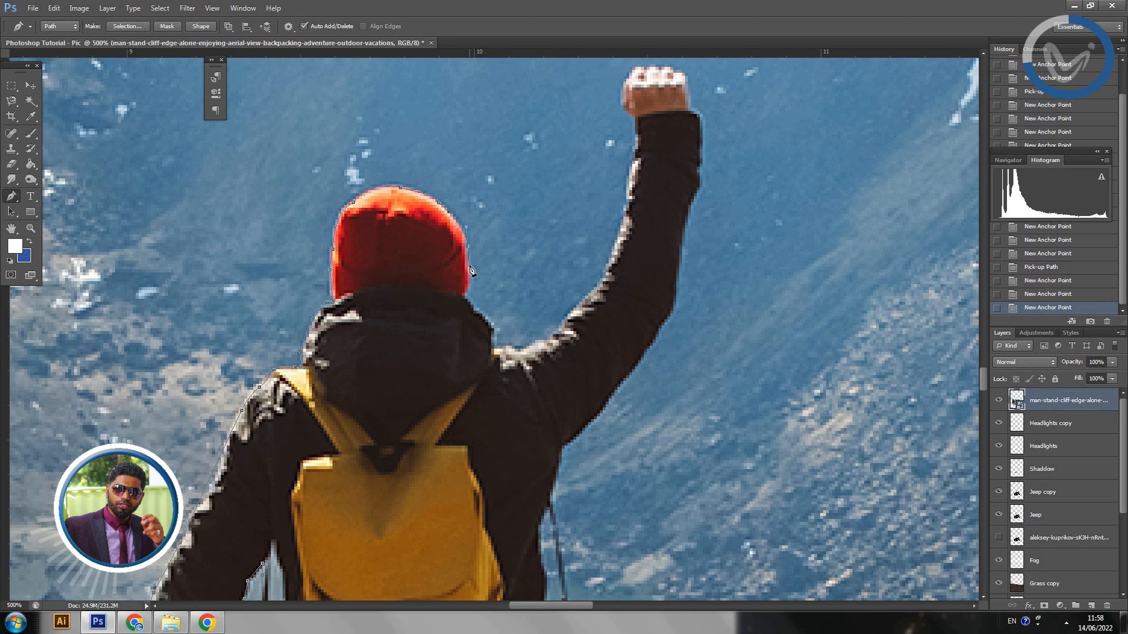
alt+click(469, 264)
click(468, 287)
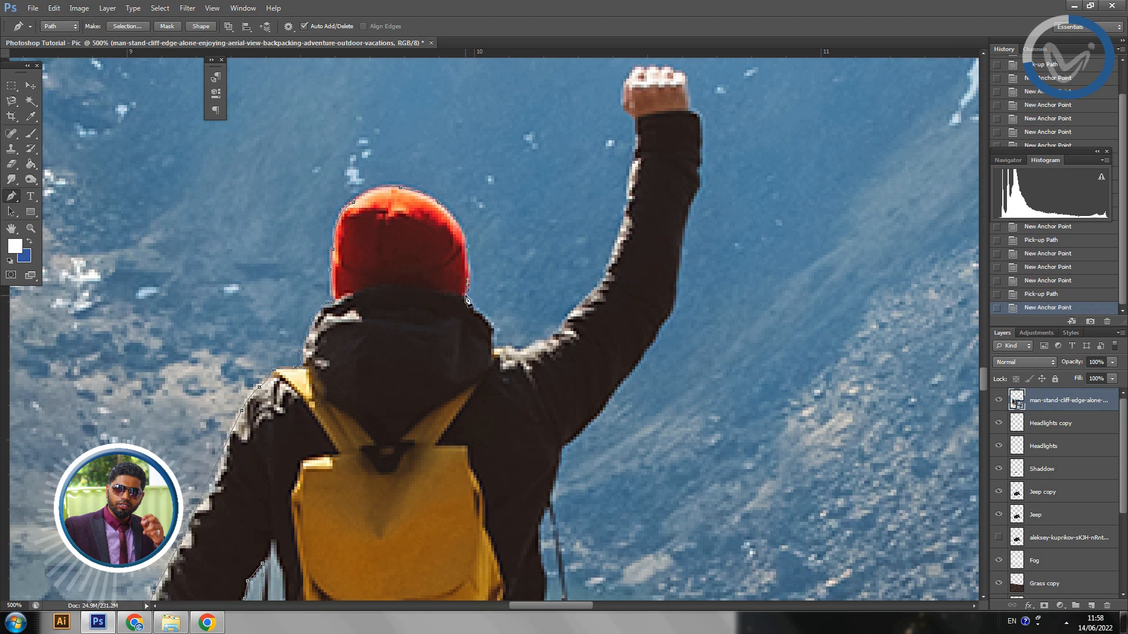
click(478, 307)
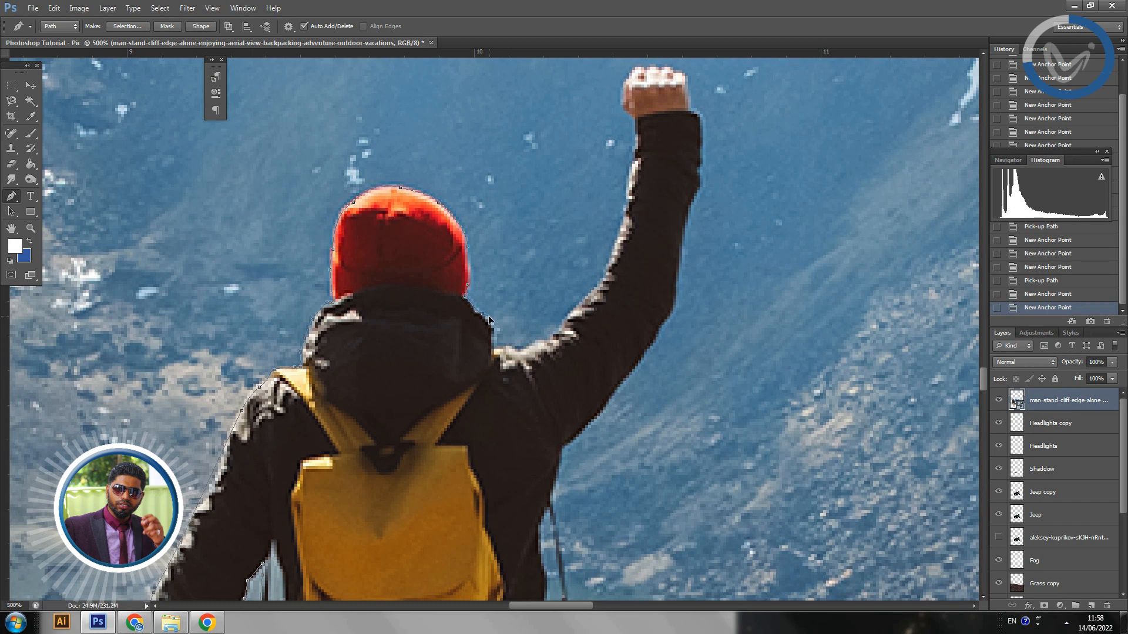
Continue the path down the hood's right edge to the shoulder and along the inner edge of the raised sleeve past the elbow.
drag(488, 316, 513, 353)
alt+click(488, 315)
click(521, 349)
click(559, 329)
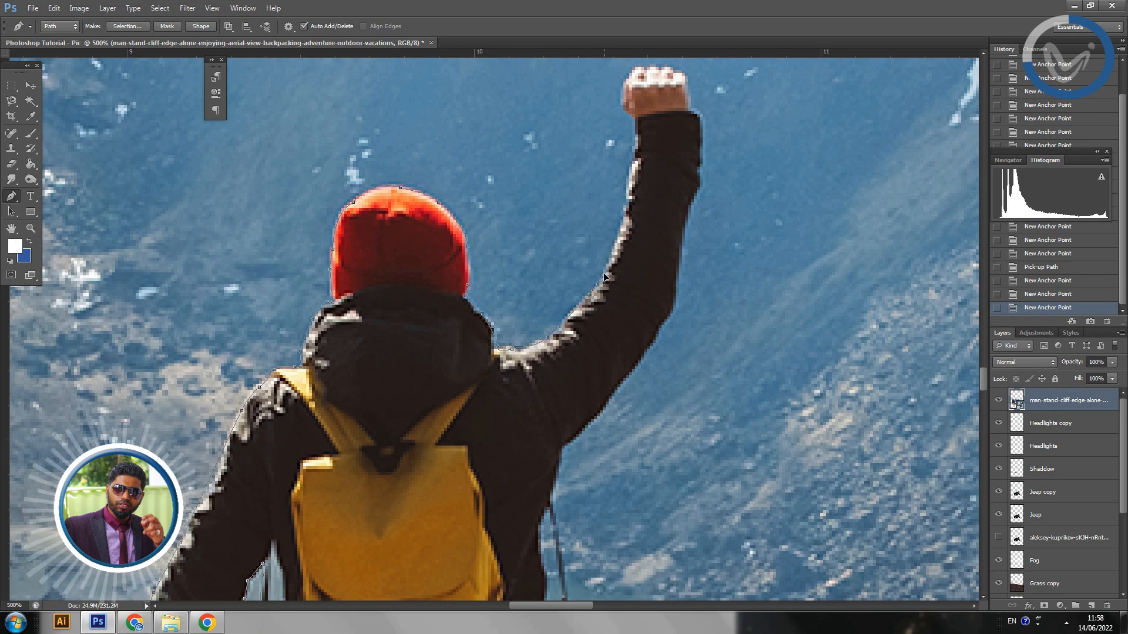
drag(604, 274, 606, 272)
drag(640, 210, 581, 294)
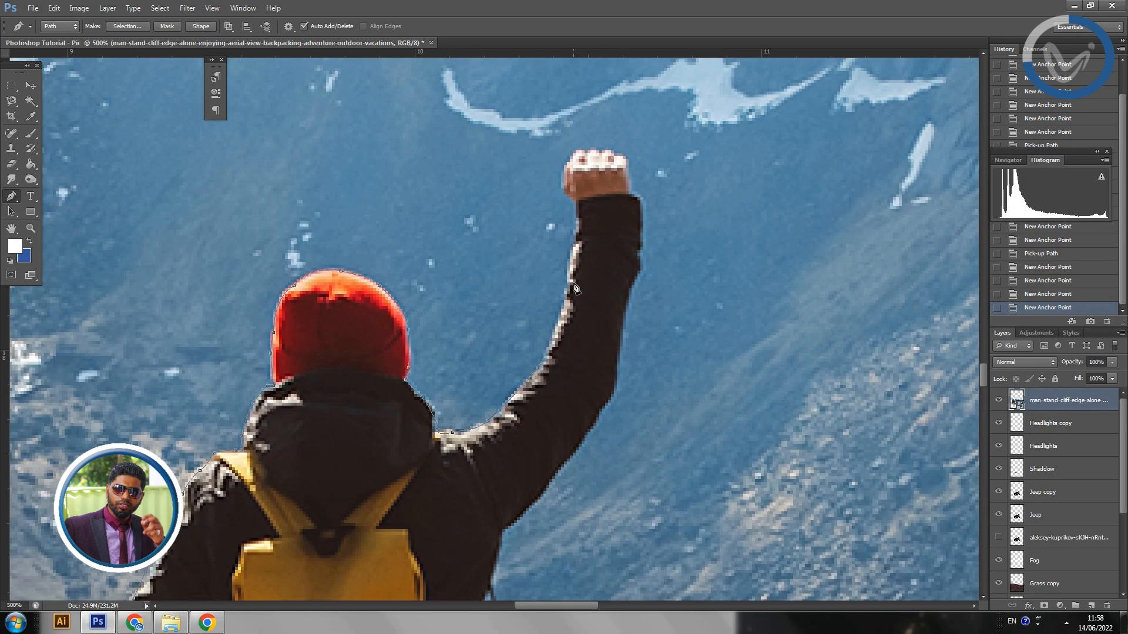
click(573, 228)
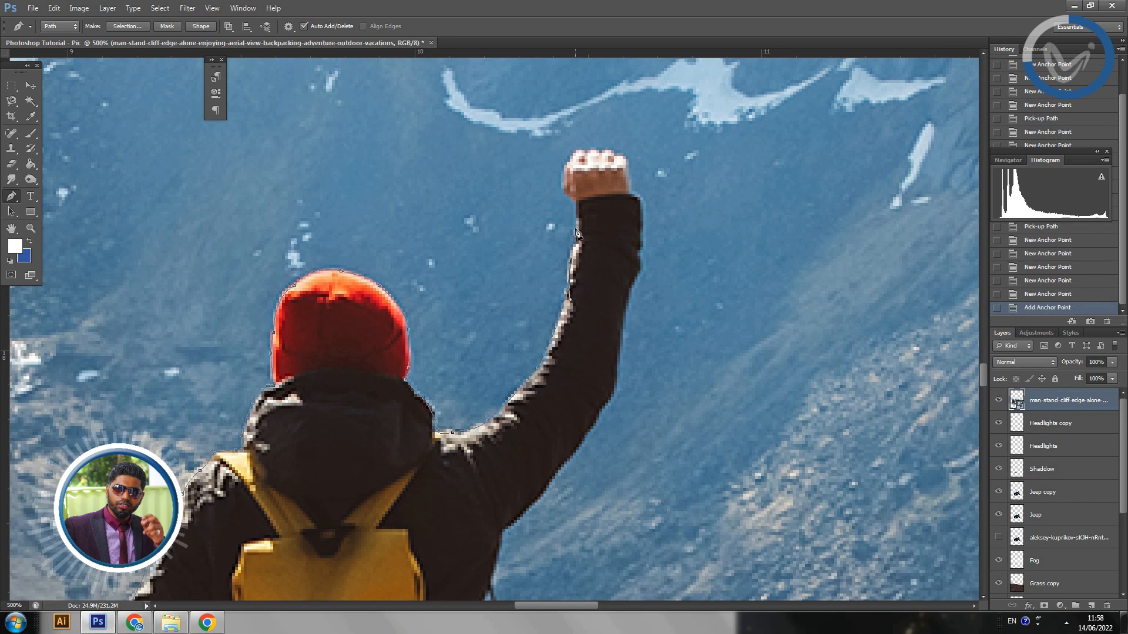
click(575, 233)
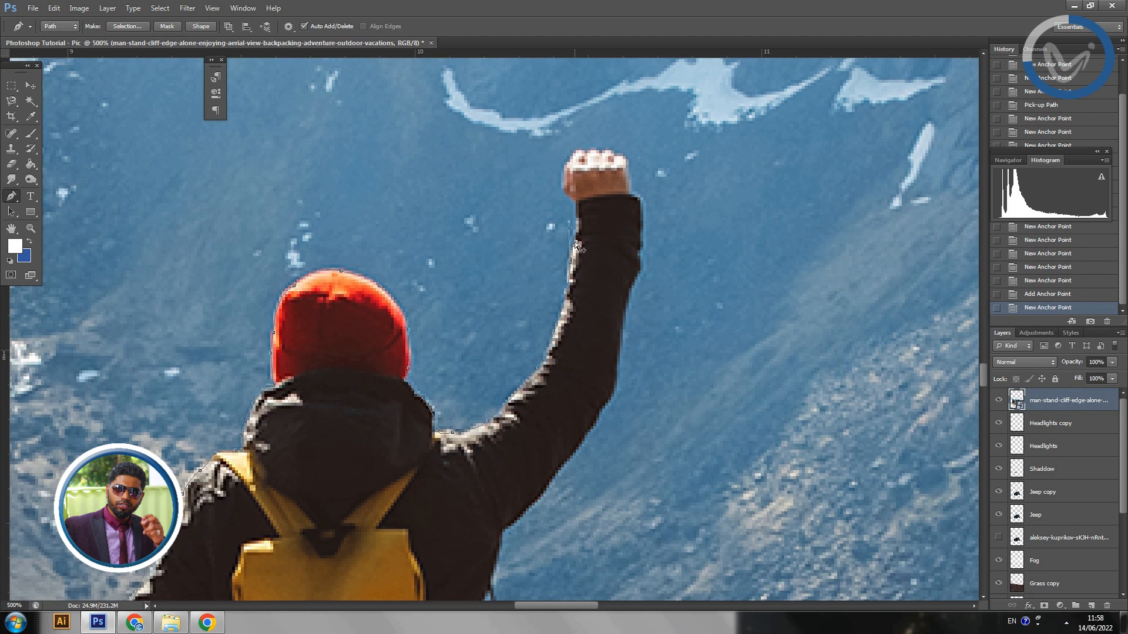
key(ctrl+alt+z)
key(ctrl+alt+z)
Extend the path up the raised sleeve's inner edge to the cuff and around the left side of the fist.
click(574, 264)
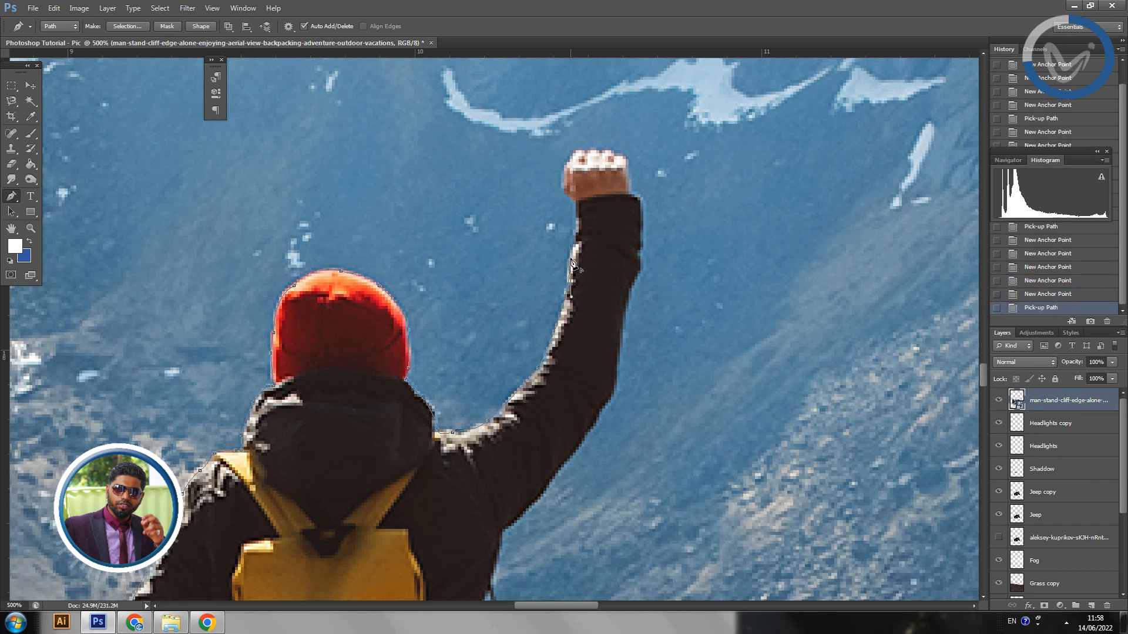
click(578, 208)
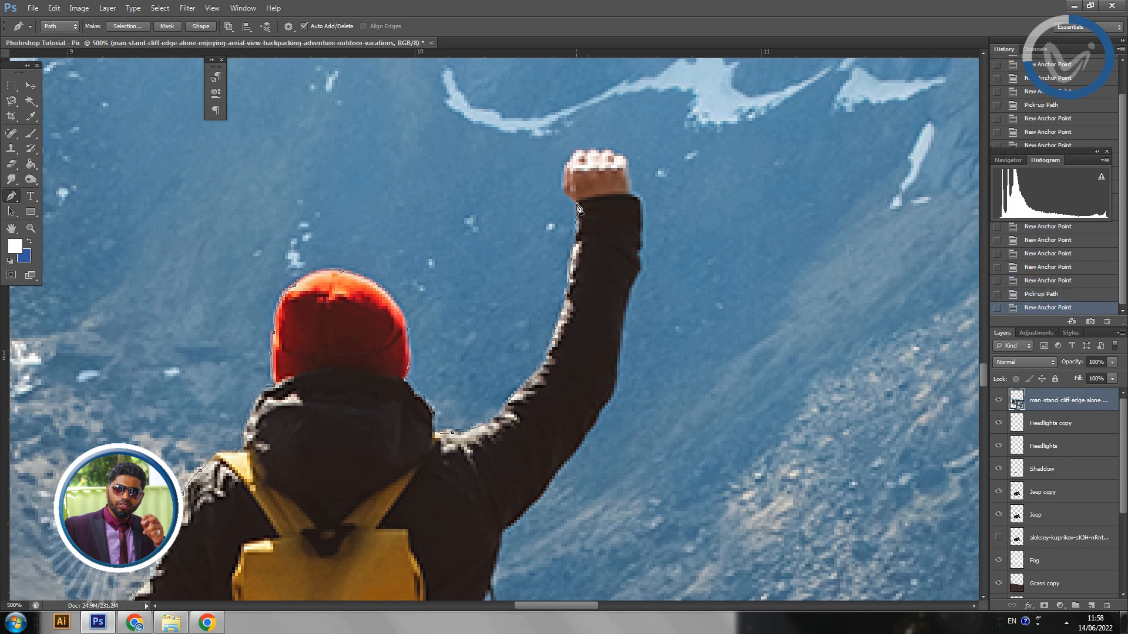
click(564, 195)
click(562, 188)
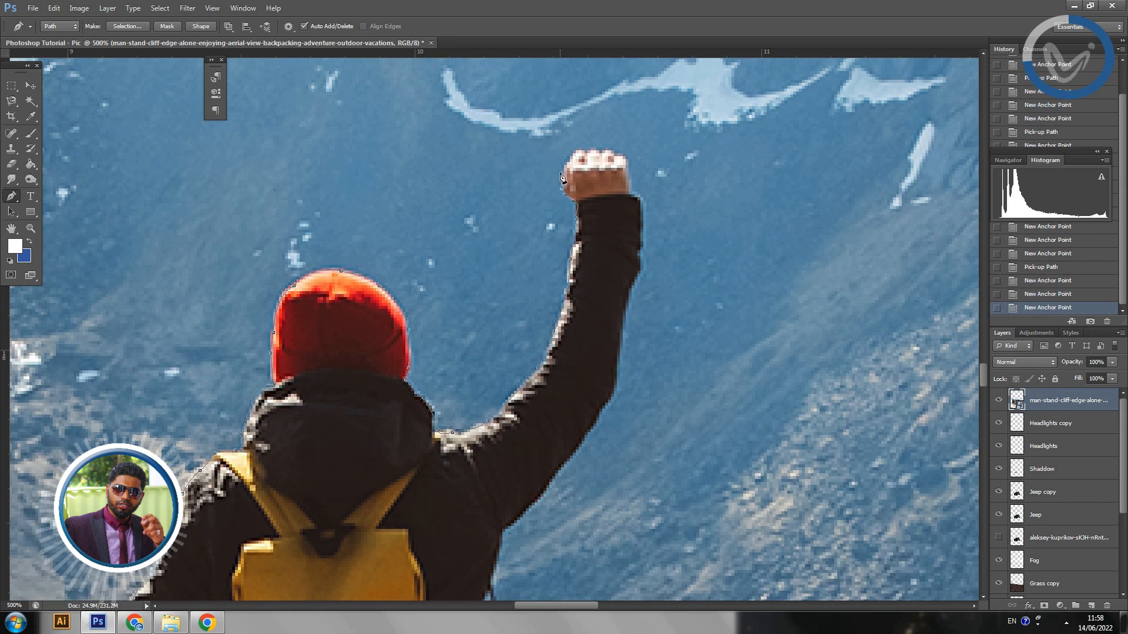
click(564, 170)
click(568, 158)
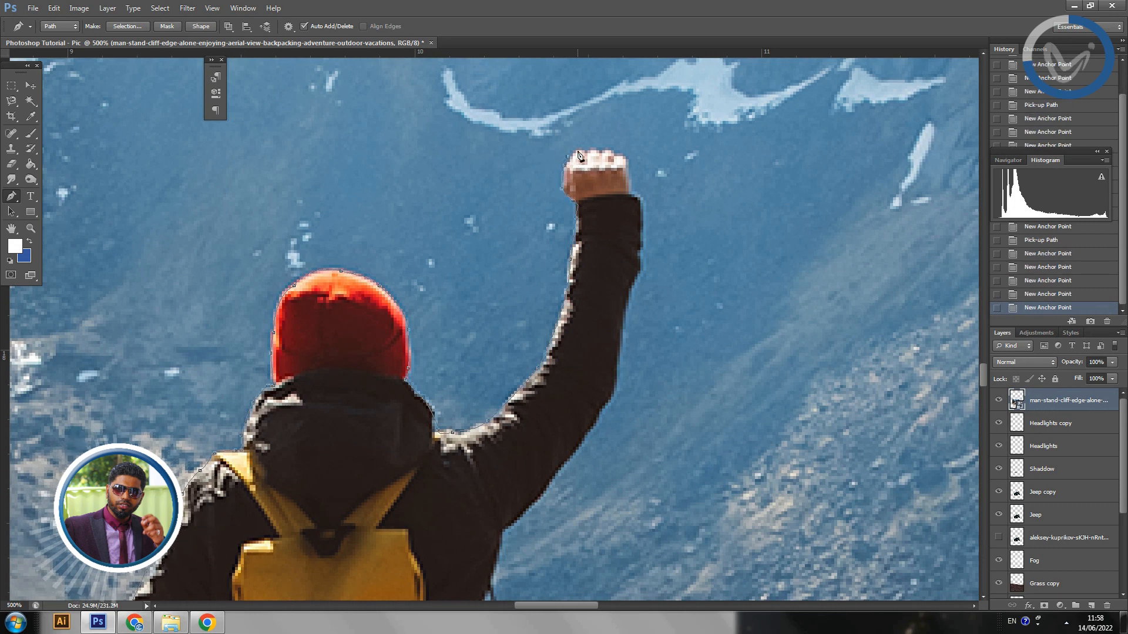
Trace the path over the knuckles of the raised fist with curved segments, removing the outgoing handles at the curve points.
click(593, 148)
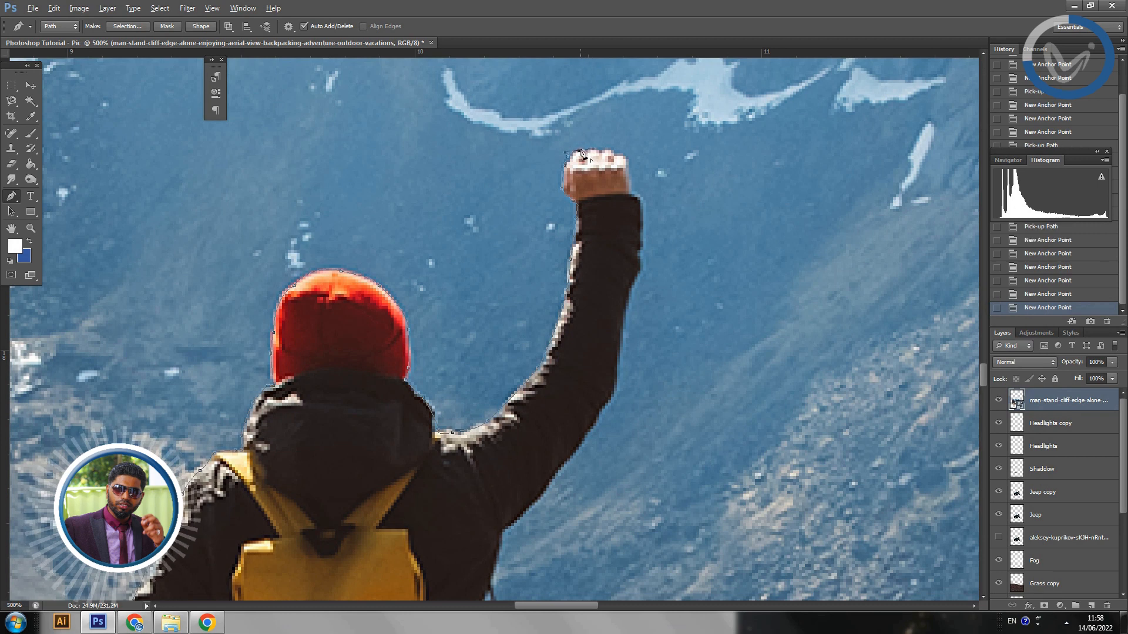
click(581, 154)
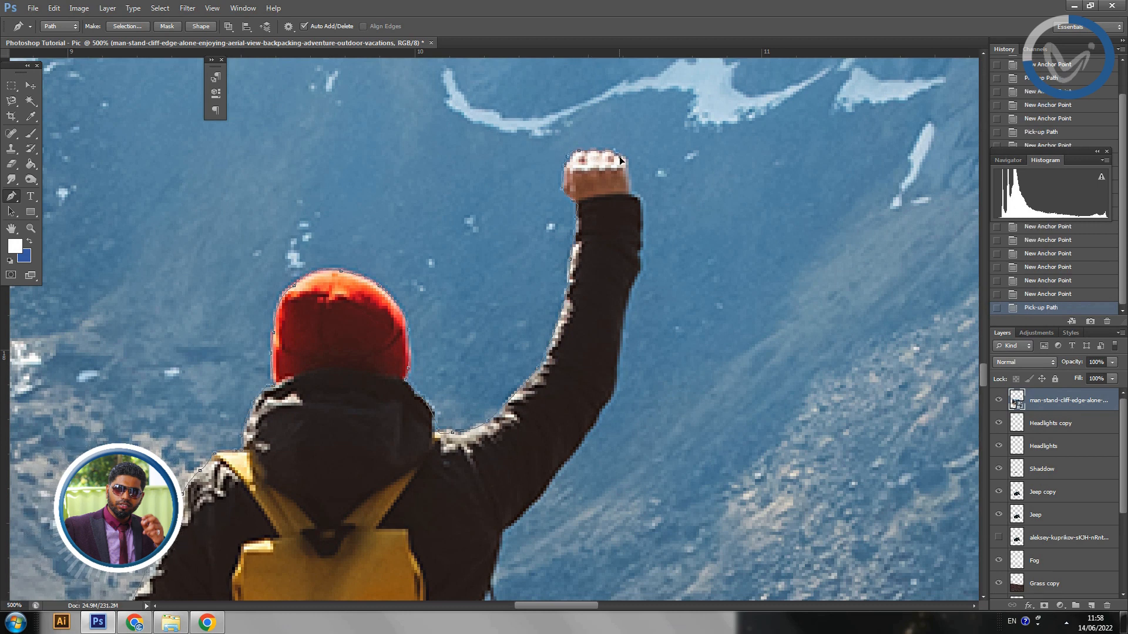
click(623, 157)
click(618, 156)
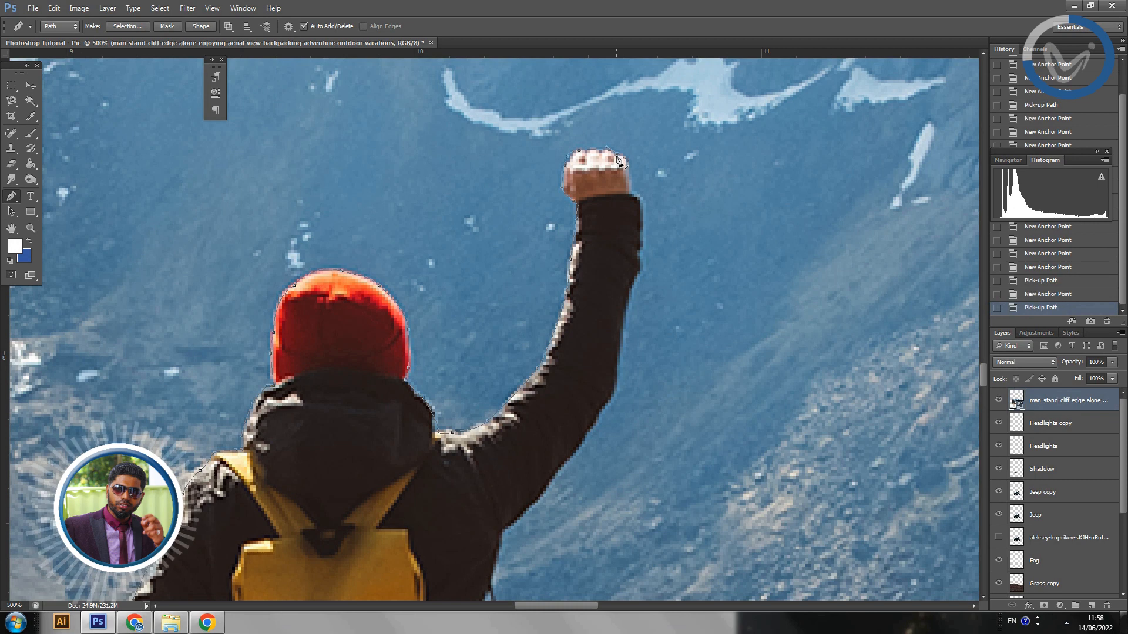
click(618, 155)
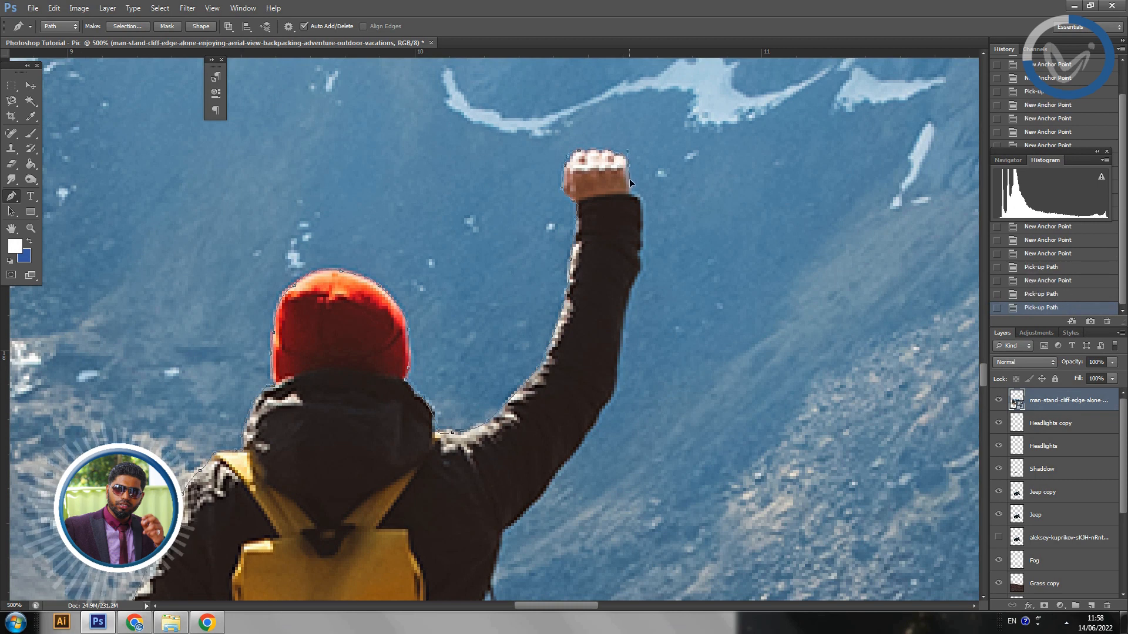
Trace the path down the right side of the fist and around the cuff onto the outer edge of the sleeve.
click(630, 179)
click(631, 176)
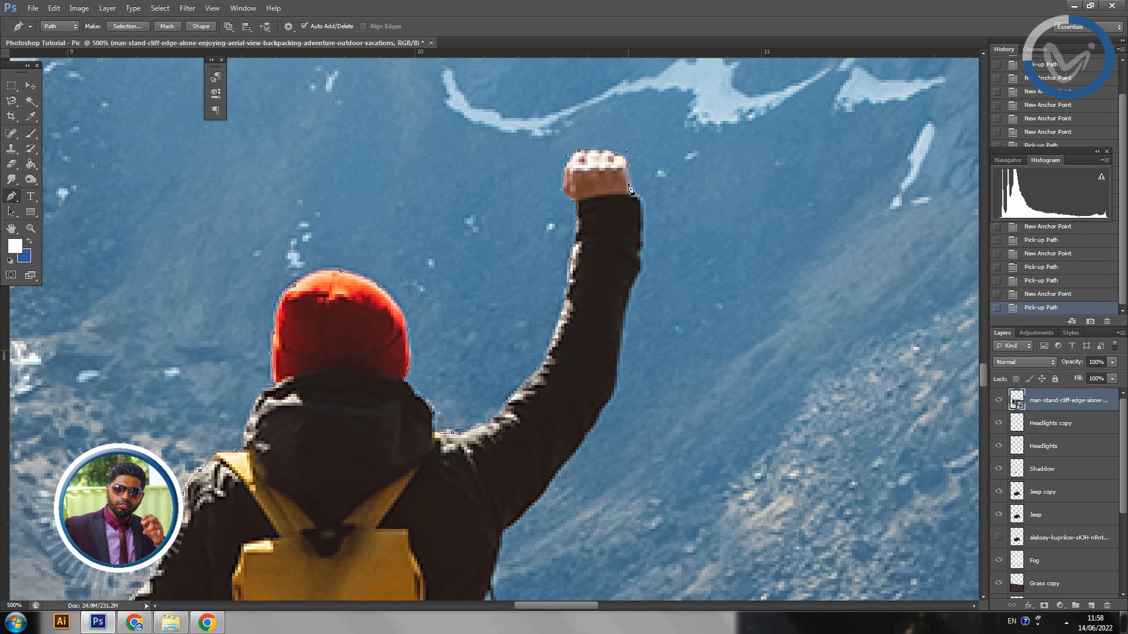
click(628, 184)
click(636, 196)
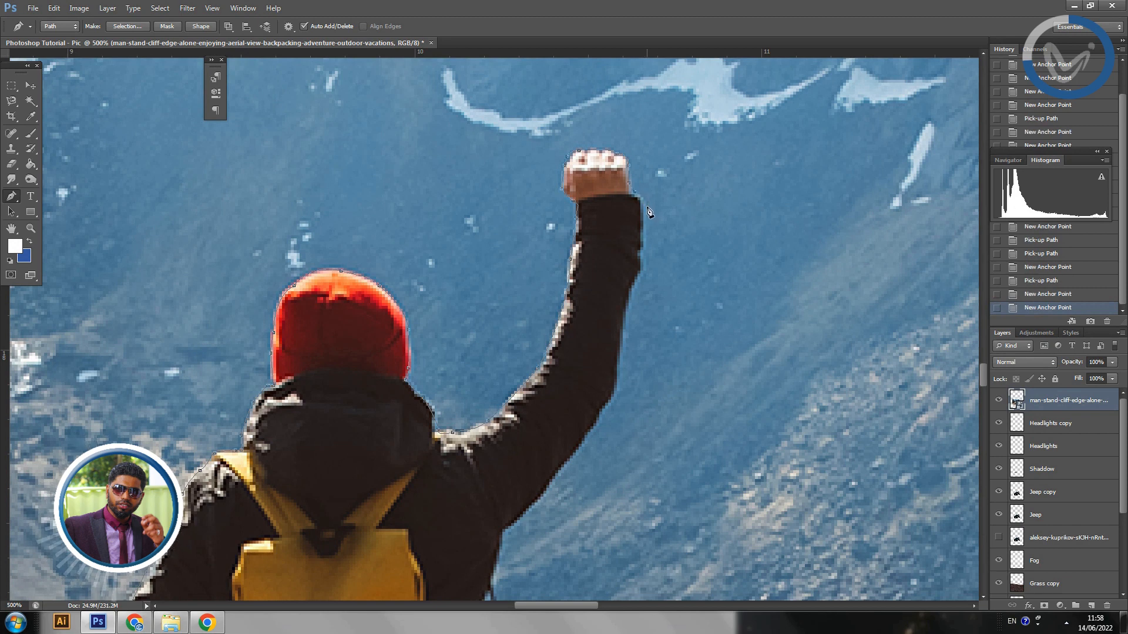
click(644, 236)
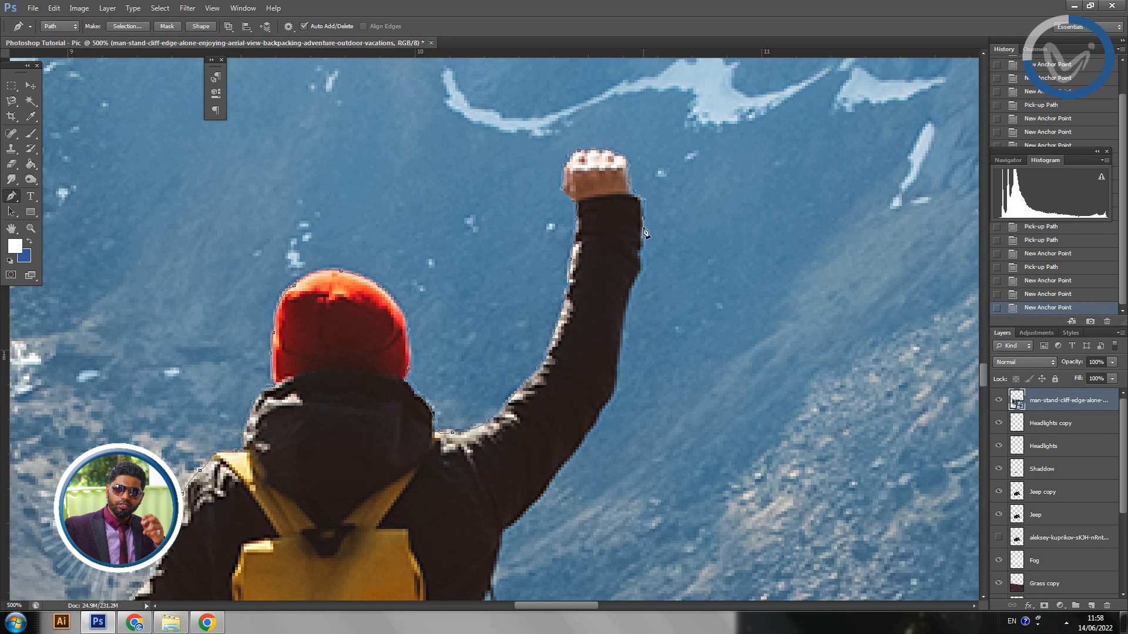
click(647, 223)
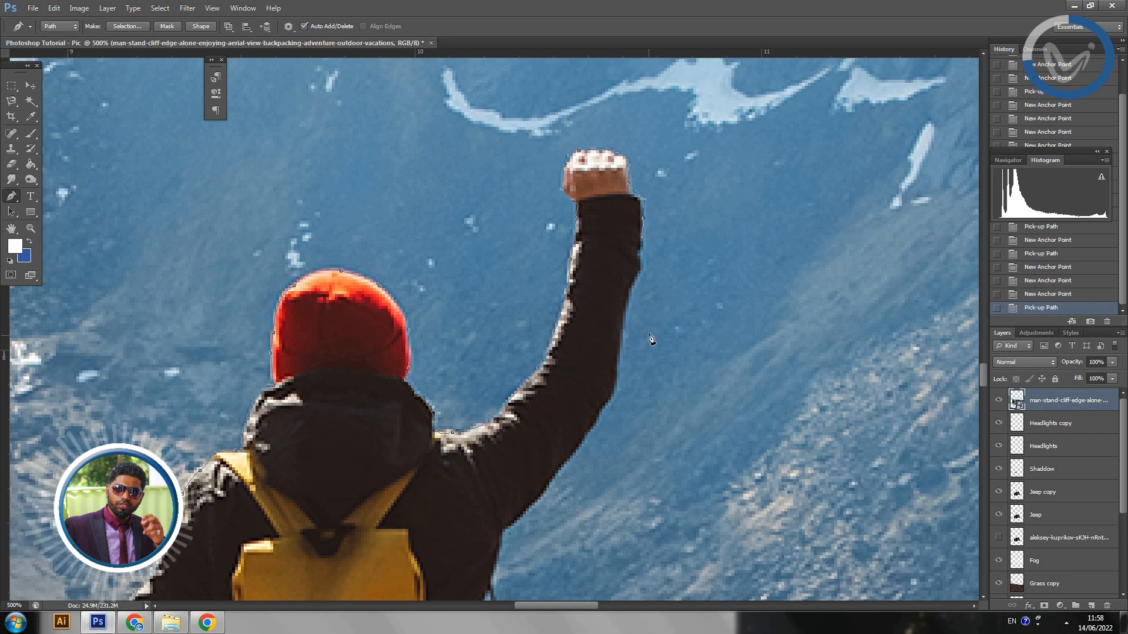
Continue the path down the outer edge of the raised sleeve to the elbow, removing the outgoing handles at the curve points.
scroll(657, 334, down, 3)
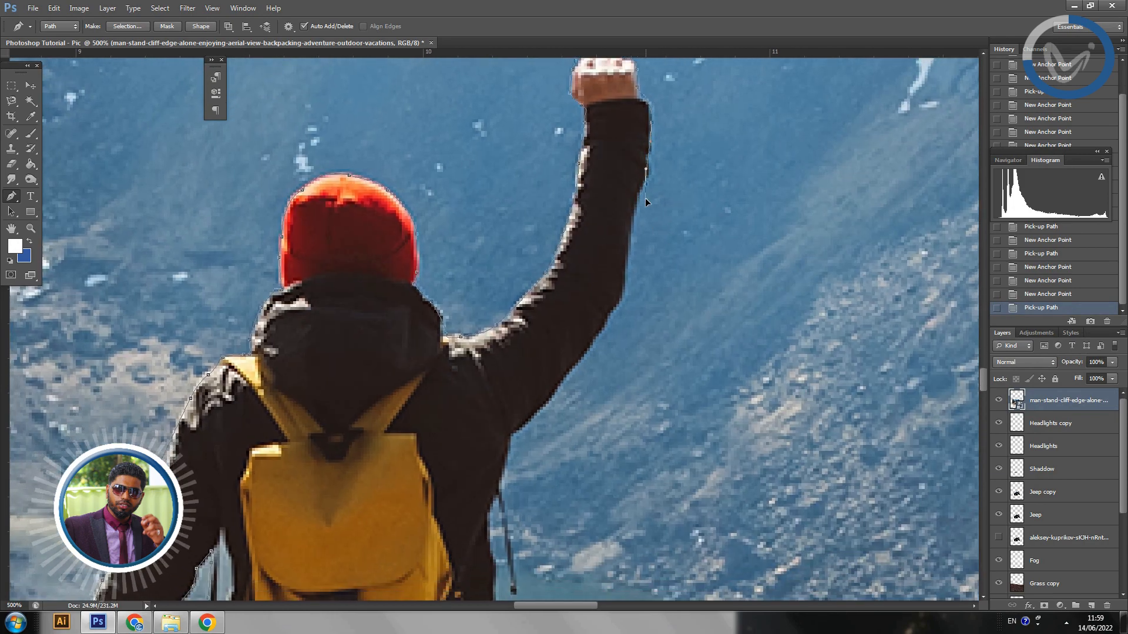
click(649, 181)
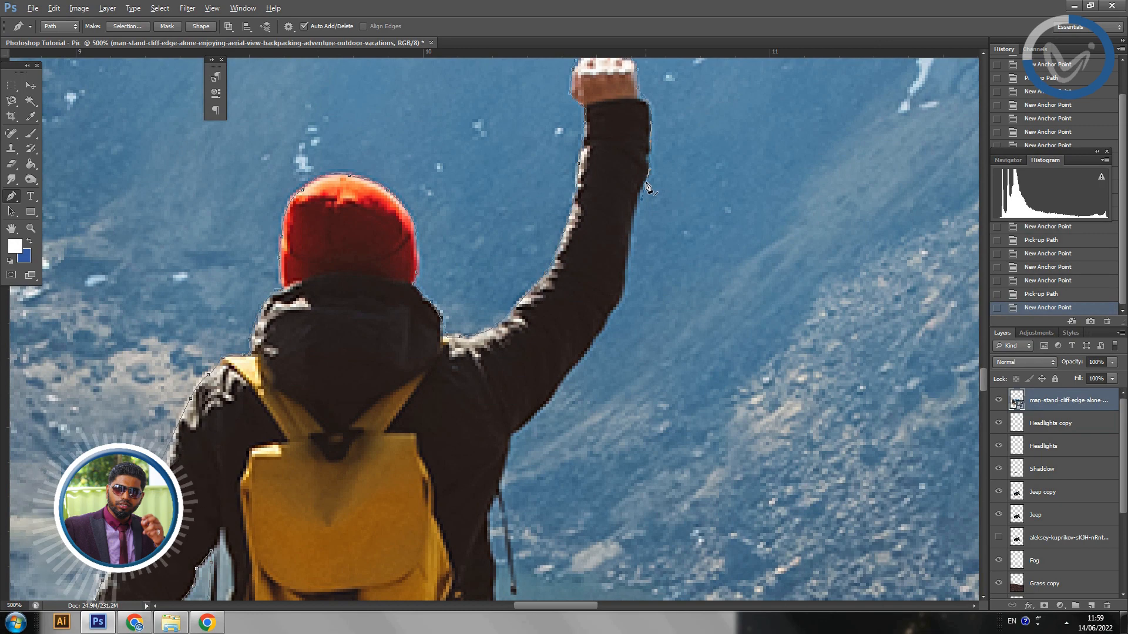
alt+click(646, 184)
drag(634, 198, 634, 202)
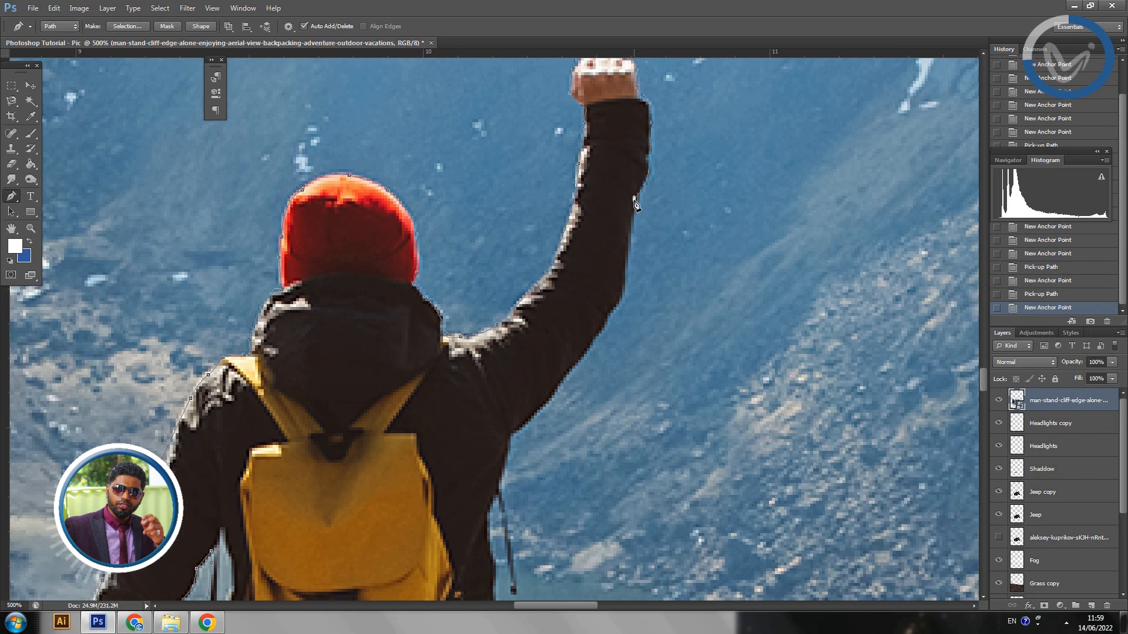
click(626, 284)
alt+click(625, 285)
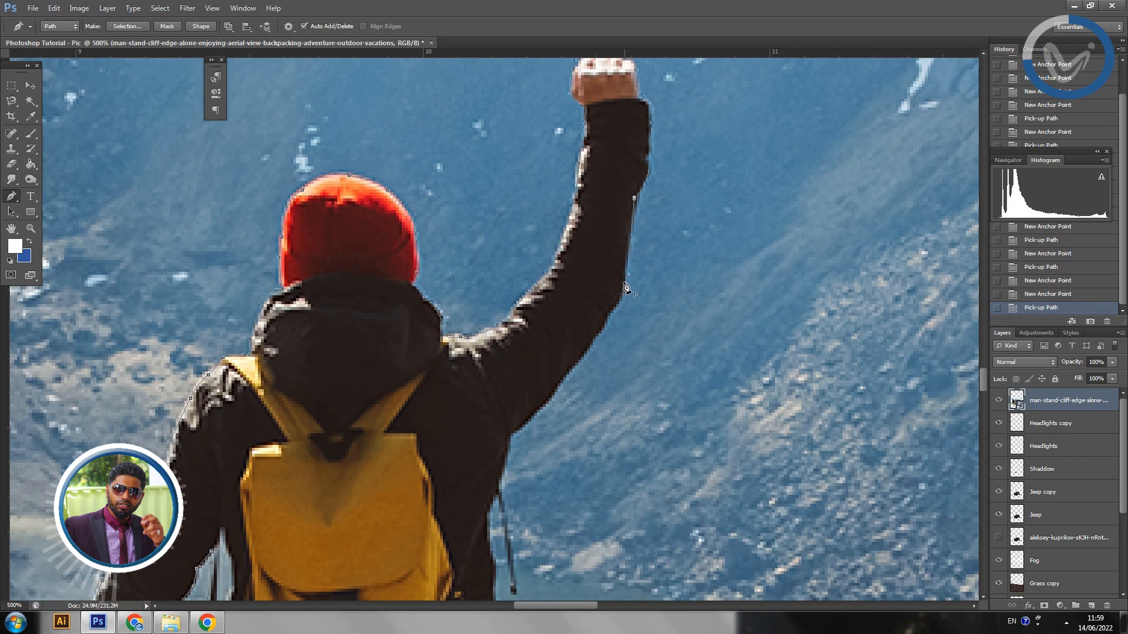
Curve the path from the elbow along the underside of the upper arm to the armpit and the top of the hanging cord.
drag(624, 344, 639, 236)
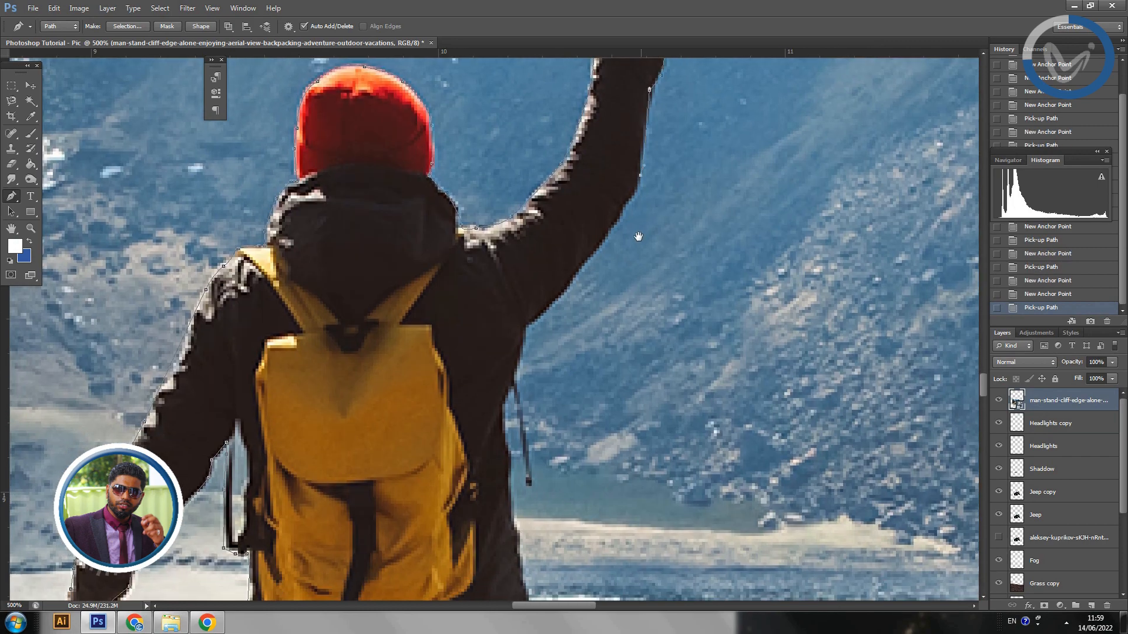
drag(527, 325, 456, 386)
alt+click(527, 327)
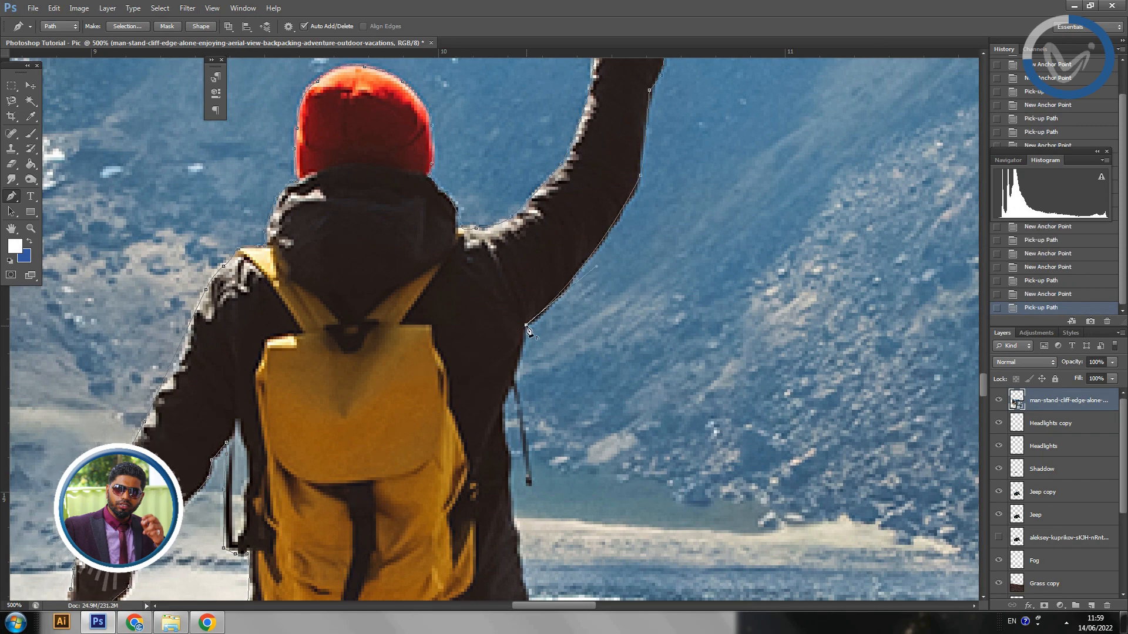
click(514, 372)
alt+click(514, 373)
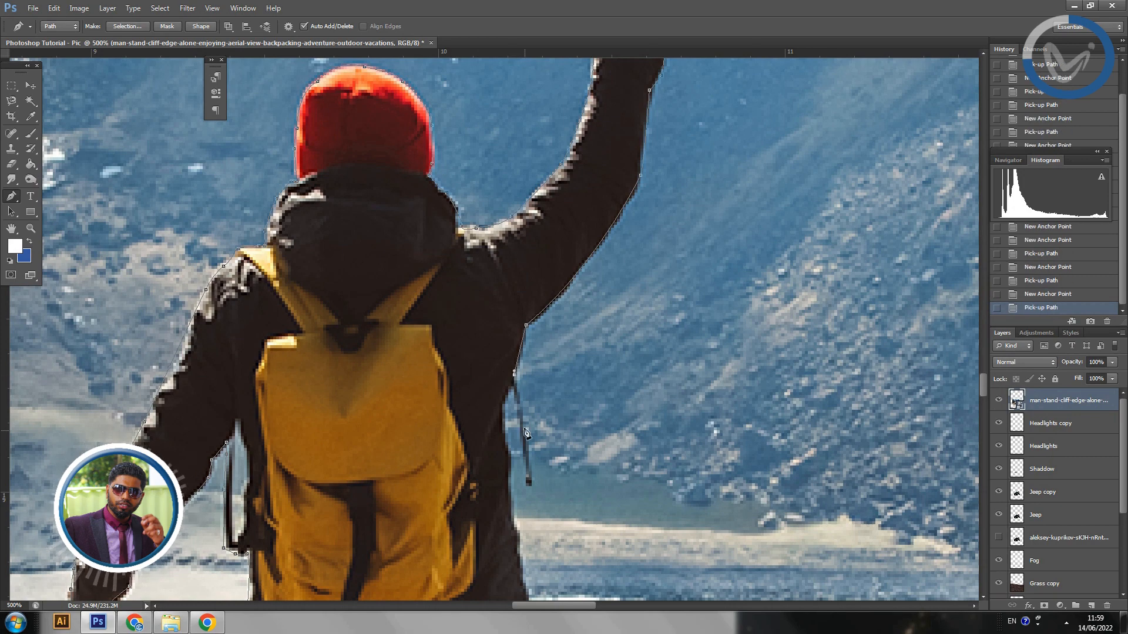
Trace the path down the outer side of the hanging cord, around its tip and back up its inner side to the jacket.
drag(530, 482, 530, 495)
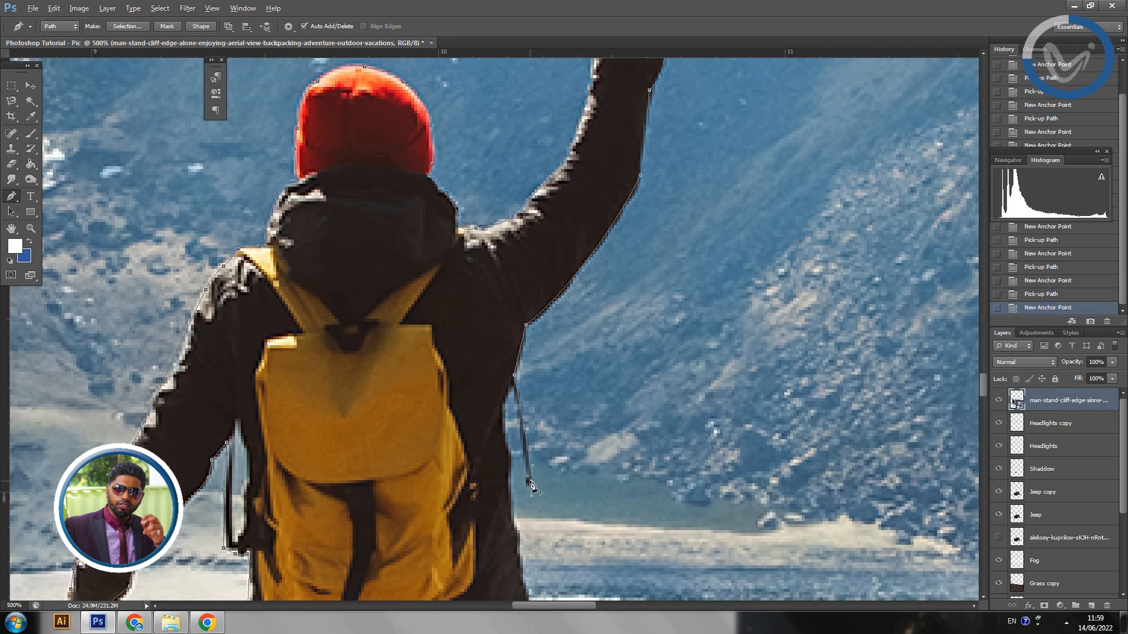
alt+click(529, 484)
click(527, 484)
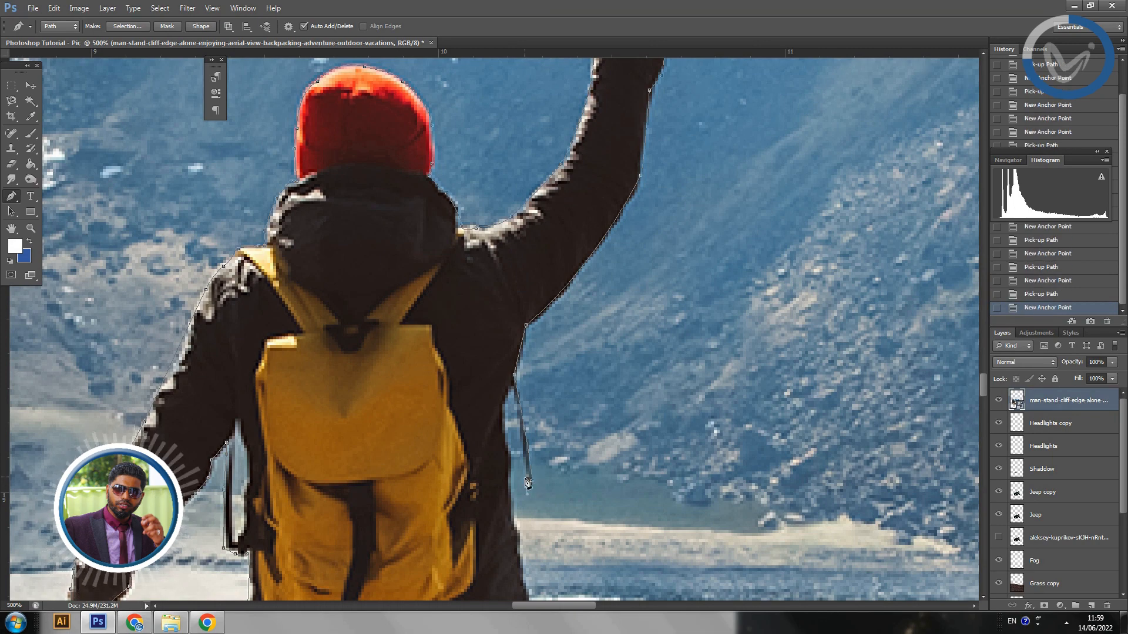
click(519, 432)
click(515, 403)
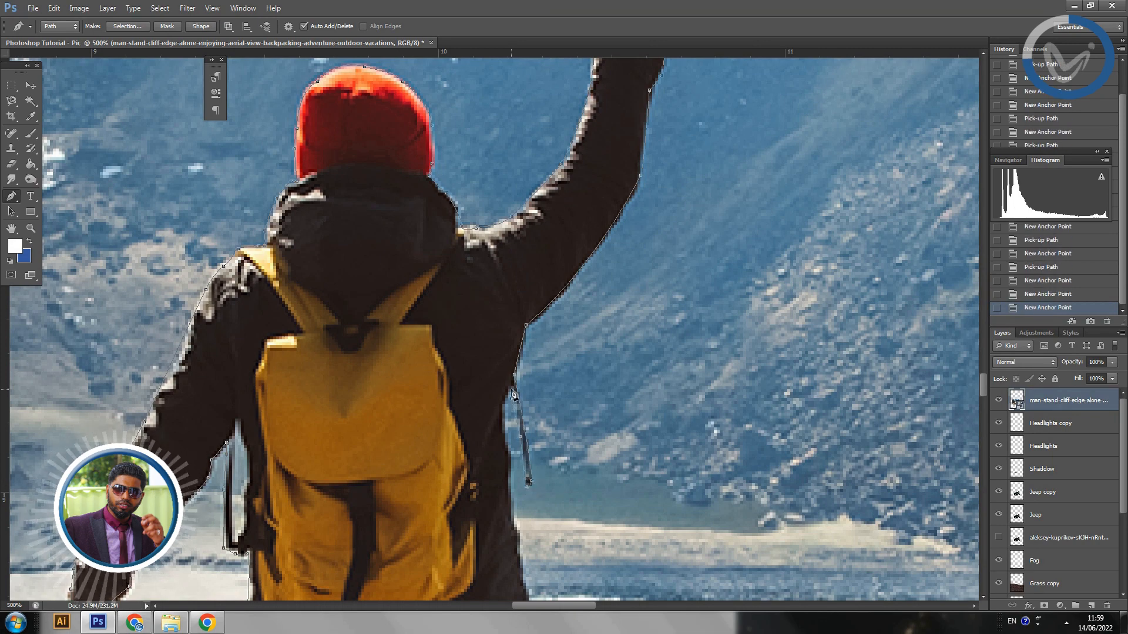
click(513, 393)
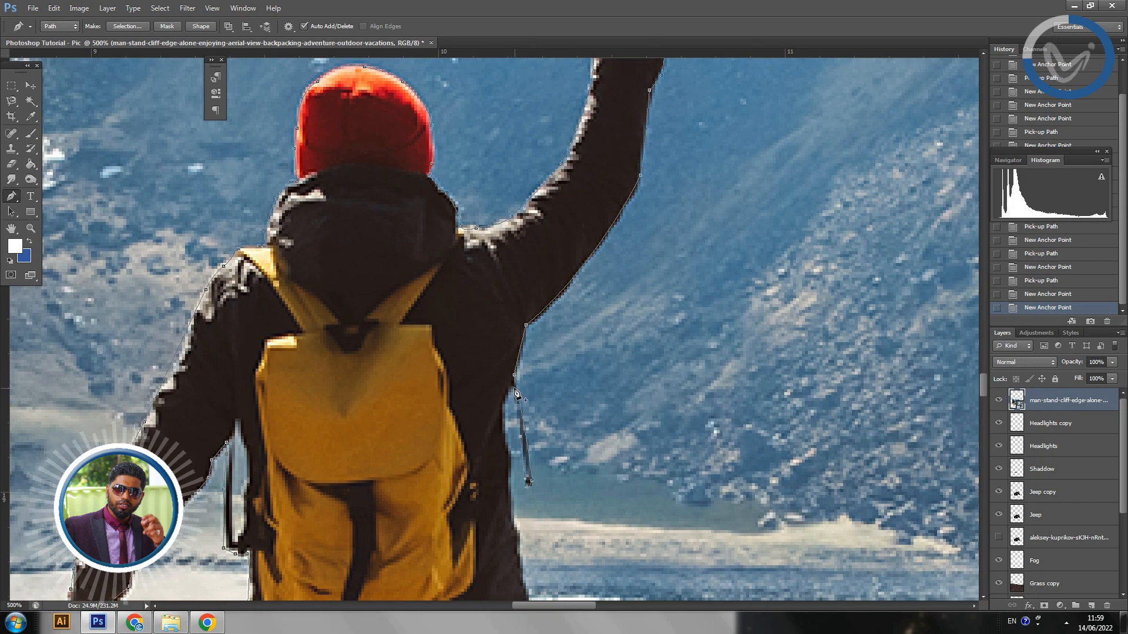
click(515, 393)
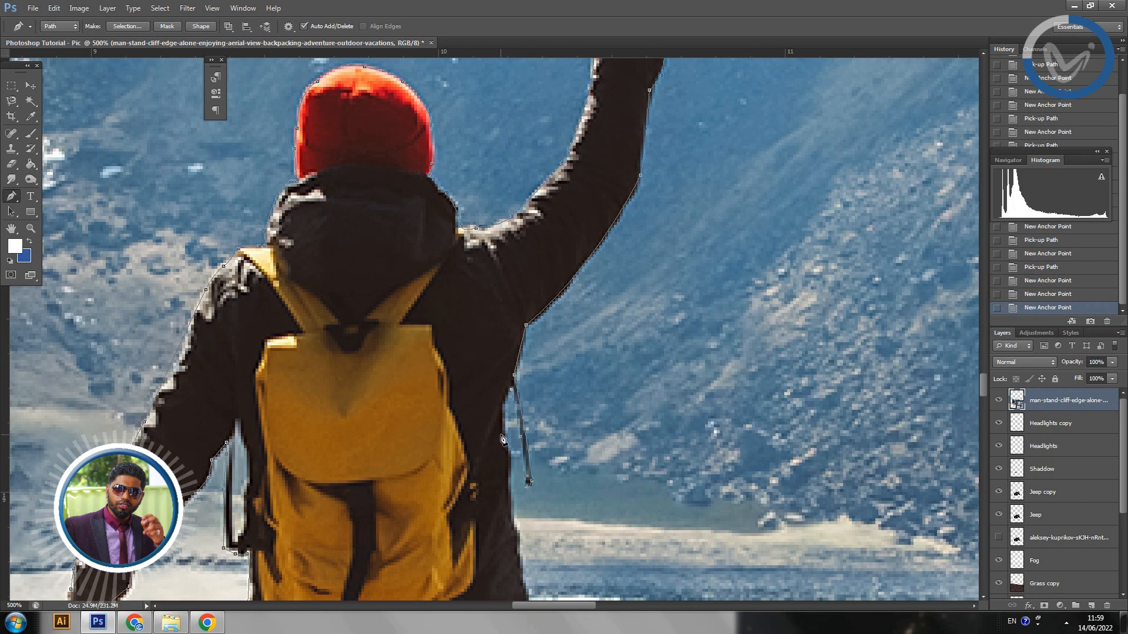
Continue the path down the right side of the jacket, past the backpack, toward the flared hem.
click(521, 436)
click(528, 480)
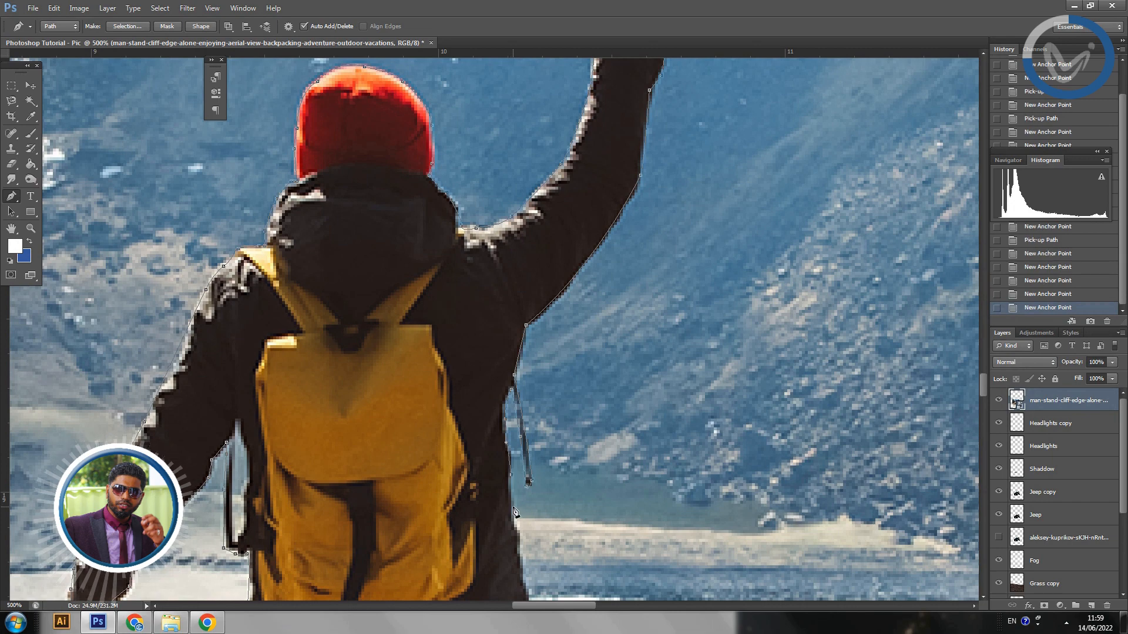
drag(513, 481, 483, 226)
click(485, 259)
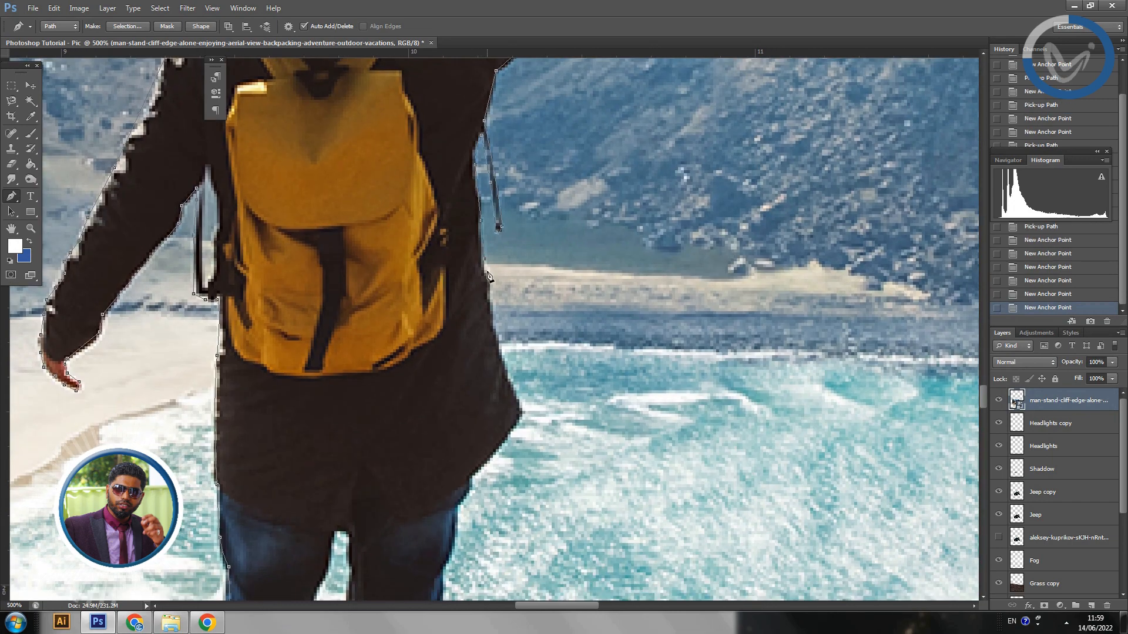
click(496, 341)
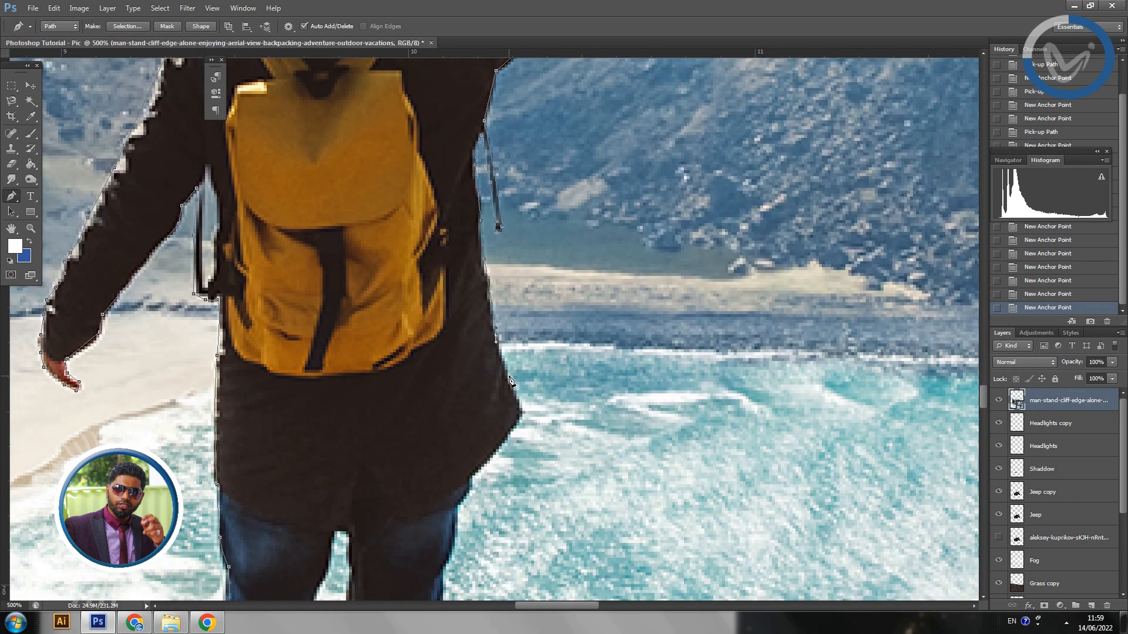
click(508, 381)
Trace the path around the jacket's right hem corner, along its slanted lower edge and onto the right thigh of the jeans.
drag(530, 406, 516, 327)
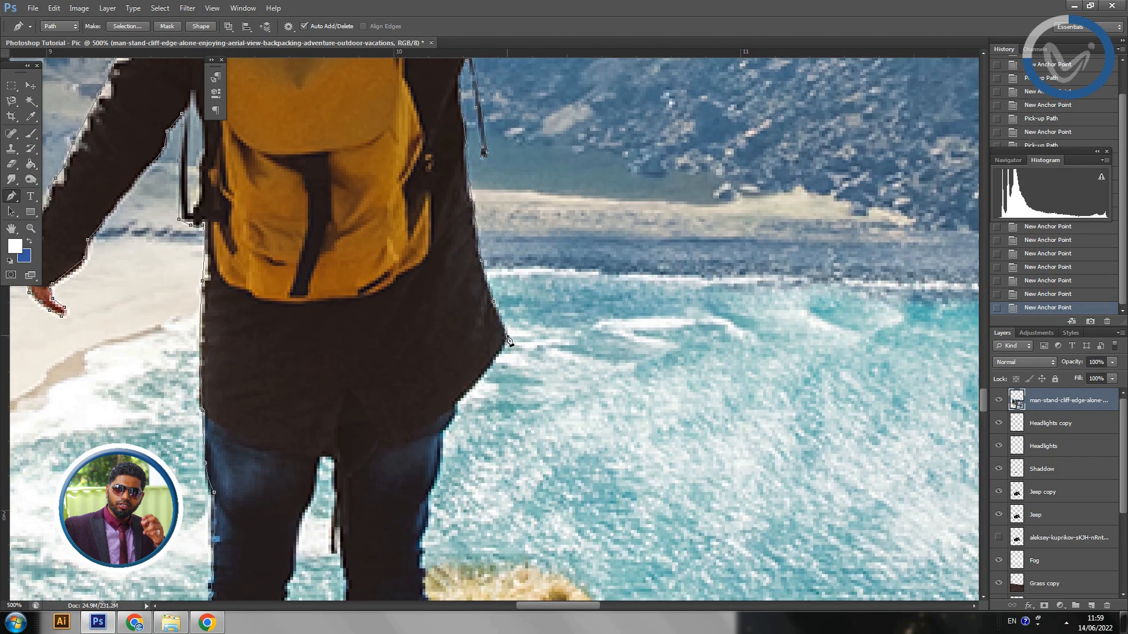
click(509, 339)
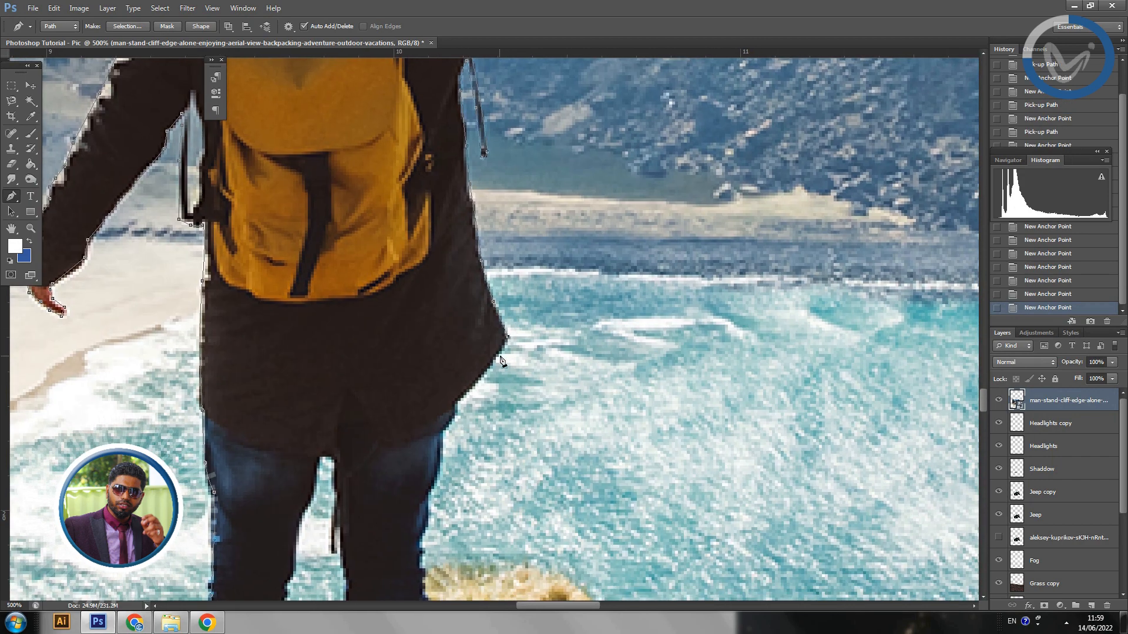
click(456, 402)
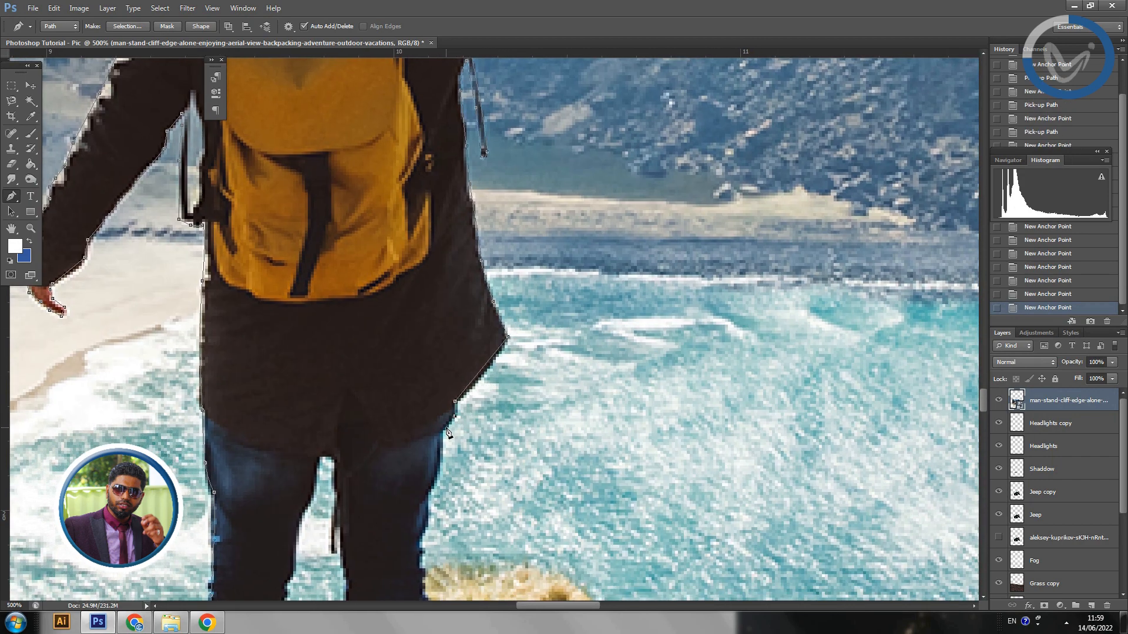
click(444, 431)
click(440, 461)
drag(465, 427, 459, 270)
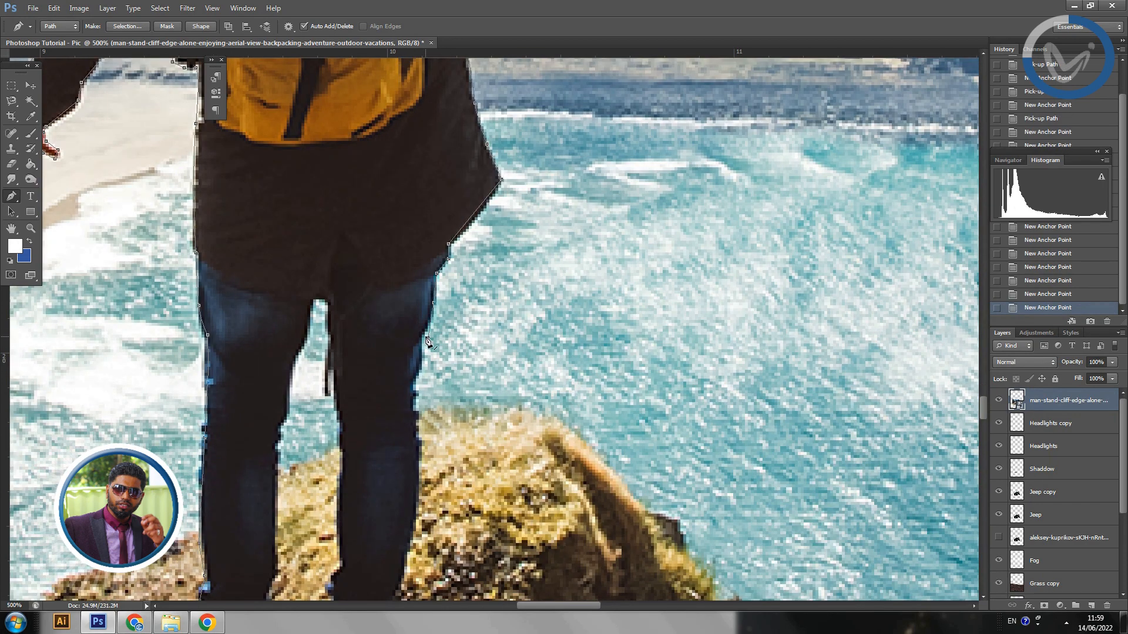
Continue the path down the outer edge of the right jeans leg, past the knee to the calf.
click(423, 334)
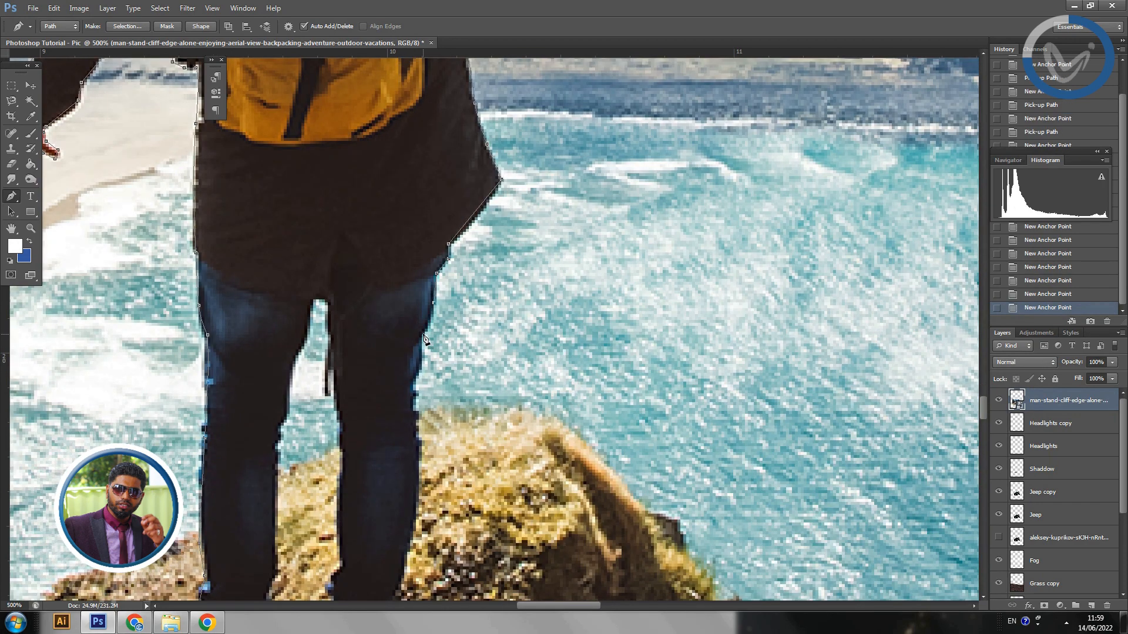
click(420, 385)
click(417, 409)
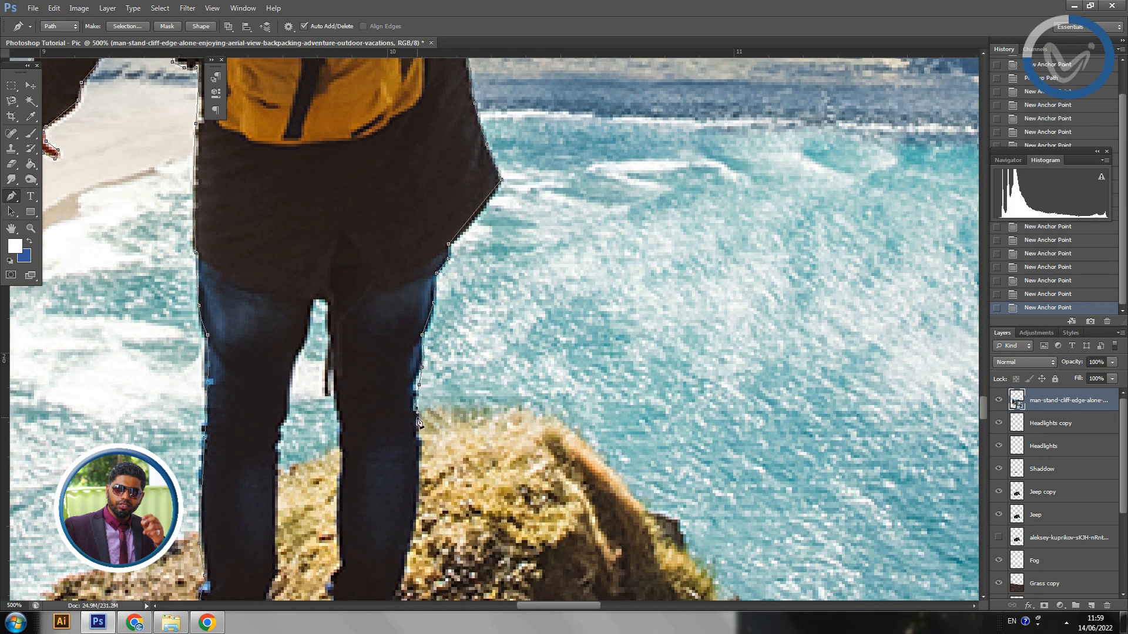
click(419, 432)
drag(428, 415, 440, 247)
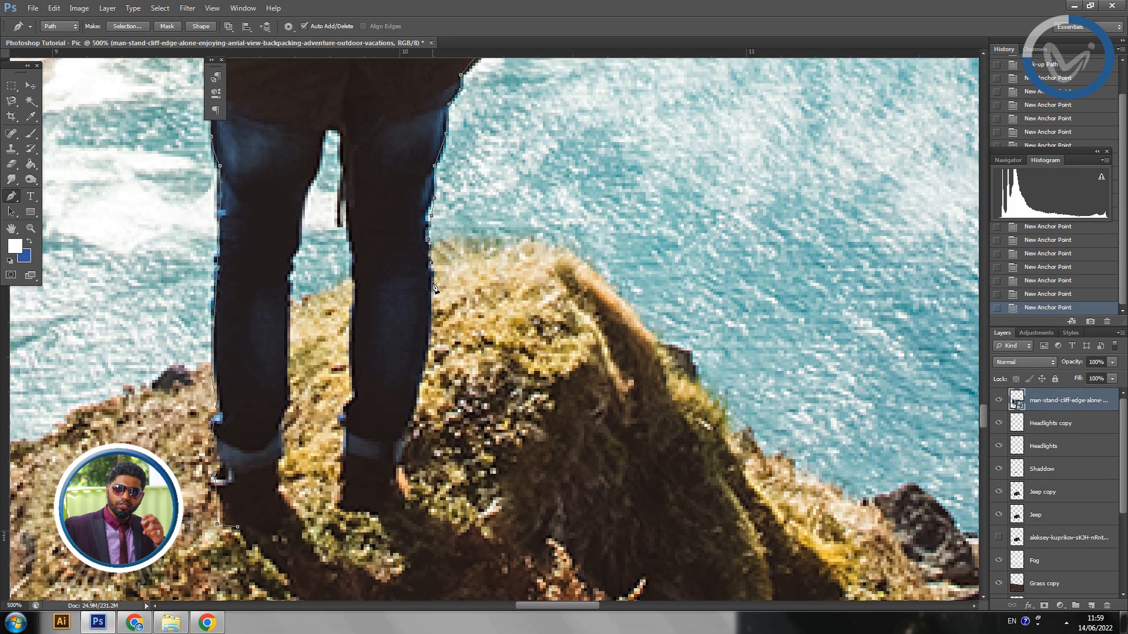
click(431, 284)
click(429, 322)
click(429, 351)
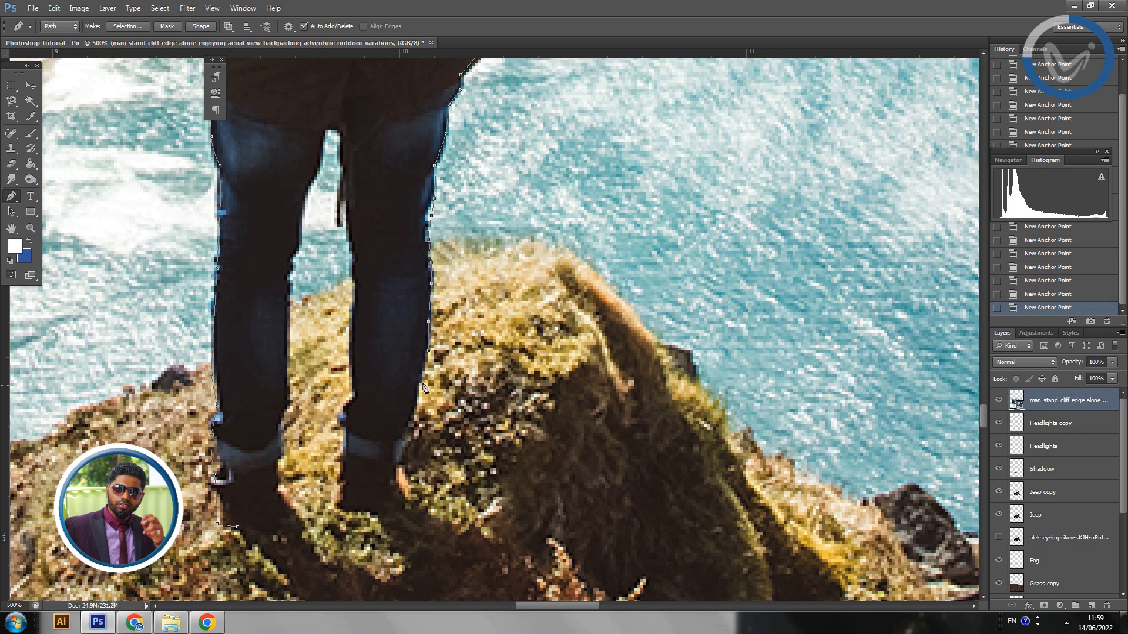
Trace the path along the right leg's lower calf, around the outer side of the rolled cuff and down the boot.
click(416, 394)
click(408, 423)
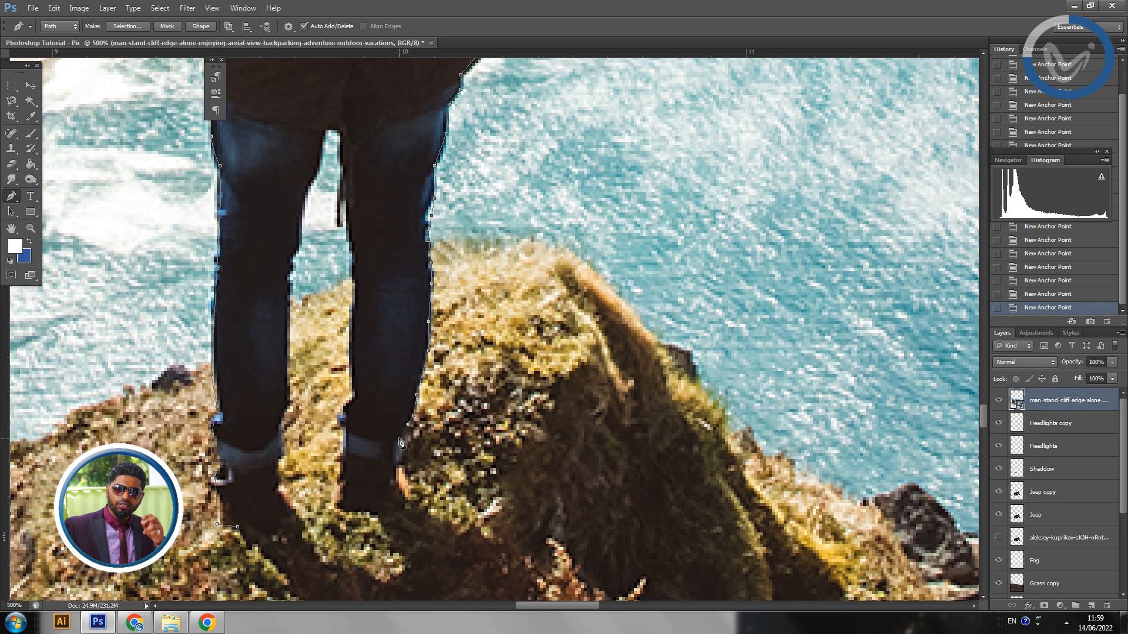
click(396, 441)
click(393, 462)
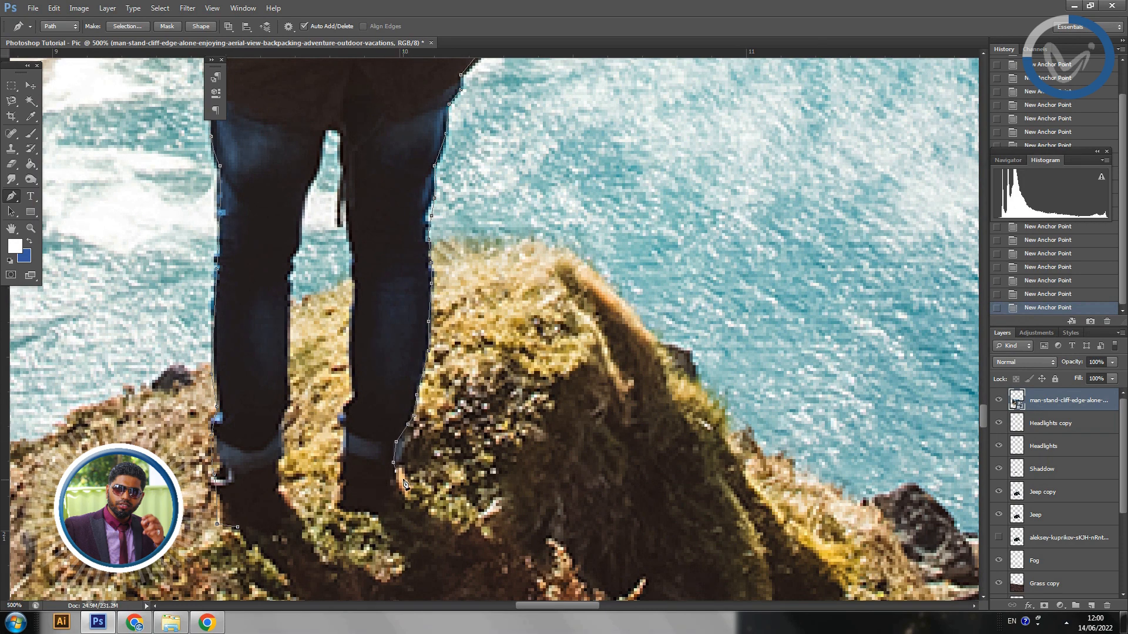
click(405, 483)
click(420, 512)
drag(424, 480, 502, 212)
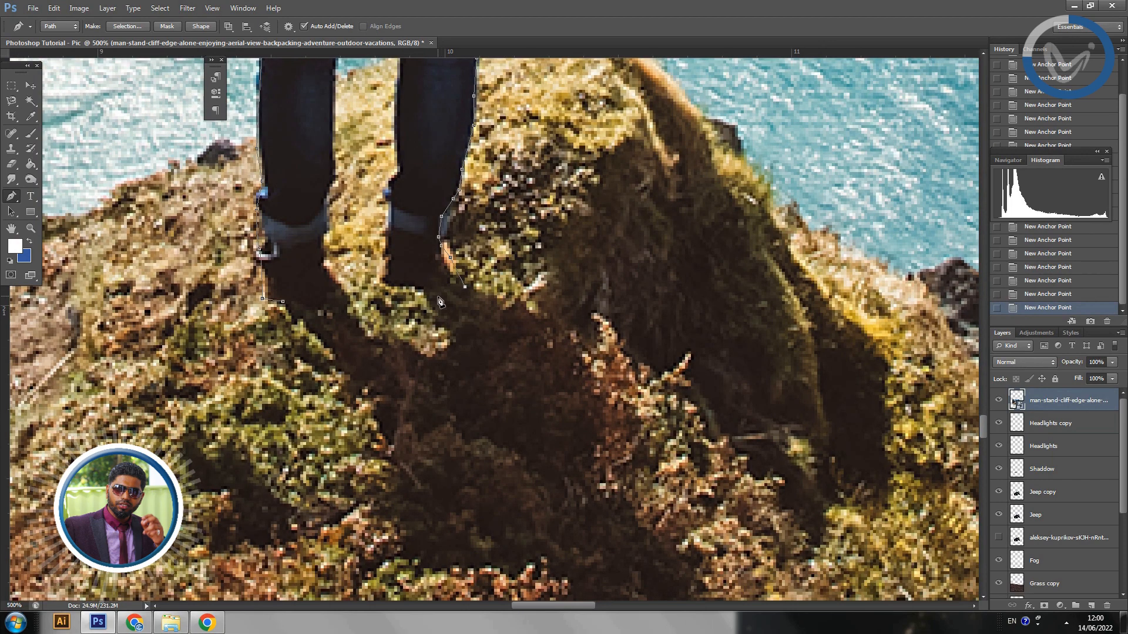
click(420, 292)
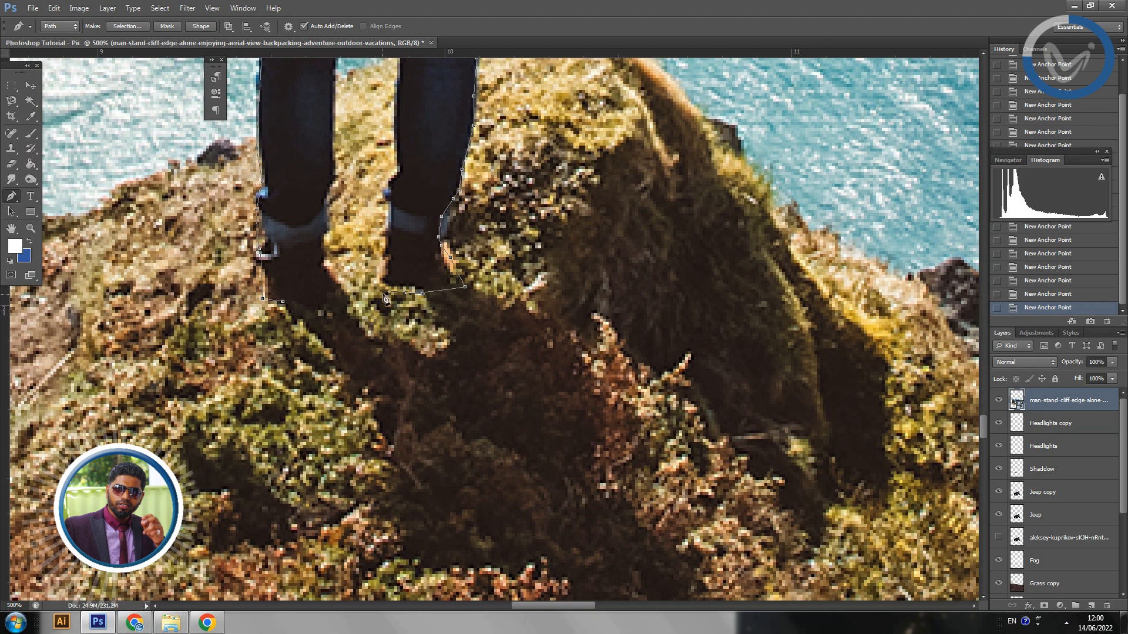
key(BackSpace)
drag(435, 335, 464, 344)
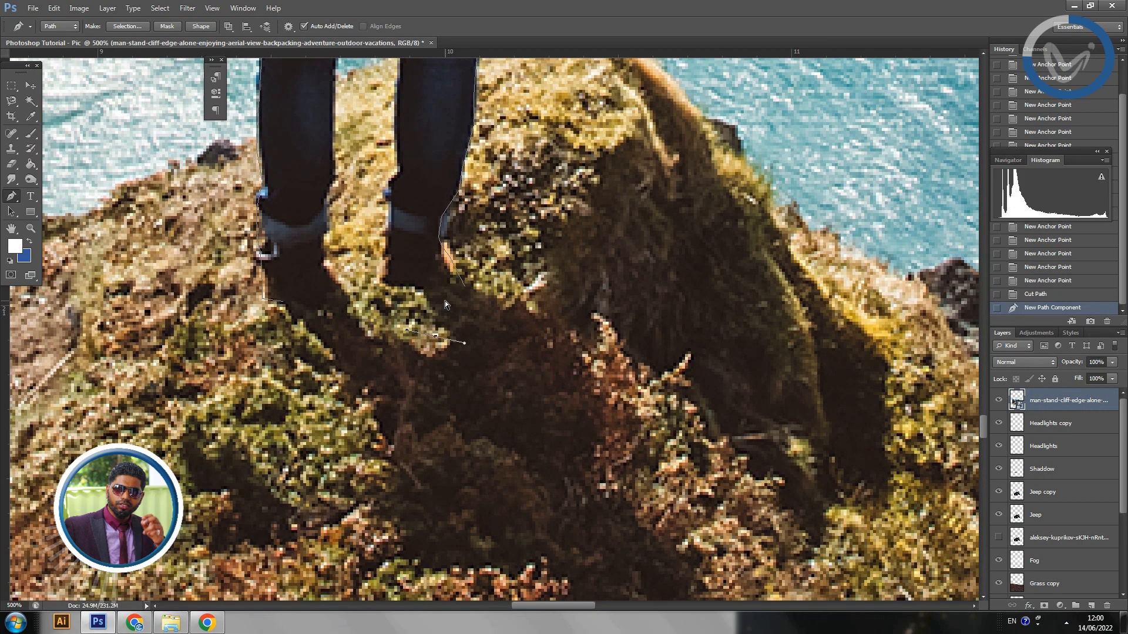
key(ctrl+alt+z)
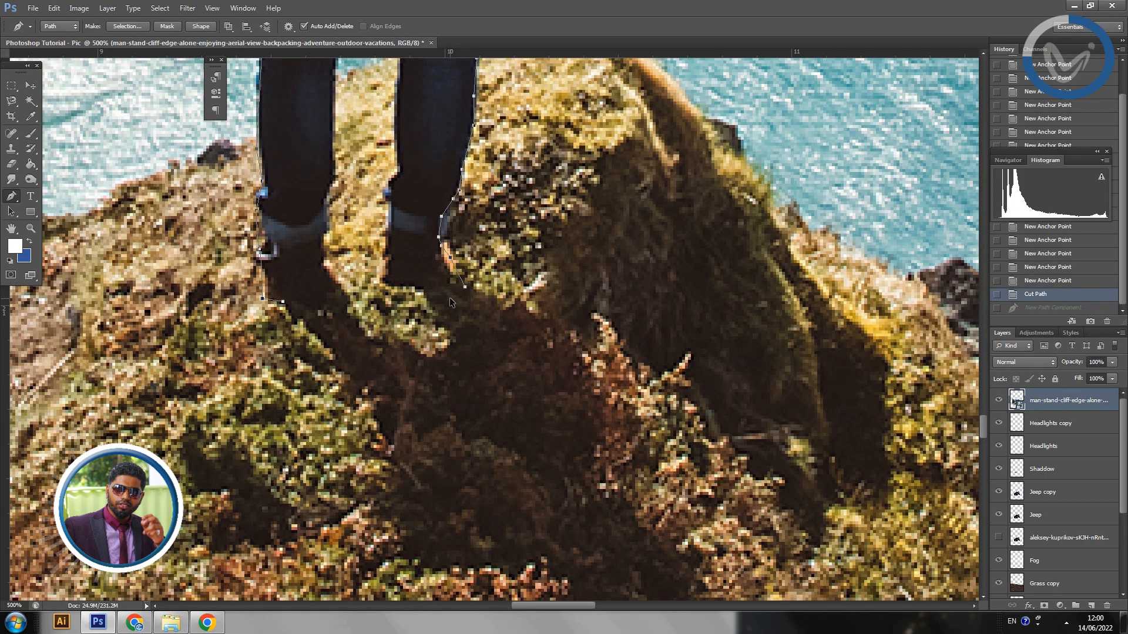
key(ctrl+alt+z)
key(ctrl+alt+z)
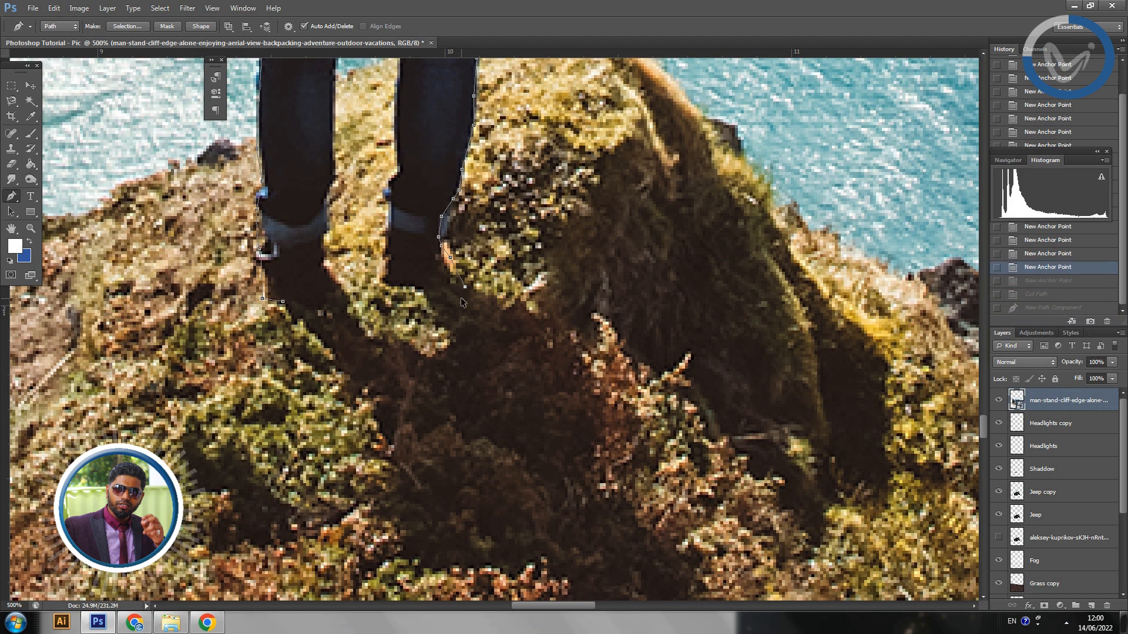
key(ctrl+alt+z)
Take the path loosely below the right boot through the grass and back up toward its inner side.
click(482, 292)
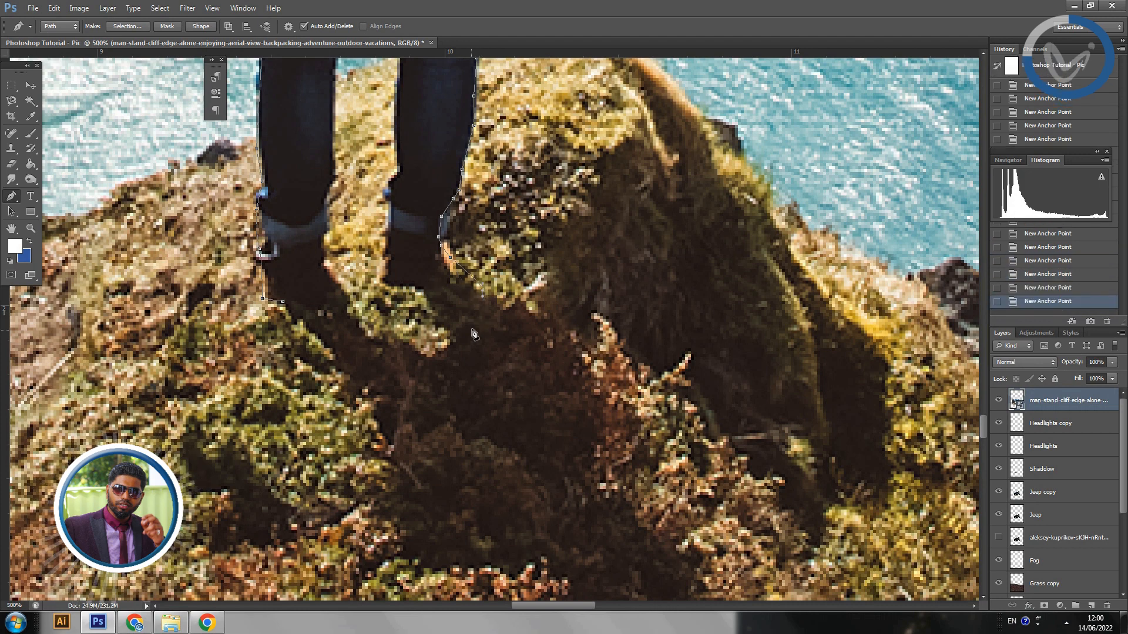
drag(468, 334, 463, 338)
click(431, 331)
key(space)
drag(385, 269, 437, 288)
click(415, 404)
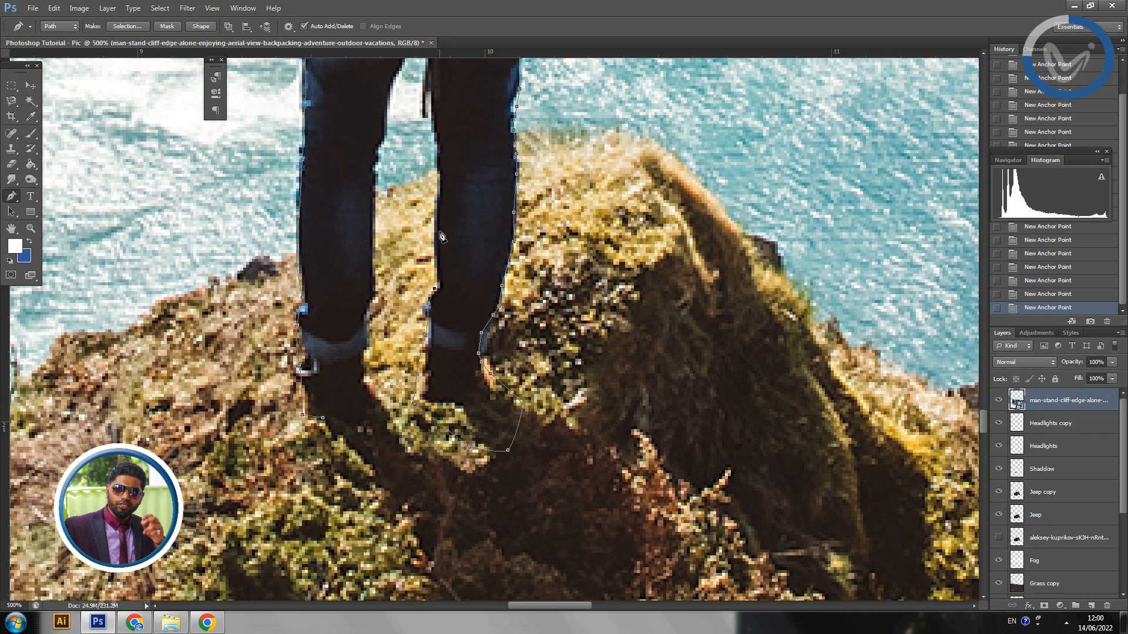
Trace the path up the inner edge of the right leg, past the hanging strap, into the gap between the thighs.
key(space)
drag(437, 211, 460, 361)
click(462, 317)
click(461, 276)
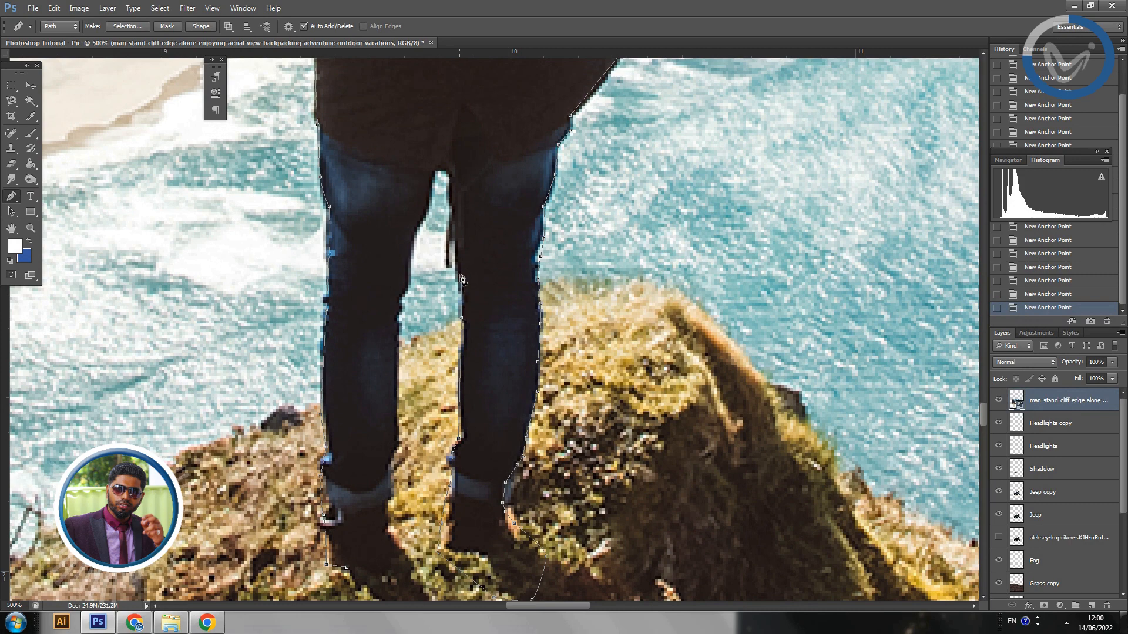
click(456, 251)
click(447, 197)
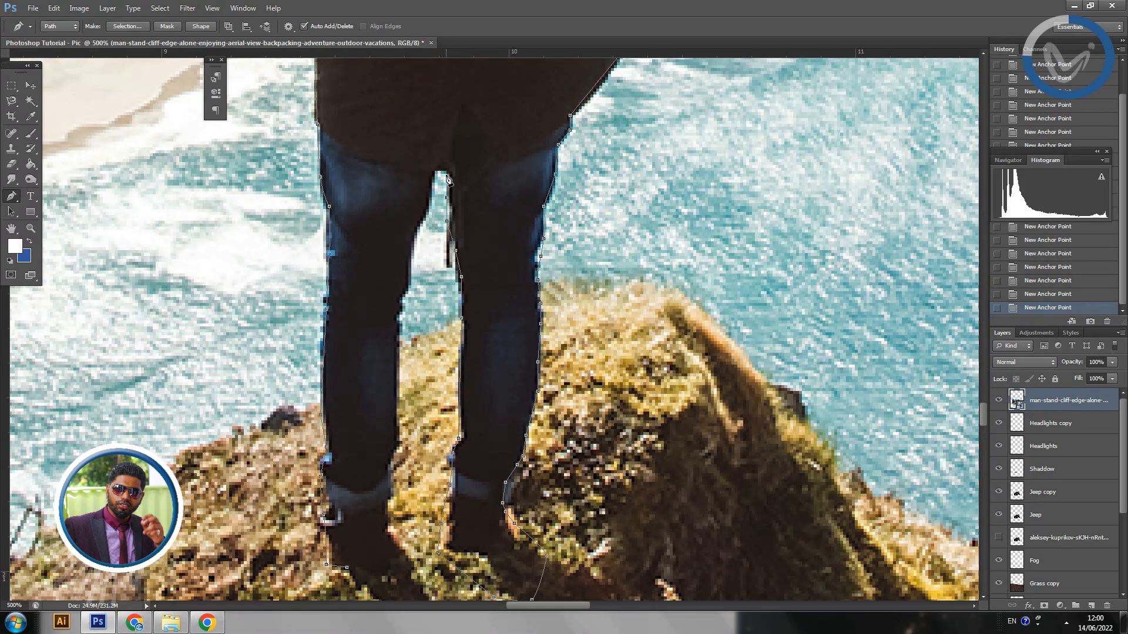
Carry the path across the top of the gap between the legs and down the left leg's inner thigh to the knee.
click(438, 172)
click(434, 185)
click(423, 217)
click(409, 235)
key(ctrl+z)
click(412, 259)
click(411, 288)
drag(396, 306, 397, 315)
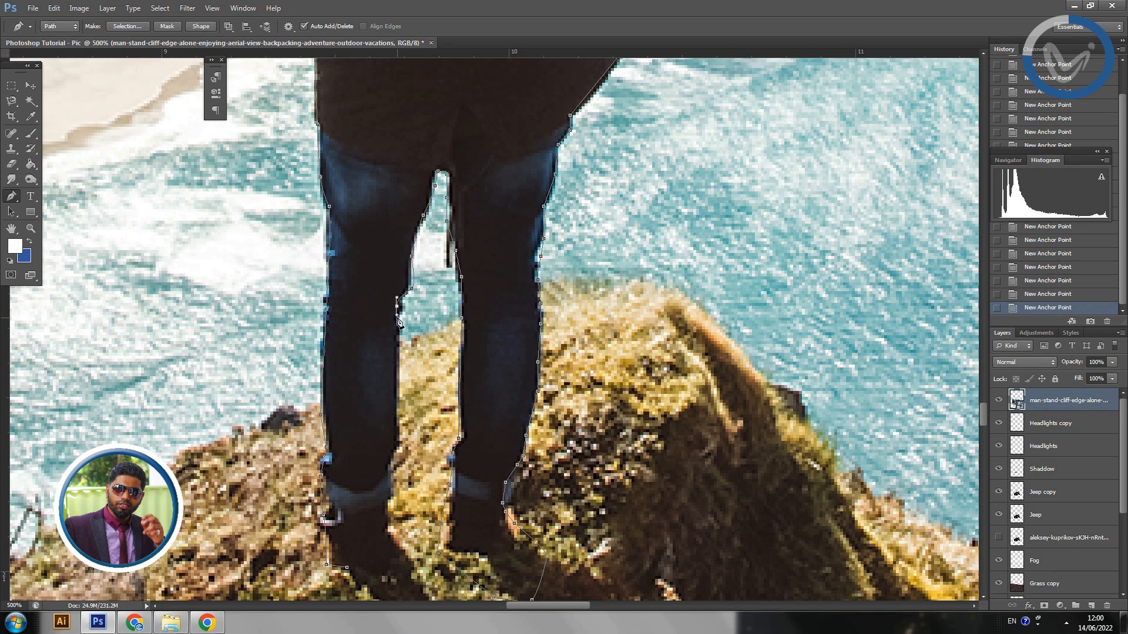
Trace the path down the inner edge of the left leg from the knee to the bottom of the rolled cuff.
click(399, 336)
click(399, 386)
drag(406, 395, 415, 296)
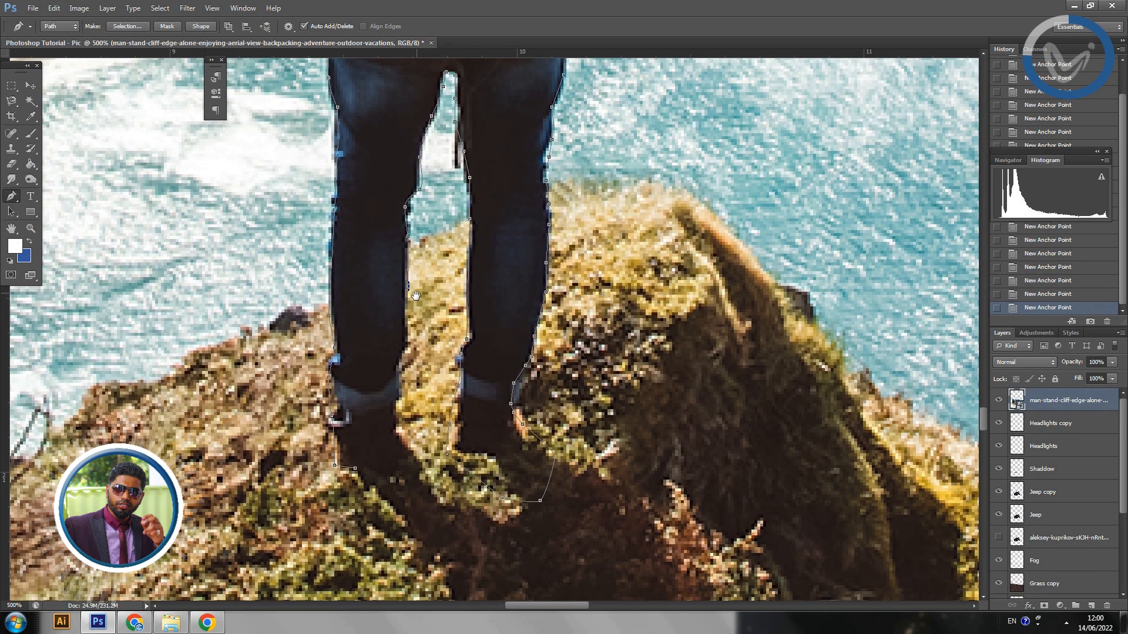
click(404, 324)
click(405, 351)
click(396, 363)
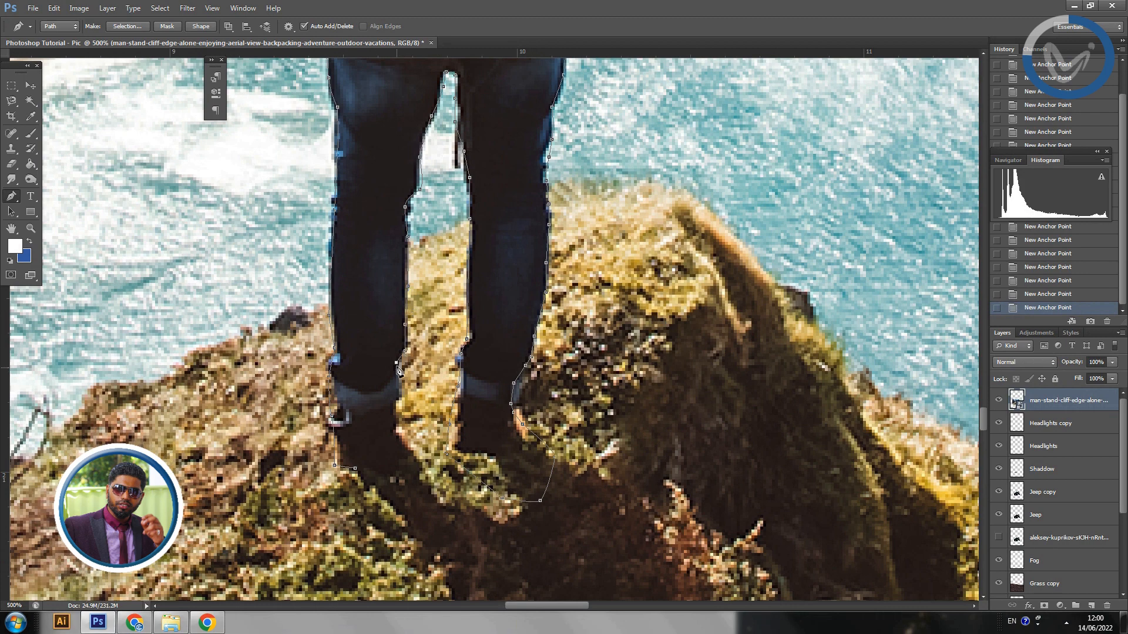
click(399, 402)
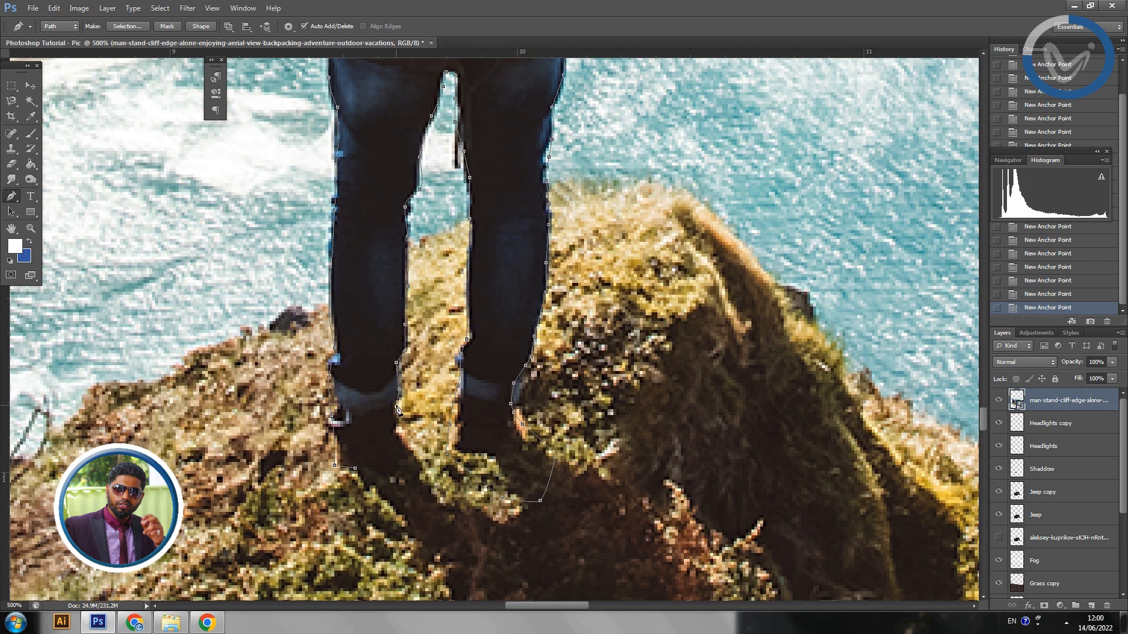
Trace the path around the left boot and close it at its starting point beneath the heel.
click(396, 421)
click(399, 433)
click(411, 451)
click(419, 466)
click(417, 486)
click(388, 510)
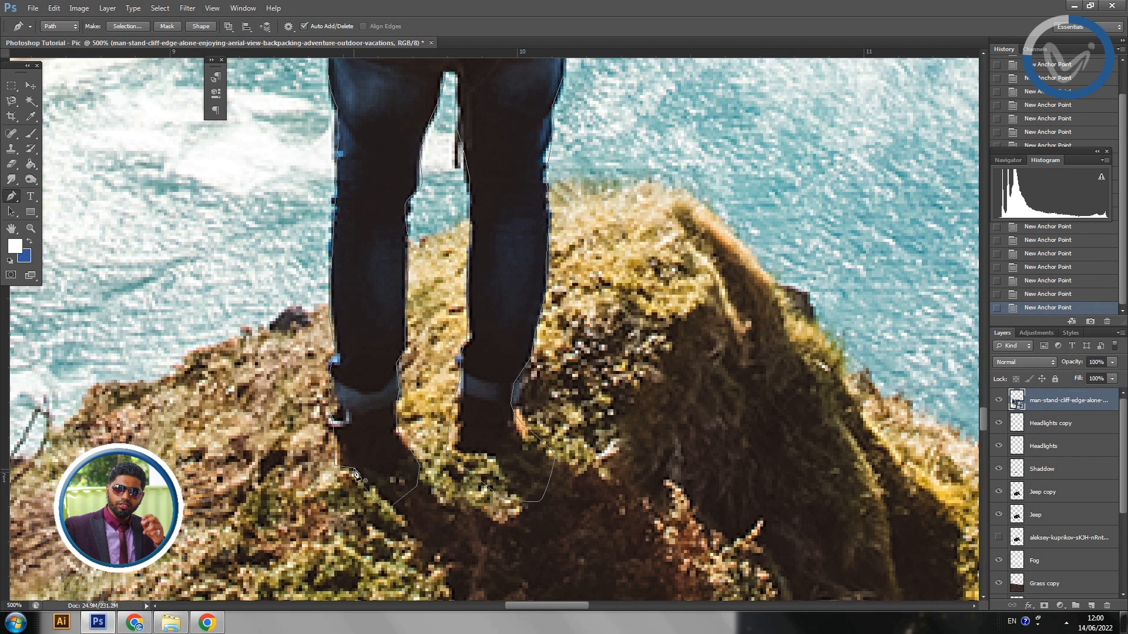
click(355, 468)
Convert the closed path into a new anti-aliased selection and invert it to cover everything outside the backpacker.
click(131, 24)
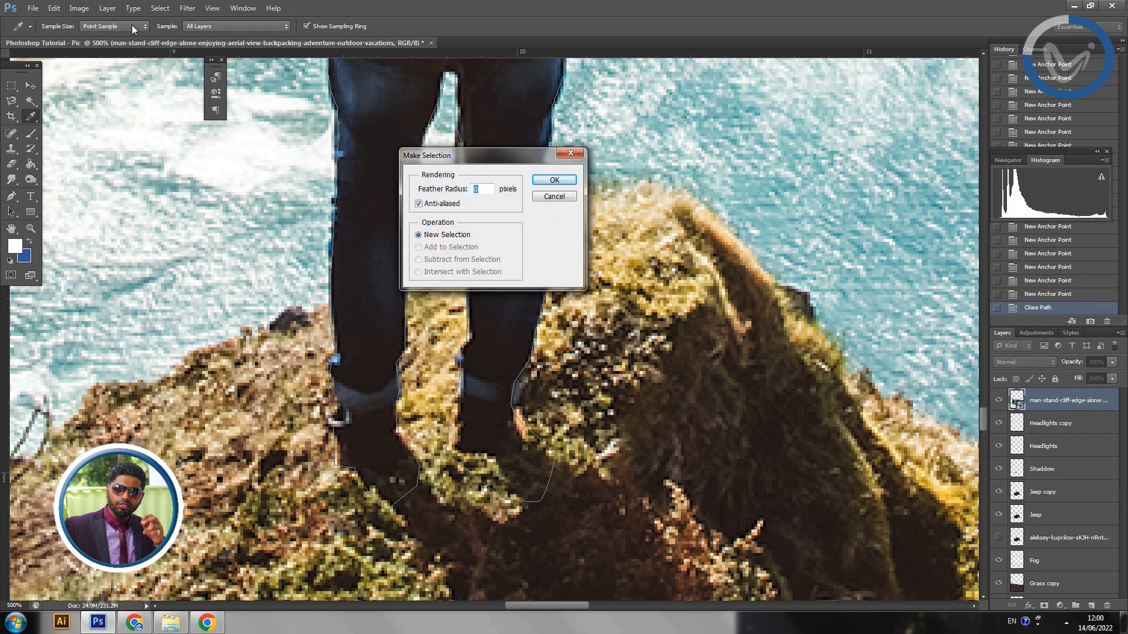
key(Return)
key(ctrl+minus)
key(ctrl+minus)
key(ctrl+minus)
key(ctrl+minus)
key(ctrl+minus)
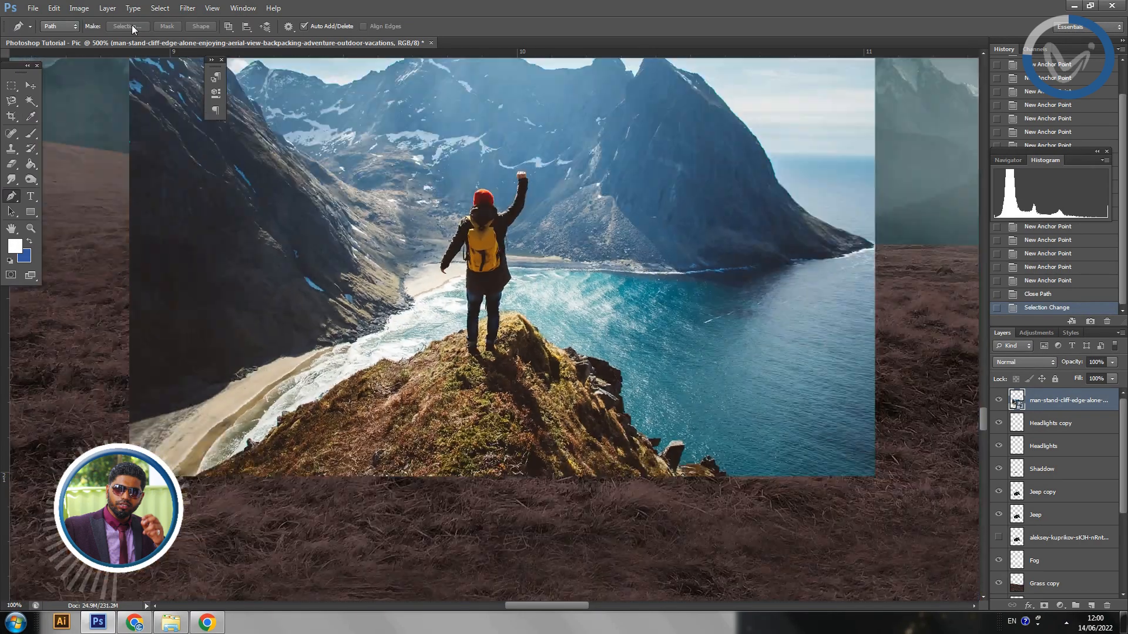
key(ctrl+minus)
key(ctrl+minus)
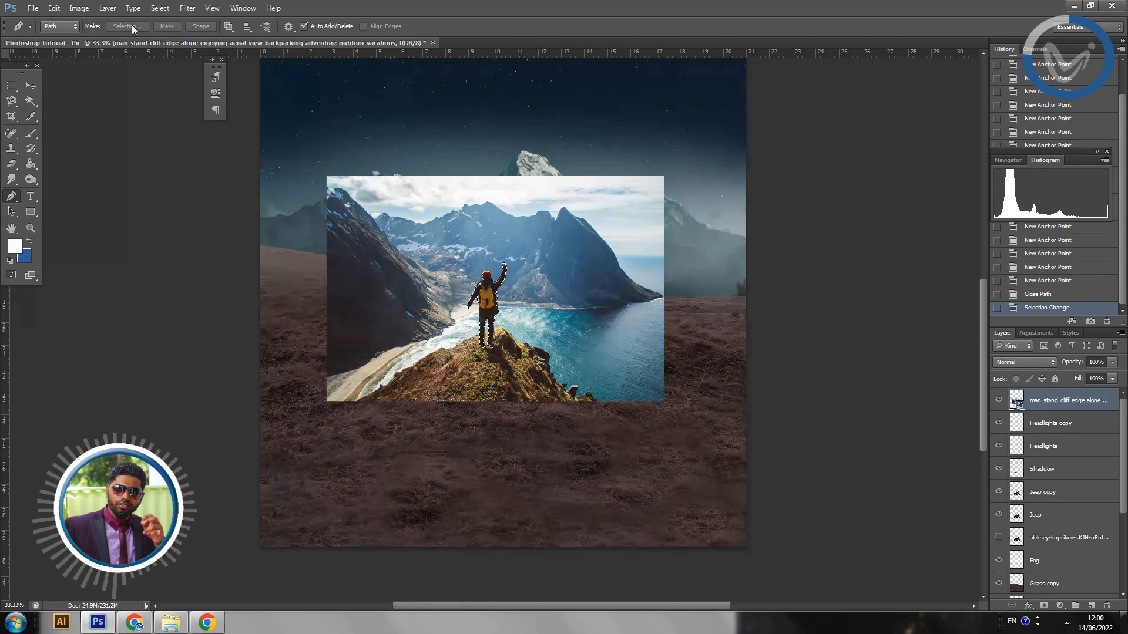
key(ctrl+shift+i)
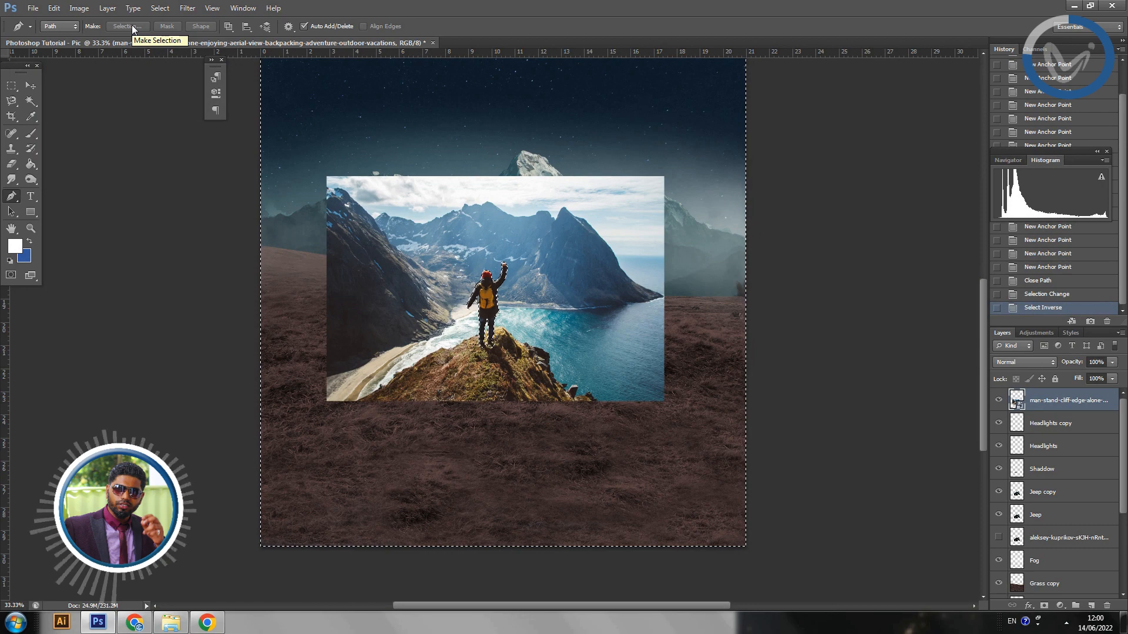
Rasterize the man-stand-cliff-edge photo layer, delete the background around the backpacker and deselect.
key(Delete)
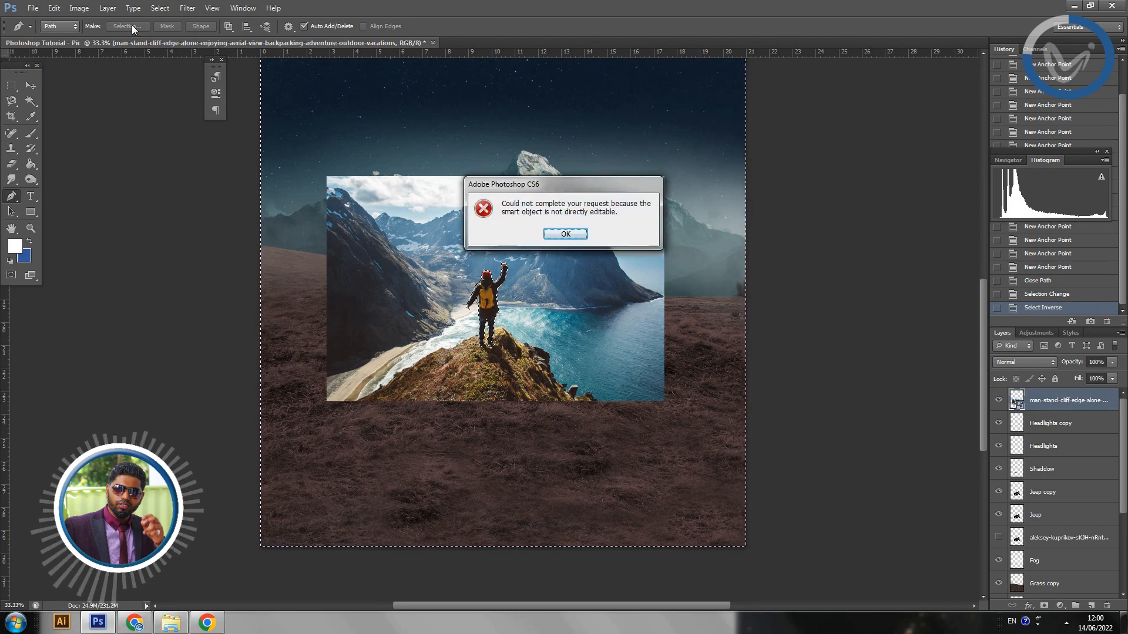
key(Return)
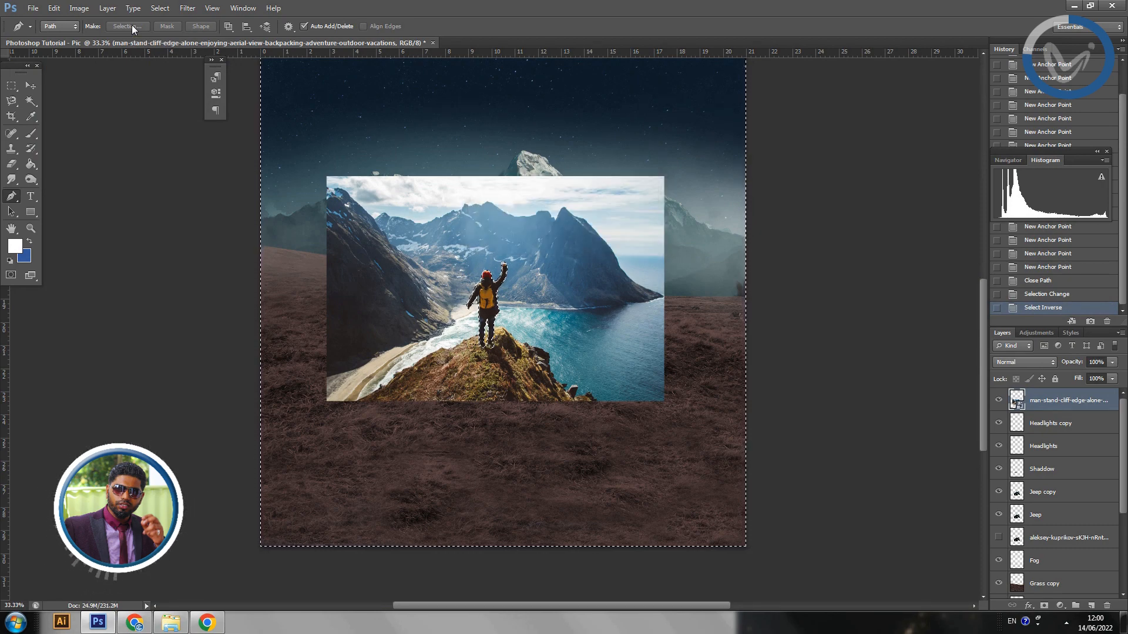
right_click(1044, 400)
click(987, 324)
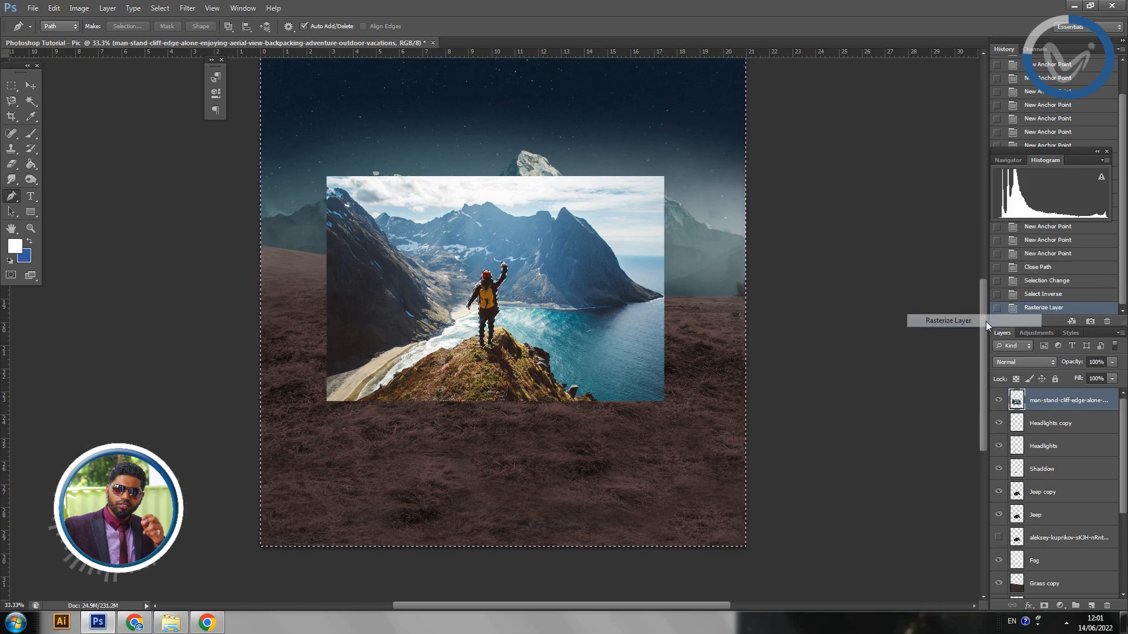
key(Delete)
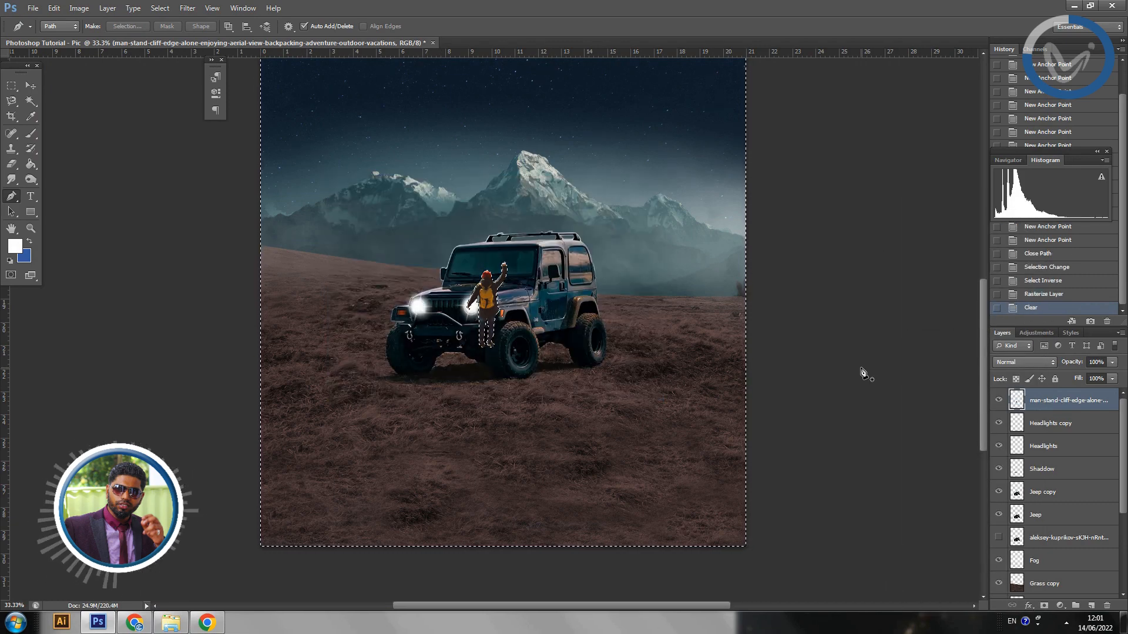
key(ctrl+d)
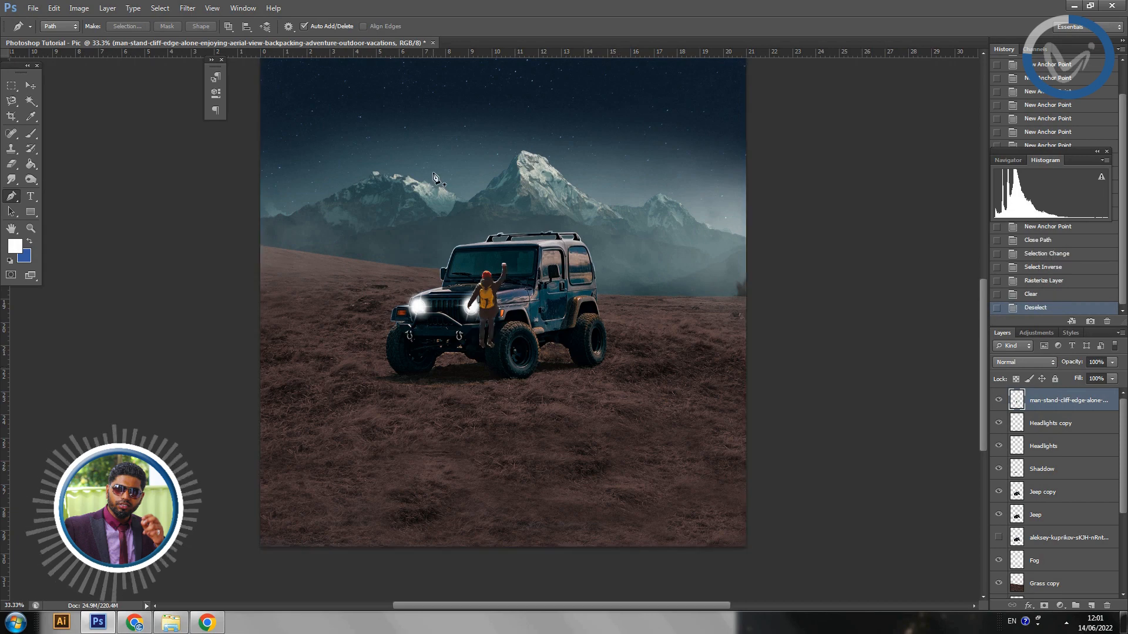
Move the cut-out backpacker up onto the jeep's roof rack.
click(31, 85)
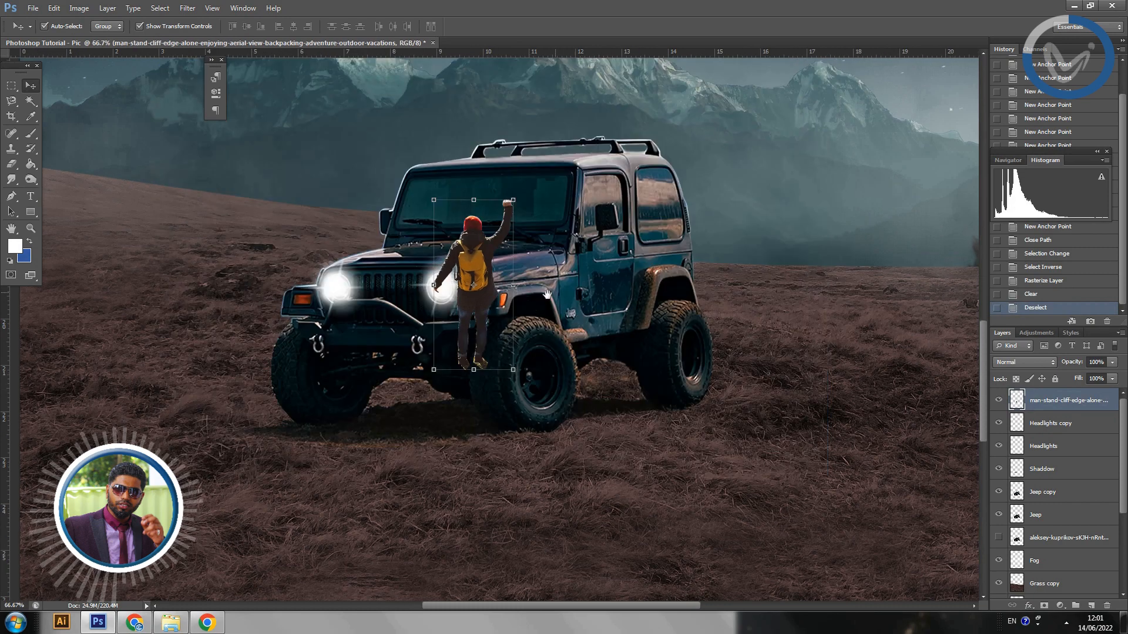
drag(687, 265, 665, 480)
drag(444, 525, 519, 303)
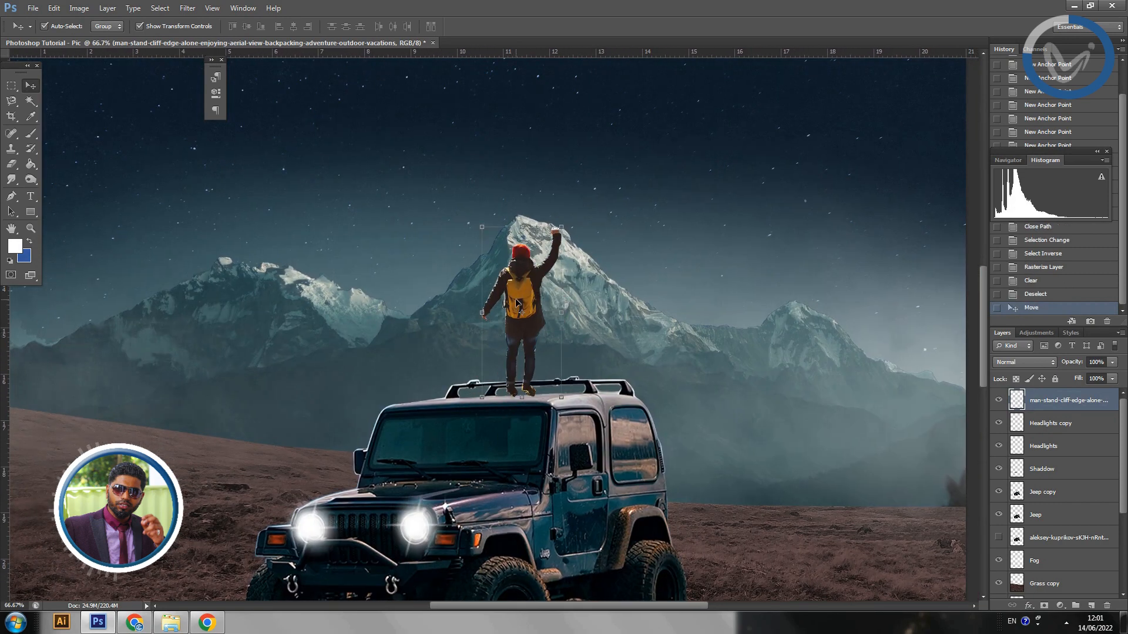
Scale the backpacker to about 113% and reposition him at the front end of the jeep's roof rack.
key(ctrl+plus)
key(ctrl+plus)
key(ctrl+plus)
key(ctrl+minus)
key(ctrl+minus)
key(ctrl+minus)
key(ctrl+minus)
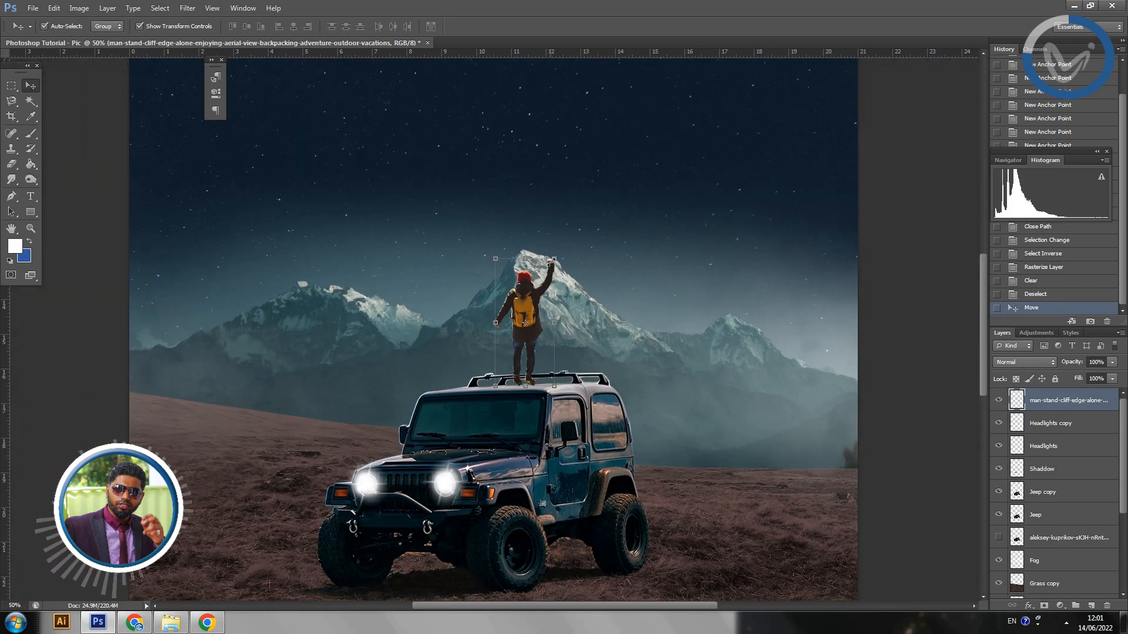
drag(553, 262, 569, 250)
drag(531, 288, 492, 302)
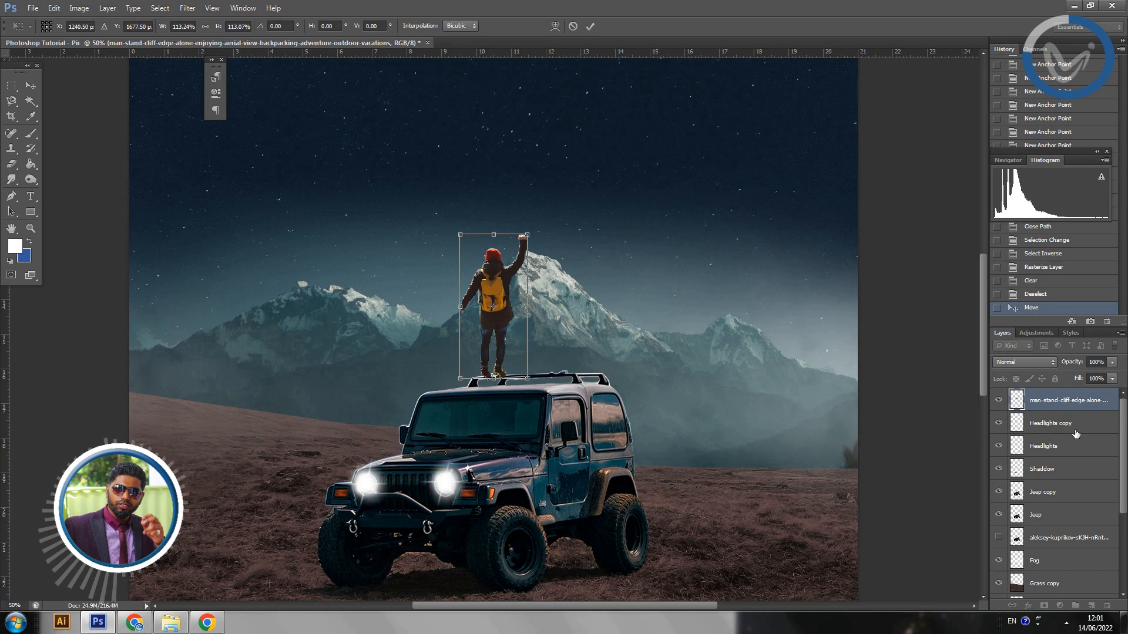
scroll(1075, 433, down, 3)
scroll(1072, 442, up, 3)
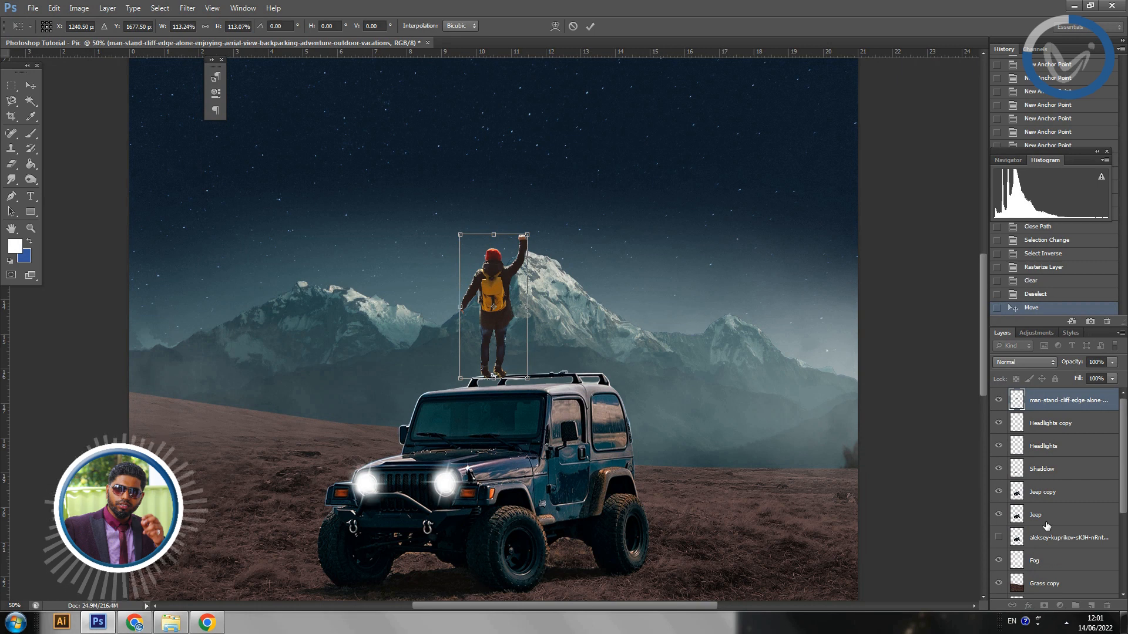
key(Return)
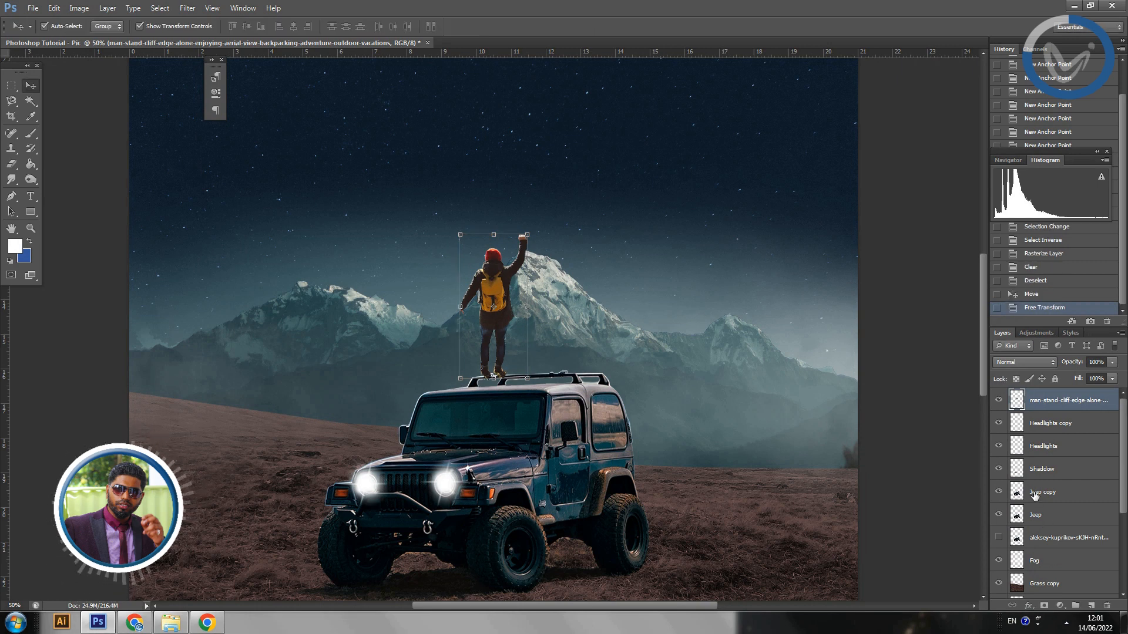
Move the backpacker, Headlights copy, Headlights, Shaddow, Jeep copy and Jeep layers down together over the grass and fine-tune their vertical position.
shift+click(1035, 495)
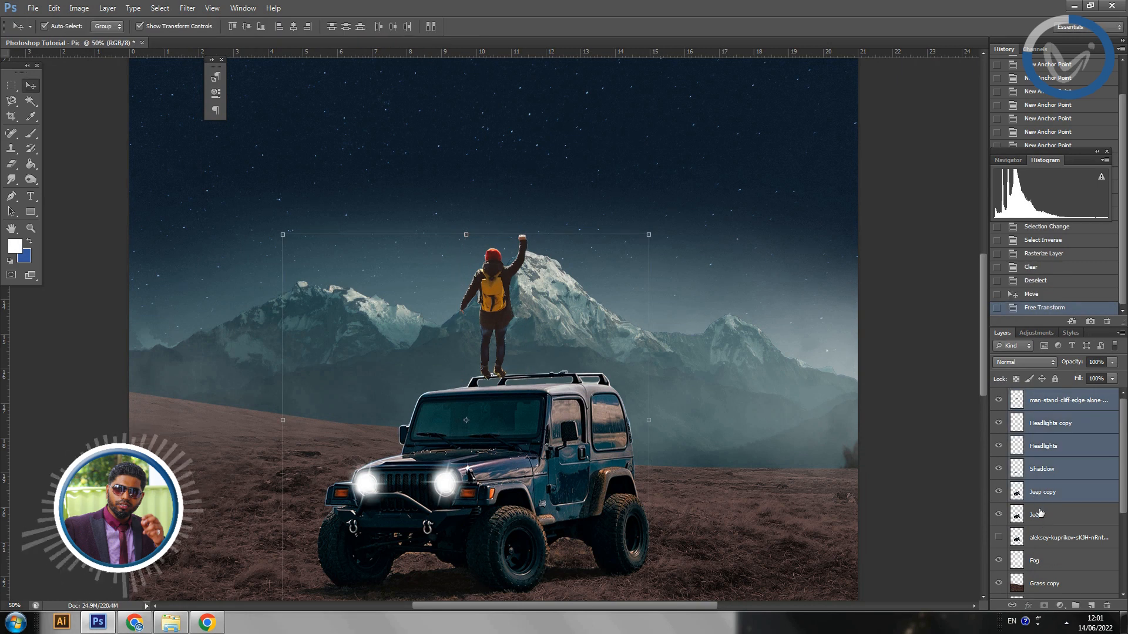
shift+click(1040, 513)
scroll(548, 456, down, 2)
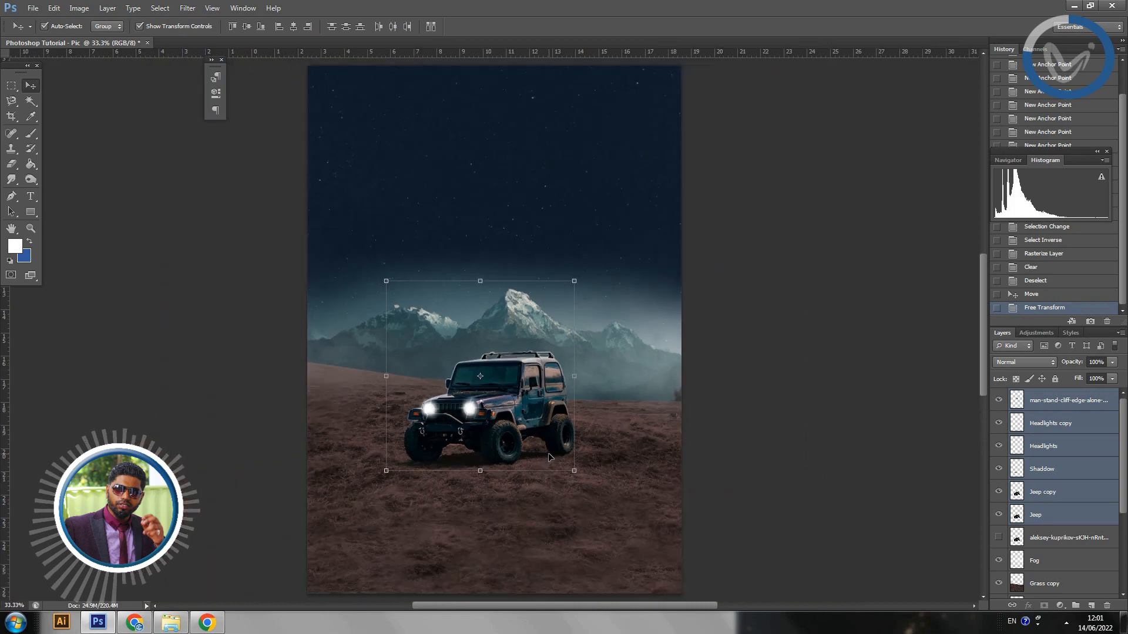
key(shift+Down)
key(shift+Down)
key(shift+Down)
key(shift+Down)
key(shift+Down)
key(shift+Down)
key(shift+Down)
key(shift+Down)
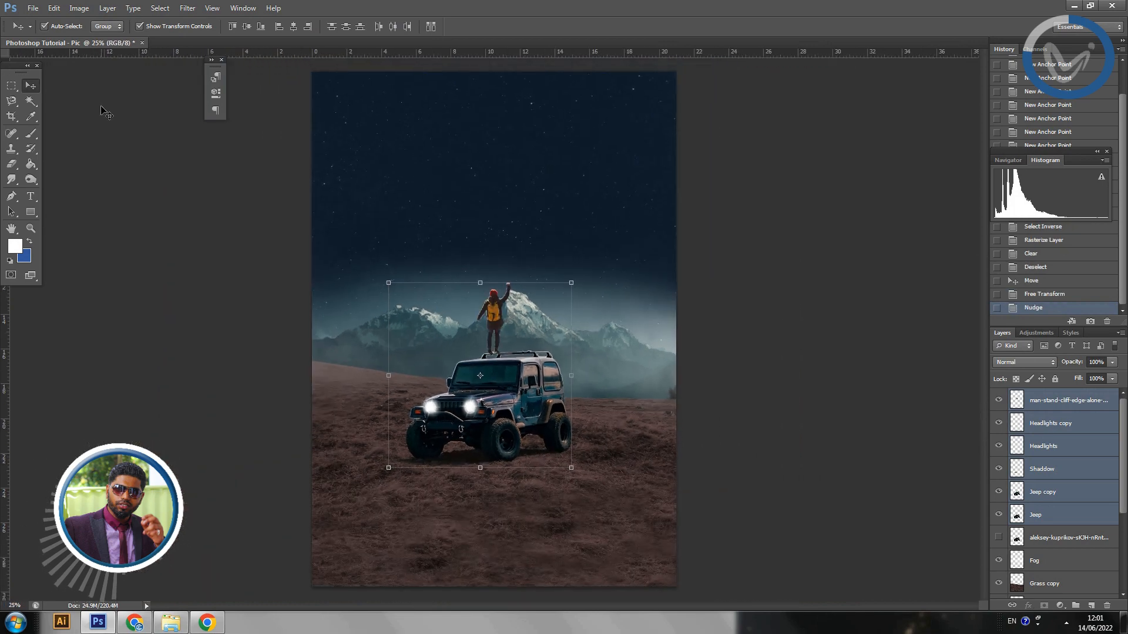
key(shift+Down)
key(shift+Down)
key(shift+Down)
key(shift+Down)
key(shift+Down)
key(shift+Down)
key(shift+Down)
key(shift+Down)
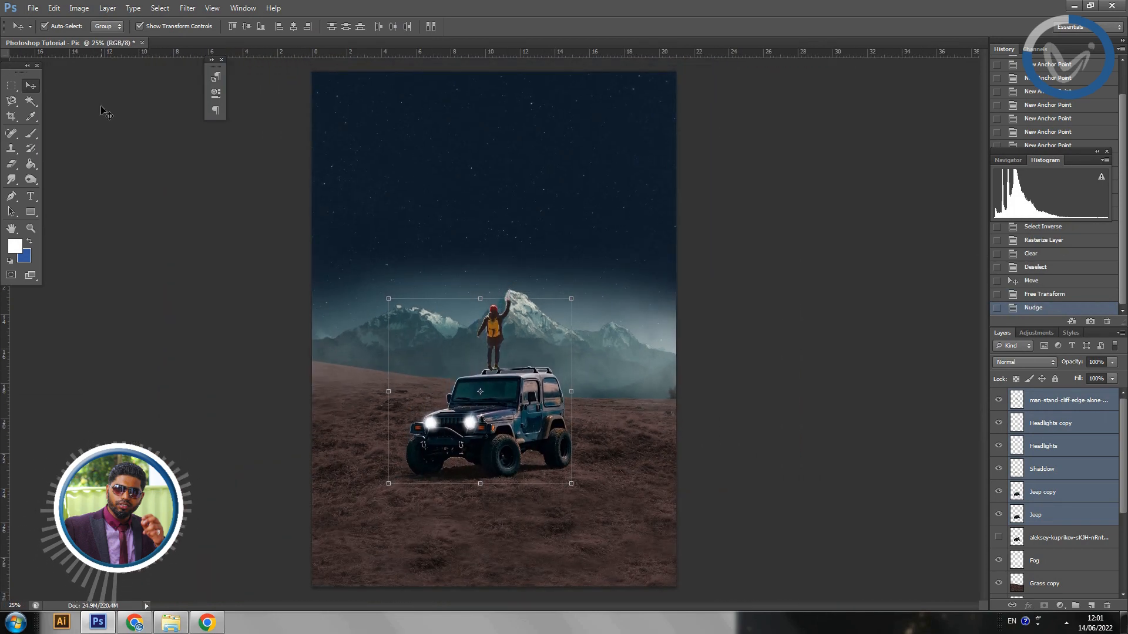
key(Up)
key(Up)
key(Up)
key(Up)
key(Up)
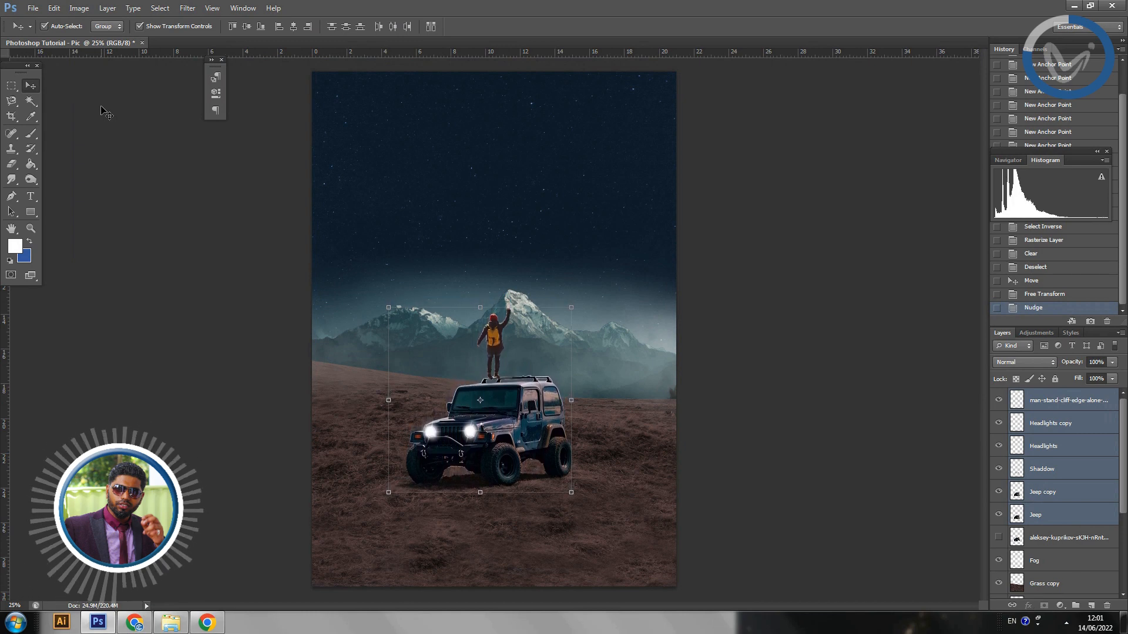
key(Down)
key(Down)
key(Down)
key(Down)
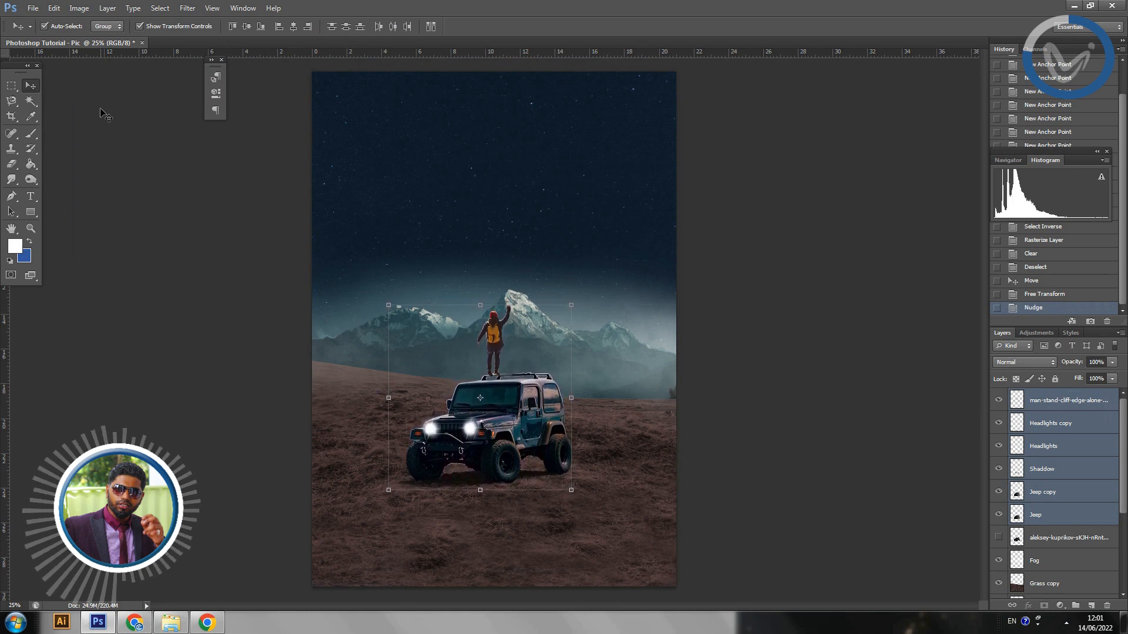
key(Up)
key(Up)
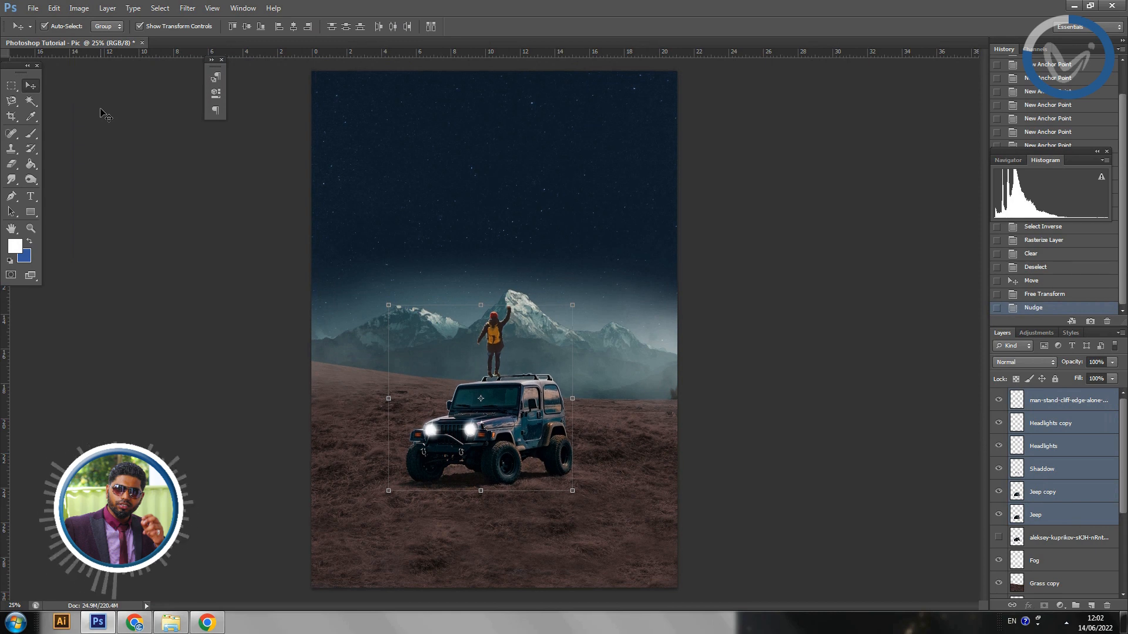
Scale only the backpacker up to about 142% and place him over the jeep's rear side.
key(ctrl+plus)
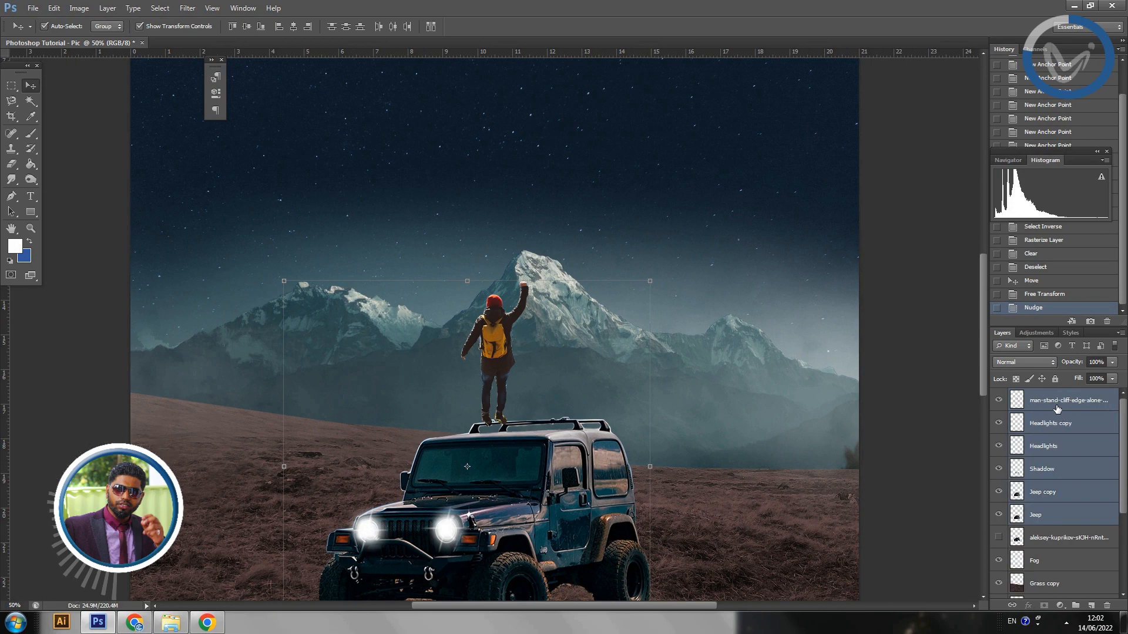
click(1046, 404)
scroll(502, 386, down, 2)
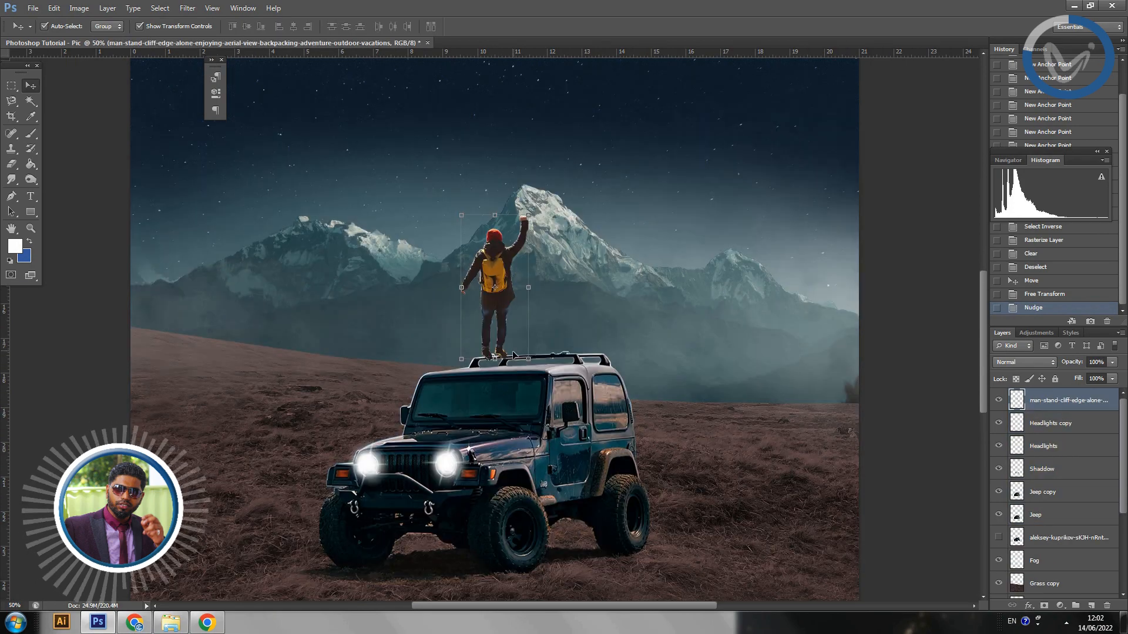
drag(531, 214, 558, 195)
drag(513, 261, 587, 402)
drag(621, 333, 635, 298)
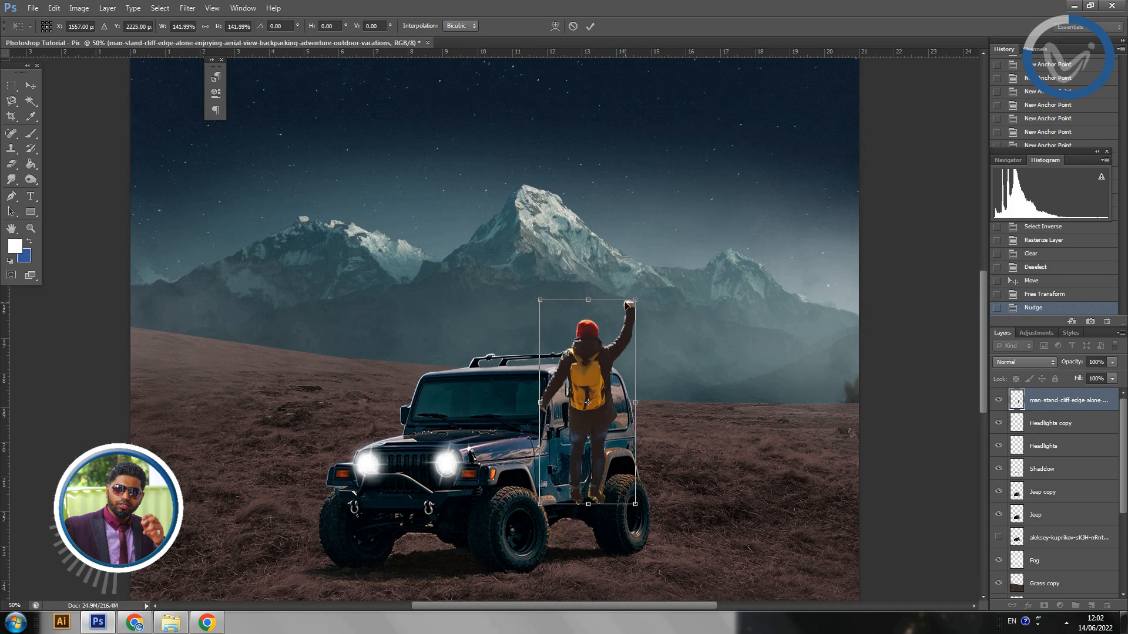
key(Return)
Move the enlarged backpacker back onto the front of the roof rack and scale him down, with the last resize about 94%.
key(ctrl+t)
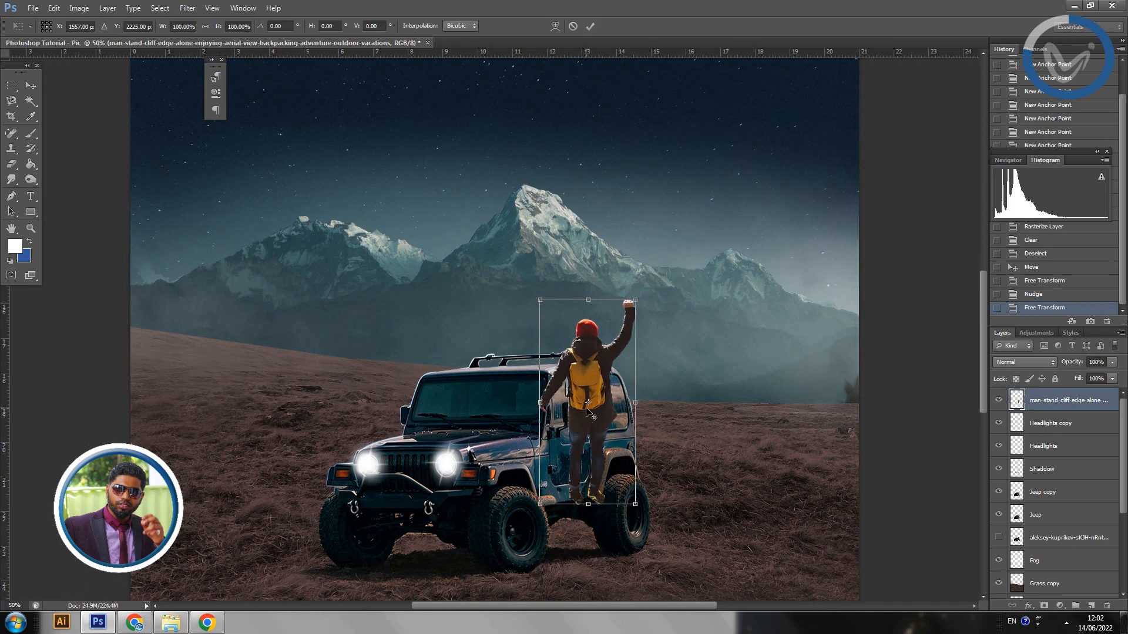
drag(578, 378, 490, 242)
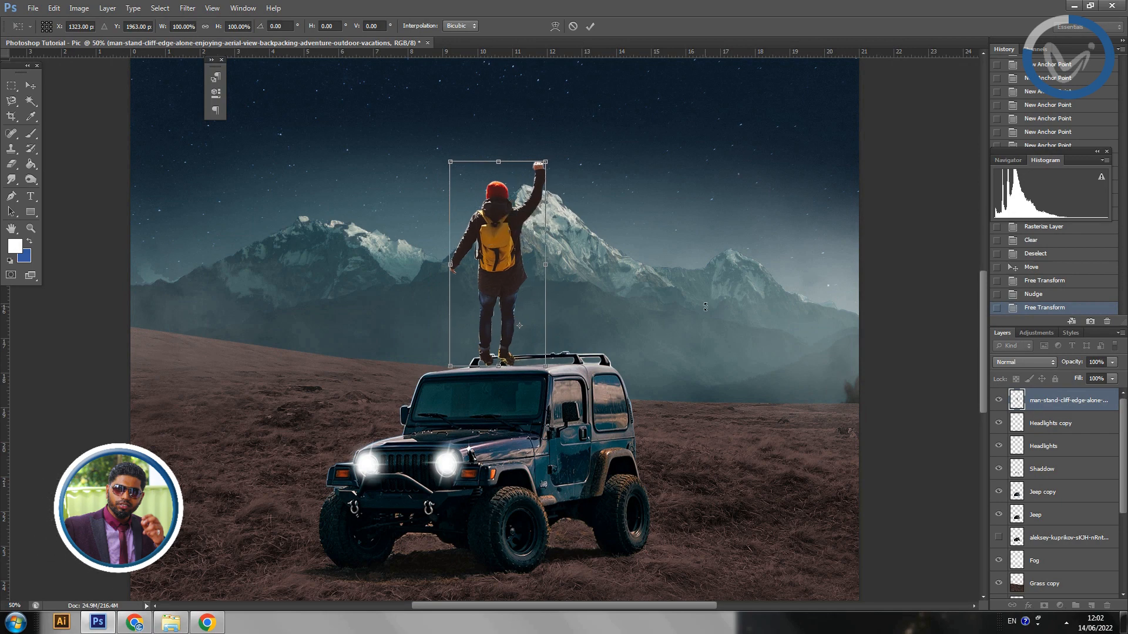
key(ctrl+minus)
key(ctrl+minus)
key(ctrl+minus)
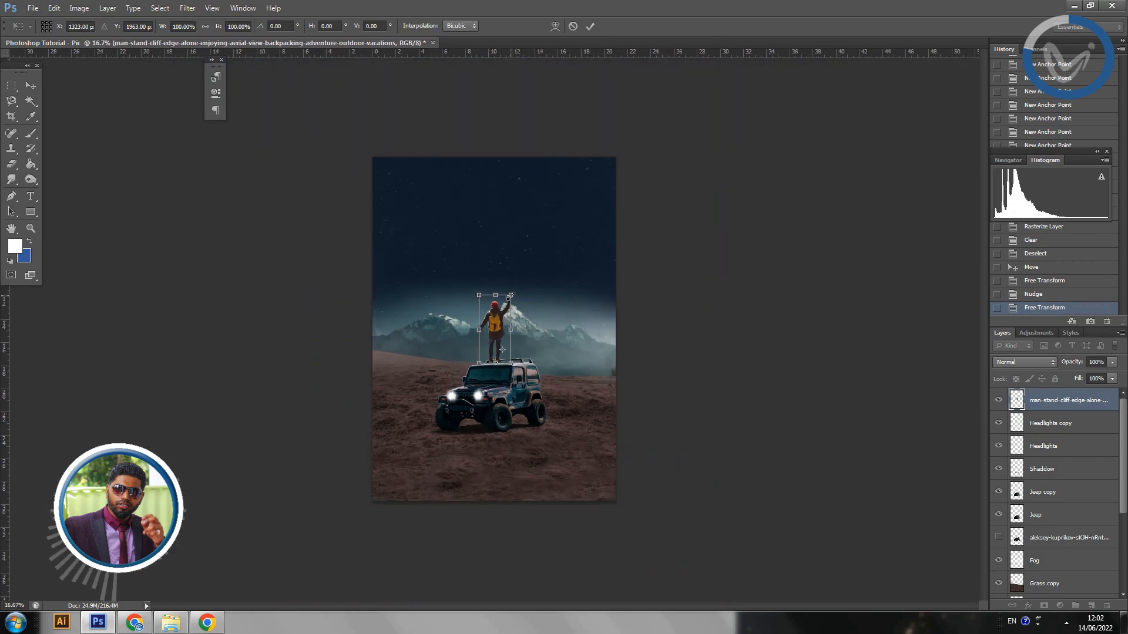
drag(510, 296, 505, 306)
key(Return)
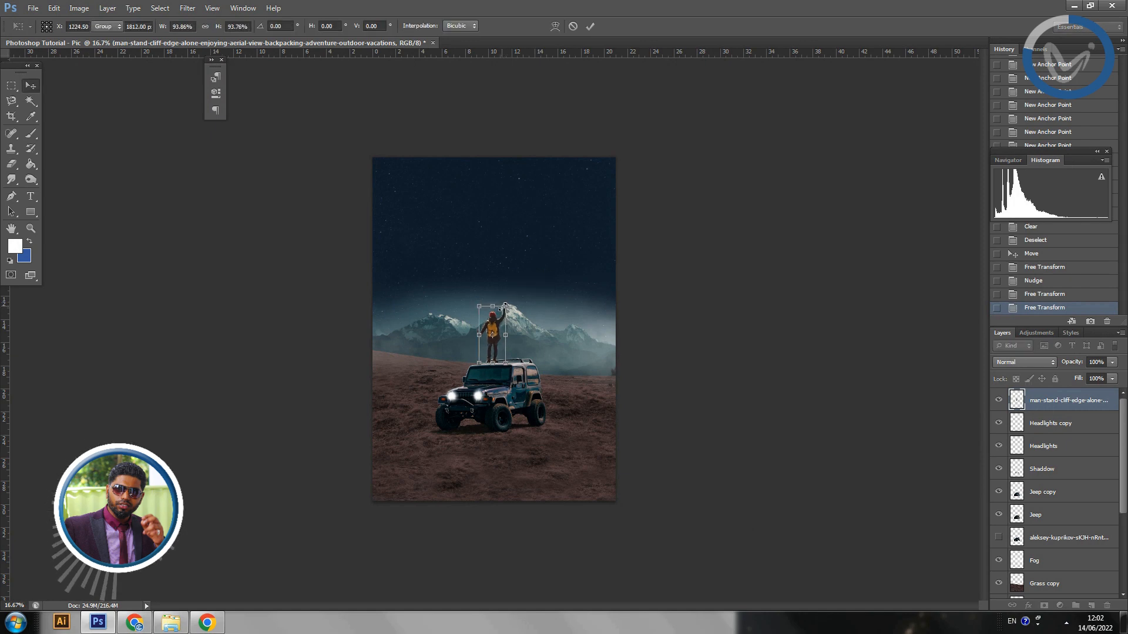
key(Return)
Nudge the backpacker slightly right and up to stand on the front of the jeep's roof rack.
scroll(505, 307, up, 2)
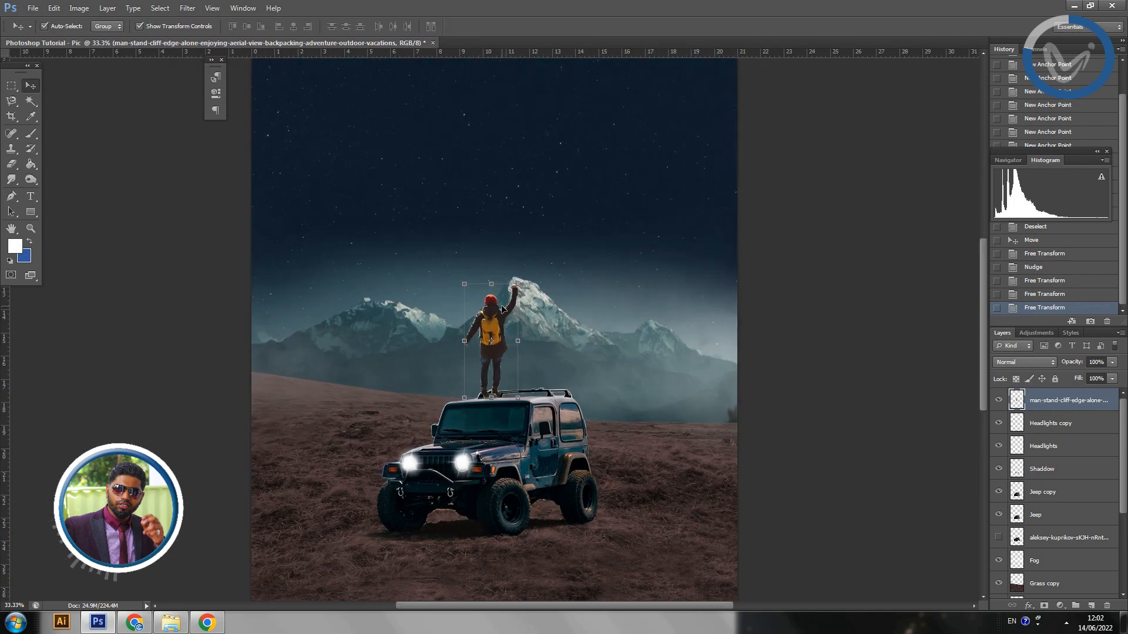
scroll(502, 309, up, 1)
key(Right)
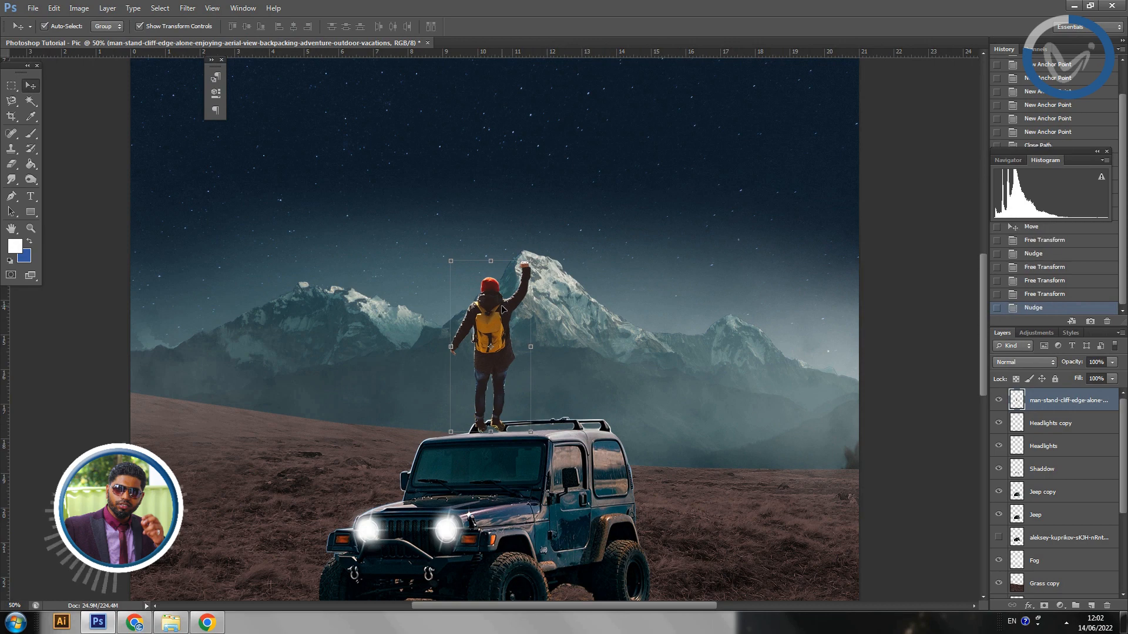
key(Right)
key(Right)
key(Right)
key(Right)
key(Up)
key(Up)
key(Up)
key(Up)
key(Up)
key(Up)
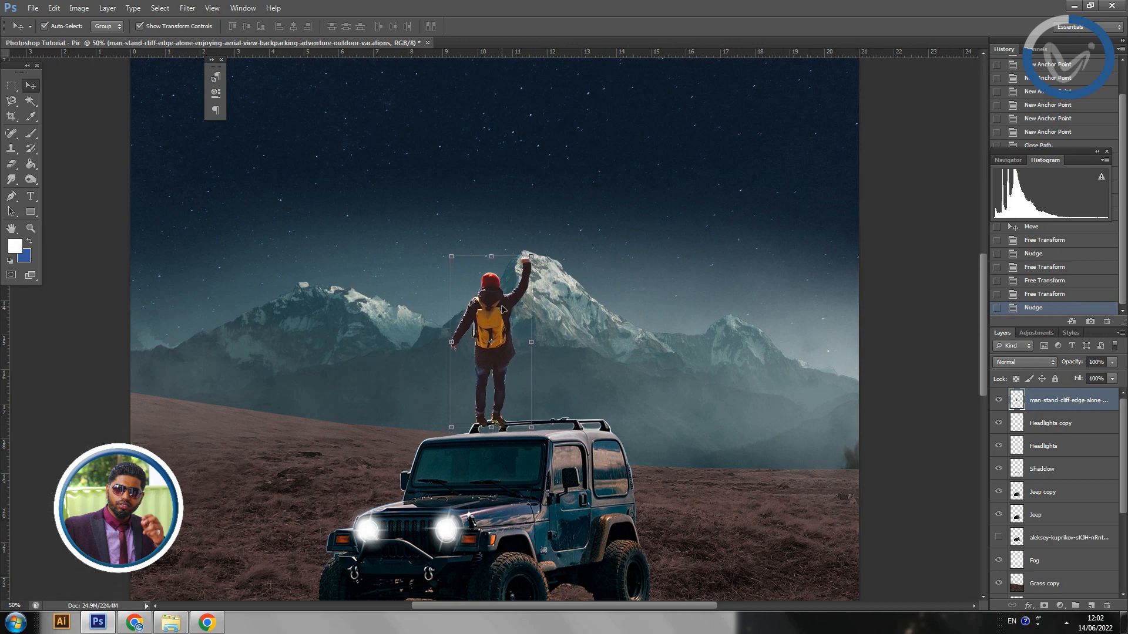
key(Right)
key(Up)
key(Up)
key(Up)
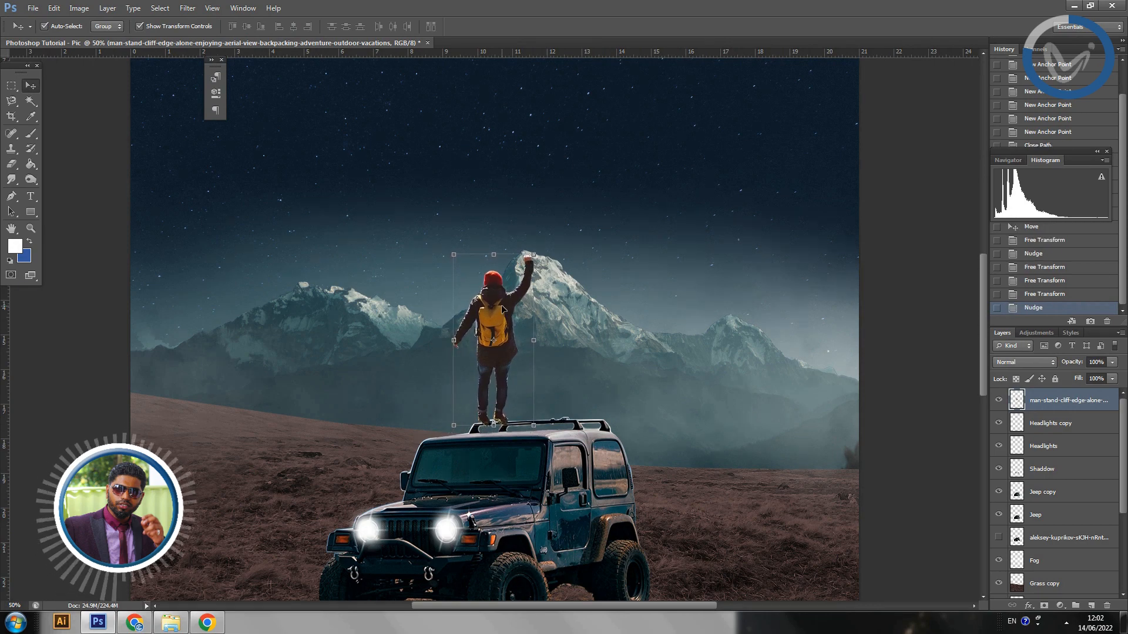
Nudge the backpacker down until his boots overlap the roof rack's rail.
scroll(502, 308, up, 4)
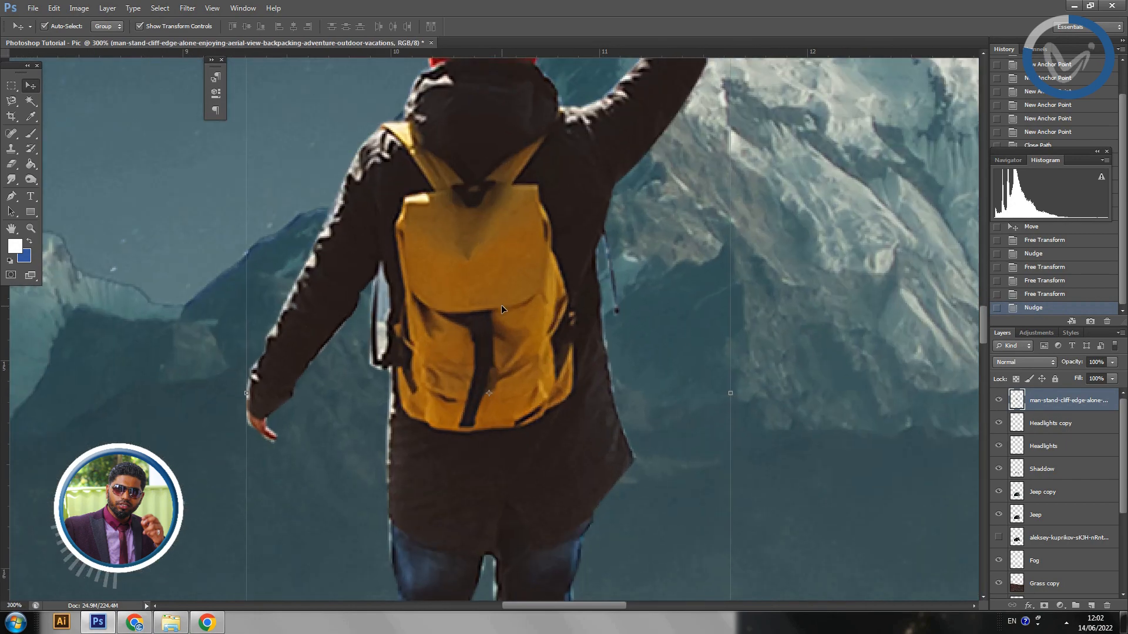
drag(501, 308, 442, 3)
drag(496, 171, 481, 86)
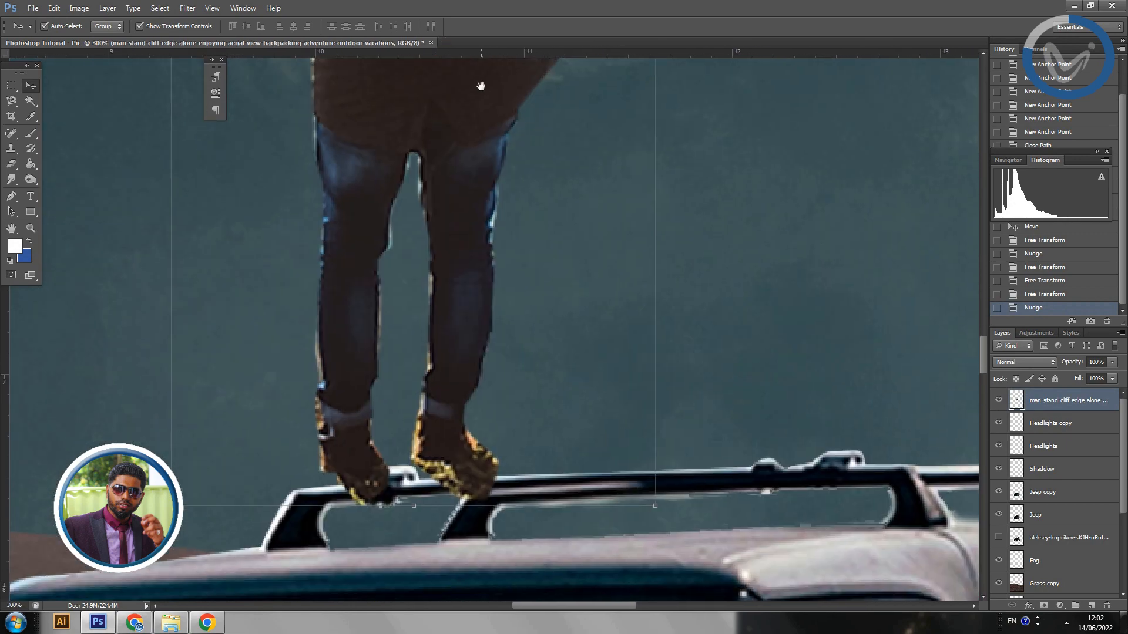
key(Down)
key(Down)
key(Down)
key(Down)
key(Down)
key(Down)
key(Down)
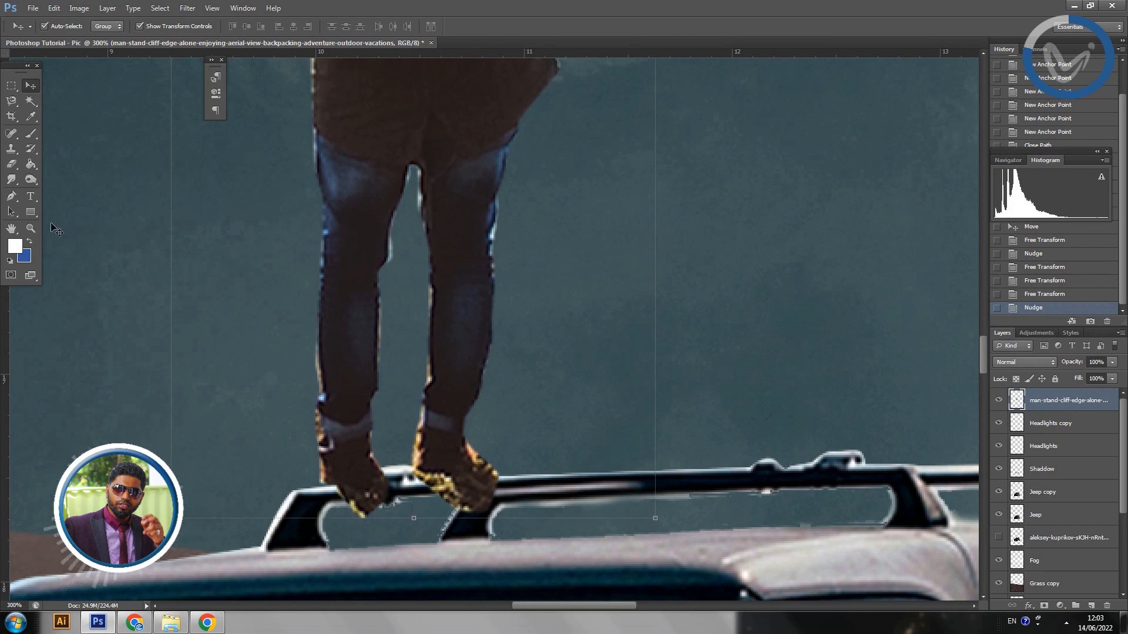
Duplicate the man-stand-cliff-edge layer and hide the original, with the Eraser tool ready for the copy.
click(13, 167)
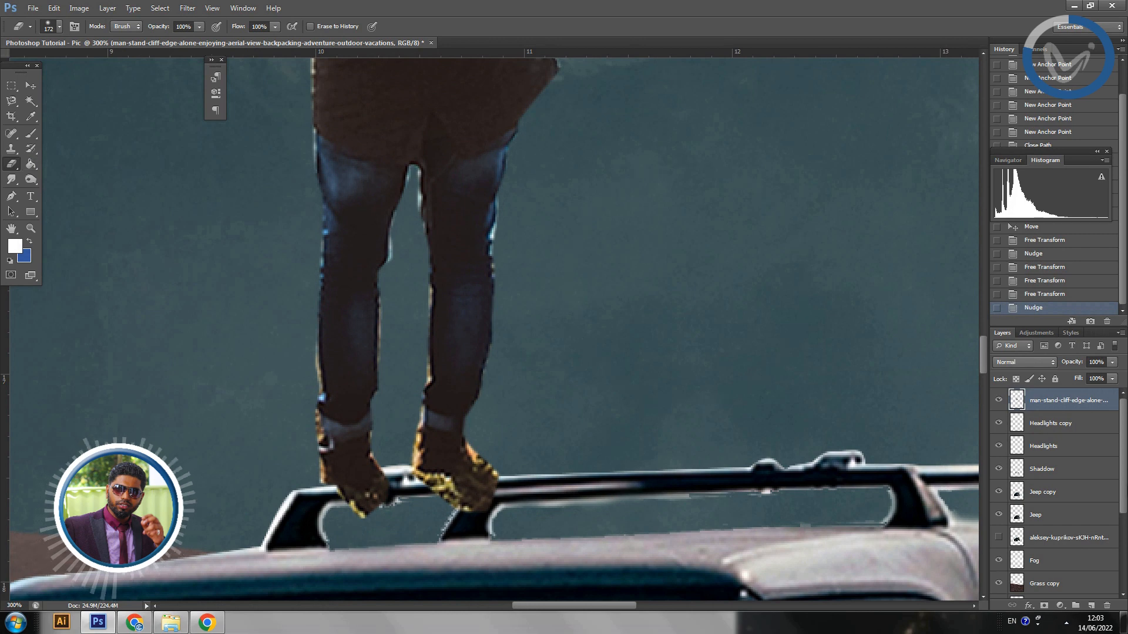
drag(1040, 399, 1091, 606)
click(999, 423)
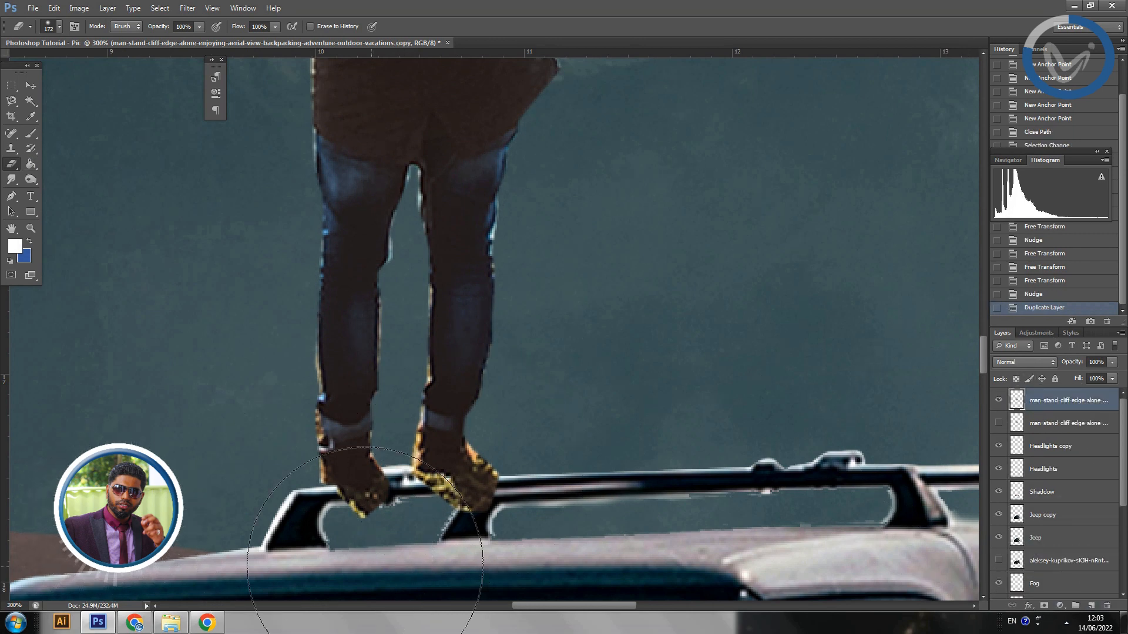
Set the soft eraser to 82 px and erase along the undersides of the backpacker's boots at the rack rail.
click(60, 27)
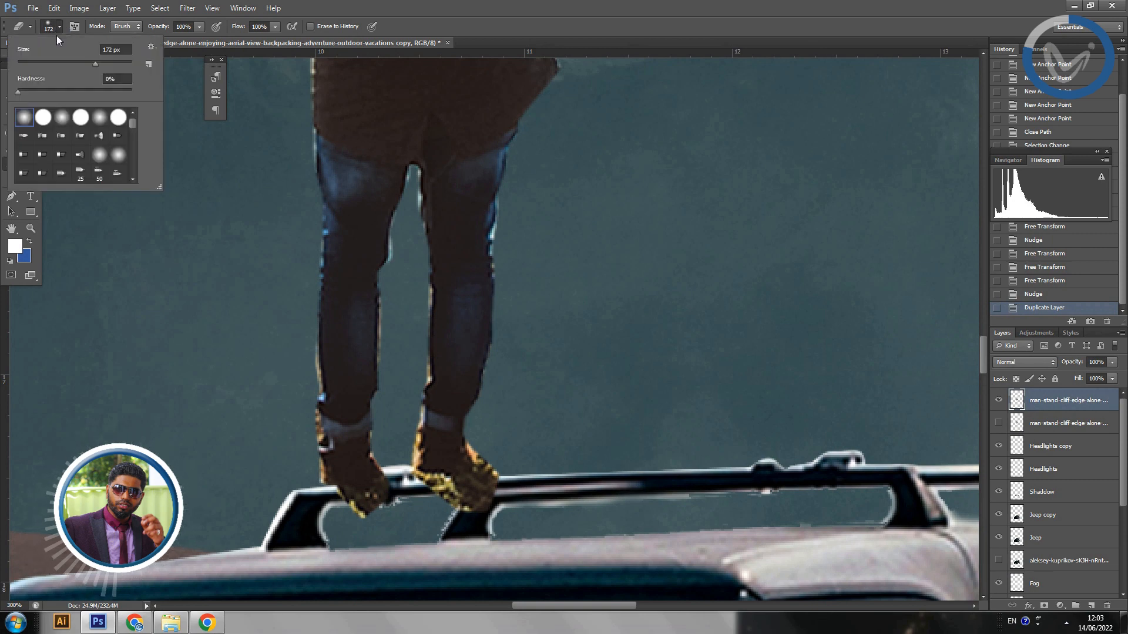
click(65, 64)
click(514, 540)
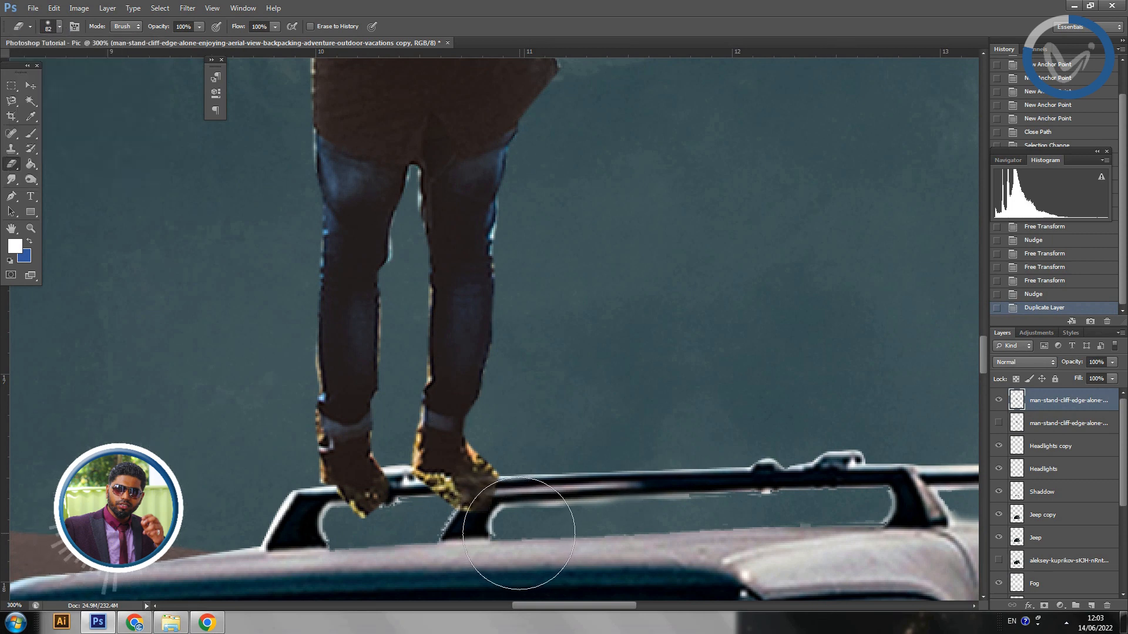
mouse_move(468, 541)
mouse_down()
mouse_move(376, 540)
mouse_move(311, 561)
mouse_up()
Try a 65 px eraser stroke beneath the backpacker's left boot and undo it.
key(ctrl+plus)
key(ctrl+plus)
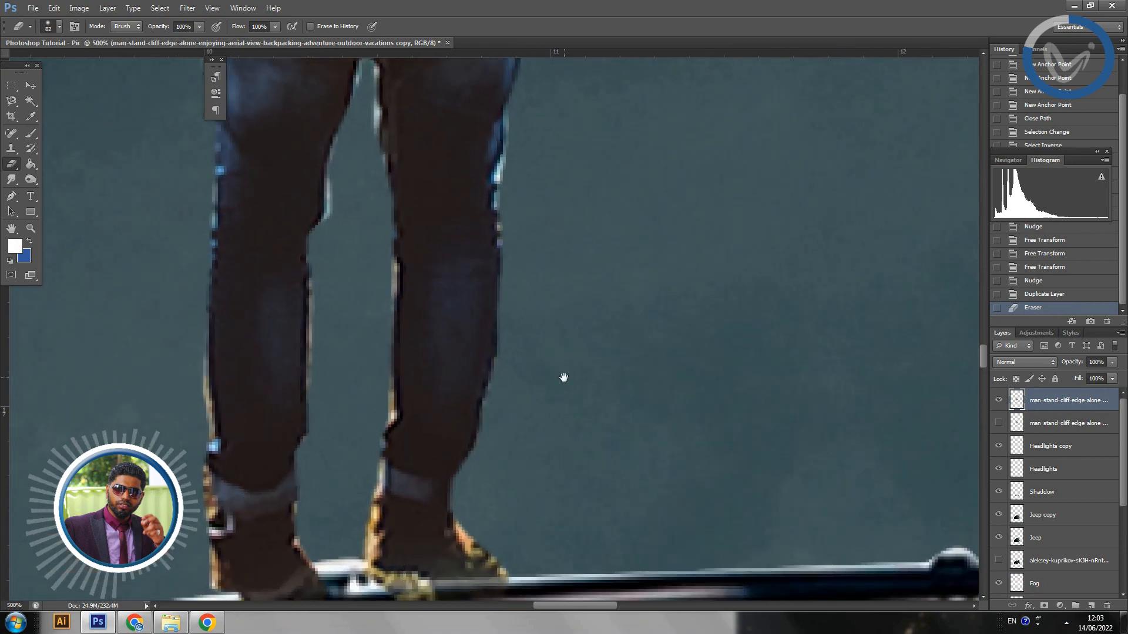
drag(564, 378, 615, 212)
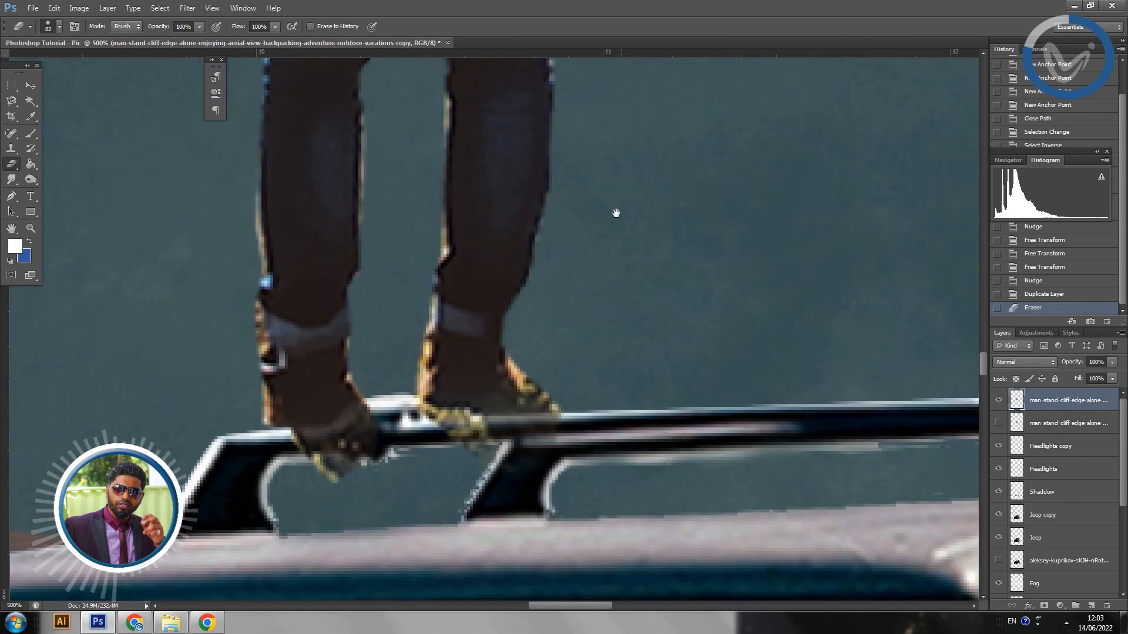
click(59, 27)
drag(57, 63, 54, 63)
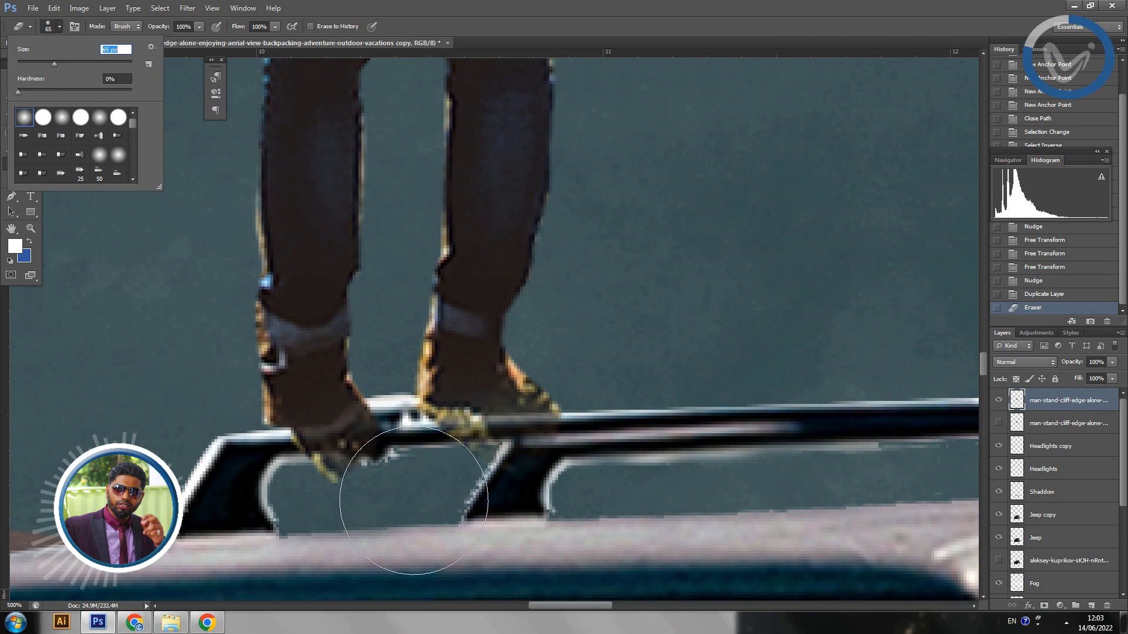
mouse_move(419, 495)
mouse_down()
mouse_move(422, 486)
mouse_move(349, 501)
mouse_up()
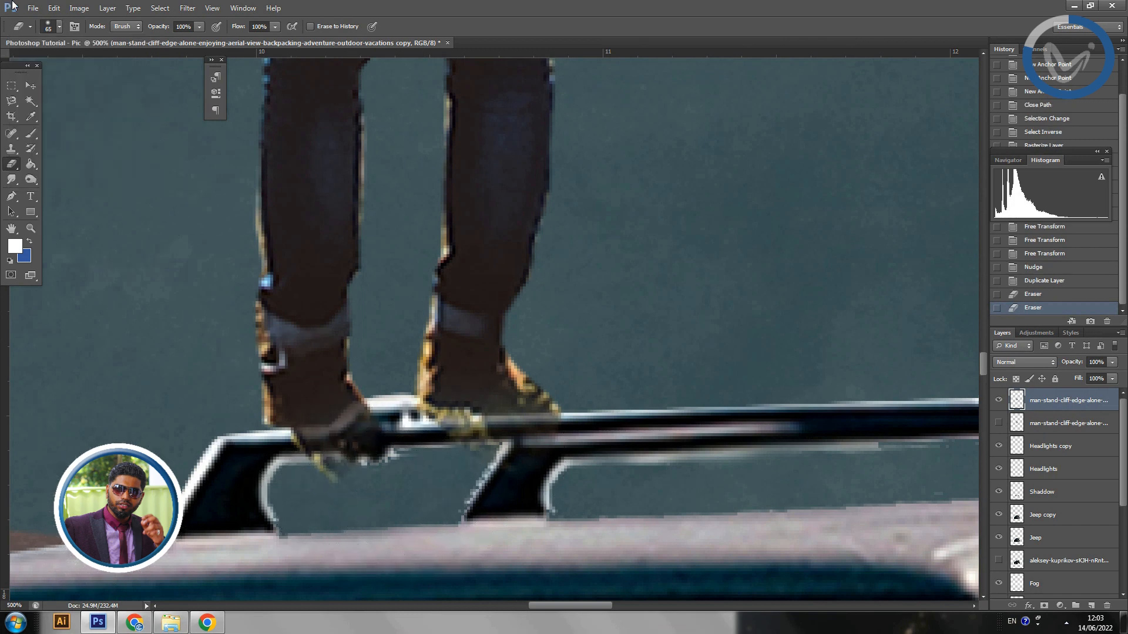
key(ctrl+z)
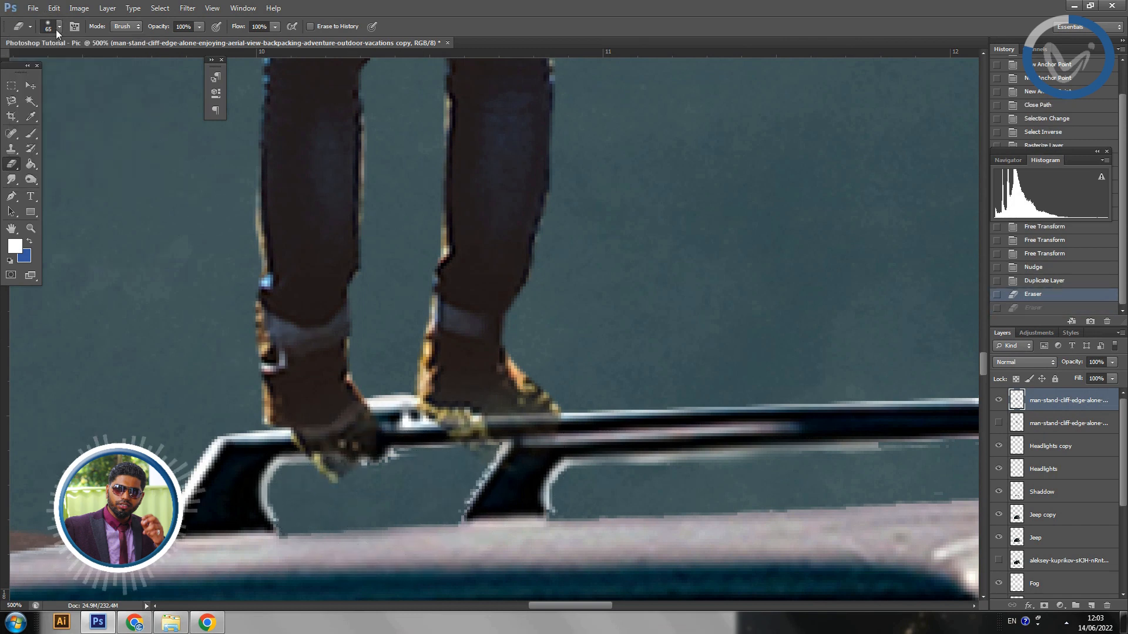
Reduce the eraser to 28 px and erase the boot parts overlapping the roof rack's rail and front bracket.
click(60, 26)
click(34, 63)
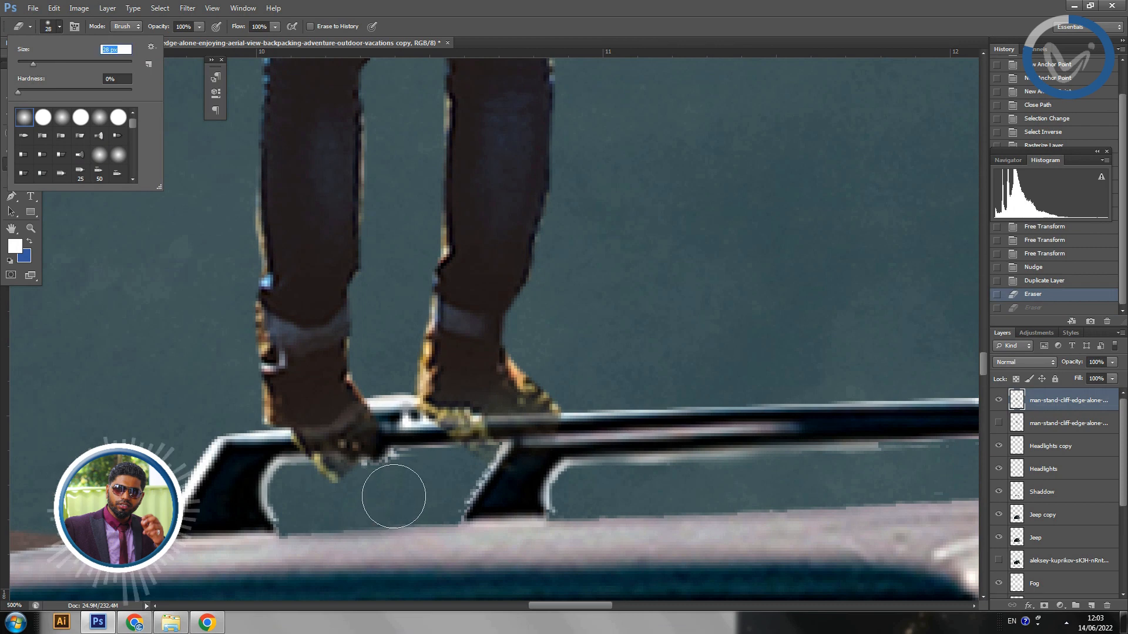
mouse_move(390, 491)
mouse_down()
mouse_move(302, 479)
mouse_move(390, 475)
mouse_move(381, 479)
mouse_move(370, 459)
mouse_move(380, 454)
mouse_move(309, 470)
mouse_move(439, 470)
mouse_move(425, 449)
mouse_move(431, 436)
mouse_move(493, 450)
mouse_up()
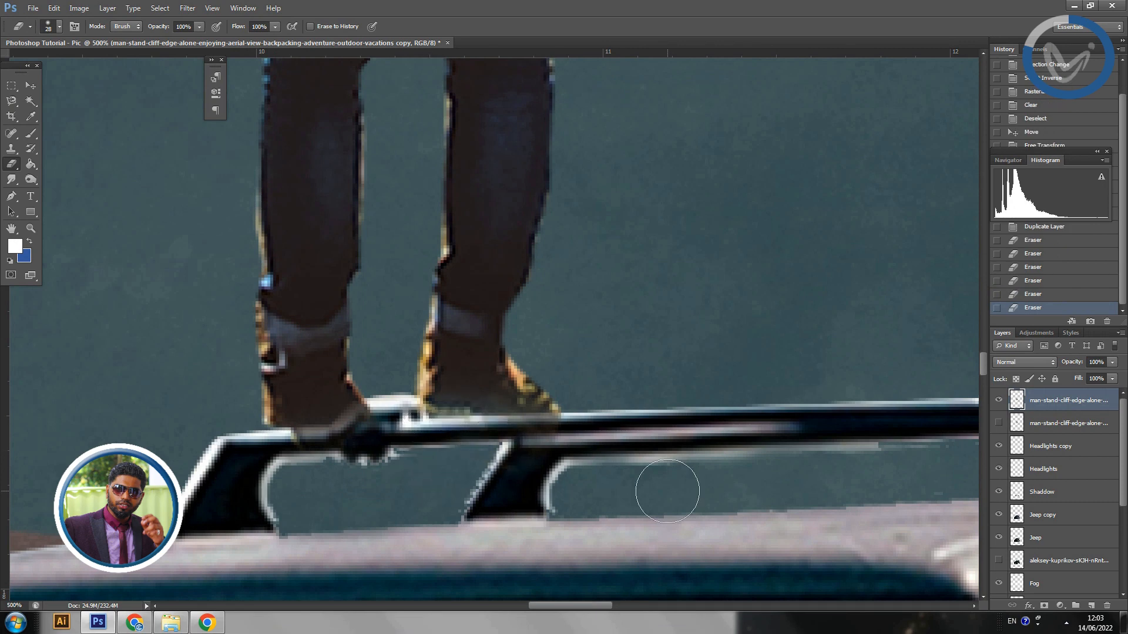
click(365, 433)
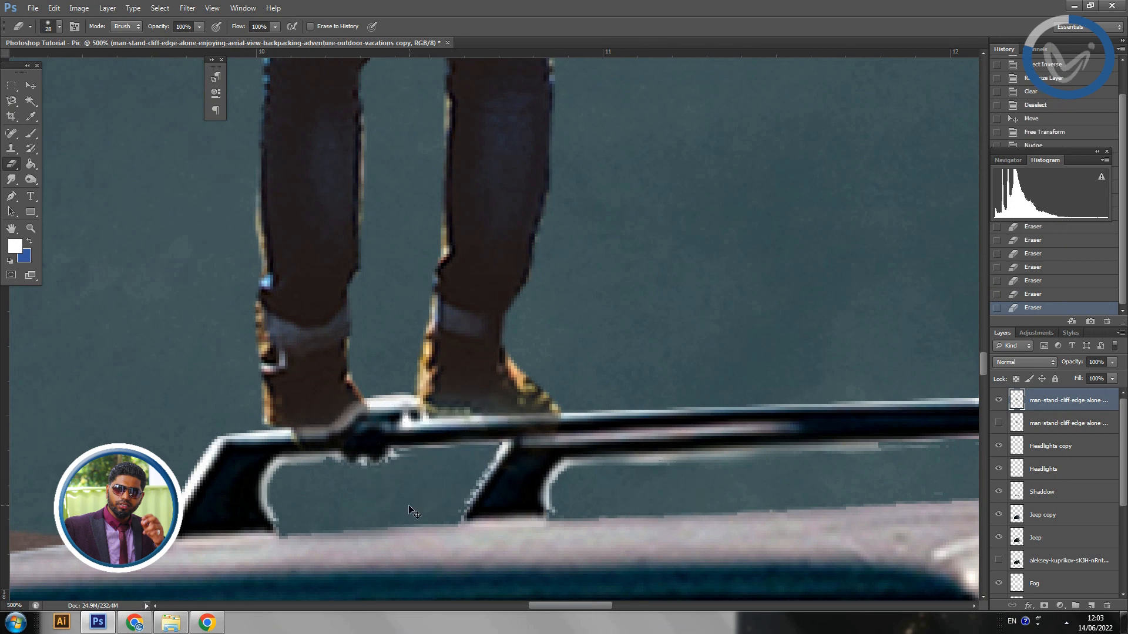
key(ctrl+z)
key(ctrl+z)
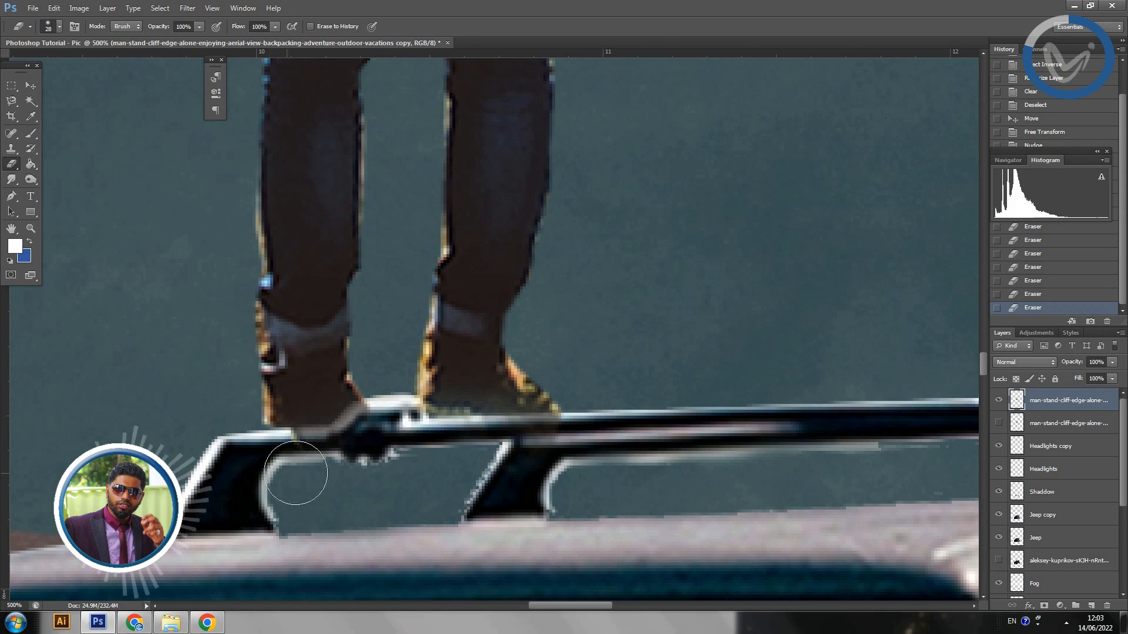
key(ctrl+minus)
key(ctrl+minus)
key(ctrl+minus)
key(ctrl+minus)
key(ctrl+minus)
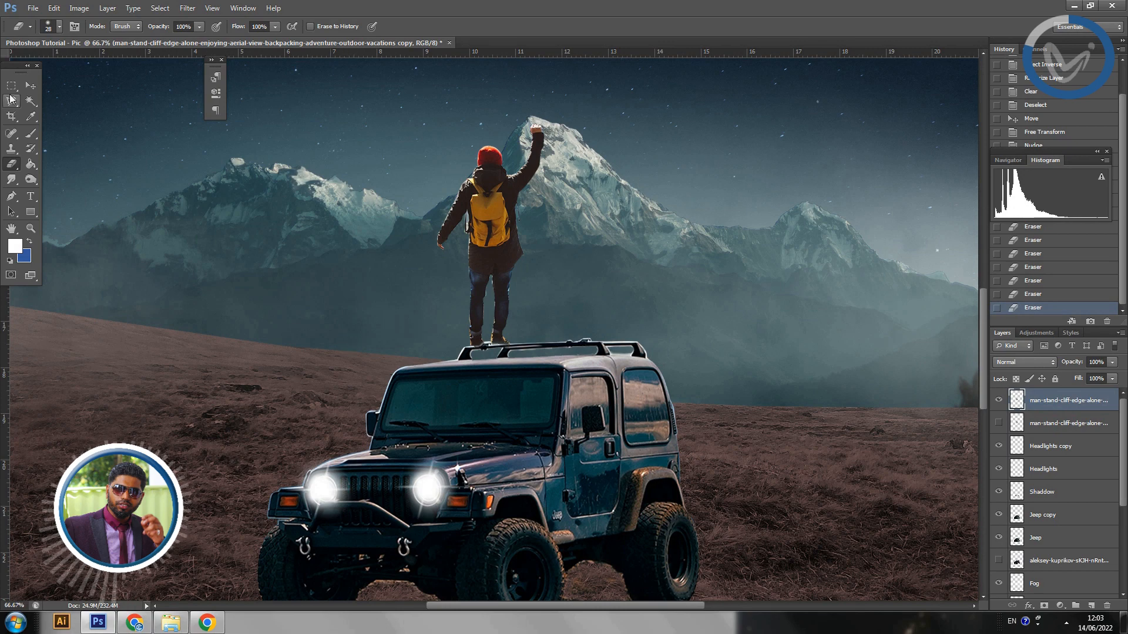
Move the backpacker right along the jeep's roof rack, and nudge him back left until he stands near the rack's middle.
click(32, 87)
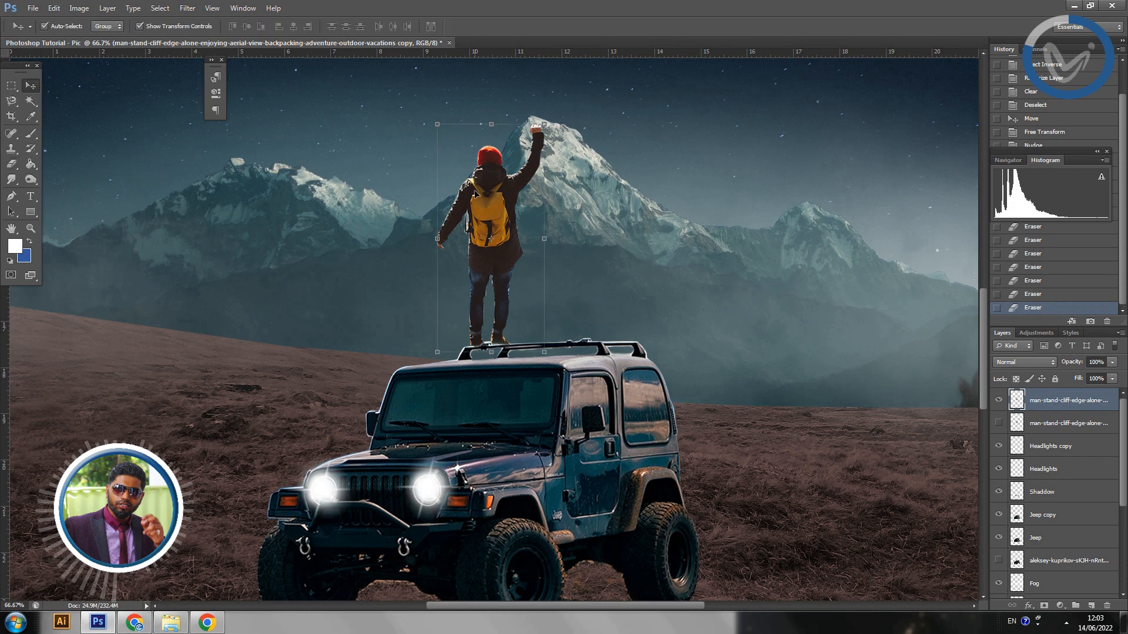
drag(481, 201, 575, 197)
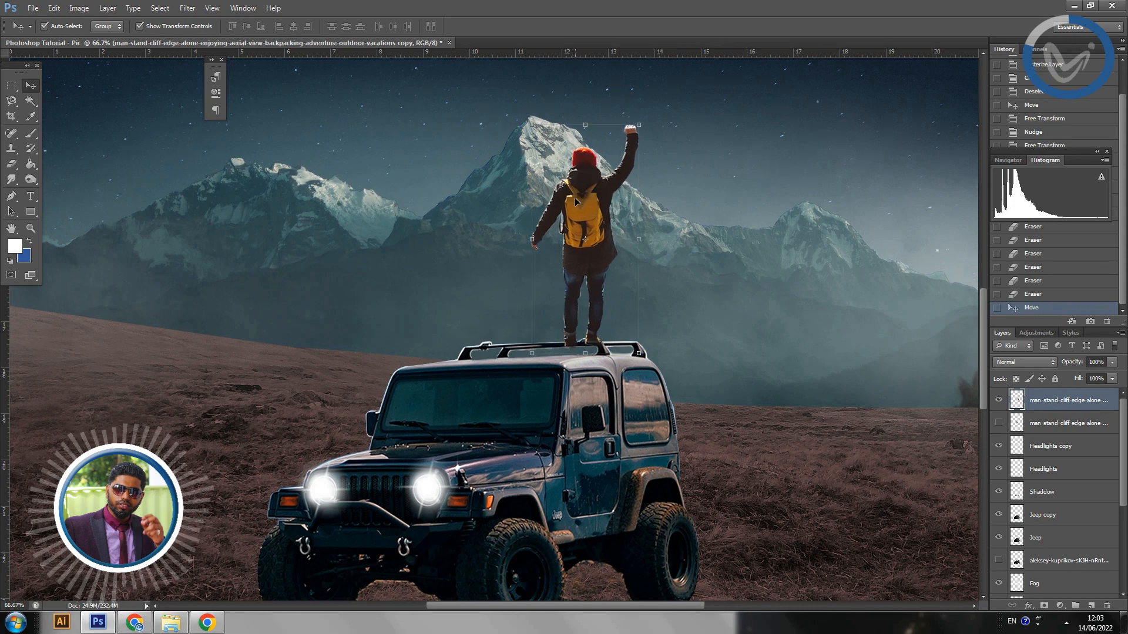
key(ctrl+minus)
key(ctrl+minus)
key(ctrl+minus)
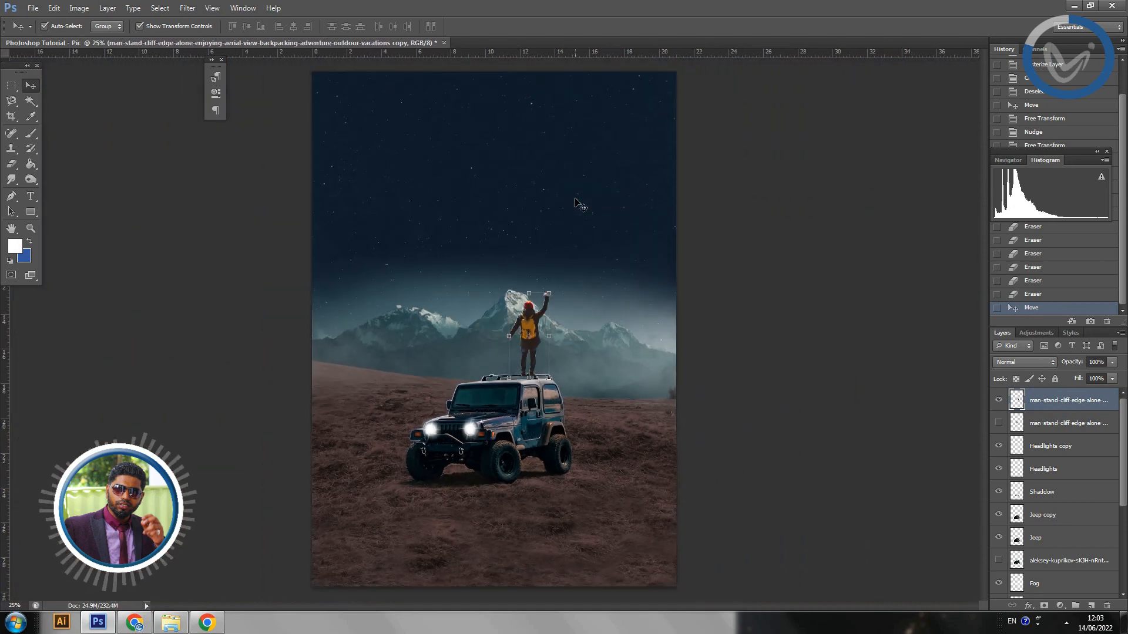
key(Left)
key(Left)
key(Left)
key(Left)
key(Left)
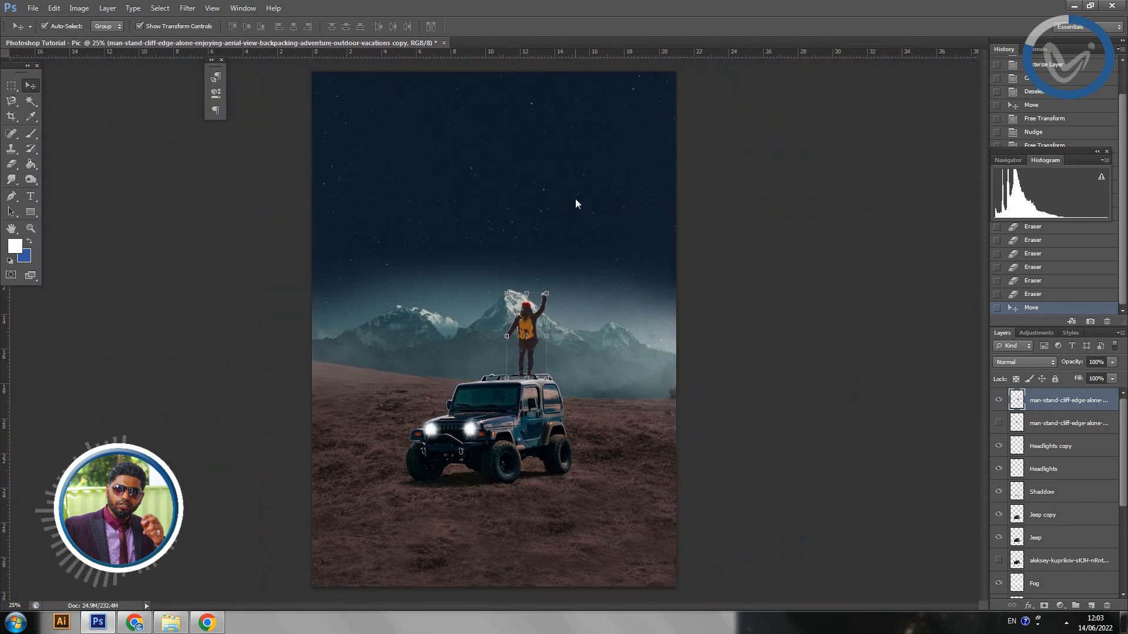
key(Left)
key(Left)
key(Left)
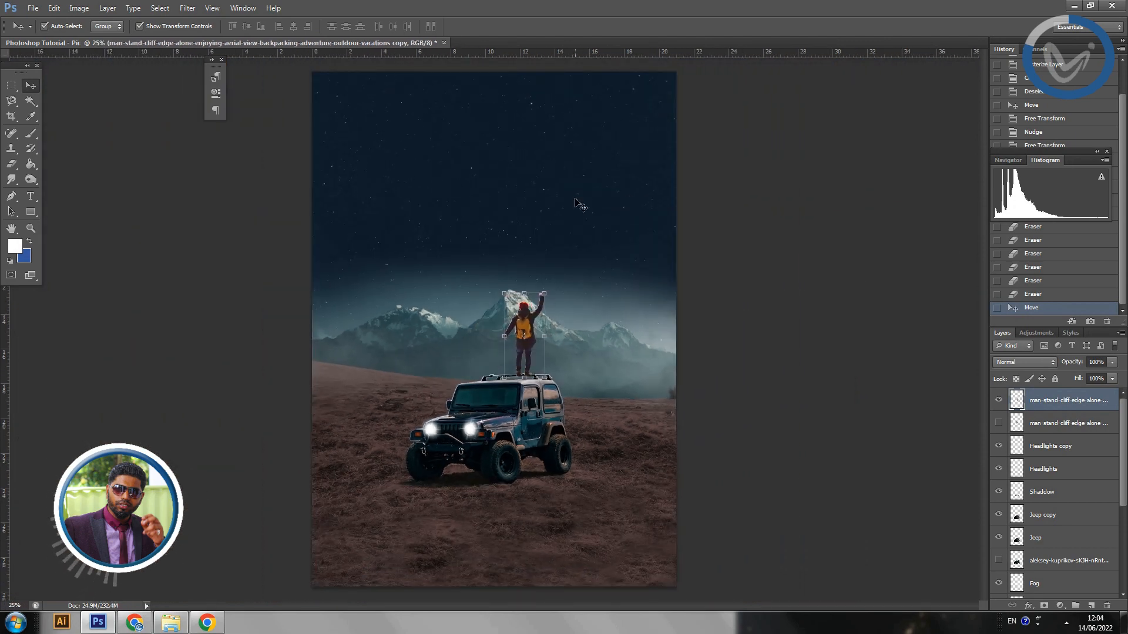
key(Left)
key(Left)
key(Left)
key(Left)
key(Left)
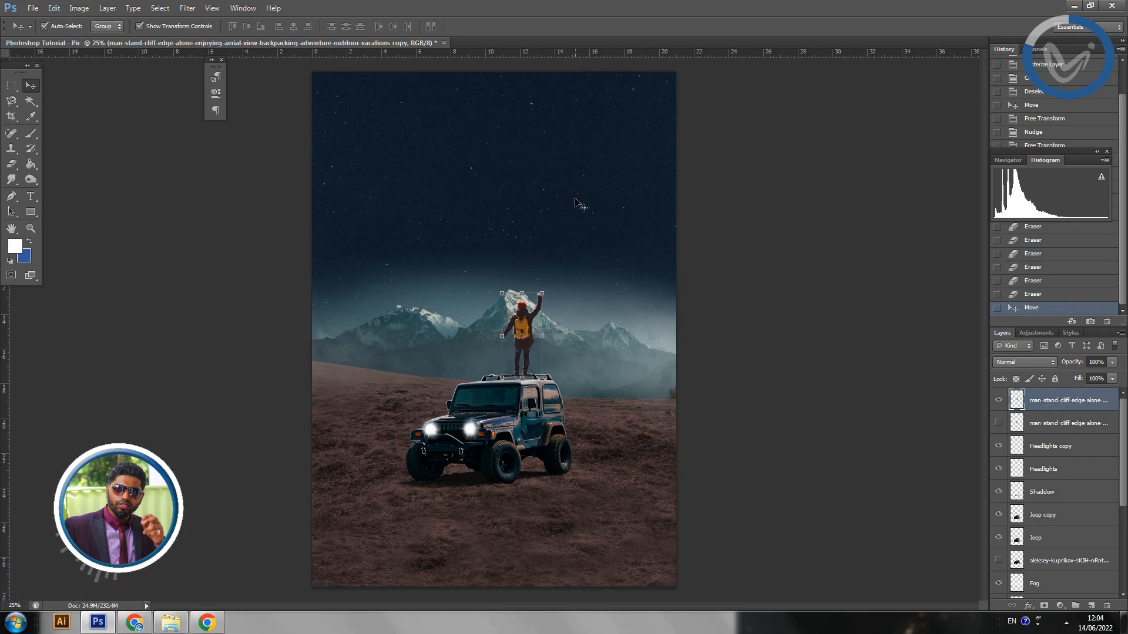
key(Right)
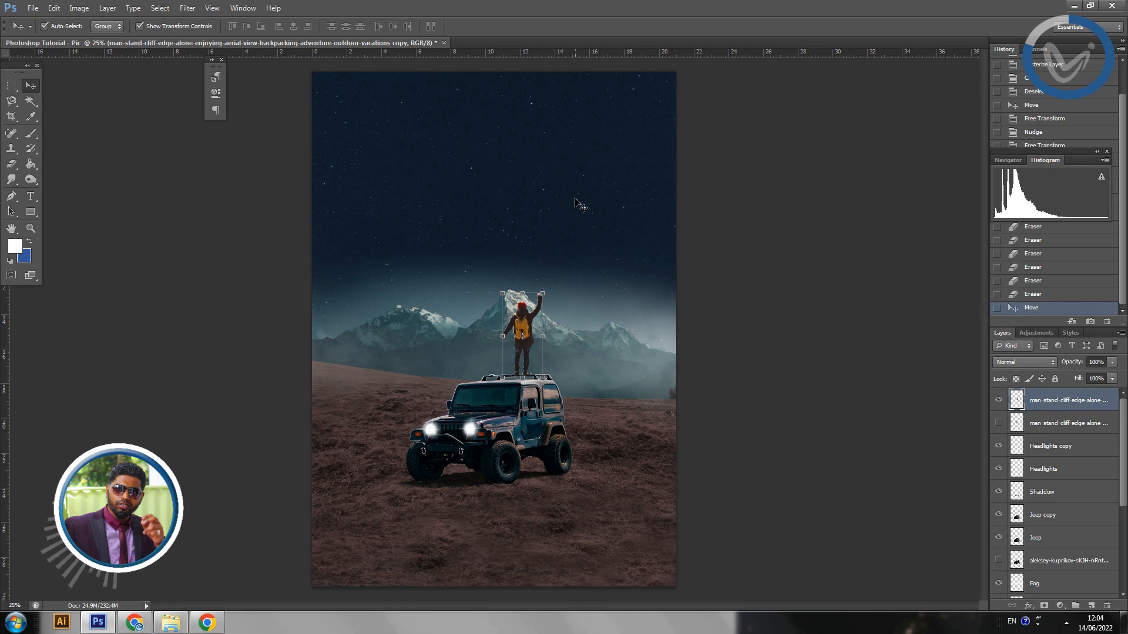
Nudge the backpacker up and slightly right so his boots rest on the roof rack's upper rail.
key(ctrl+plus)
key(ctrl+plus)
key(ctrl+plus)
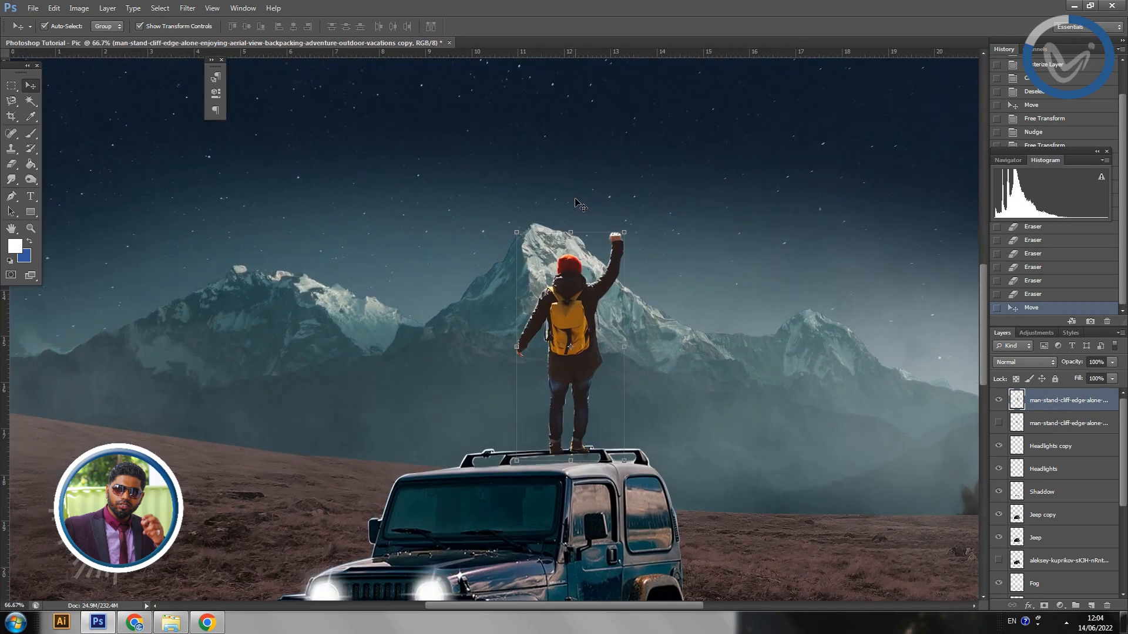
key(ctrl+plus)
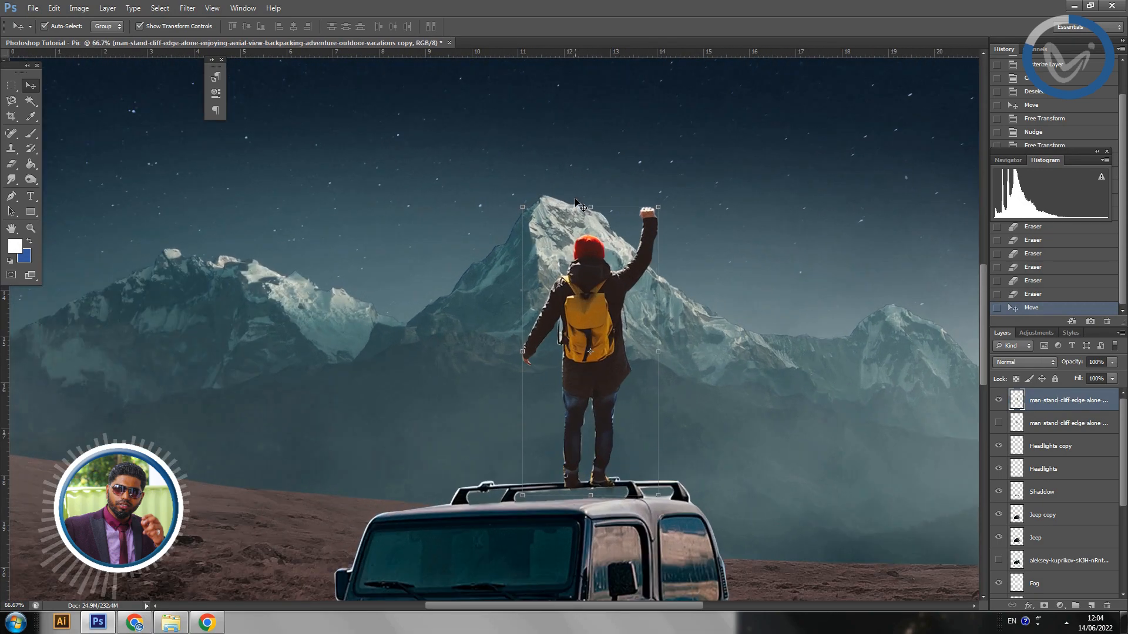
drag(575, 198, 507, 97)
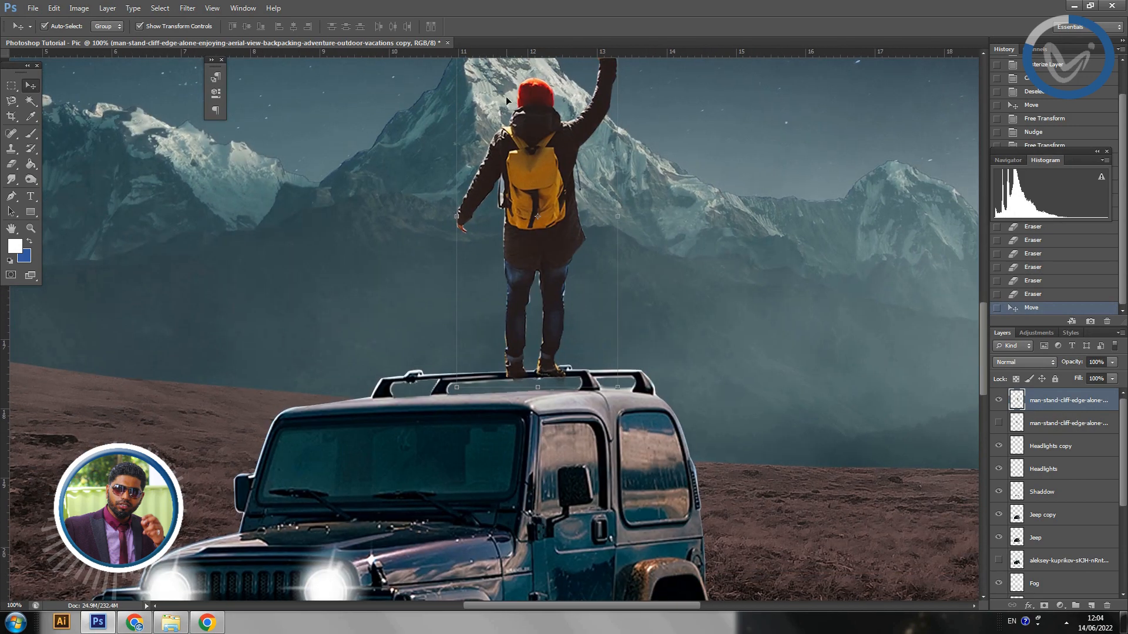
key(Up)
key(Up)
key(Up)
key(Up)
key(Up)
key(Up)
key(Up)
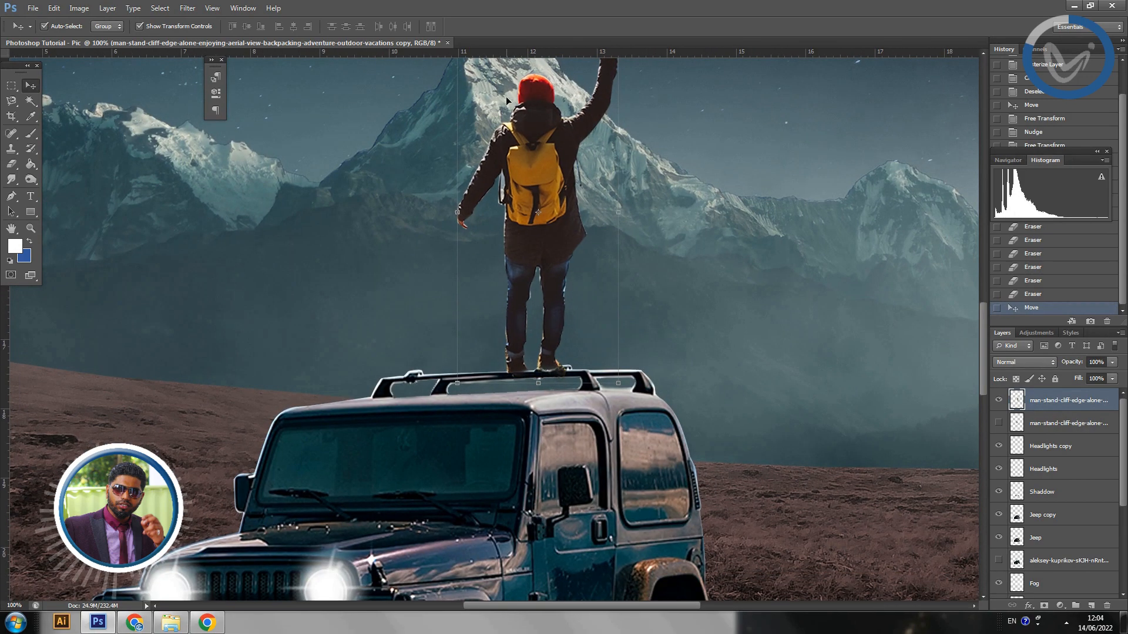
key(Right)
key(Right)
key(Right)
key(Right)
key(Right)
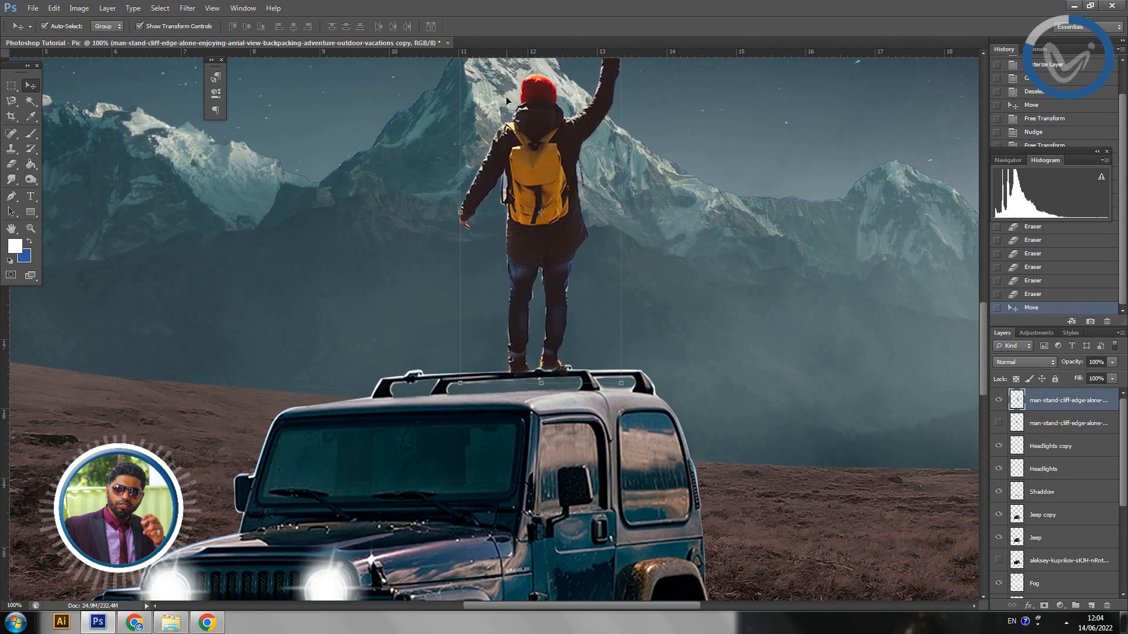
key(Right)
key(Right)
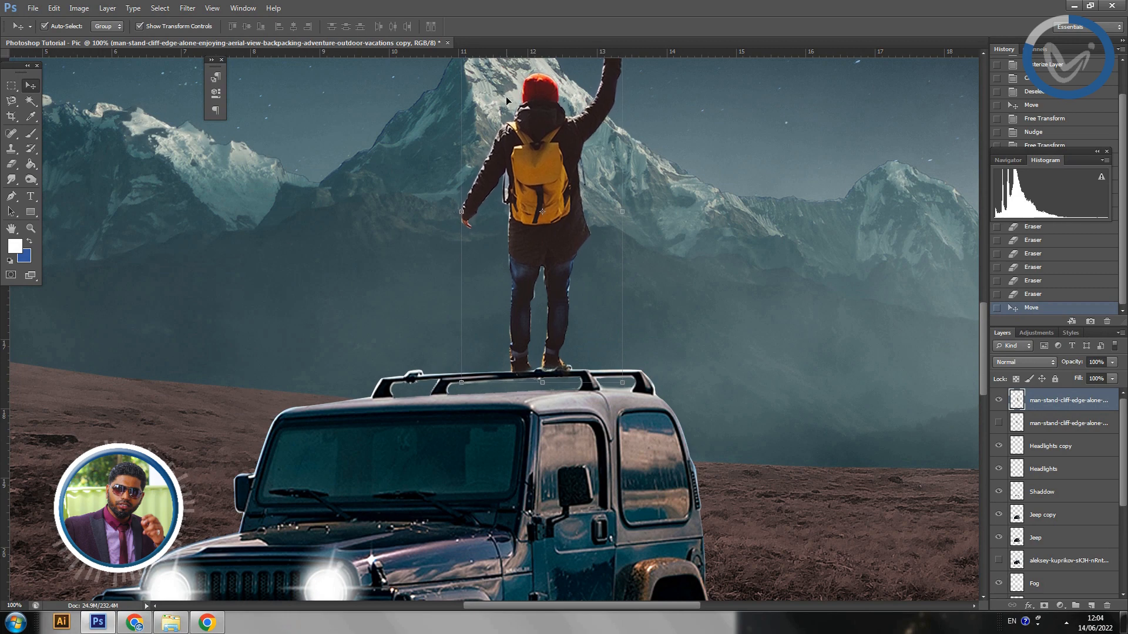
Erase the remaining boot parts that overlap the rack rail beneath the backpacker's feet with the 28 px eraser.
key(ctrl+plus)
key(ctrl+plus)
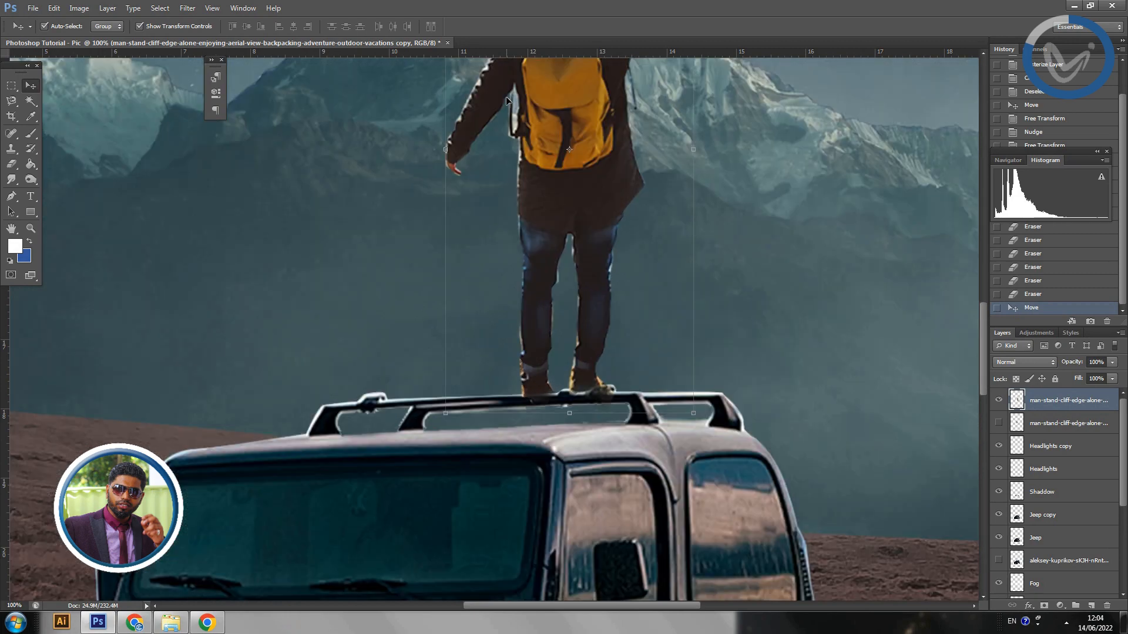
click(10, 168)
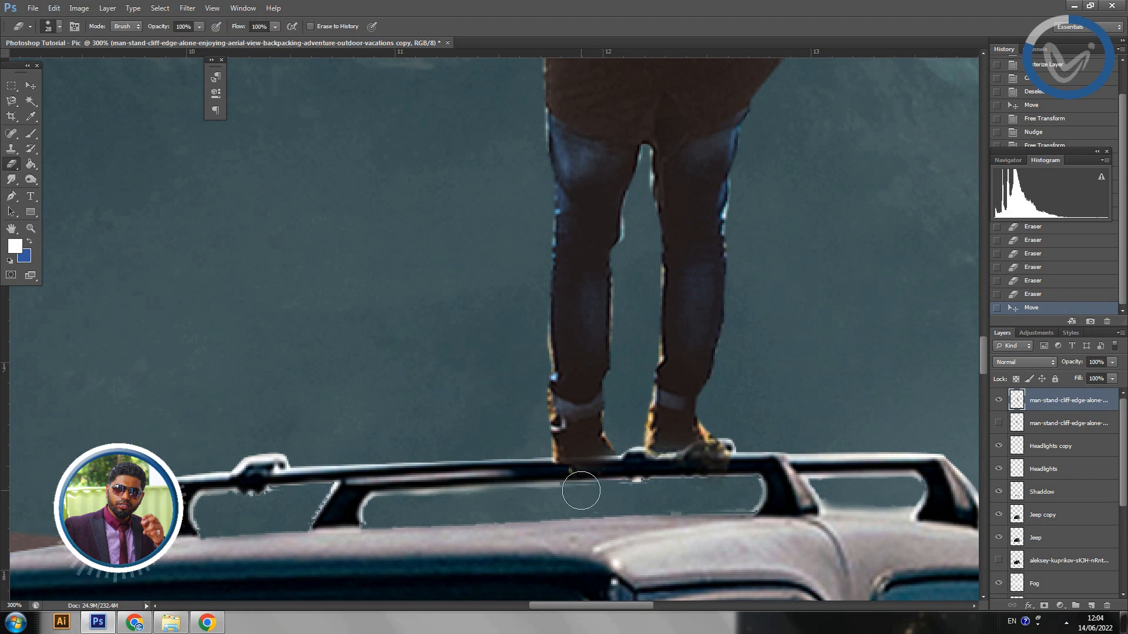
mouse_move(609, 490)
mouse_down()
mouse_move(735, 478)
mouse_move(638, 488)
mouse_up()
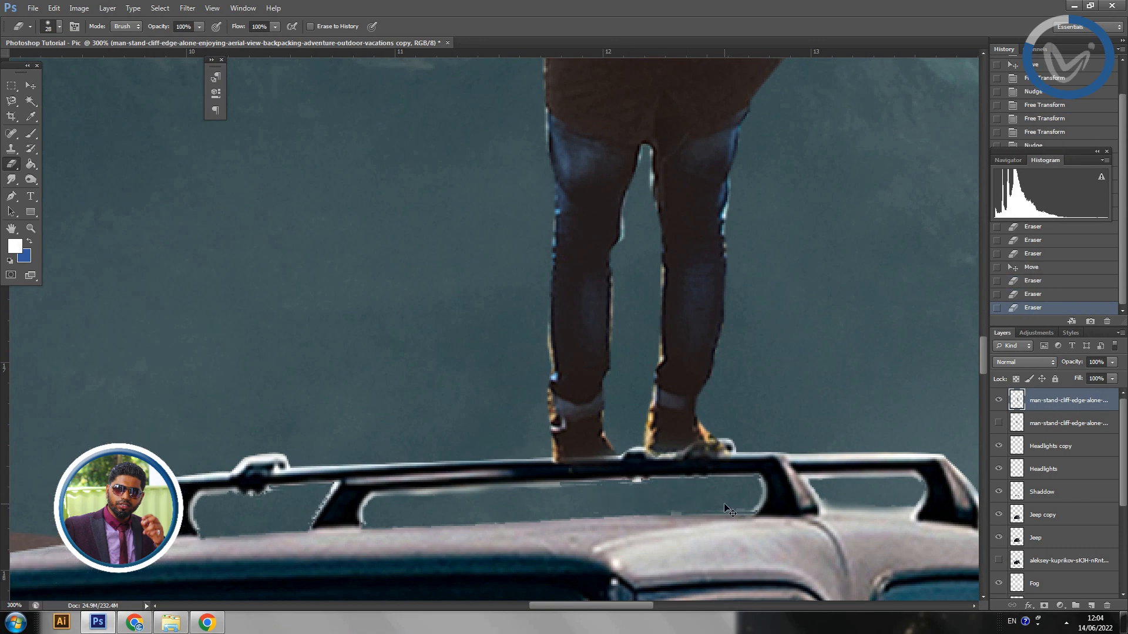
Duplicate the visible man-stand-cliff-edge copy layer.
key(ctrl+minus)
key(ctrl+minus)
key(ctrl+minus)
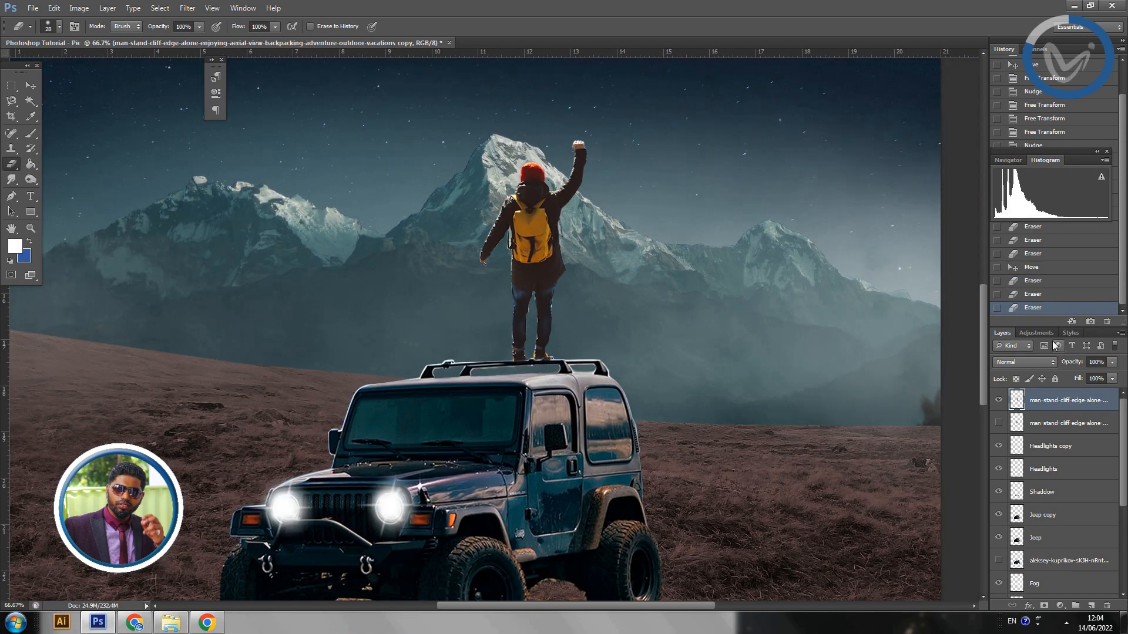
drag(1045, 398, 1090, 600)
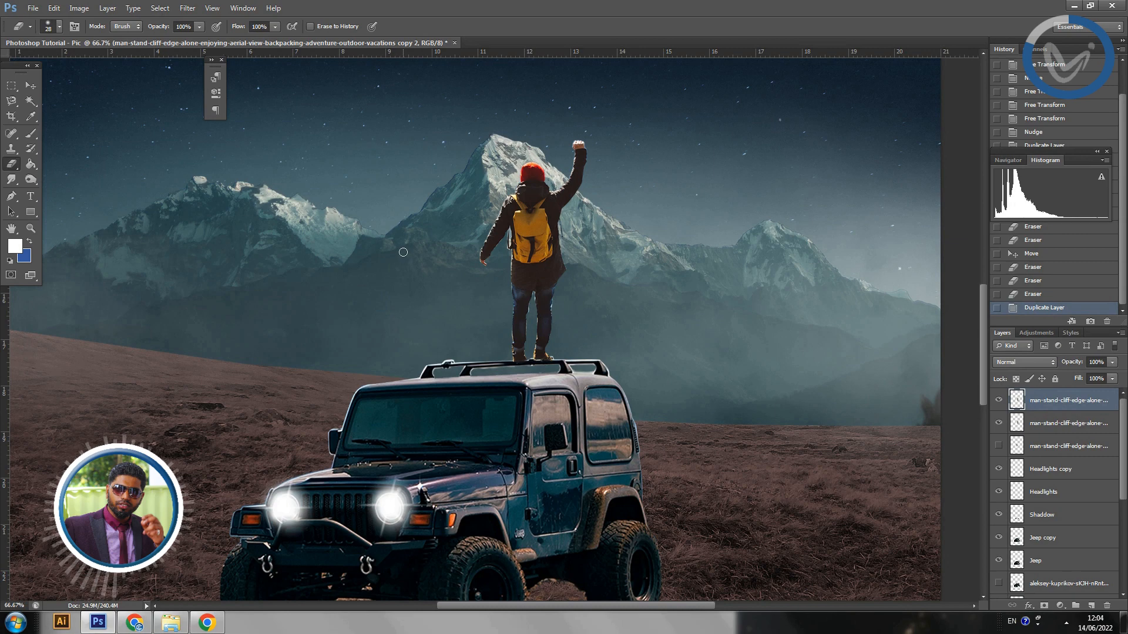
Start a Hue/Saturation adjustment on the duplicate, target the backpack's Yellows, and set hue -22, saturation +10 and lightness -17.
click(79, 8)
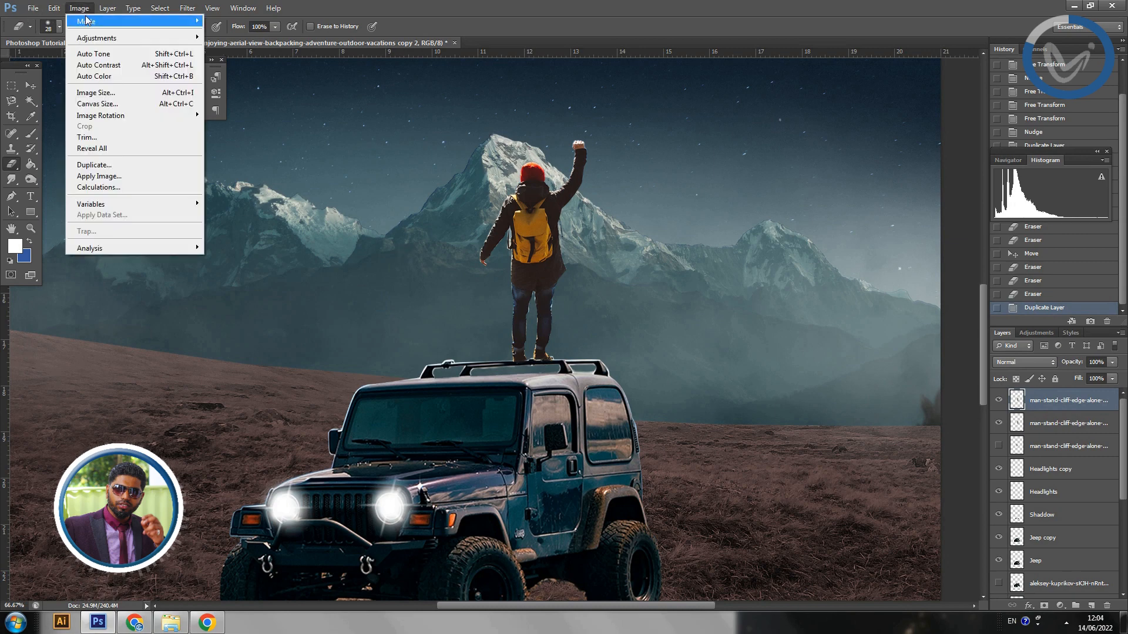
mouse_move(87, 37)
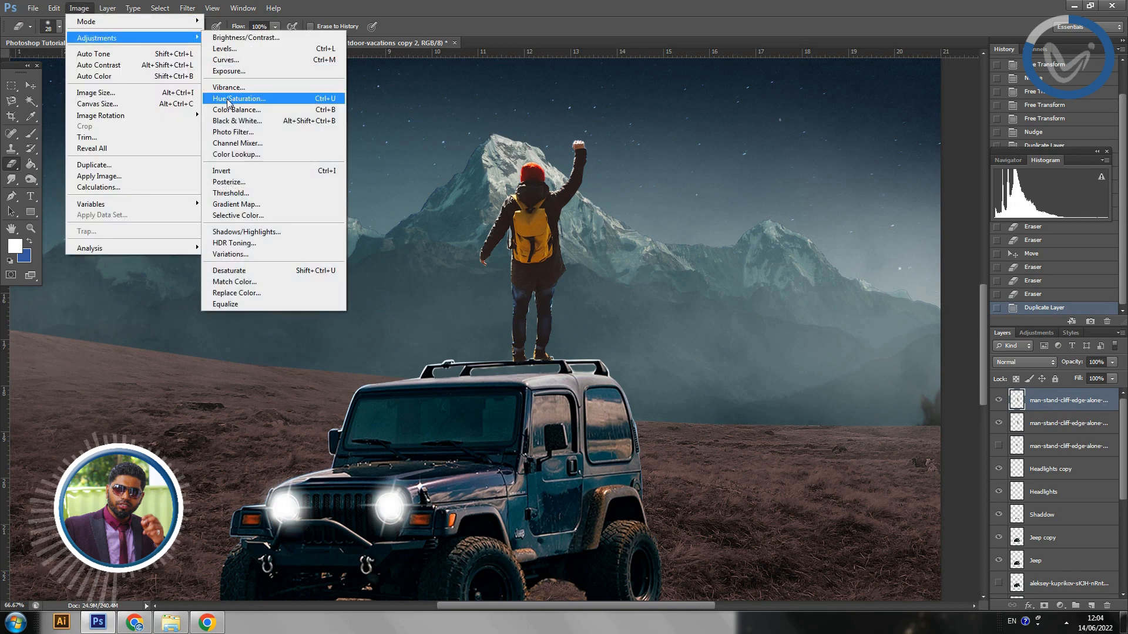
click(250, 100)
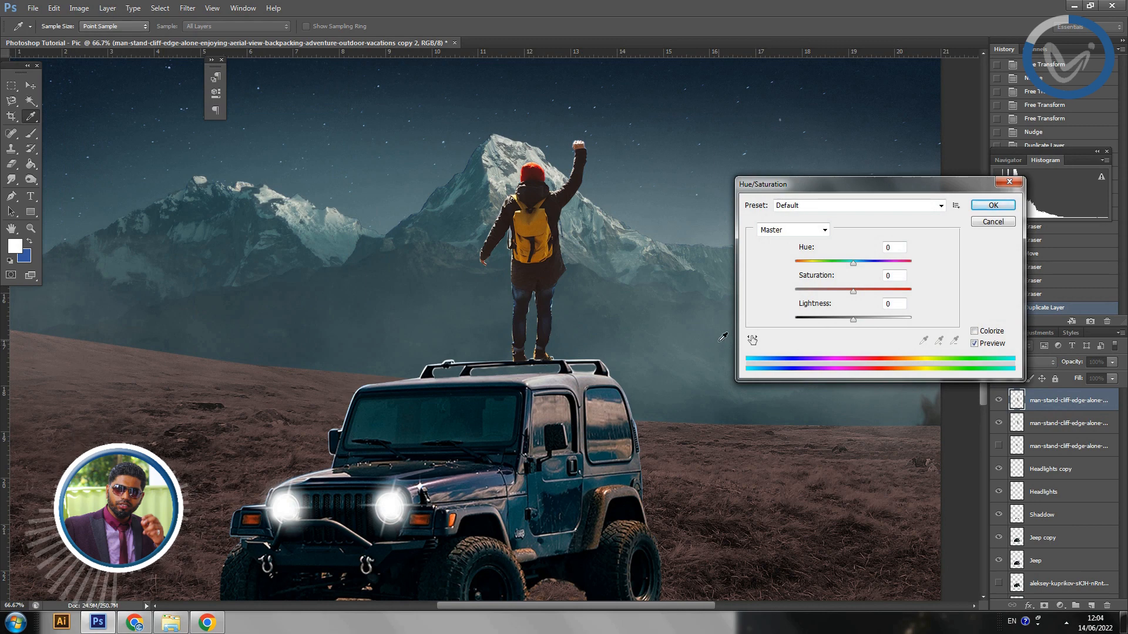
click(751, 341)
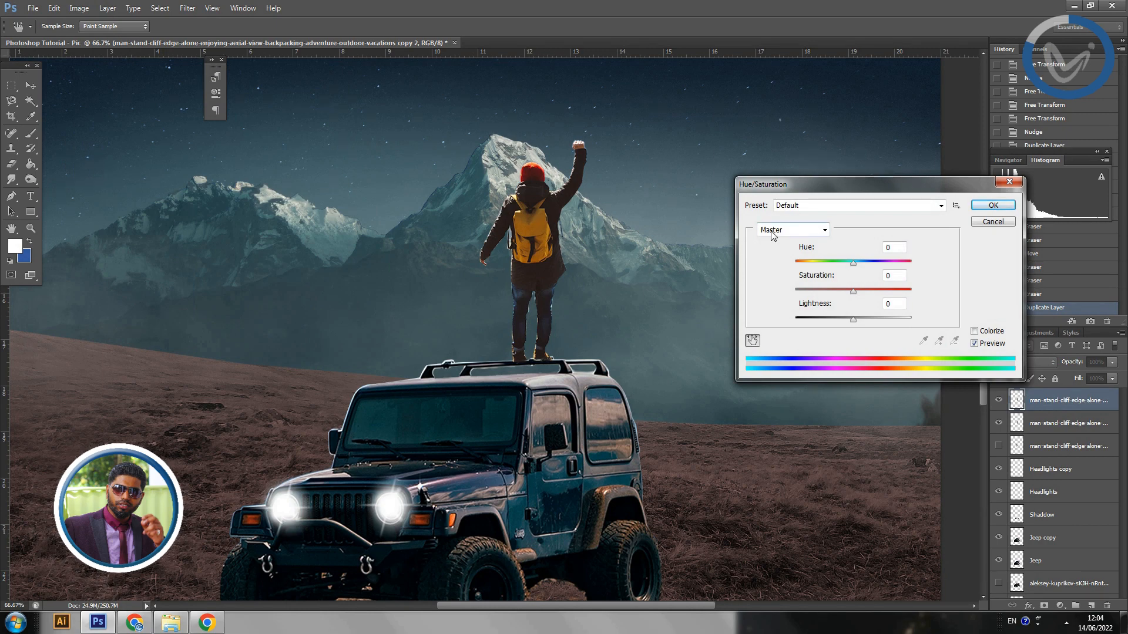
click(531, 221)
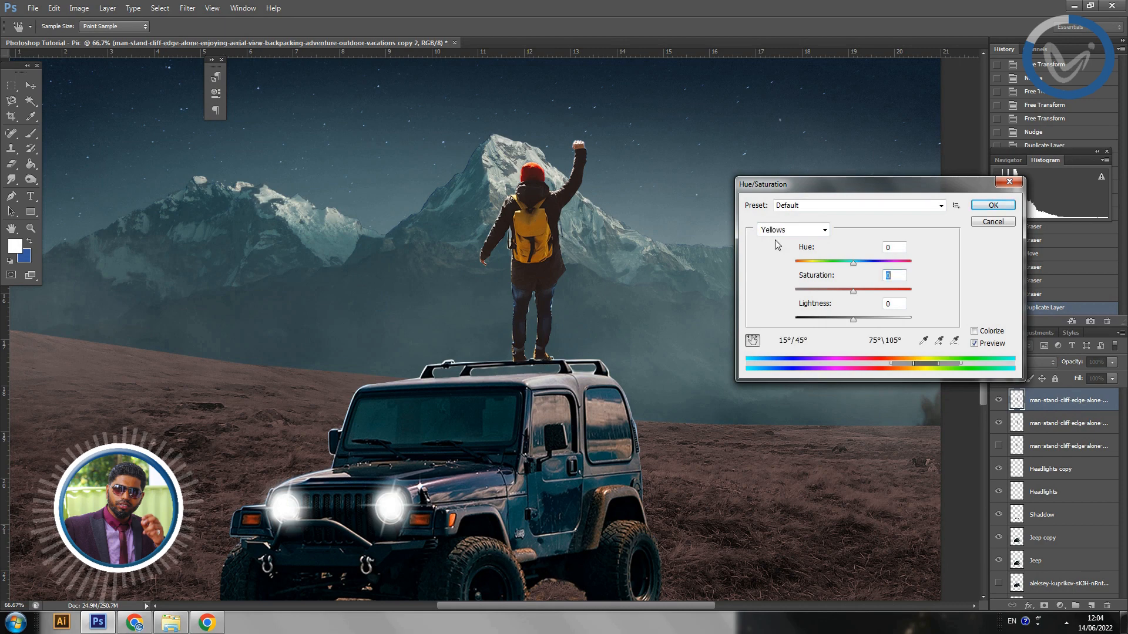
mouse_move(853, 263)
mouse_down()
mouse_move(878, 263)
mouse_move(820, 260)
mouse_move(921, 249)
mouse_move(781, 261)
mouse_move(862, 255)
mouse_move(836, 258)
mouse_up()
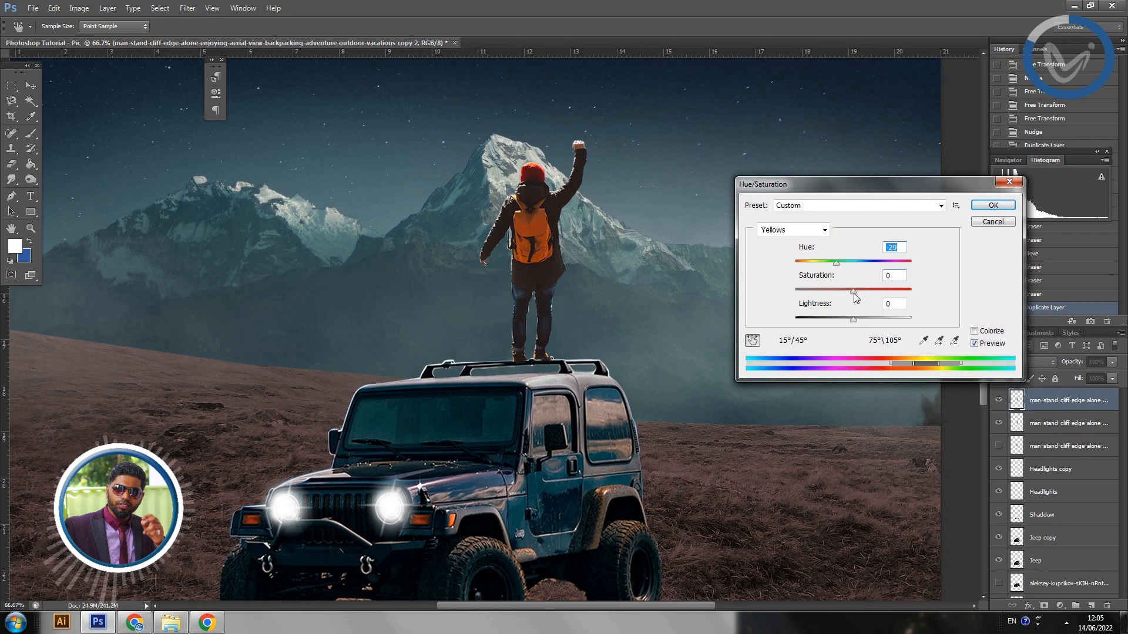
key(ctrl+minus)
key(ctrl+minus)
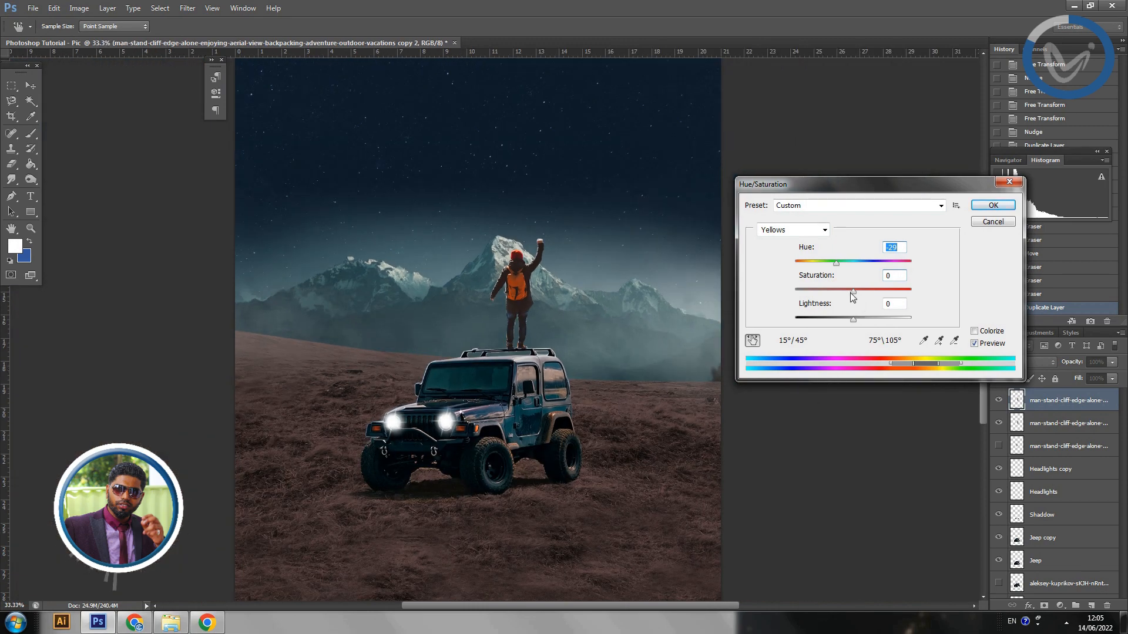
drag(850, 293, 842, 267)
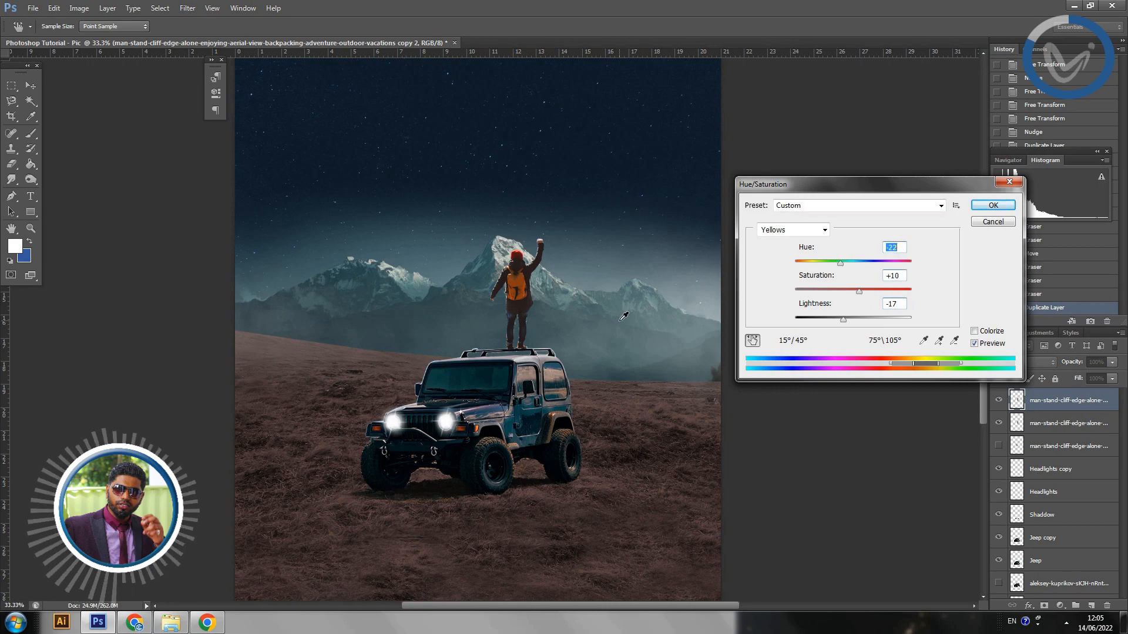
Refine the Yellows to hue -28, saturation +30 and lightness about -38, and apply the Hue/Saturation adjustment.
key(ctrl+plus)
key(ctrl+plus)
key(ctrl+plus)
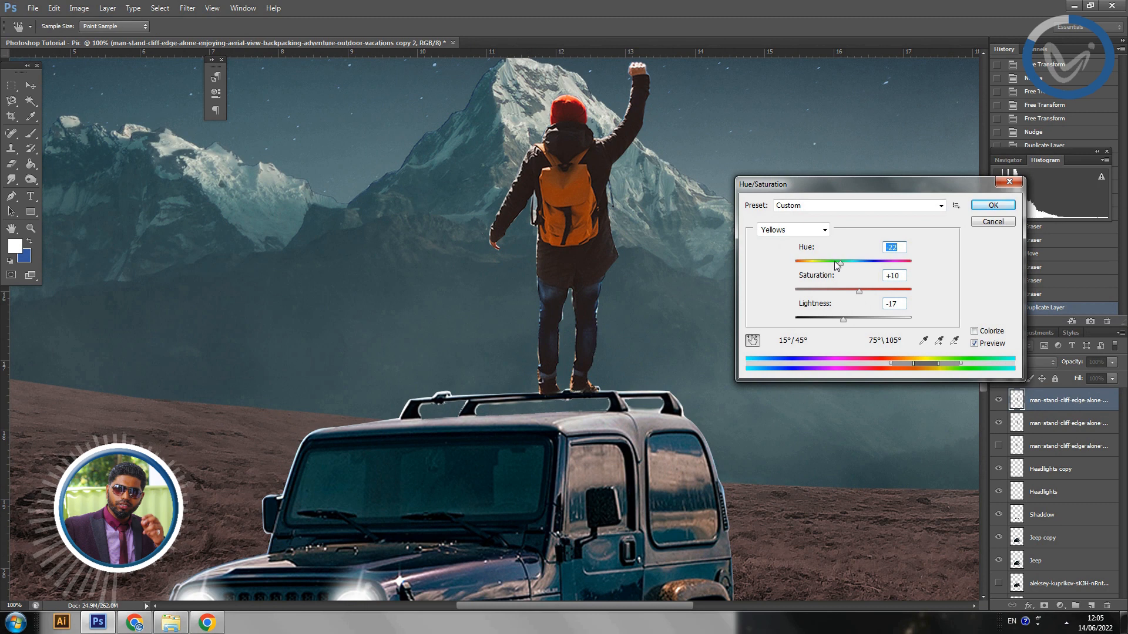
mouse_move(842, 268)
mouse_down()
mouse_move(858, 267)
mouse_move(832, 264)
mouse_move(881, 263)
mouse_move(836, 256)
mouse_up()
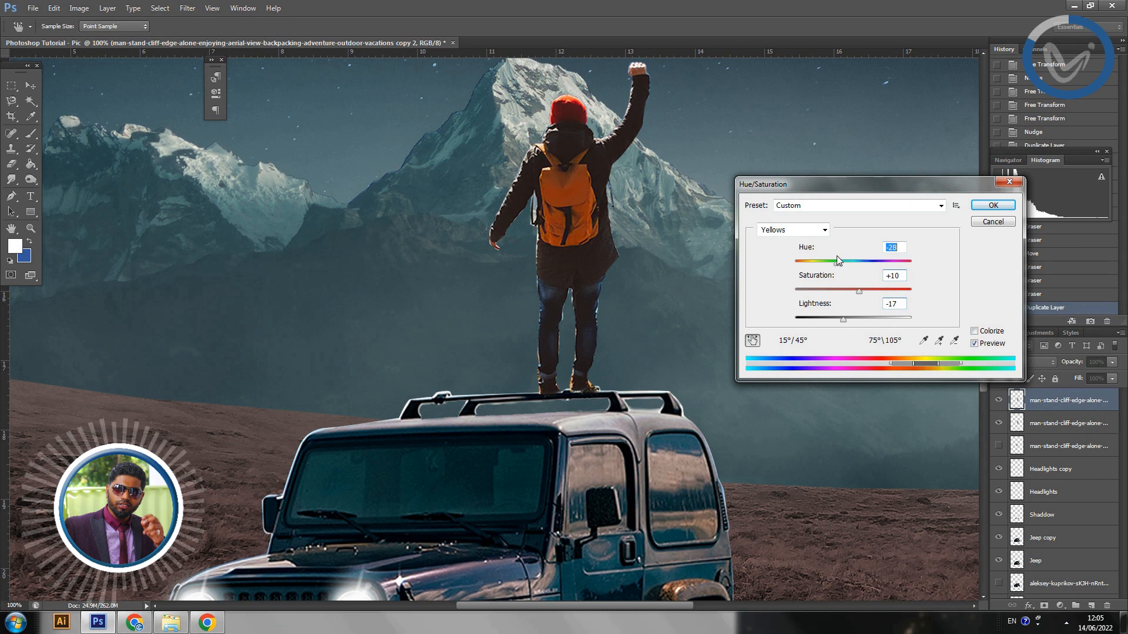
drag(859, 292, 869, 296)
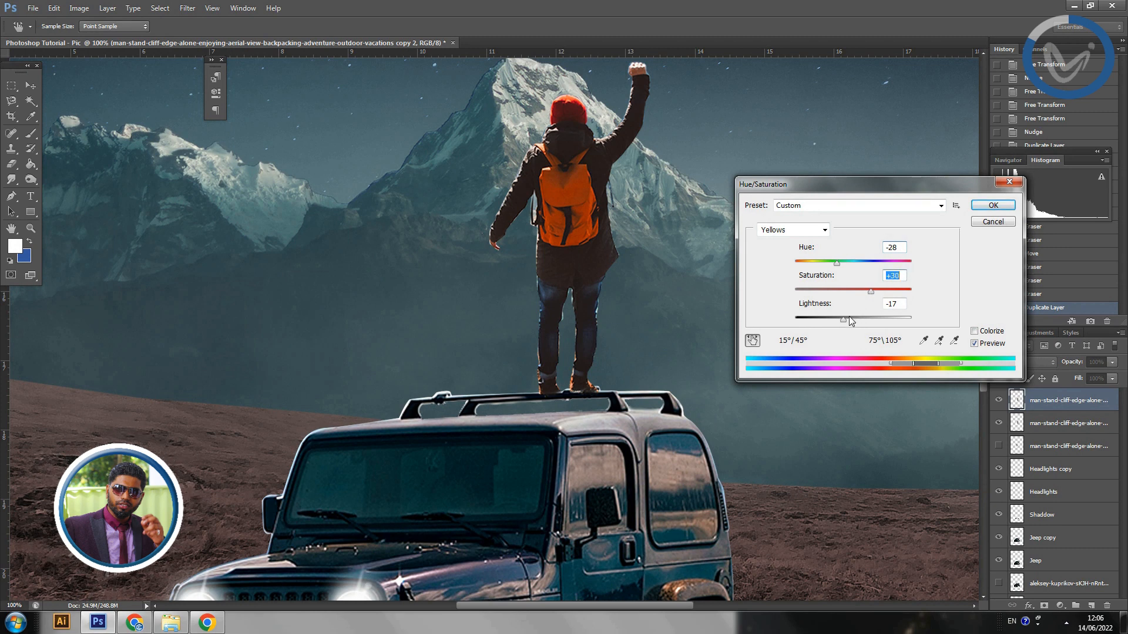
drag(850, 318, 831, 319)
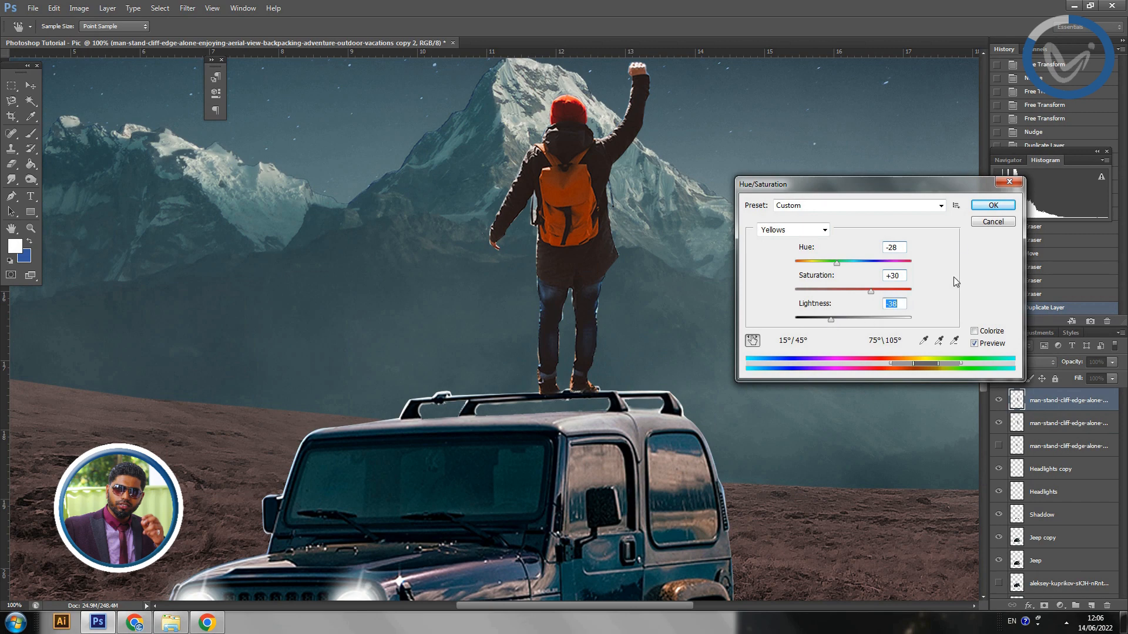
click(992, 205)
Darken the duplicated backpacker layer with Levels, setting the midtone input to 0.86.
key(ctrl+minus)
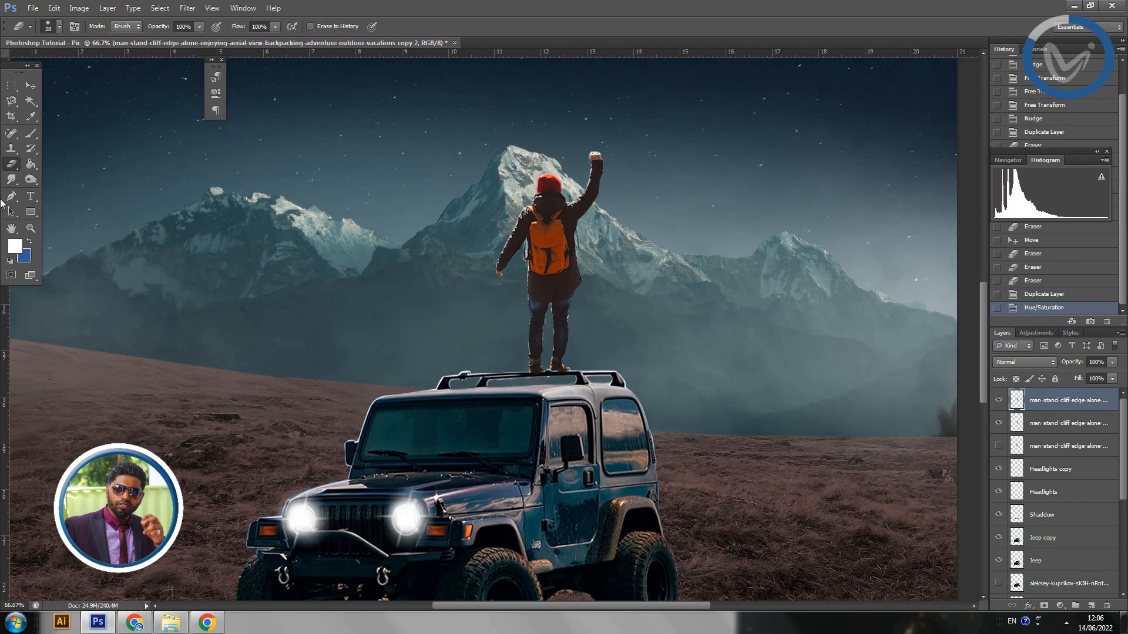
click(79, 8)
mouse_move(89, 42)
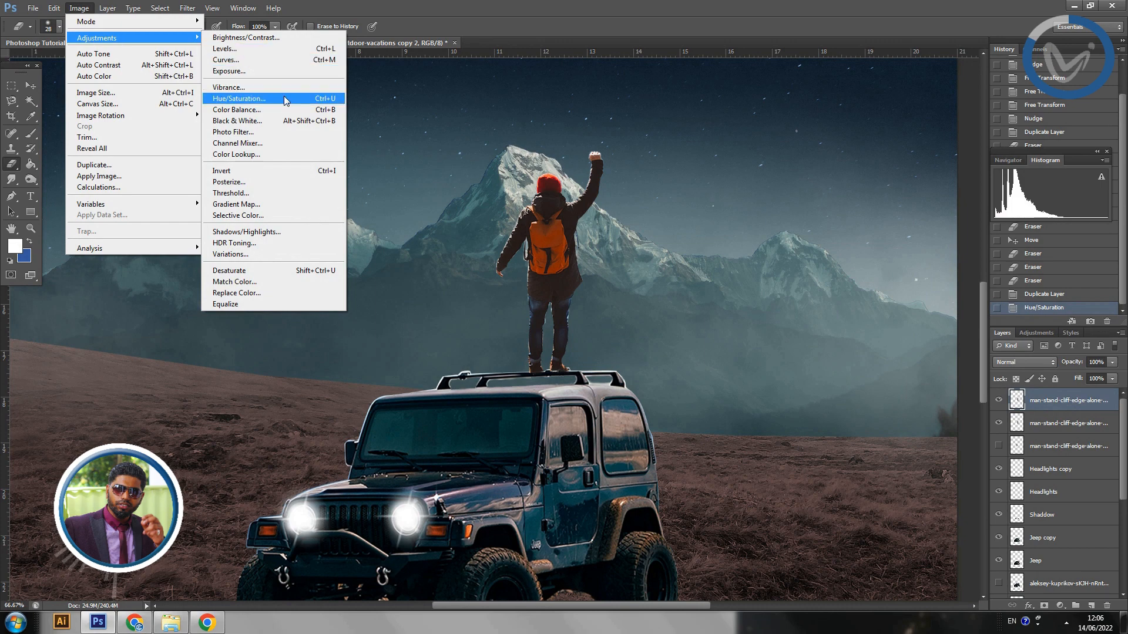
click(280, 50)
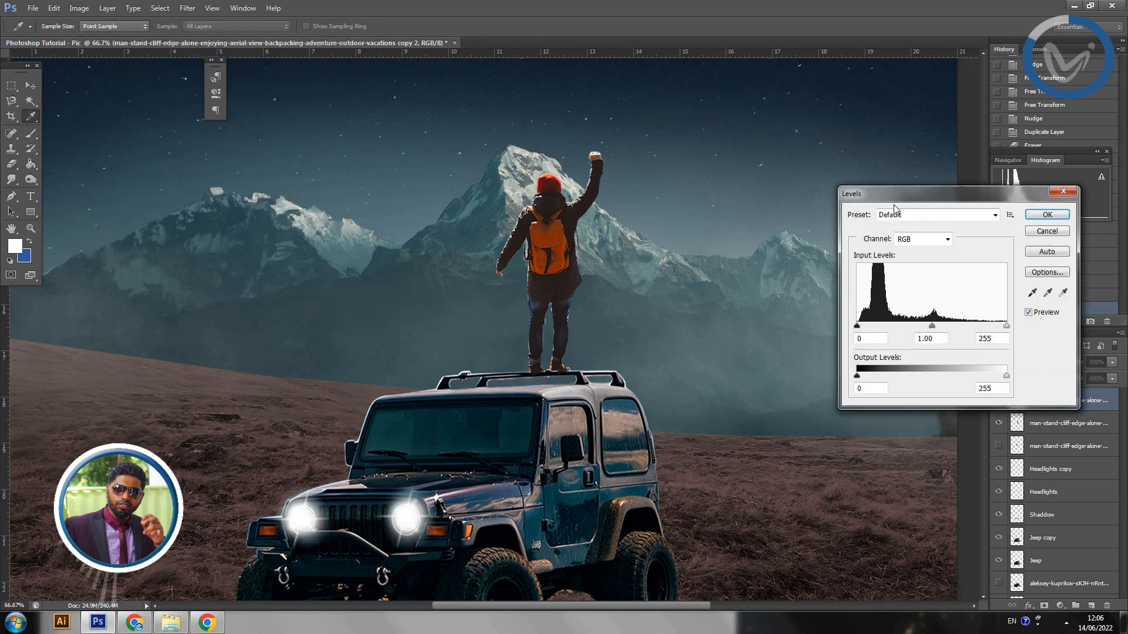
drag(932, 326, 940, 327)
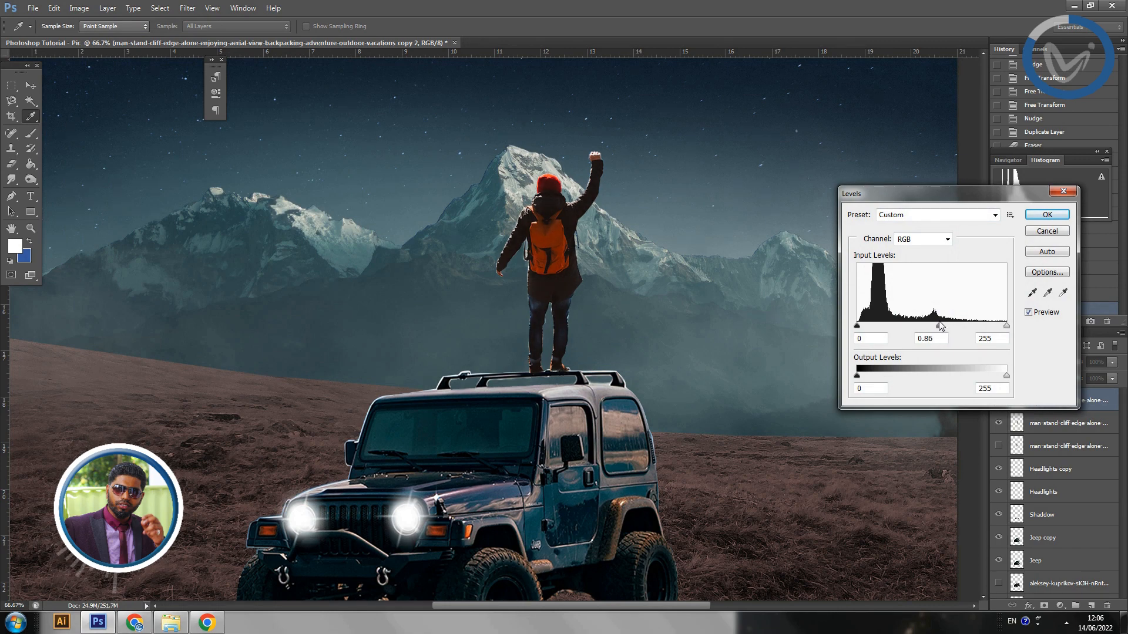
click(1047, 215)
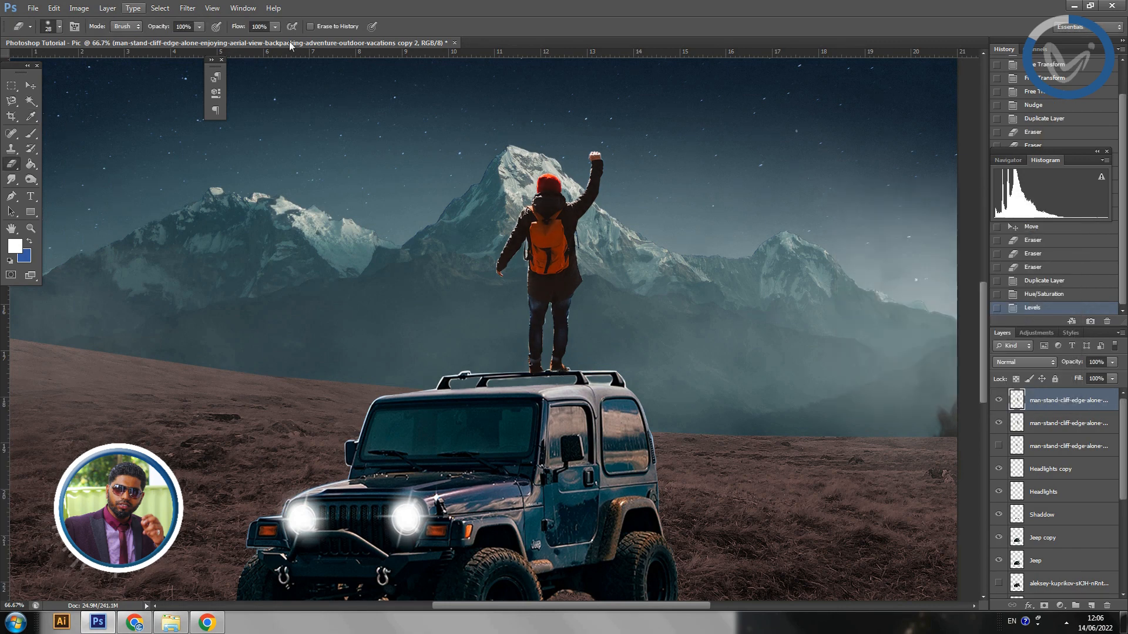
Apply a Vibrance adjustment to the top backpacker layer, fine-tuning its colour intensity.
click(78, 8)
mouse_move(100, 38)
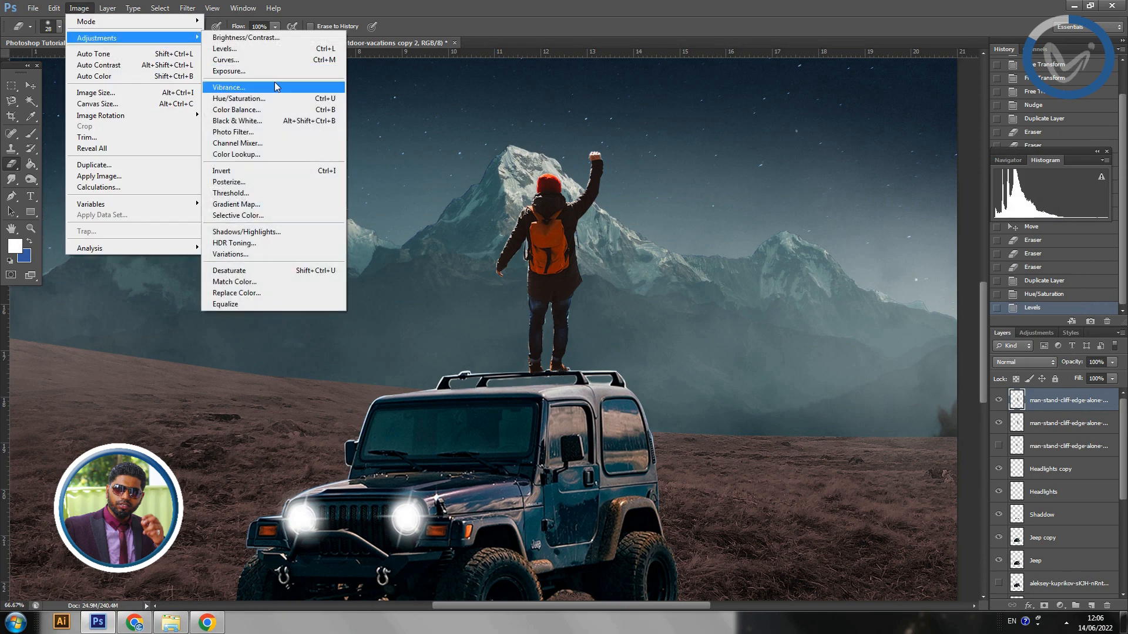
click(229, 86)
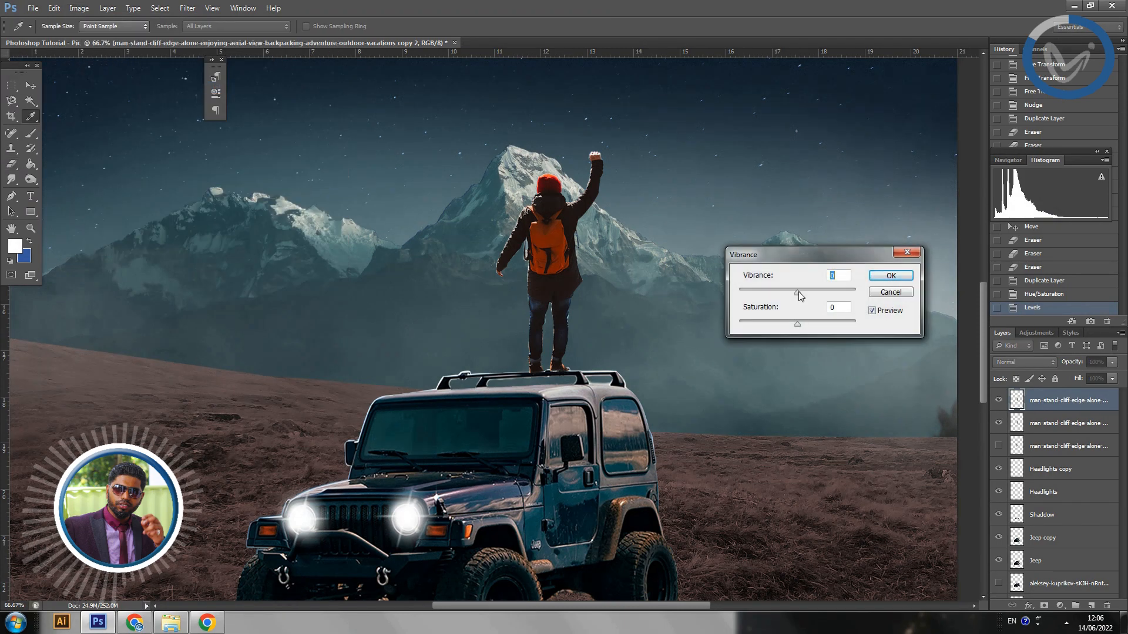
drag(806, 291, 799, 320)
key(Return)
key(e)
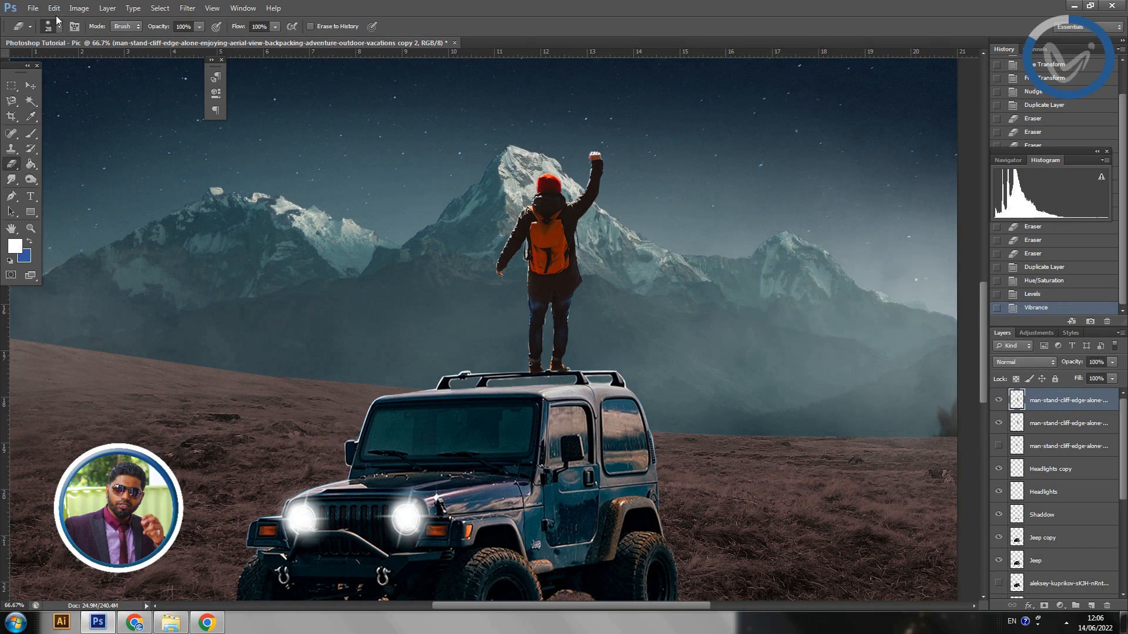
Brighten the top backpacker layer's midtones with Curves, moving the RGB point at input 100 to output 106.
click(71, 12)
mouse_move(138, 38)
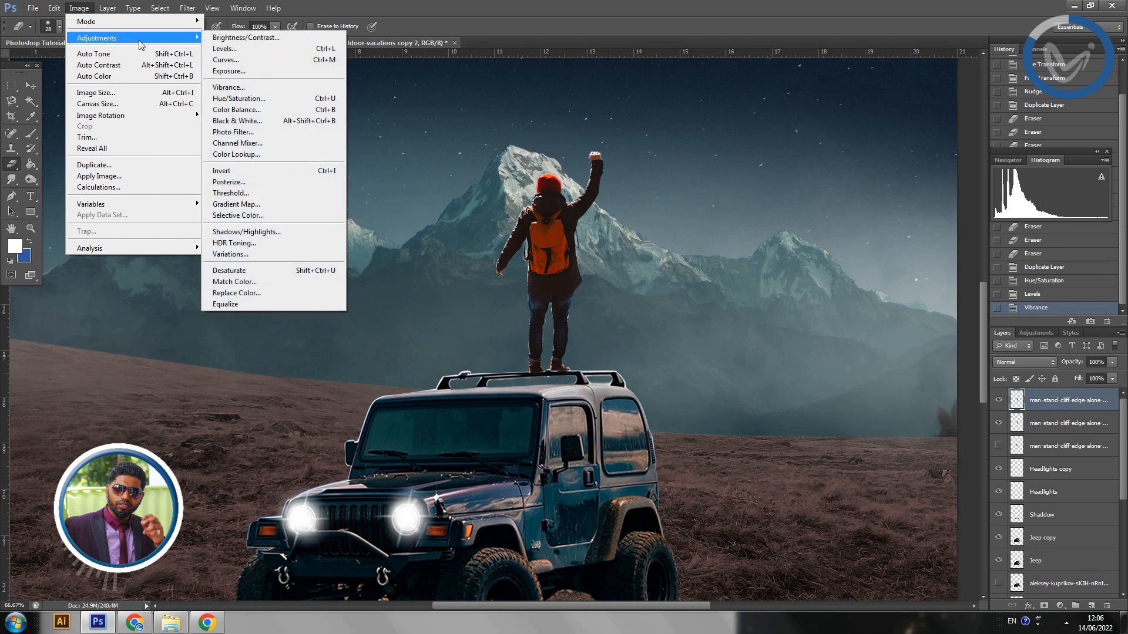
click(246, 57)
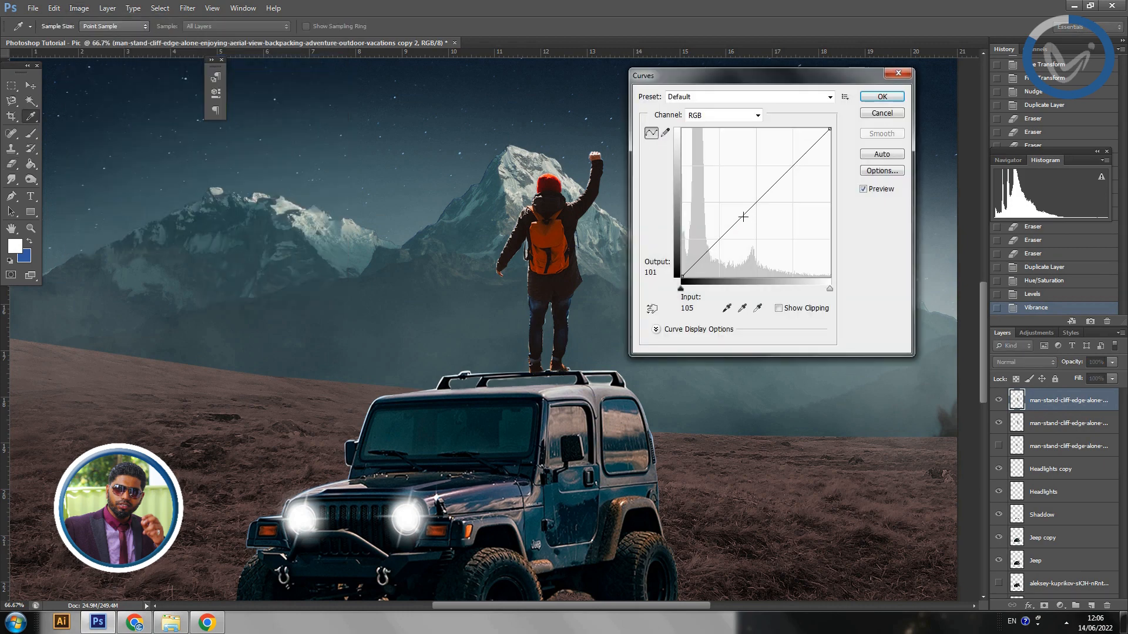
drag(745, 218, 740, 215)
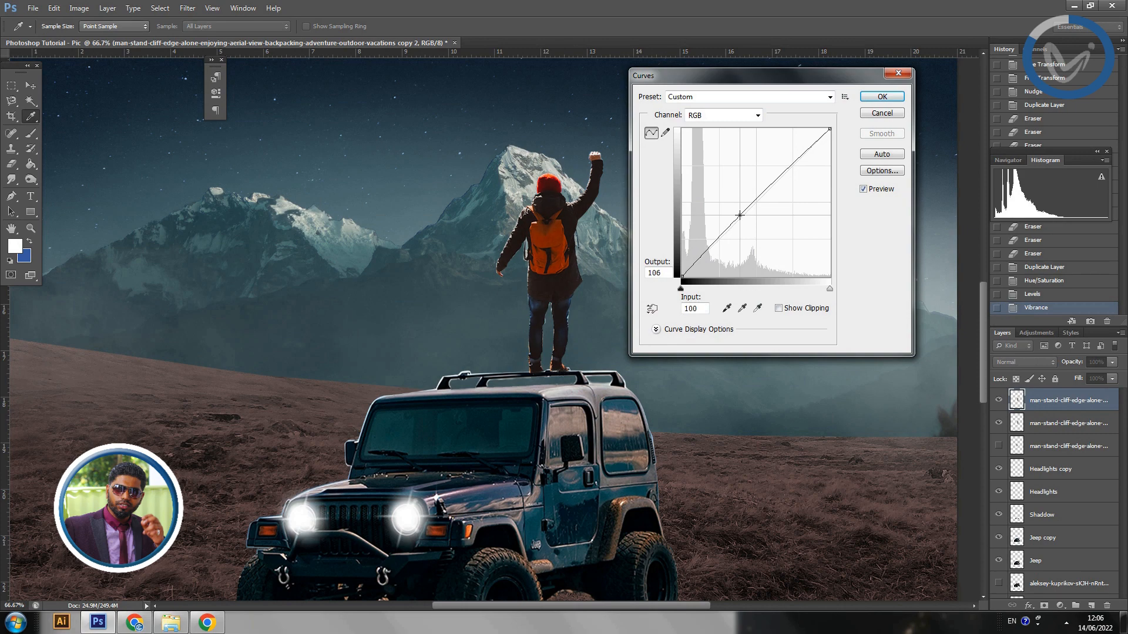
click(882, 96)
key(e)
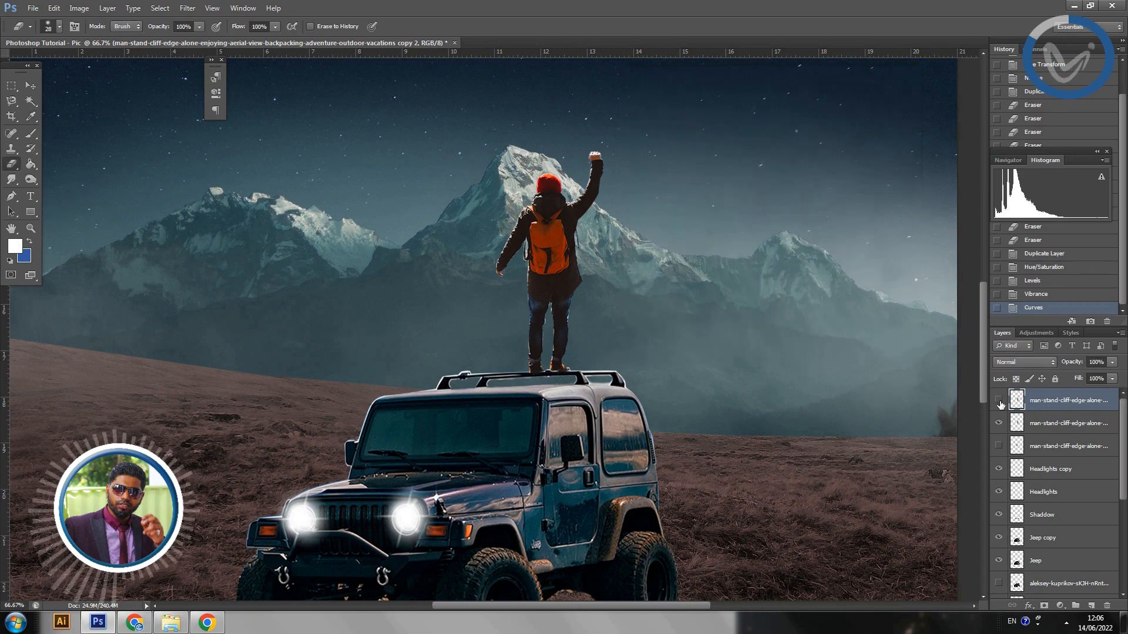
Compare the backpacker with and without the adjusted copy, and check the whole composite.
click(999, 401)
click(999, 401)
click(999, 401)
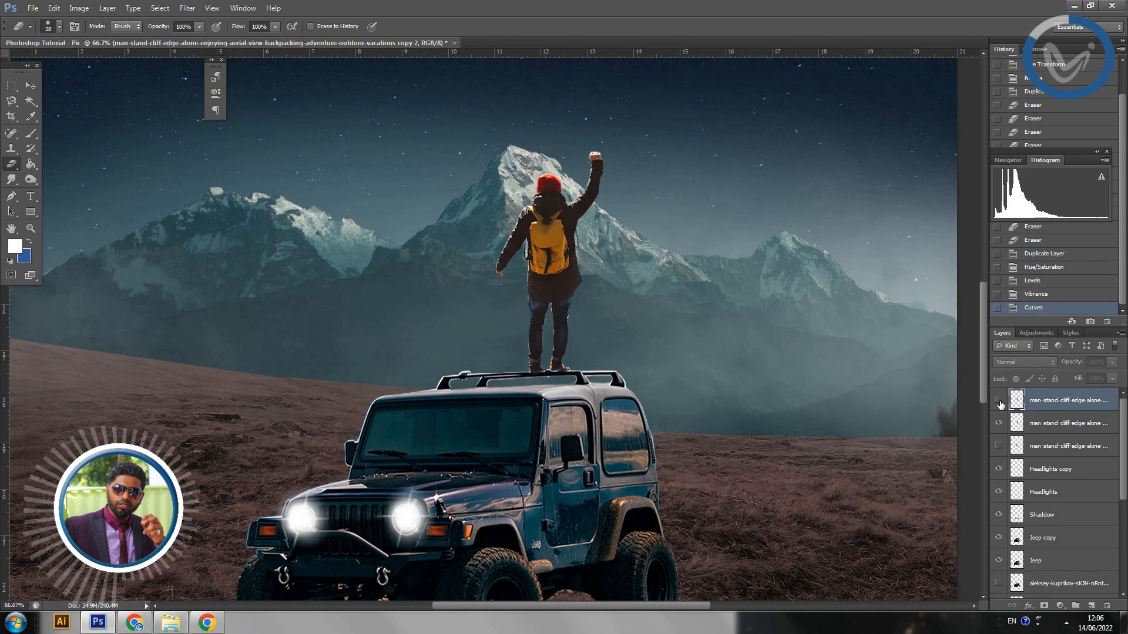
click(999, 401)
click(1000, 401)
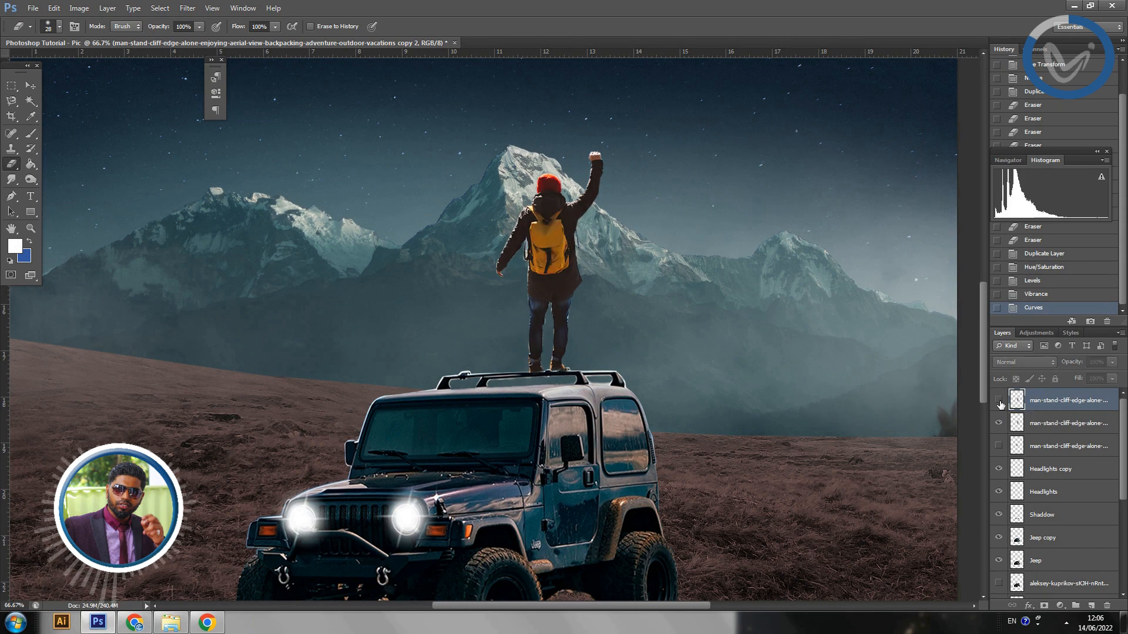
click(999, 401)
key(ctrl+minus)
key(ctrl+minus)
key(ctrl+minus)
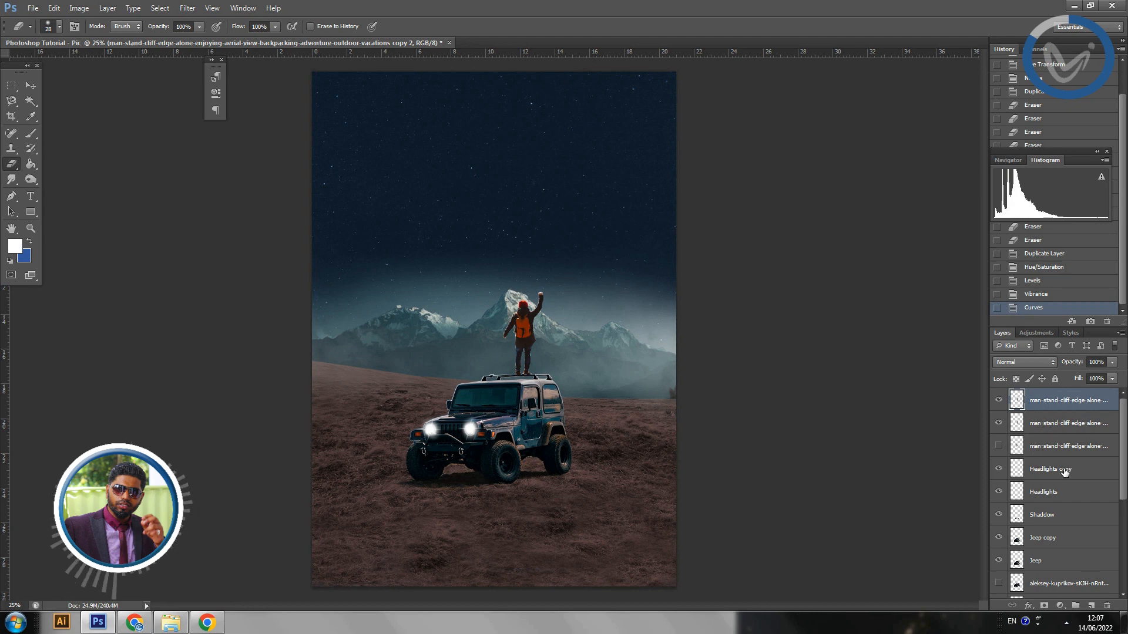
Delete the hidden original man-stand-cliff-edge layer and rename the lower visible copy "Hiker 1".
click(1070, 446)
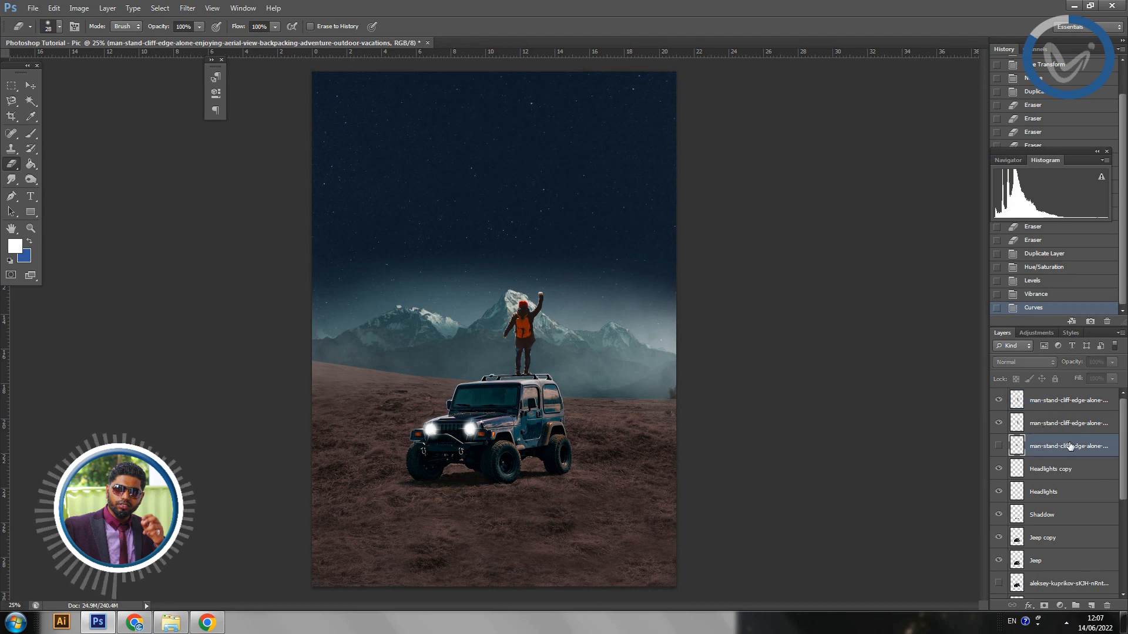
drag(1071, 446, 1107, 606)
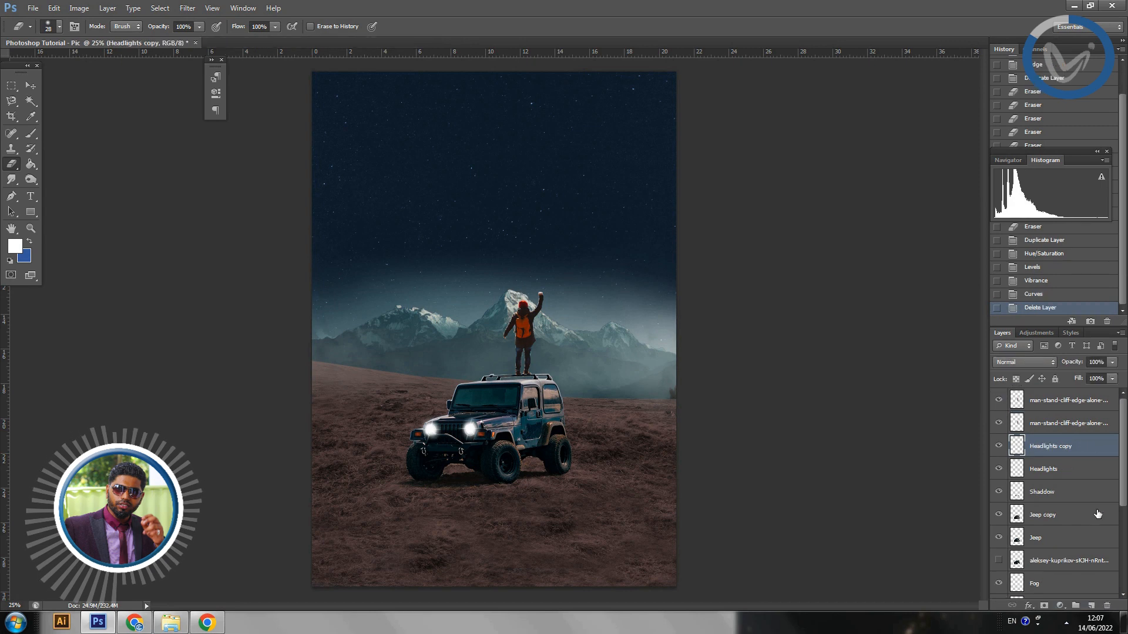
double_click(1063, 423)
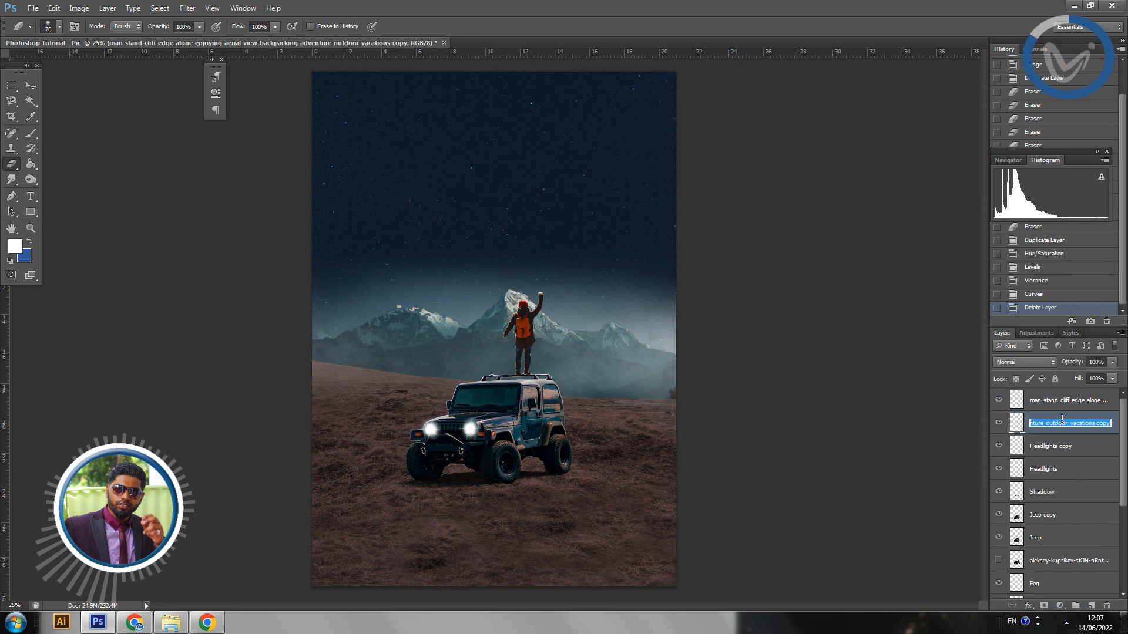
text(Hiker)
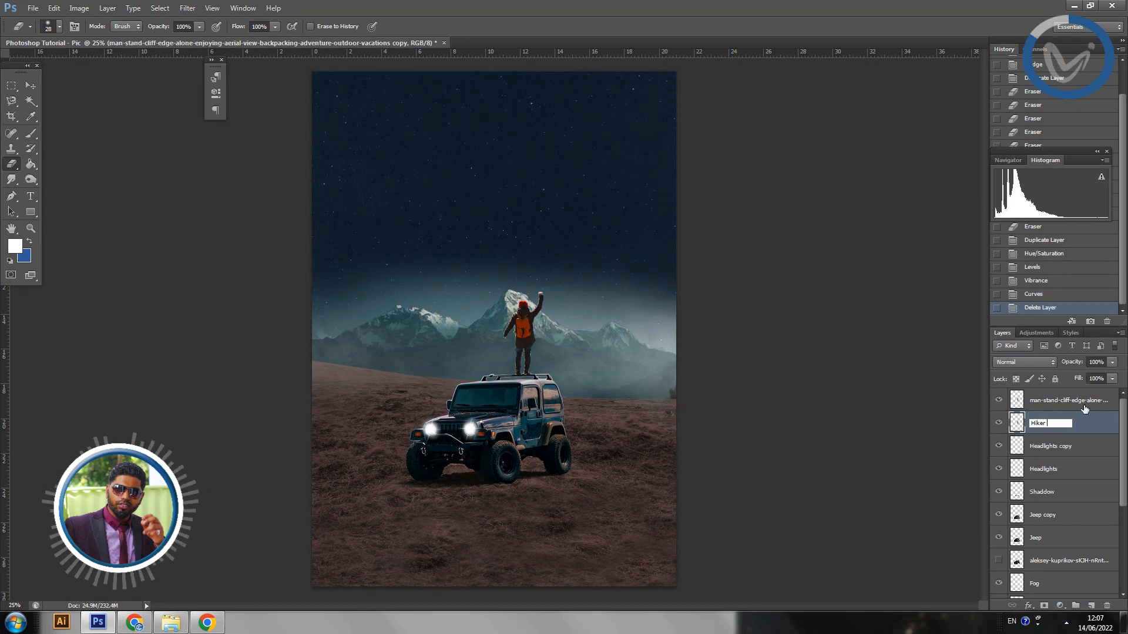
text( 1)
Rename the top backpacker layer "Hiker COpy".
double_click(1087, 402)
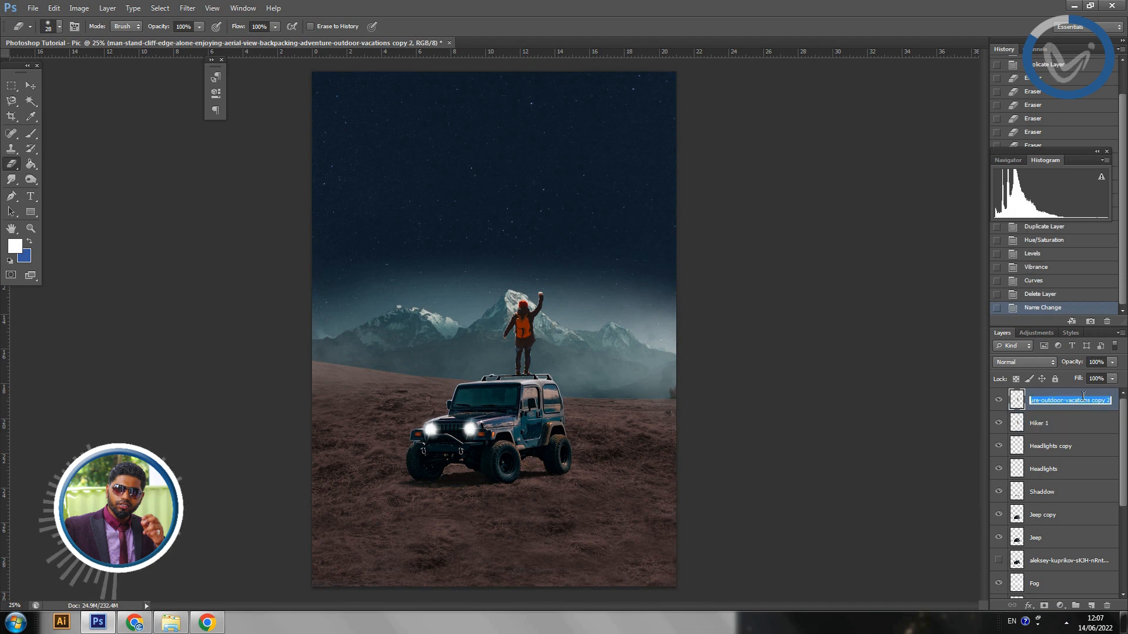
text(Hiker)
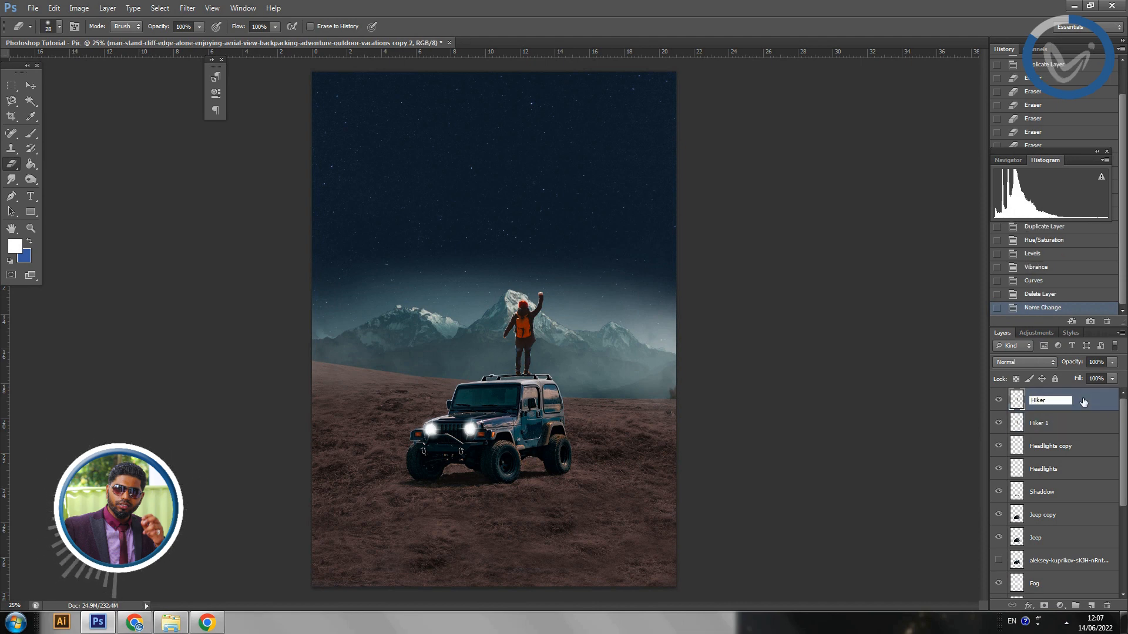
text( COpy)
key(Return)
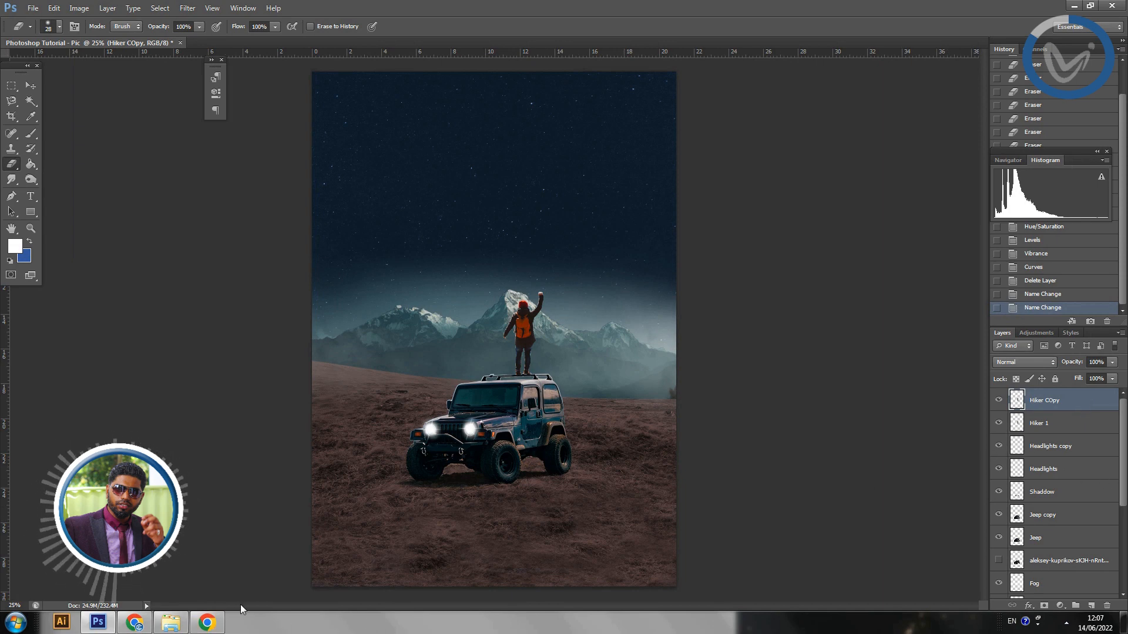
Place the moon and twilight sky photo from the Photoshop Tutorial folder into the composite as the top layer.
mouse_move(172, 628)
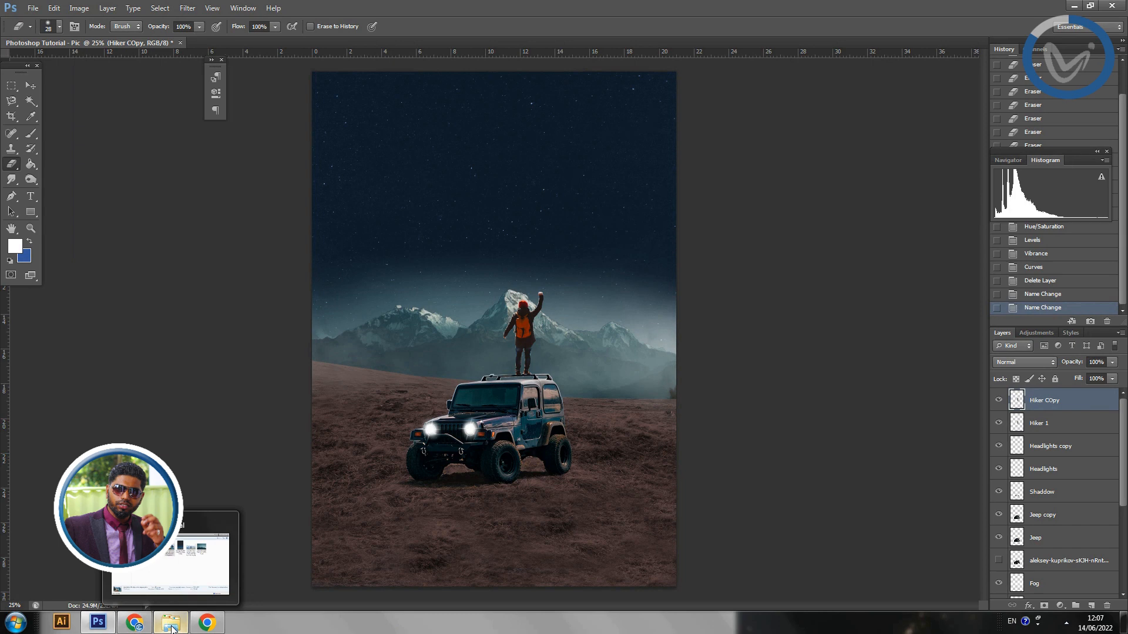
click(184, 589)
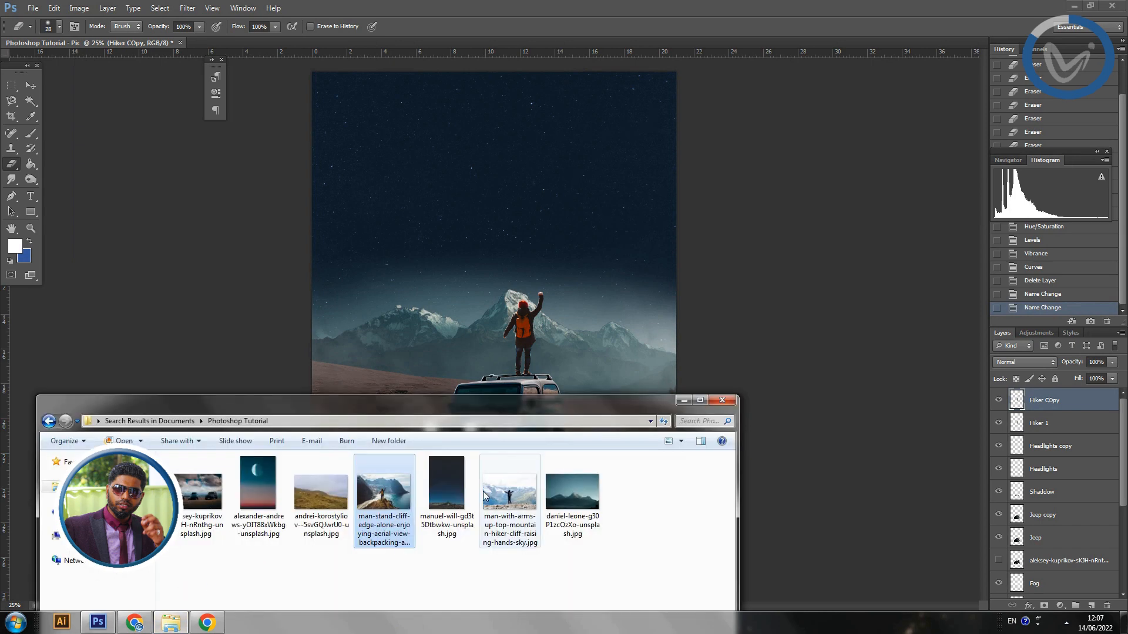
click(271, 485)
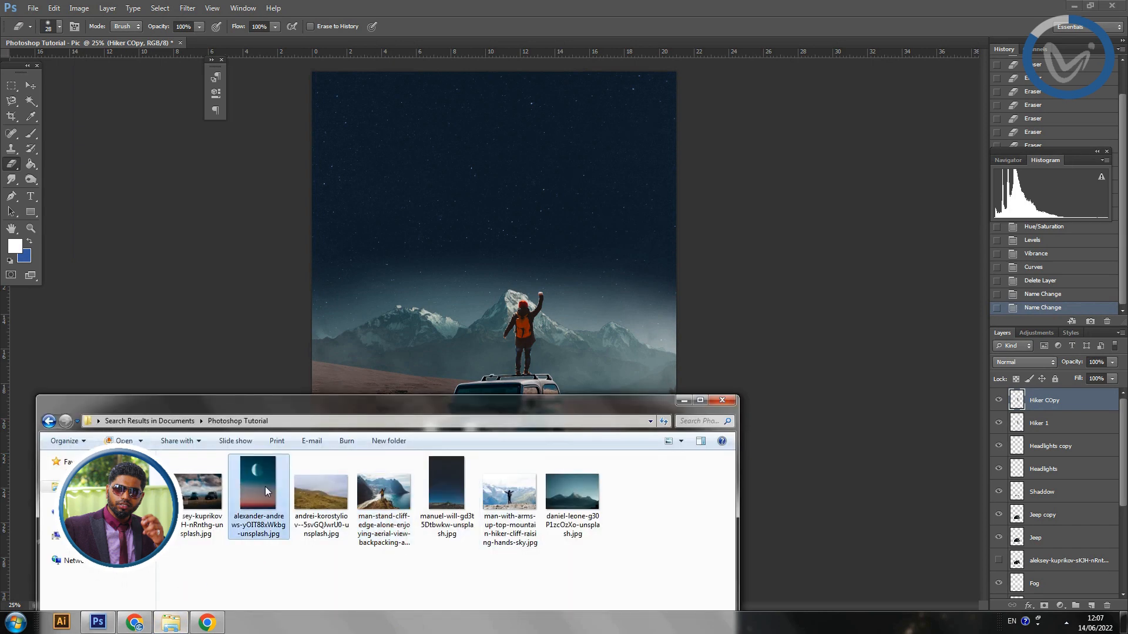
drag(266, 486, 422, 241)
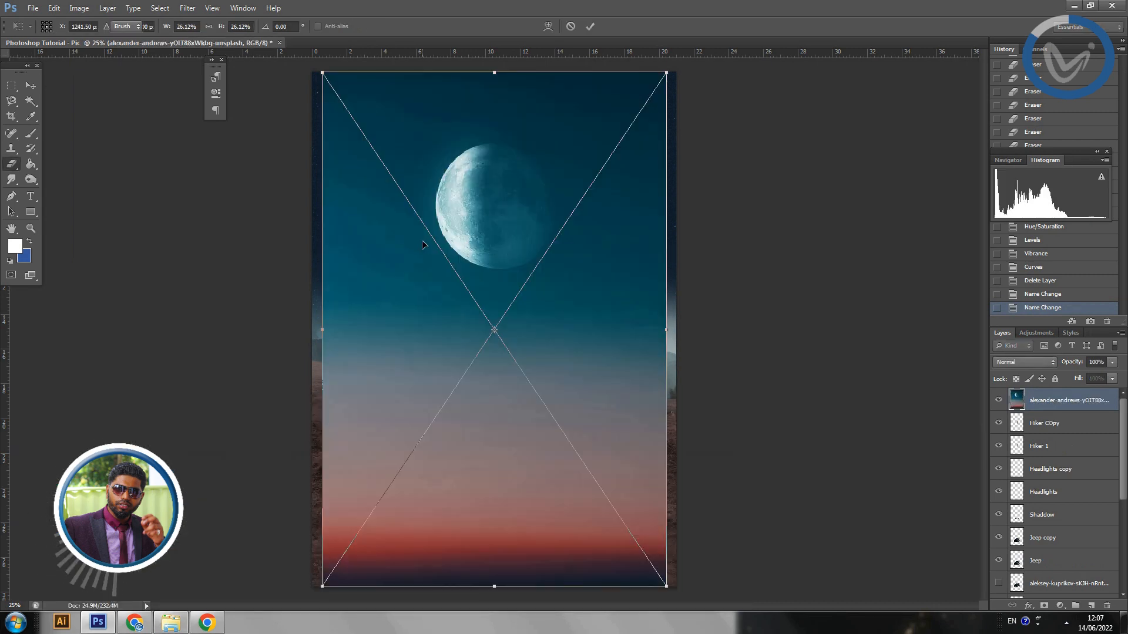
key(Return)
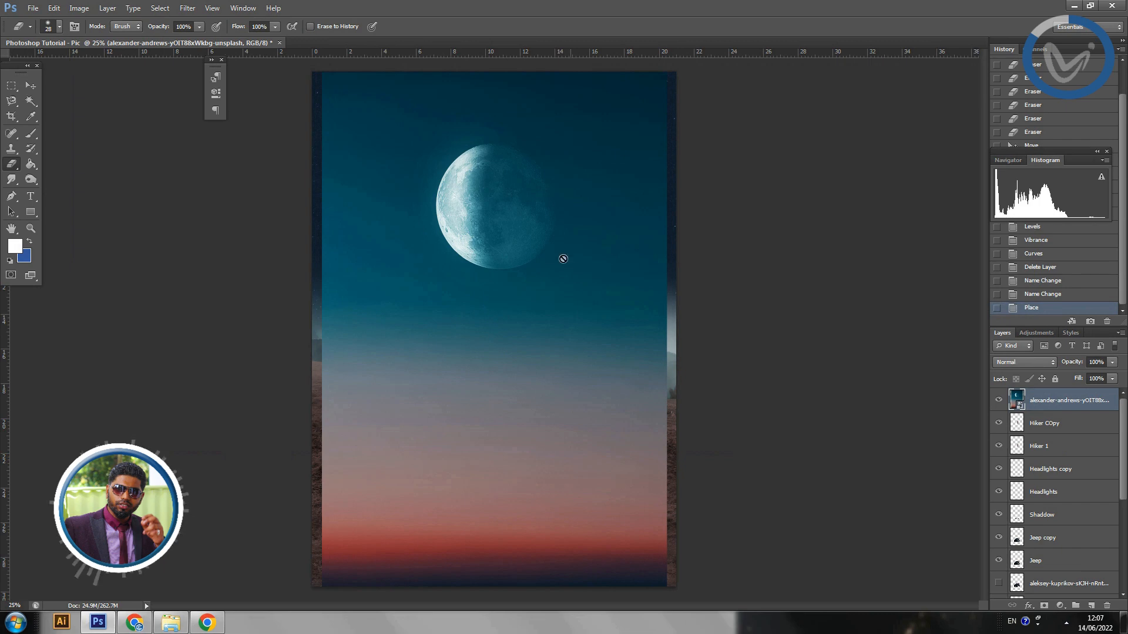
Scale the placed moon photo down proportionally and move it up within the sky.
click(31, 87)
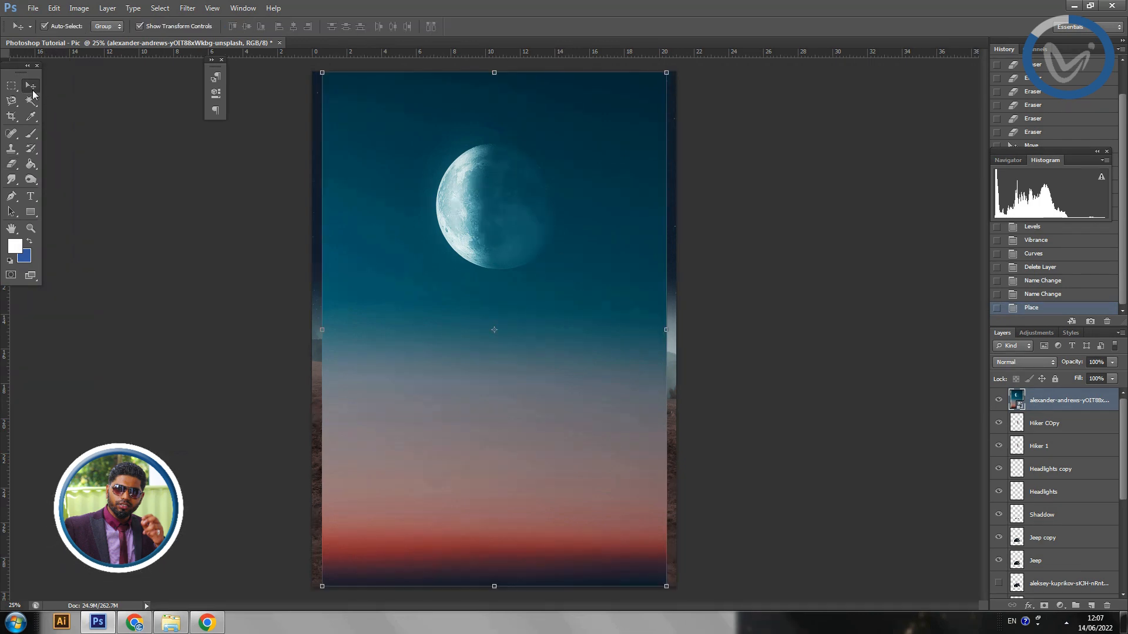
click(668, 73)
drag(667, 73, 621, 142)
key(Return)
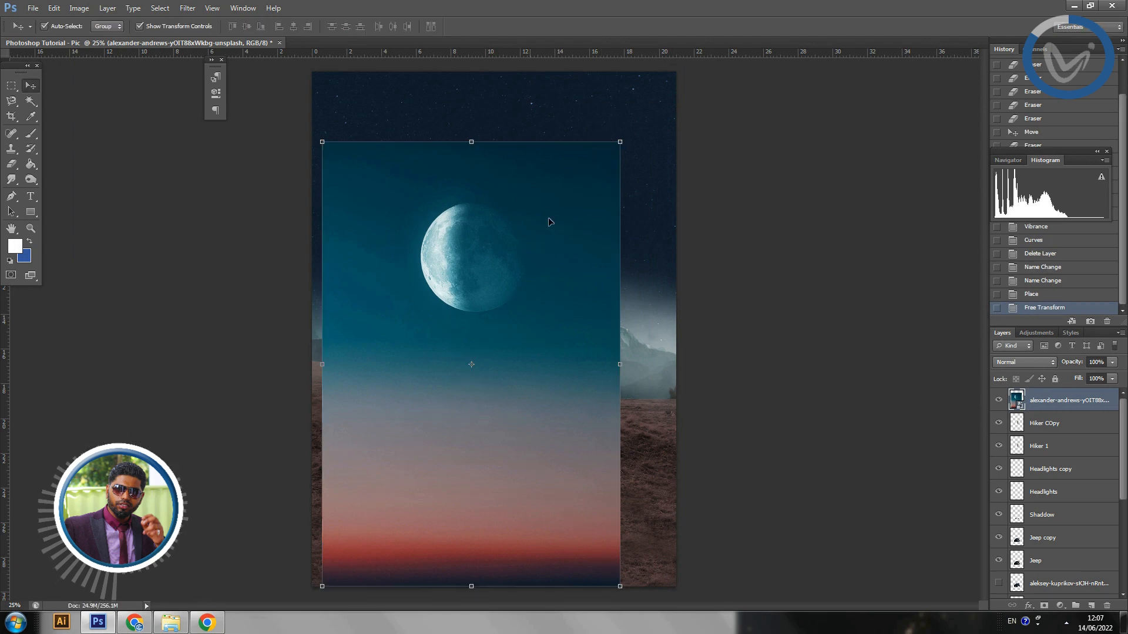
drag(489, 263, 491, 227)
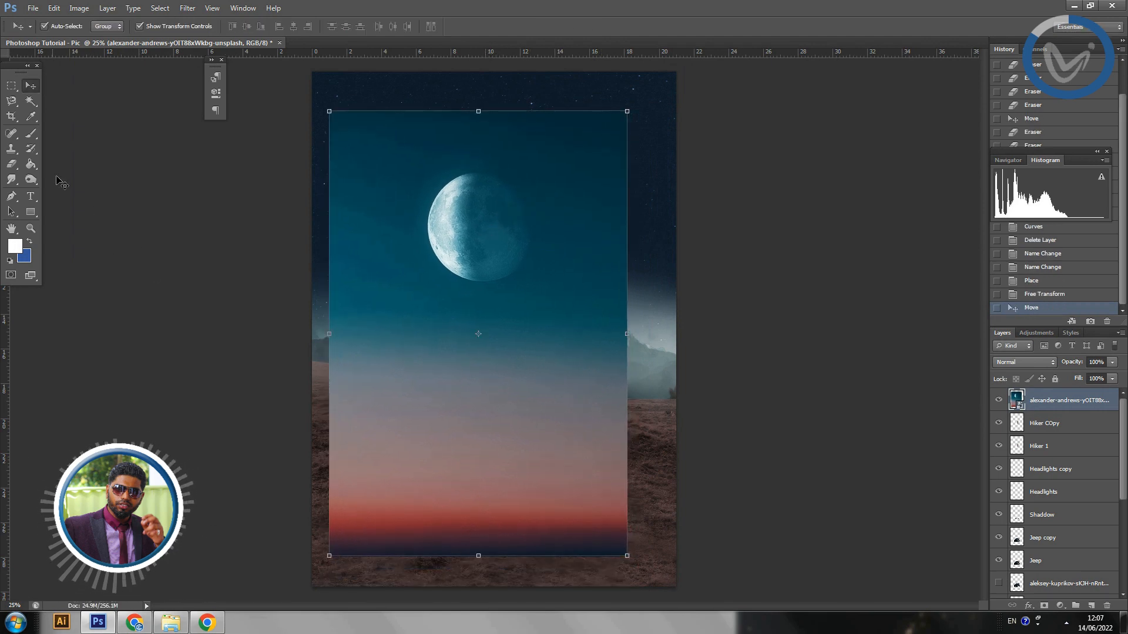
Rasterize the moon layer and erase its lower part with a soft 1521 px eraser at 0% hardness, uncovering the jeep and field.
click(10, 168)
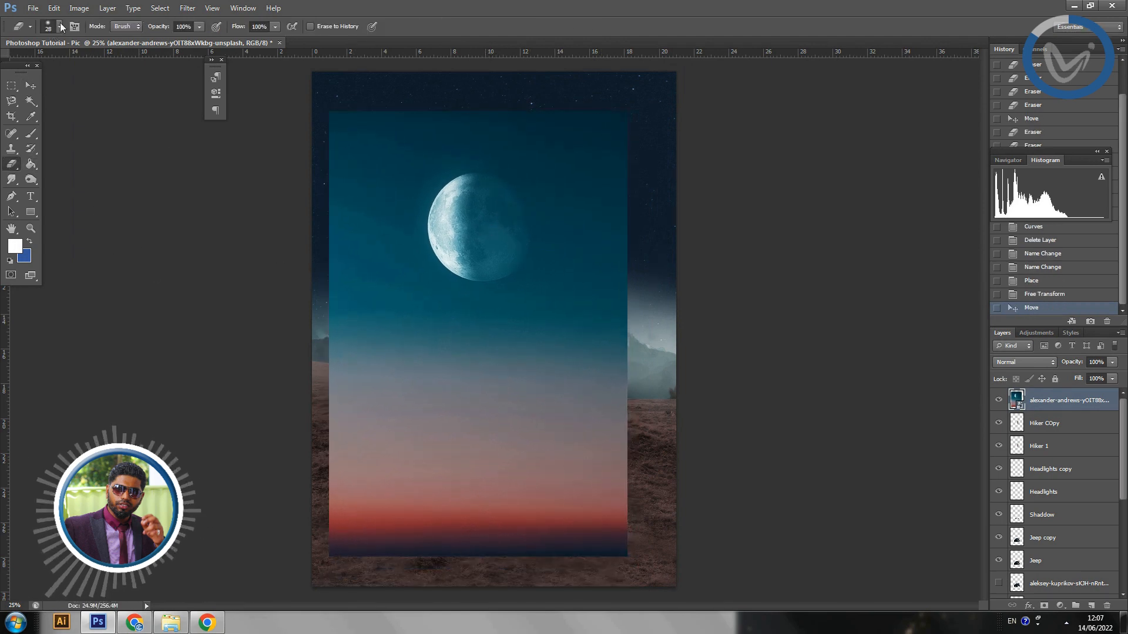
click(60, 27)
drag(113, 61, 122, 60)
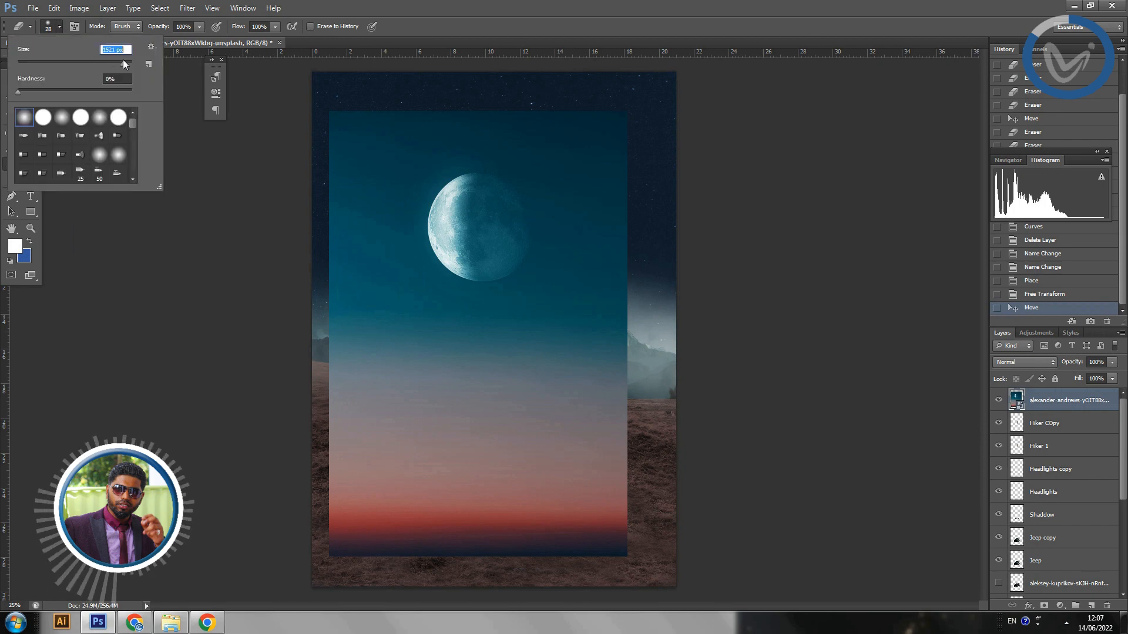
click(552, 459)
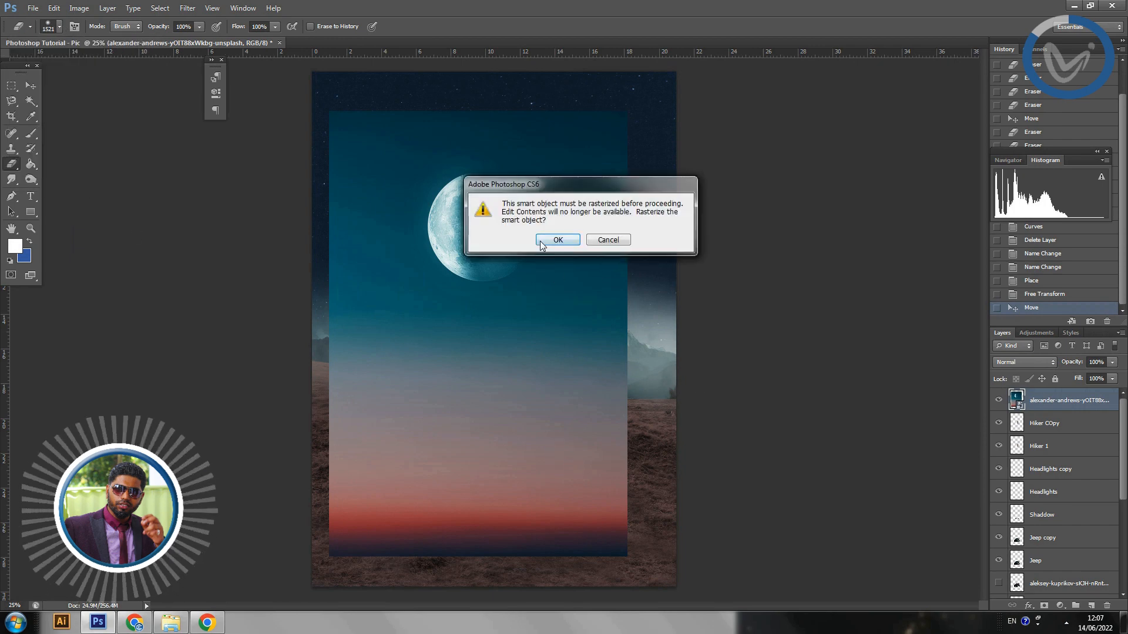
click(558, 238)
mouse_move(297, 480)
mouse_down()
mouse_move(199, 460)
mouse_move(640, 445)
mouse_move(353, 444)
mouse_move(664, 448)
mouse_move(252, 466)
mouse_up()
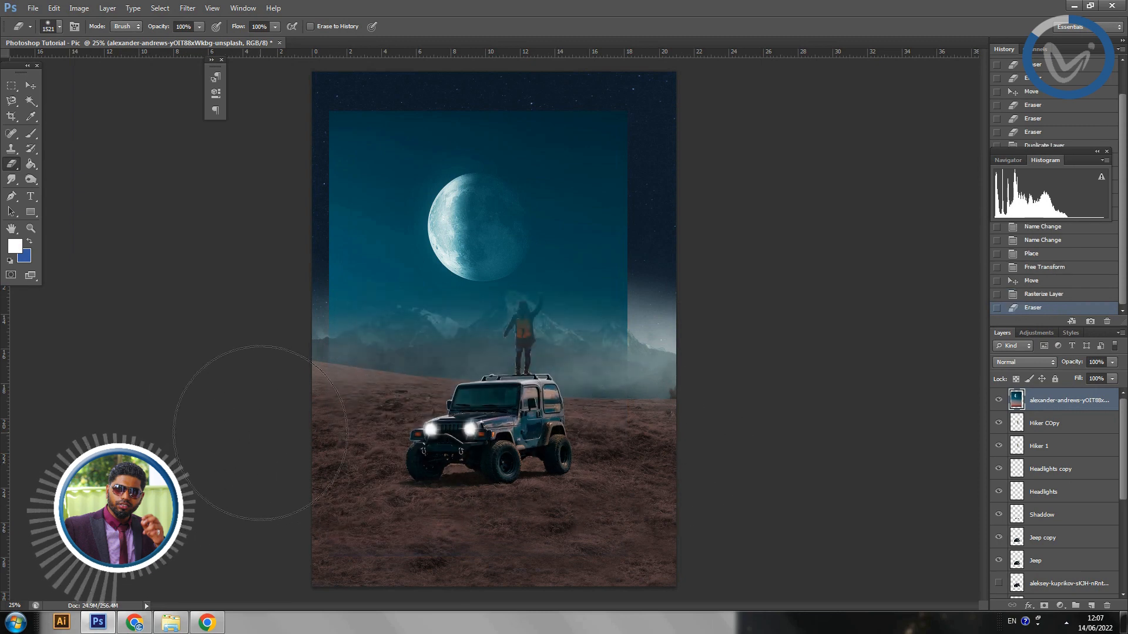
Shift the moon layer slightly up and to the right above the mountains.
key(v)
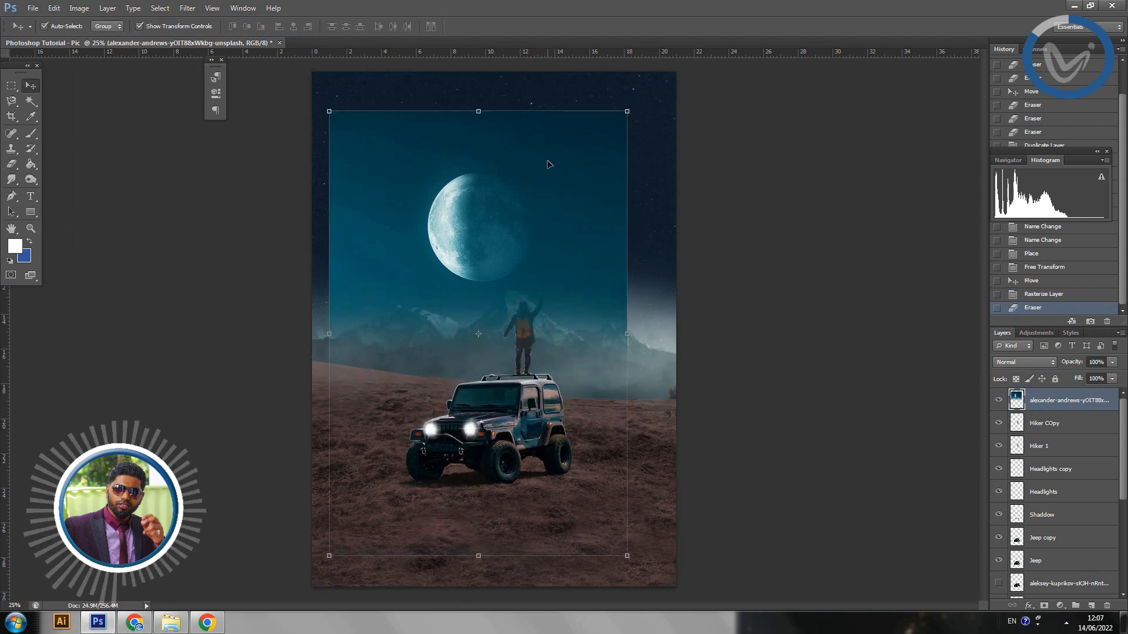
mouse_move(548, 162)
mouse_down()
mouse_move(577, 160)
mouse_move(565, 149)
mouse_up()
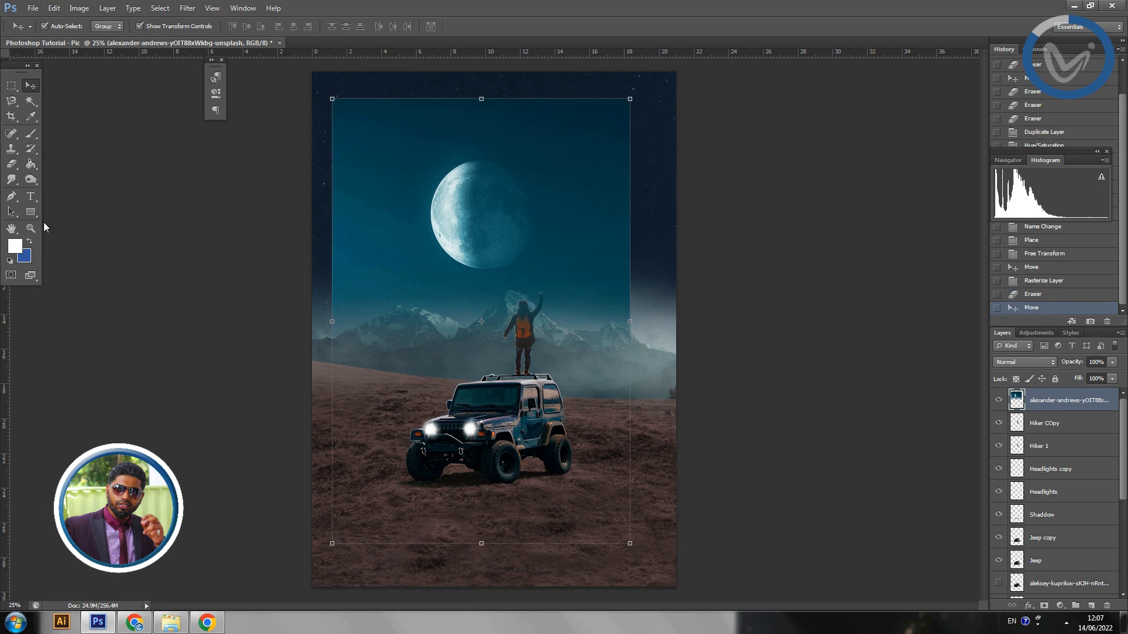
click(11, 164)
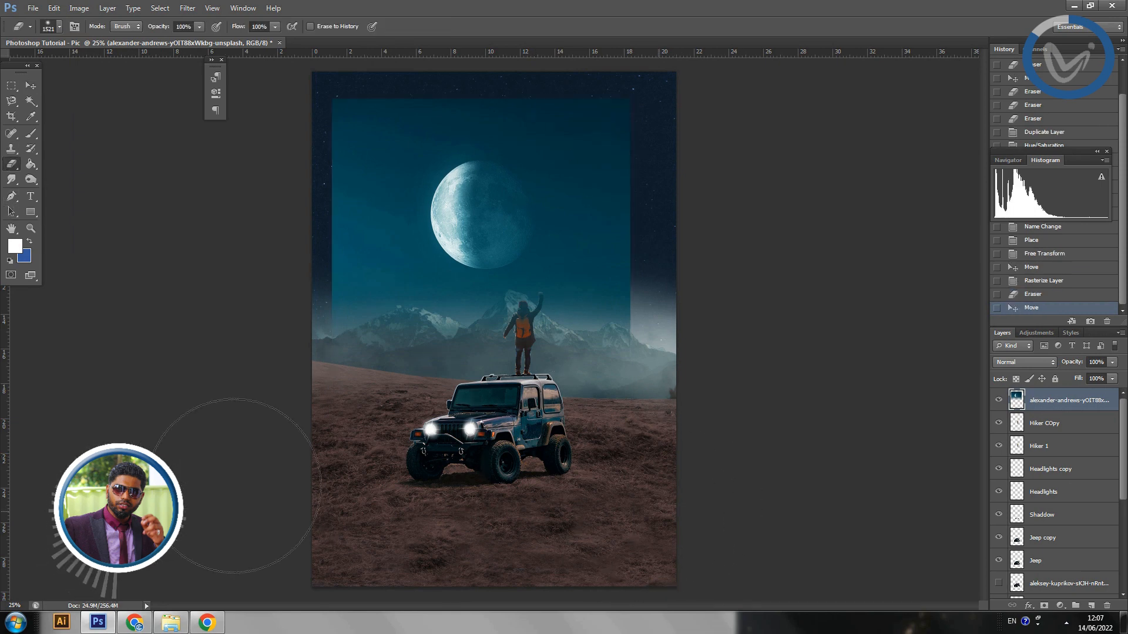
click(236, 487)
click(31, 85)
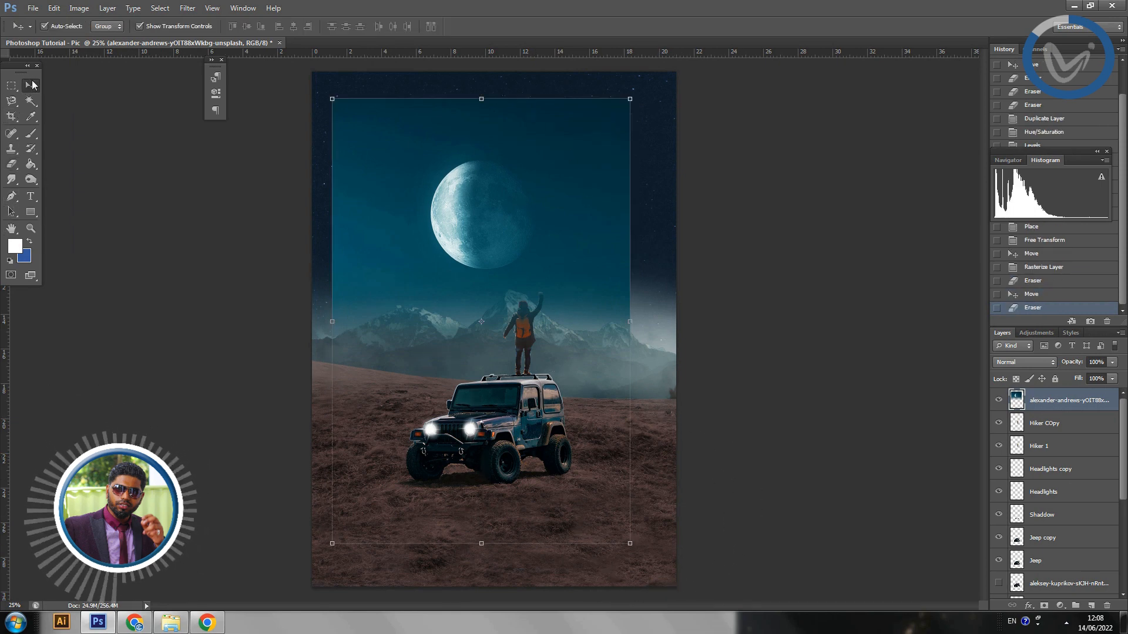
Clear the layer selection and reselect the moon layer from the canvas.
click(89, 79)
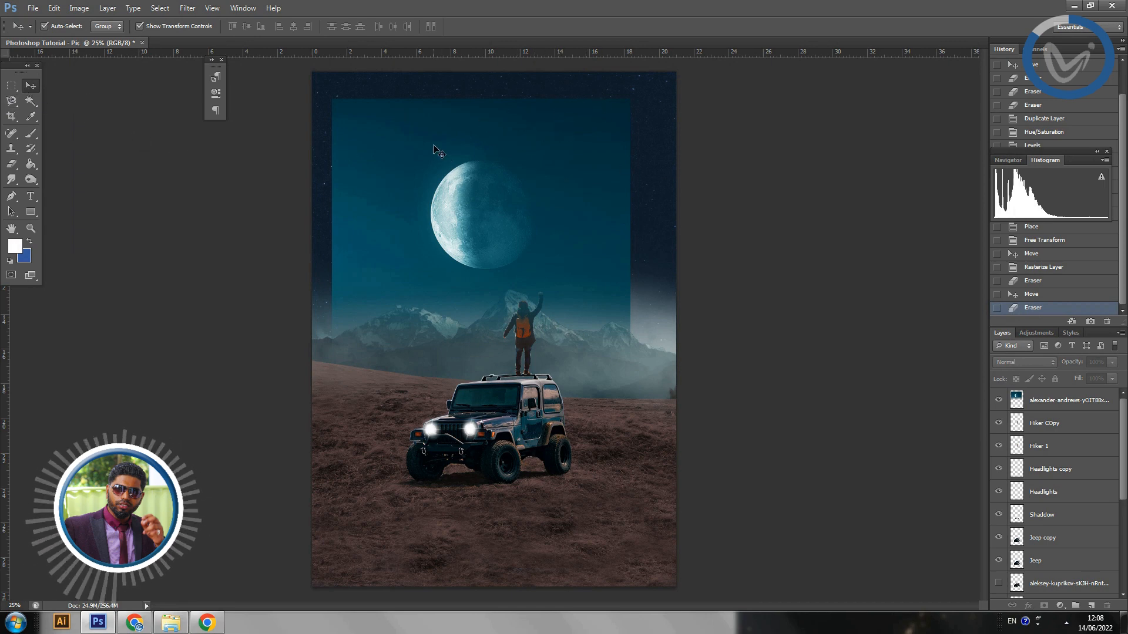
right_click(476, 163)
click(507, 169)
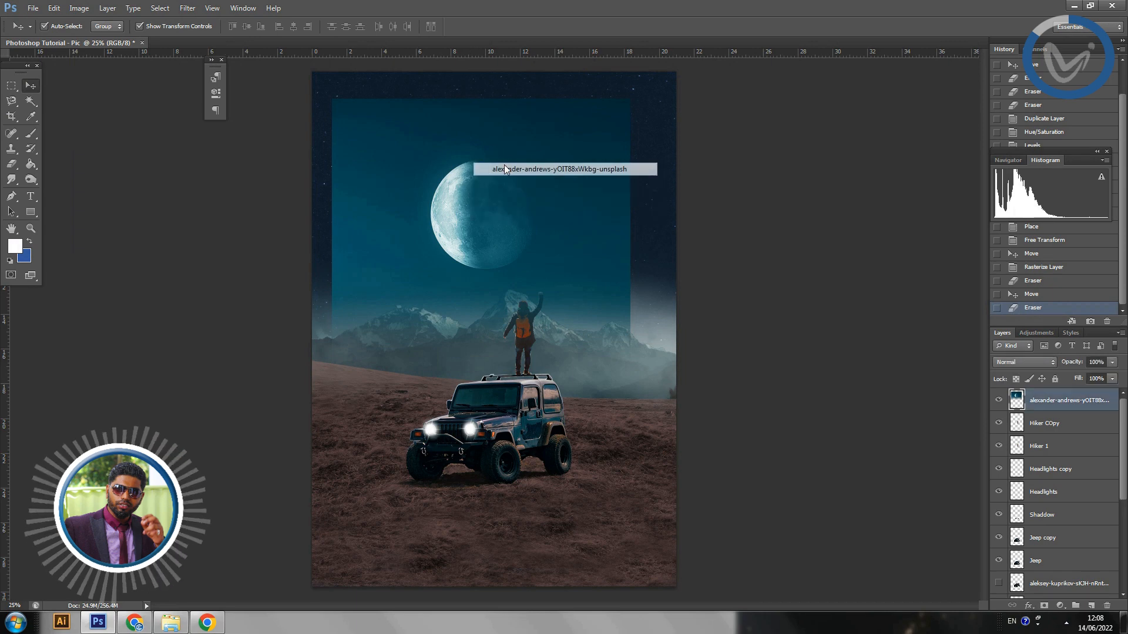
Rotate the moon layer about 115° clockwise.
drag(640, 92, 564, 463)
key(Return)
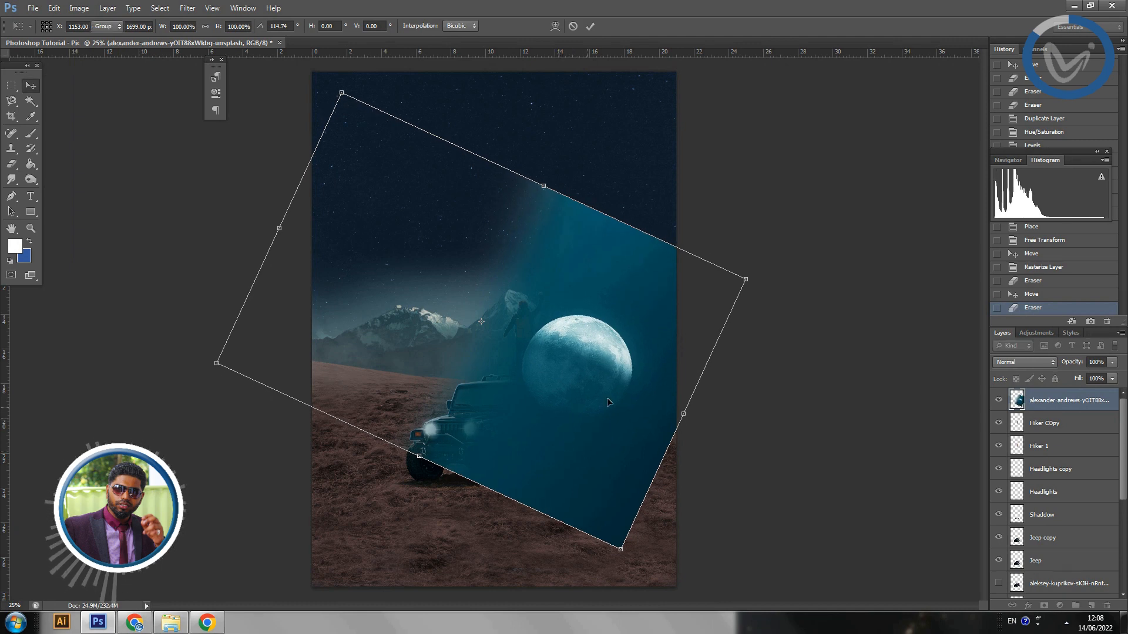
Scale the moon layer down proportionally to about 72% and reposition it in the sky above the mountains.
drag(746, 90, 604, 197)
drag(485, 318, 549, 183)
drag(283, 400, 297, 388)
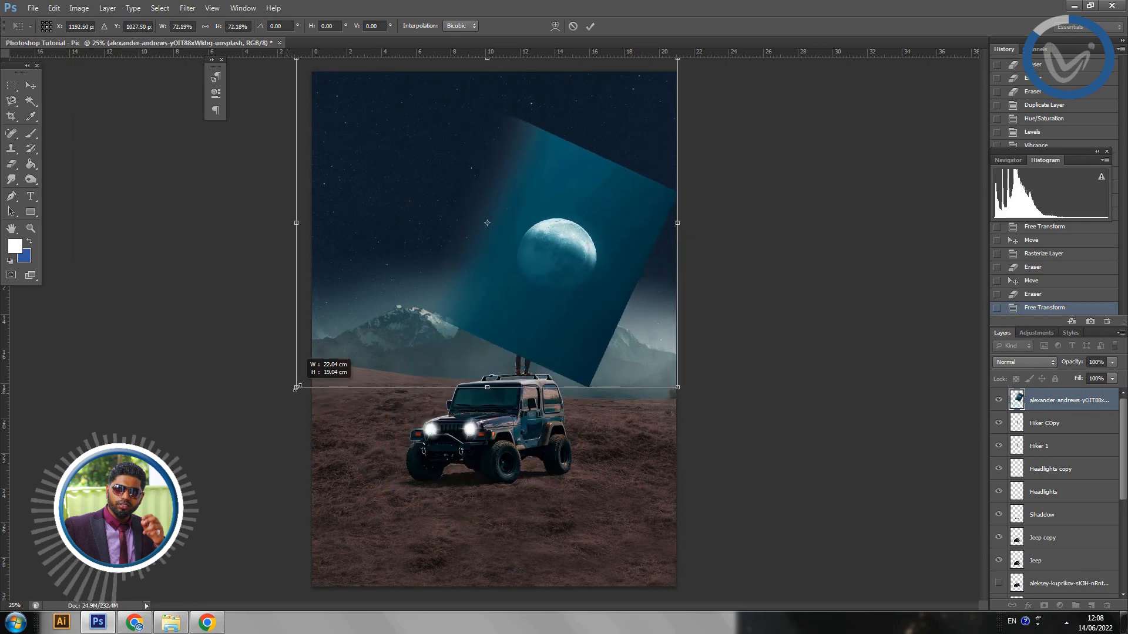
drag(585, 283, 503, 268)
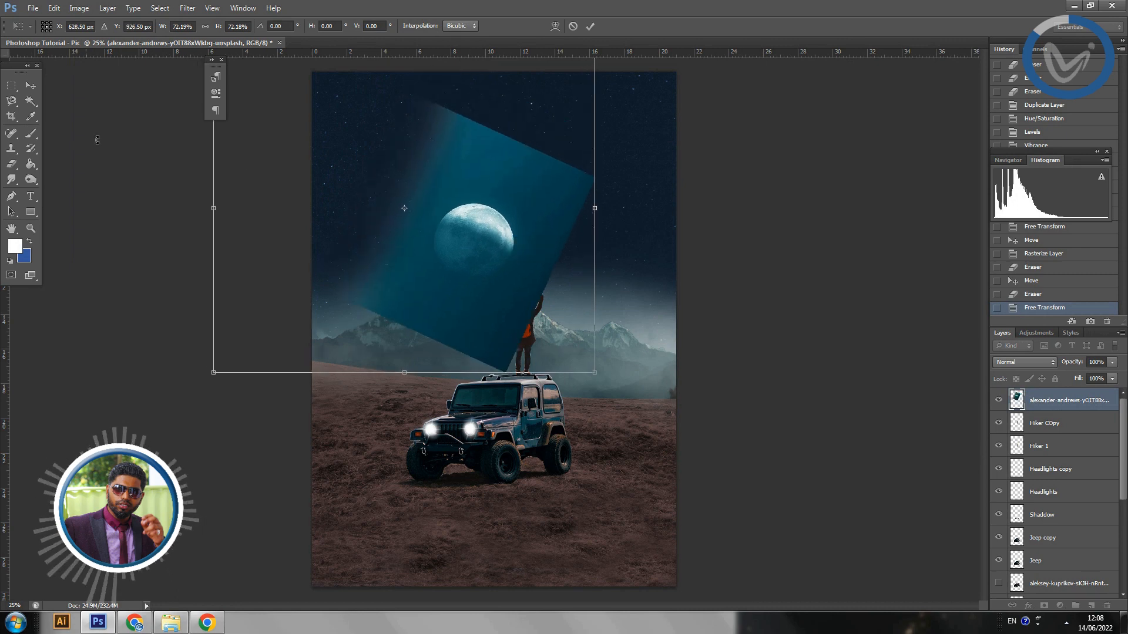
click(11, 164)
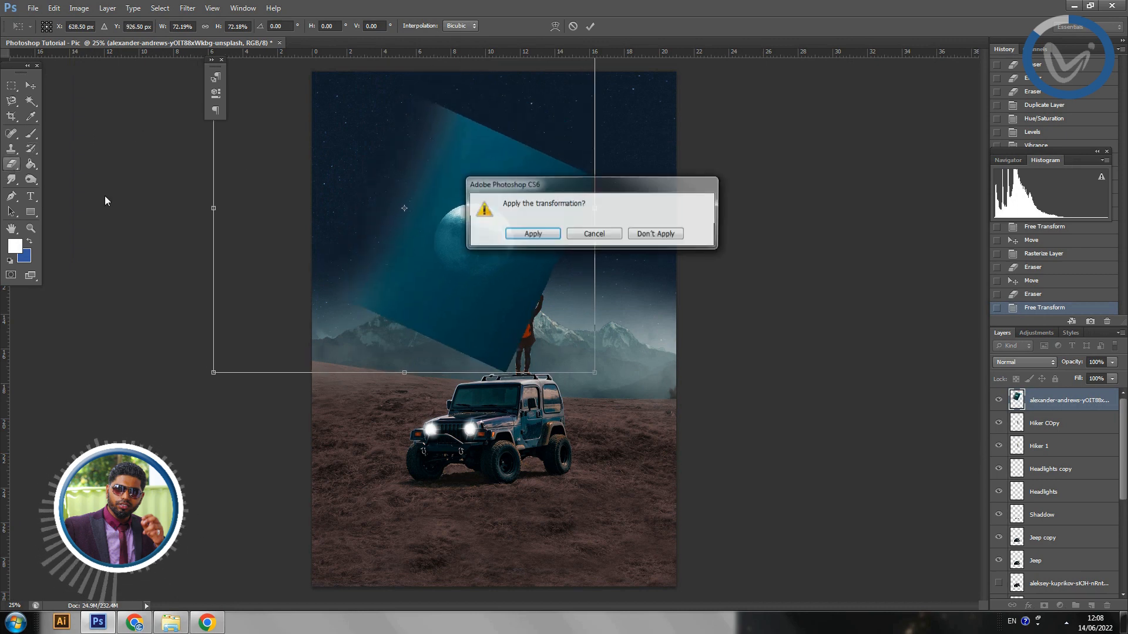
click(518, 235)
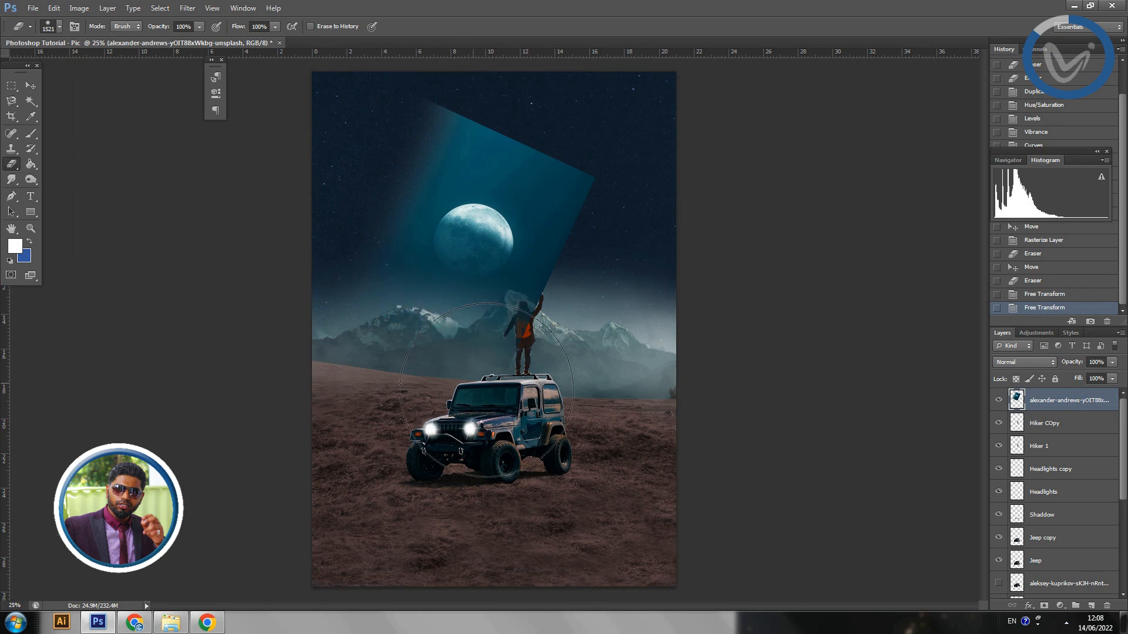
Erase the lower part and upper-right corner of the moon's teal background with the soft 1521 px eraser.
drag(486, 390, 517, 329)
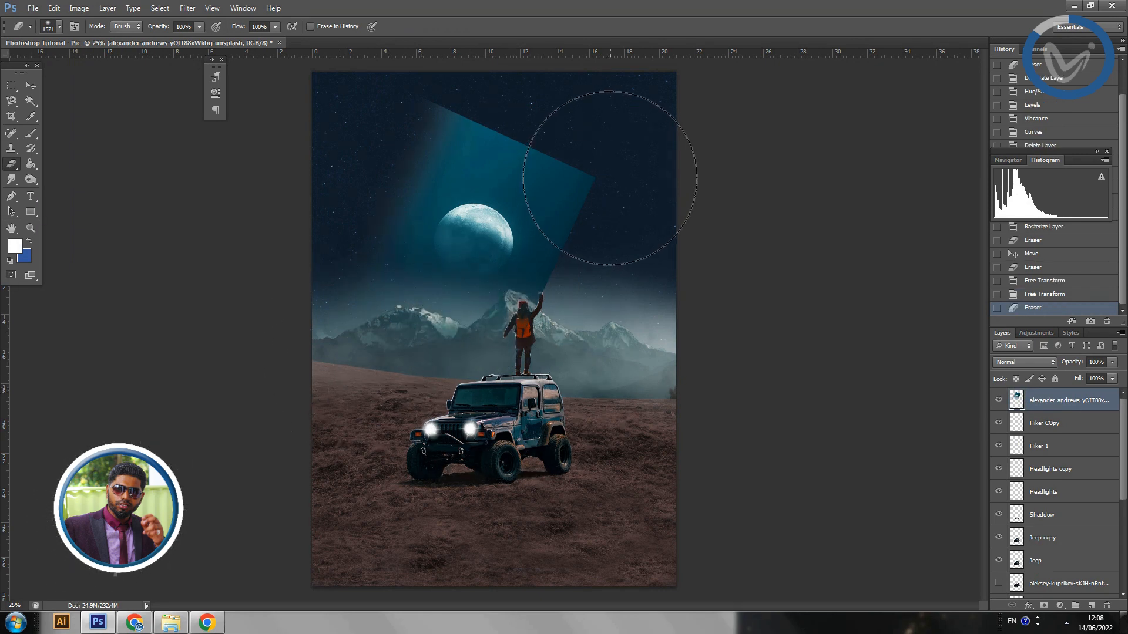
mouse_move(609, 178)
mouse_down()
mouse_move(601, 124)
mouse_move(557, 99)
mouse_move(420, 69)
mouse_move(355, 82)
mouse_move(293, 132)
mouse_move(270, 185)
mouse_move(299, 127)
mouse_move(408, 75)
mouse_move(551, 82)
mouse_move(631, 123)
mouse_up()
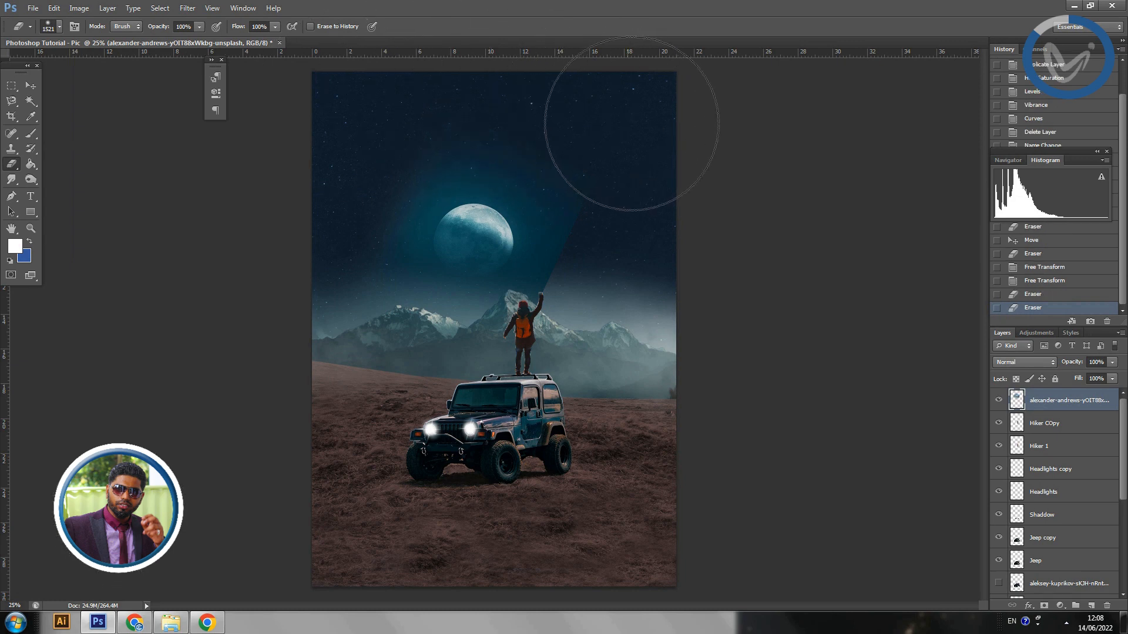
mouse_move(554, 154)
mouse_down()
mouse_move(469, 160)
mouse_move(489, 157)
mouse_move(582, 218)
mouse_move(560, 299)
mouse_move(536, 304)
mouse_up()
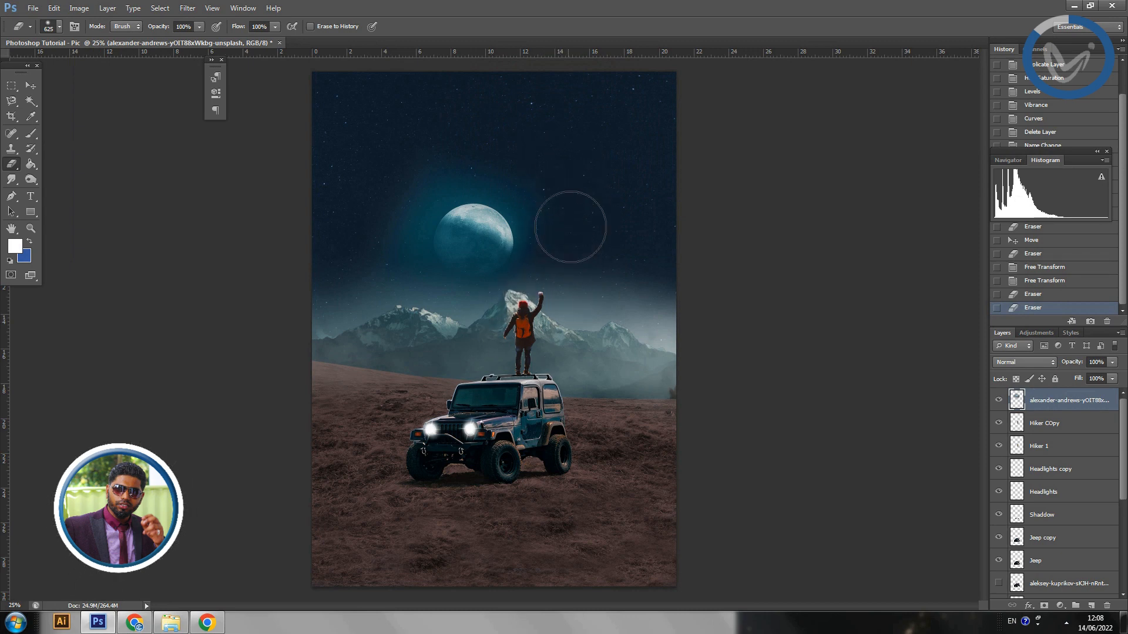
mouse_move(352, 285)
mouse_down()
mouse_move(376, 281)
mouse_move(369, 255)
mouse_move(399, 193)
mouse_move(472, 145)
mouse_move(531, 195)
mouse_up()
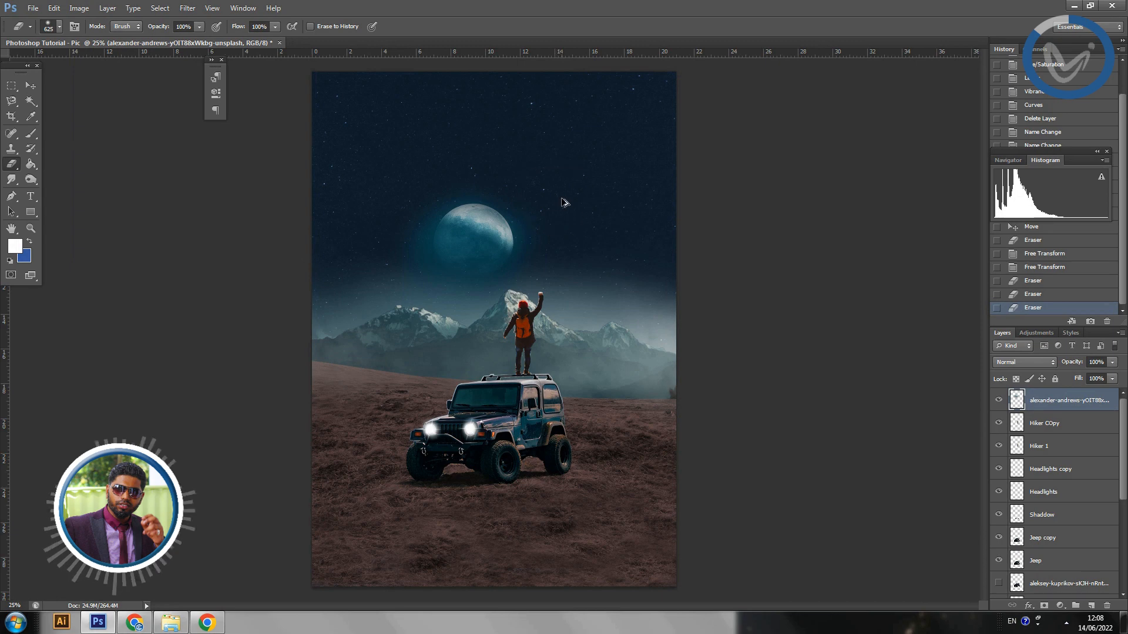
key(ctrl+z)
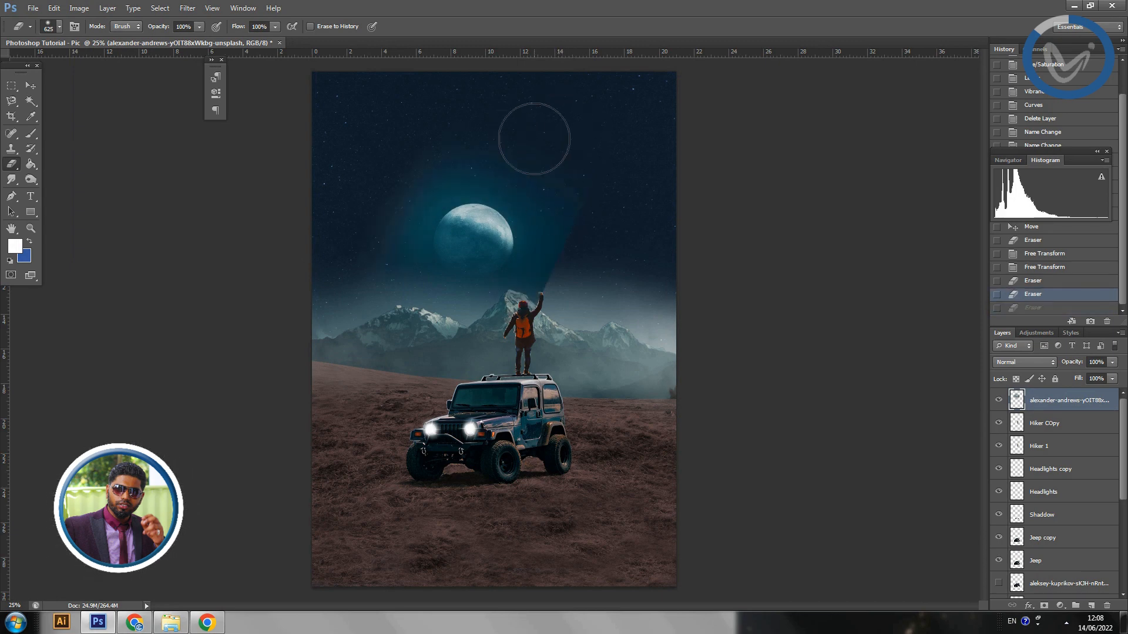
Erase the remaining hard edges and outer teal glow around the moon with a 625 px soft eraser.
mouse_move(529, 138)
mouse_down()
mouse_move(573, 239)
mouse_move(495, 358)
mouse_up()
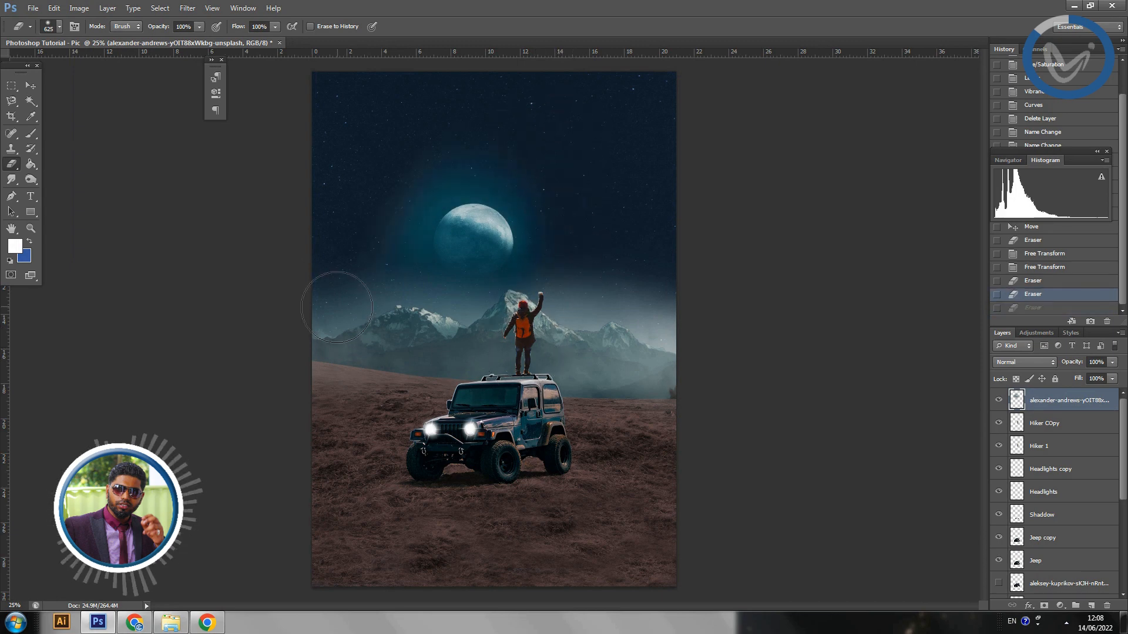
mouse_move(467, 127)
mouse_down()
mouse_move(506, 141)
mouse_move(427, 176)
mouse_move(390, 245)
mouse_move(392, 278)
mouse_up()
click(546, 174)
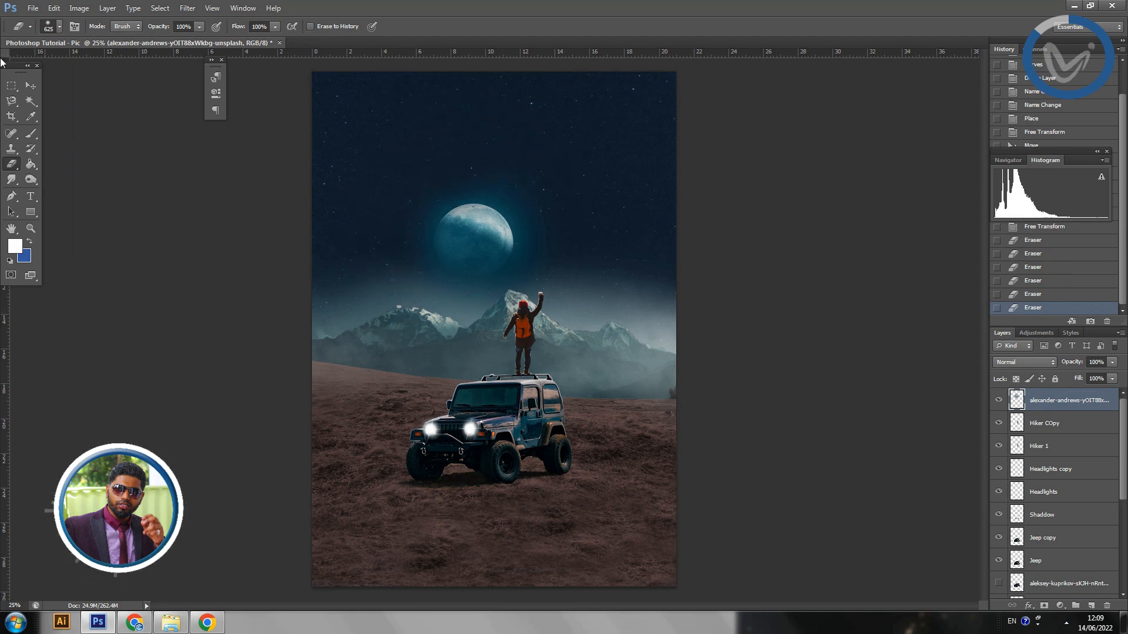
Move the moon to the upper-left corner of the night sky.
click(30, 86)
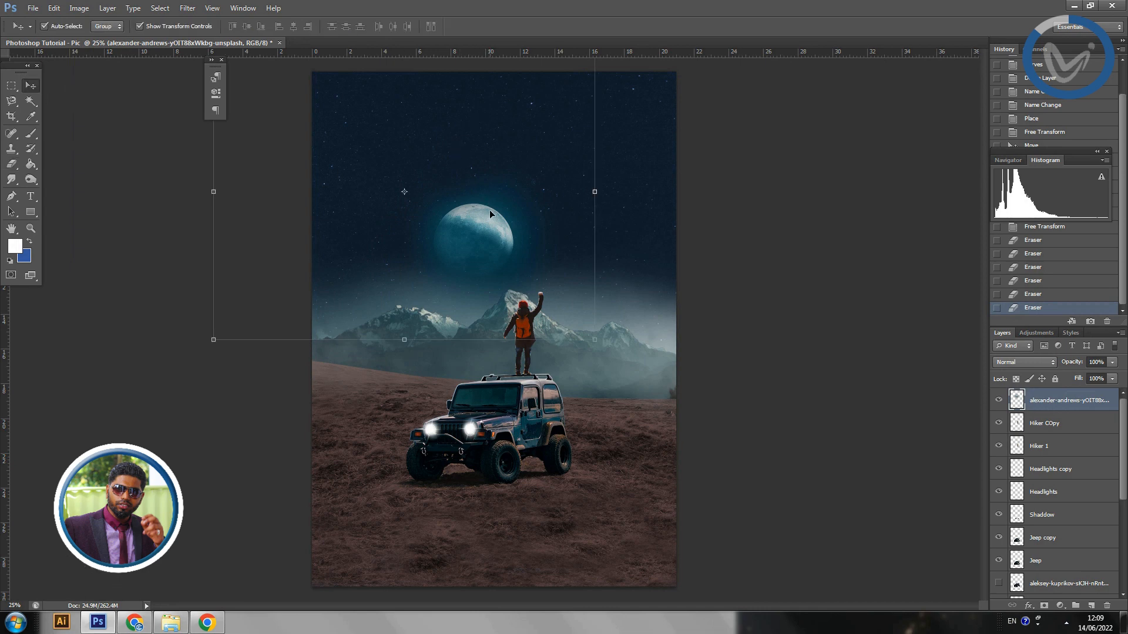
drag(490, 213, 383, 111)
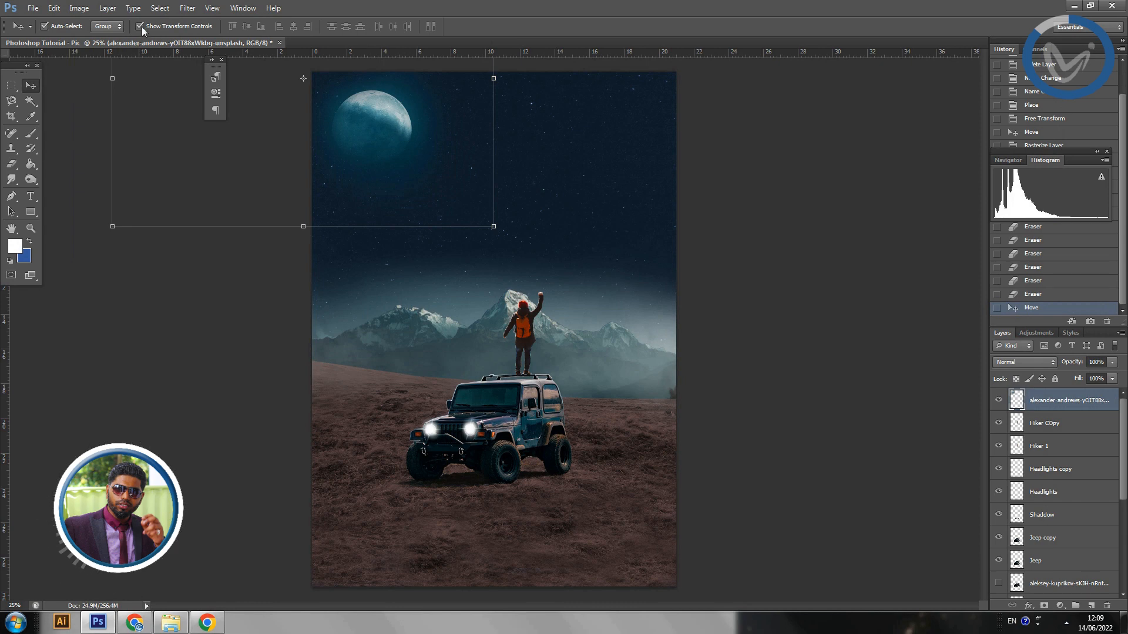
Darken the moon layer with Hue/Saturation at lightness -12 and fine-tune its saturation.
click(79, 8)
mouse_move(118, 38)
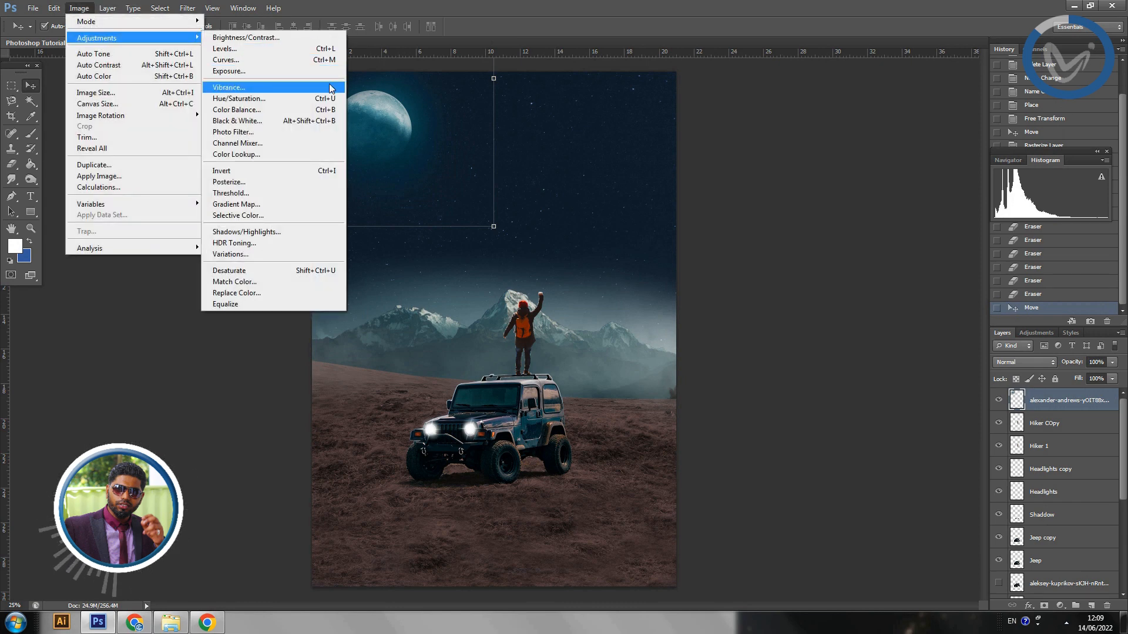
click(320, 101)
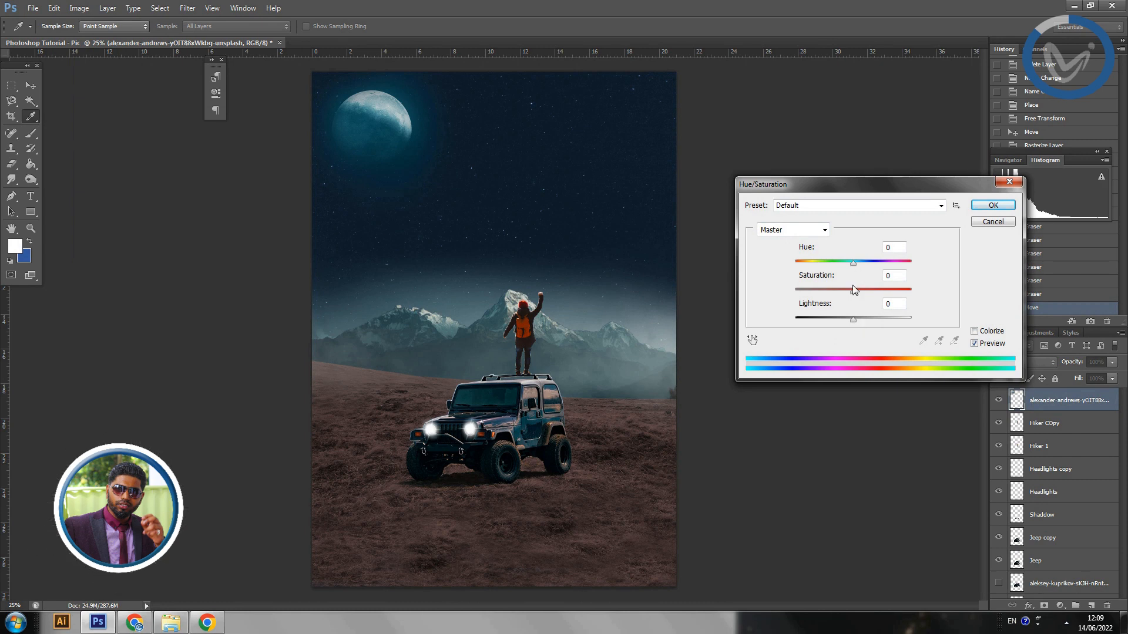
drag(852, 320, 846, 319)
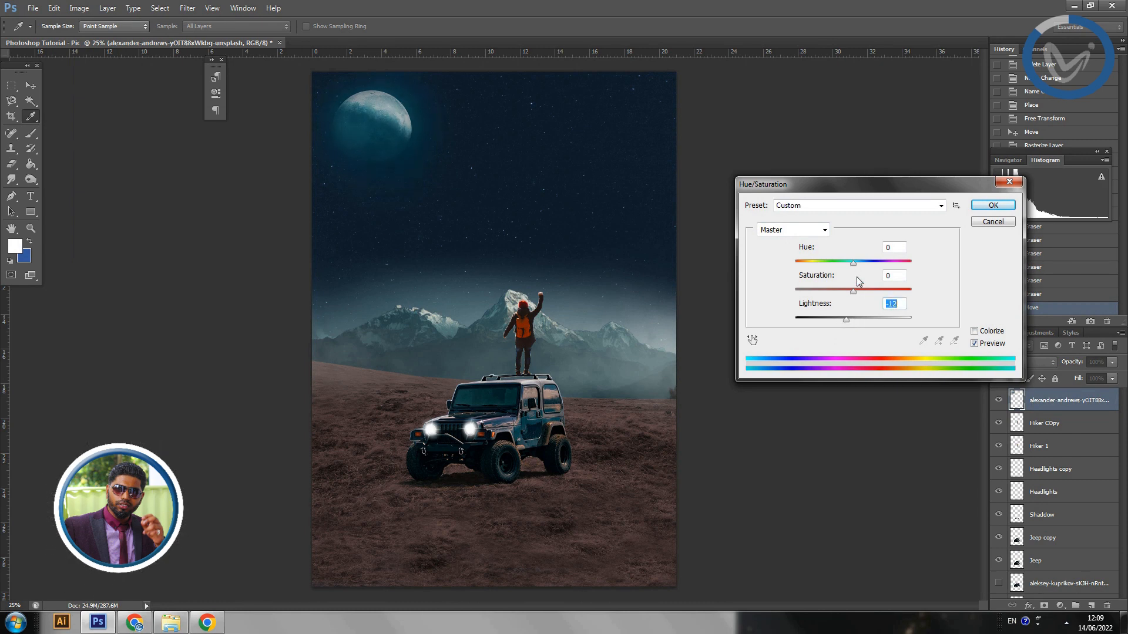
drag(872, 292, 857, 269)
click(993, 205)
Enlarge the moon layer proportionally to about 126.6% and reposition it in the upper-left sky.
key(v)
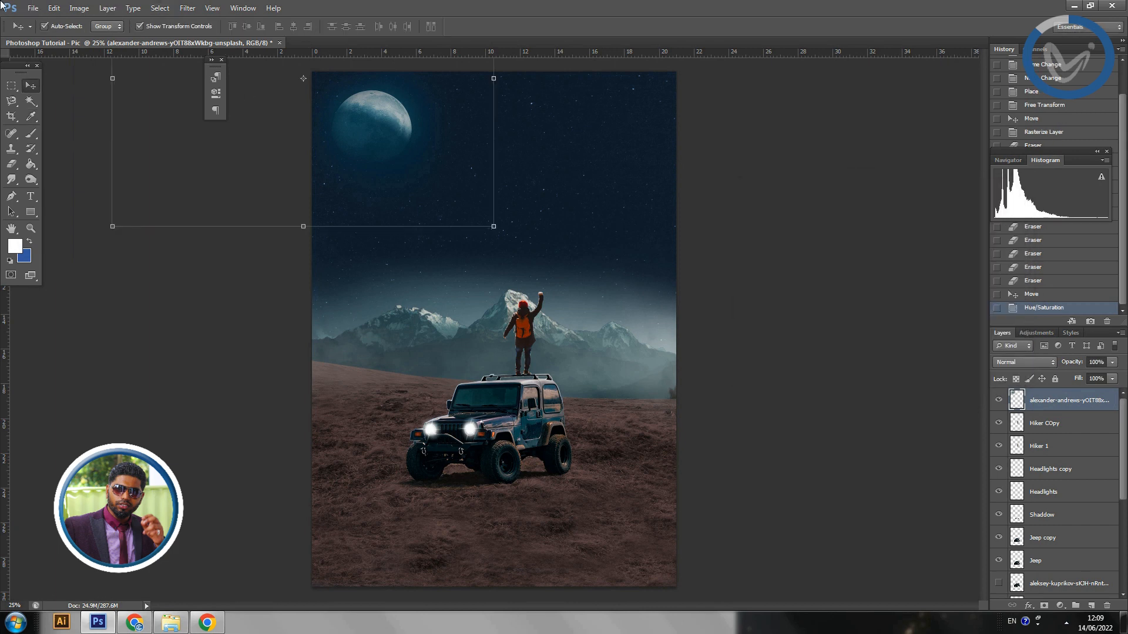
mouse_move(394, 140)
mouse_down()
mouse_move(382, 132)
mouse_move(401, 152)
mouse_move(393, 142)
mouse_up()
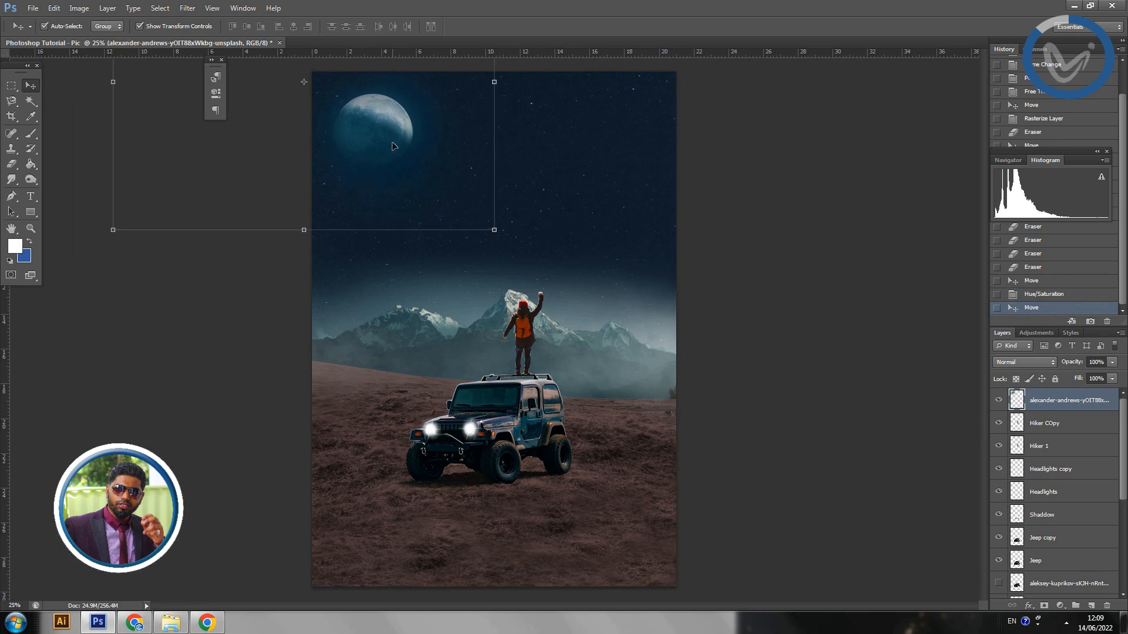
drag(494, 231, 594, 305)
drag(490, 211, 443, 188)
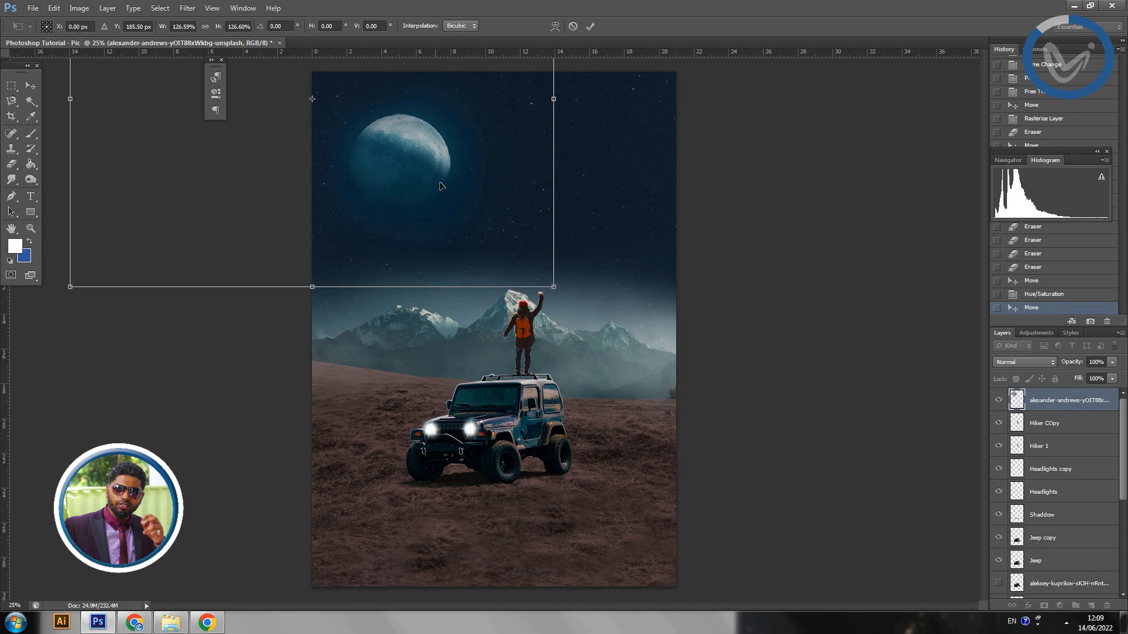
click(11, 167)
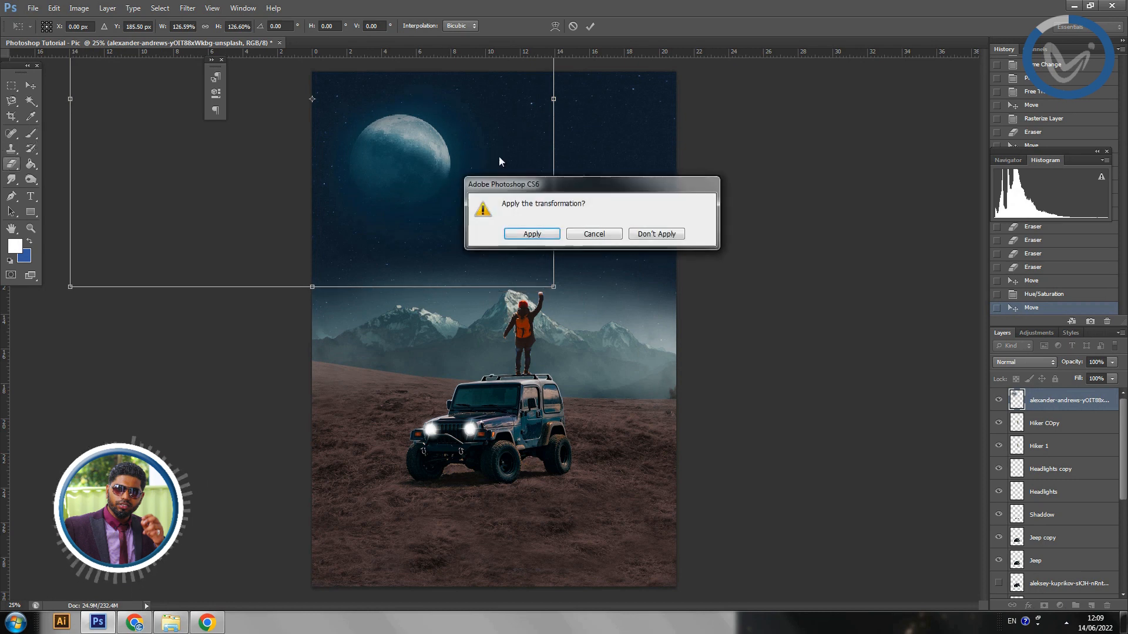
click(520, 235)
Erase the excess glow around the enlarged moon with the soft 625 px eraser so it blends into the sky.
mouse_move(472, 97)
mouse_down()
mouse_move(493, 118)
mouse_move(473, 229)
mouse_move(485, 214)
mouse_move(361, 269)
mouse_up()
mouse_move(483, 234)
mouse_down()
mouse_move(350, 259)
mouse_move(302, 176)
mouse_move(312, 106)
mouse_up()
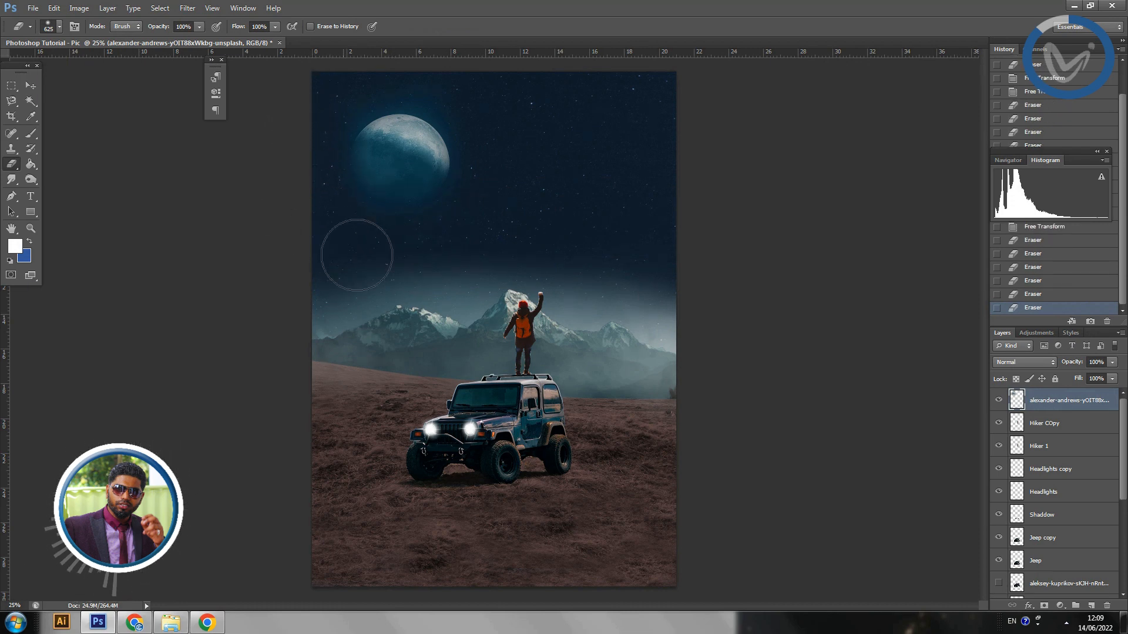
mouse_move(495, 190)
mouse_down()
mouse_move(474, 214)
mouse_move(496, 113)
mouse_move(441, 72)
mouse_move(371, 69)
mouse_move(352, 81)
mouse_up()
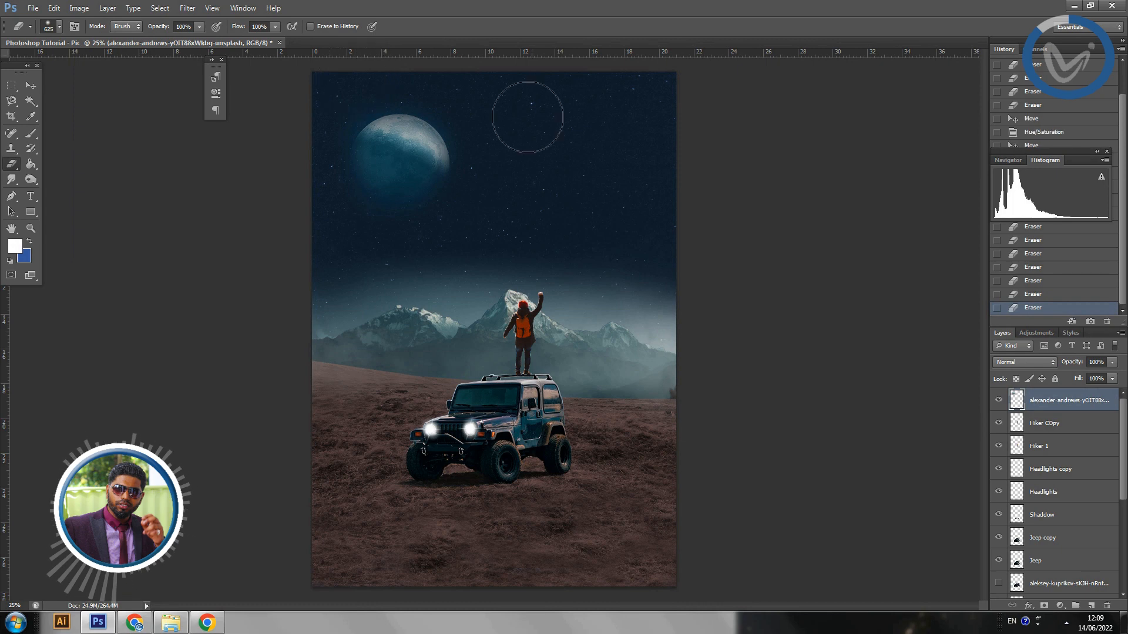
mouse_move(527, 116)
mouse_down()
mouse_move(507, 134)
mouse_move(460, 249)
mouse_move(352, 275)
mouse_move(346, 243)
mouse_move(314, 229)
mouse_up()
Shift the moon slightly up and left, closer to the upper-left corner of the sky.
click(30, 85)
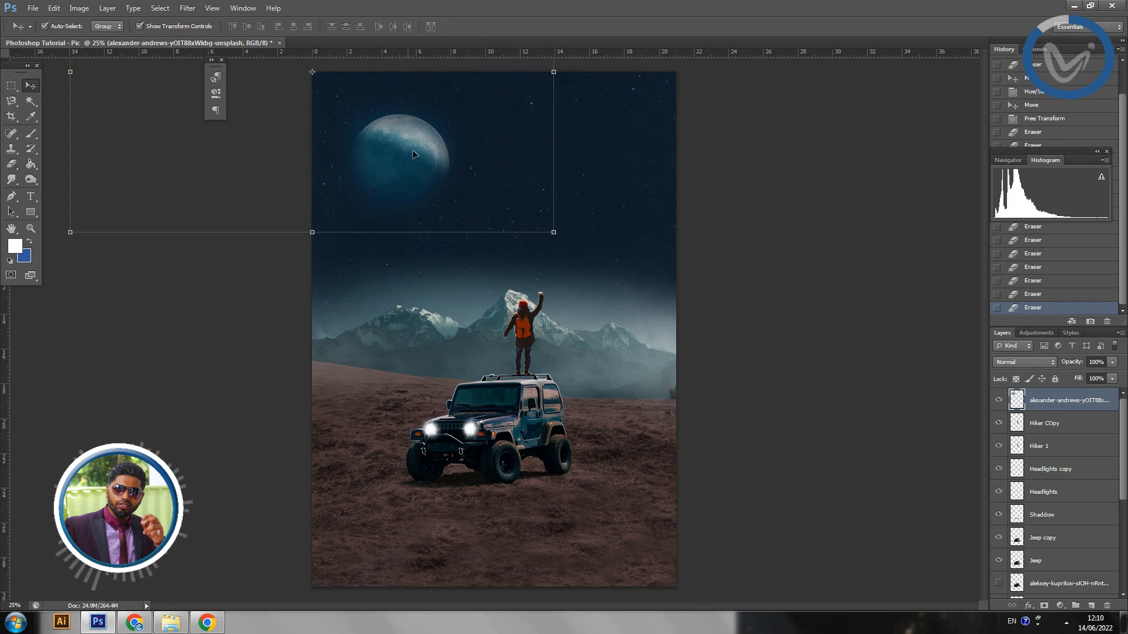
drag(413, 154, 387, 142)
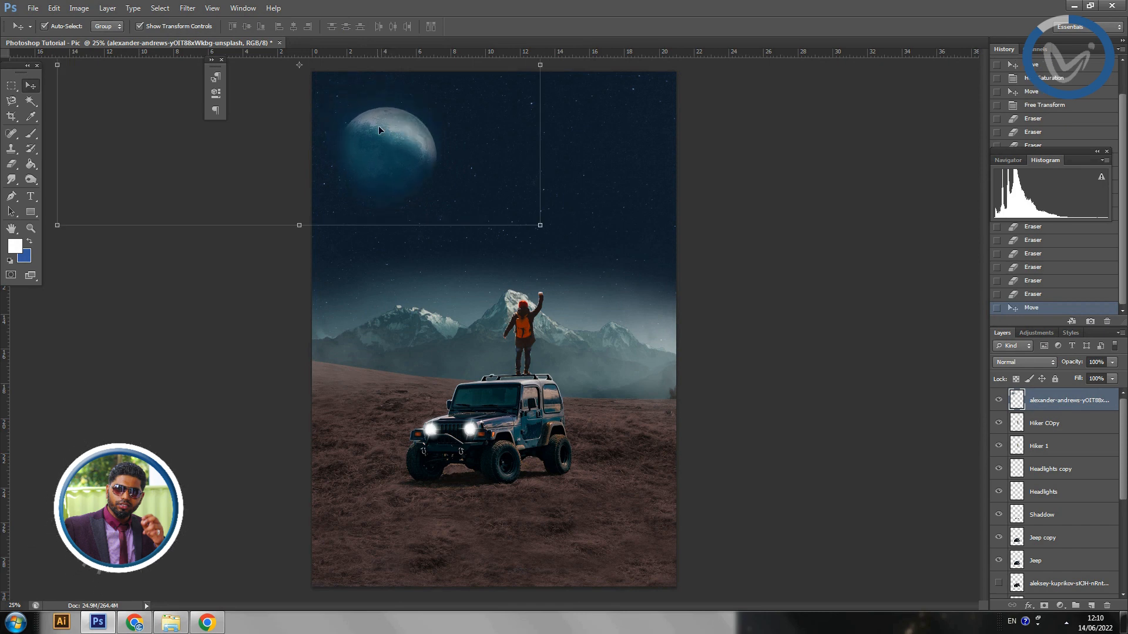
drag(388, 165, 390, 163)
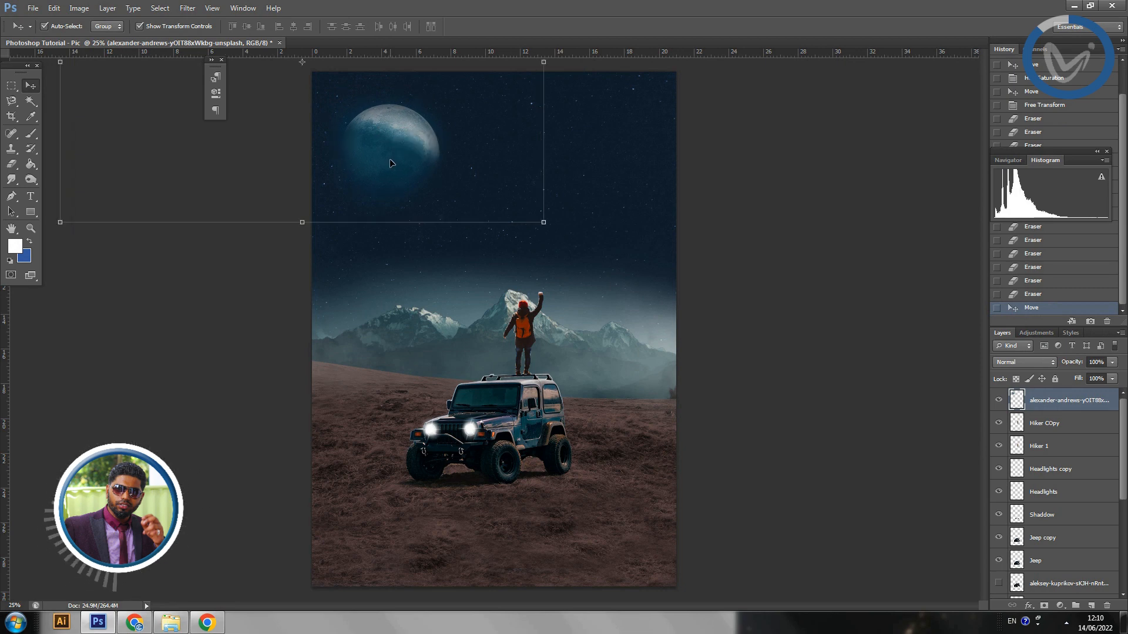
drag(391, 142, 381, 132)
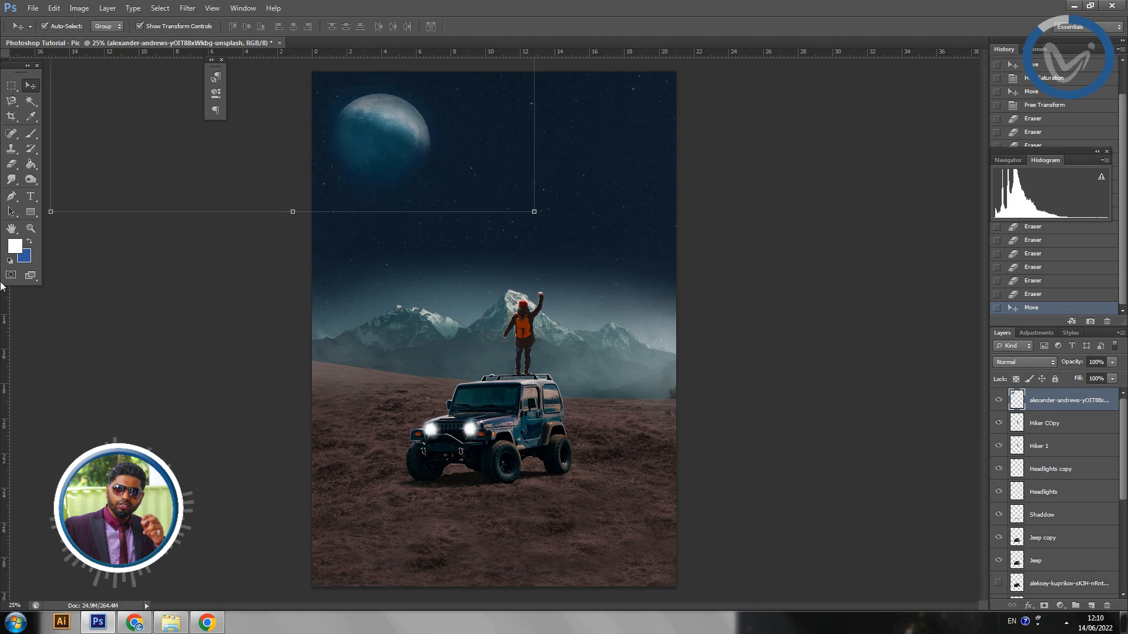
Add a new layer above the moon layer and place the white text FREEDOM in the sky below the moon.
click(11, 85)
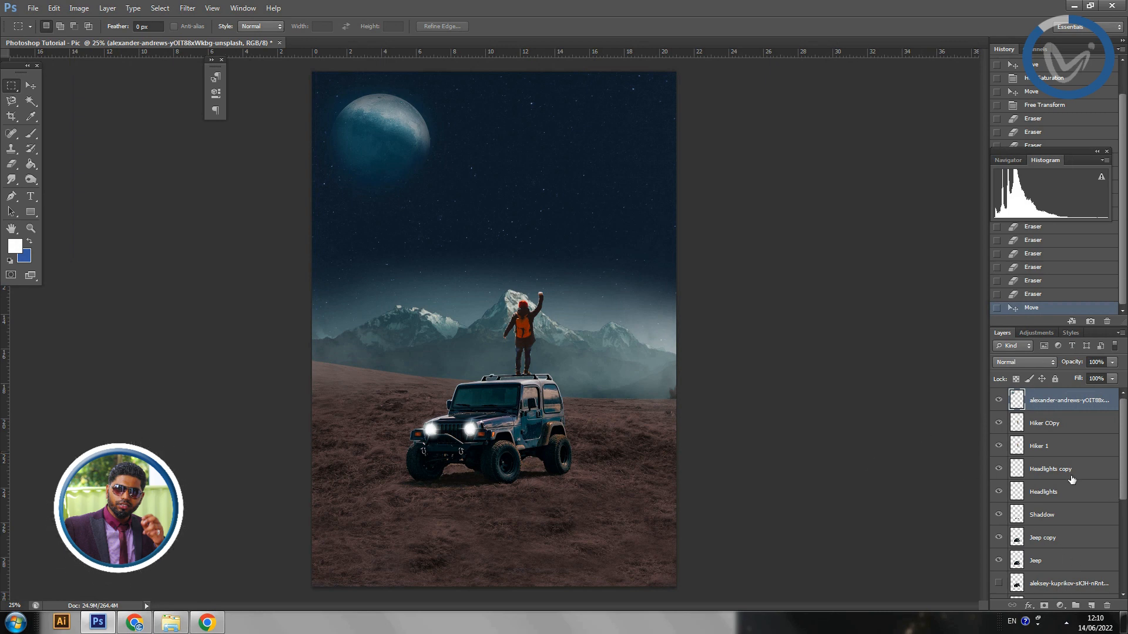
click(1091, 606)
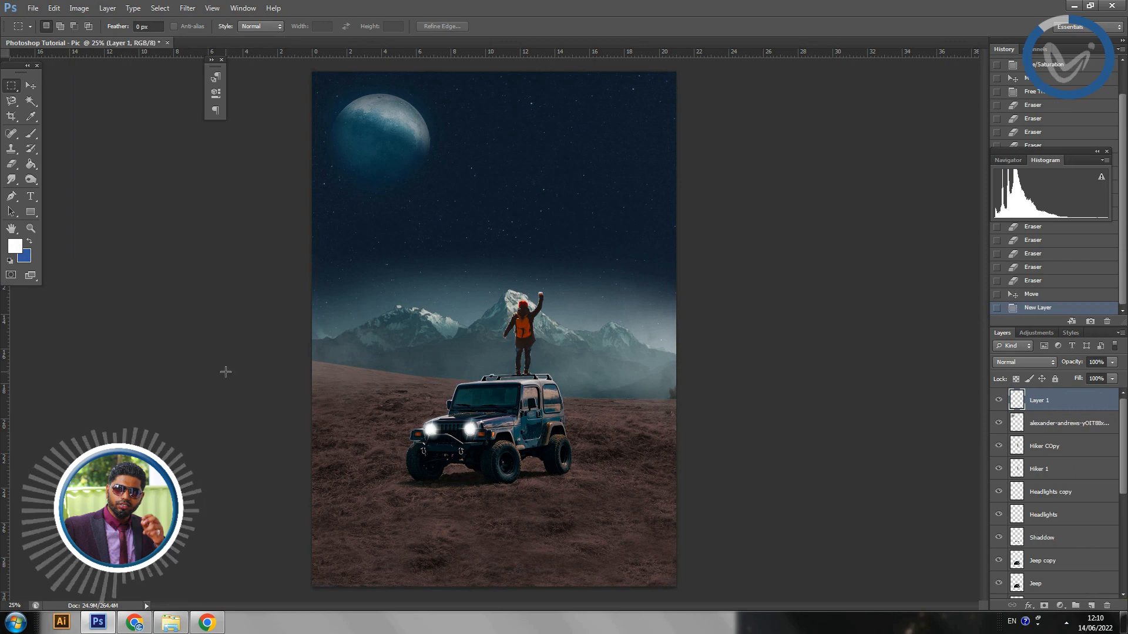
click(29, 199)
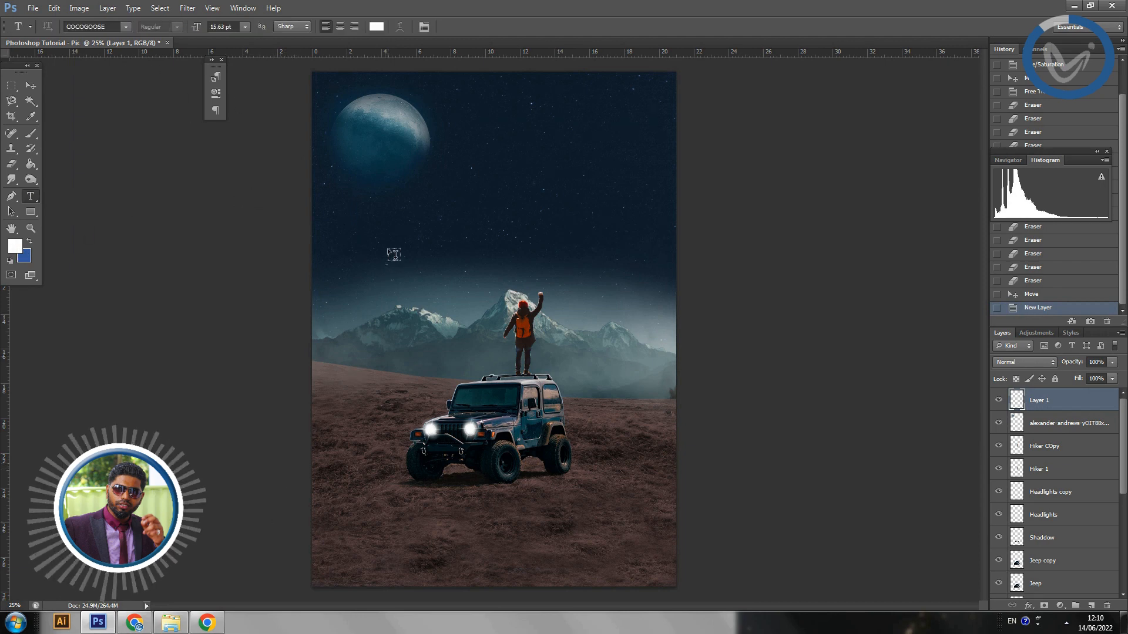
click(364, 214)
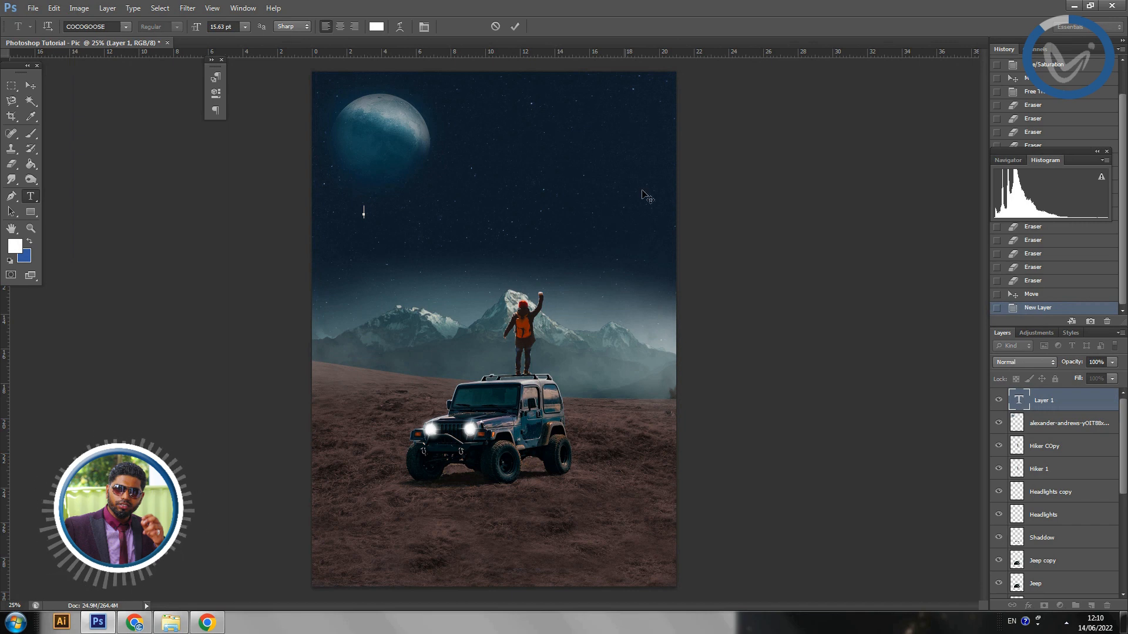
text(FREEDOM)
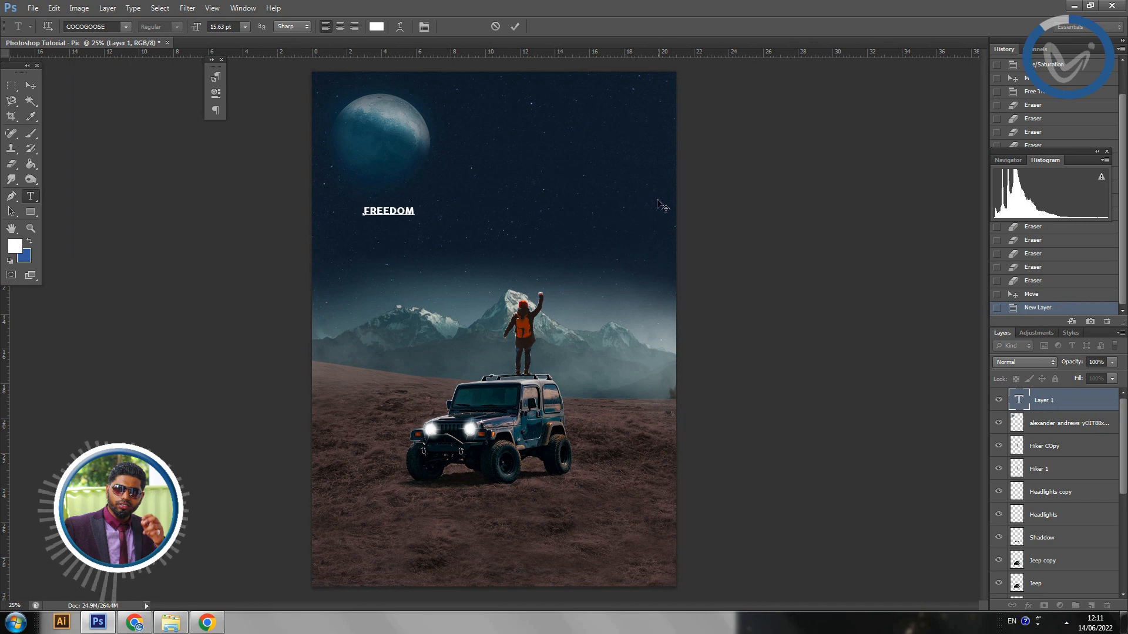
Enlarge the whole FREEDOM text to 59.63 pt and try the Colonna MT font on it.
key(ctrl+a)
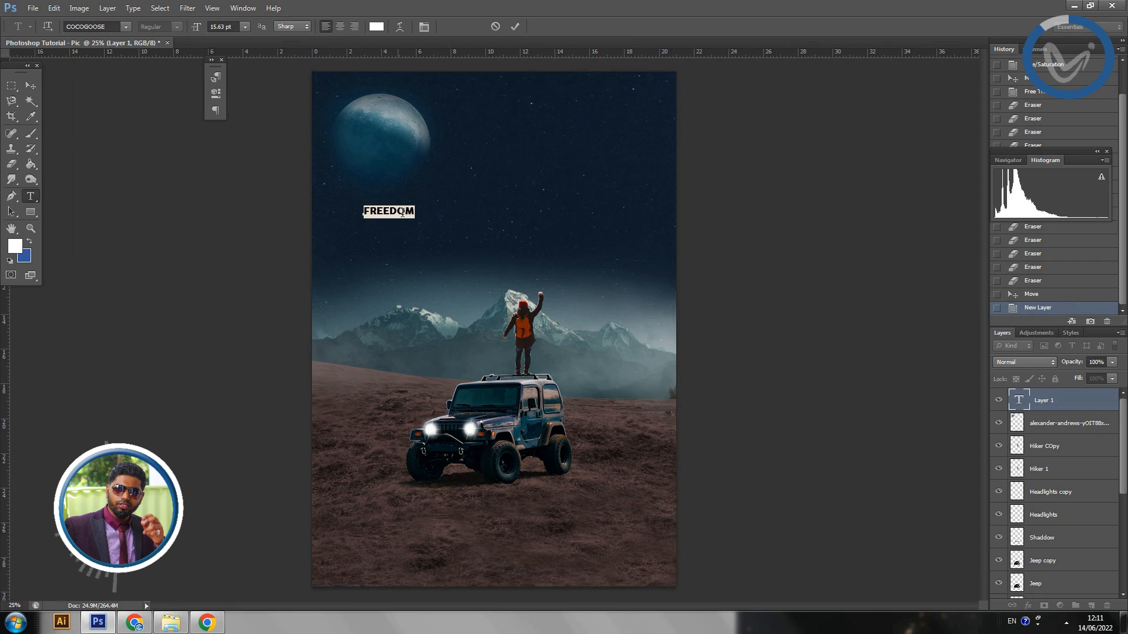
mouse_move(199, 31)
mouse_down()
mouse_move(234, 28)
mouse_move(221, 27)
mouse_up()
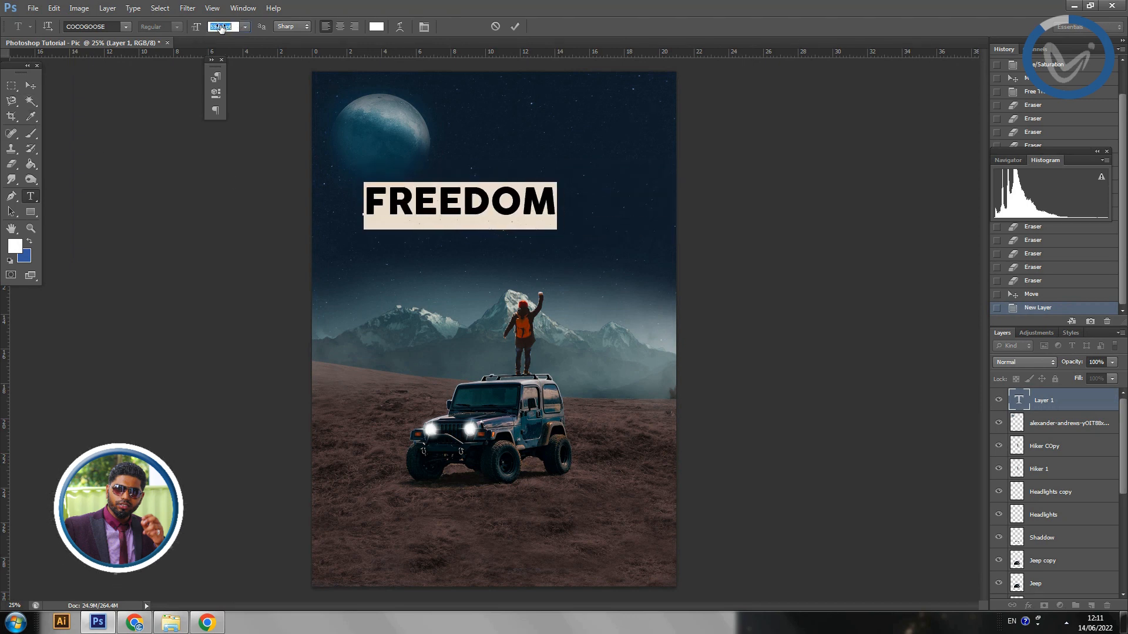
click(108, 25)
text(colus)
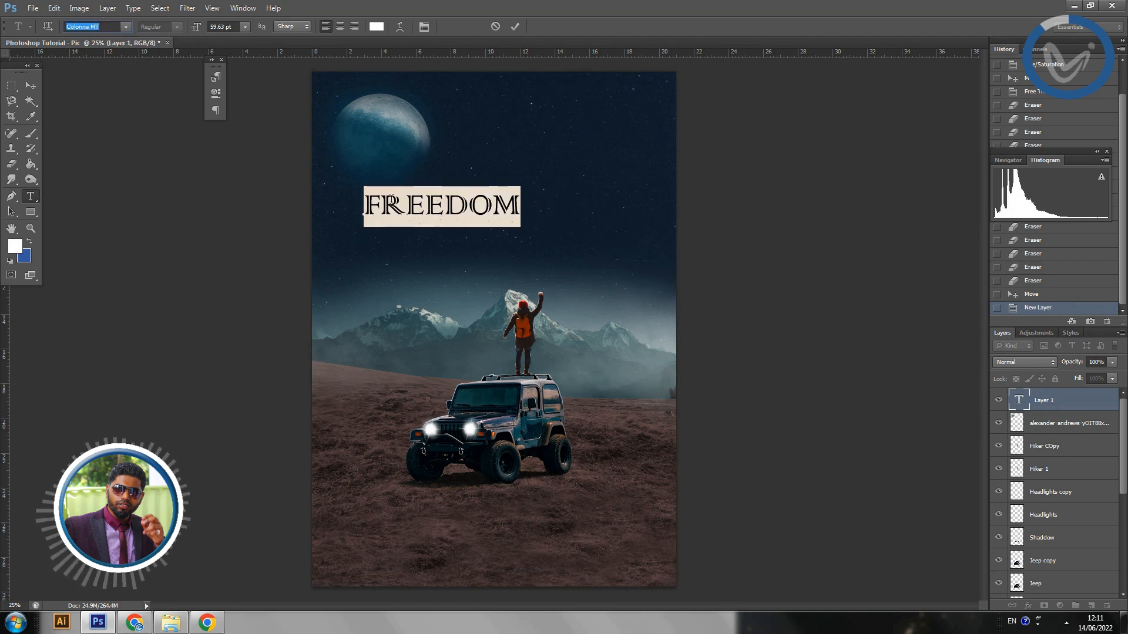
Try a run of alternative fonts on the FREEDOM text, from Colonna MT through to DriftType.
click(378, 209)
double_click(384, 210)
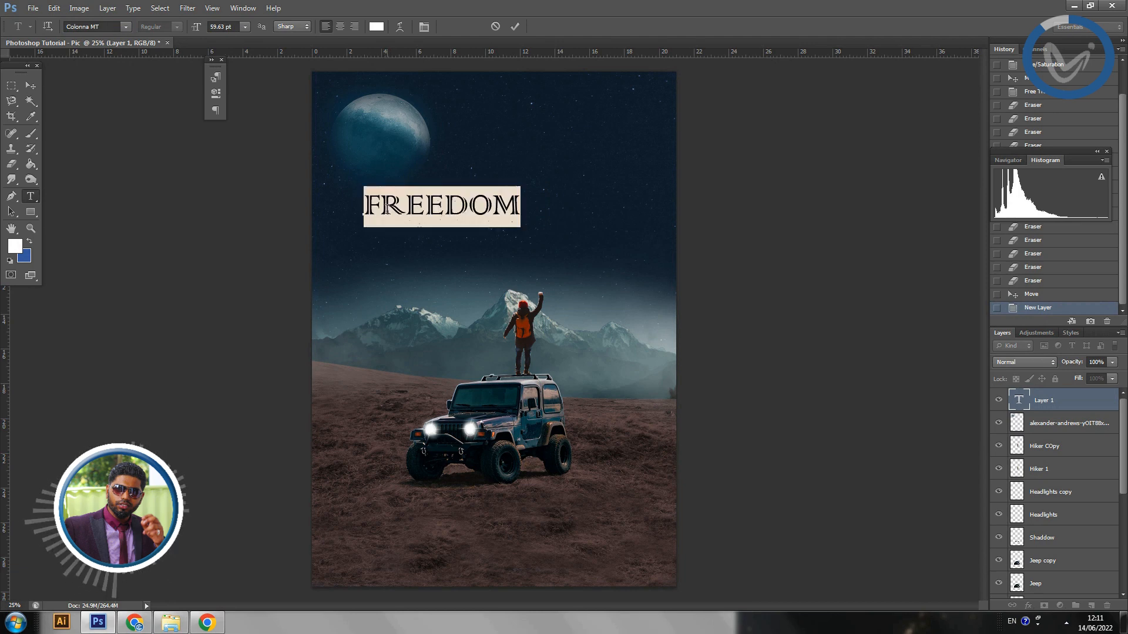
click(88, 26)
click(84, 24)
click(91, 27)
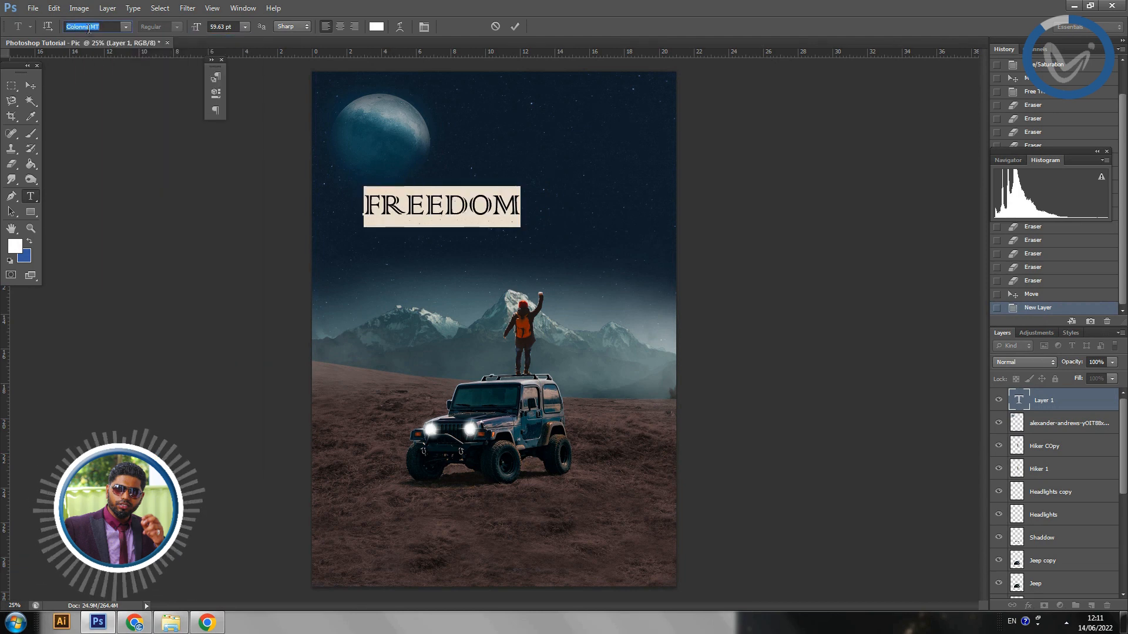
key(Down)
key(Down)
key(Down)
key(Down)
key(Down)
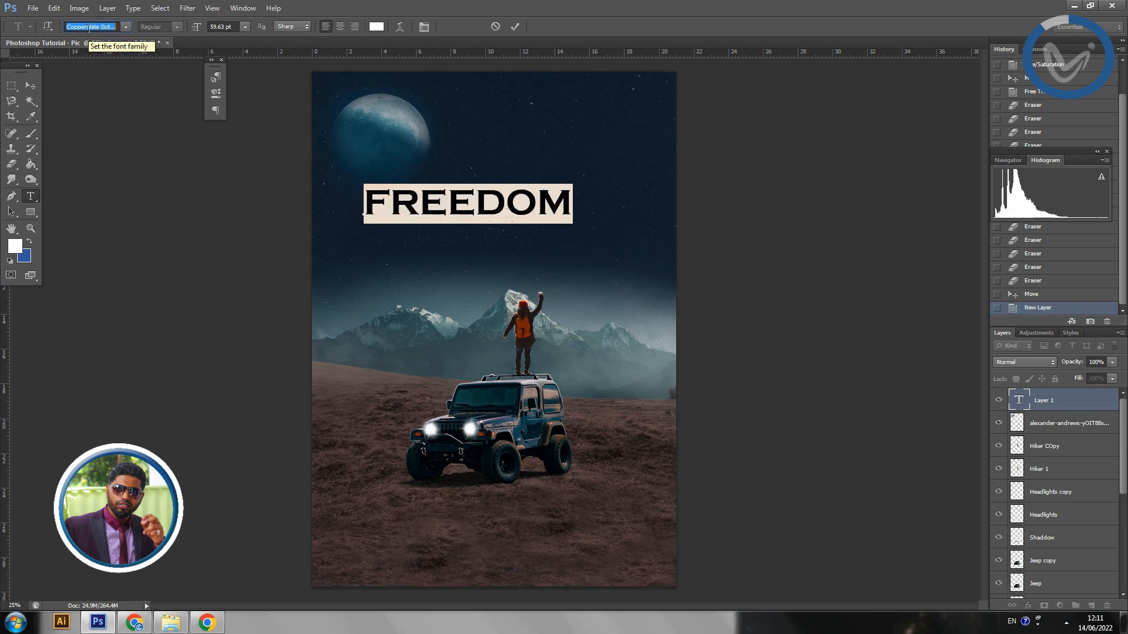
key(Down)
key(Down)
key(Down)
key(Down)
key(Down)
key(Down)
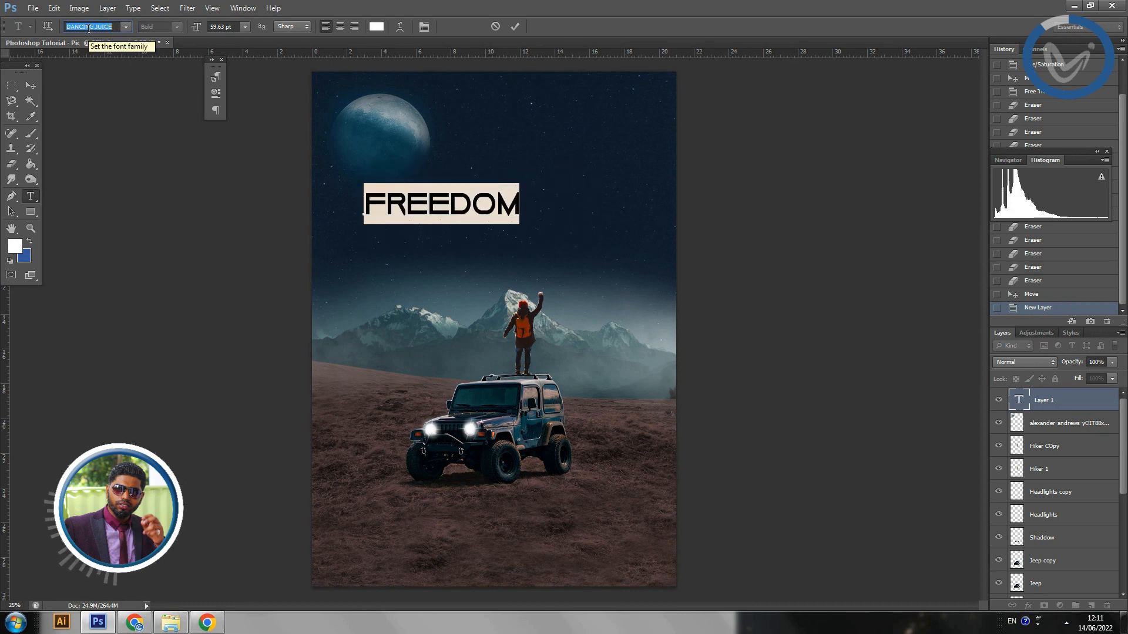
key(Down)
key(Down)
key(Down)
key(Down)
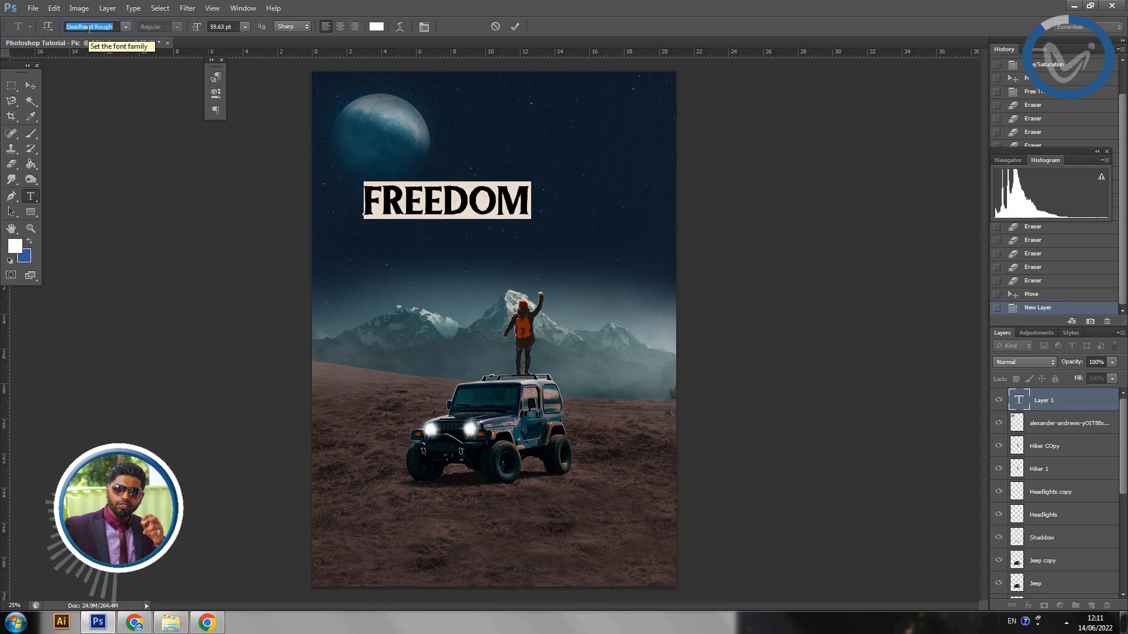
key(Down)
key(Down)
key(Down)
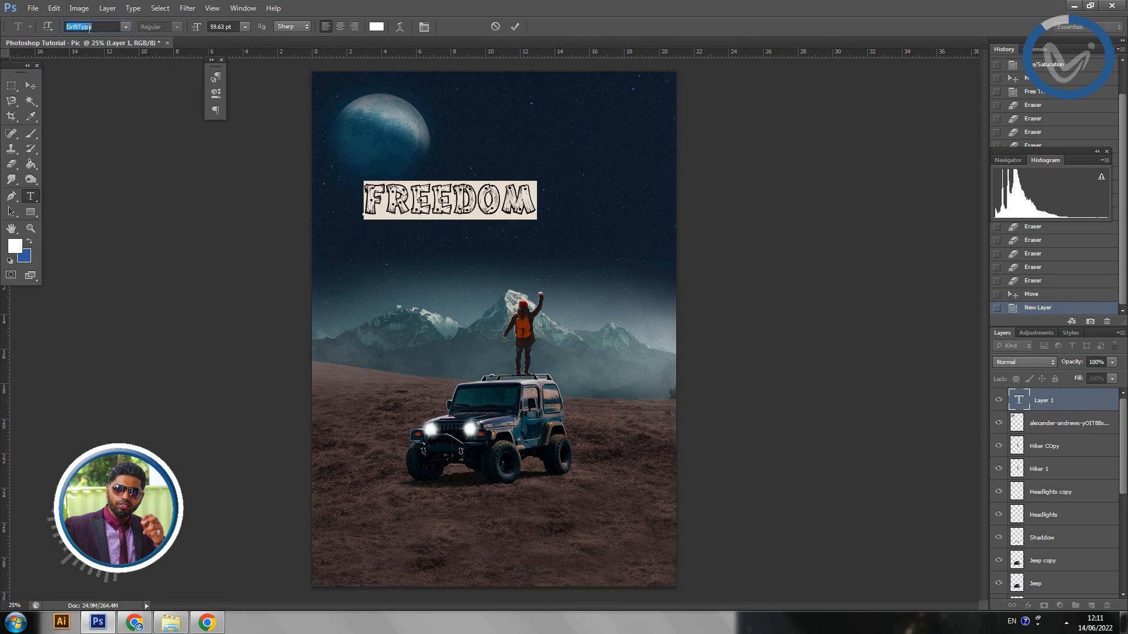
click(431, 201)
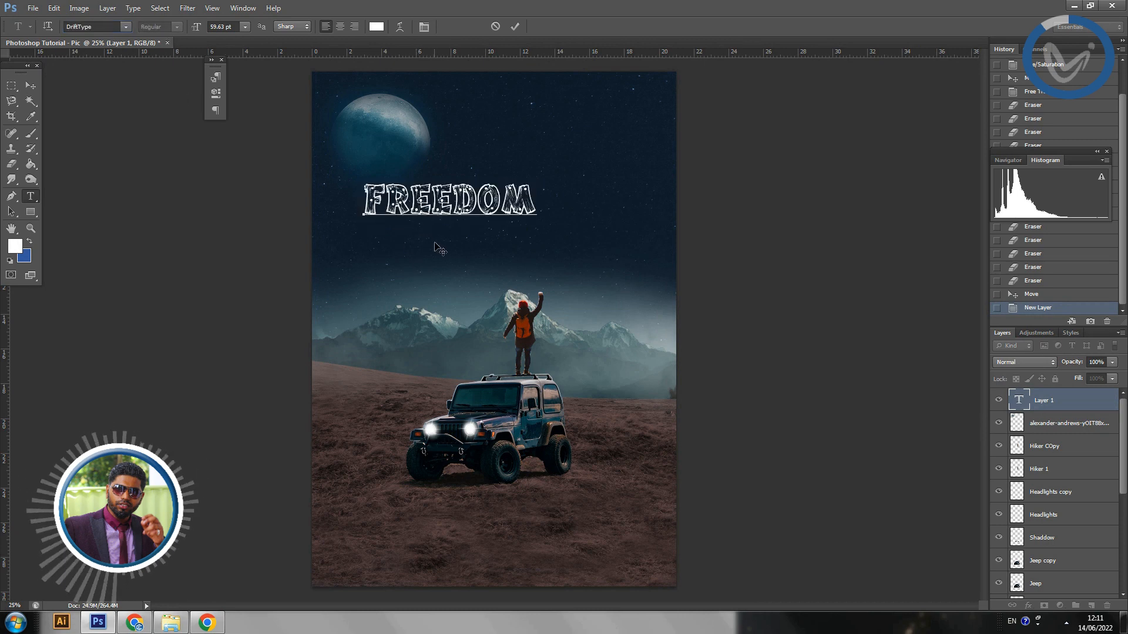
Preview further fonts beyond DriftType on the FREEDOM text, settle on Hobo Std and commit the text.
click(125, 26)
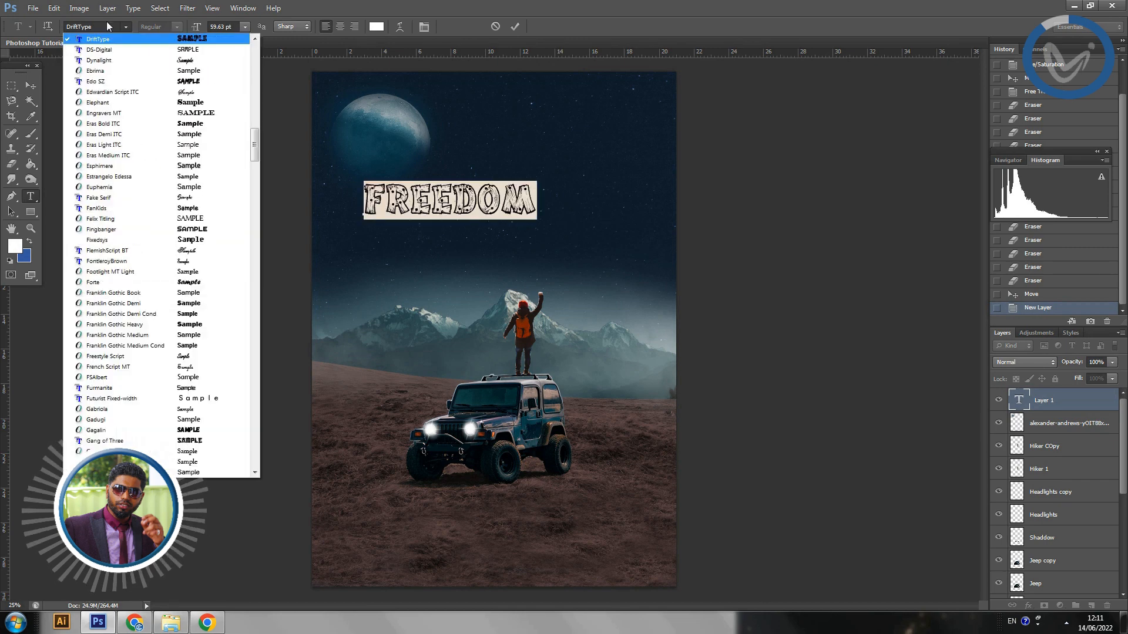
click(108, 26)
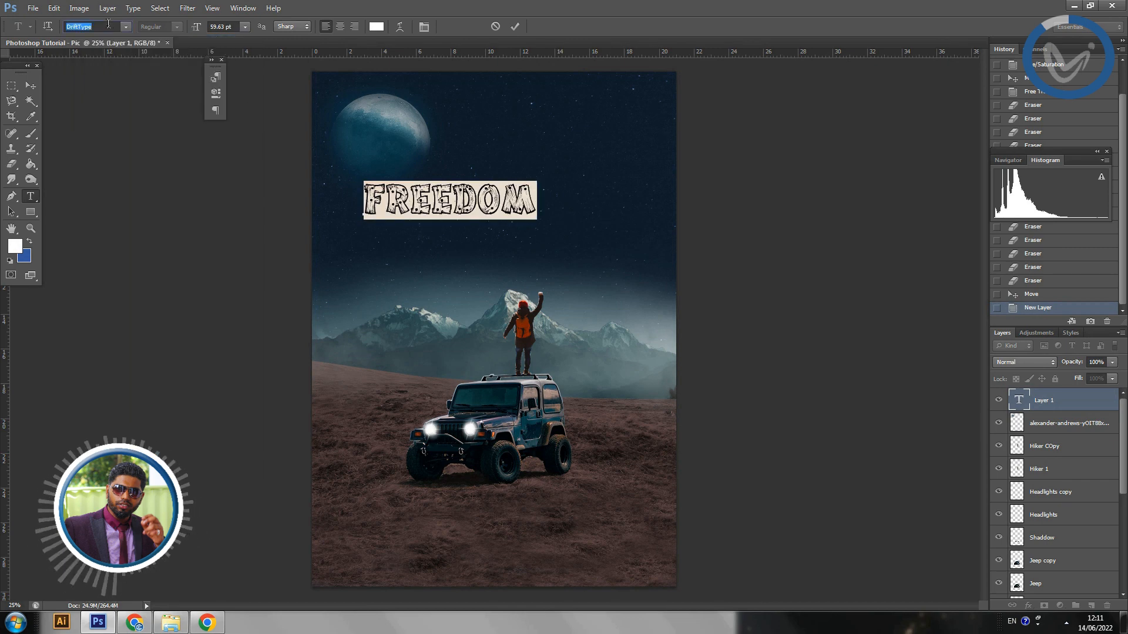
key(Down)
key(Down)
key(Down)
key(Down)
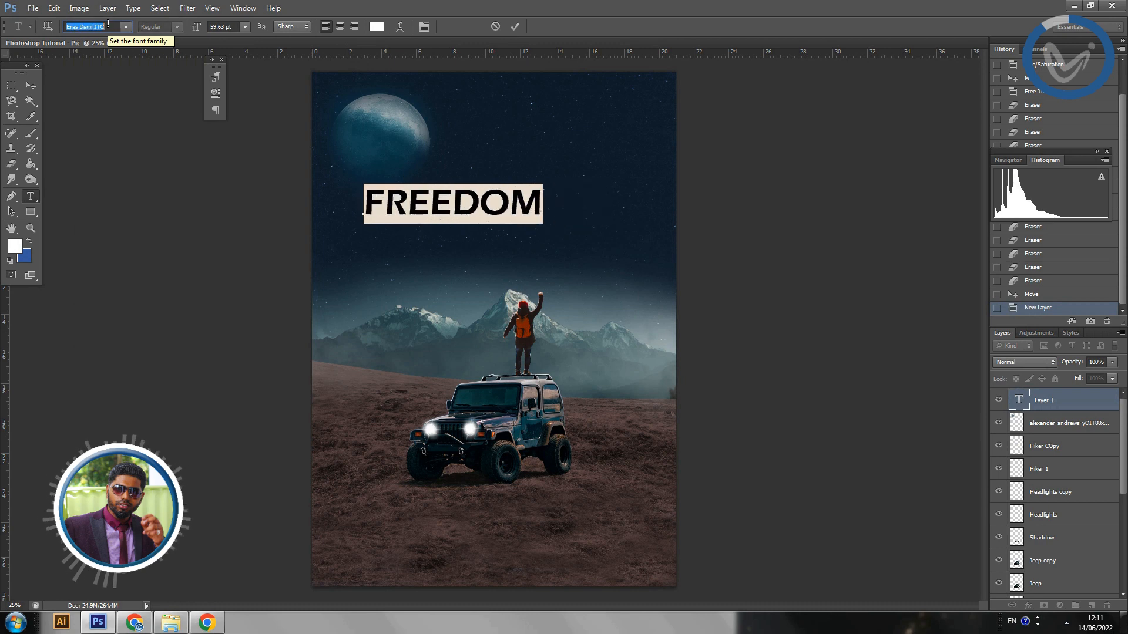
key(Down)
key(Down)
key(Down)
key(Down)
key(Down)
key(Down)
key(Down)
key(Down)
key(Down)
key(Down)
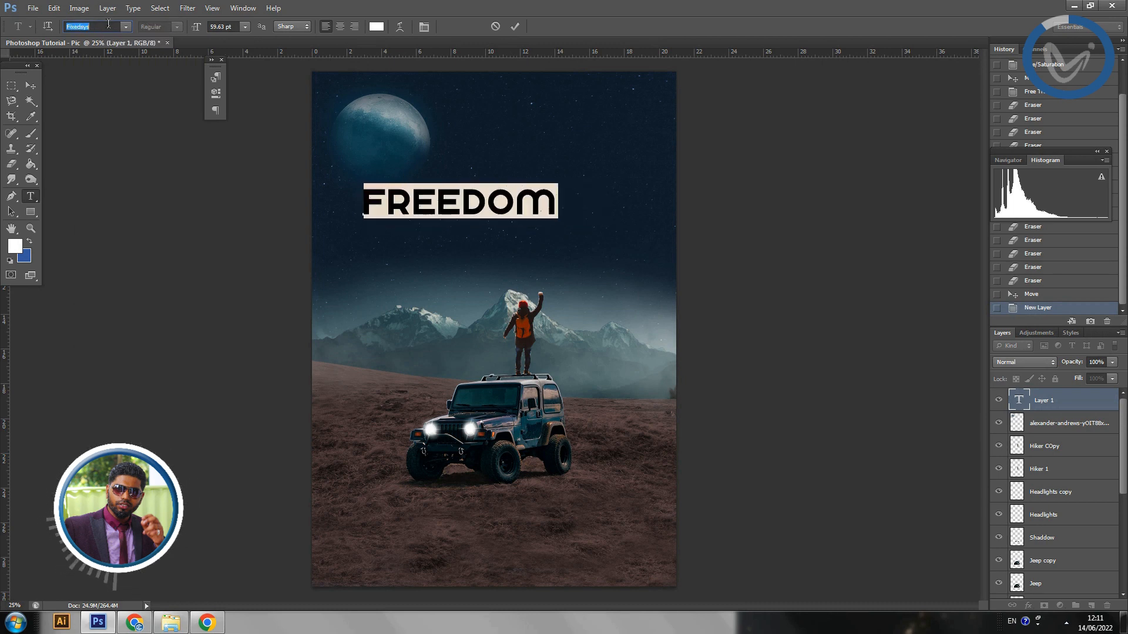
key(Down)
key(Down)
key(Down)
key(Down)
key(Down)
key(Down)
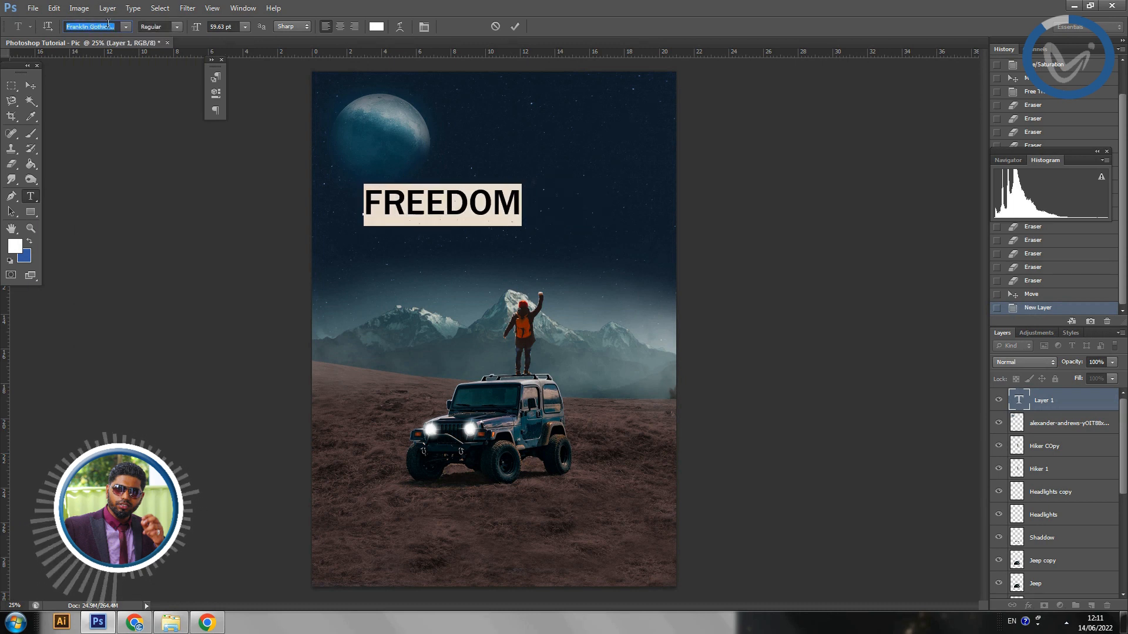
key(Down)
key(Down)
key(Down)
key(Down)
key(Down)
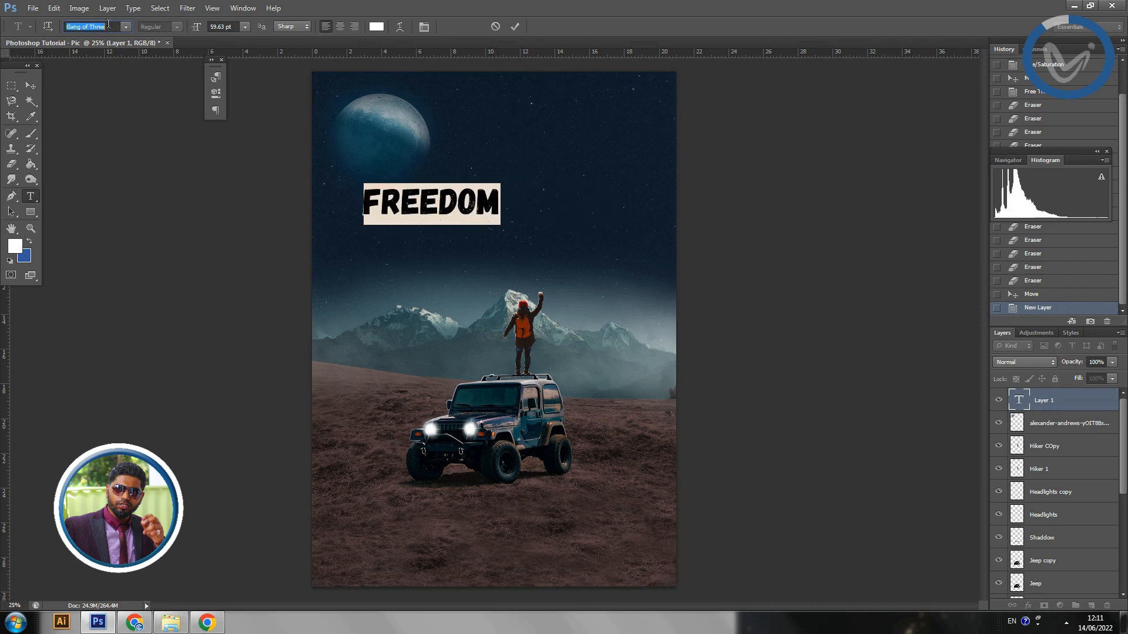
key(Down)
key(Down)
key(Down)
key(Down)
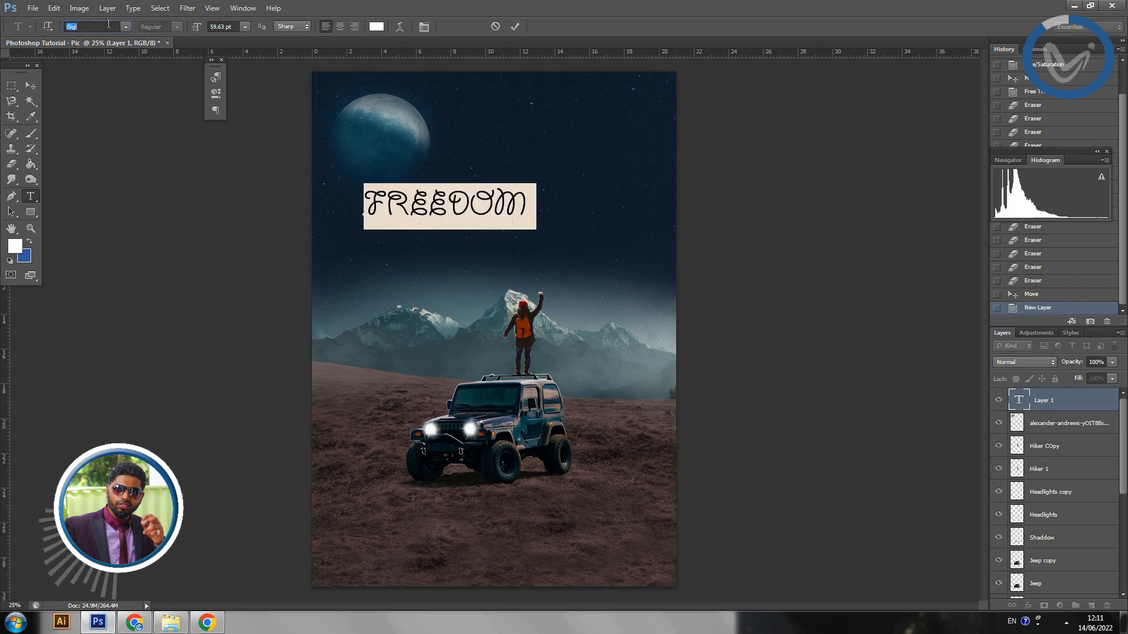
key(Down)
key(Down)
key(Down)
key(Down)
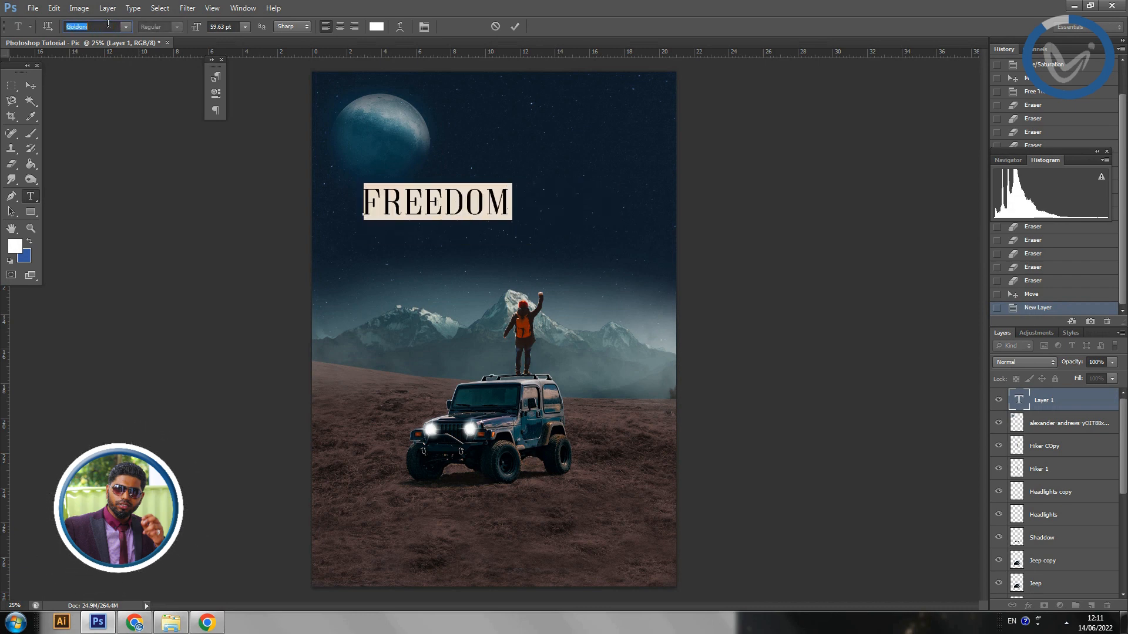
key(Down)
key(Down)
key(Down)
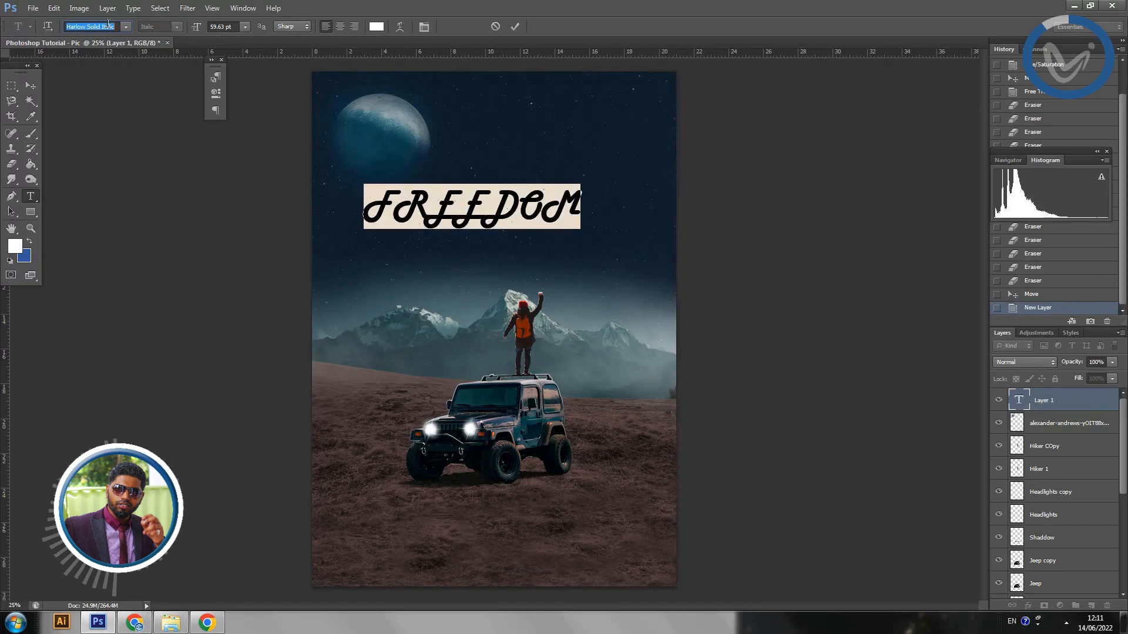
key(Down)
key(Down)
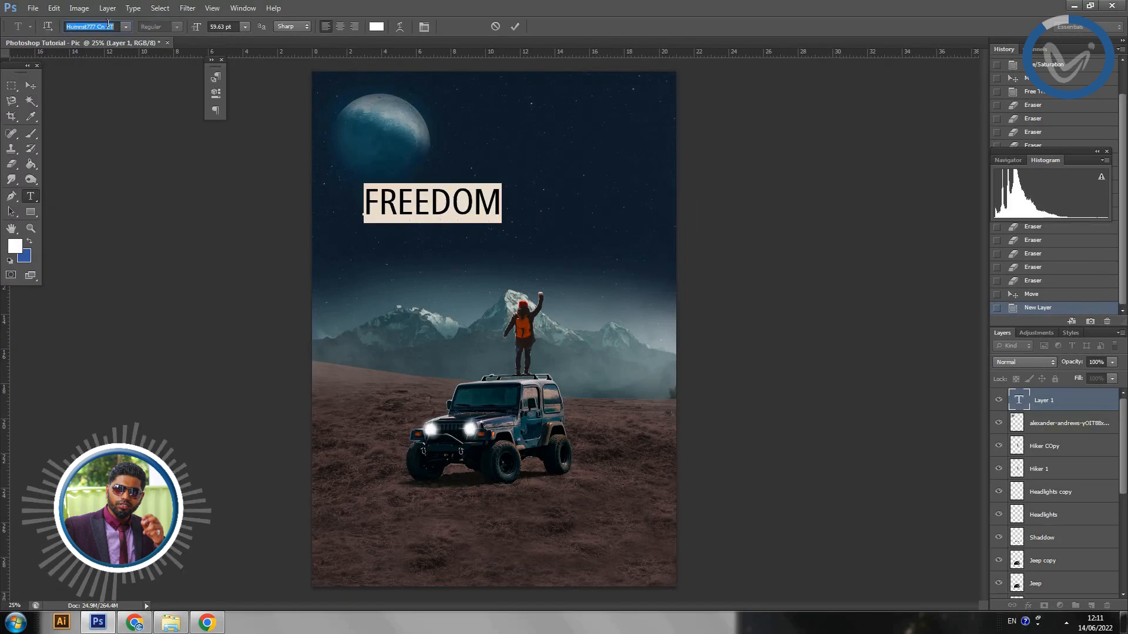
key(Down)
key(Down)
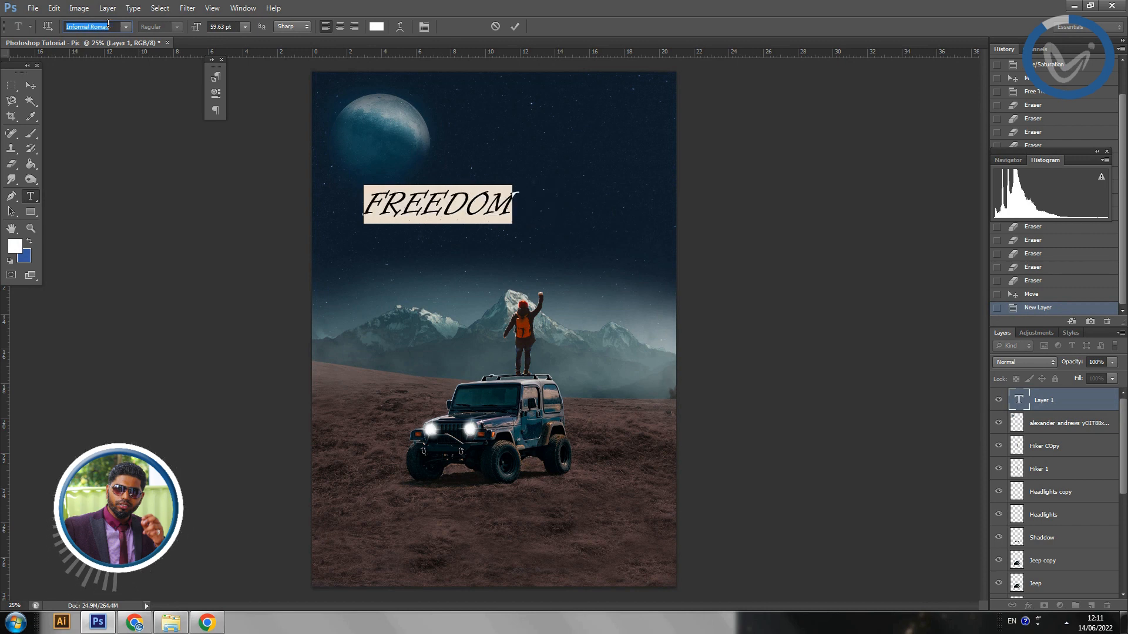
key(Up)
key(Up)
key(Up)
key(Up)
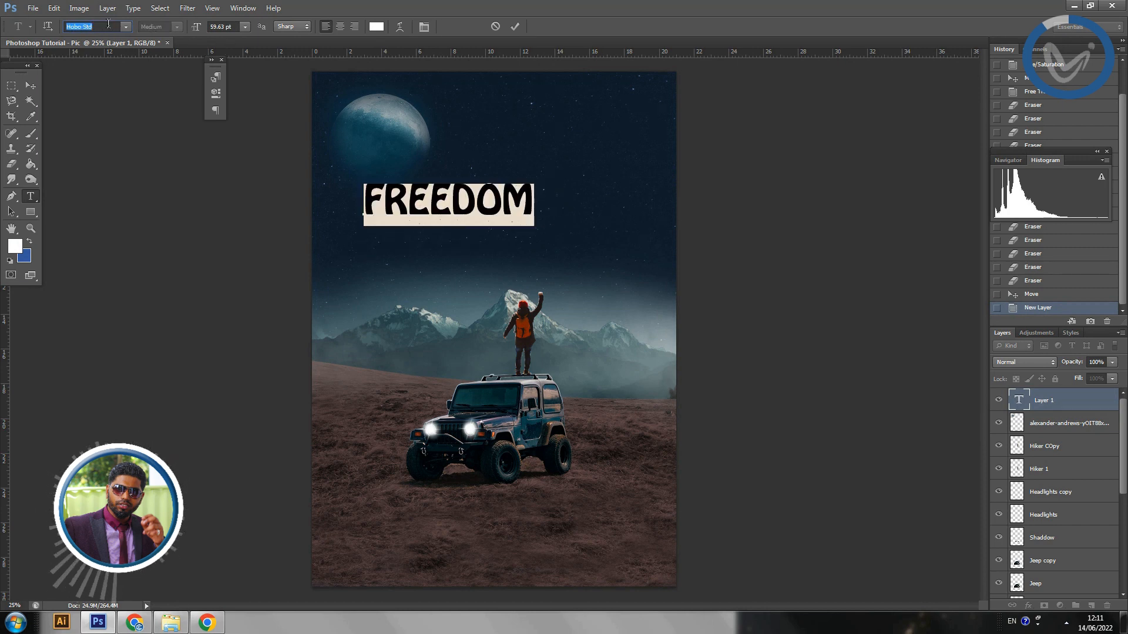
click(1051, 409)
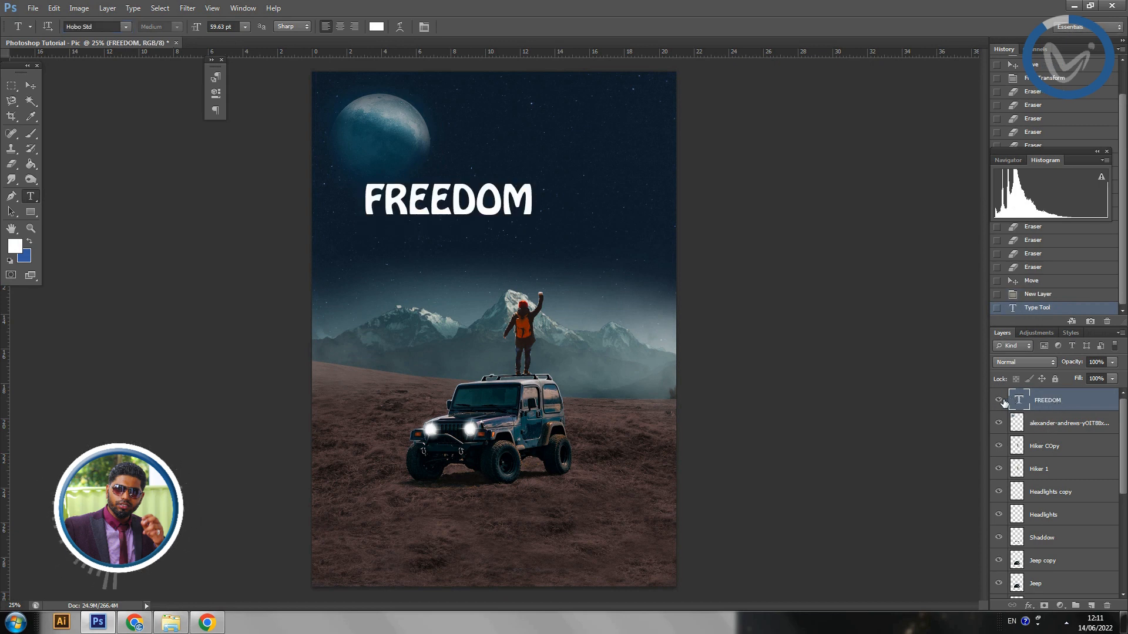
Scale the FREEDOM title proportionally to about 183% and place it across the image just above the mountain peaks.
click(31, 86)
key(ctrl+t)
drag(532, 216, 650, 312)
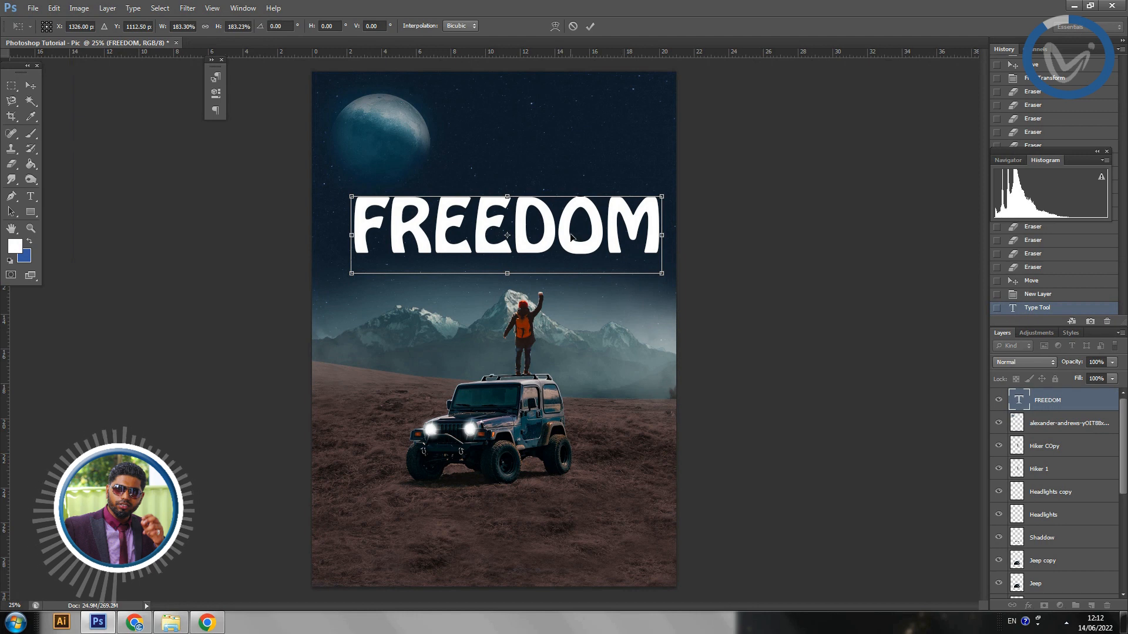
drag(570, 236, 560, 276)
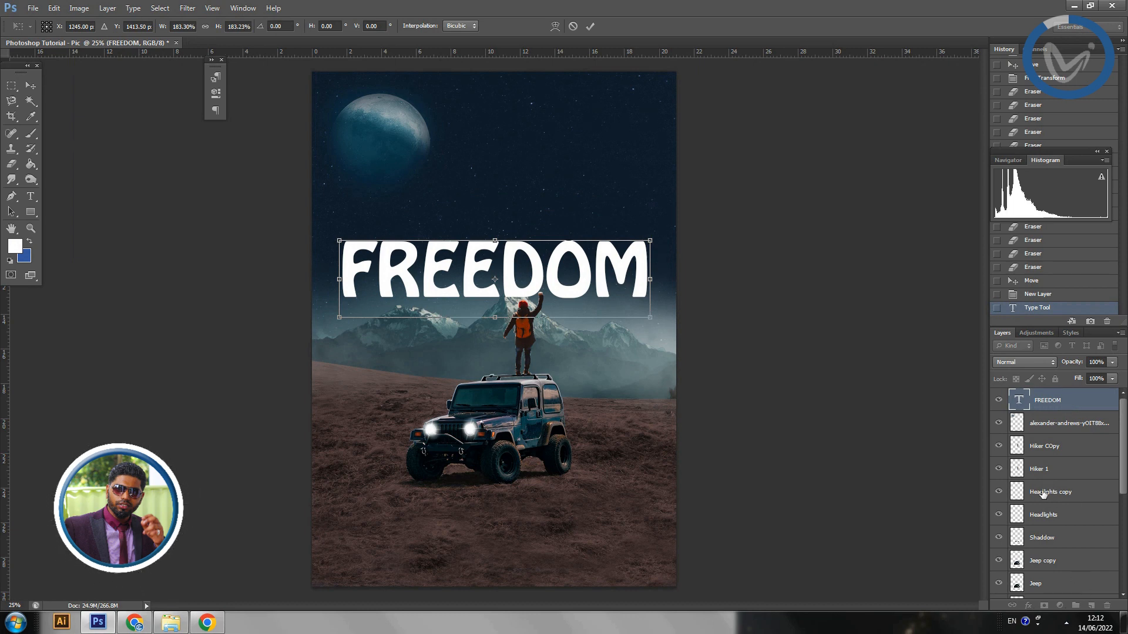
key(Return)
Reorder the FREEDOM layer between the Mountain and Sky copy layers and nudge the title down so the peaks overlap the letters.
drag(1052, 405, 1058, 541)
key(shift+Down)
key(shift+Down)
key(shift+Down)
key(shift+Down)
key(shift+Down)
key(shift+Down)
key(shift+Down)
key(shift+Down)
key(shift+Down)
key(shift+Down)
key(shift+Down)
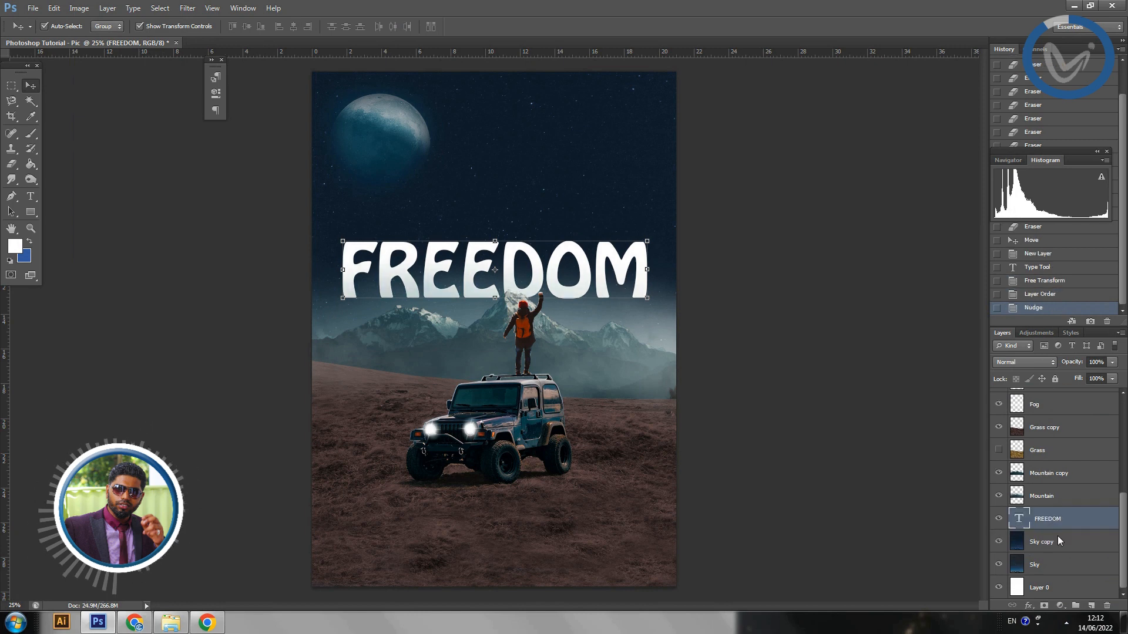
key(shift+Down)
key(shift+Down)
key(shift+Down)
key(shift+Down)
key(shift+Down)
key(shift+Down)
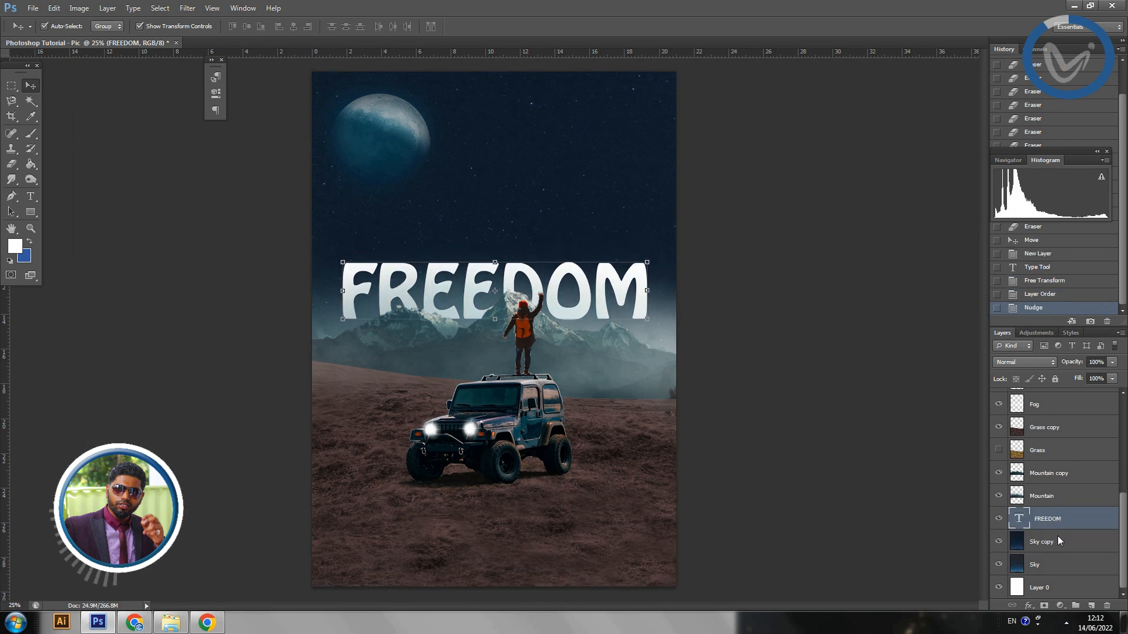
key(shift+Down)
key(shift+Down)
key(shift+Down)
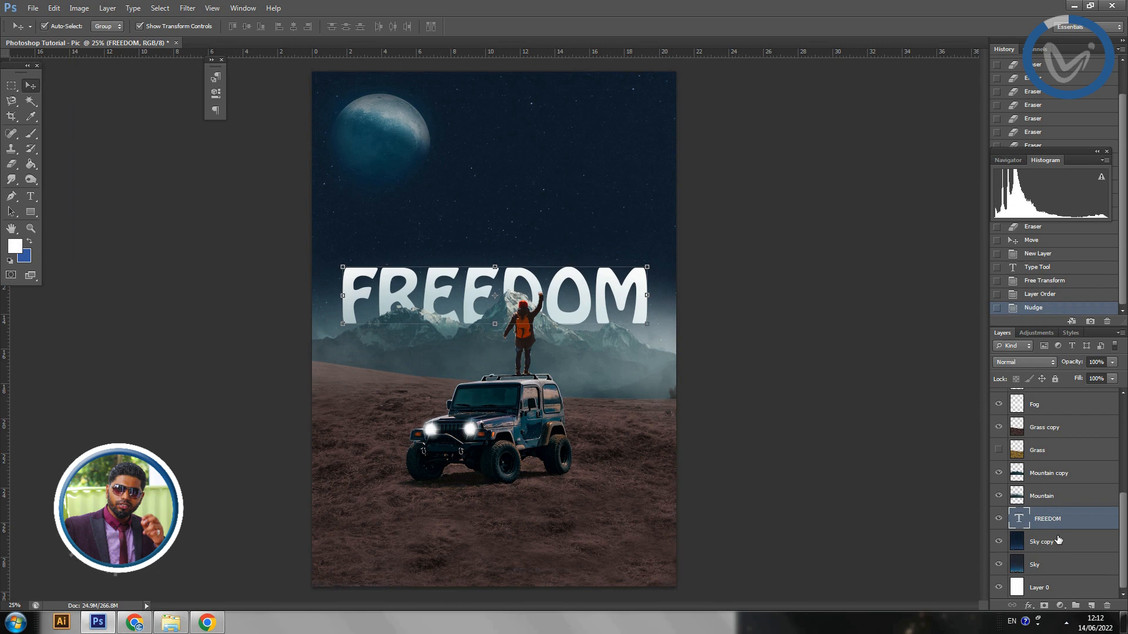
key(shift+Down)
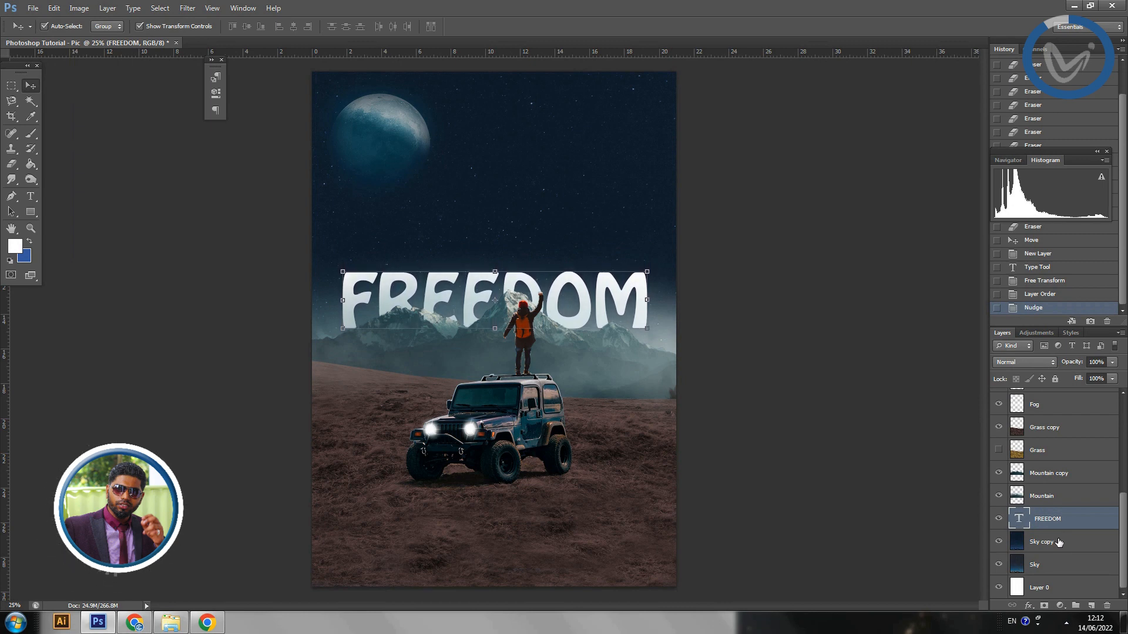
key(shift+Down)
key(shift+Down)
key(shift+Down)
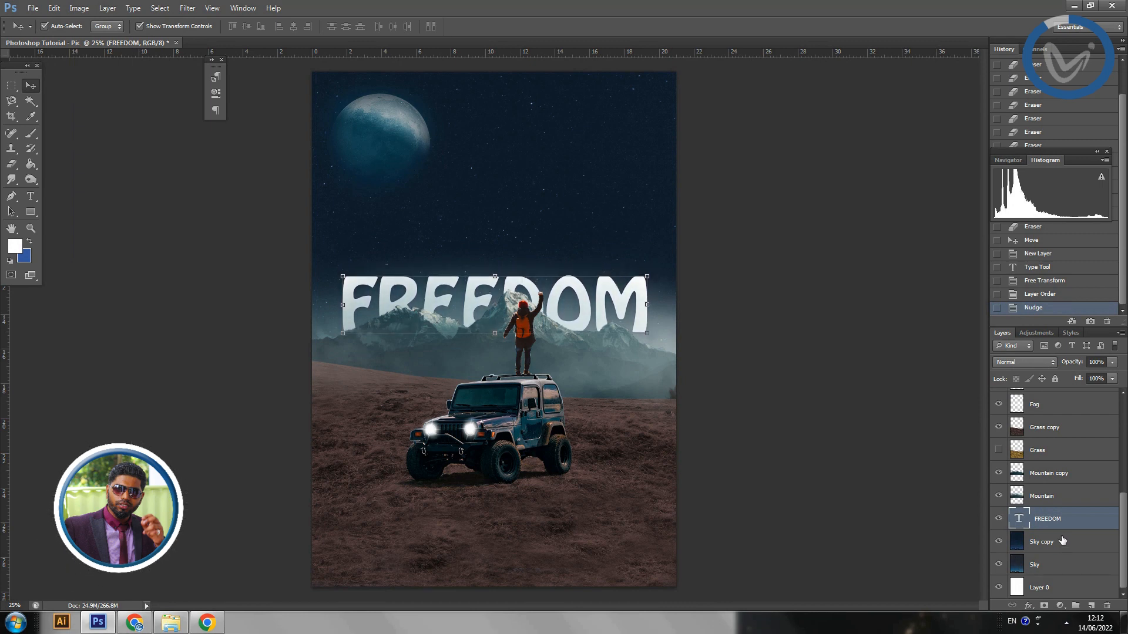
Nudge the FREEDOM title slightly right to centre it, and slightly up behind the peaks.
key(shift+Right)
key(shift+Right)
key(shift+Right)
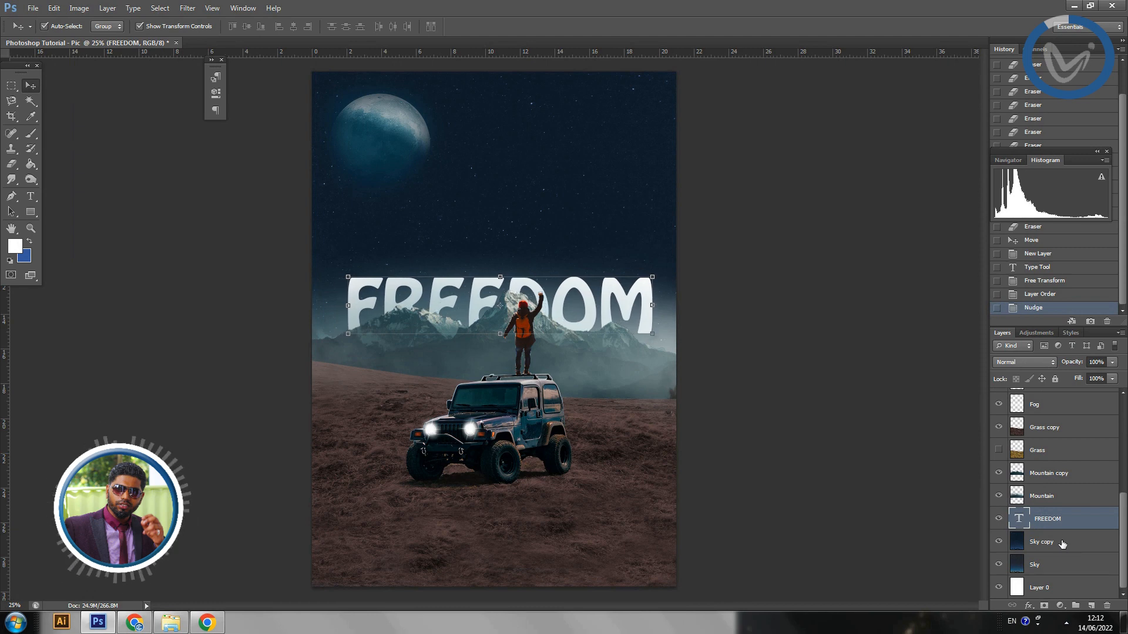
key(shift+Up)
key(shift+Up)
key(shift+Up)
key(shift+Up)
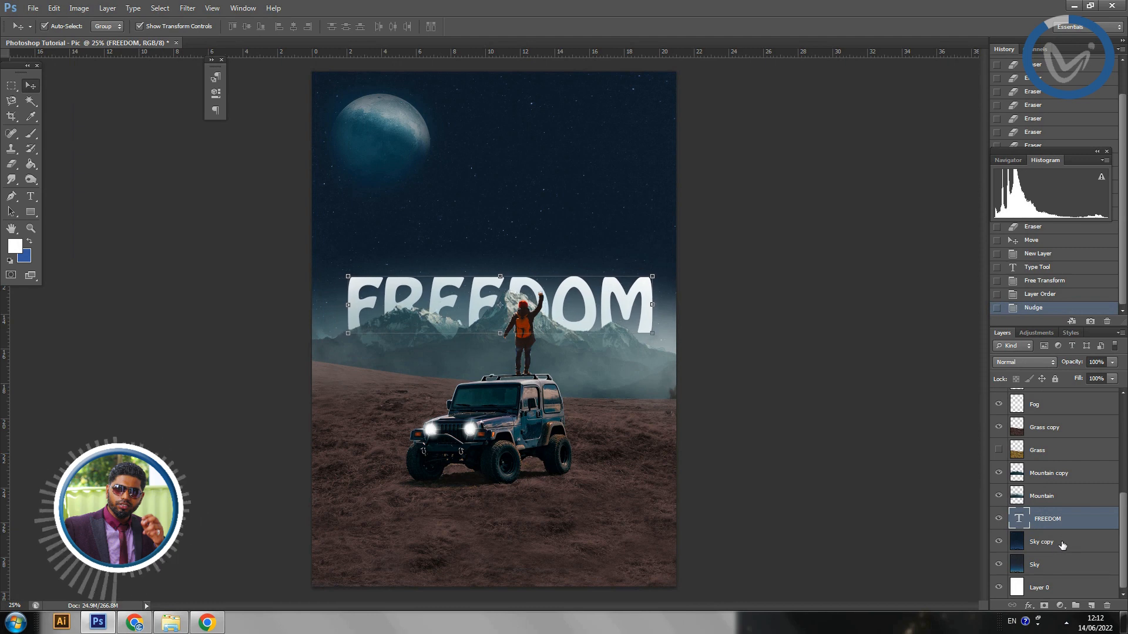
key(shift+Up)
key(shift+Up)
key(shift+Up)
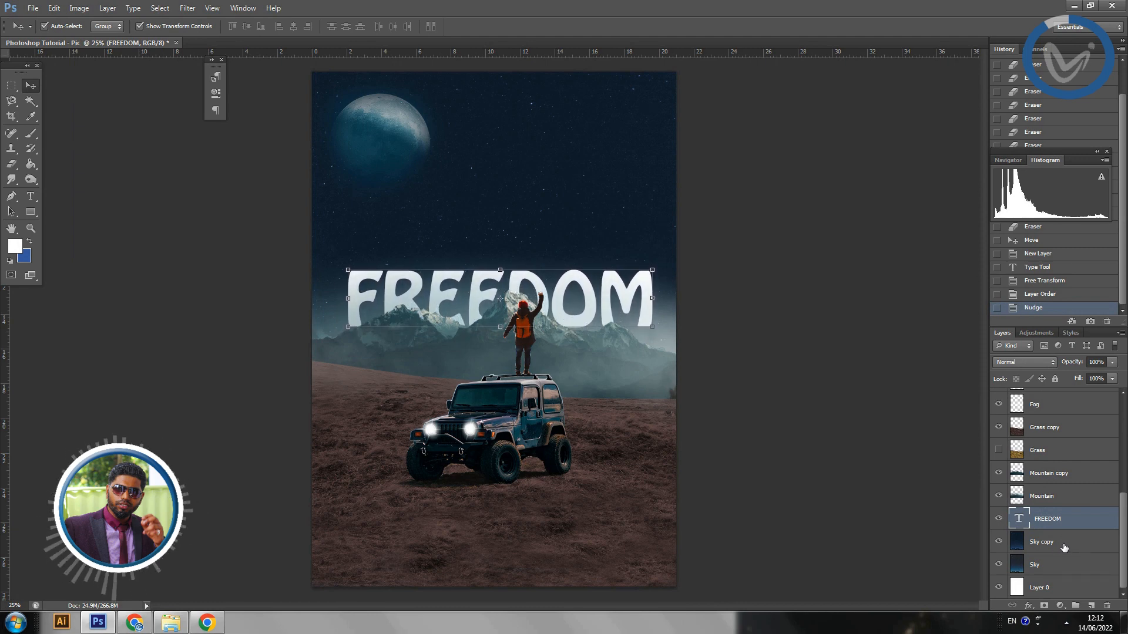
key(Down)
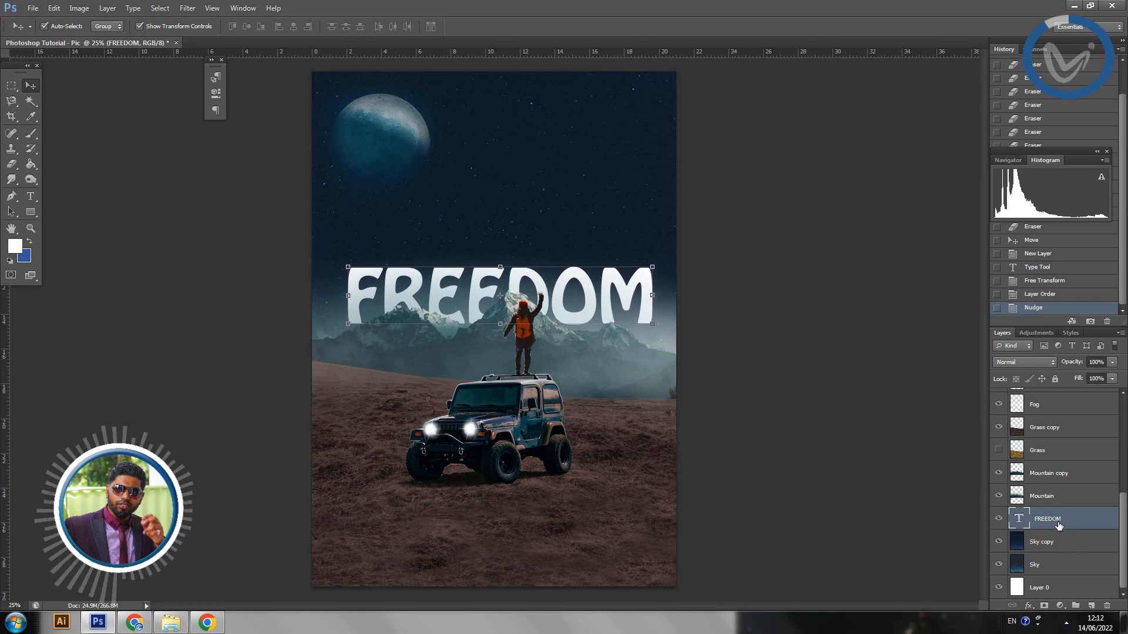
Hide the FREEDOM text layer and add a new empty layer above the moon layer for painting with the Brush tool.
click(998, 519)
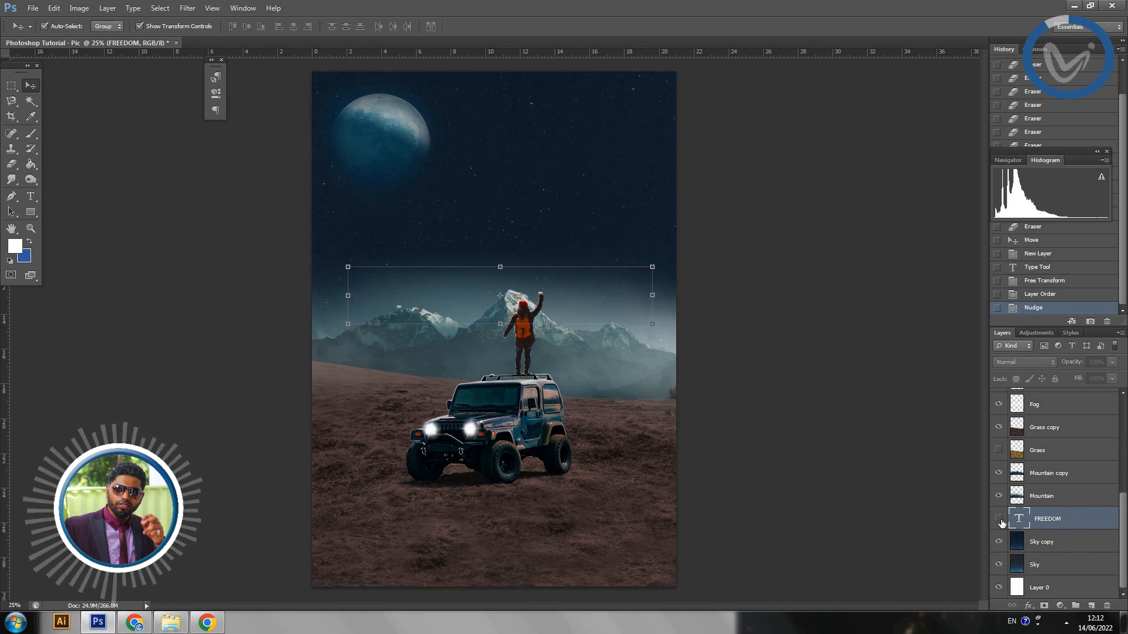
click(11, 84)
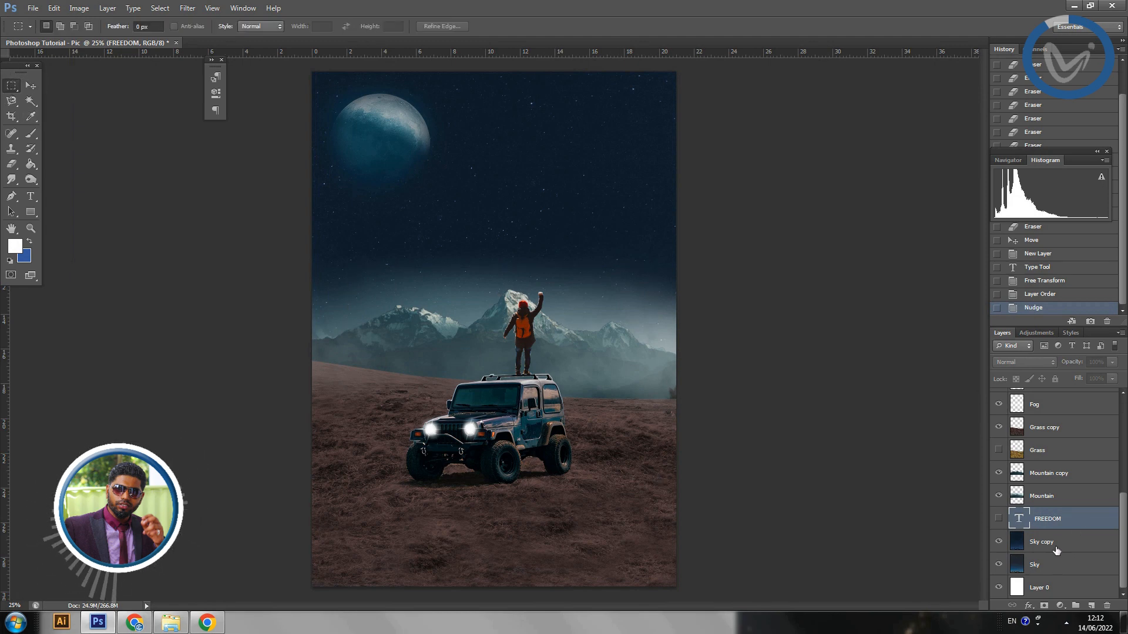
click(1059, 567)
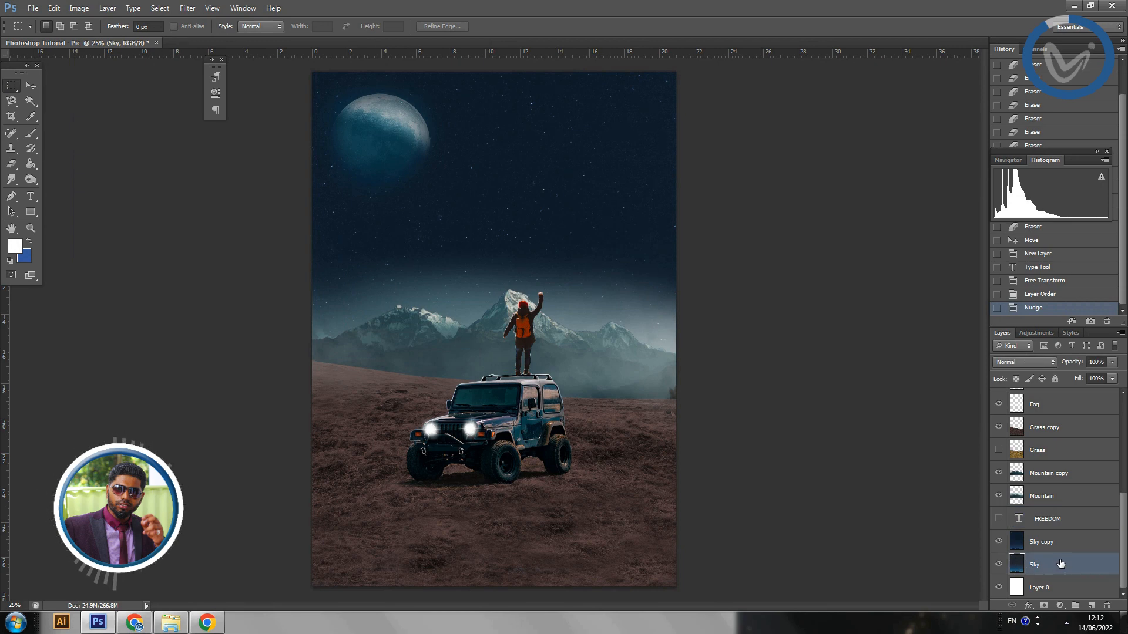
scroll(1060, 563, up, 10)
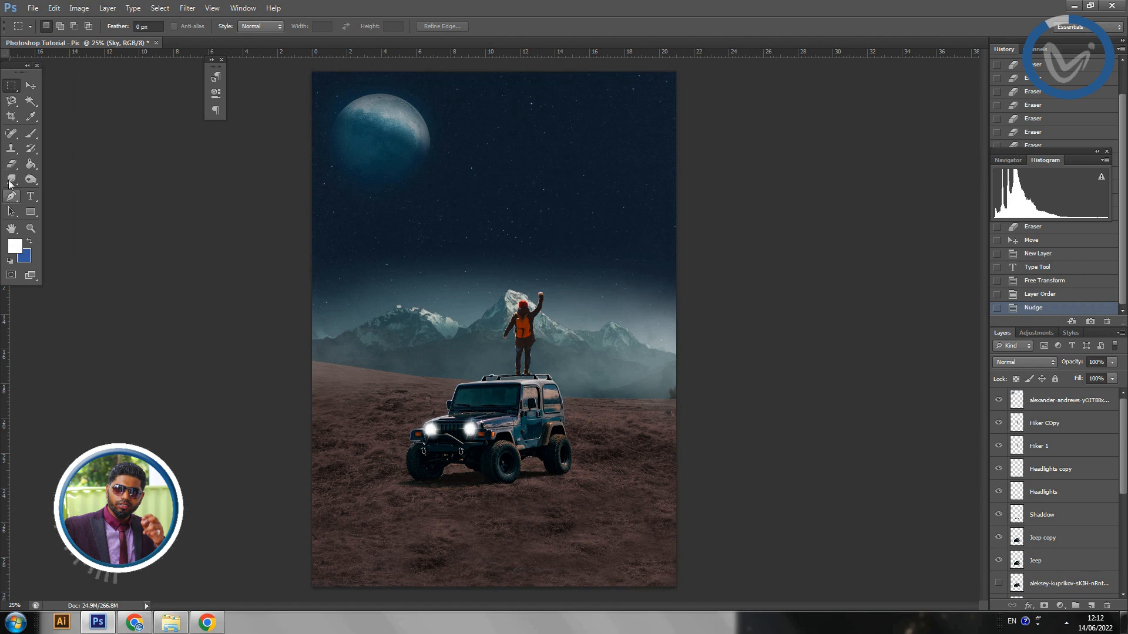
click(32, 134)
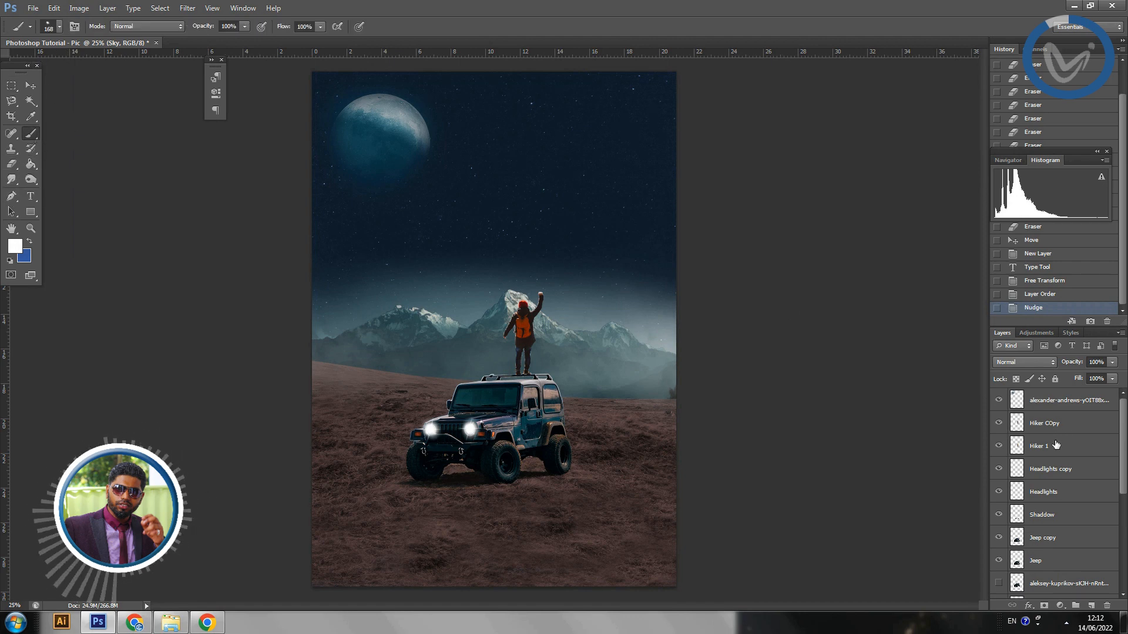
click(1062, 424)
click(1062, 403)
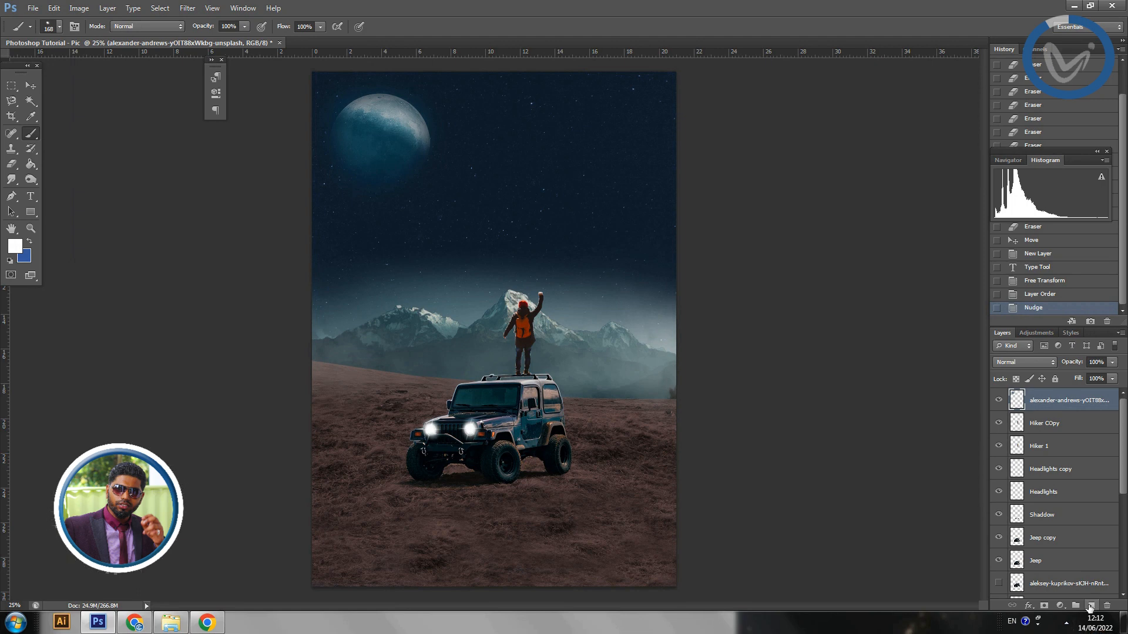
click(1092, 606)
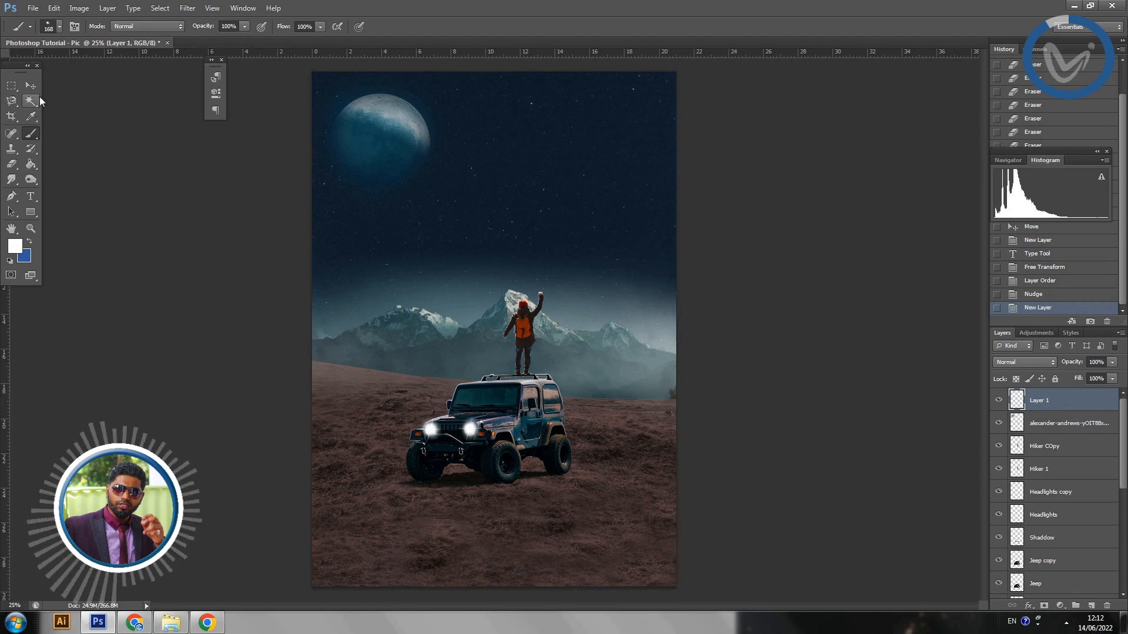
Pick the 1387 streak brush tip, reduce it to 83 px, and try one stamp in the middle of the sky, undoing it.
click(59, 27)
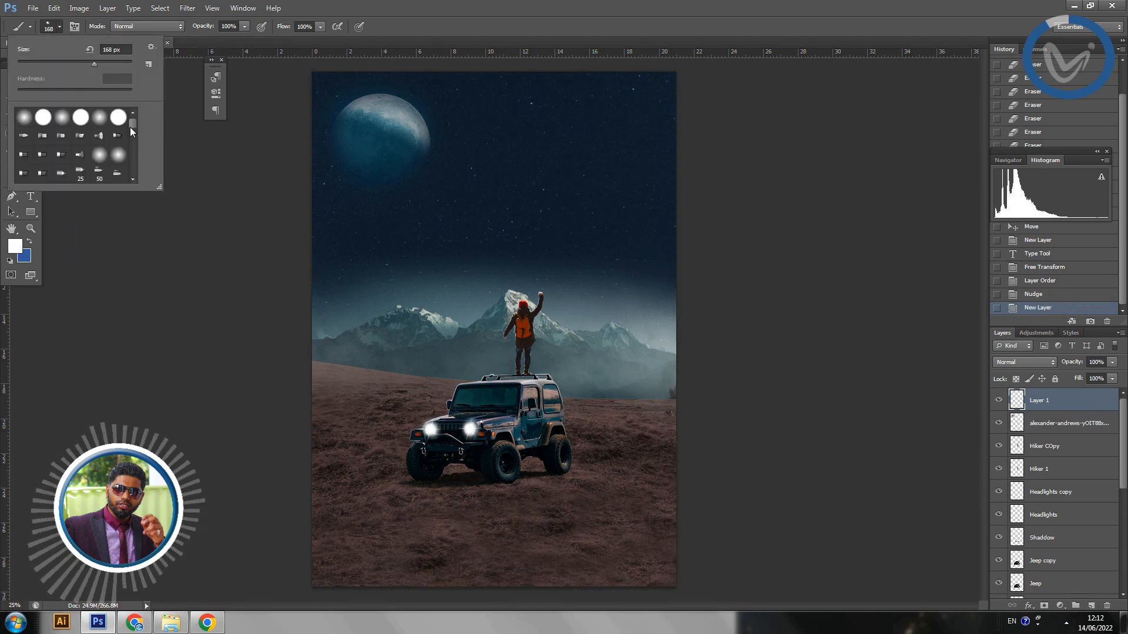
drag(130, 125, 131, 135)
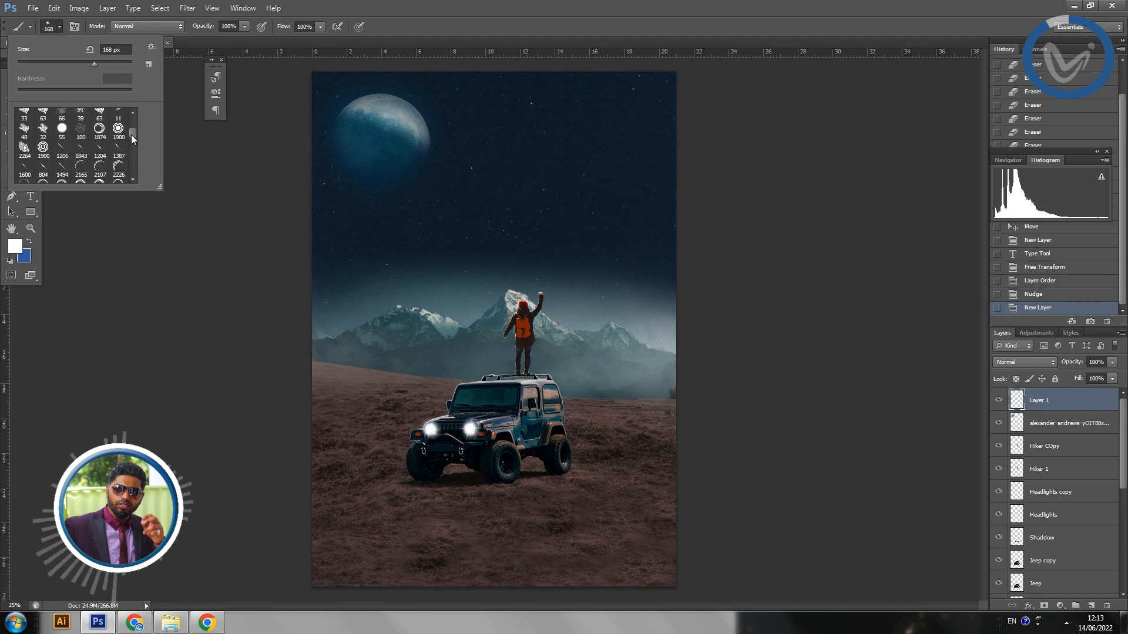
click(112, 149)
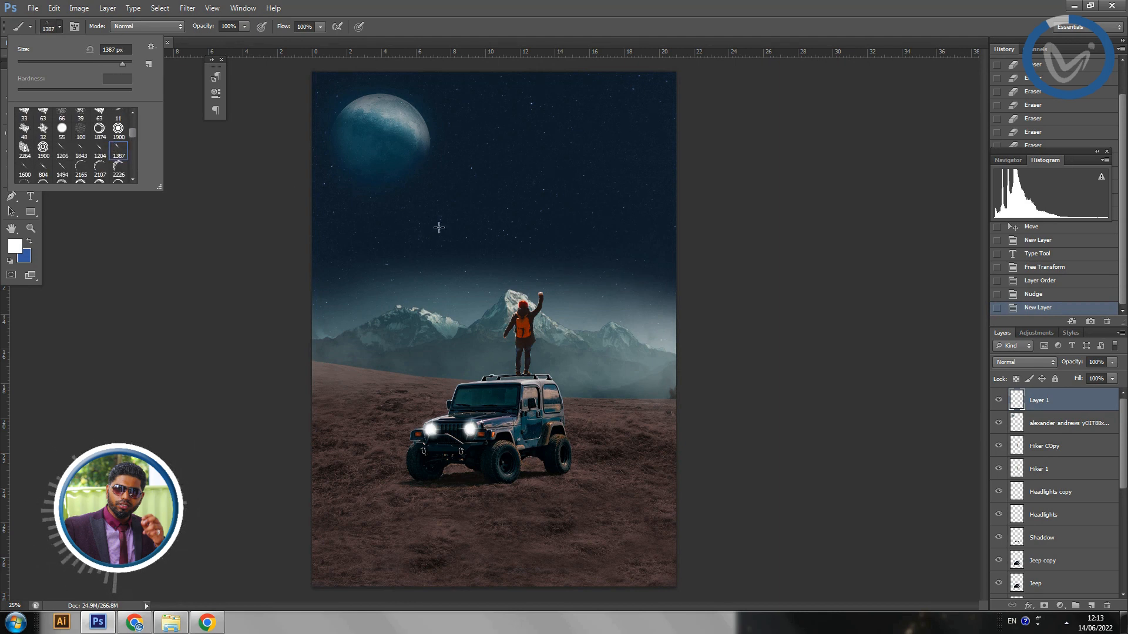
click(79, 64)
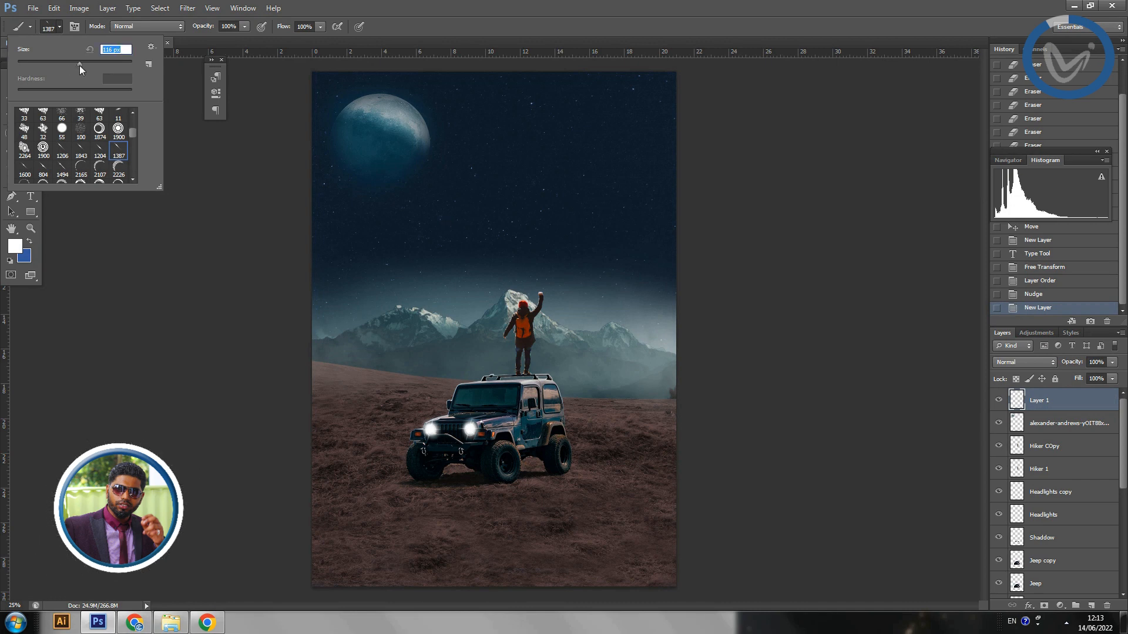
click(533, 221)
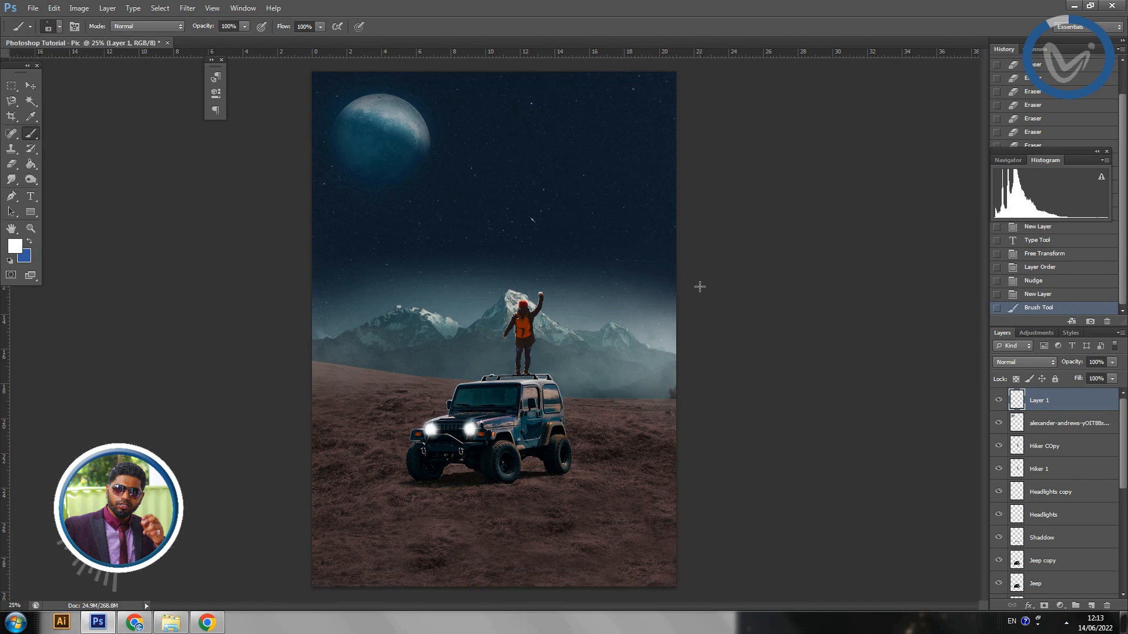
key(ctrl+z)
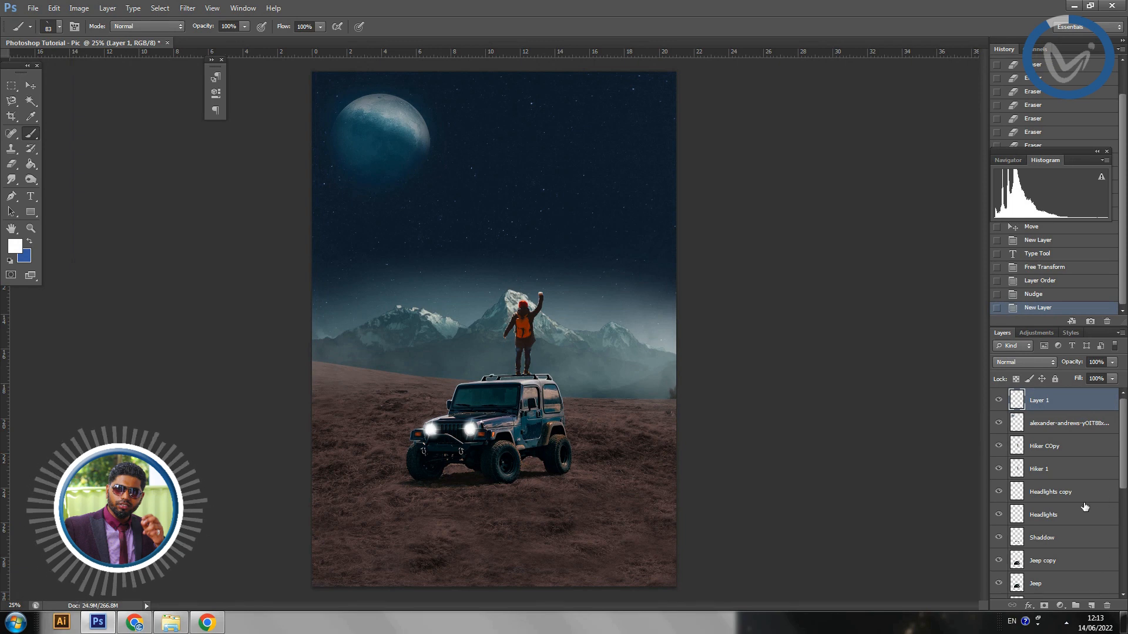
Try the streak brush at 236 px in the sky and undo the stamp.
click(60, 26)
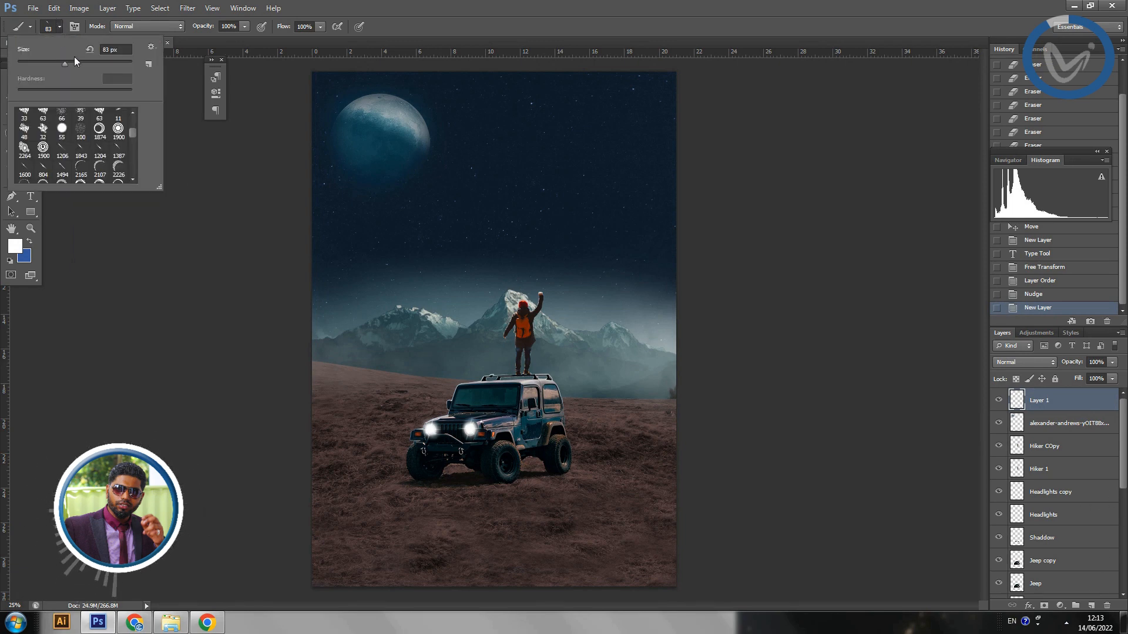
click(90, 64)
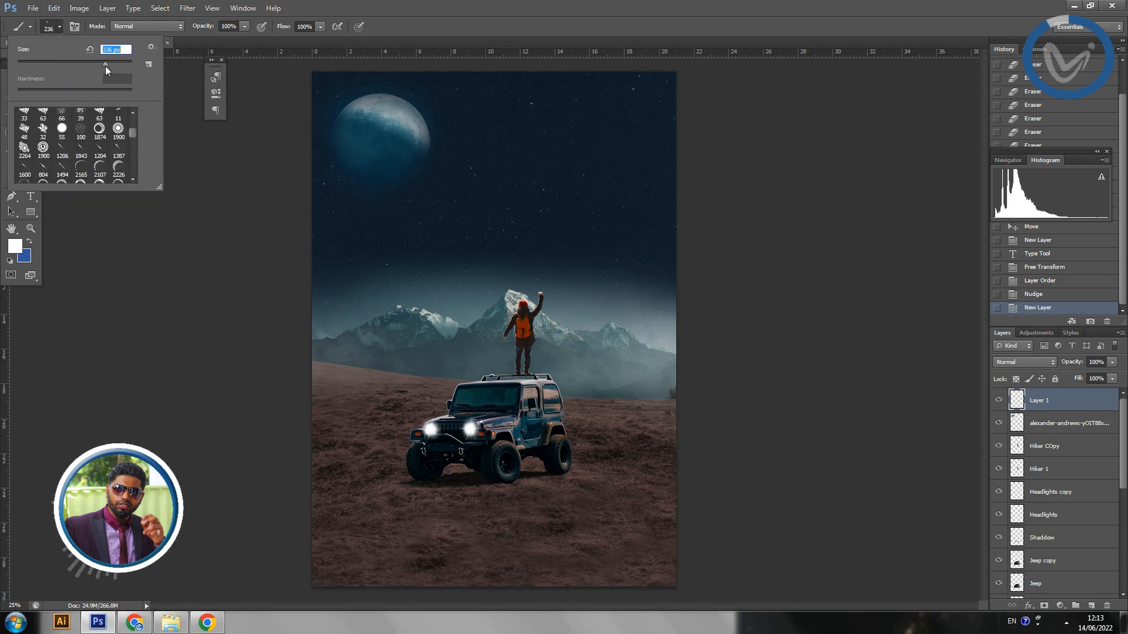
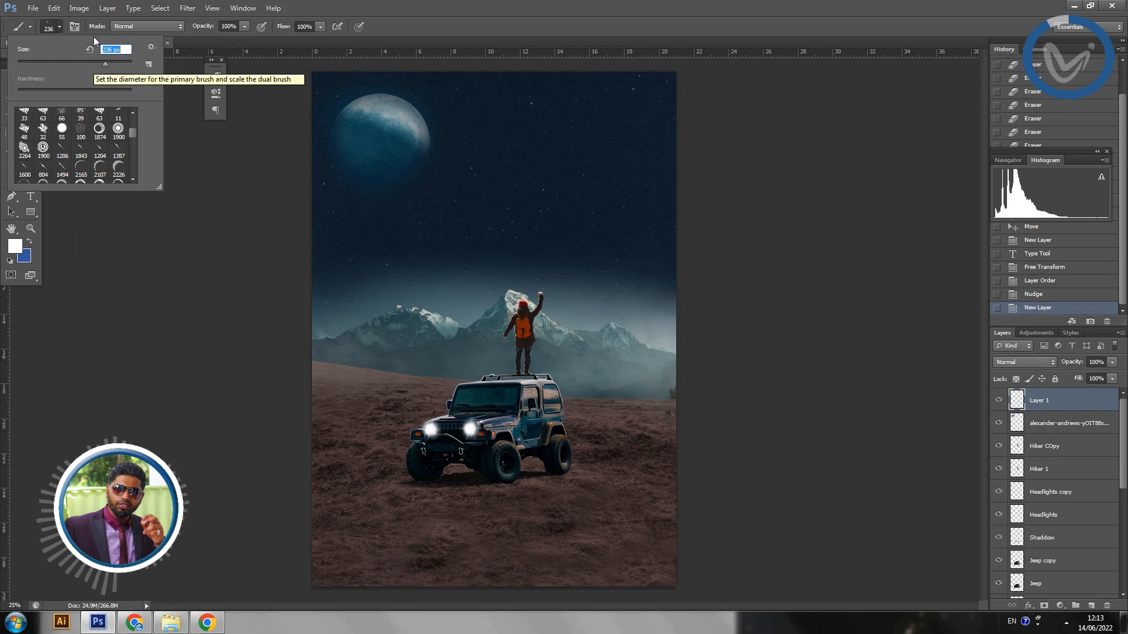
click(615, 188)
key(ctrl+z)
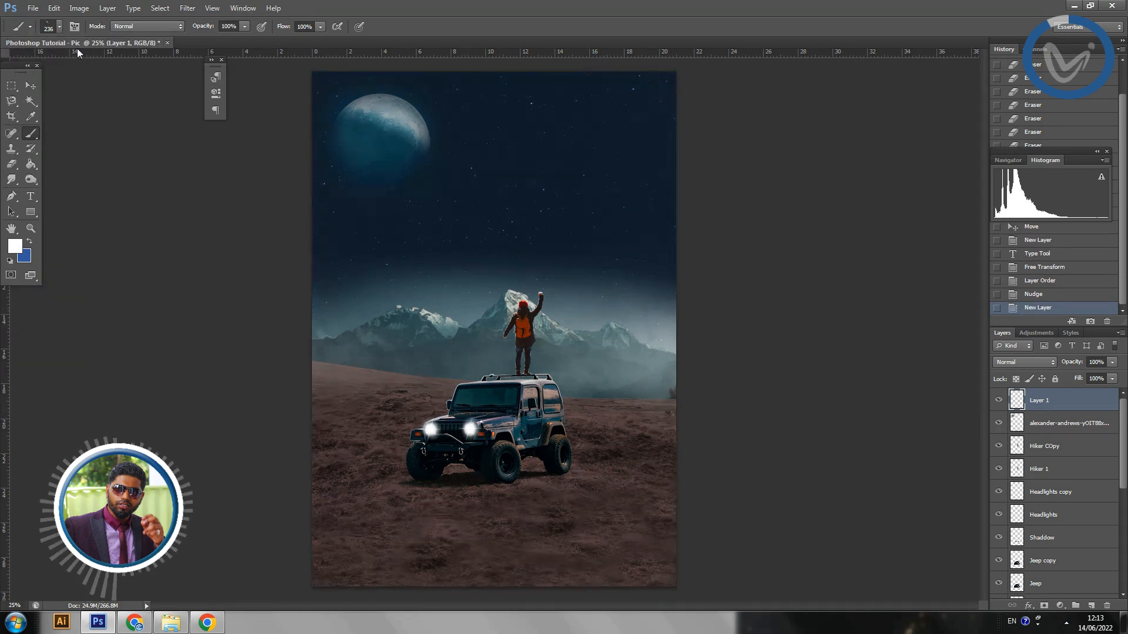
Set the streak brush to 494 px, undo a trial stamp and place one shooting star in the sky far from the moon.
click(58, 32)
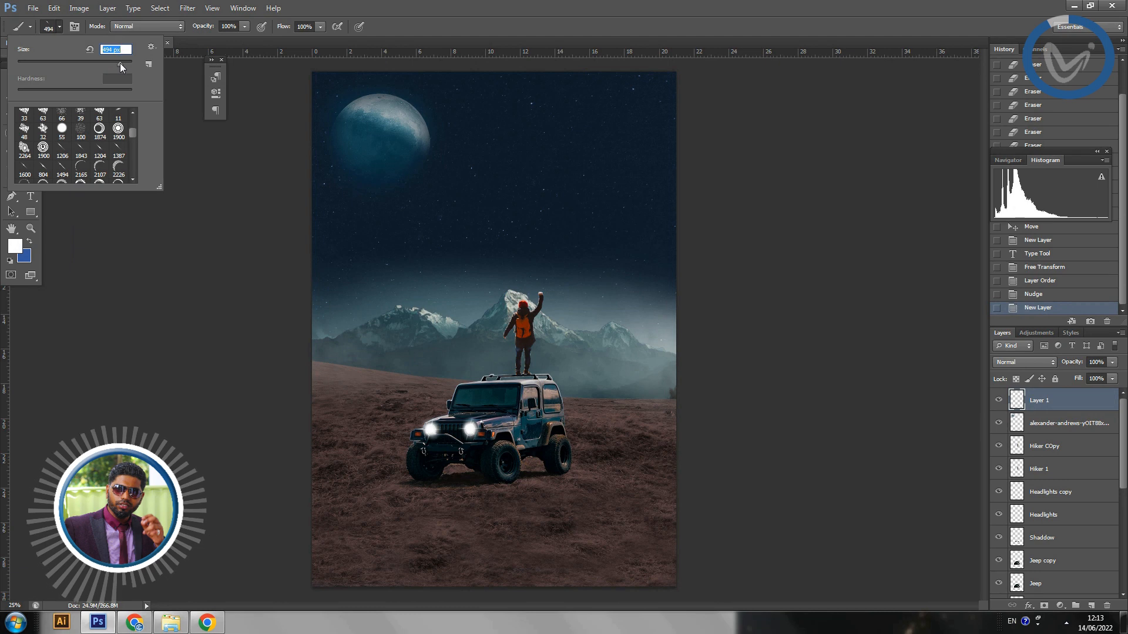
click(558, 204)
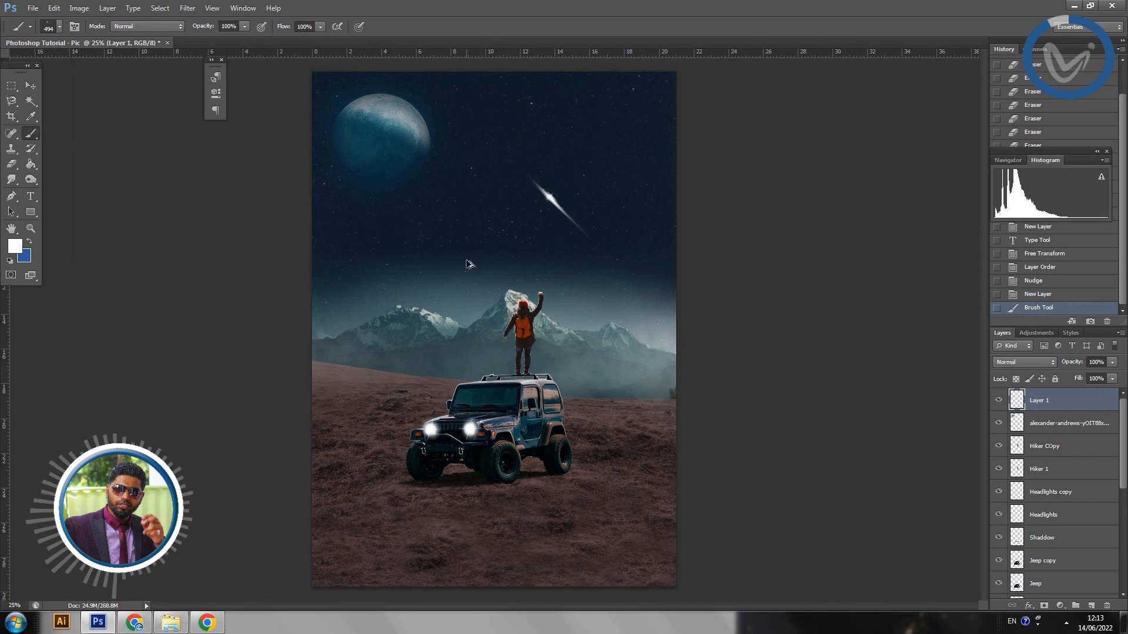
key(ctrl+z)
click(615, 191)
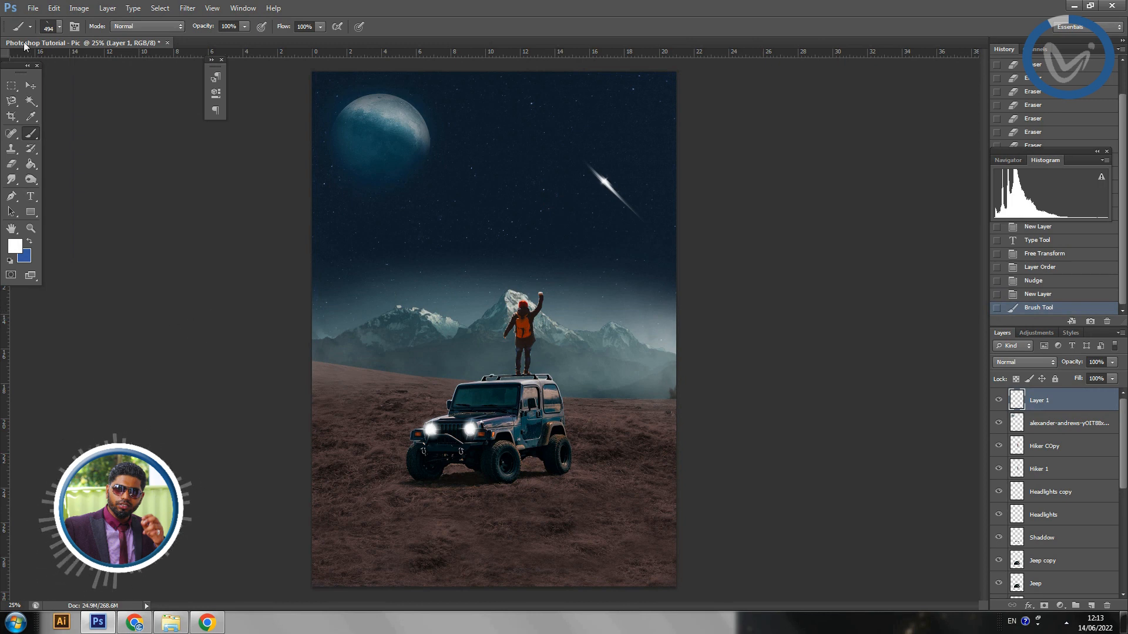
Try the 1206 and 804 streak brush tips in the sky below the moon, undoing each stamp.
click(58, 32)
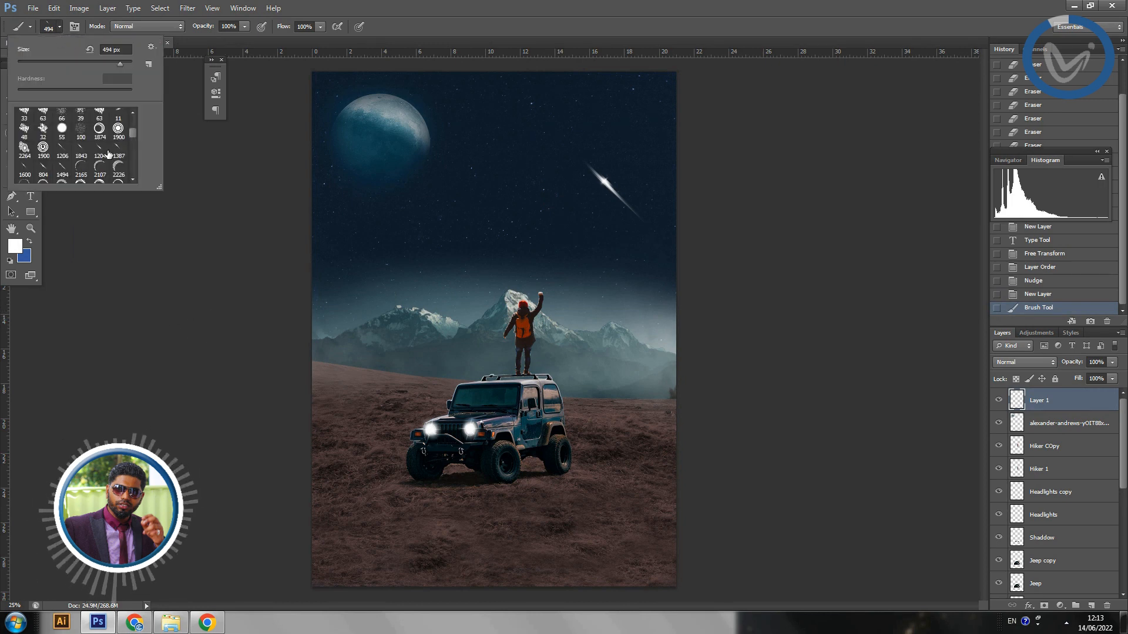
click(61, 139)
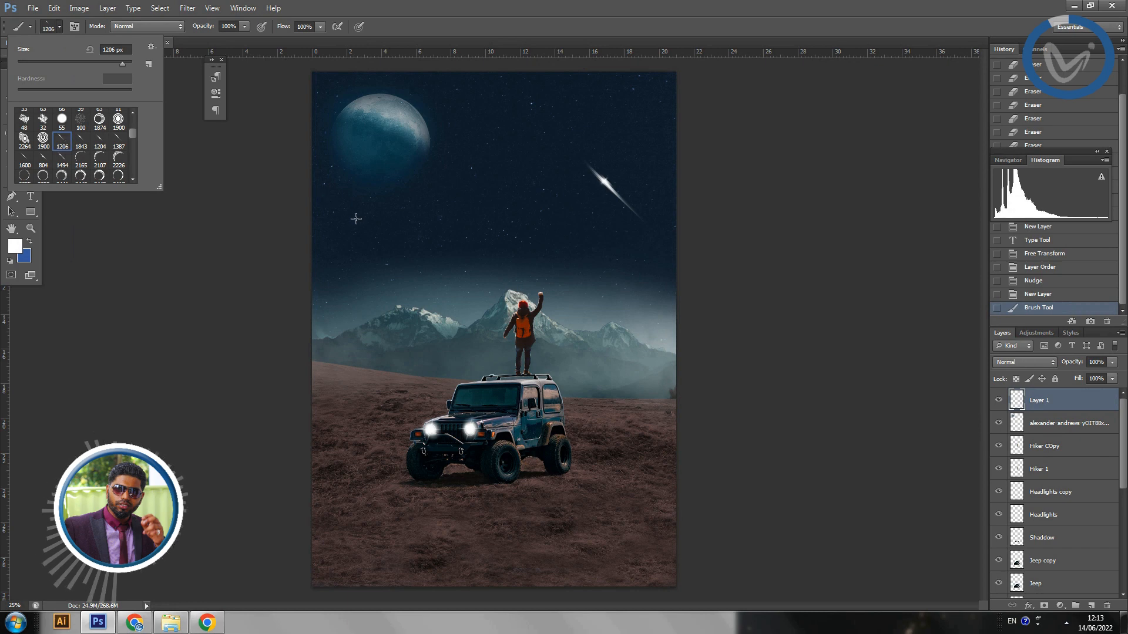
click(360, 240)
key(ctrl+z)
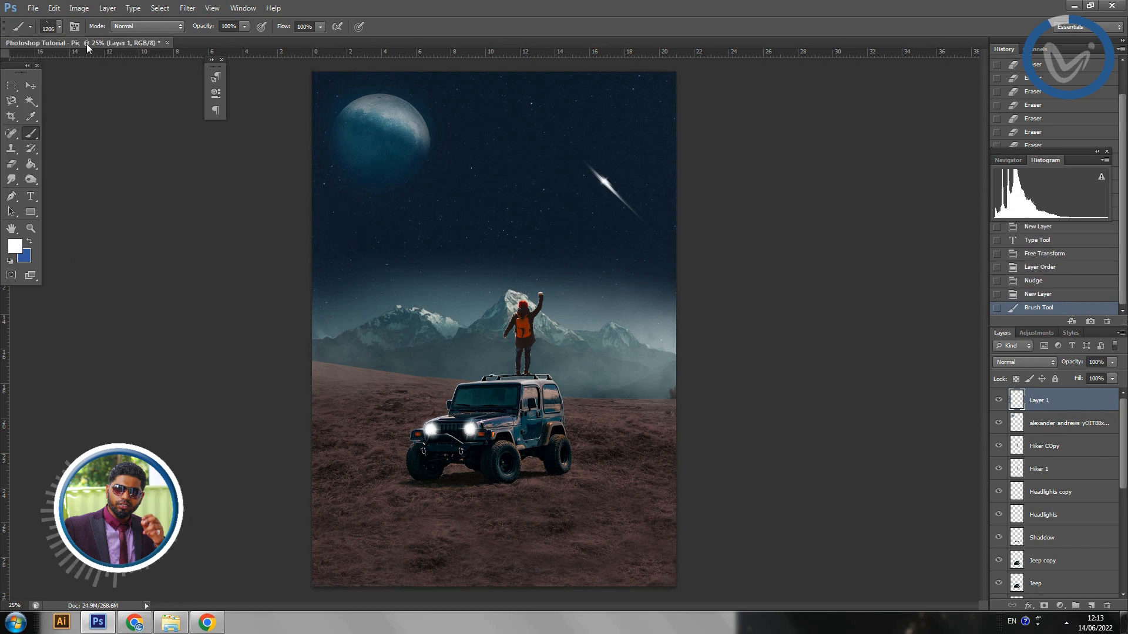
click(60, 28)
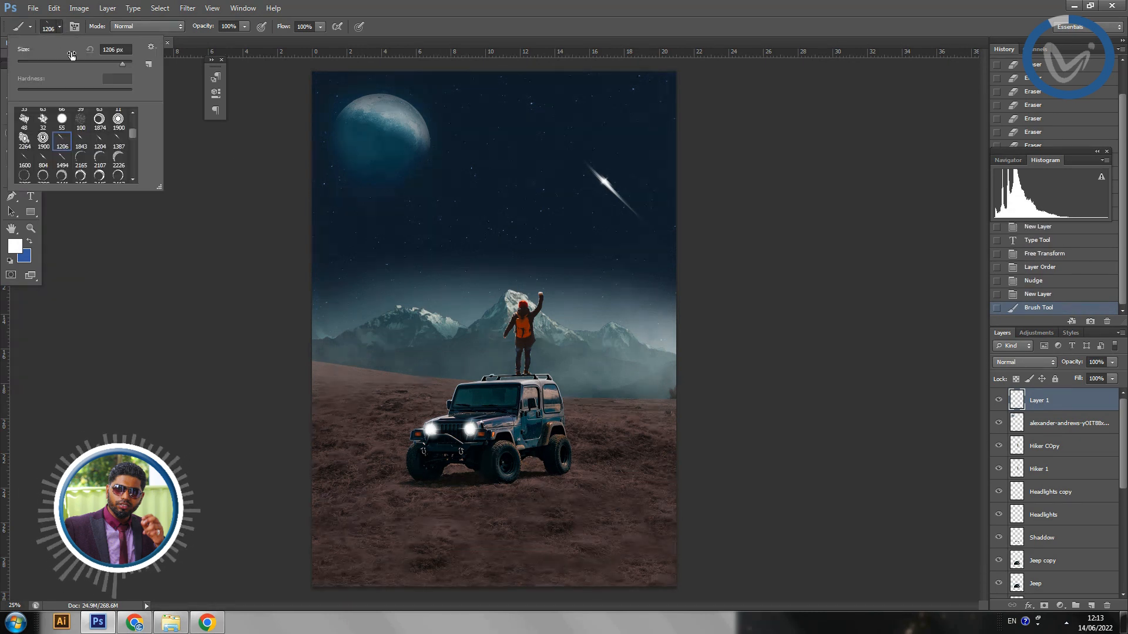
click(46, 161)
click(449, 239)
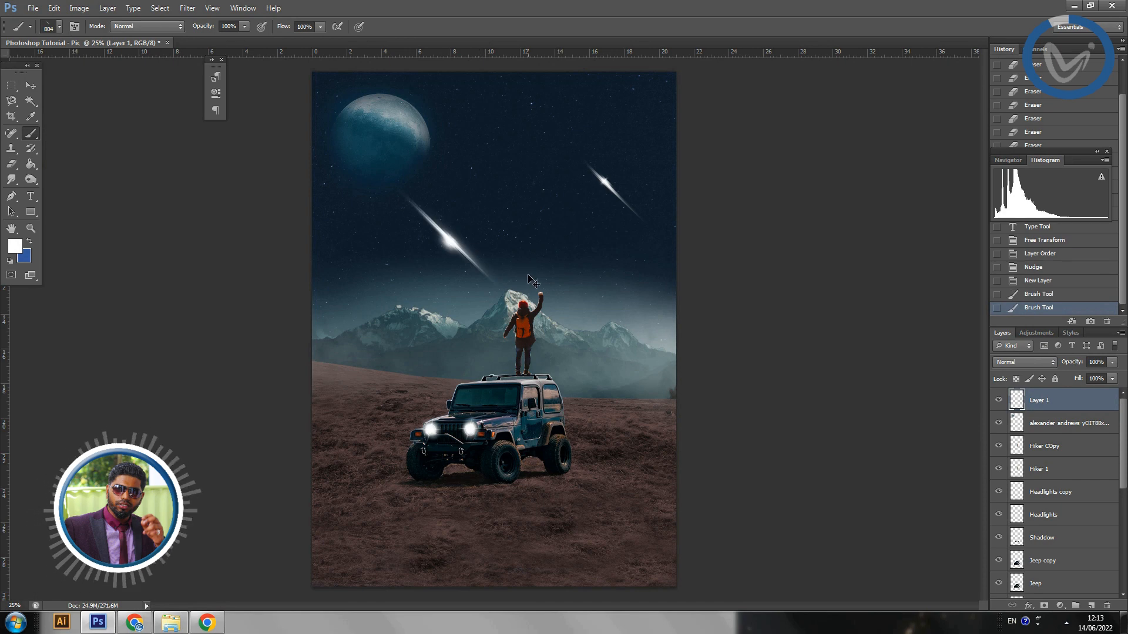
key(ctrl+z)
Try the 1600 comet brush tip beside and below the moon, undoing both stamps.
click(58, 27)
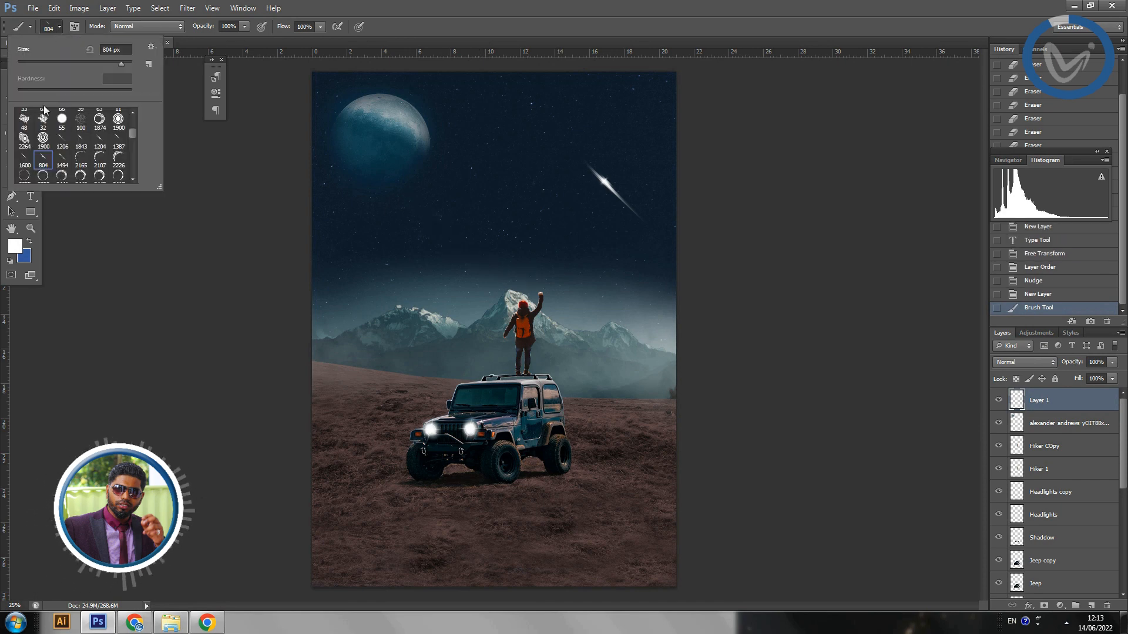
click(24, 158)
click(508, 122)
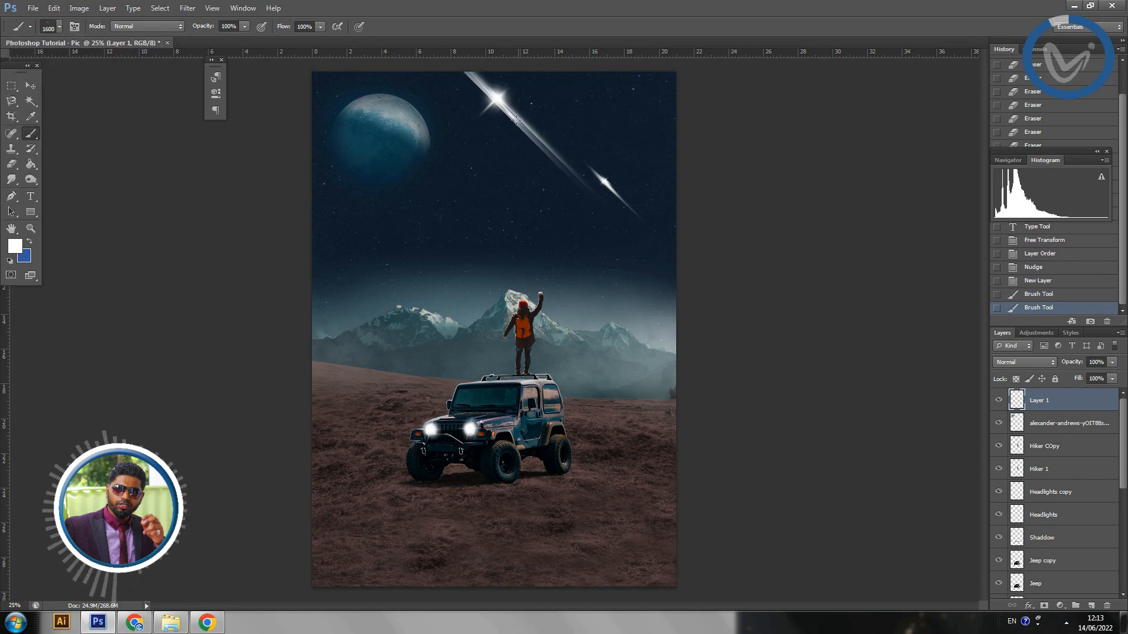
key(ctrl+z)
click(358, 252)
key(ctrl+z)
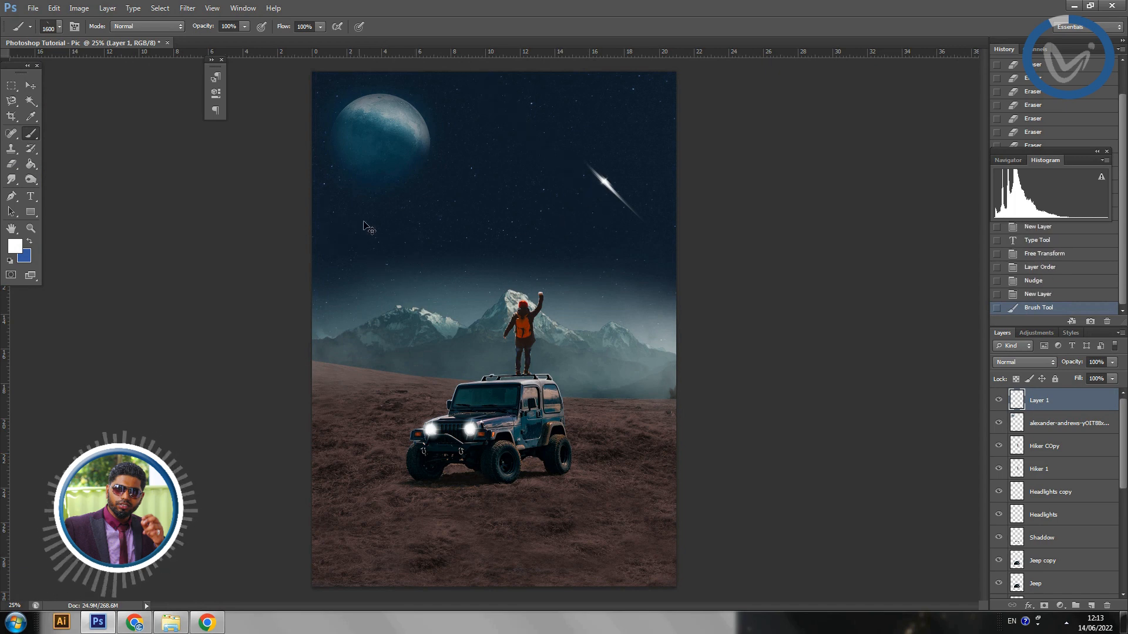
Pick the 1494 comet brush tip and stamp a large star-headed comet across the sky below the moon.
click(59, 27)
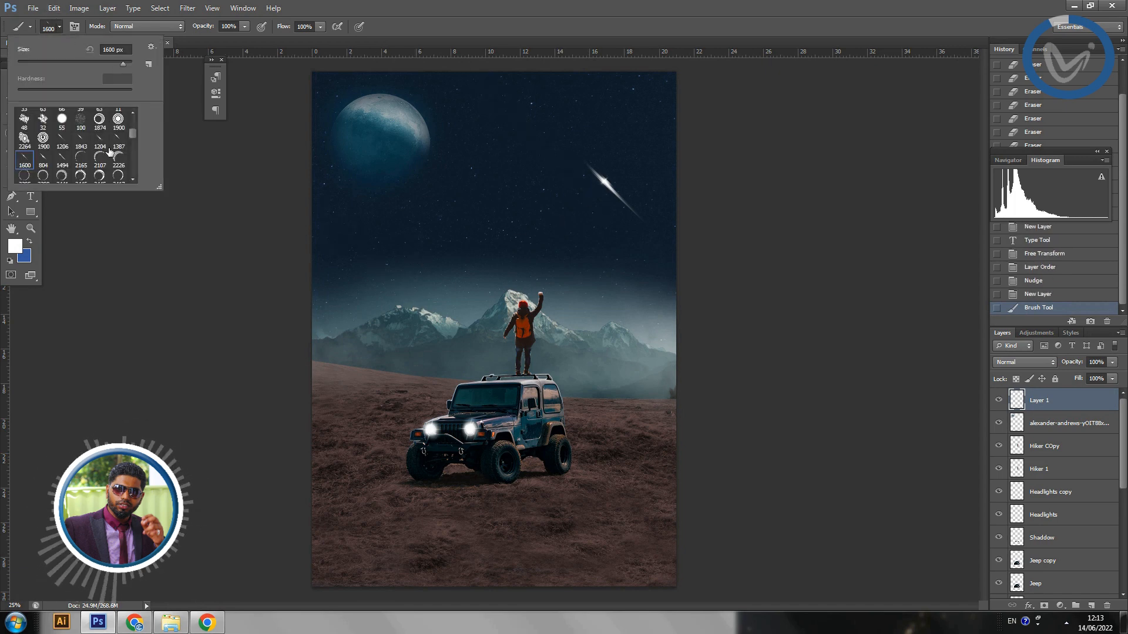
click(62, 158)
click(389, 224)
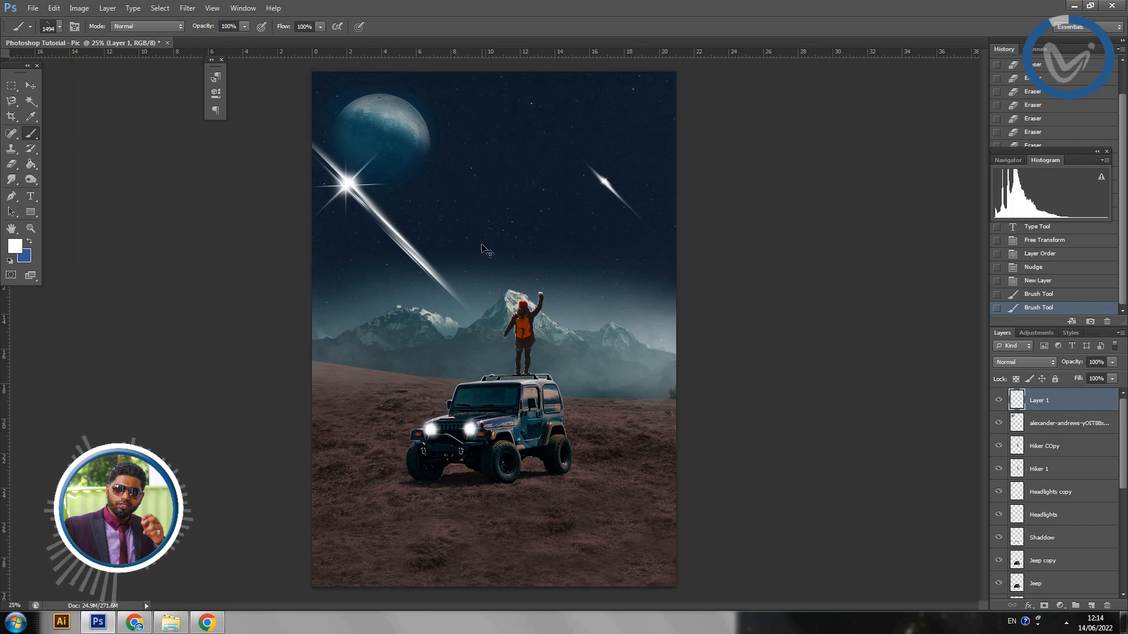
Scale the shooting-star layer proportionally to about 33% and move it into the upper sky above and right of the hiker, committing the transform.
click(31, 86)
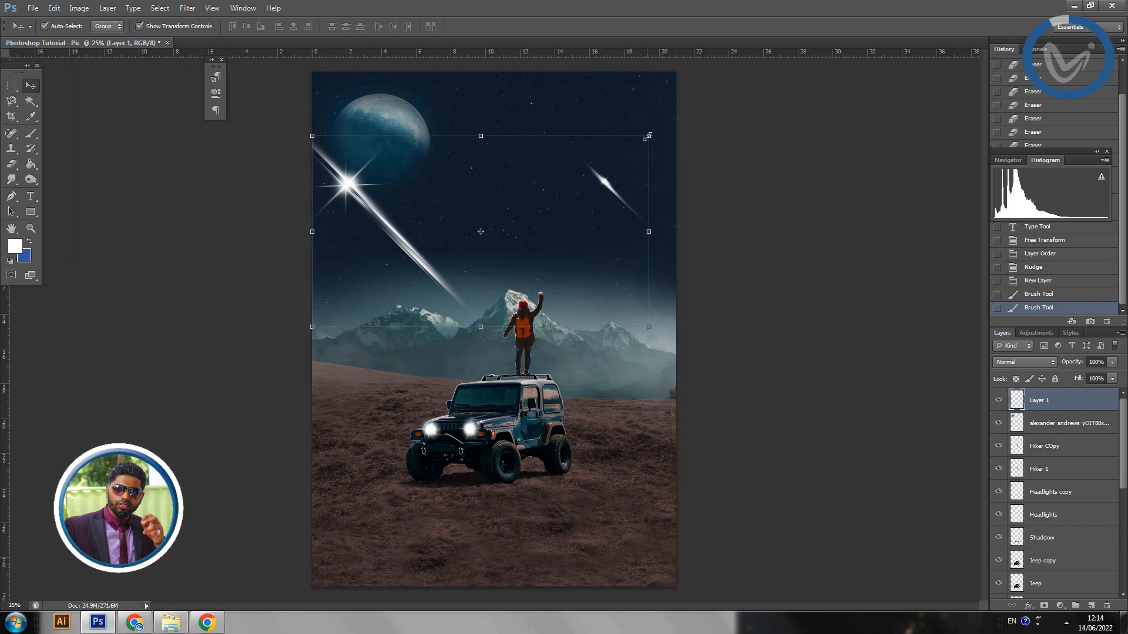
drag(649, 135, 460, 242)
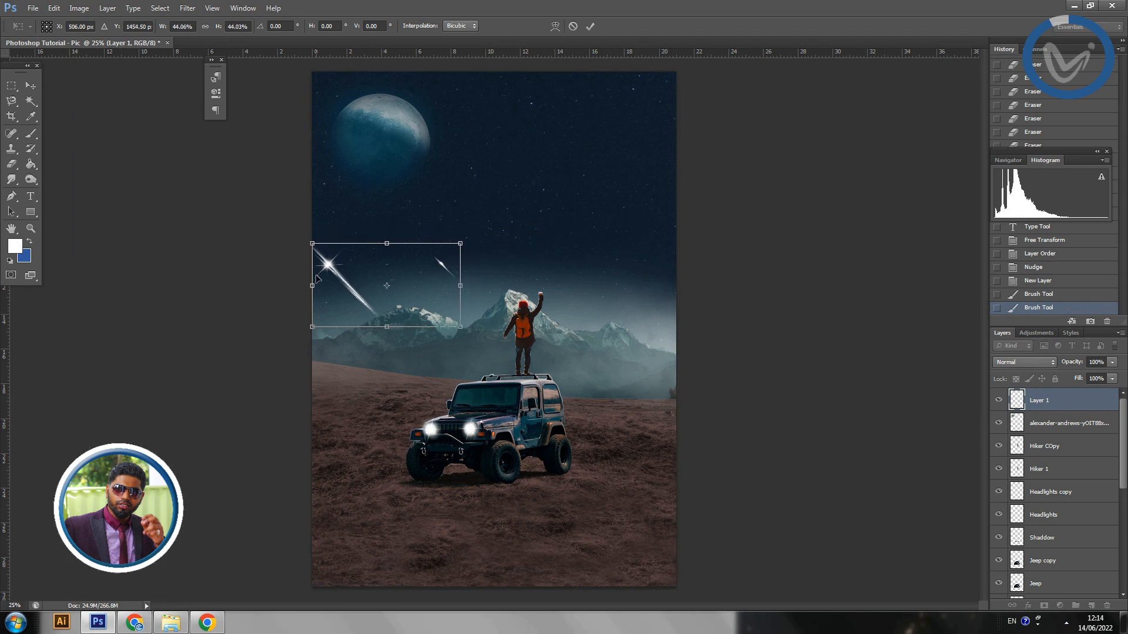
drag(328, 269, 468, 174)
drag(599, 149, 565, 166)
drag(478, 202, 549, 176)
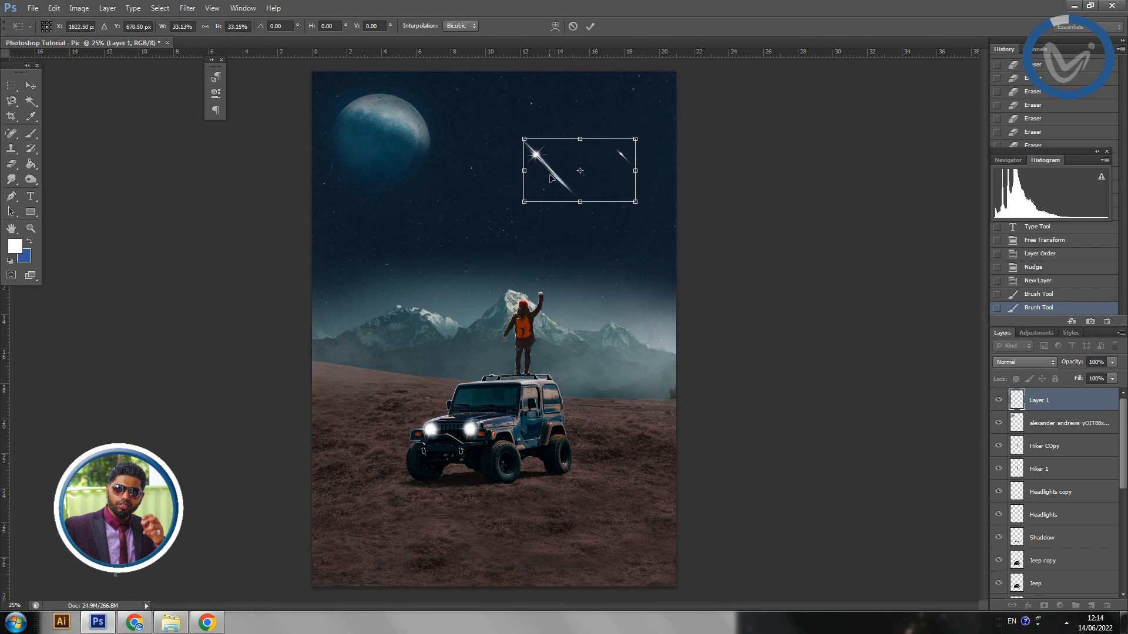
click(11, 86)
click(536, 240)
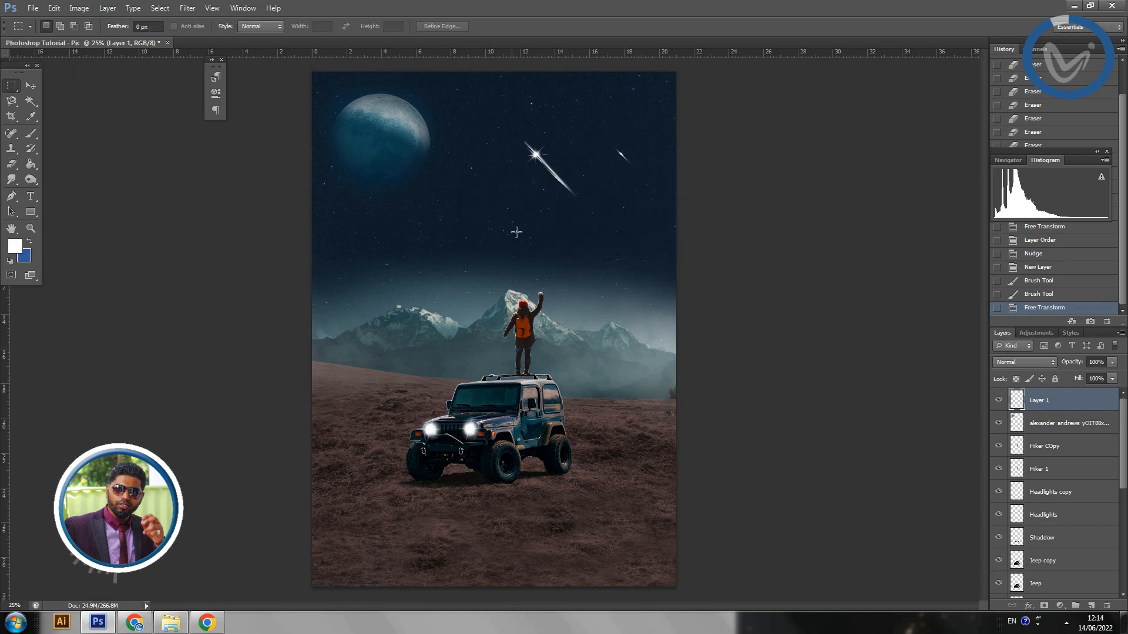
Erase the small stray streak to the right of the shooting star.
click(11, 178)
click(12, 165)
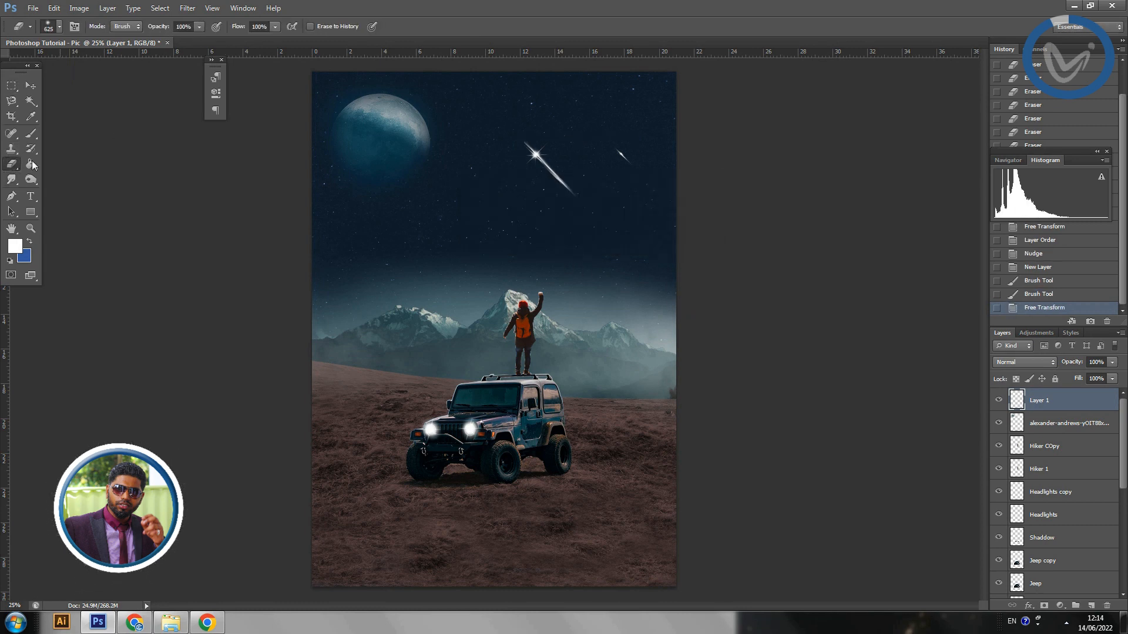
drag(617, 150, 647, 178)
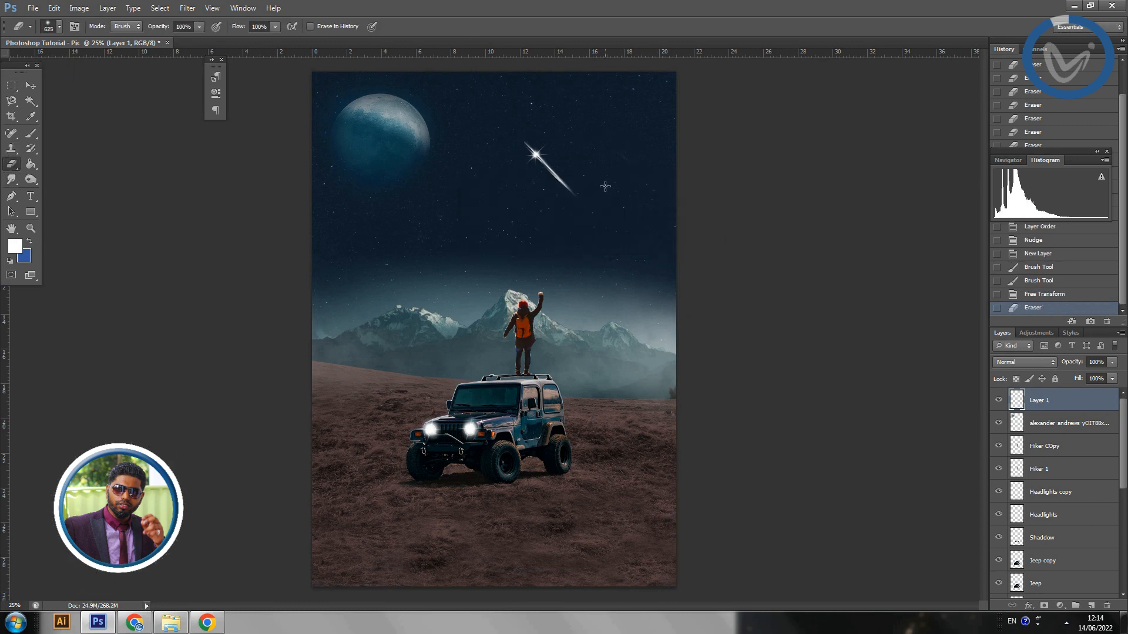
Move the shooting star to the top edge of the sky, right of the hiker, and enlarge it slightly, committing the transform.
click(29, 88)
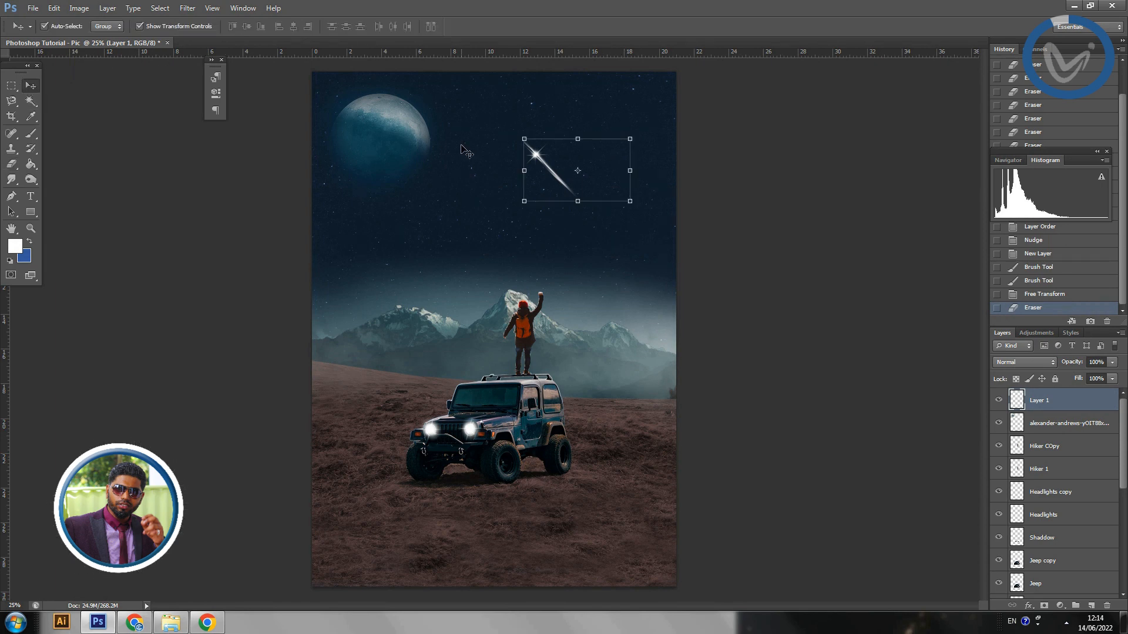
drag(530, 154, 577, 118)
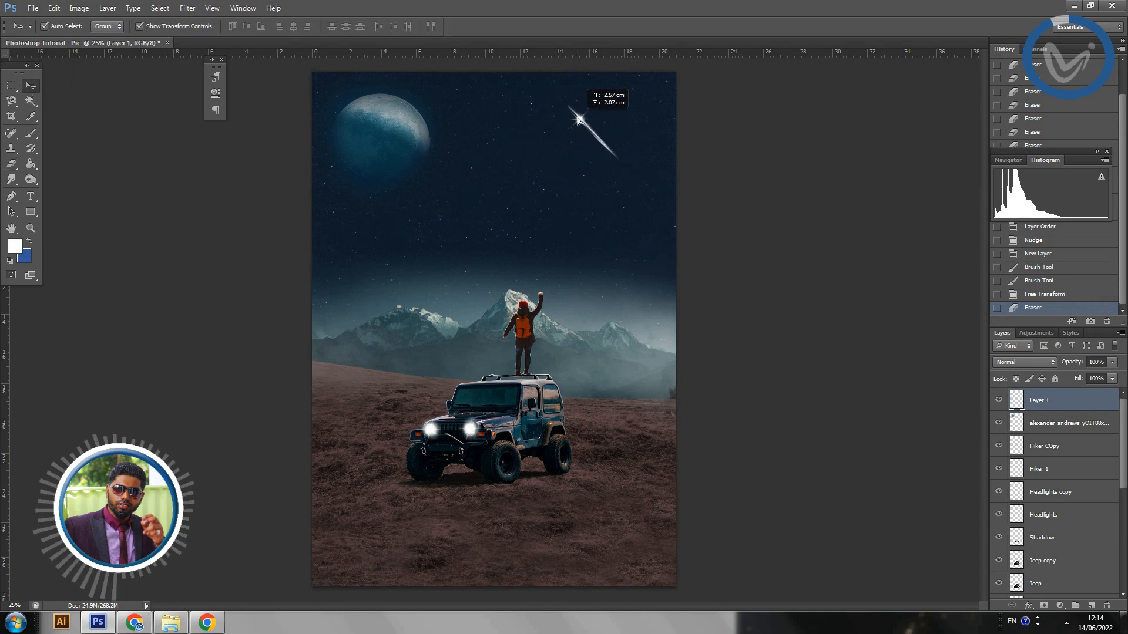
drag(578, 120, 569, 76)
drag(663, 122, 668, 126)
key(Return)
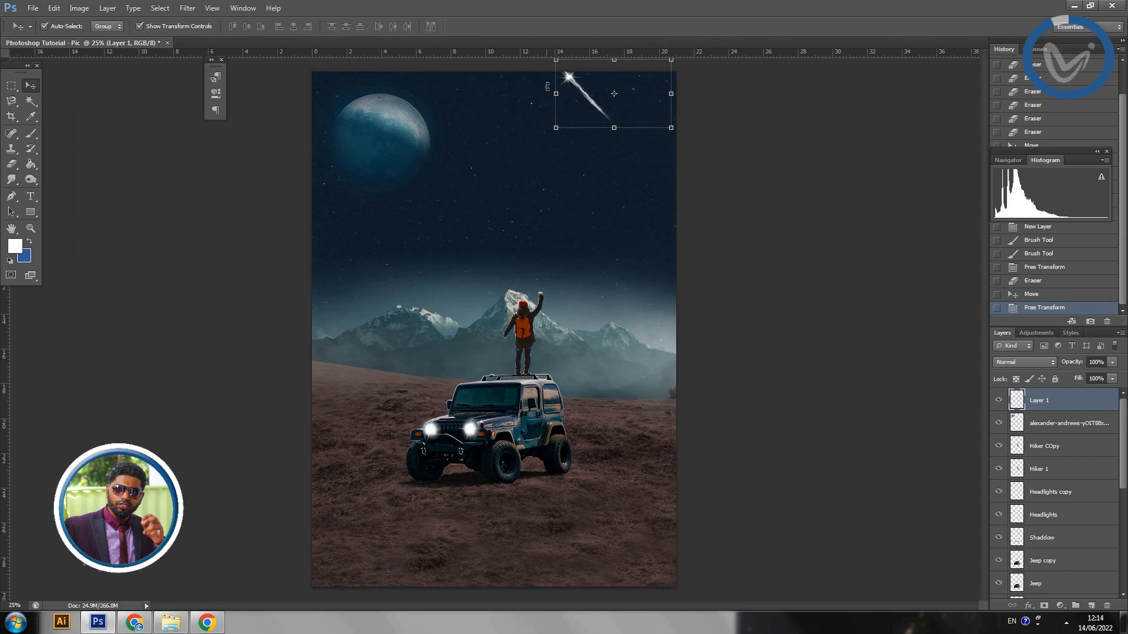
drag(572, 86, 571, 85)
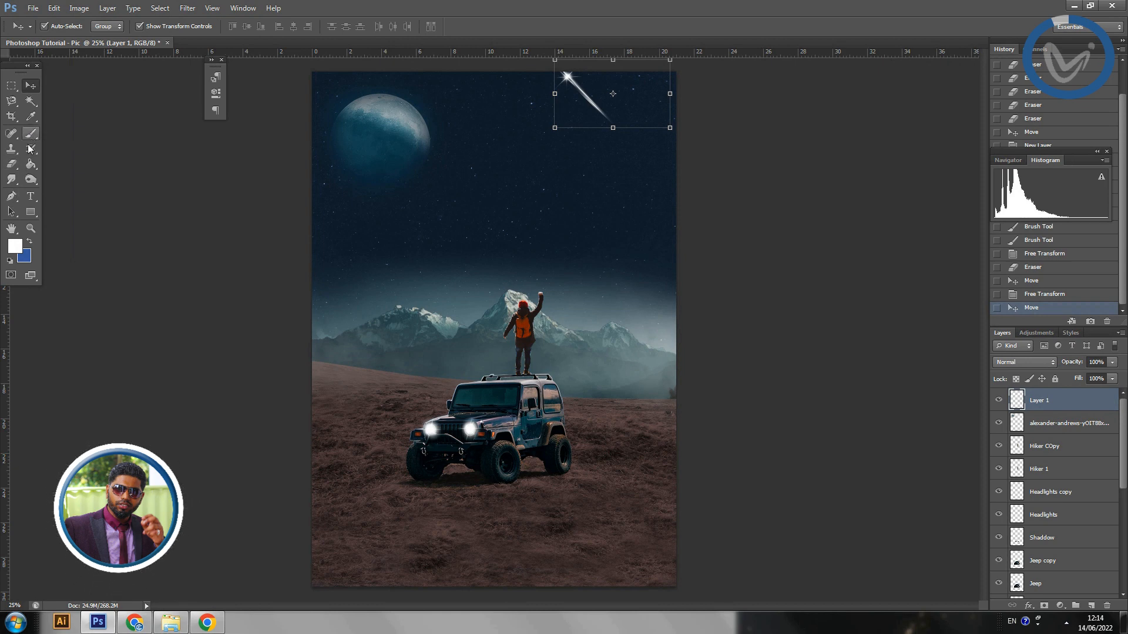
On a new layer, stamp a small streak in the sky below the moon using the 1206 brush tip at 182 px.
click(1091, 605)
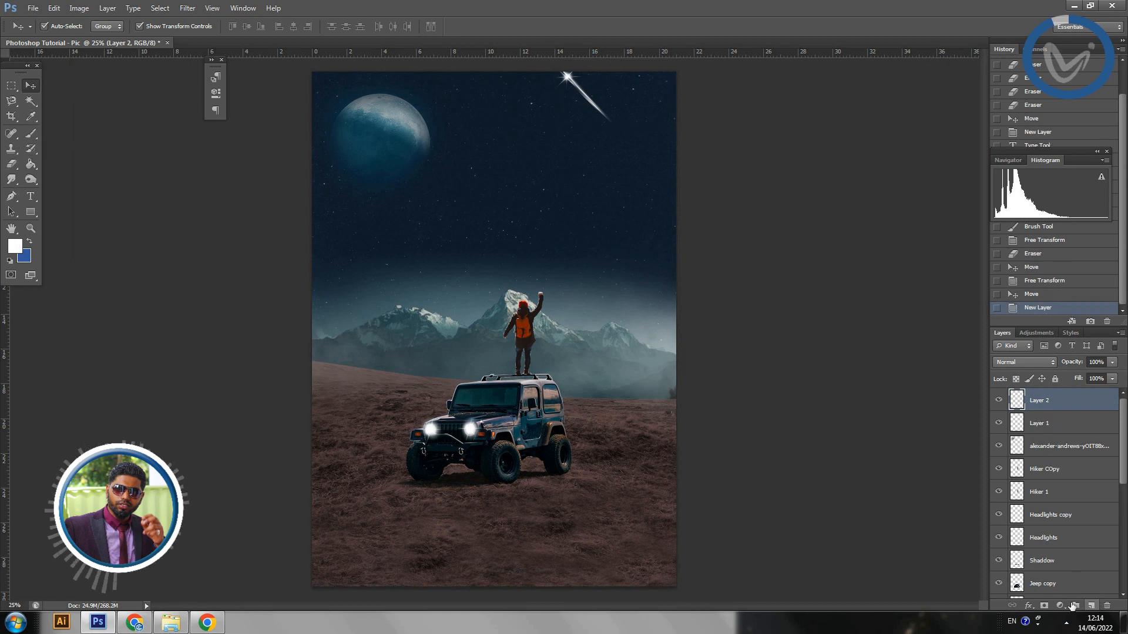
click(34, 136)
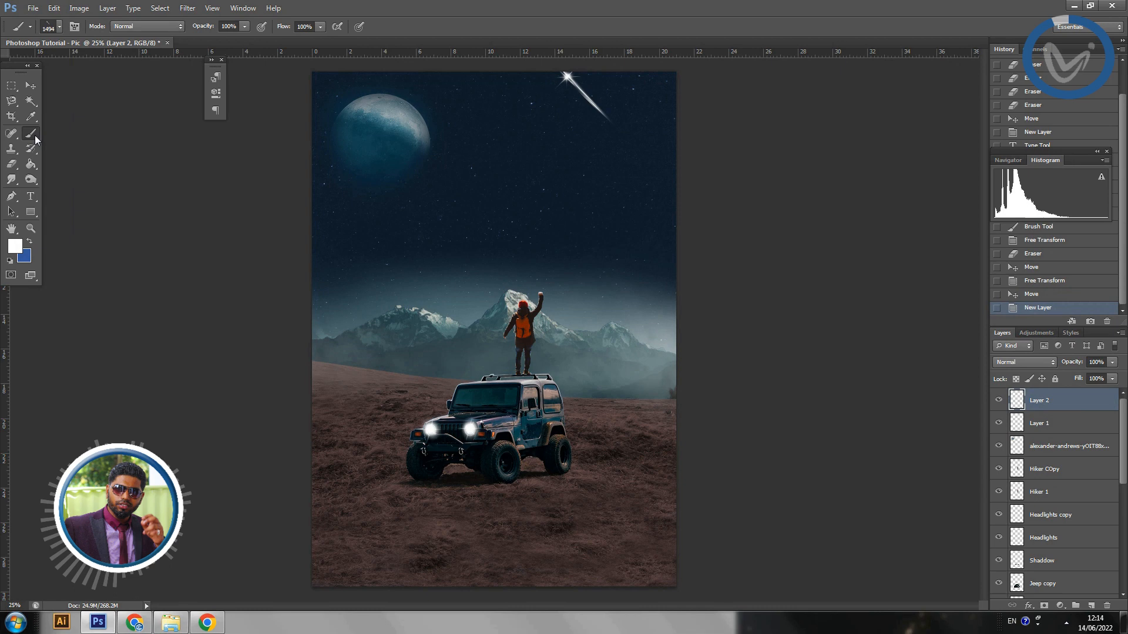
click(58, 26)
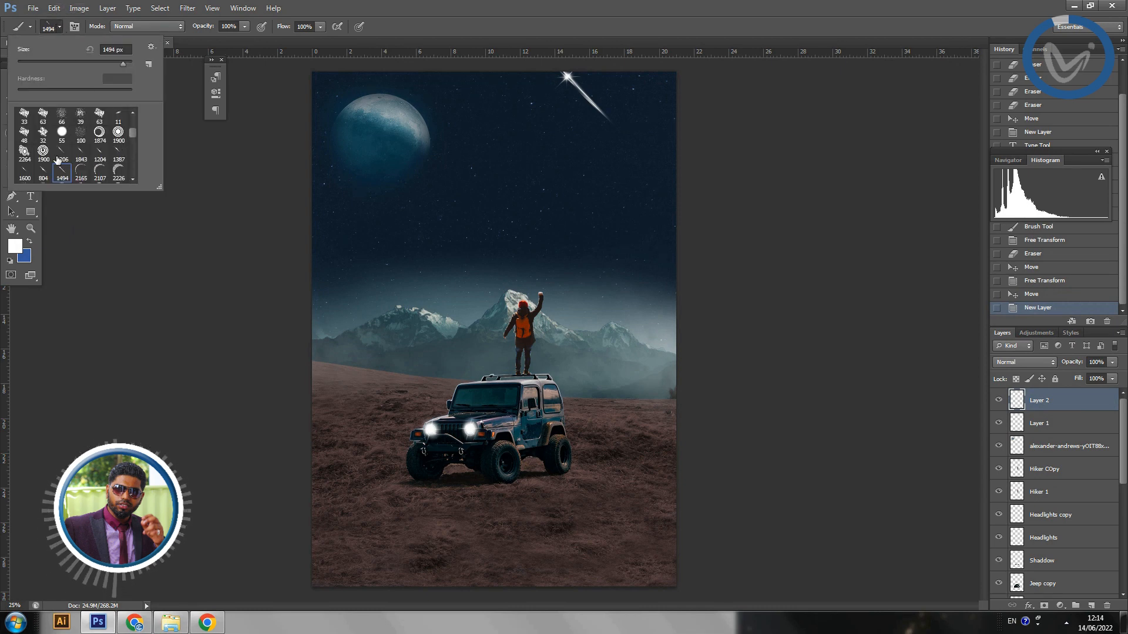
click(62, 154)
click(100, 63)
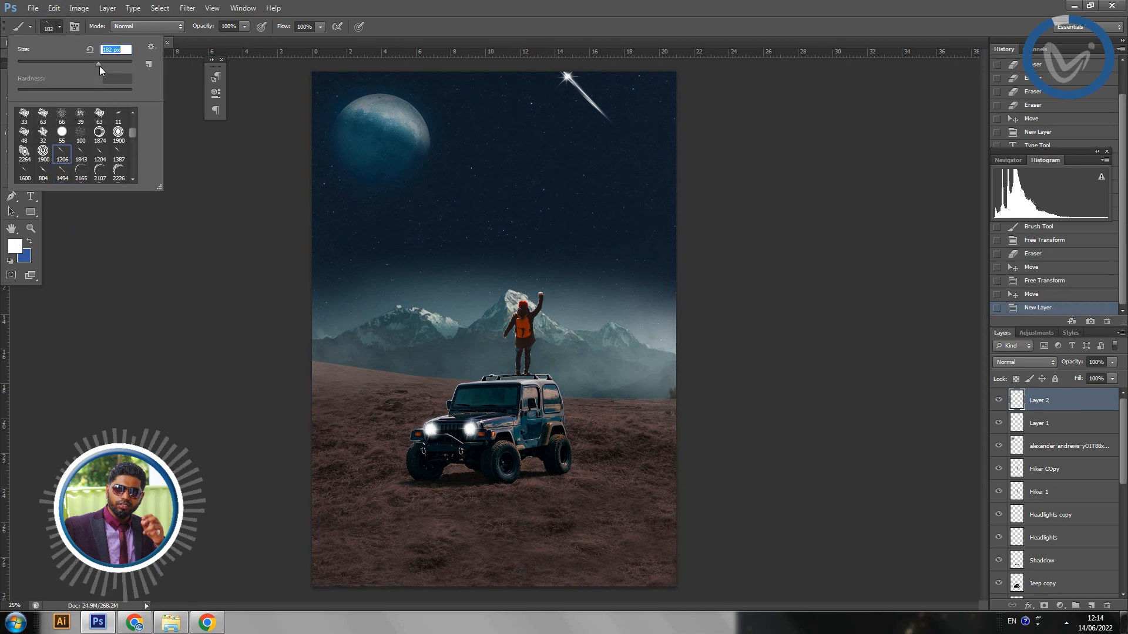
click(379, 240)
key(ctrl+z)
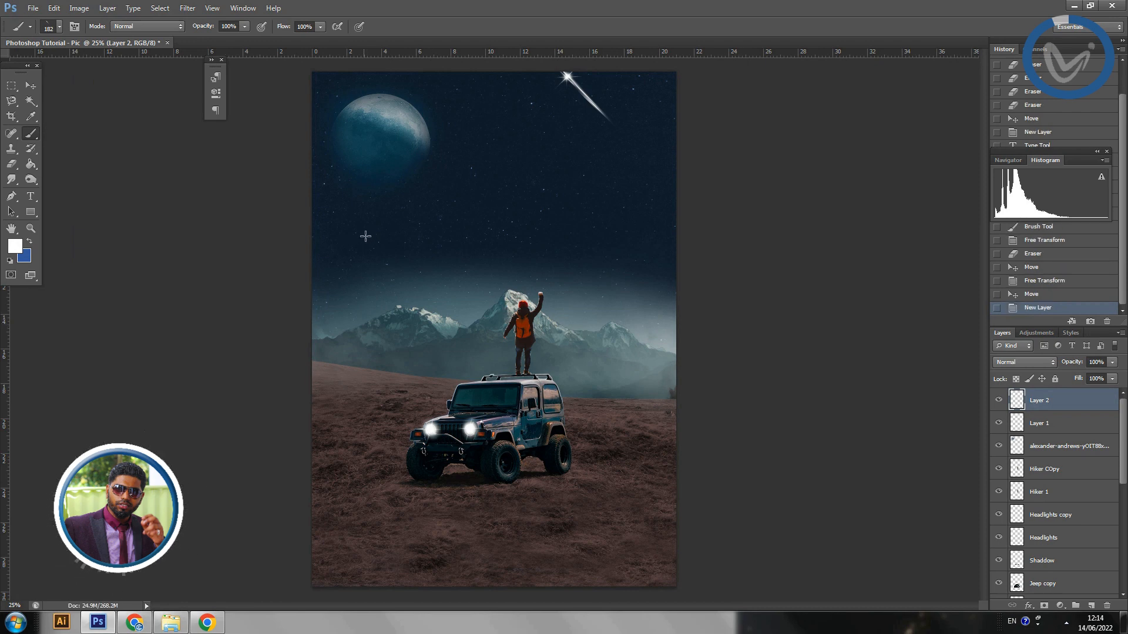
click(359, 262)
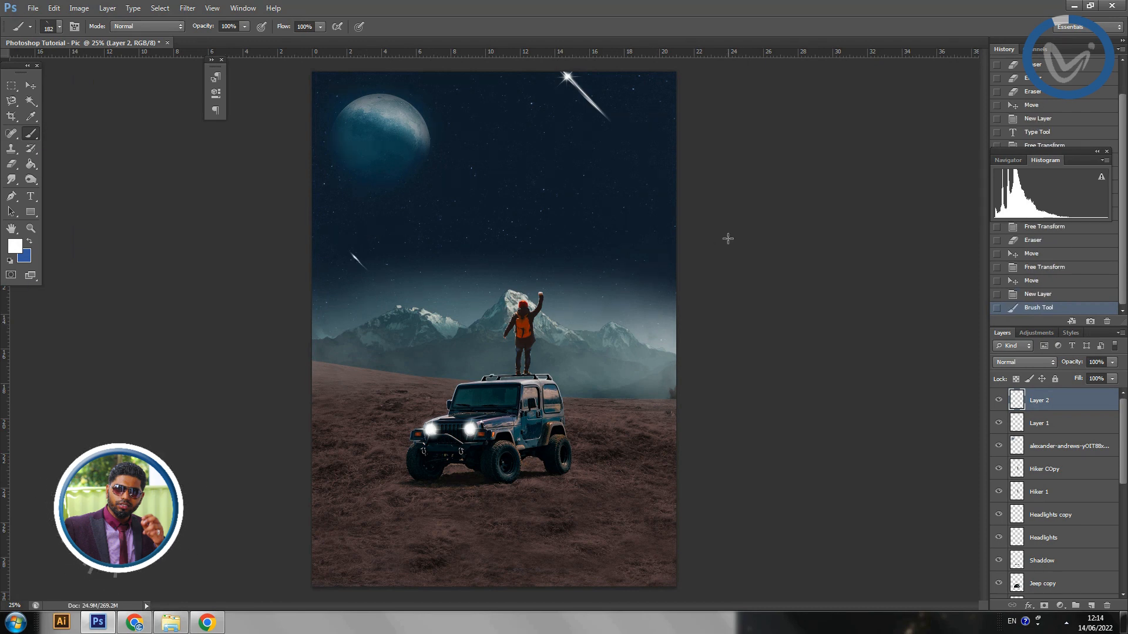
Stamp a second small streak just right of the moon, undoing a trial stamp in the middle of the sky.
click(525, 198)
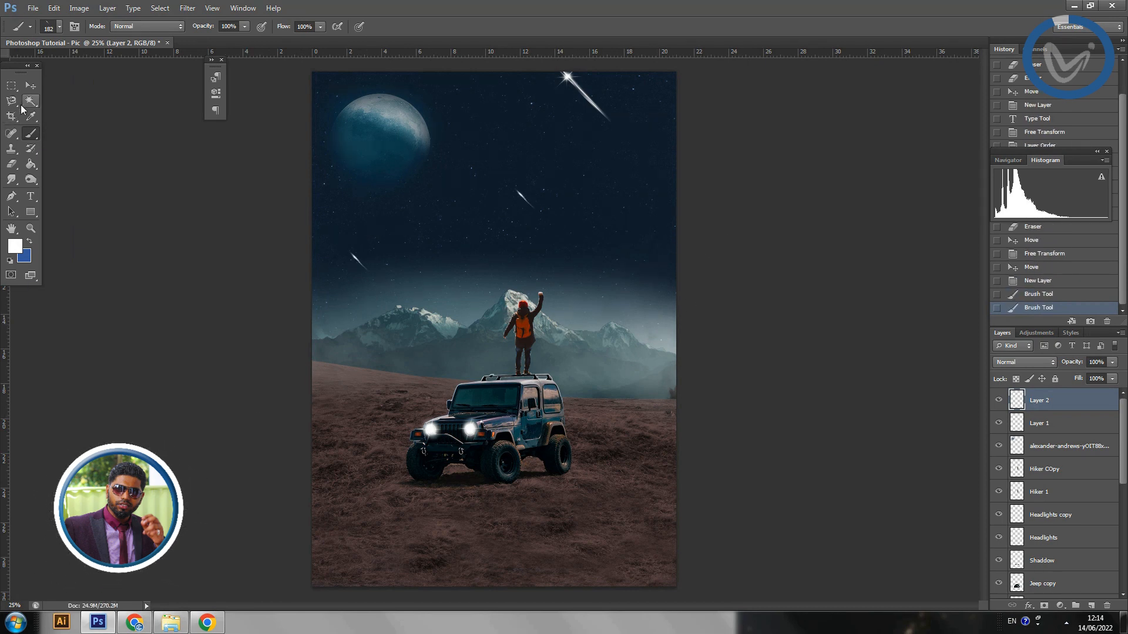
key(ctrl+z)
click(466, 125)
Select all layers from Layer 2 down to Sky, excluding Layer 0, and duplicate them.
scroll(1013, 458, down, 3)
scroll(1014, 461, up, 3)
scroll(1061, 458, down, 5)
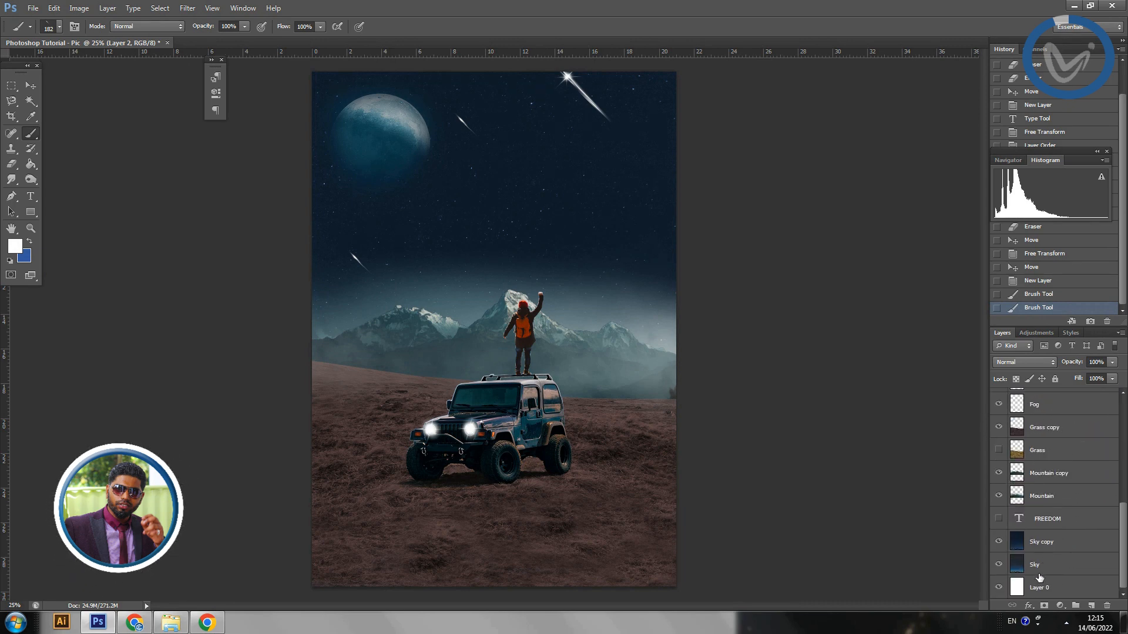
shift+click(1043, 569)
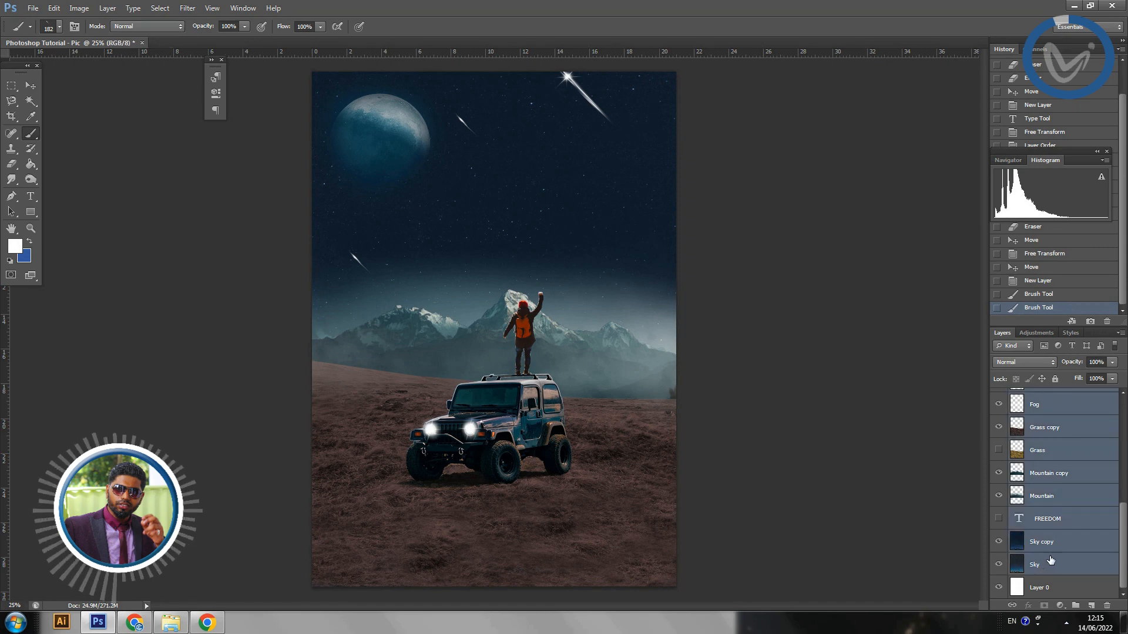
drag(1052, 561, 1090, 605)
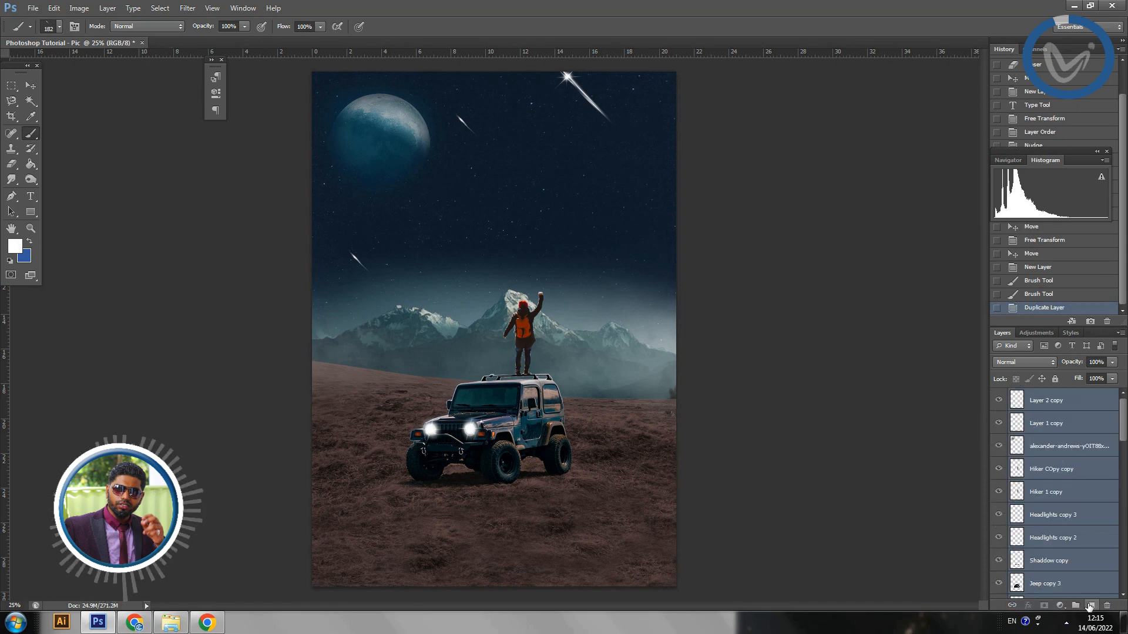
Merge the duplicated layers into a single layer.
scroll(1072, 508, down, 5)
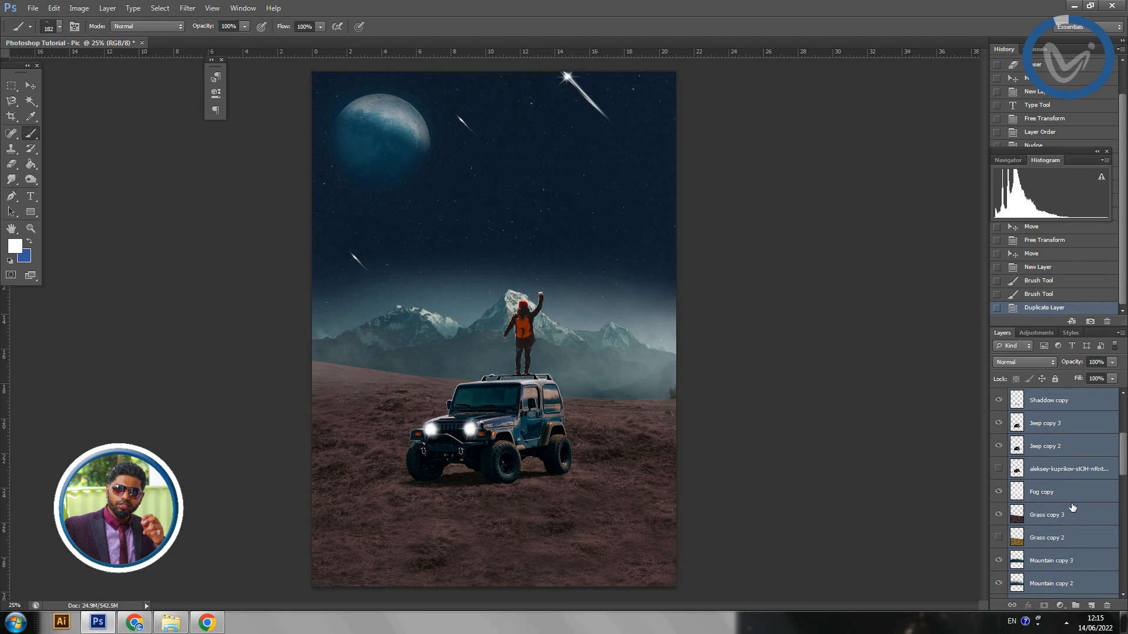
scroll(1072, 507, down, 2)
right_click(1052, 453)
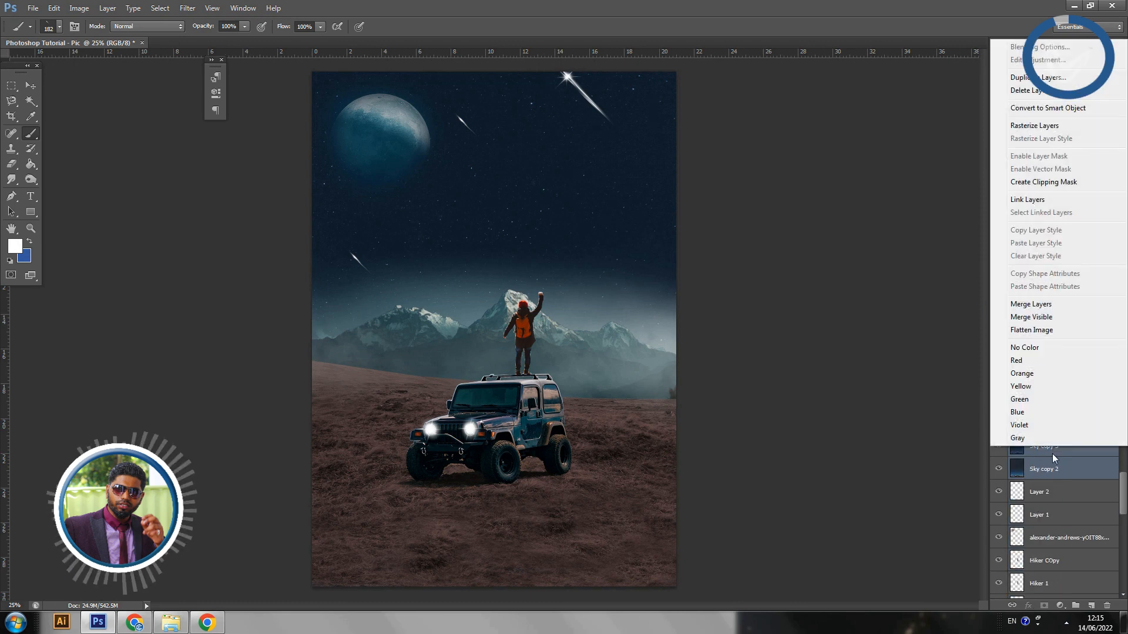
click(1037, 304)
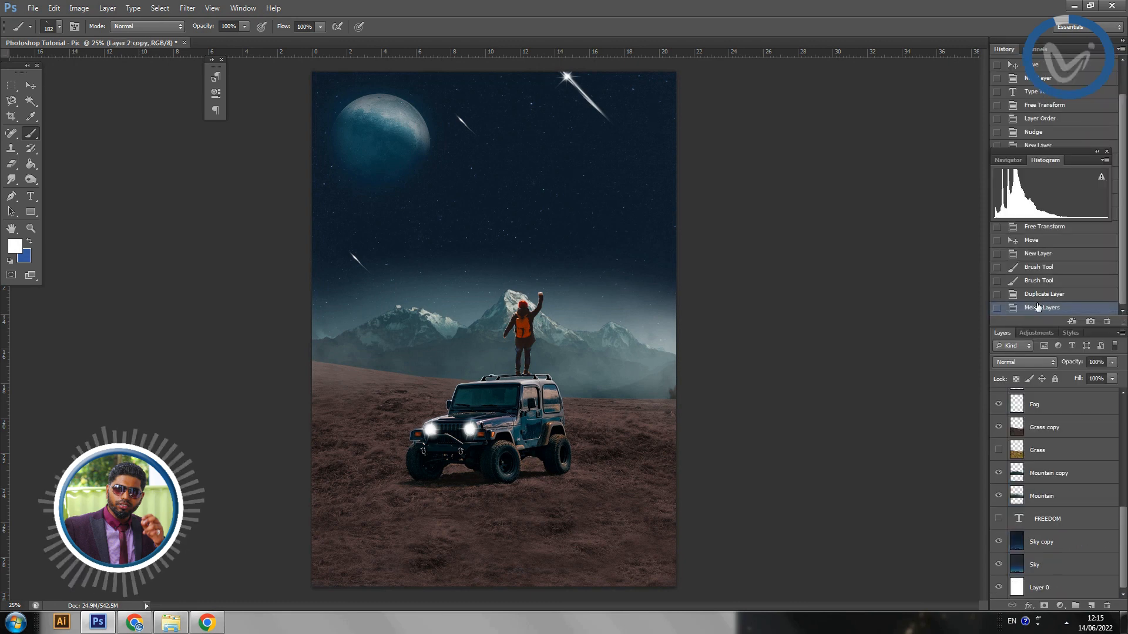
scroll(1050, 511, up, 6)
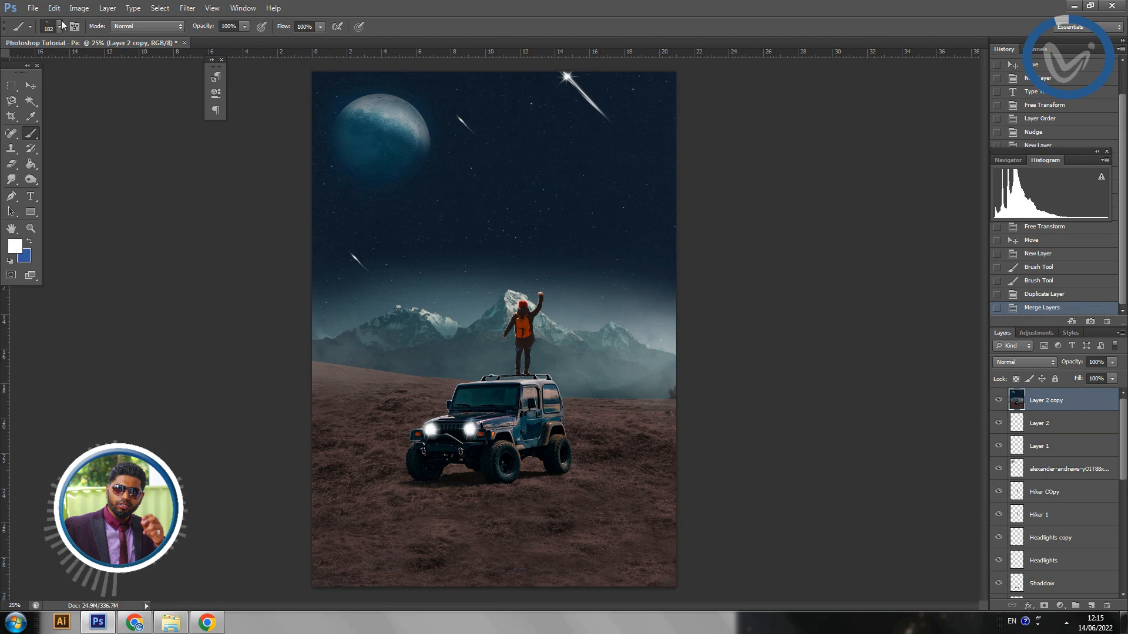
Darken the merged layer's midtones with a Levels adjustment, setting the middle input level to 0.88.
click(78, 7)
mouse_move(97, 38)
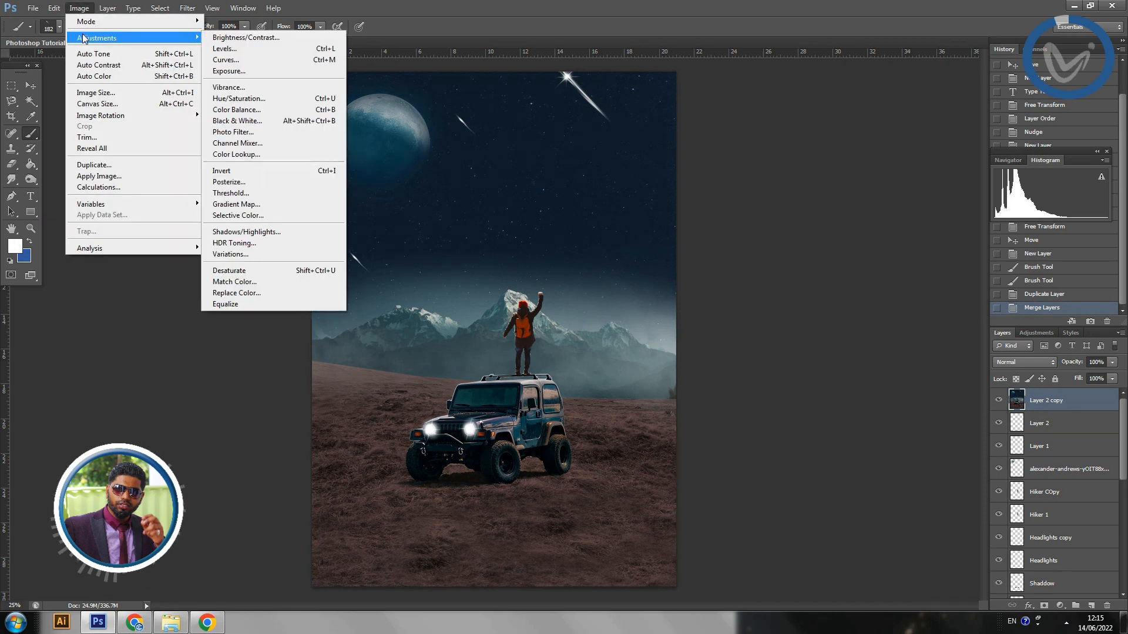
click(272, 57)
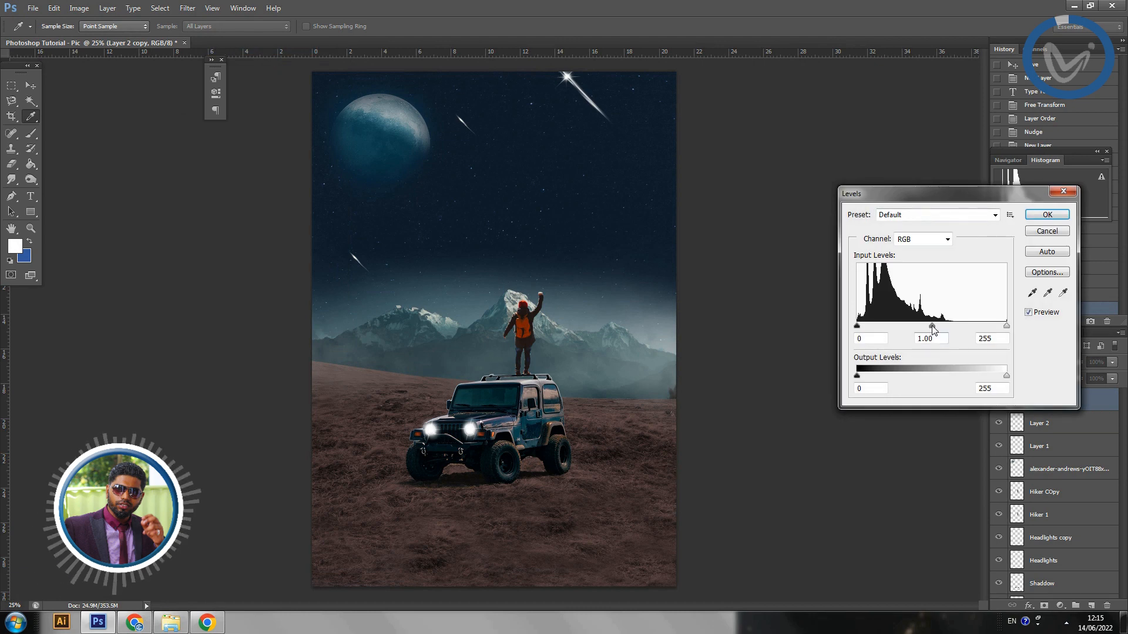
drag(932, 326, 940, 327)
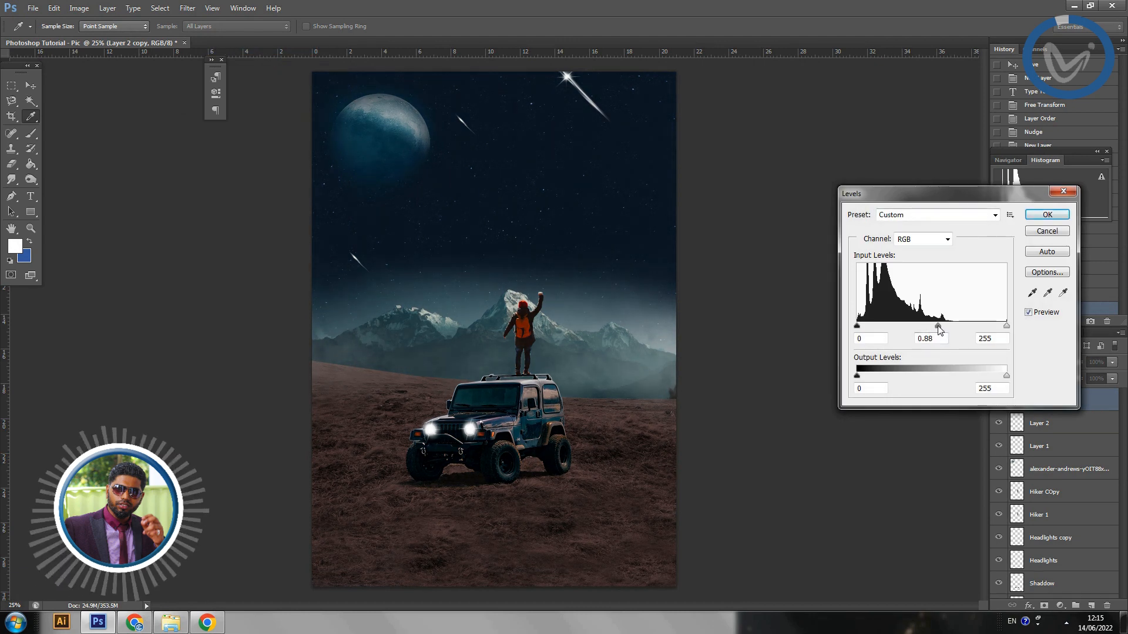
click(1047, 214)
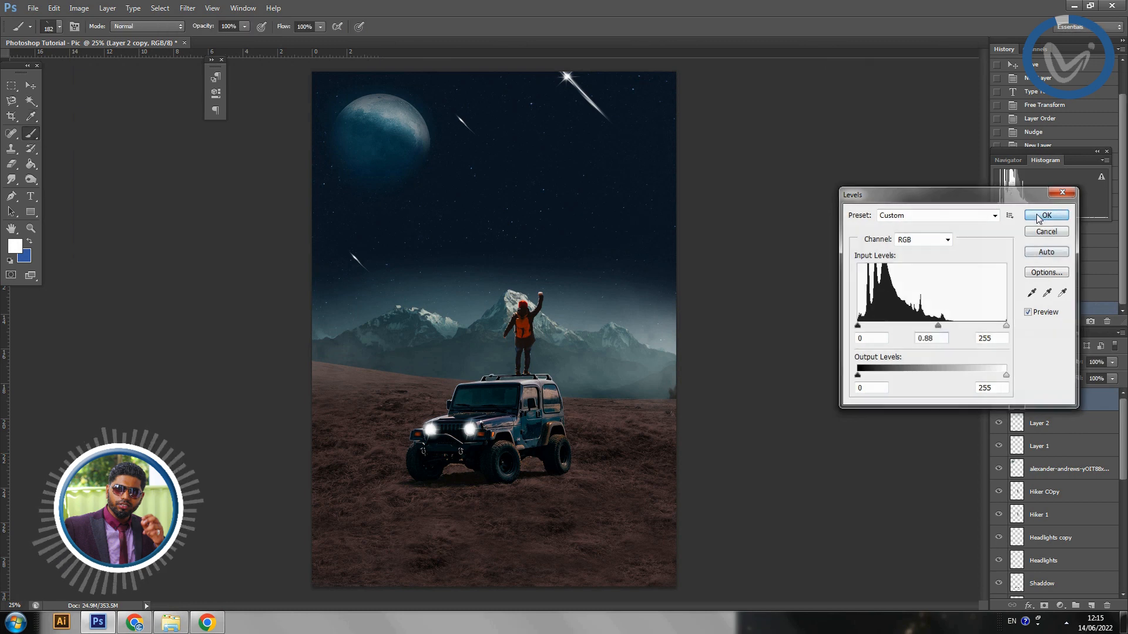
Apply a Vibrance adjustment to the merged layer with vibrance +38 and saturation +7.
click(70, 10)
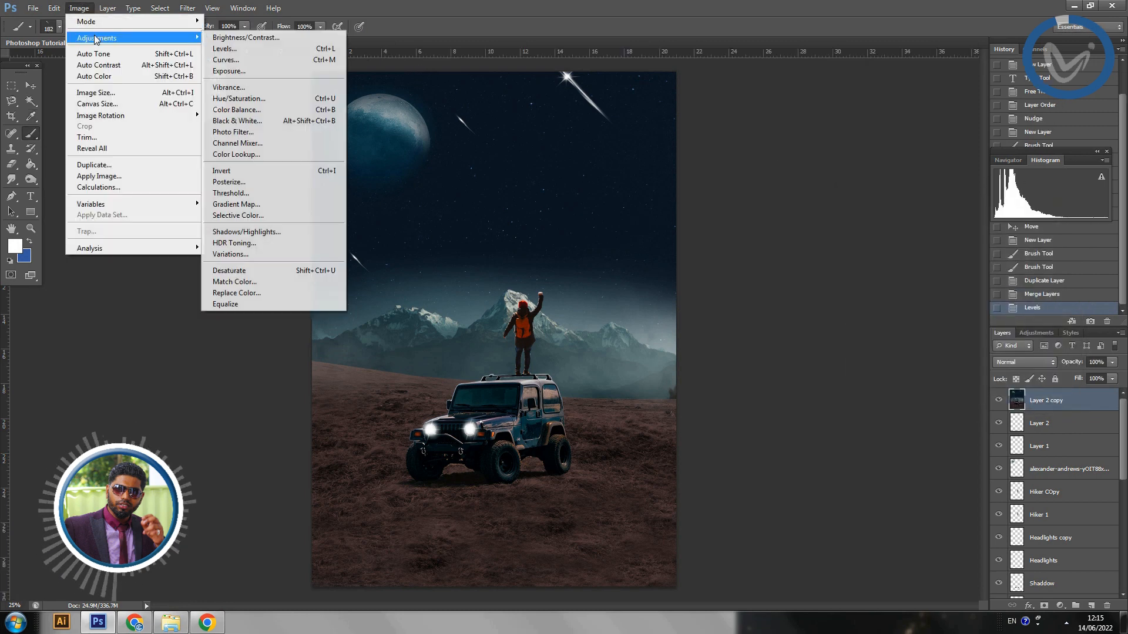
click(289, 89)
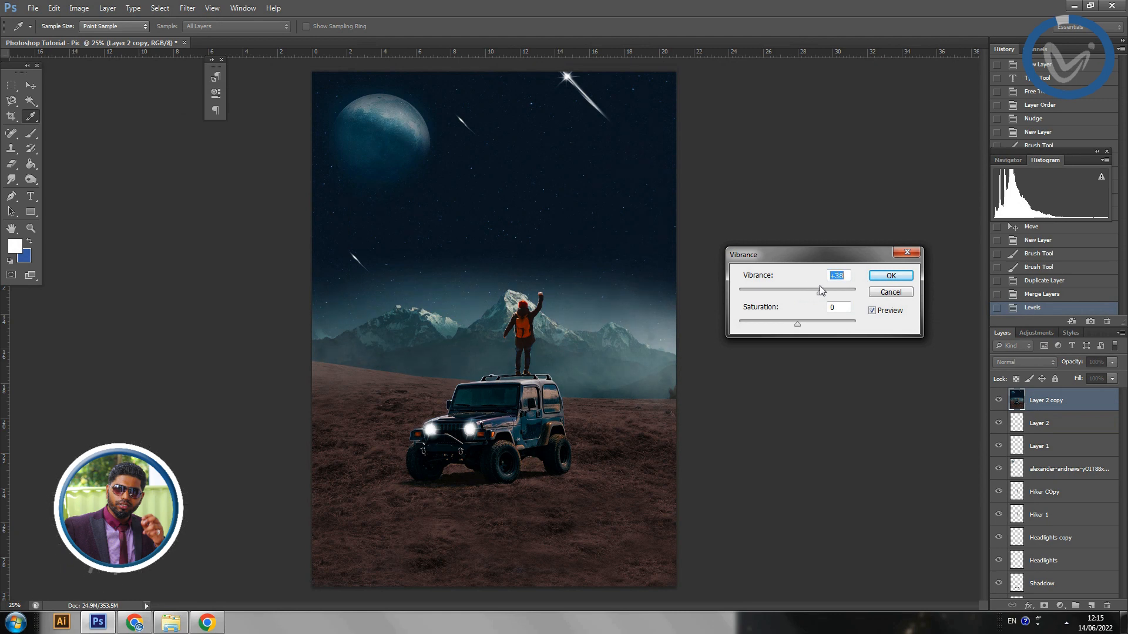
click(798, 325)
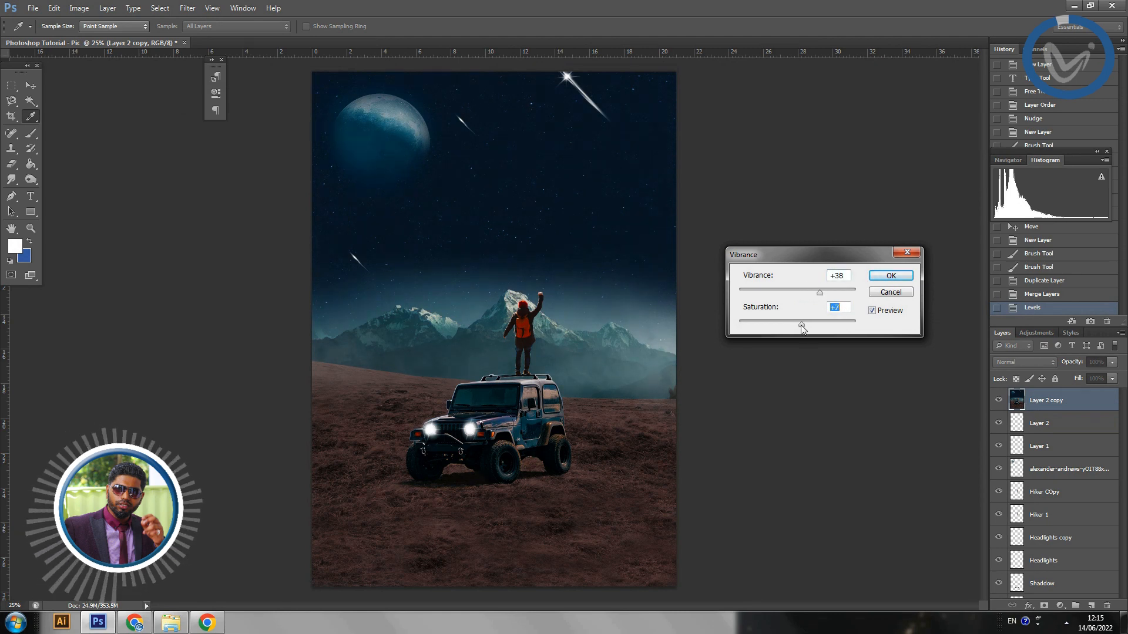
click(891, 276)
key(b)
click(79, 8)
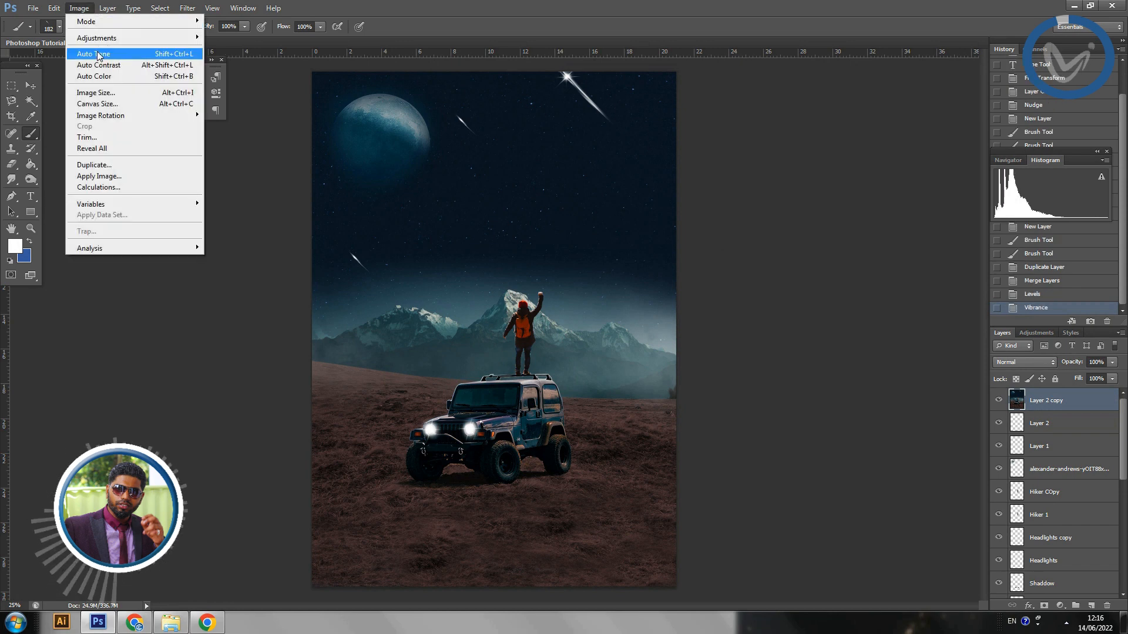
mouse_move(120, 39)
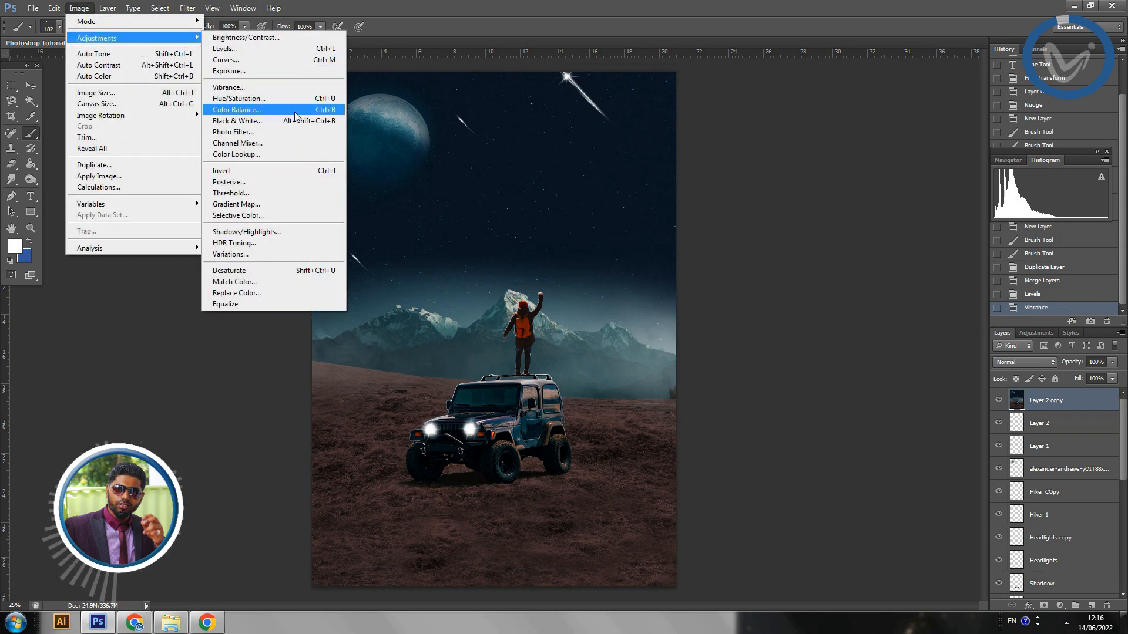
click(299, 72)
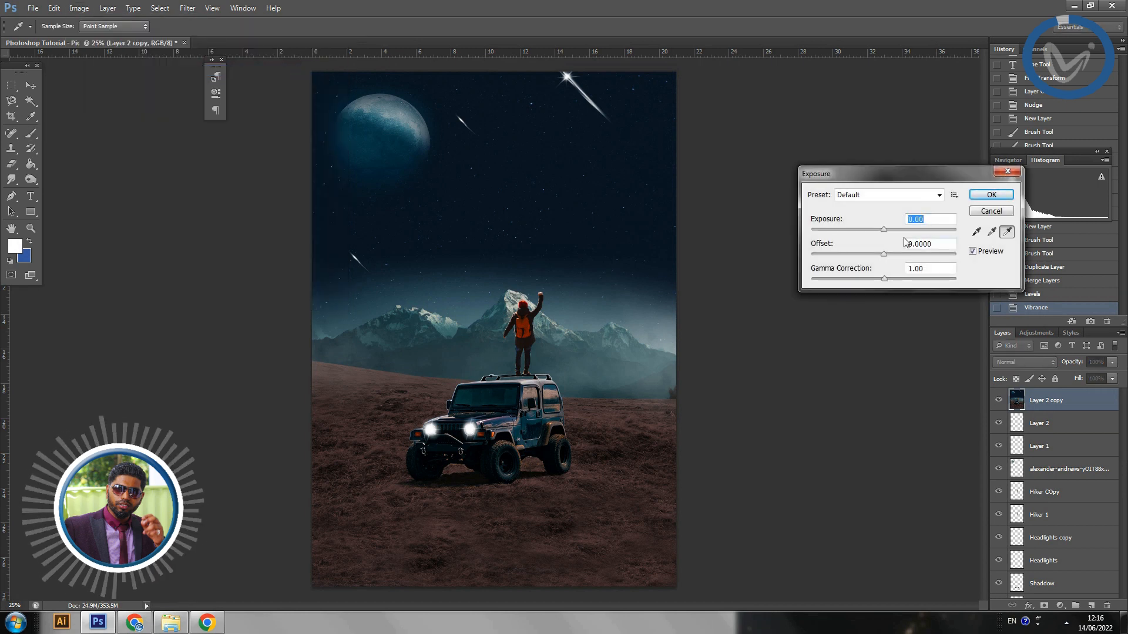
mouse_move(886, 230)
mouse_down()
mouse_move(897, 230)
mouse_move(880, 230)
mouse_move(882, 253)
mouse_up()
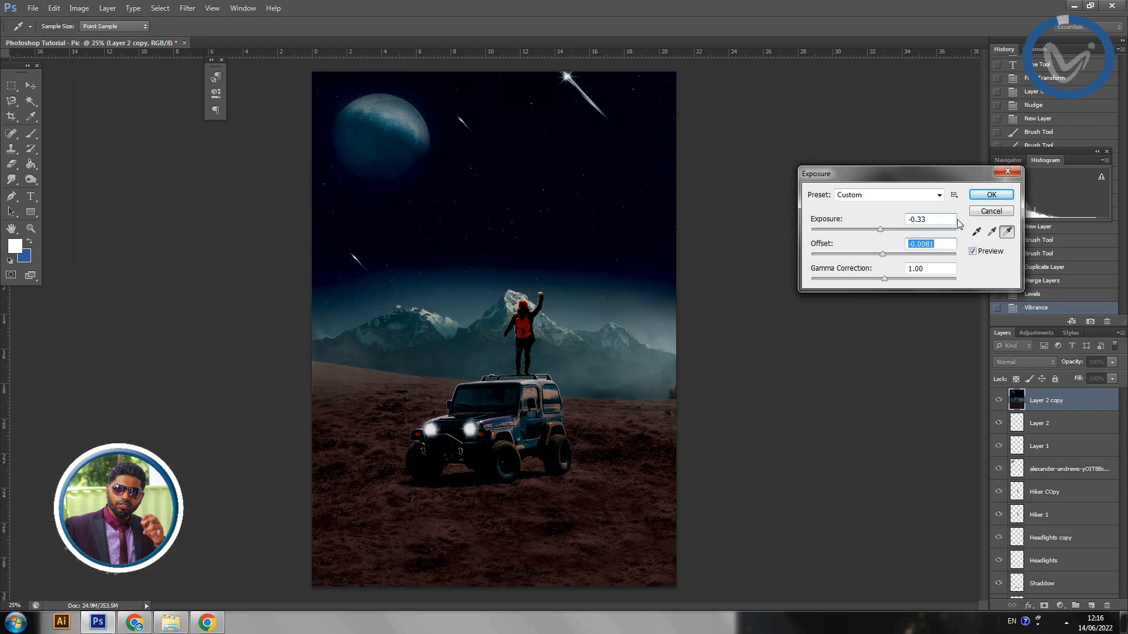
click(991, 211)
Darken the merged layer slightly with an Exposure adjustment, setting the exposure to -0.22.
click(79, 9)
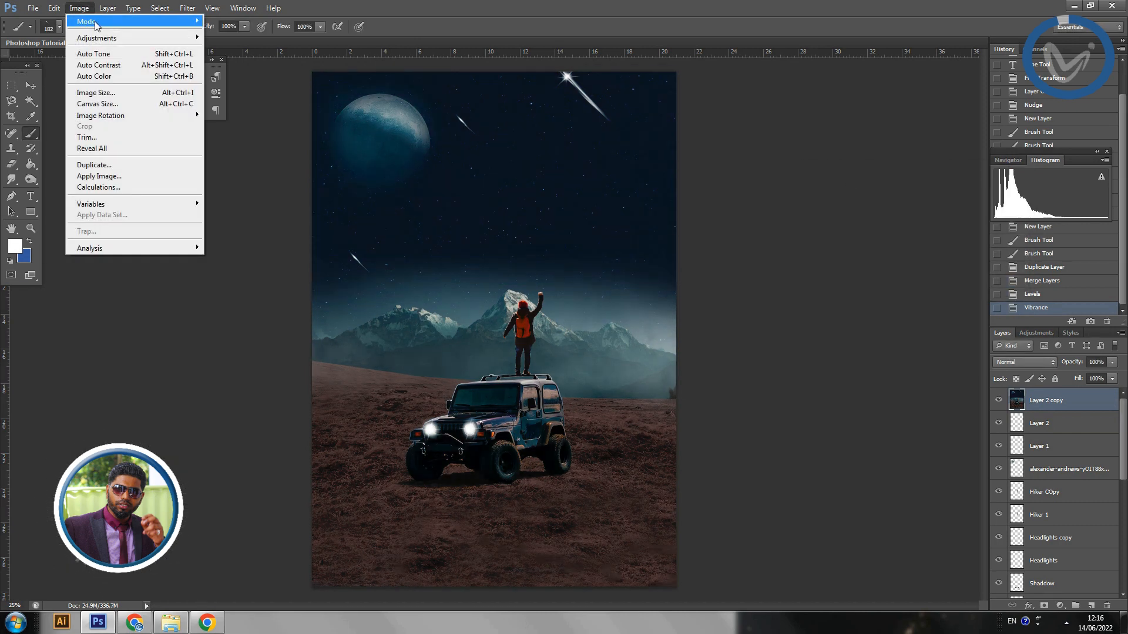
mouse_move(97, 38)
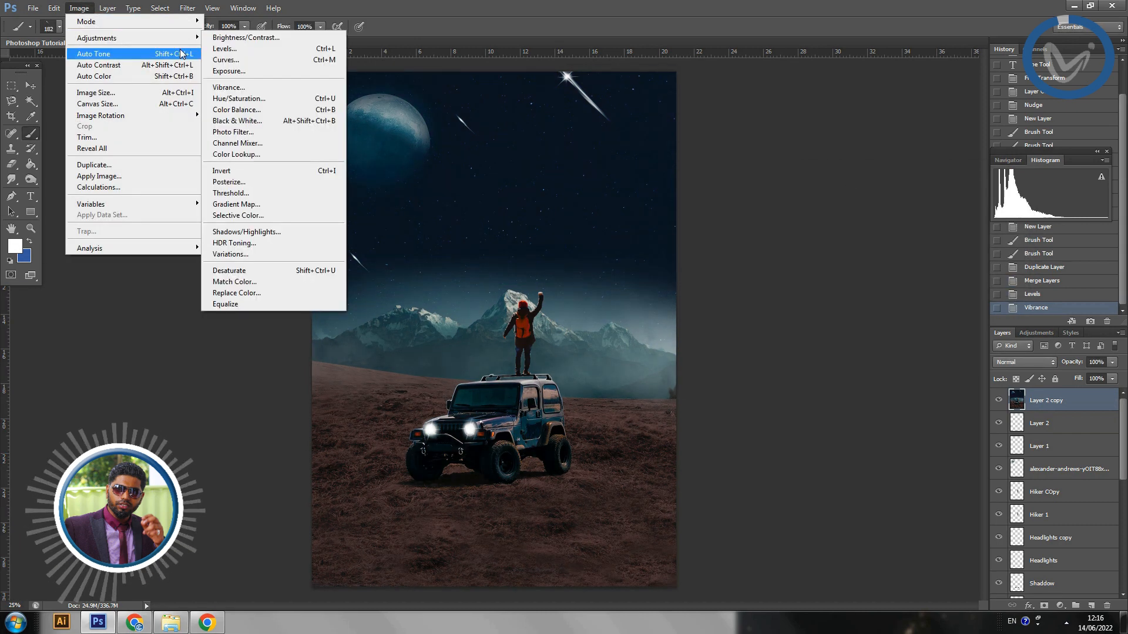
click(260, 71)
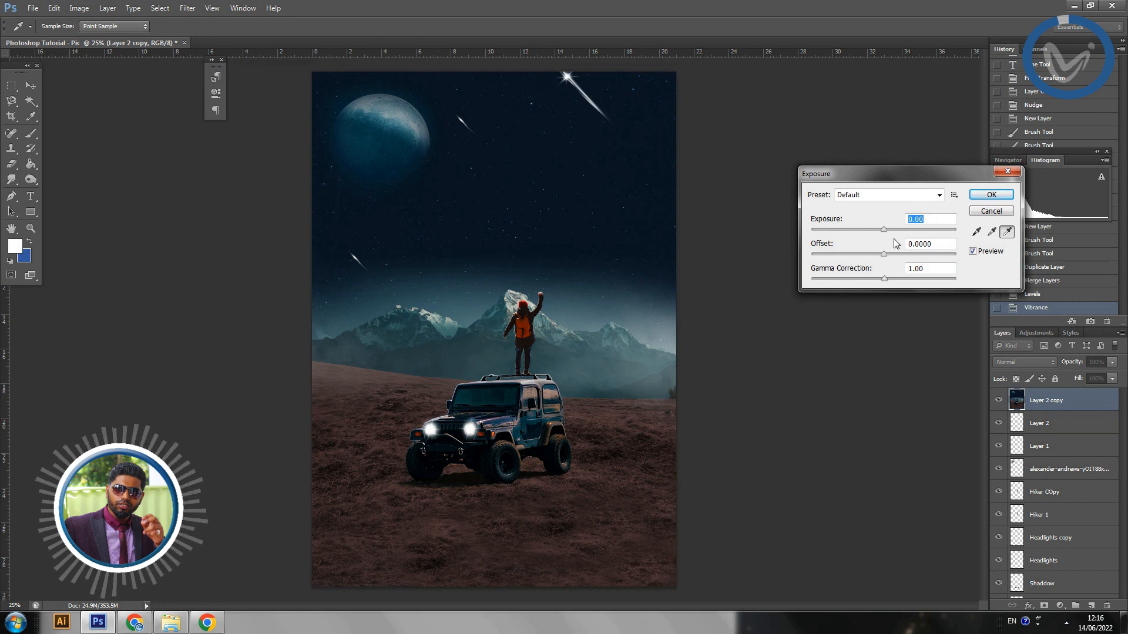
drag(883, 227, 883, 227)
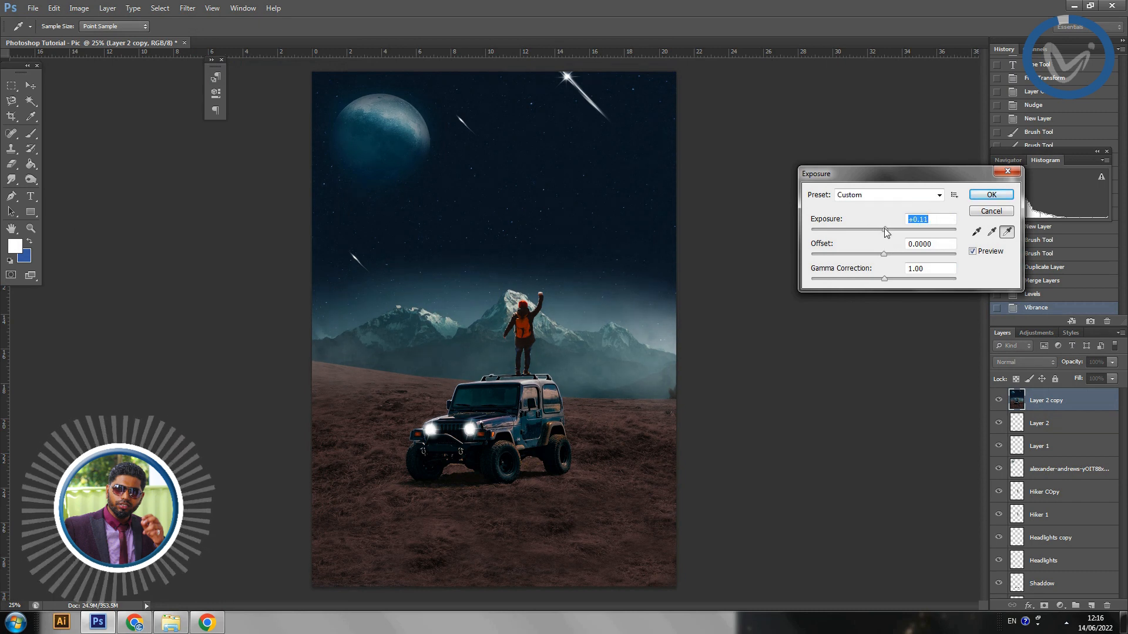
drag(884, 228, 879, 227)
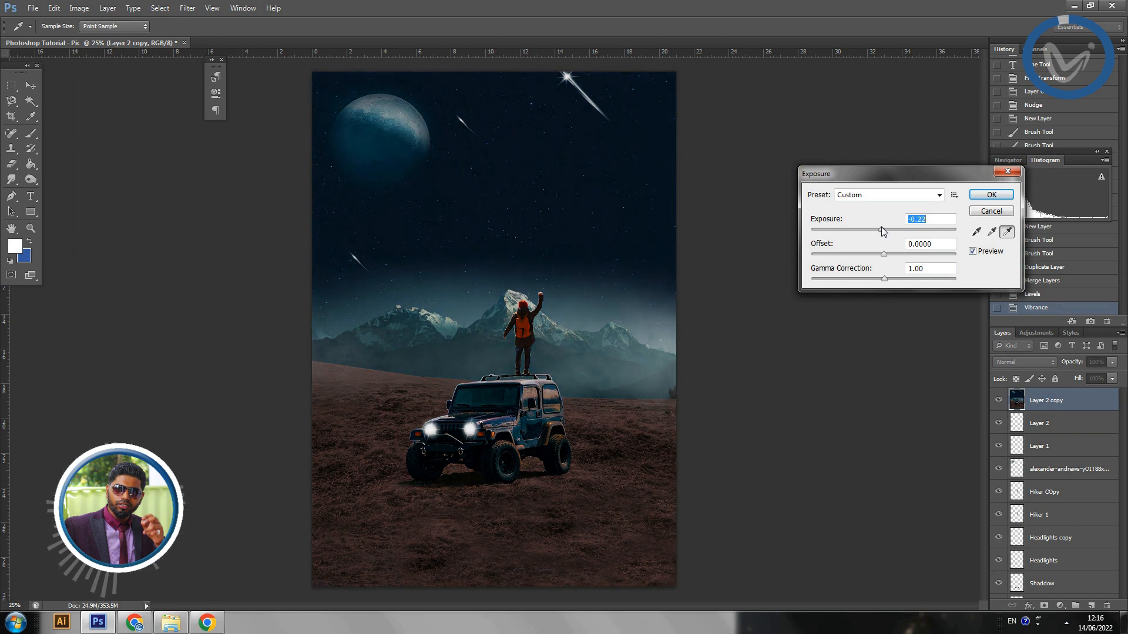
click(991, 195)
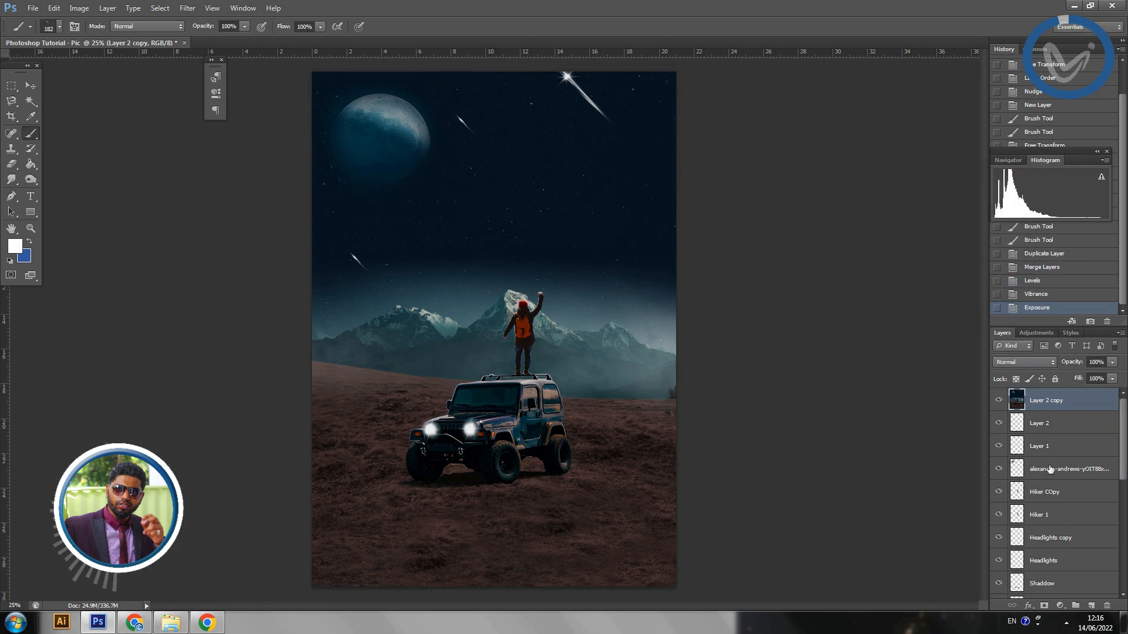
Toggle the visibility of Layer 2 copy off and on to compare the image before and after grading.
click(999, 400)
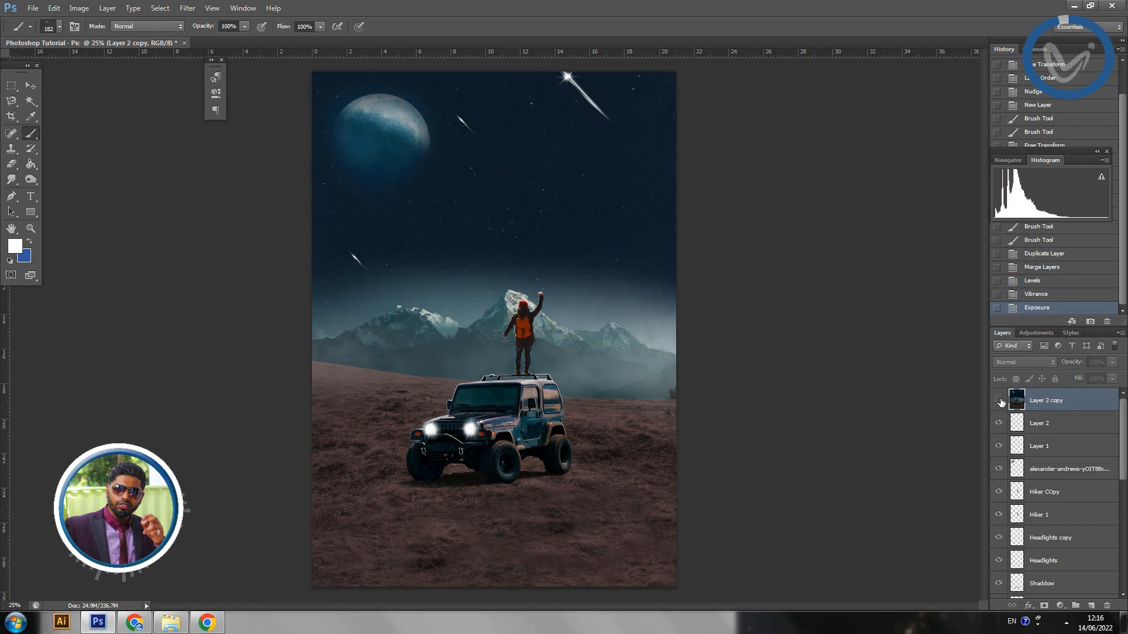
click(999, 401)
click(999, 401)
click(1000, 401)
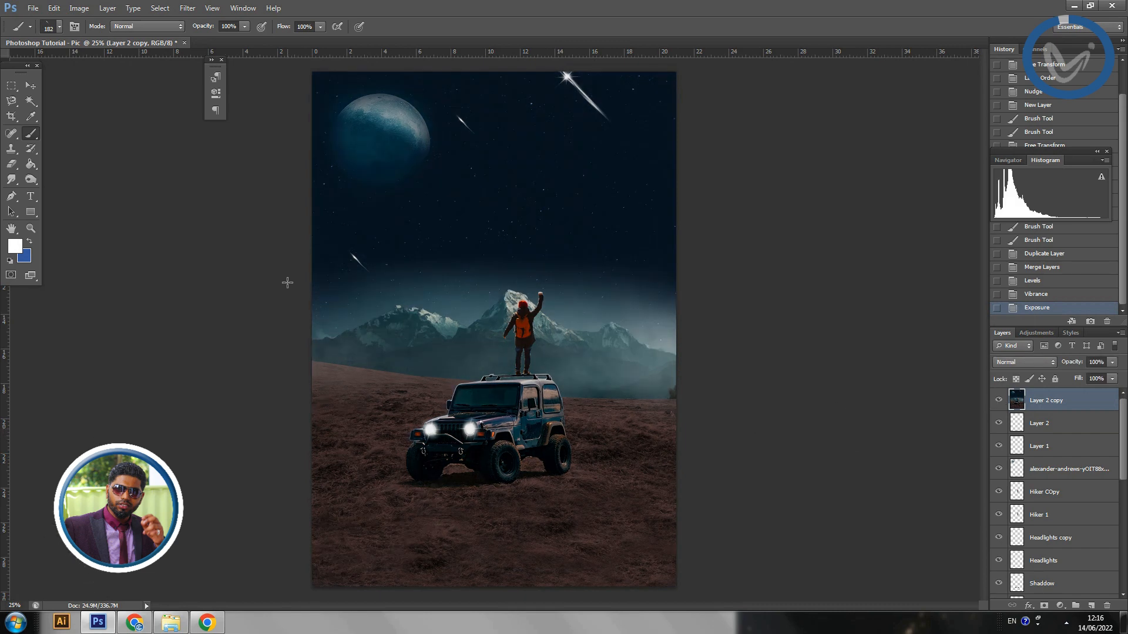
click(79, 8)
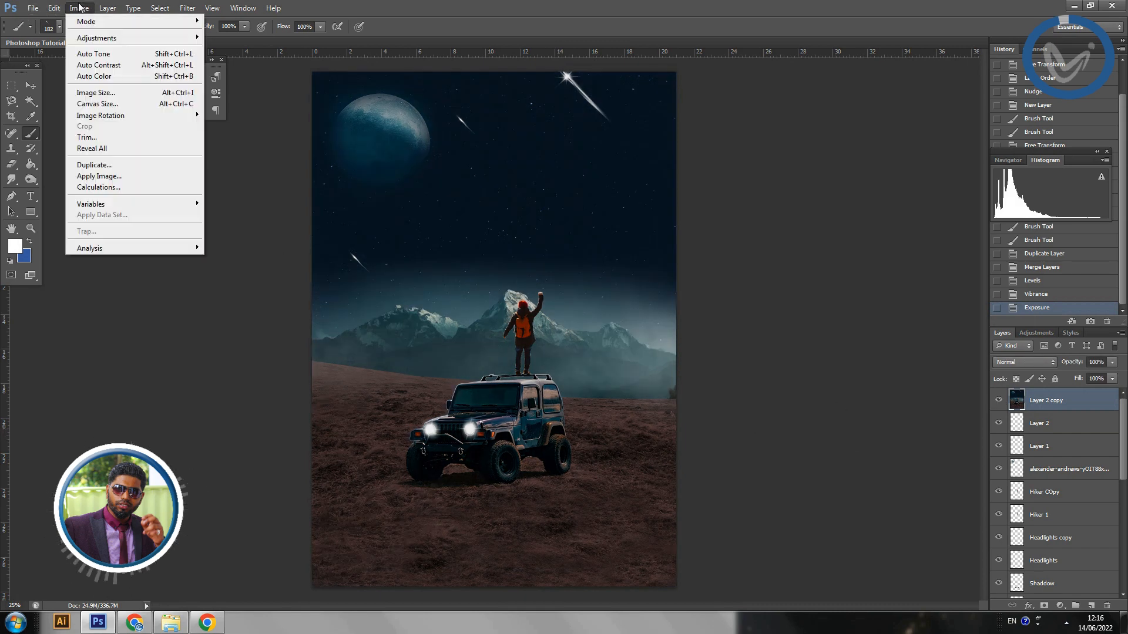
mouse_move(106, 8)
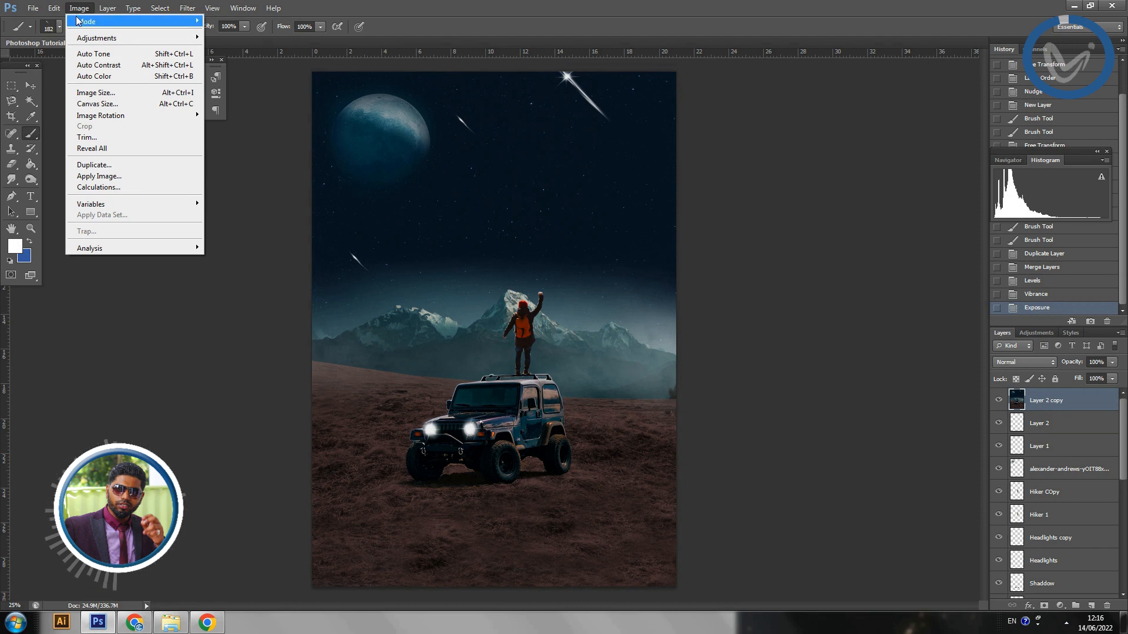
mouse_move(94, 38)
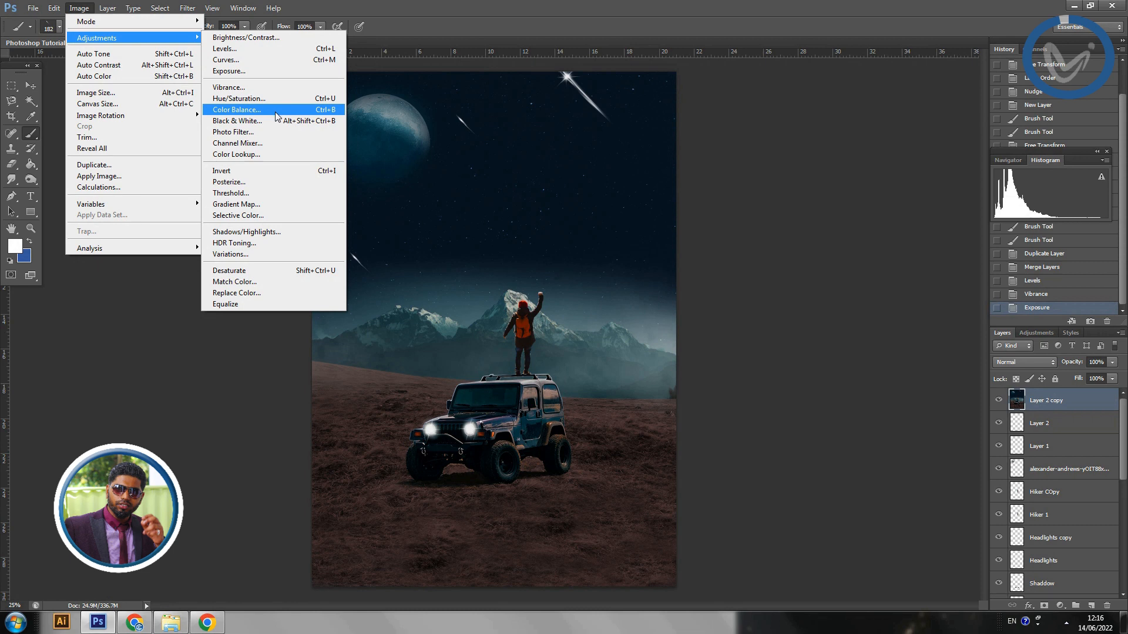
click(144, 277)
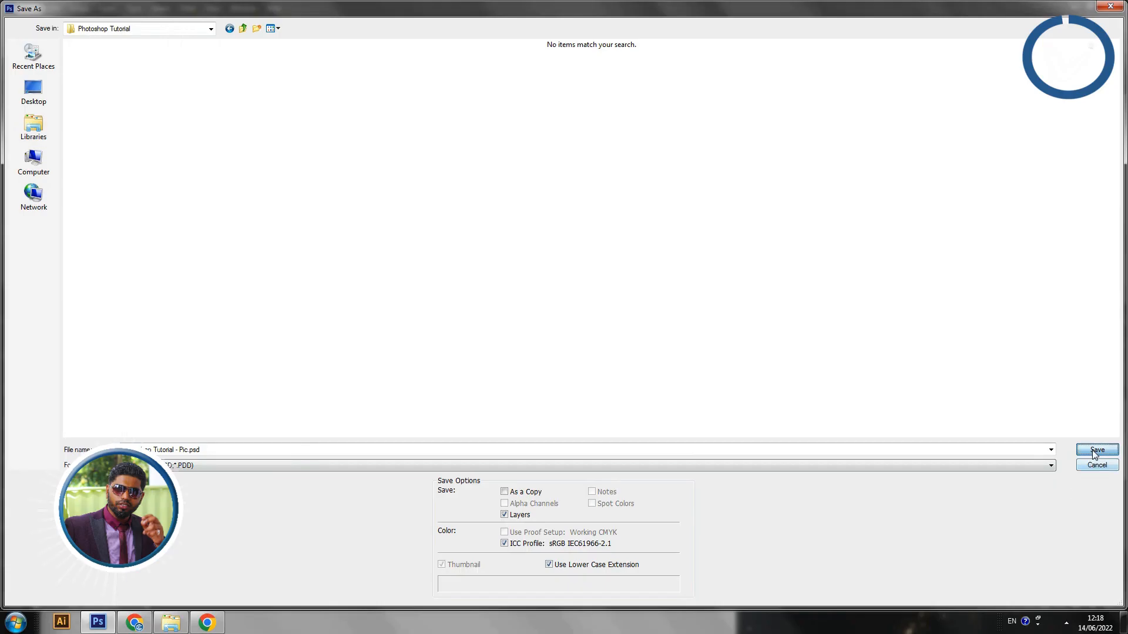
Save the layered document as Photoshop Tutorial - Pic.psd in the Photoshop Tutorial folder with Maximize Compatibility enabled.
click(1092, 453)
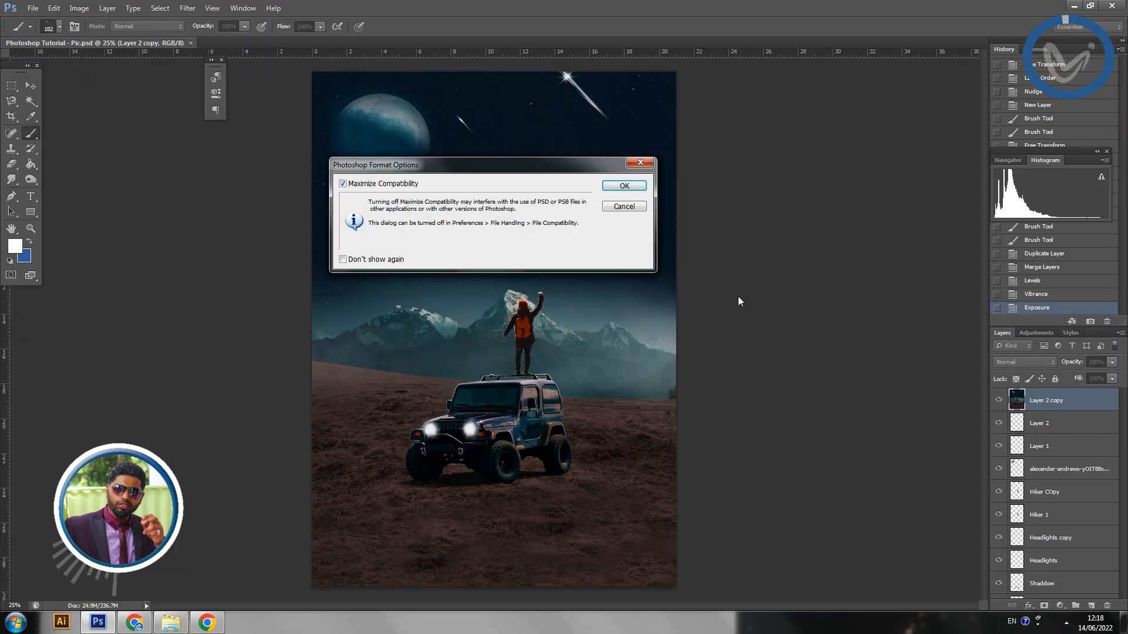
click(611, 185)
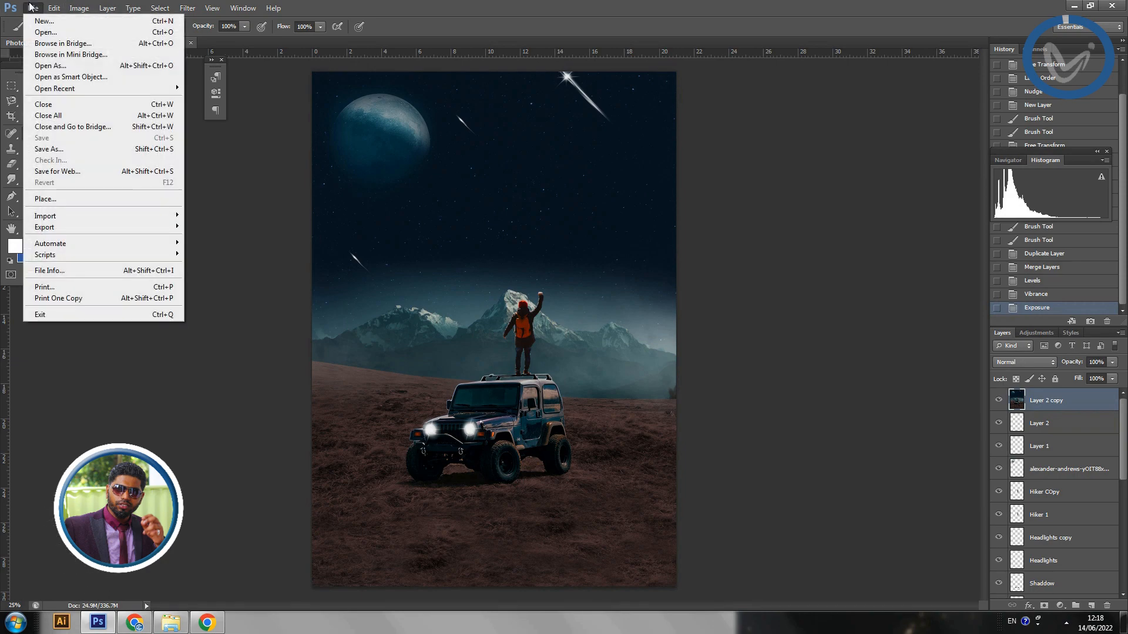
Save a JPEG copy as Photoshop Tutorial - Pic.jpg in the same folder, at quality 12 (Maximum) with Baseline ("Standard") format.
click(36, 148)
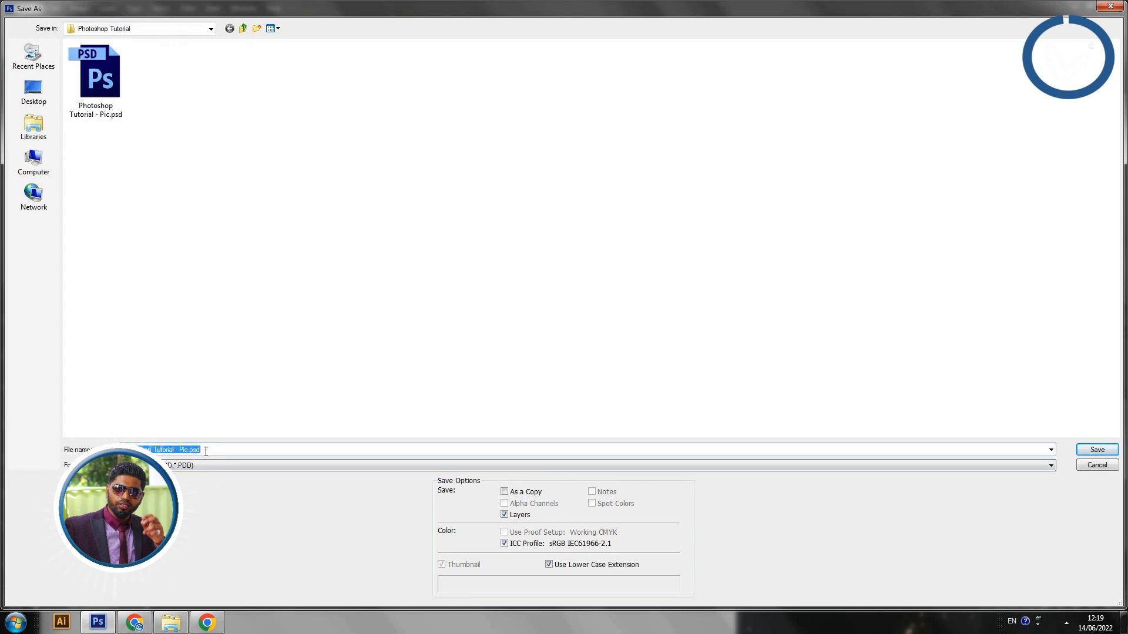
click(205, 470)
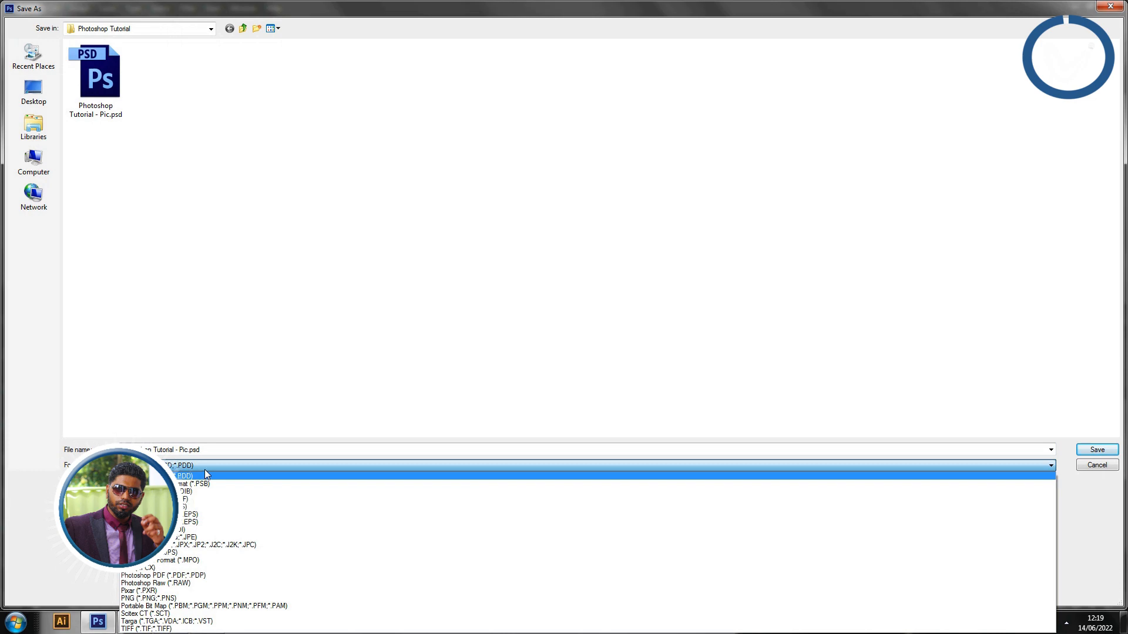
click(188, 538)
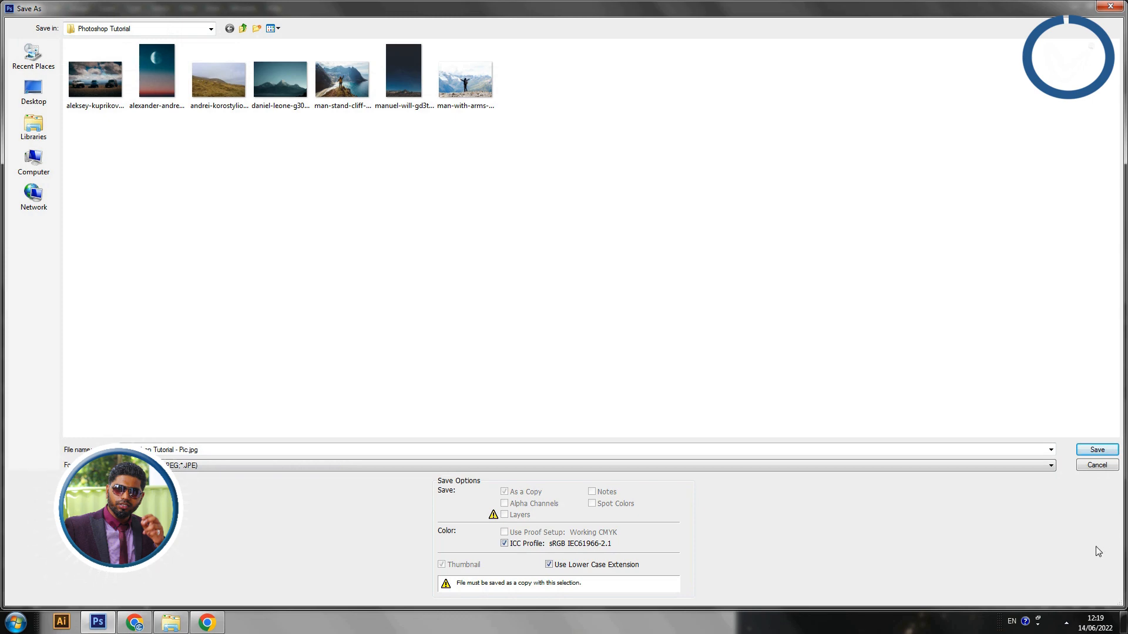
click(1102, 451)
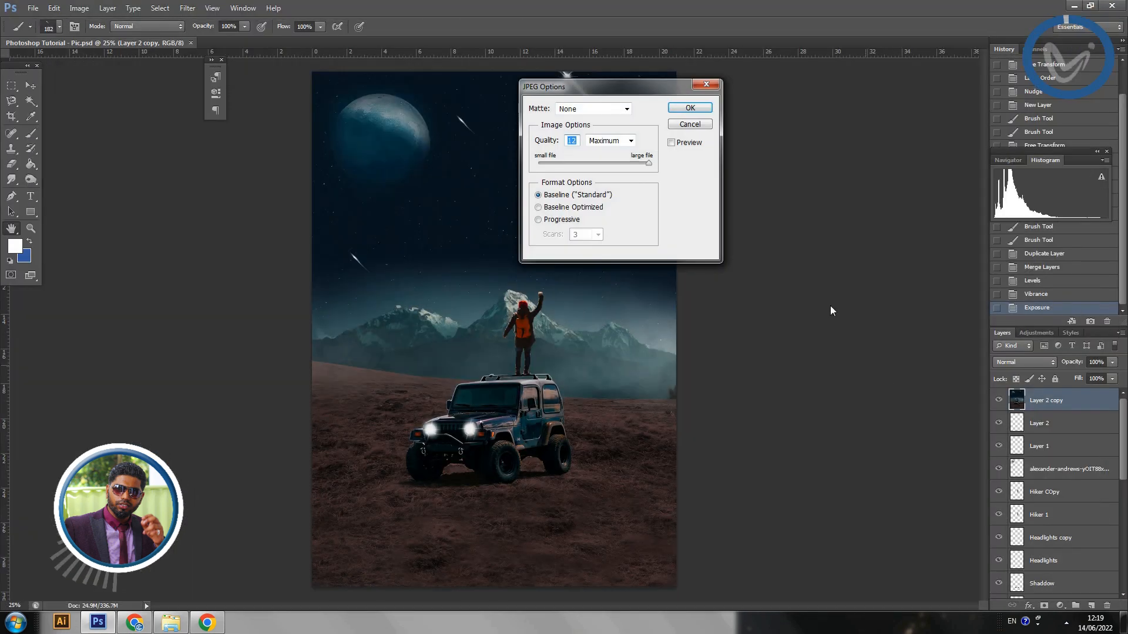
click(690, 108)
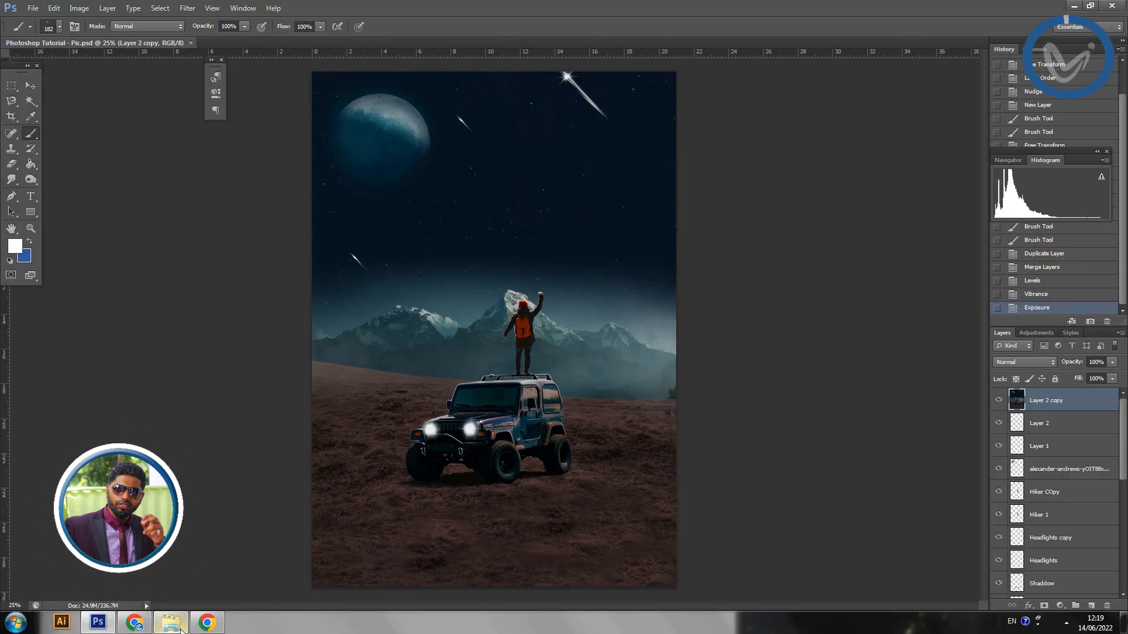
Switch to the Photoshop Tutorial folder in Windows Explorer and open Photoshop Tutorial - Pic.jpg in a maximized Photo Gallery window.
mouse_move(181, 630)
click(175, 550)
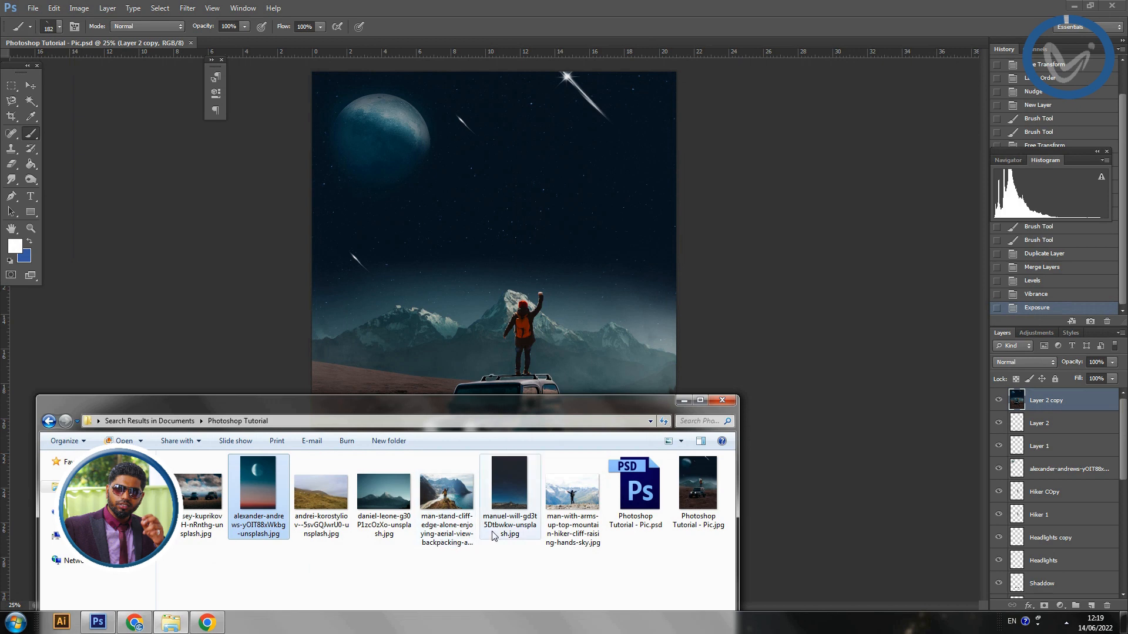
double_click(704, 504)
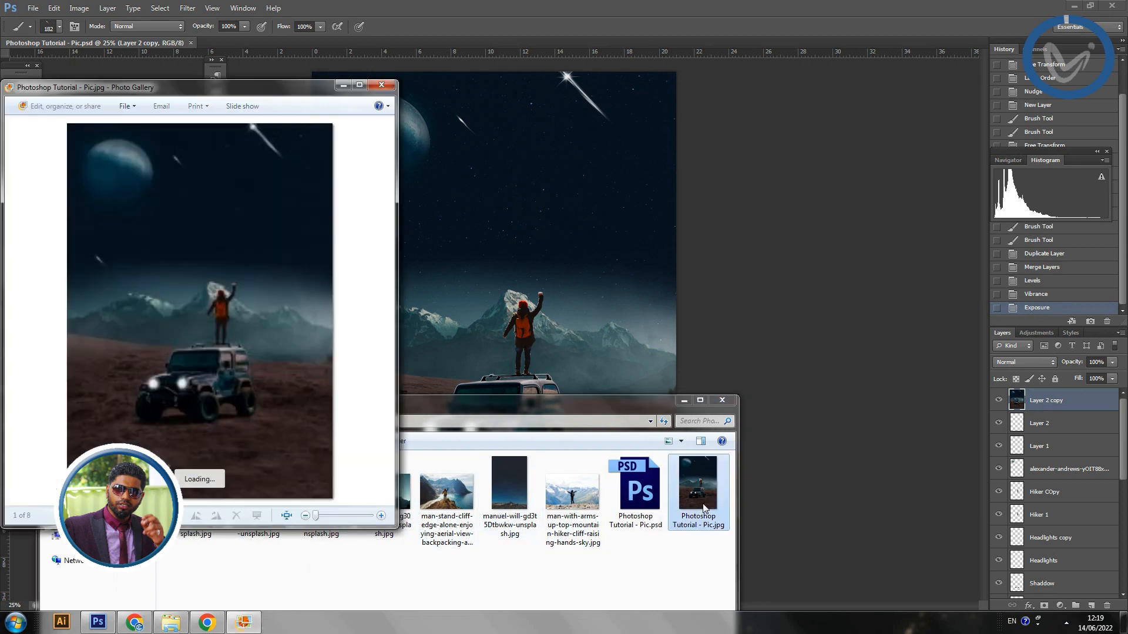
double_click(303, 88)
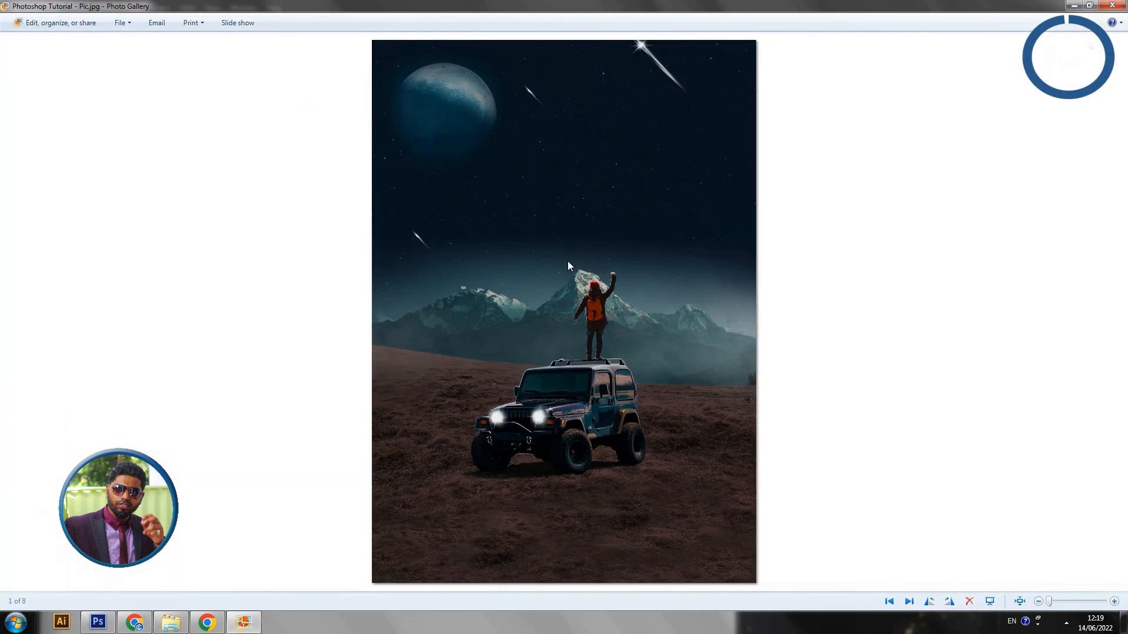
Examine the exported image's sky, hiker, jeep and foreground up close, view it whole again, and close the viewer.
scroll(568, 266, up, 5)
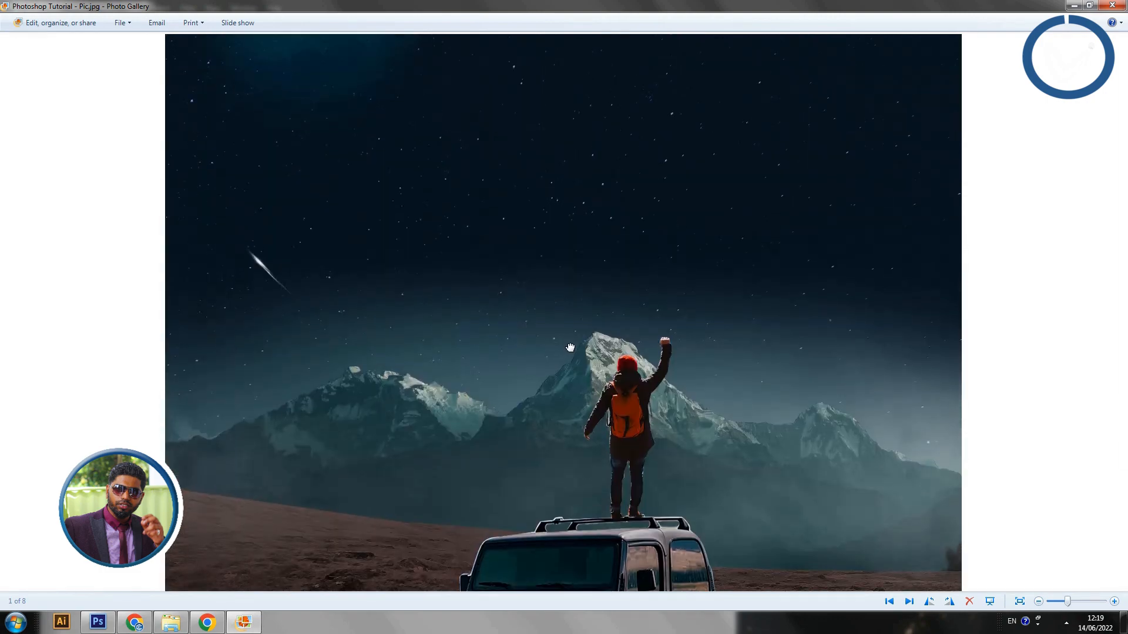
drag(567, 275, 541, 329)
drag(573, 215, 570, 267)
drag(492, 465, 483, 178)
drag(466, 298, 465, 166)
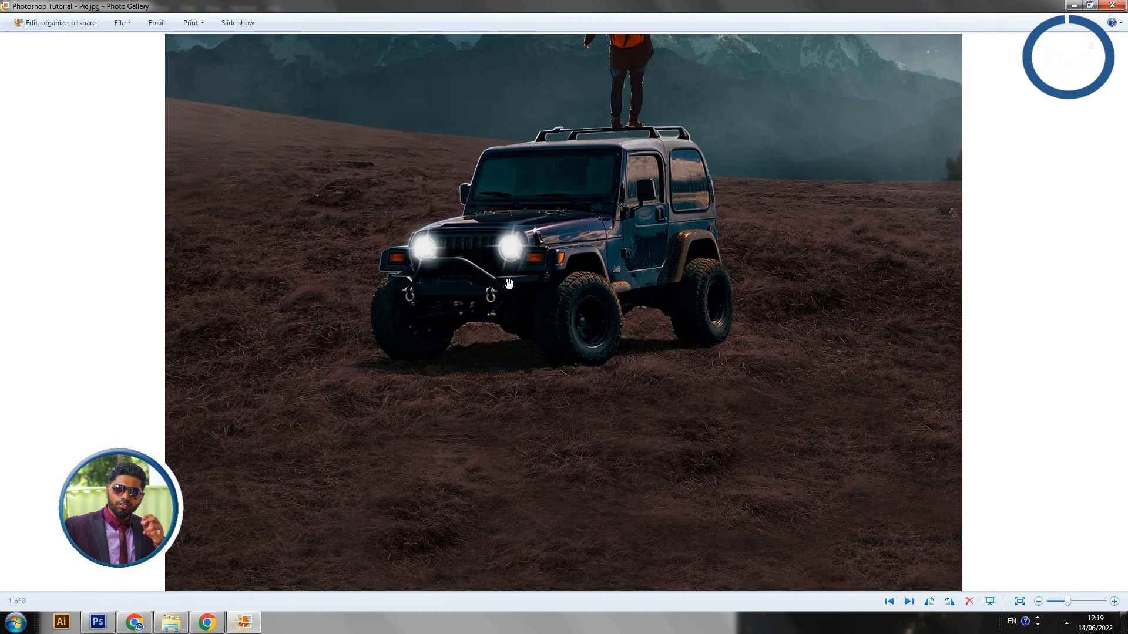
scroll(510, 285, down, 6)
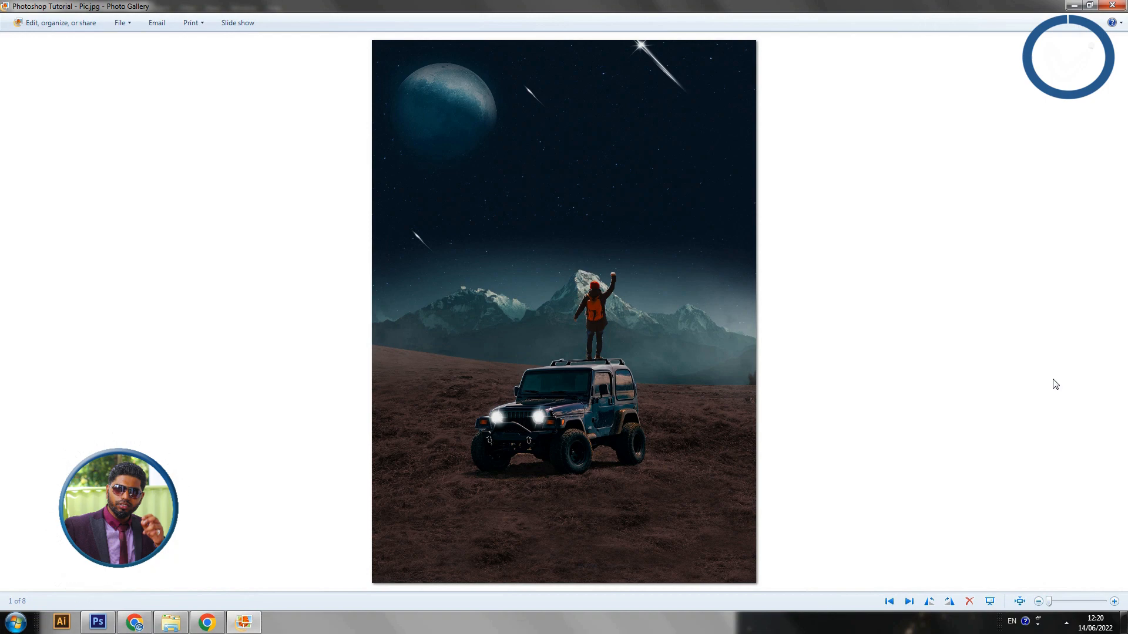
click(1116, 4)
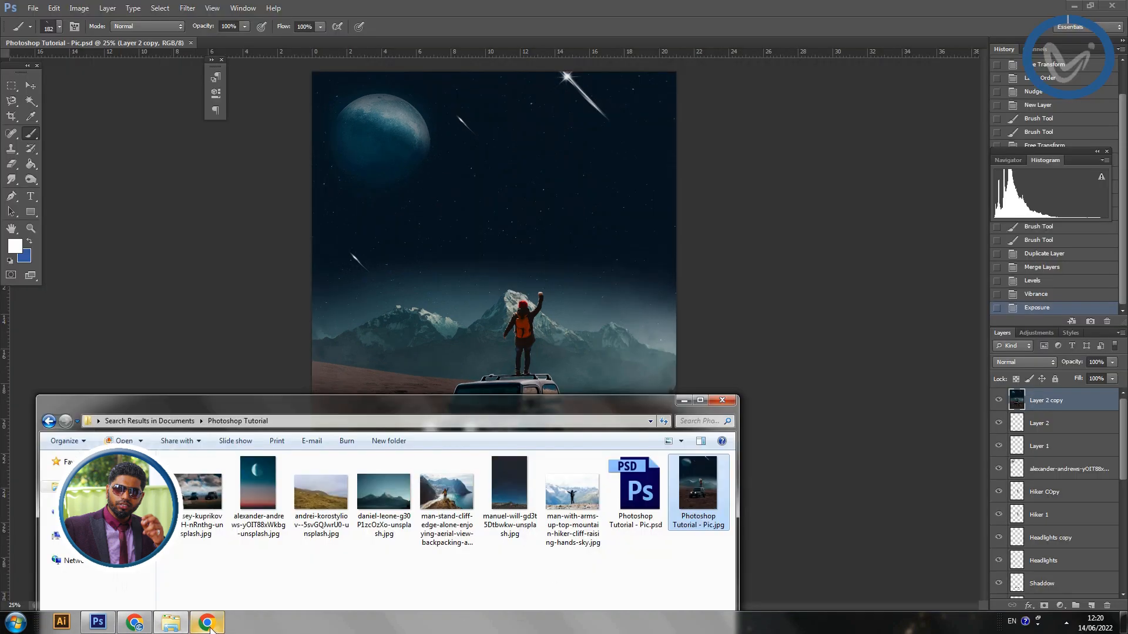
click(207, 623)
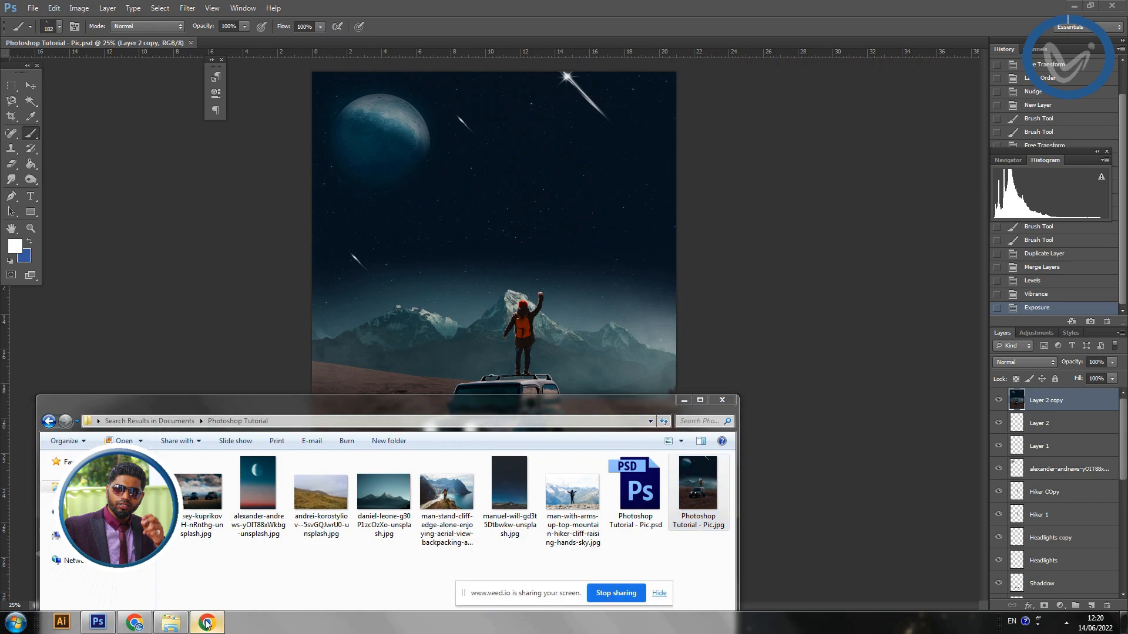
click(616, 593)
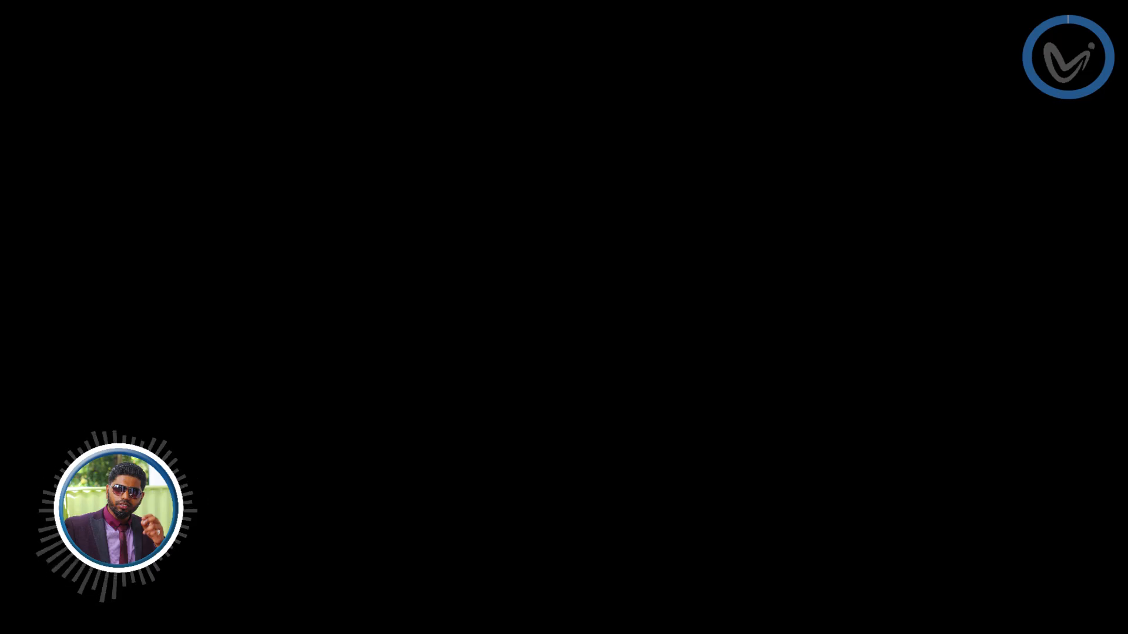